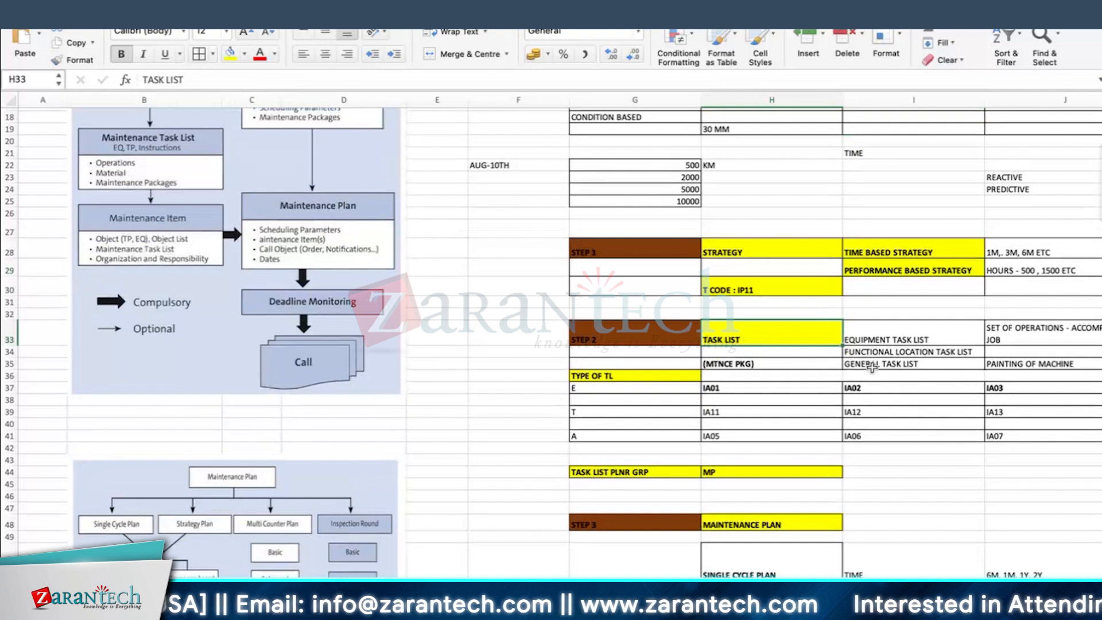
# Step: Apply yellow fill and bold to the EQUIPMENT TASK LIST cell and to the strategy plan's TIME and PERFORMANE / ACTIVITY cells
pyautogui.click(230, 53)
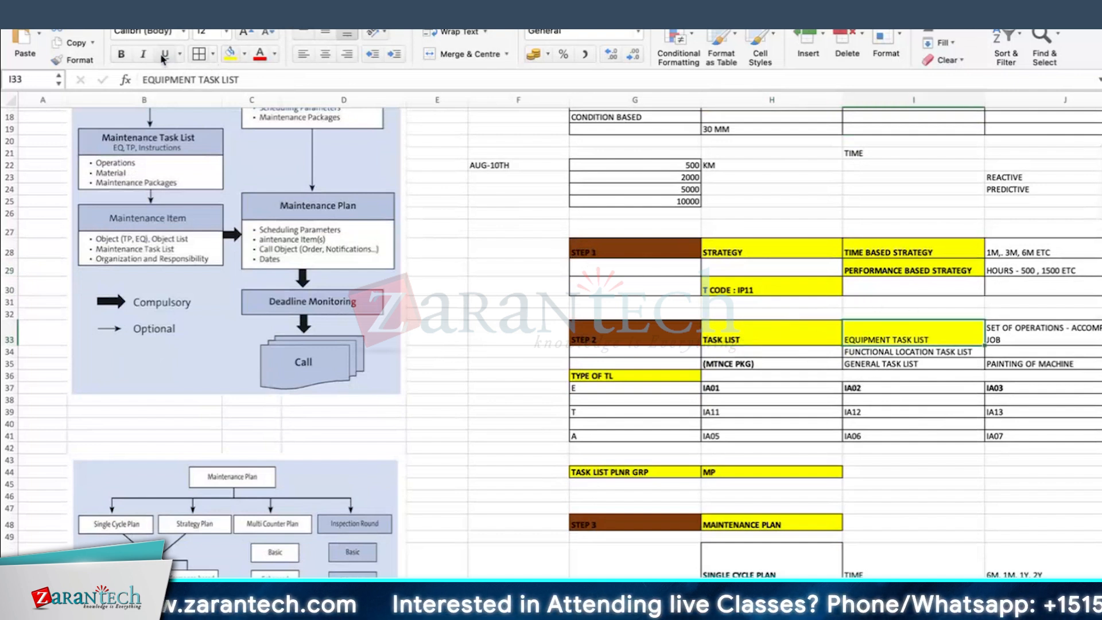
pyautogui.click(121, 54)
pyautogui.scroll(-3, 897, 388)
pyautogui.scroll(-2, 897, 389)
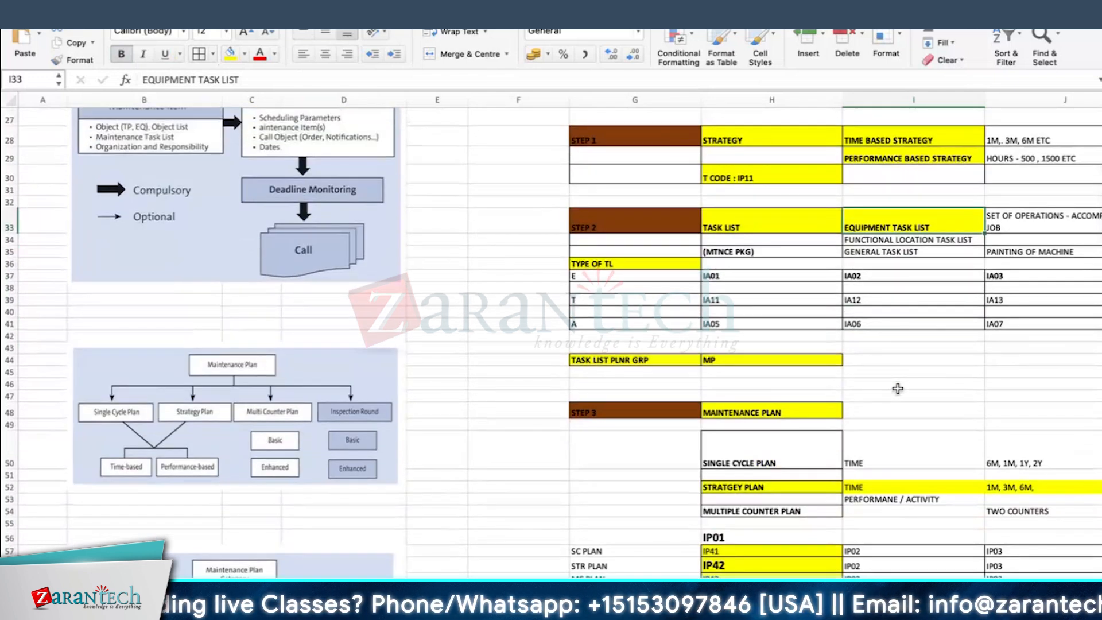
pyautogui.scroll(-2, 897, 388)
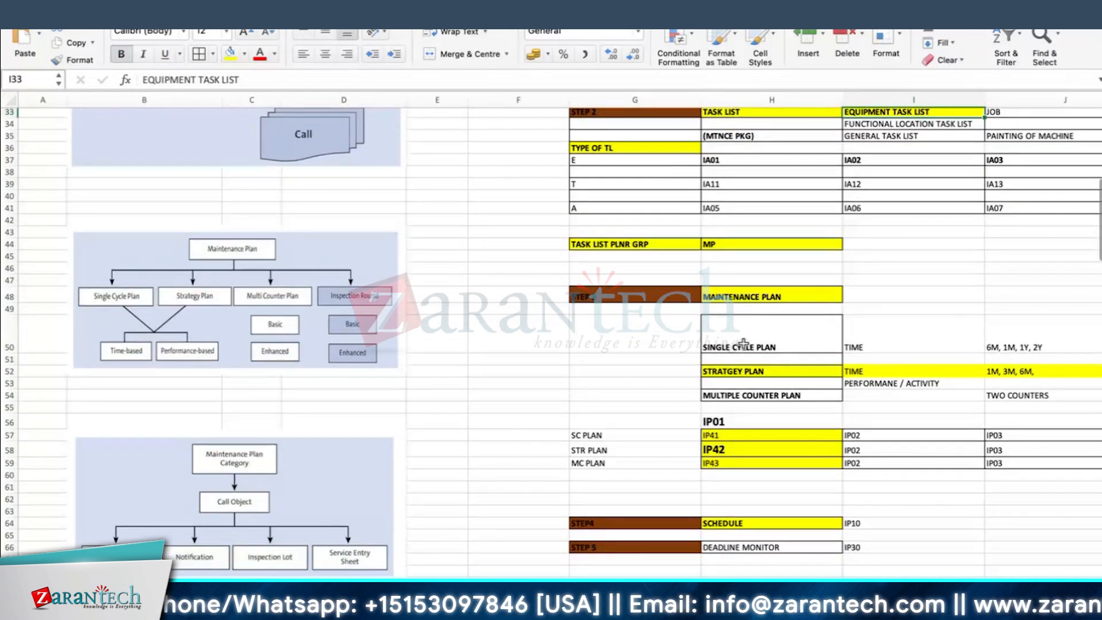
pyautogui.click(772, 346)
pyautogui.click(766, 372)
pyautogui.click(882, 371)
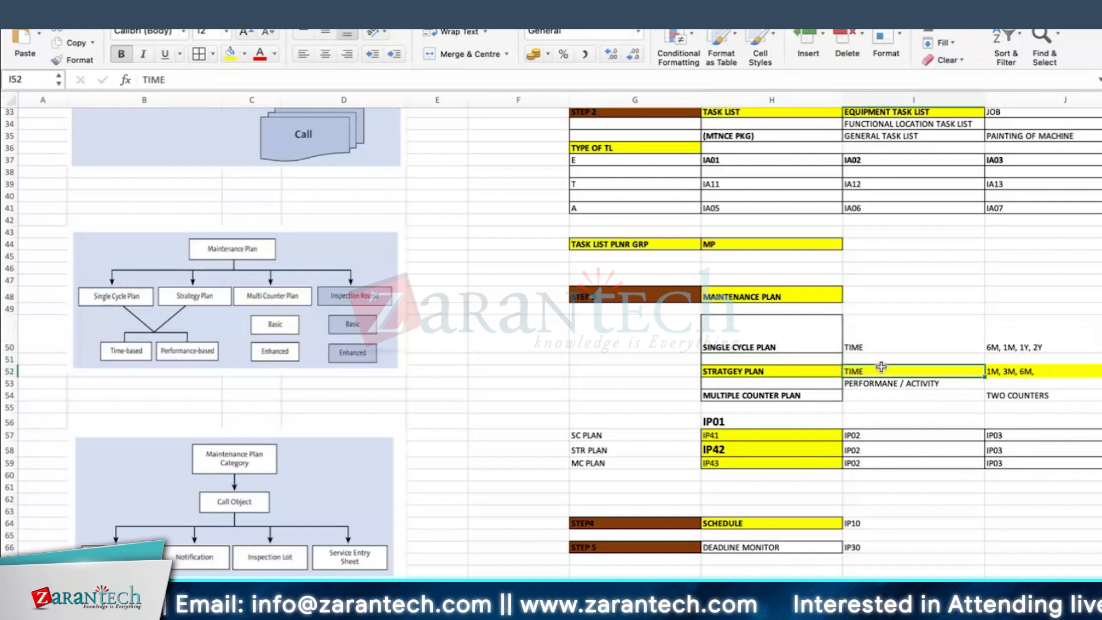
pyautogui.moveTo(886, 373); pyautogui.dragTo(886, 382)
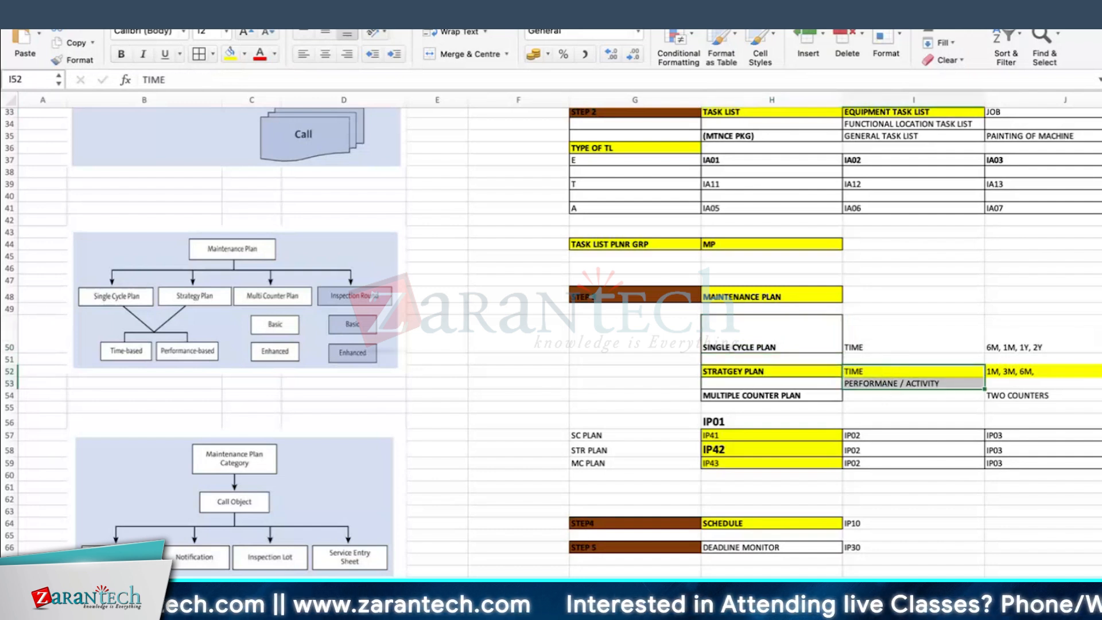
pyautogui.click(230, 54)
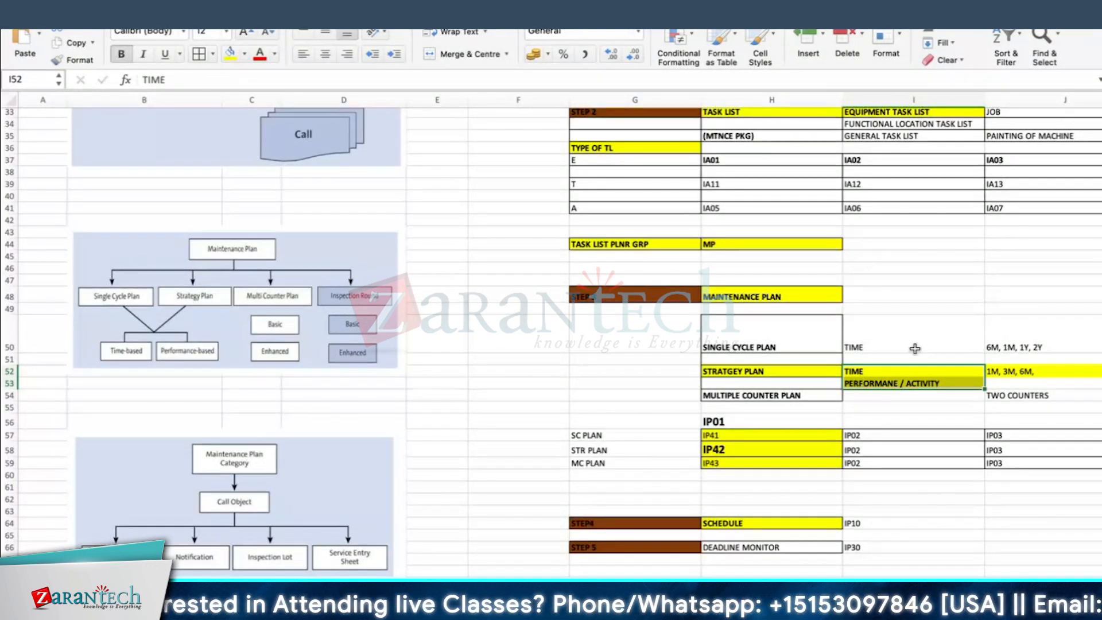
# Step: Enter PERFORMANE / ACTIVITY in I51 below the single cycle plan's TIME cell, and format both cells bold with yellow fill
pyautogui.click(893, 358)
pyautogui.write('perFORMANE / ACTIVITY')
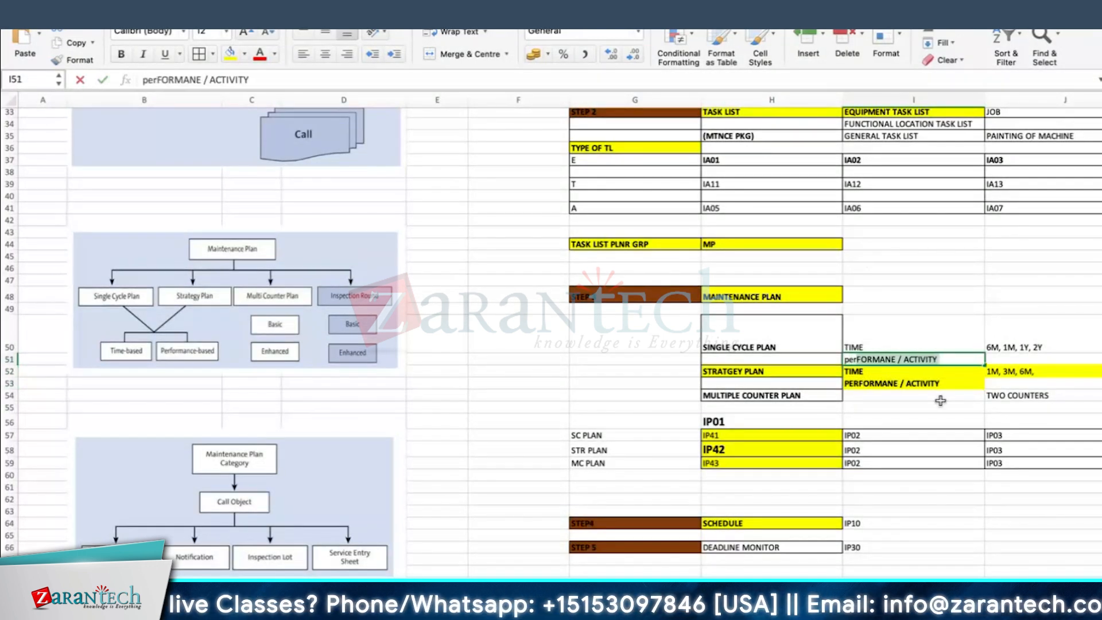
pyautogui.press('Return')
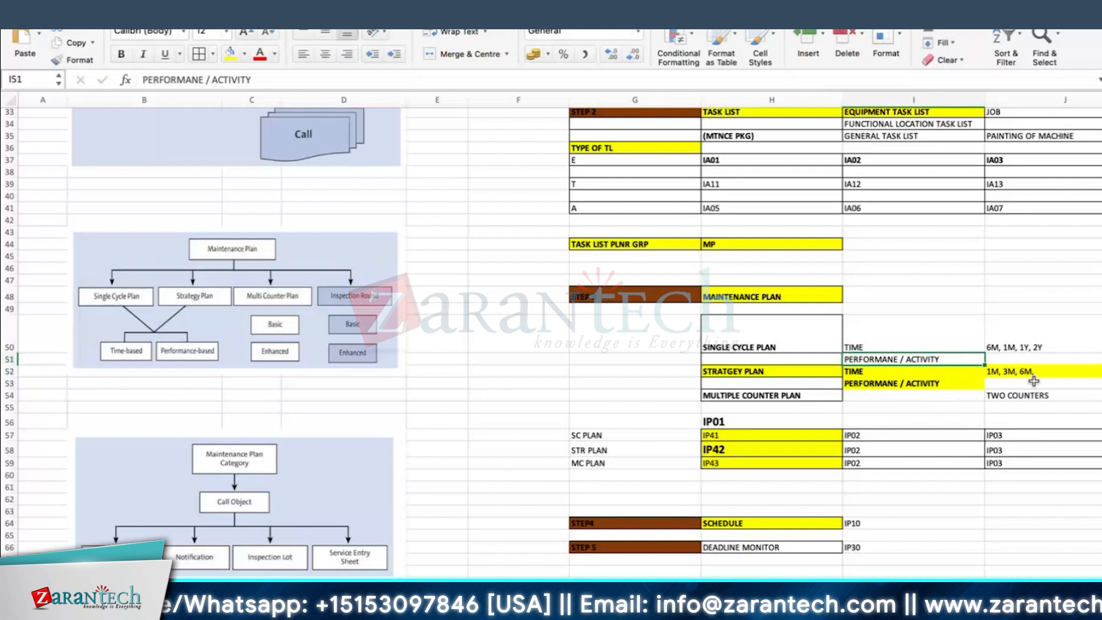
pyautogui.moveTo(862, 350); pyautogui.dragTo(864, 359)
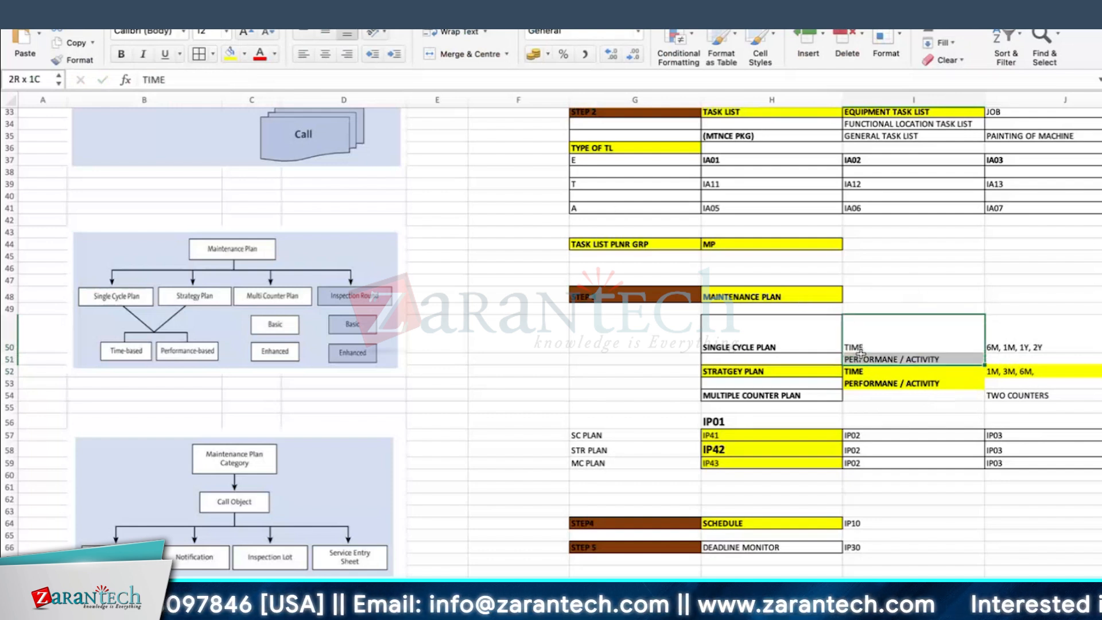
pyautogui.click(228, 53)
pyautogui.click(121, 54)
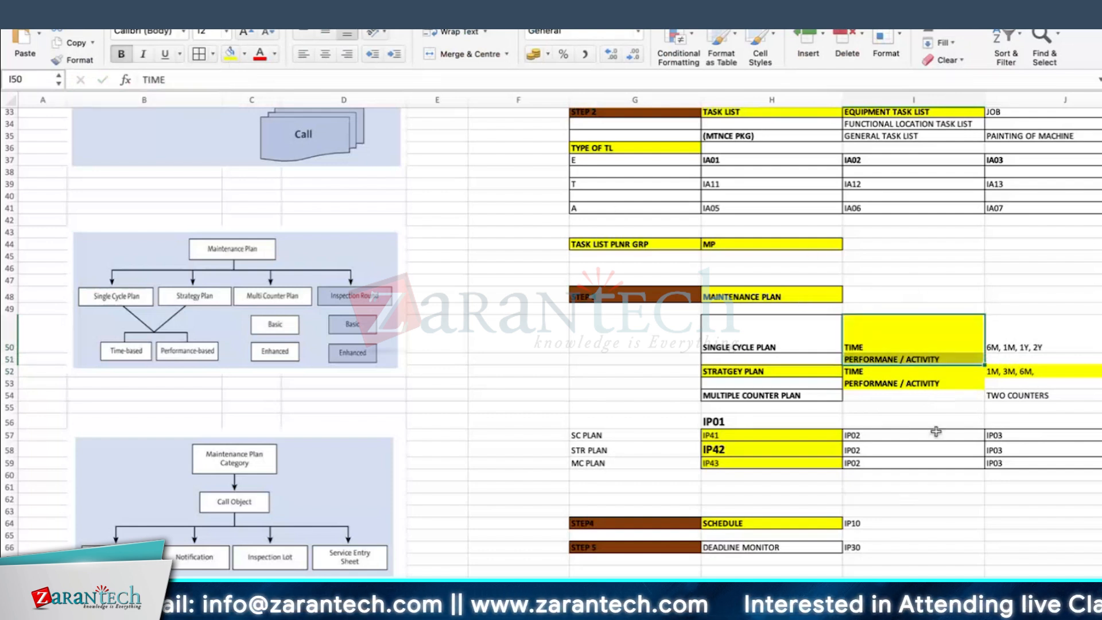
# Step: Fill the whole of row 179, just below the HOURS and LITRES rows, with yellow as a separator
pyautogui.click(774, 396)
pyautogui.moveTo(22, 401); pyautogui.dragTo(22, 405)
pyautogui.click(911, 397)
pyautogui.moveTo(1100, 222); pyautogui.dragTo(1100, 451)
pyautogui.scroll(1, 551, 342)
pyautogui.scroll(-9, 551, 342)
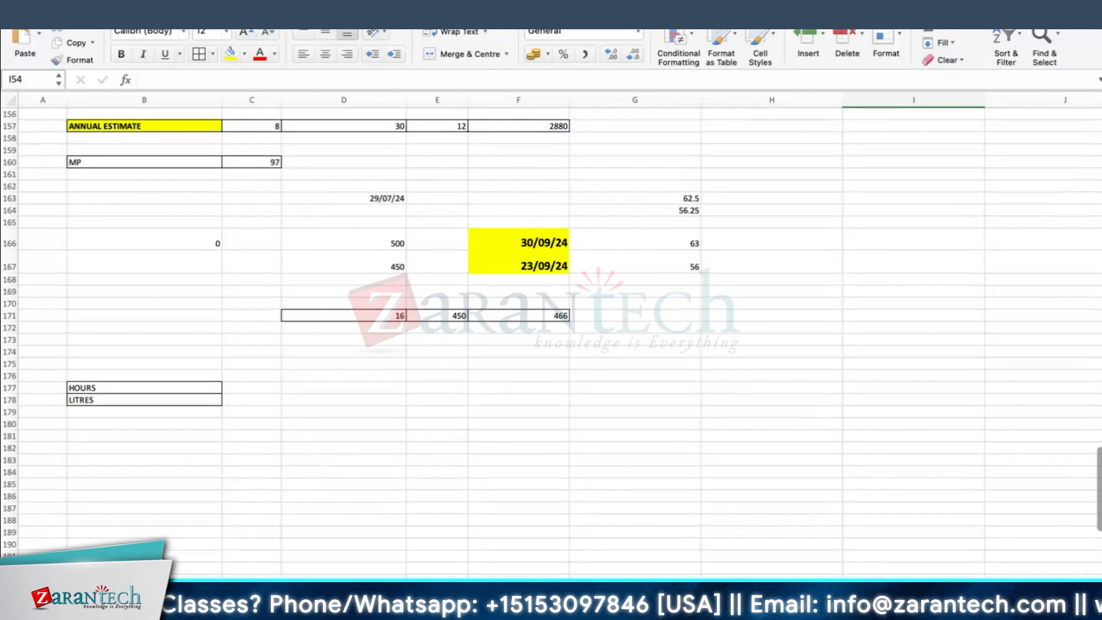
pyautogui.click(10, 328)
pyautogui.click(230, 54)
# Step: Enter the heading MULTIPLE COUNTER PLAN in B182 and the label COUNTER in B185
pyautogui.click(142, 360)
pyautogui.write('multiple counter')
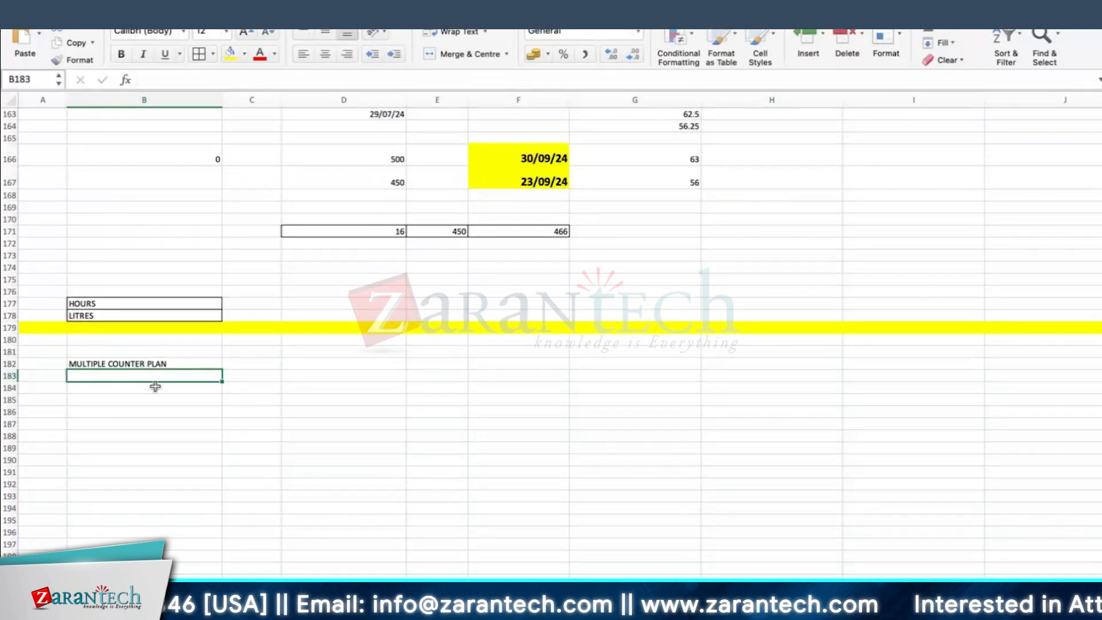
pyautogui.click(141, 398)
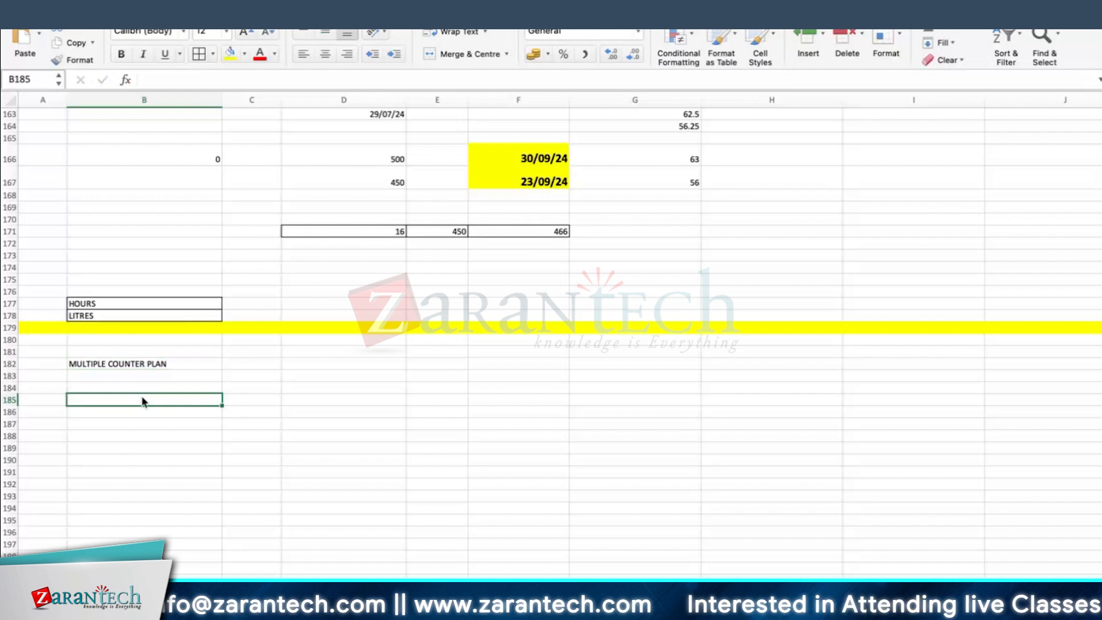
pyautogui.write('COUNTER')
pyautogui.press('Return')
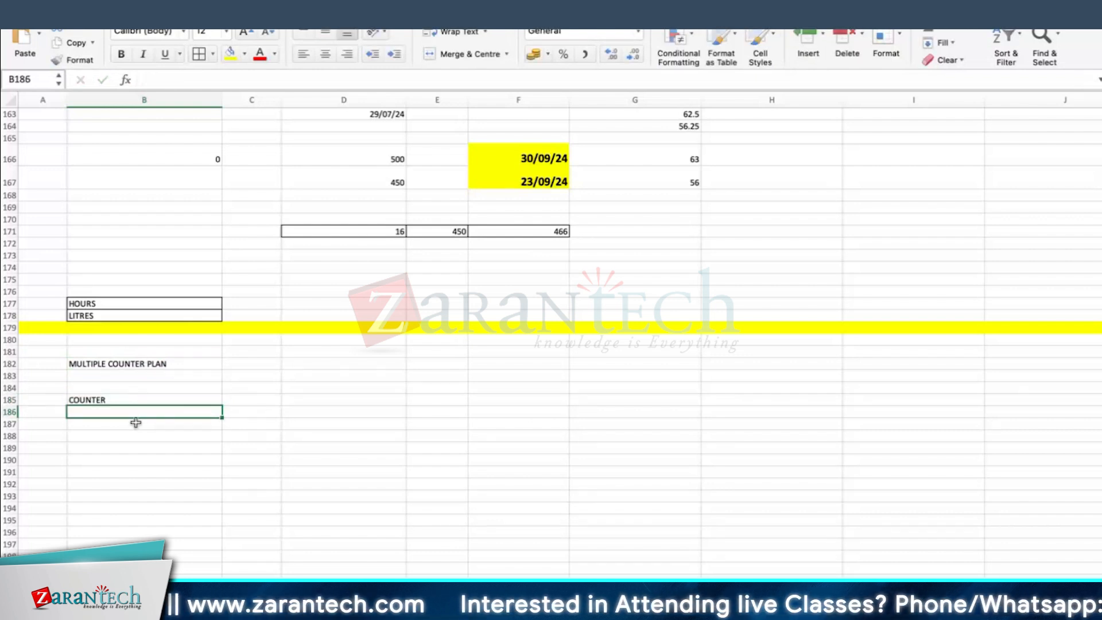
pyautogui.click(135, 423)
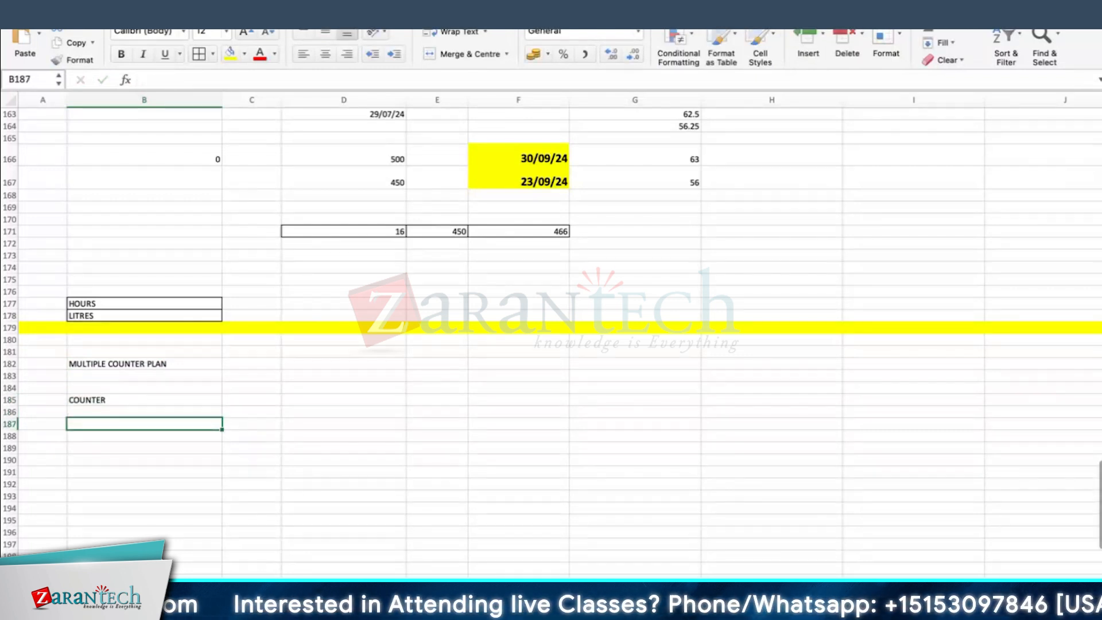
# Step: Switch to SAP in Microsoft Remote Desktop and display the fully expanded IH01 structure of functional location RI01
pyautogui.press('super+Tab')
pyautogui.press('super+Tab')
pyautogui.press('super+Tab')
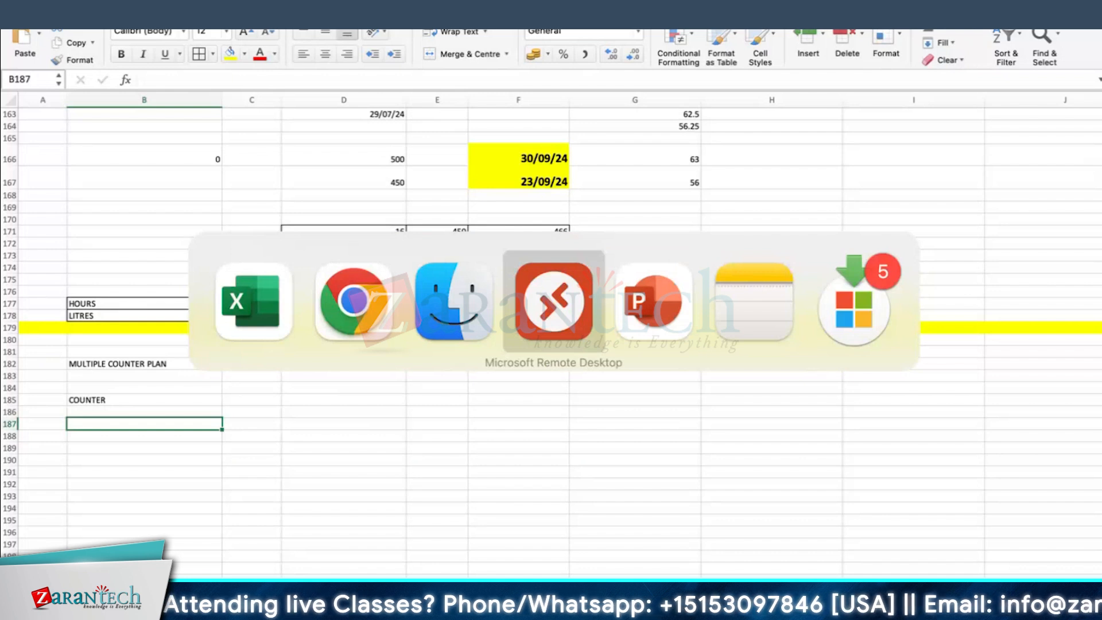
pyautogui.write('IH01')
pyautogui.press('Return')
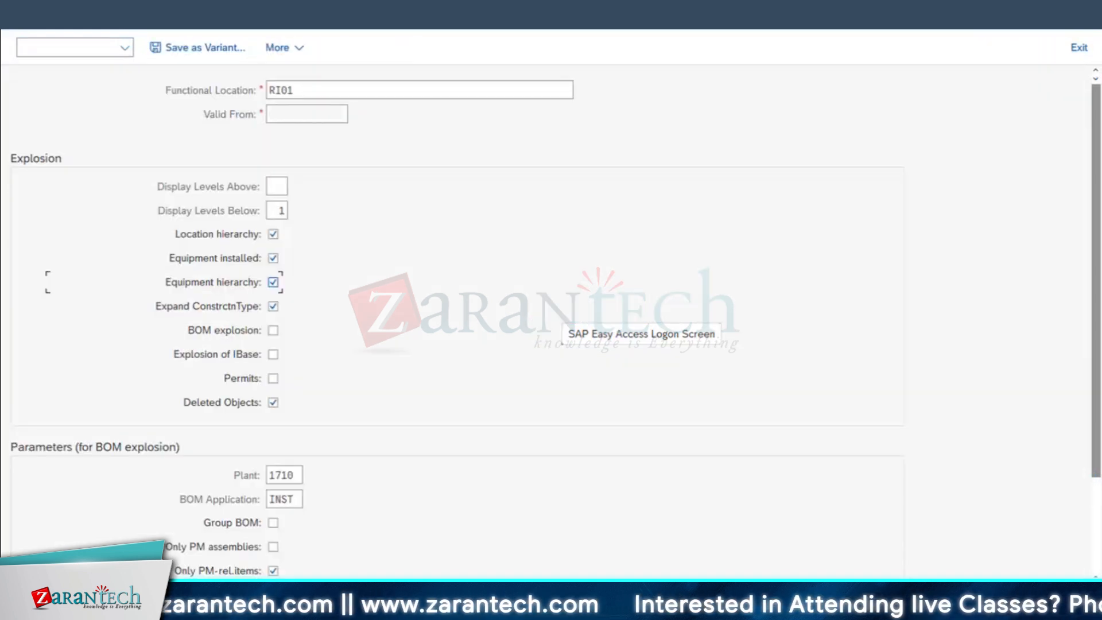
pyautogui.press('F8')
pyautogui.click(422, 47)
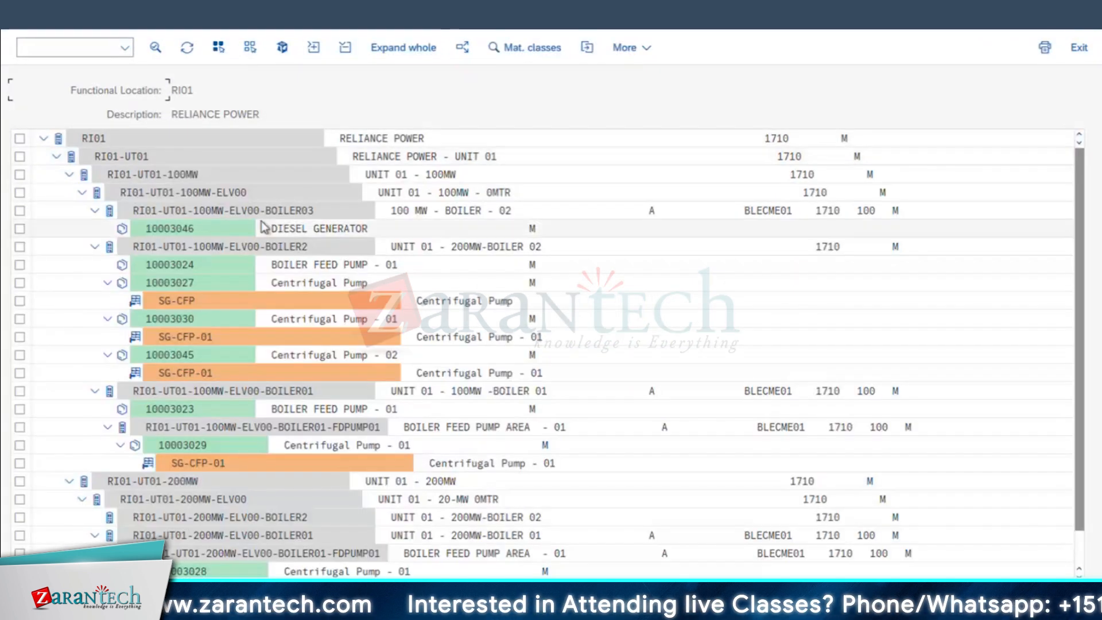
# Step: Select the equipment number of the DIESEL GENERATOR under BOILER03 and go to the SAP Easy Access screen
pyautogui.click(319, 230)
pyautogui.click(163, 229)
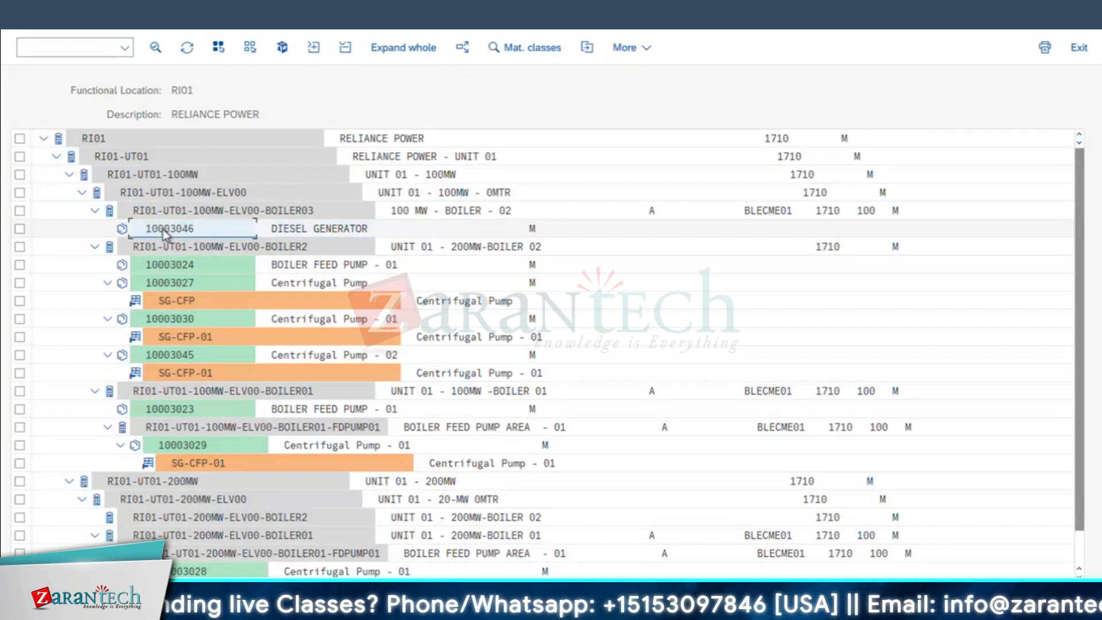
pyautogui.click(324, 12)
pyautogui.click(339, 12)
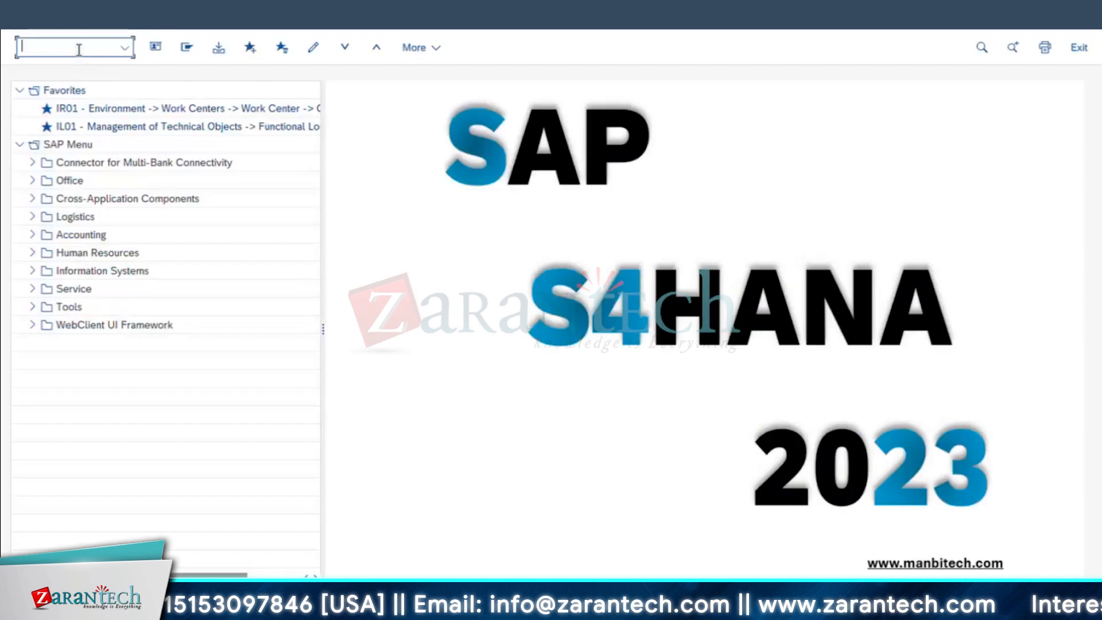
# Step: Start creating a category M equipment in IE01 with equipment 10003046 as reference, copying all its sub-objects
pyautogui.write('IE01')
pyautogui.press('Return')
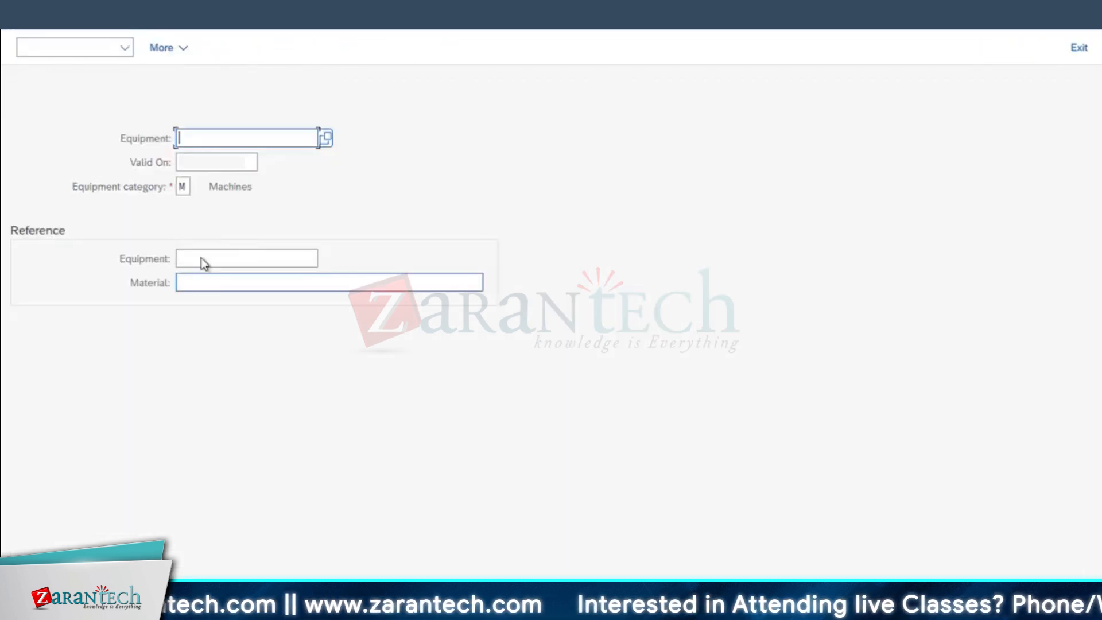
pyautogui.click(203, 258)
pyautogui.write('10003046')
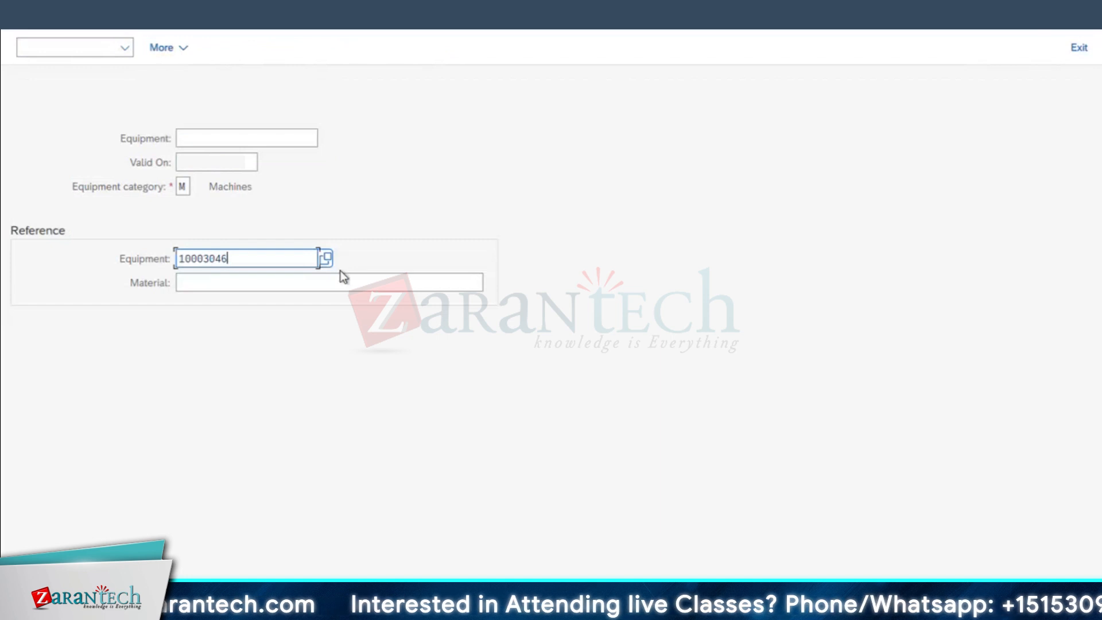
pyautogui.press('Return')
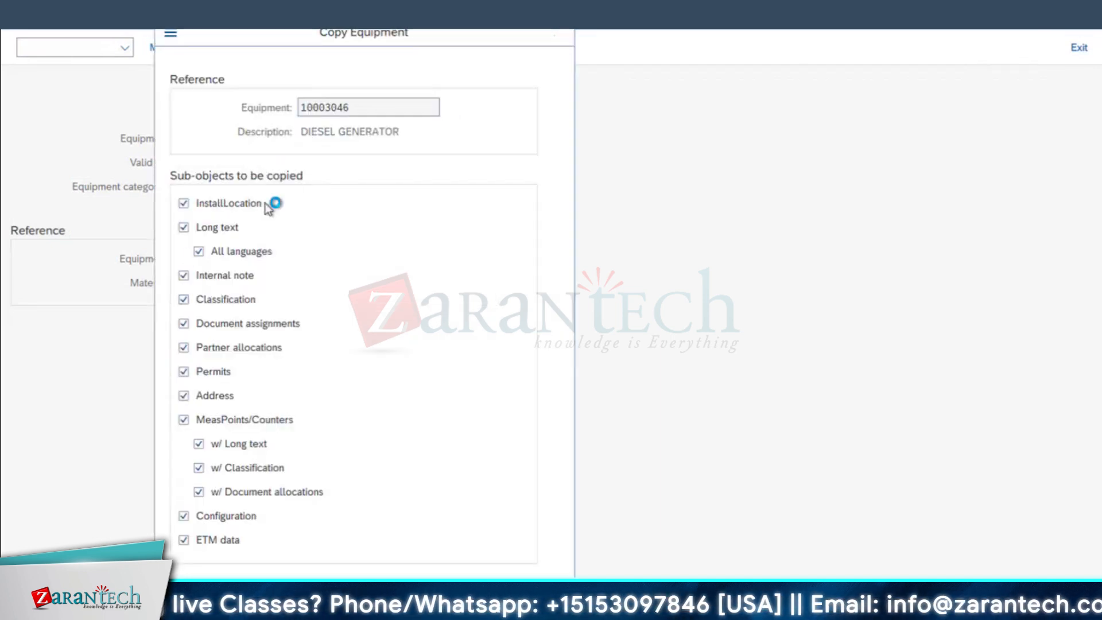
pyautogui.press('Return')
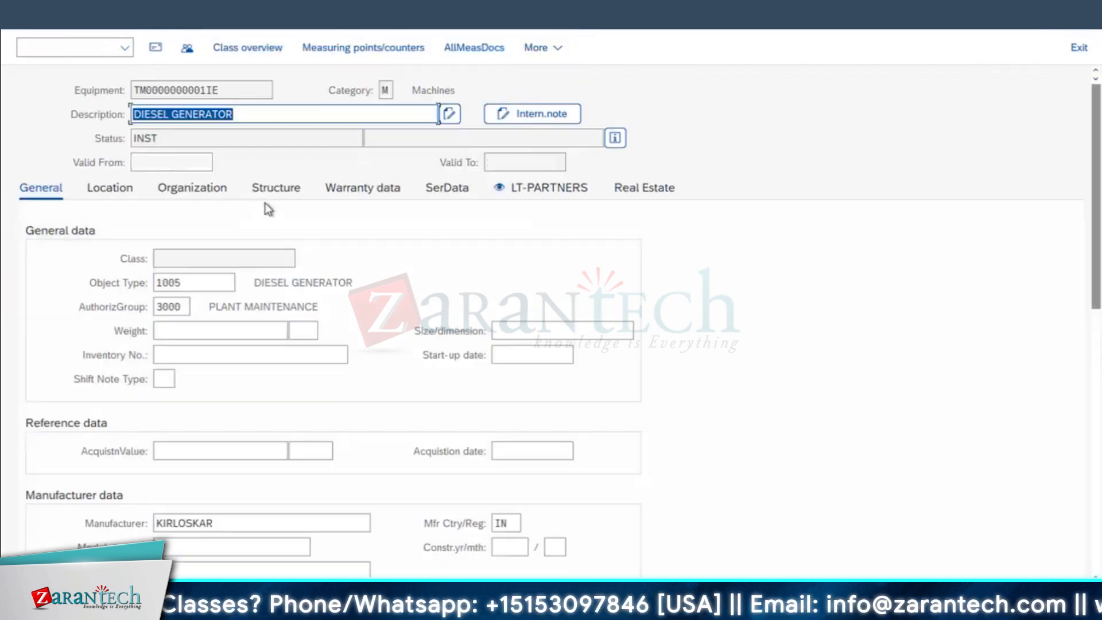
# Step: Set the new equipment's description to DIESEL GENERATOR - 02 and save it after checking its organization and structure data
pyautogui.click(264, 111)
pyautogui.write('- 02')
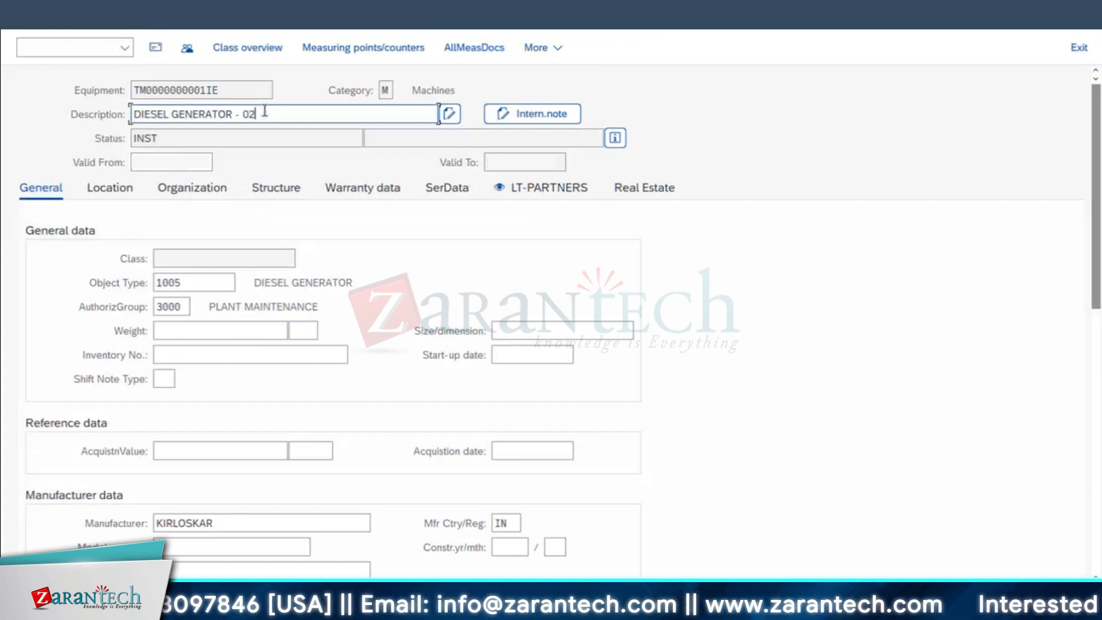
pyautogui.click(105, 187)
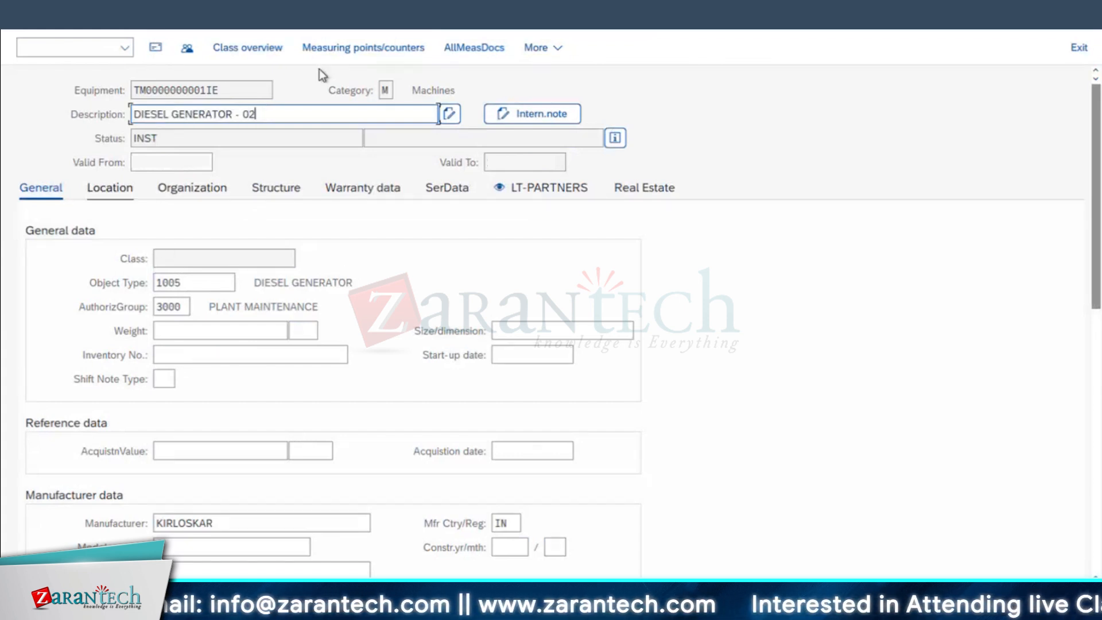
pyautogui.click(206, 191)
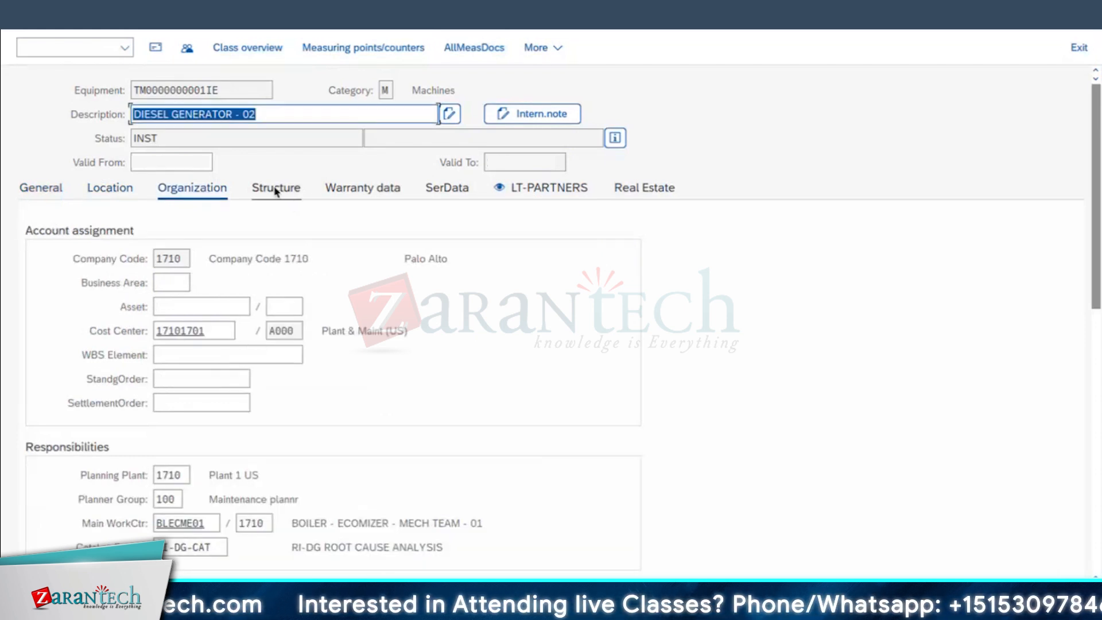
pyautogui.click(275, 187)
pyautogui.click(191, 188)
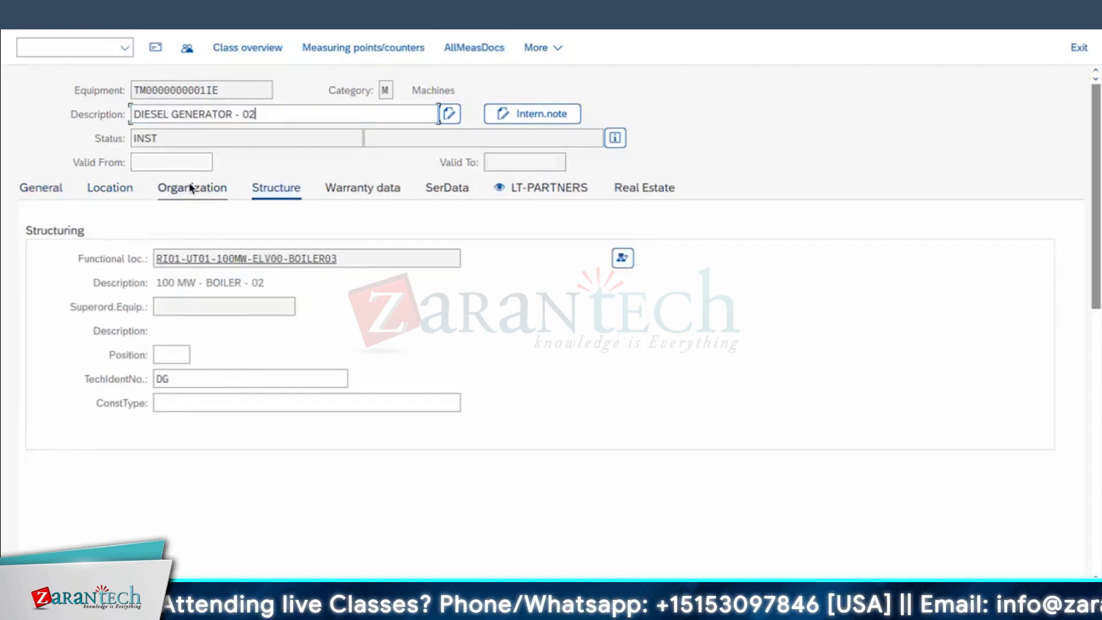
pyautogui.click(295, 190)
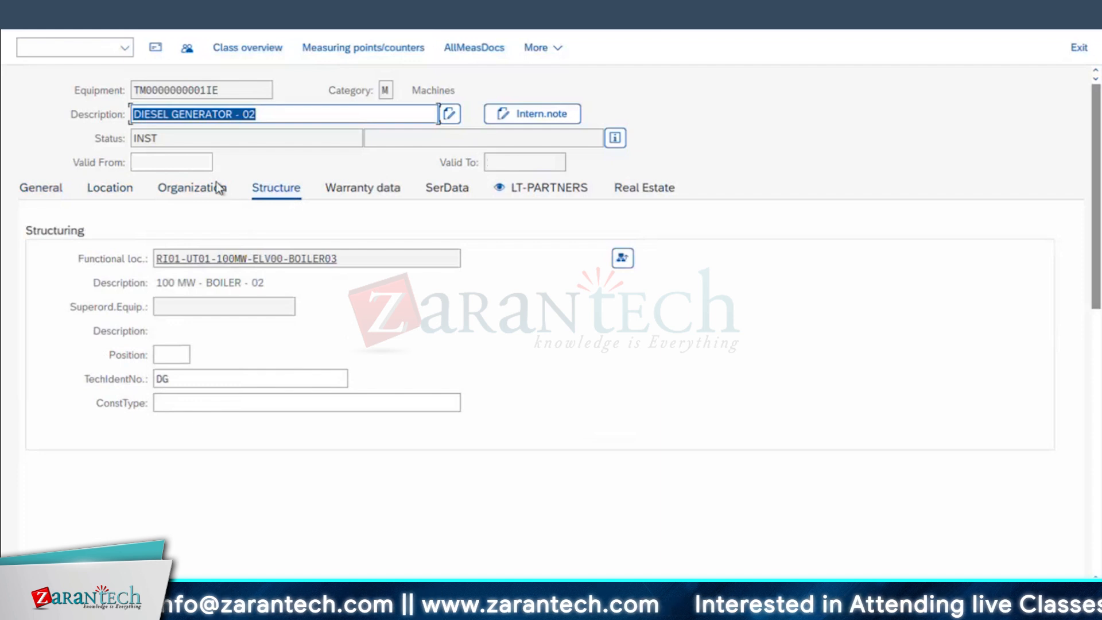
pyautogui.hotkey('ctrl', 's')
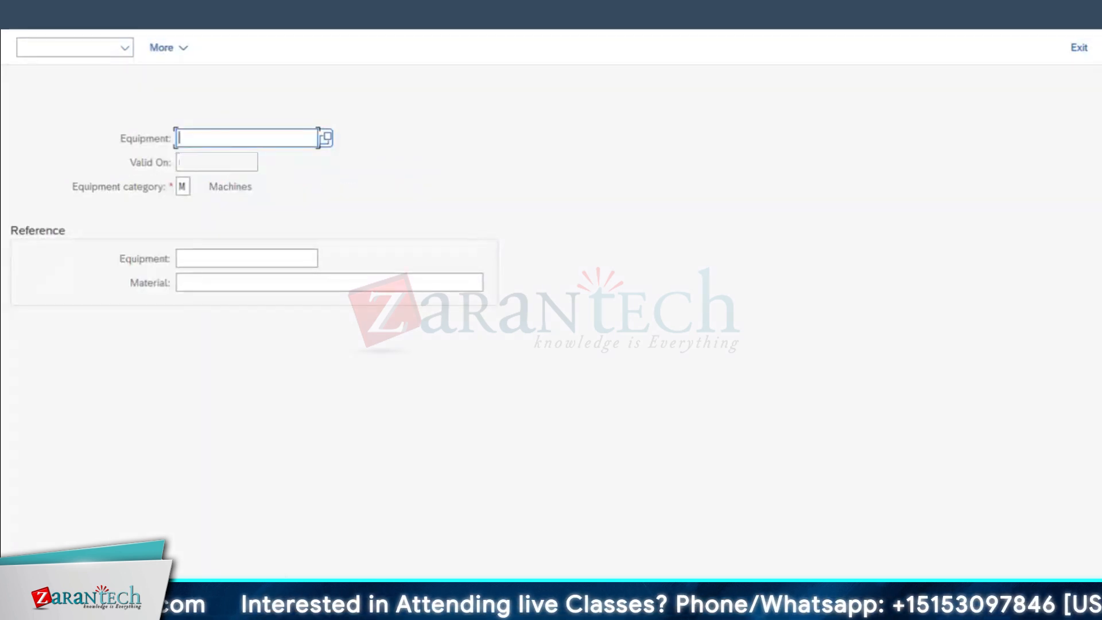
pyautogui.press('F3')
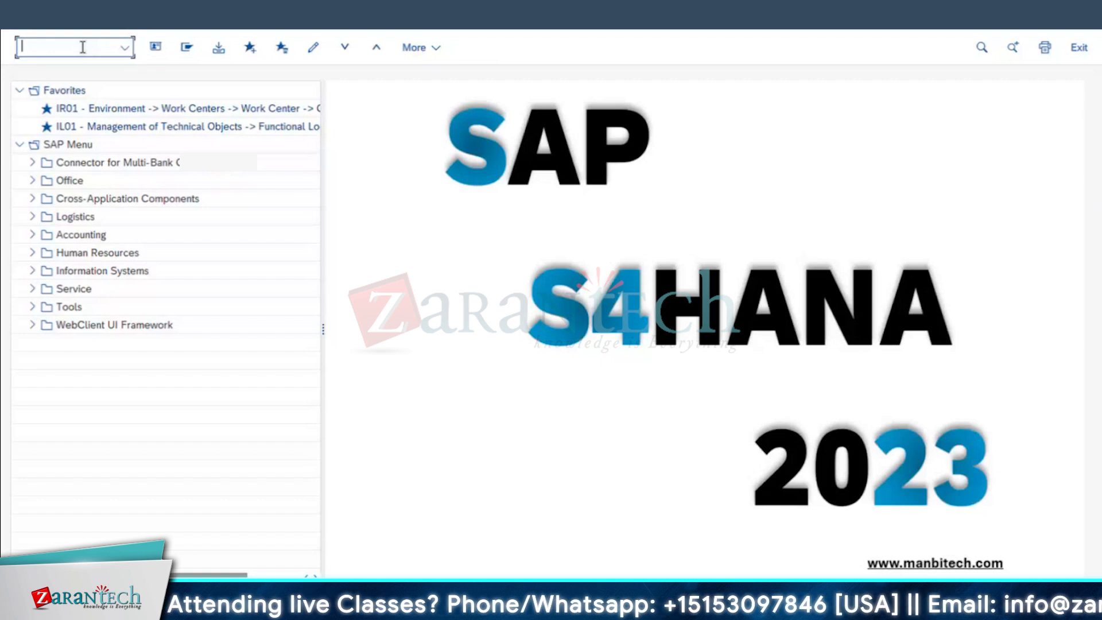
# Step: Start creating a category M measuring point in IK01 for equipment DIESEL GENERATOR - 02, marked as a counter
pyautogui.write('ik01')
pyautogui.press('Return')
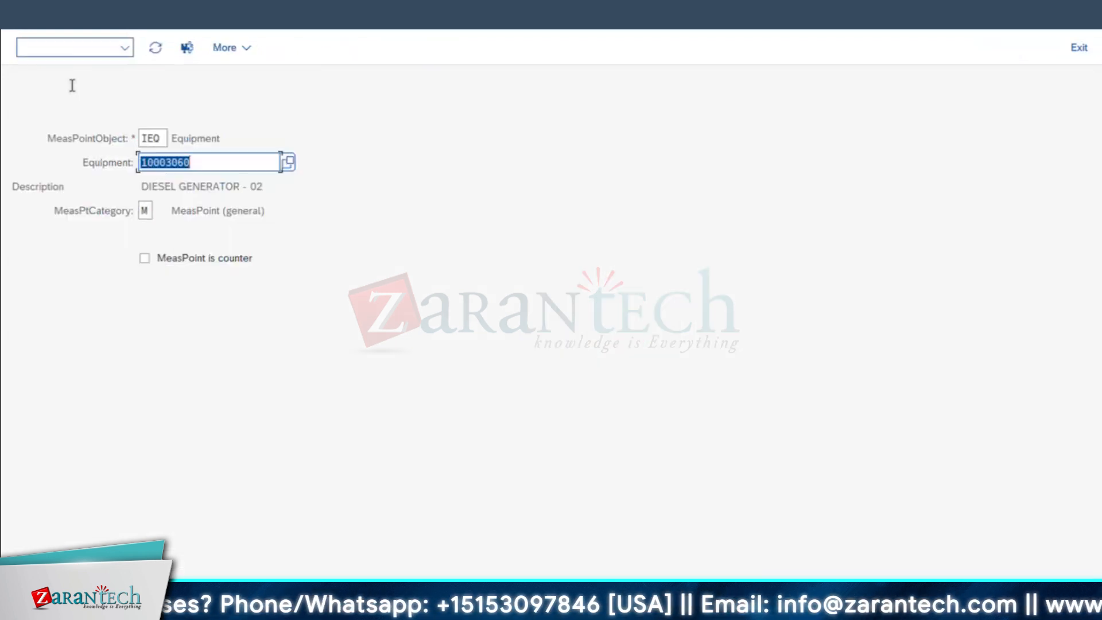
pyautogui.click(164, 261)
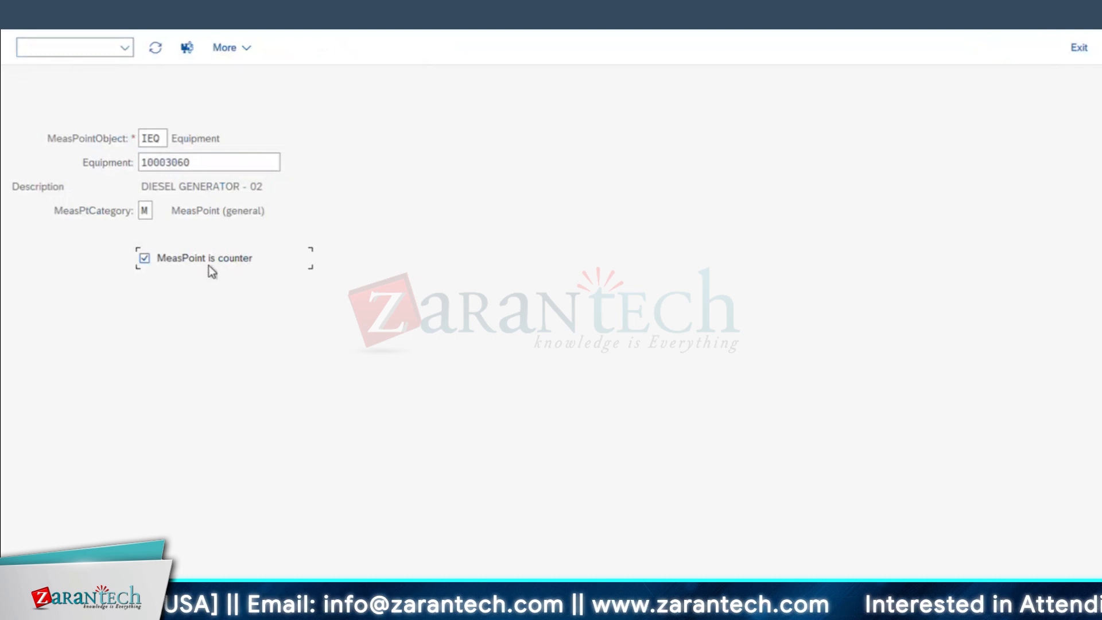
pyautogui.press('Return')
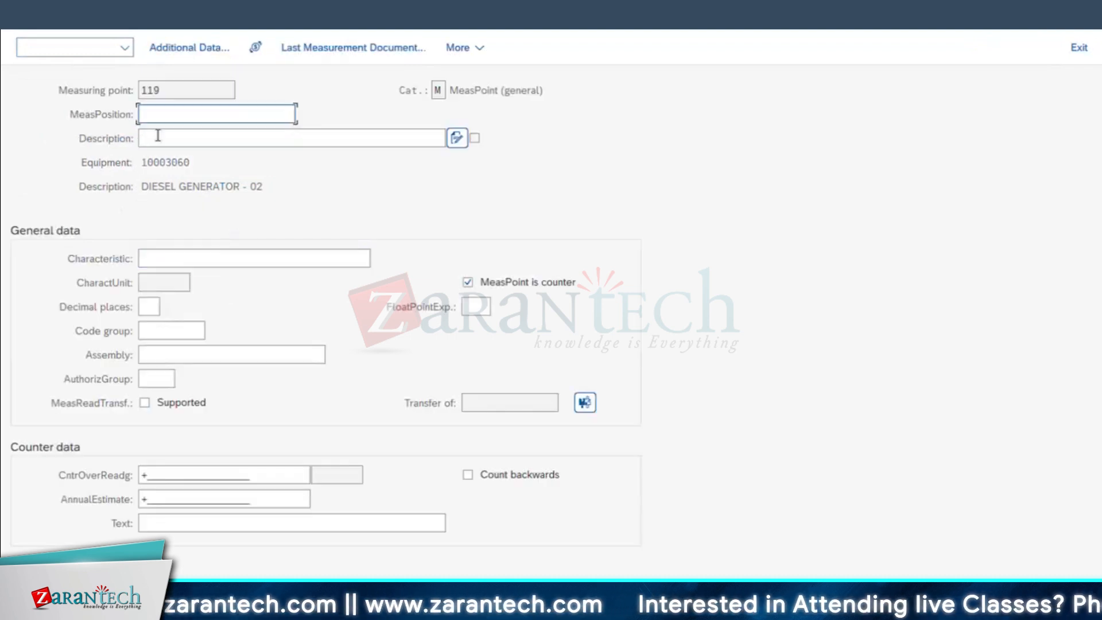
# Step: Set the new measuring point's position to BOTTOM and its description to RUNNING HOURS - DG - MC01
pyautogui.click(169, 118)
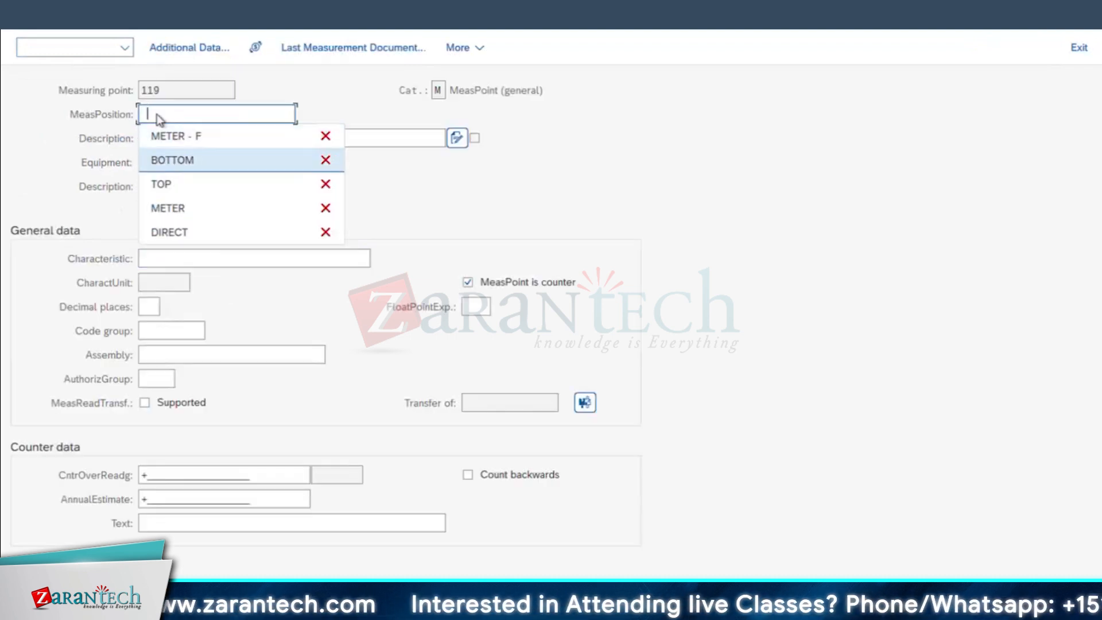
pyautogui.click(164, 159)
pyautogui.click(161, 137)
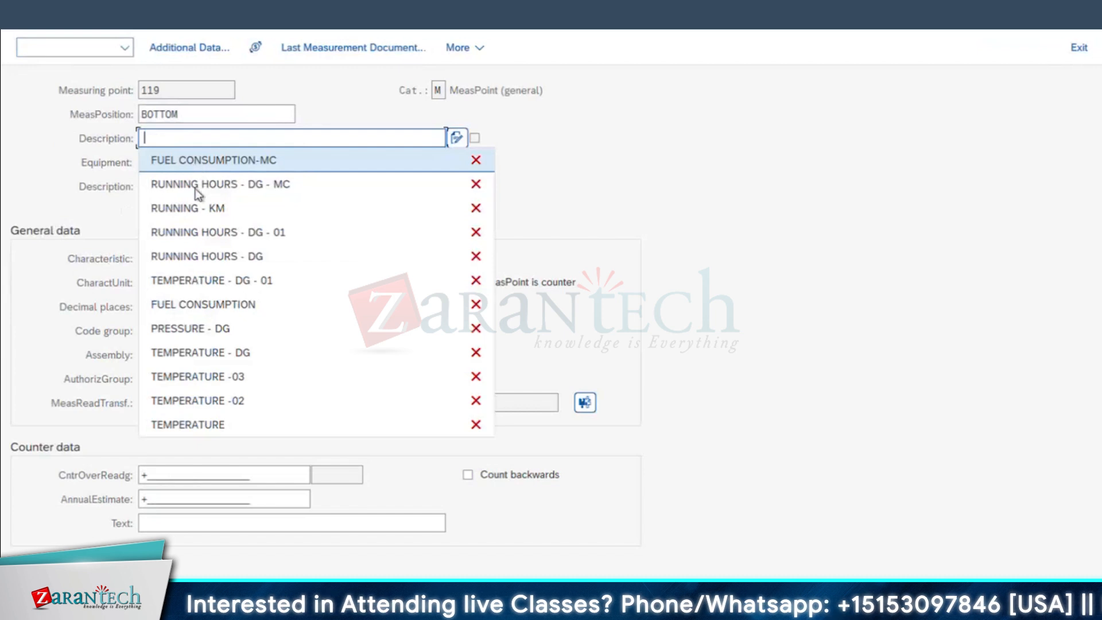
pyautogui.click(197, 185)
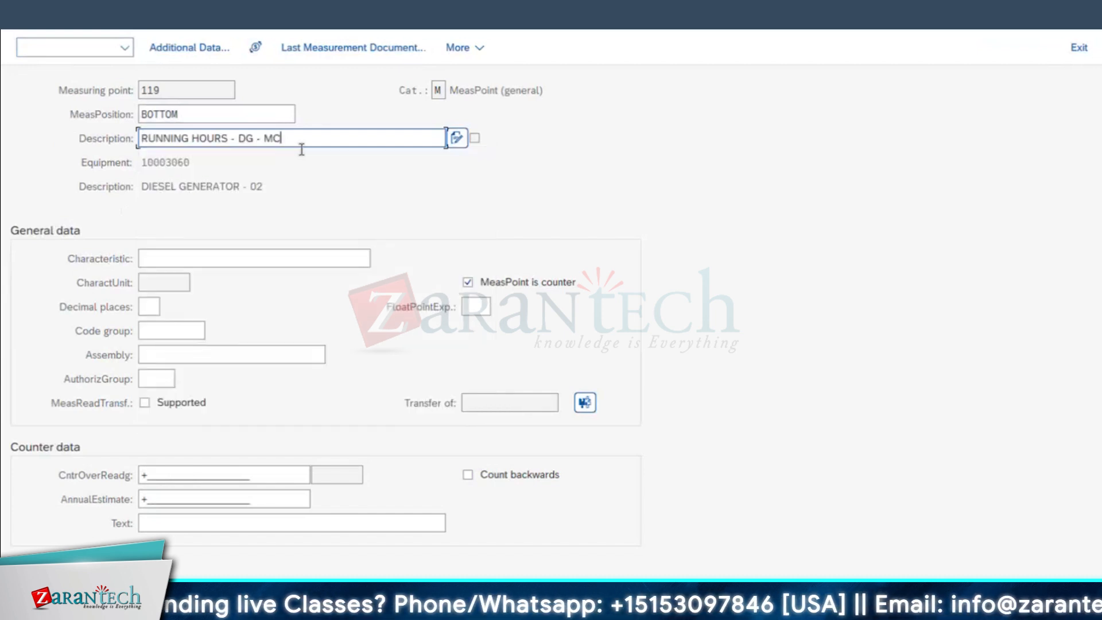
pyautogui.write('01')
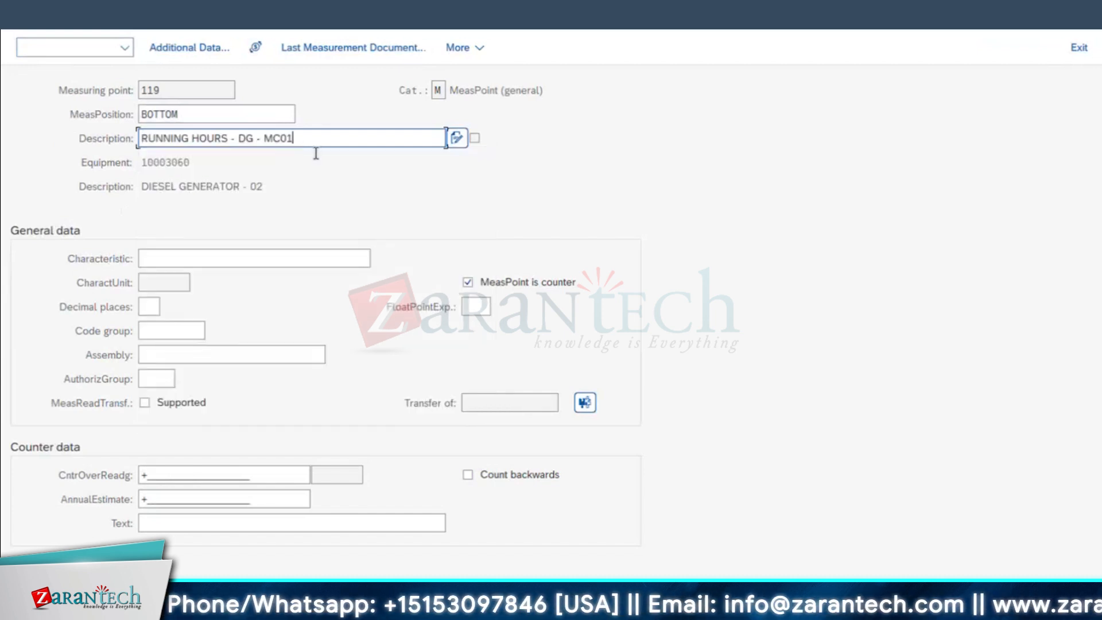
# Step: Assign the characteristic OPERATING_HOUR to the measuring point and enter a counter overflow reading of 99999999
pyautogui.click(193, 259)
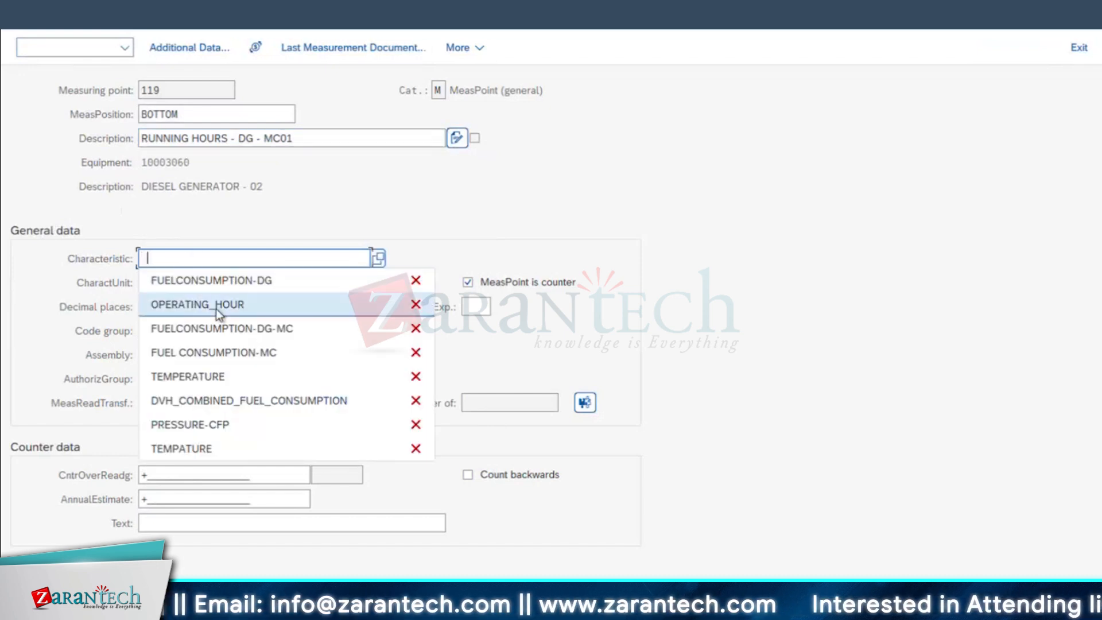
pyautogui.click(215, 308)
pyautogui.press('Return')
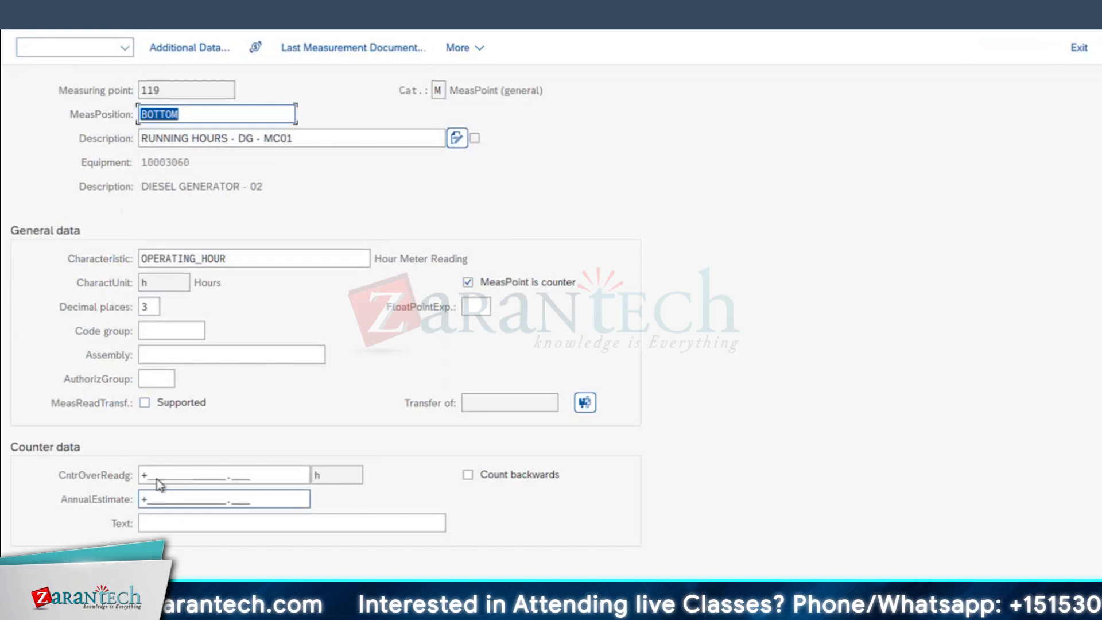
pyautogui.click(66, 469)
pyautogui.write('99999999')
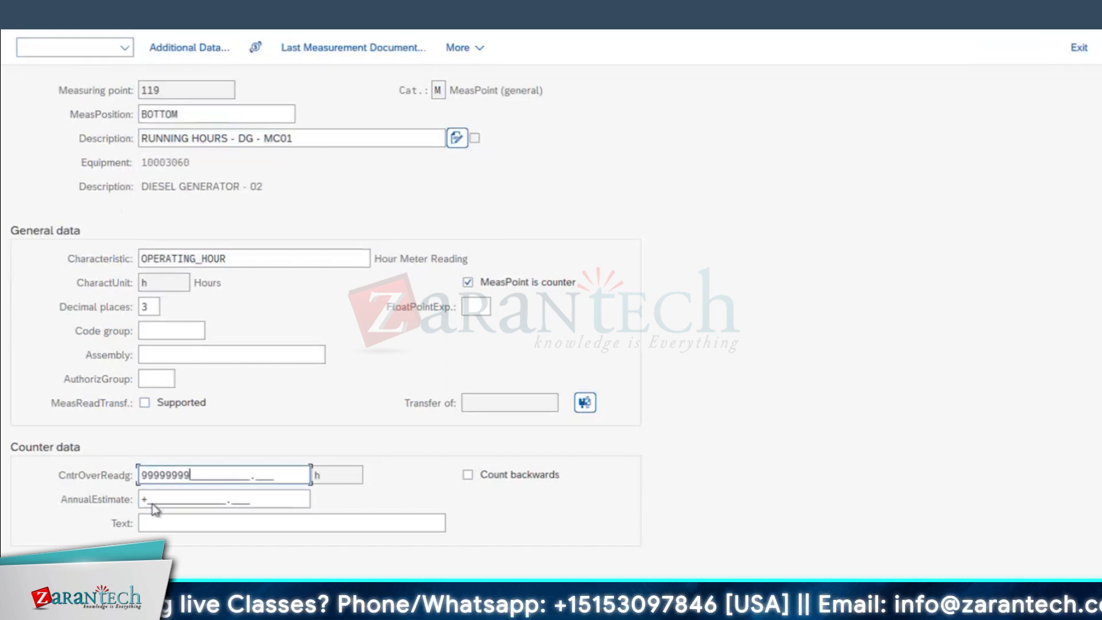
# Step: Switch to Excel, enter HOUR in B187 and copy the annual estimate cells C157:F157 into the row starting at C187
pyautogui.hotkey('ctrl', 'Right')
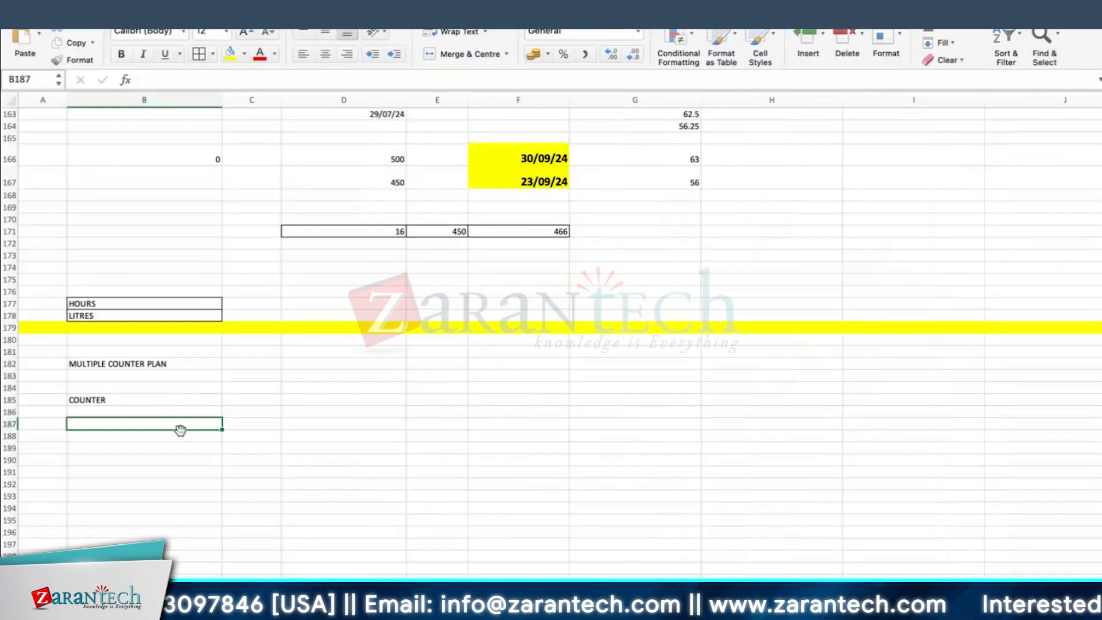
pyautogui.write('HOUR')
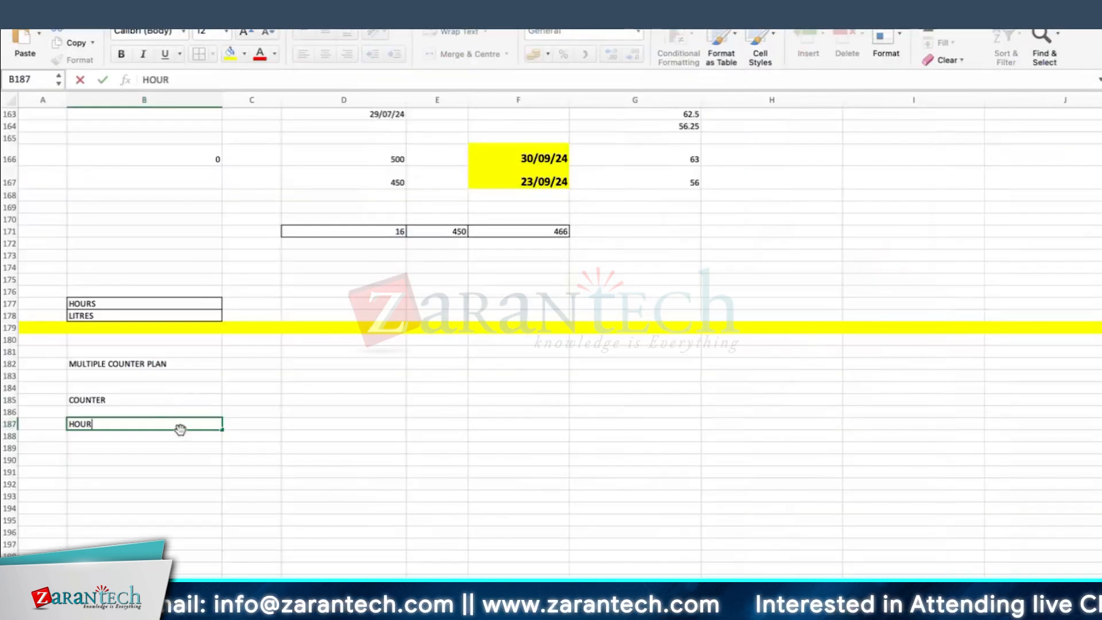
pyautogui.press('Tab')
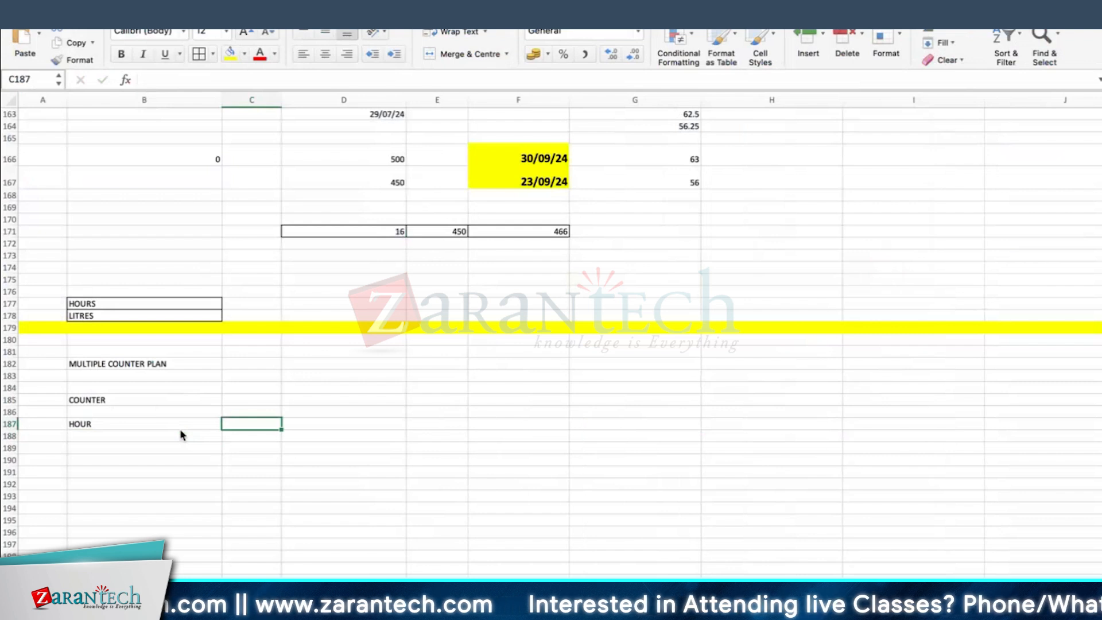
pyautogui.scroll(-2, 381, 287)
pyautogui.scroll(8, 411, 315)
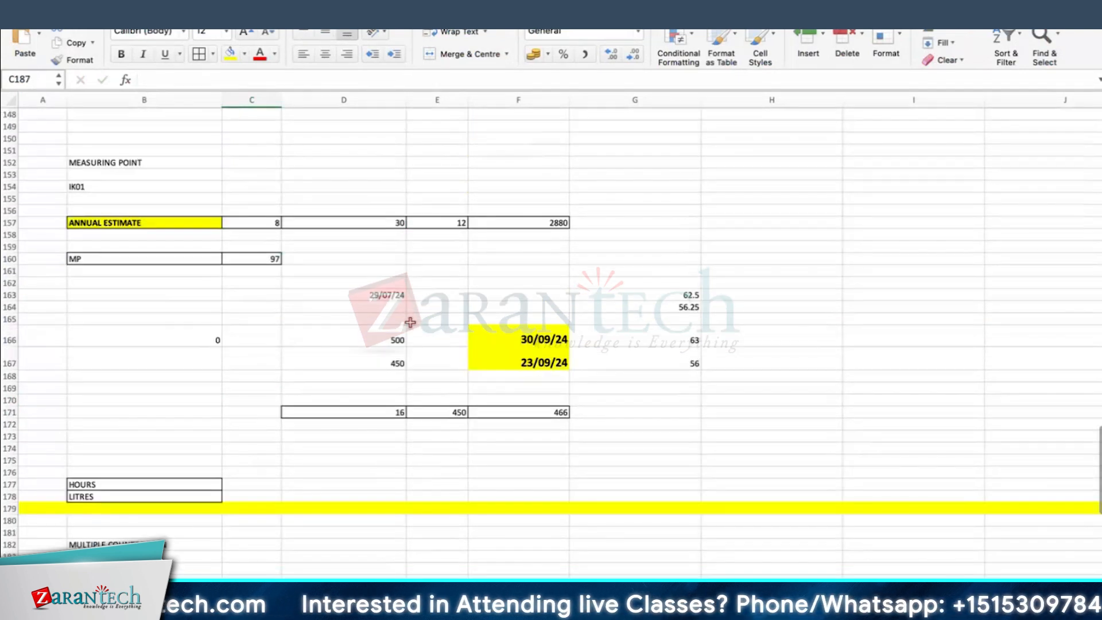
pyautogui.moveTo(257, 226); pyautogui.dragTo(551, 222)
pyautogui.press('super+c')
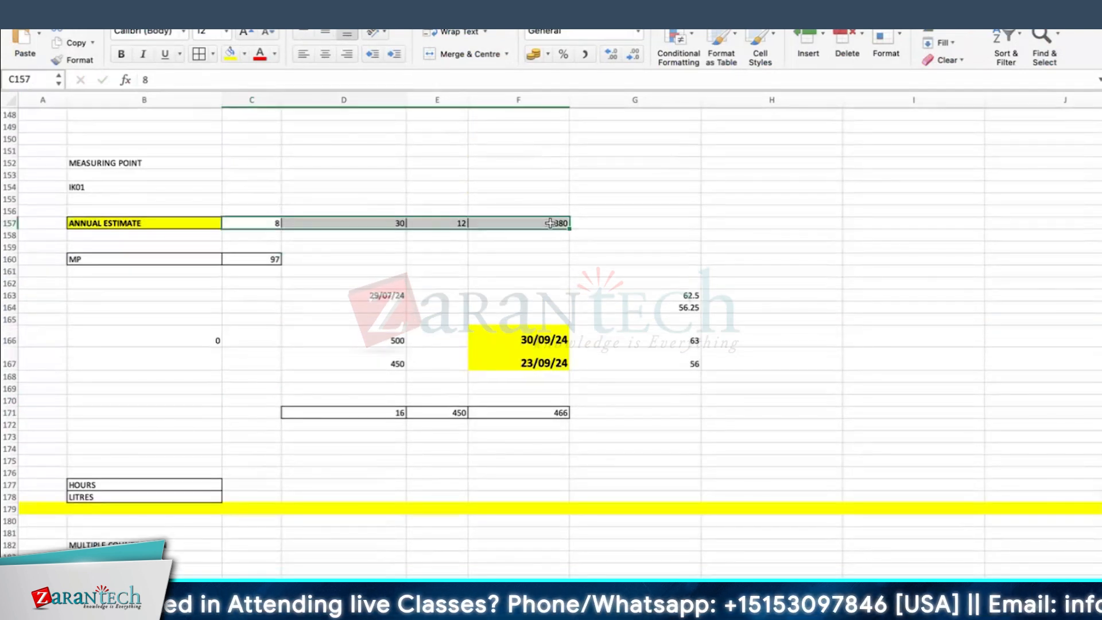
pyautogui.scroll(-5, 264, 402)
pyautogui.click(264, 428)
pyautogui.press('super+v')
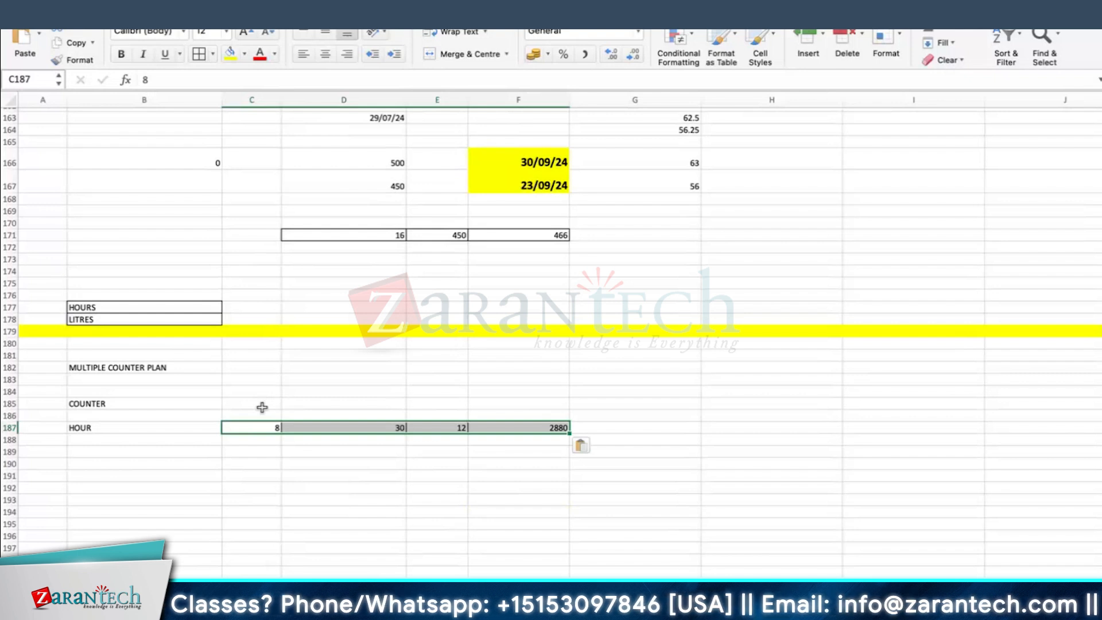
# Step: Enter the headings DAY, /MONTH and MON/YR in cells C185 to E185 of the counter table
pyautogui.click(263, 405)
pyautogui.write('DAY')
pyautogui.press('Tab')
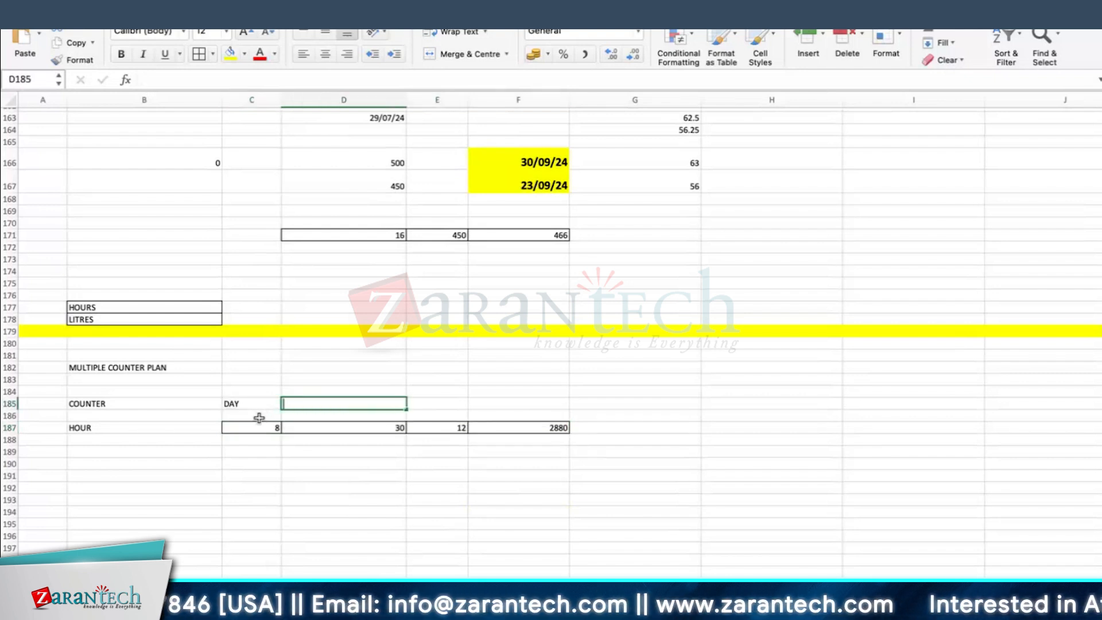
pyautogui.write('MONTH')
pyautogui.press('Tab')
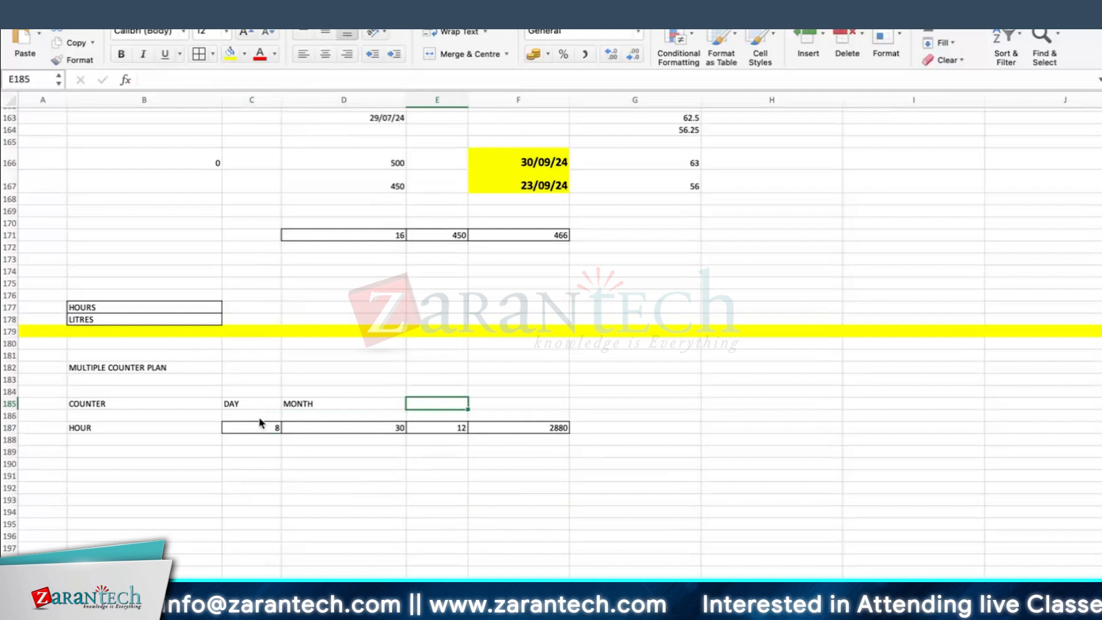
pyautogui.click(286, 404)
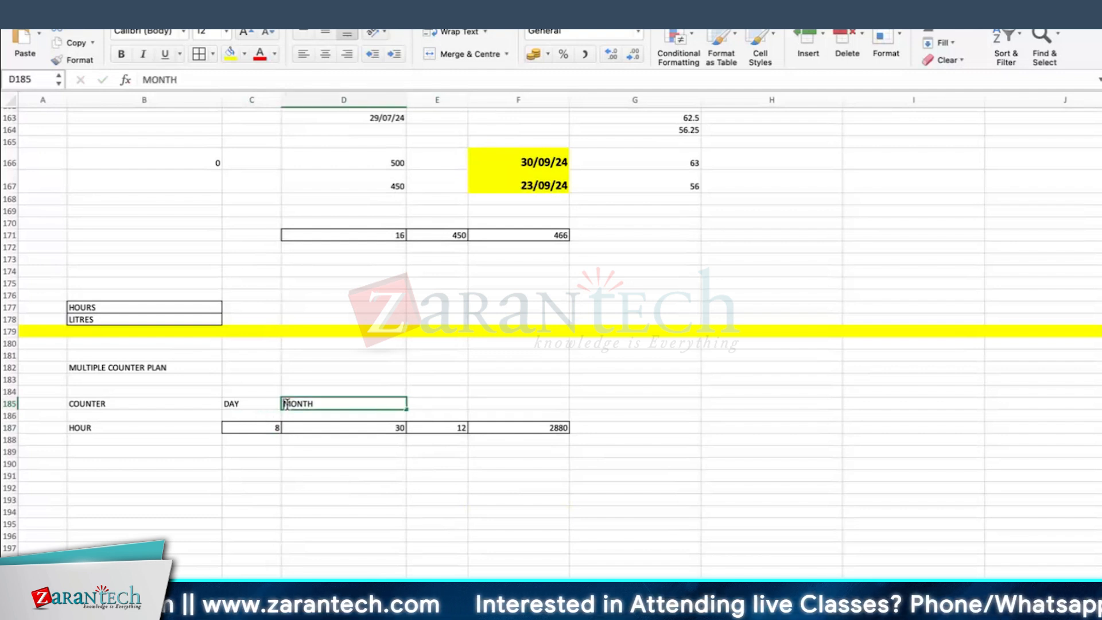
pyautogui.doubleClick(286, 404)
pyautogui.write('/')
pyautogui.press('Tab')
pyautogui.write('MON/YR')
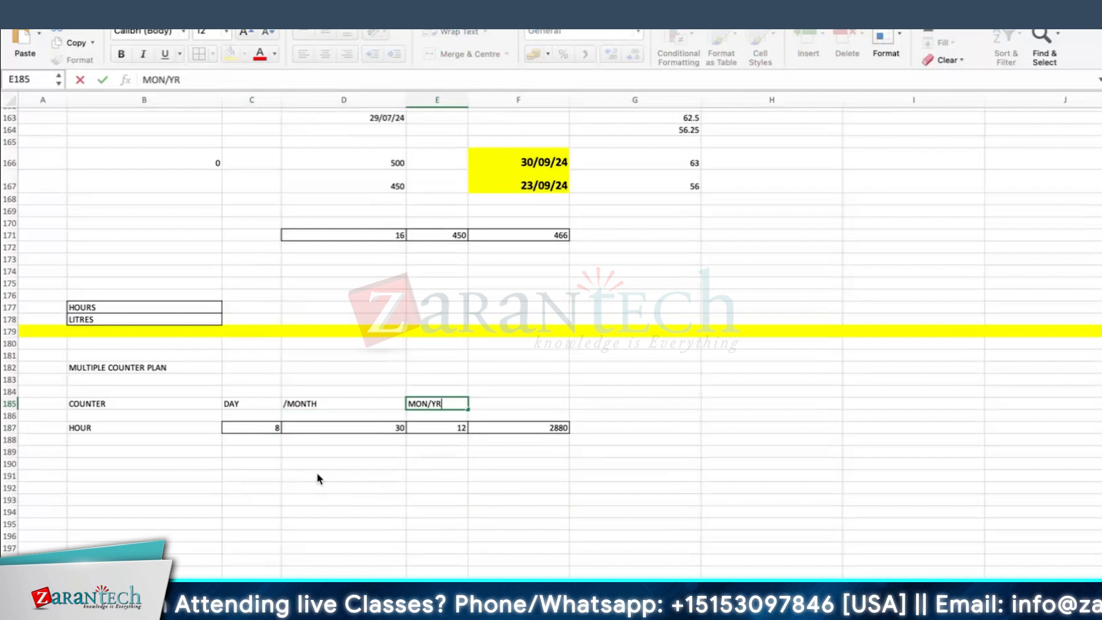
# Step: Enter the heading TOTAL ANNULES in cell F185 above the hour counter's yearly total
pyautogui.press('Tab')
pyautogui.write('T')
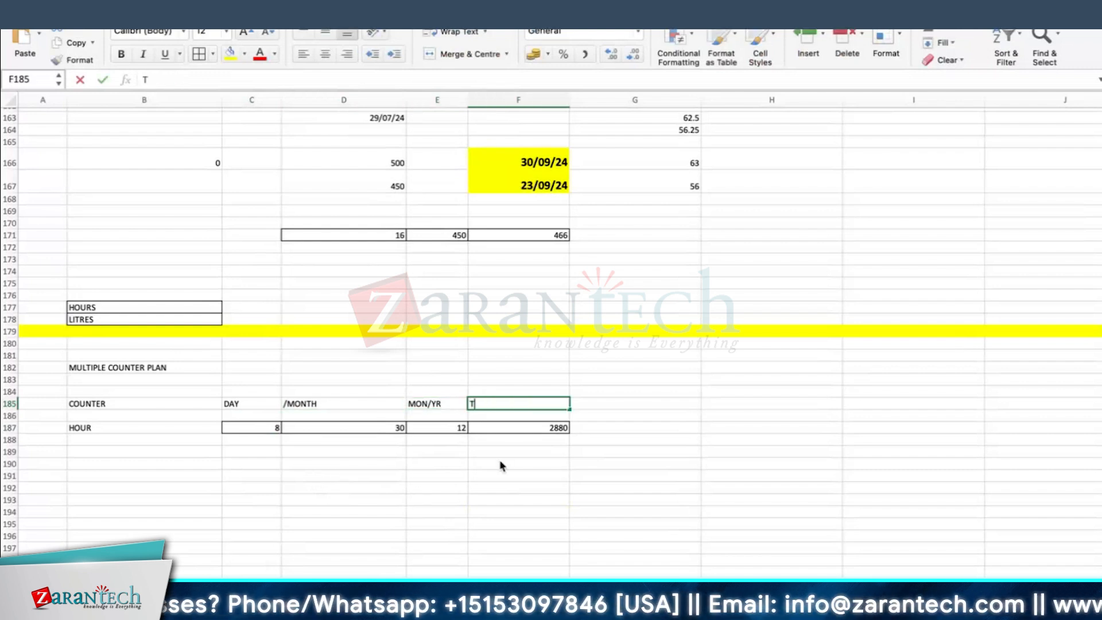
pyautogui.write('OTAL ANNULKA')
pyautogui.press('Return')
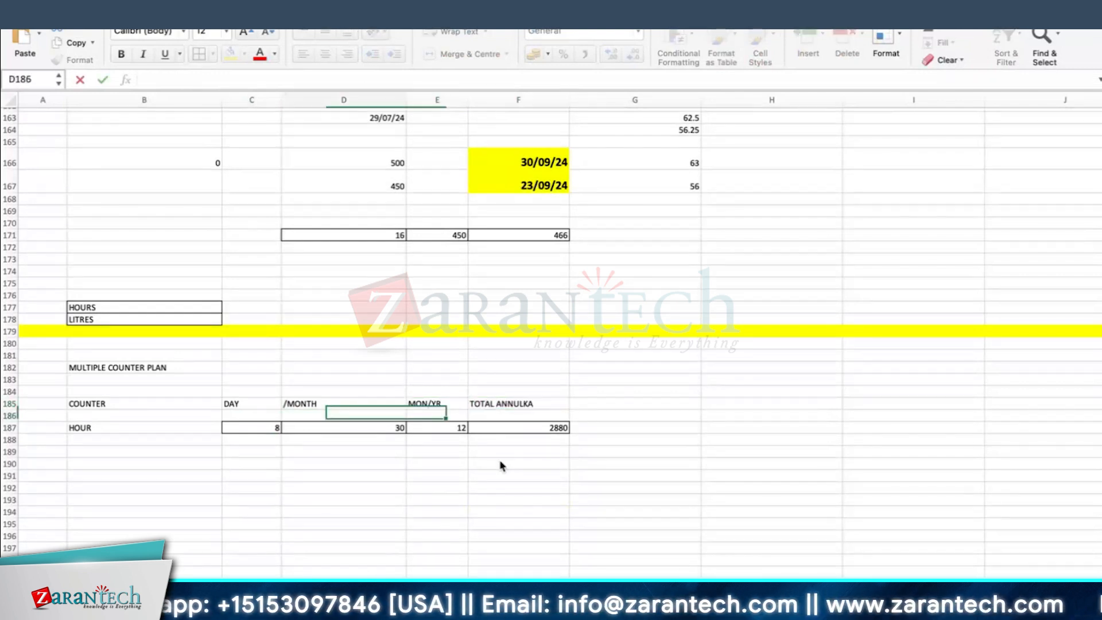
pyautogui.click(504, 402)
pyautogui.doubleClick(542, 403)
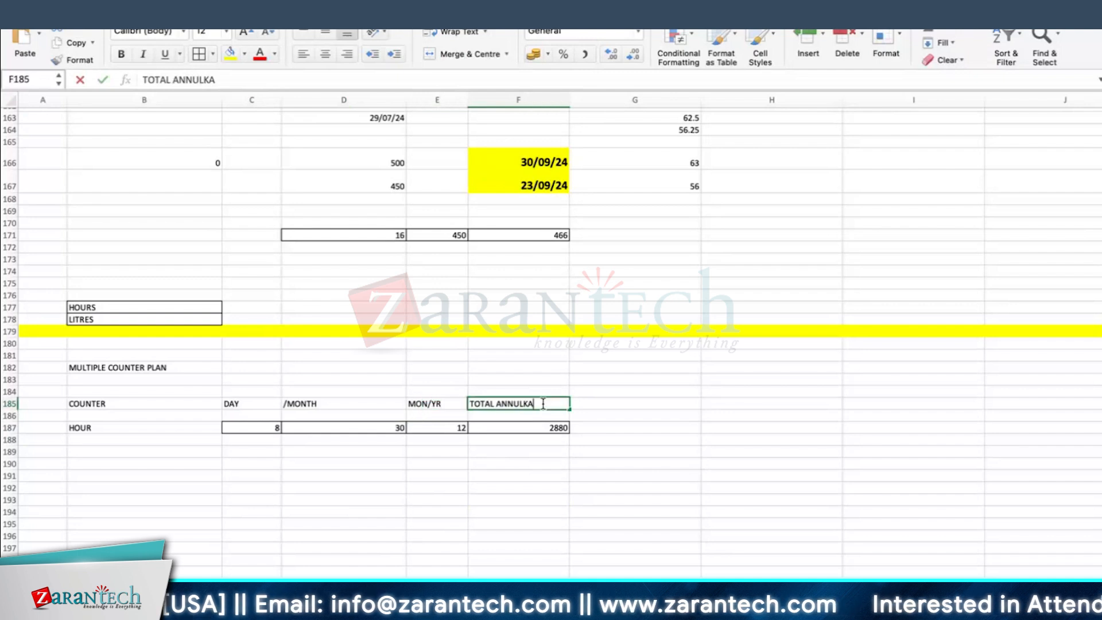
pyautogui.press('BackSpace')
pyautogui.press('BackSpace')
pyautogui.write('ES')
pyautogui.press('Return')
pyautogui.press('Return')
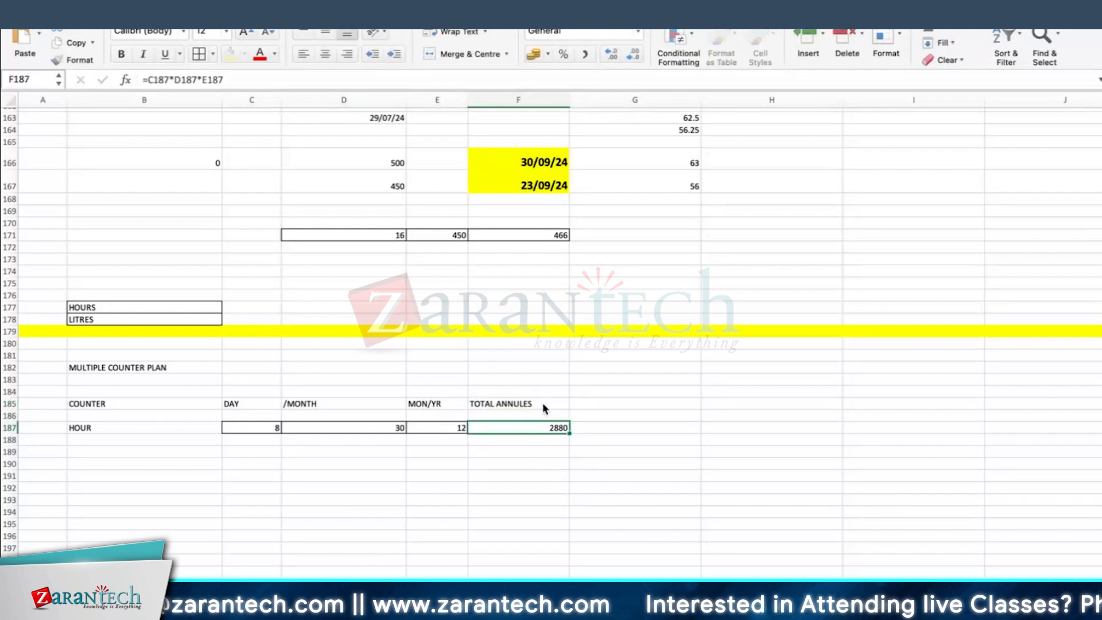
# Step: Add the row label FUEL - LITRES in cell B189 below the HOUR row
pyautogui.click(77, 459)
pyautogui.click(78, 452)
pyautogui.write('LI')
pyautogui.press('BackSpace')
pyautogui.press('BackSpace')
pyautogui.write('FUEL - LITRES')
pyautogui.press('Tab')
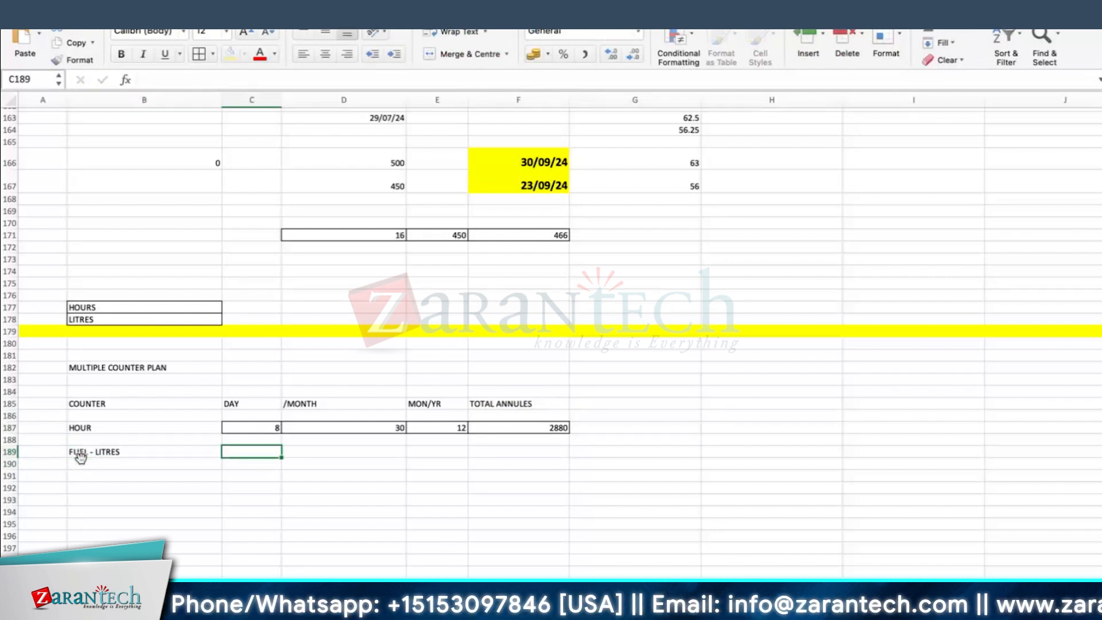
# Step: Fill the fuel row with 50 per day, 30 days per month and 12 months per year in C189:E189
pyautogui.write('50')
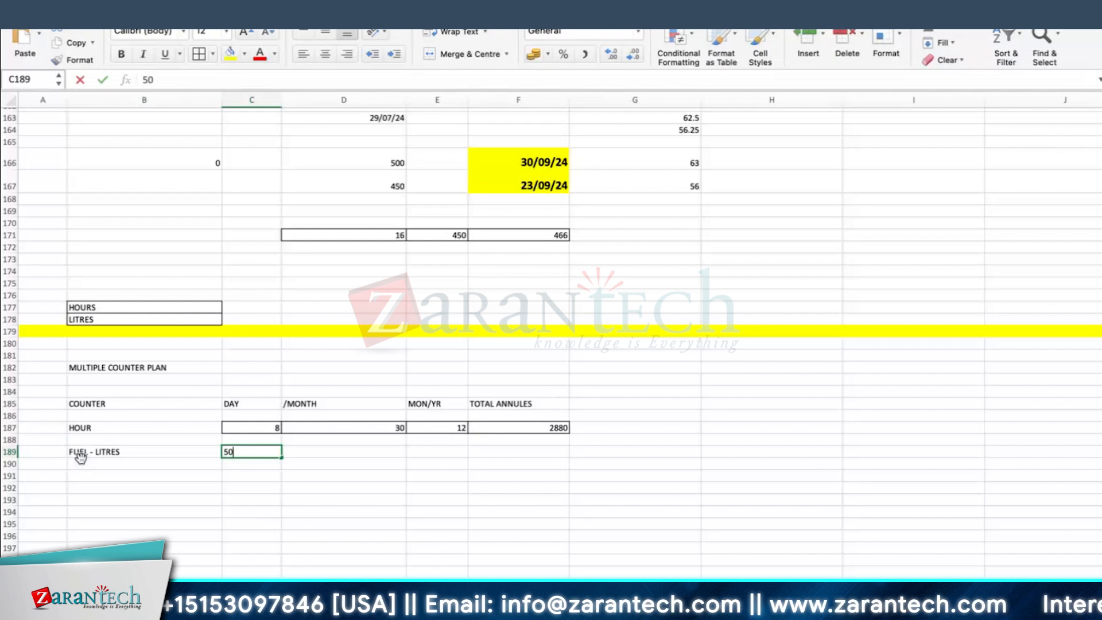
pyautogui.press('Tab')
pyautogui.write('30')
pyautogui.press('Tab')
pyautogui.write('12')
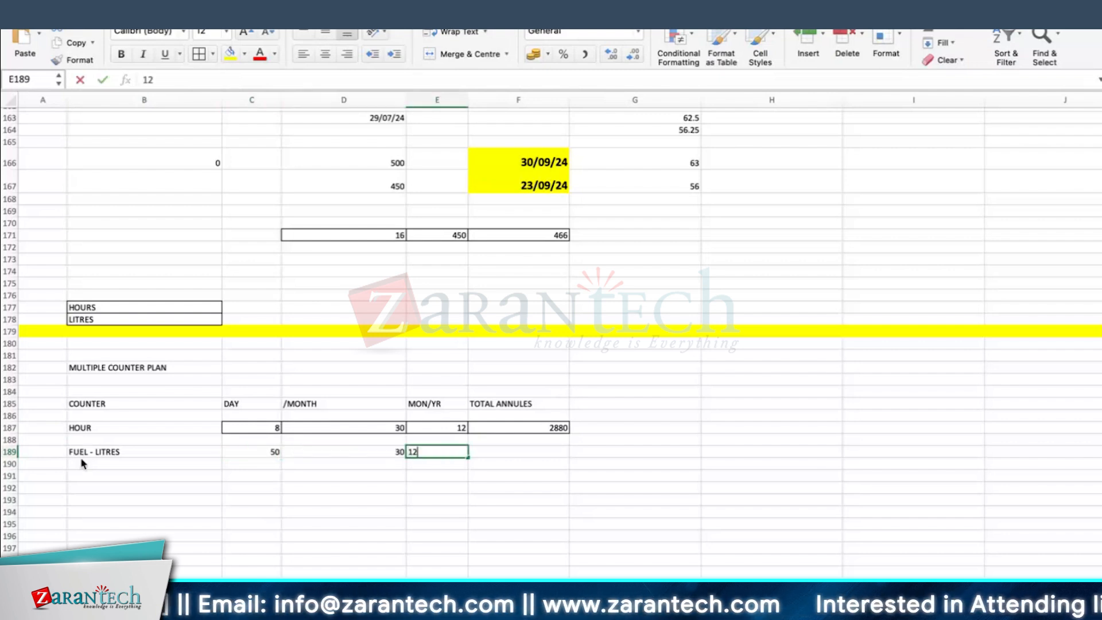
pyautogui.press('Tab')
# Step: Copy the annual total formula from F187 to F189 for the fuel counter
pyautogui.click(509, 425)
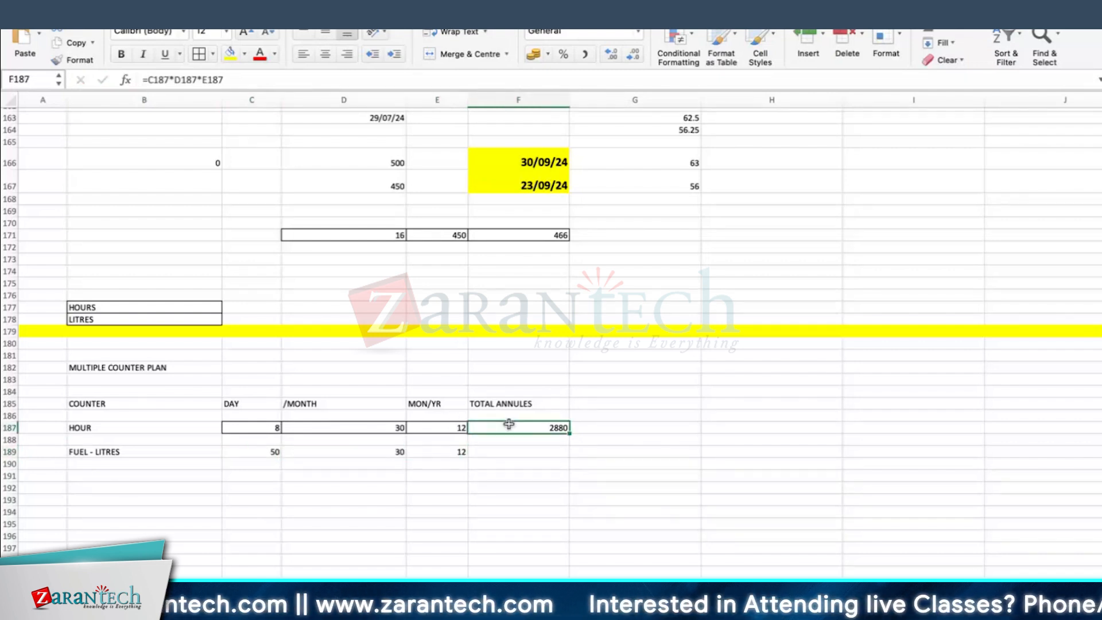
pyautogui.press('super+c')
pyautogui.click(538, 451)
pyautogui.press('super+v')
pyautogui.doubleClick(538, 451)
pyautogui.press('Return')
pyautogui.click(549, 511)
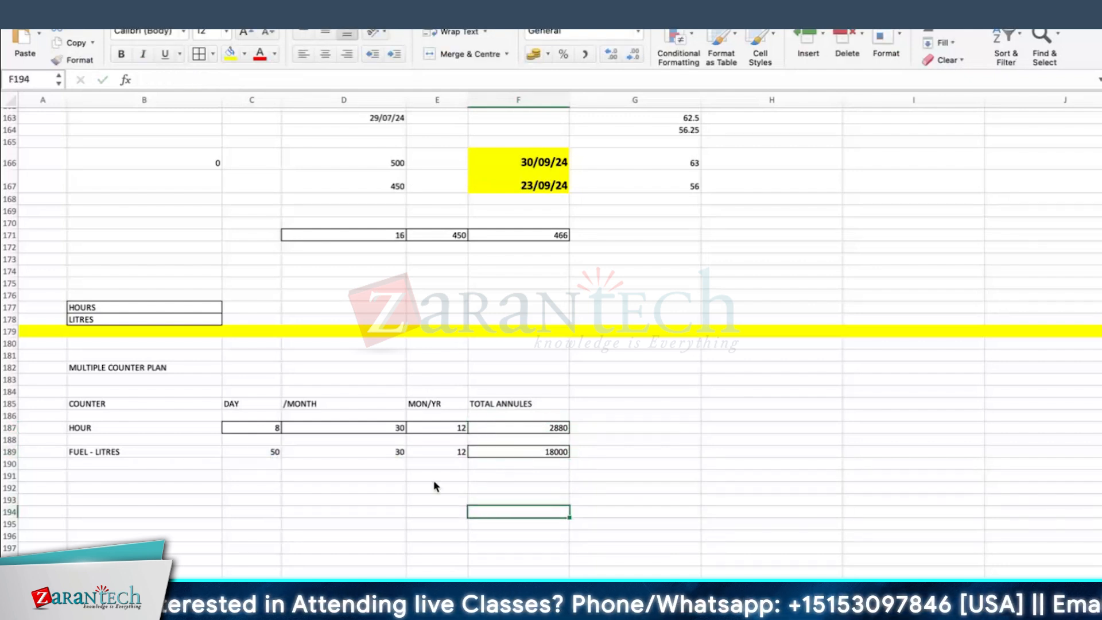
# Step: Switch back to SAP, set the running hours counter's annual estimate to 2880 and save the measuring point
pyautogui.press('super+Tab')
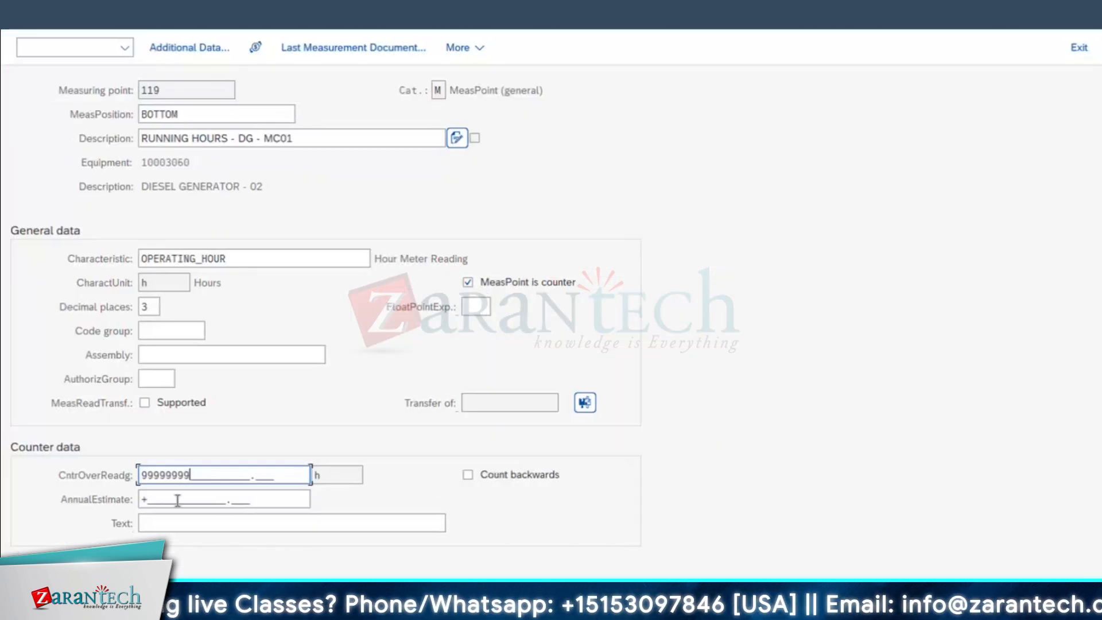
pyautogui.press('Tab')
pyautogui.write('2880')
pyautogui.press('Return')
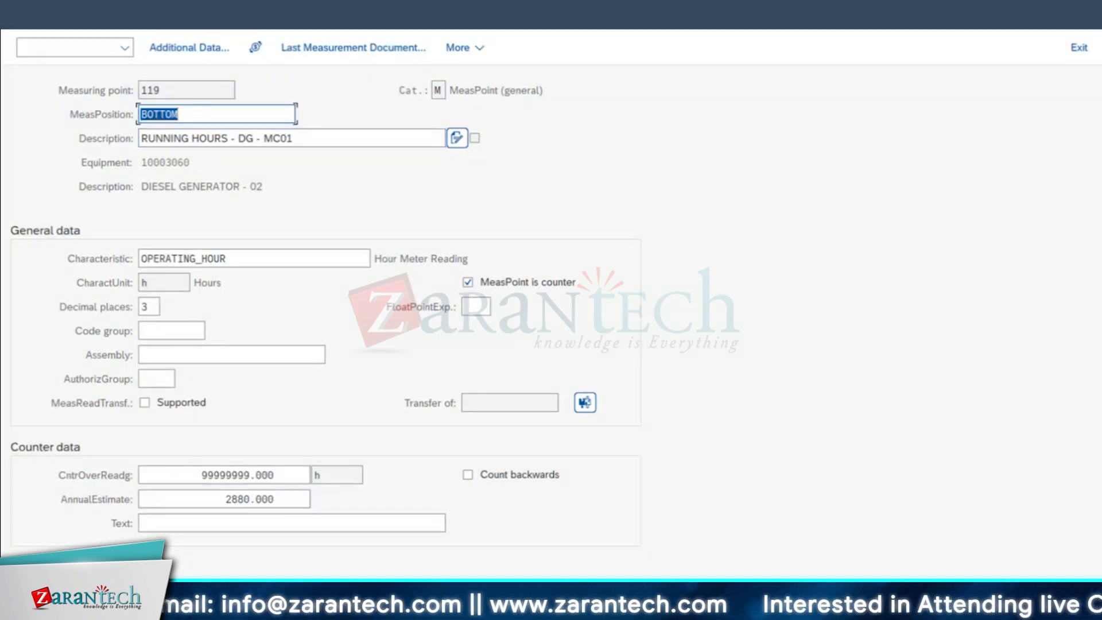
pyautogui.click(1018, 598)
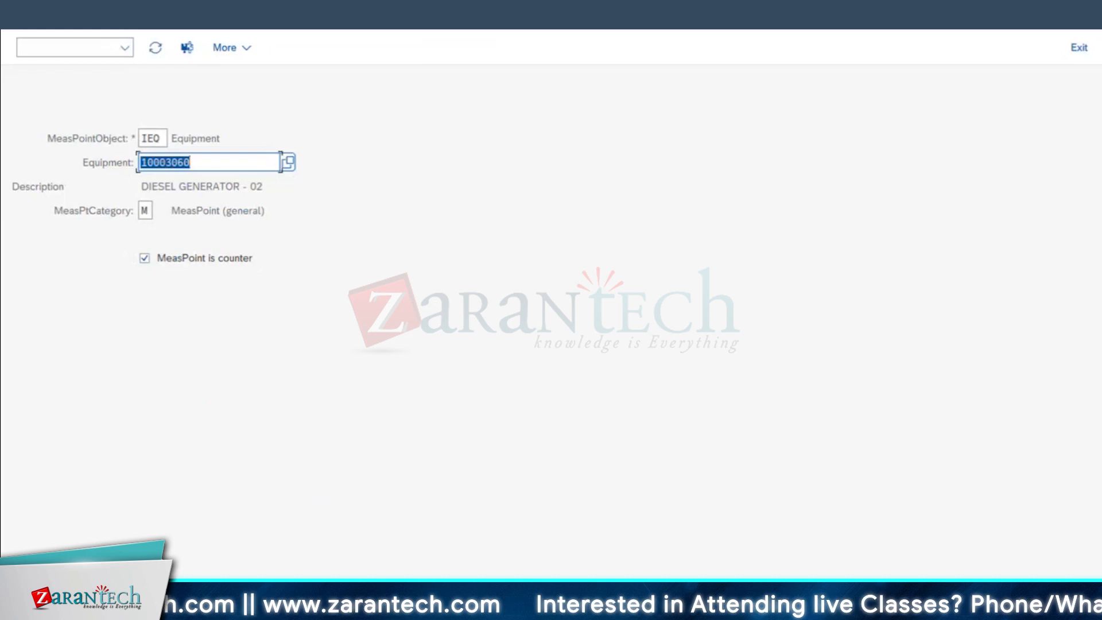
# Step: Switch to Excel and note MP : 119 in cell H187 beside the hour counter
pyautogui.press('super+Tab')
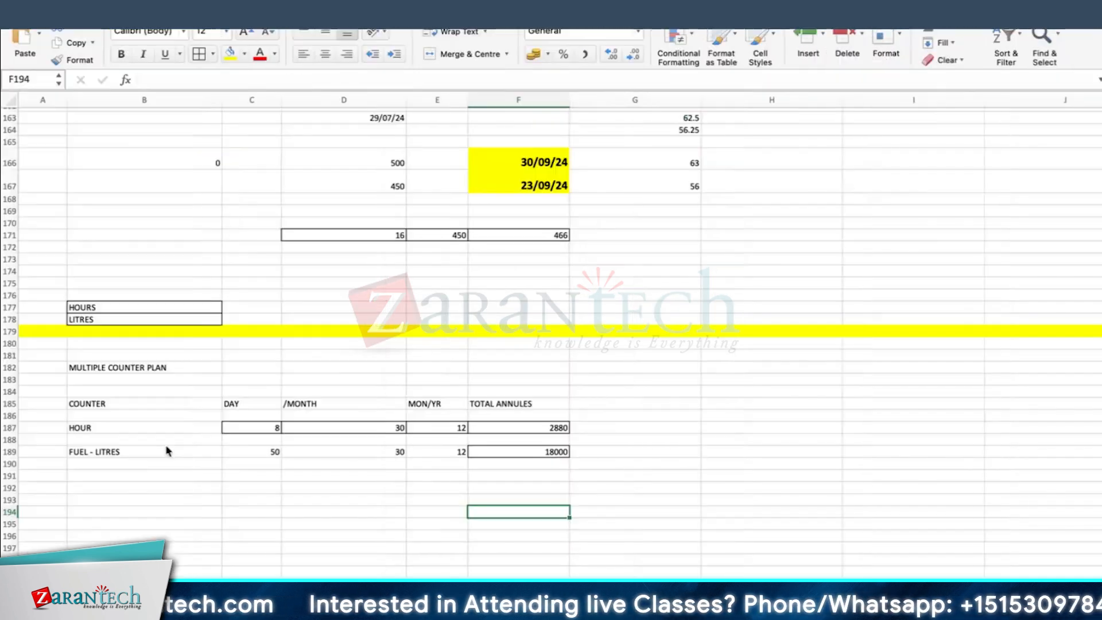
pyautogui.click(723, 427)
pyautogui.write('MP : 119')
pyautogui.press('Return')
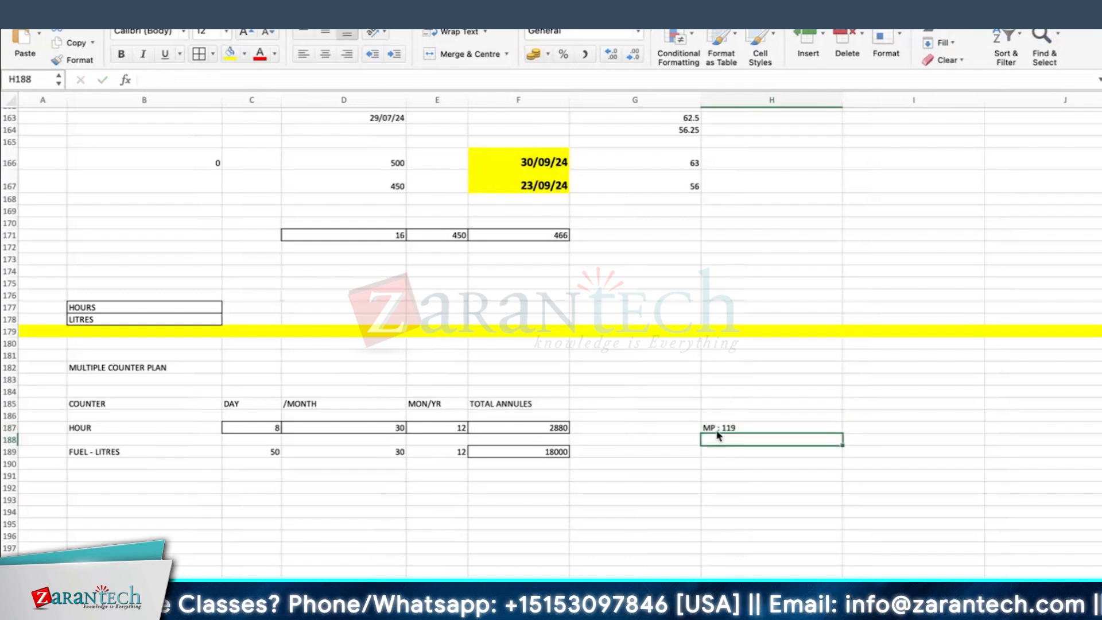
# Step: Switch to SAP and start another counter for DIESEL GENERATOR - 02 with measuring position TOP and description FUEL CONSUMPTION-MC
pyautogui.press('super+Tab')
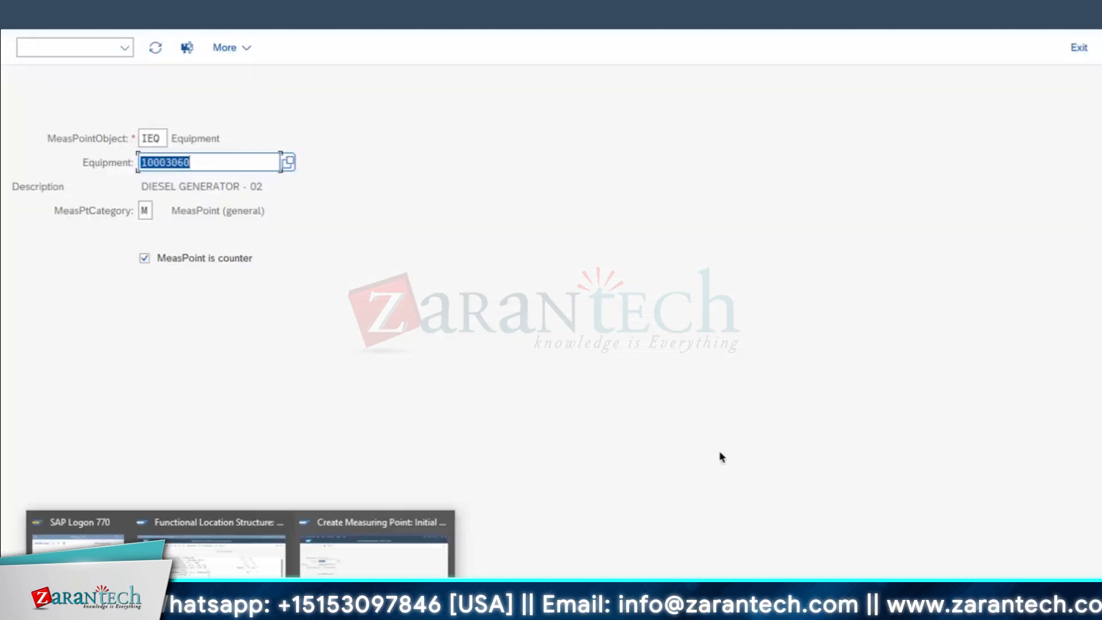
pyautogui.press('Return')
pyautogui.click(191, 114)
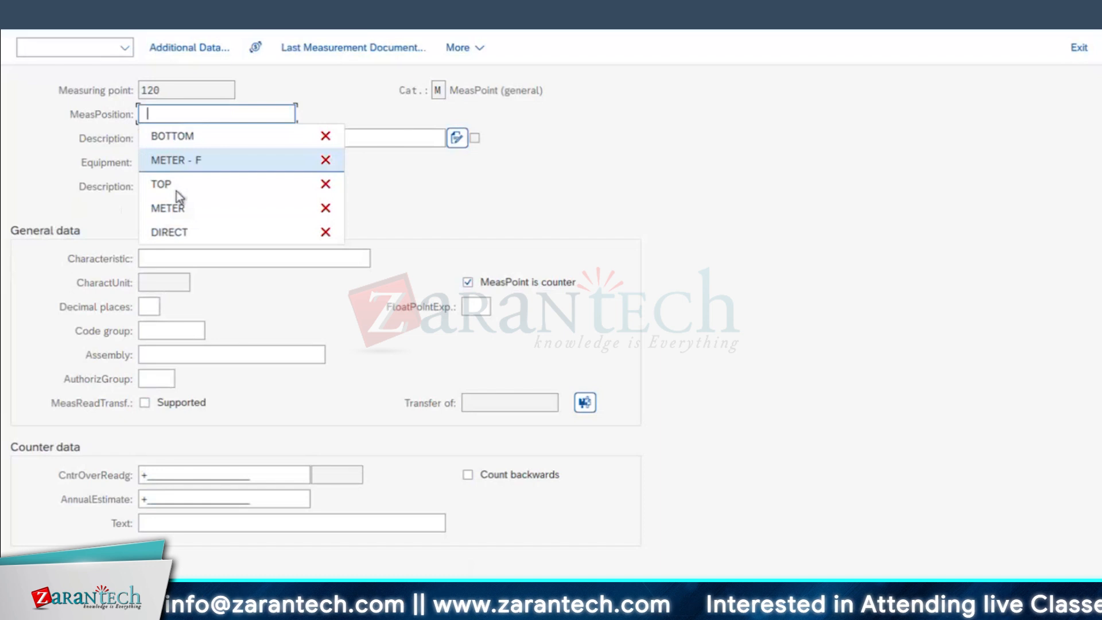
pyautogui.click(166, 184)
pyautogui.click(177, 134)
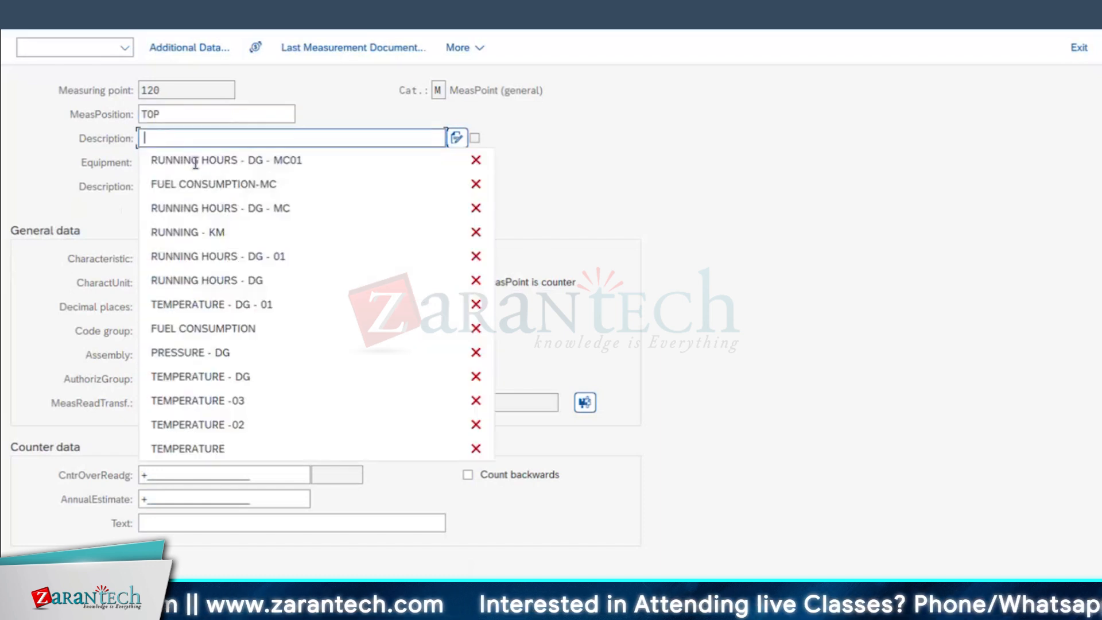
pyautogui.click(232, 181)
# Step: Assign the characteristic FUELCONSUMPTION-DG to the fuel counter
pyautogui.click(180, 259)
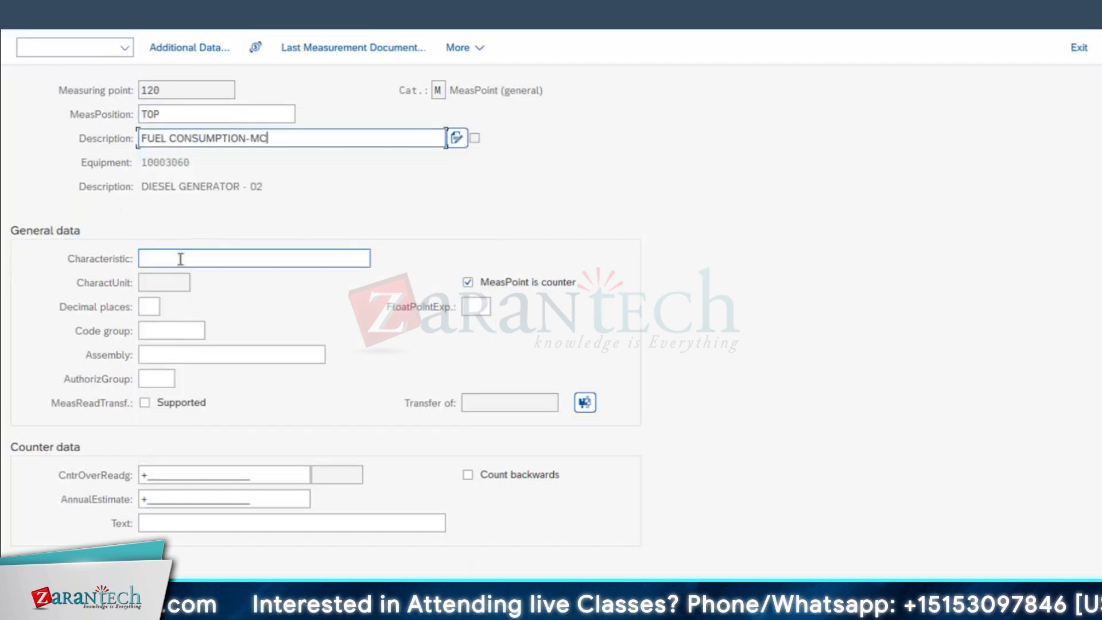
pyautogui.click(180, 260)
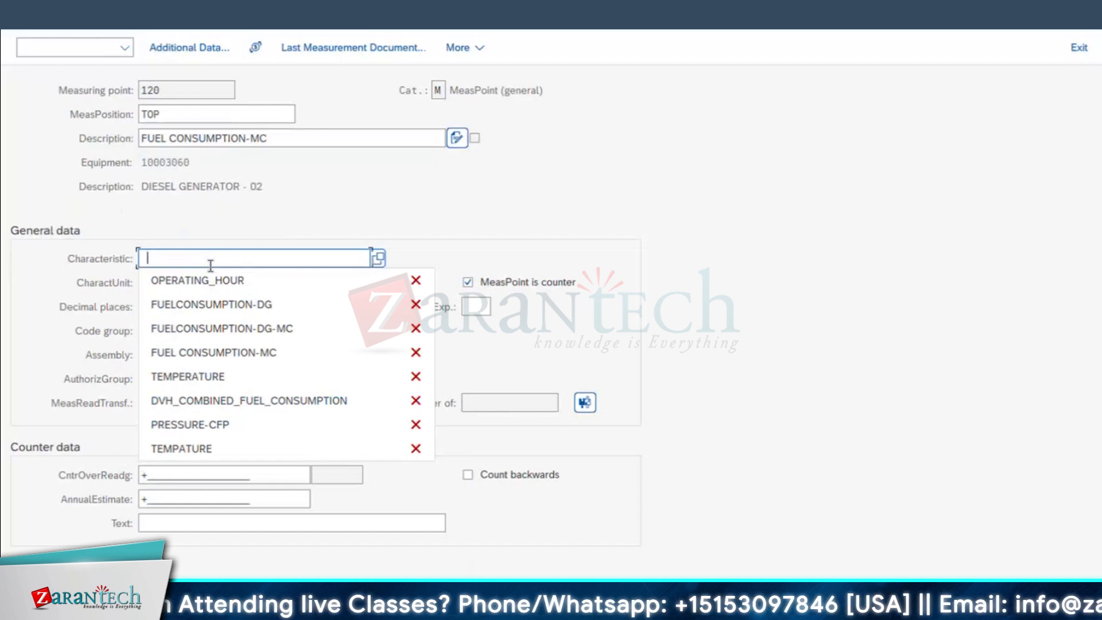
pyautogui.click(221, 305)
pyautogui.press('Return')
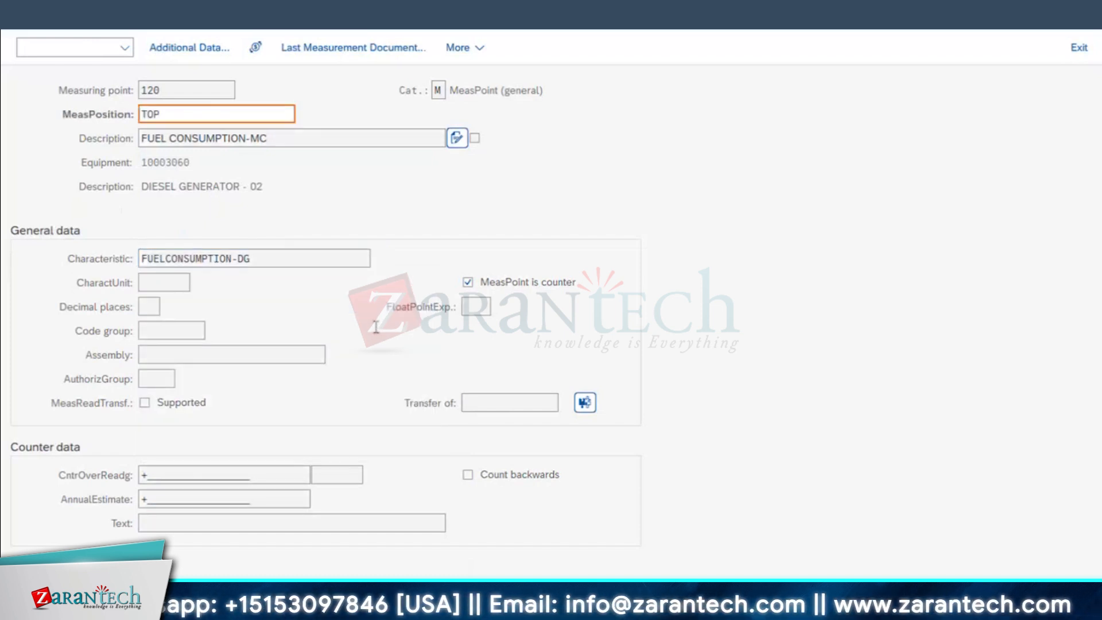
pyautogui.click(40, 280)
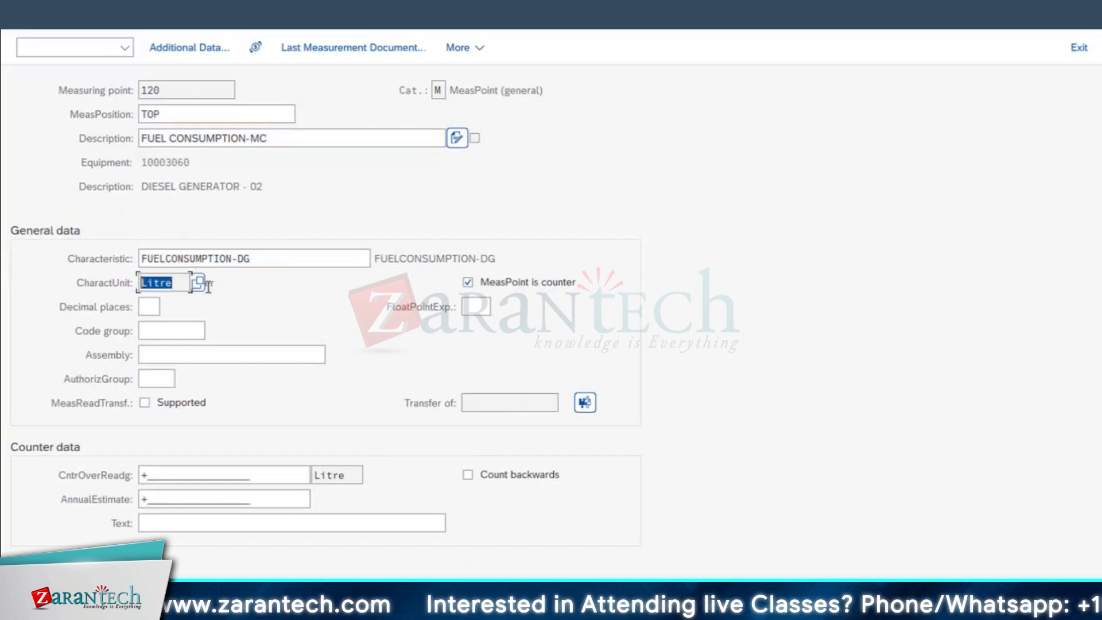
# Step: Set the fuel counter's overflow reading to 9999999 and annual estimate to 18000, and save the measuring point
pyautogui.click(163, 476)
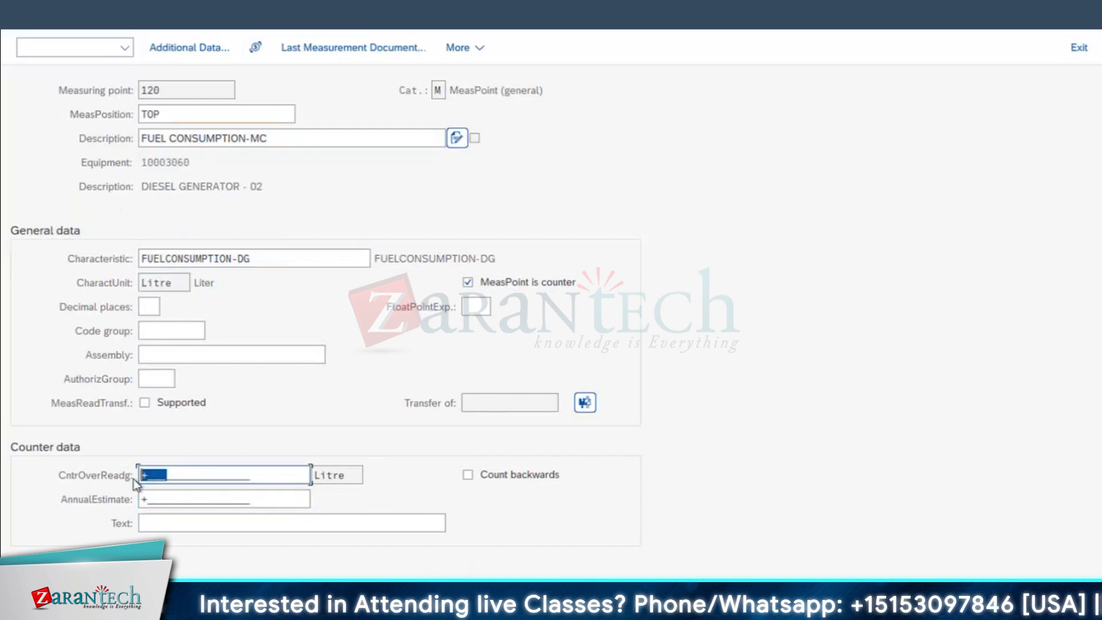
pyautogui.write('9999999')
pyautogui.click(191, 505)
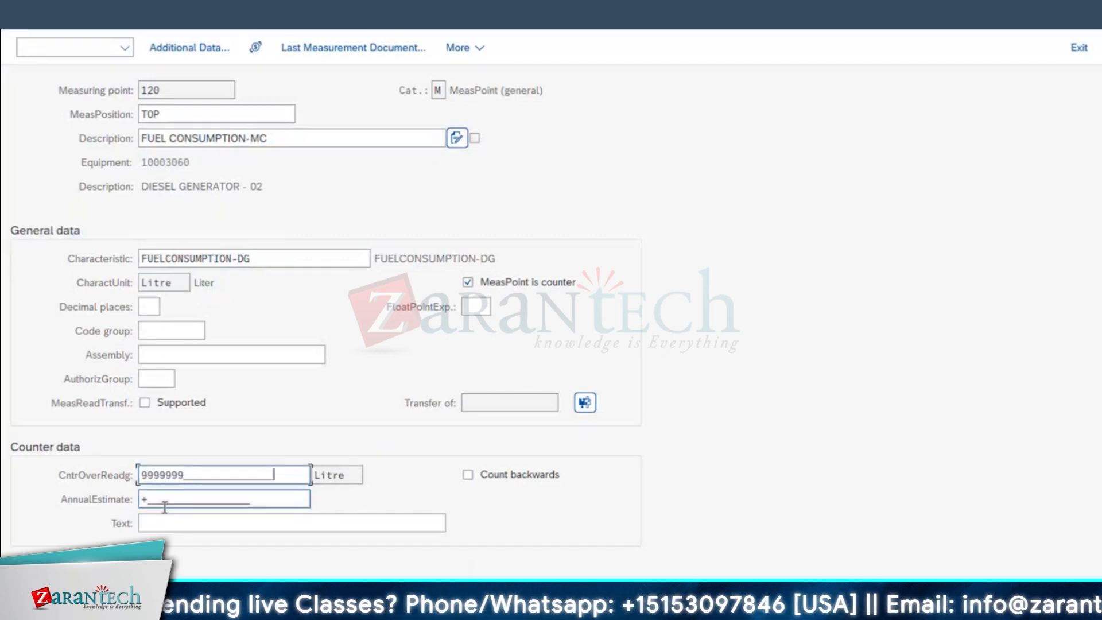
pyautogui.click(130, 498)
pyautogui.write('18')
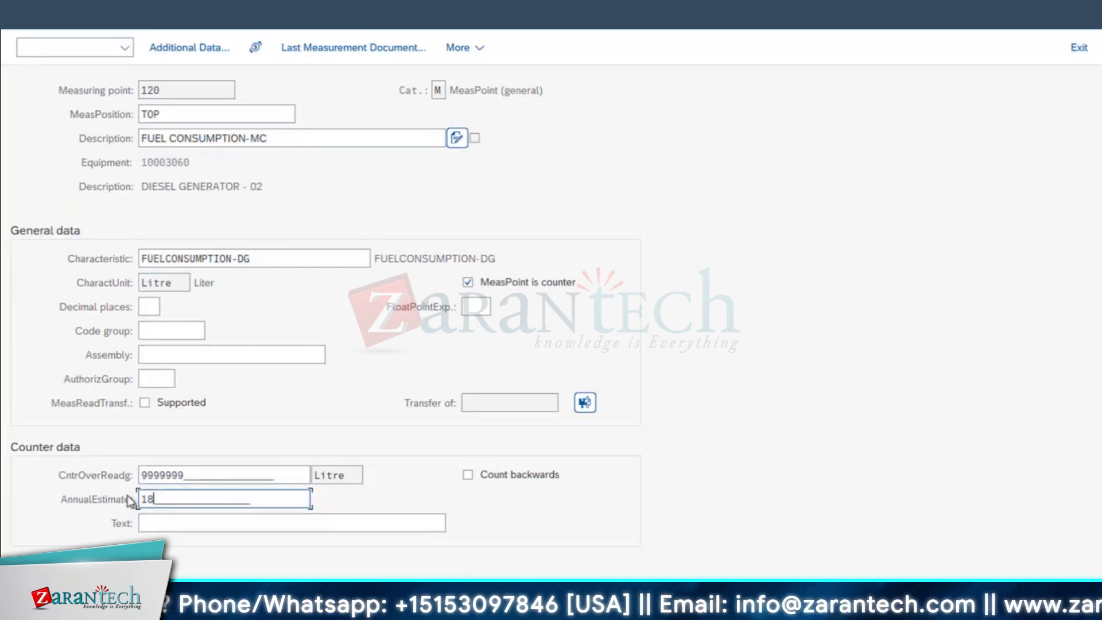
pyautogui.write('000')
pyautogui.press('Return')
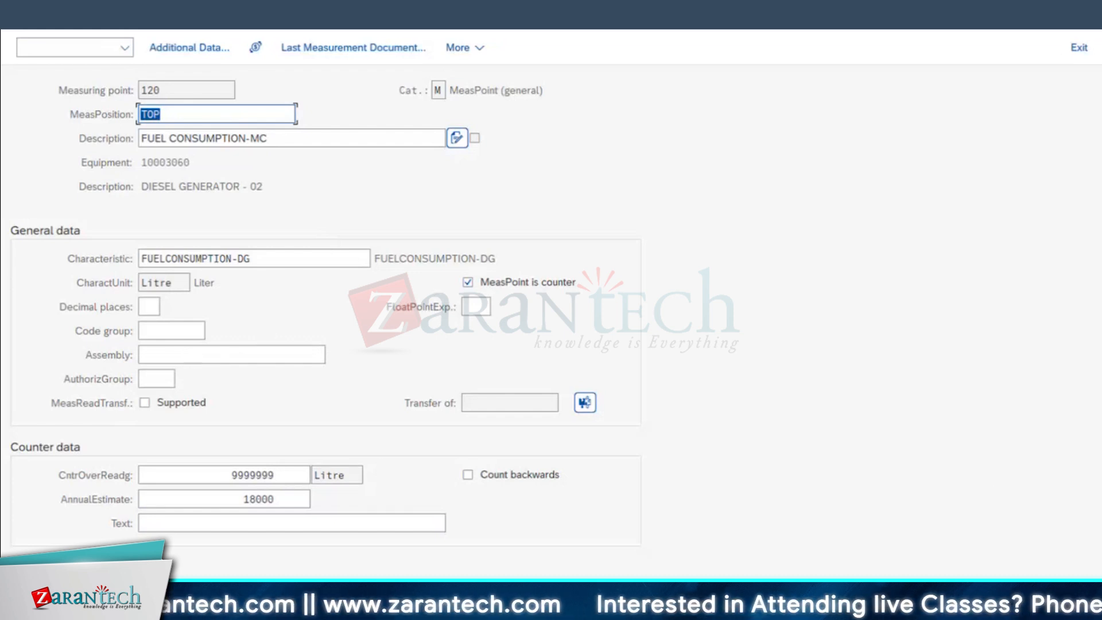
pyautogui.hotkey('ctrl', 's')
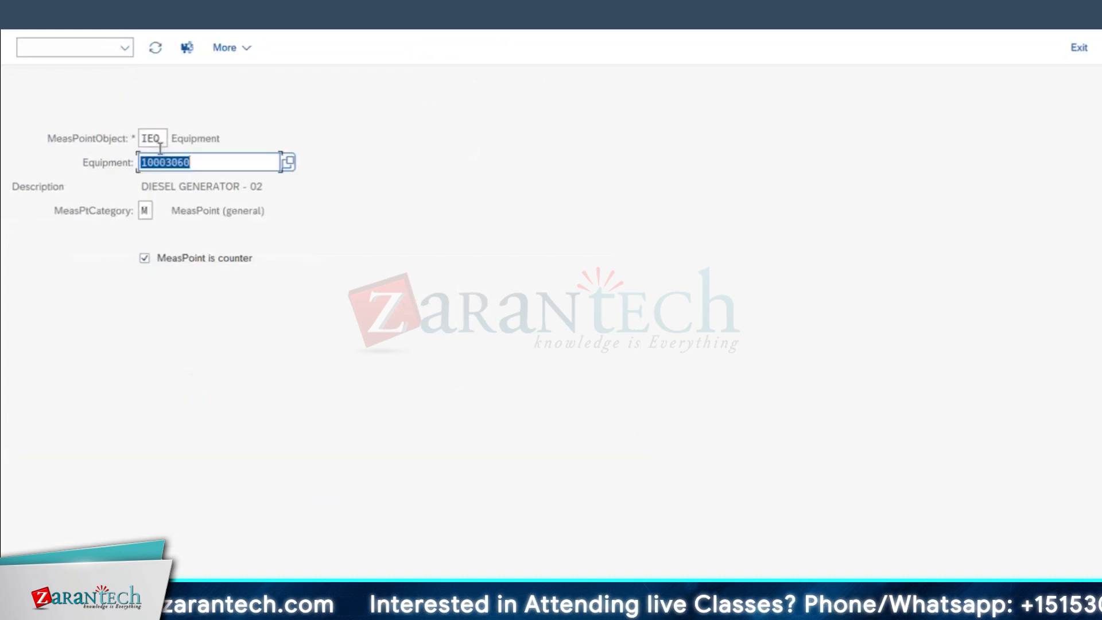
# Step: Open transaction IK11 and save a measurement document with counter reading 50 for measuring point 120
pyautogui.click(19, 17)
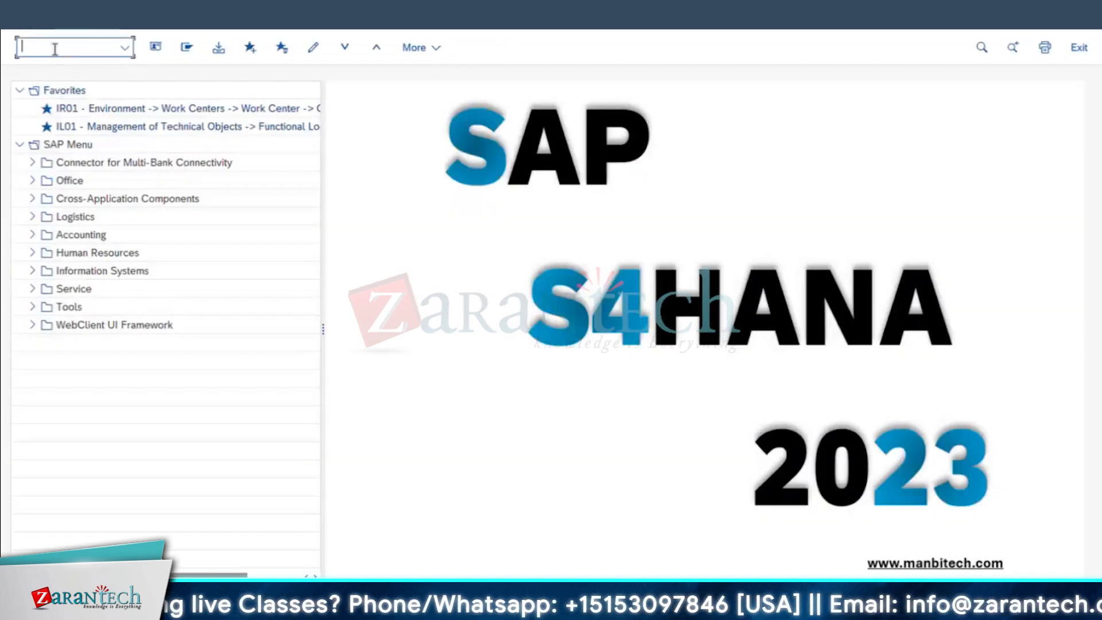
pyautogui.write('IK11')
pyautogui.press('Return')
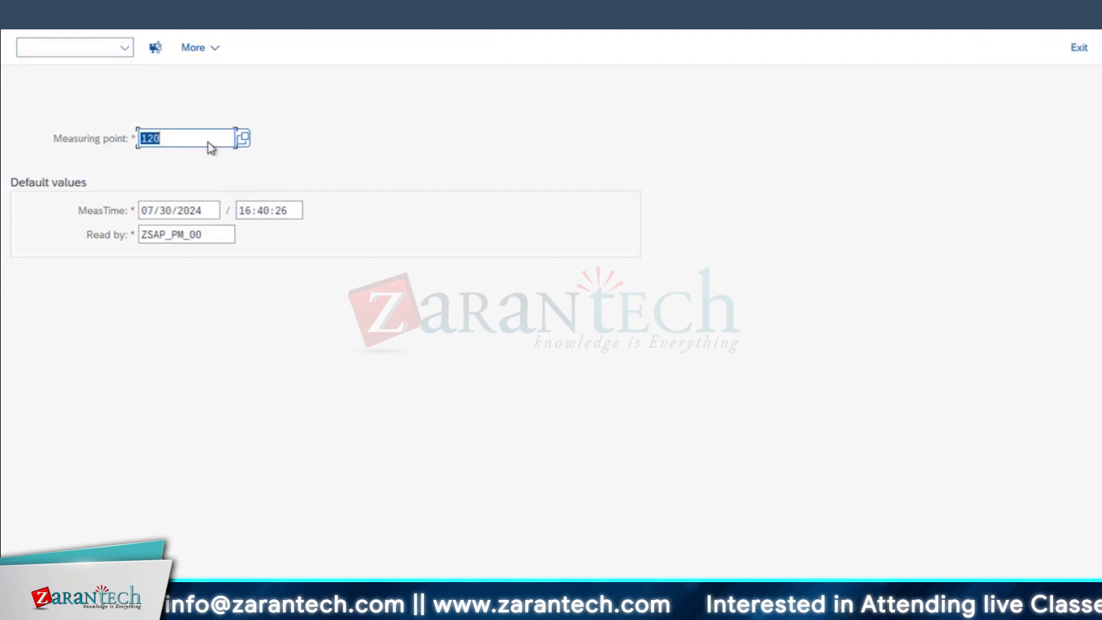
pyautogui.press('Return')
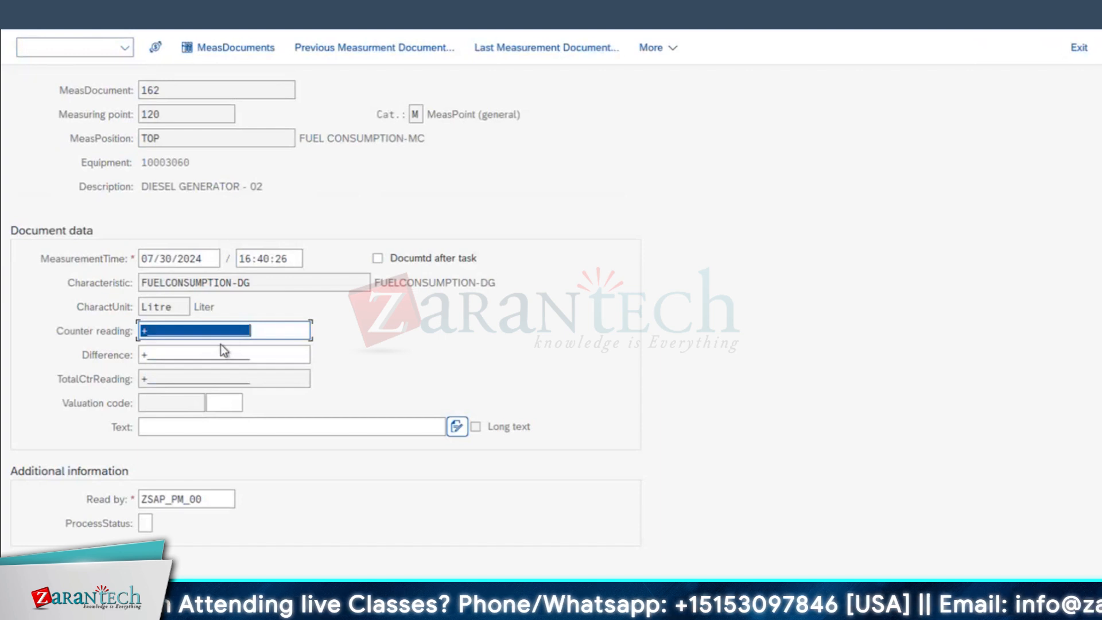
pyautogui.write('50')
pyautogui.press('Return')
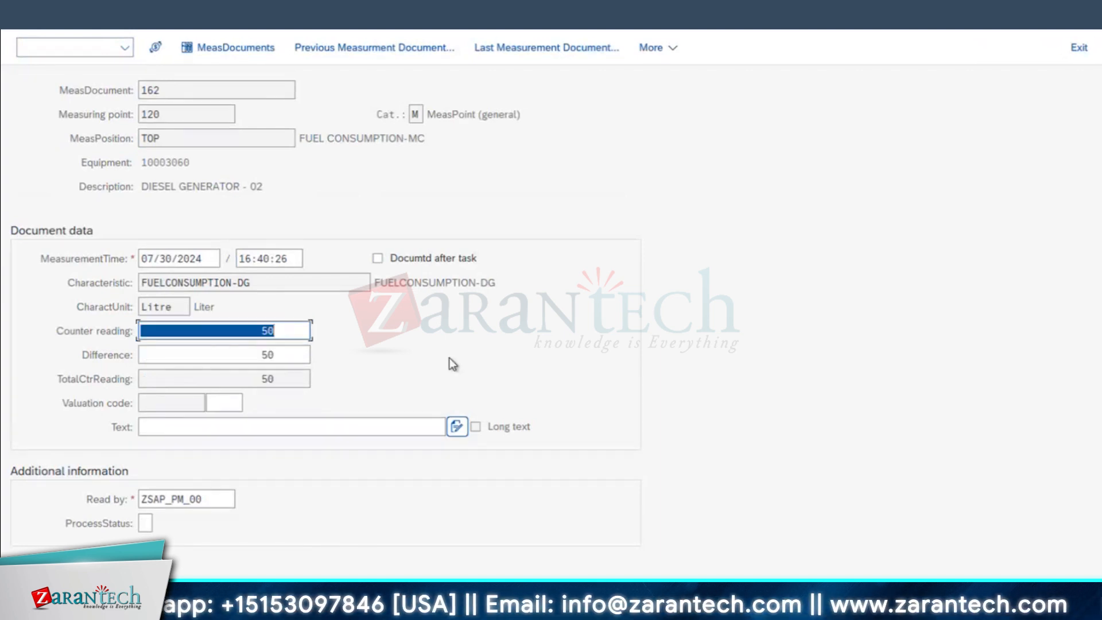
pyautogui.hotkey('ctrl', 's')
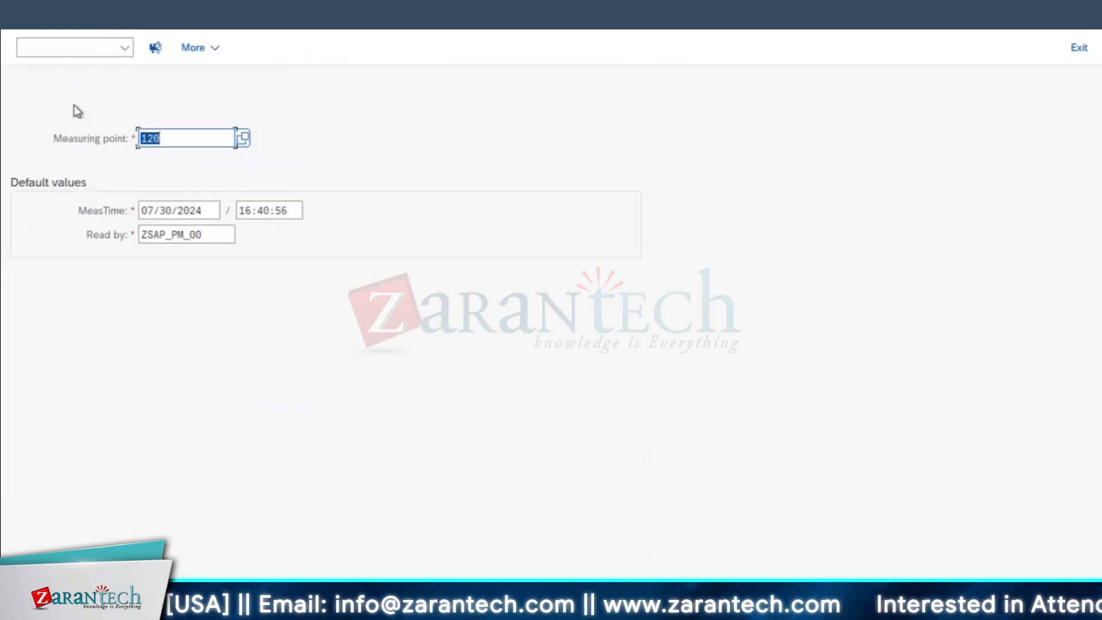
# Step: Create and save a measurement document with counter reading 8 for measuring point 119
pyautogui.write('121')
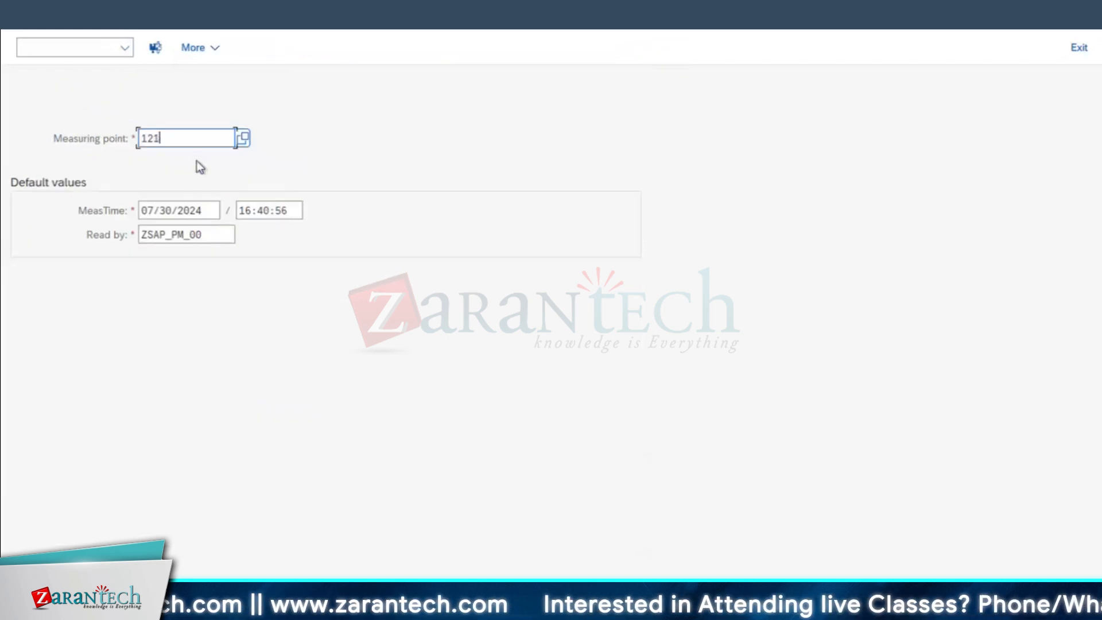
pyautogui.press('BackSpace')
pyautogui.press('BackSpace')
pyautogui.write('19')
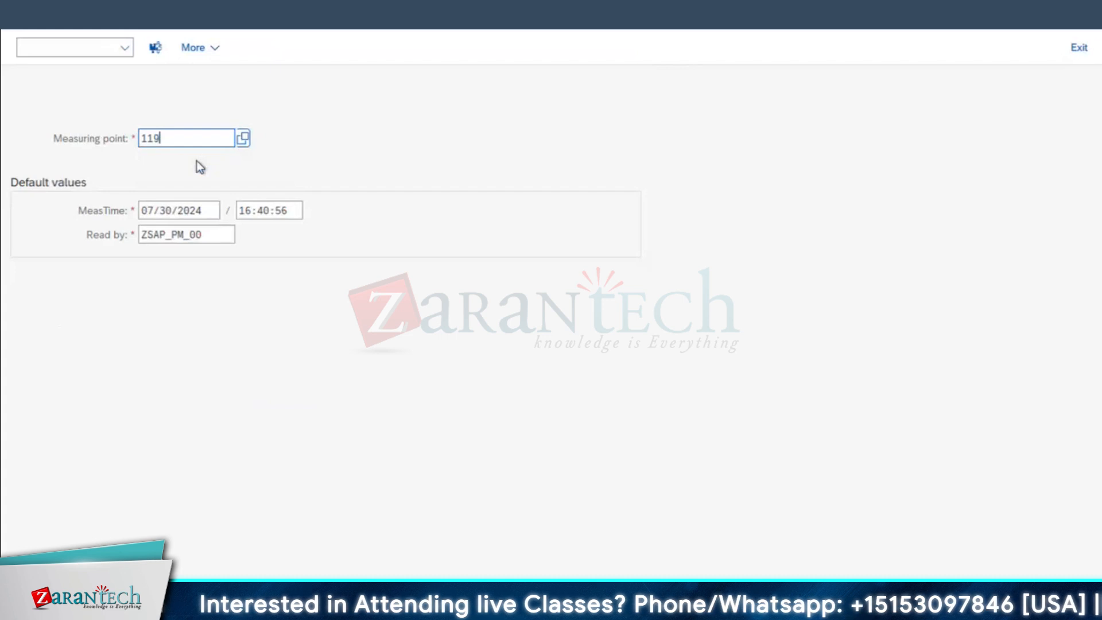
pyautogui.press('Return')
pyautogui.write('8')
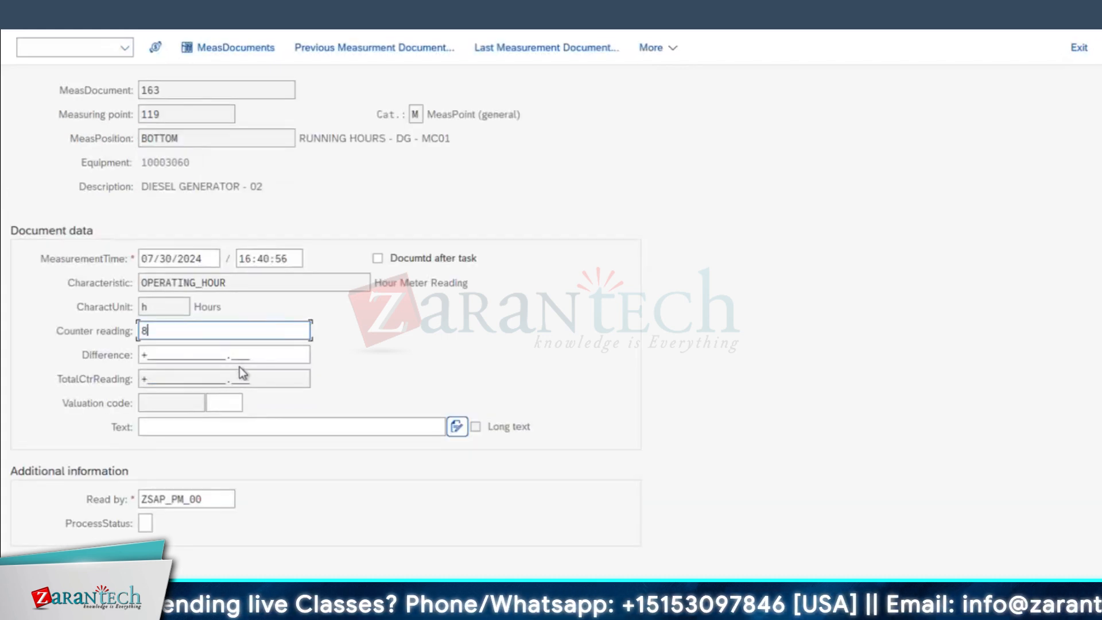
pyautogui.press('Return')
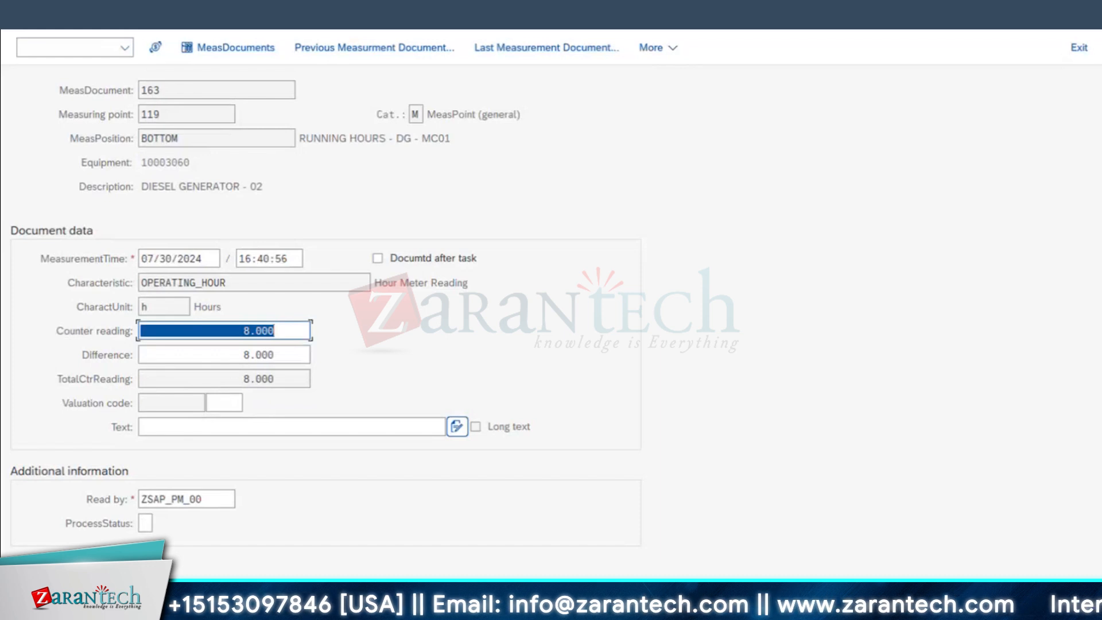
pyautogui.hotkey('ctrl', 's')
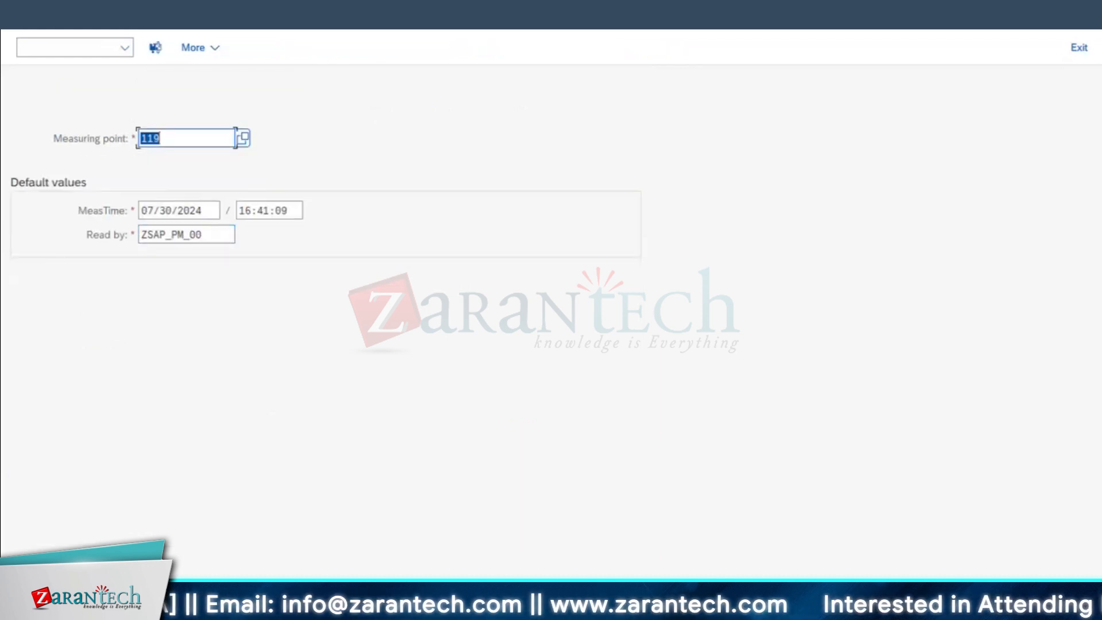
# Step: Switch to Excel and note MP:120 in cell H189 beside the fuel counter
pyautogui.press('super+Tab')
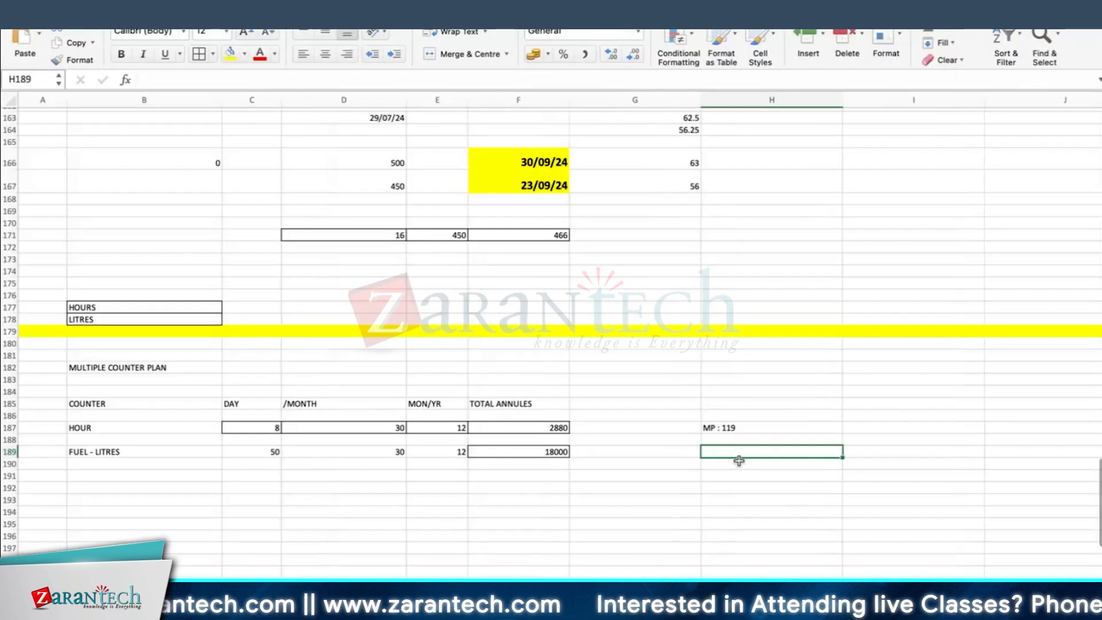
pyautogui.write('MP:120')
pyautogui.press('Return')
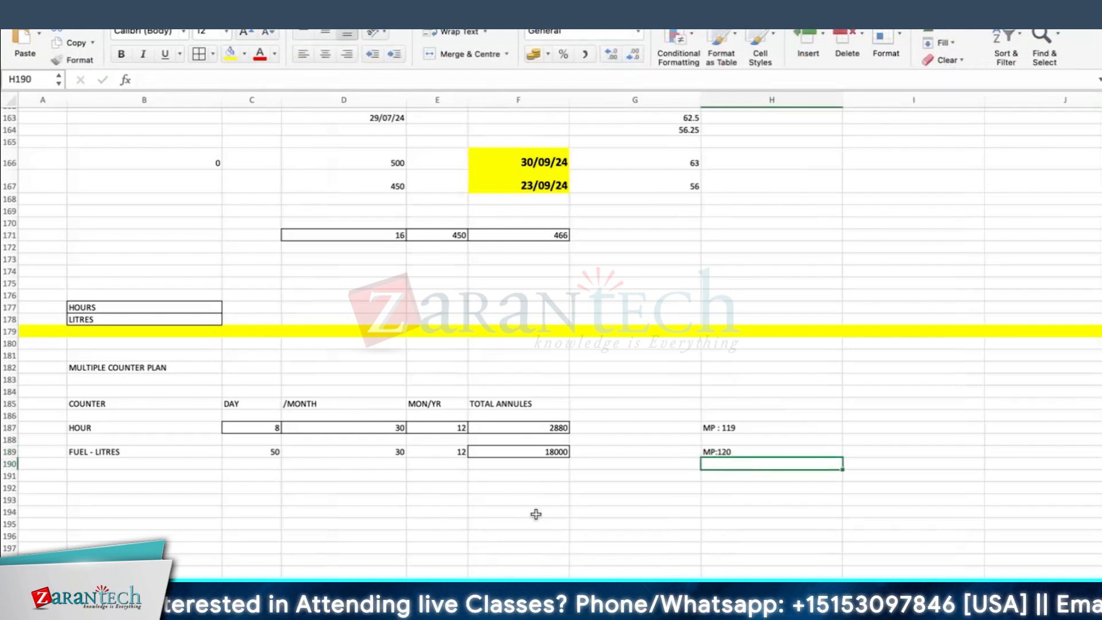
# Step: Enter the initial counter readings 8 and 50 in cells E195 and E196
pyautogui.click(428, 526)
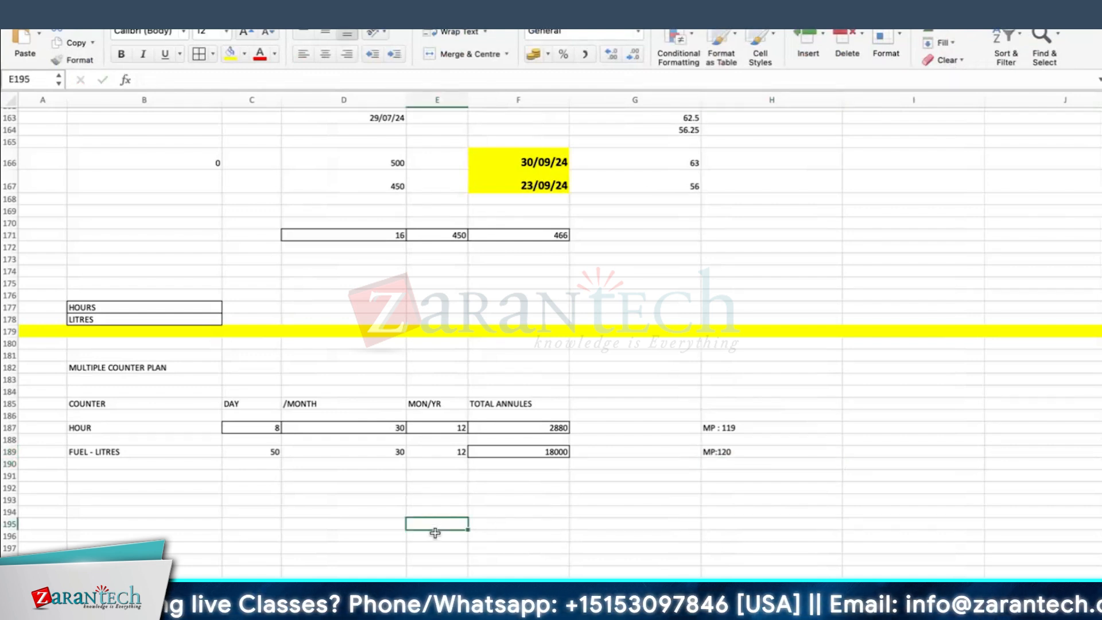
pyautogui.write('8')
pyautogui.press('Return')
pyautogui.write('50')
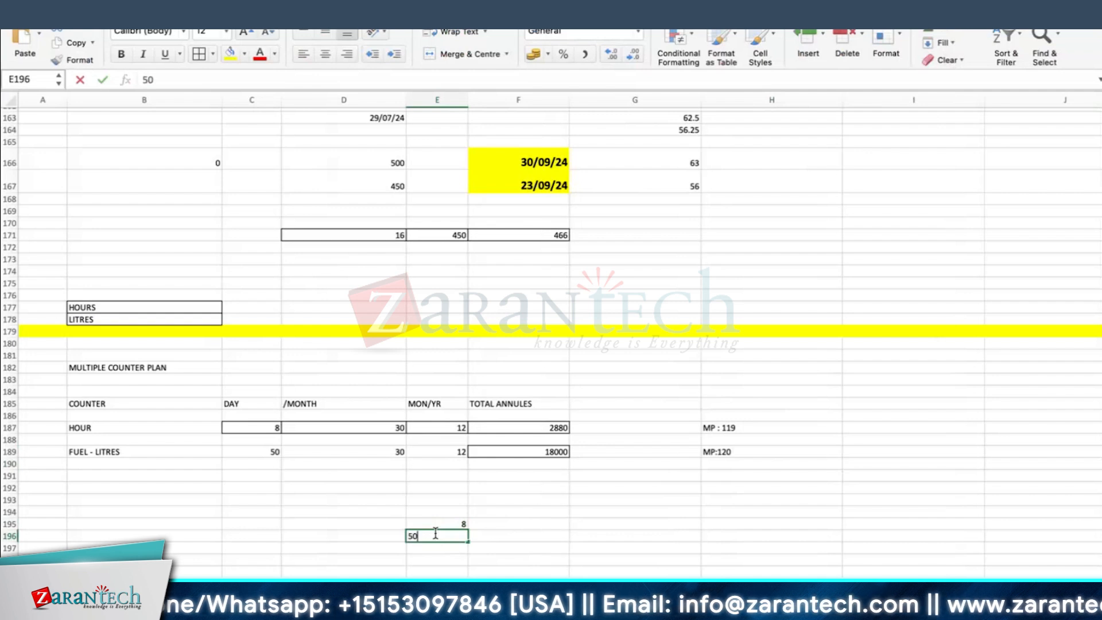
pyautogui.press('Tab')
pyautogui.click(497, 520)
# Step: Make the MULTIPLE COUNTER PLAN heading in B182 bold and give it a border
pyautogui.scroll(-3, 497, 520)
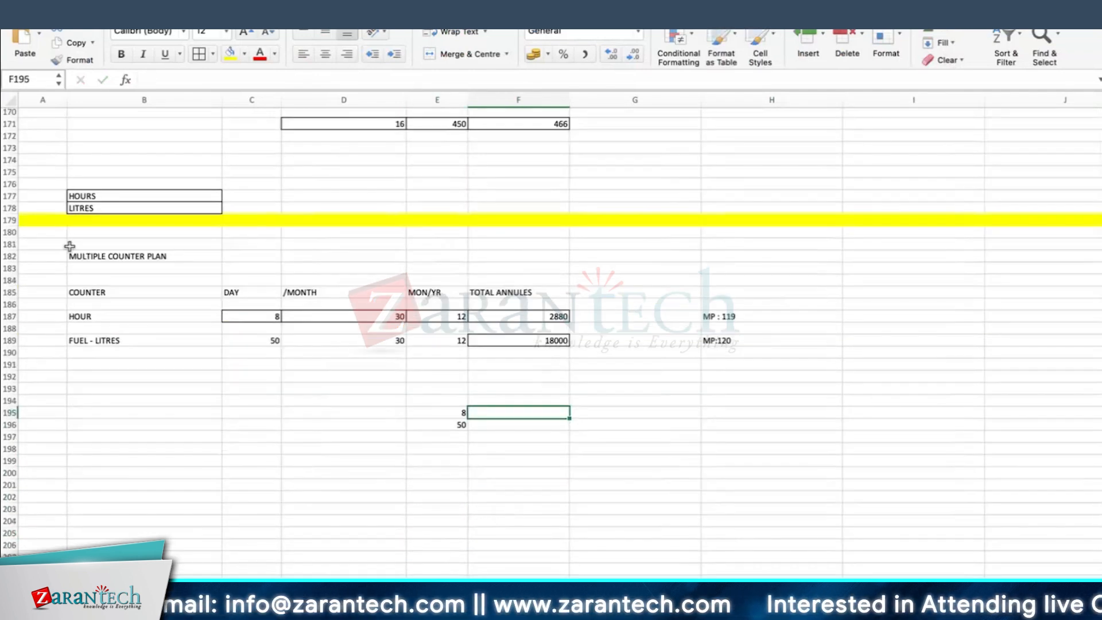
pyautogui.click(128, 255)
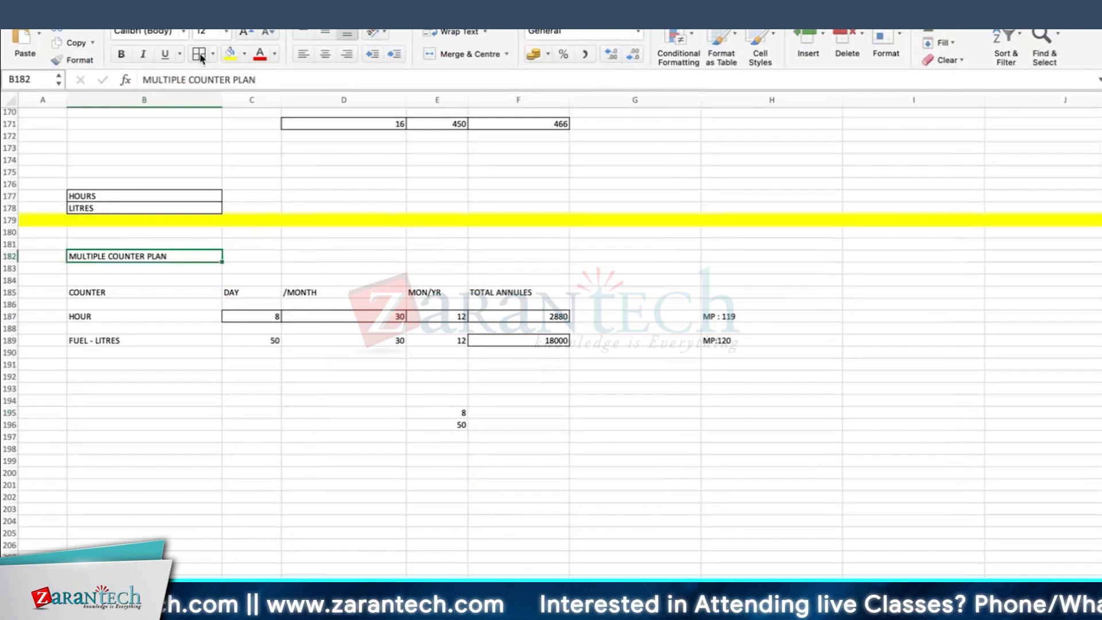
pyautogui.press('super+b')
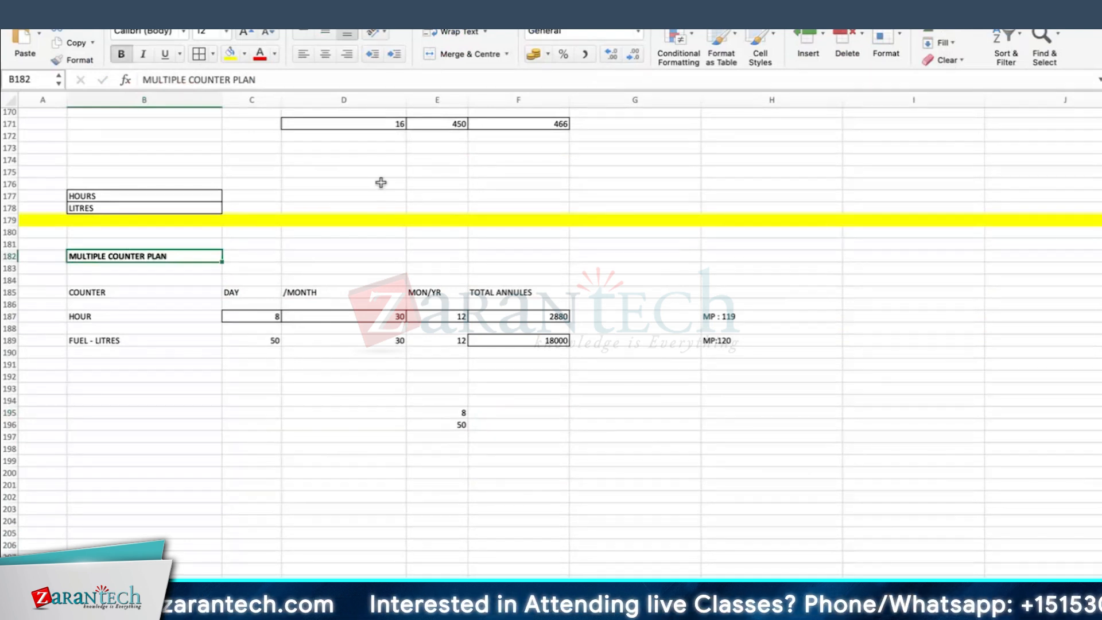
# Step: Enter CYCLE SET in B199 with the transaction code IP11Z beside it in C199
pyautogui.click(109, 459)
pyautogui.write('STRATEGY')
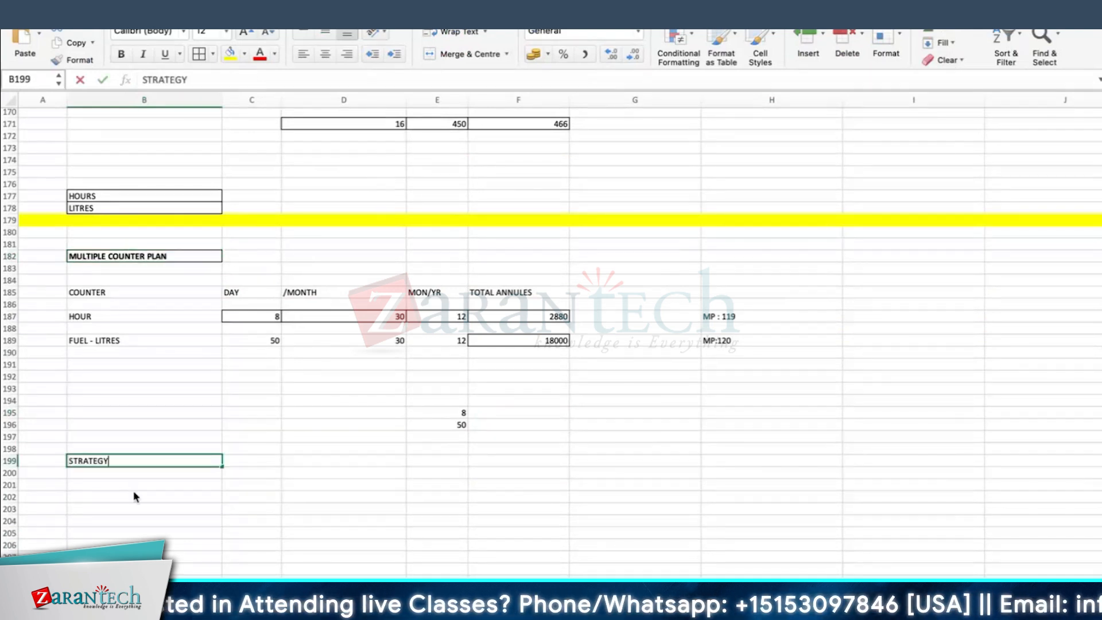
pyautogui.press('super+a')
pyautogui.write('CYCLE SET')
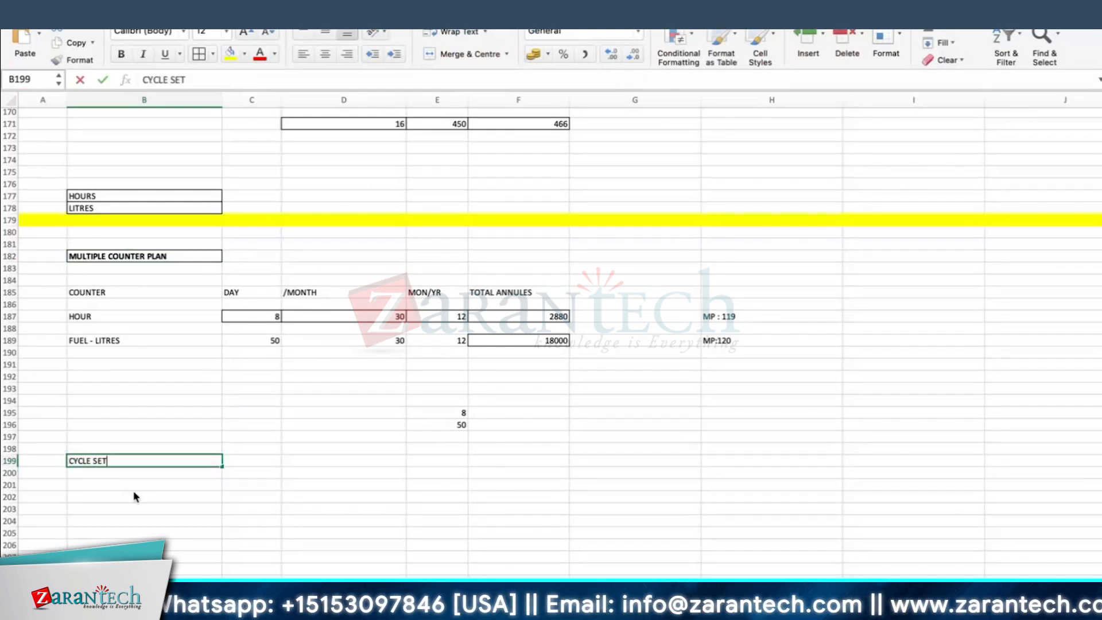
pyautogui.press('Tab')
pyautogui.write('IP11Z')
pyautogui.press('Return')
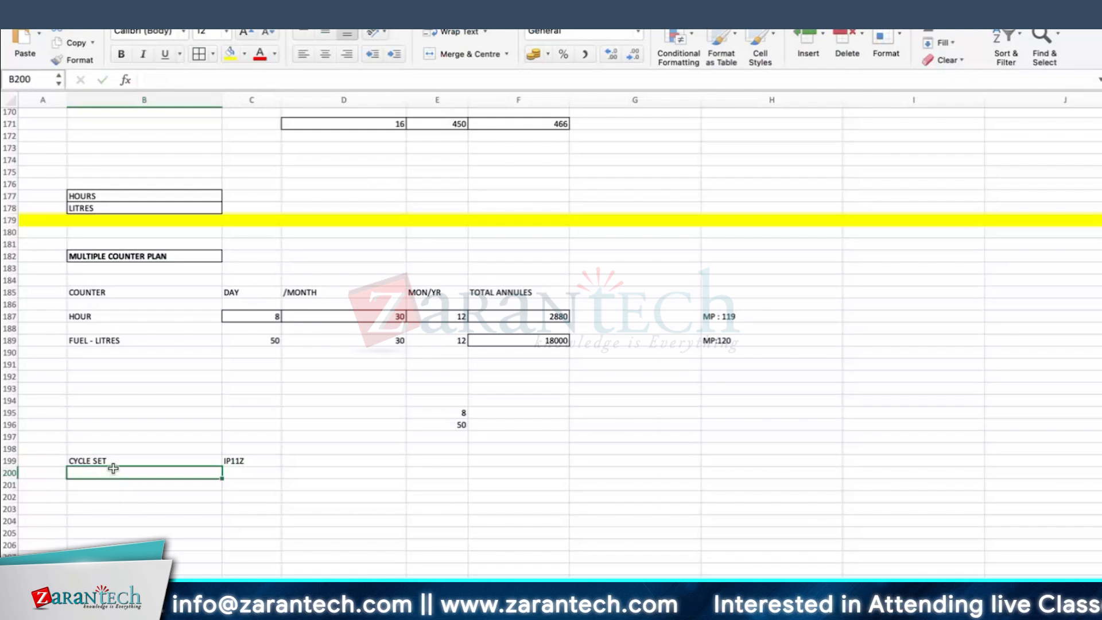
# Step: Add the labels TASK LIST in B201 and MPLAN in B203 below the cycle set row
pyautogui.press('Down')
pyautogui.write('TASK LIST')
pyautogui.press('Return')
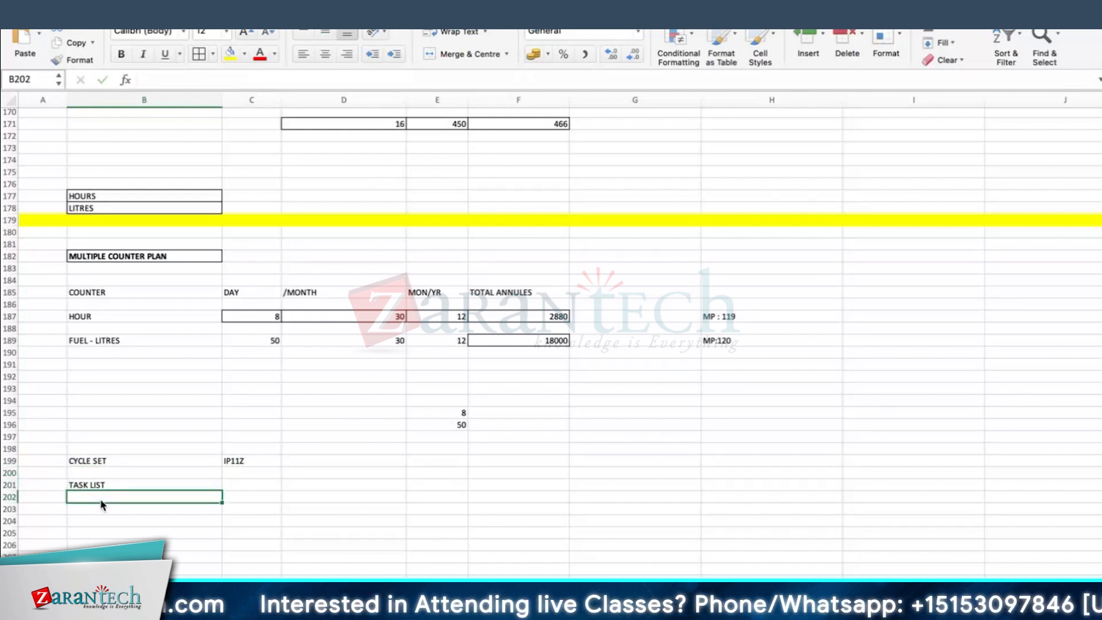
pyautogui.press('Down')
pyautogui.write('MPLAN')
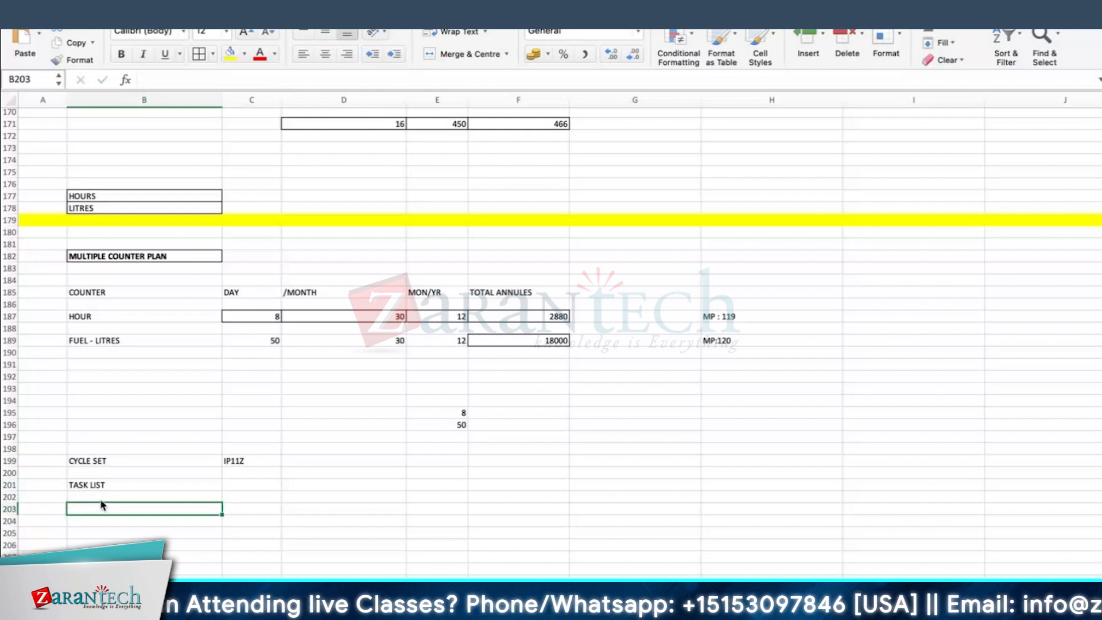
pyautogui.press('Tab')
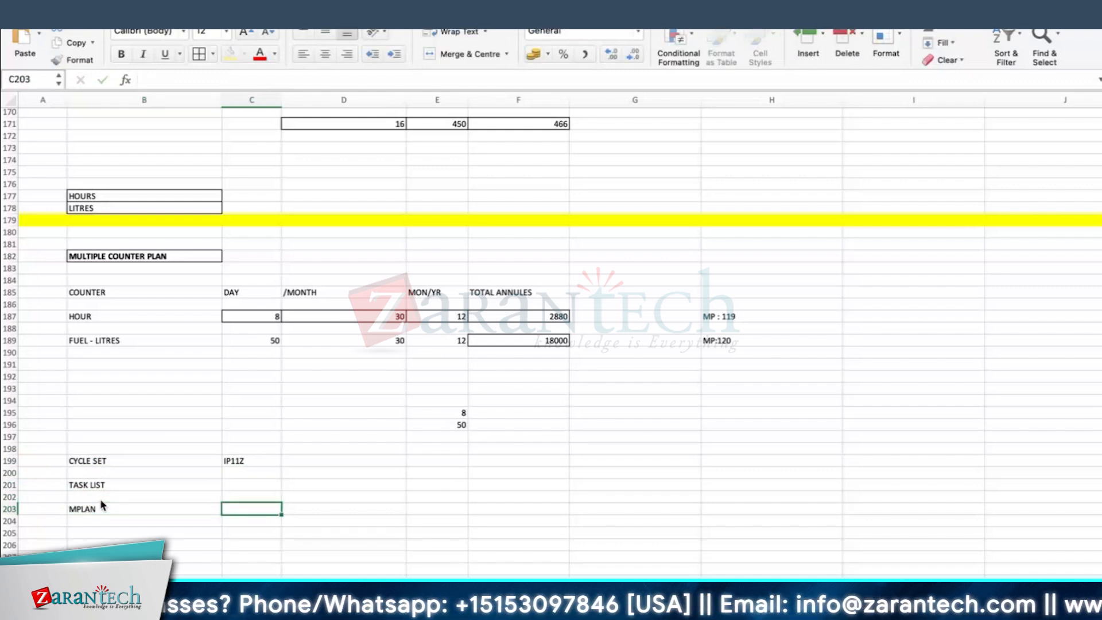
# Step: Enter the code IP43 in C203 beside MPLAN, with IP10 in C205 and IP30 in C206
pyautogui.write('IP43')
pyautogui.press('Tab')
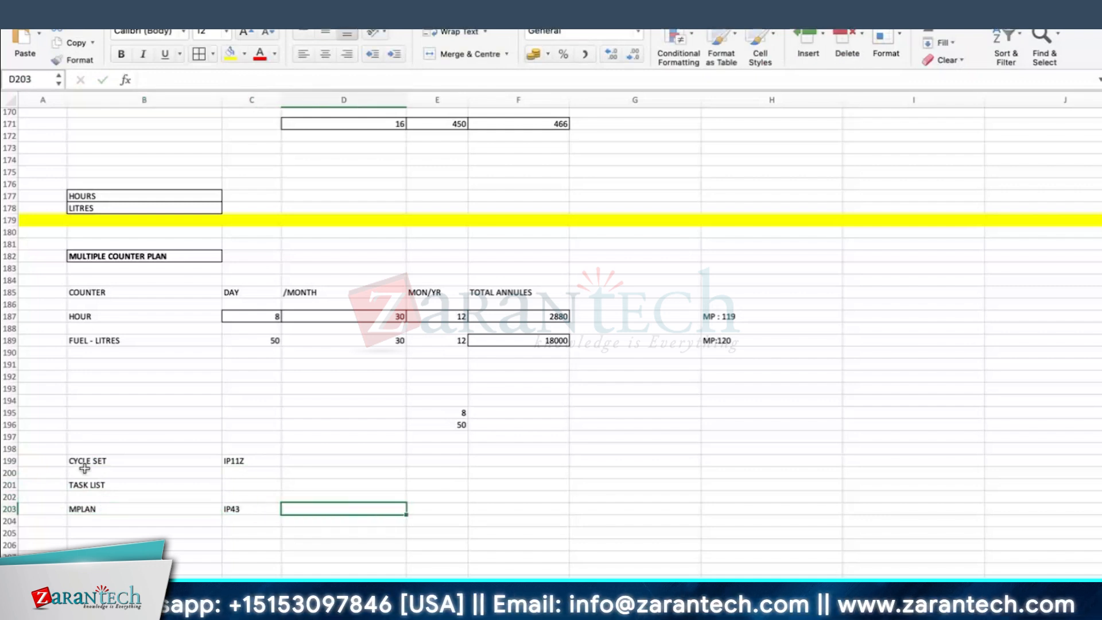
pyautogui.click(245, 532)
pyautogui.write('IP10')
pyautogui.press('Return')
pyautogui.write('IP30')
pyautogui.press('Return')
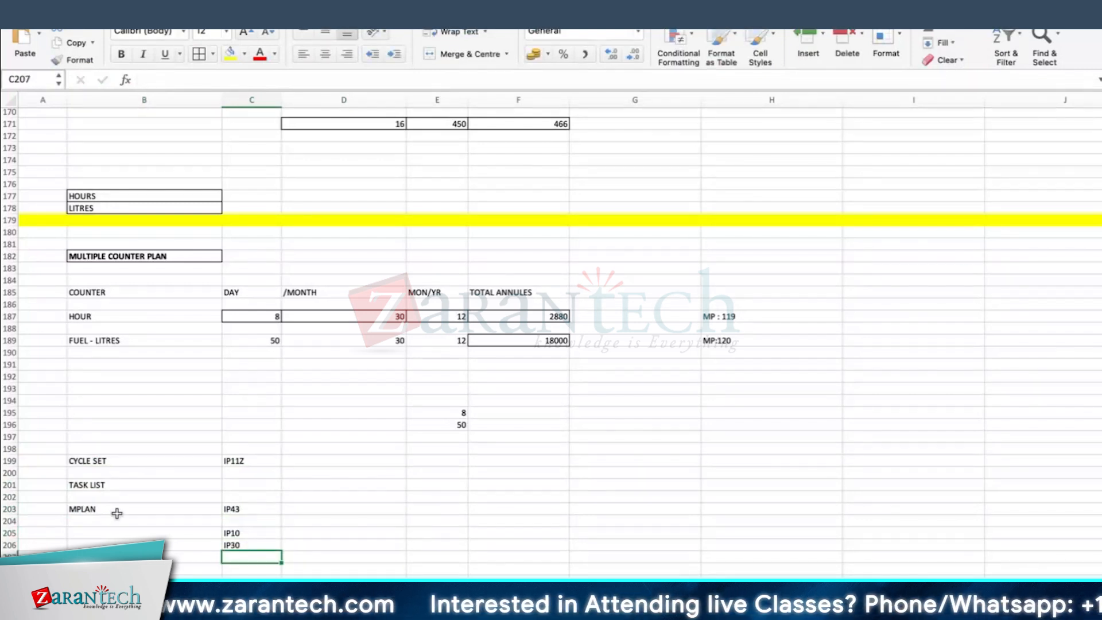
# Step: Add borders to all cells of the cycle set, task list and plan block B199:C206
pyautogui.scroll(-1, 151, 437)
pyautogui.moveTo(148, 453); pyautogui.dragTo(252, 537)
pyautogui.click(197, 54)
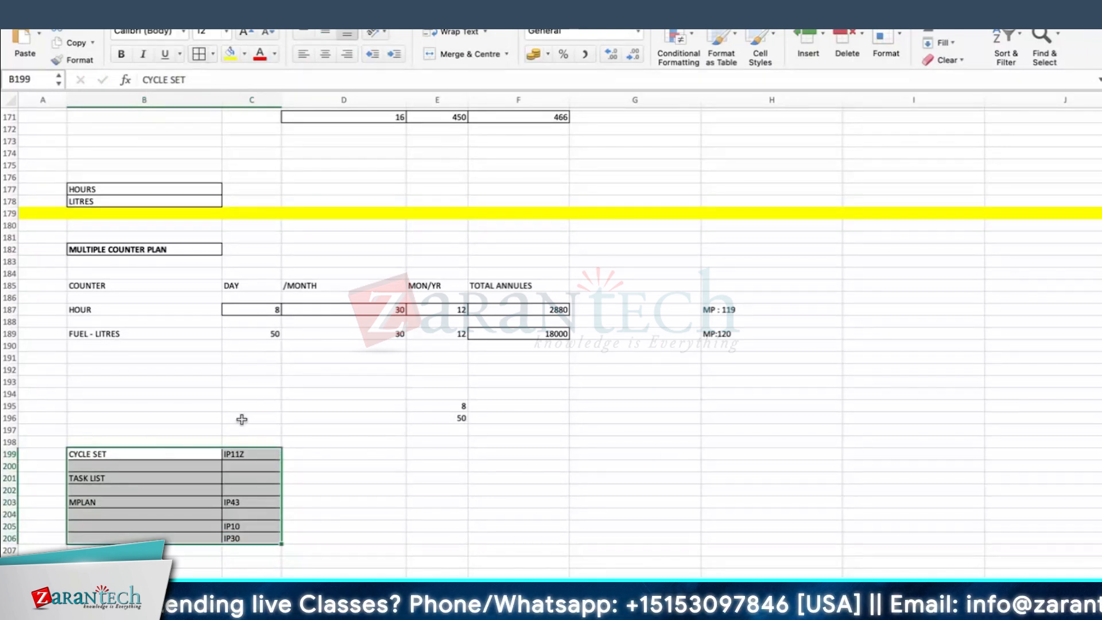
pyautogui.click(322, 478)
pyautogui.click(304, 452)
# Step: Switch to the SAP measurement document session and open transaction IP11Z in a new session
pyautogui.scroll(-1, 322, 459)
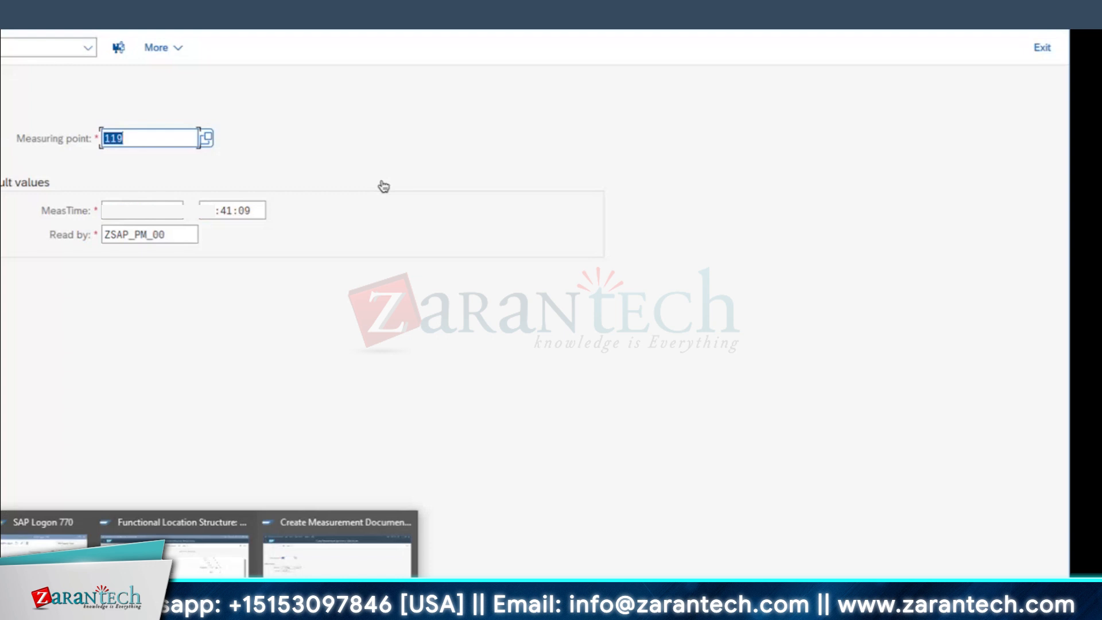
pyautogui.write('/')
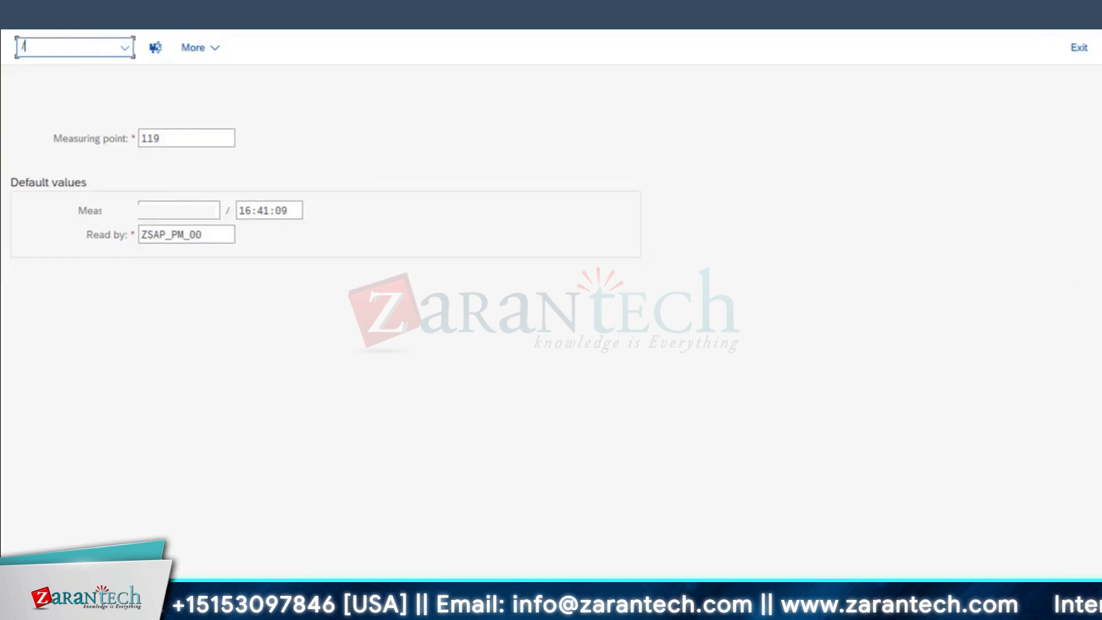
pyautogui.write('OIP11Z')
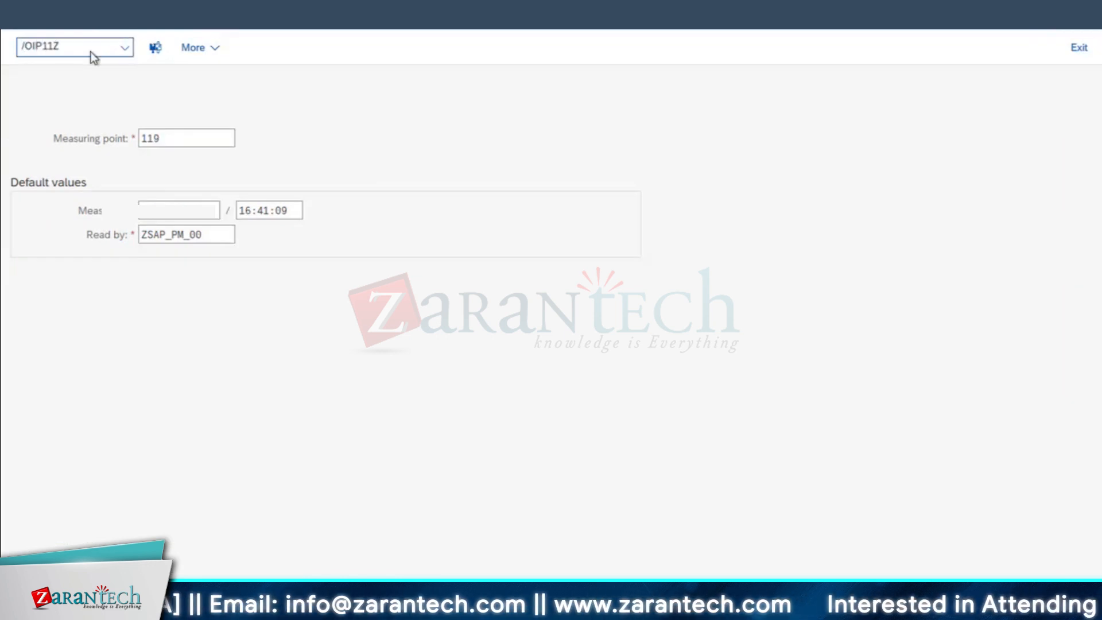
pyautogui.press('Return')
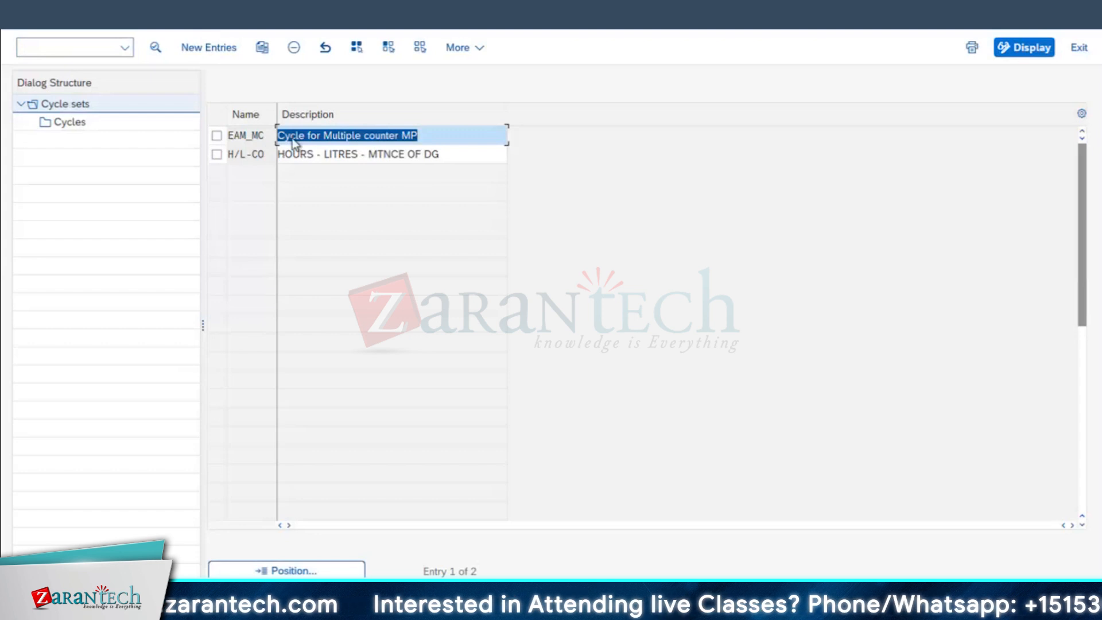
# Step: Open the cycles of cycle set H/L-CO and adjust the column widths so the entries are readable
pyautogui.moveTo(276, 114); pyautogui.dragTo(292, 114)
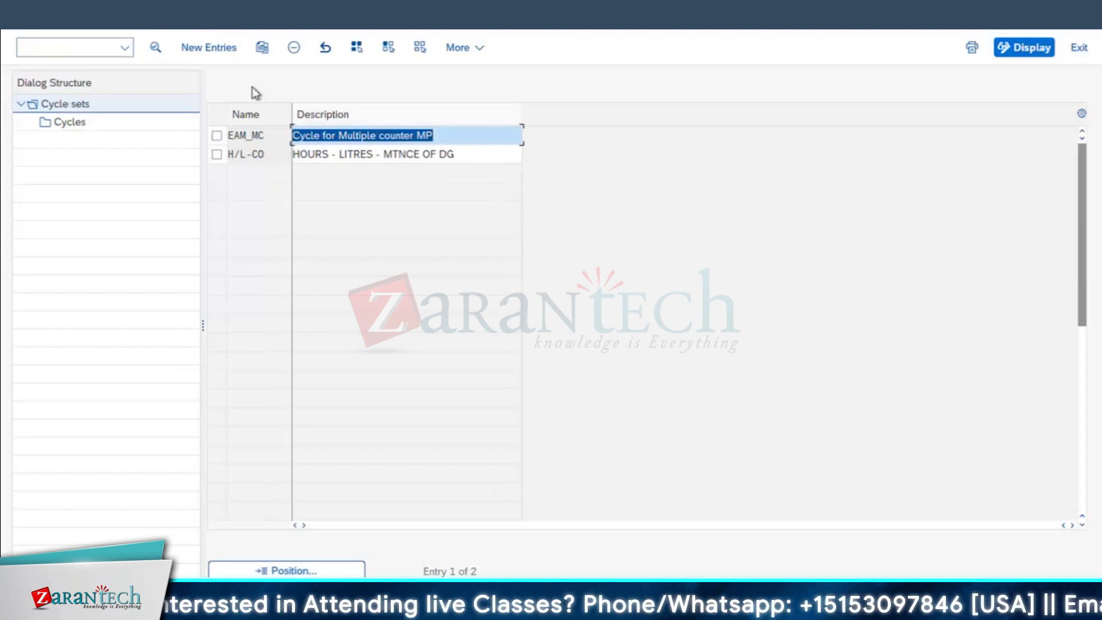
pyautogui.click(217, 155)
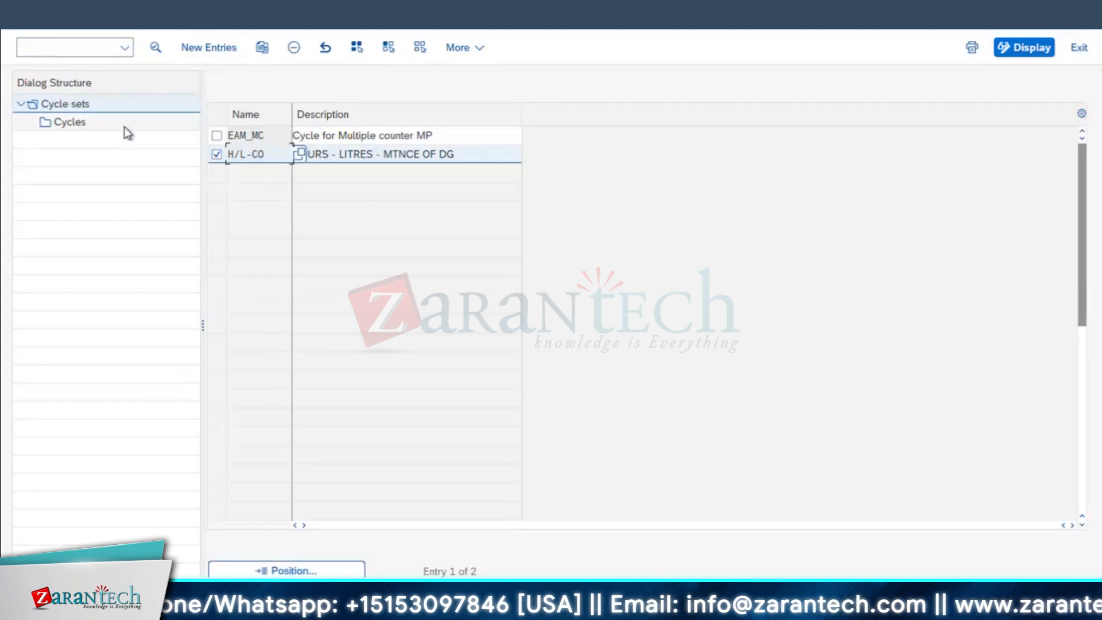
pyautogui.doubleClick(69, 122)
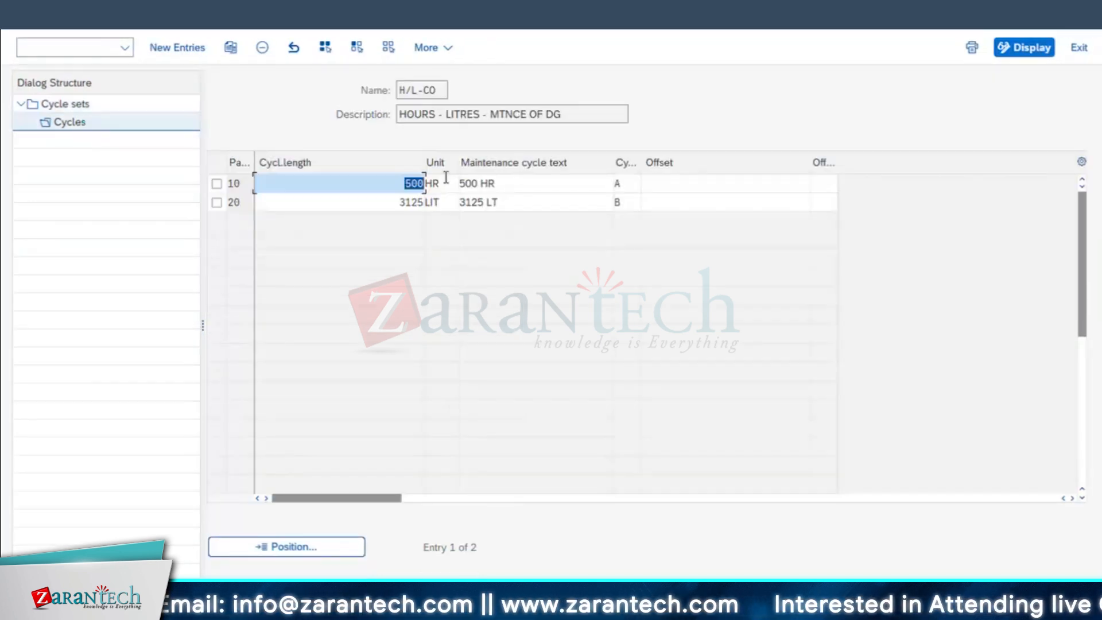
pyautogui.doubleClick(457, 162)
pyautogui.doubleClick(424, 160)
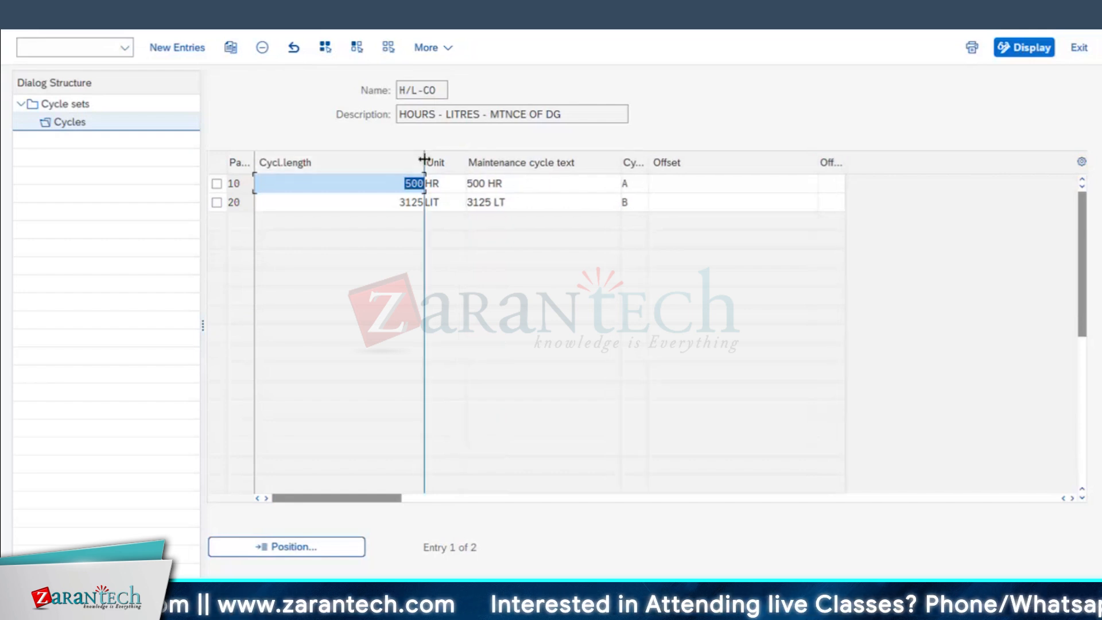
# Step: Look through the possible units of measurement for the 3125 cycle and close the value list
pyautogui.click(444, 199)
pyautogui.click(476, 203)
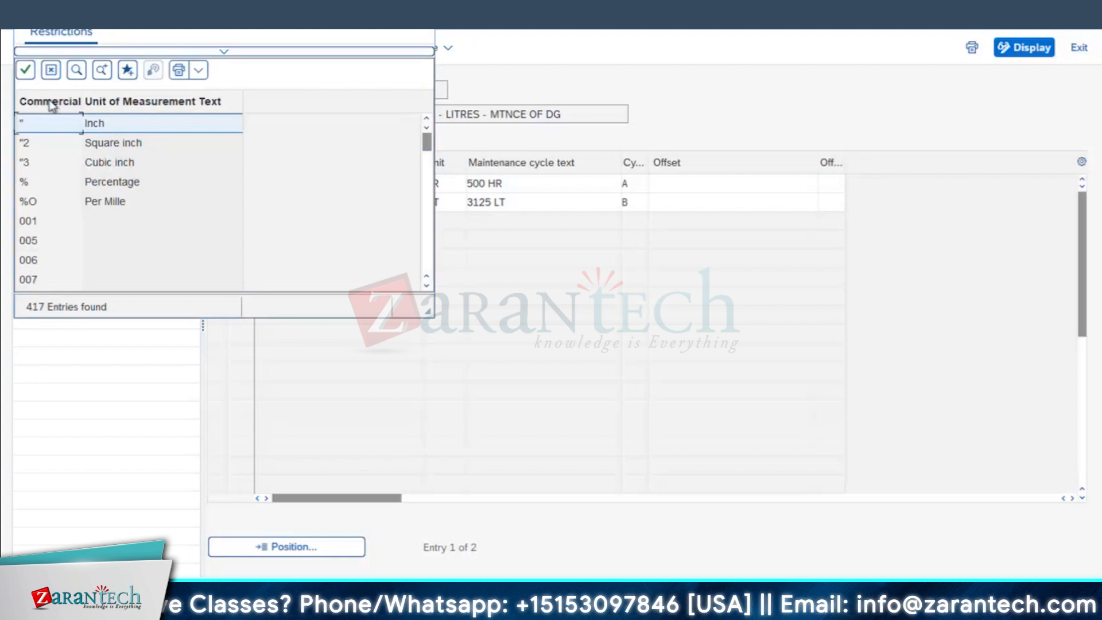
pyautogui.moveTo(81, 97); pyautogui.dragTo(99, 96)
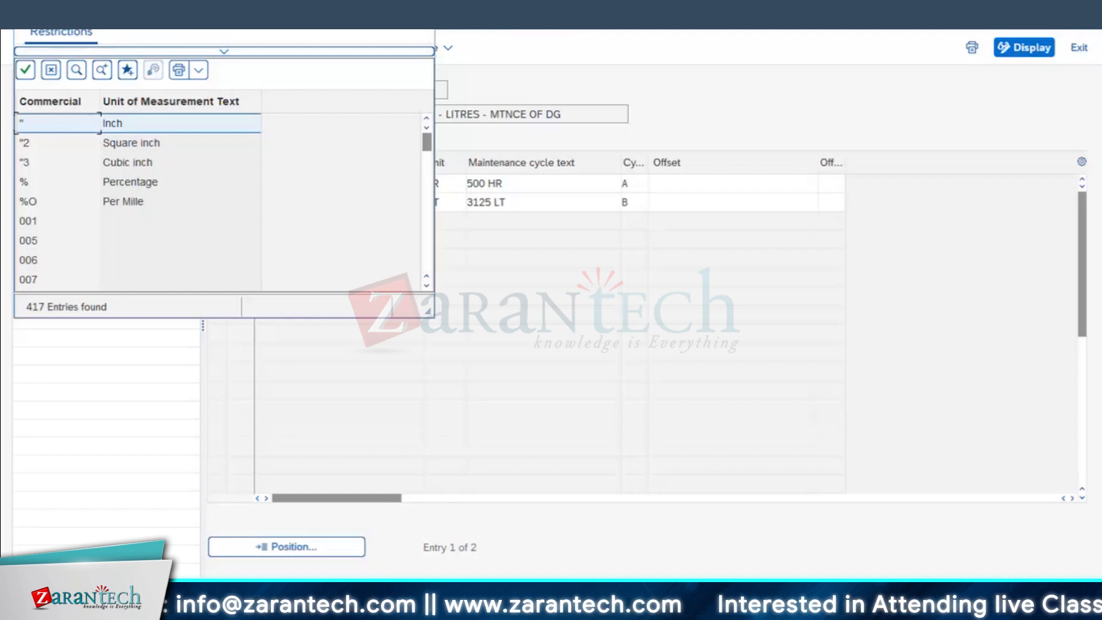
pyautogui.moveTo(230, 12); pyautogui.dragTo(323, 22)
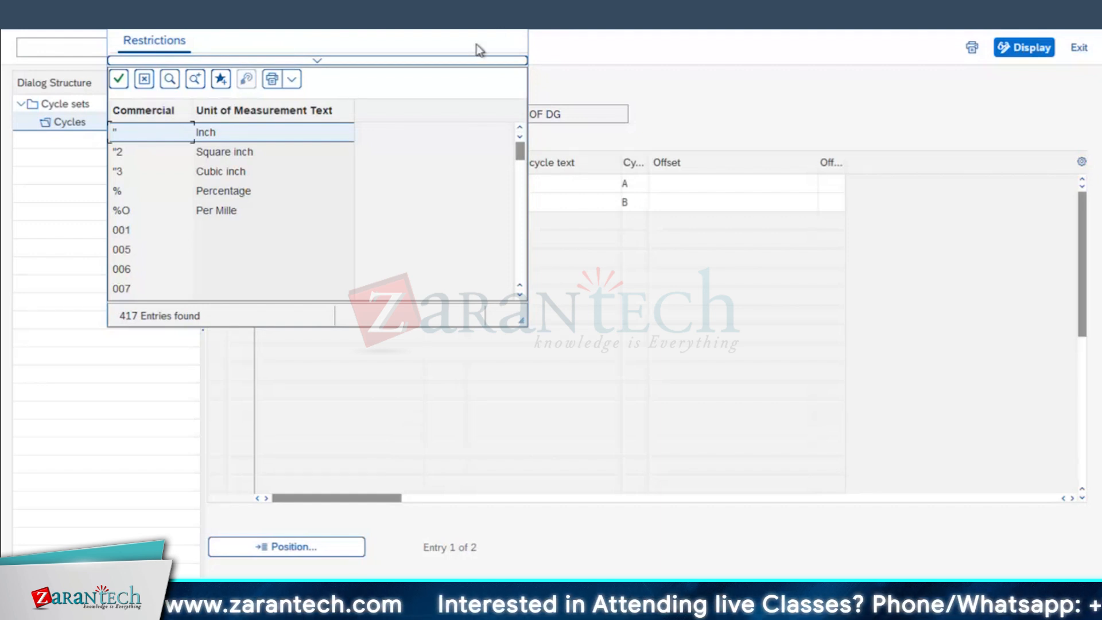
pyautogui.press('Escape')
pyautogui.doubleClick(432, 202)
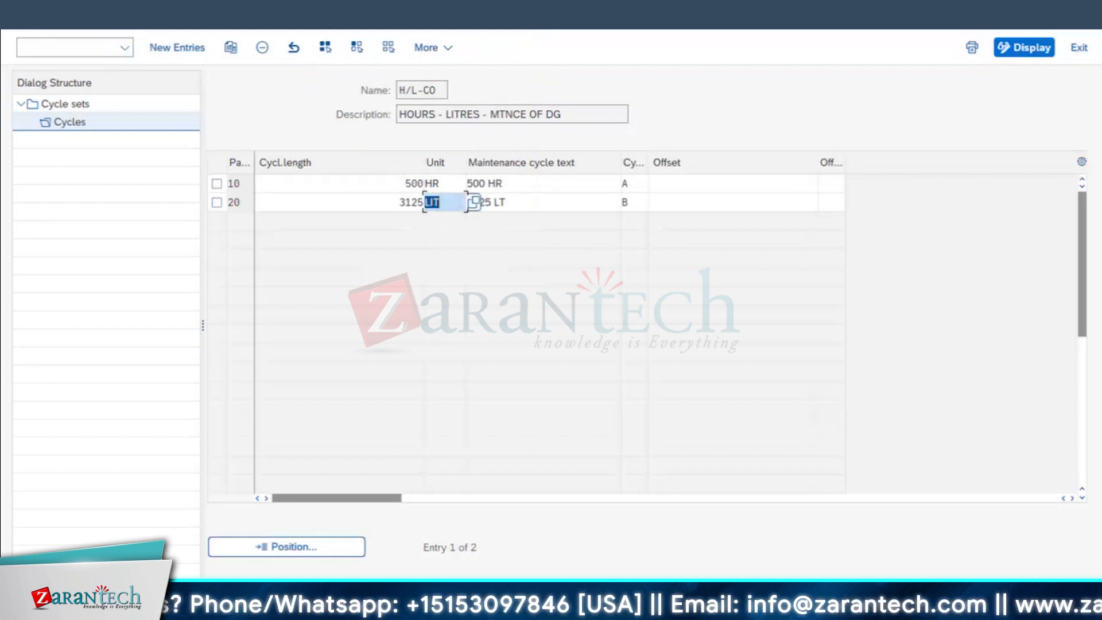
# Step: Open another SAP session and try to start transaction CUIN
pyautogui.click(321, 30)
pyautogui.click(505, 177)
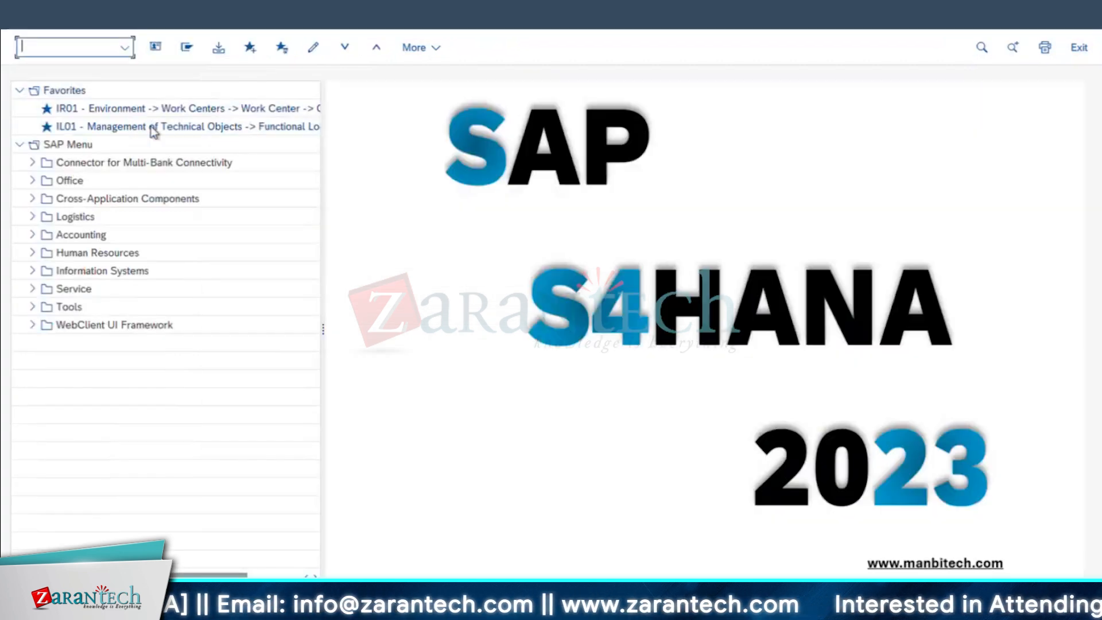
pyautogui.write('CUIN')
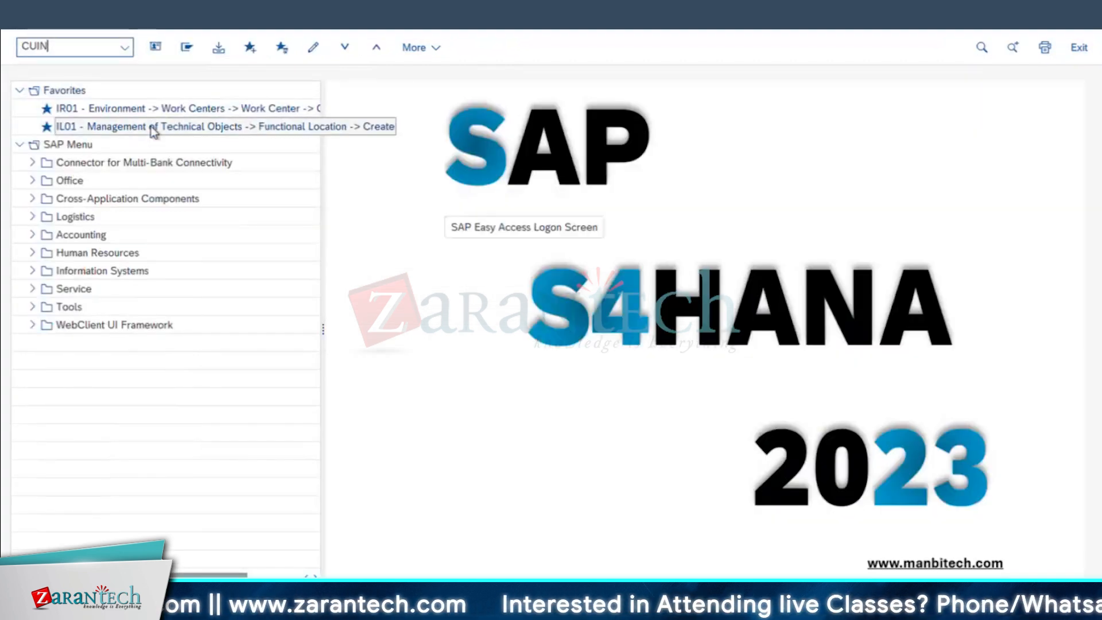
pyautogui.press('Return')
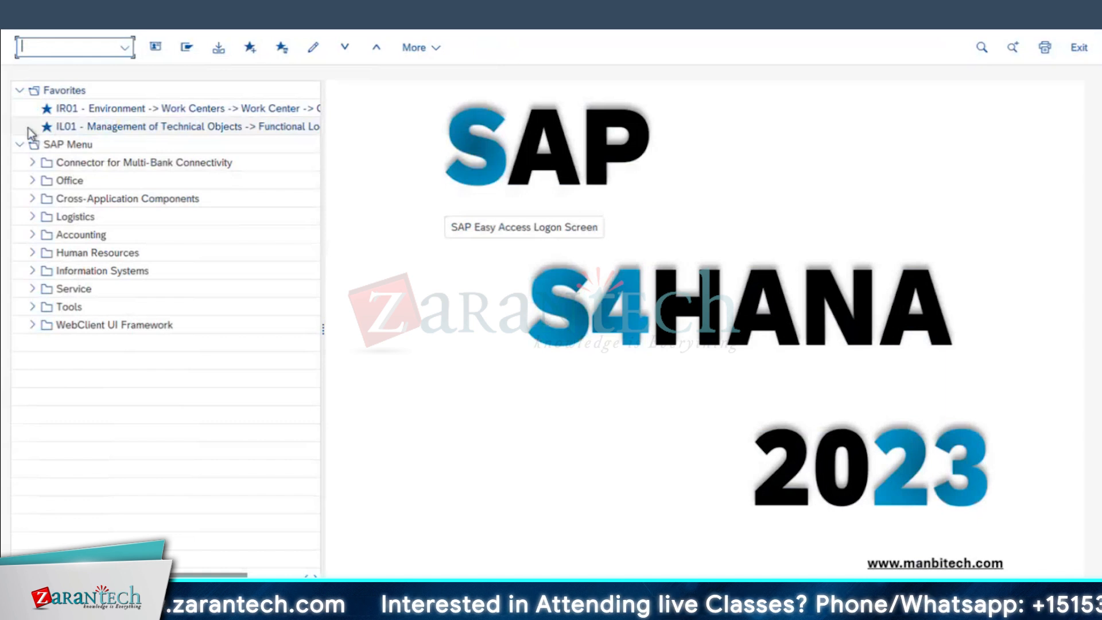
# Step: Start transaction CUNI and open the units of measurement that have no dimensions
pyautogui.click(126, 48)
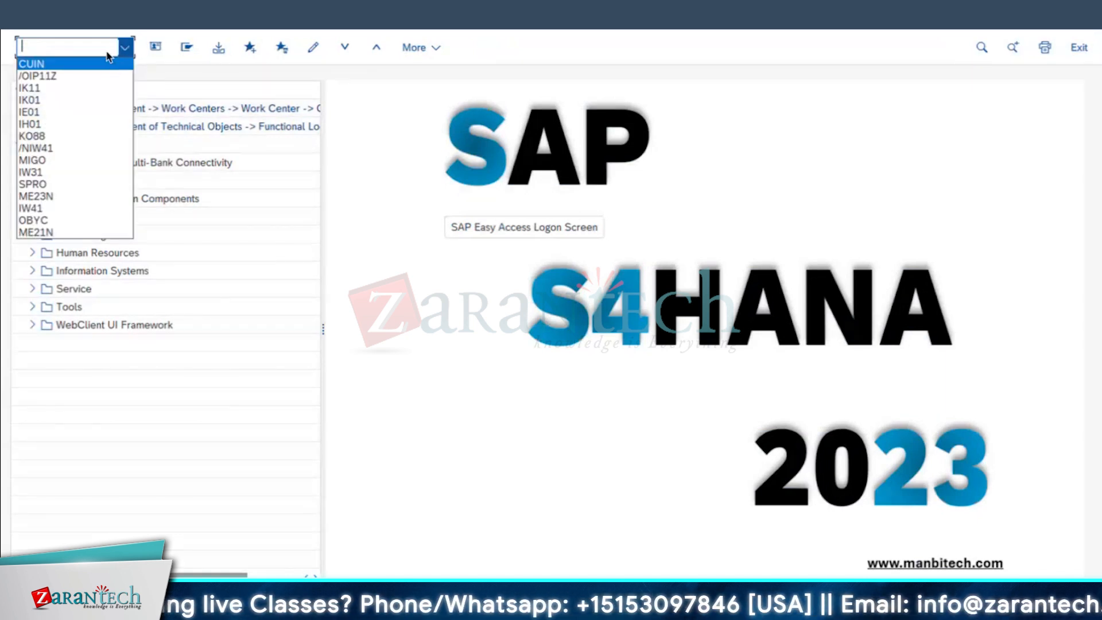
pyautogui.click(47, 46)
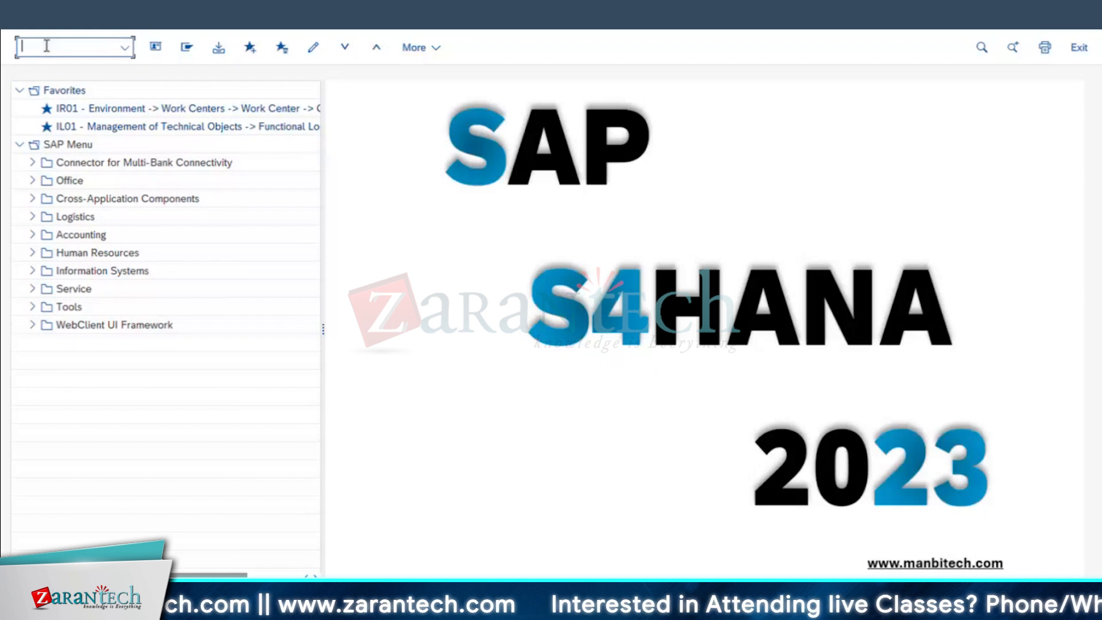
pyautogui.write('CUNI')
pyautogui.press('Return')
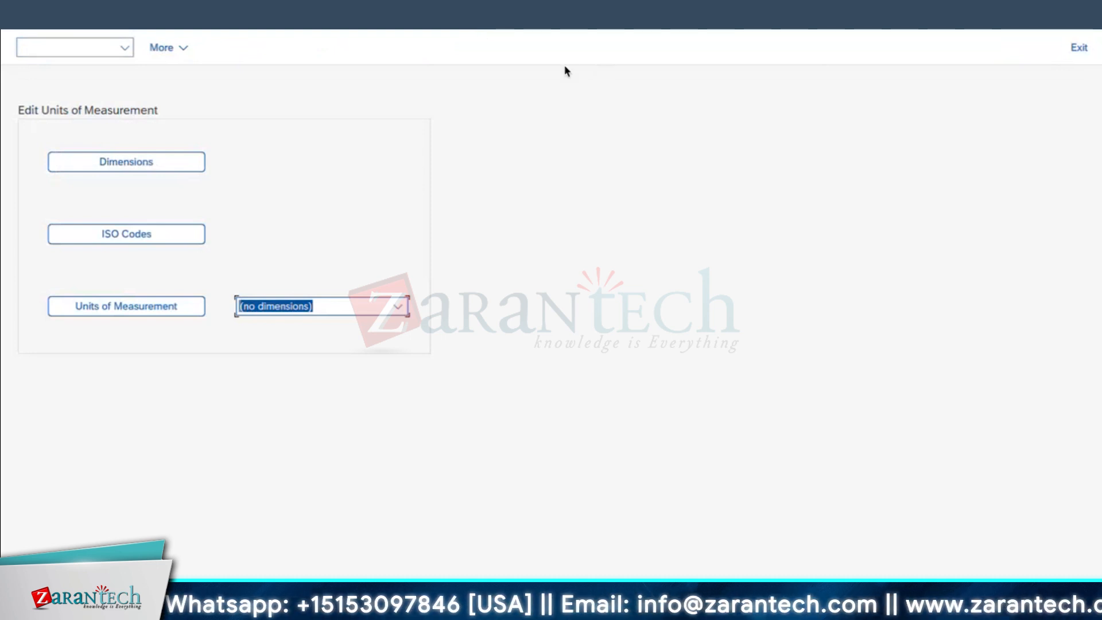
pyautogui.click(129, 312)
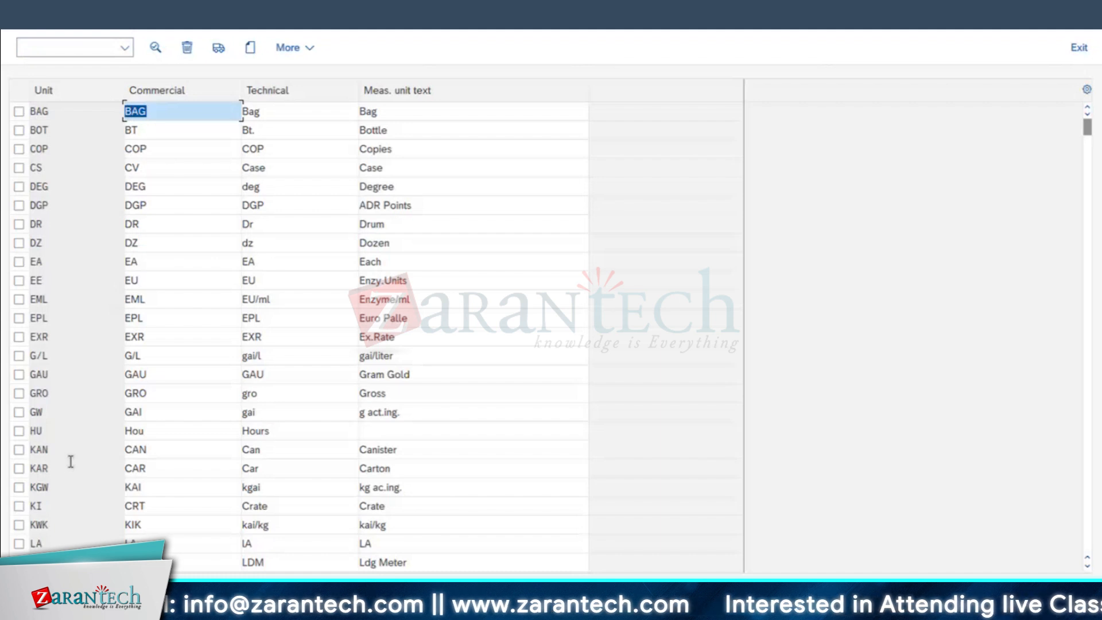
# Step: Find the LIT unit in the list and examine its unit code and technical name
pyautogui.scroll(-3, 70, 461)
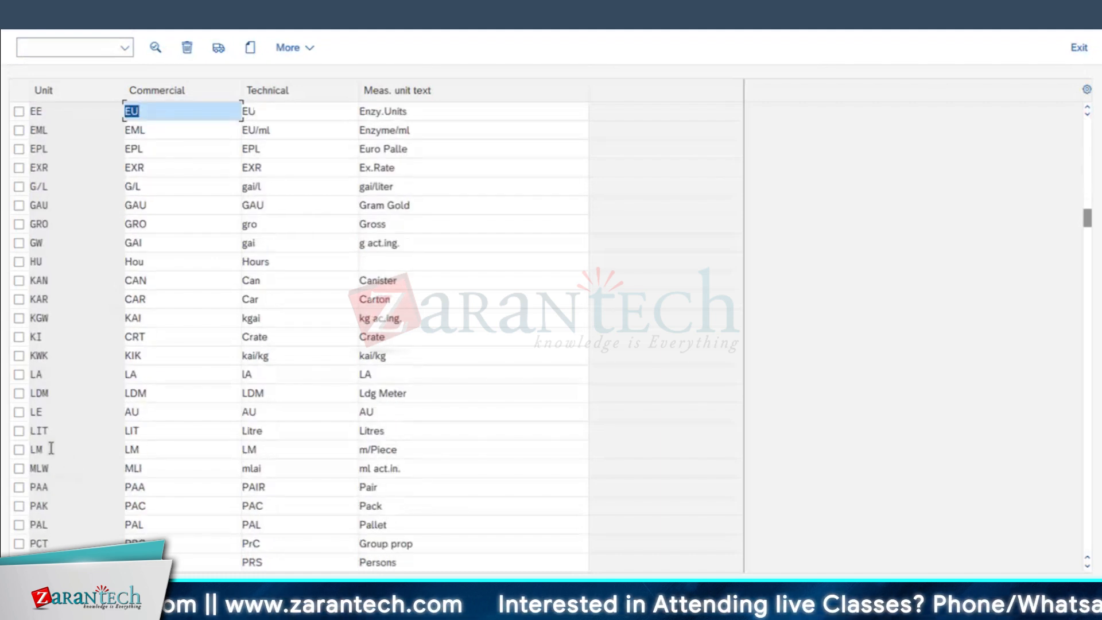
pyautogui.click(49, 429)
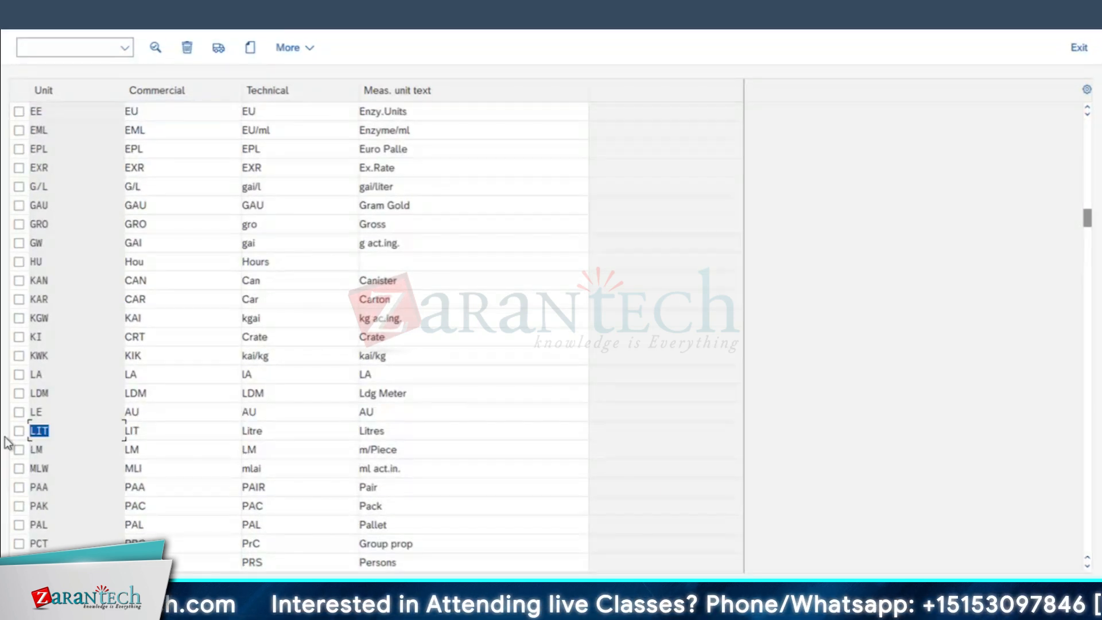
pyautogui.click(266, 432)
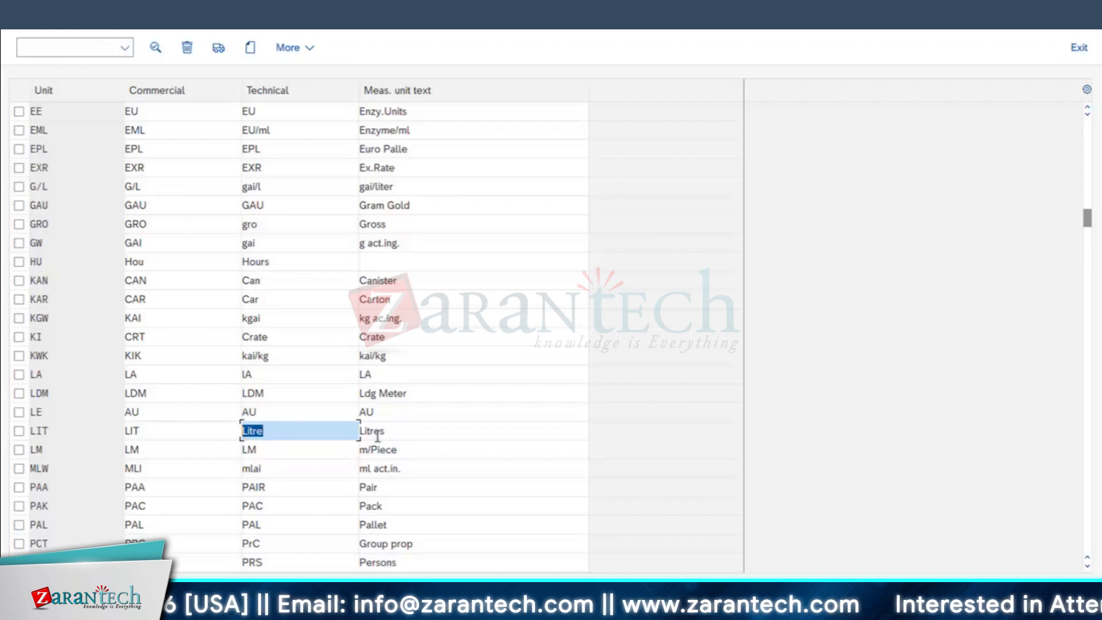
# Step: Return to the Create Measurement Document session, leave the transaction and display measuring point 120
pyautogui.moveTo(368, 606)
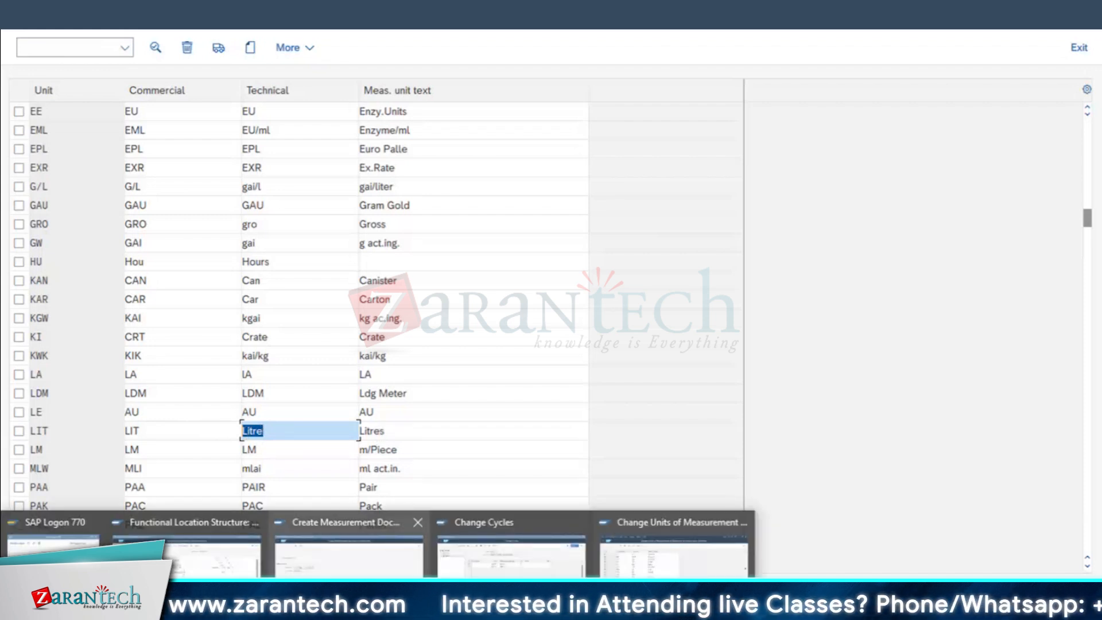
pyautogui.click(349, 545)
pyautogui.press('F3')
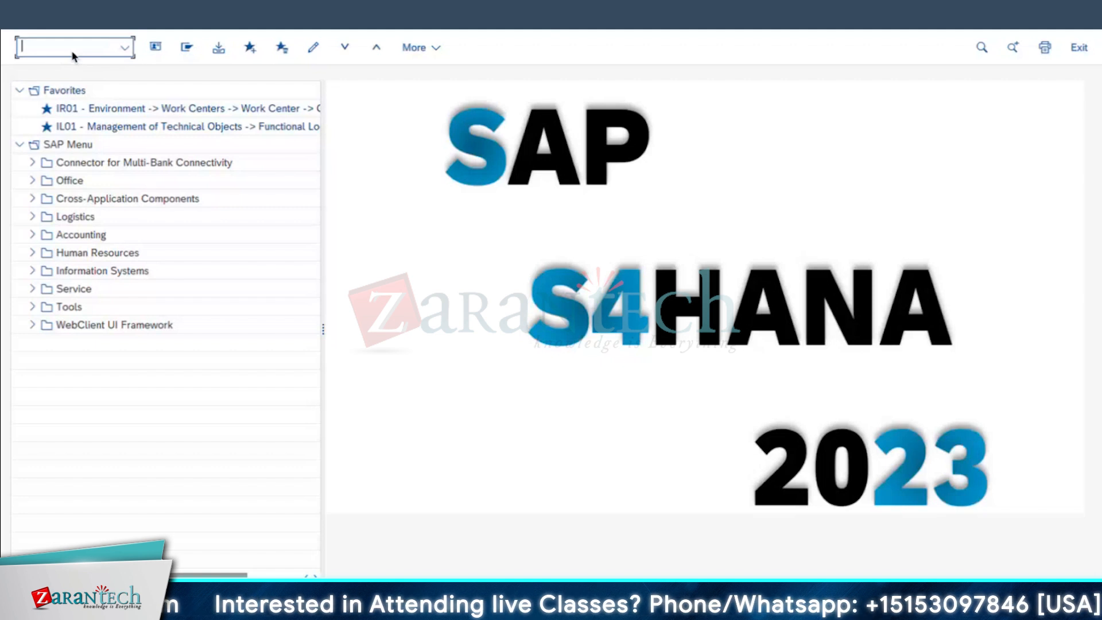
pyautogui.write('IK')
pyautogui.write('11')
pyautogui.press('Return')
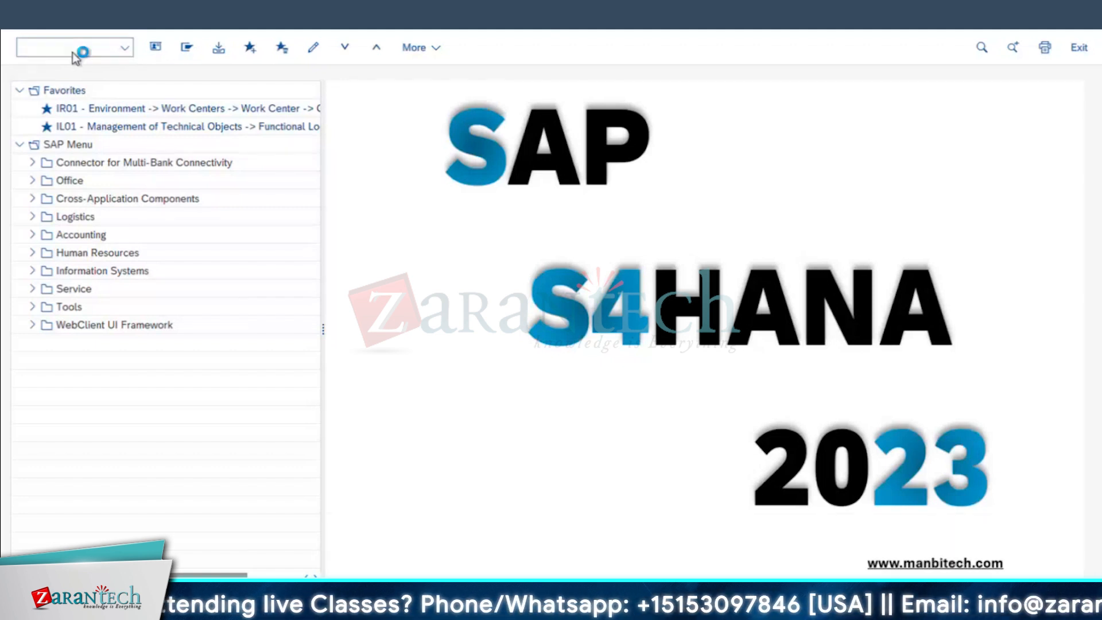
pyautogui.write('20')
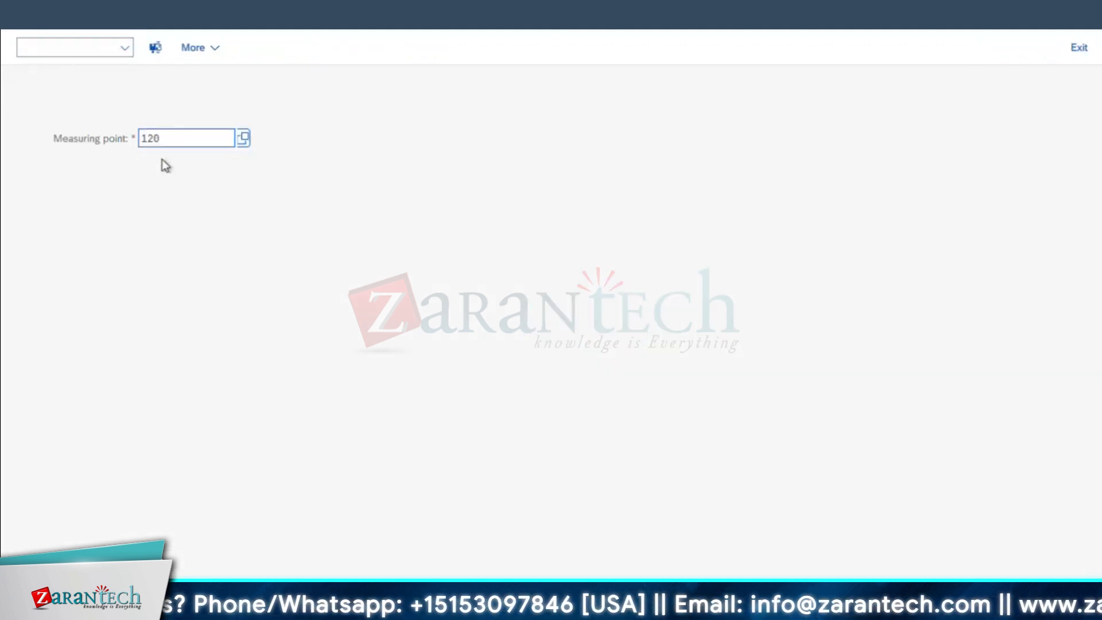
pyautogui.press('Return')
pyautogui.moveTo(174, 282); pyautogui.dragTo(11, 331)
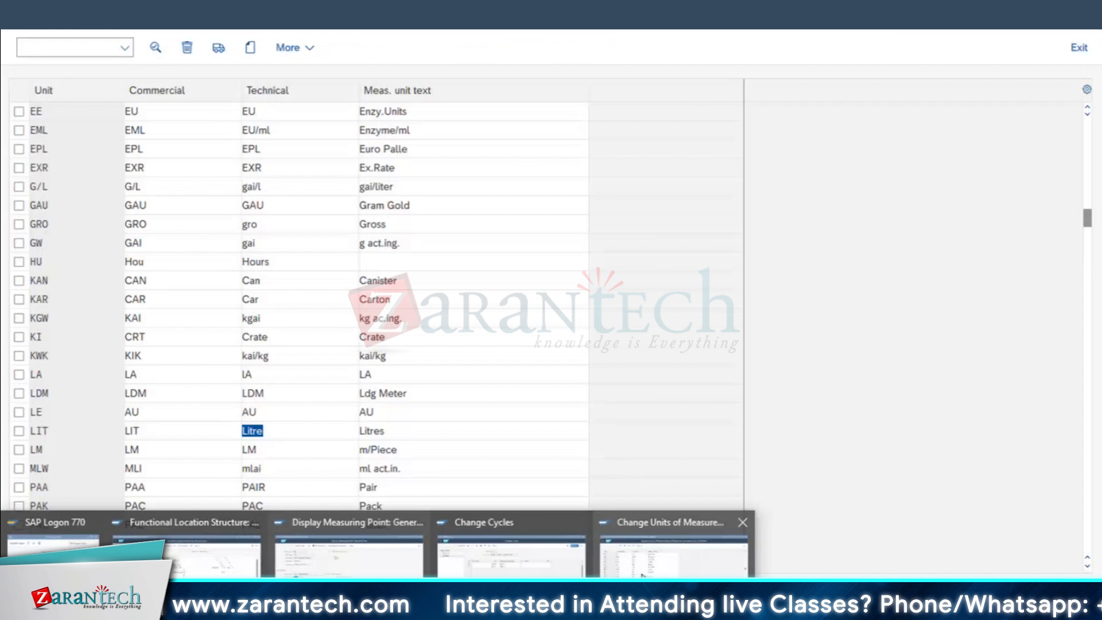
# Step: Go back to the units session, check the LIT unit's internal and commercial codes, and reopen the list without dimensions
pyautogui.click(642, 575)
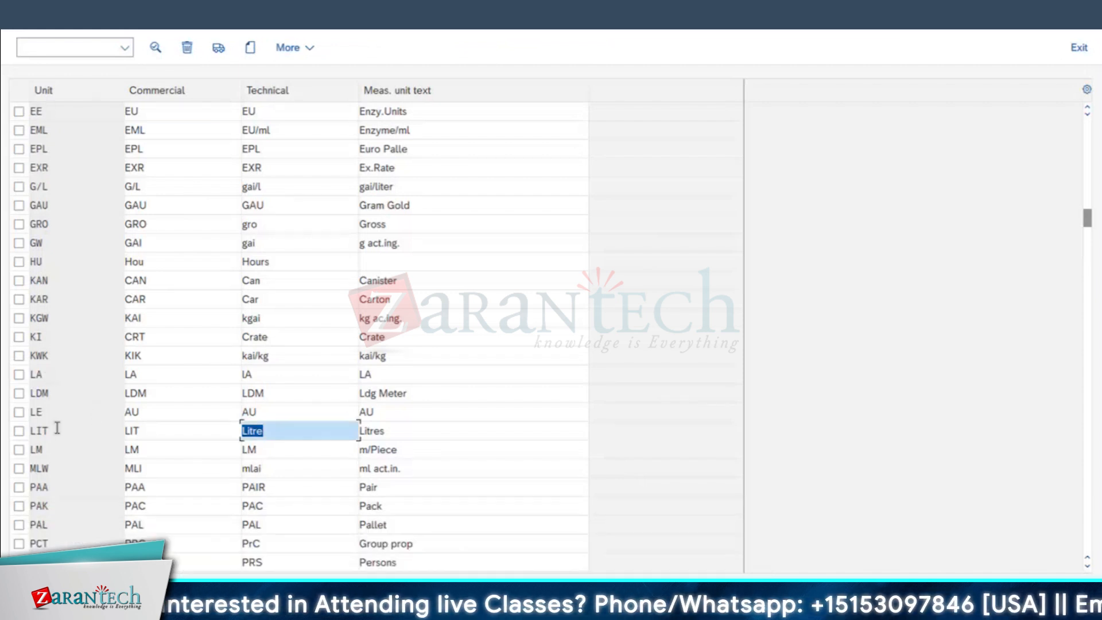
pyautogui.click(38, 434)
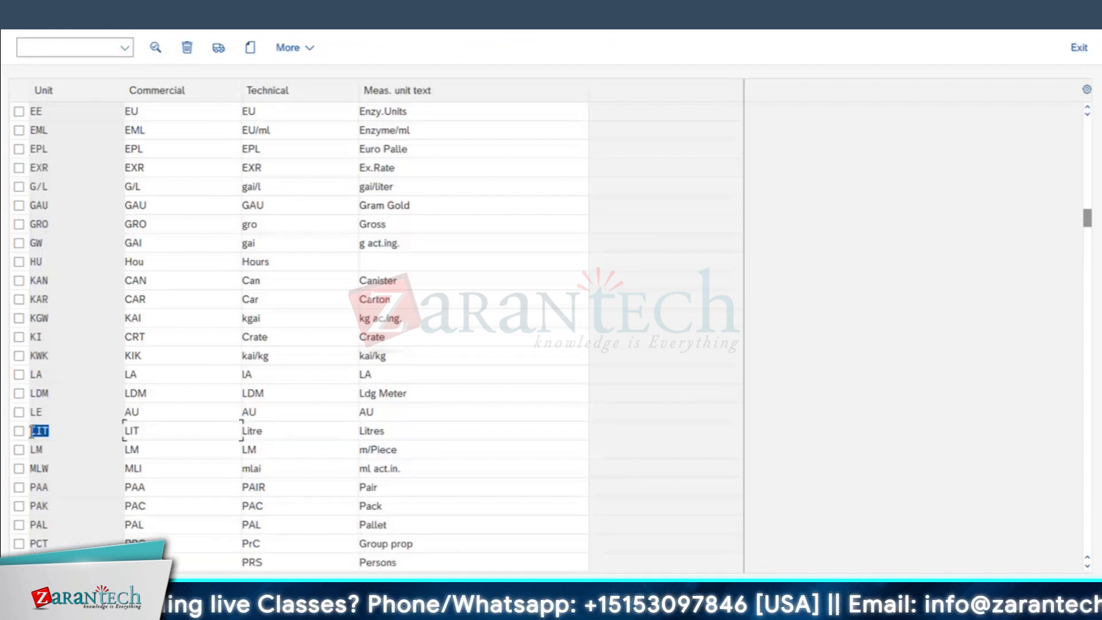
pyautogui.click(151, 427)
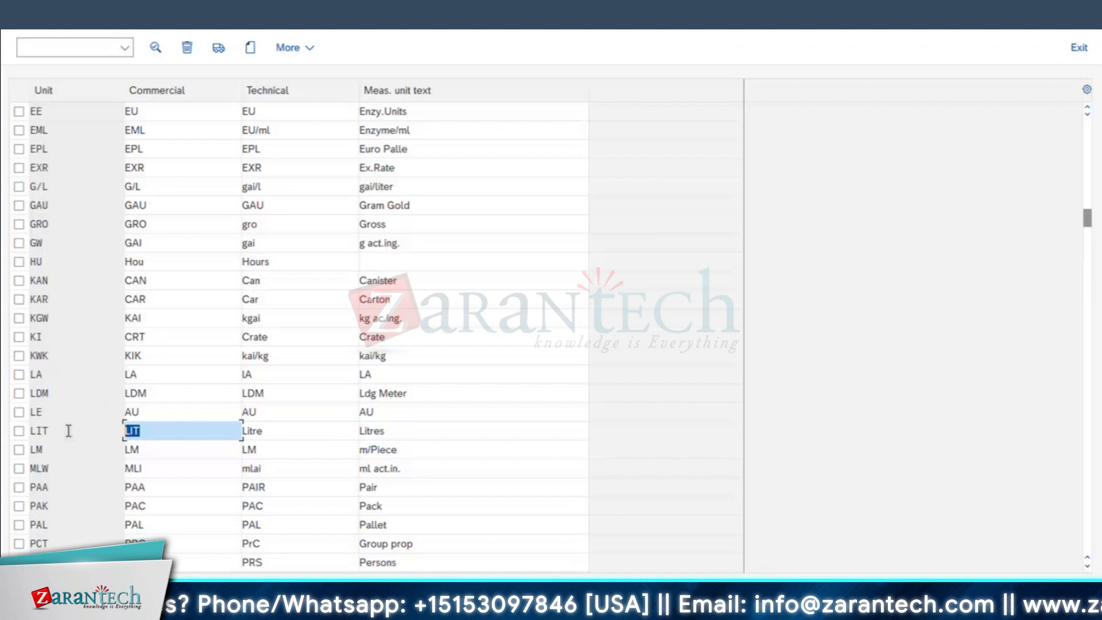
pyautogui.click(154, 430)
pyautogui.doubleClick(155, 430)
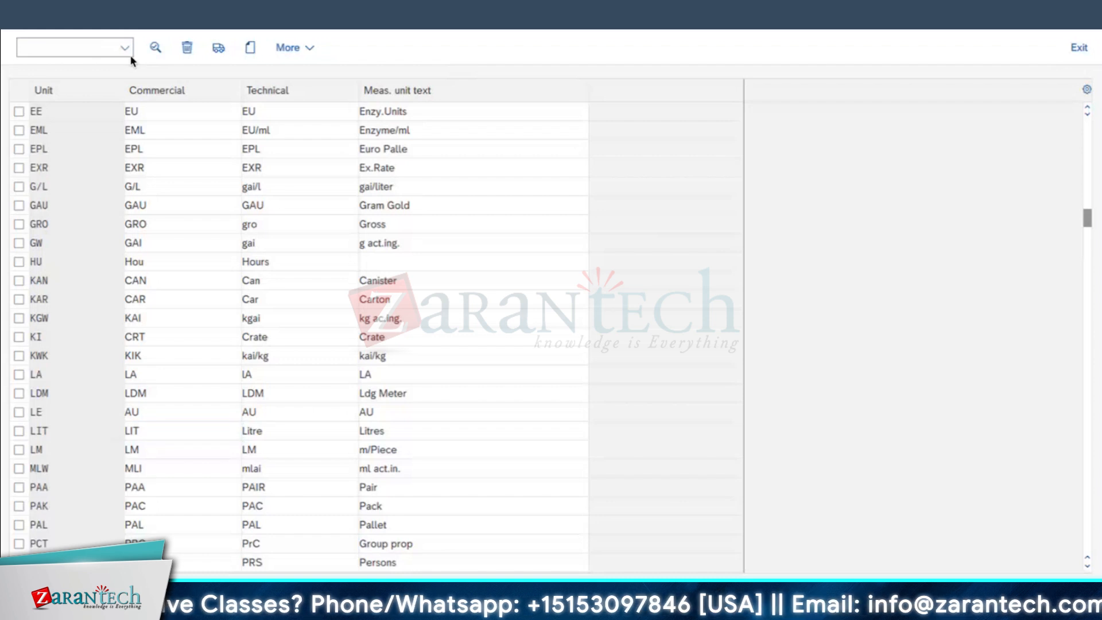
pyautogui.press('F3')
pyautogui.click(151, 307)
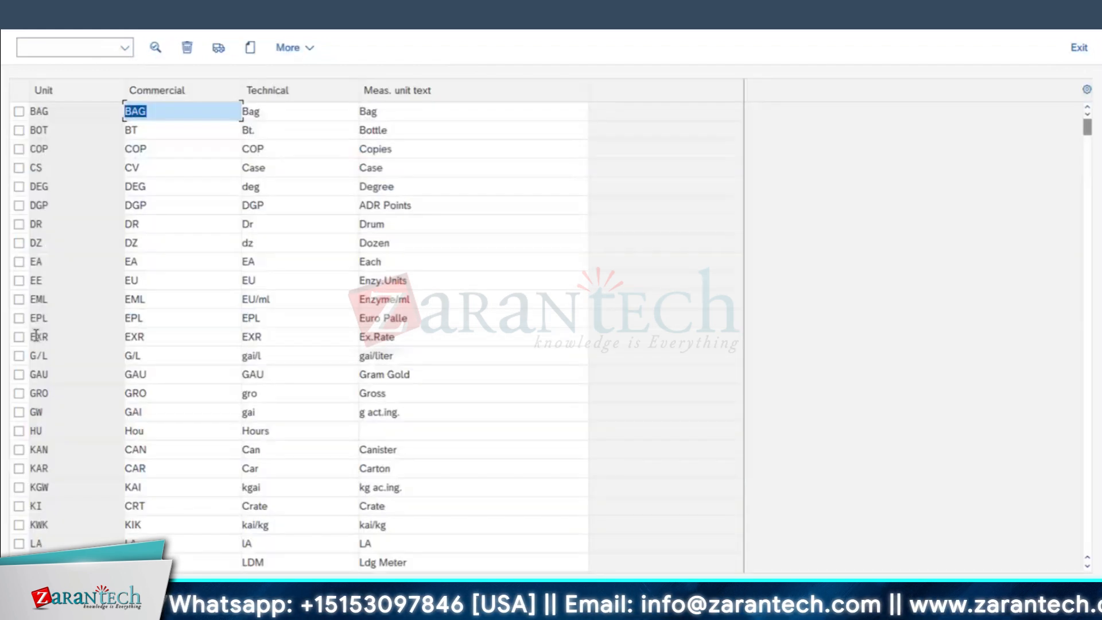
# Step: Open the GRO unit's details, check its commercial and technical codes, and return to the list of units without dimensions
pyautogui.doubleClick(50, 394)
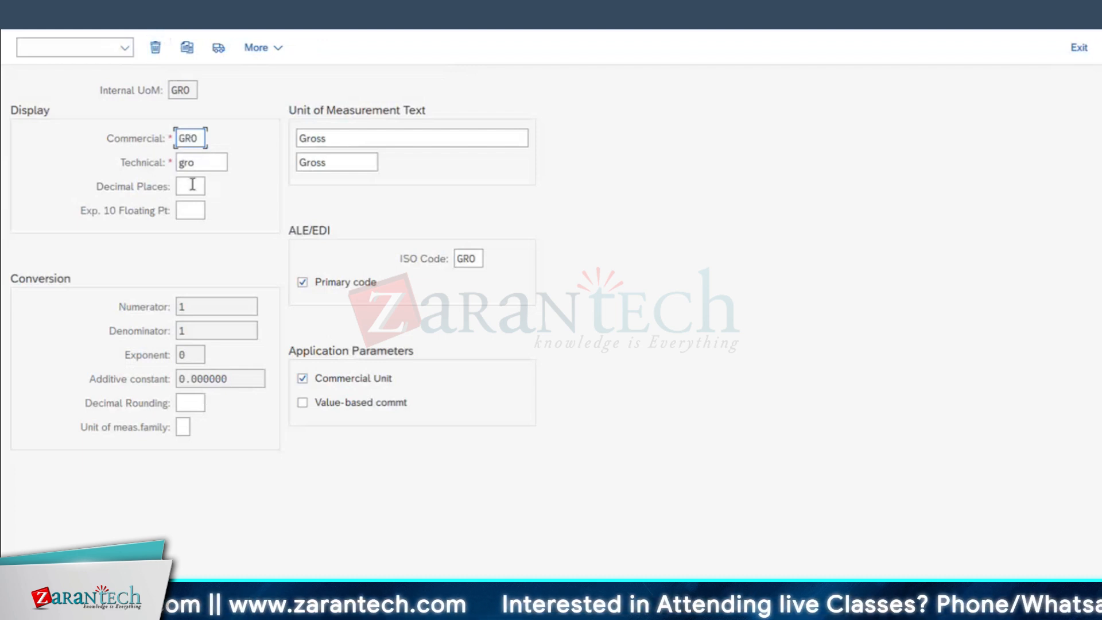
pyautogui.click(191, 166)
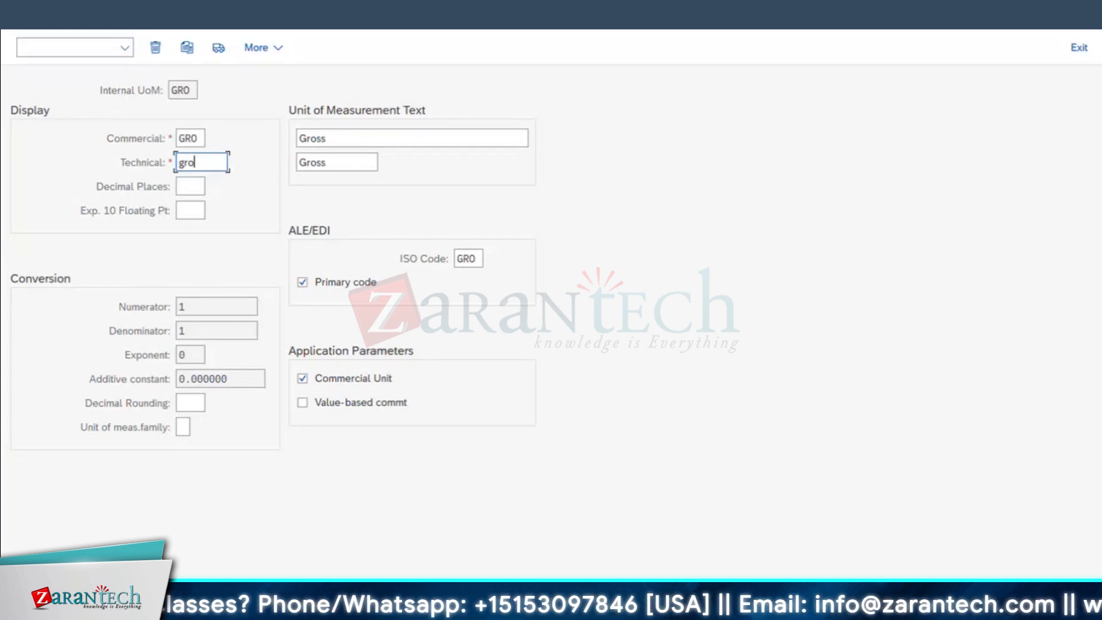
pyautogui.click(13, 18)
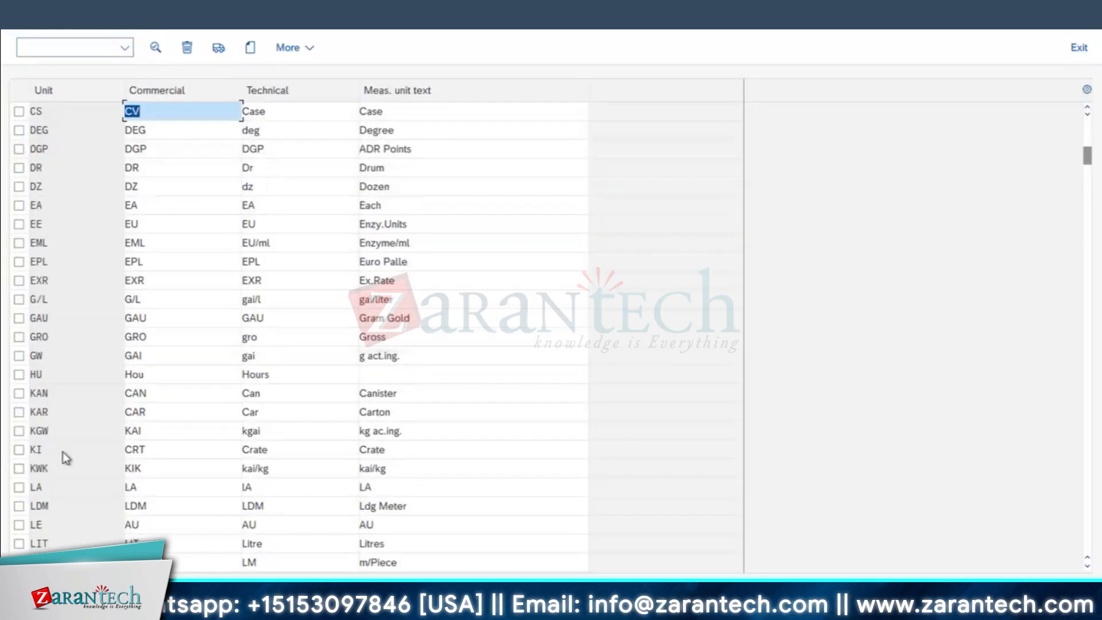
# Step: Locate the LIT unit in the list again, check its code, and leave the units of measurement transaction
pyautogui.scroll(-1, 152, 411)
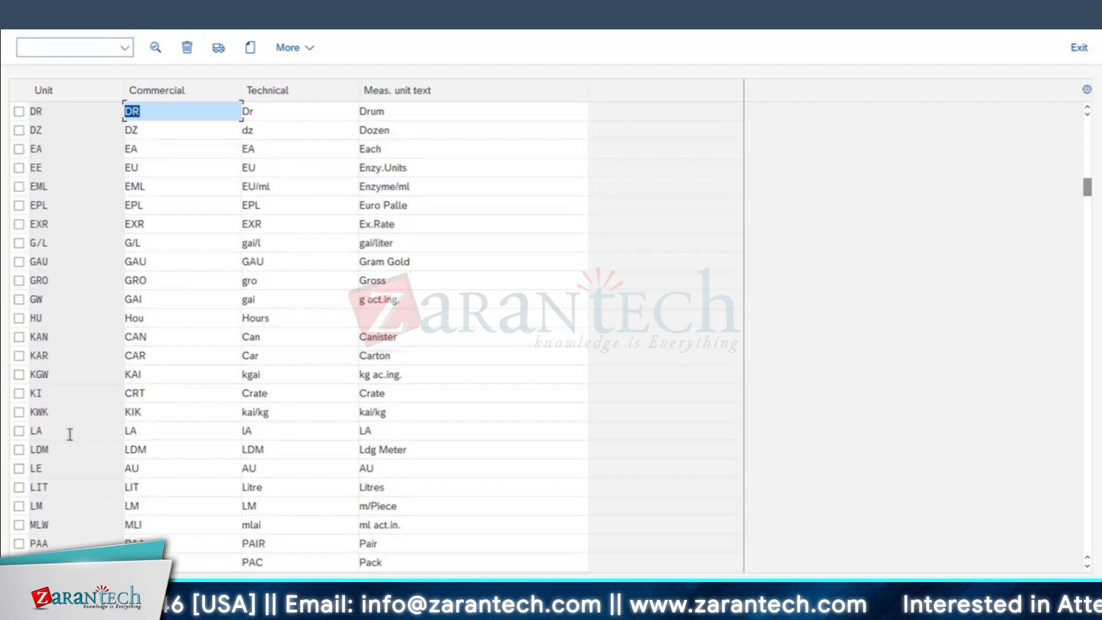
pyautogui.scroll(-2, 40, 493)
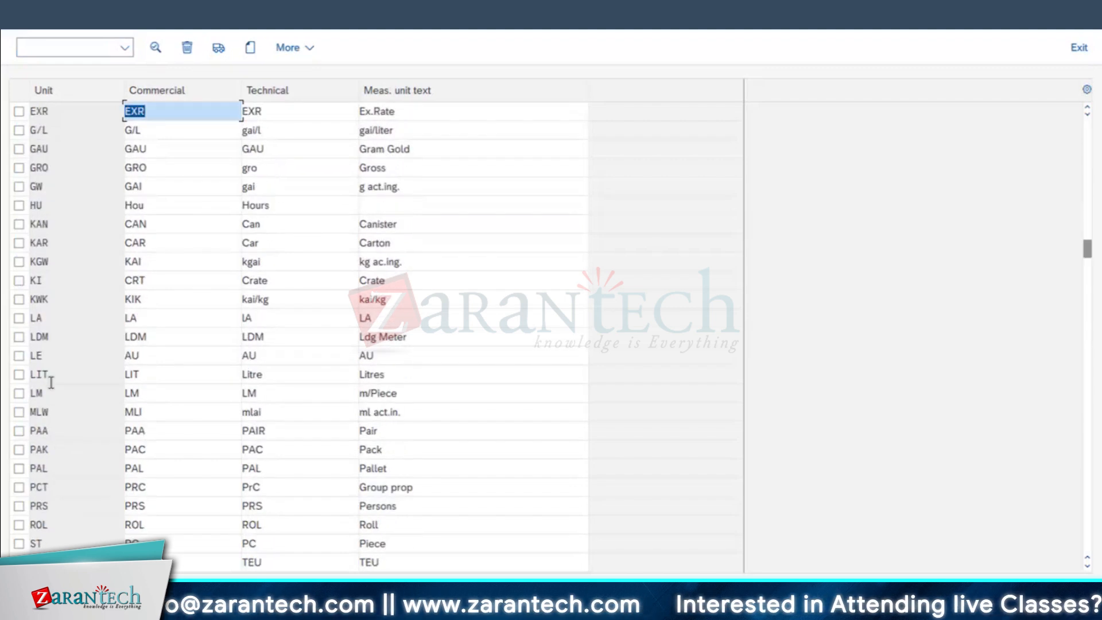
pyautogui.moveTo(51, 372); pyautogui.dragTo(38, 372)
pyautogui.press('F3')
pyautogui.press('F3')
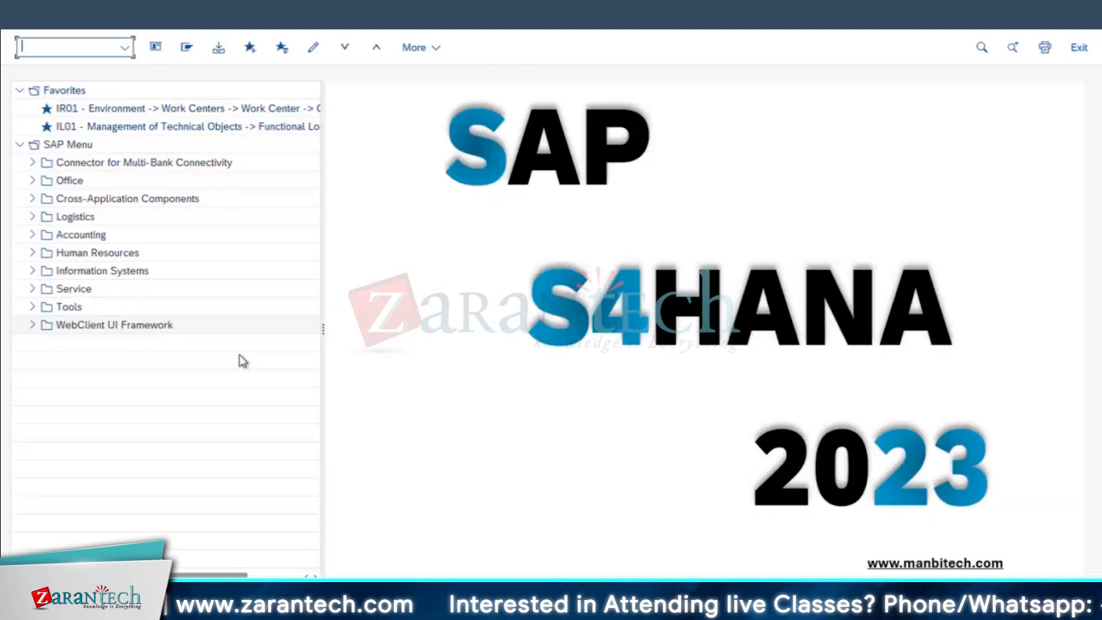
# Step: Switch to the Change Cycles session and go back from the H/L-CO cycles to the cycle sets overview
pyautogui.click(253, 609)
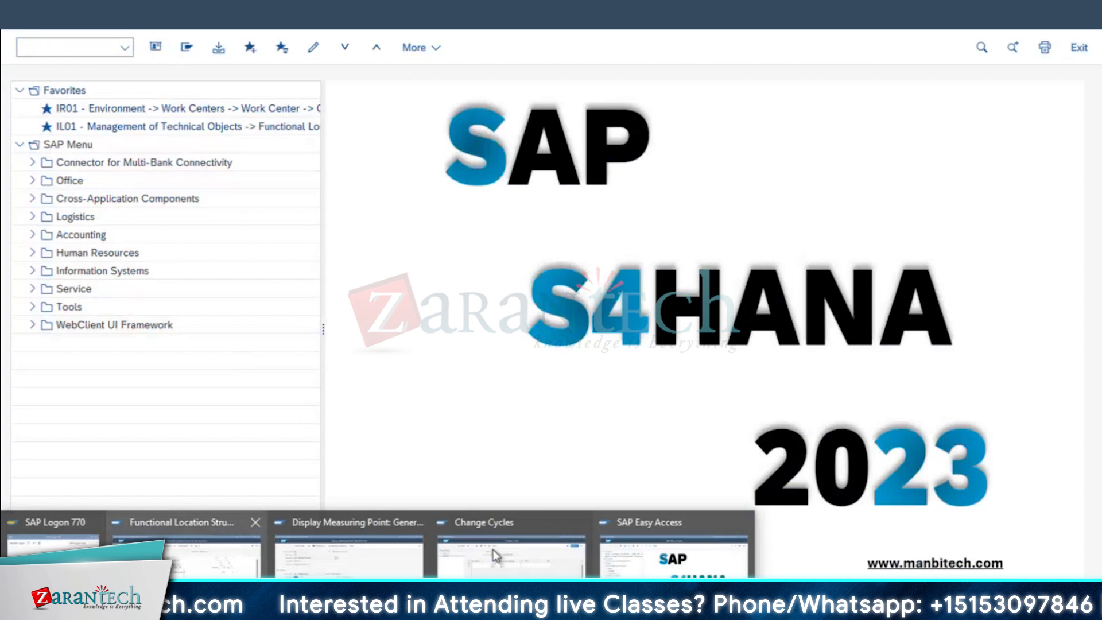
pyautogui.click(519, 574)
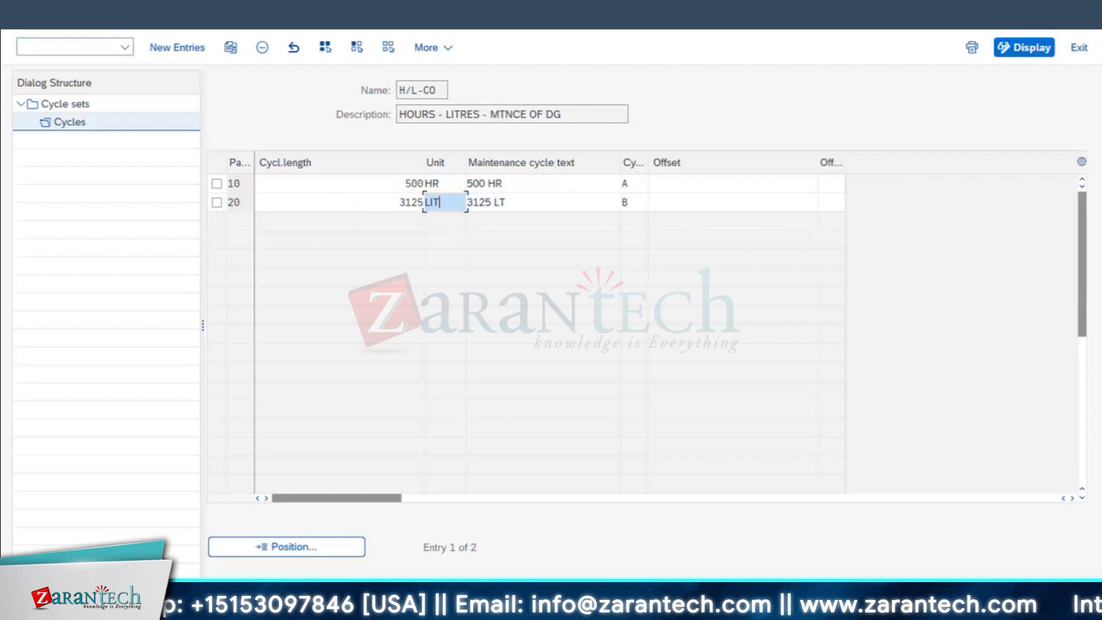
pyautogui.click(27, 16)
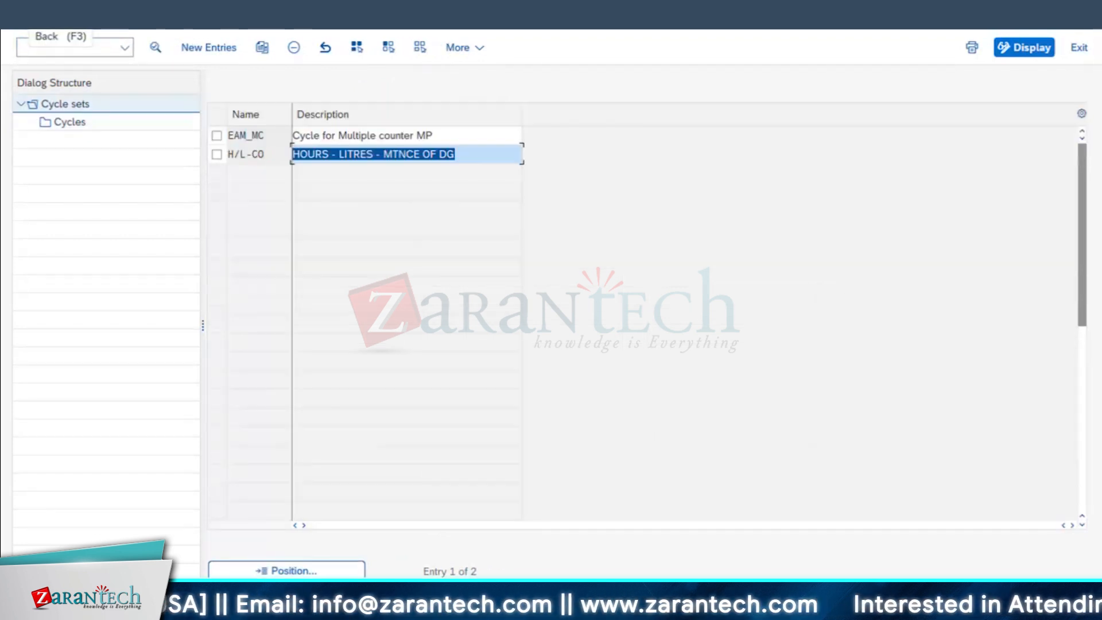
# Step: In the SAP Easy Access session, start IA01 and begin a task list for equipment 10003060 with profile 0000001
pyautogui.click(378, 612)
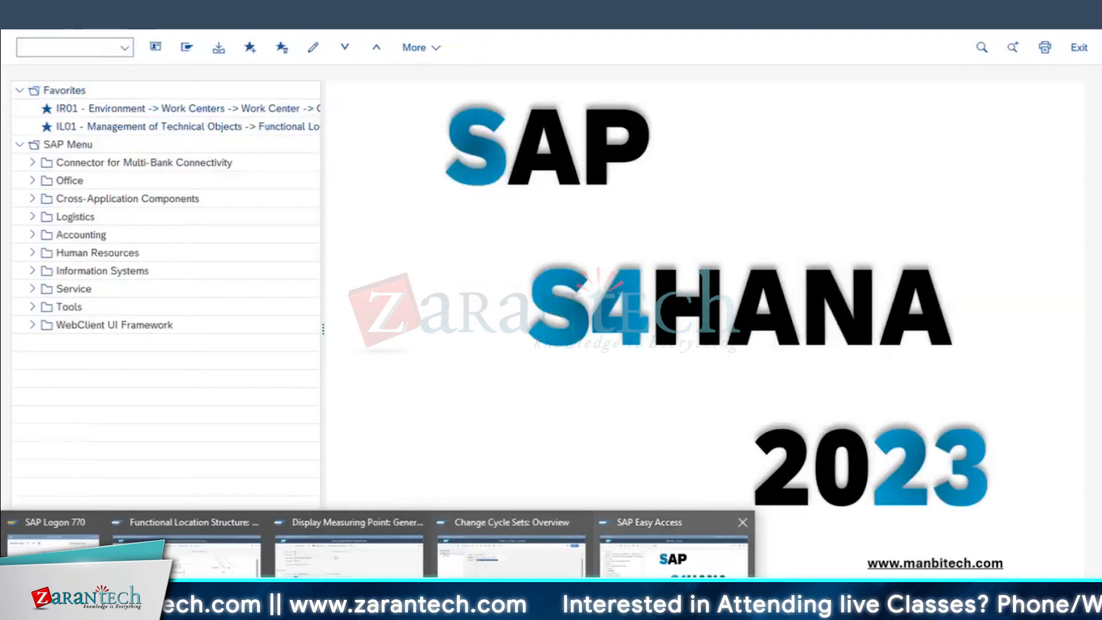
pyautogui.click(660, 585)
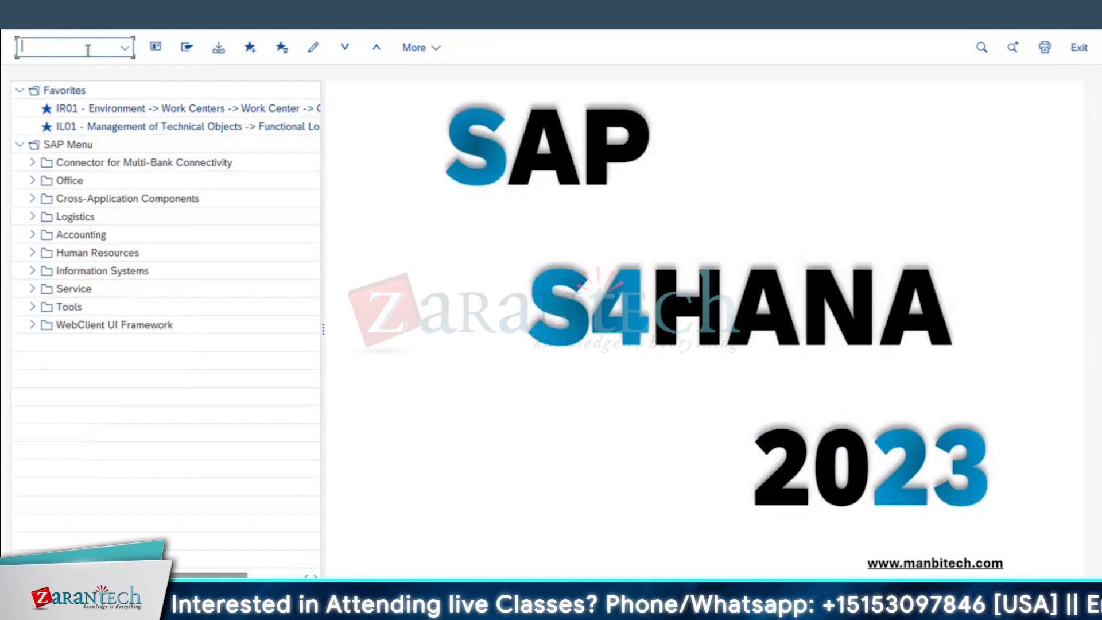
pyautogui.write('IA01')
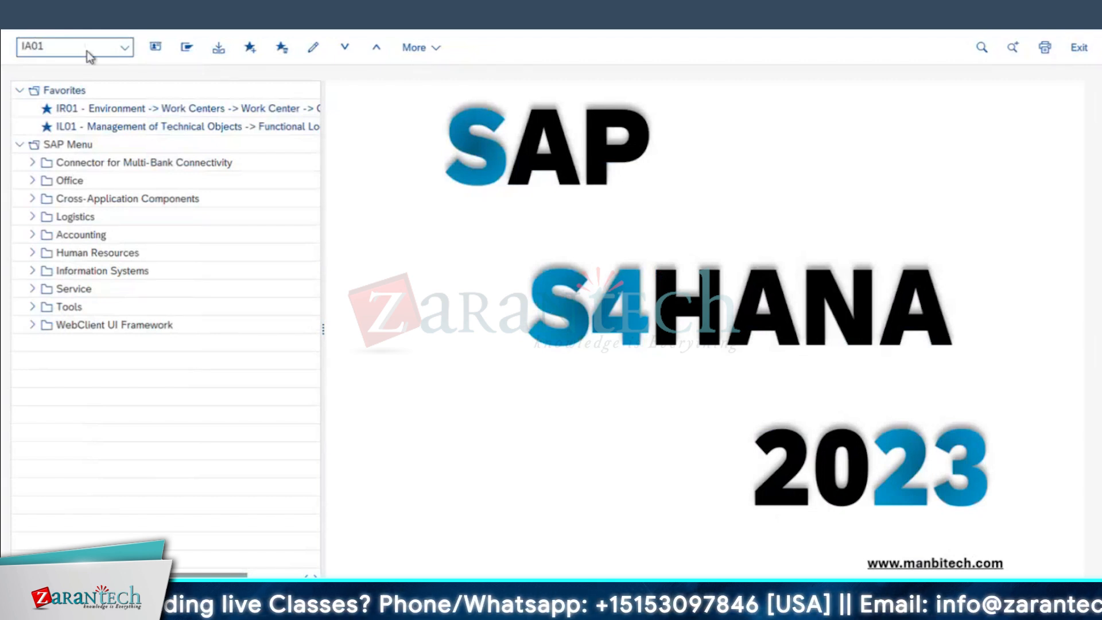
pyautogui.press('Return')
pyautogui.click(202, 162)
pyautogui.click(212, 186)
pyautogui.press('Return')
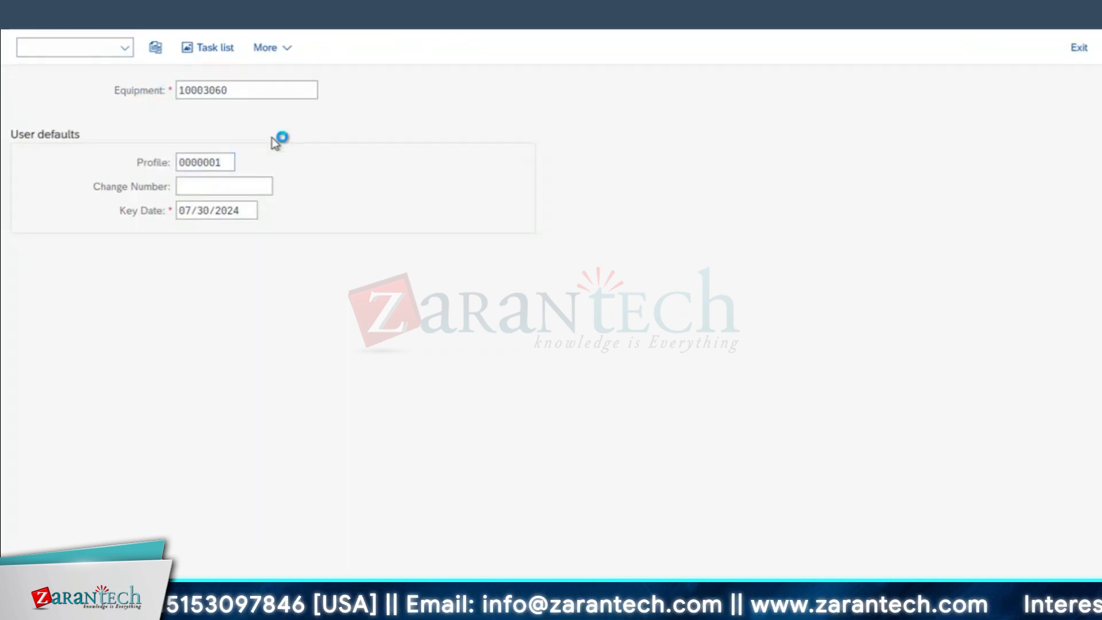
# Step: Fill in the task list header with planner group 11, system condition 0 and maintenance strategy HOURBS
pyautogui.click(192, 354)
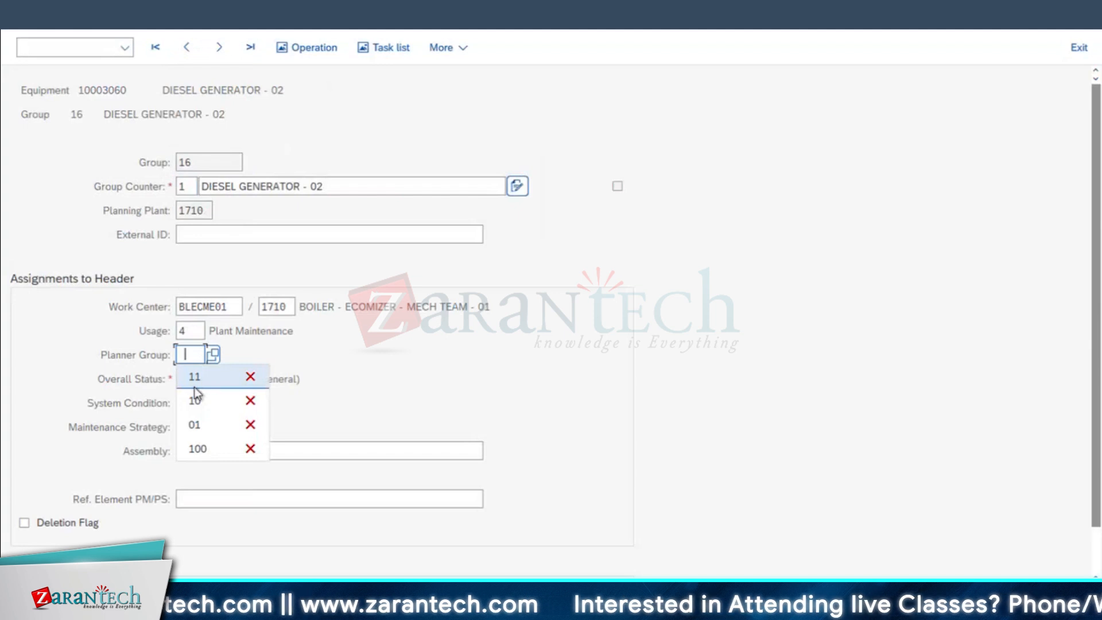
pyautogui.click(194, 387)
pyautogui.click(188, 407)
pyautogui.write('0')
pyautogui.click(222, 425)
pyautogui.click(235, 427)
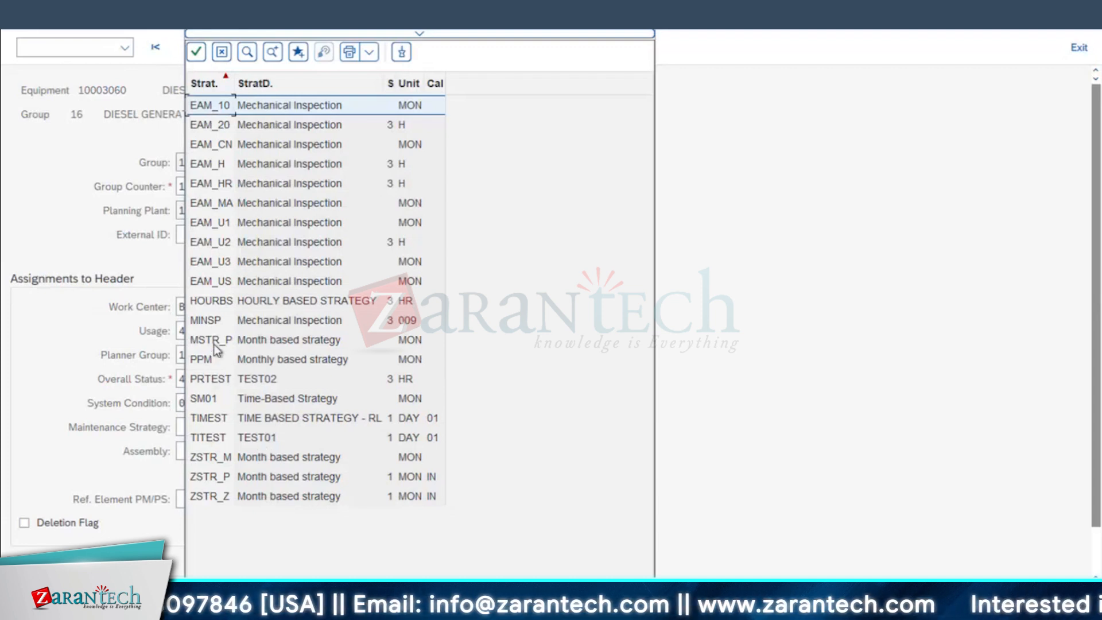
pyautogui.doubleClick(222, 301)
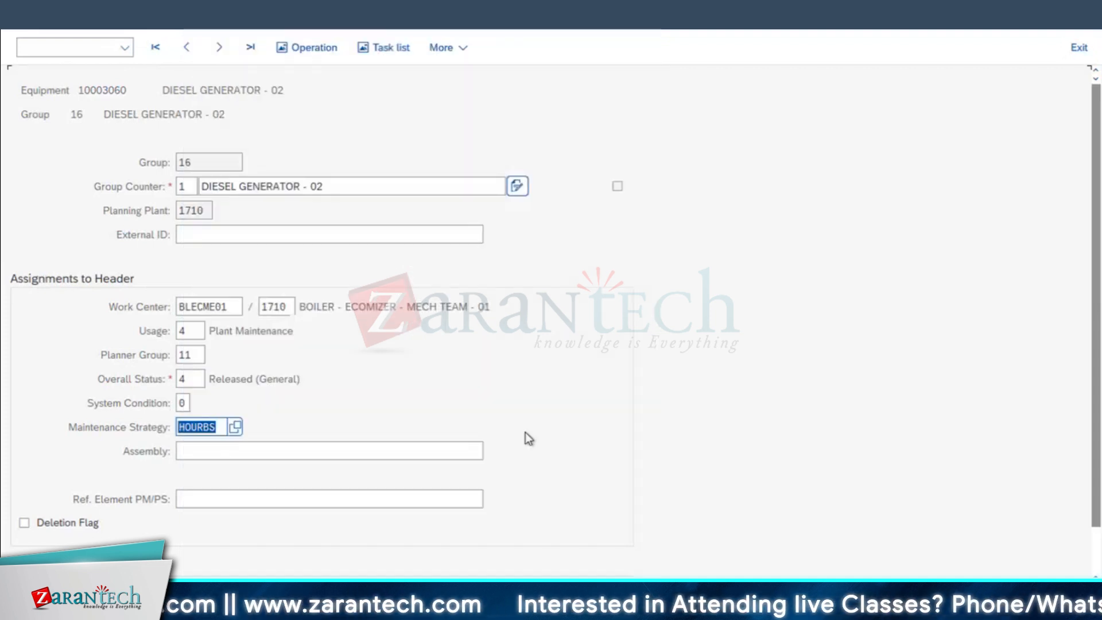
# Step: Go to the operation overview and describe the first four operations as OPERATION - 01 through OPERATION - 04
pyautogui.click(306, 47)
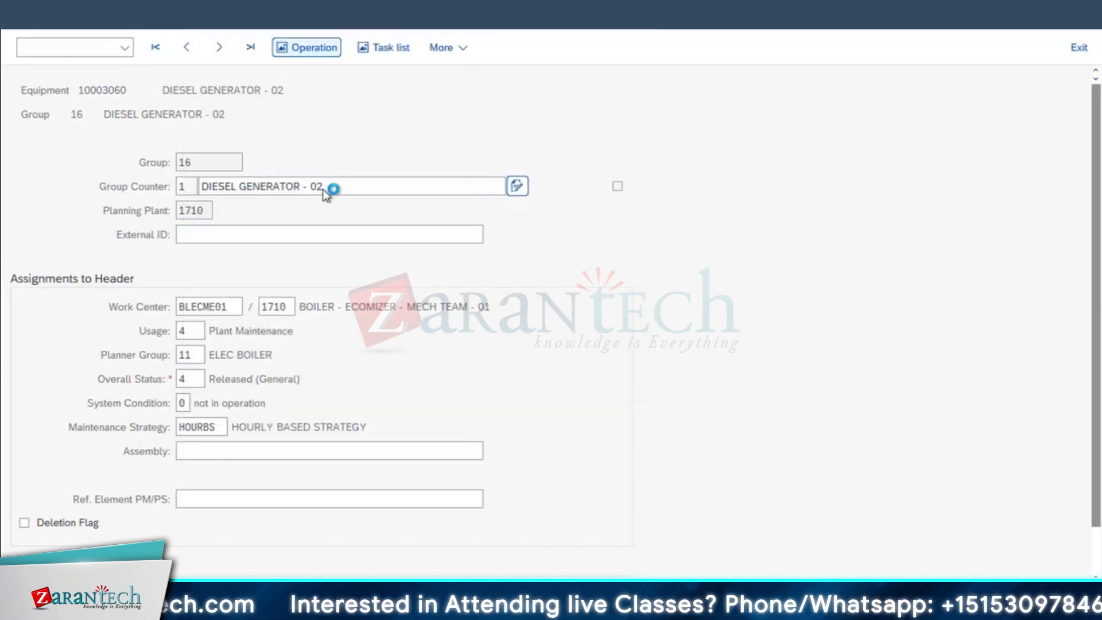
pyautogui.click(298, 232)
pyautogui.write('OPERATION - 01')
pyautogui.click(282, 252)
pyautogui.write('OPERATION - 02')
pyautogui.click(294, 270)
pyautogui.write('OPERATION - 03')
pyautogui.click(311, 290)
pyautogui.write('OPERATION - 04')
# Step: Set the four operations' number of persons to 2, 2, 3 and 4 and durations to 3, 2, 2 and 3 HR
pyautogui.click(668, 233)
pyautogui.write('23')
pyautogui.click(664, 251)
pyautogui.write('2')
pyautogui.click(664, 272)
pyautogui.write('33')
pyautogui.click(708, 251)
pyautogui.write('2')
pyautogui.click(698, 270)
pyautogui.write('2')
pyautogui.click(689, 288)
pyautogui.write('3')
pyautogui.press('Return')
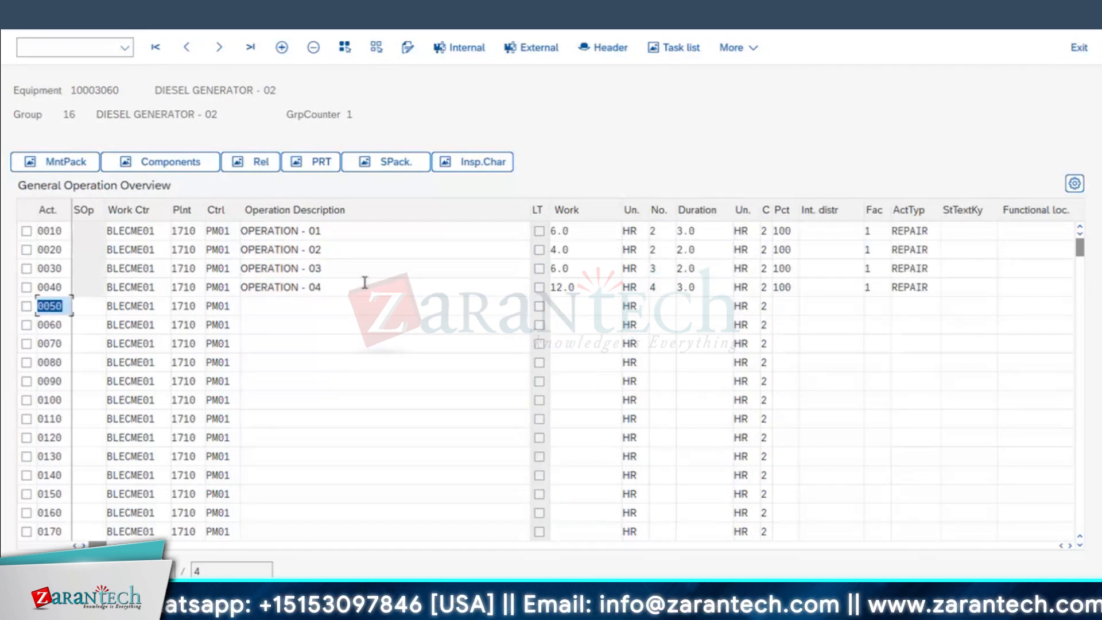
# Step: Assign only maintenance package A to all four operations and return to the operation overview
pyautogui.click(55, 165)
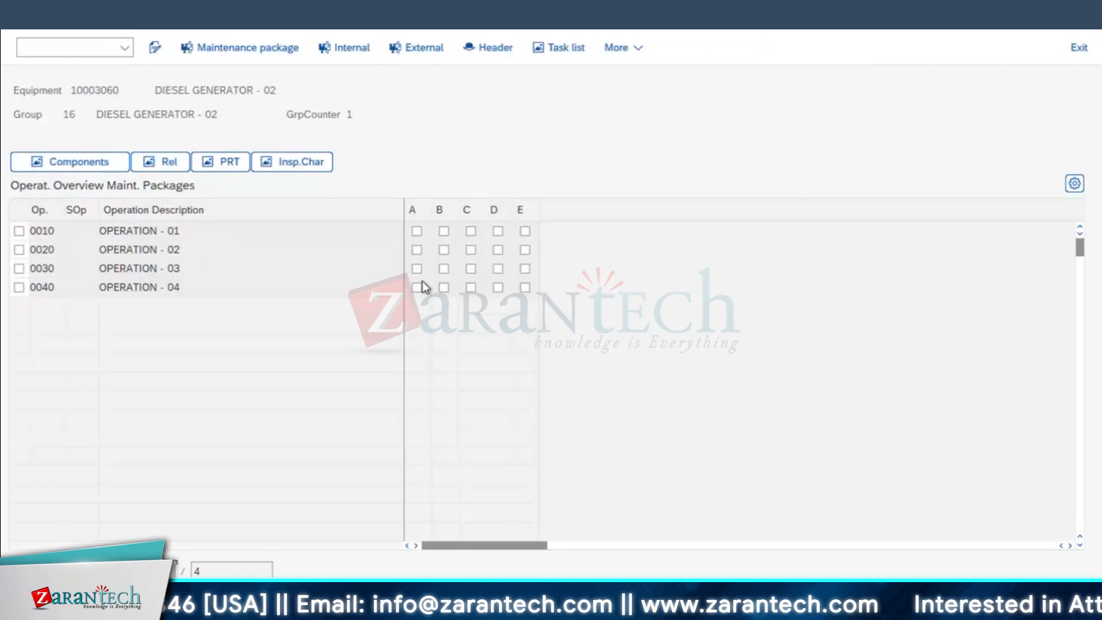
pyautogui.click(472, 231)
pyautogui.click(470, 232)
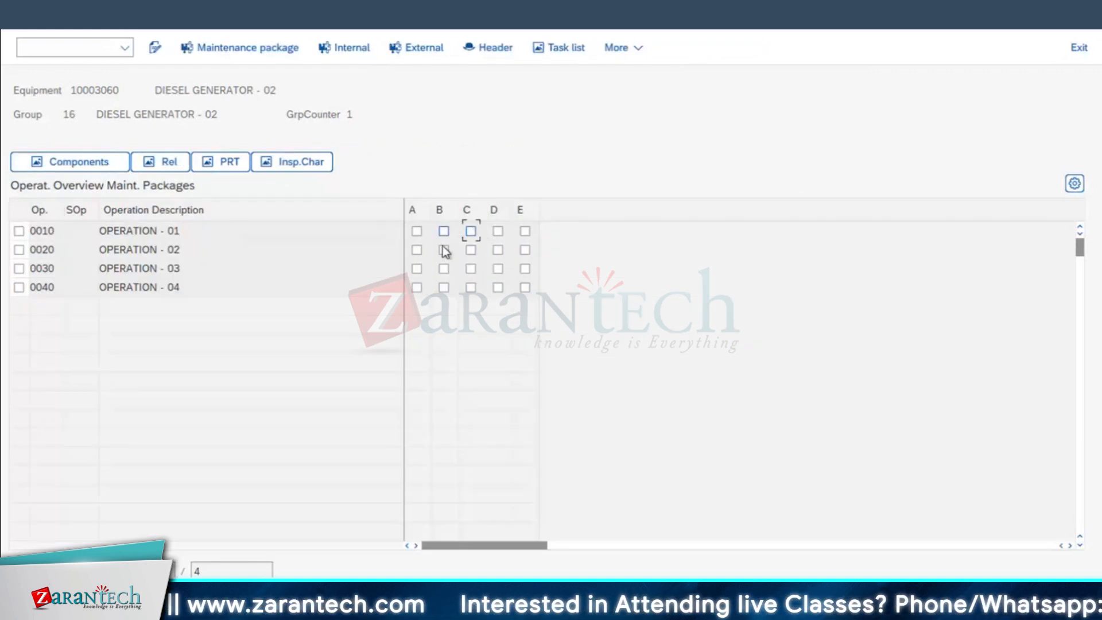
pyautogui.click(443, 231)
pyautogui.click(444, 250)
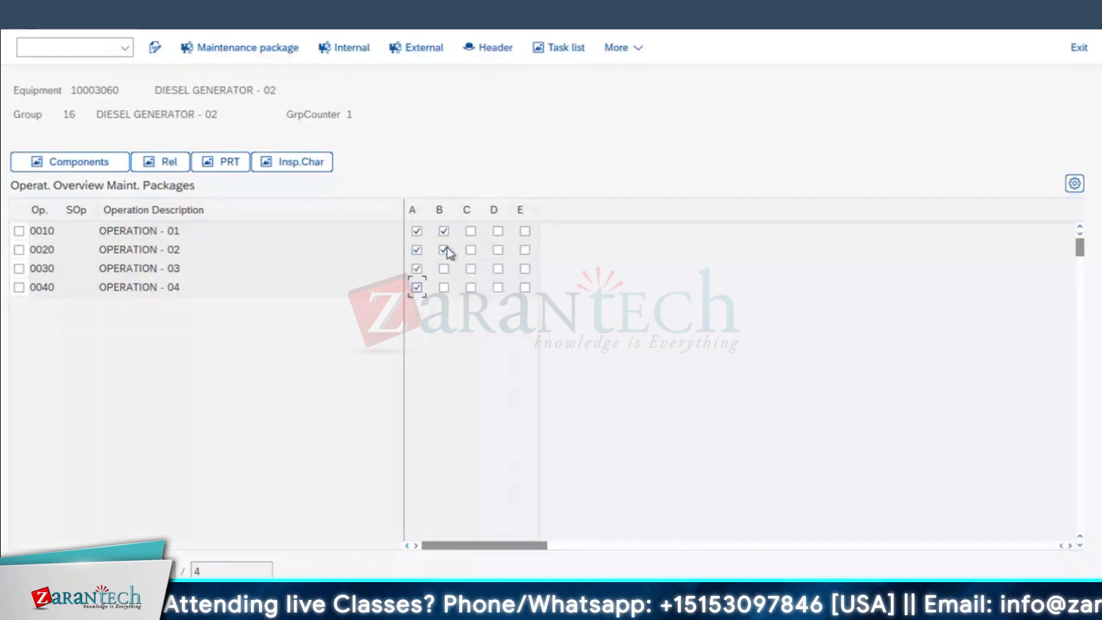
pyautogui.click(444, 231)
pyautogui.click(444, 250)
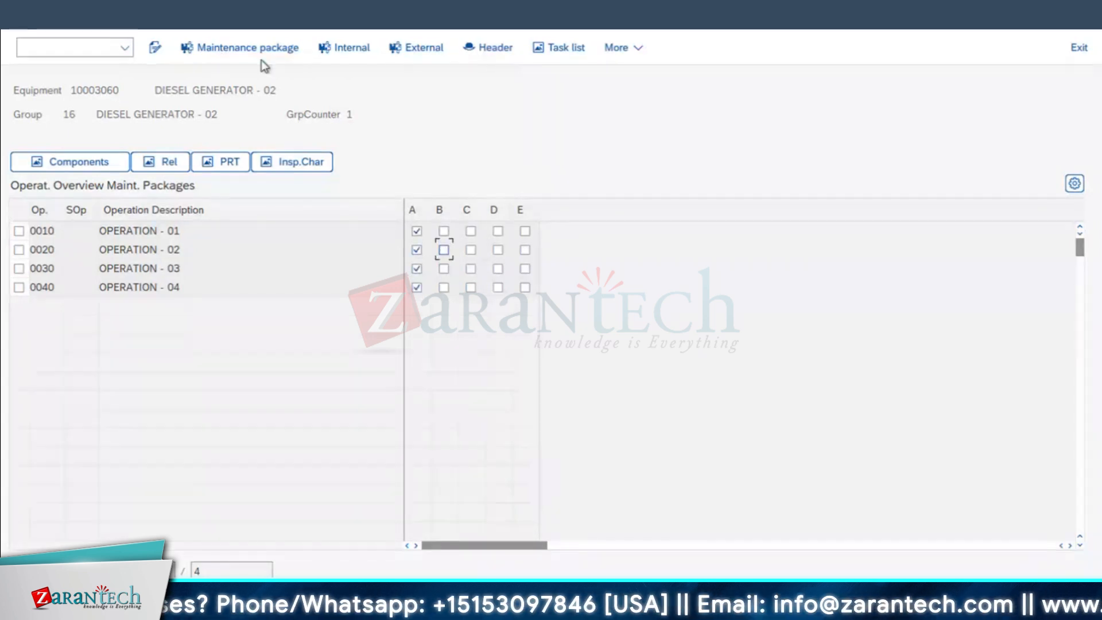
pyautogui.click(245, 46)
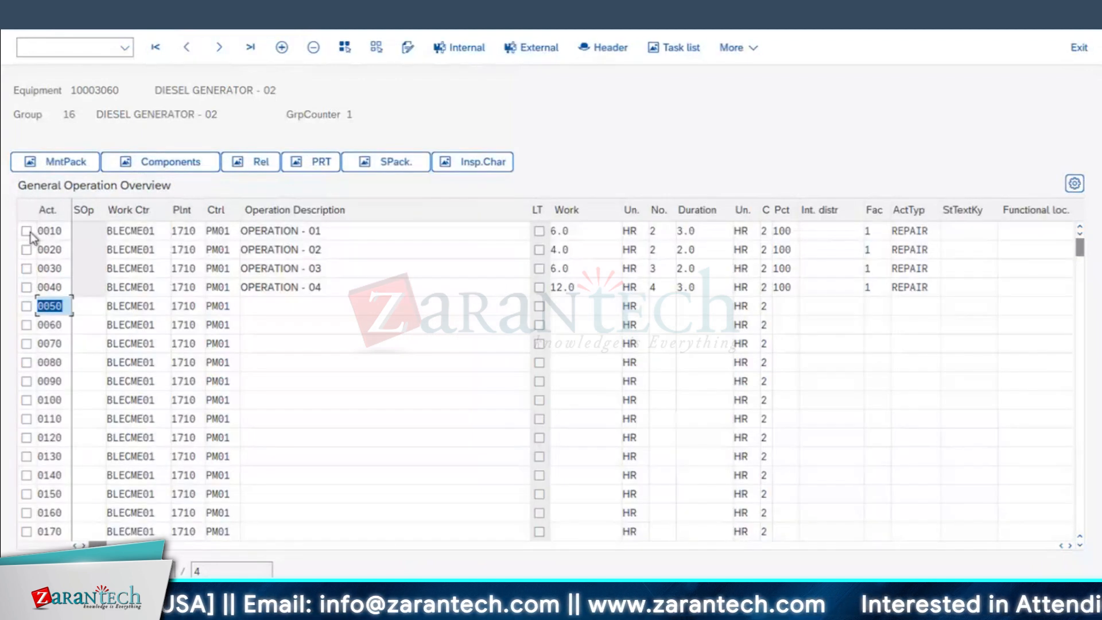
# Step: Assign material SG-CFP-B-BRNG with quantity 1 as a component of operation 0010
pyautogui.click(26, 231)
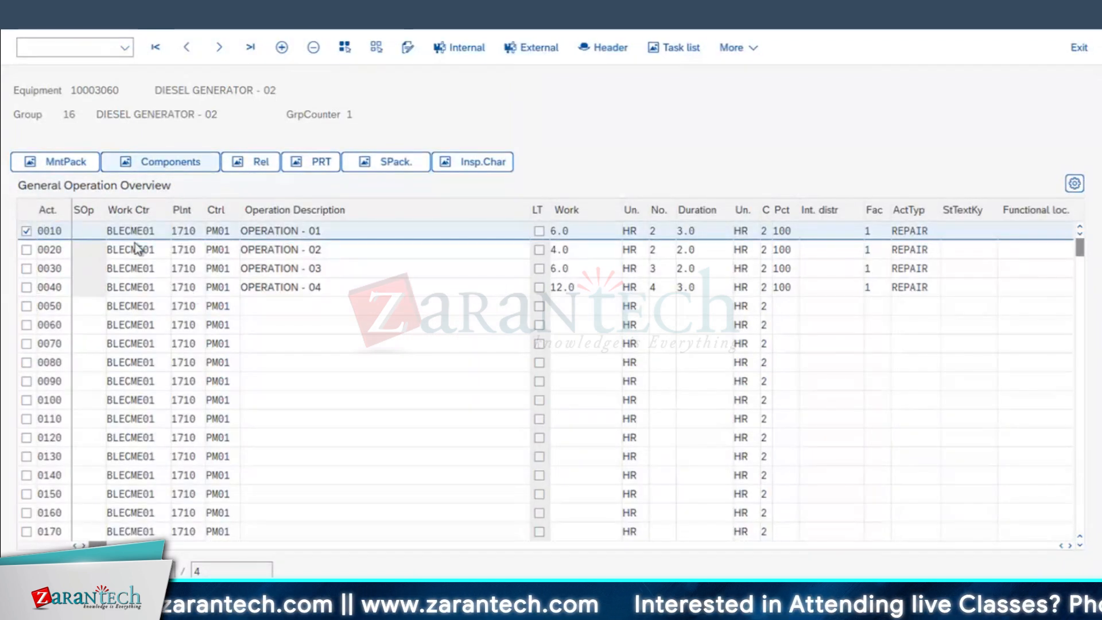
pyautogui.click(121, 304)
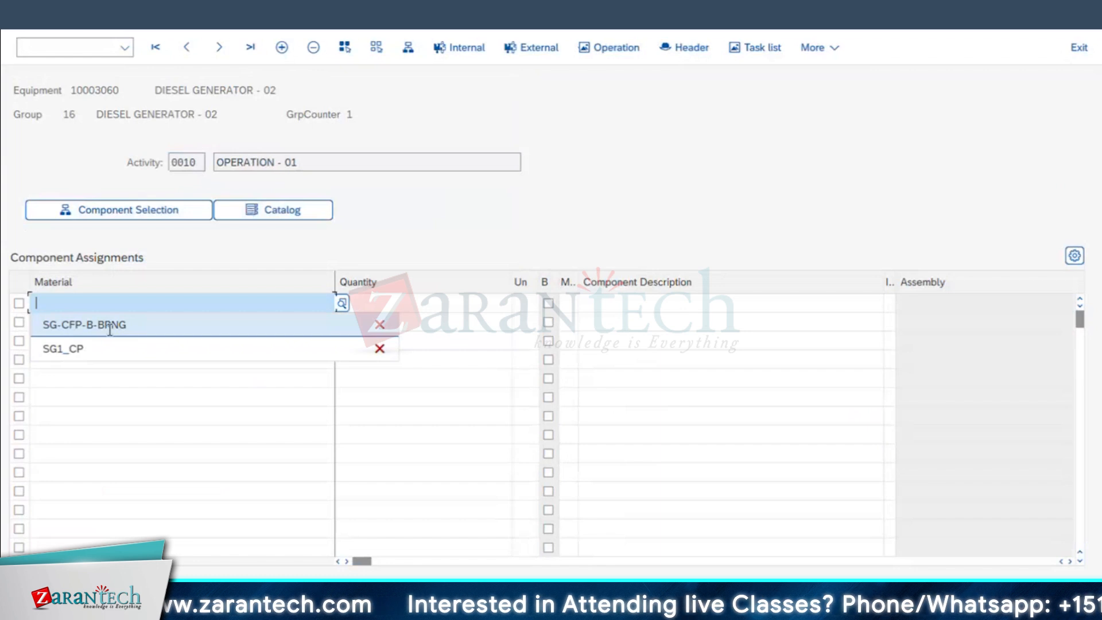
pyautogui.click(109, 325)
pyautogui.click(459, 300)
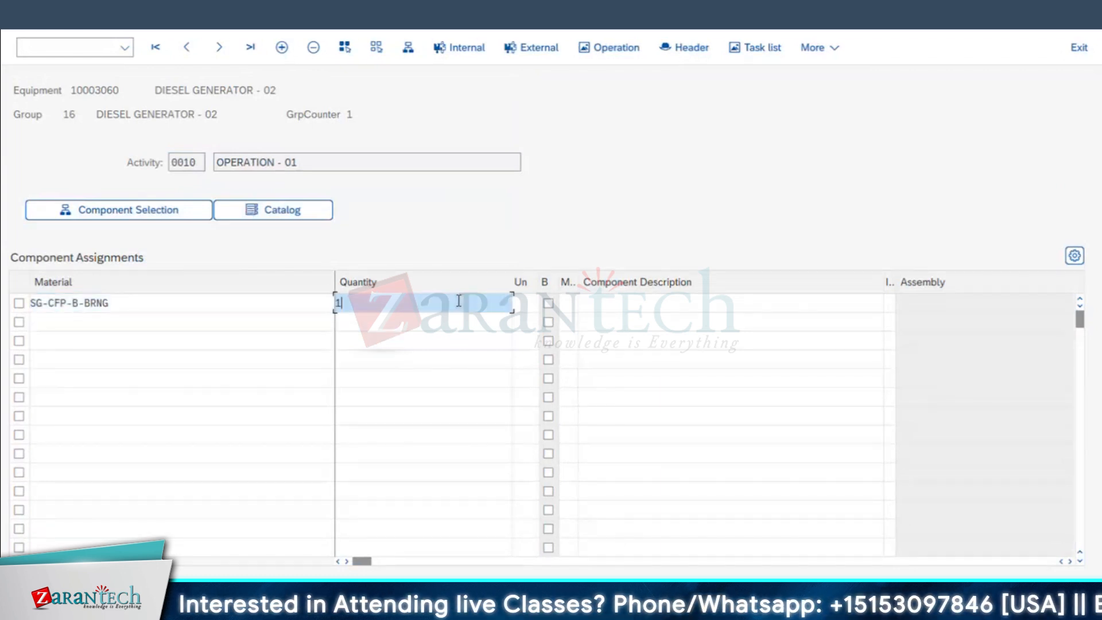
pyautogui.write('1')
pyautogui.press('Return')
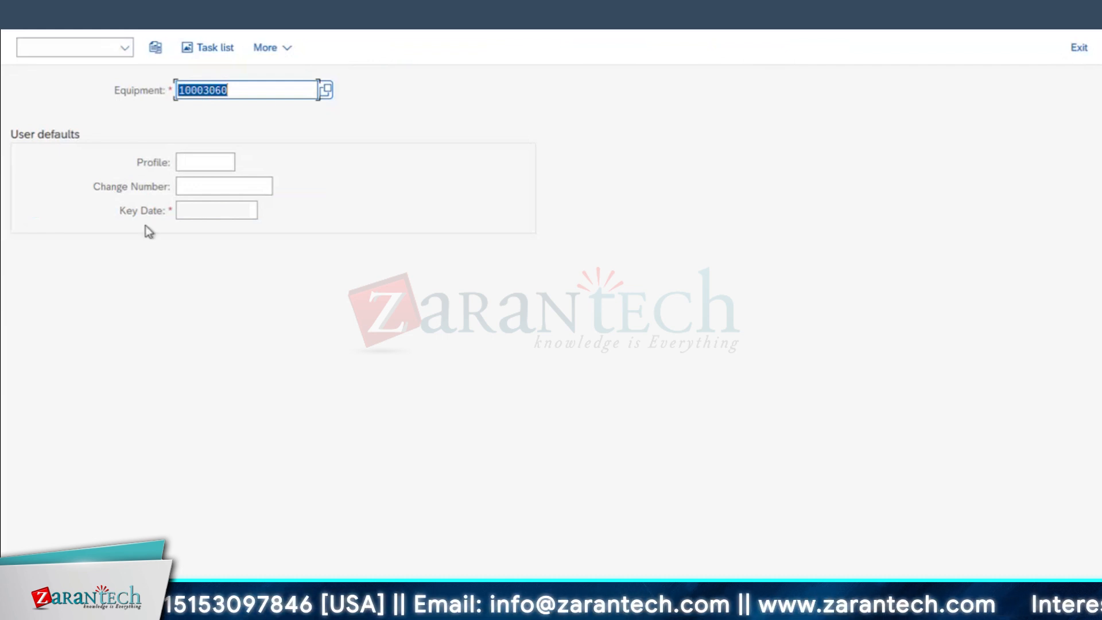
# Step: Leave the task list transaction, start IP41 and begin a maintenance plan with category Maintenance Order and cycle set H/L-CO
pyautogui.click(1078, 47)
pyautogui.write('IP41')
pyautogui.press('Return')
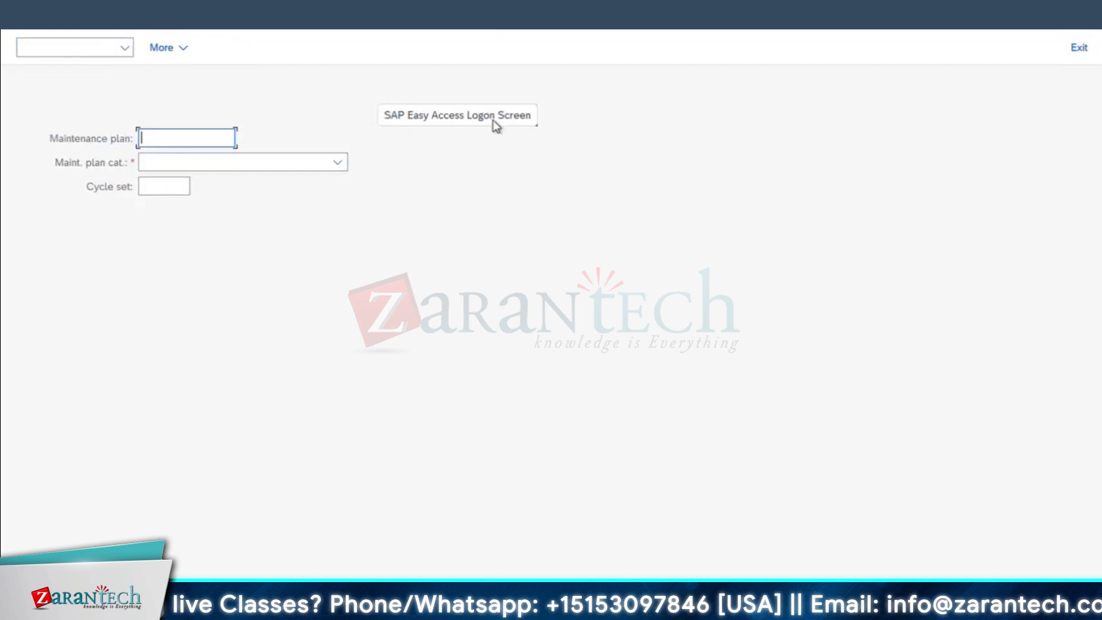
pyautogui.click(245, 163)
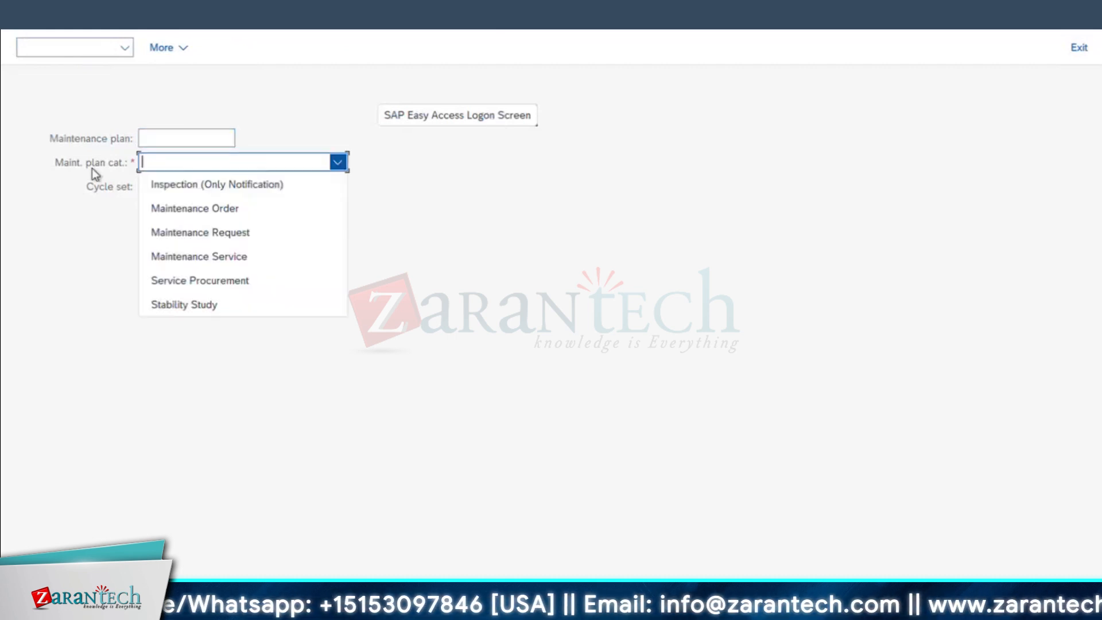
pyautogui.click(219, 209)
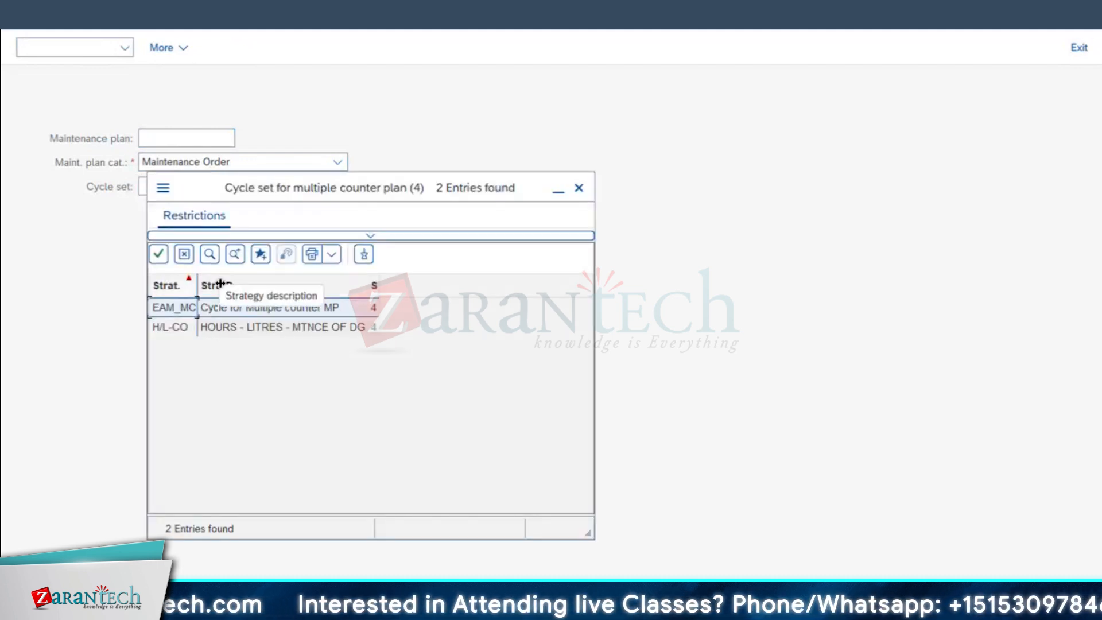
pyautogui.click(275, 327)
pyautogui.doubleClick(177, 327)
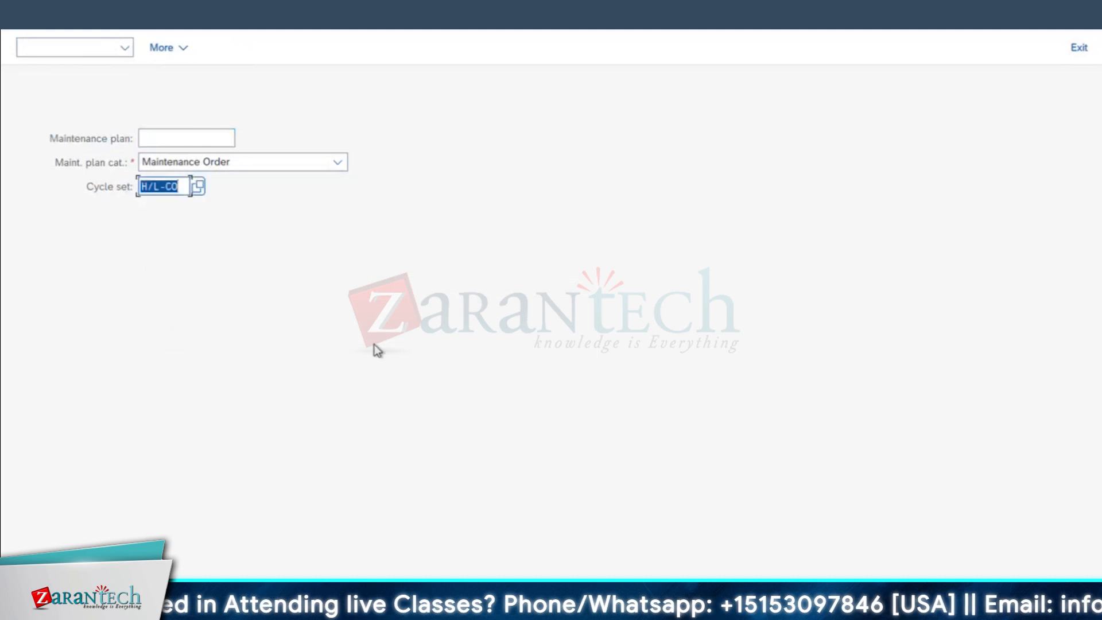
pyautogui.press('Return')
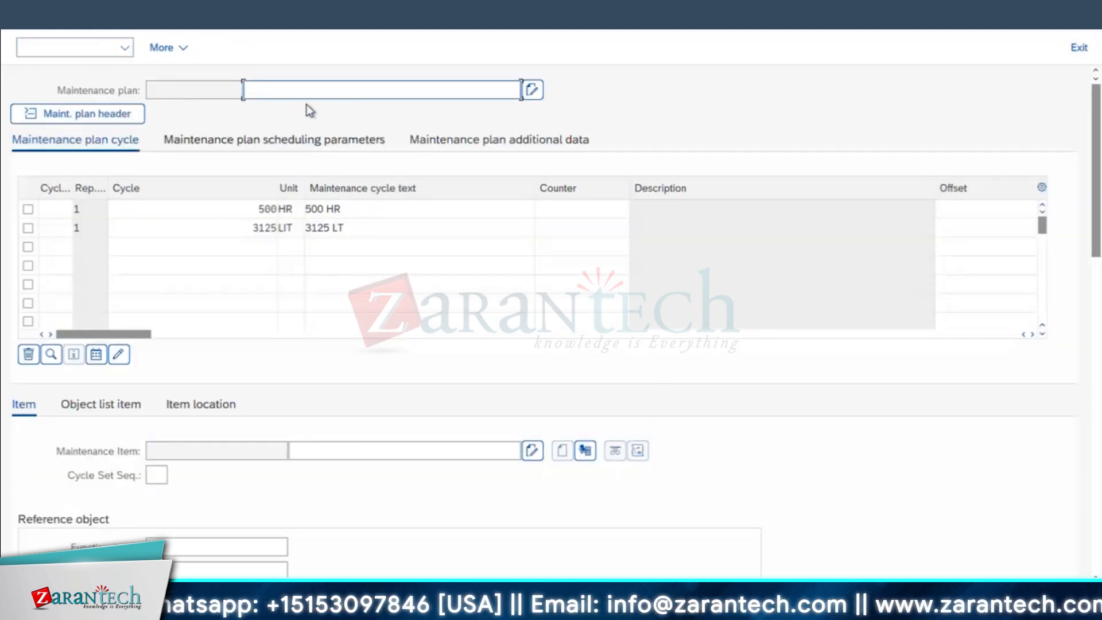
# Step: Enter MAINTENANCE PF DG - 02 - MC as the maintenance plan description and go to the item's reference object
pyautogui.write('MAINTENAN')
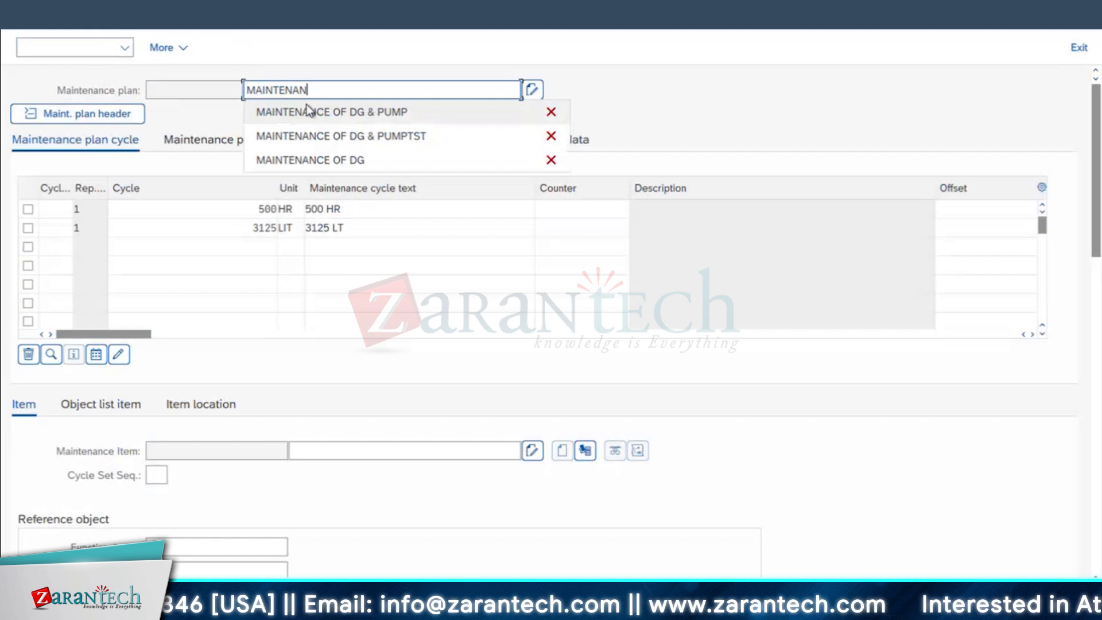
pyautogui.write('CE PF DG - 02 - MC')
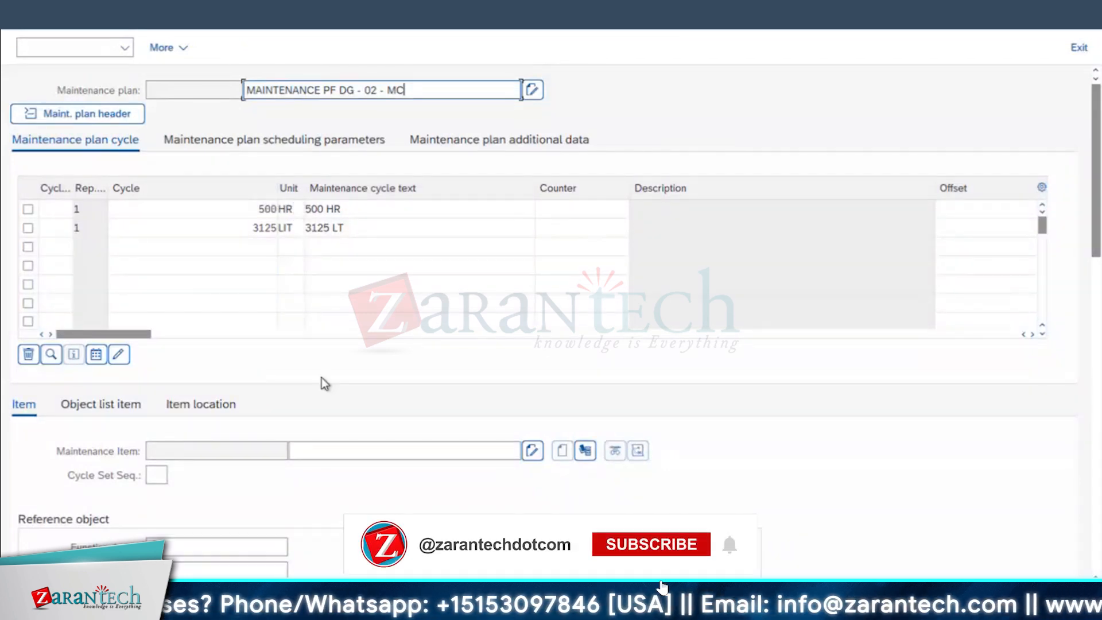
pyautogui.scroll(-2, 288, 536)
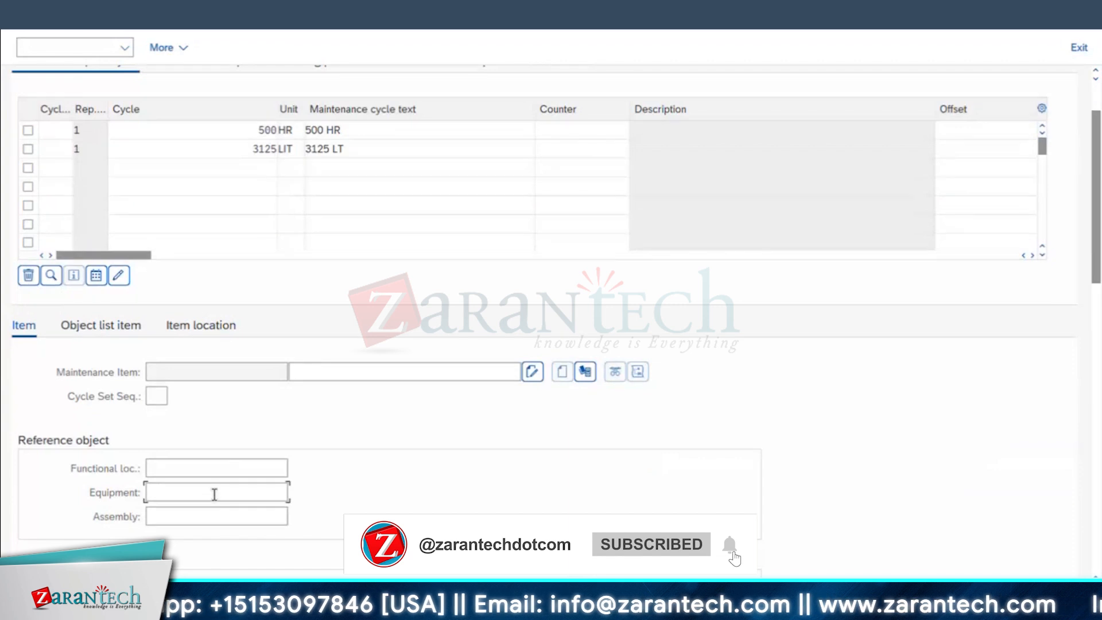
# Step: Enter equipment 10003060 as the reference object of the maintenance item
pyautogui.click(214, 494)
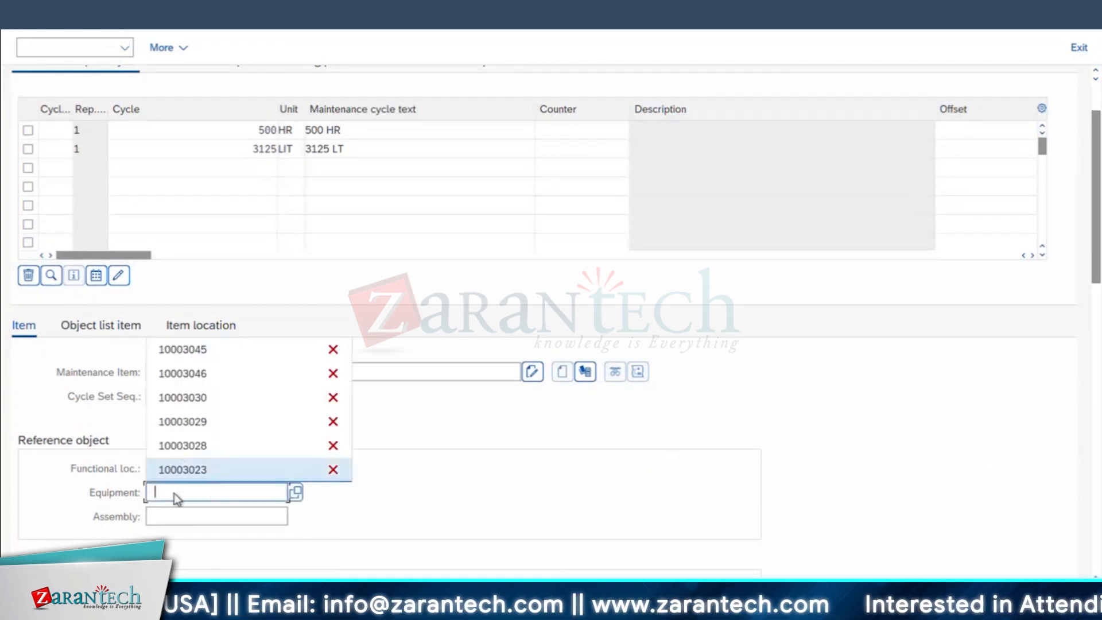
pyautogui.click(201, 469)
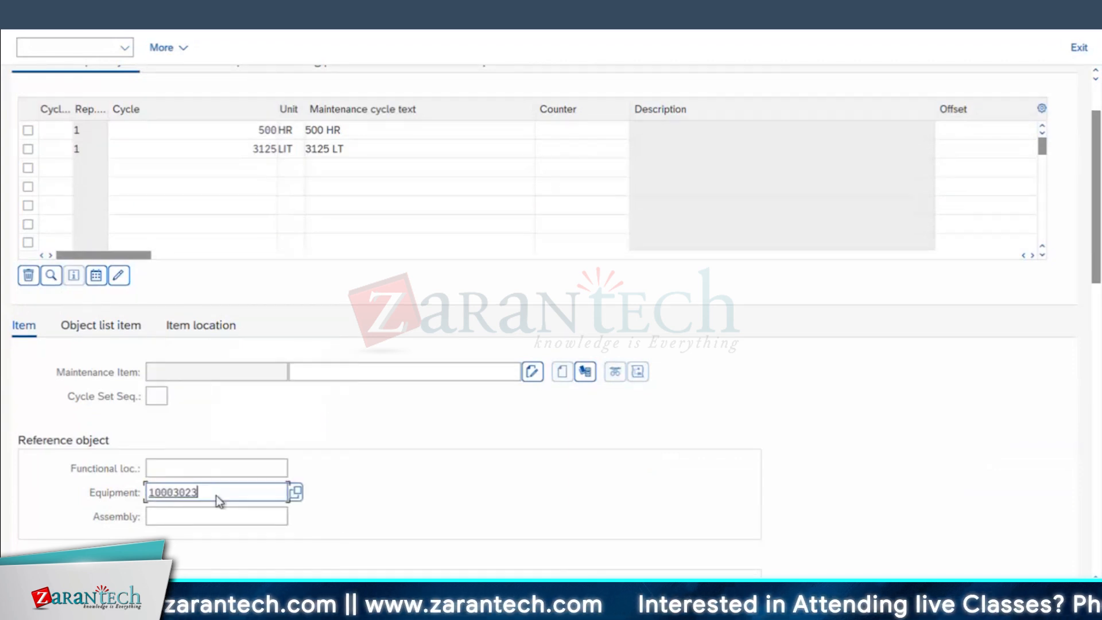
pyautogui.press('Return')
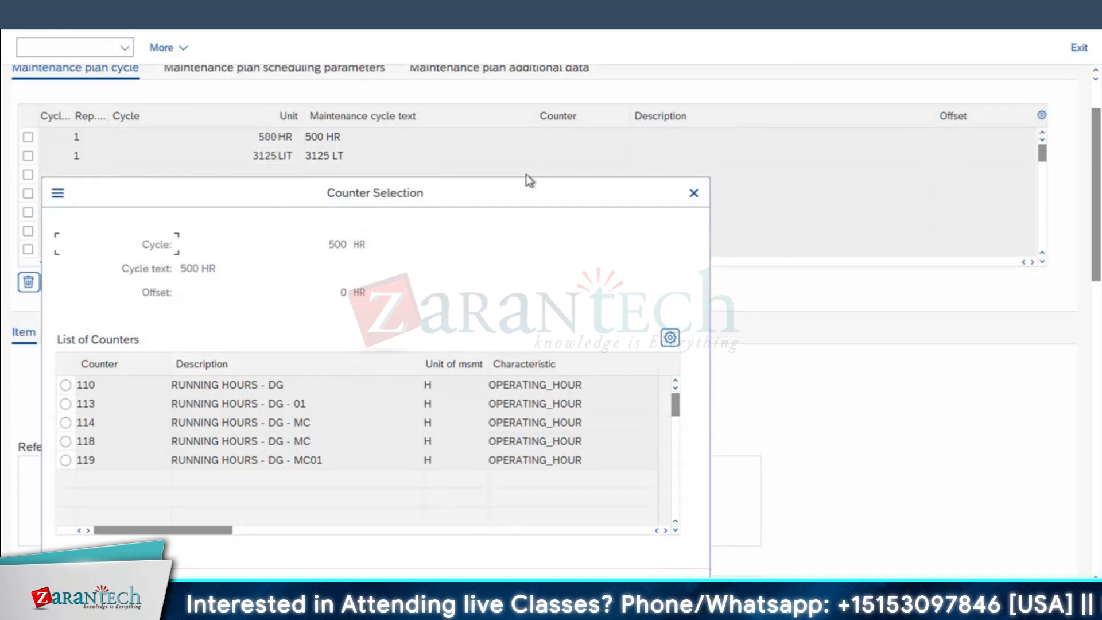
# Step: Assign counter 119 (RUNNING HOURS - DG - MC01) to the 500 HR cycle and counter 120 (FUEL CONSUMPTION-MC) to the 3125 LIT cycle
pyautogui.moveTo(573, 181); pyautogui.dragTo(576, 146)
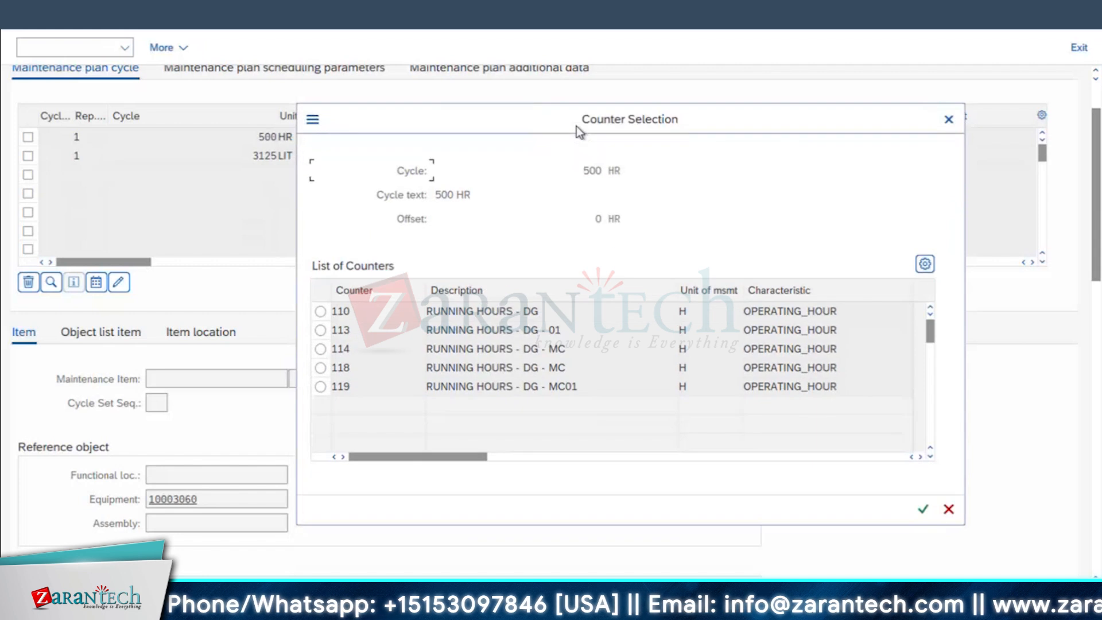
pyautogui.click(320, 389)
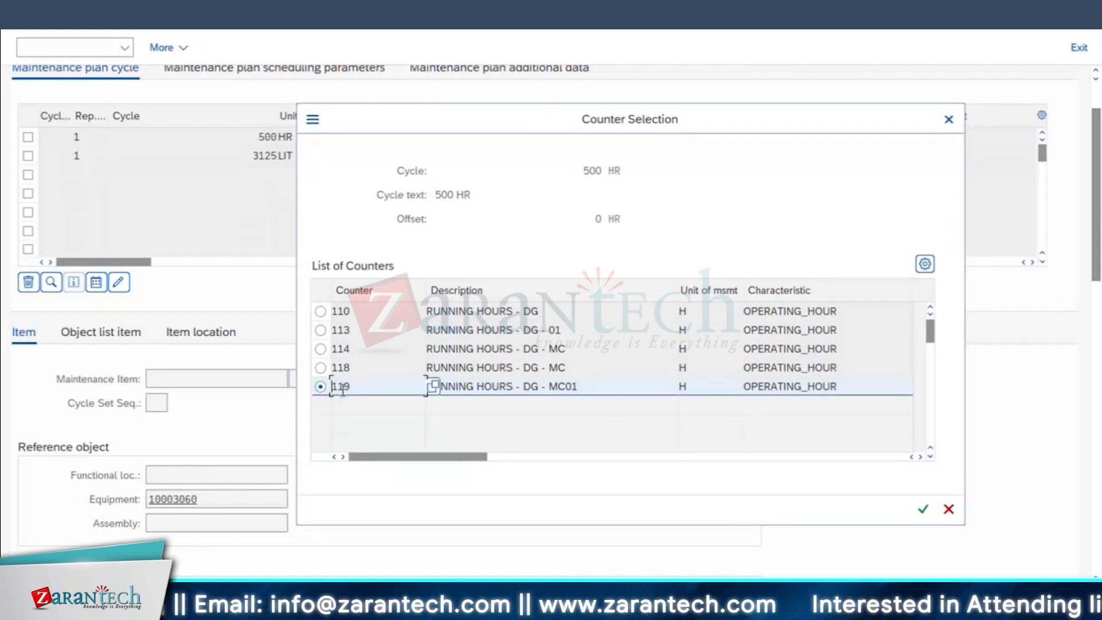
pyautogui.click(921, 510)
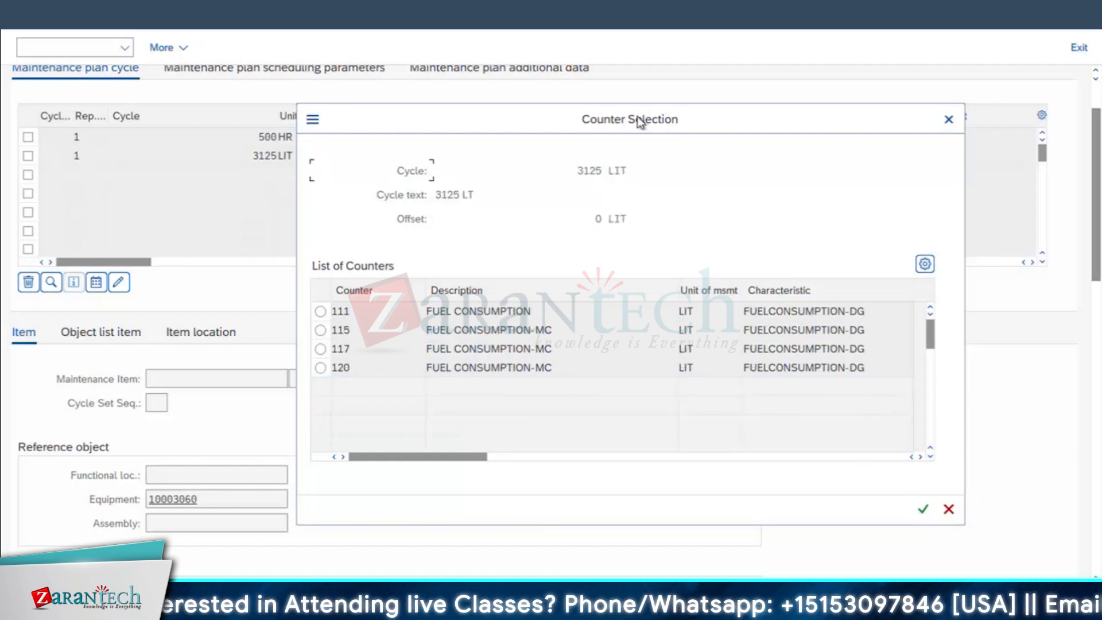
pyautogui.moveTo(637, 118); pyautogui.dragTo(817, 111)
pyautogui.moveTo(686, 113); pyautogui.dragTo(584, 91)
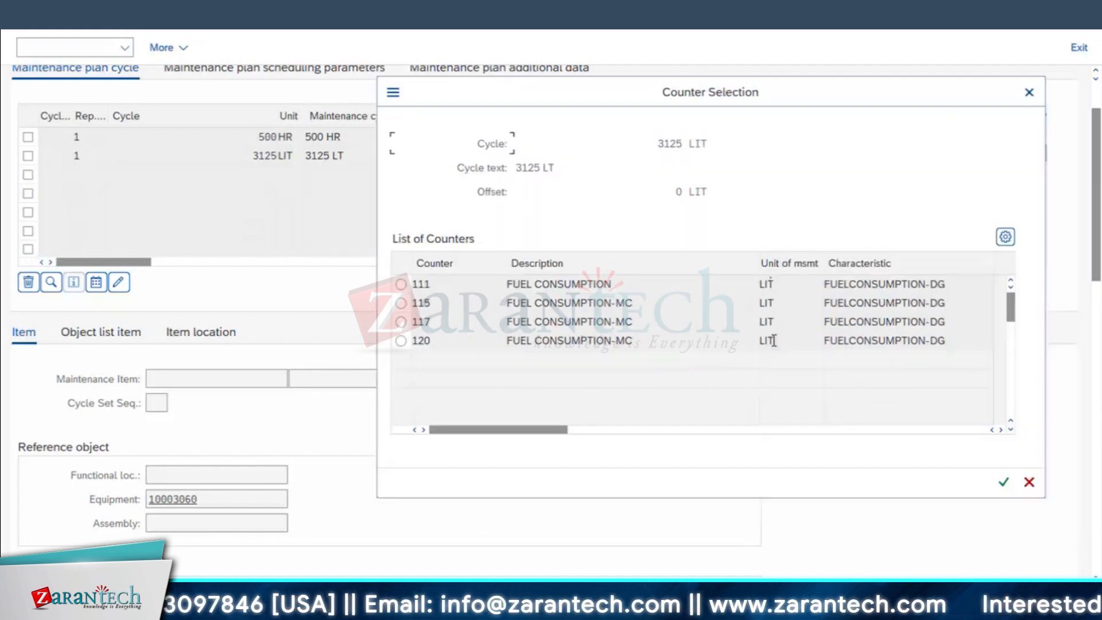
pyautogui.click(401, 341)
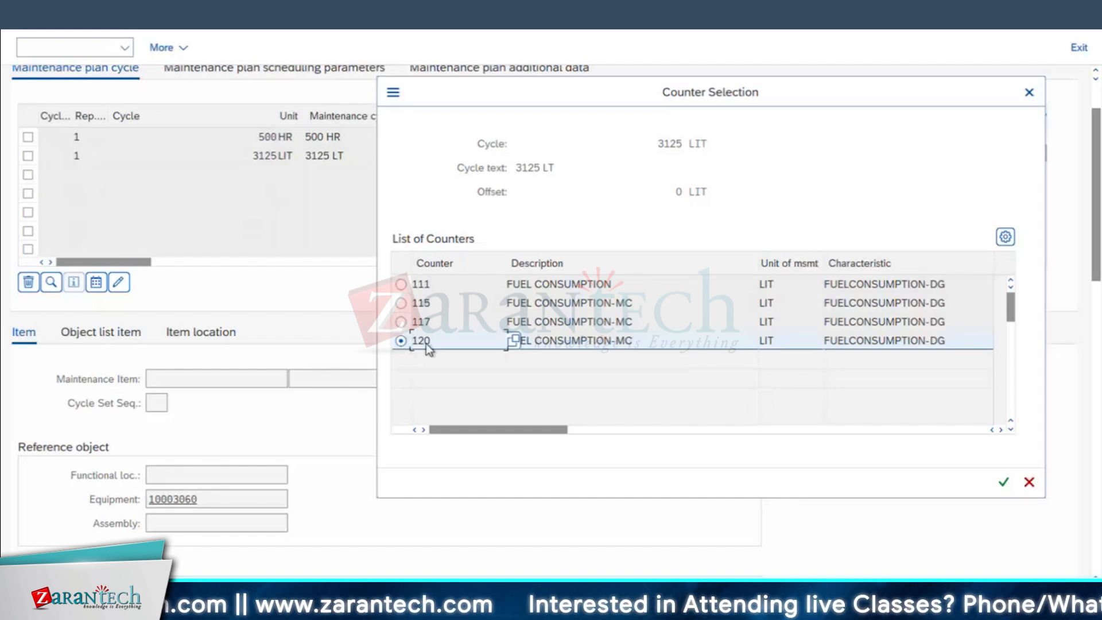
pyautogui.click(1003, 485)
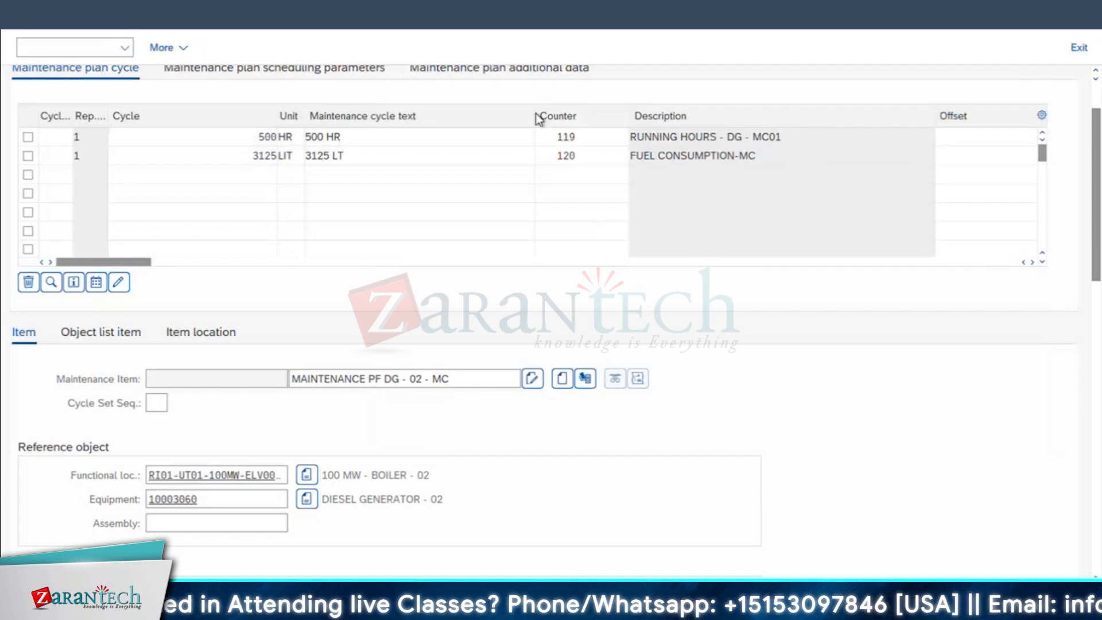
# Step: Narrow the Maintenance cycle text and Description columns of the plan's cycle table
pyautogui.moveTo(536, 117); pyautogui.dragTo(437, 117)
pyautogui.moveTo(840, 115); pyautogui.dragTo(694, 111)
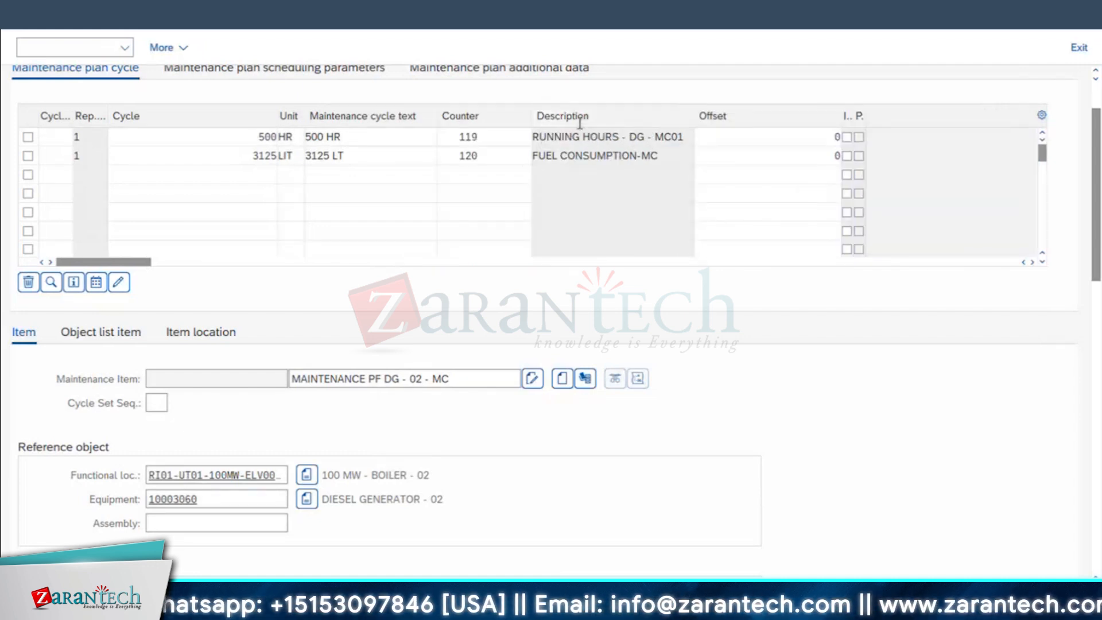
pyautogui.click(594, 160)
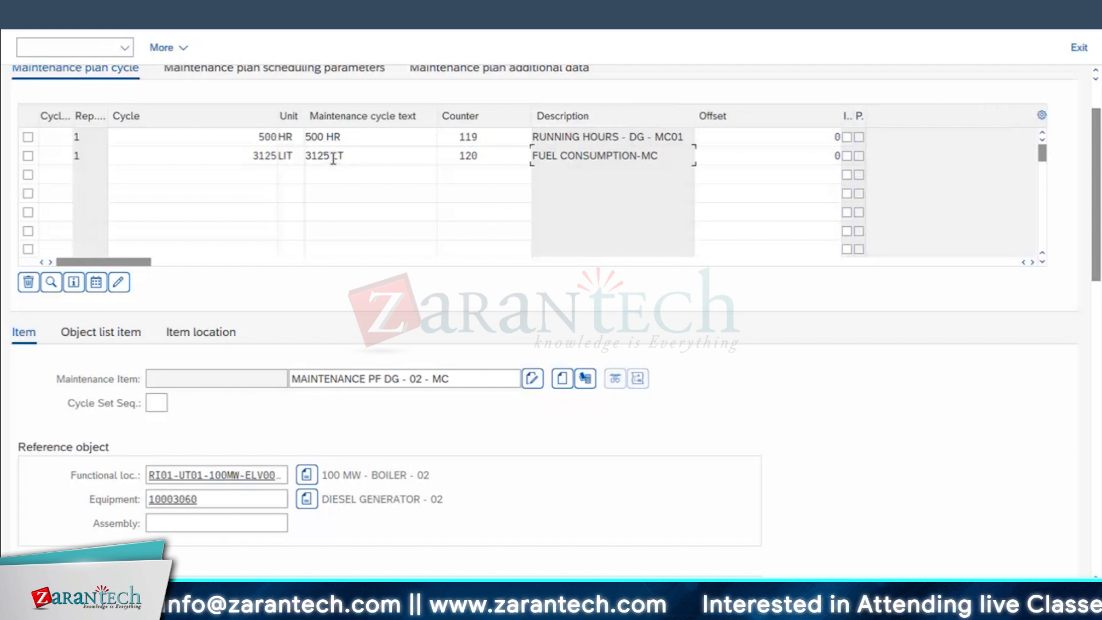
# Step: Open the scheduling parameters of maintenance plan MAINTENANCE PF DG - 02 - MC
pyautogui.scroll(3, 1094, 107)
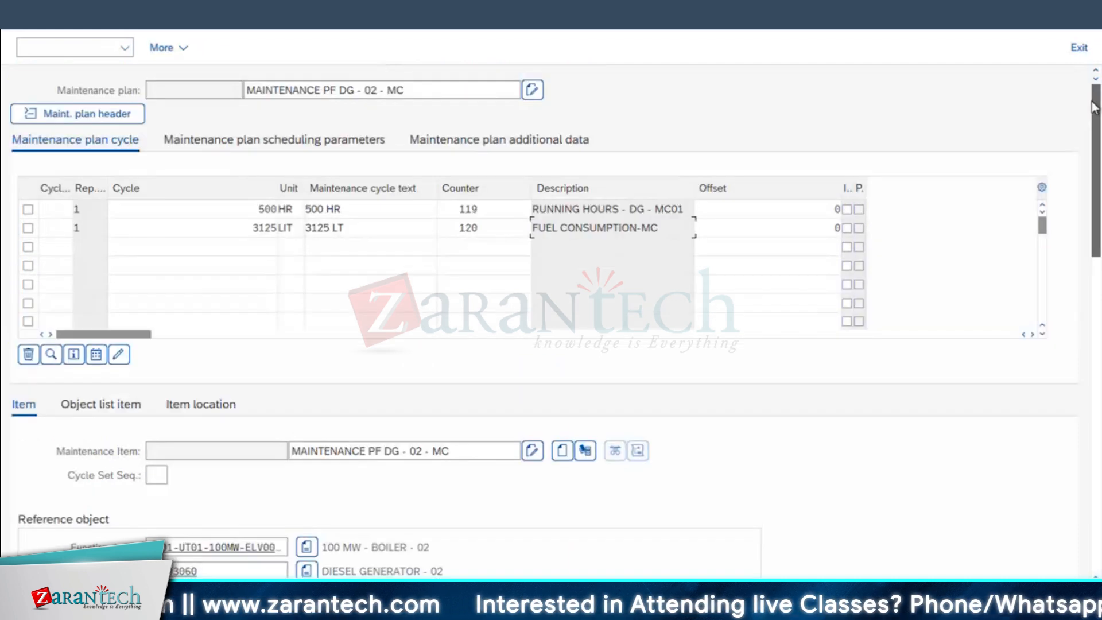
pyautogui.click(241, 144)
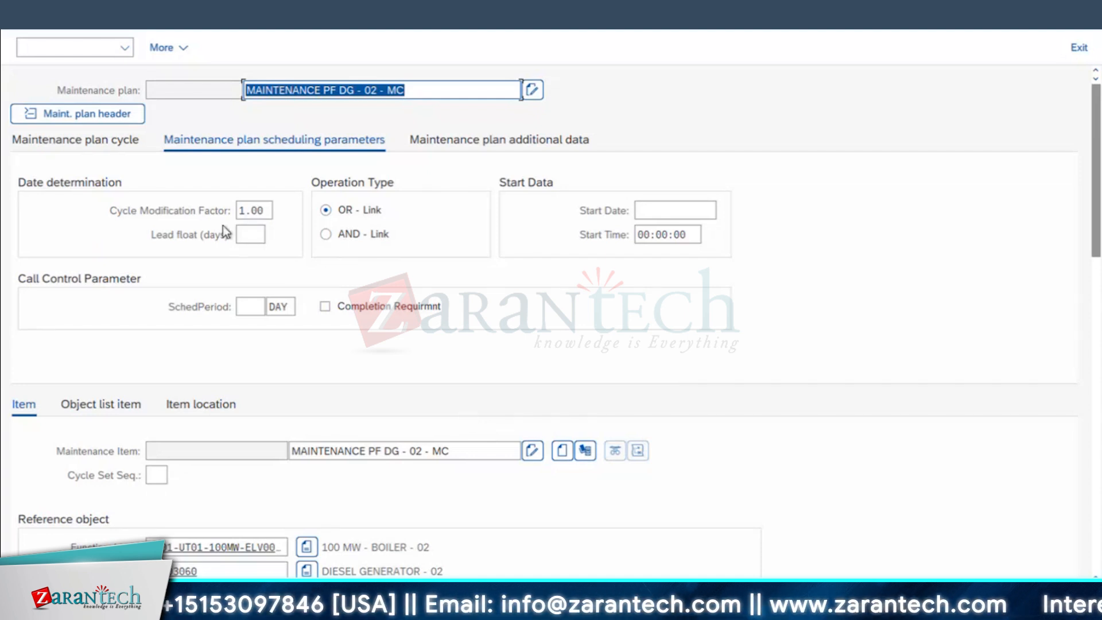
pyautogui.click(244, 210)
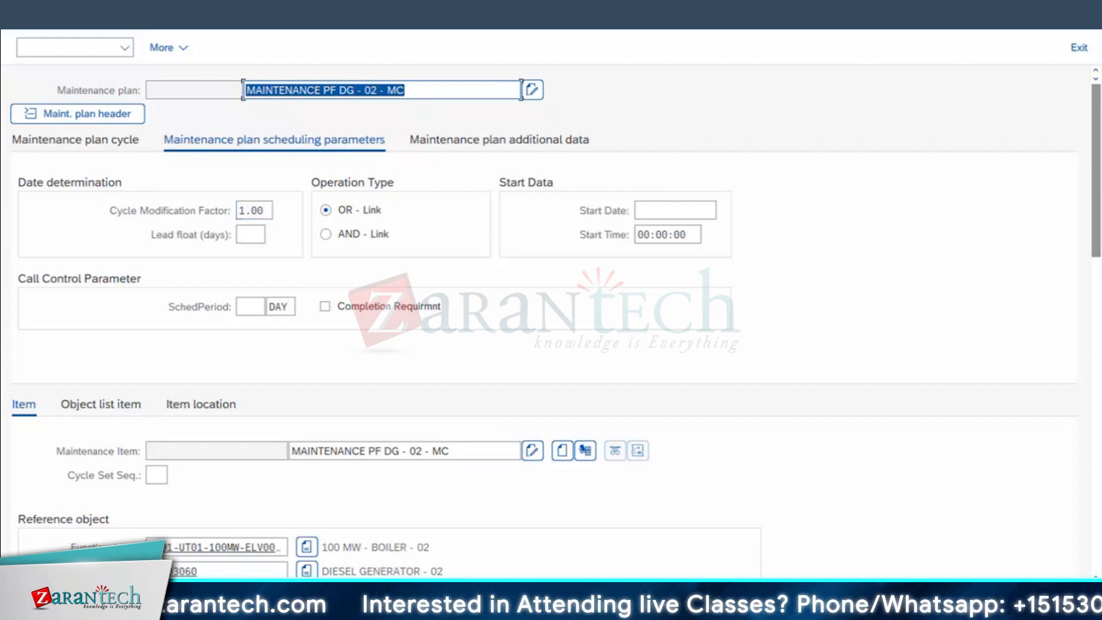
# Step: Open a new session, start IP03 and display the scheduling parameters of maintenance plan 186
pyautogui.click(332, 6)
pyautogui.click(367, 7)
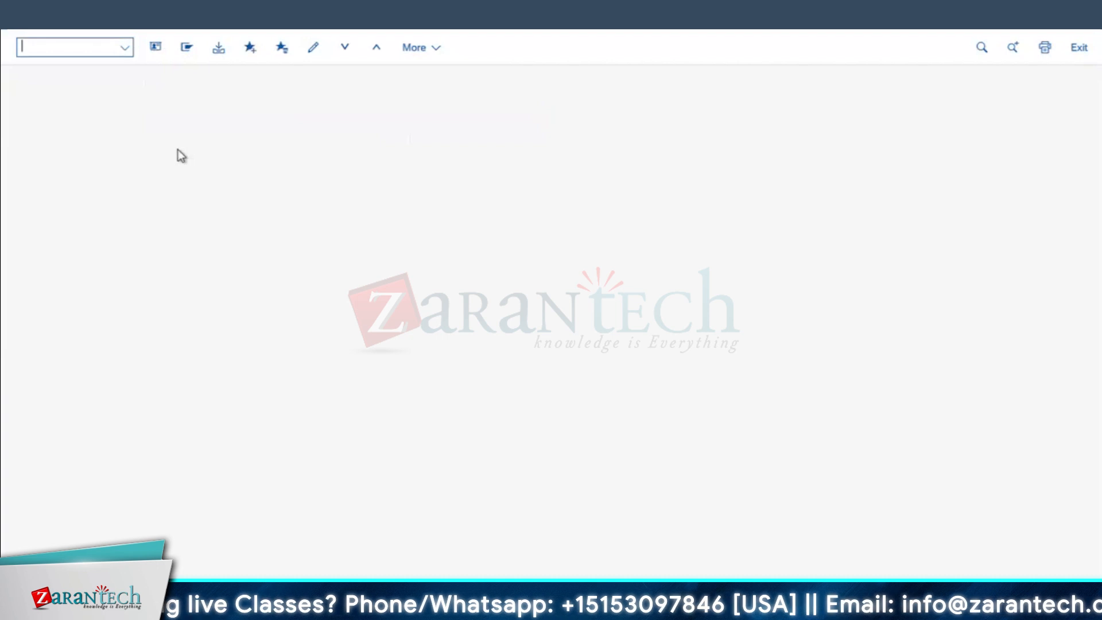
pyautogui.write('IP03')
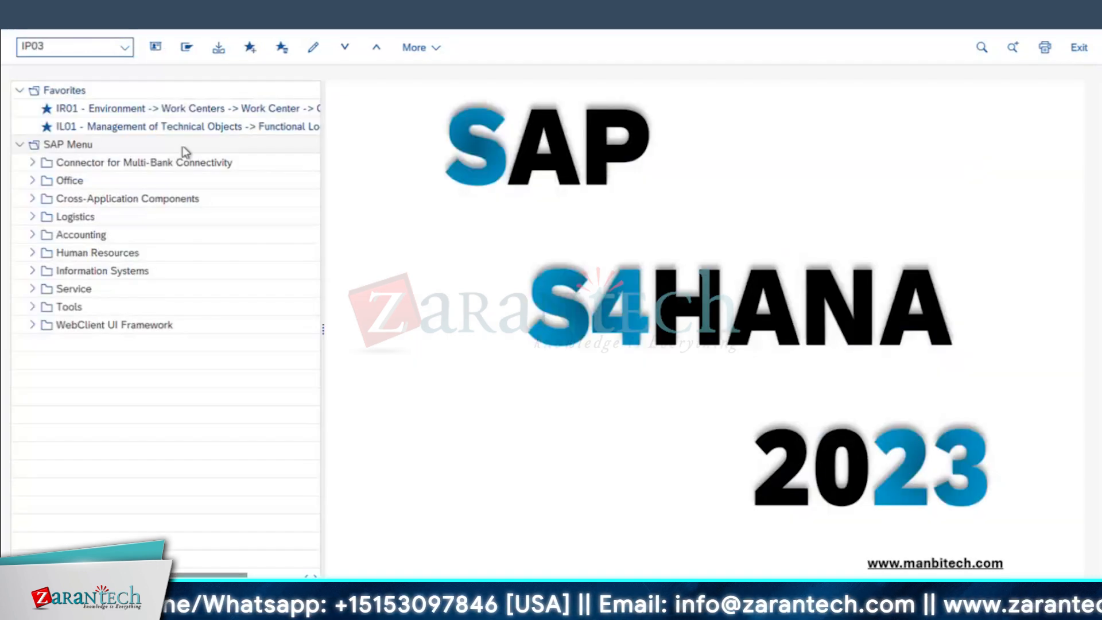
pyautogui.press('Return')
pyautogui.write('186')
pyautogui.press('Return')
pyautogui.click(347, 141)
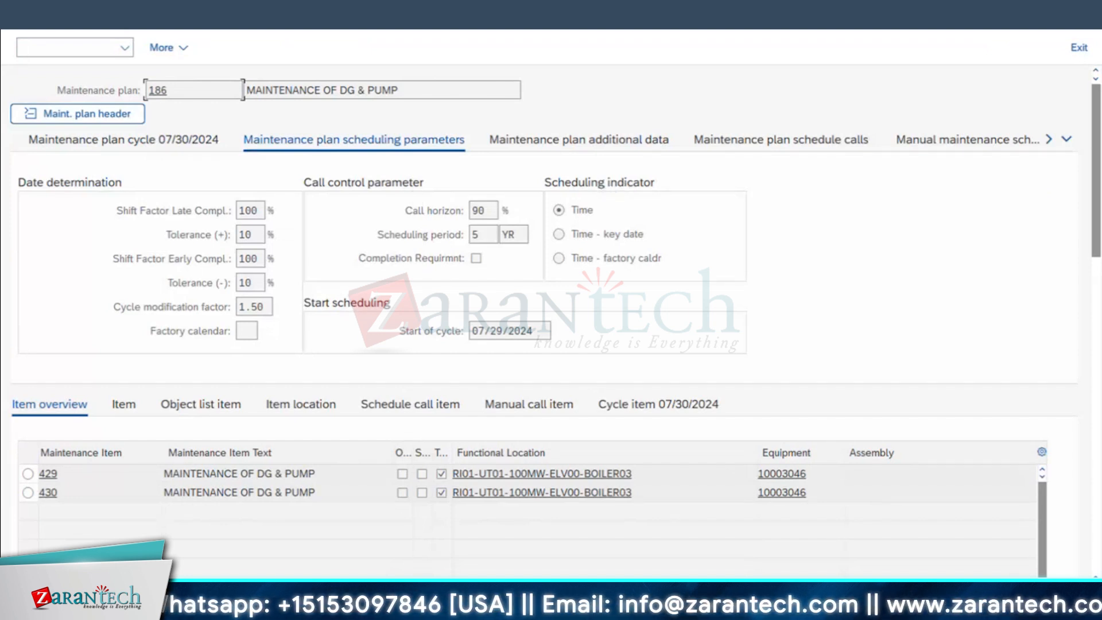
# Step: Compare the scheduling parameters of the new multiple counter plan with those of plan 186, ending on the new plan
pyautogui.click(425, 606)
pyautogui.click(674, 545)
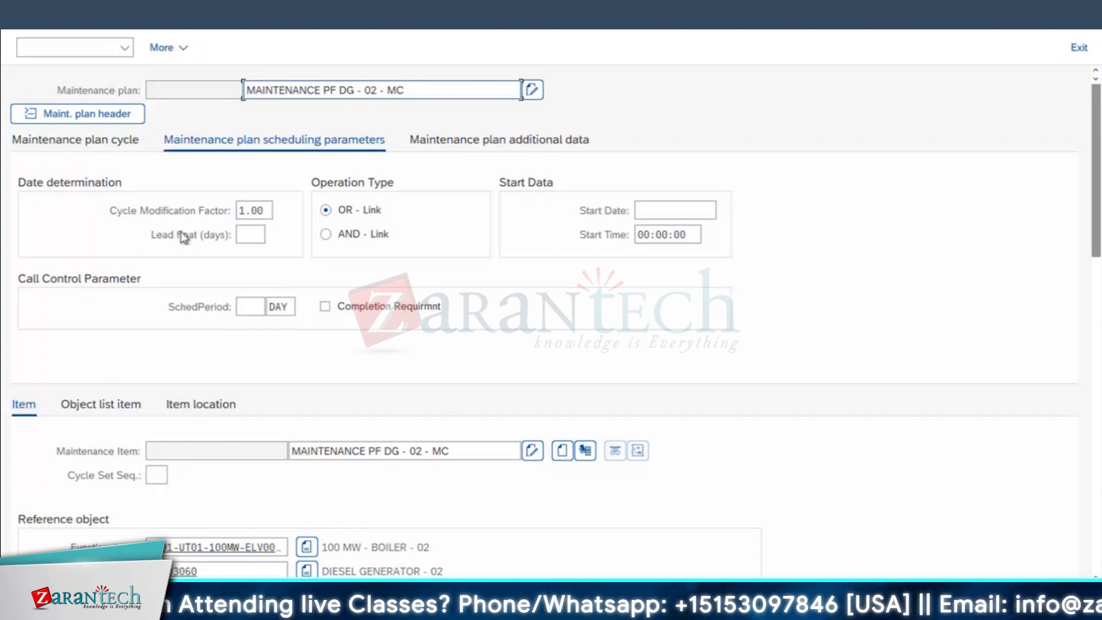
pyautogui.click(462, 609)
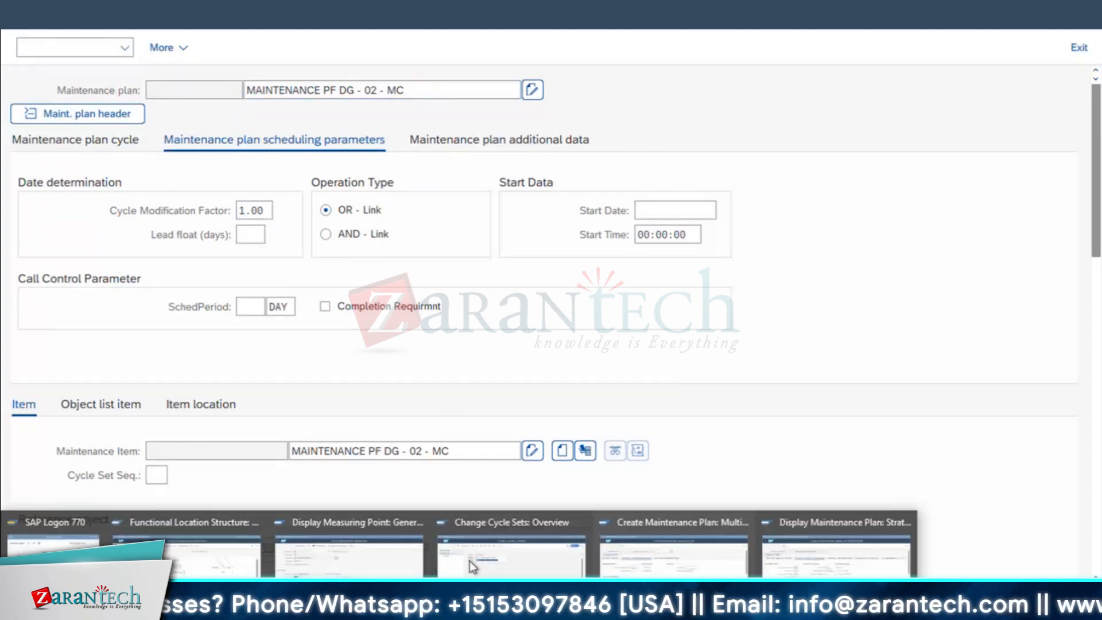
pyautogui.click(832, 569)
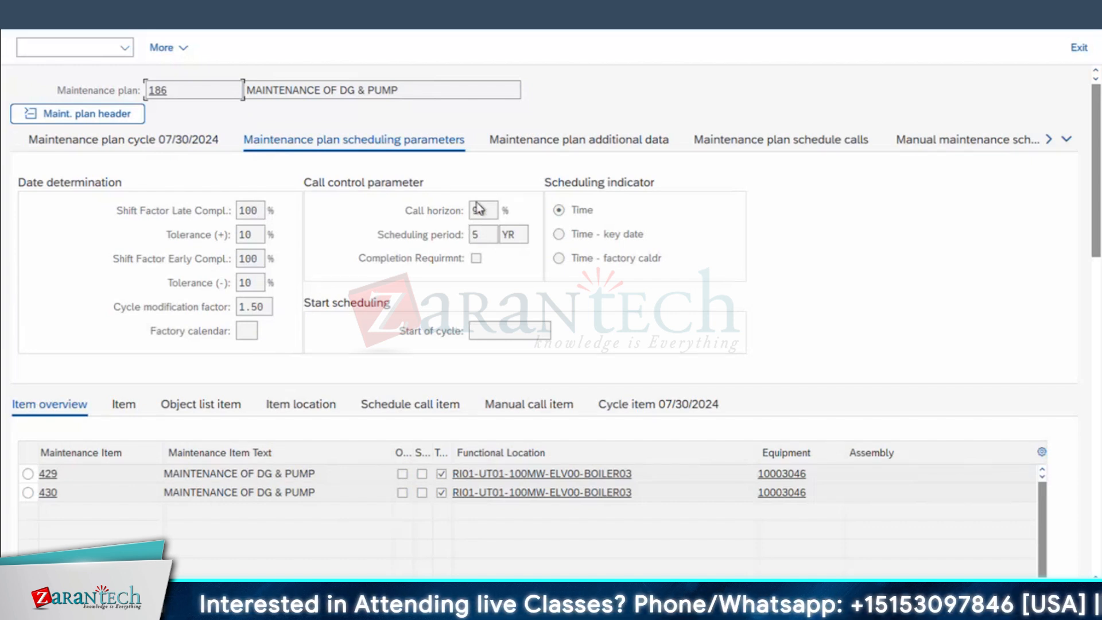
pyautogui.click(451, 606)
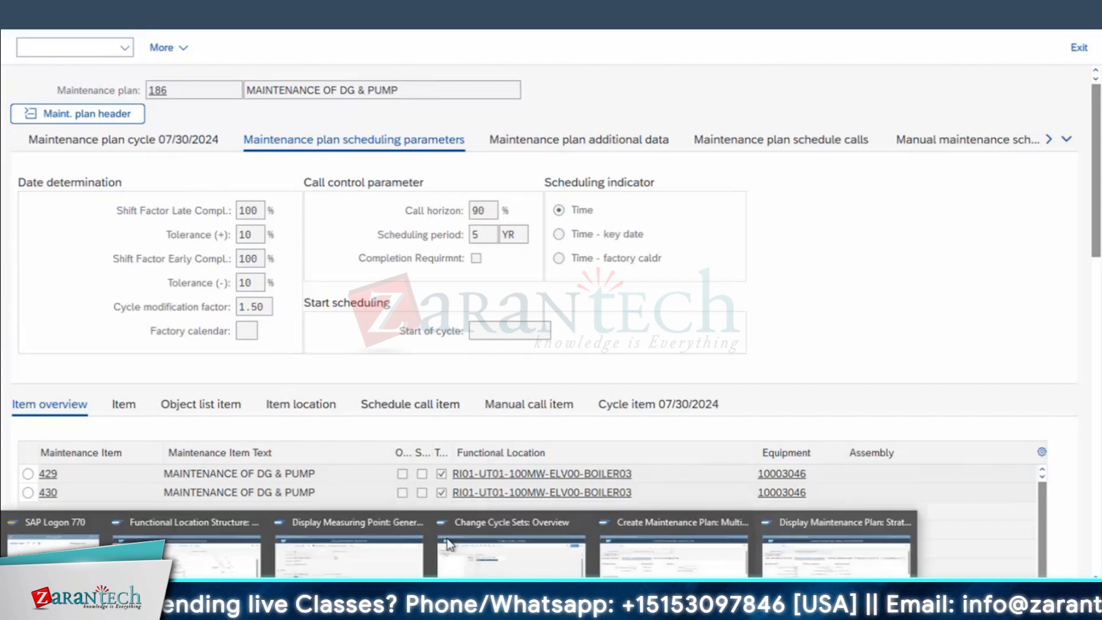
pyautogui.click(654, 551)
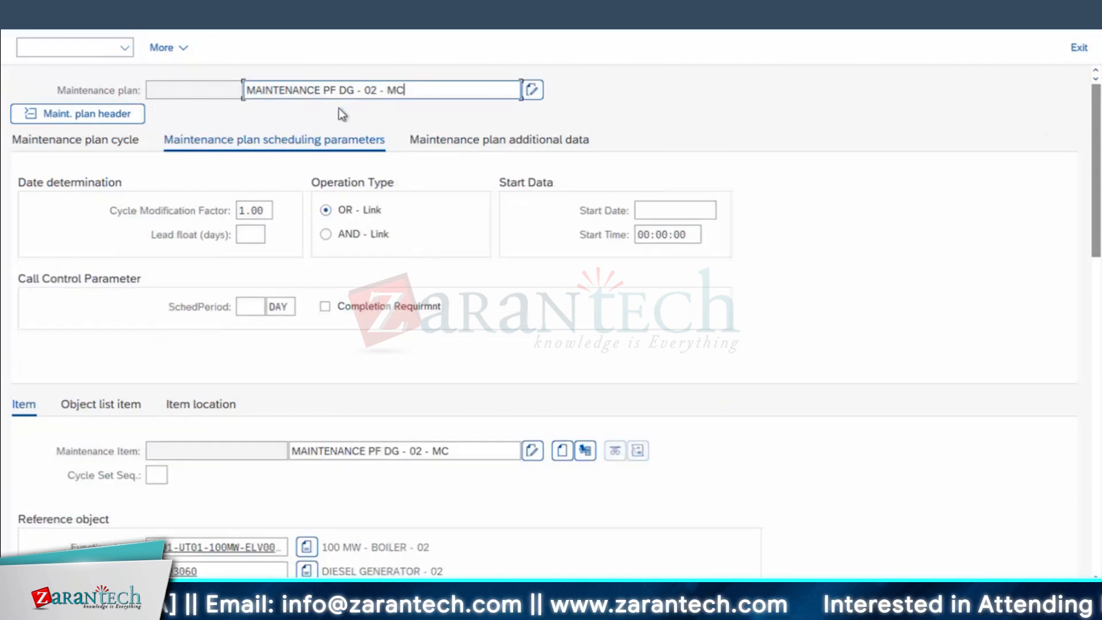
# Step: Set the new maintenance plan's lead float to 5 days
pyautogui.click(253, 236)
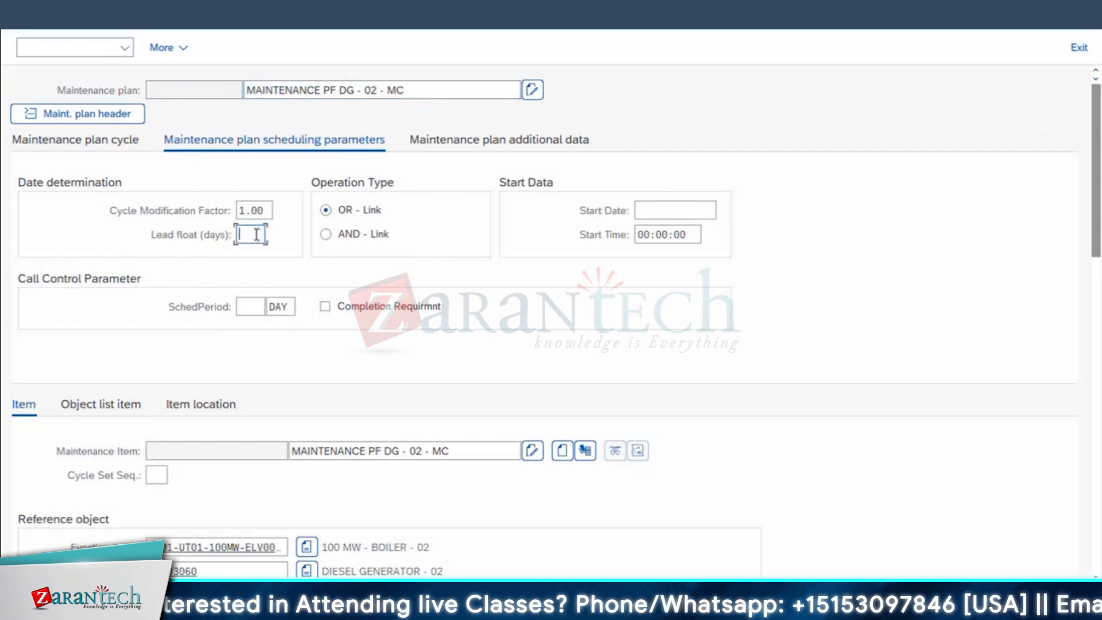
pyautogui.write('5')
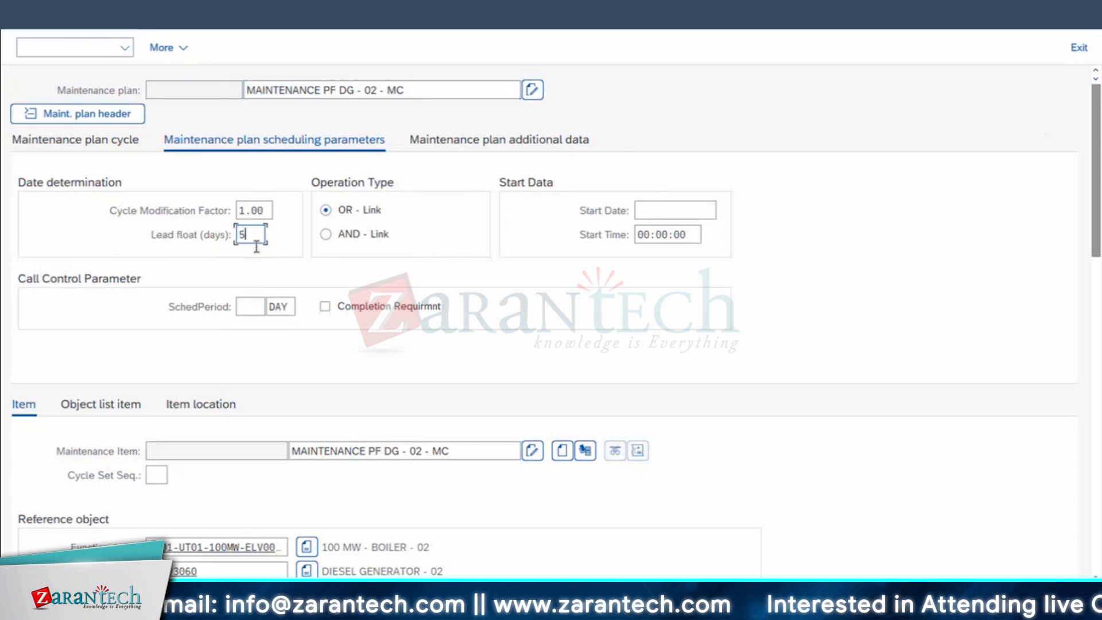
pyautogui.moveTo(249, 233); pyautogui.dragTo(131, 299)
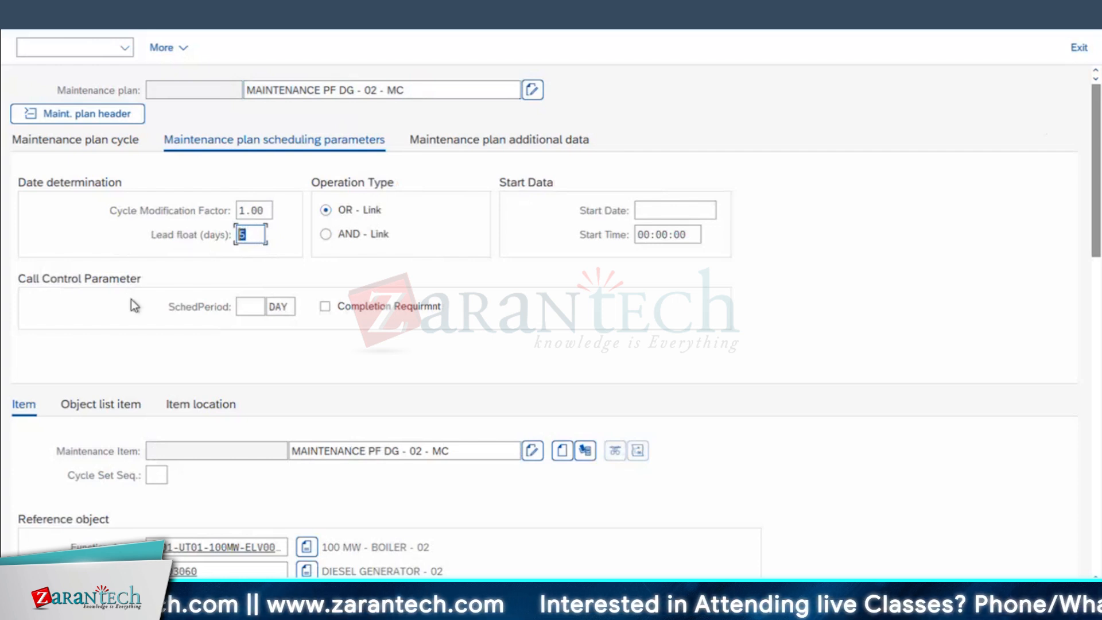
pyautogui.click(252, 232)
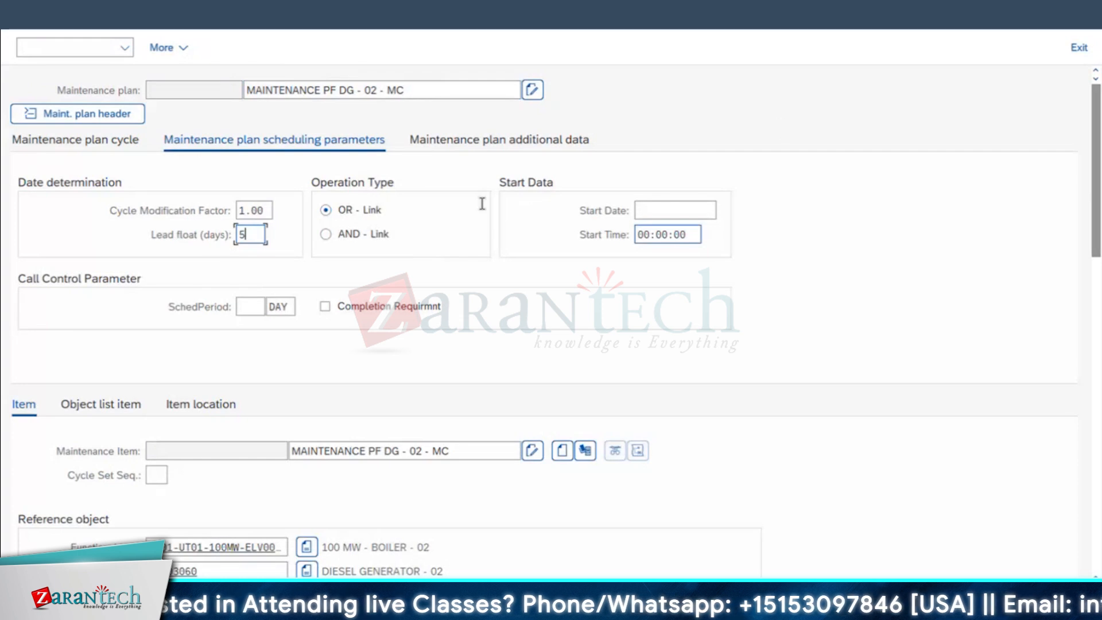
# Step: Choose the plan's start date from the calendar and set the start time to 16:20:54
pyautogui.click(709, 207)
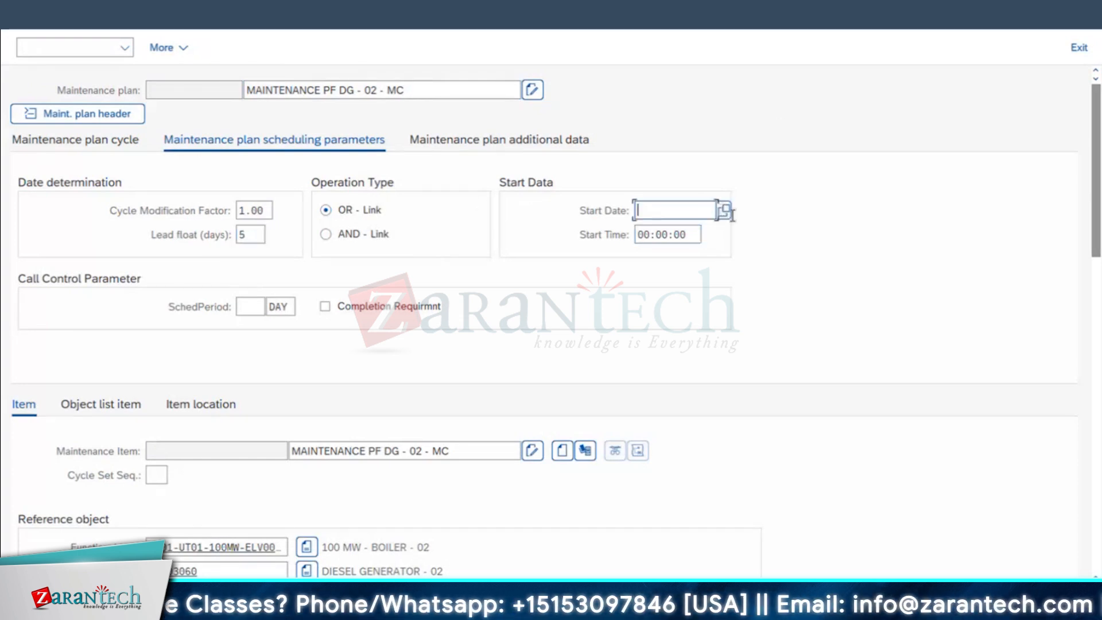
pyautogui.click(726, 212)
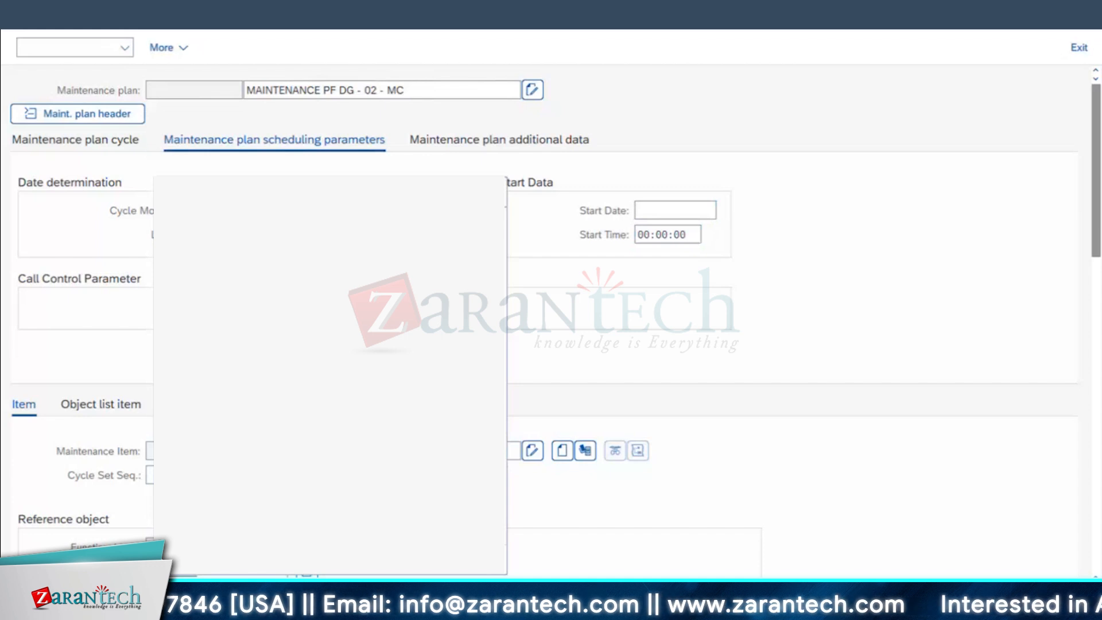
pyautogui.click(697, 234)
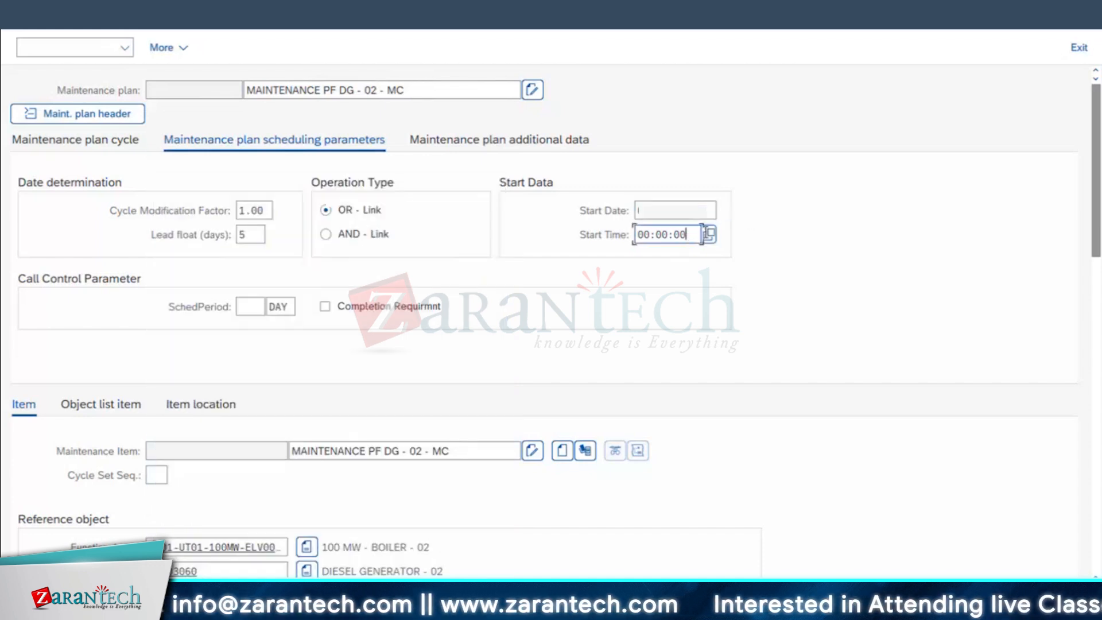
pyautogui.click(711, 235)
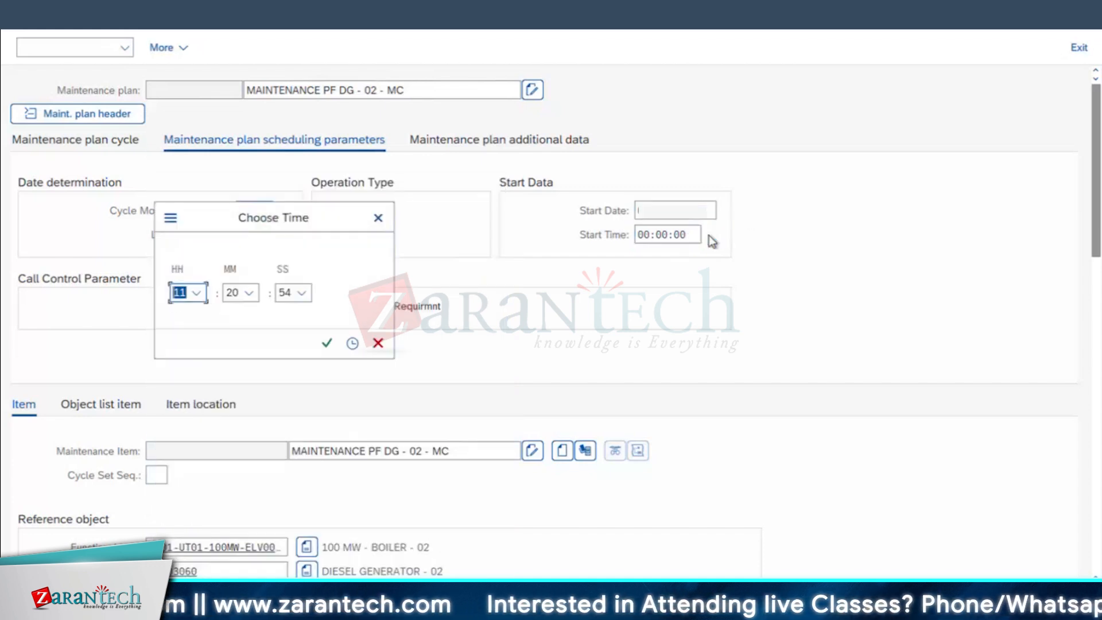
pyautogui.click(327, 343)
pyautogui.click(649, 234)
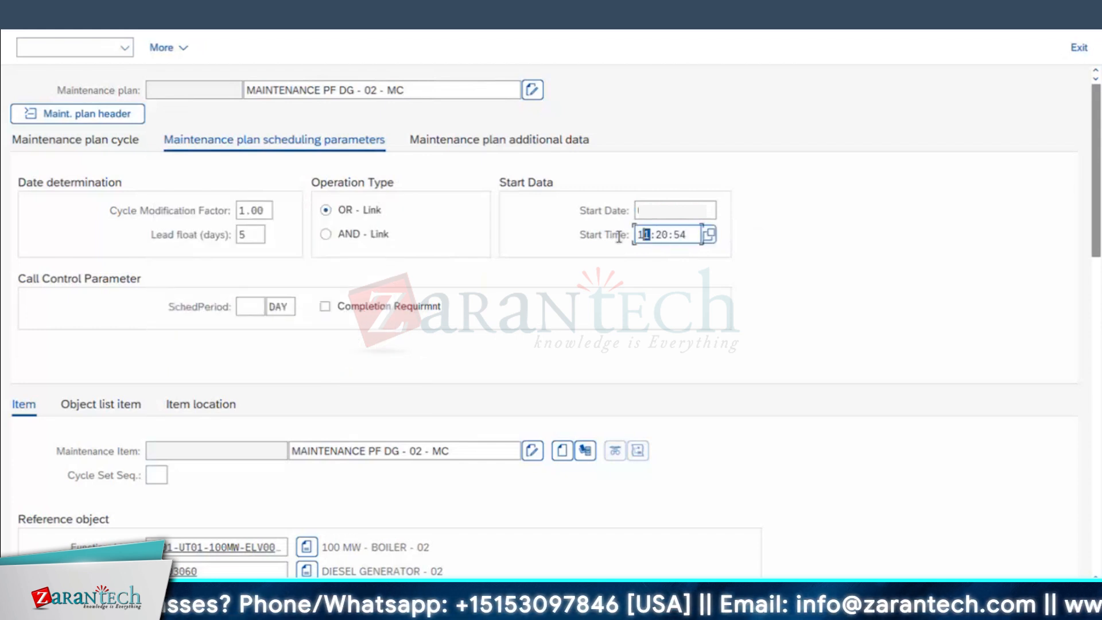
pyautogui.write('6')
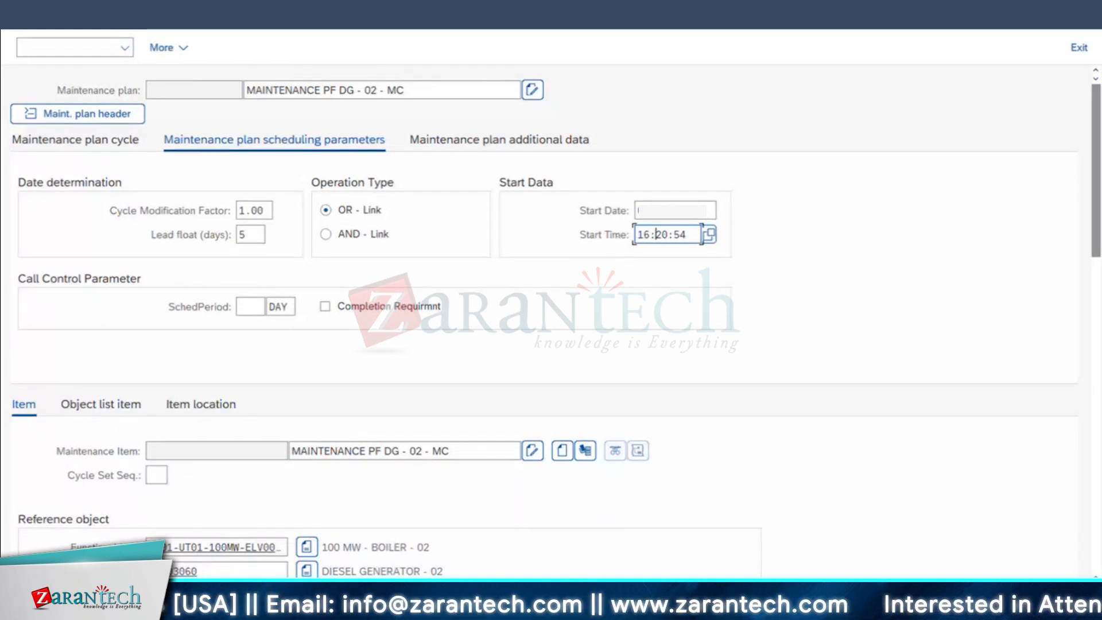
pyautogui.click(368, 609)
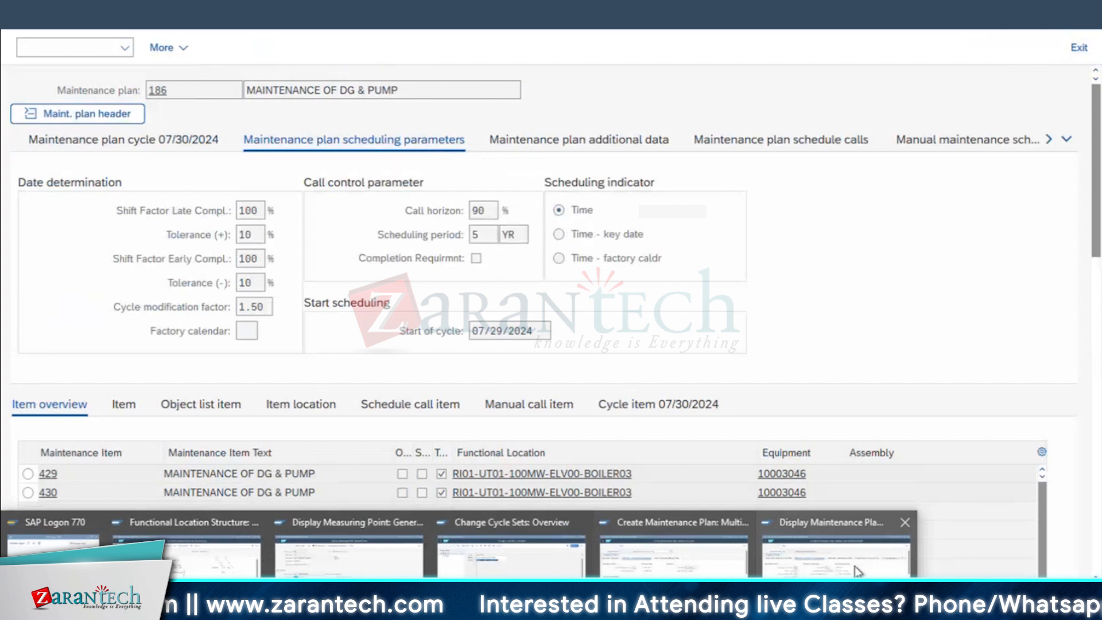
pyautogui.click(856, 569)
pyautogui.click(103, 45)
pyautogui.write('/OIK01')
pyautogui.press('Return')
pyautogui.click(221, 186)
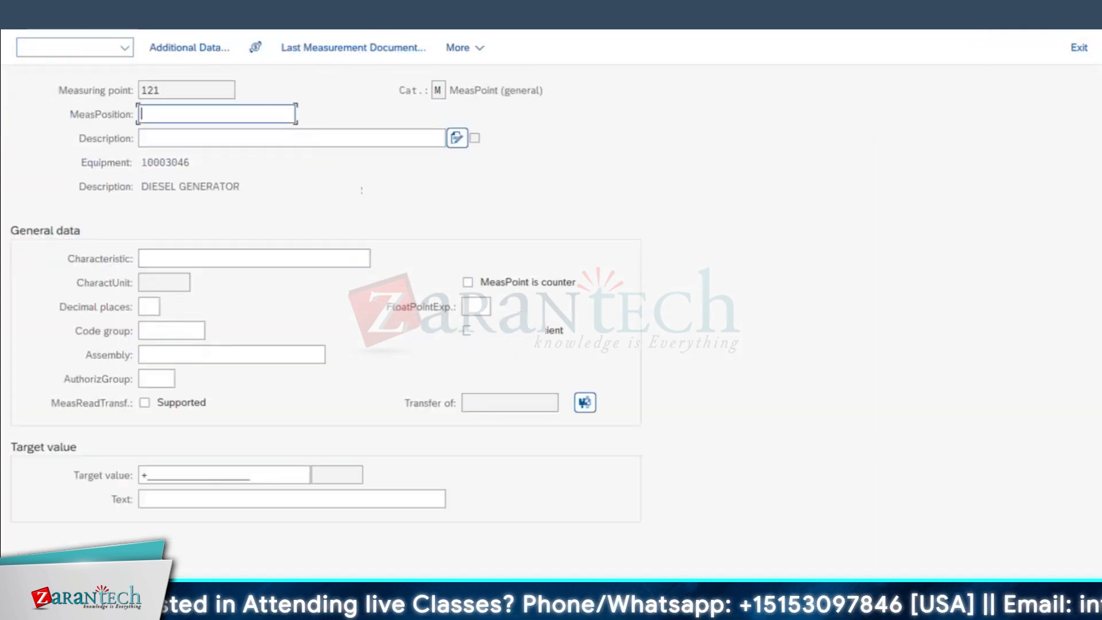
pyautogui.press('F3')
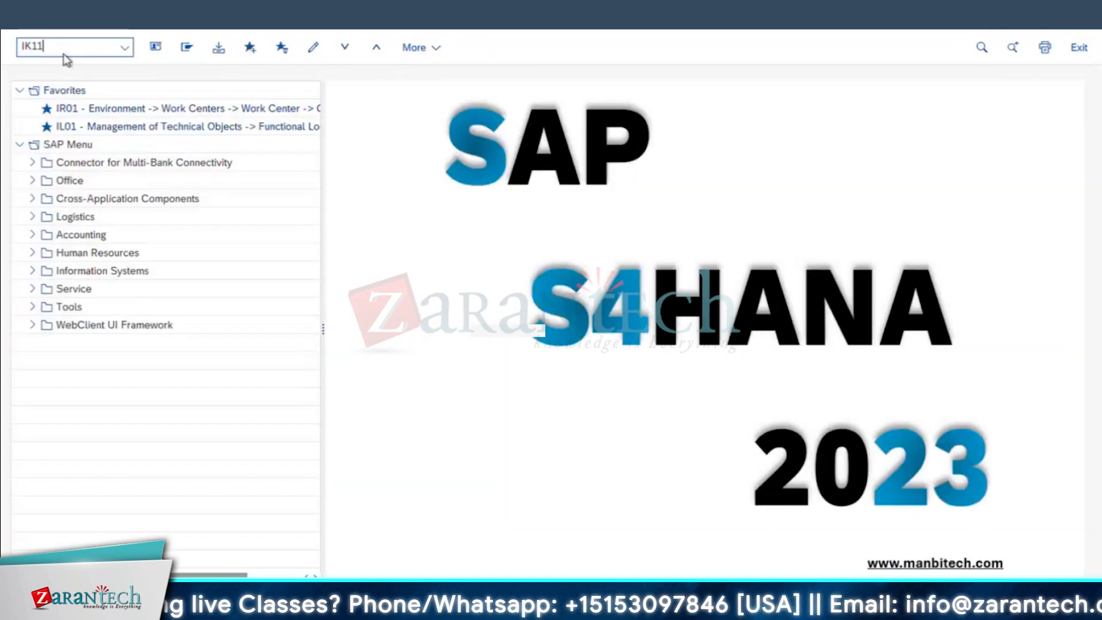
# Step: Start transaction IK11 in the other session, return to the new maintenance plan and set its start time to 16:51:54
pyautogui.press('Return')
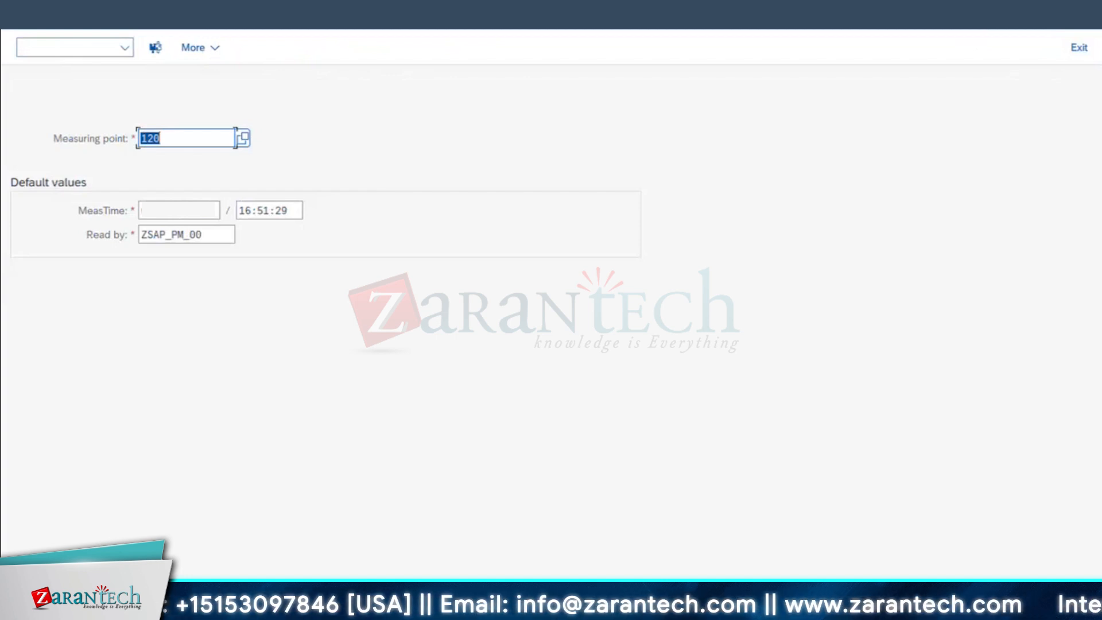
pyautogui.click(368, 605)
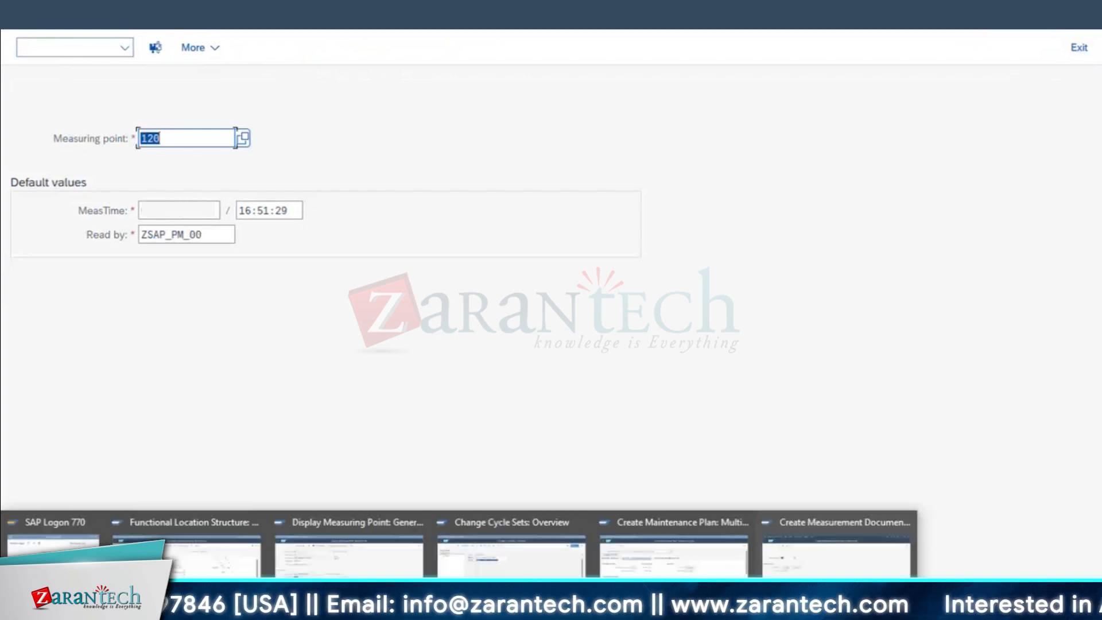
pyautogui.click(633, 544)
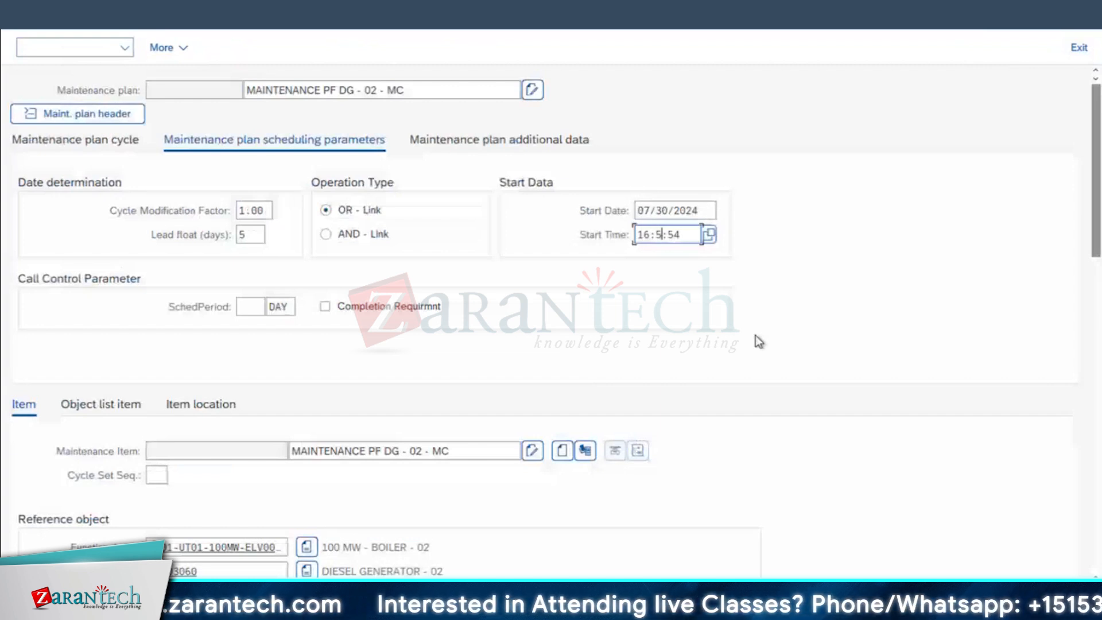
pyautogui.write('1')
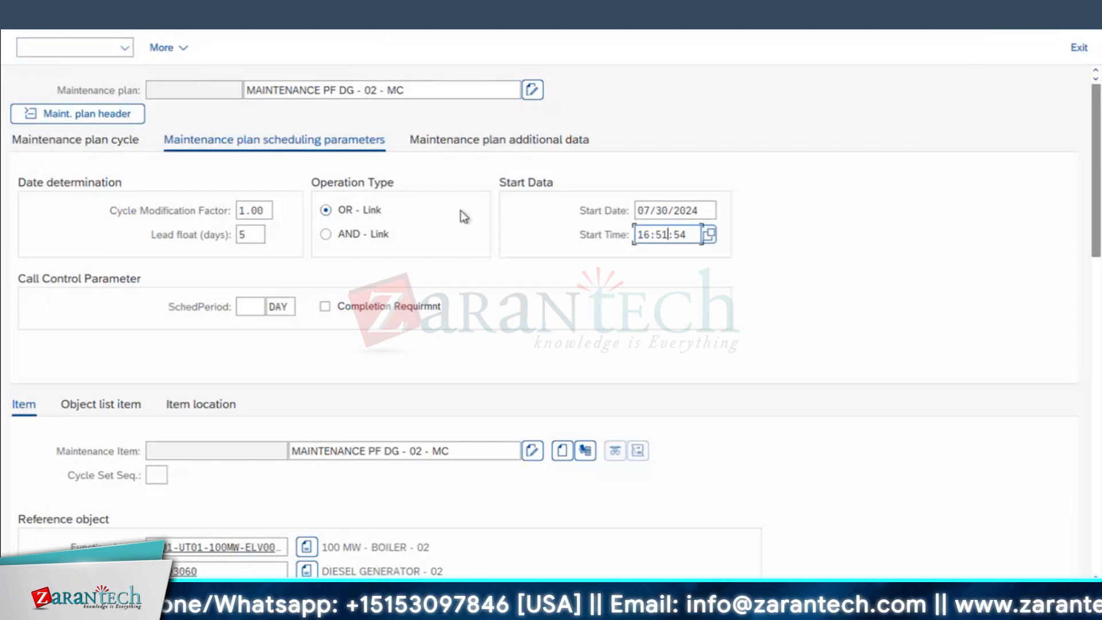
# Step: Set the new maintenance plan's scheduling period to 3 YR
pyautogui.click(261, 306)
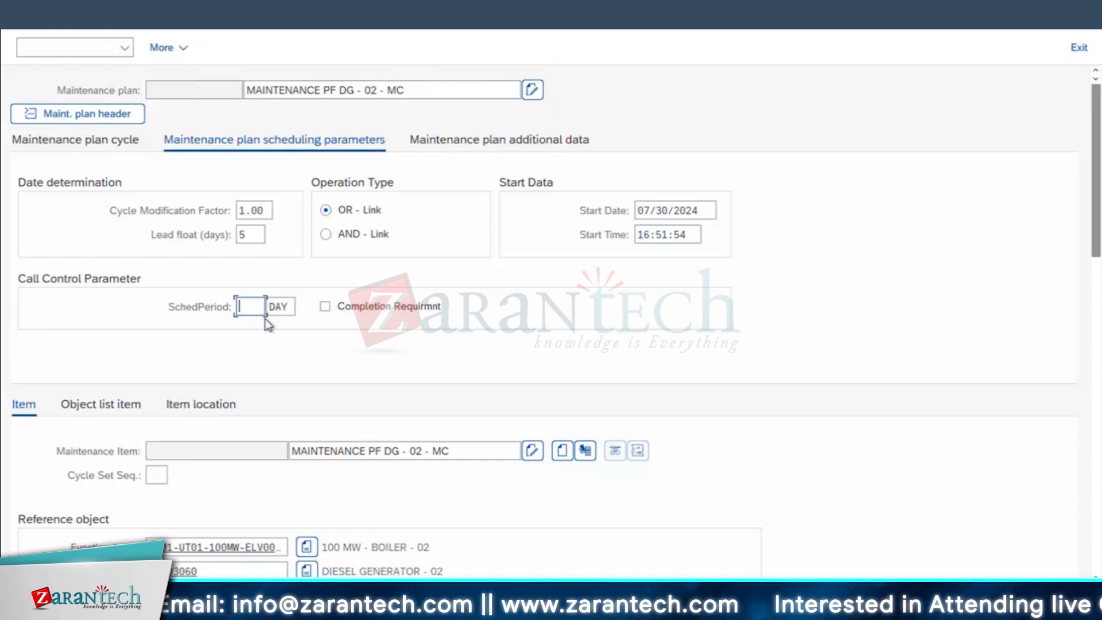
pyautogui.write('3')
pyautogui.press('Tab')
pyautogui.press('Tab')
pyautogui.write('YR')
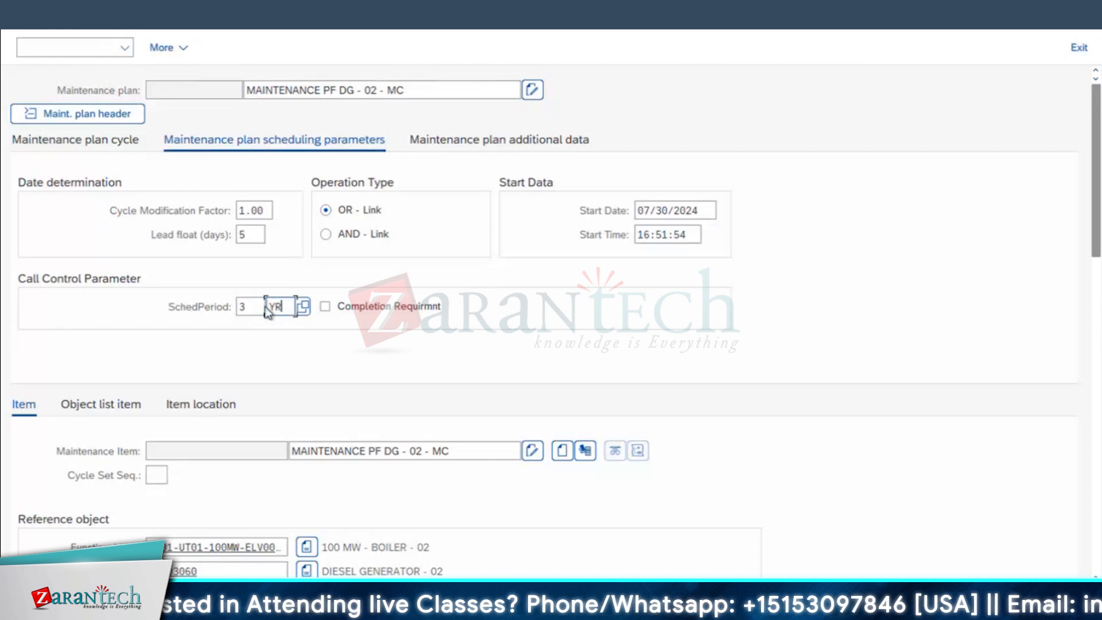
# Step: In the plan's additional data, set the sort field to Boiler Mechanical Team and the authorization group to 3000
pyautogui.click(464, 144)
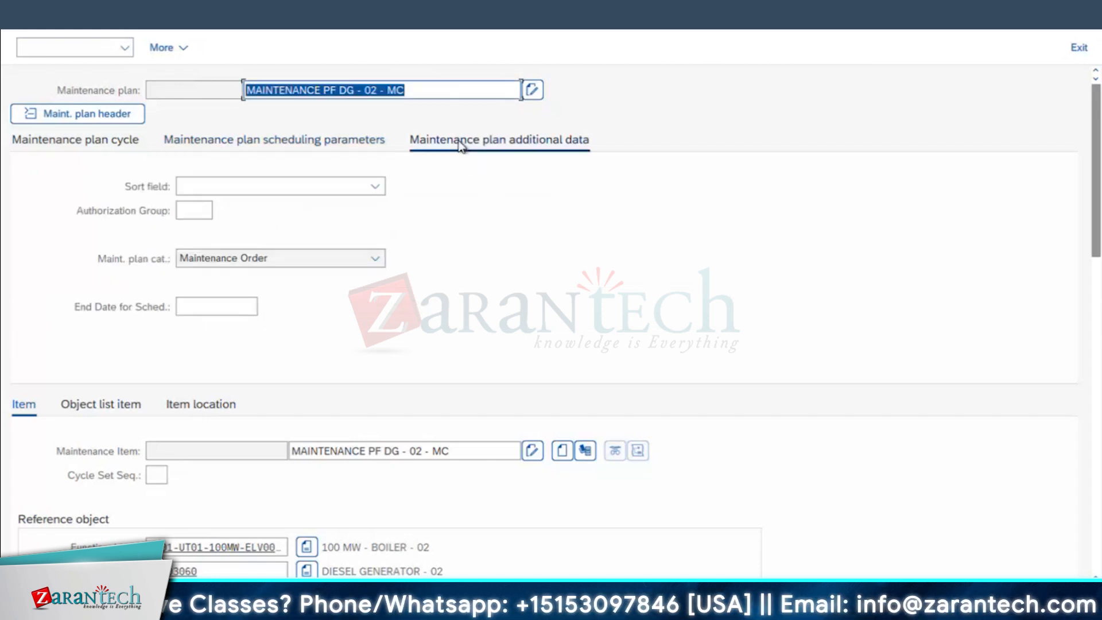
pyautogui.click(290, 184)
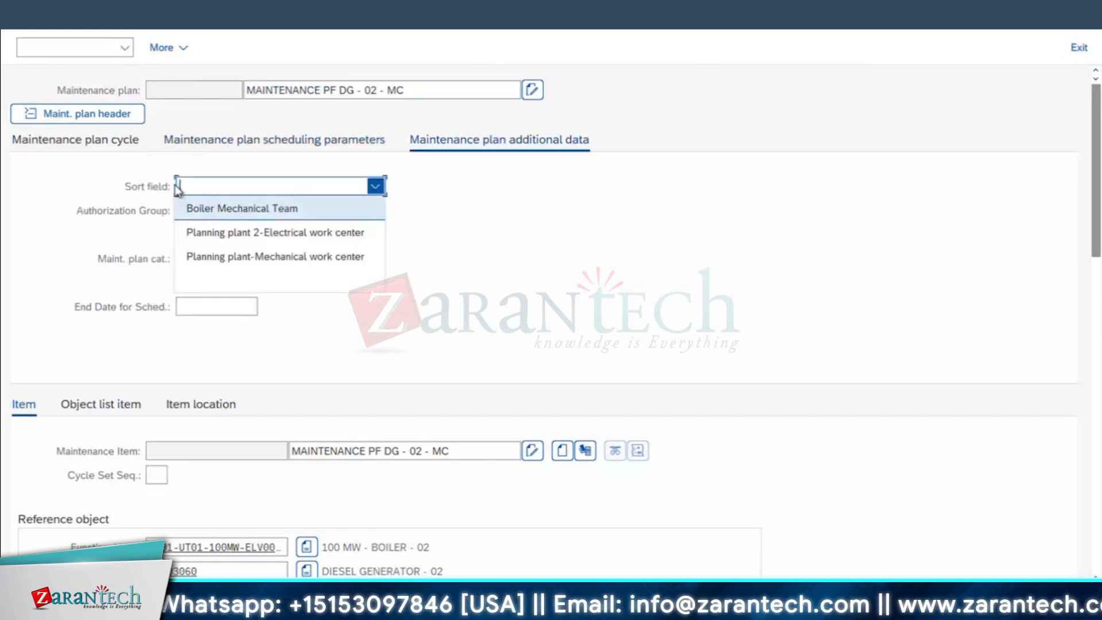
pyautogui.click(206, 212)
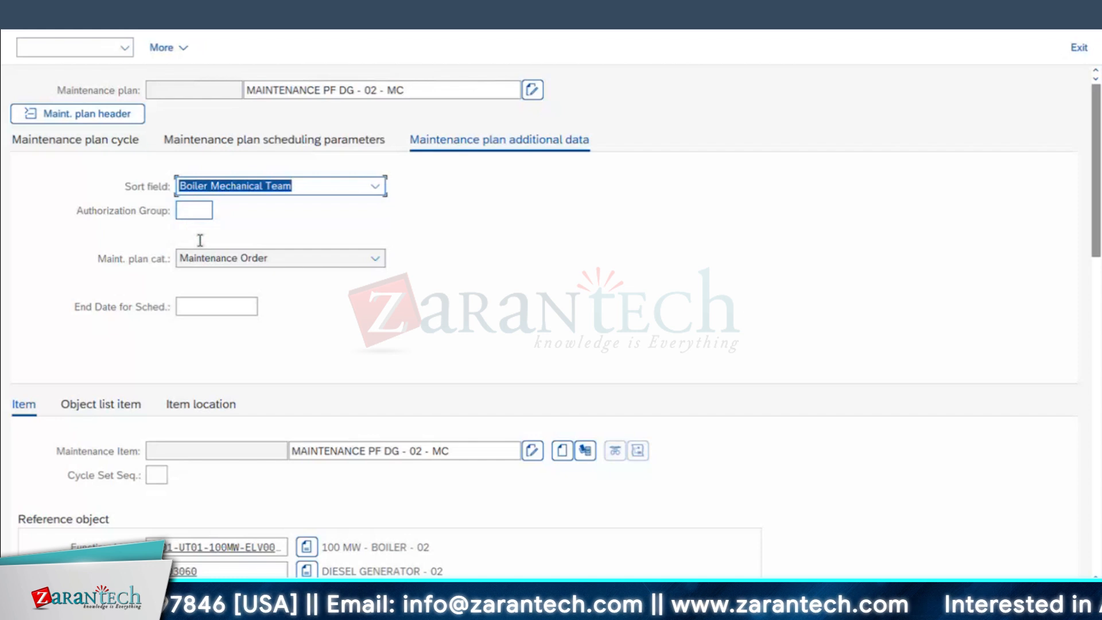
pyautogui.click(201, 213)
pyautogui.click(225, 187)
pyautogui.click(210, 207)
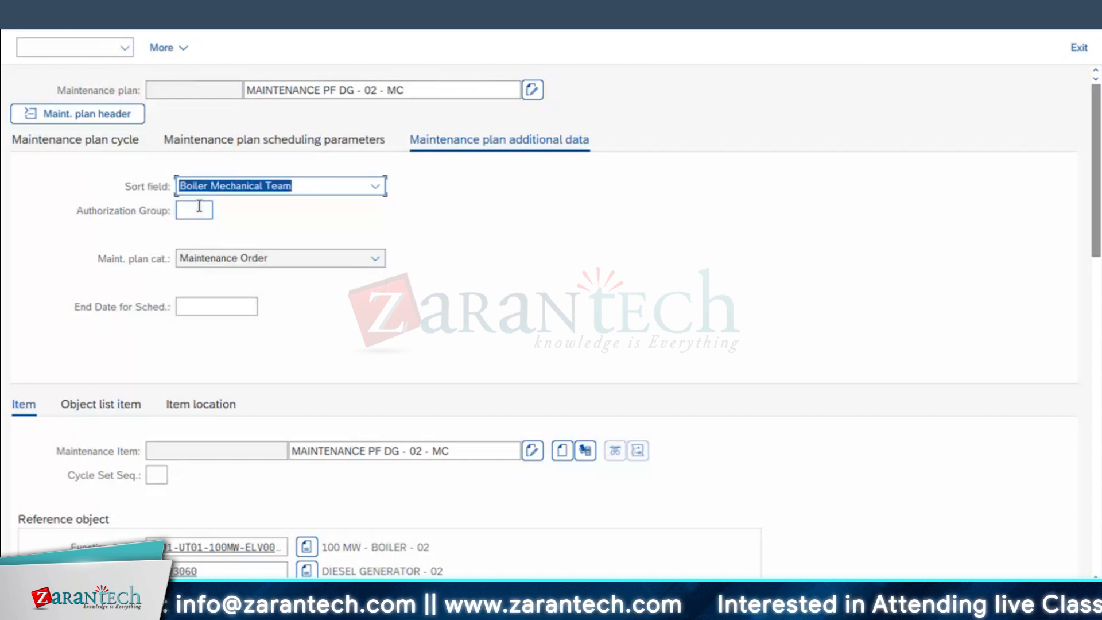
pyautogui.click(199, 208)
pyautogui.write('3000')
# Step: Search the task lists for the plan's reference object and assign equipment task list group 16, counter 1, for DIESEL GENERATOR - 02
pyautogui.click(243, 141)
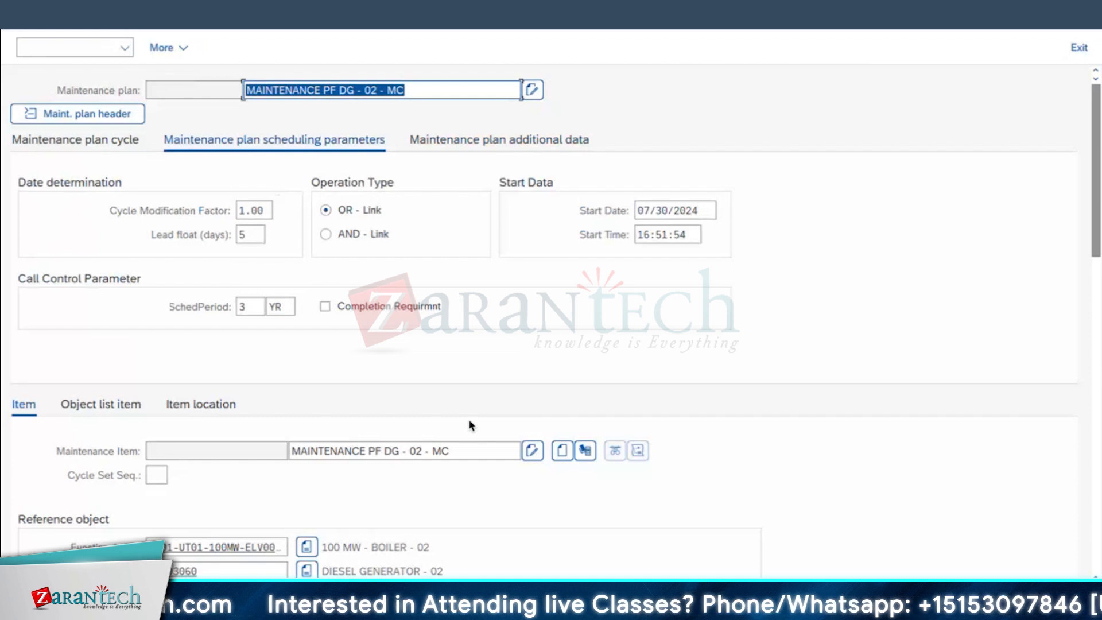
pyautogui.scroll(-5, 476, 425)
pyautogui.scroll(-3, 712, 384)
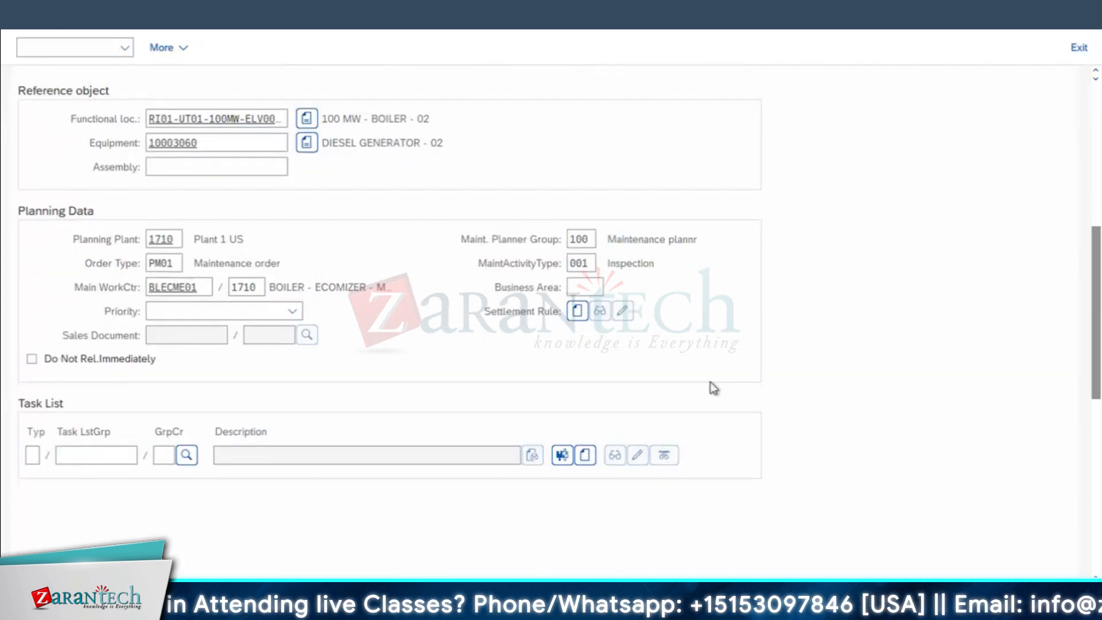
pyautogui.click(186, 399)
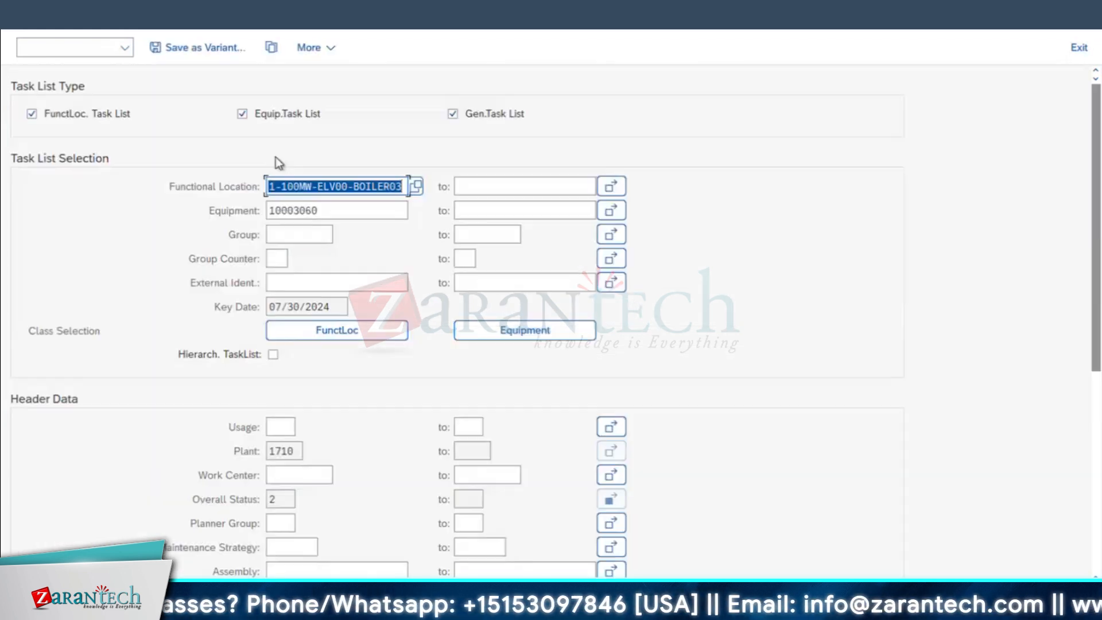
pyautogui.press('F8')
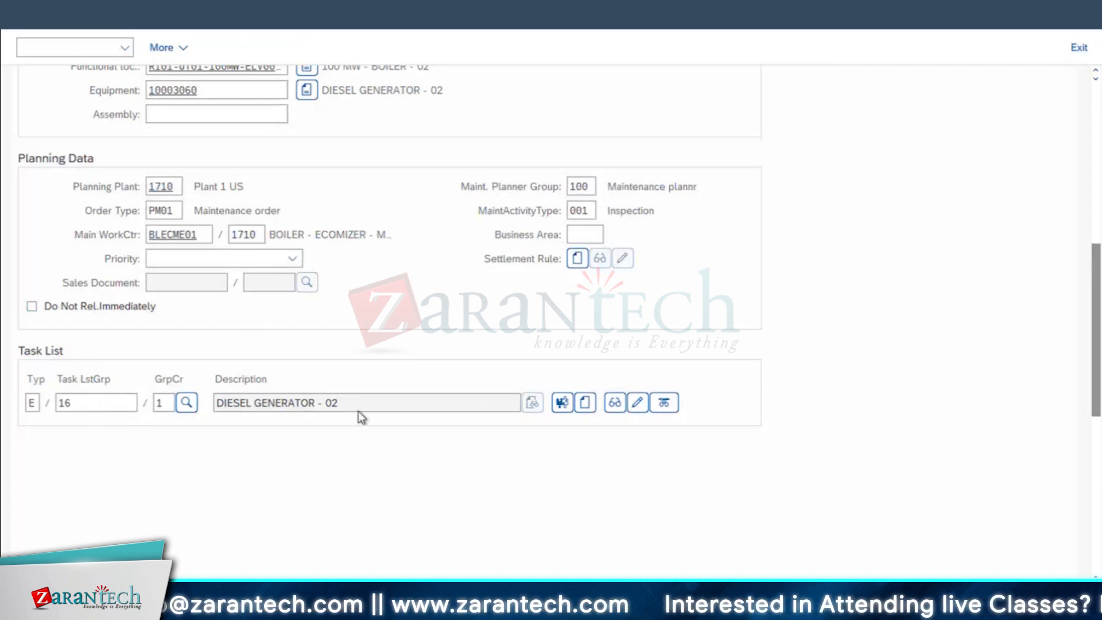
# Step: Review the new plan's cycles and counters alongside its scheduling parameters
pyautogui.moveTo(1095, 321); pyautogui.dragTo(1079, 103)
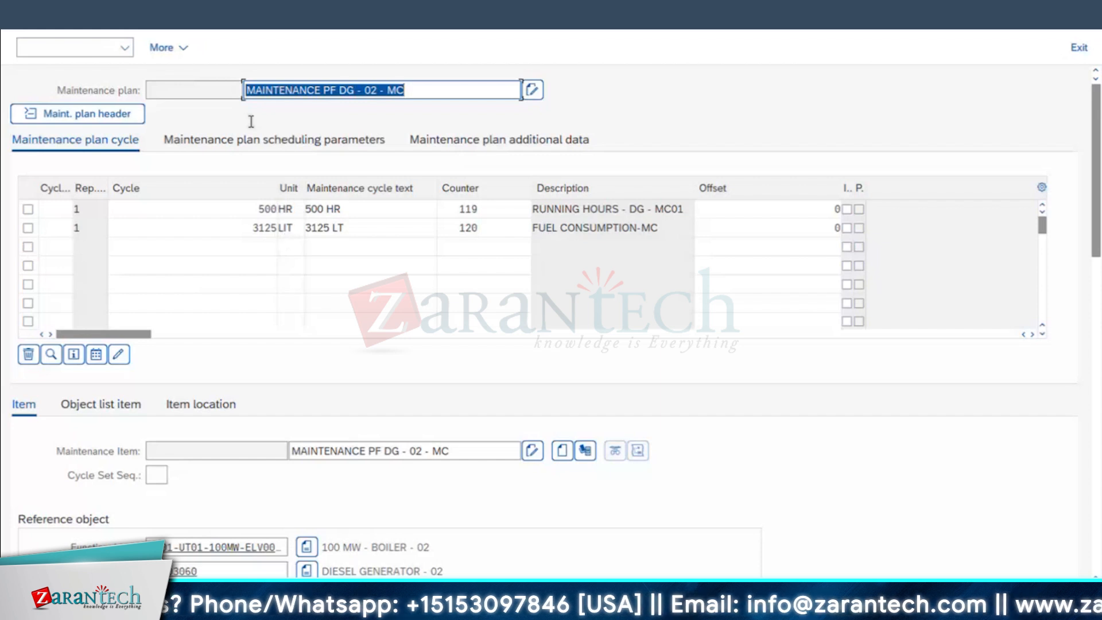
pyautogui.click(243, 148)
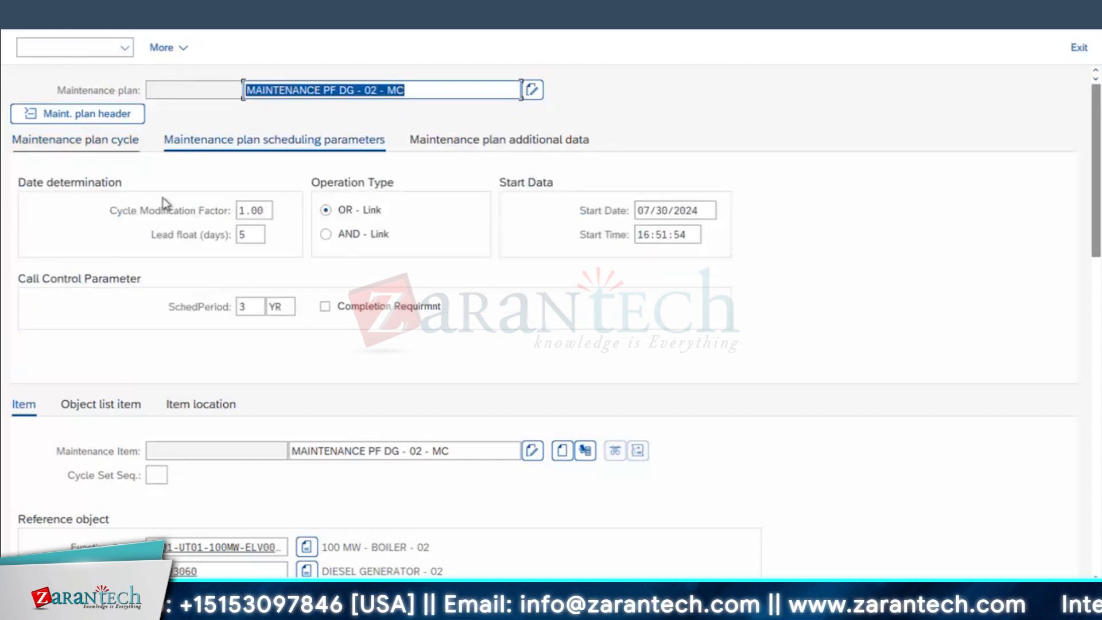
pyautogui.click(105, 142)
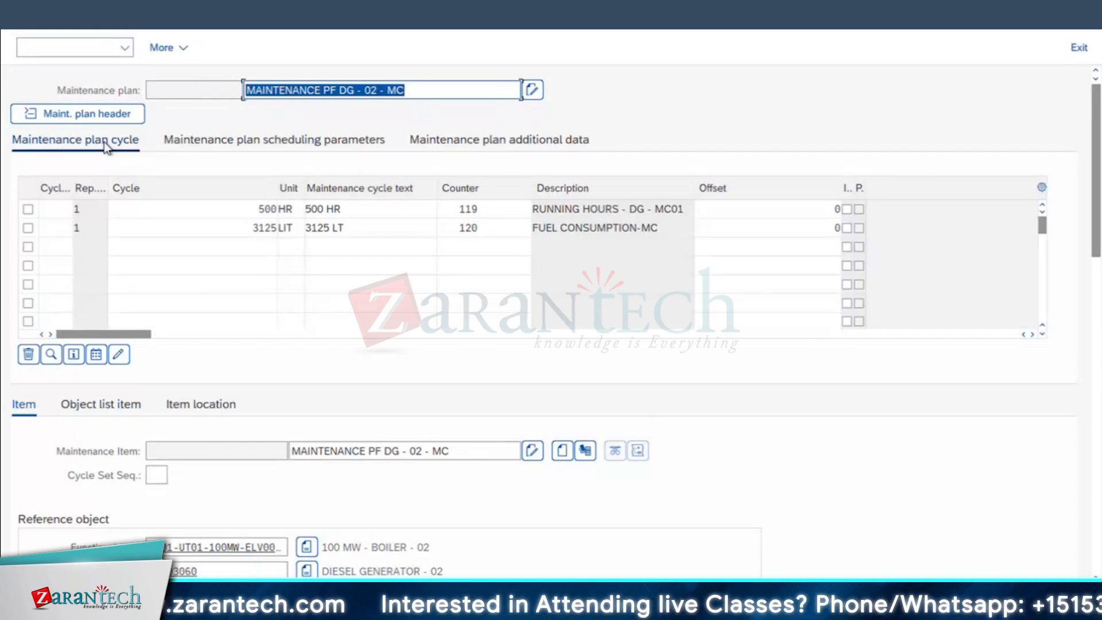
pyautogui.click(237, 148)
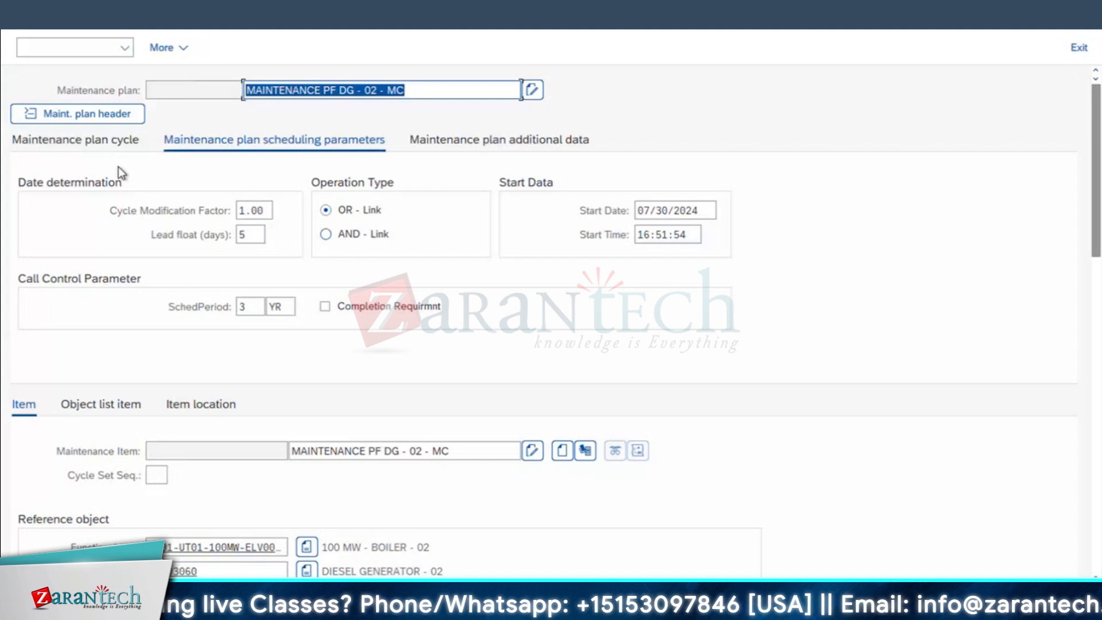
pyautogui.click(114, 141)
# Step: Switch to the Excel worksheet and enter the cycle values 500 in F200 and 3125 in F201
pyautogui.press('super+Tab')
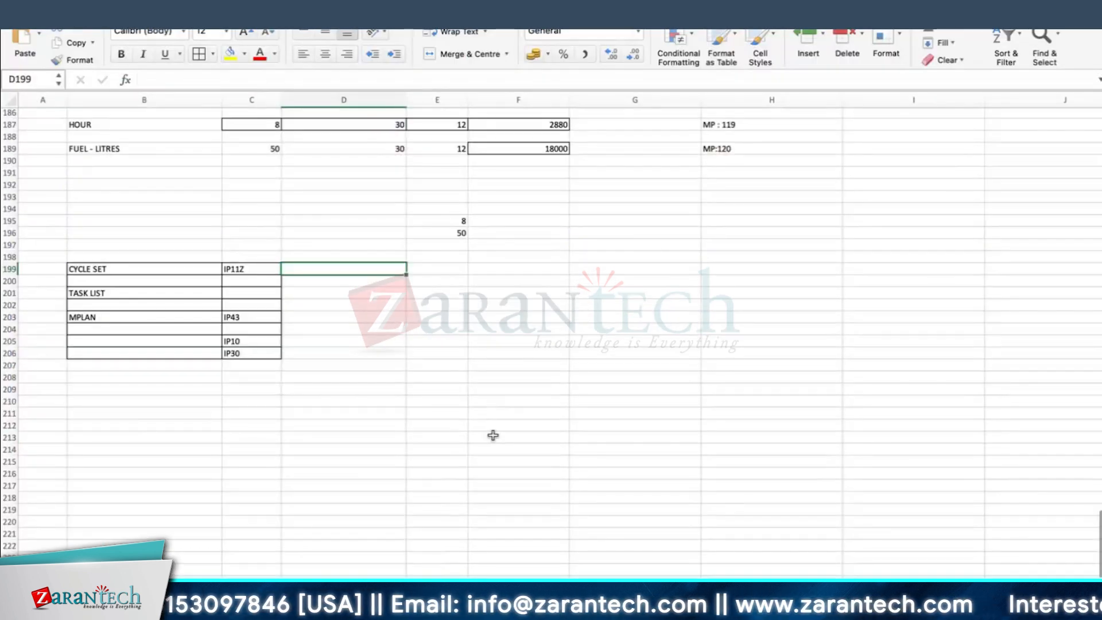
pyautogui.scroll(3, 493, 435)
pyautogui.click(527, 360)
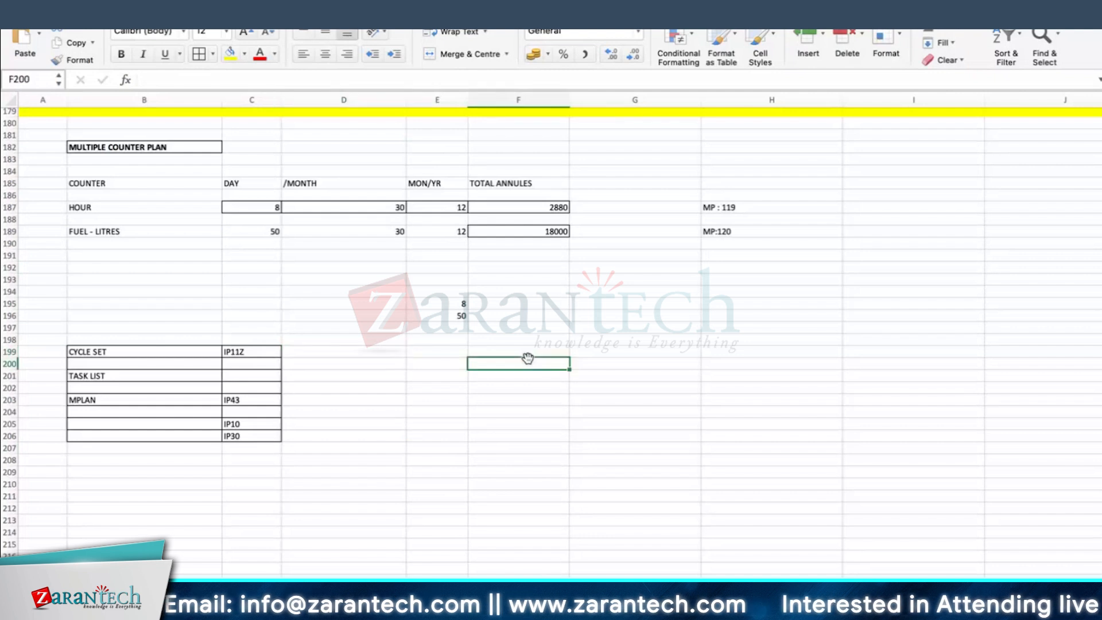
pyautogui.write('500')
pyautogui.press('Return')
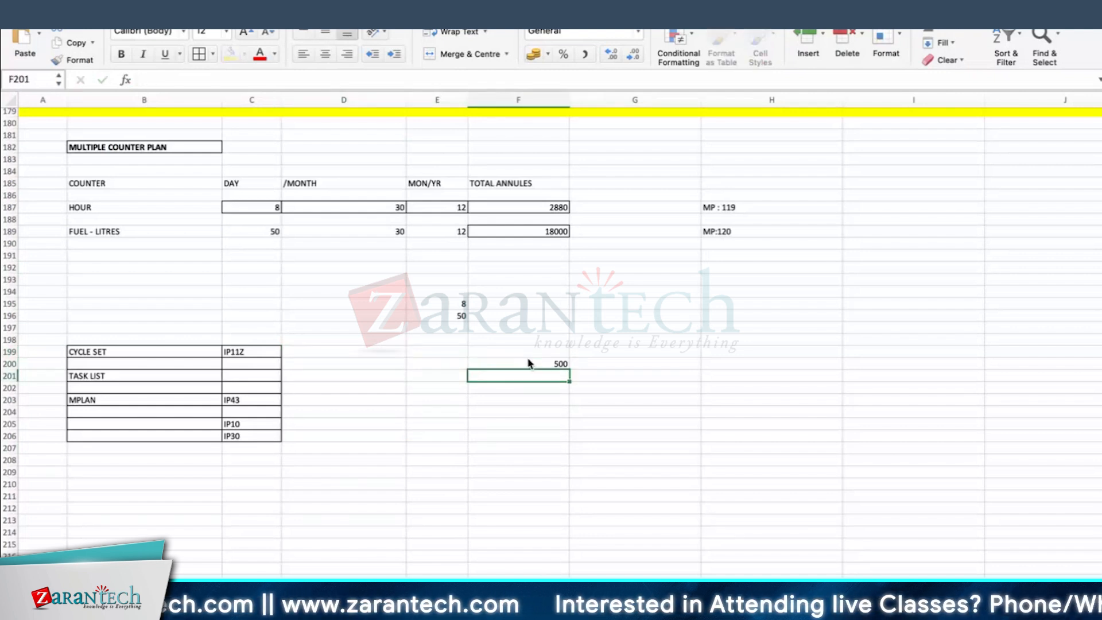
pyautogui.write('3125')
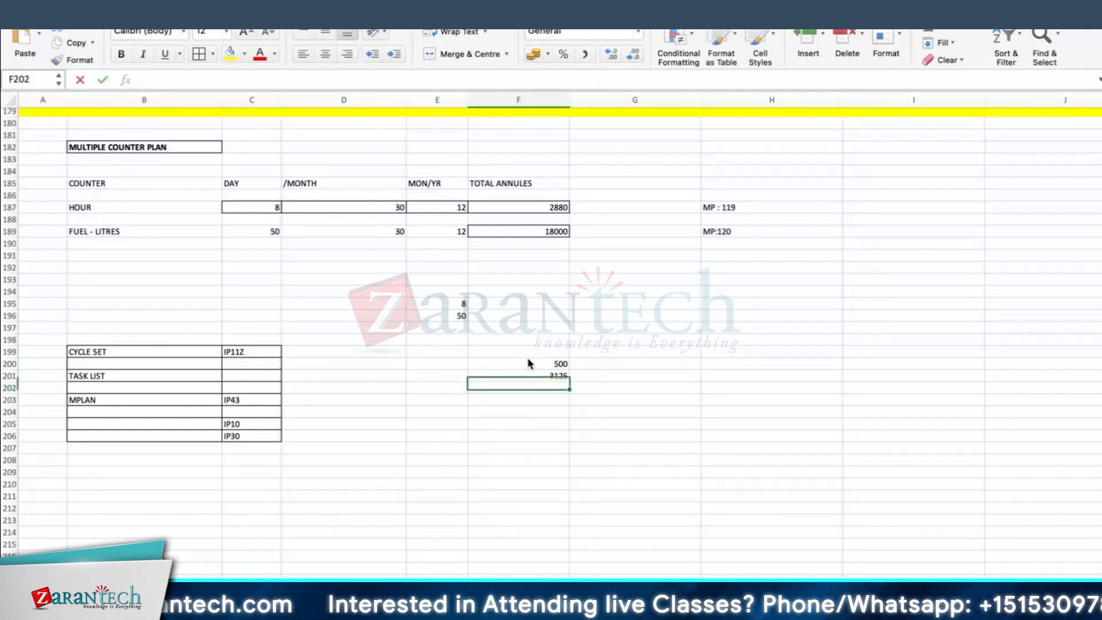
pyautogui.click(586, 363)
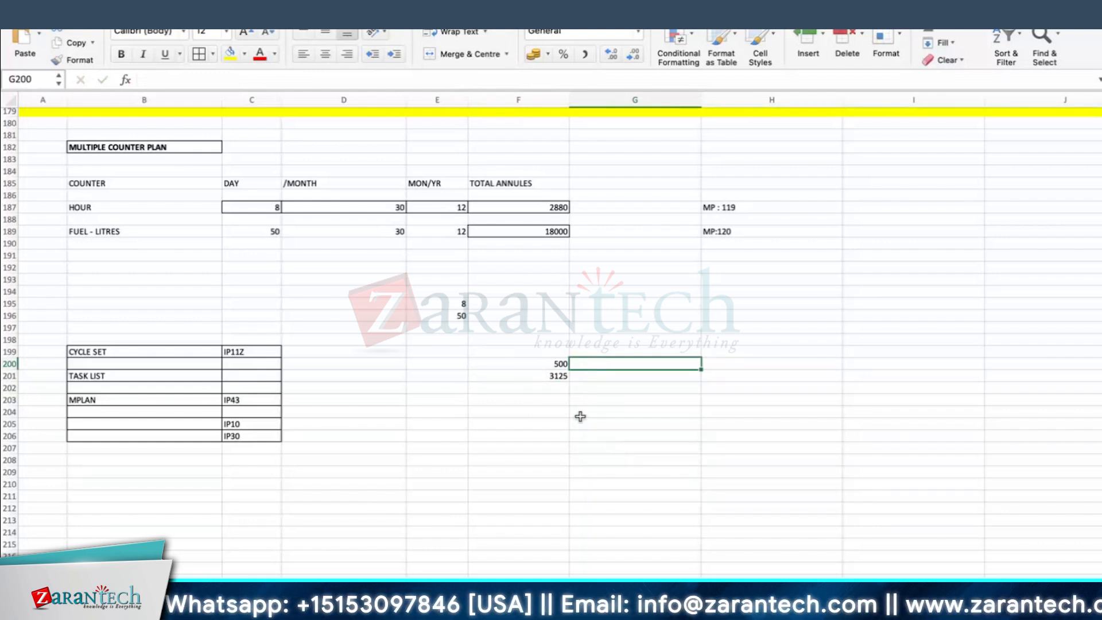
pyautogui.click(456, 404)
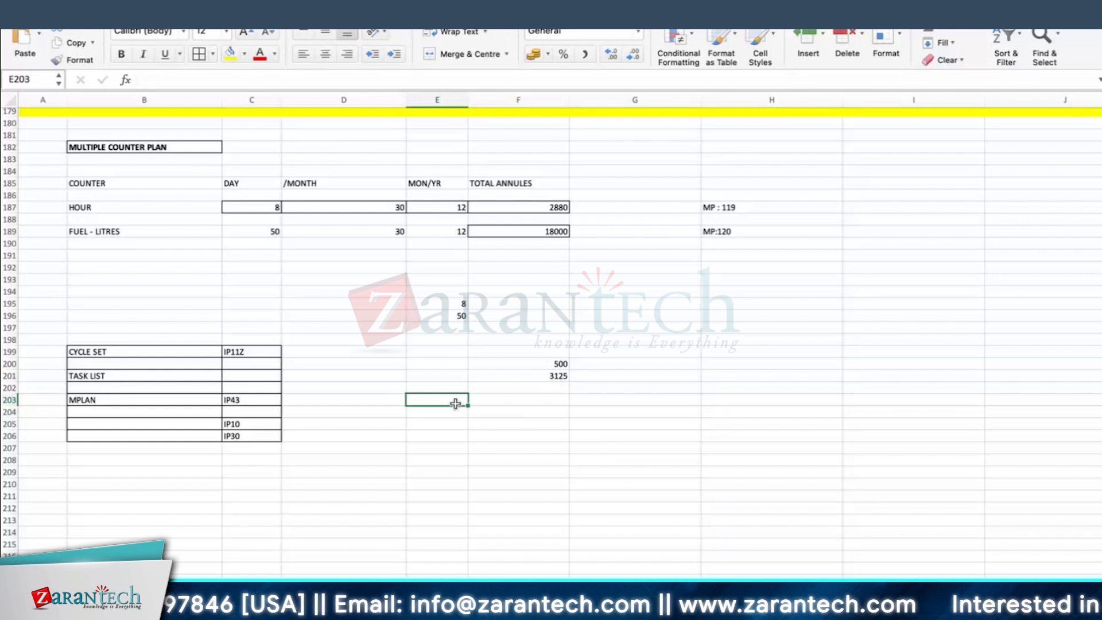
# Step: Switch back to SAP and examine the lead float in the new plan's scheduling parameters
pyautogui.press('super+Tab')
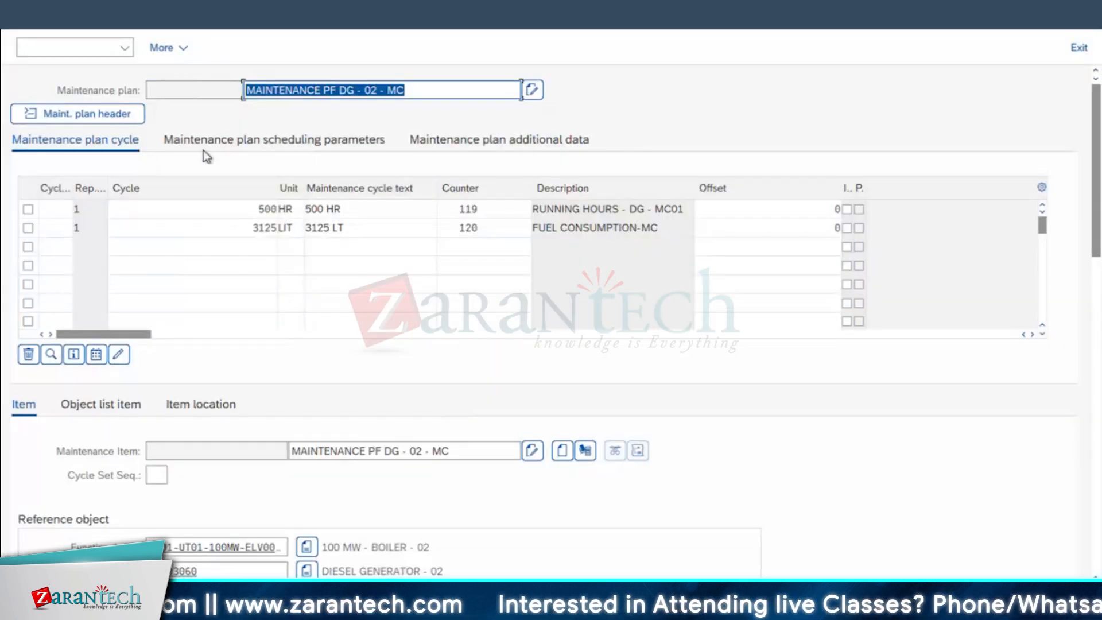
pyautogui.click(203, 148)
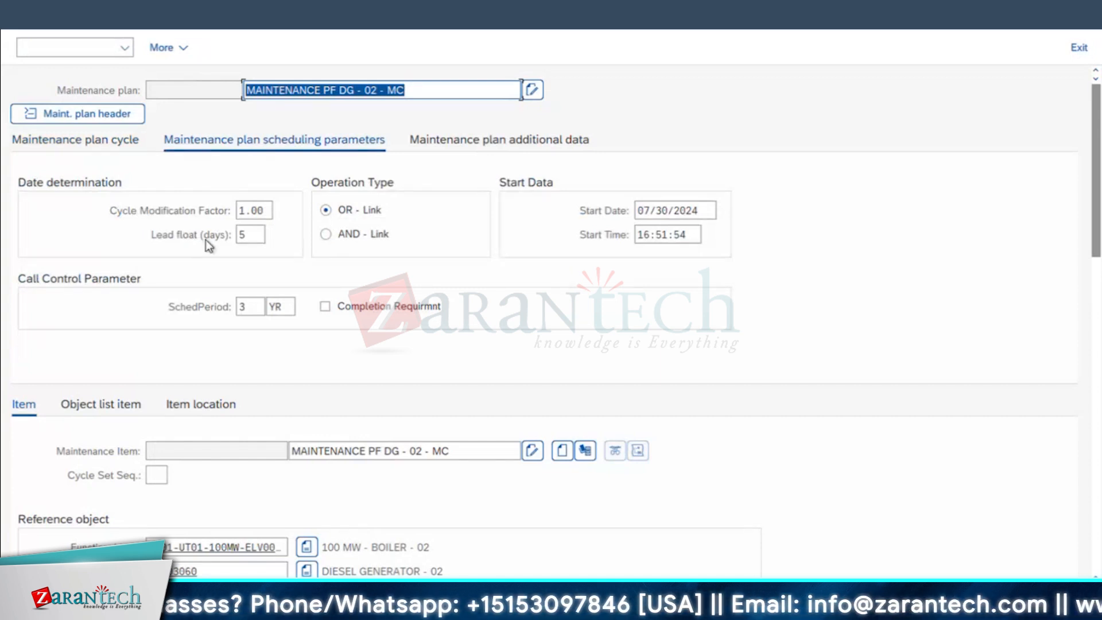
pyautogui.doubleClick(248, 234)
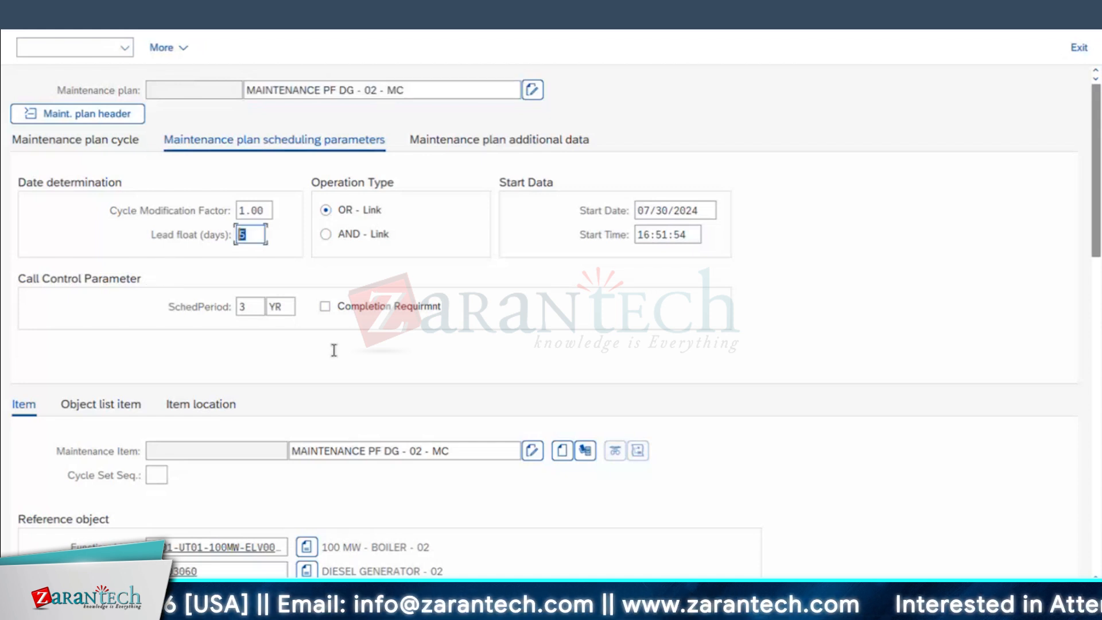
# Step: Return to the Excel worksheet and enter the heading CYCLE SET in F198 above the two cycle values
pyautogui.press('super+Tab')
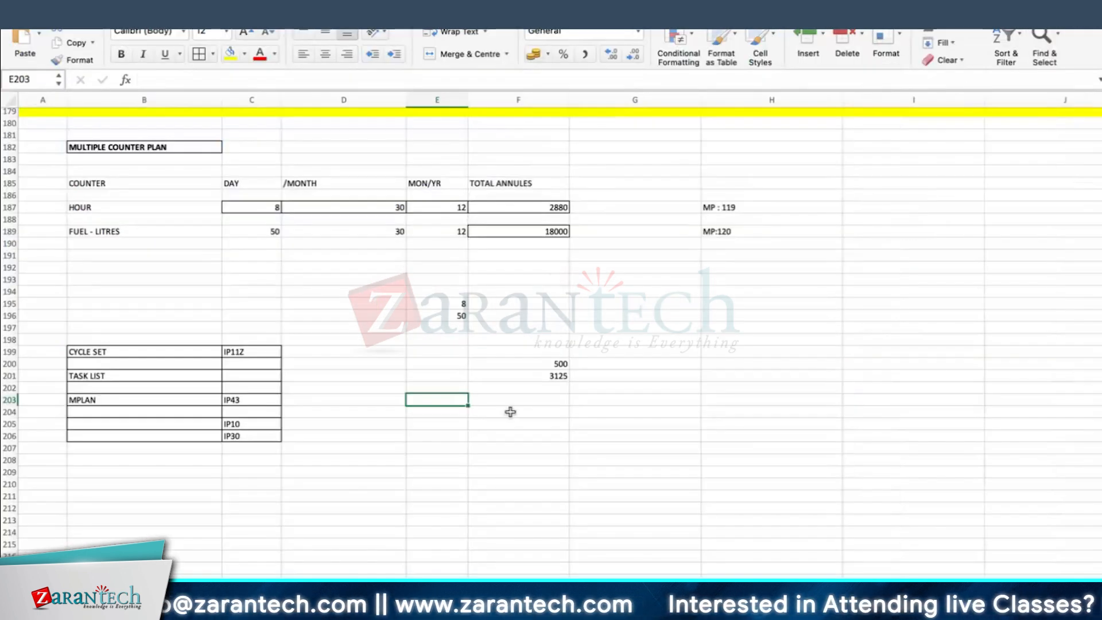
pyautogui.click(616, 365)
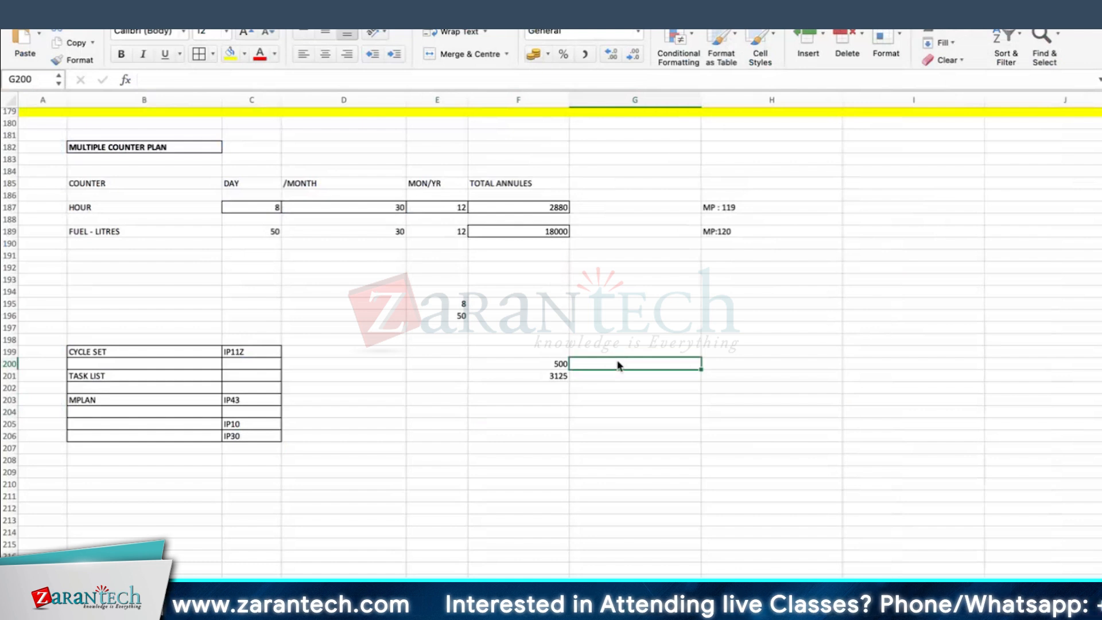
pyautogui.click(538, 364)
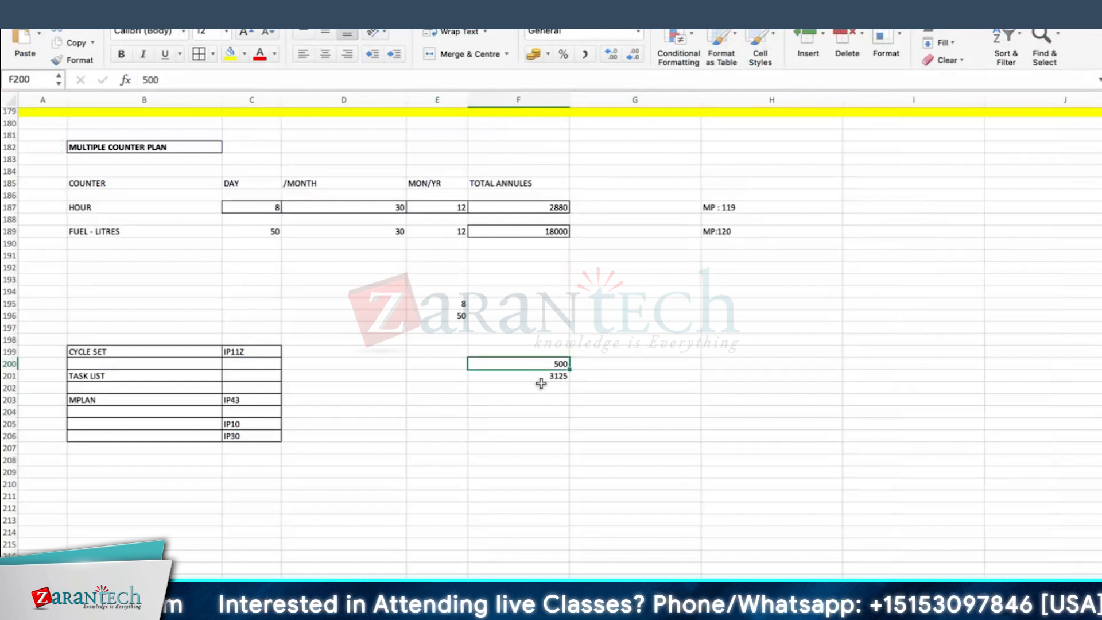
pyautogui.click(538, 341)
pyautogui.write('CYCLE SET')
pyautogui.press('Tab')
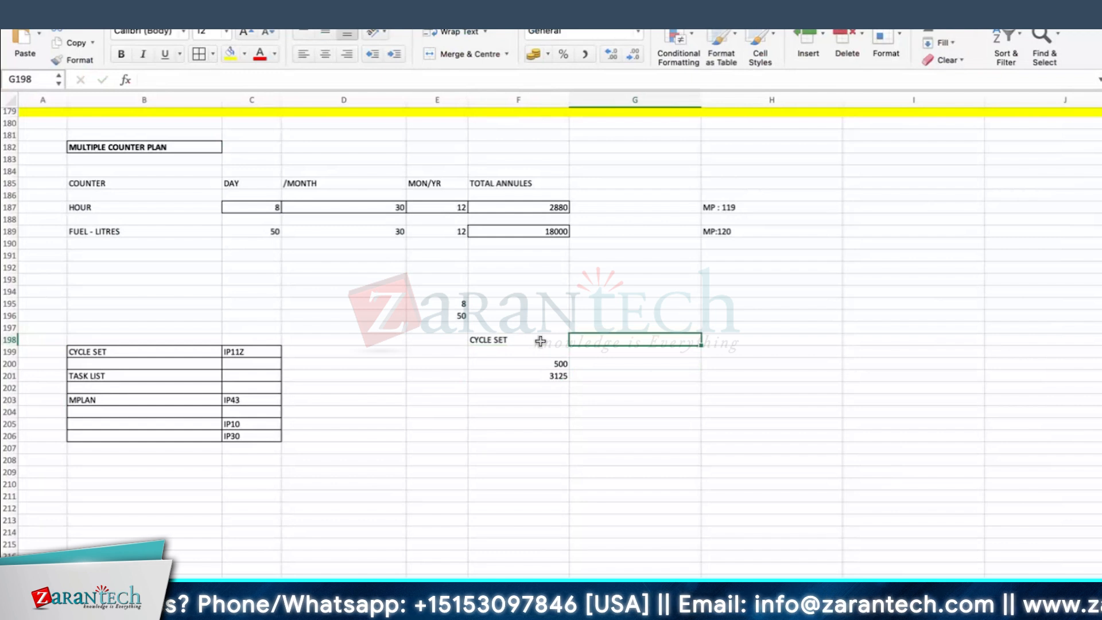
# Step: Label the two cycle values by entering HR in E200 and LIT in E201
pyautogui.click(544, 369)
pyautogui.click(543, 375)
pyautogui.press('Right')
pyautogui.press('Right')
pyautogui.press('Right')
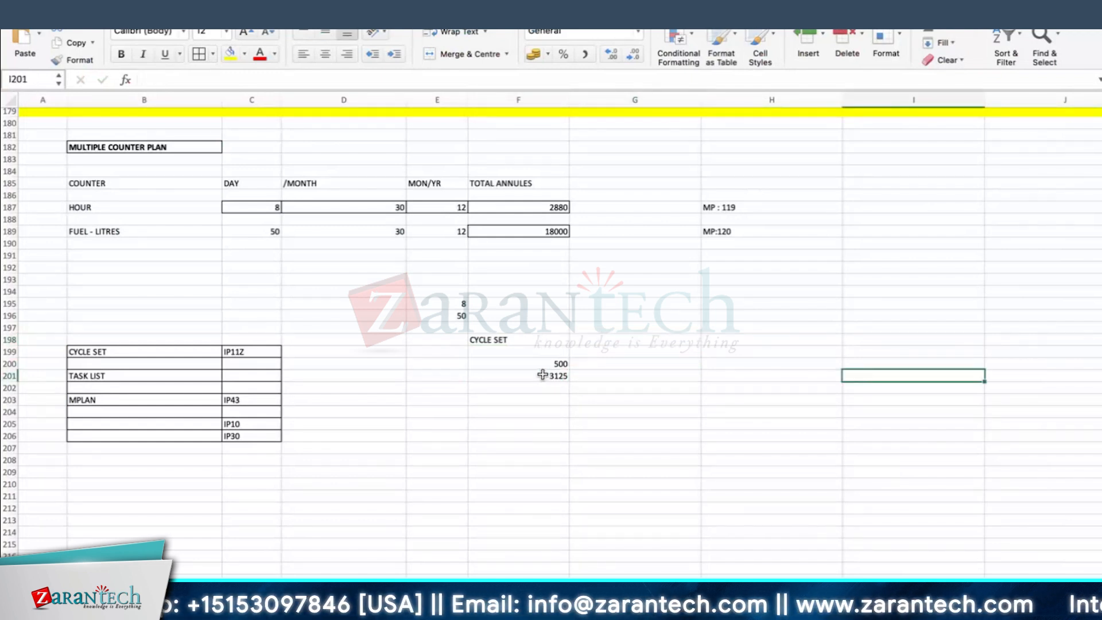
pyautogui.hscroll(2, 436, 364)
pyautogui.click(460, 362)
pyautogui.click(382, 364)
pyautogui.write('HR')
pyautogui.press('Return')
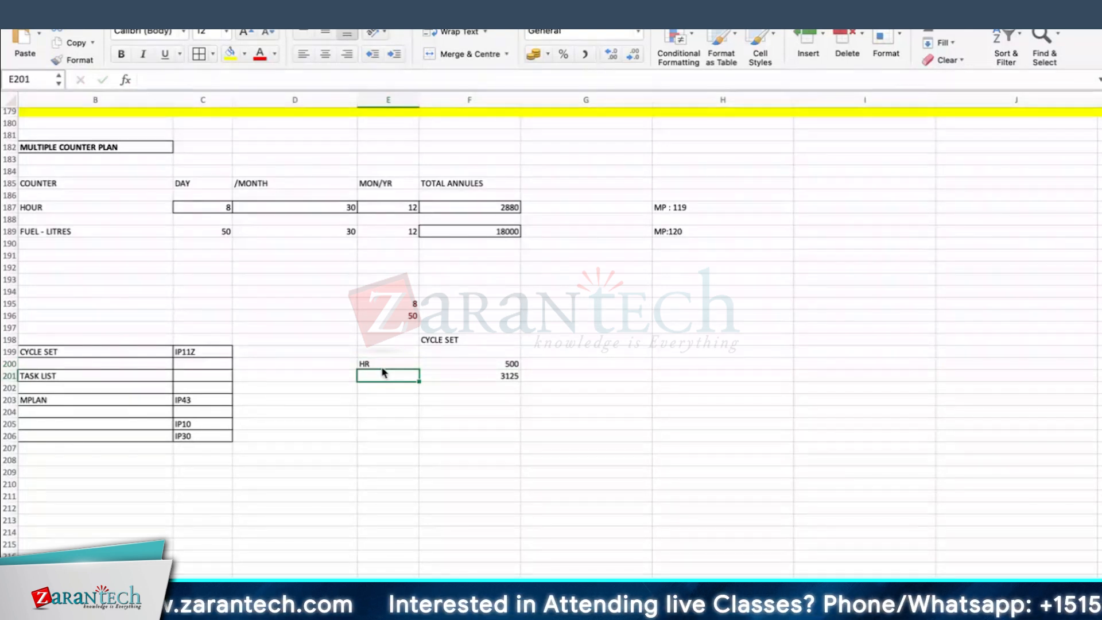
pyautogui.click(495, 375)
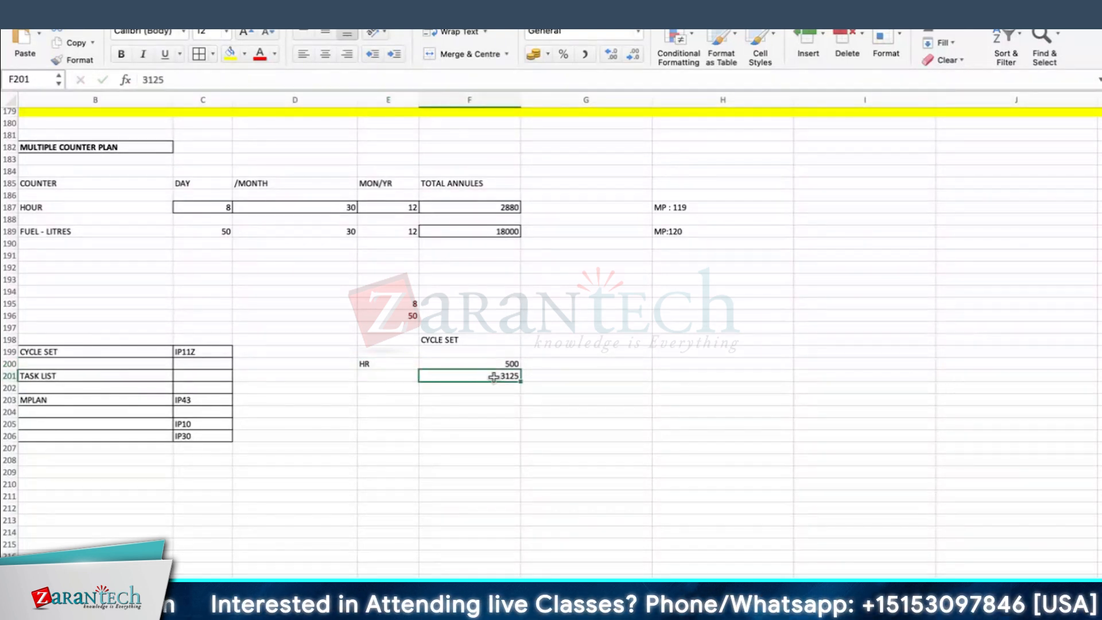
pyautogui.click(367, 375)
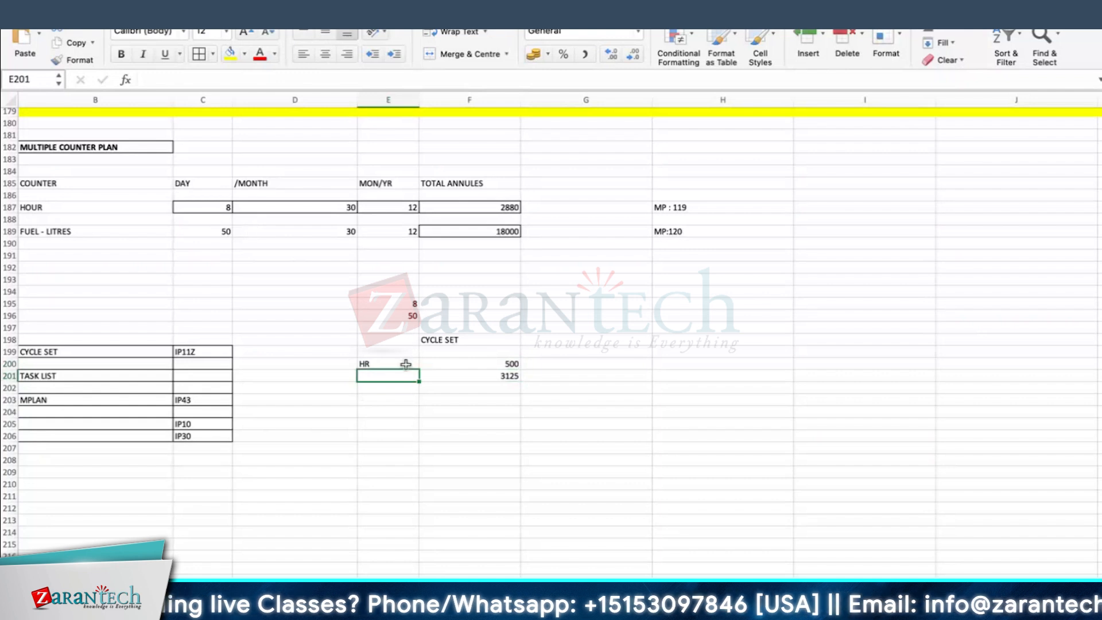
pyautogui.write('LIT')
pyautogui.press('Tab')
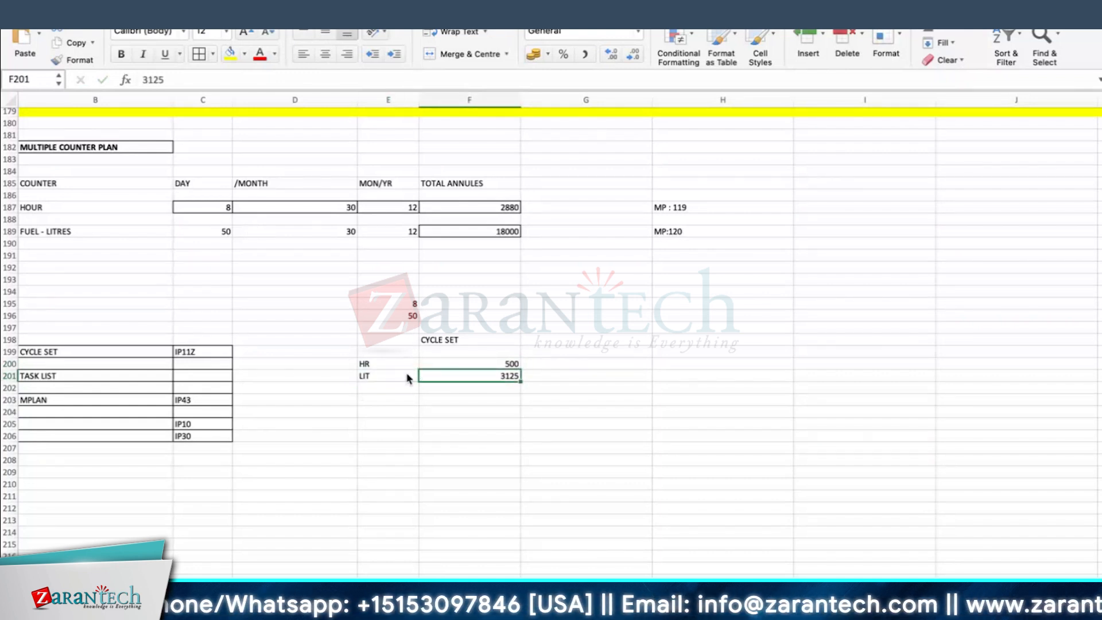
pyautogui.press('Tab')
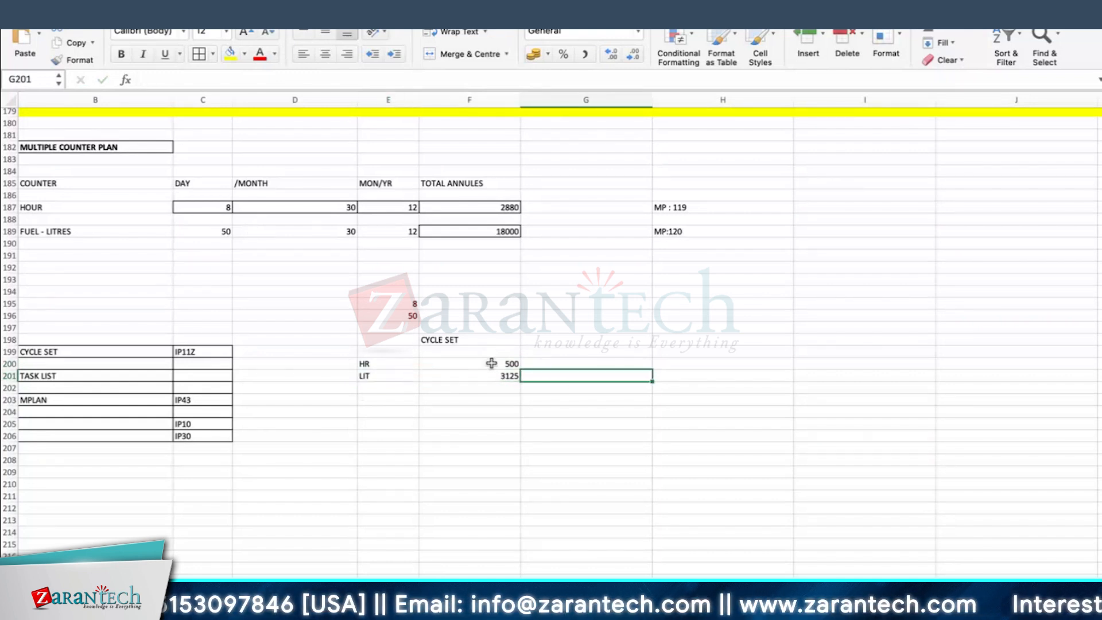
# Step: Enter the heading LEAD FLOAT - 5 in G198, beside the CYCLE SET heading
pyautogui.click(602, 339)
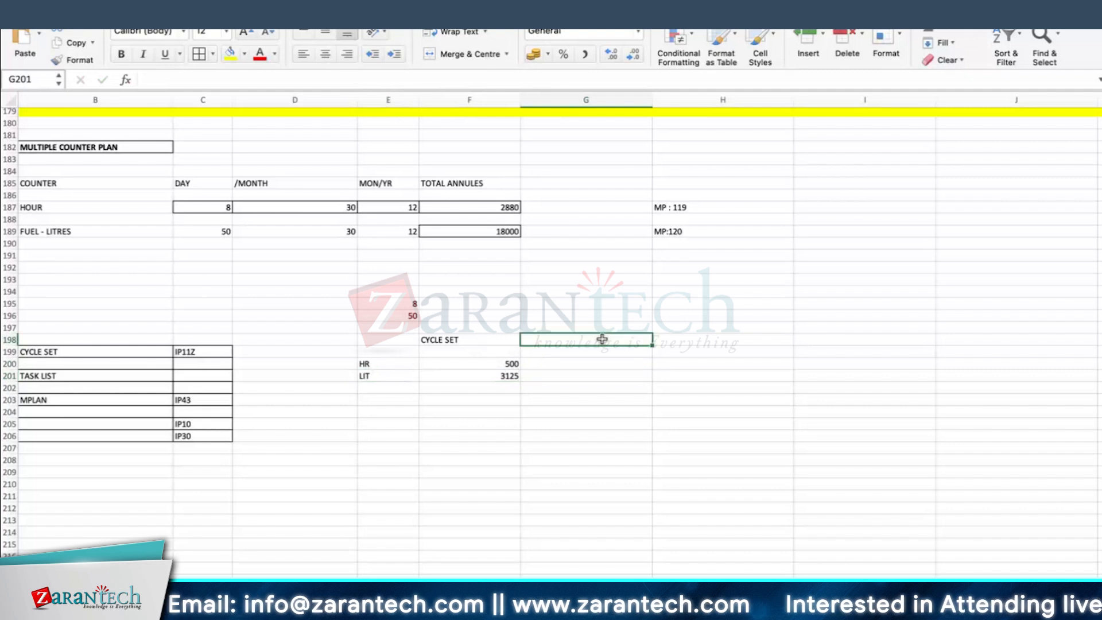
pyautogui.write('LEA')
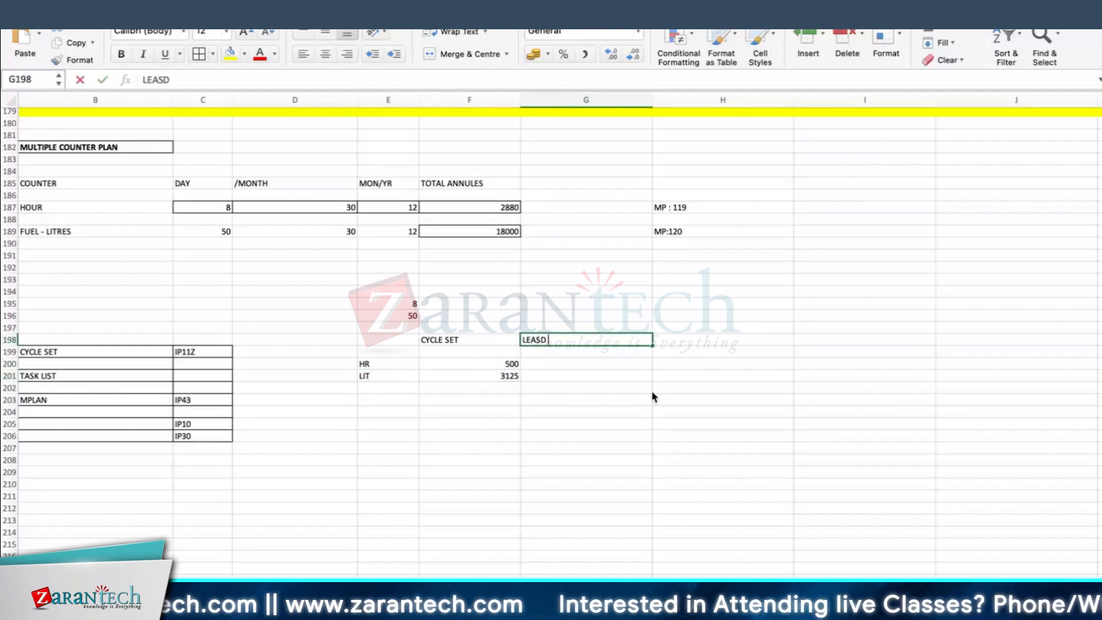
pyautogui.write('D FLOAT')
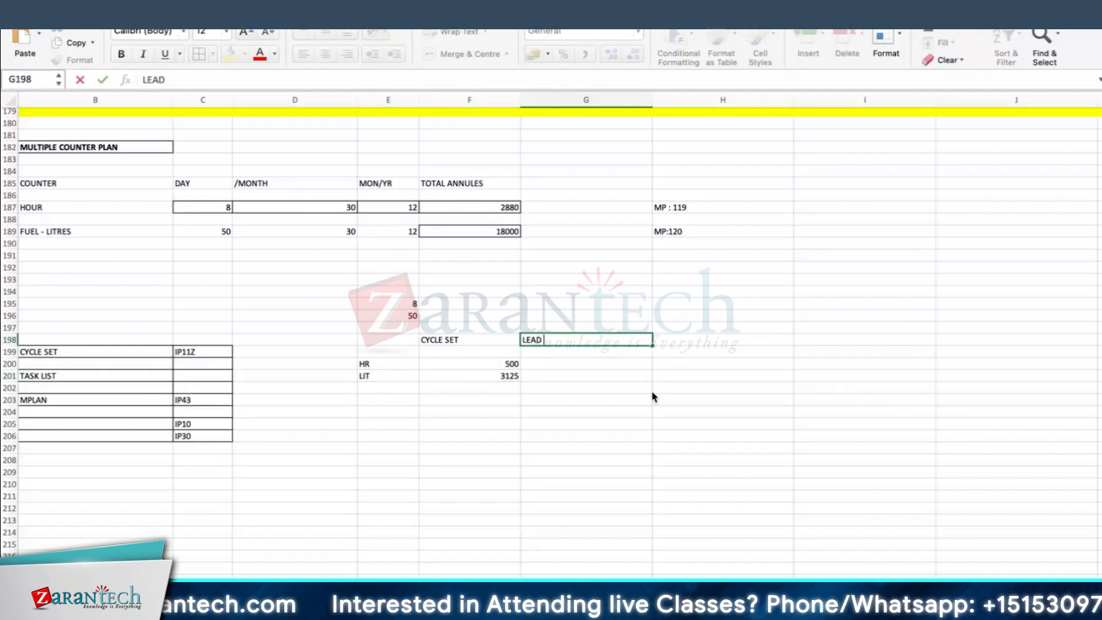
pyautogui.write(' - 5')
pyautogui.press('Return')
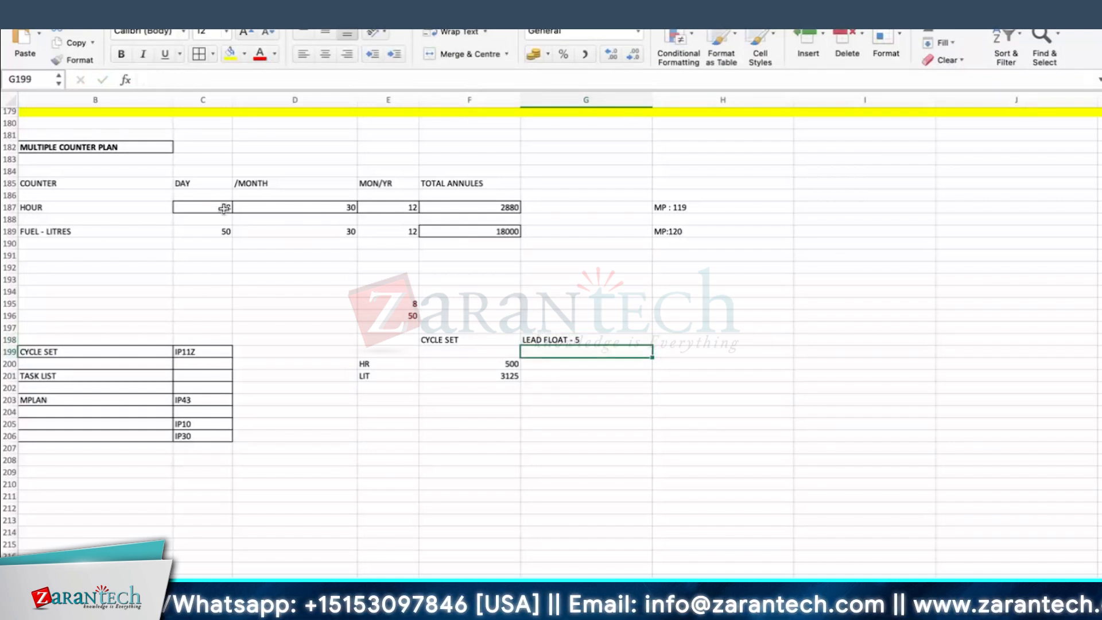
# Step: Calculate the lead float for both counters with =5*8 in G200 and =5*50 in G201
pyautogui.click(578, 362)
pyautogui.write('=5')
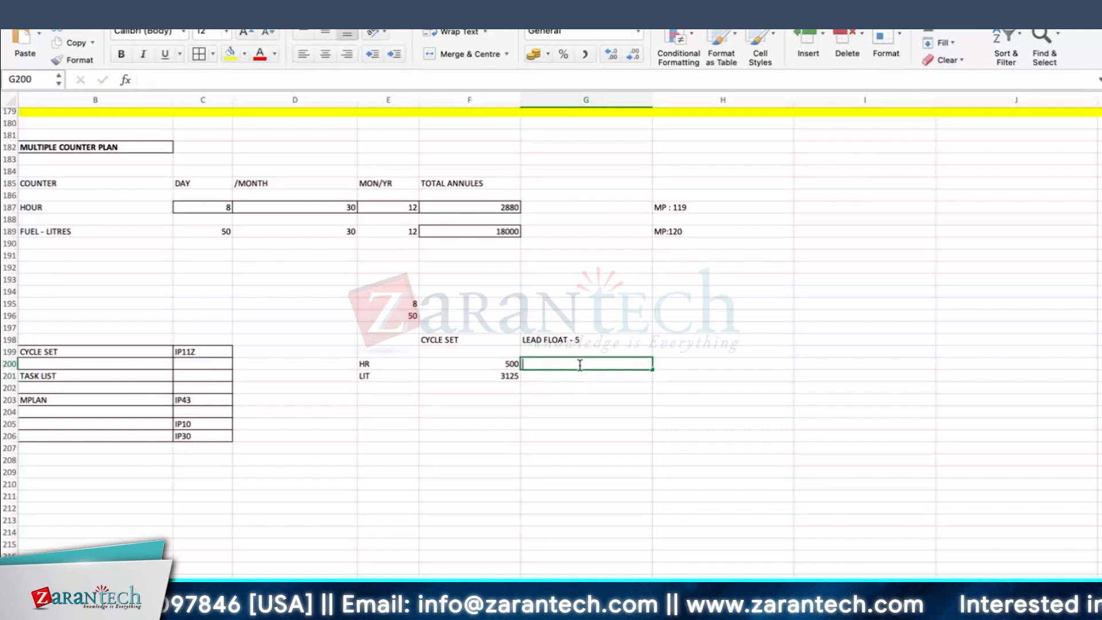
pyautogui.write('*8')
pyautogui.press('Return')
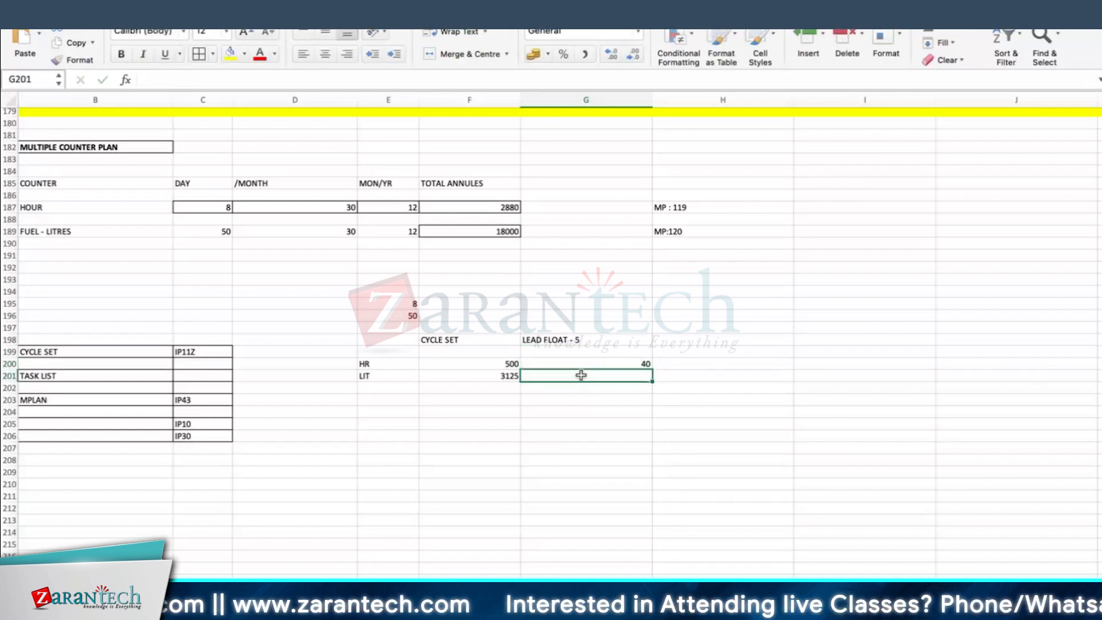
pyautogui.write('=')
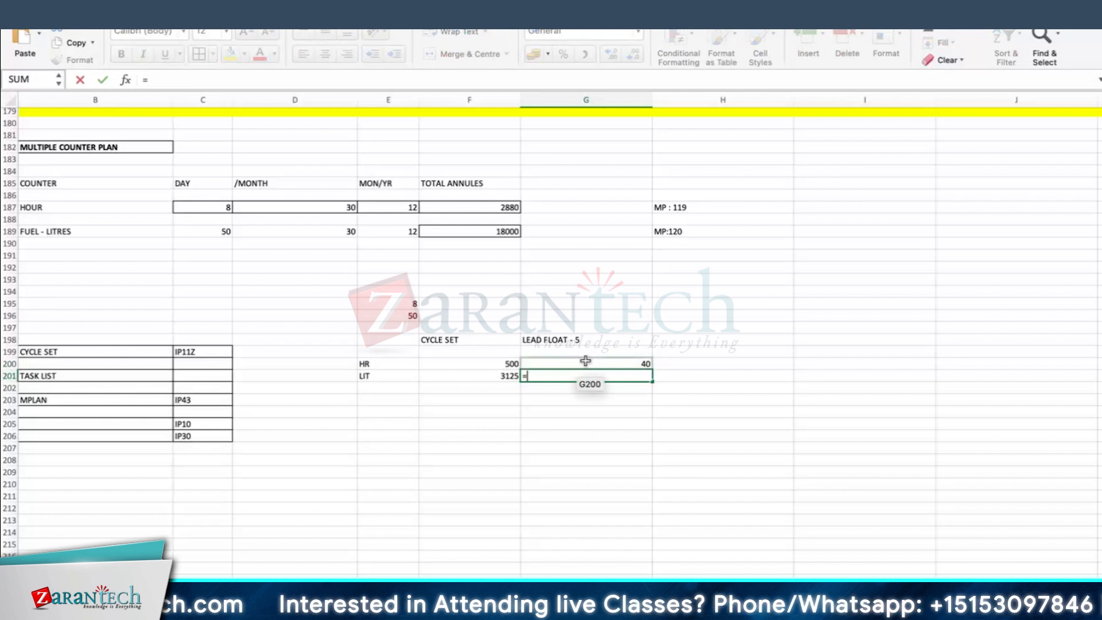
pyautogui.write('5*50')
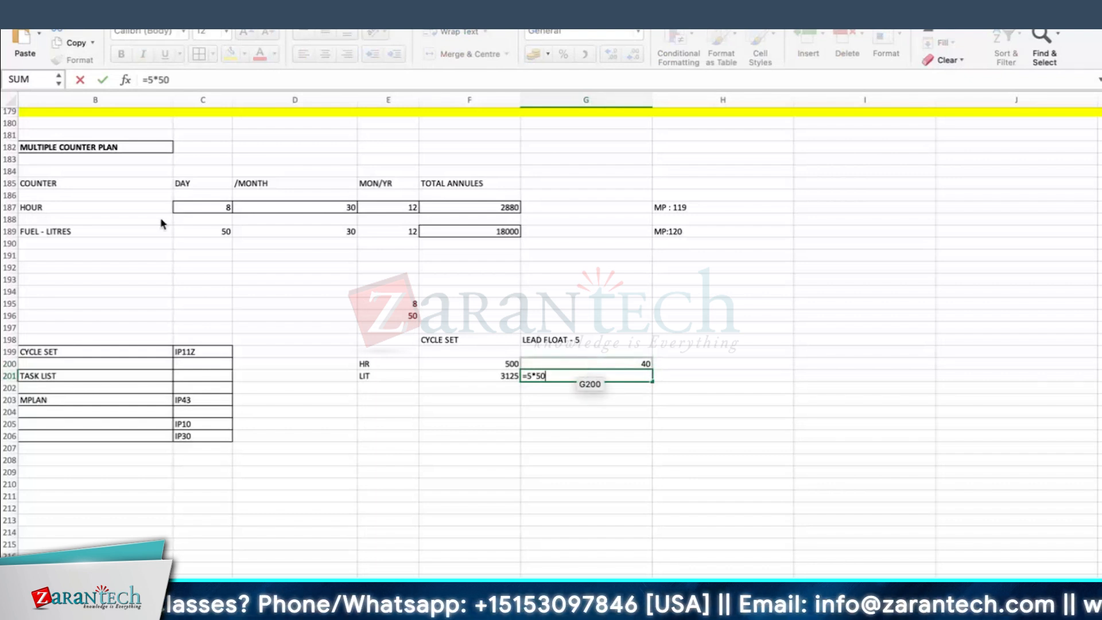
pyautogui.press('Return')
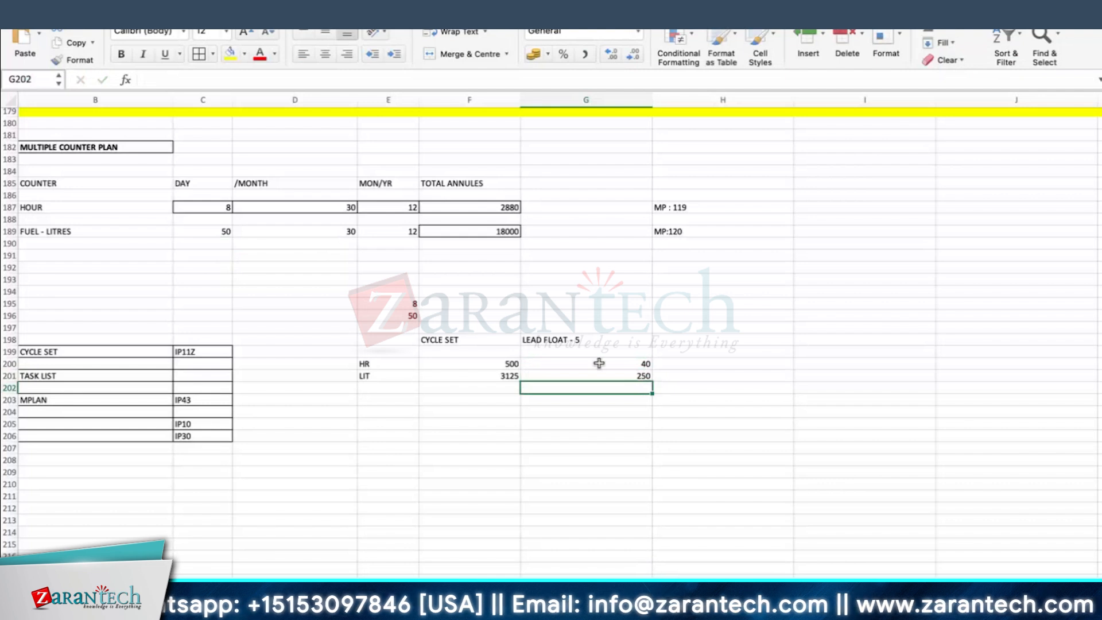
# Step: Subtract the lead float from the hour cycle with =F200-G200 in H200 and fill the formula down to H201
pyautogui.click(713, 363)
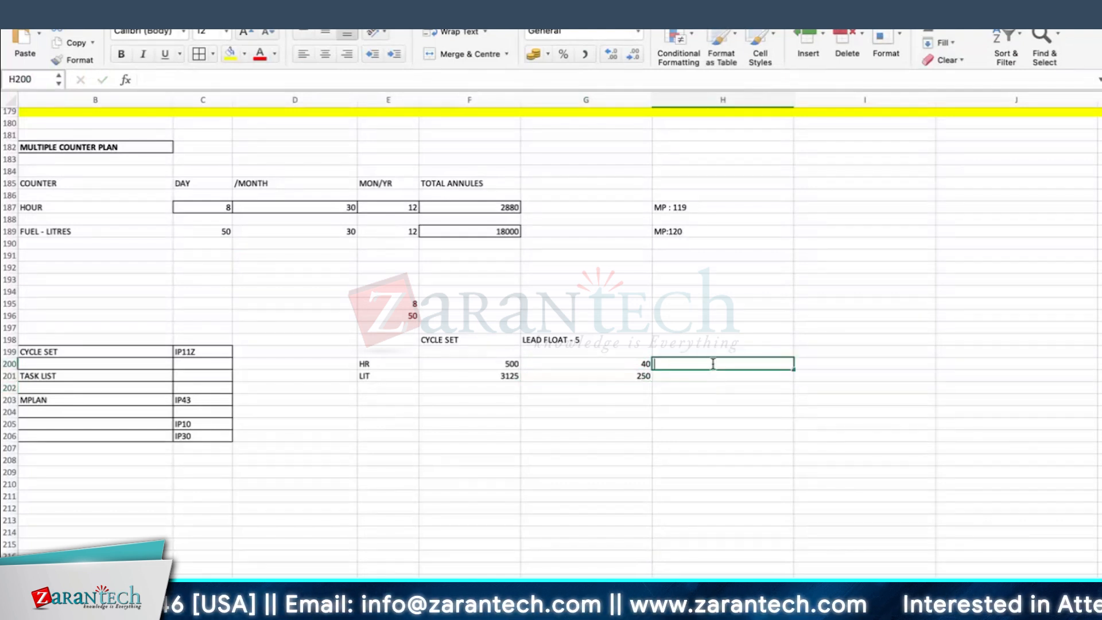
pyautogui.write('=')
pyautogui.click(507, 365)
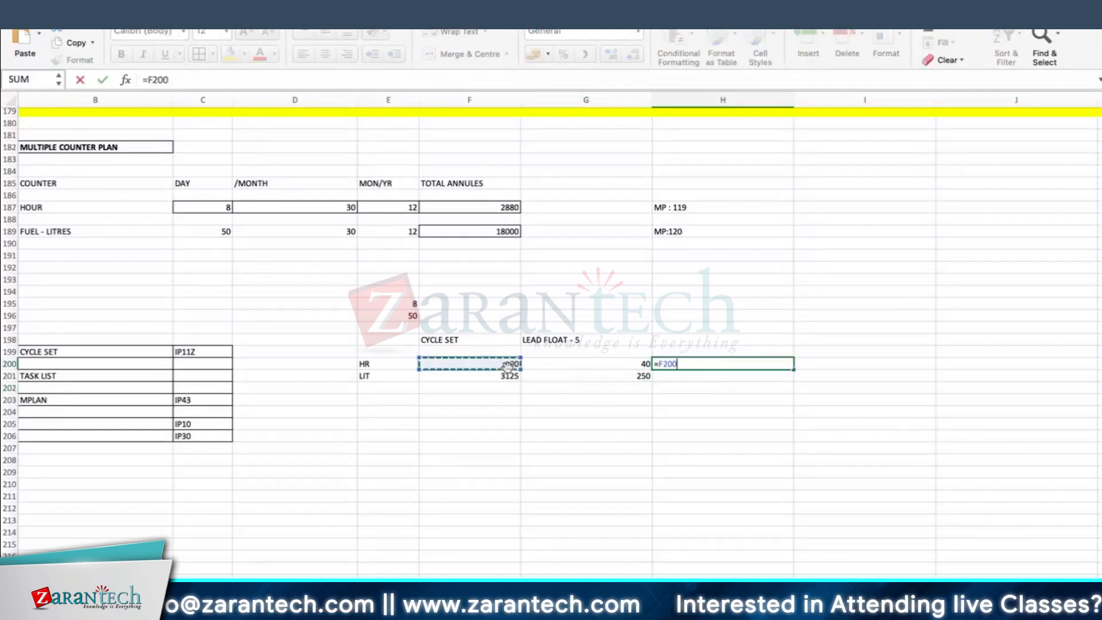
pyautogui.write('-')
pyautogui.click(642, 366)
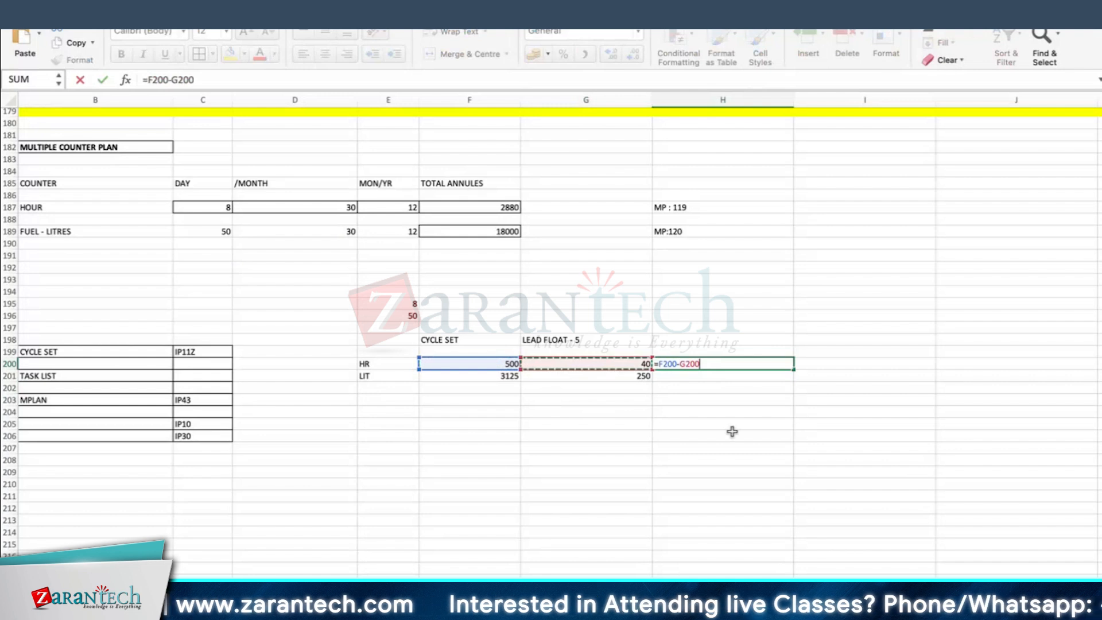
pyautogui.press('Return')
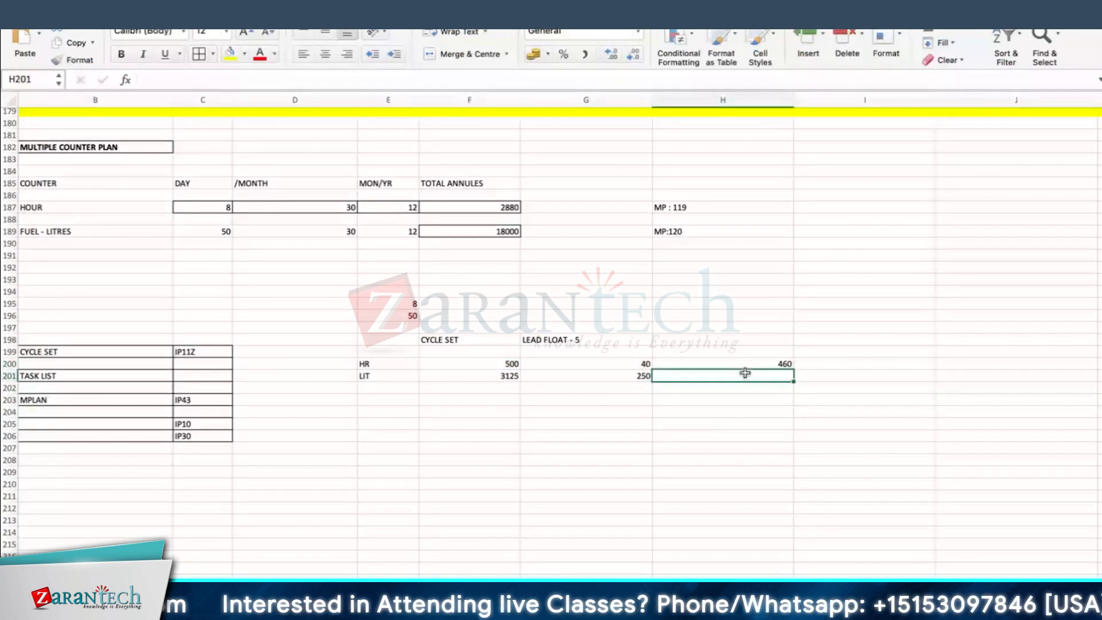
pyautogui.click(787, 366)
pyautogui.moveTo(793, 369); pyautogui.dragTo(791, 380)
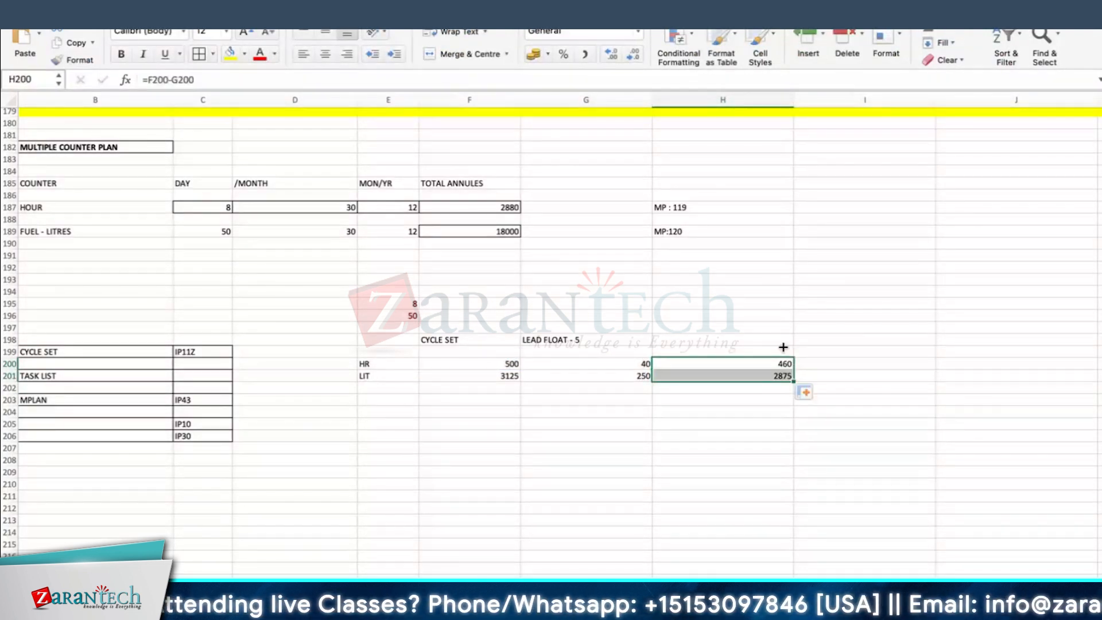
# Step: Enter the heading CALL DATE - VALUES in H198 above the calculated results
pyautogui.press('Up')
pyautogui.press('Up')
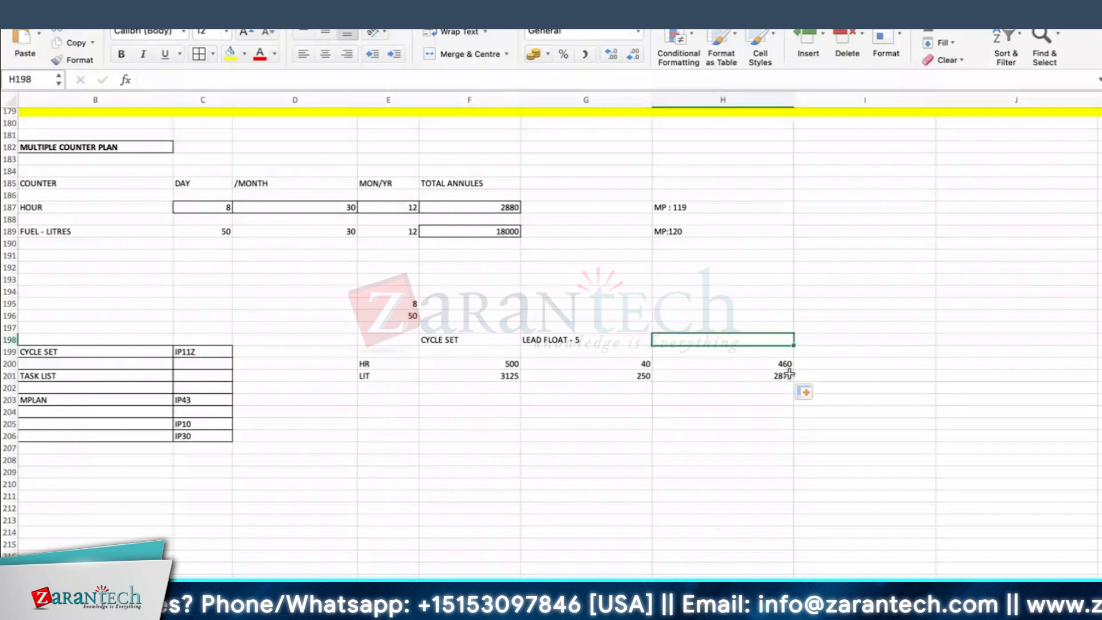
pyautogui.write('CAL')
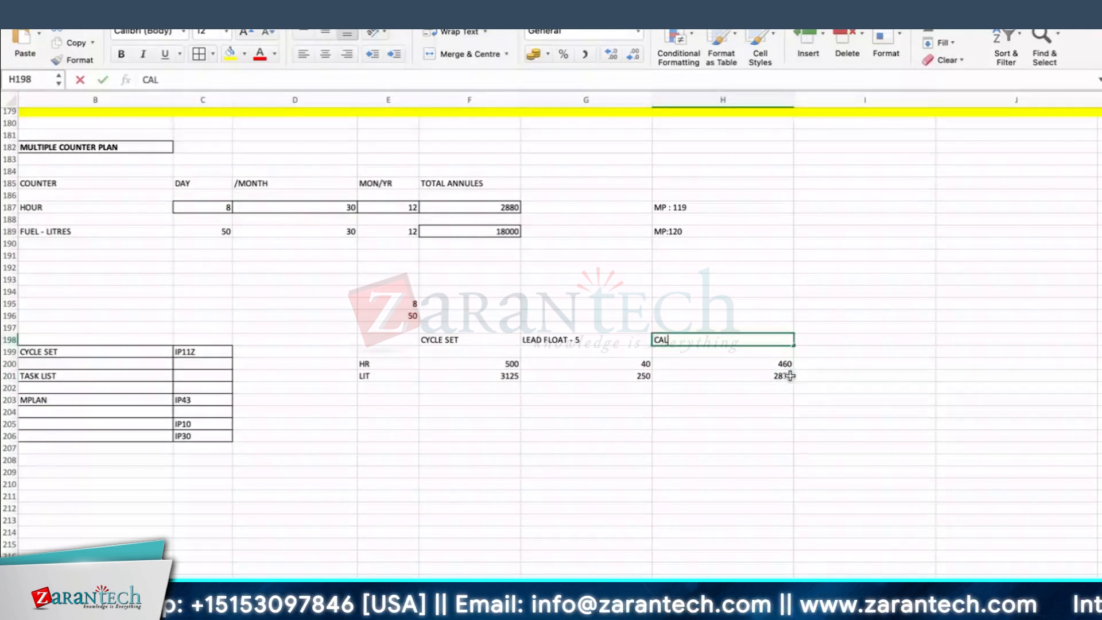
pyautogui.write('L DATE')
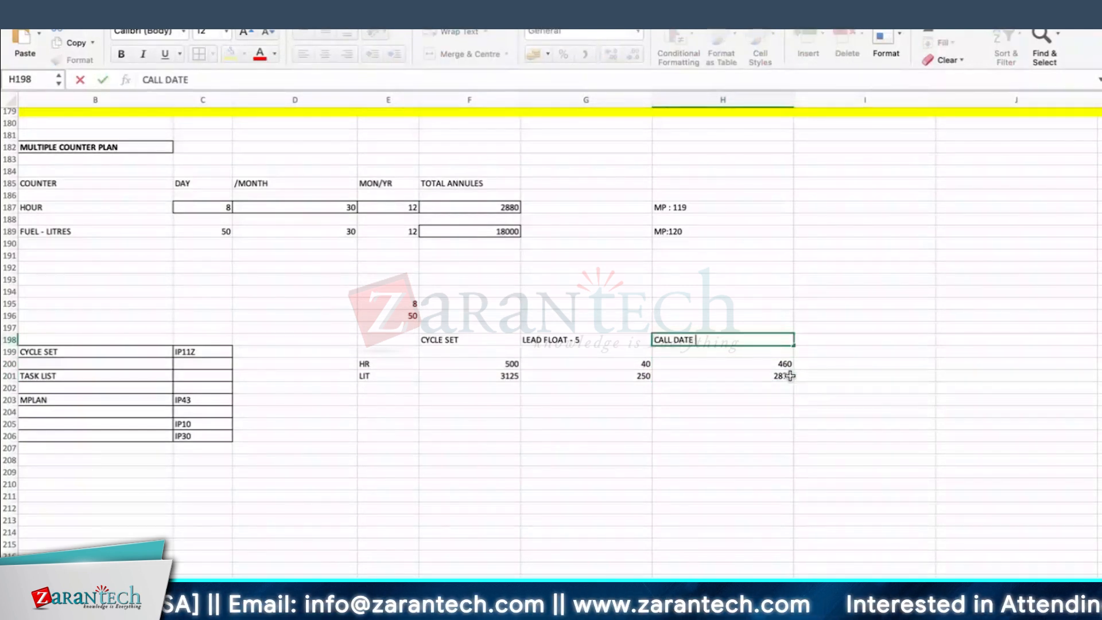
pyautogui.press('Return')
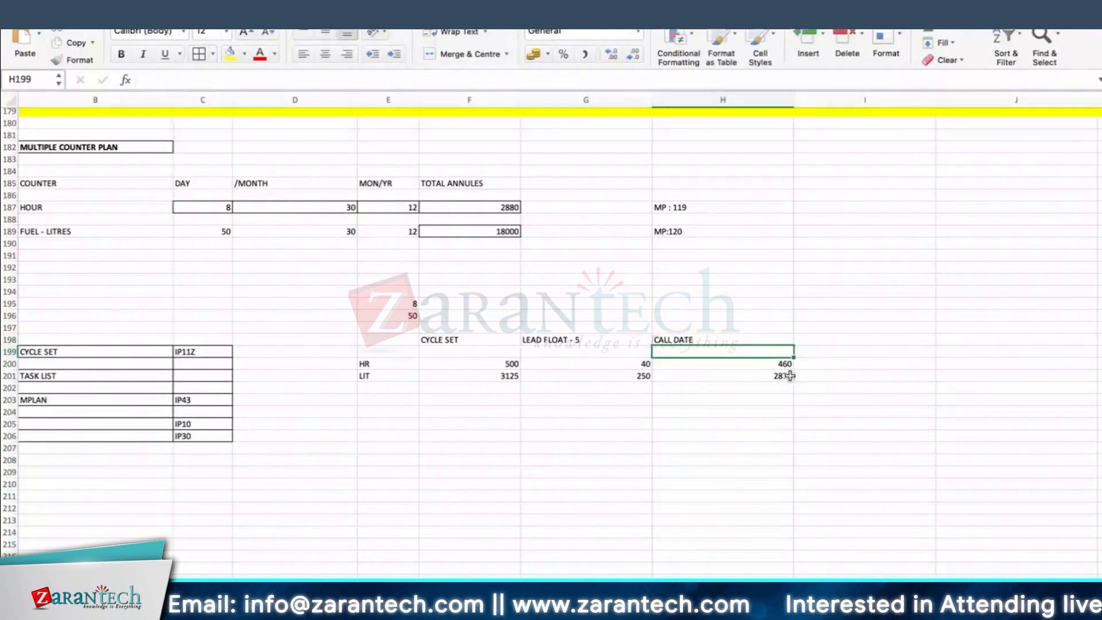
pyautogui.doubleClick(708, 339)
pyautogui.write('- VALUES')
pyautogui.press('Return')
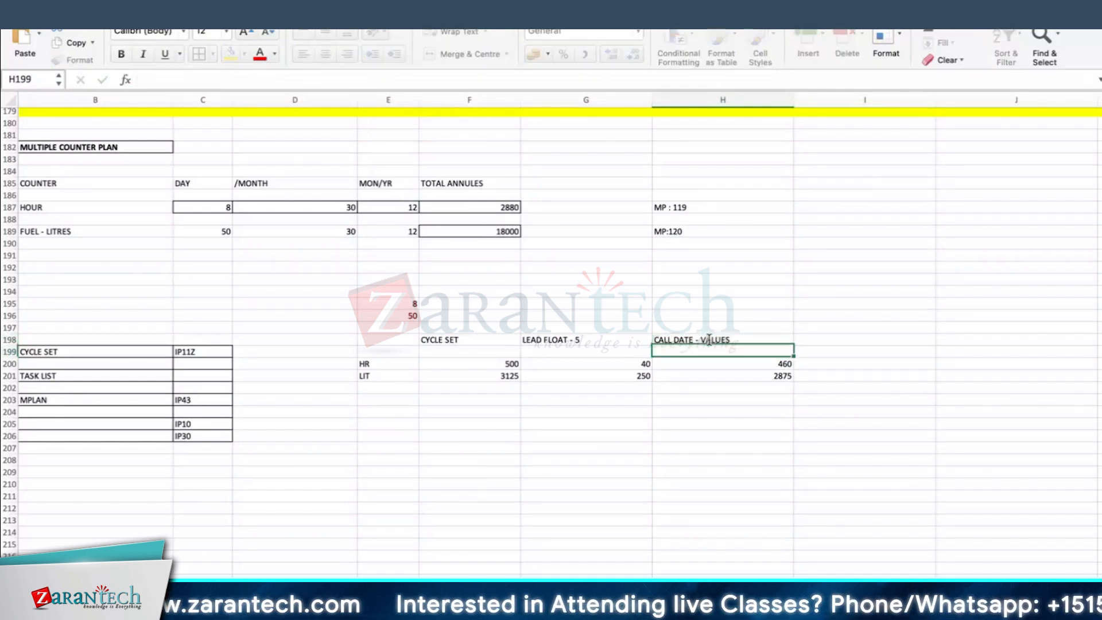
# Step: Review how the cycle values and the lead float lead to the call date values in H200:H201
pyautogui.click(864, 448)
pyautogui.click(475, 364)
pyautogui.click(553, 341)
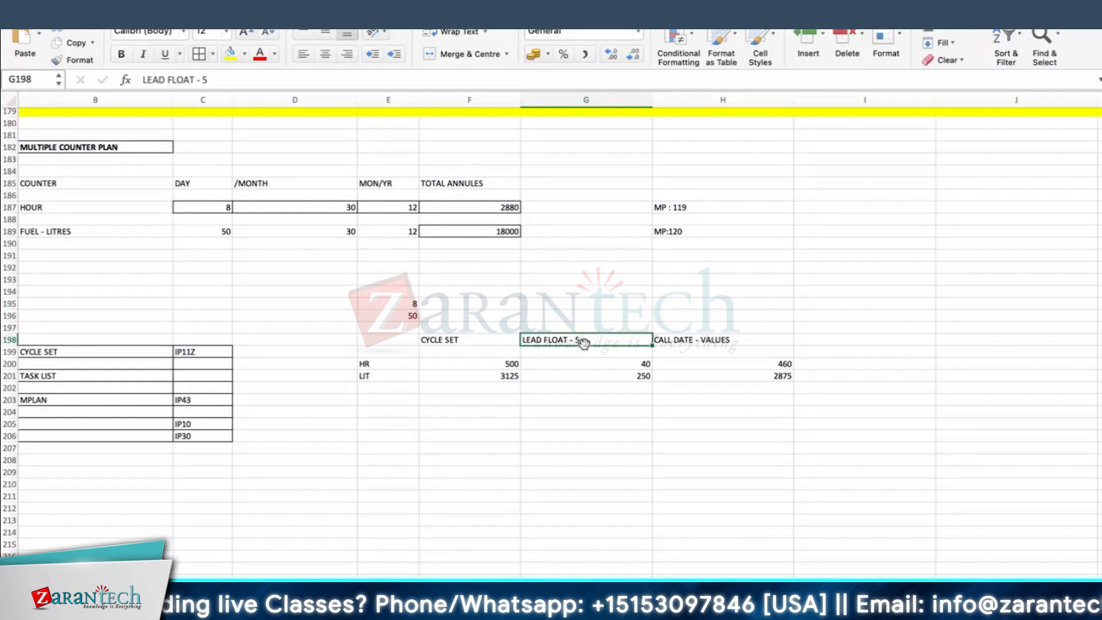
pyautogui.click(575, 317)
pyautogui.click(575, 339)
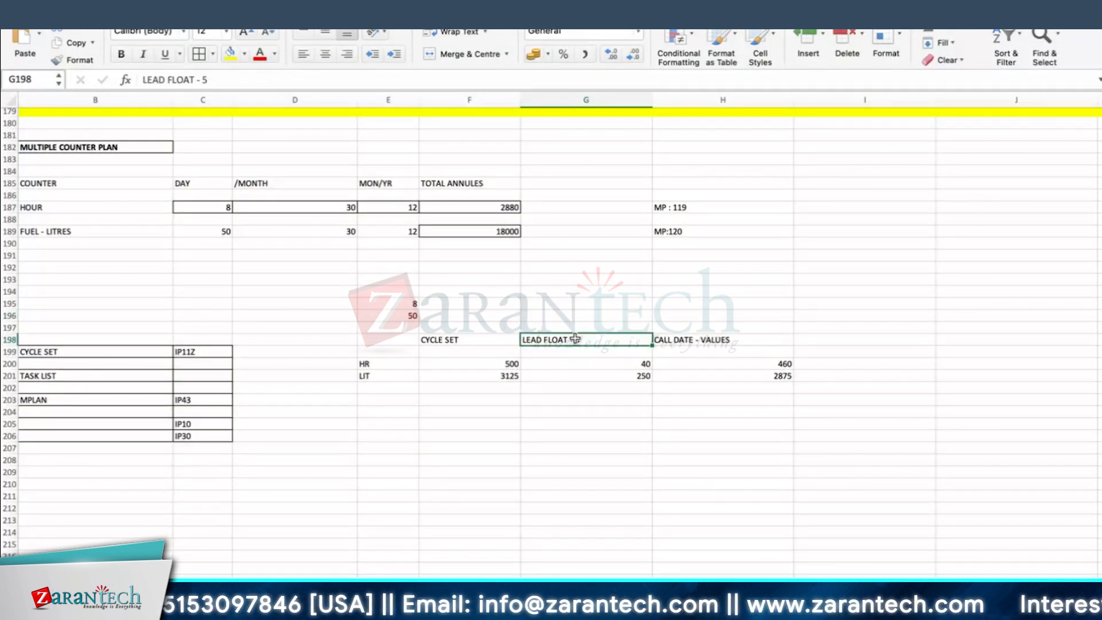
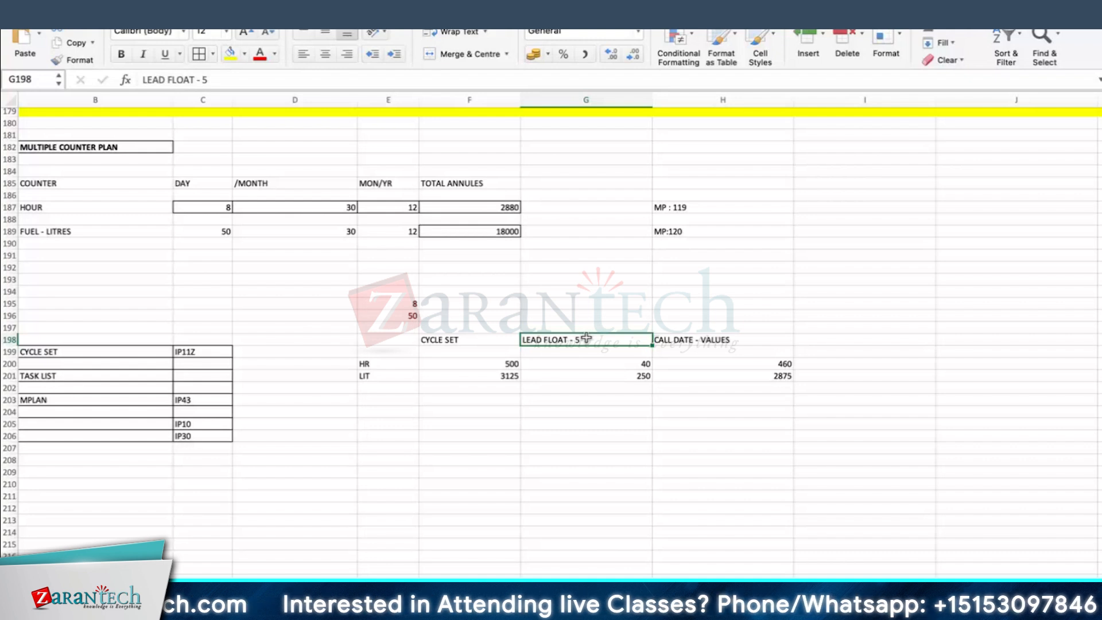
pyautogui.click(590, 384)
pyautogui.click(768, 363)
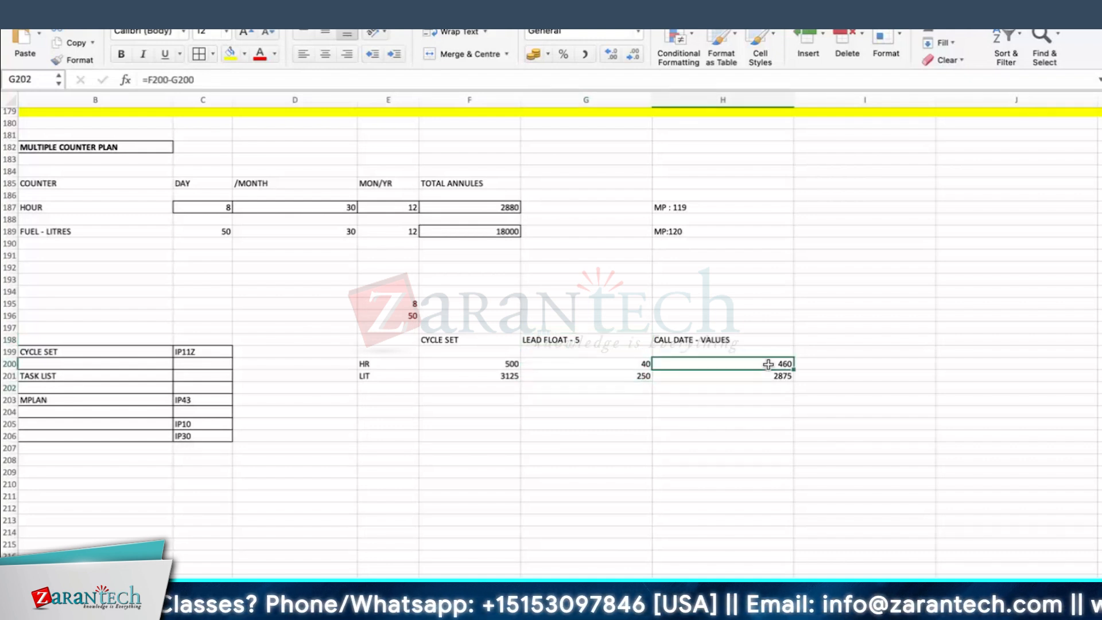
pyautogui.moveTo(768, 364); pyautogui.dragTo(768, 375)
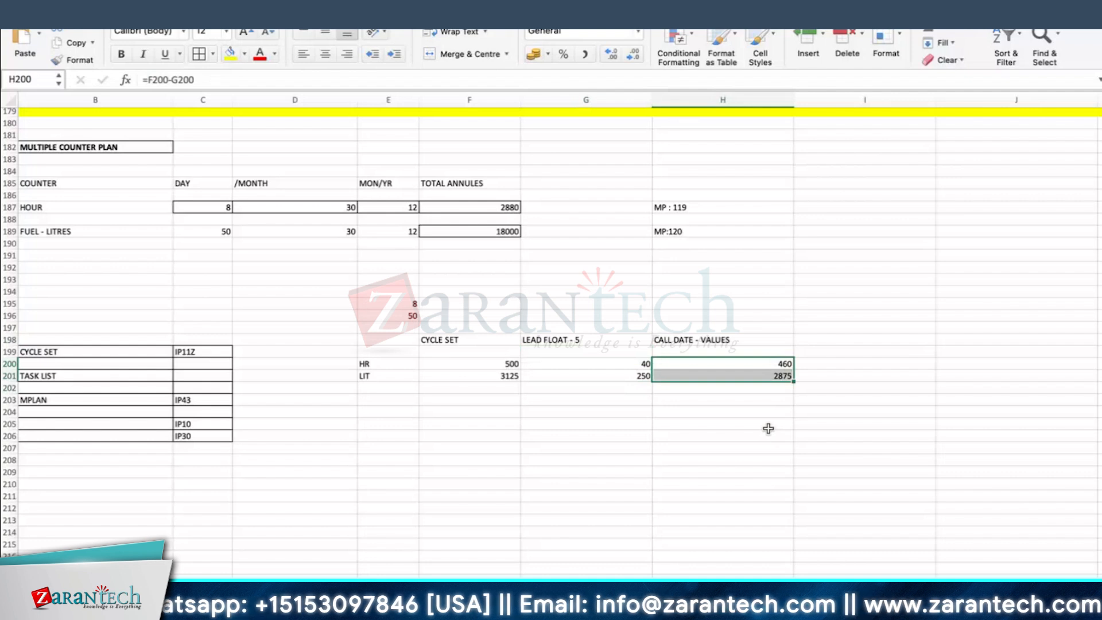
pyautogui.click(767, 424)
# Step: Enter the heading MDOC VALUES in E193 above the daily counter readings and widen column E to fit it
pyautogui.moveTo(386, 304); pyautogui.dragTo(386, 315)
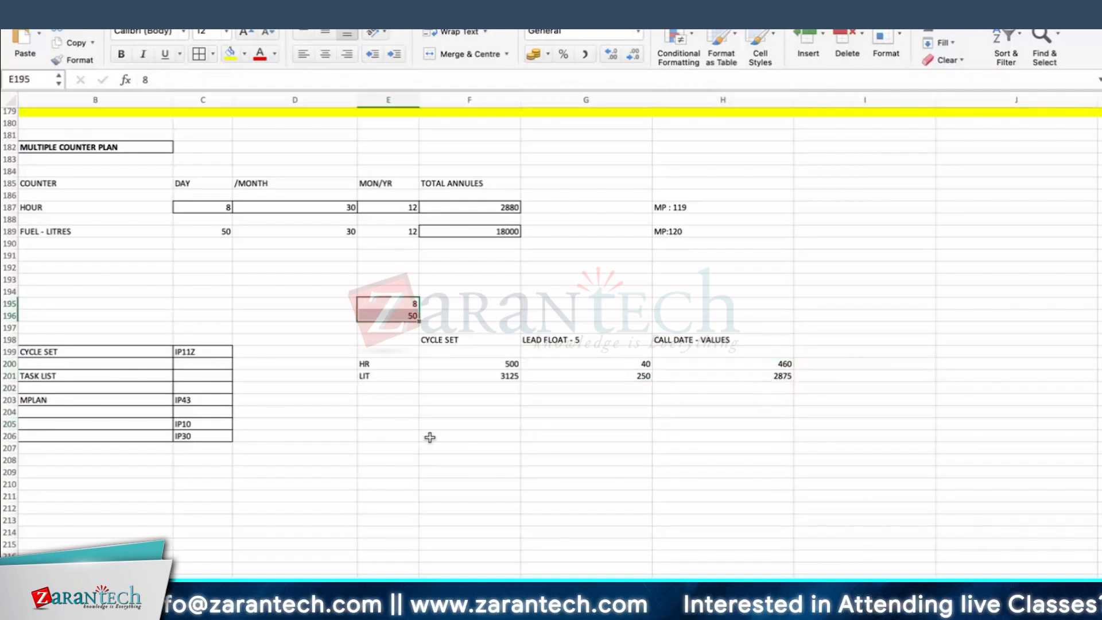
pyautogui.click(412, 281)
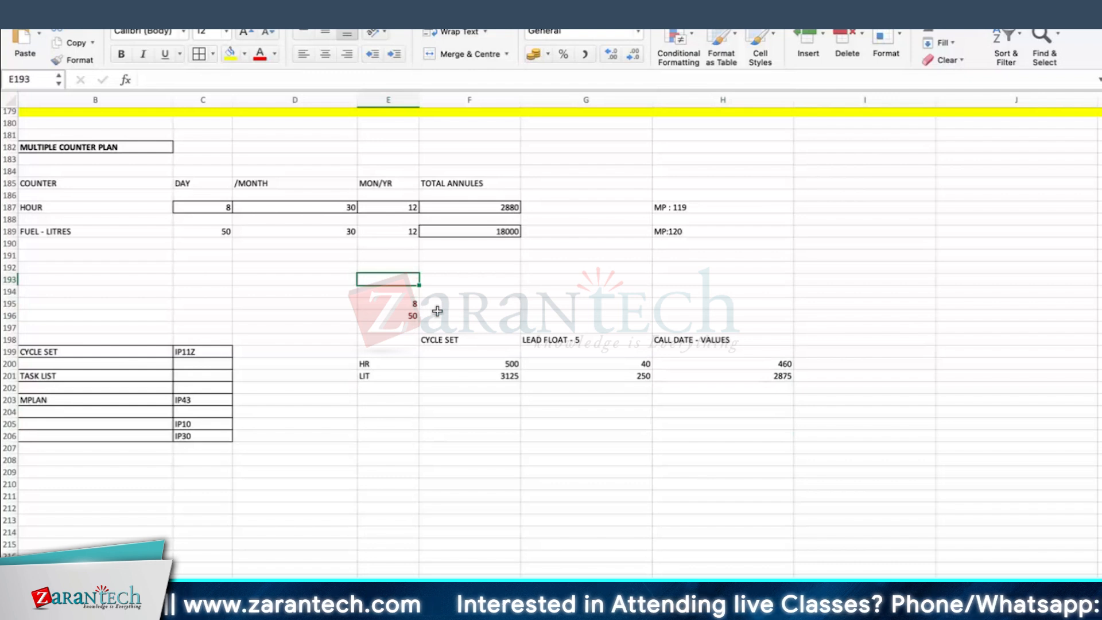
pyautogui.write('MDOC VAL')
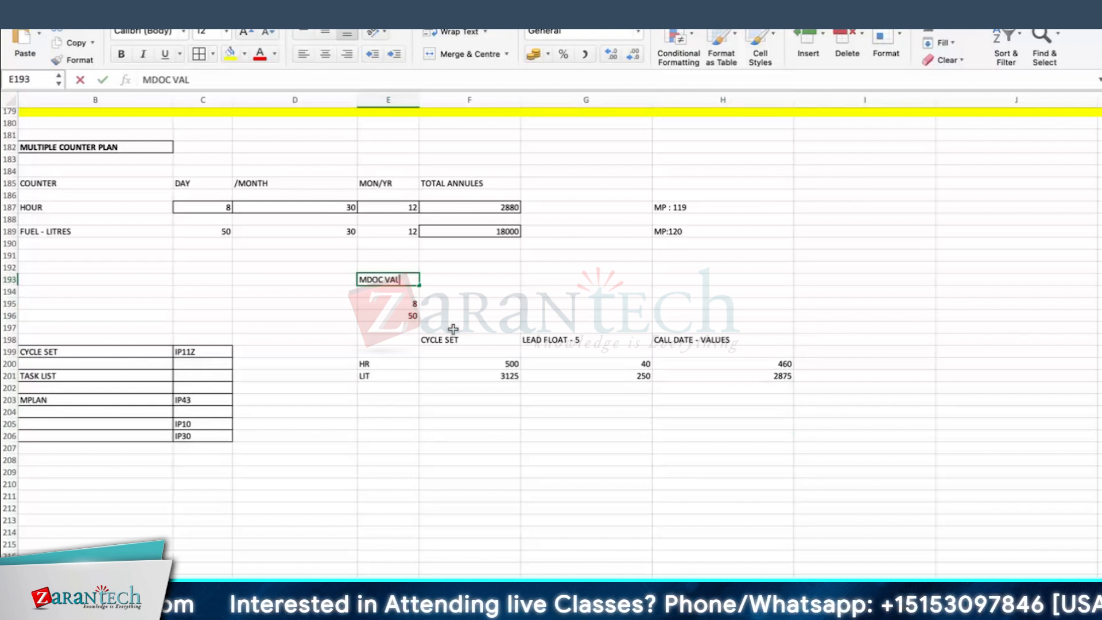
pyautogui.write('UES')
pyautogui.click(372, 282)
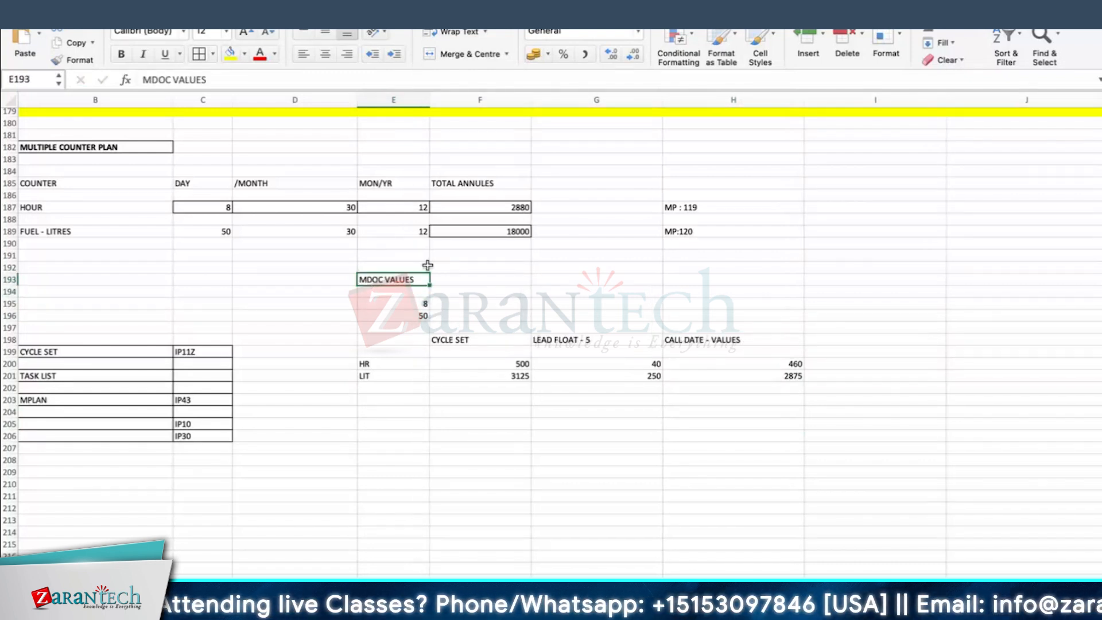
pyautogui.click(415, 303)
pyautogui.moveTo(416, 303); pyautogui.dragTo(419, 313)
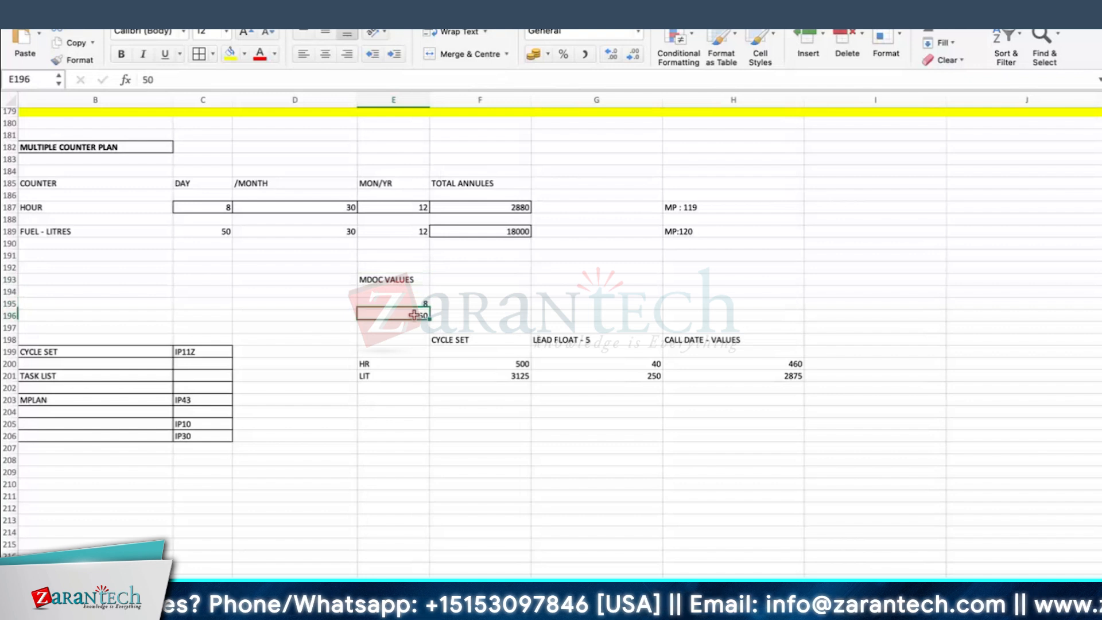
# Step: Add the daily hour reading to the hour call value with =H200+E195 in I200
pyautogui.click(850, 365)
pyautogui.write('=')
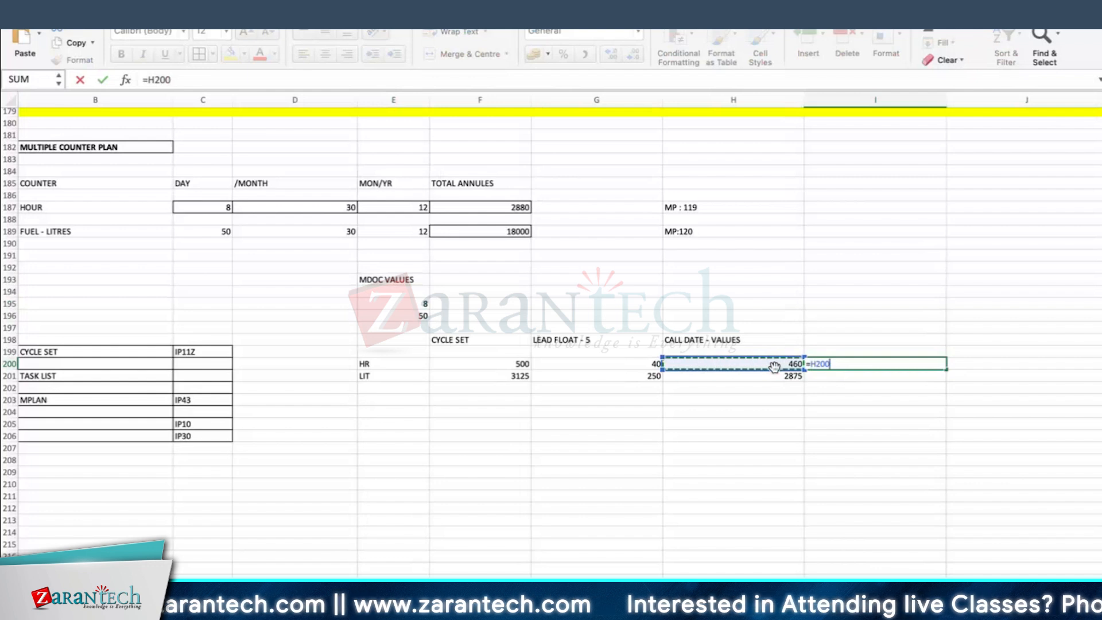
pyautogui.write('+')
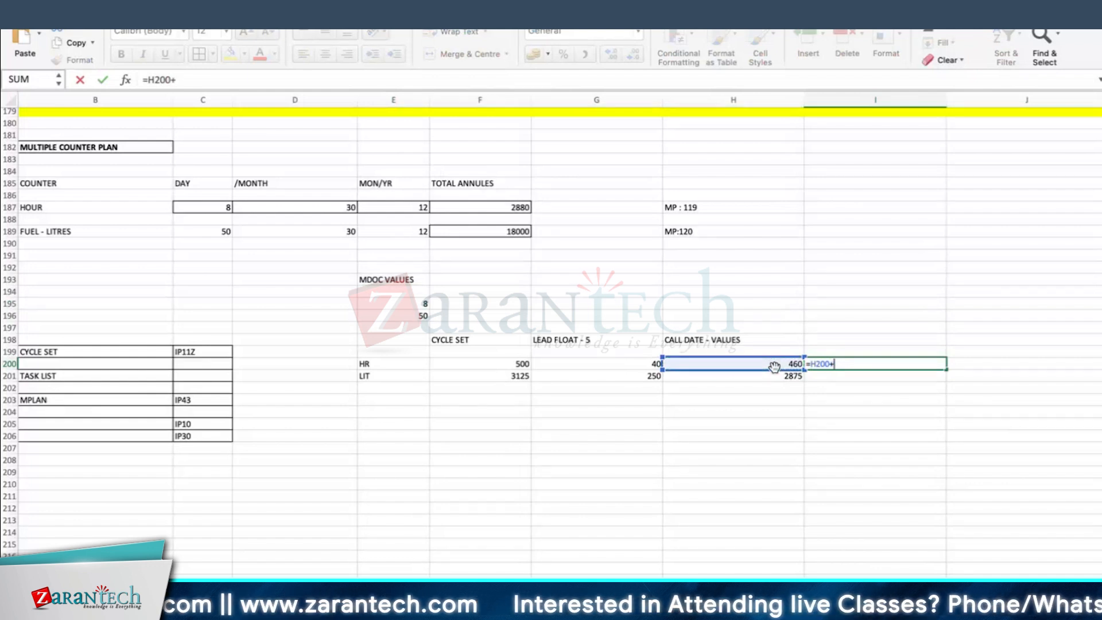
pyautogui.click(401, 298)
pyautogui.press('Return')
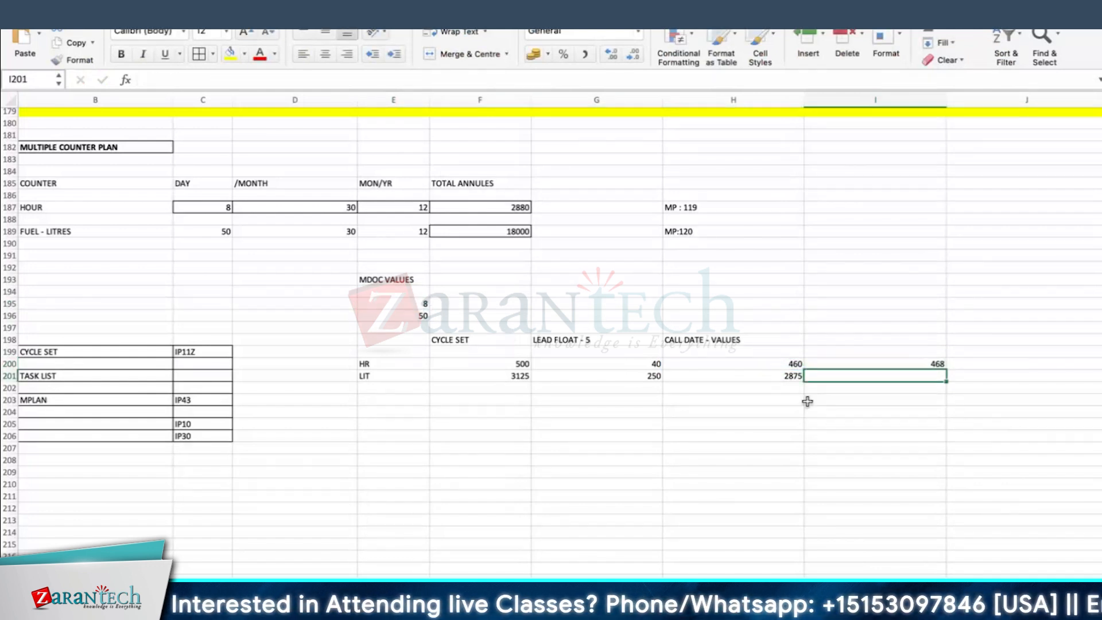
# Step: Add the daily fuel reading to the litre call value with =H201+E196 in I201
pyautogui.write('=')
pyautogui.click(790, 375)
pyautogui.write('+')
pyautogui.click(408, 315)
pyautogui.press('Return')
pyautogui.click(841, 541)
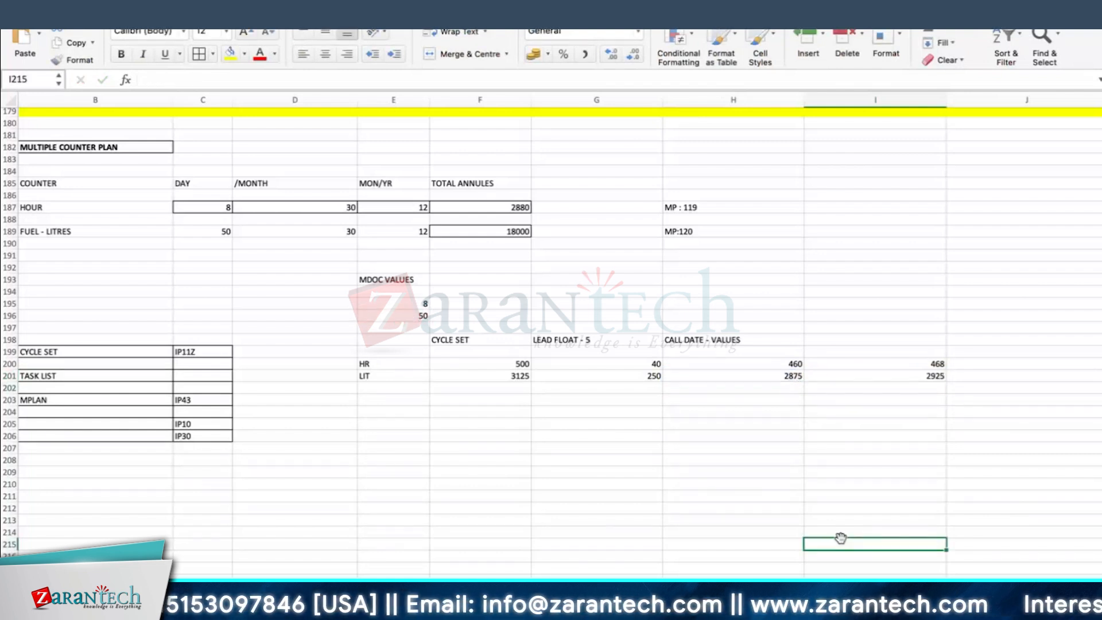
# Step: Calculate the shifted hour cycle in F203 by adding the daily reading to 500 with =E195+500
pyautogui.click(515, 400)
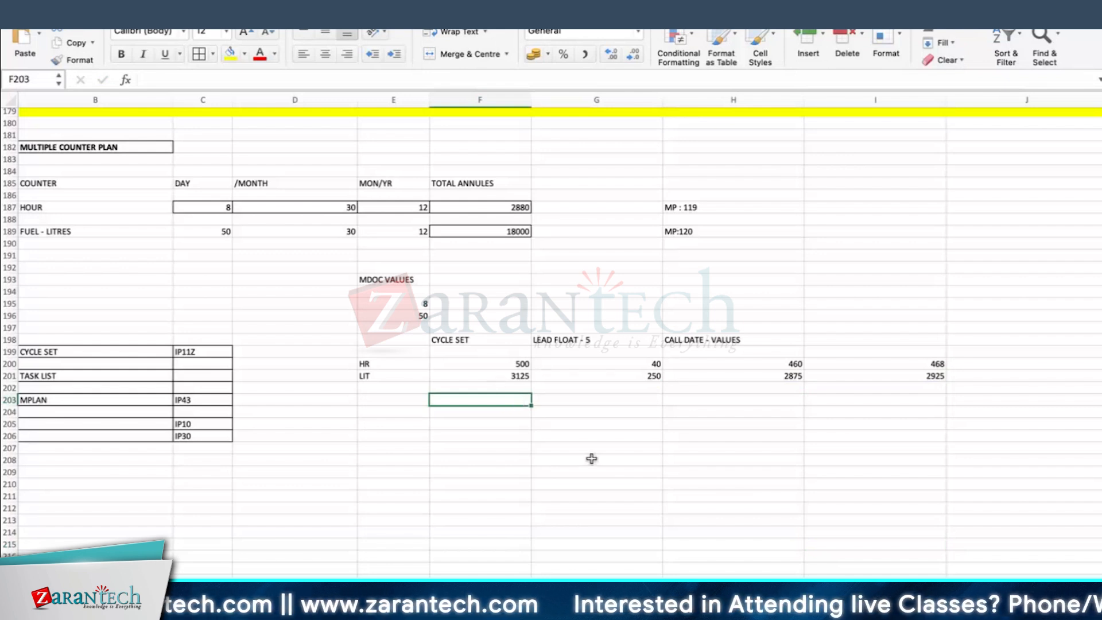
pyautogui.write('500')
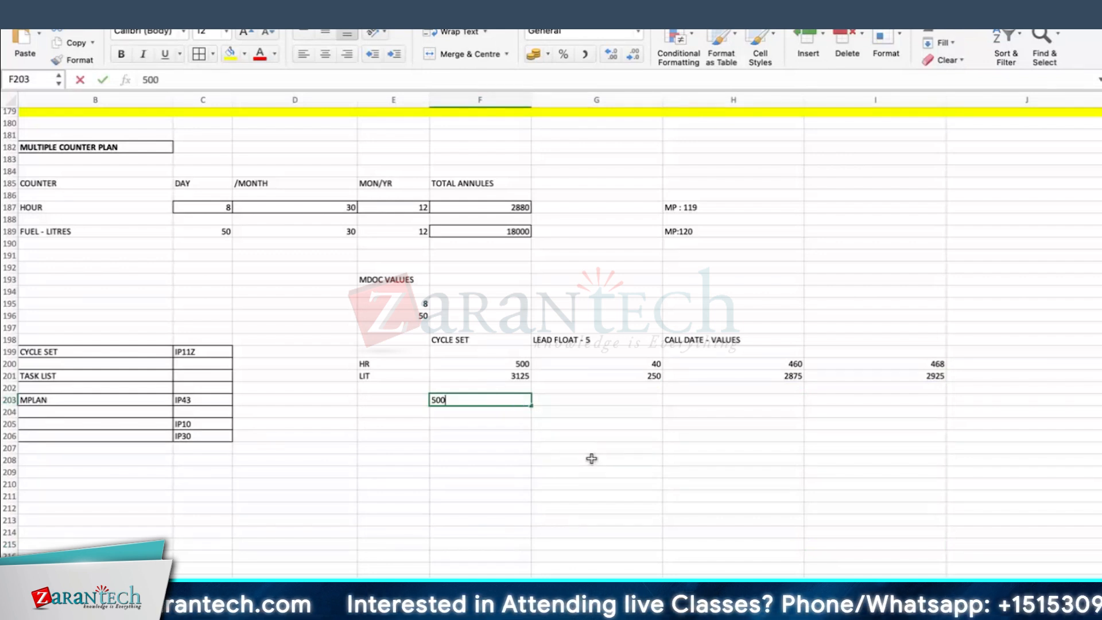
pyautogui.write('+')
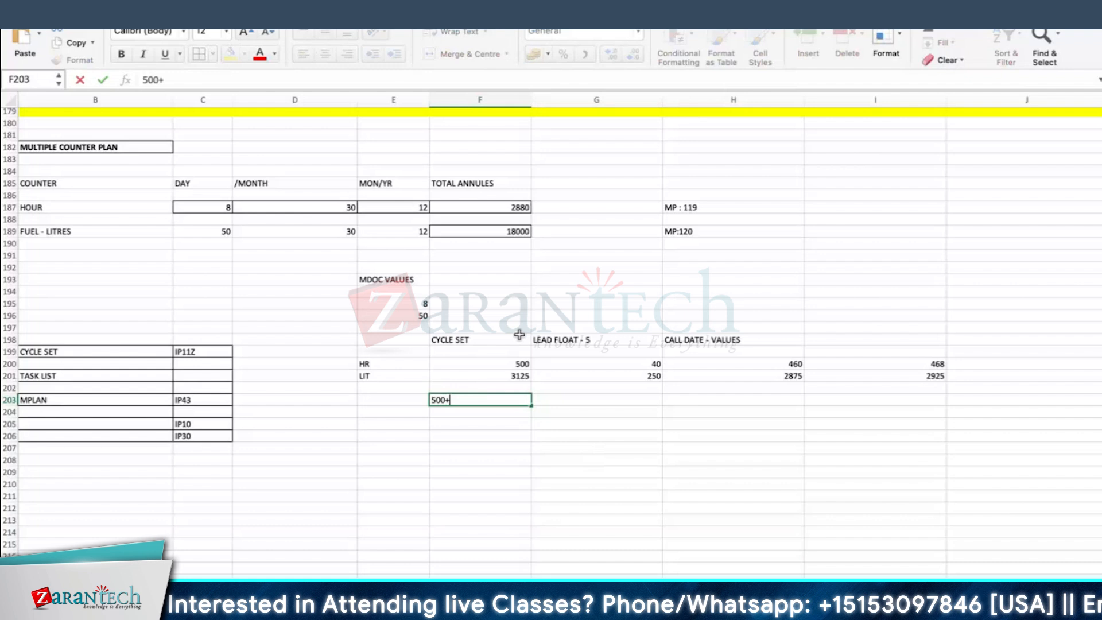
pyautogui.click(409, 304)
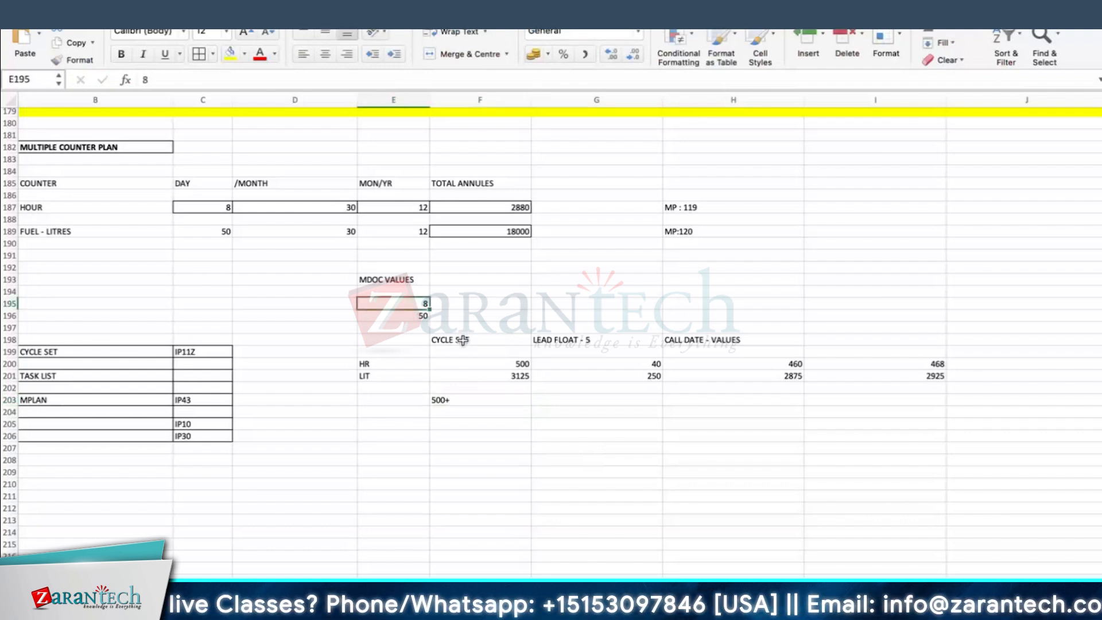
pyautogui.doubleClick(436, 399)
pyautogui.write('=')
pyautogui.click(410, 304)
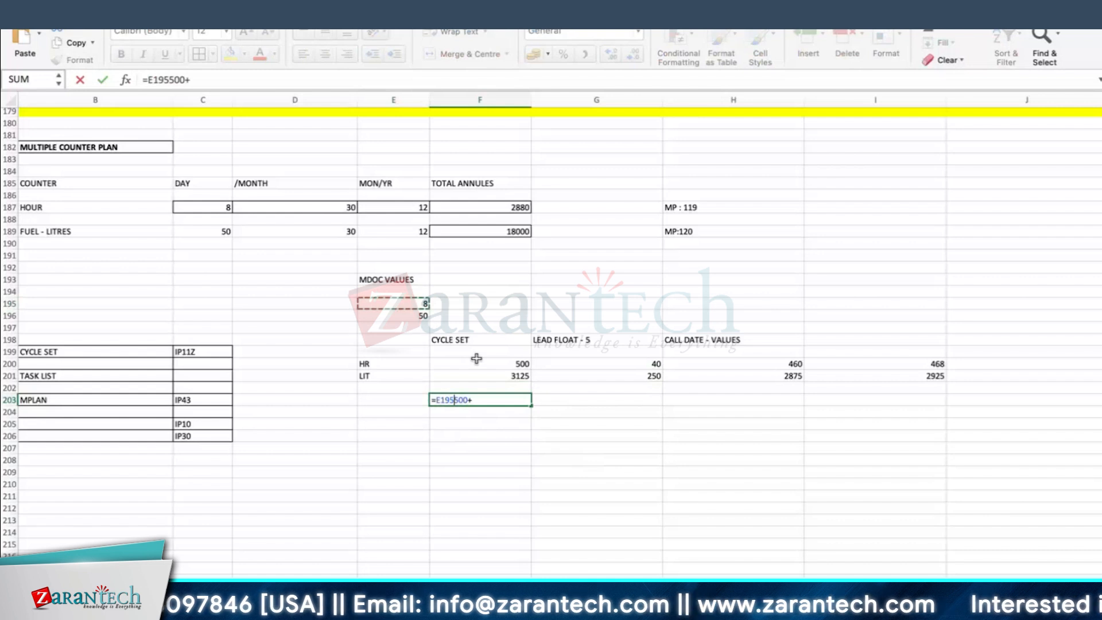
pyautogui.write('+i')
pyautogui.press('BackSpace')
pyautogui.press('Return')
# Step: Fill the F203 formula down to F204 and change its cycle value to 3125 so it reads =E196+3125
pyautogui.click(523, 400)
pyautogui.doubleClick(524, 411)
pyautogui.moveTo(531, 406); pyautogui.dragTo(518, 412)
pyautogui.press('BackSpace')
pyautogui.press('BackSpace')
pyautogui.press('BackSpace')
pyautogui.write('3125')
pyautogui.press('Return')
# Step: Highlight the shifted cycle values in F203:F204 and the original cycle values in F200:F201 in yellow
pyautogui.click(231, 56)
pyautogui.moveTo(510, 361); pyautogui.dragTo(510, 372)
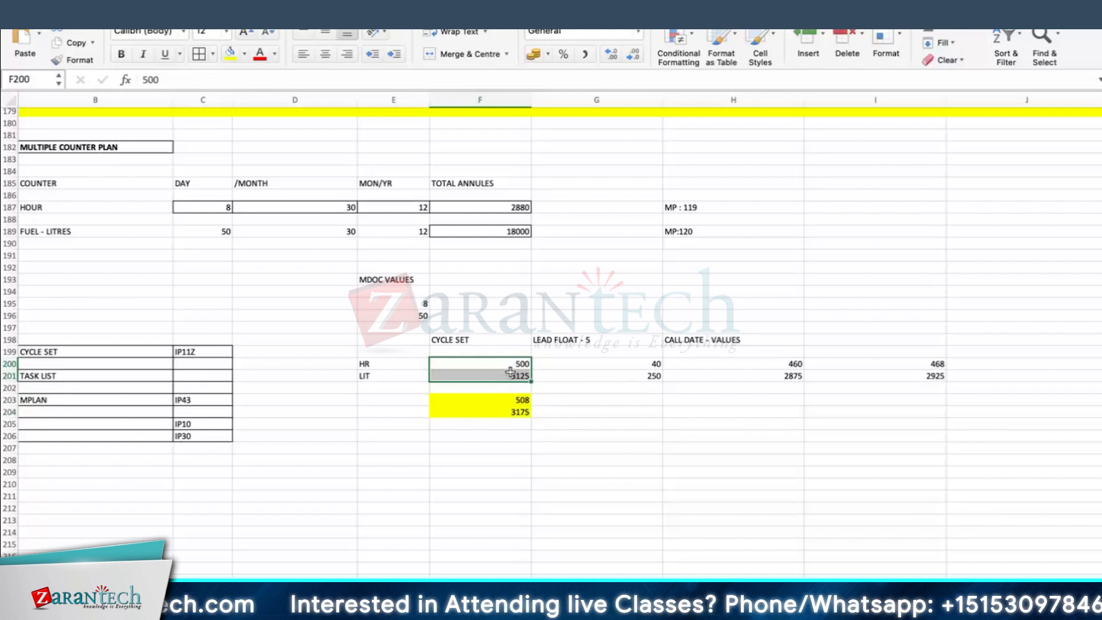
pyautogui.click(230, 56)
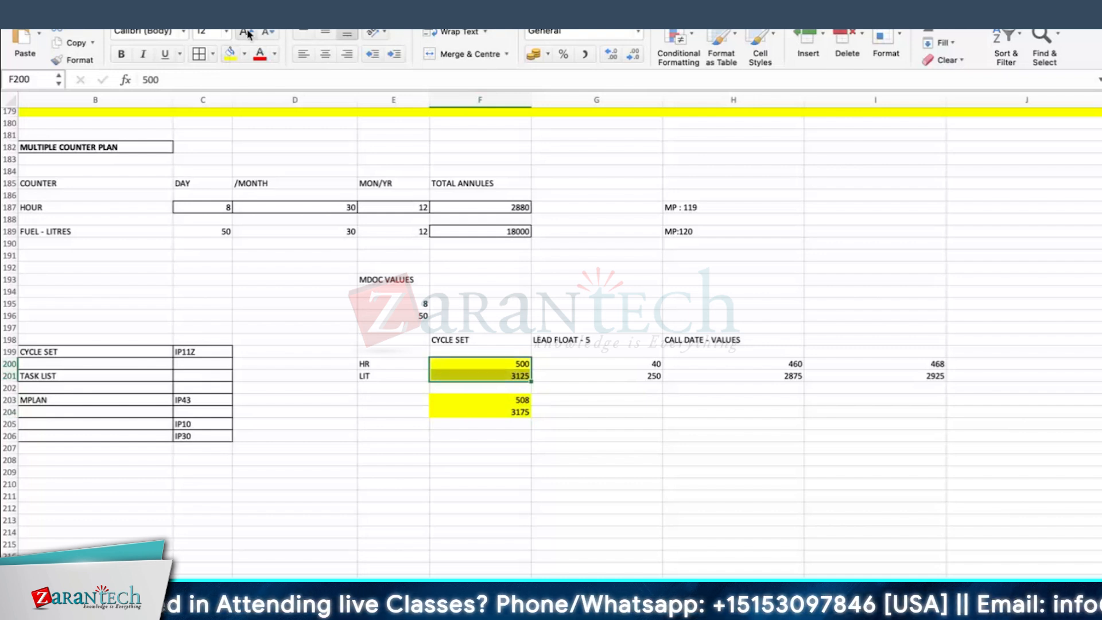
# Step: Enlarge the font of F200:F201 to 16 and of F203:F204 to 18
pyautogui.click(248, 33)
pyautogui.click(248, 34)
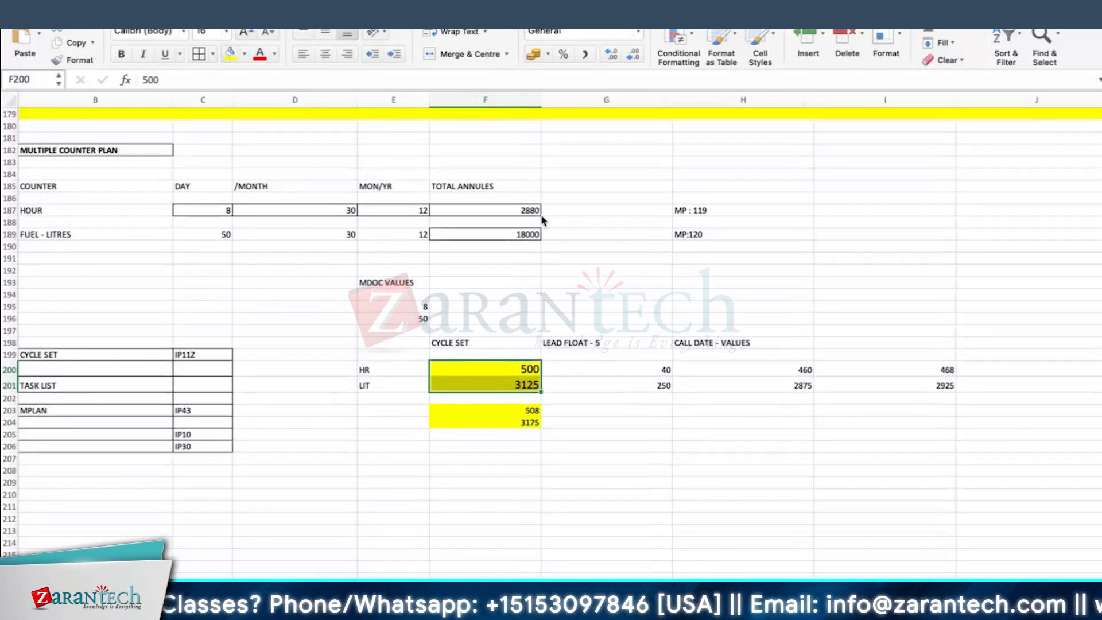
pyautogui.moveTo(520, 408); pyautogui.dragTo(519, 422)
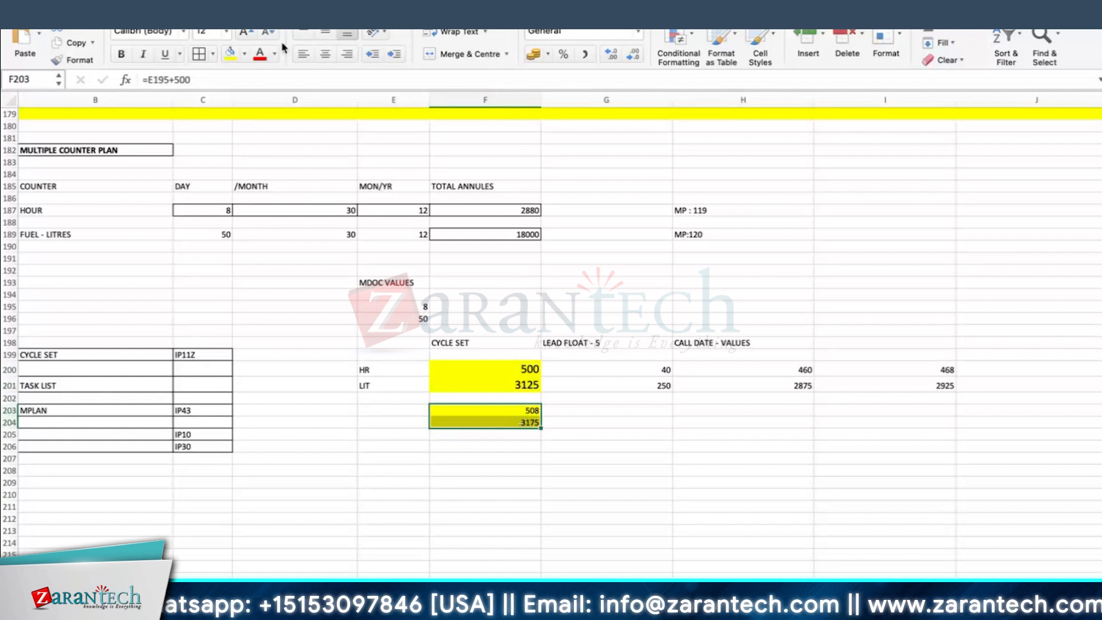
pyautogui.click(241, 31)
pyautogui.click(241, 32)
pyautogui.click(241, 32)
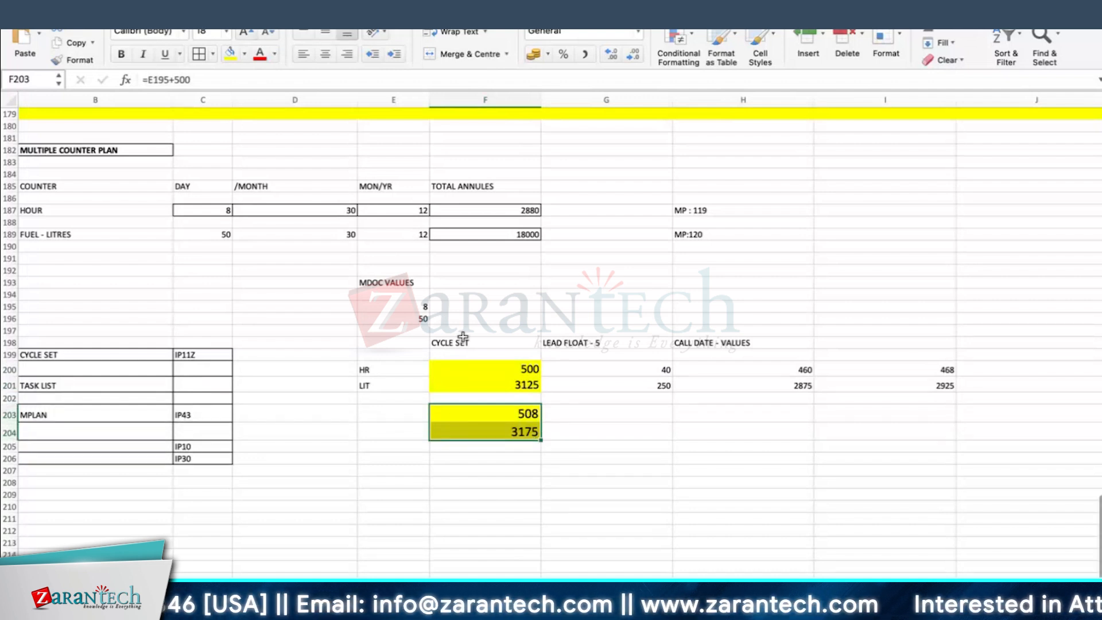
# Step: Enter OR in D203 beside the MPLAN transaction code IP43
pyautogui.click(463, 340)
pyautogui.moveTo(508, 370); pyautogui.dragTo(510, 379)
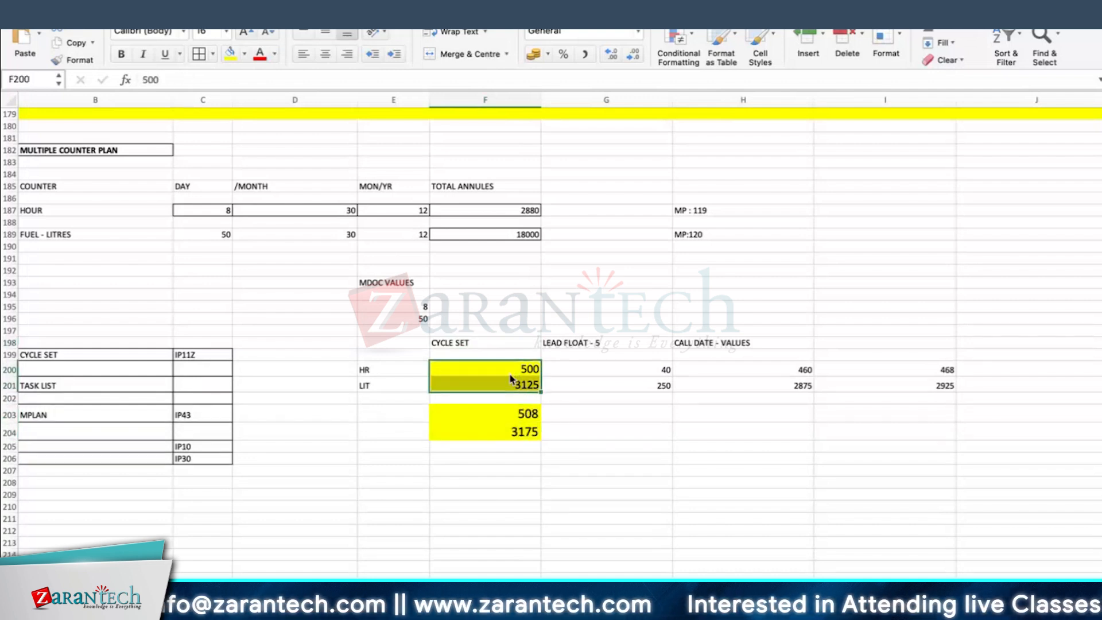
pyautogui.click(527, 369)
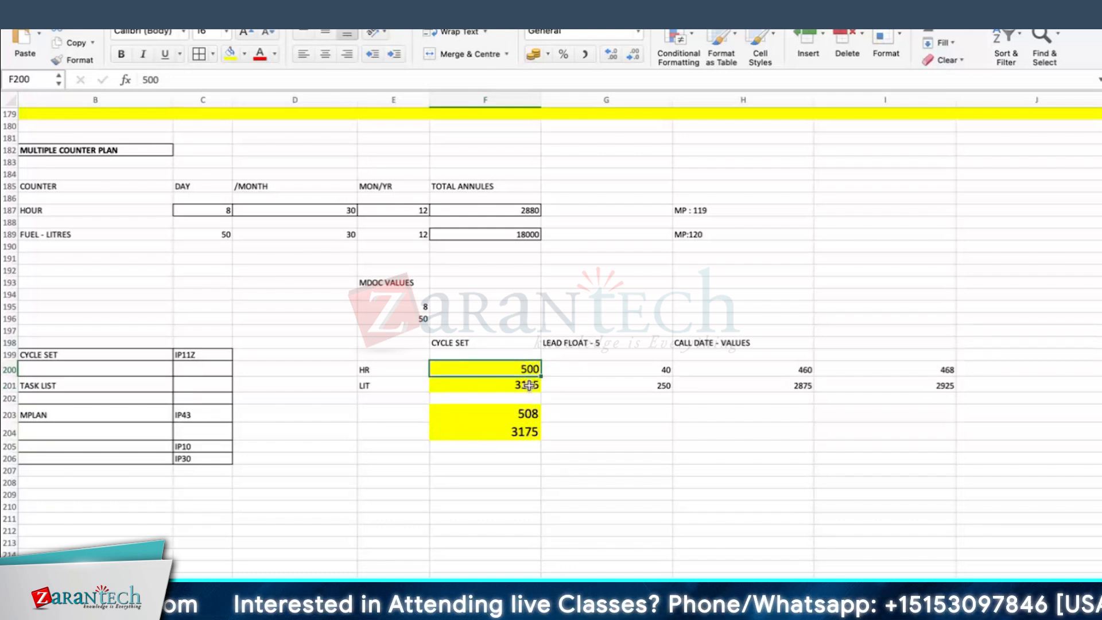
pyautogui.click(346, 411)
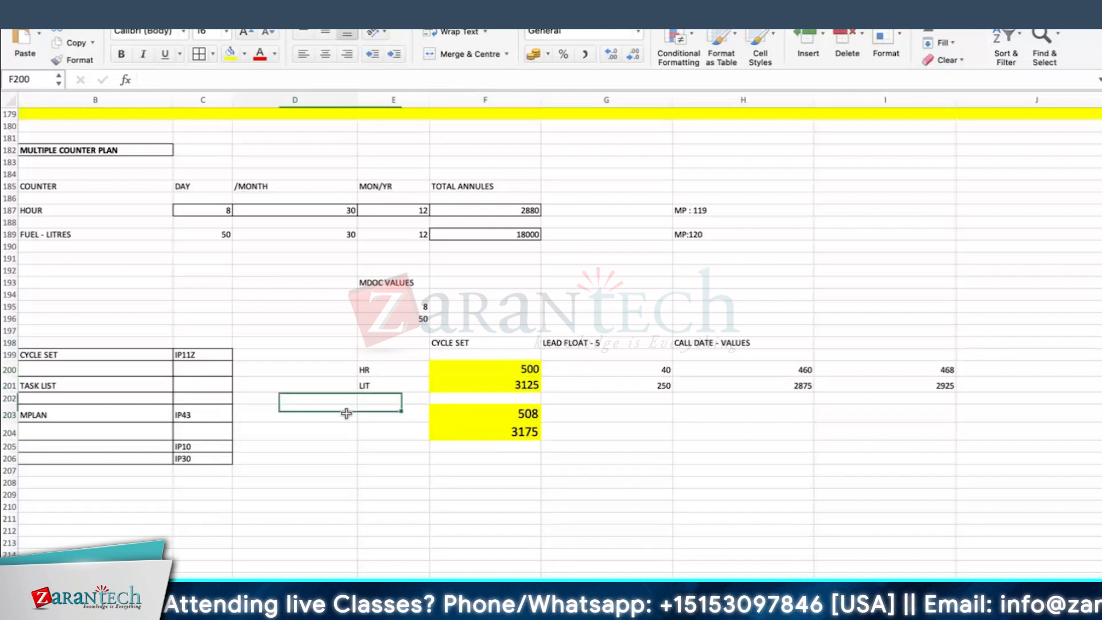
pyautogui.write('OR')
pyautogui.press('Return')
pyautogui.click(536, 517)
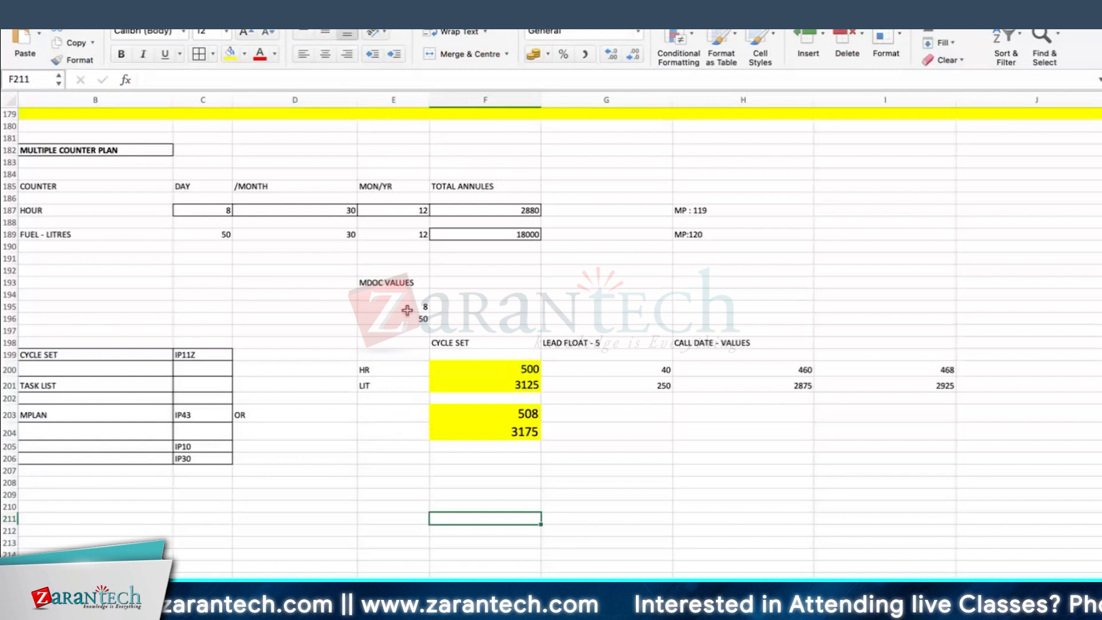
# Step: Add cell borders around the daily MDOC values in E195:E196
pyautogui.moveTo(407, 309); pyautogui.dragTo(405, 319)
pyautogui.click(206, 57)
pyautogui.press('Right')
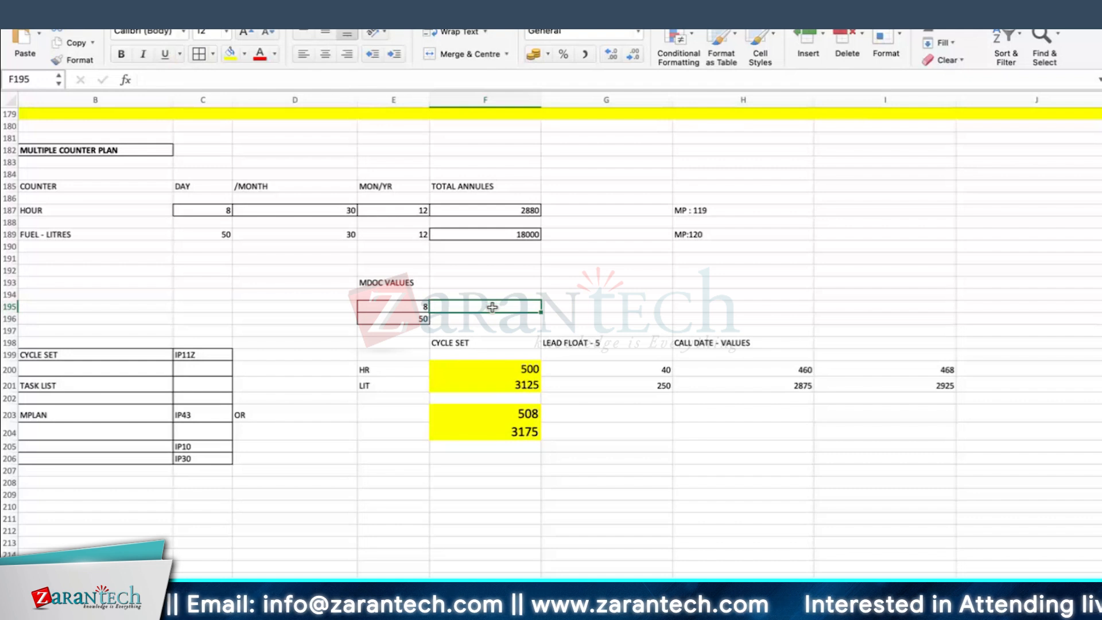
# Step: Review the shifted cycle values in F203:F204 and the lead float values in G200:G201
pyautogui.click(525, 409)
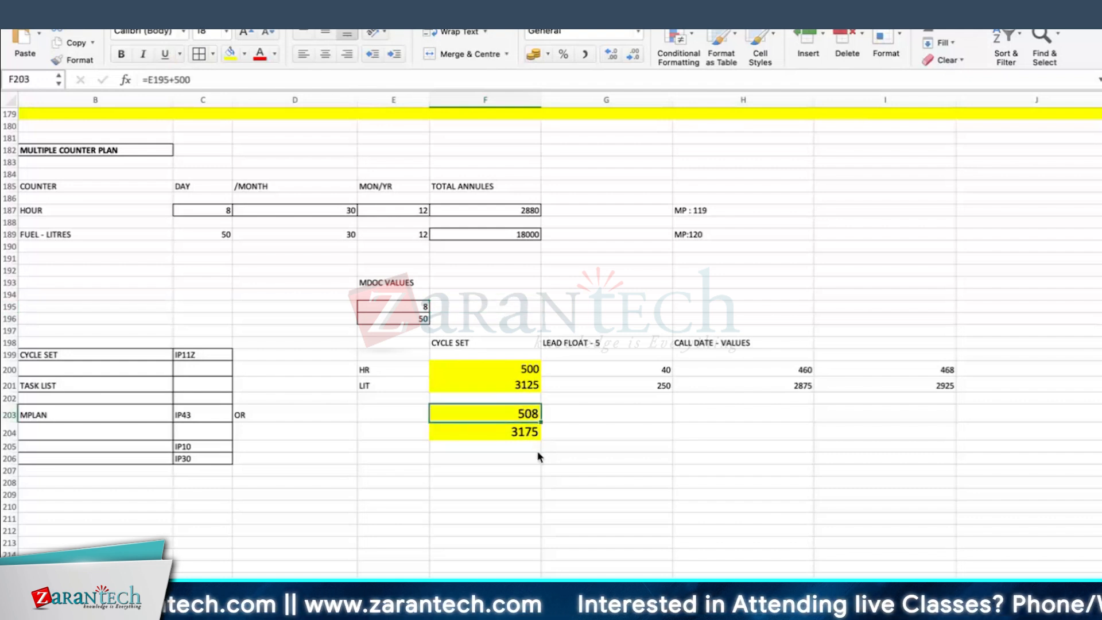
pyautogui.click(525, 435)
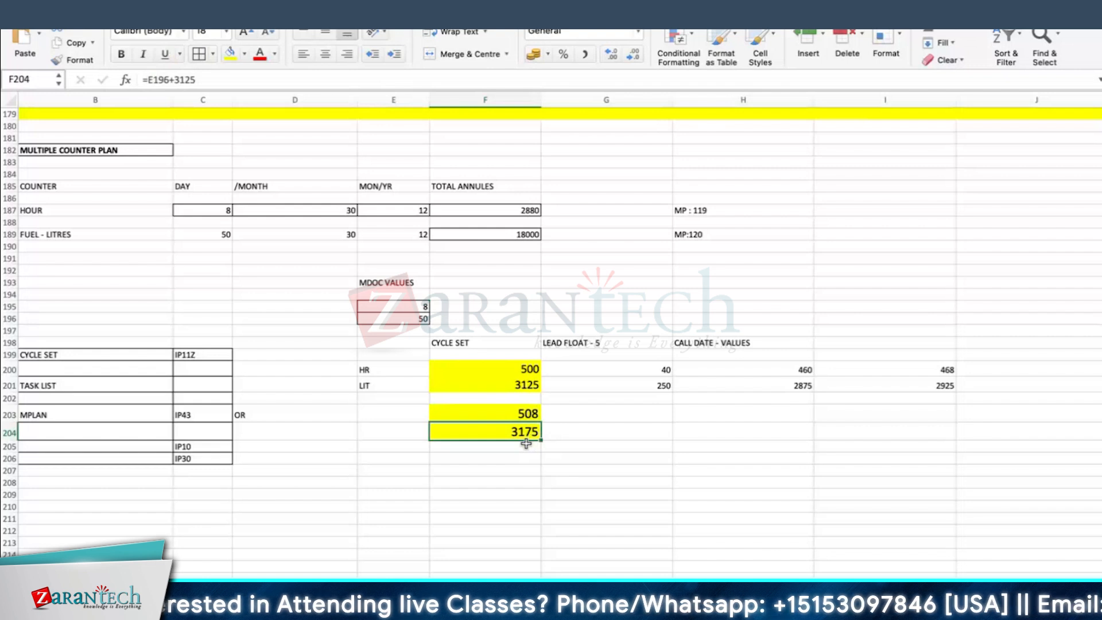
pyautogui.click(595, 339)
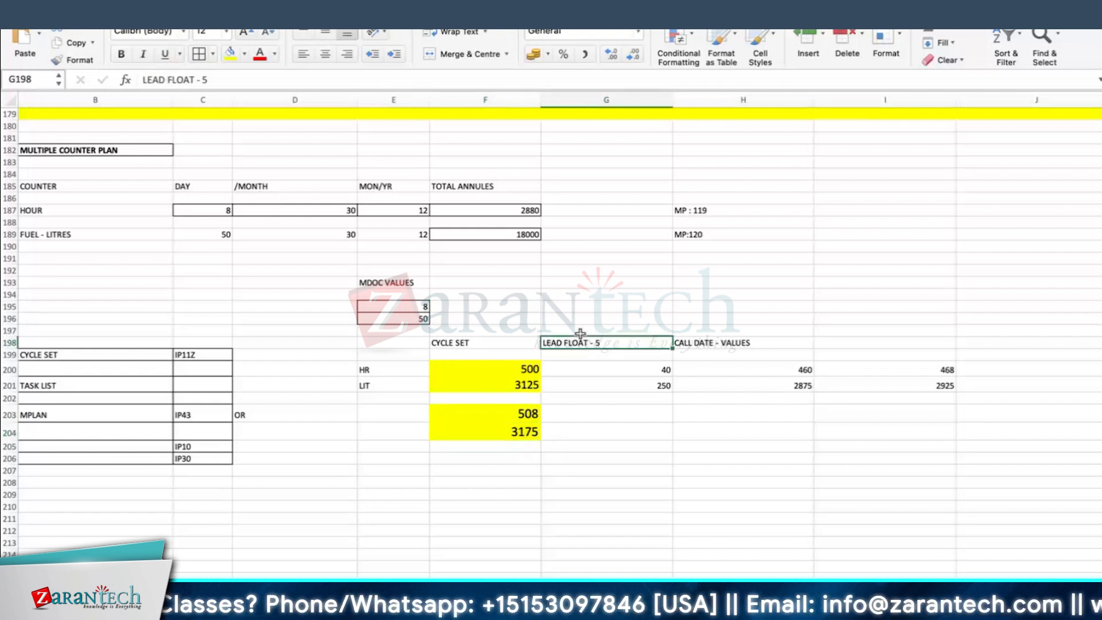
pyautogui.click(631, 317)
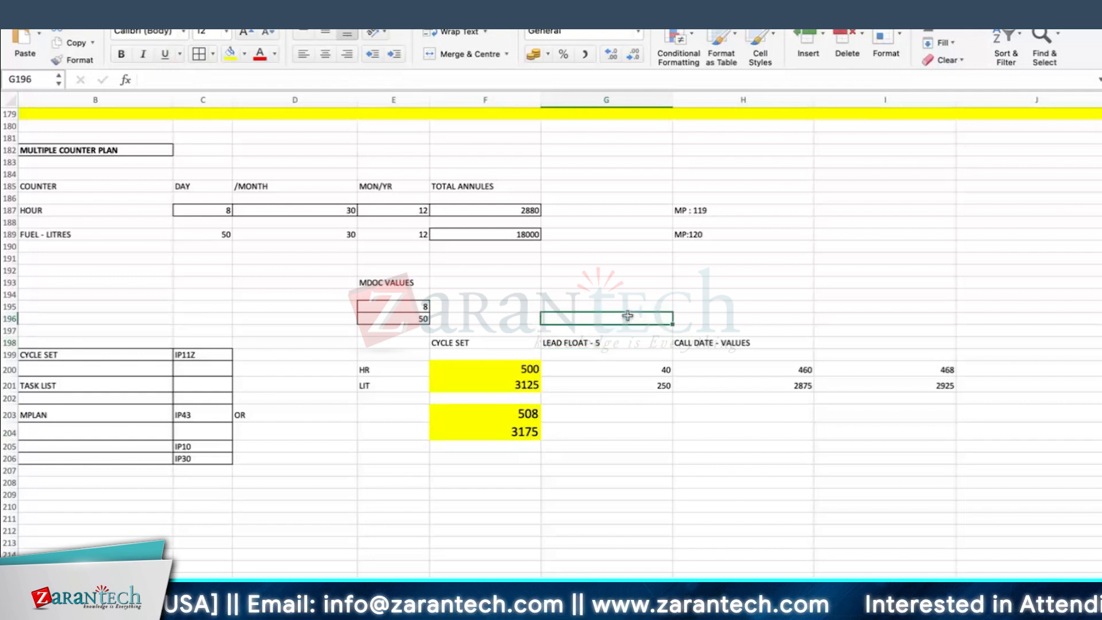
pyautogui.click(605, 347)
pyautogui.click(657, 374)
pyautogui.click(659, 387)
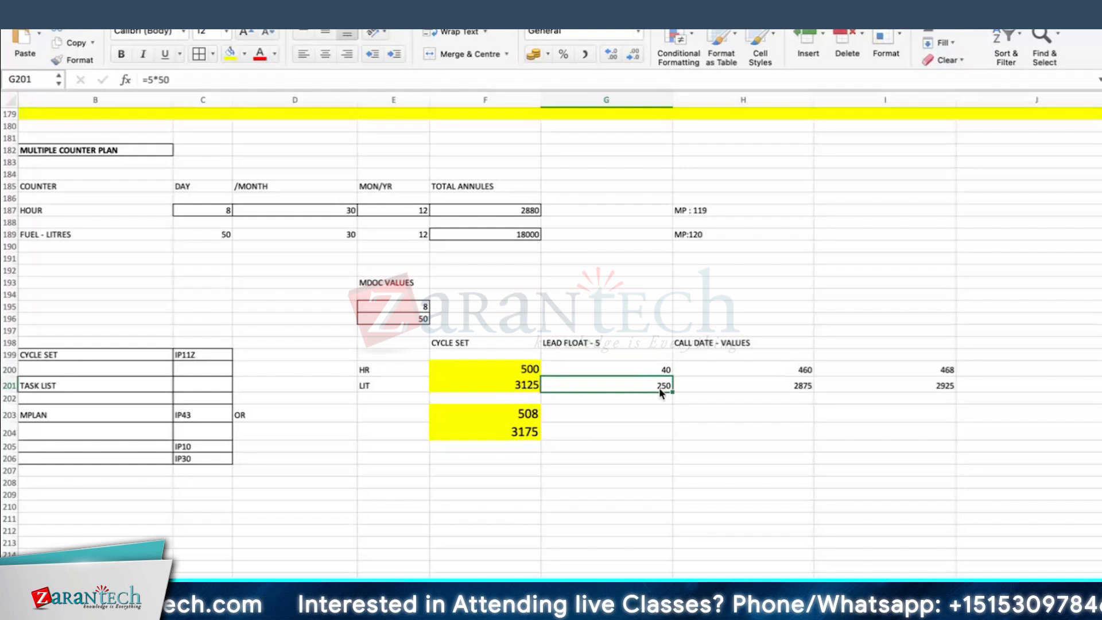
pyautogui.click(660, 432)
# Step: Inspect the formulas behind the call date values in H200:H201 and the added daily readings in column I
pyautogui.moveTo(790, 363); pyautogui.dragTo(790, 382)
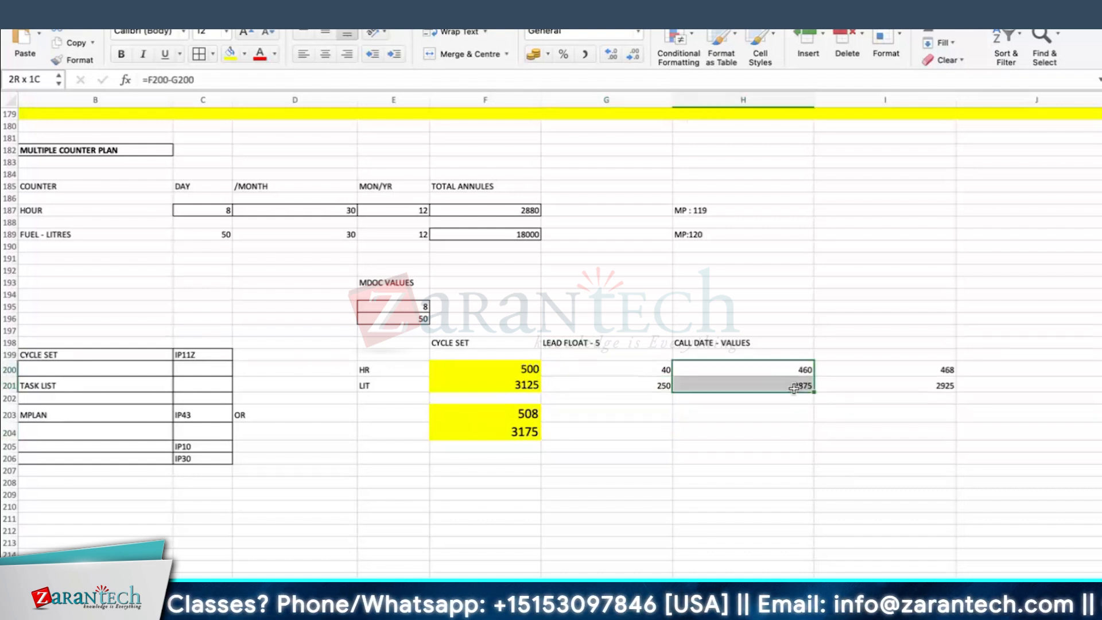
pyautogui.doubleClick(678, 370)
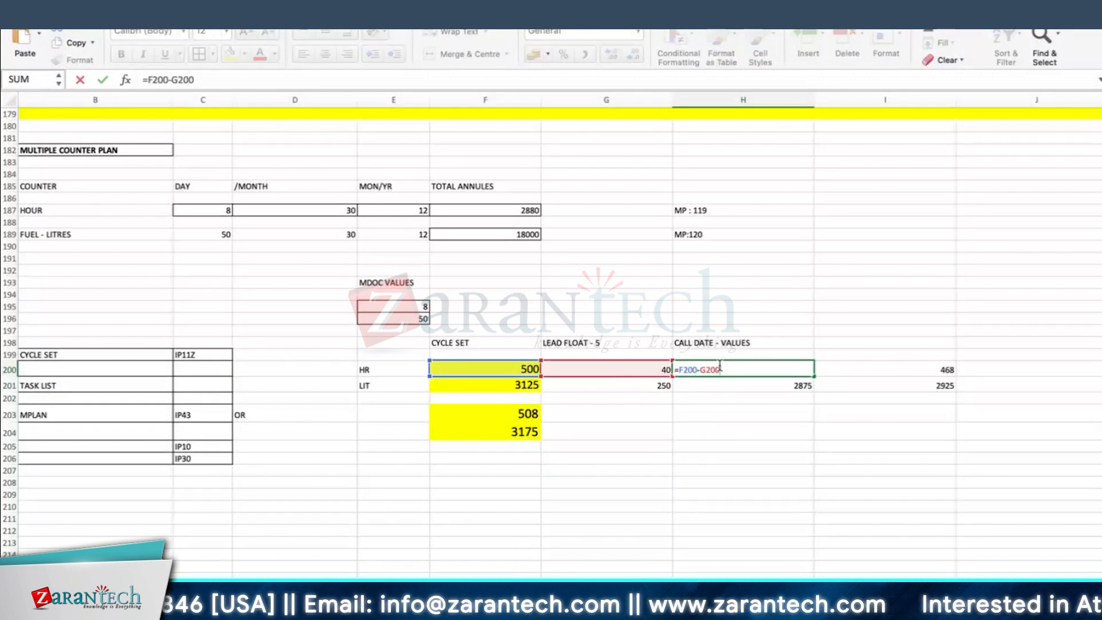
pyautogui.press('Return')
pyautogui.doubleClick(763, 390)
pyautogui.press('Return')
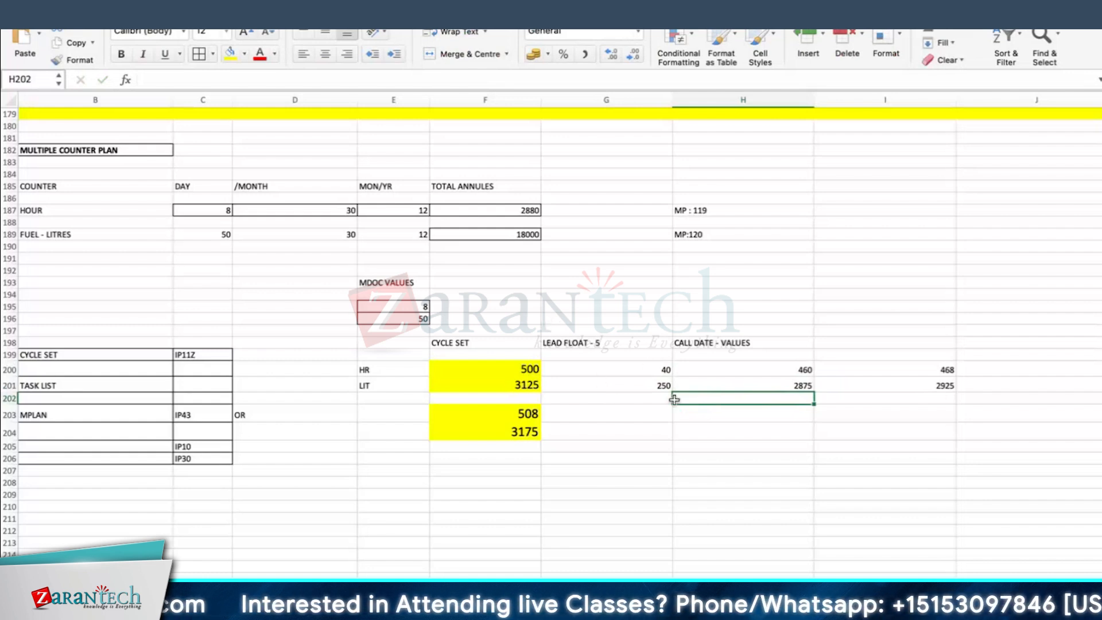
pyautogui.click(758, 408)
pyautogui.click(765, 446)
pyautogui.moveTo(805, 371); pyautogui.dragTo(802, 384)
pyautogui.click(937, 368)
pyautogui.write('=H200+E195')
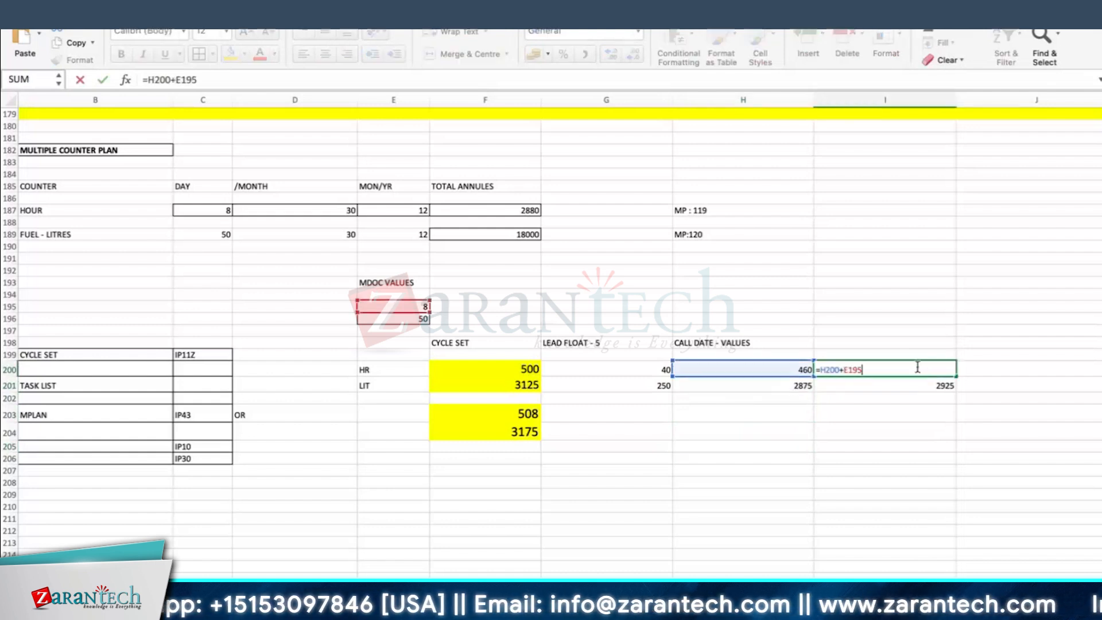
pyautogui.press('Return')
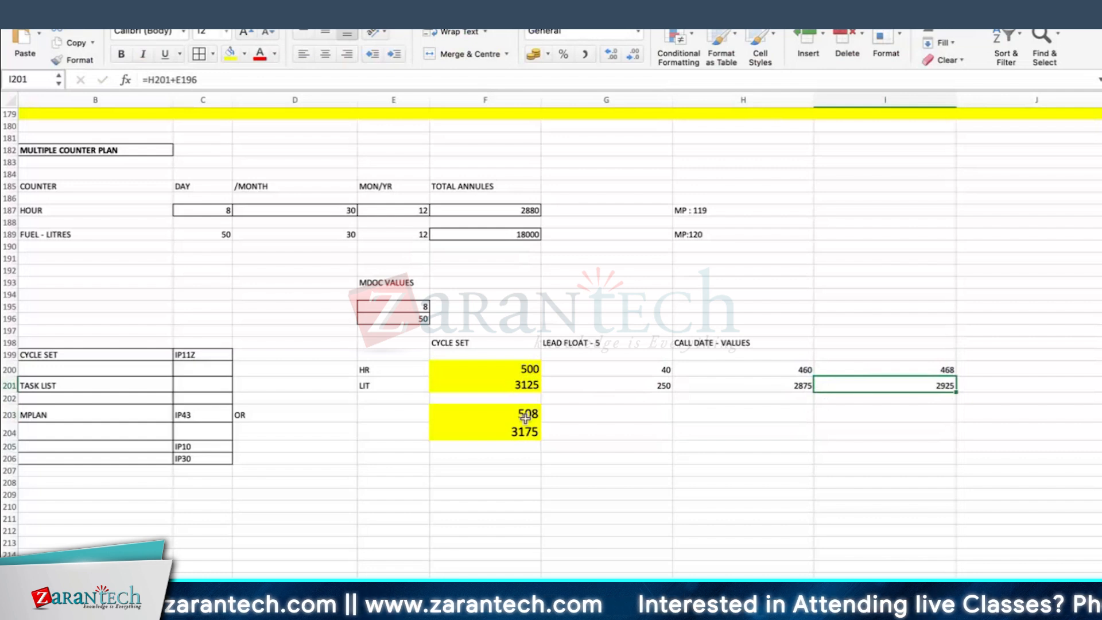
# Step: Copy the lead float values from G200:G201 to G203:G204 beside the shifted cycle values
pyautogui.click(740, 412)
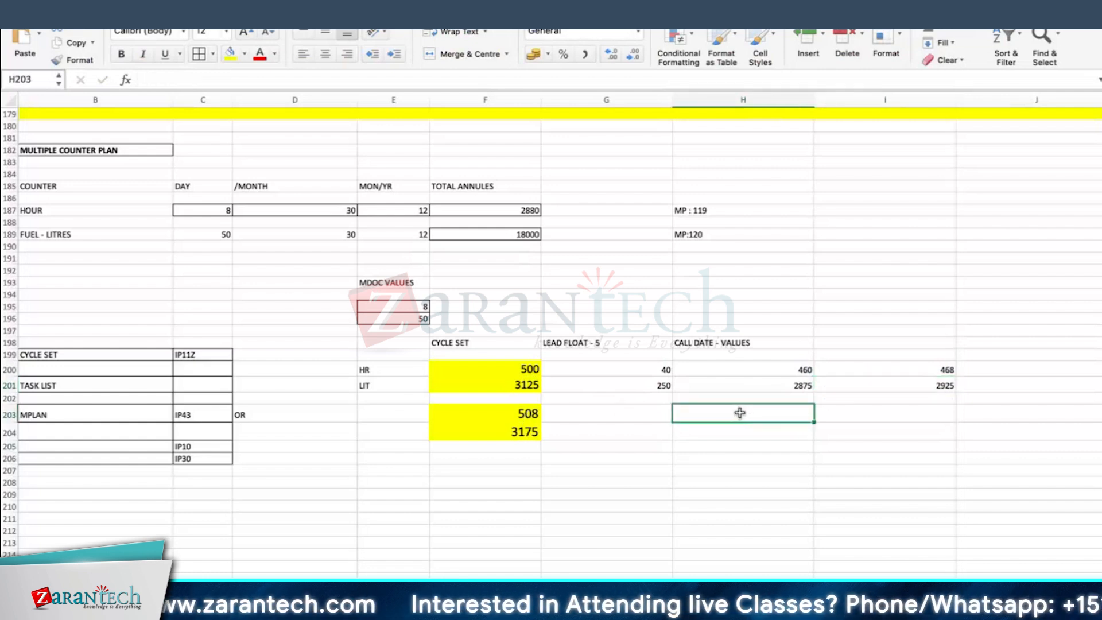
pyautogui.moveTo(669, 366); pyautogui.dragTo(664, 387)
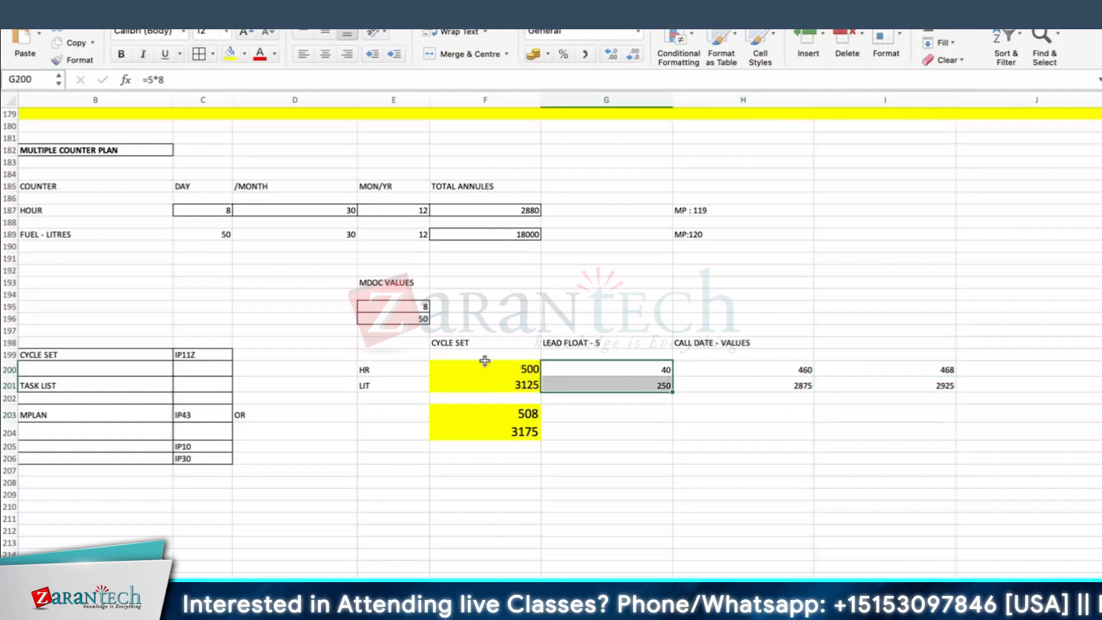
pyautogui.hotkey('ctrl', 'c')
pyautogui.click(630, 417)
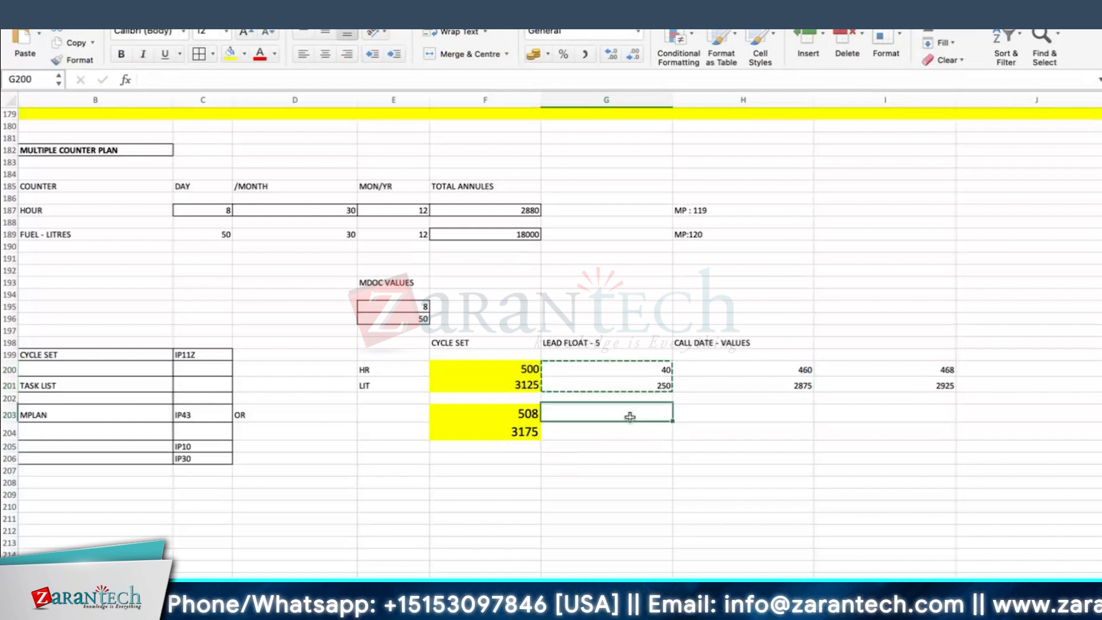
pyautogui.hotkey('ctrl', 'v')
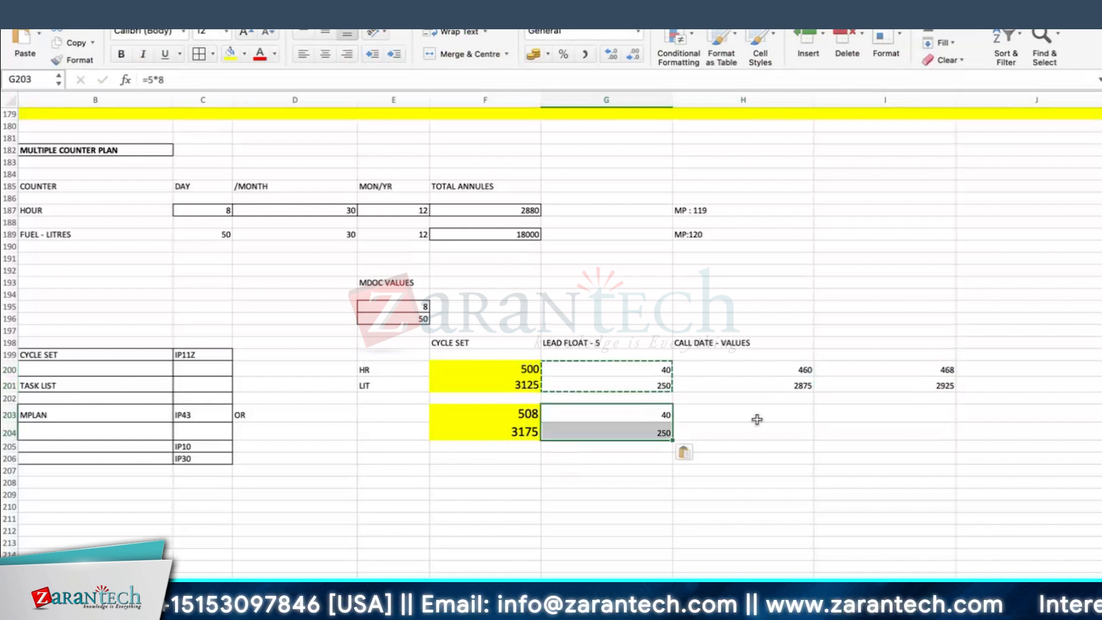
# Step: Subtract the lead float from the shifted hour cycle with =F203-G203 in H203 and fill the formula down to H204
pyautogui.click(757, 420)
pyautogui.write('=')
pyautogui.click(504, 410)
pyautogui.write('-')
pyautogui.click(640, 418)
pyautogui.press('Return')
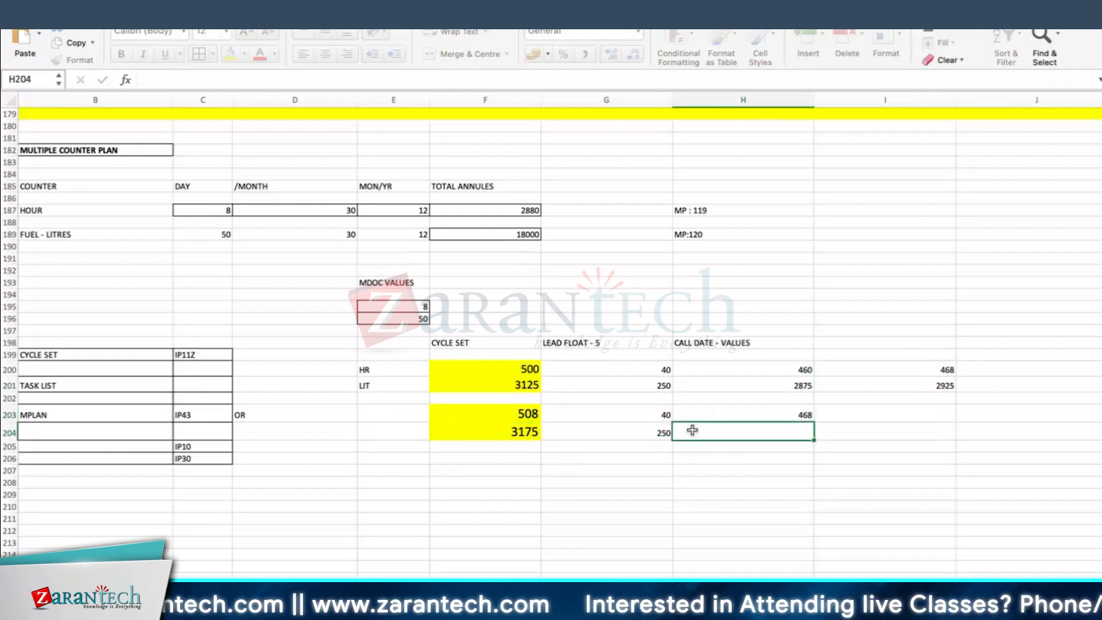
pyautogui.click(801, 414)
pyautogui.moveTo(813, 423); pyautogui.dragTo(812, 440)
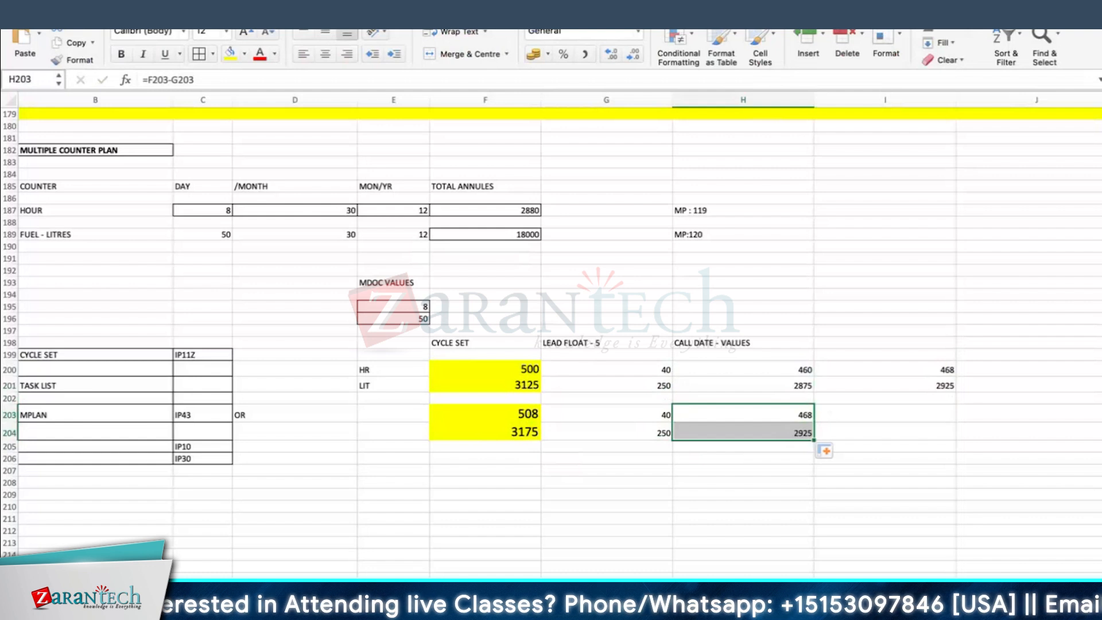
# Step: Enlarge the call values in H203:H204 to font size 20 and fill both cells yellow
pyautogui.click(241, 38)
pyautogui.click(241, 38)
pyautogui.click(242, 38)
pyautogui.click(242, 38)
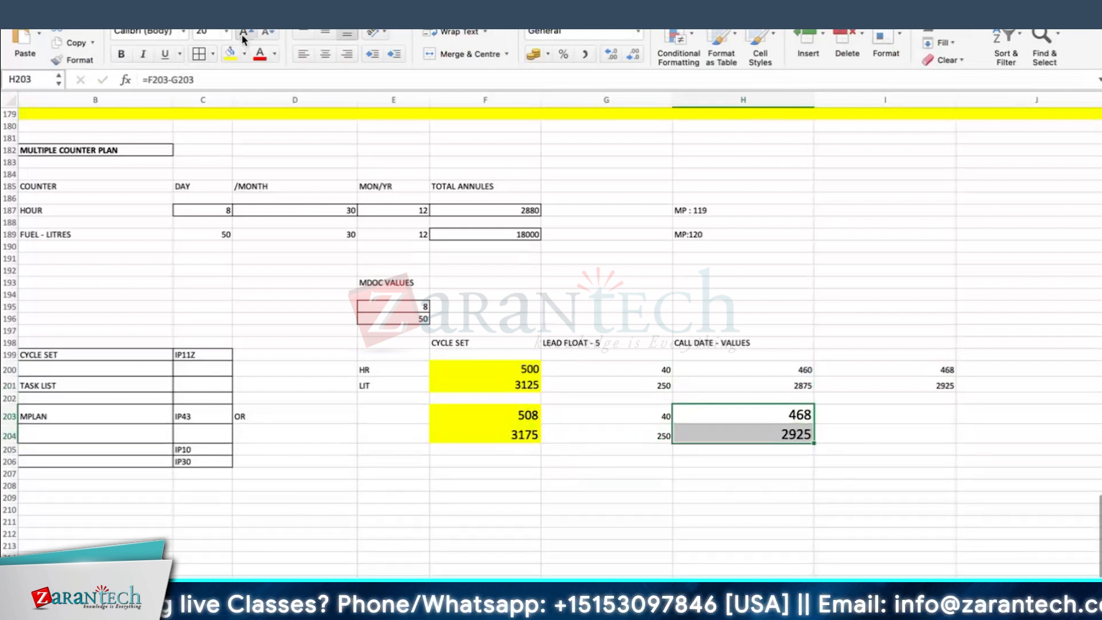
pyautogui.click(230, 55)
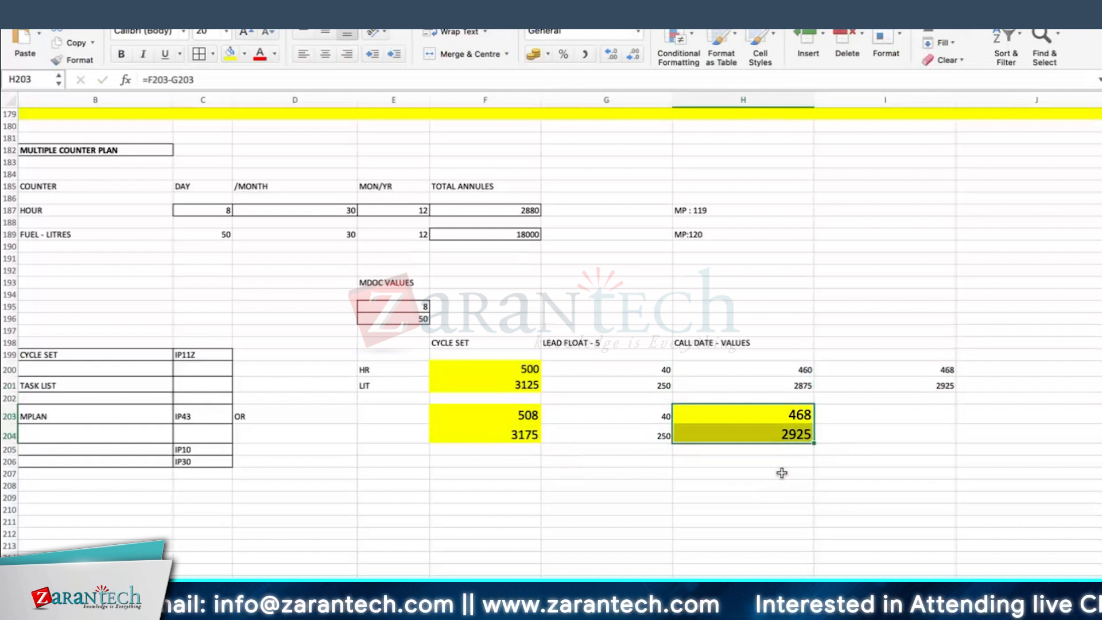
pyautogui.click(629, 295)
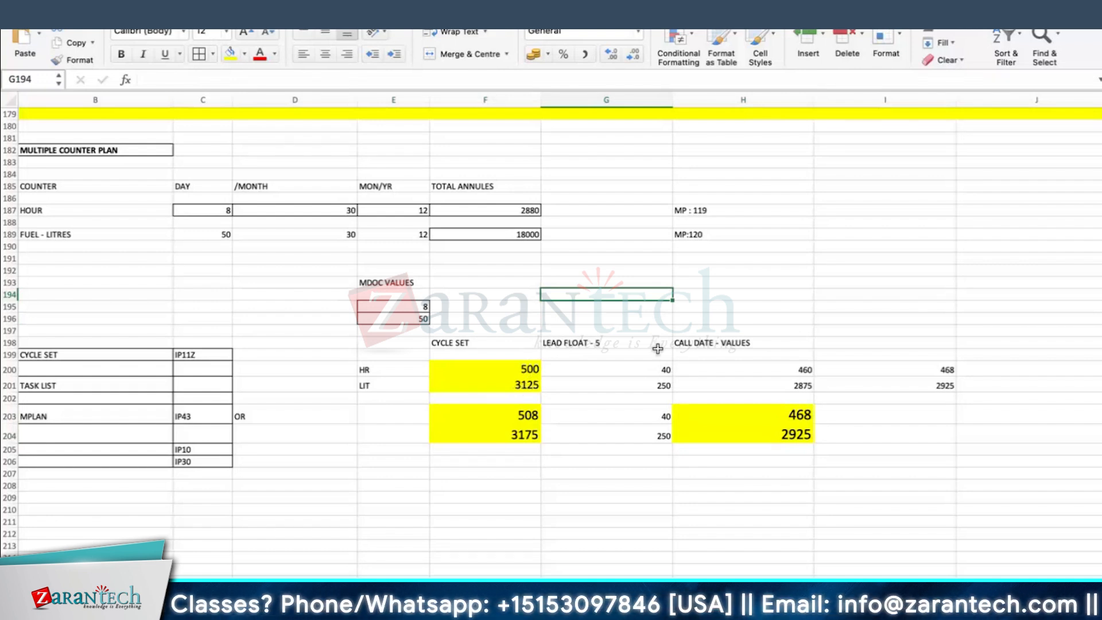
# Step: Review the measurement document values for hours and litres in E195:E196
pyautogui.click(507, 492)
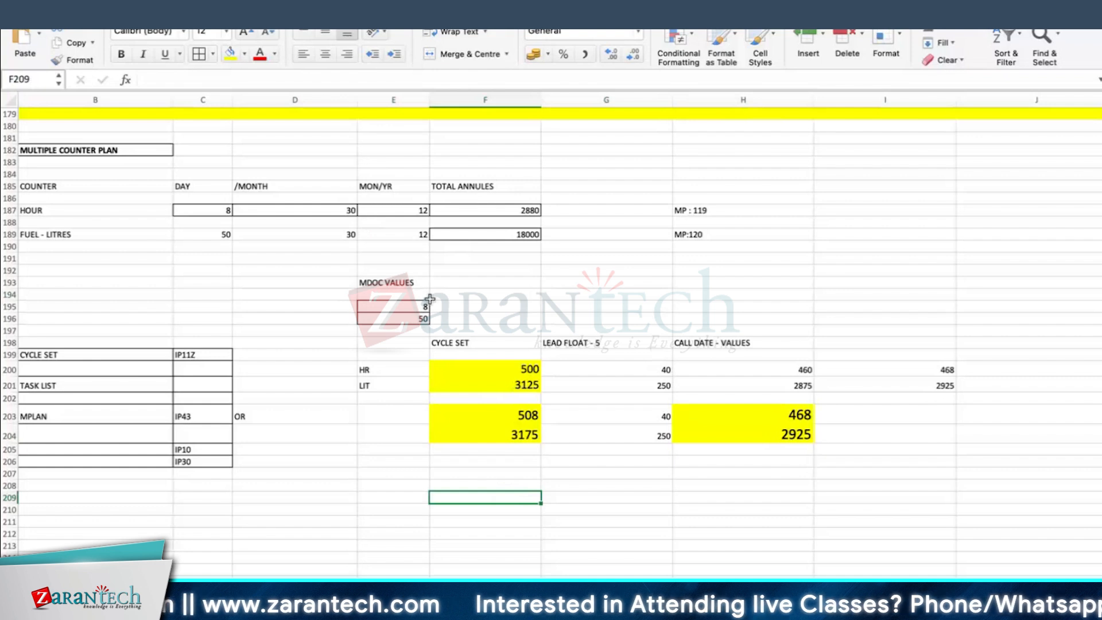
pyautogui.moveTo(347, 304); pyautogui.dragTo(494, 316)
pyautogui.moveTo(408, 306); pyautogui.dragTo(406, 317)
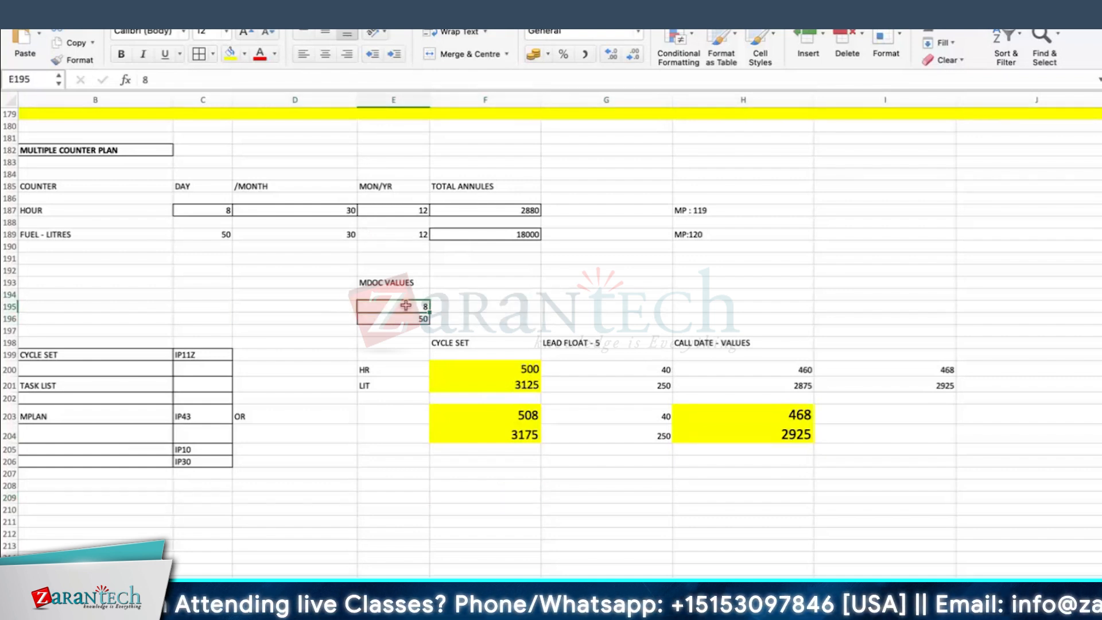
pyautogui.press('Return')
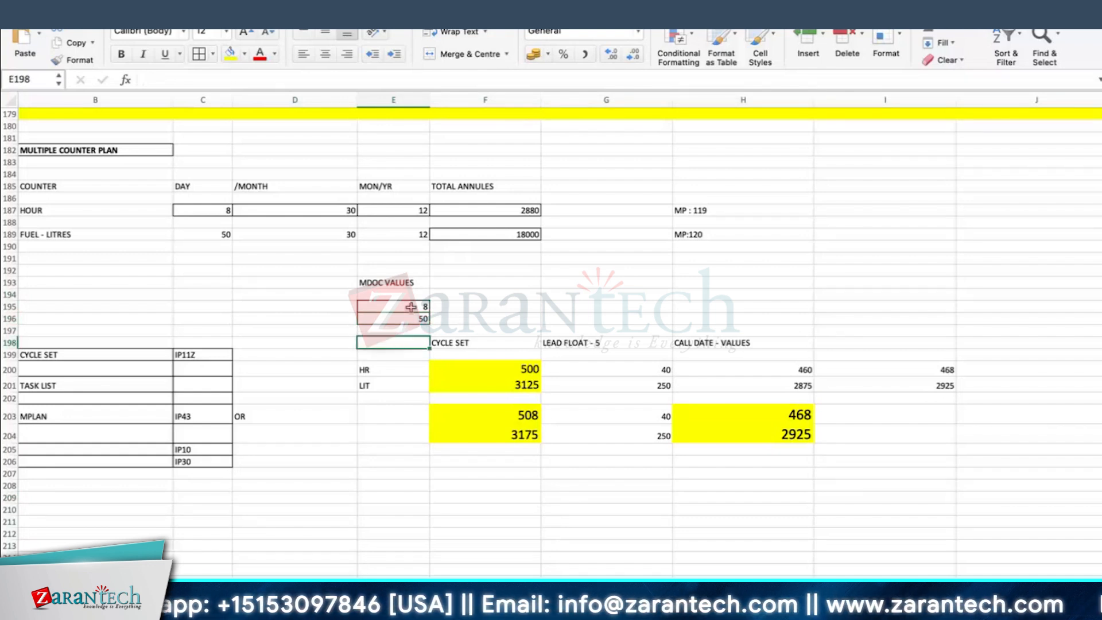
pyautogui.click(411, 307)
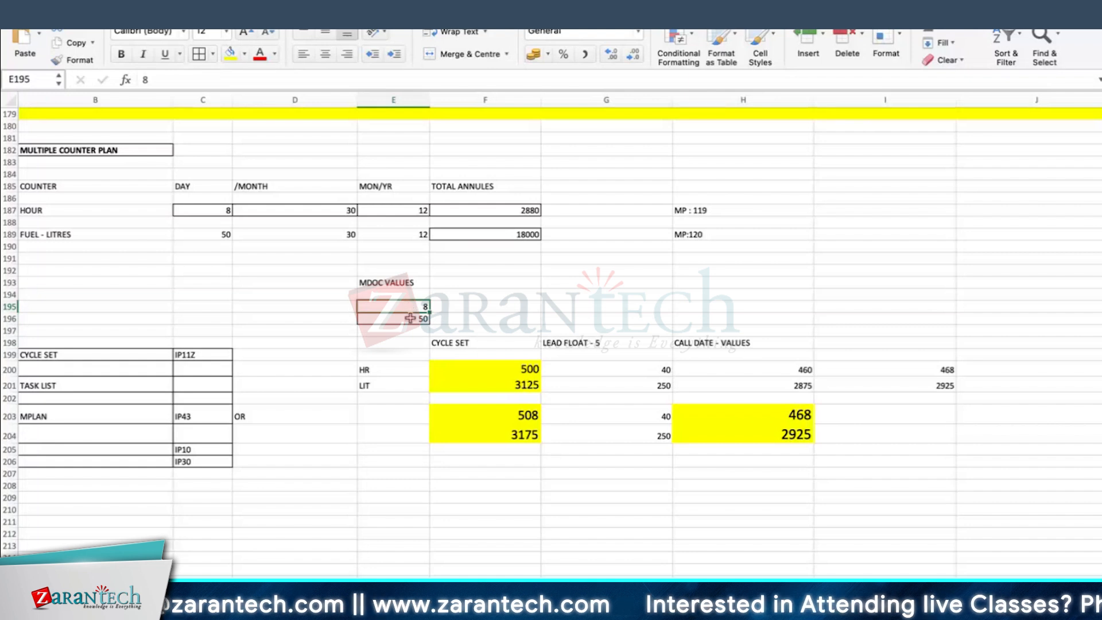
pyautogui.click(409, 319)
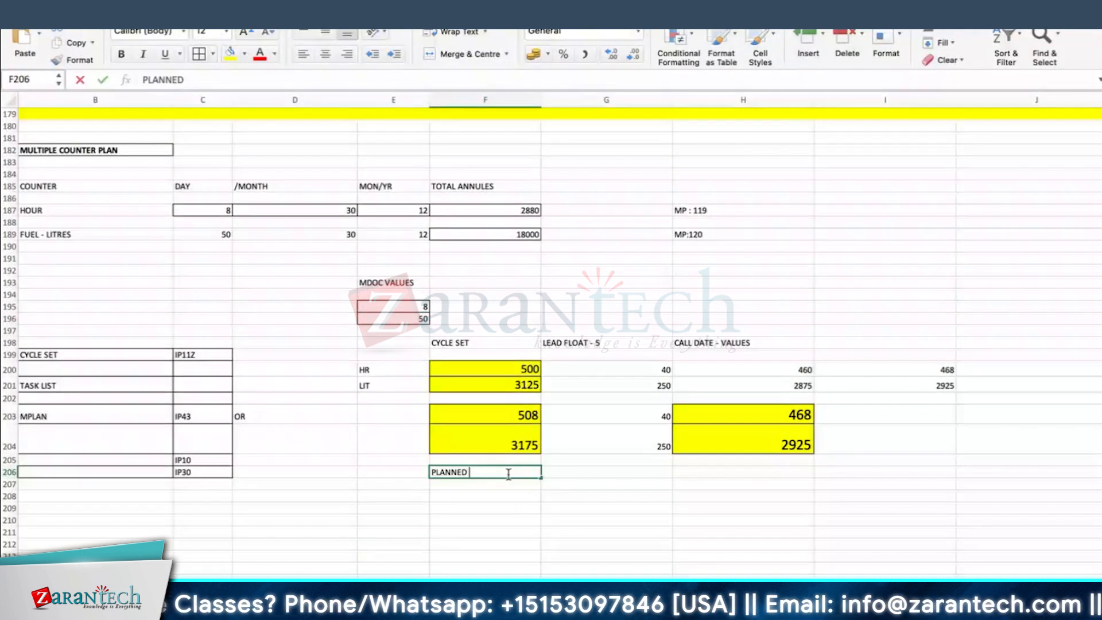
# Step: Label the shifted cycle values PLANNED DATE - VALUE in F206 and the call values CALL DATE - VALUES in H206
pyautogui.write('DATE - VALUE')
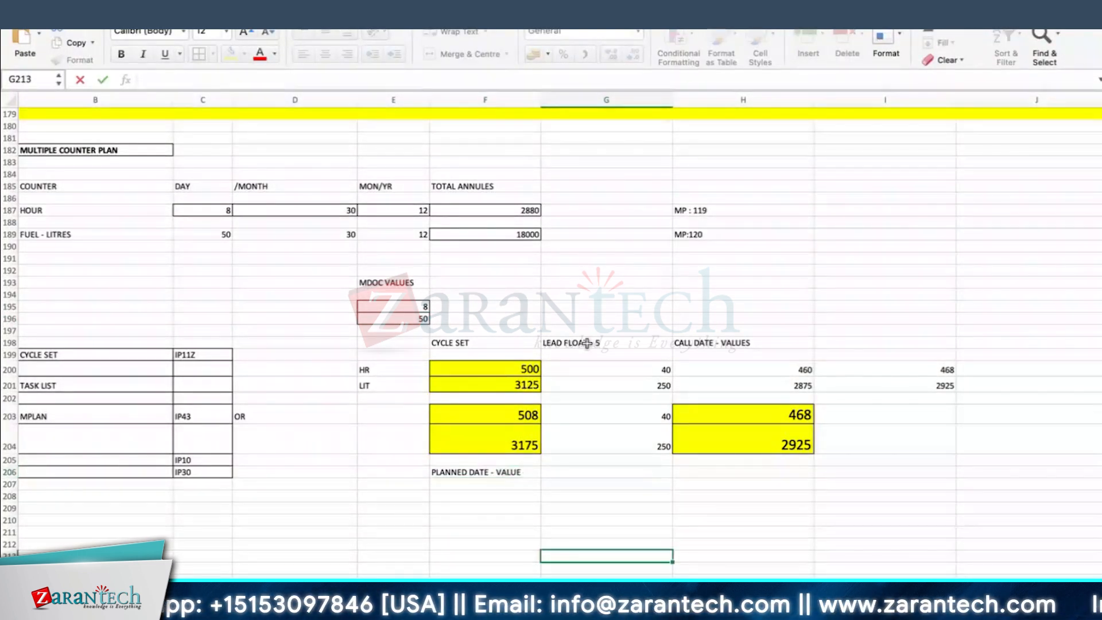
pyautogui.click(585, 344)
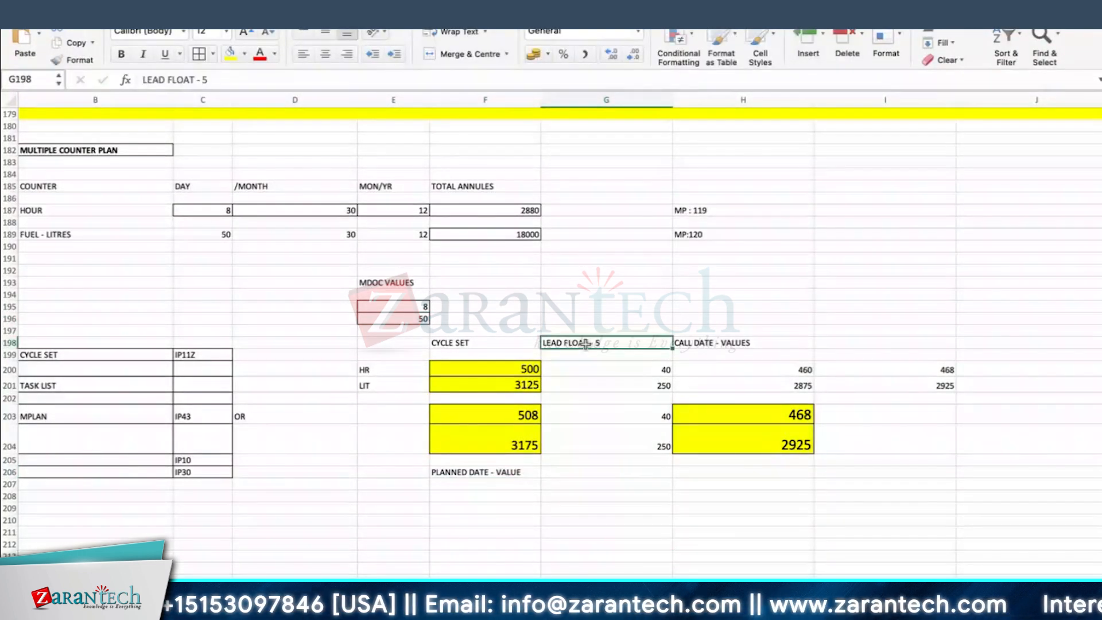
pyautogui.click(735, 471)
pyautogui.press('F2')
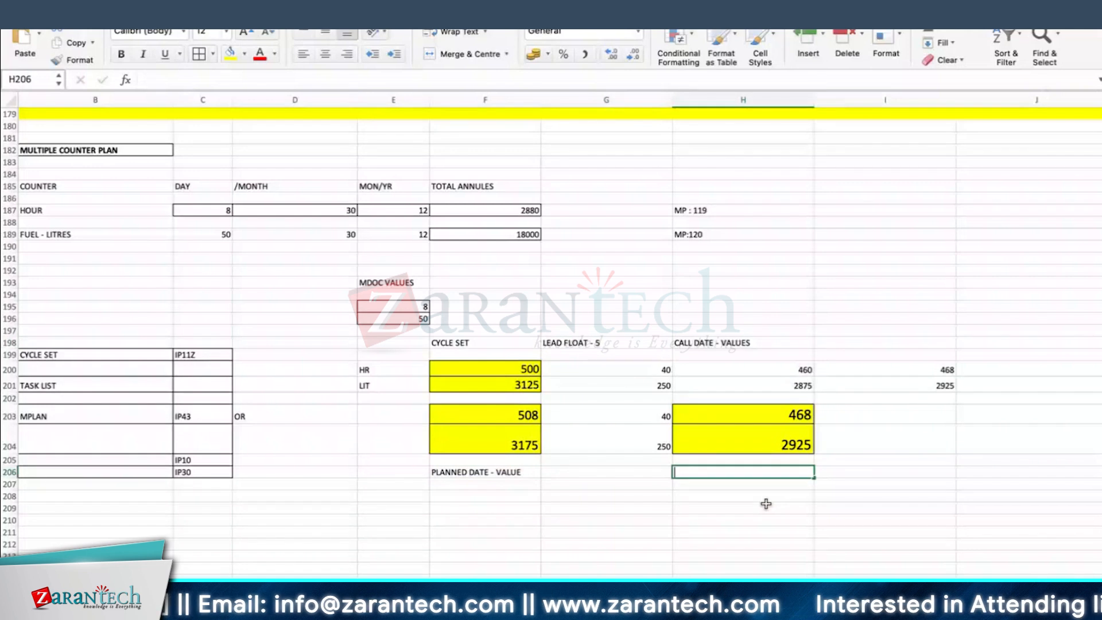
pyautogui.write('CALL DATE - VAL')
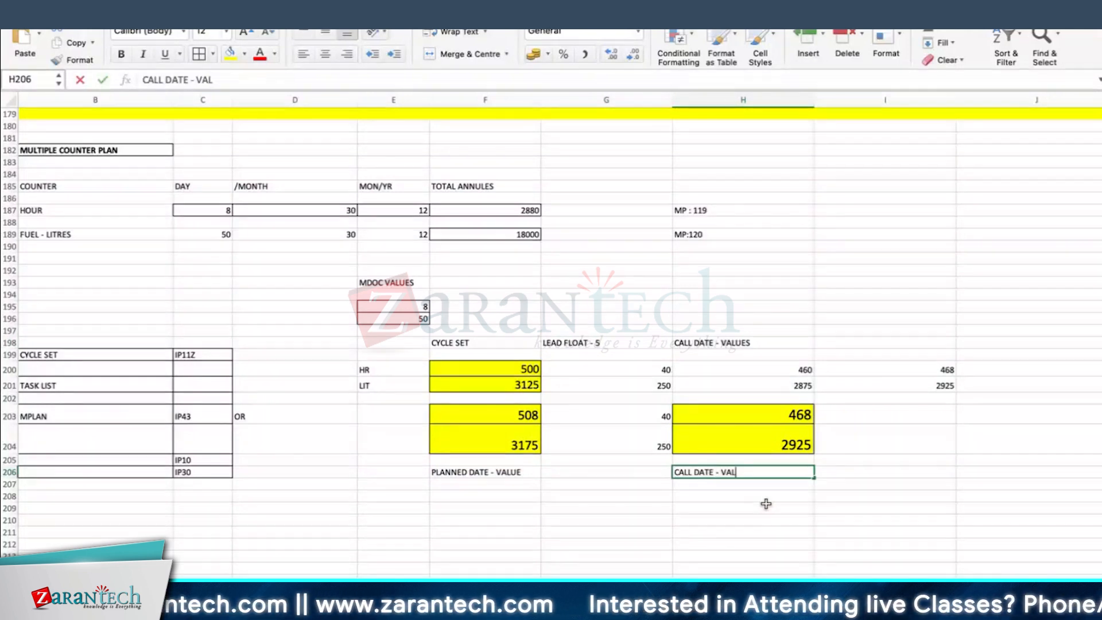
pyautogui.write('UES')
pyautogui.press('Return')
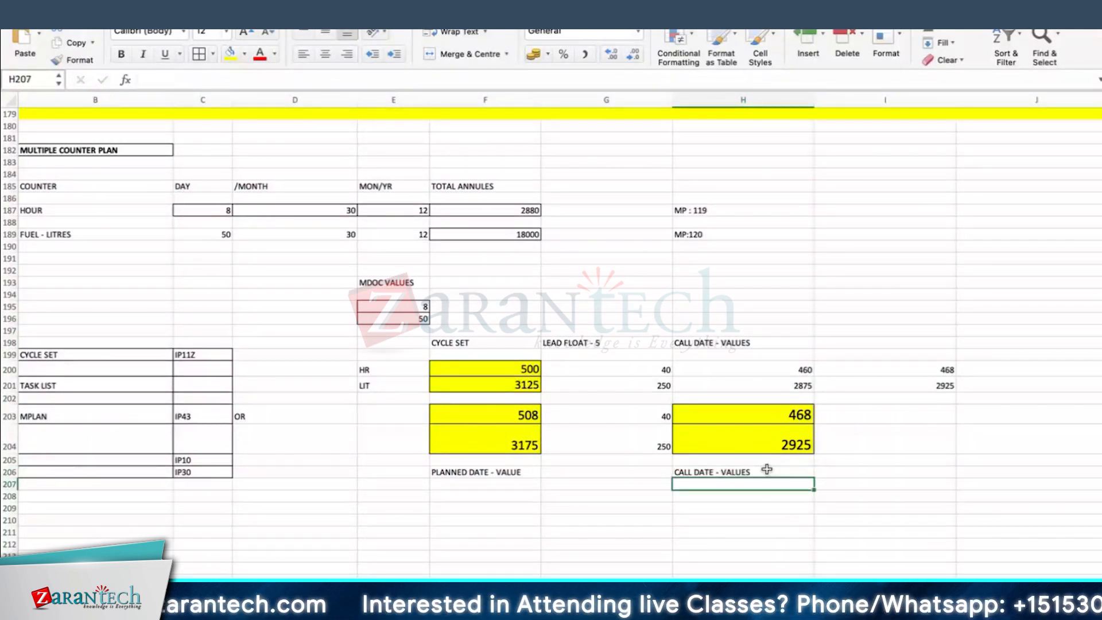
# Step: Compare the call values in H203:H204 and the planned date label in F206 with the measurement document values
pyautogui.moveTo(766, 416); pyautogui.dragTo(767, 441)
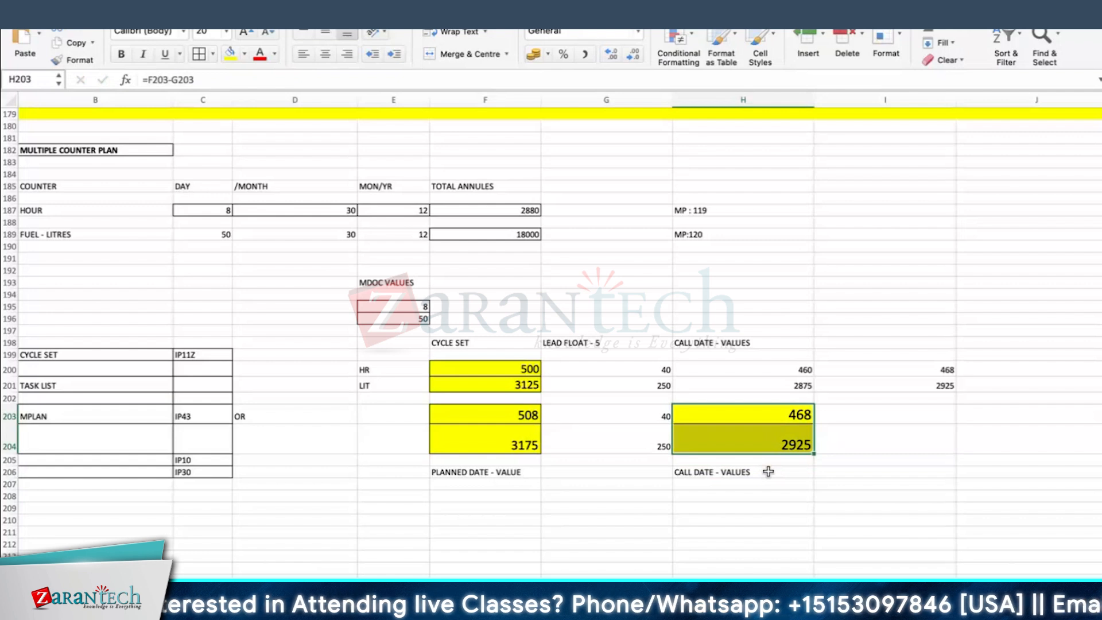
pyautogui.click(778, 468)
pyautogui.click(516, 473)
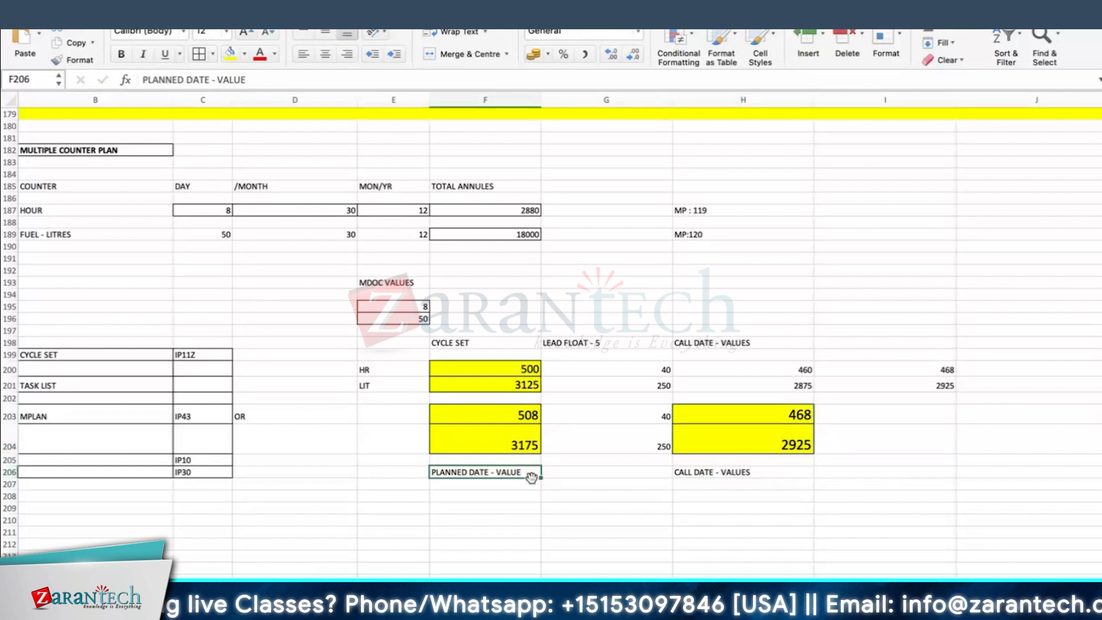
pyautogui.click(381, 306)
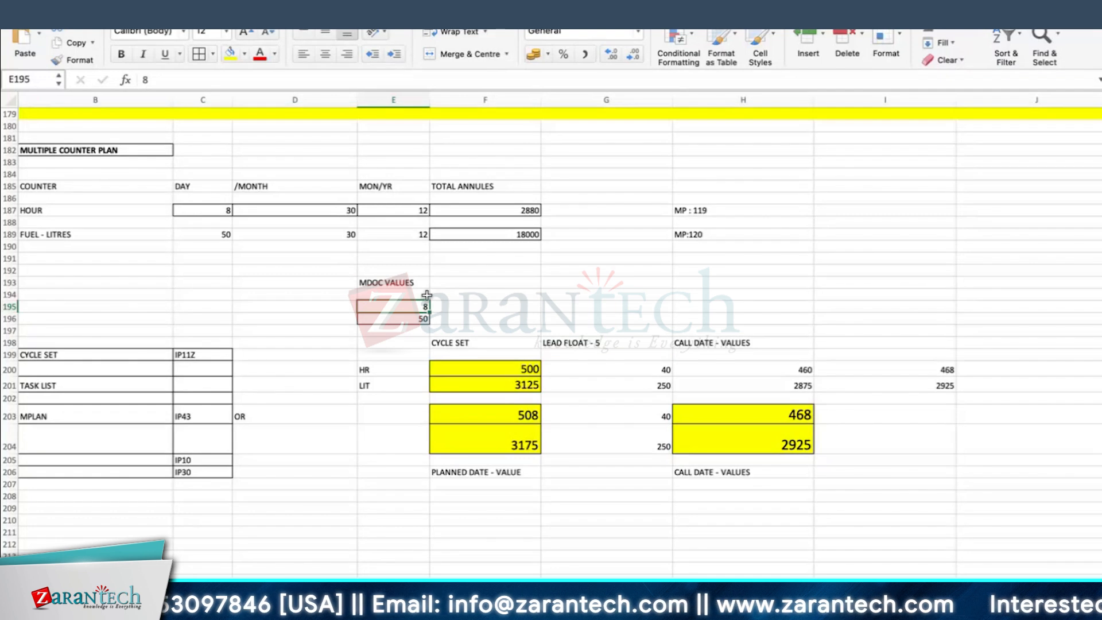
pyautogui.click(488, 281)
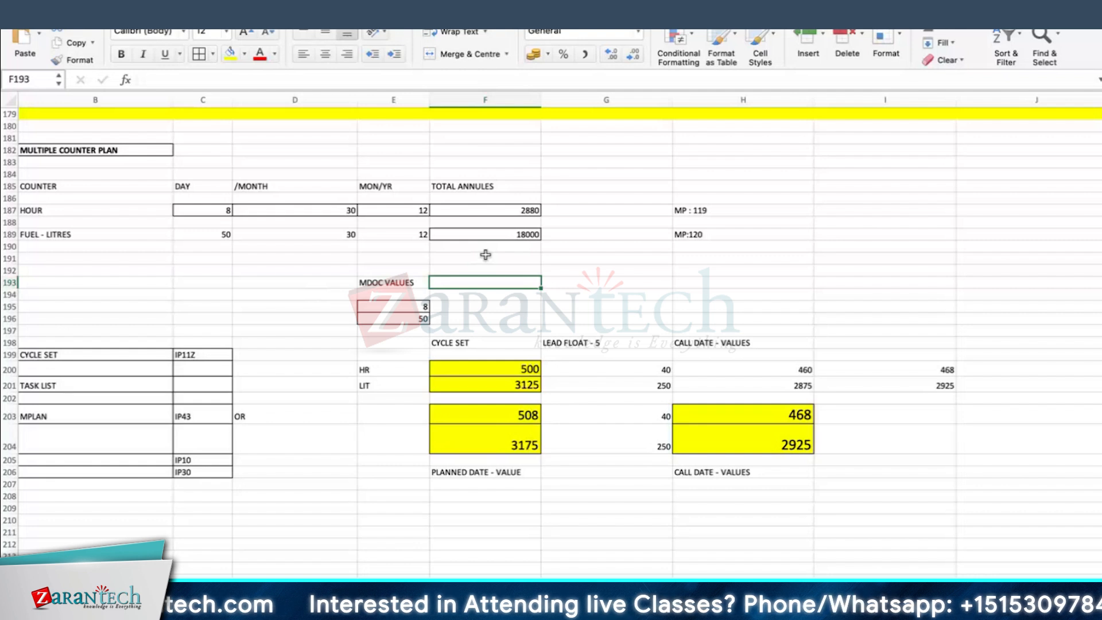
pyautogui.click(590, 282)
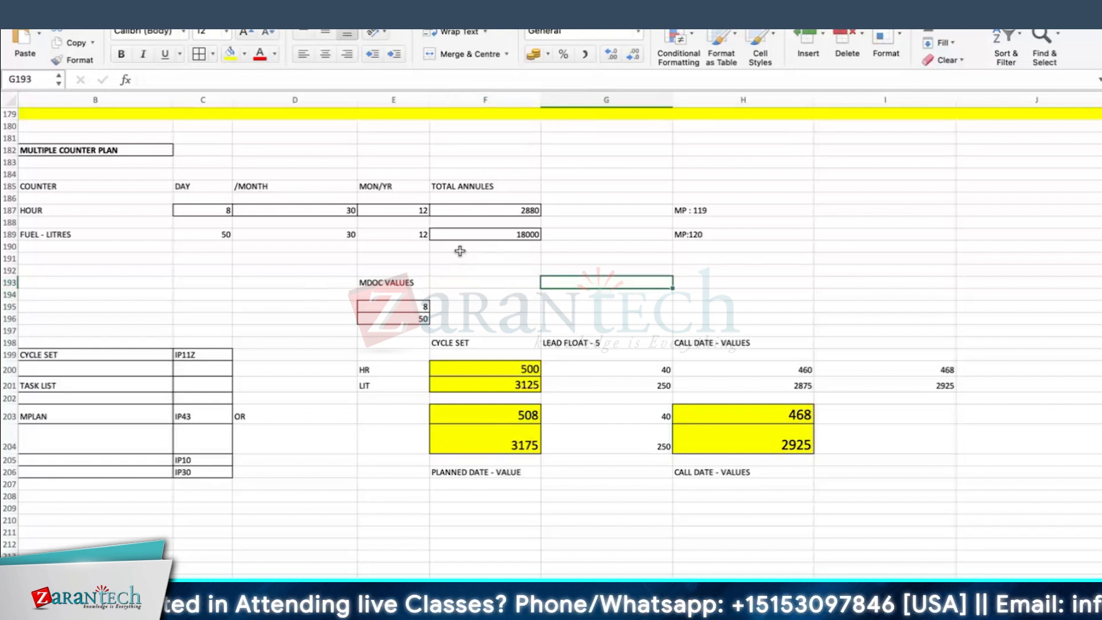
# Step: Enter IP43 in C210 and START OF DATE : 16:00 beside it in D210
pyautogui.scroll(-5, 386, 449)
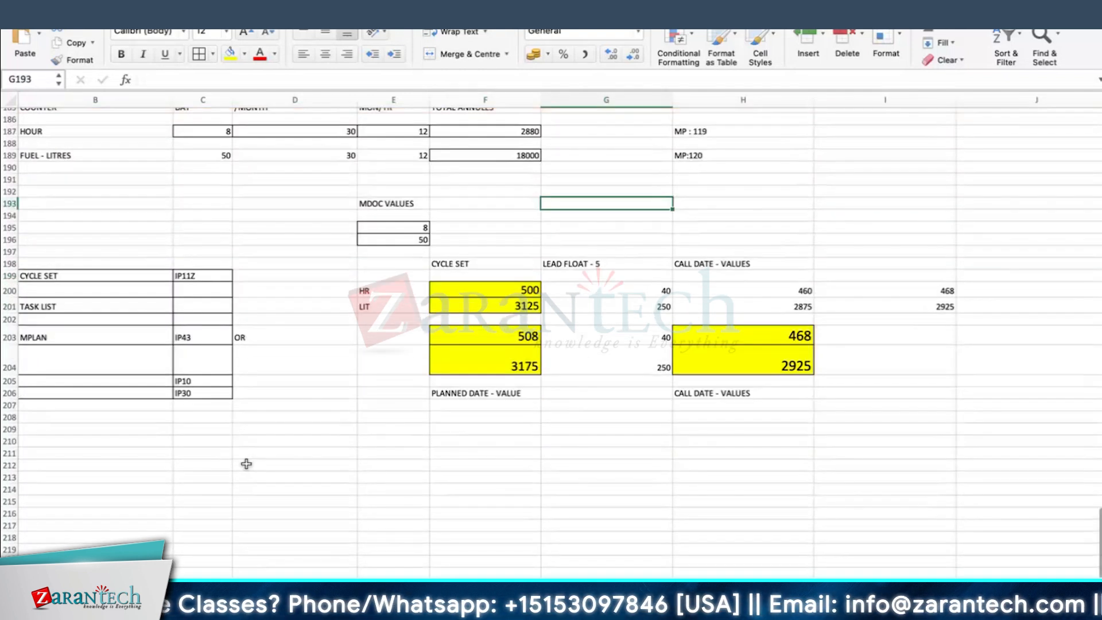
pyautogui.click(203, 441)
pyautogui.write('IP')
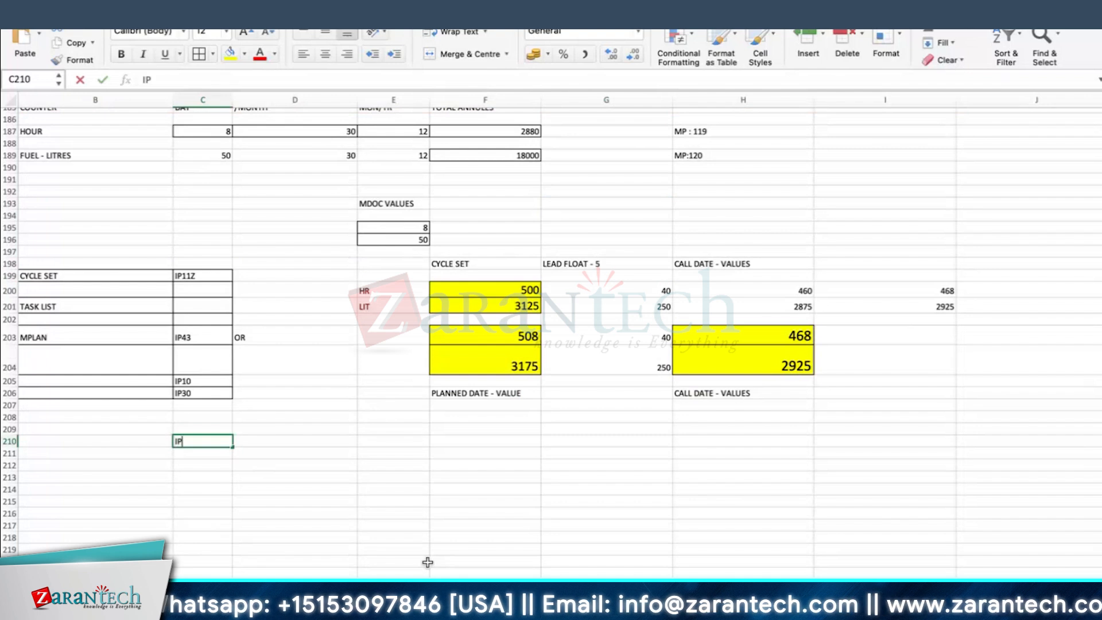
pyautogui.write('43')
pyautogui.press('Tab')
pyautogui.write('START OF CYC')
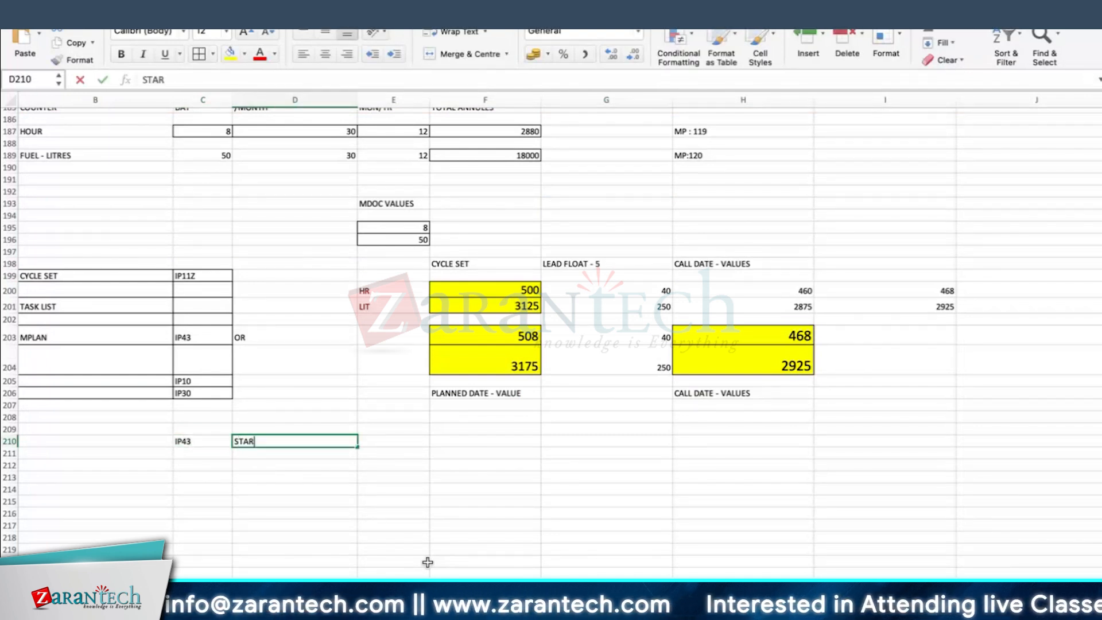
pyautogui.press('BackSpace')
pyautogui.press('BackSpace')
pyautogui.press('BackSpace')
pyautogui.write('A')
pyautogui.press('BackSpace')
pyautogui.write('DATE :')
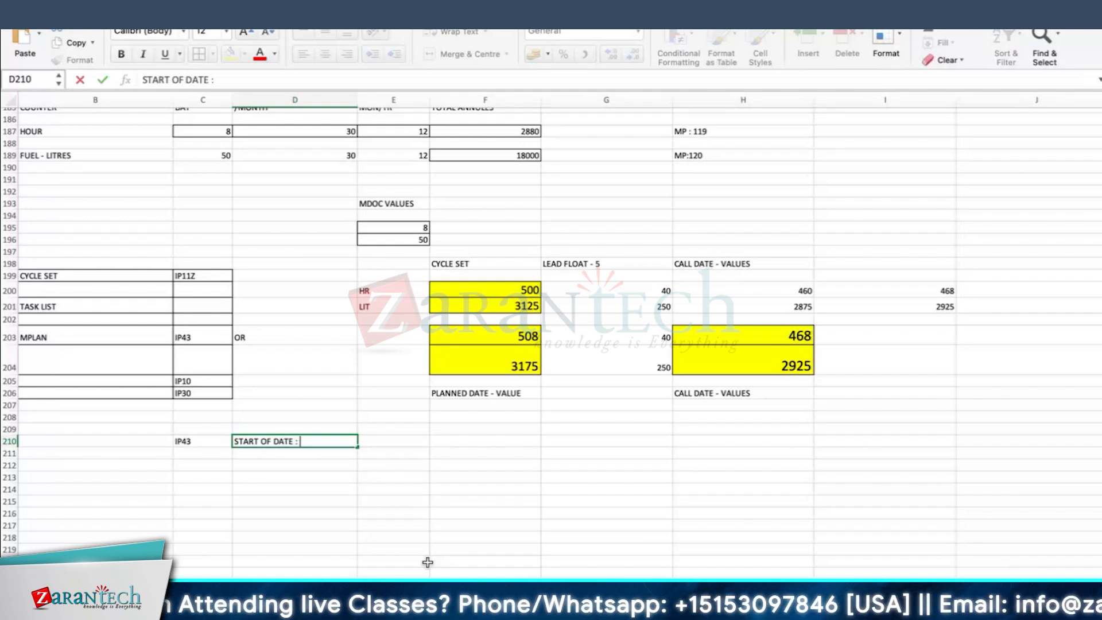
pyautogui.write(' 16')
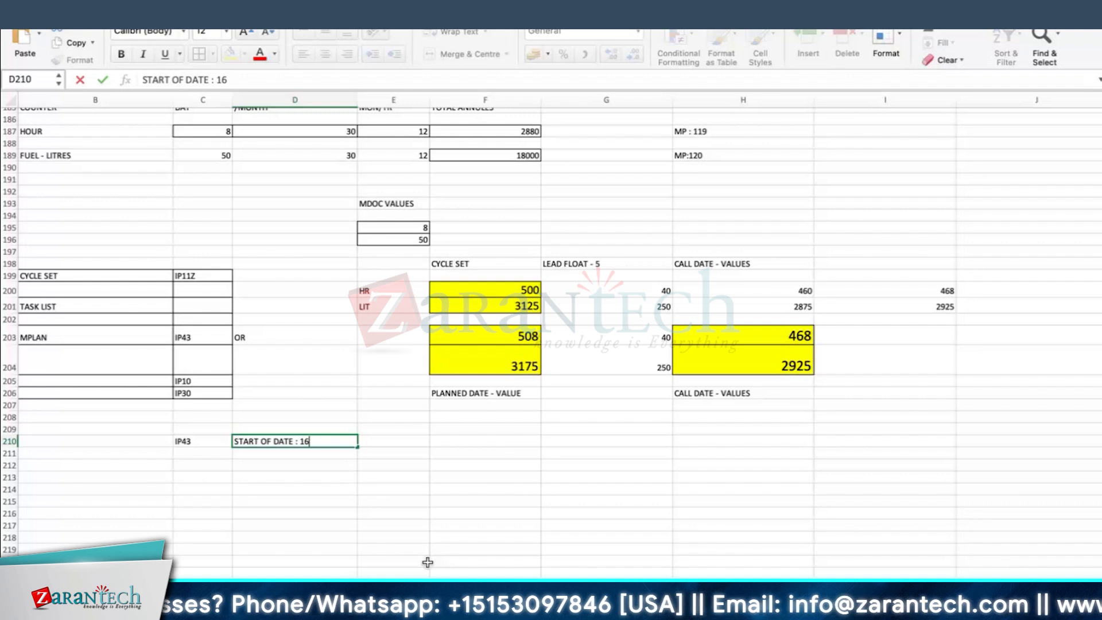
pyautogui.write(':00')
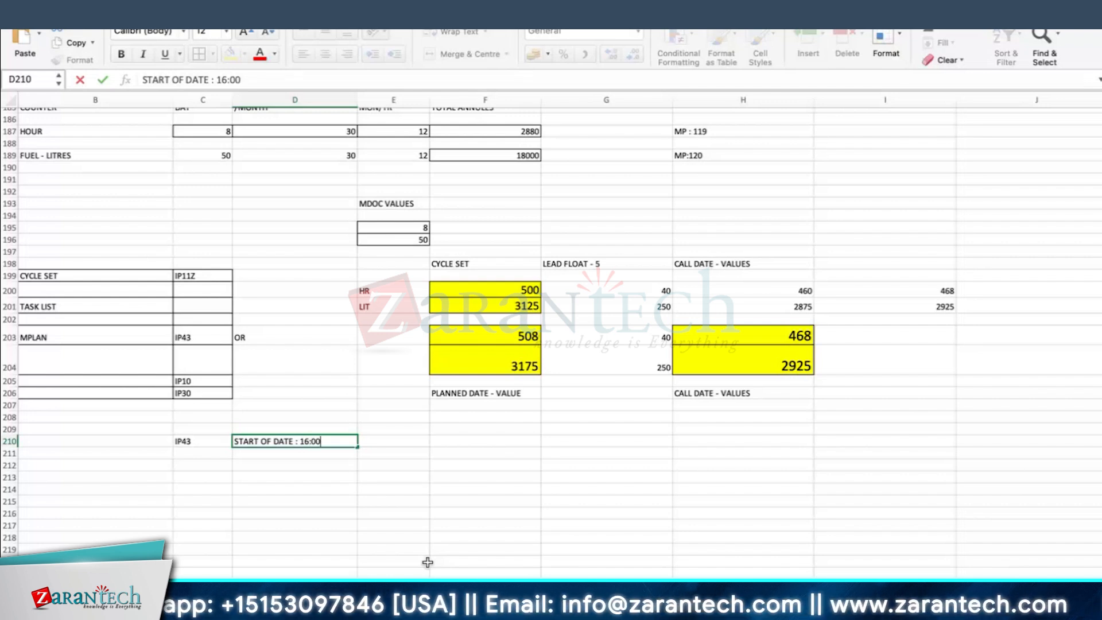
pyautogui.press('Return')
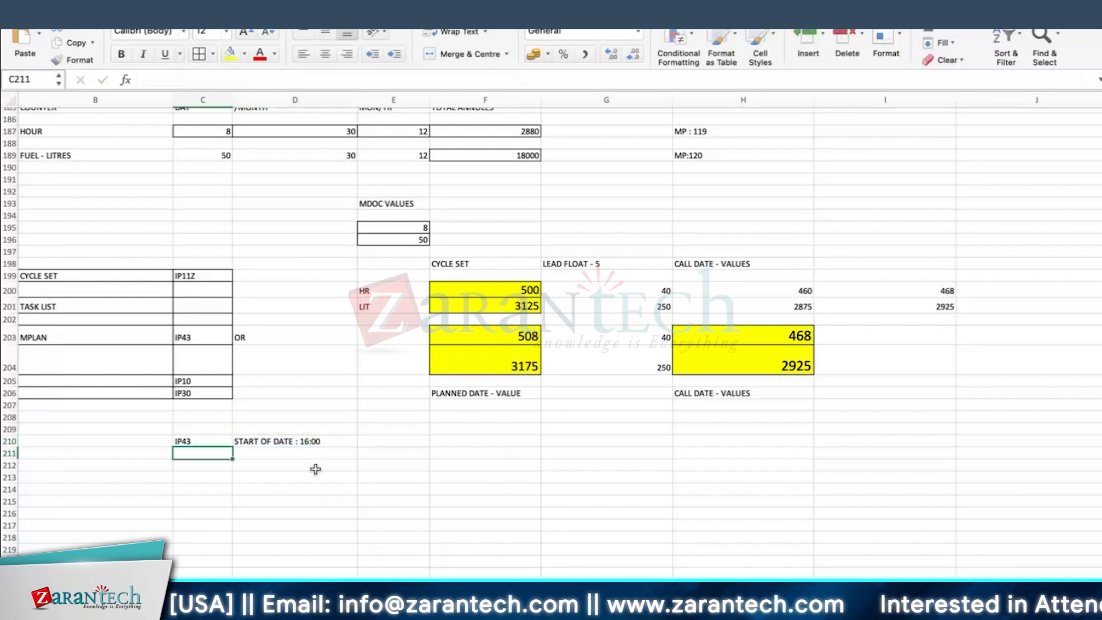
# Step: Enter the start date 30/07 in E210 and the transaction code IK11 in D212
pyautogui.click(392, 439)
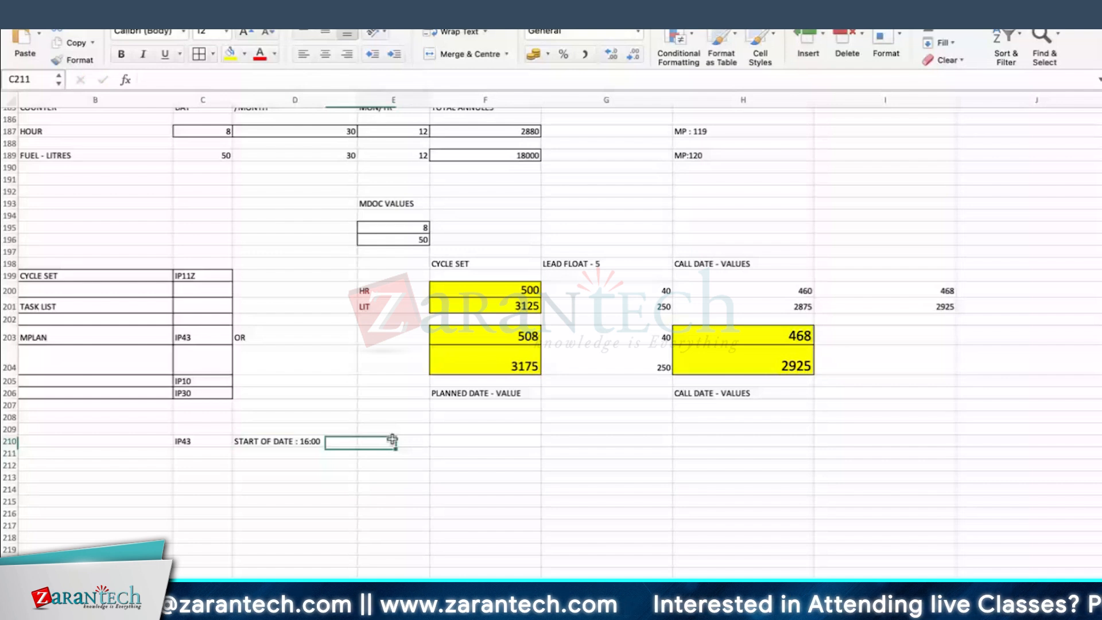
pyautogui.write('30/07')
pyautogui.press('Return')
pyautogui.click(254, 464)
pyautogui.write('IK11')
pyautogui.press('Return')
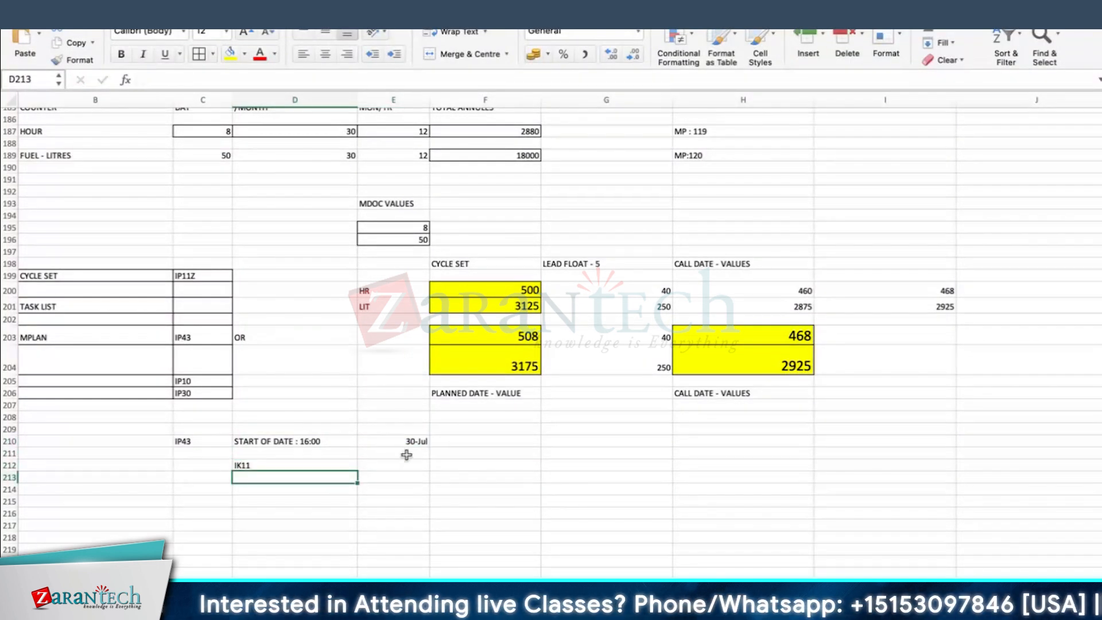
# Step: Examine the IP43 start time and date in row 210 against the IK11 entry in D212 and the planned value in F204
pyautogui.click(465, 441)
pyautogui.click(247, 465)
pyautogui.click(284, 488)
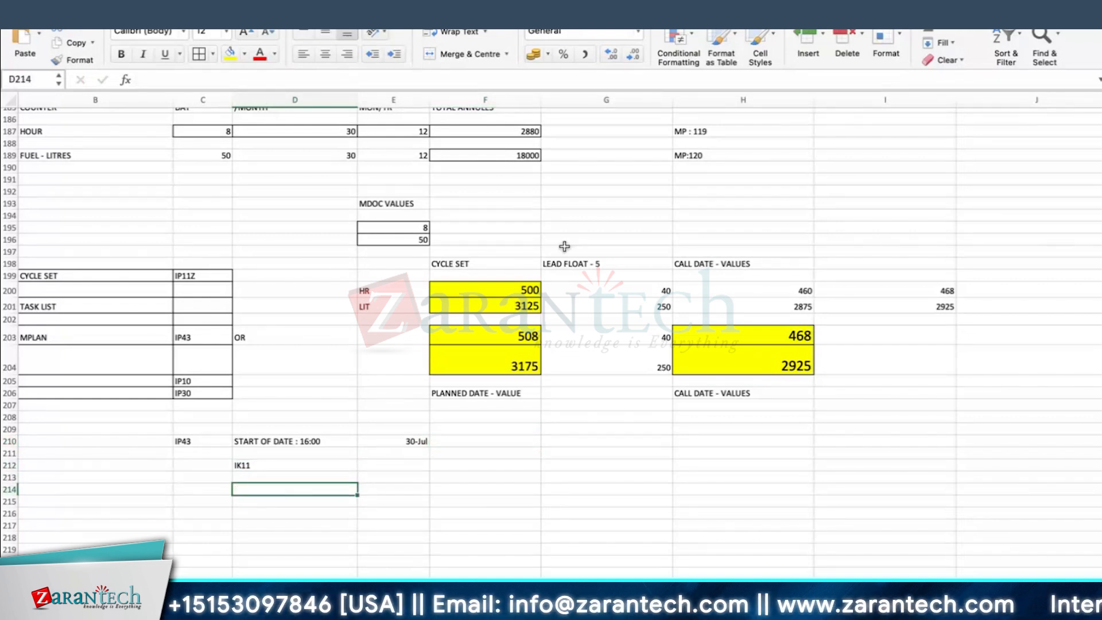
pyautogui.click(272, 464)
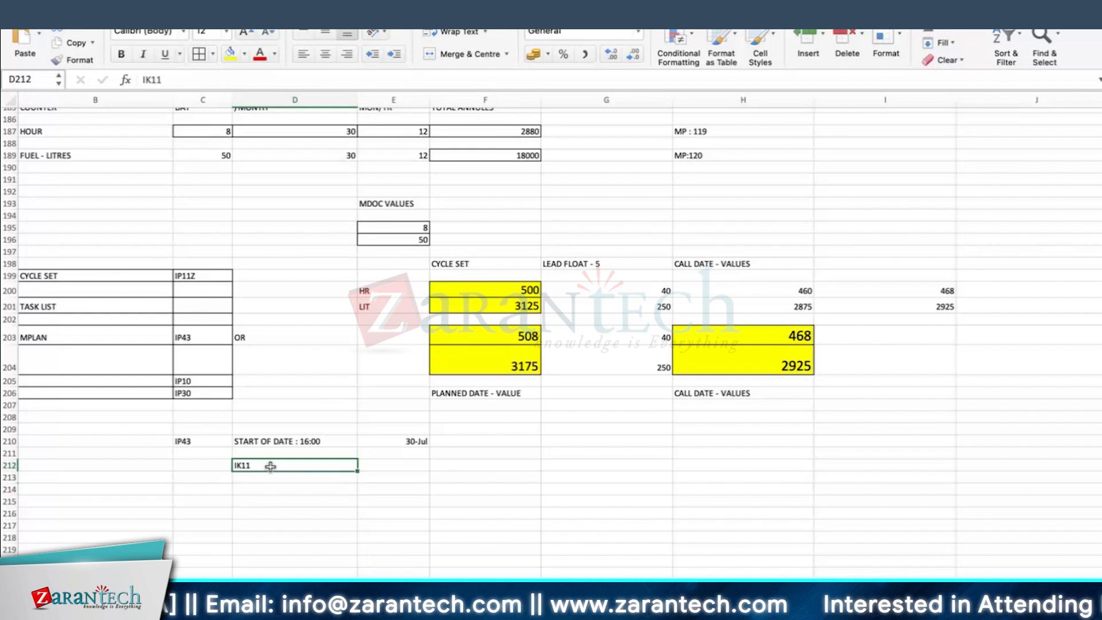
pyautogui.click(261, 487)
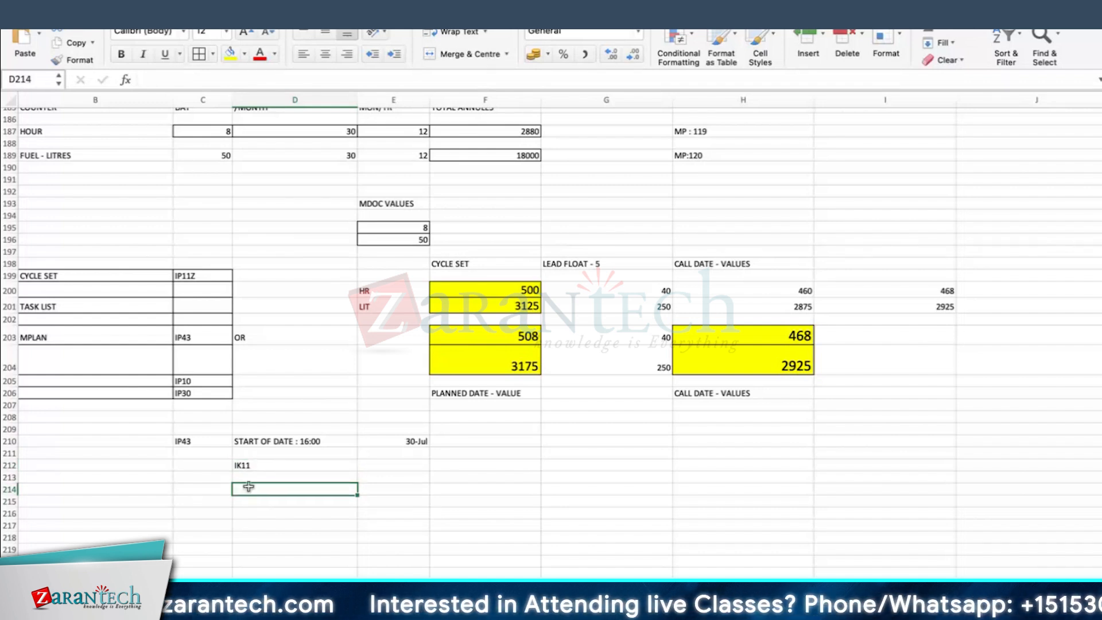
pyautogui.click(407, 438)
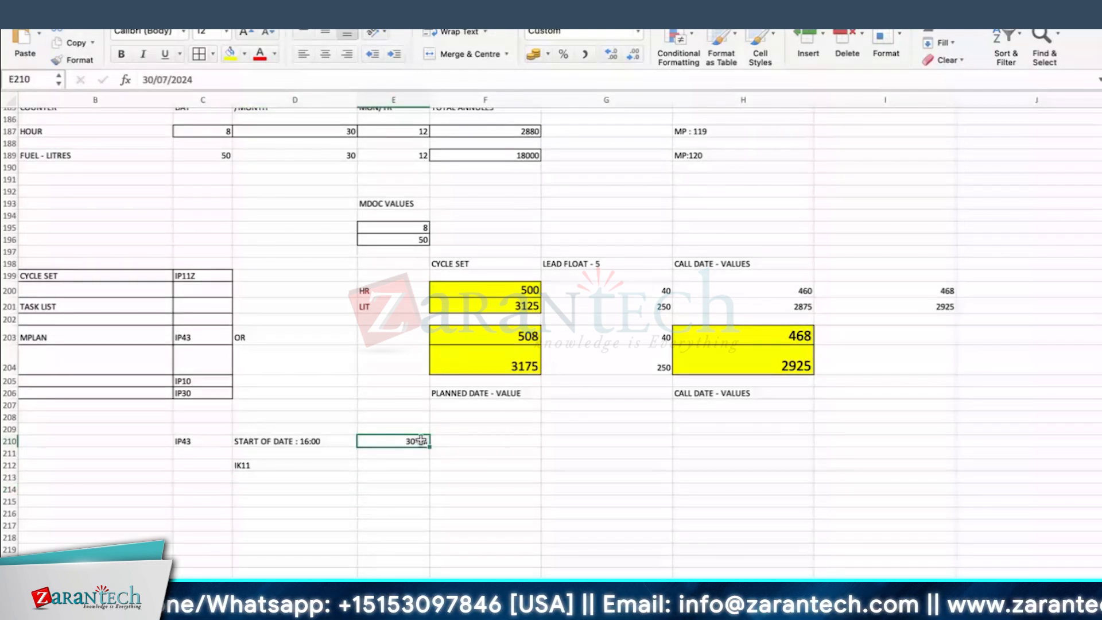
pyautogui.moveTo(421, 439); pyautogui.dragTo(487, 453)
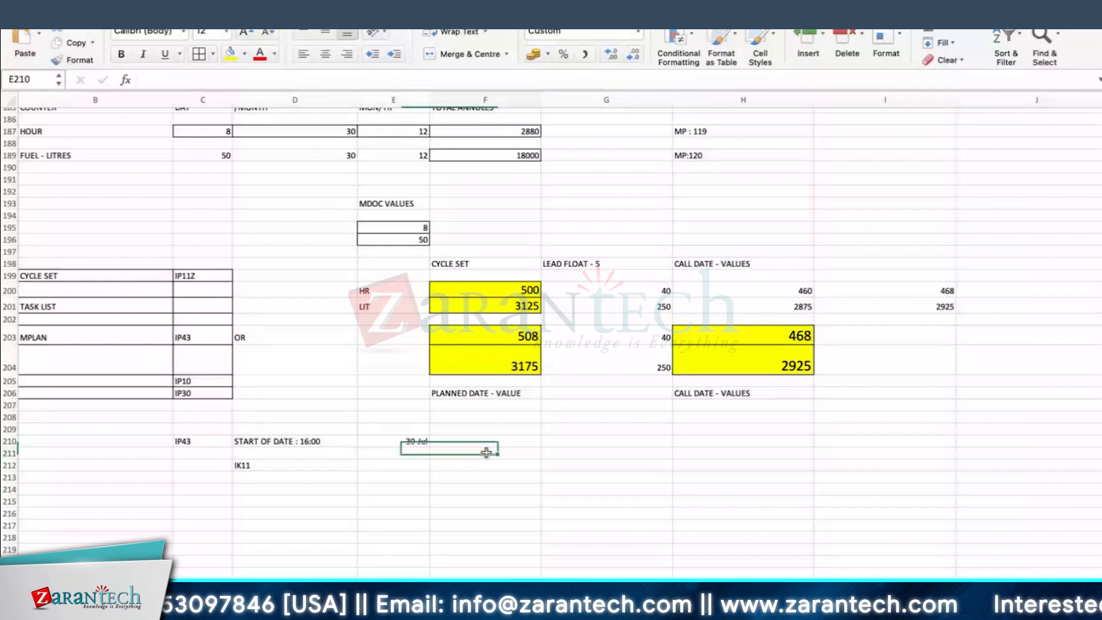
pyautogui.click(243, 467)
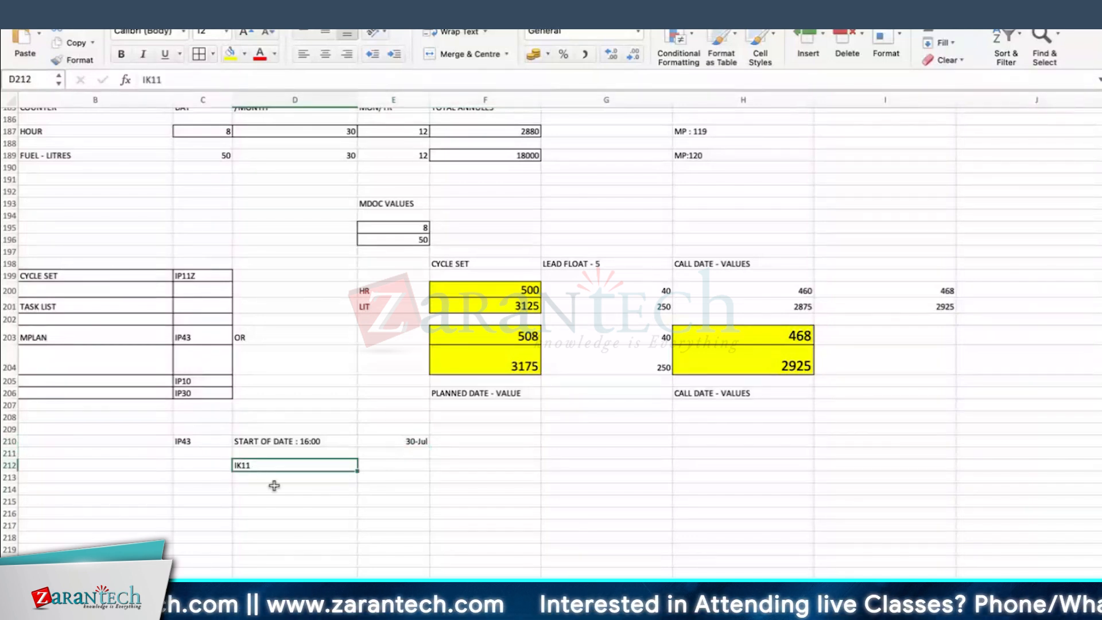
pyautogui.click(296, 521)
pyautogui.click(520, 356)
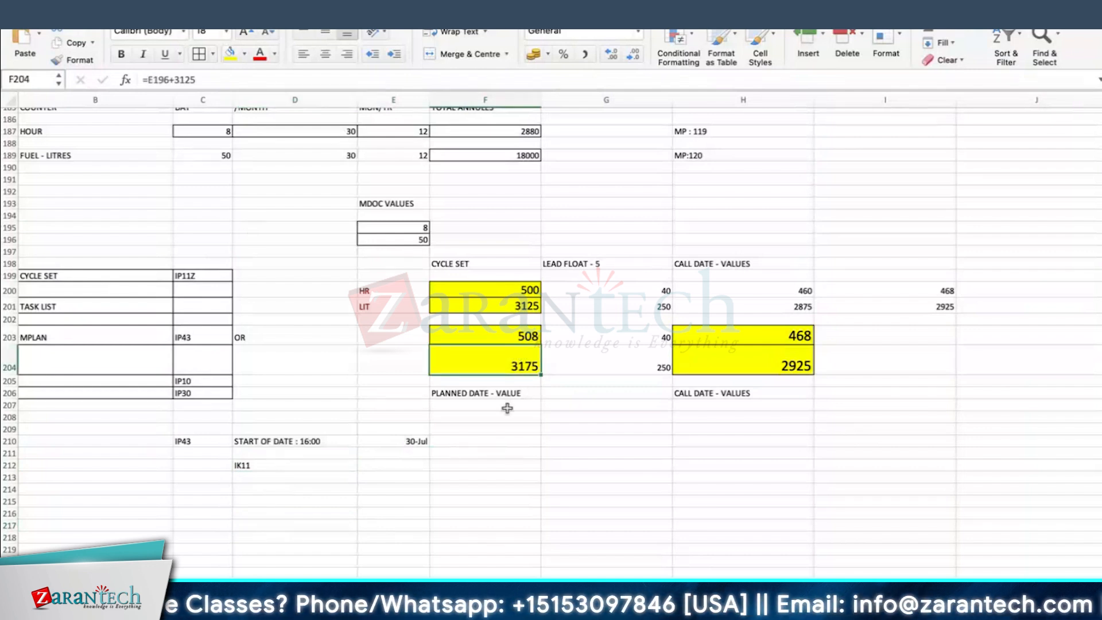
pyautogui.click(501, 467)
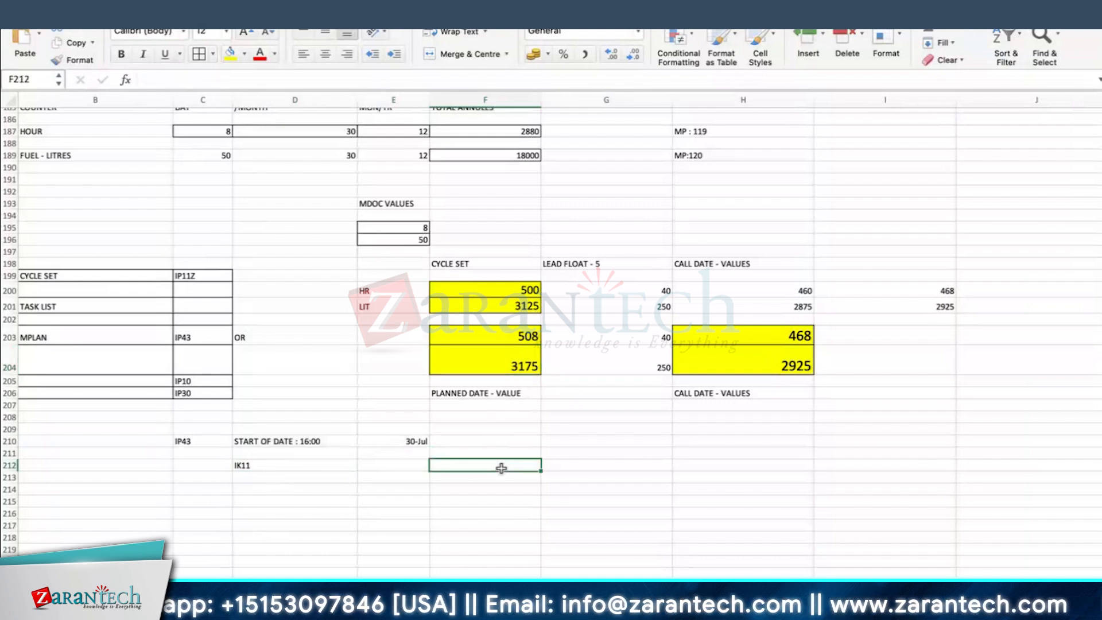
pyautogui.click(317, 446)
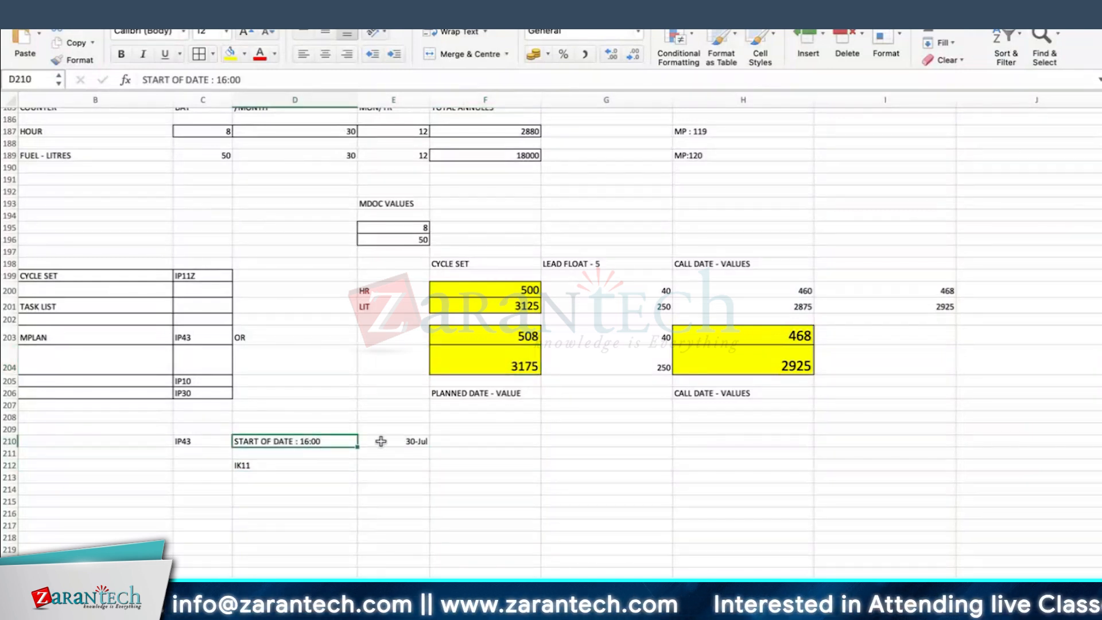
pyautogui.click(433, 452)
pyautogui.click(414, 441)
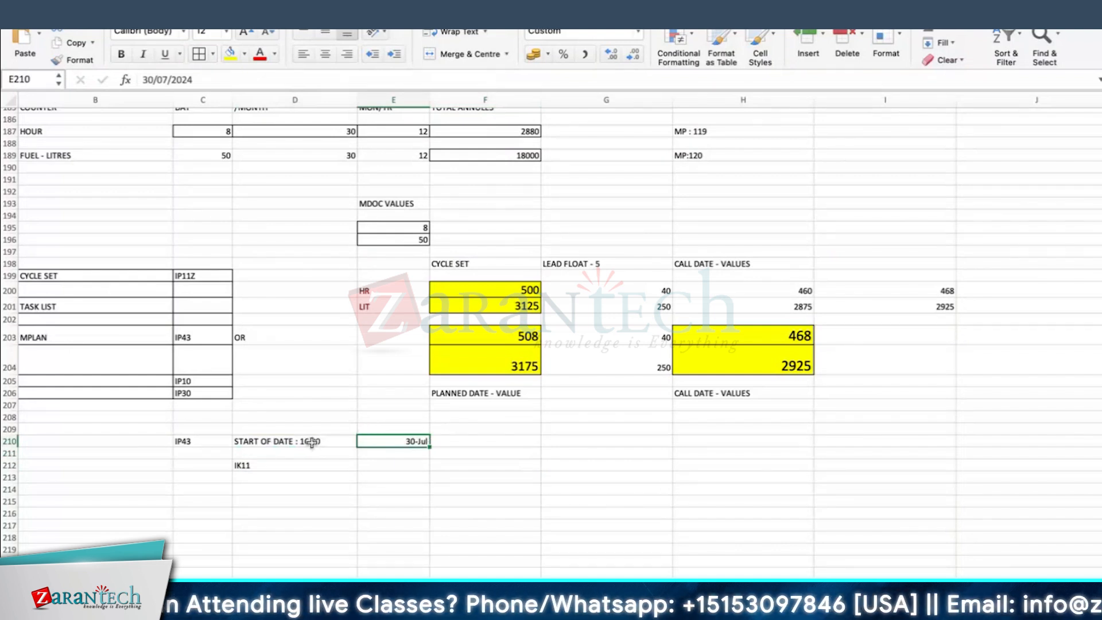
pyautogui.click(213, 468)
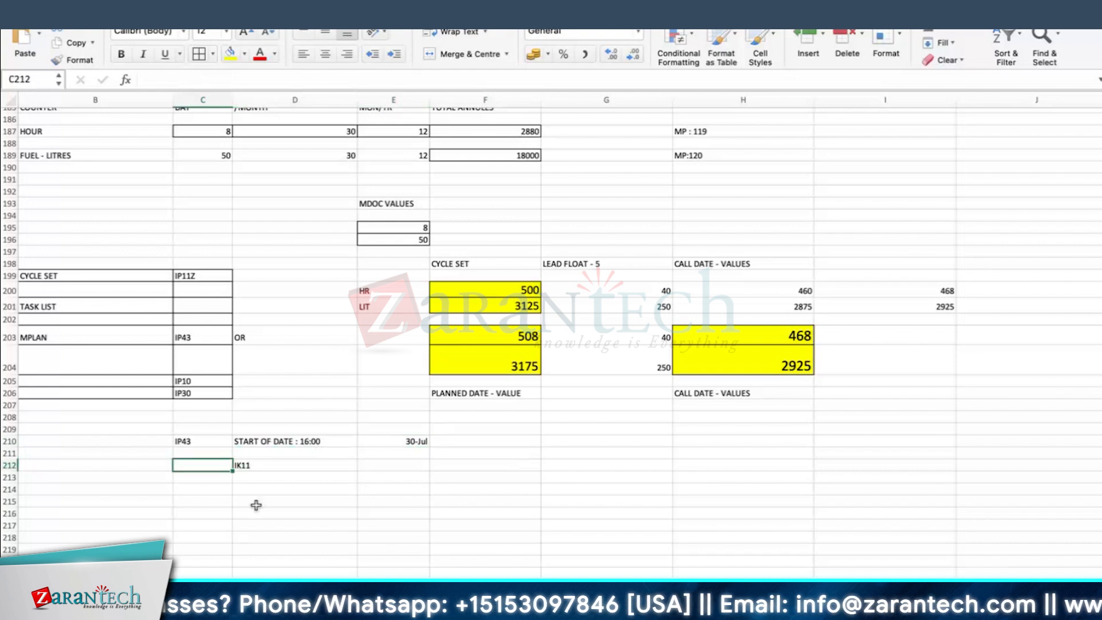
# Step: Switch to SAP, save the MAINTENANCE PF DG - 02 - MC maintenance plan and open it for scheduling
pyautogui.press('super+Tab')
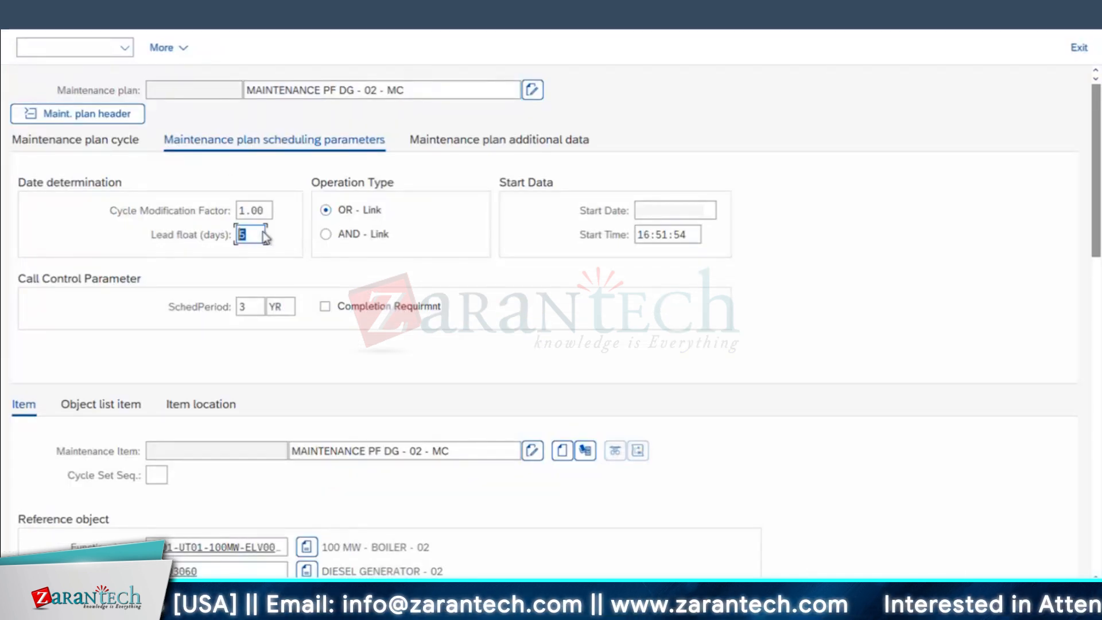
pyautogui.hotkey('ctrl', 's')
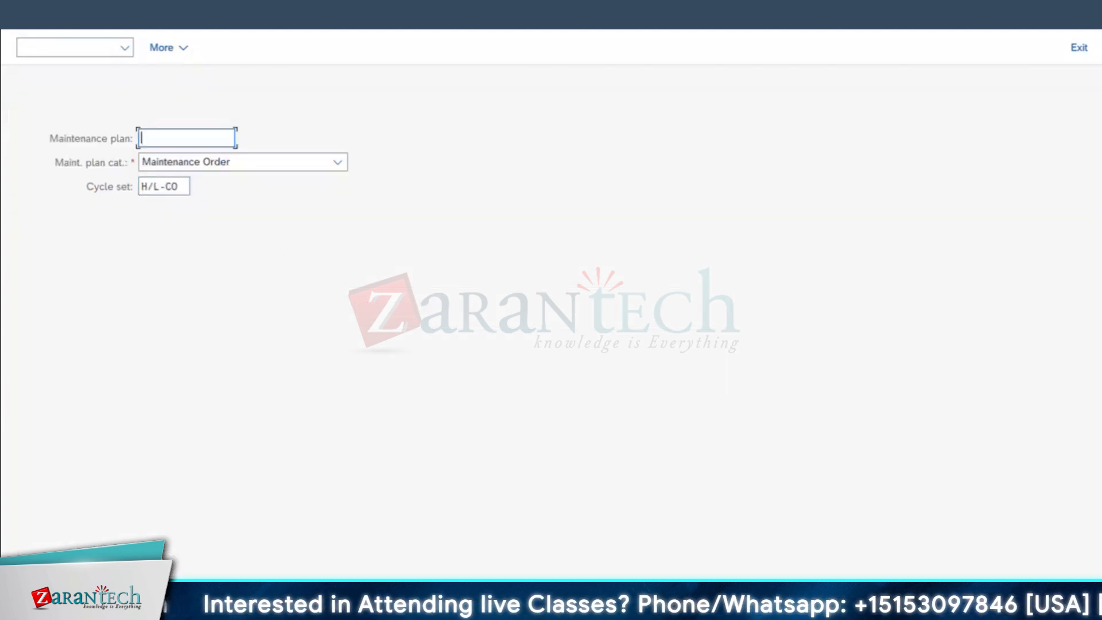
pyautogui.click(167, 47)
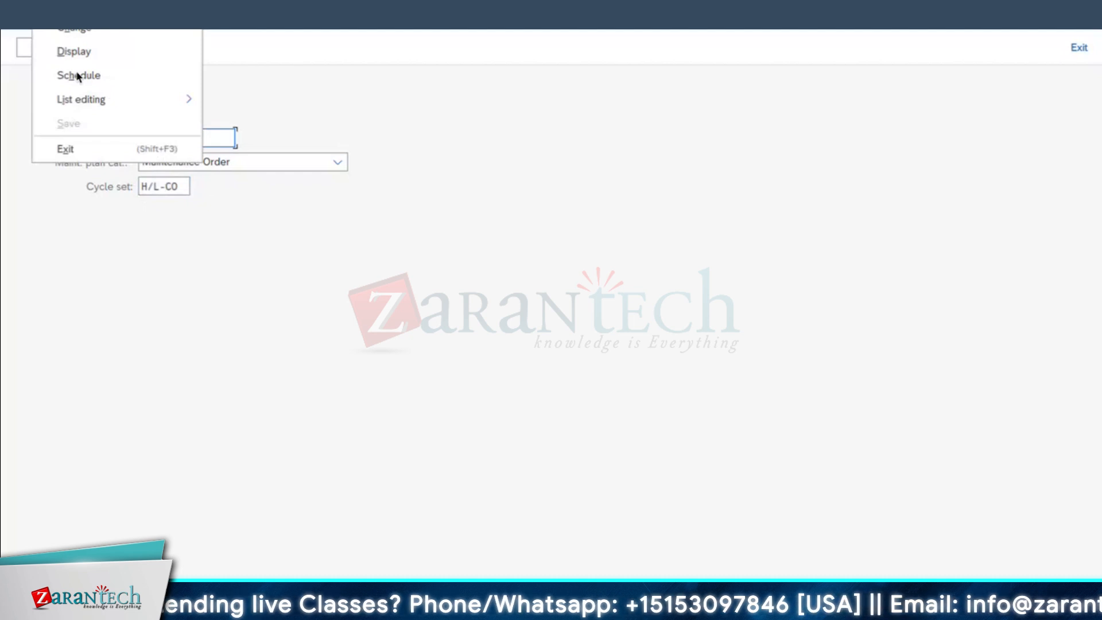
pyautogui.click(79, 76)
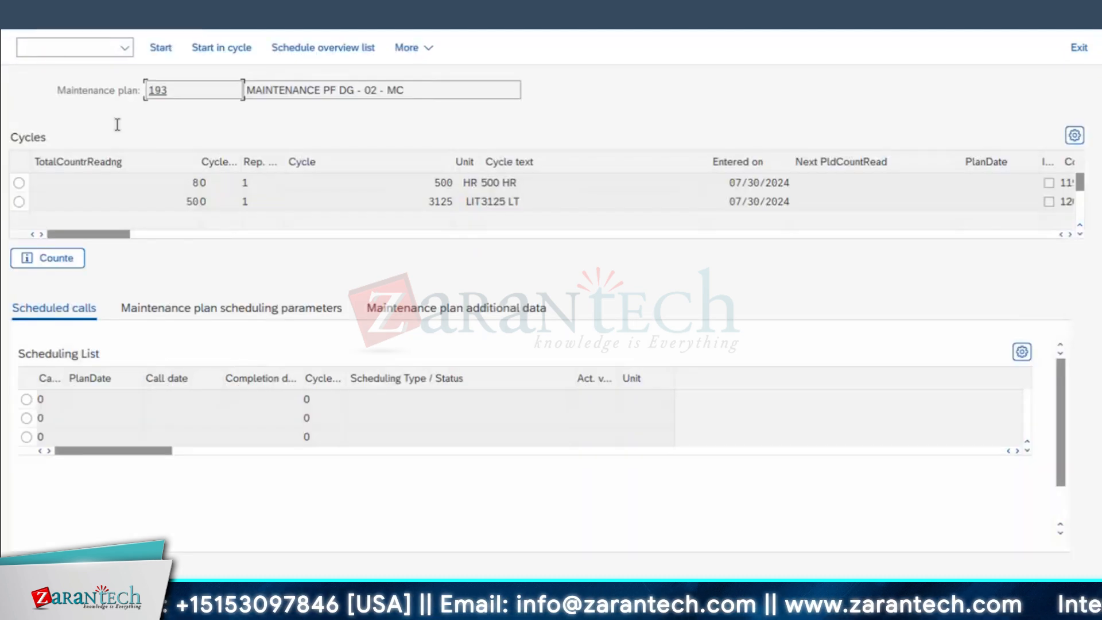
# Step: Examine the plan's cycle table, checking counter readings, cycle lengths, planned readings, plan dates and assigned counters for both cycles
pyautogui.click(195, 183)
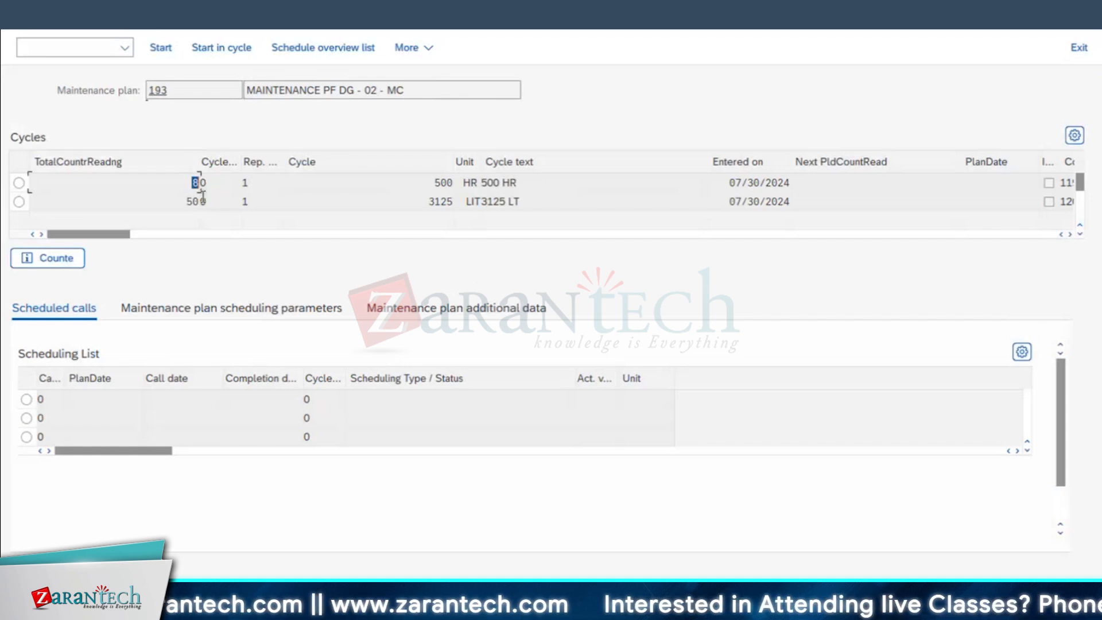
pyautogui.click(183, 199)
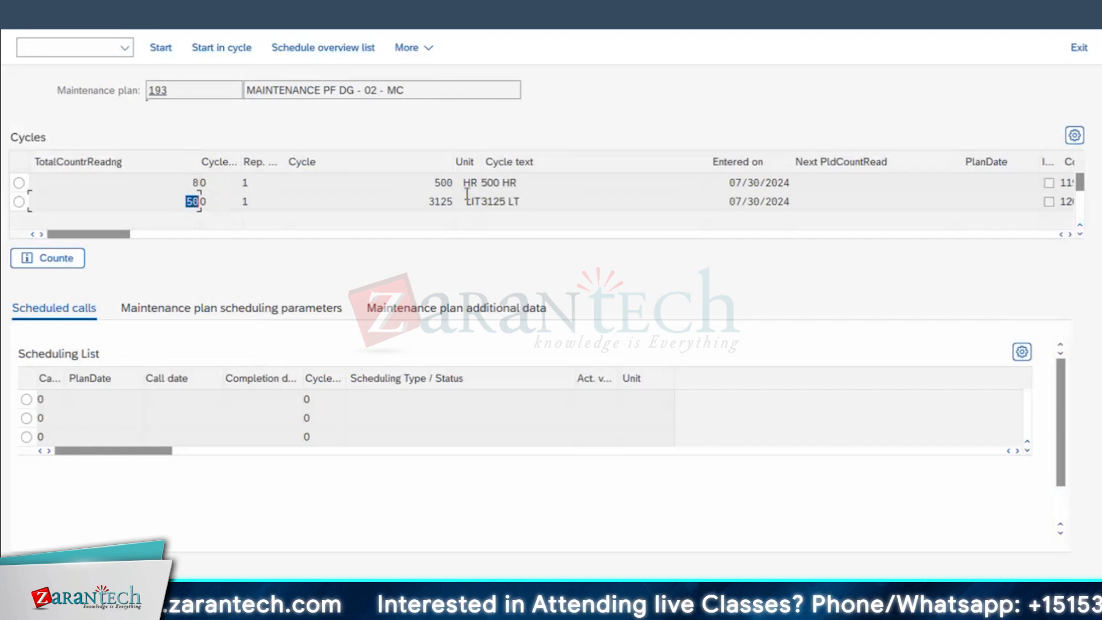
pyautogui.click(443, 183)
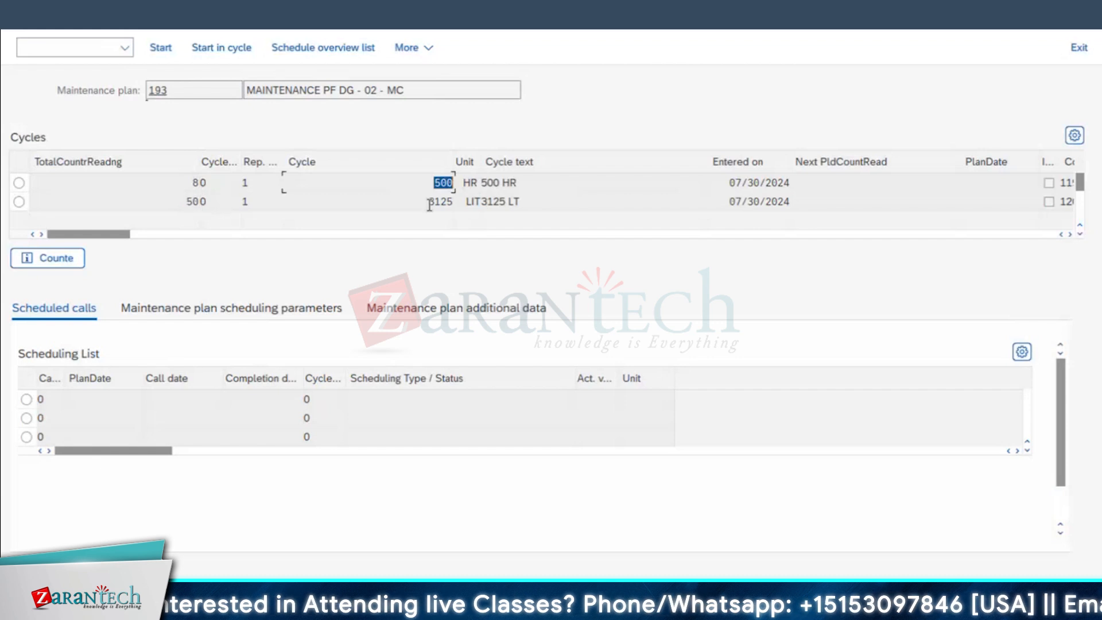
pyautogui.click(441, 201)
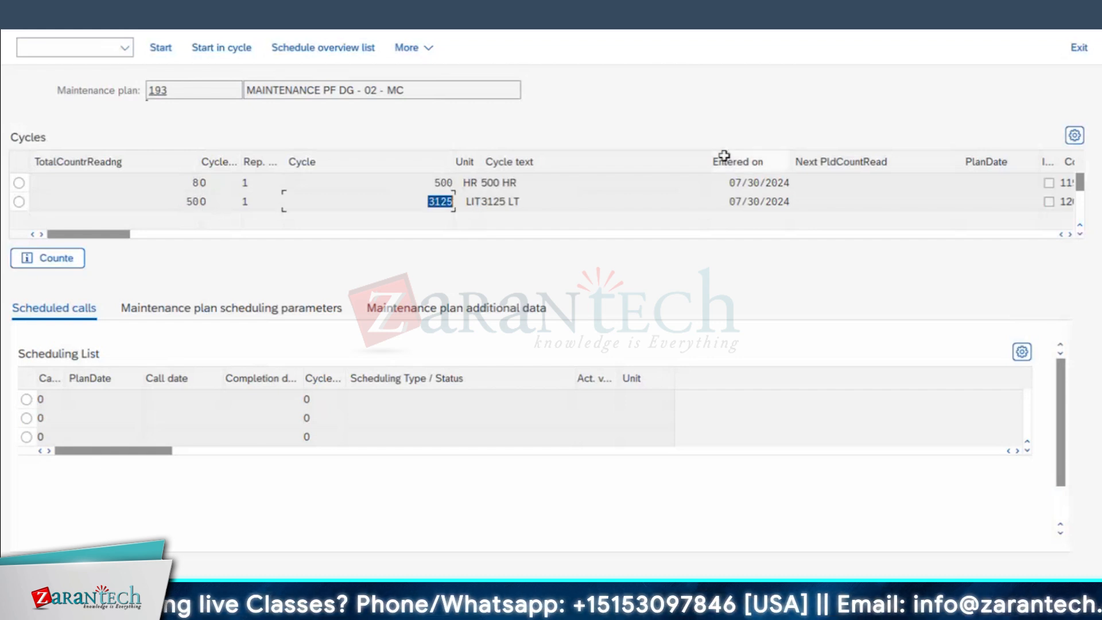
pyautogui.moveTo(713, 154); pyautogui.dragTo(565, 155)
pyautogui.moveTo(907, 160); pyautogui.dragTo(837, 212)
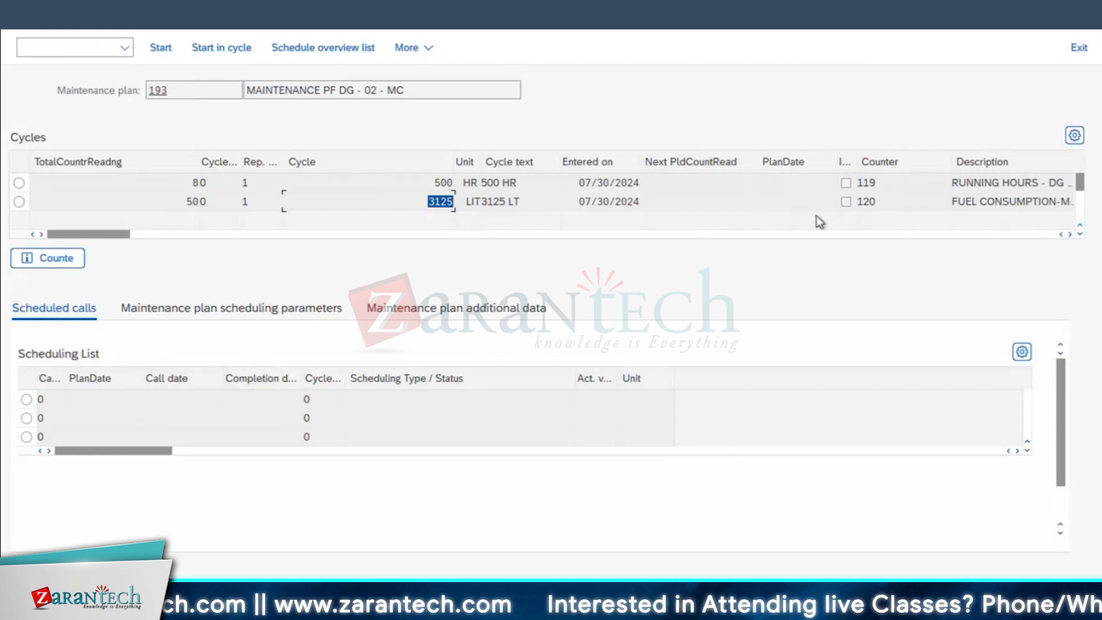
pyautogui.click(1070, 234)
pyautogui.click(1069, 234)
pyautogui.click(1070, 234)
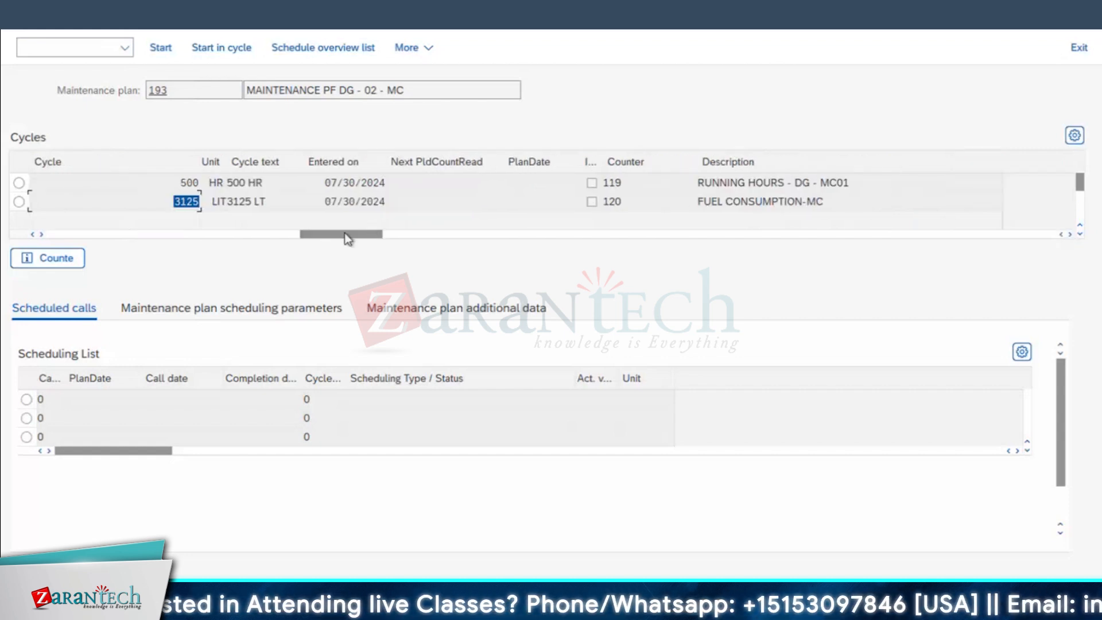
pyautogui.moveTo(344, 232); pyautogui.dragTo(75, 244)
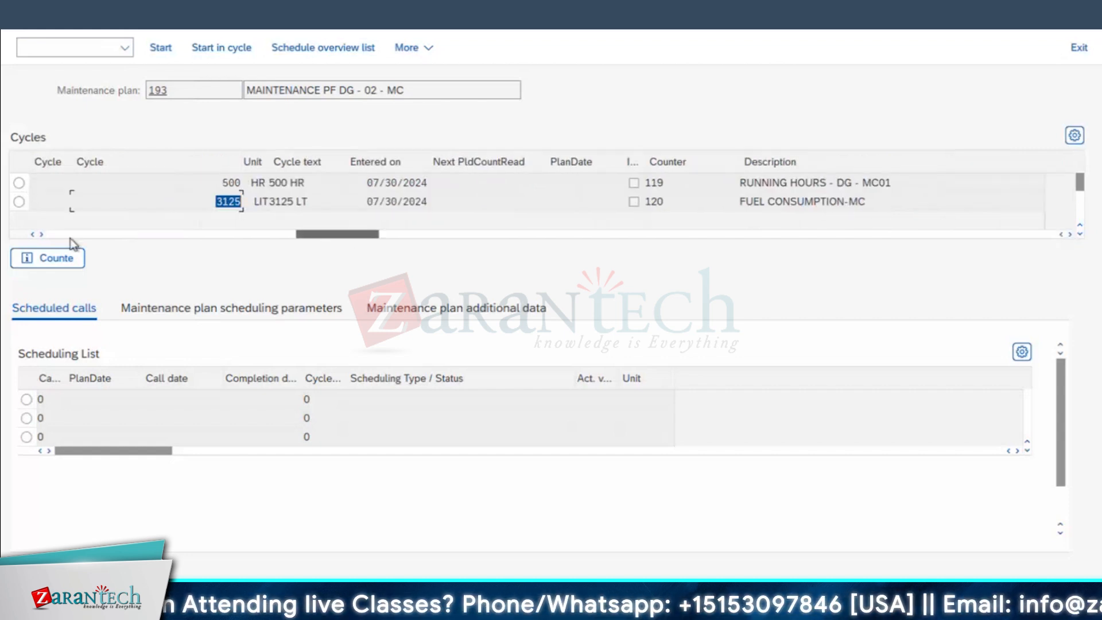
# Step: Start scheduling maintenance plan 193 with start date 07/30/2024 and time 16:51:54, accept the log and check the next planned counter reading
pyautogui.click(161, 49)
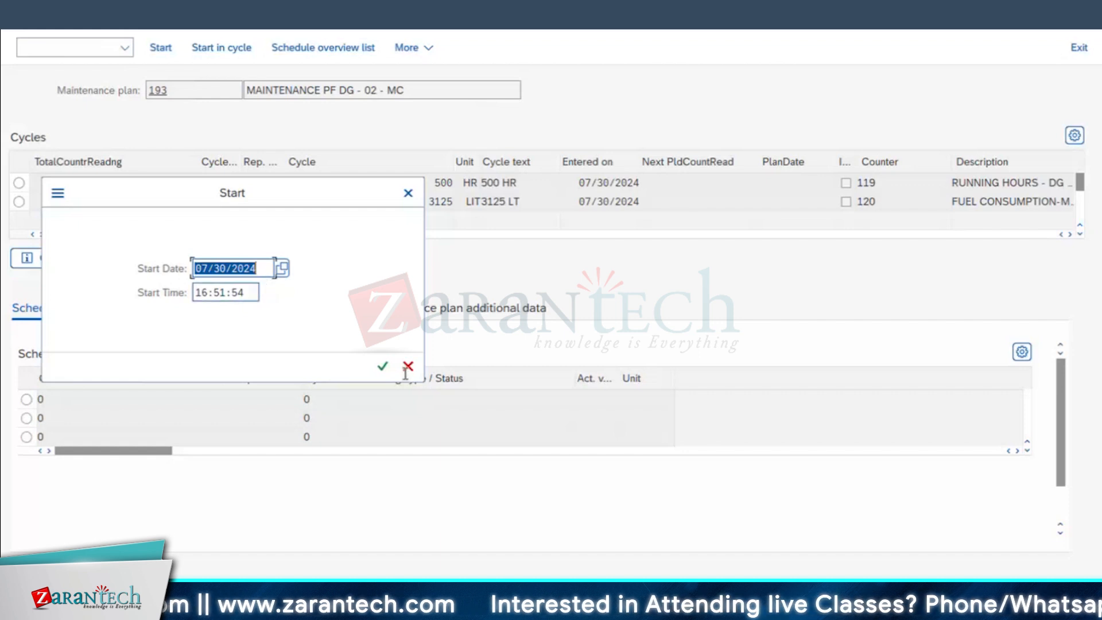
pyautogui.click(383, 366)
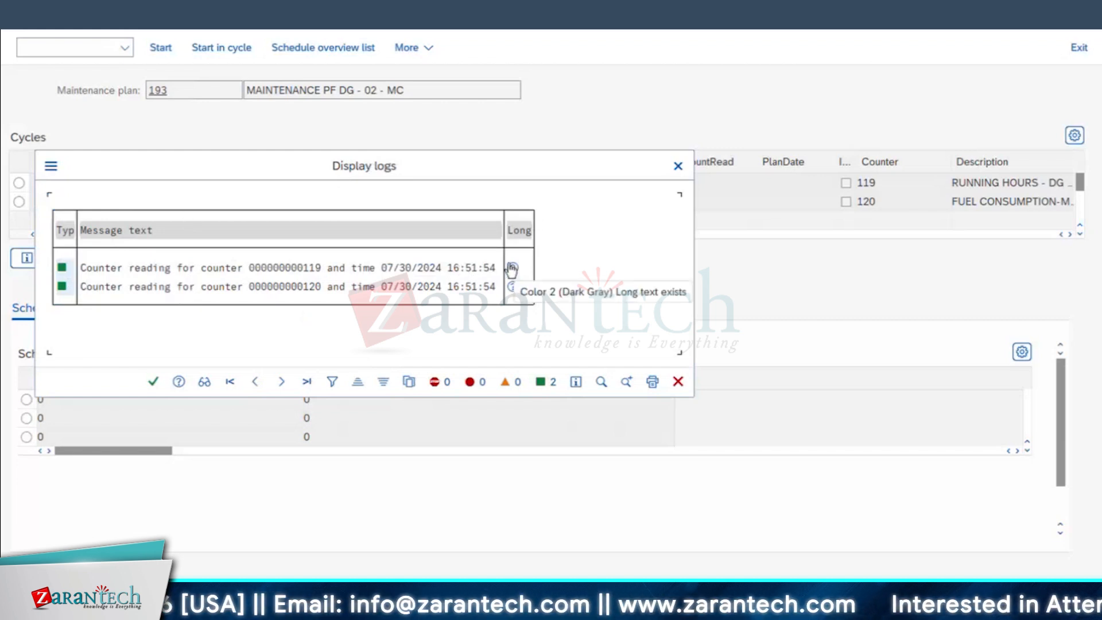
pyautogui.click(152, 381)
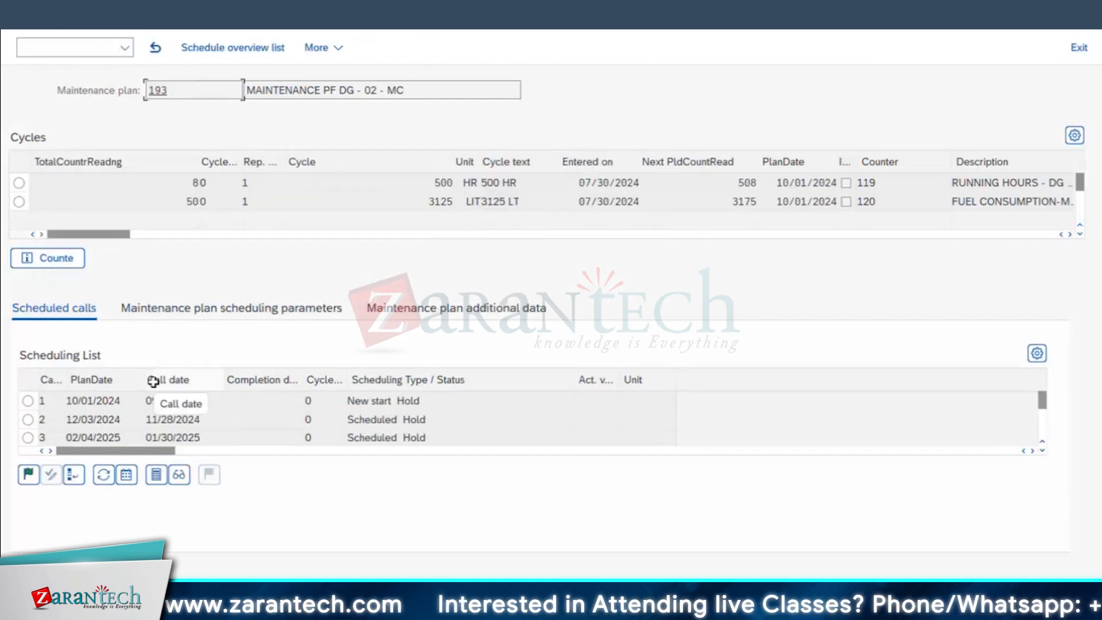
pyautogui.doubleClick(749, 182)
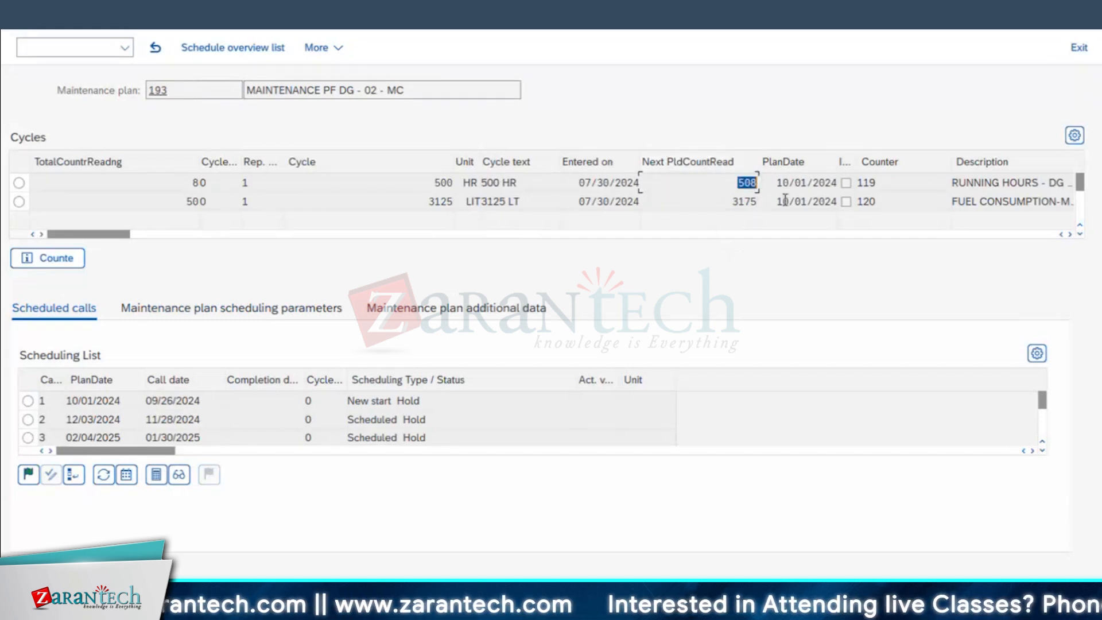
# Step: Switch to the Excel sheet and enlarge the font of the call date values in H203:H204 by two sizes
pyautogui.press('super+Tab')
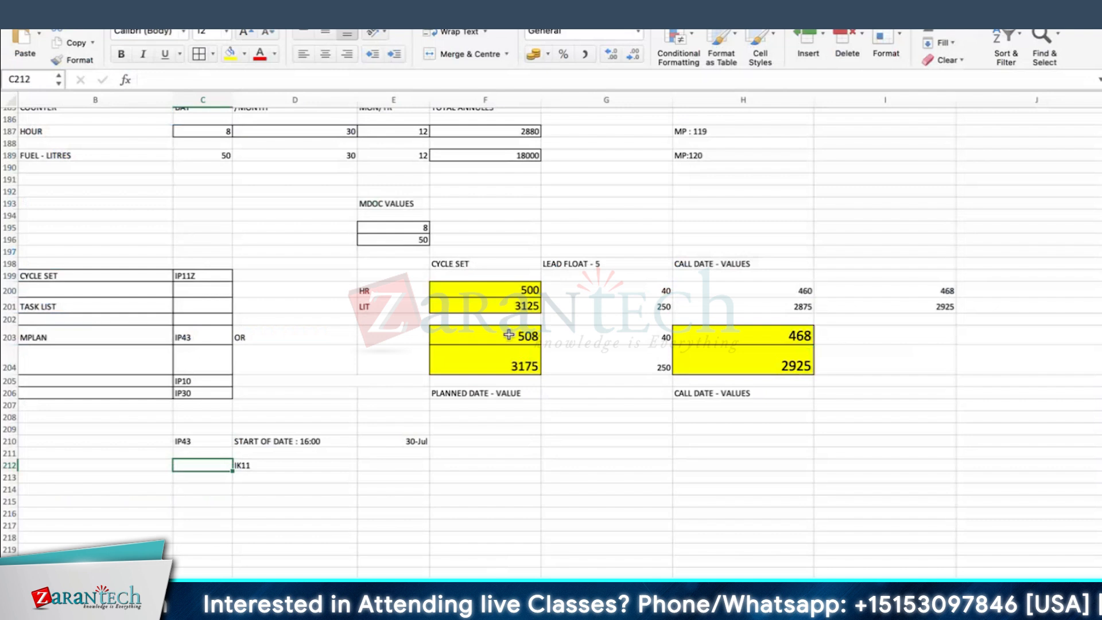
pyautogui.click(508, 335)
pyautogui.click(514, 368)
pyautogui.click(772, 353)
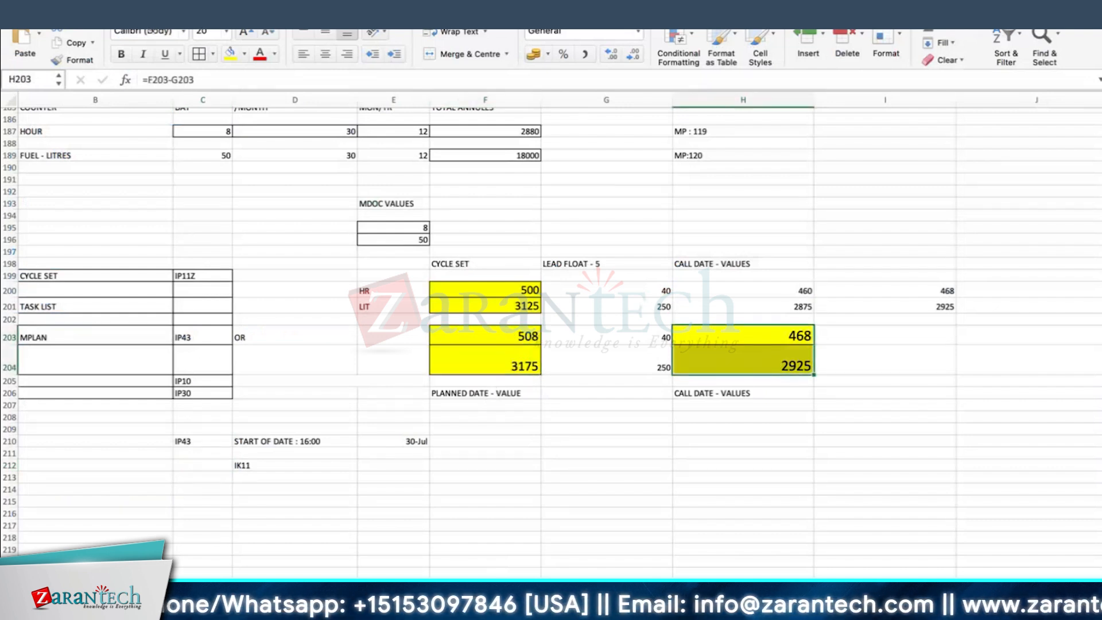
pyautogui.click(243, 32)
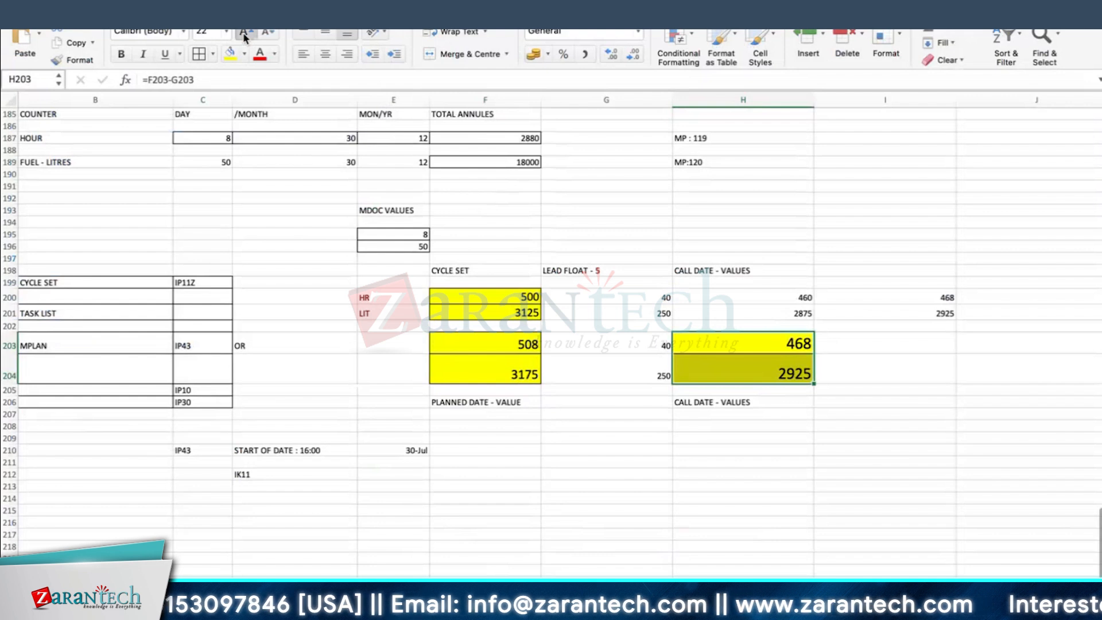
pyautogui.click(243, 32)
# Step: Format the LEAD FLOAT - 5 heading in G198 as 18 pt bold with yellow fill, and widen column G slightly
pyautogui.click(570, 273)
pyautogui.click(247, 33)
pyautogui.click(246, 33)
pyautogui.click(247, 33)
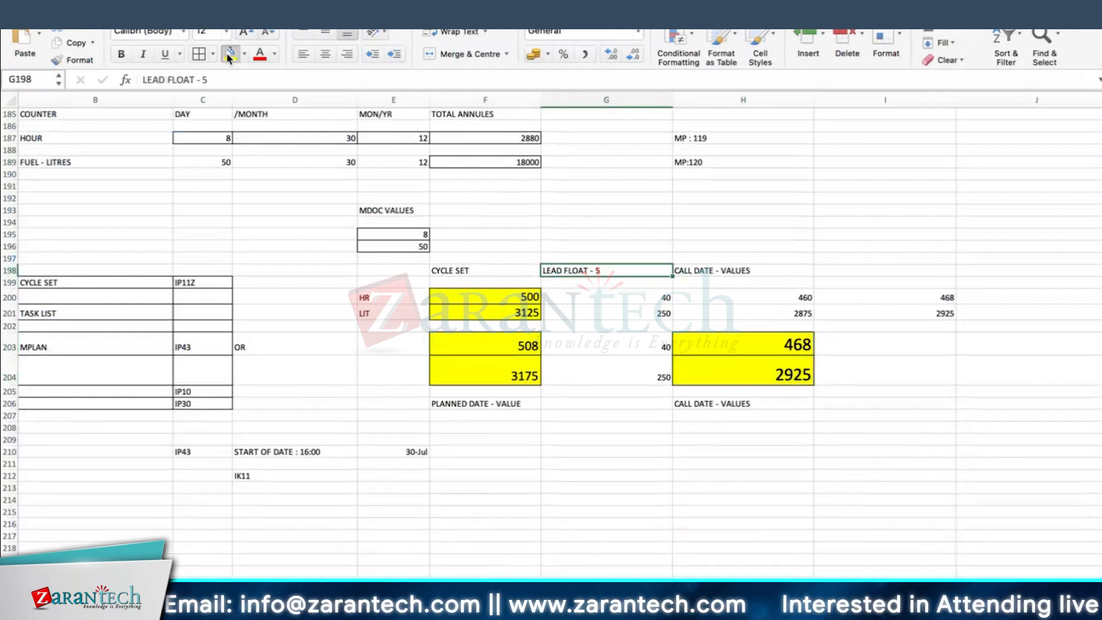
pyautogui.click(230, 53)
pyautogui.click(121, 54)
pyautogui.moveTo(672, 101); pyautogui.dragTo(682, 111)
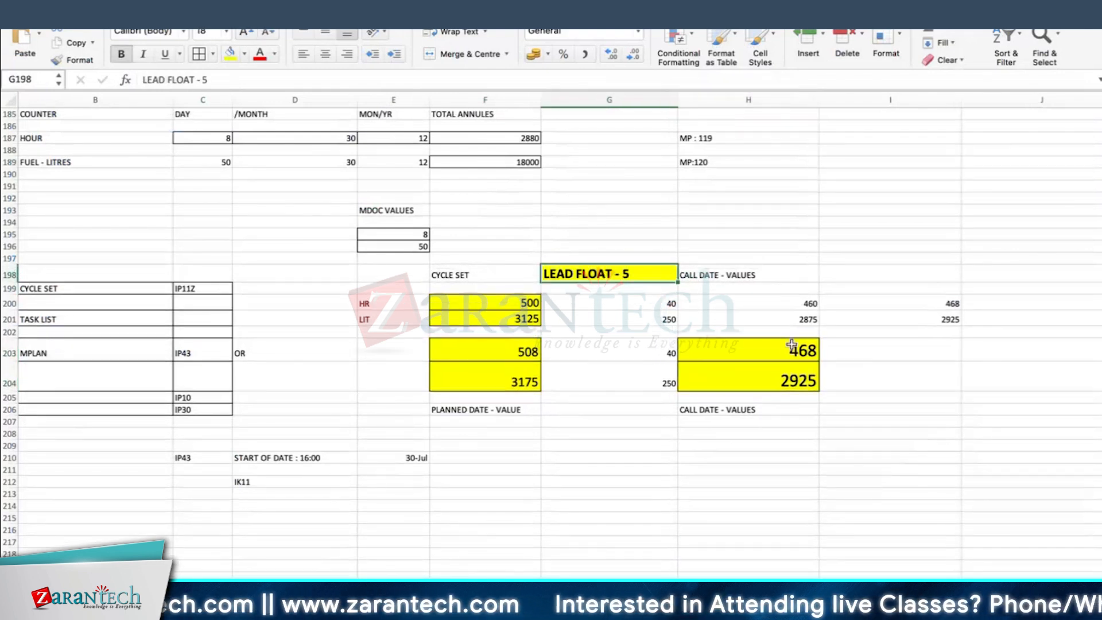
# Step: Return to SAP and run deadline monitoring with transaction IP30 for maintenance plan 193
pyautogui.click(792, 345)
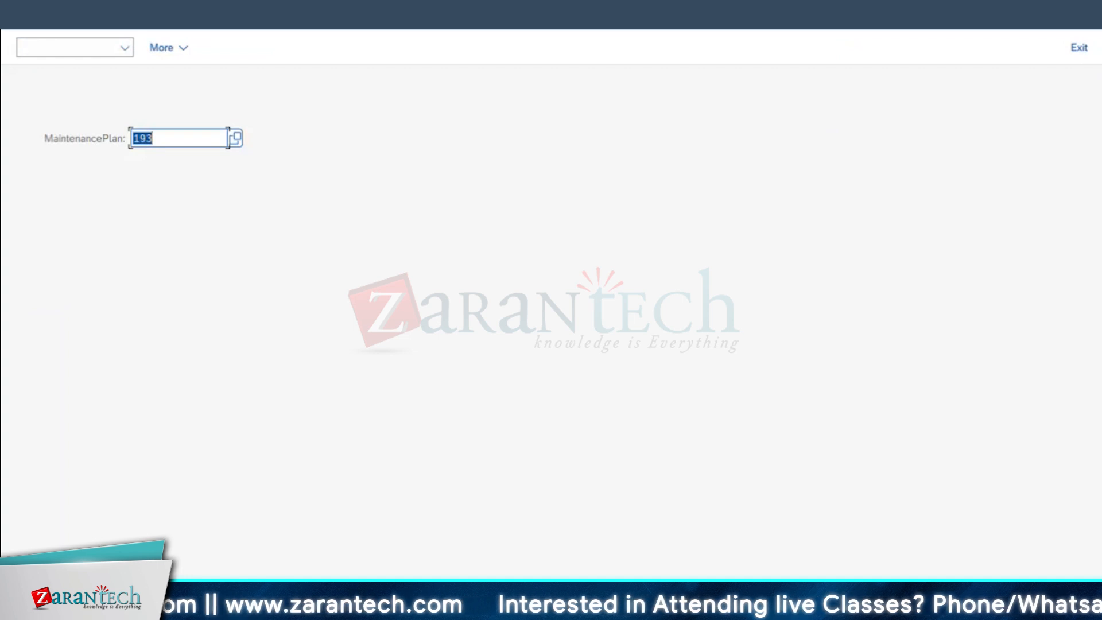
pyautogui.press('F3')
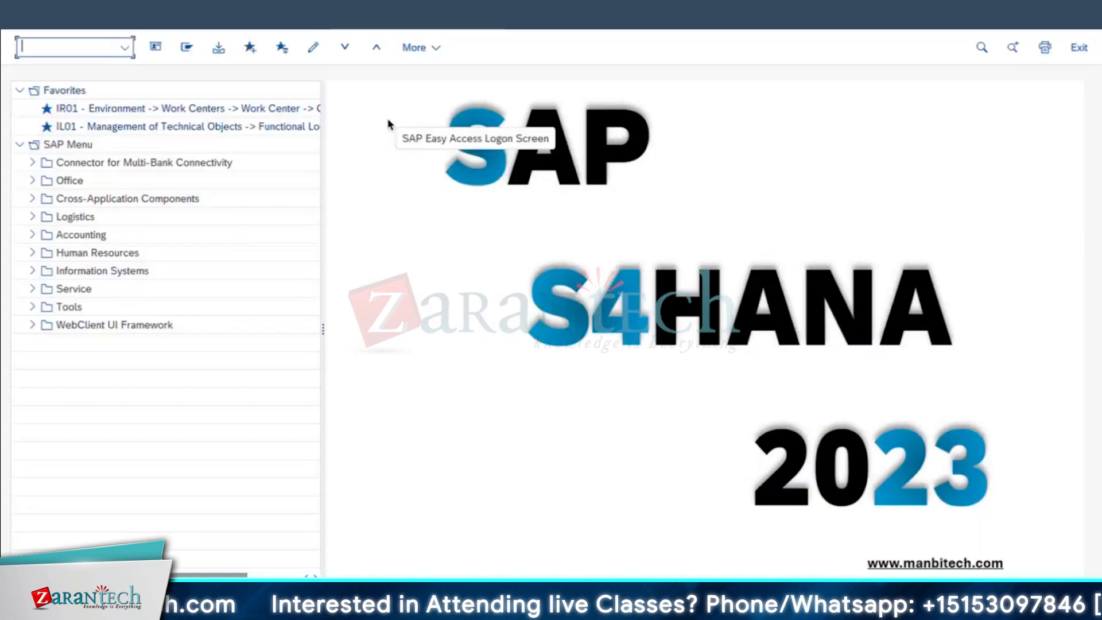
pyautogui.write('IP30')
pyautogui.press('Return')
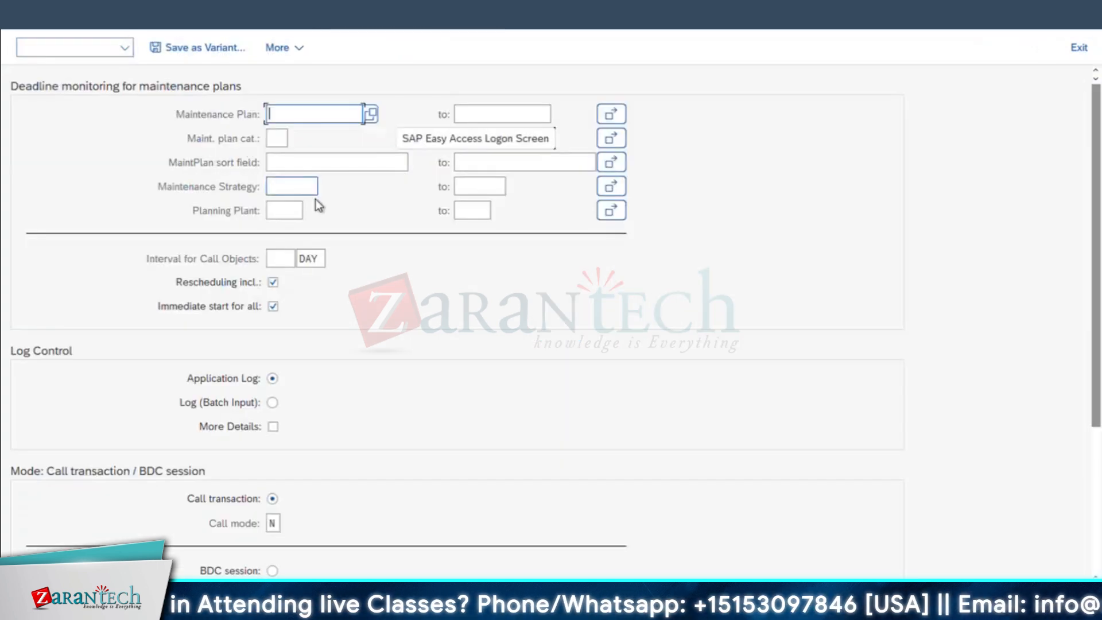
pyautogui.write('193')
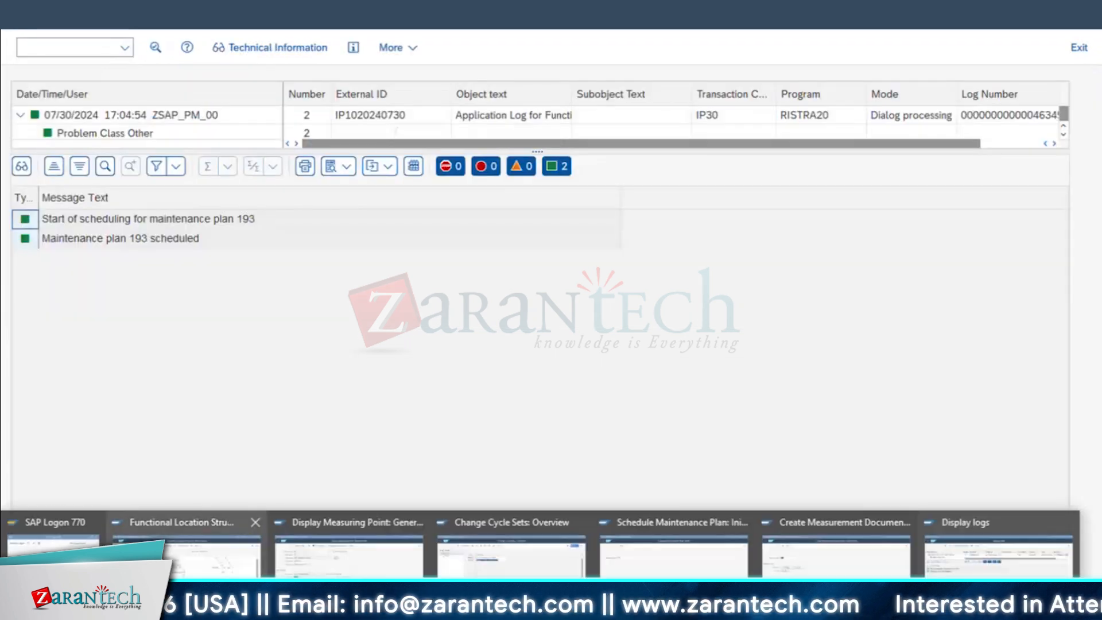
# Step: Switch to the Change Cycle Sets session and open transaction IK17 in a new session
pyautogui.click(710, 575)
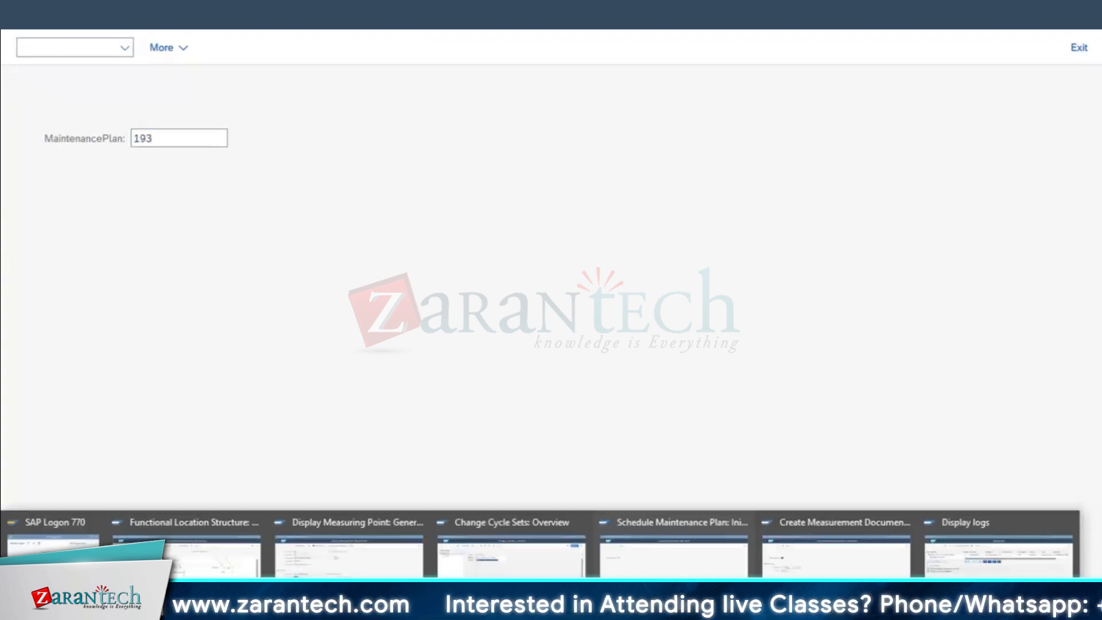
pyautogui.moveTo(996, 571)
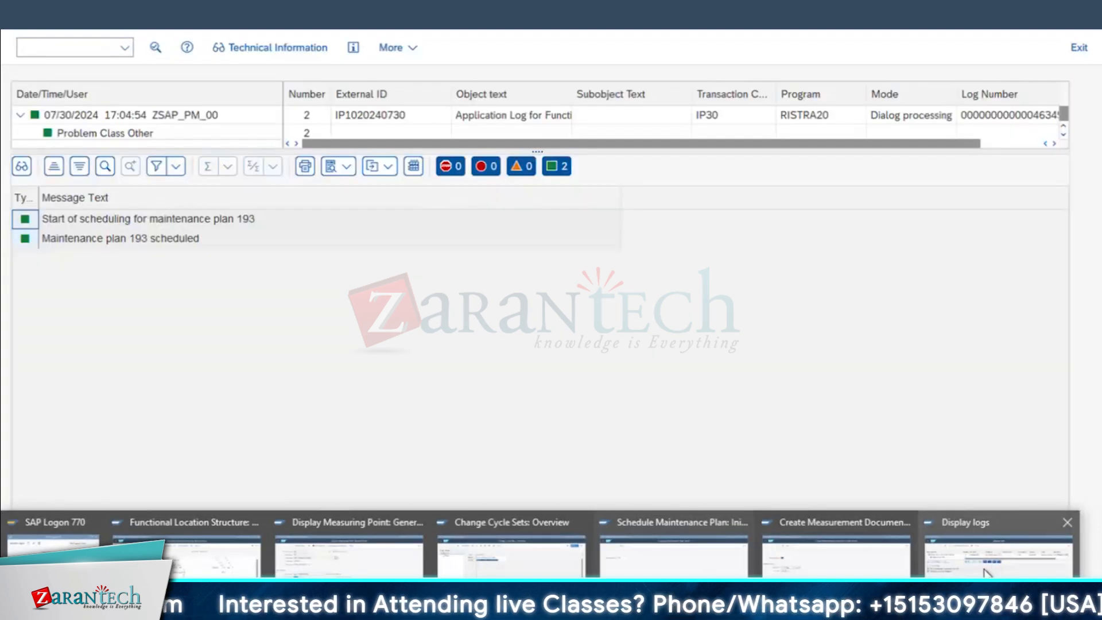
pyautogui.click(556, 574)
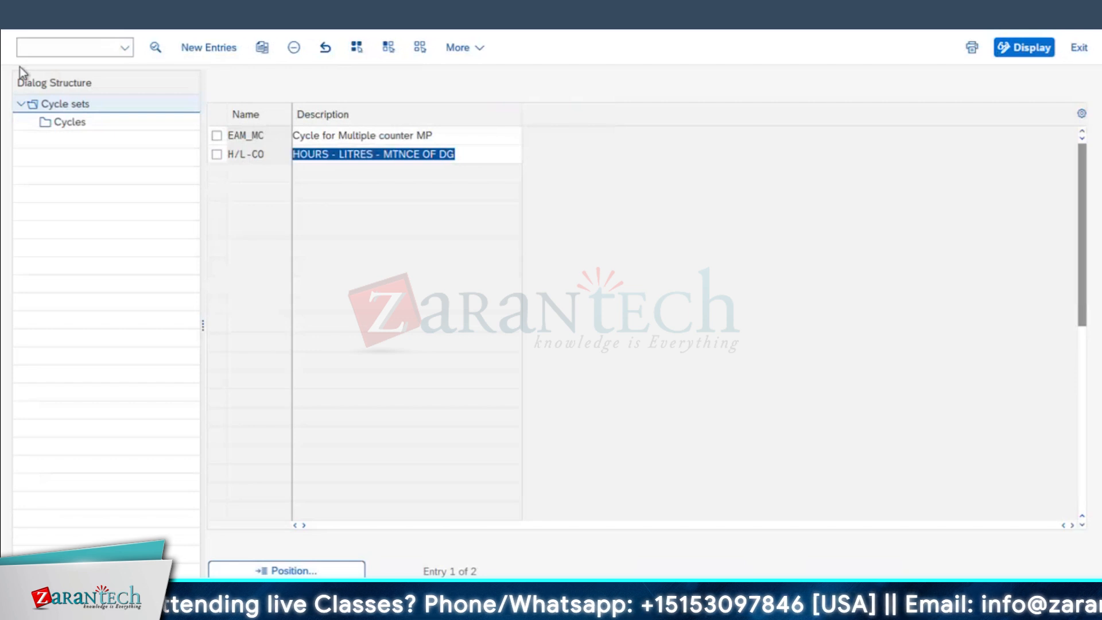
pyautogui.click(35, 47)
pyautogui.write('/OIP')
pyautogui.press('BackSpace')
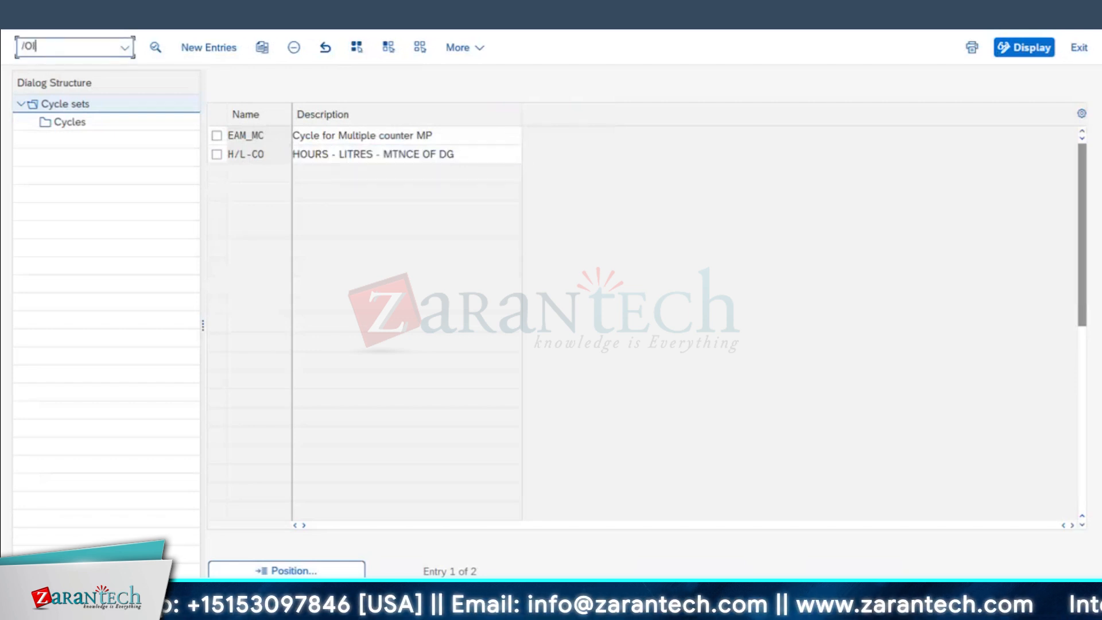
pyautogui.write('K17')
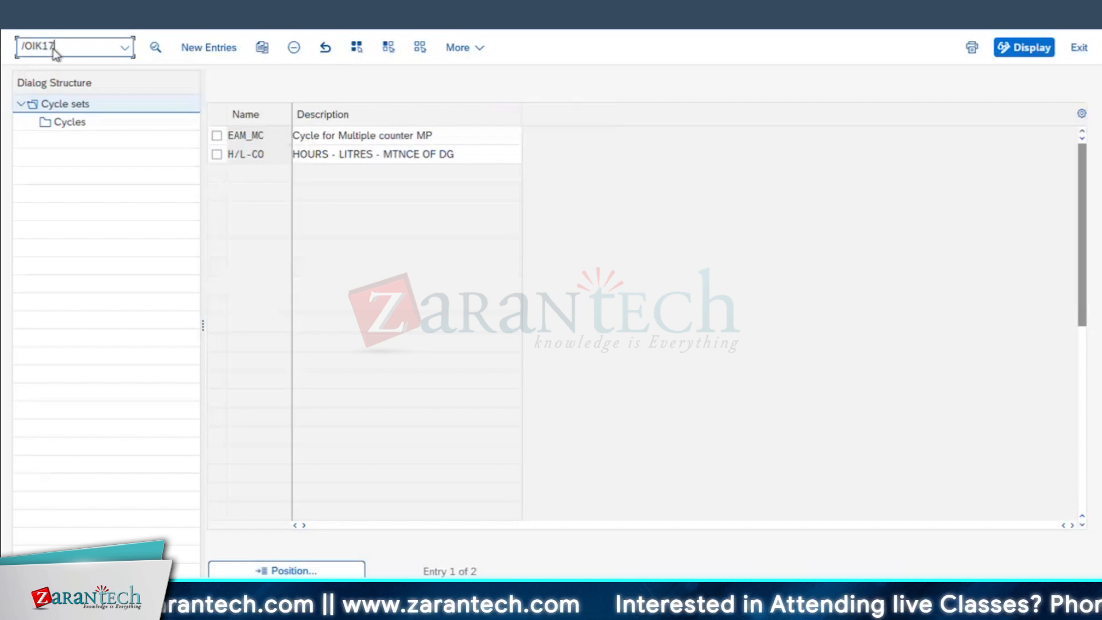
pyautogui.press('Return')
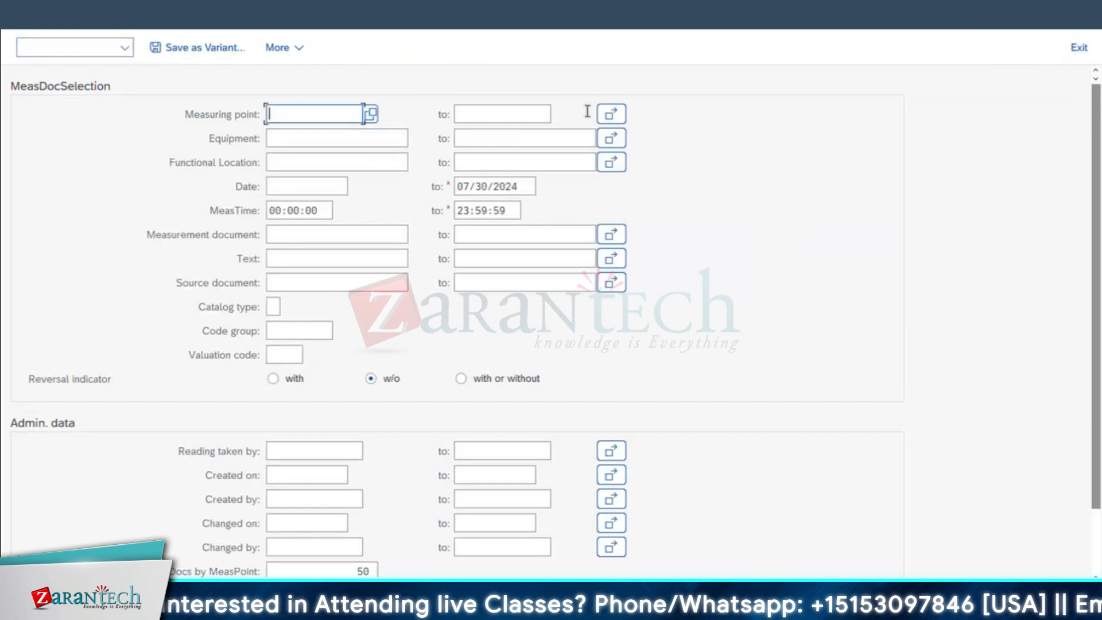
# Step: Select measuring points 119 and 120 as single values and list their measurement documents
pyautogui.click(619, 116)
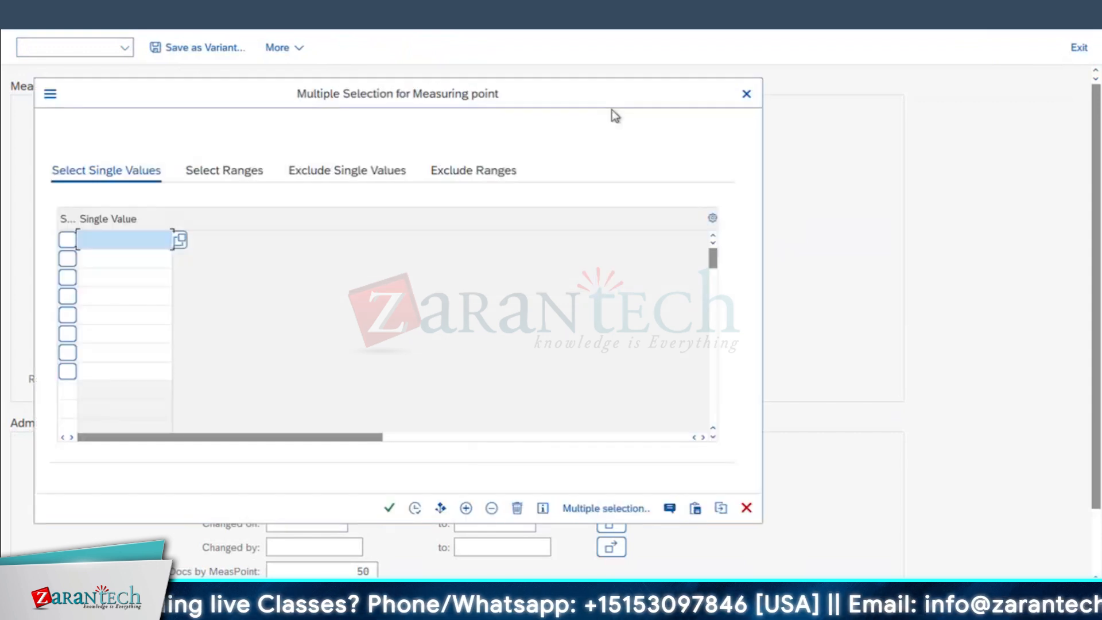
pyautogui.write('119')
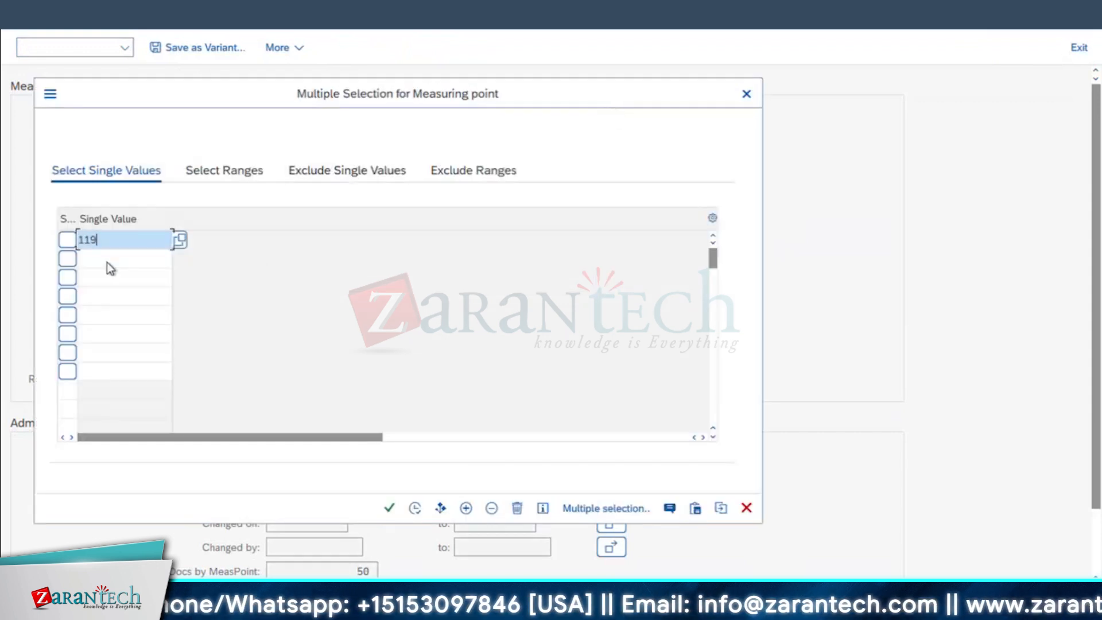
pyautogui.click(112, 255)
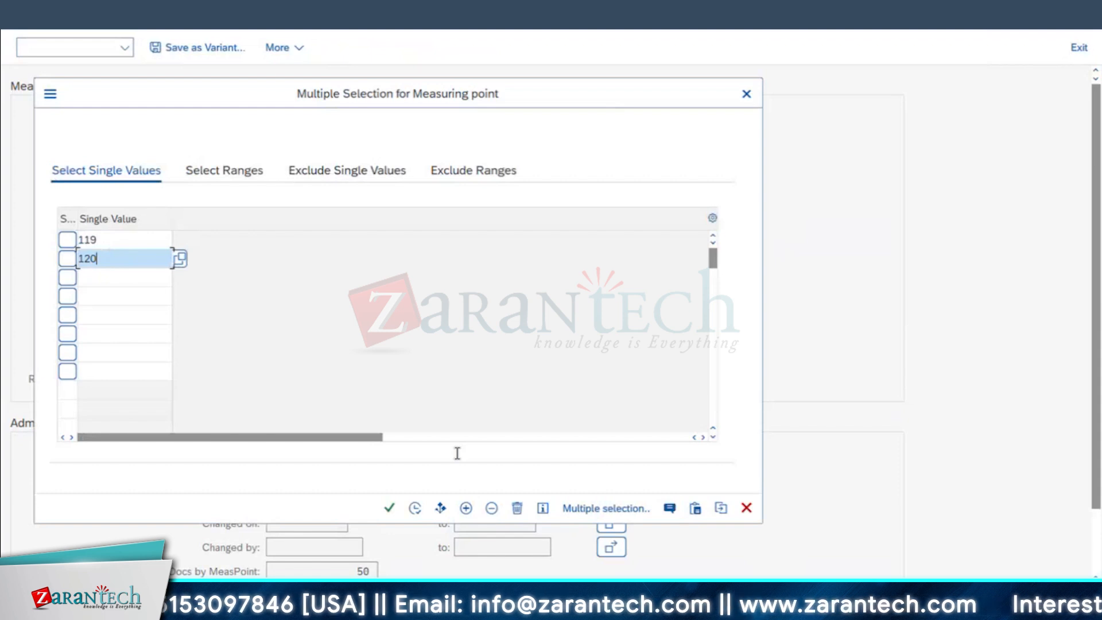
pyautogui.click(415, 508)
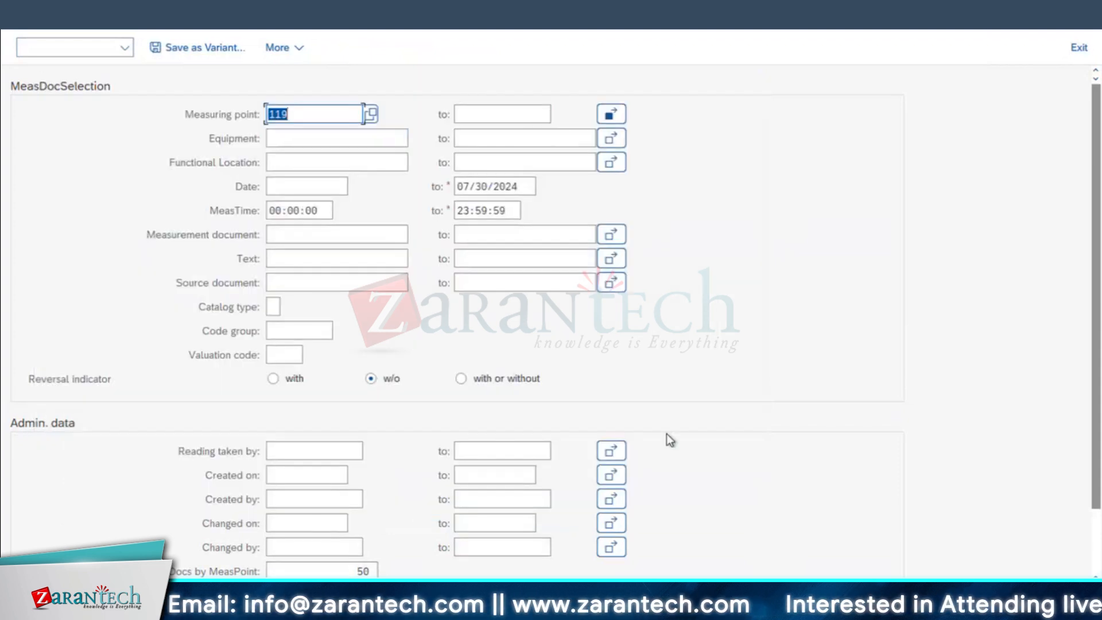
pyautogui.press('F8')
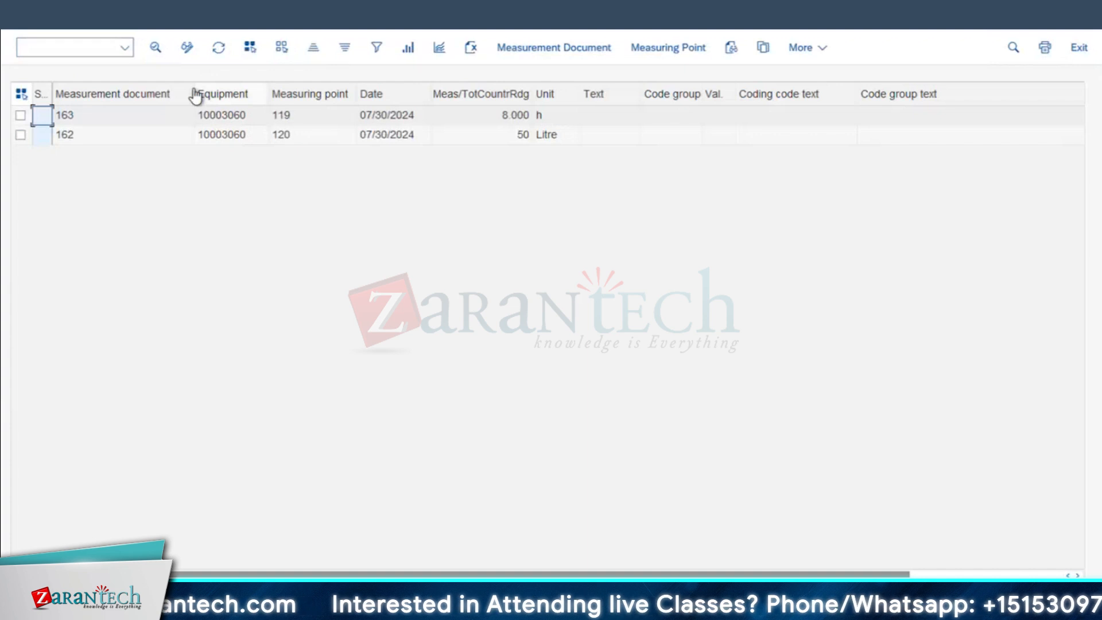
# Step: Narrow the Measurement document column, add Measurement time to the displayed columns, and save the layout over /SAPDG
pyautogui.moveTo(176, 92); pyautogui.dragTo(175, 92)
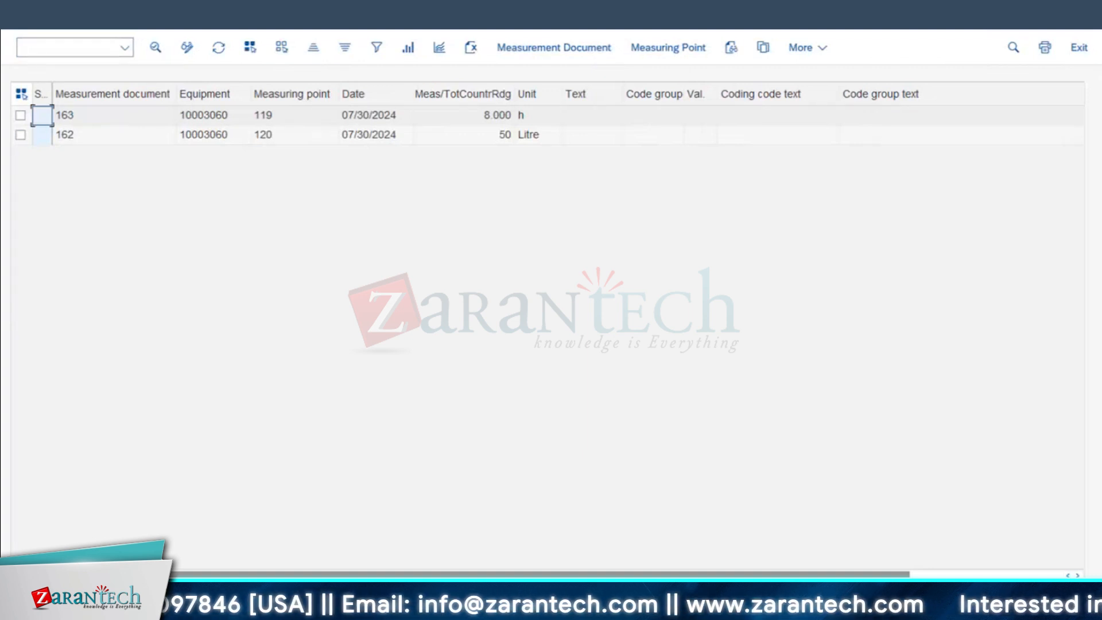
pyautogui.moveTo(244, 31)
pyautogui.click(396, 33)
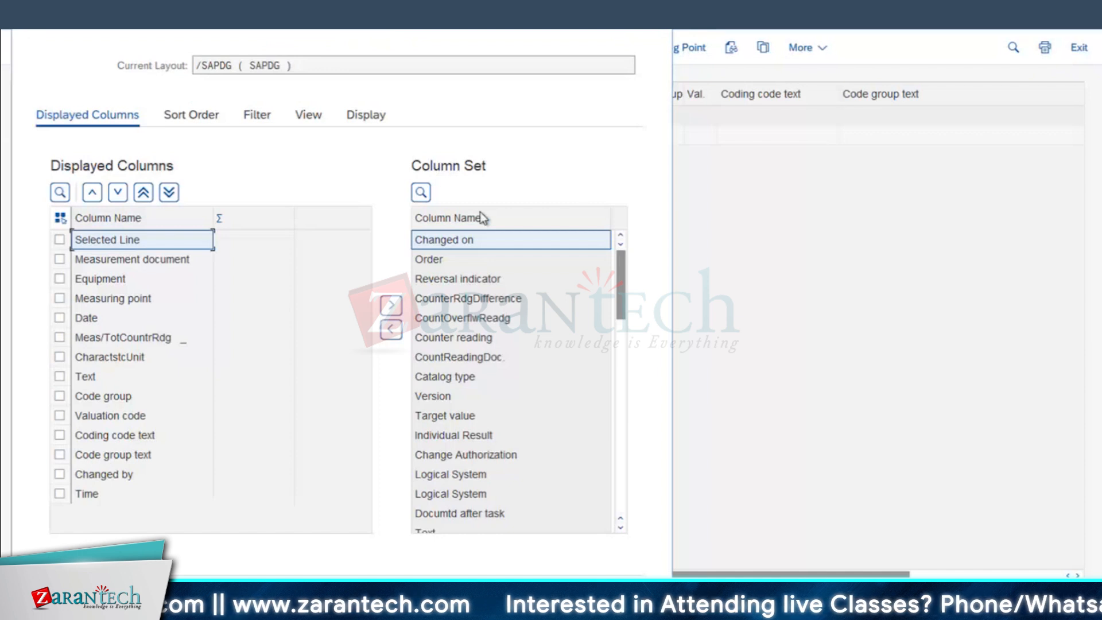
pyautogui.click(481, 217)
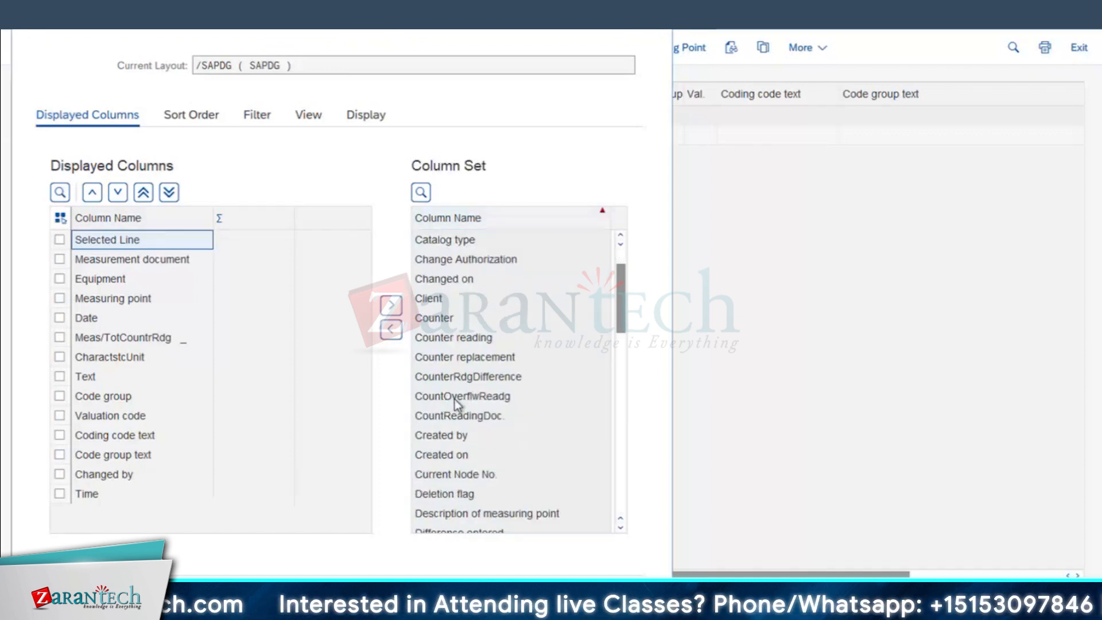
pyautogui.scroll(-10, 454, 398)
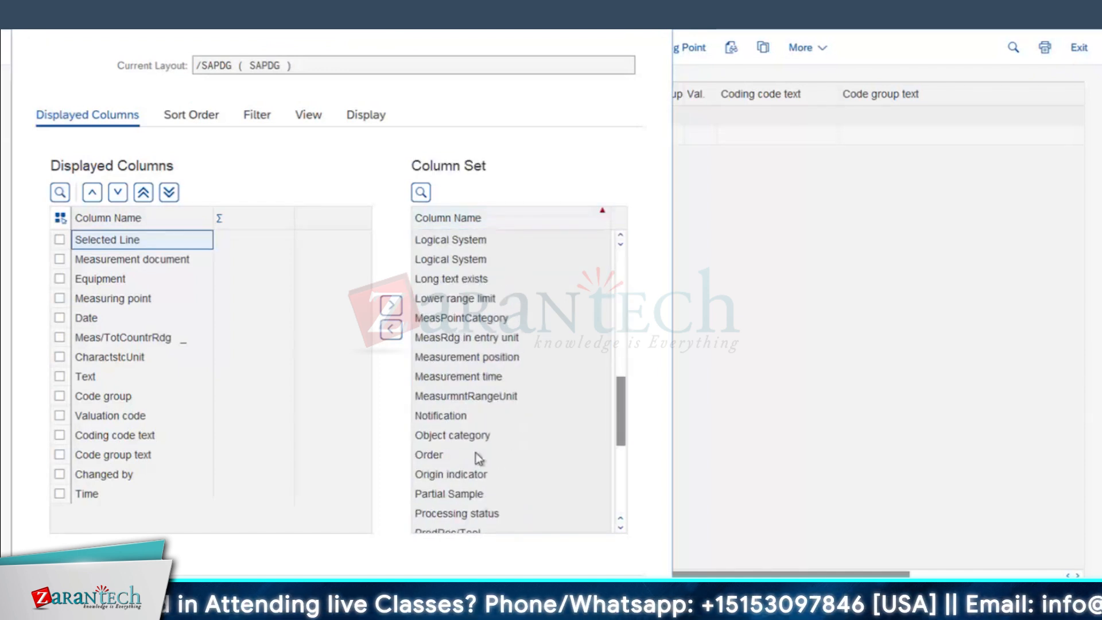
pyautogui.click(467, 378)
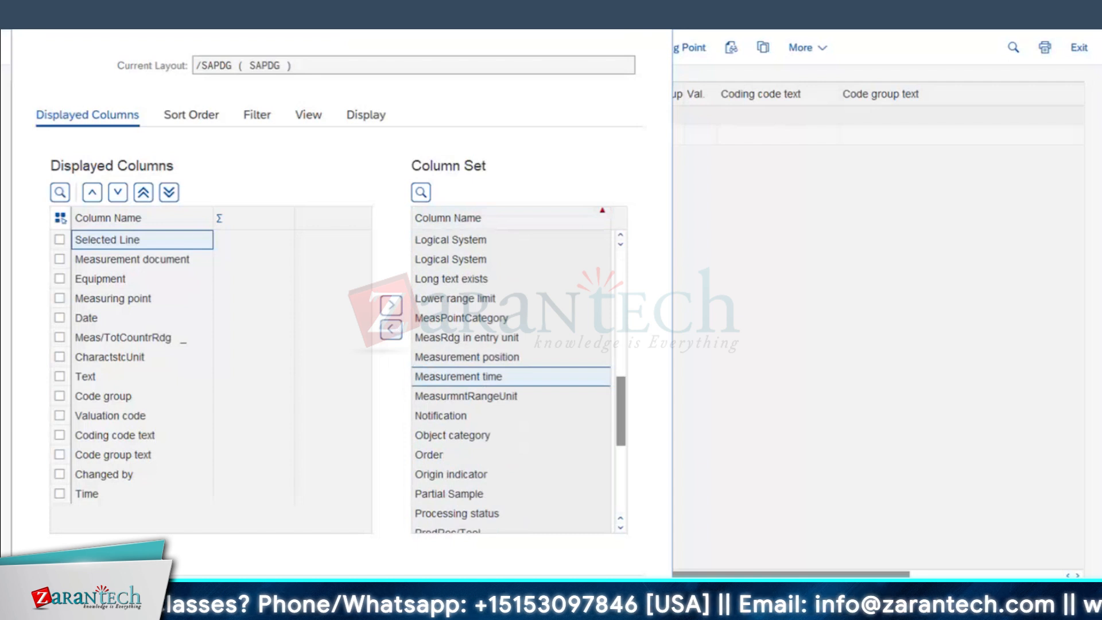
pyautogui.click(391, 329)
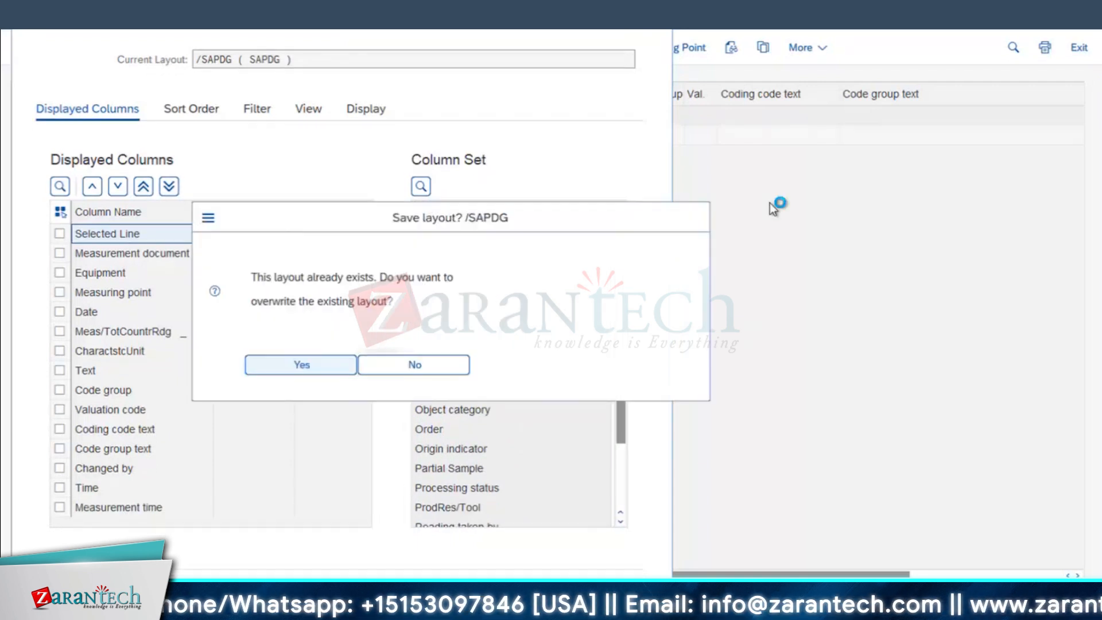
pyautogui.press('Return')
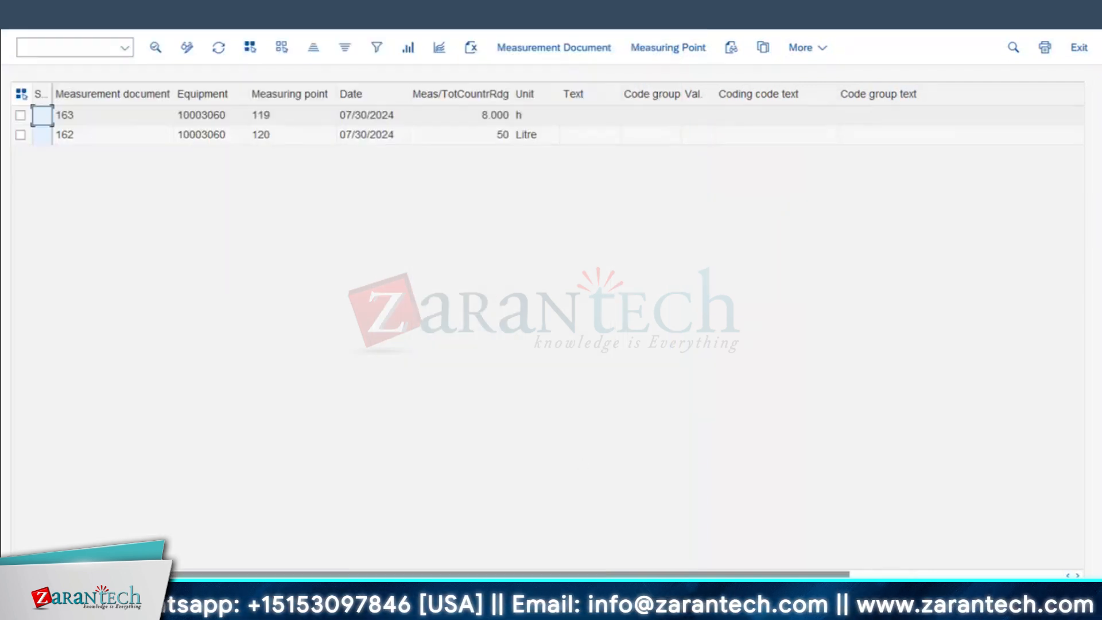
# Step: Move the Measurement time column and the other Time column directly after Date, and check the counter readings of both documents
pyautogui.moveTo(993, 566); pyautogui.dragTo(994, 564)
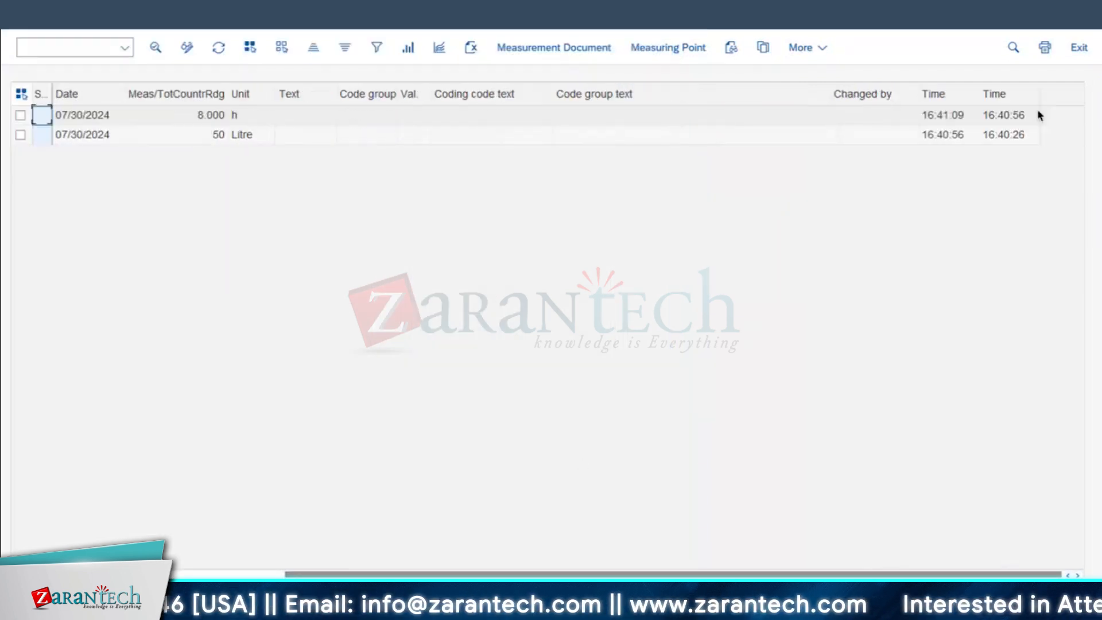
pyautogui.click(1003, 96)
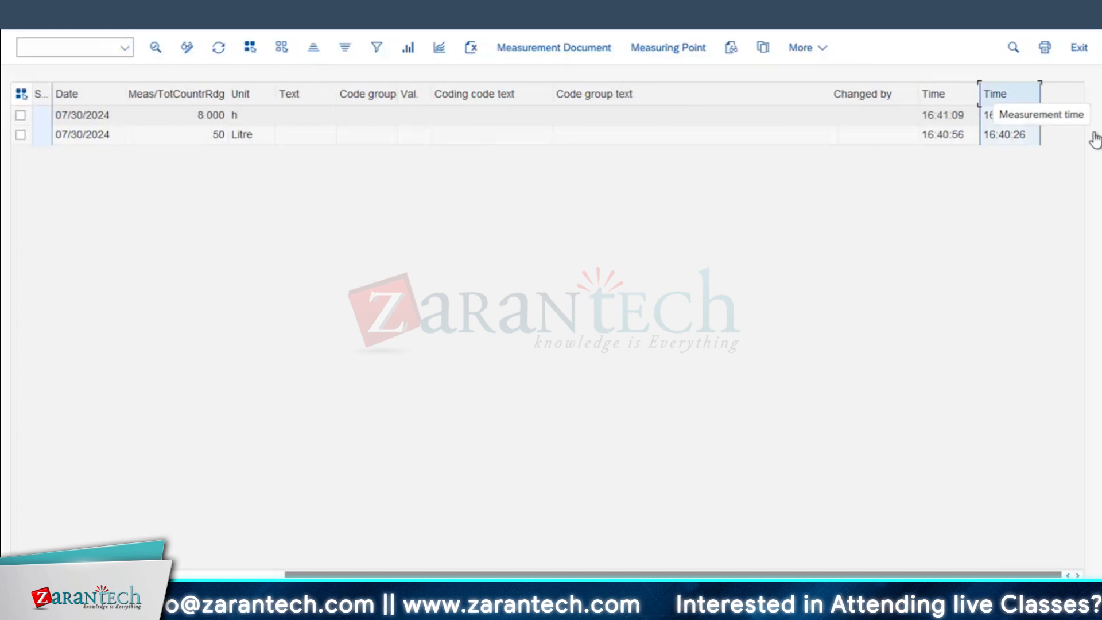
pyautogui.moveTo(665, 109); pyautogui.dragTo(168, 108)
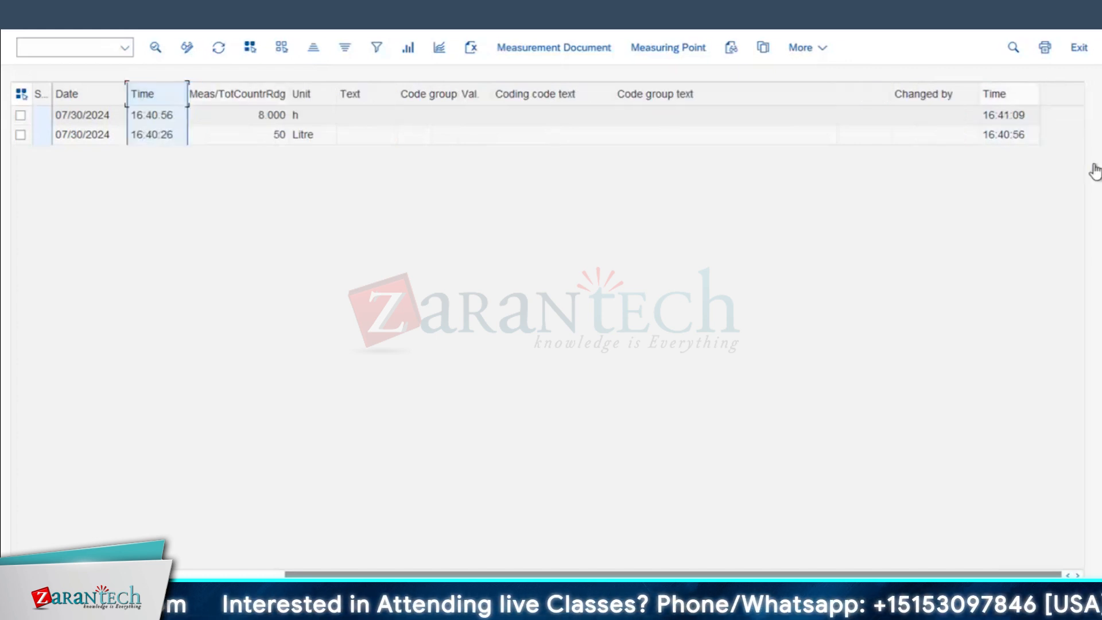
pyautogui.click(1006, 98)
pyautogui.moveTo(539, 101); pyautogui.dragTo(206, 90)
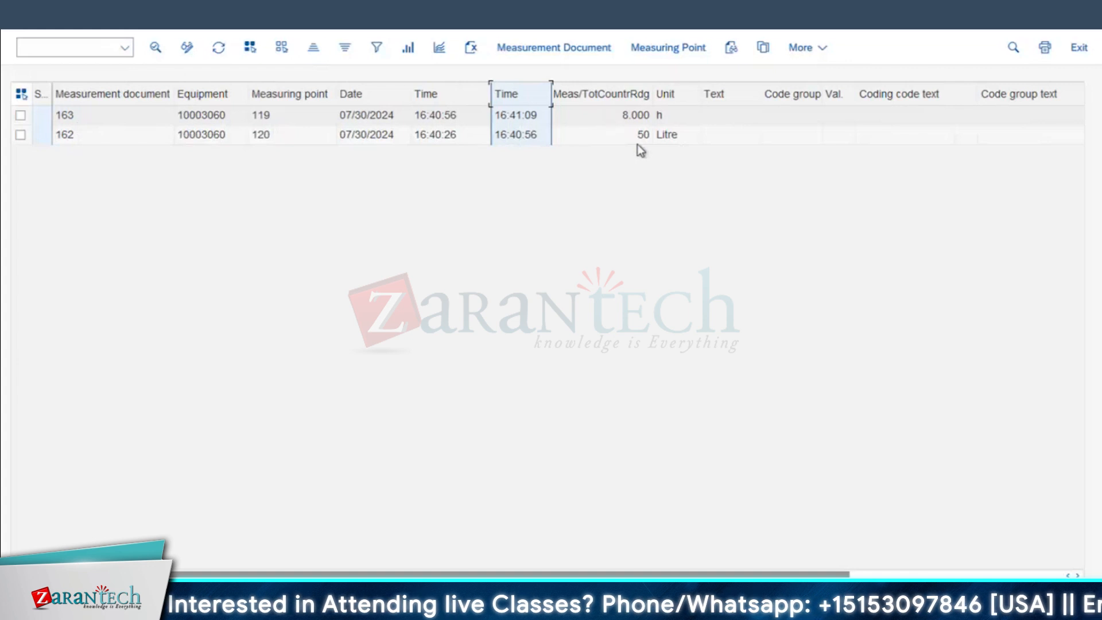
pyautogui.click(621, 137)
pyautogui.click(629, 114)
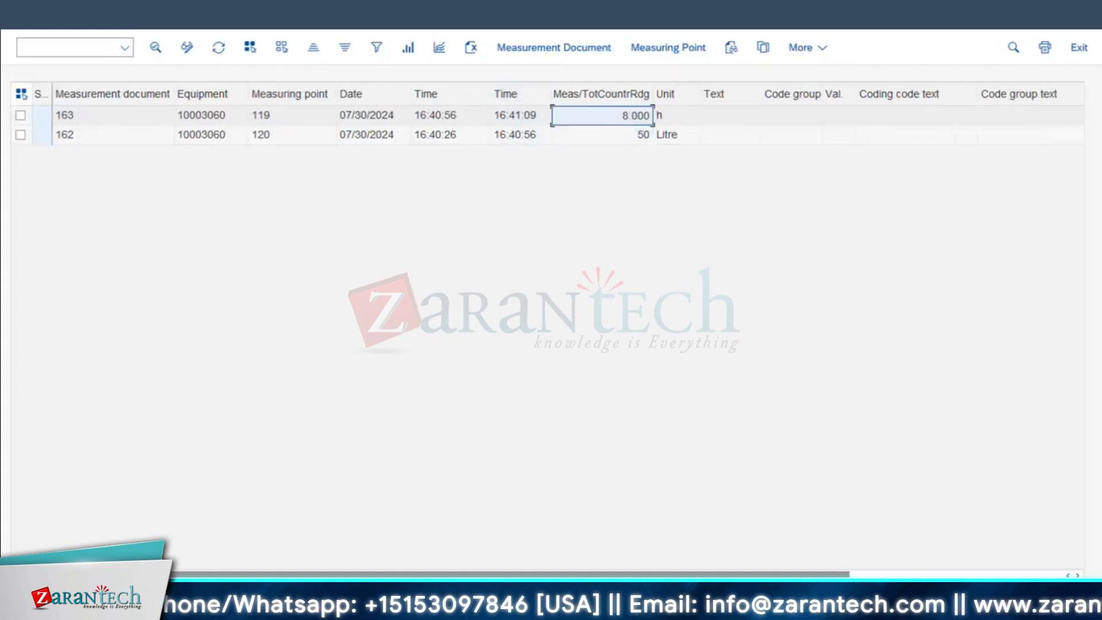
# Step: Switch to the Create Measurement Document session and save a counter reading of 2300 litres for measuring point 120
pyautogui.moveTo(315, 613)
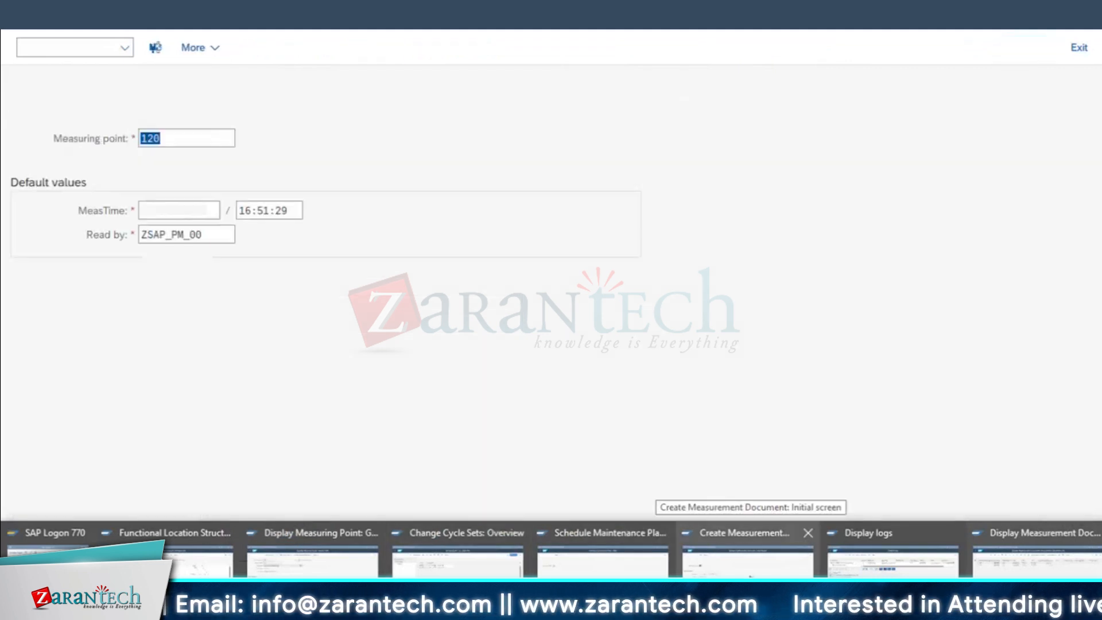
pyautogui.click(745, 553)
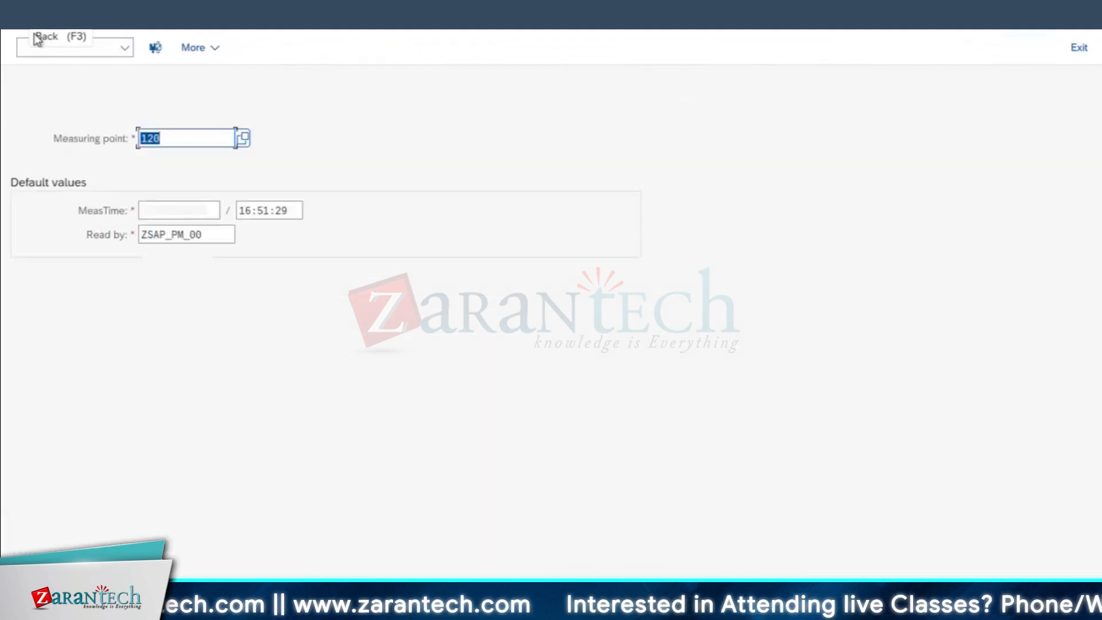
pyautogui.click(34, 34)
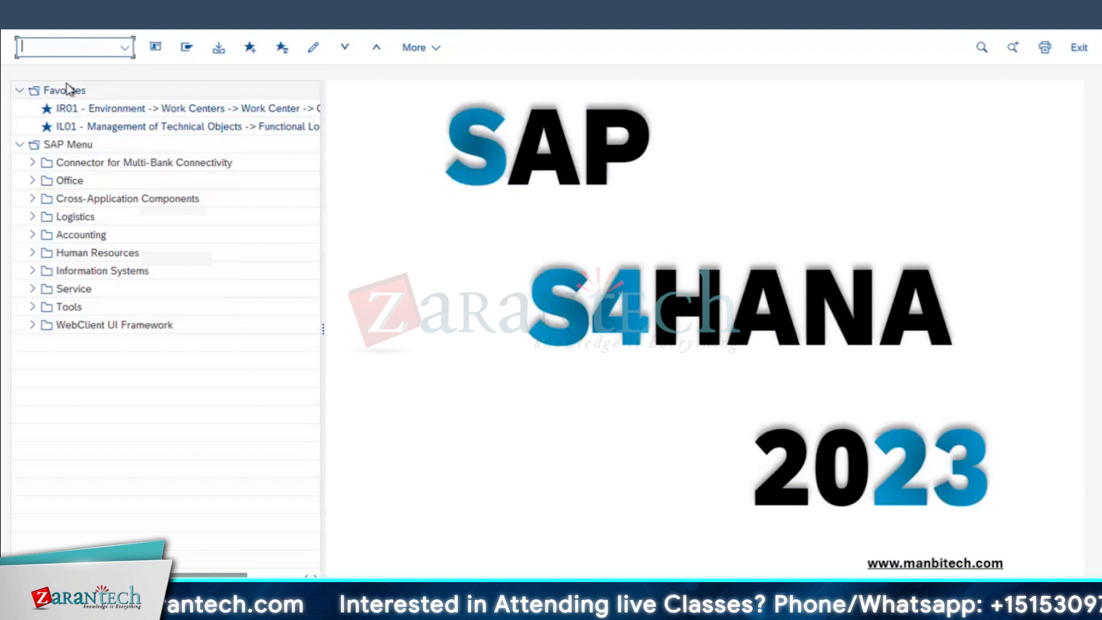
pyautogui.press('Return')
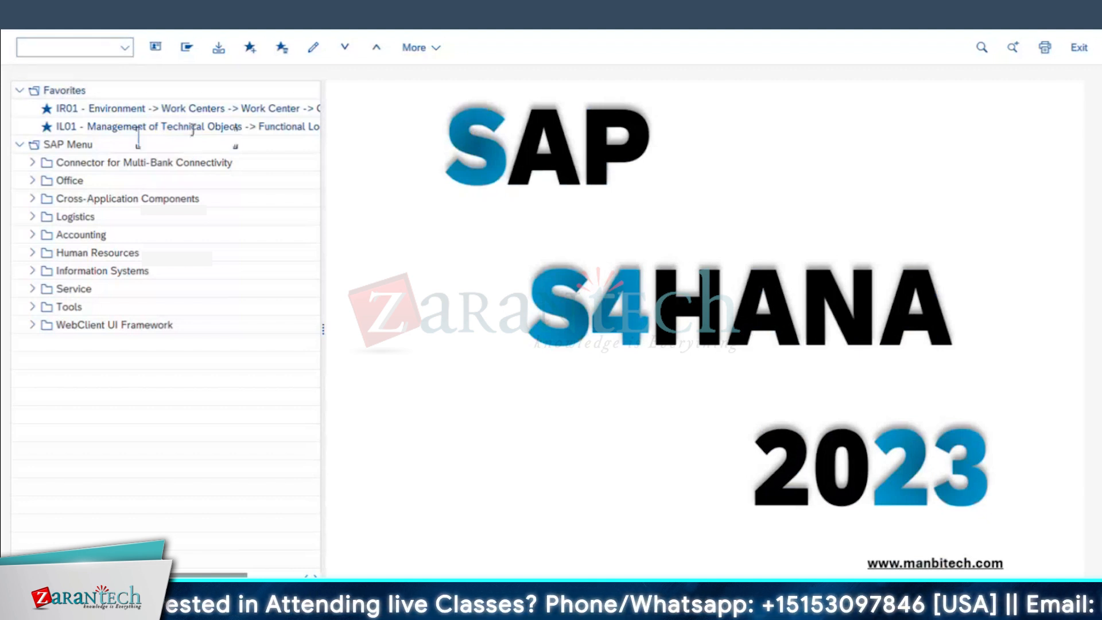
pyautogui.press('Return')
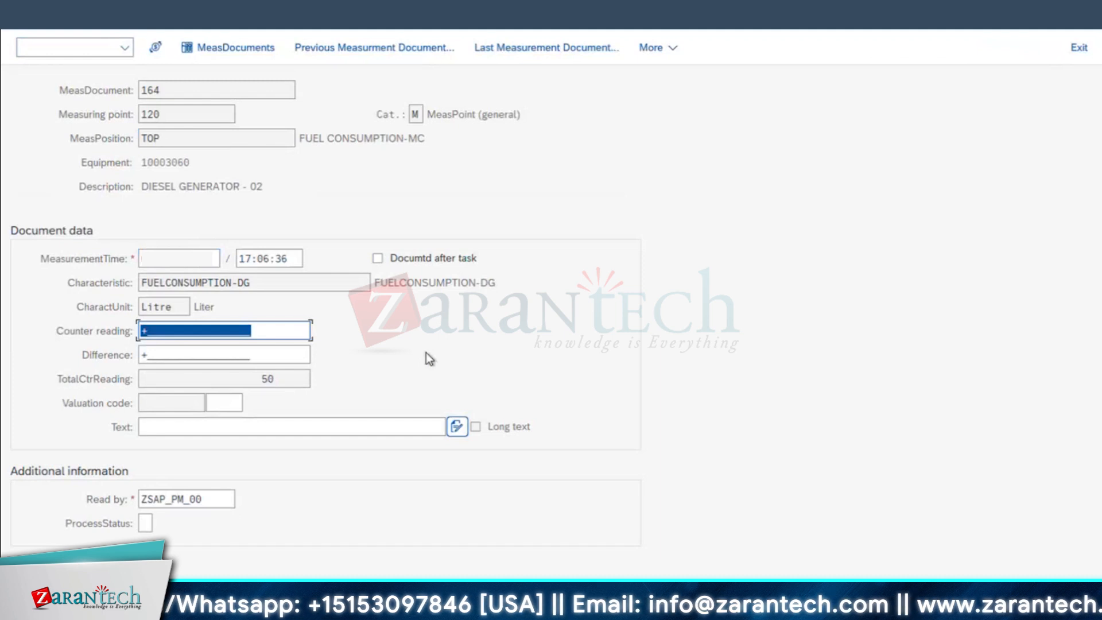
pyautogui.write('2300')
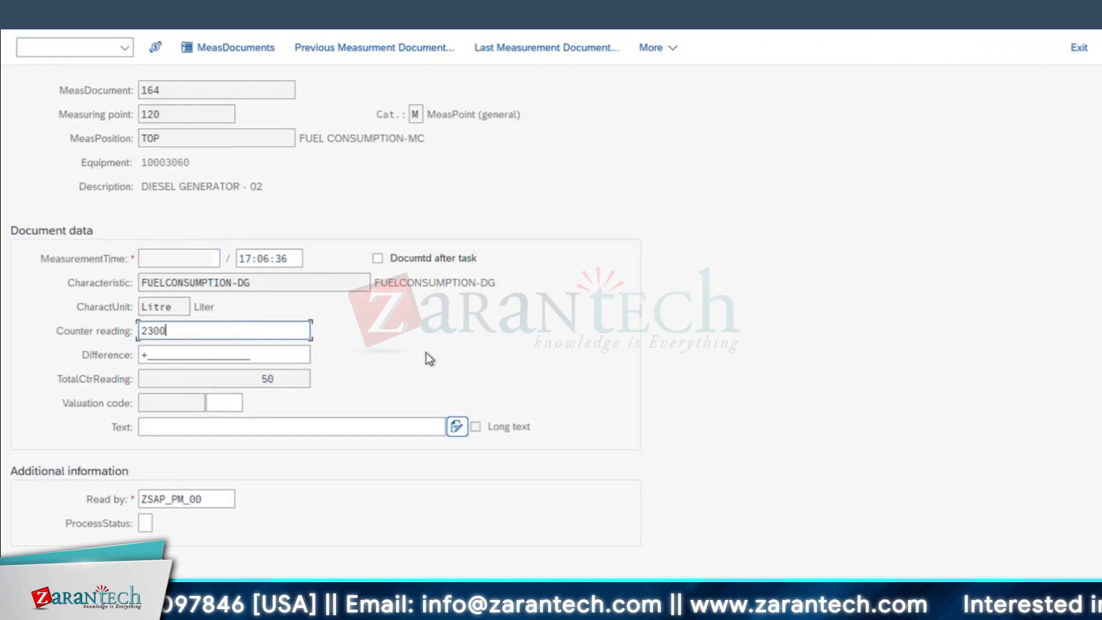
pyautogui.press('Return')
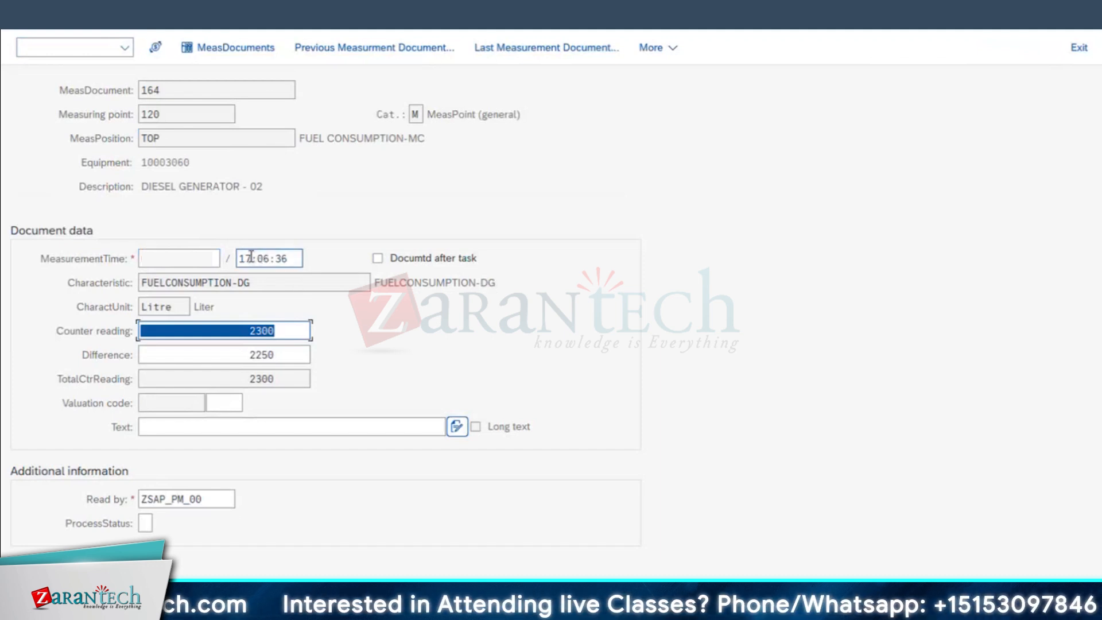
pyautogui.click(1034, 597)
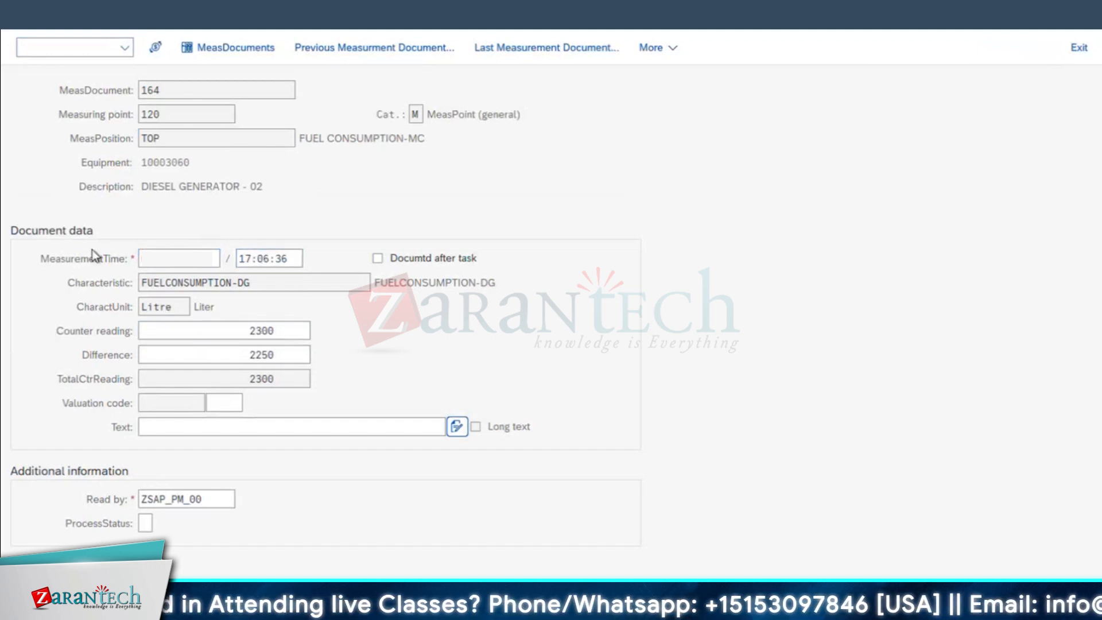
# Step: Create and save a measurement document for measuring point 119 with a counter reading of 350 hours
pyautogui.click(163, 136)
pyautogui.press('BackSpace')
pyautogui.press('BackSpace')
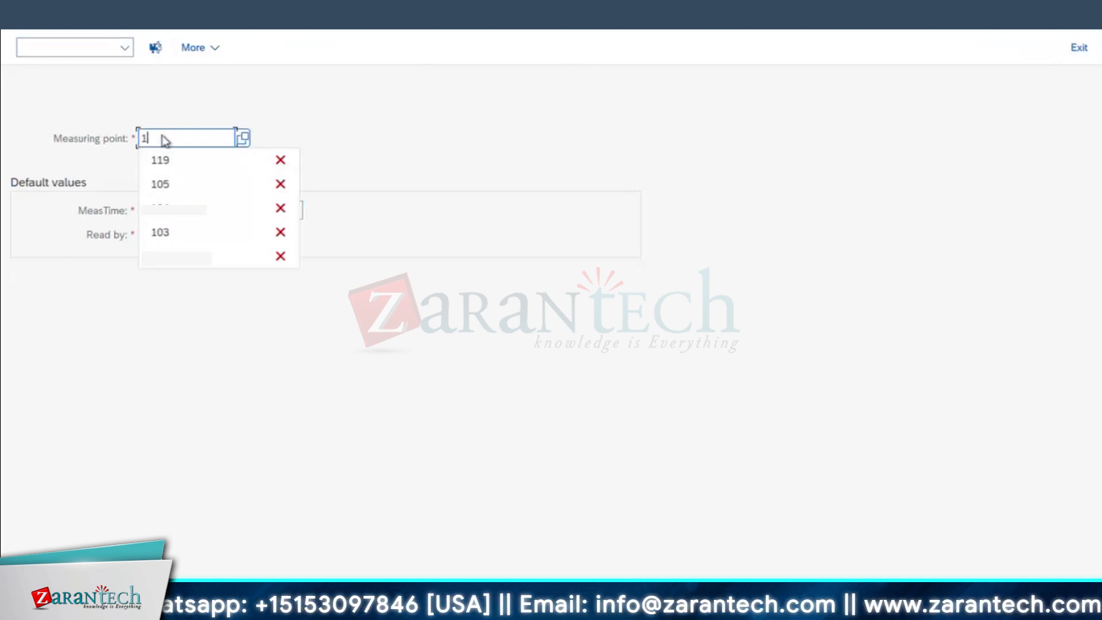
pyautogui.click(160, 160)
pyautogui.press('Return')
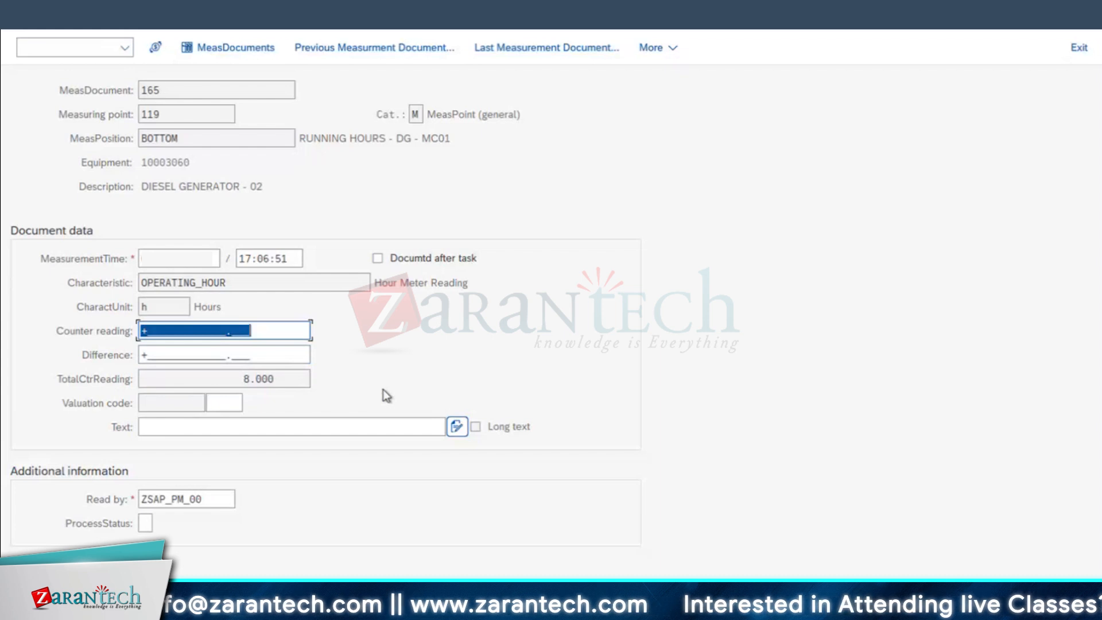
pyautogui.write('350')
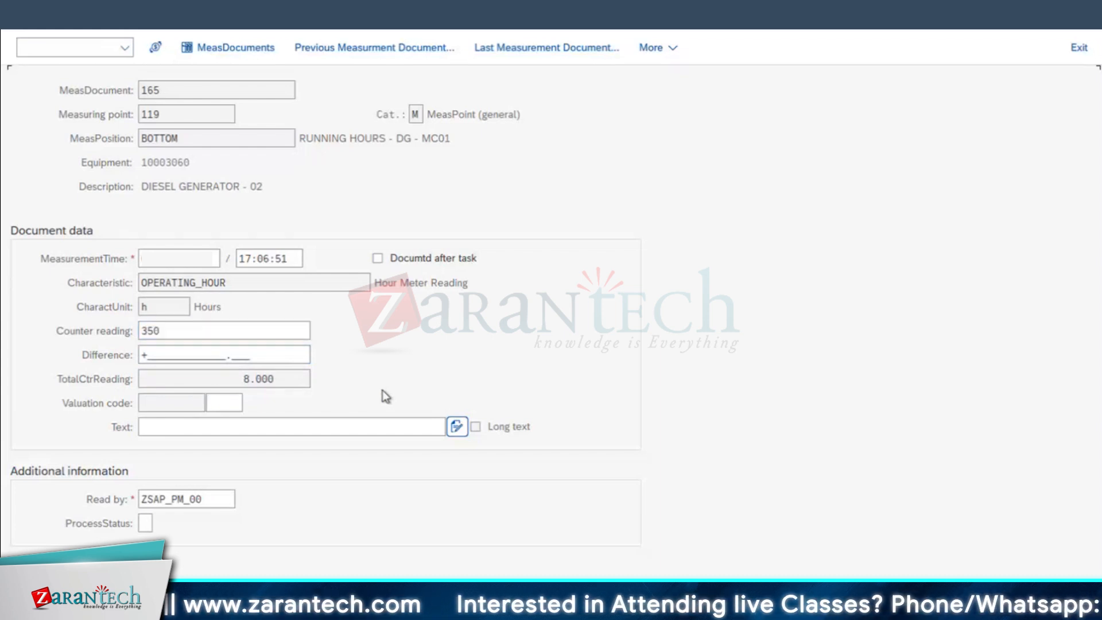
pyautogui.press('Return')
pyautogui.hotkey('ctrl', 's')
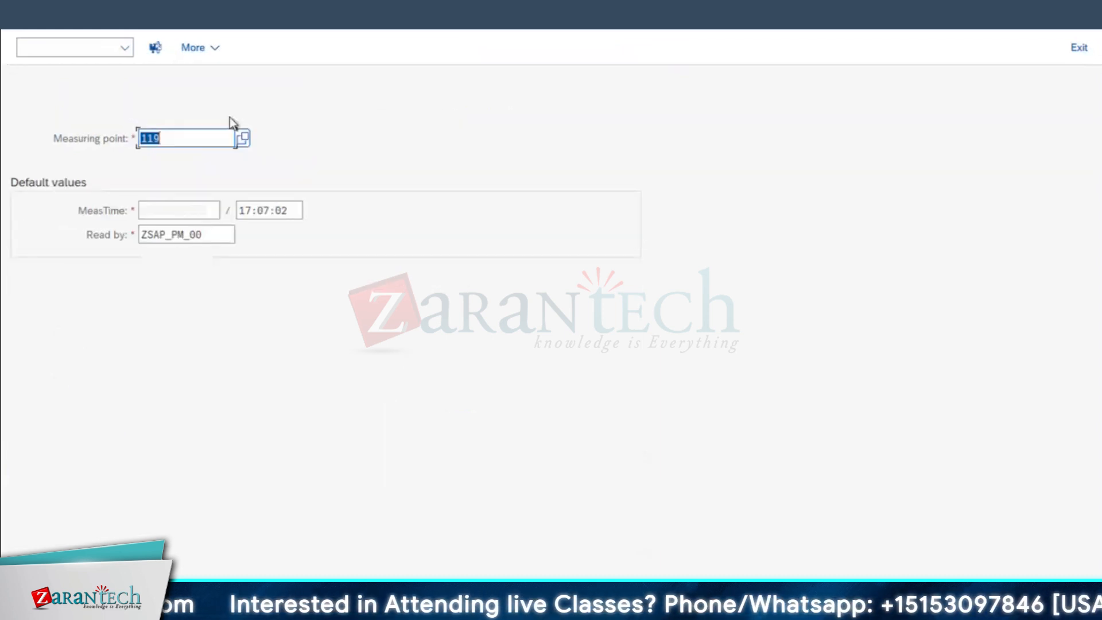
# Step: Return to the measurement document list and refresh it to check the new readings
pyautogui.moveTo(826, 608)
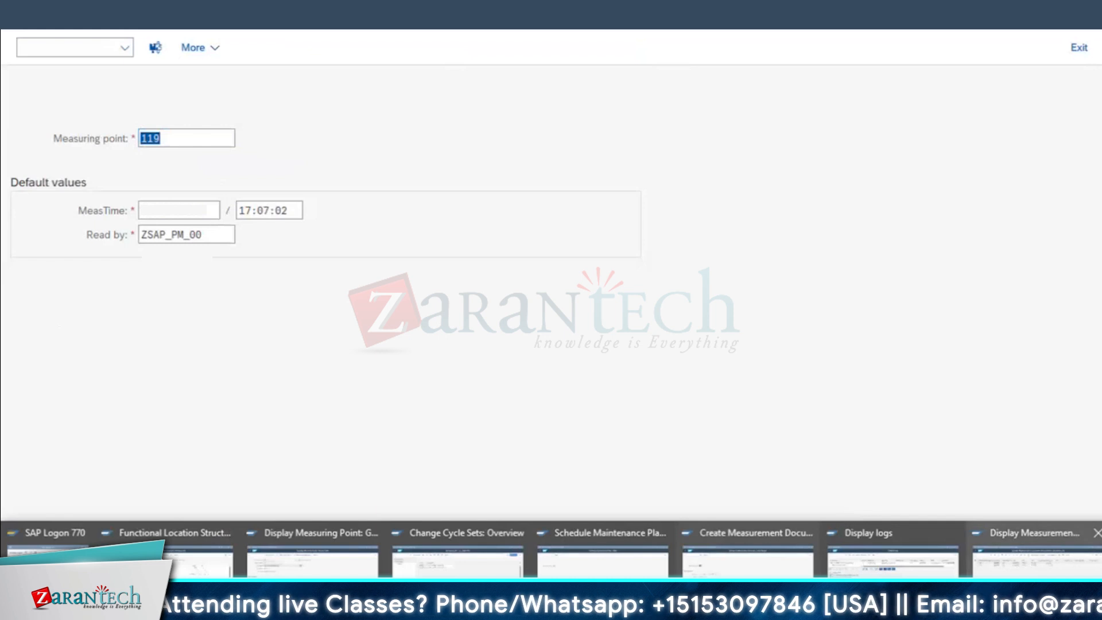
pyautogui.click(1033, 576)
pyautogui.click(218, 48)
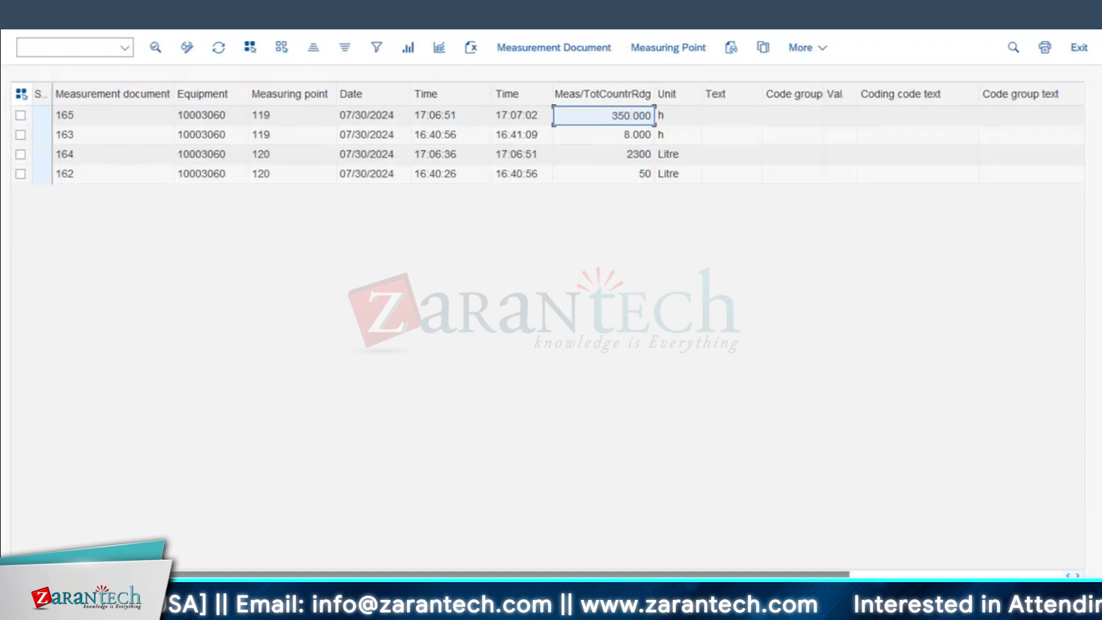
# Step: Return to the deadline monitoring session, rerun it for maintenance plan 193, and go back from the log to the selection screen
pyautogui.moveTo(321, 613)
pyautogui.click(747, 583)
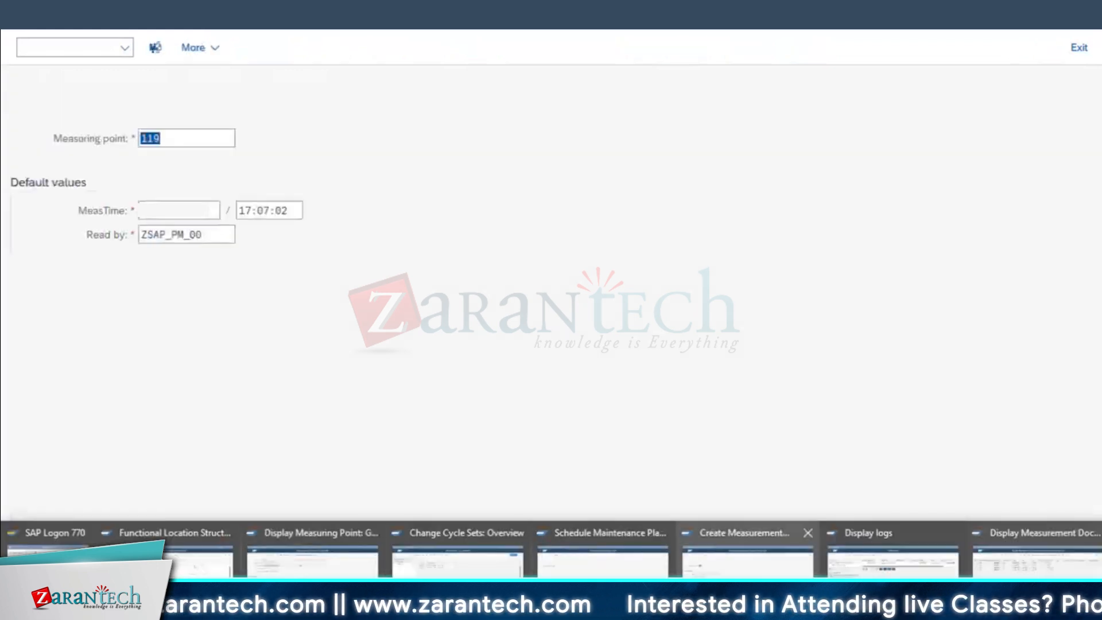
pyautogui.click(903, 573)
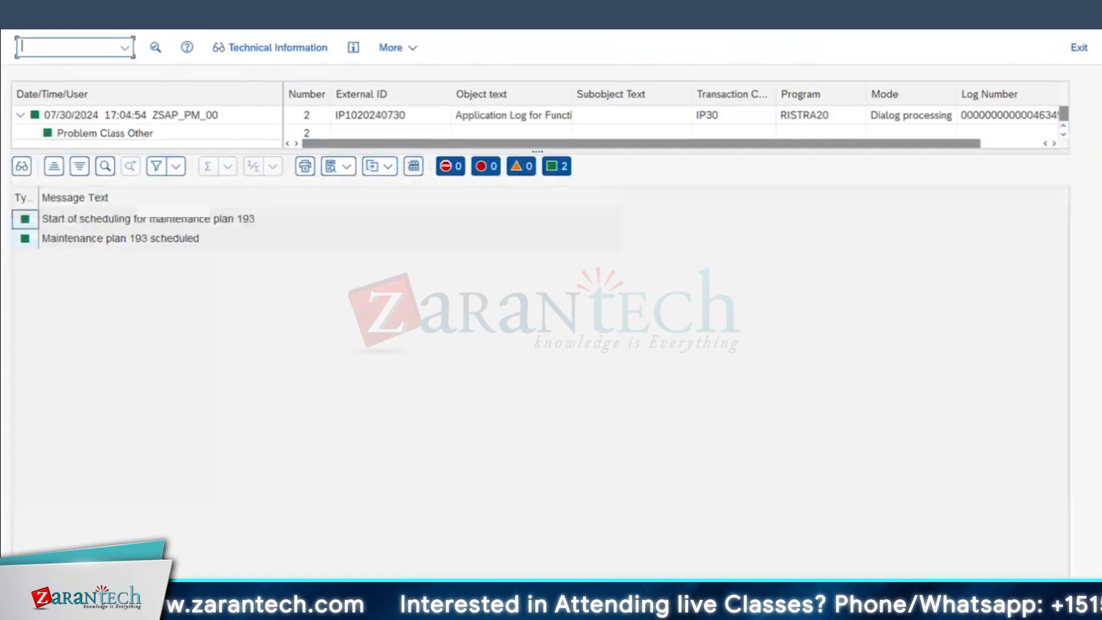
pyautogui.press('F3')
pyautogui.click(475, 534)
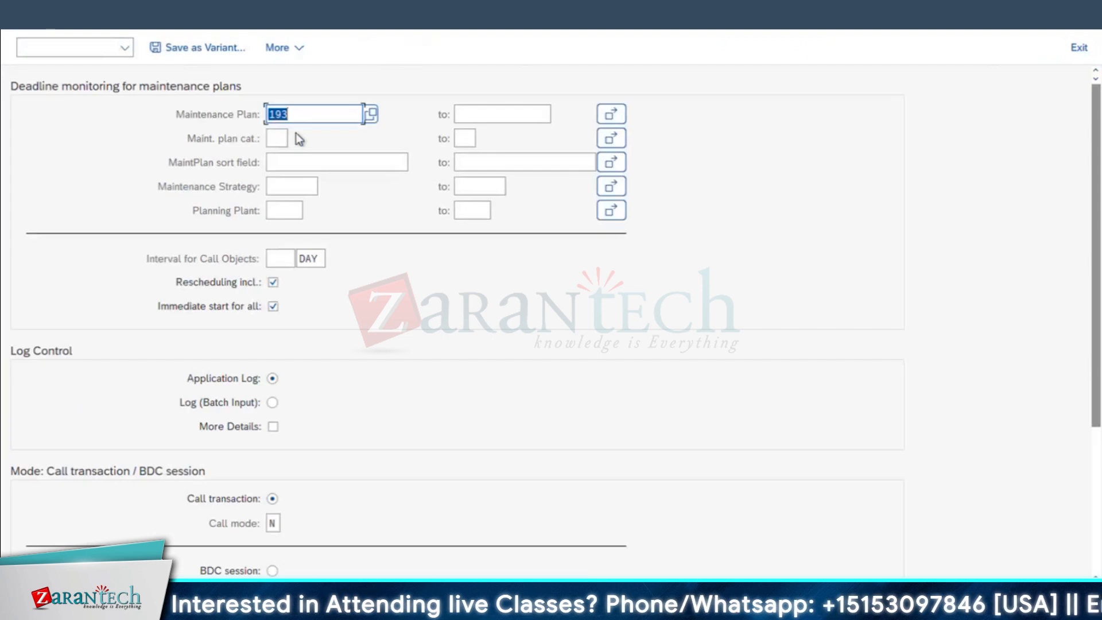
pyautogui.press('F8')
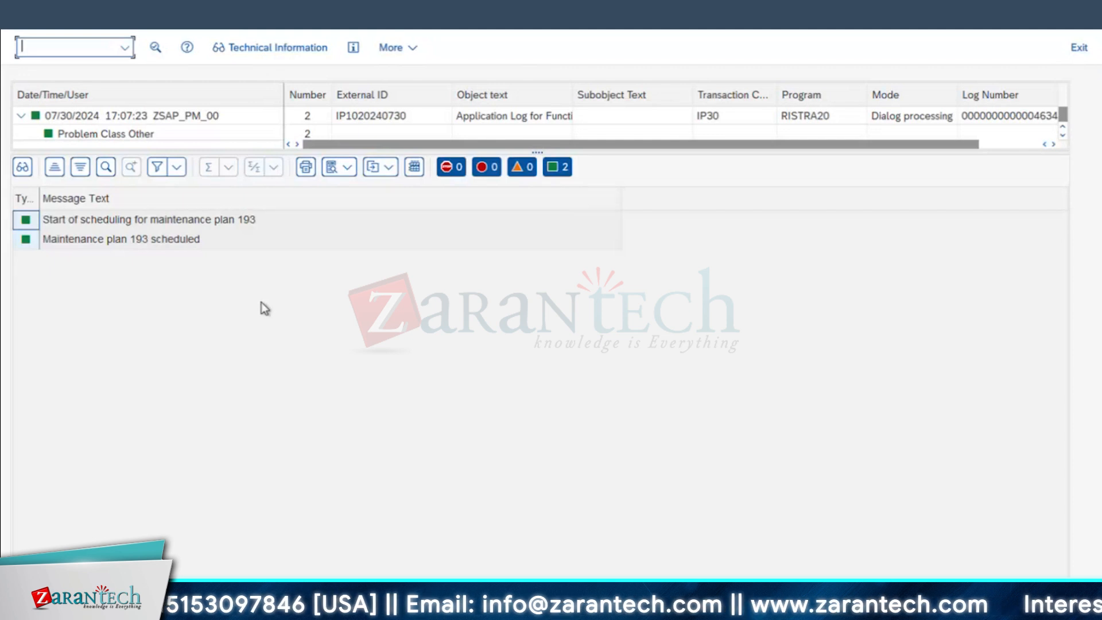
pyautogui.press('F3')
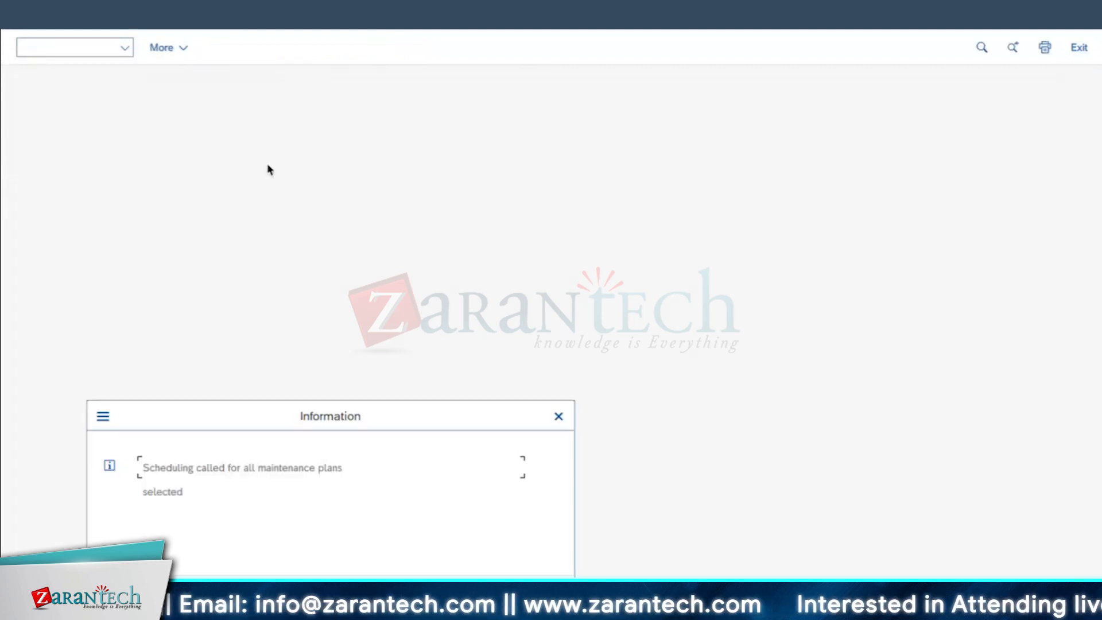
pyautogui.click(558, 416)
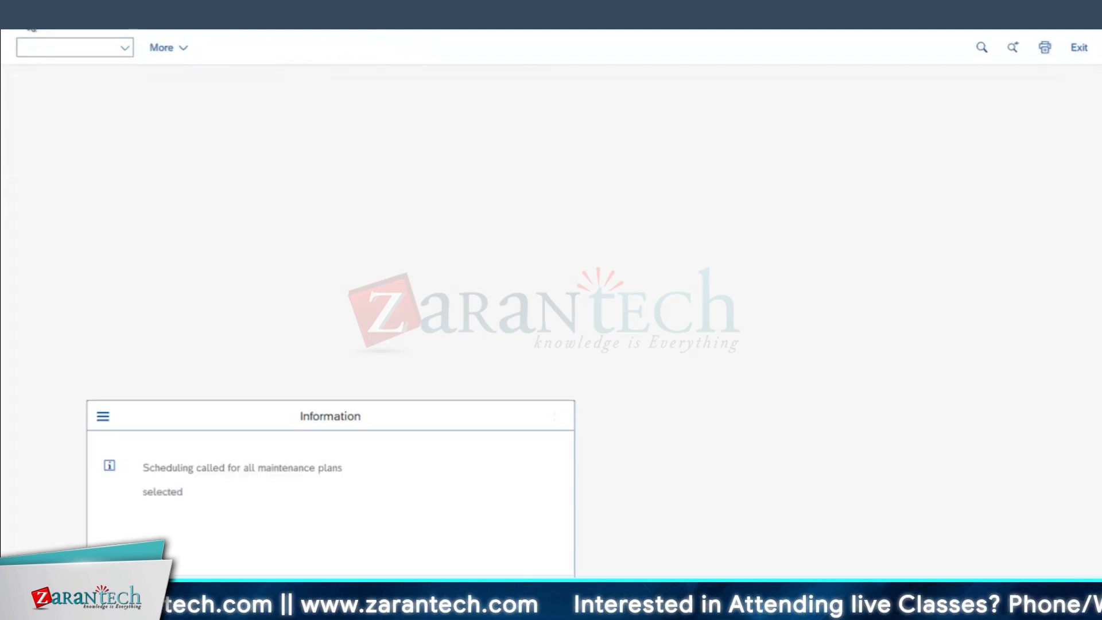
pyautogui.click(32, 26)
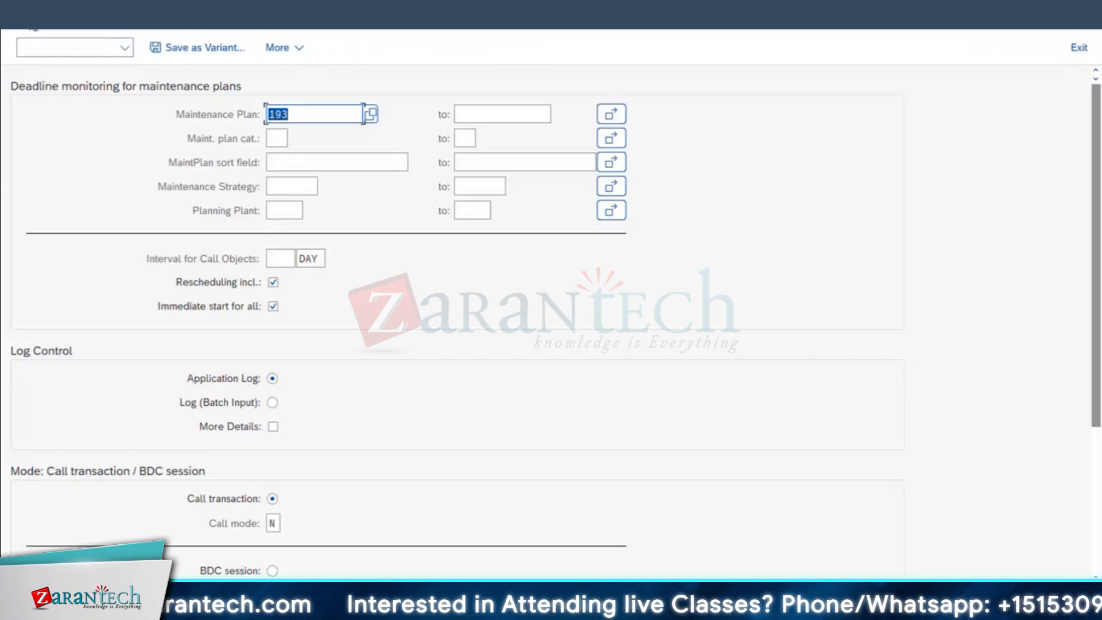
# Step: Switch to the Create Measurement Document session and save a counter reading of 400 hours for measuring point 119
pyautogui.click(313, 610)
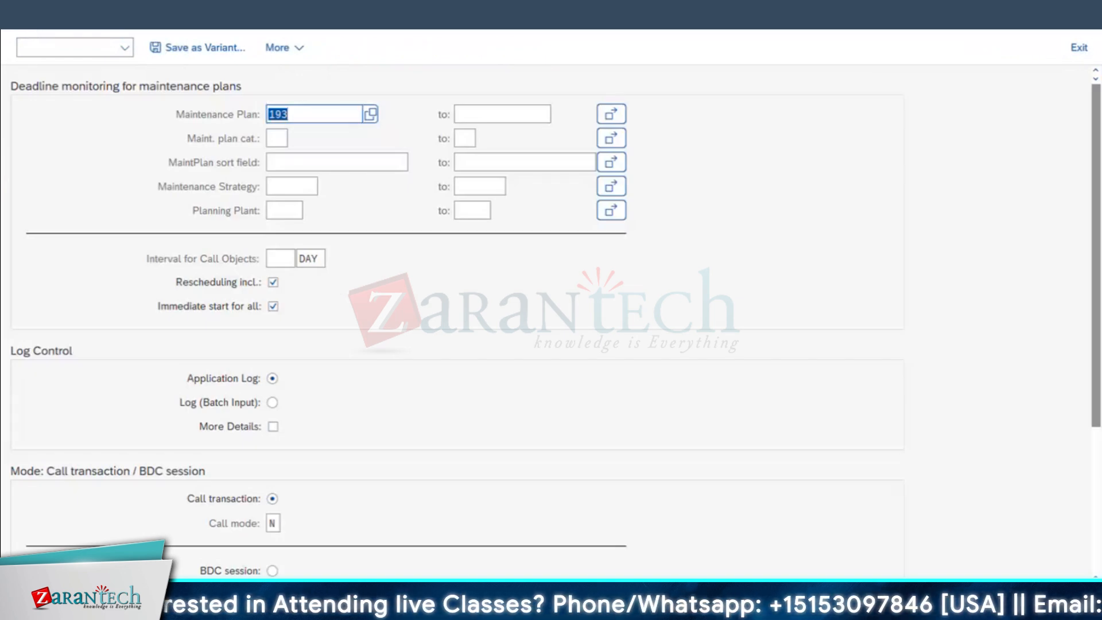
pyautogui.click(597, 563)
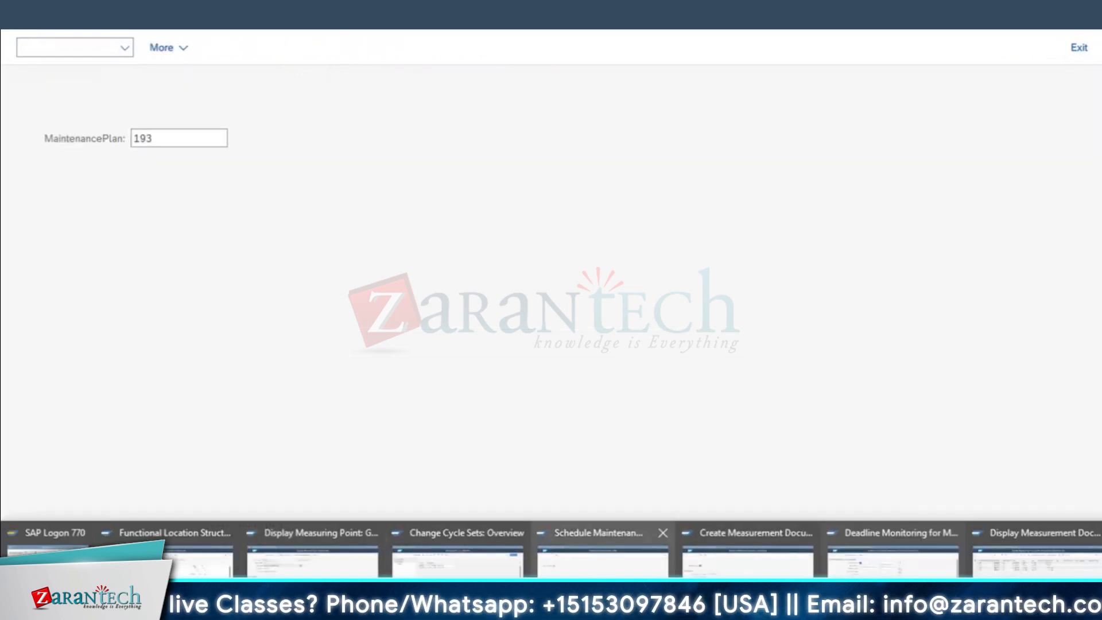
pyautogui.click(726, 569)
pyautogui.press('Return')
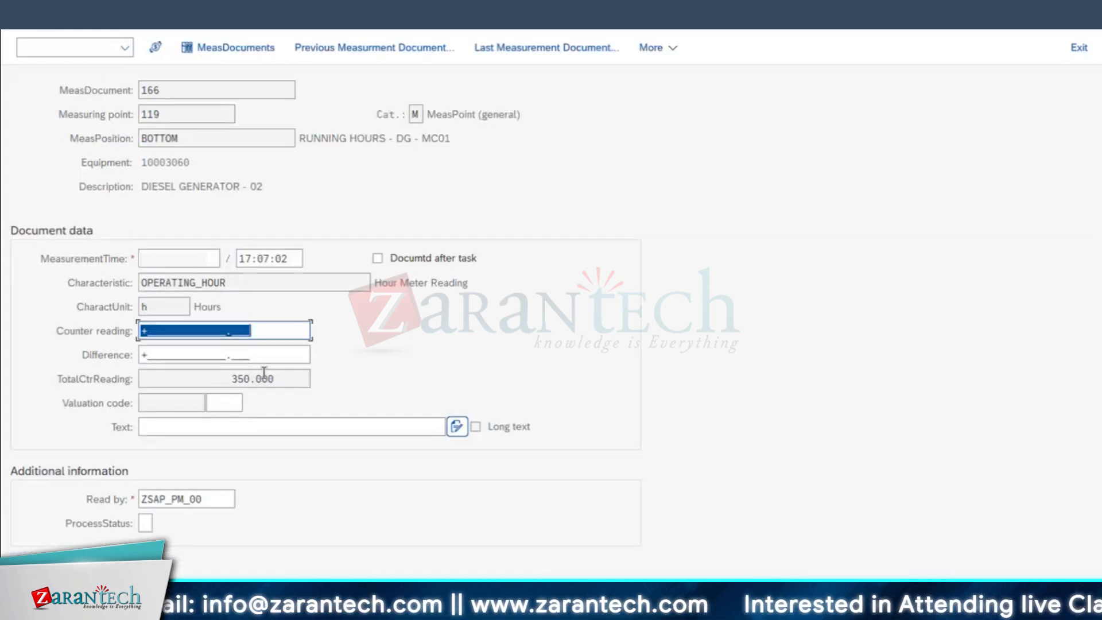
pyautogui.write('400')
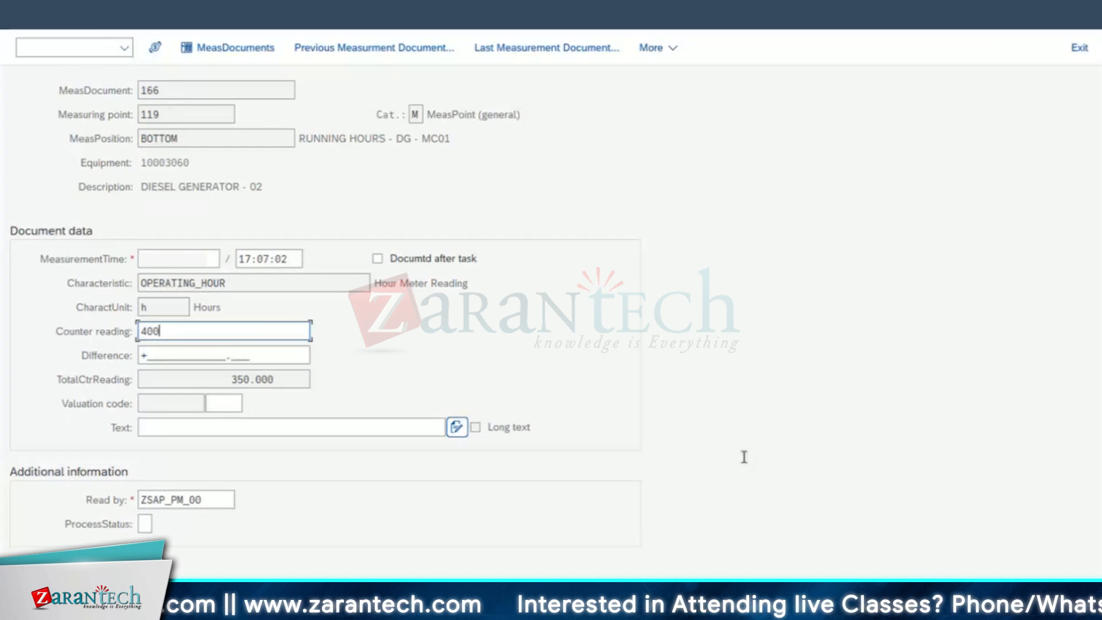
pyautogui.hotkey('ctrl', 's')
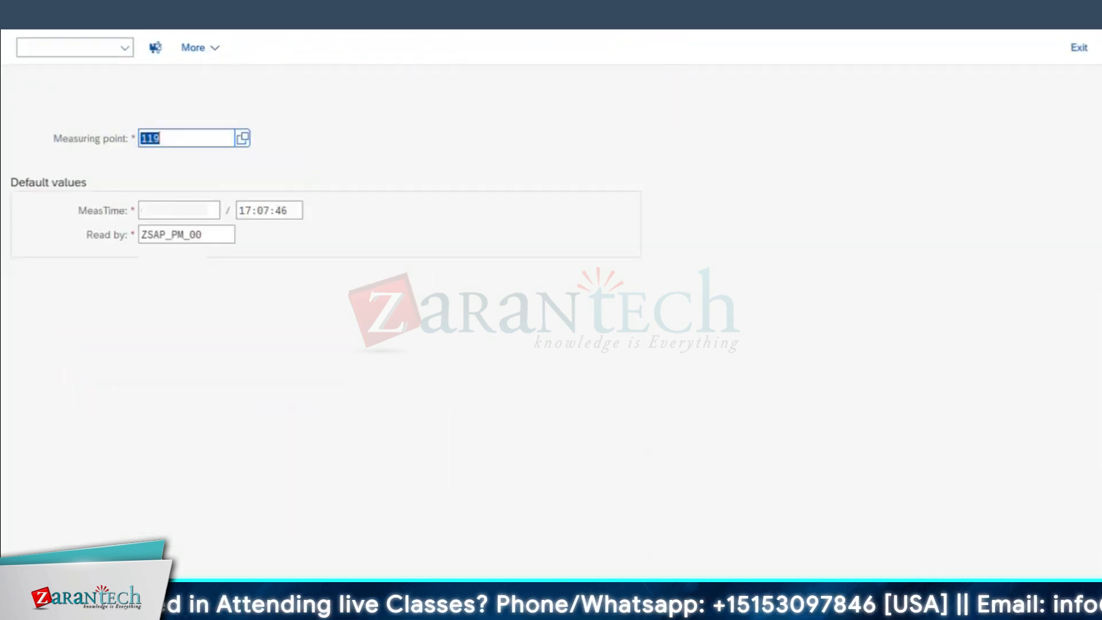
# Step: Rerun deadline monitoring for maintenance plan 193, then leave the log and dismiss the scheduling information message
pyautogui.moveTo(636, 570)
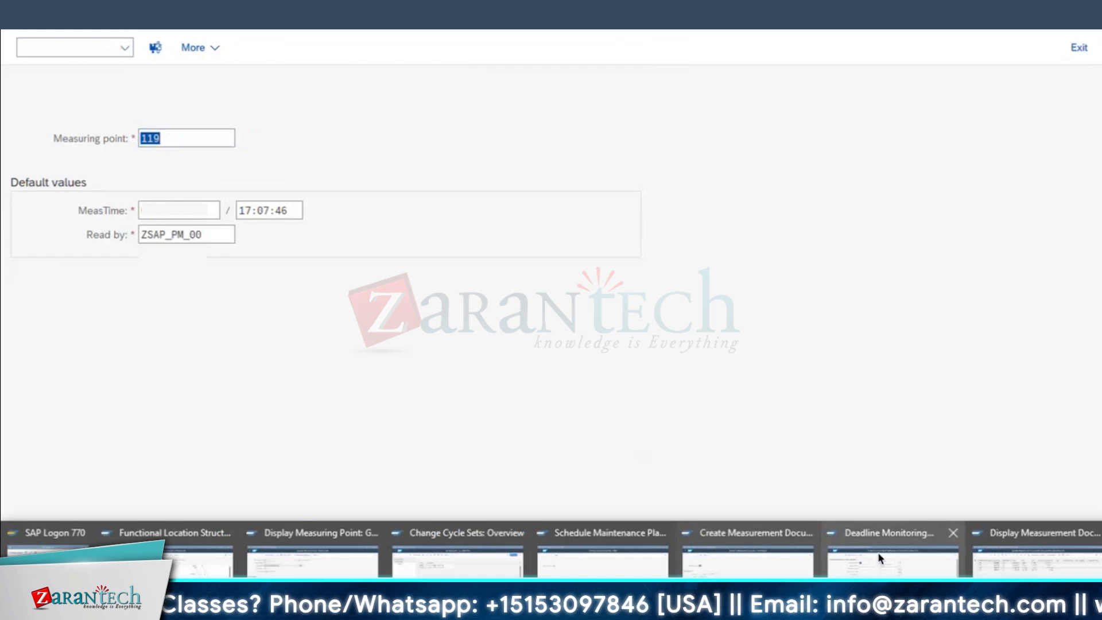
pyautogui.click(893, 562)
pyautogui.press('F8')
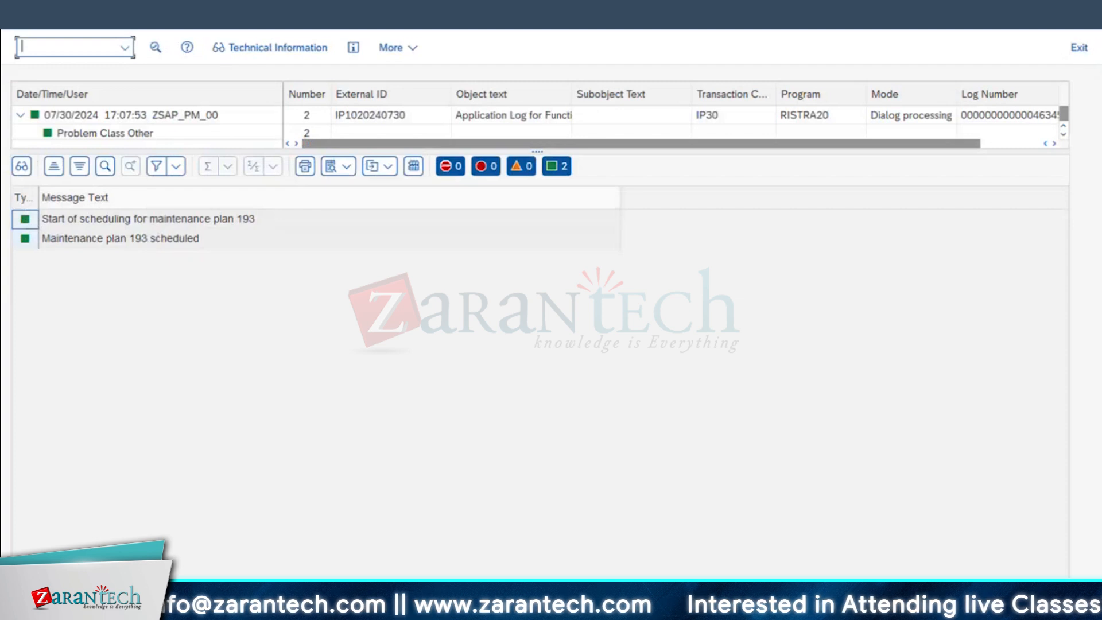
pyautogui.press('F3')
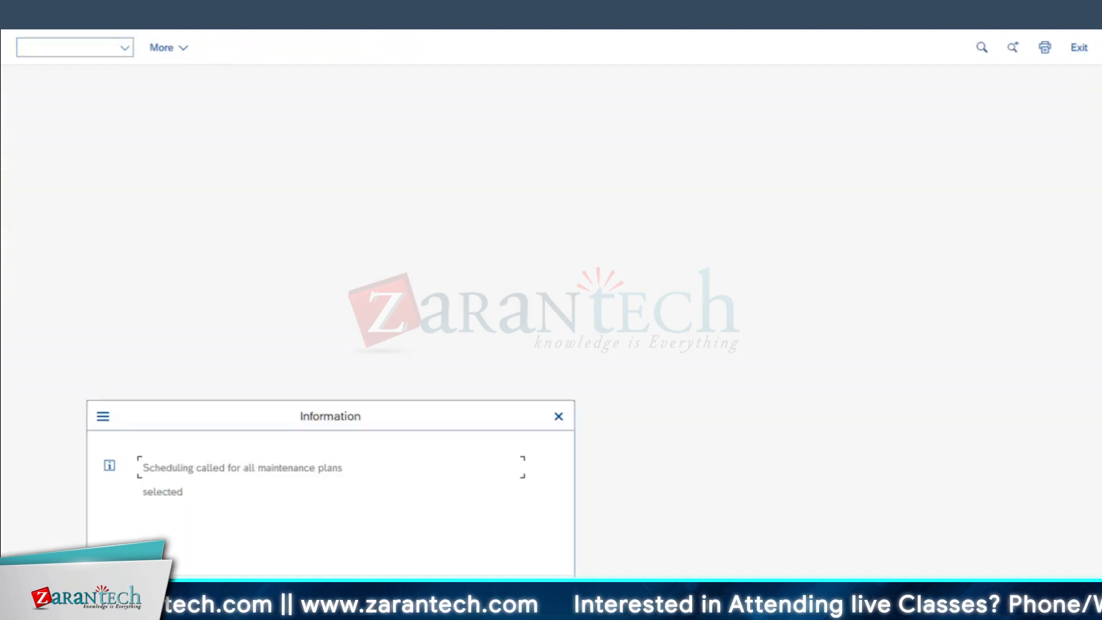
pyautogui.click(559, 417)
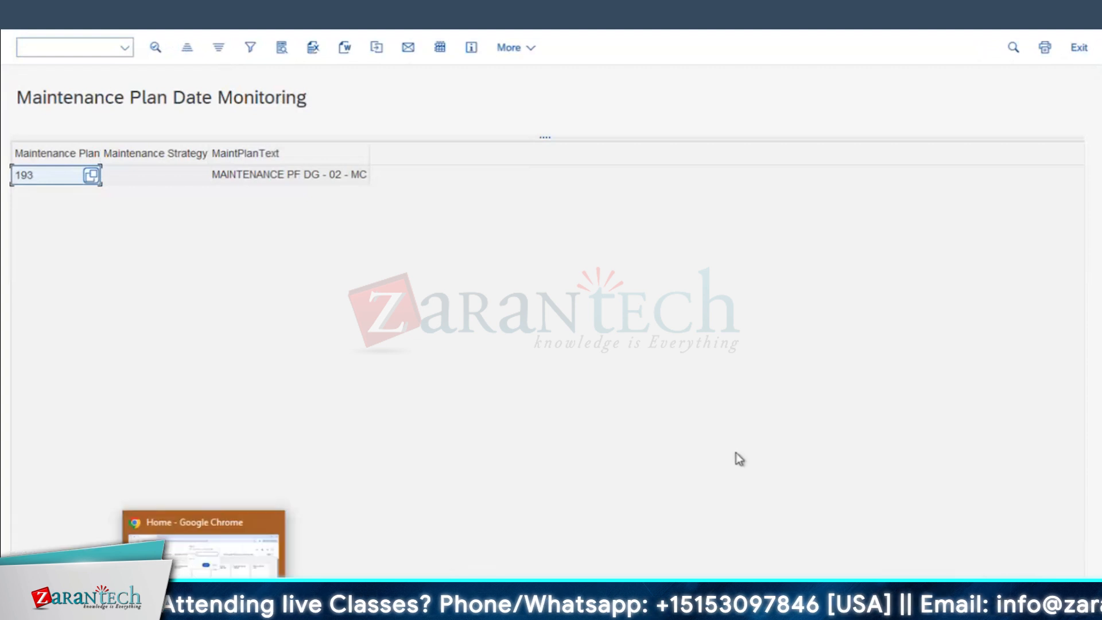
# Step: Switch to the Excel worksheet to check the call value for running hours, then return to SAP
pyautogui.press('super+Tab')
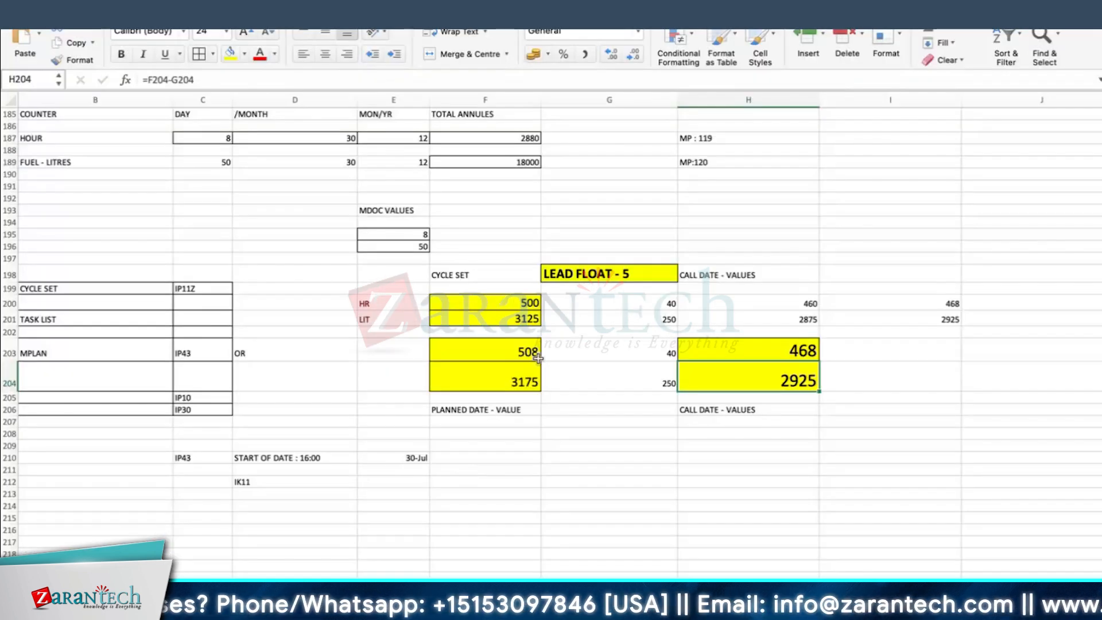
pyautogui.click(770, 350)
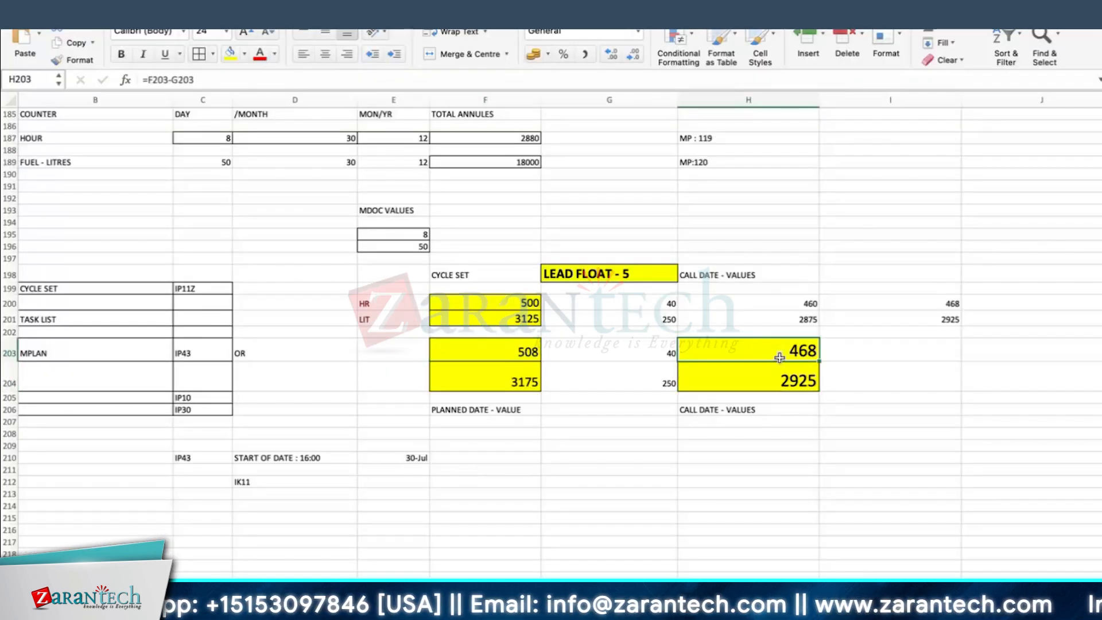
pyautogui.click(627, 457)
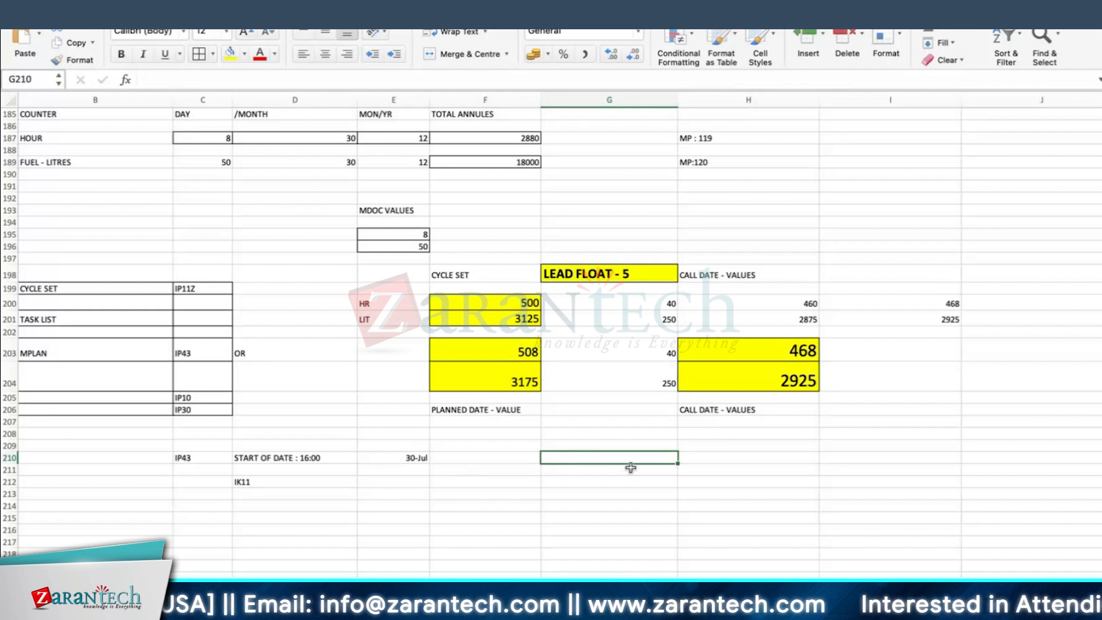
pyautogui.press('super+Tab')
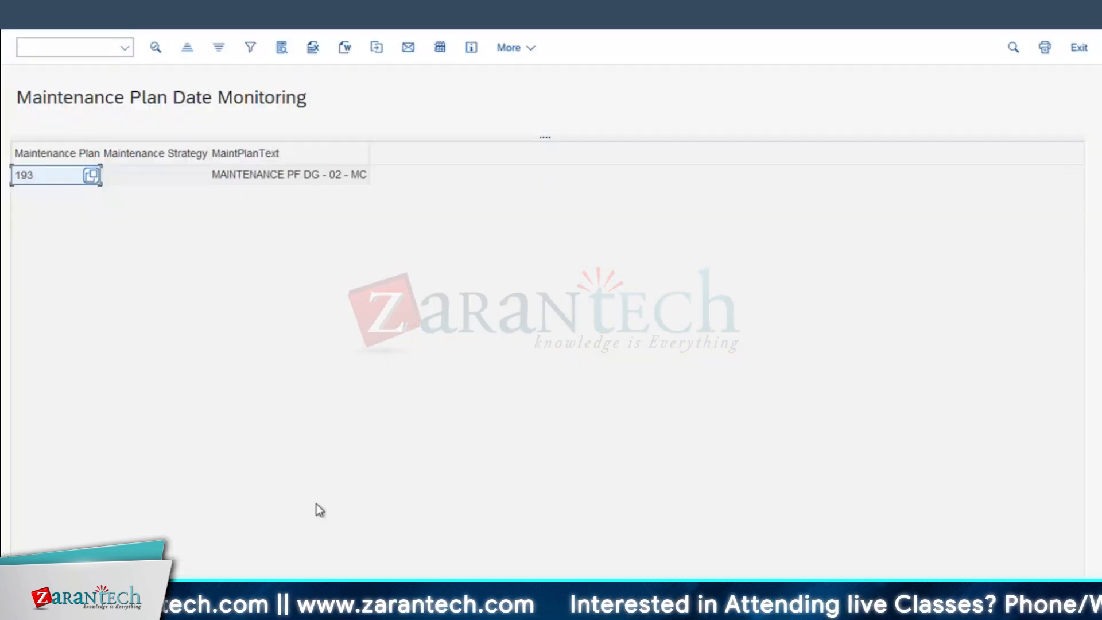
# Step: Create and save another measurement document for measuring point 119 with a counter reading of 468 hours
pyautogui.click(319, 611)
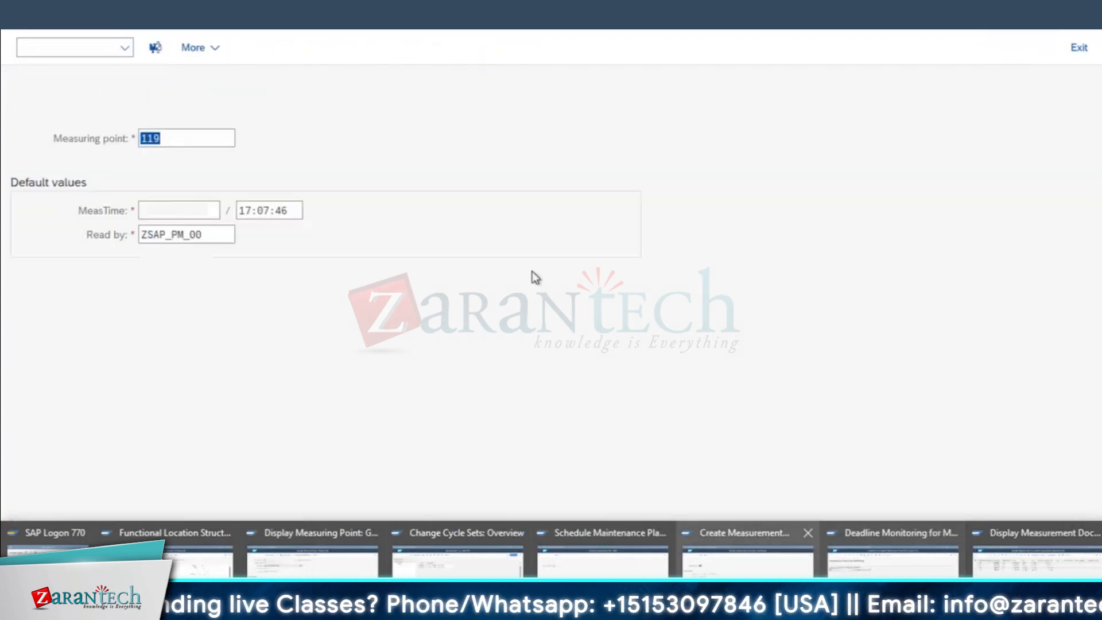
pyautogui.click(748, 560)
pyautogui.press('Return')
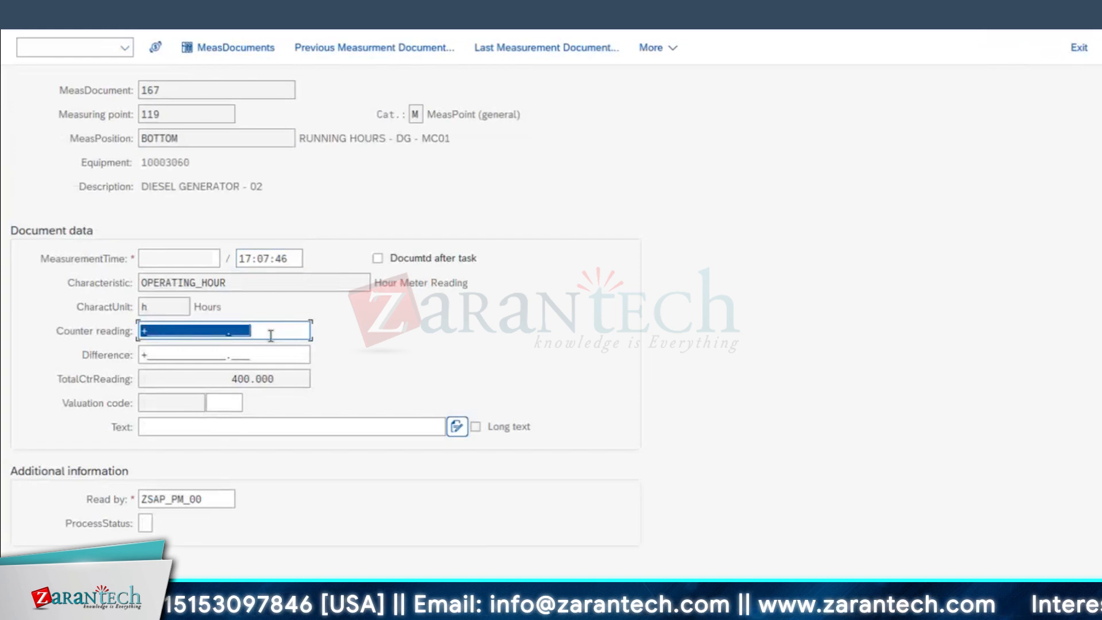
pyautogui.write('468')
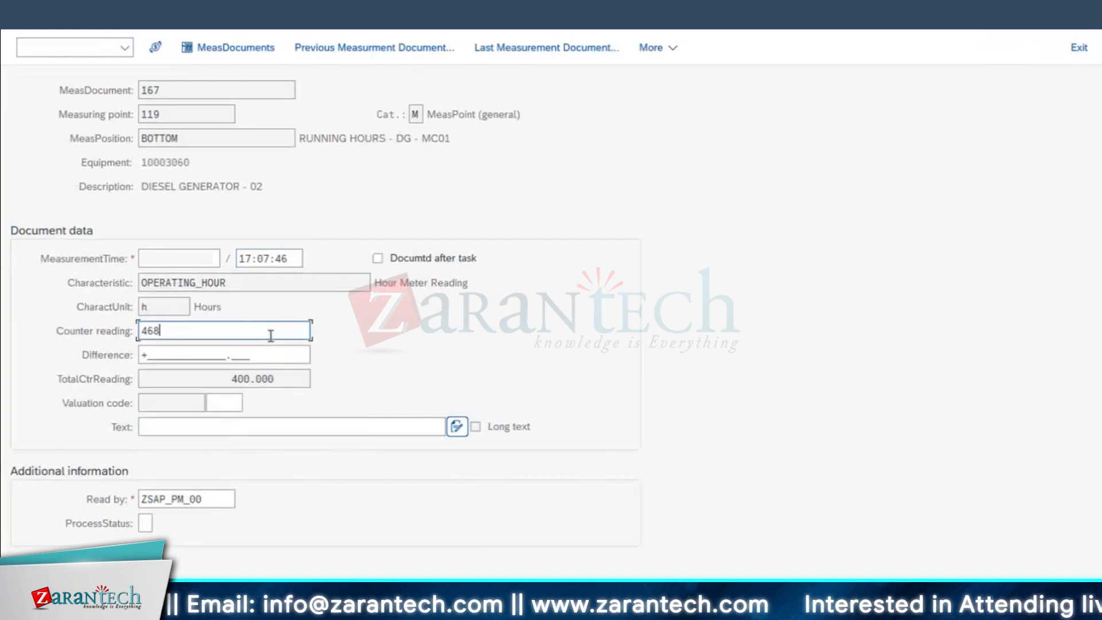
pyautogui.press('Return')
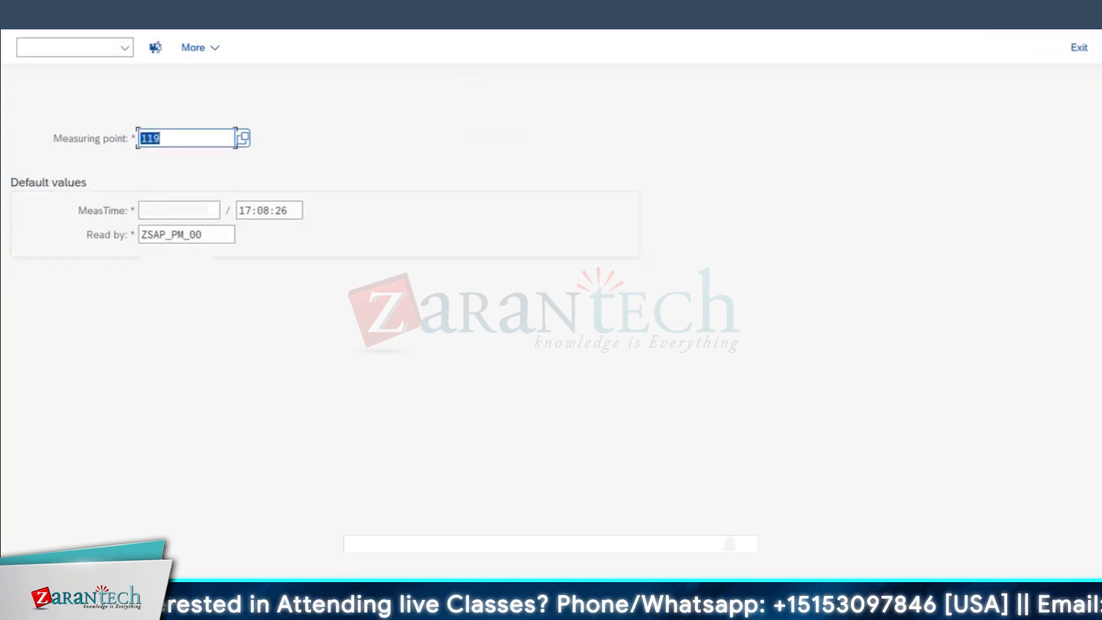
# Step: Refresh the measurement document list and compare the hour and litre readings with the call values in the Excel worksheet
pyautogui.click(344, 607)
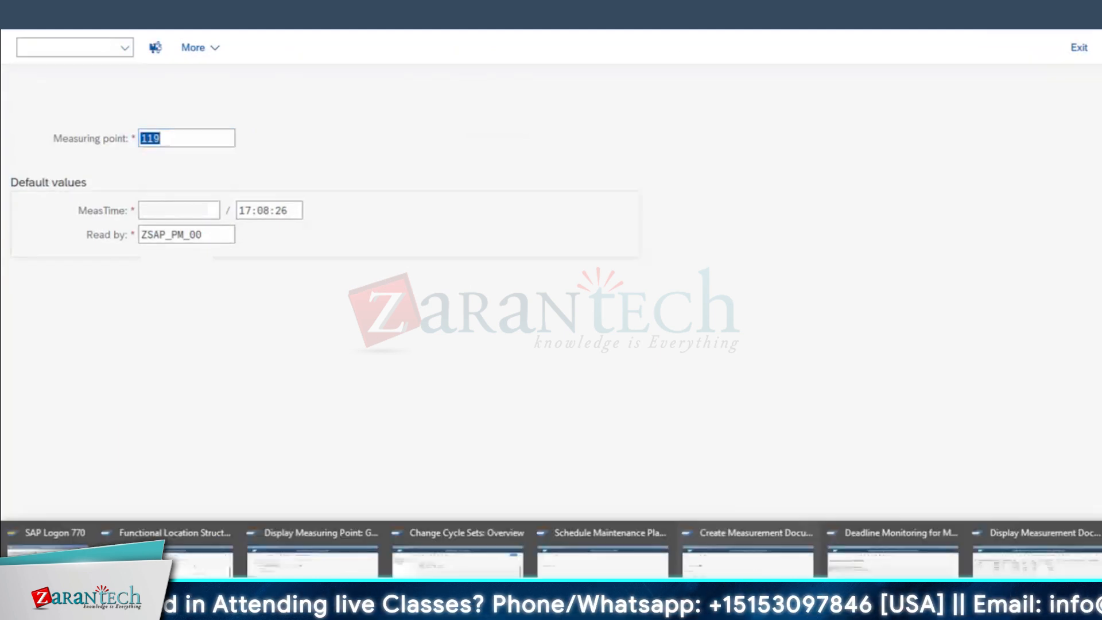
pyautogui.click(1048, 574)
pyautogui.click(220, 49)
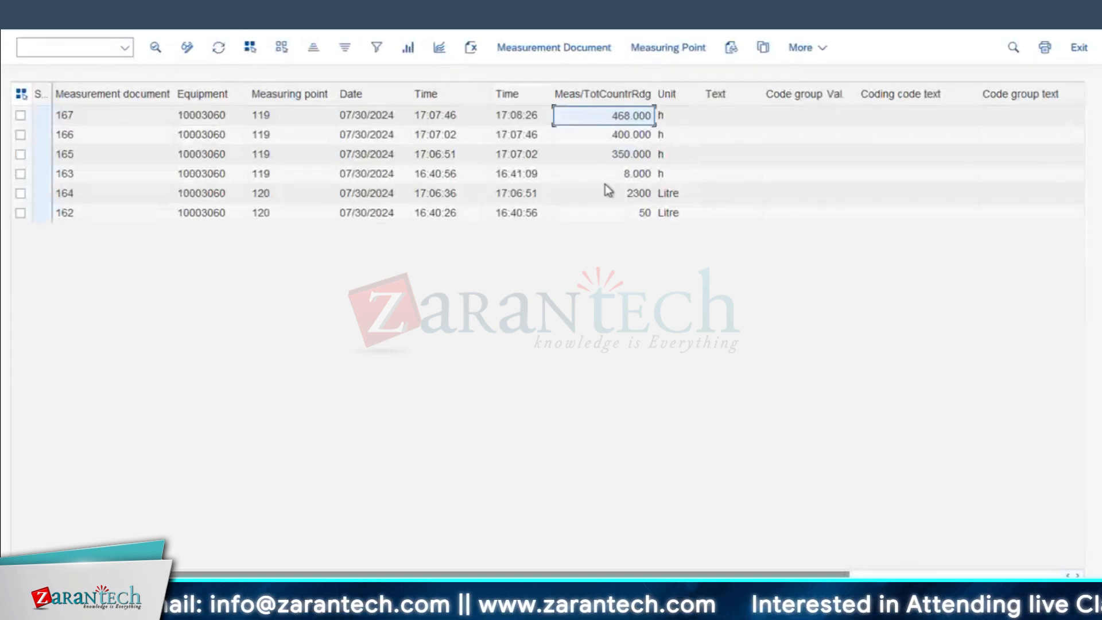
pyautogui.click(626, 156)
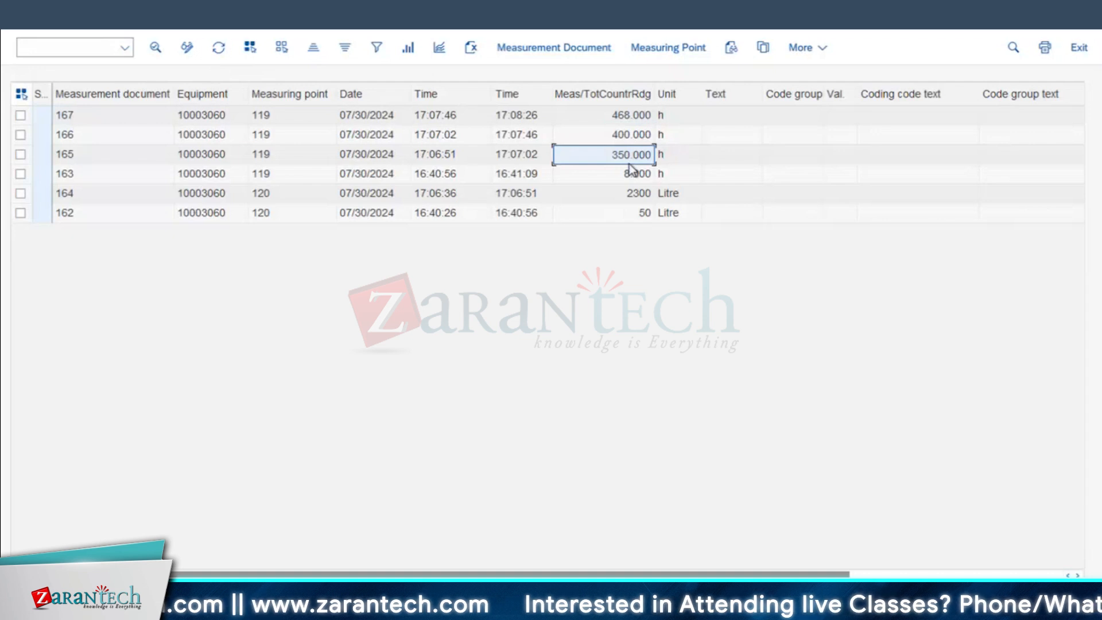
pyautogui.click(635, 202)
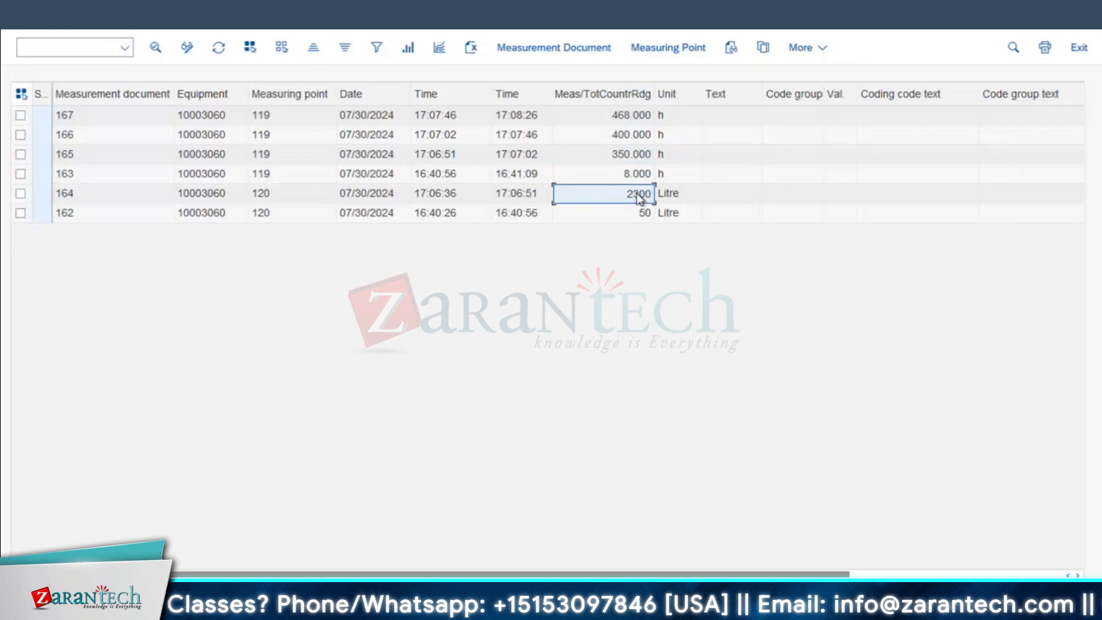
pyautogui.press('super+Tab')
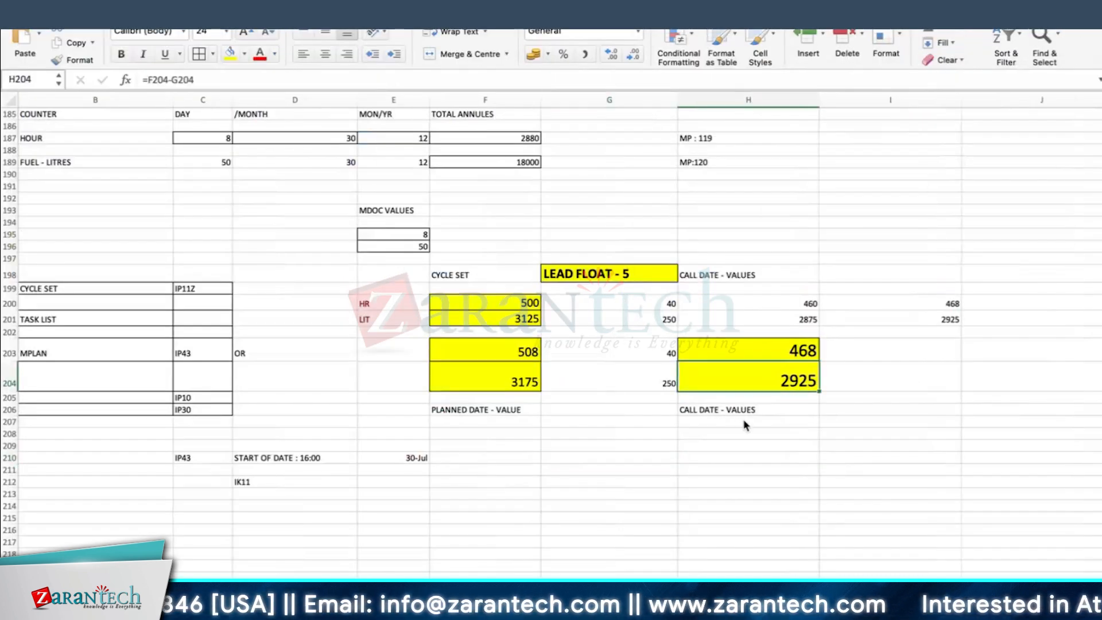
pyautogui.press('super+Tab')
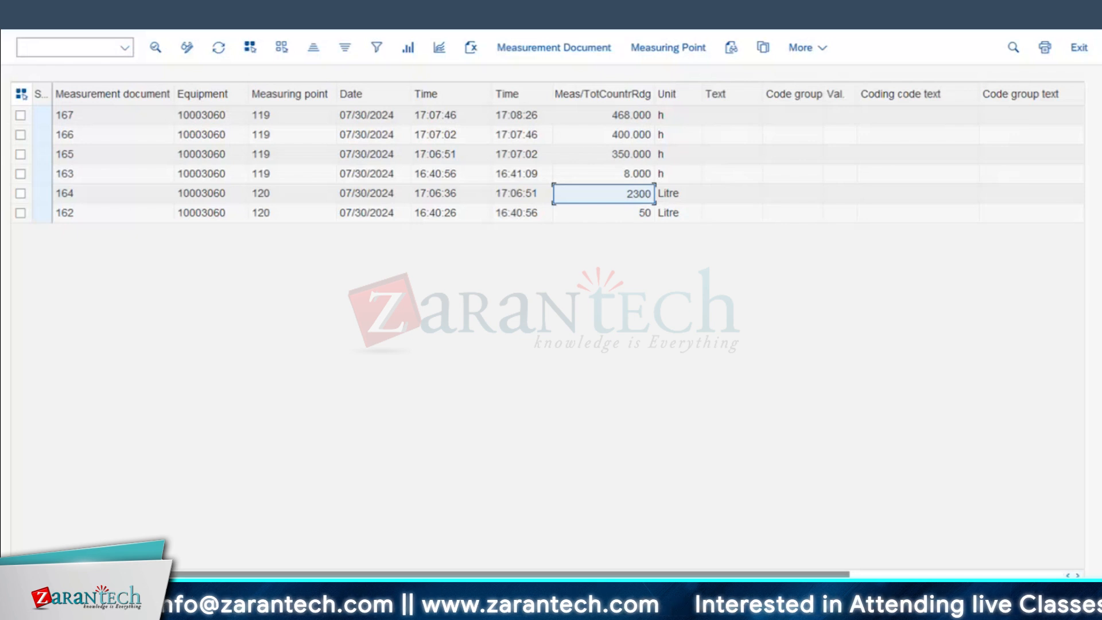
# Step: Go back to the deadline monitoring selection, run it again for maintenance plan 193, and select the saved-order message in the log
pyautogui.click(458, 609)
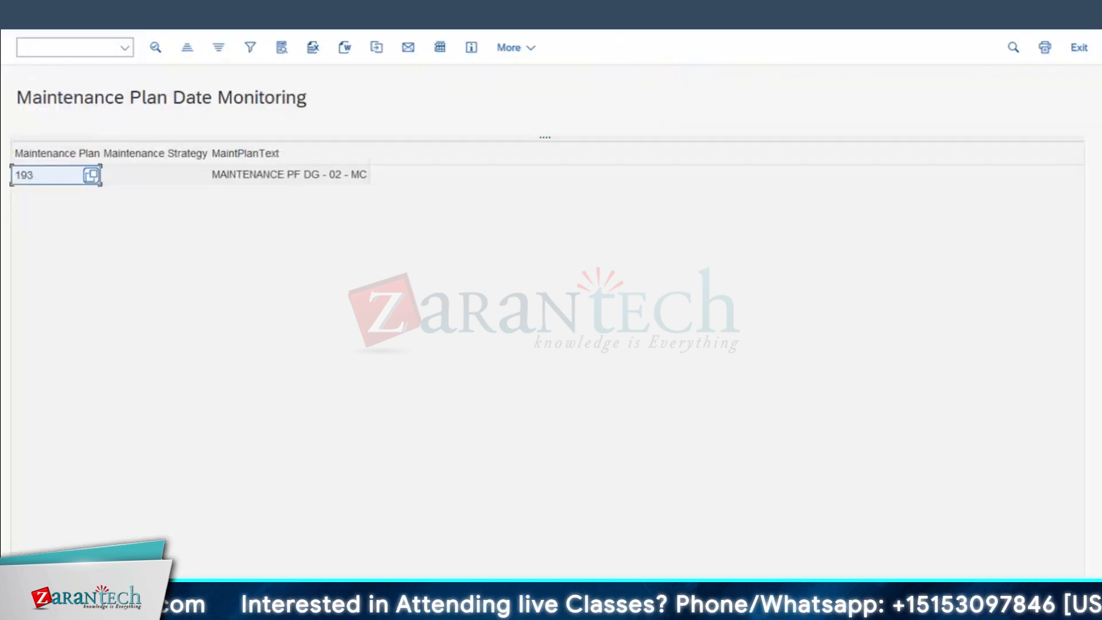
pyautogui.click(27, 22)
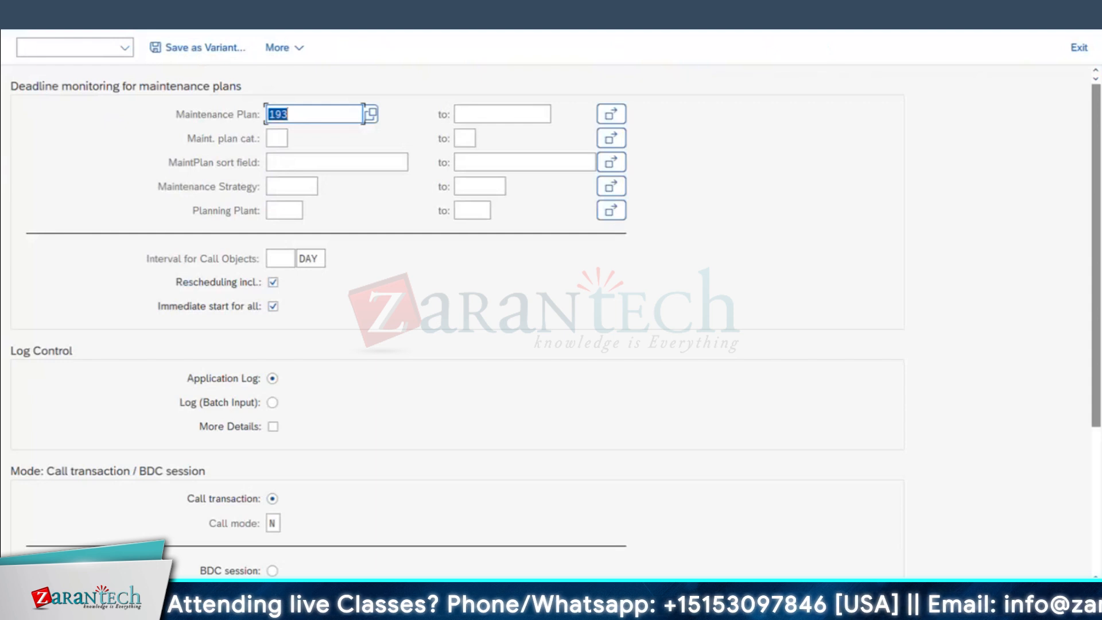
pyautogui.press('F8')
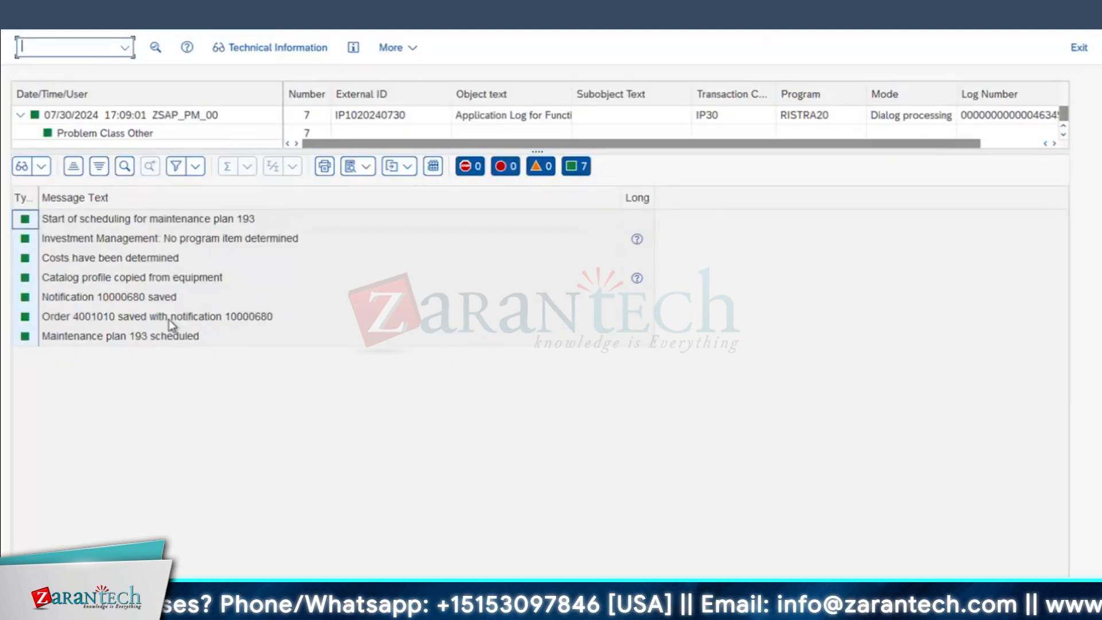
pyautogui.click(141, 322)
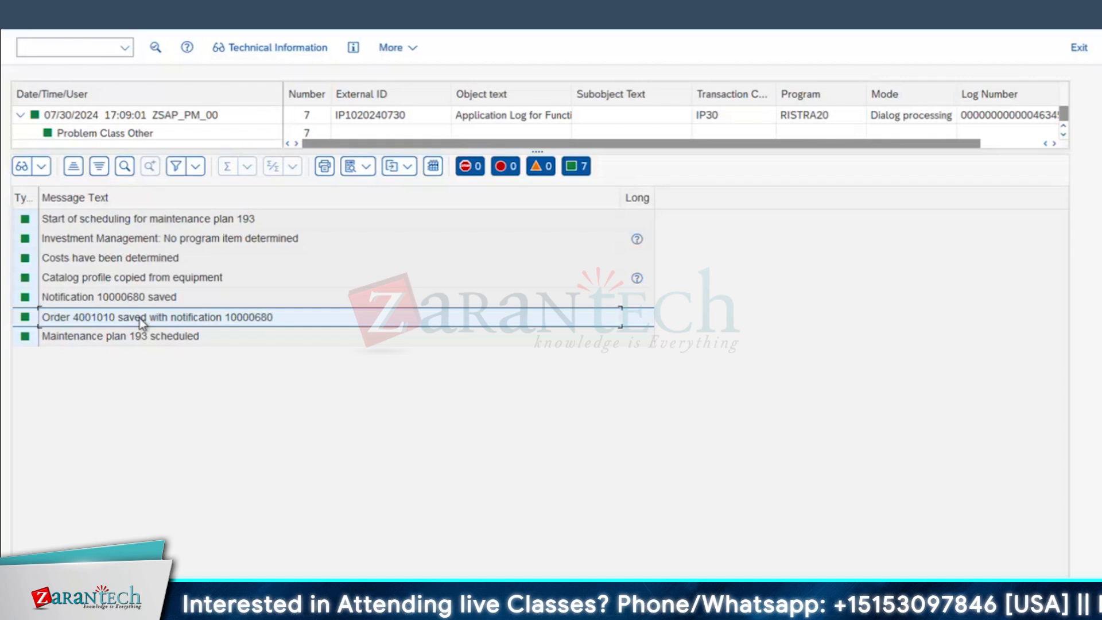
# Step: Switch to the Excel worksheet and review the planned hours value, the lead float and both call values
pyautogui.press('super+Tab')
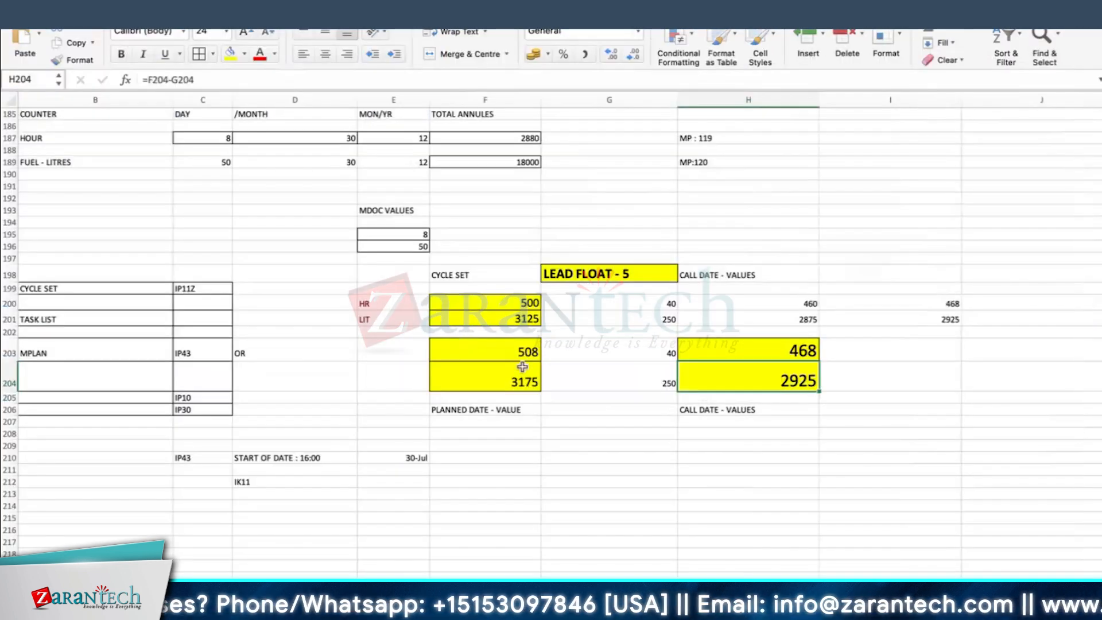
pyautogui.click(521, 352)
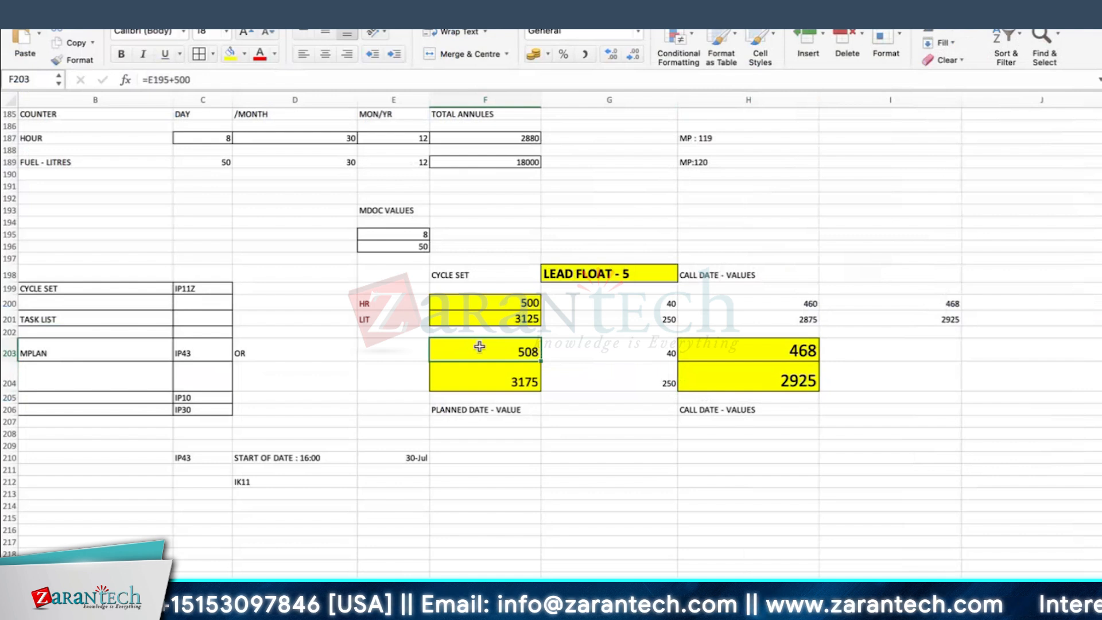
pyautogui.click(565, 275)
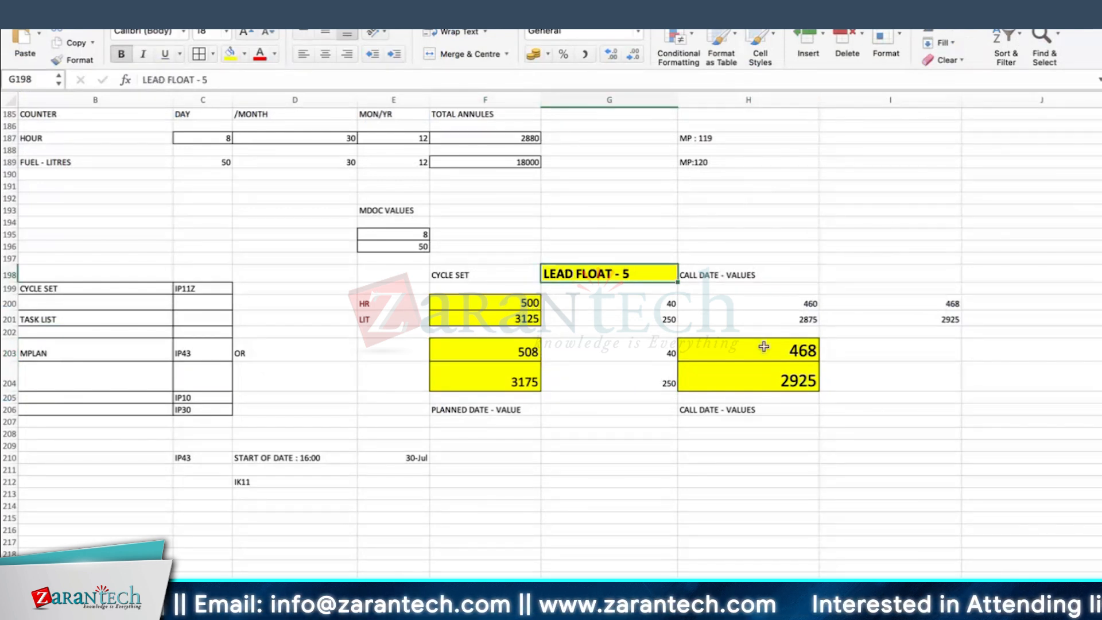
pyautogui.moveTo(764, 347); pyautogui.dragTo(770, 375)
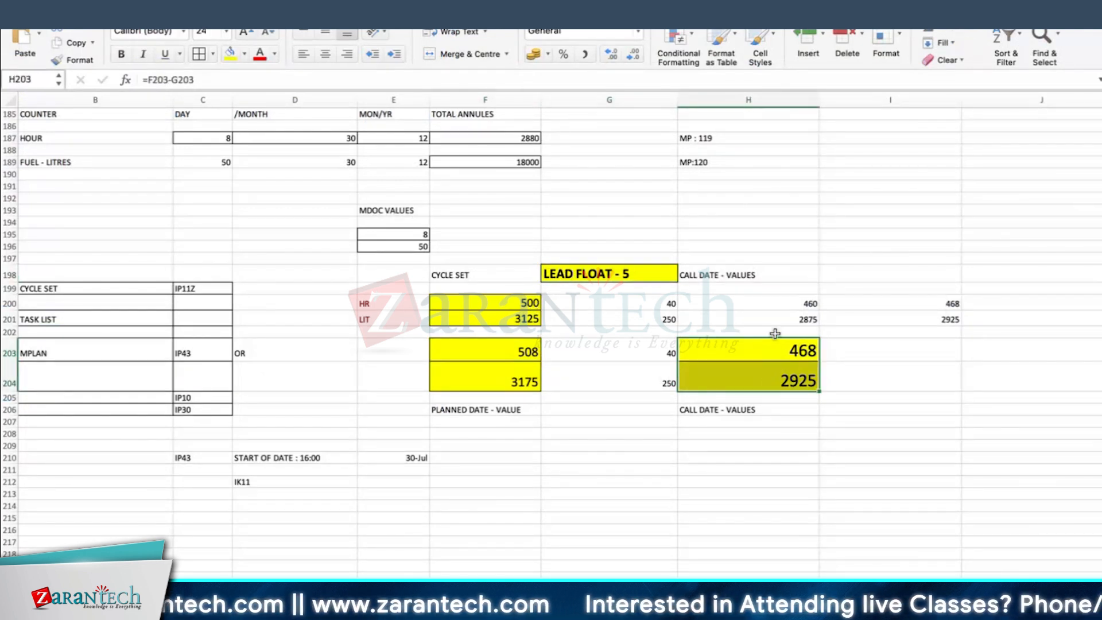
pyautogui.click(774, 346)
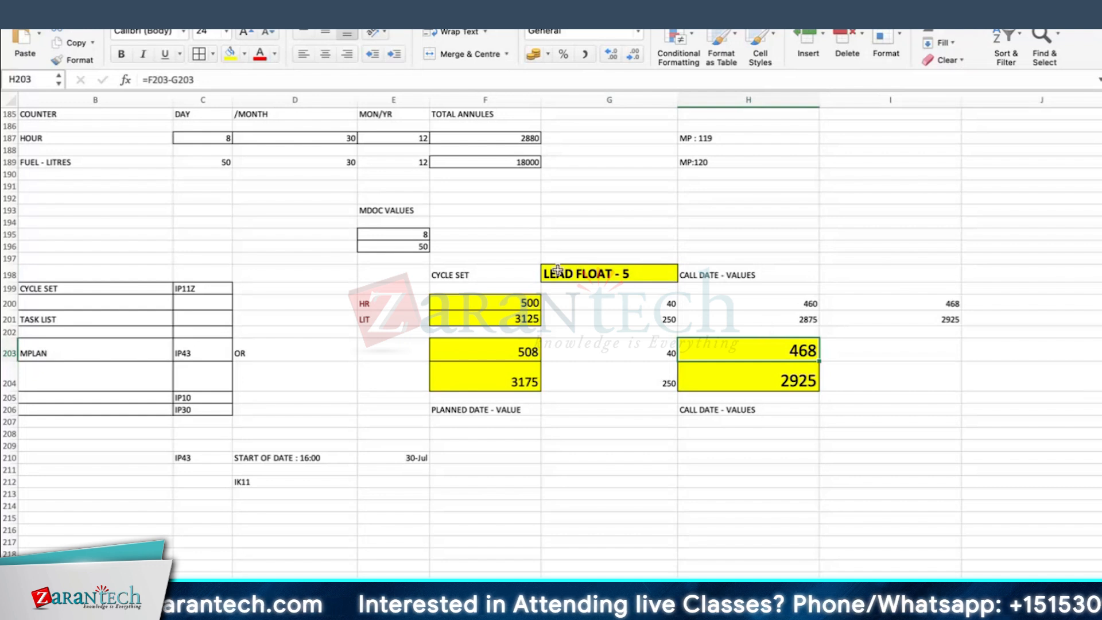
# Step: Fill the whole of row 214 with yellow as a divider below the IK11 notes
pyautogui.scroll(-3, 676, 474)
pyautogui.click(9, 418)
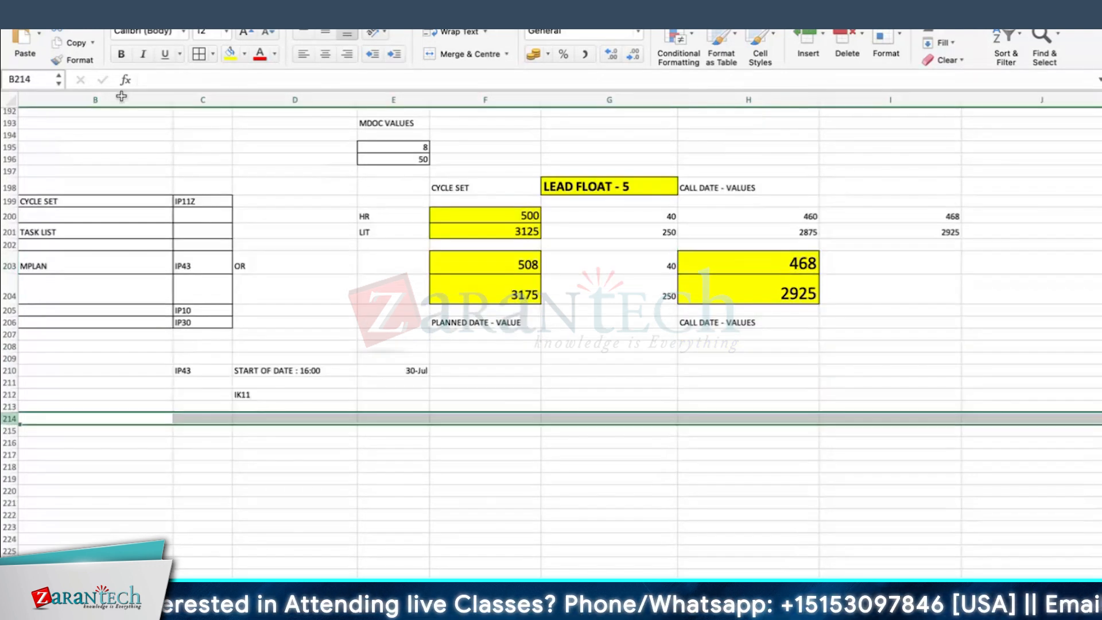
pyautogui.click(230, 54)
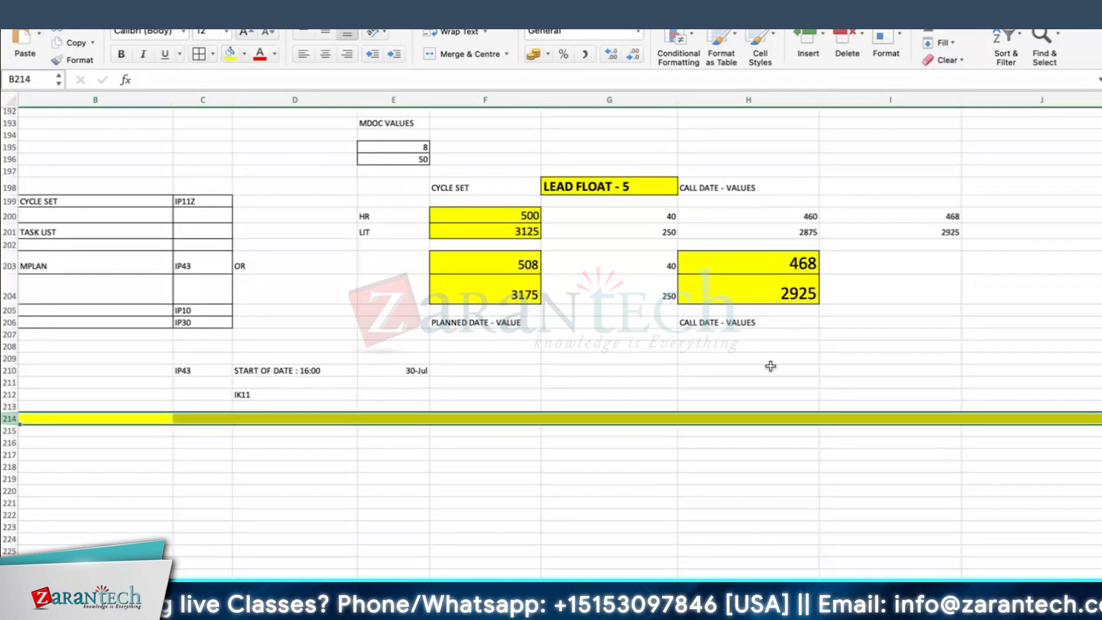
# Step: Enter the heading AND LINK in cell D216, below the yellow divider row
pyautogui.click(330, 442)
pyautogui.write('AND LINK')
pyautogui.press('Return')
pyautogui.click(396, 549)
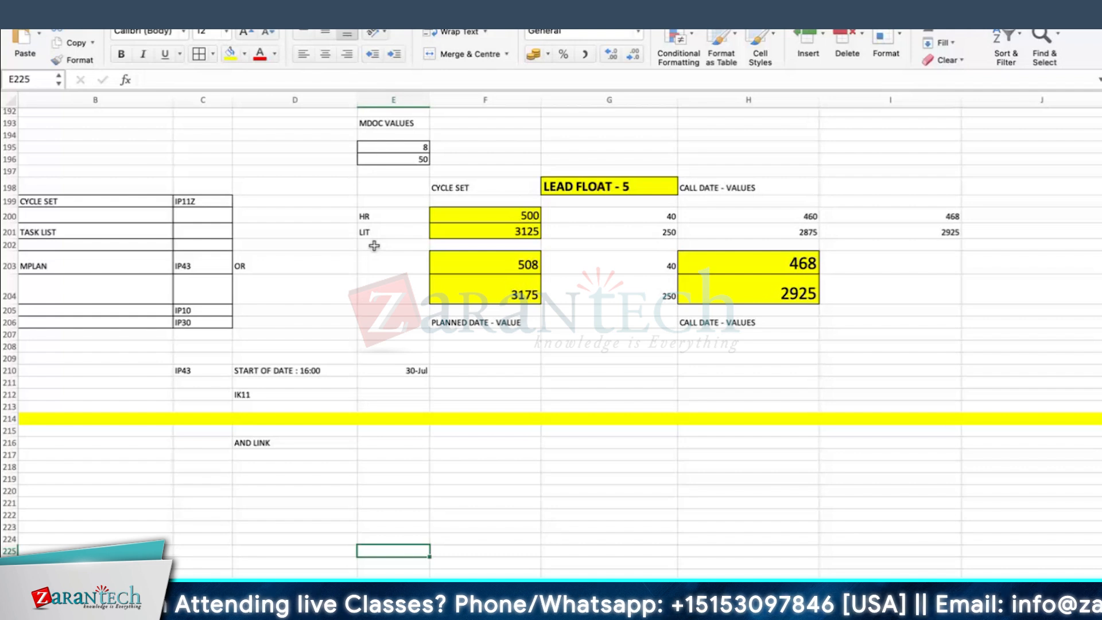
# Step: Review the hours call value in H203 against the call date values in row 200
pyautogui.click(787, 271)
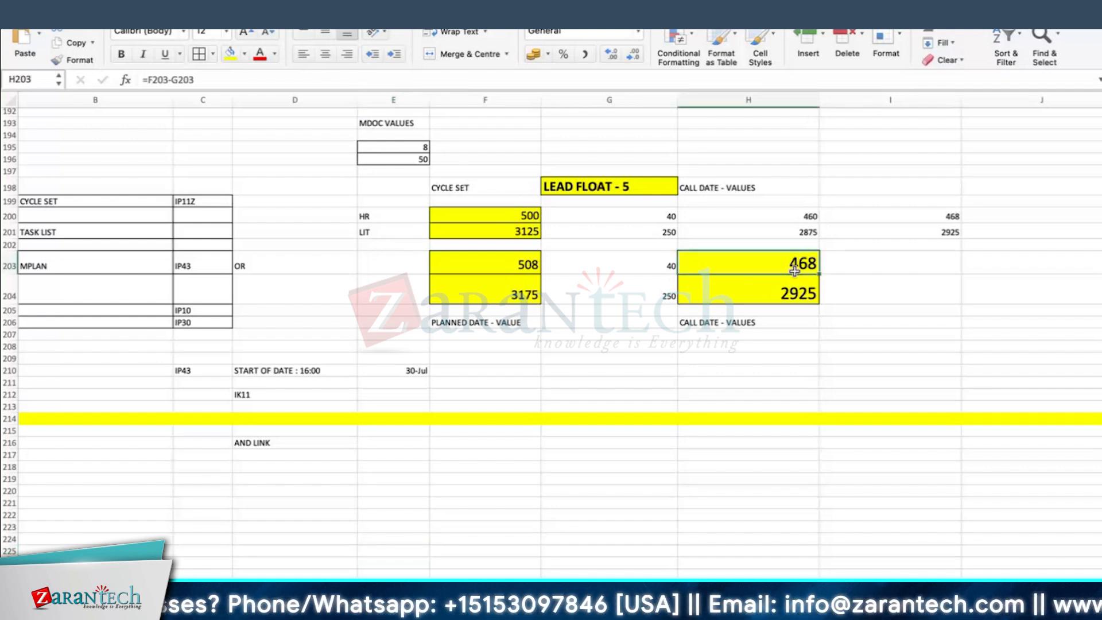
pyautogui.click(883, 266)
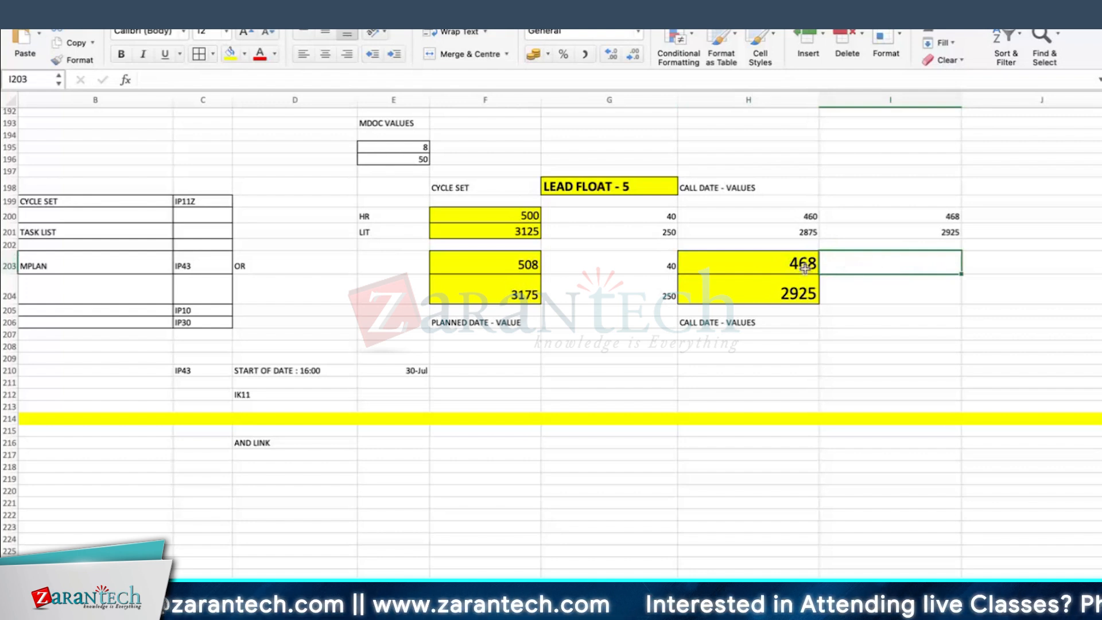
pyautogui.click(746, 260)
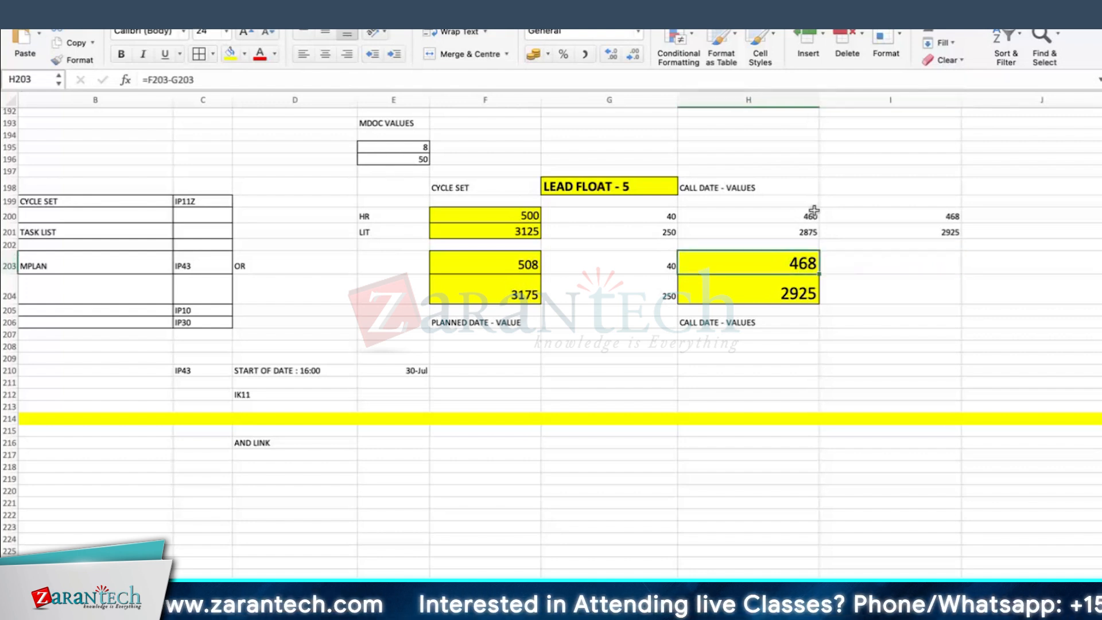
pyautogui.click(850, 218)
pyautogui.click(786, 272)
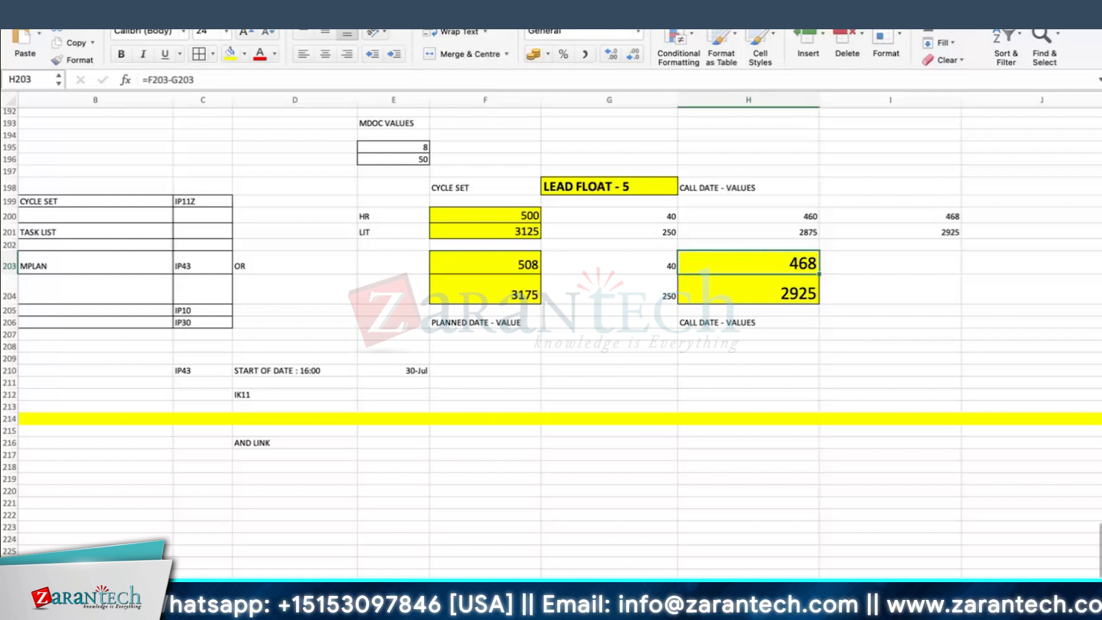
# Step: Switch to SAP and start a new general measuring point for equipment 10003060, marked as a counter
pyautogui.press('super+Tab')
pyautogui.press('super+Tab')
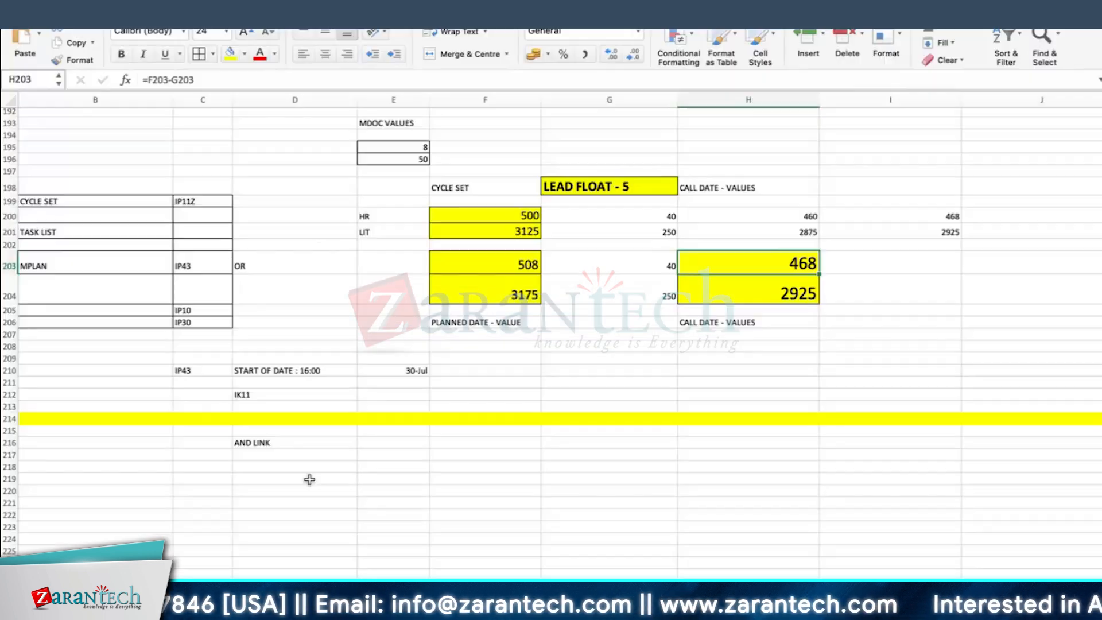
pyautogui.press('super+Tab')
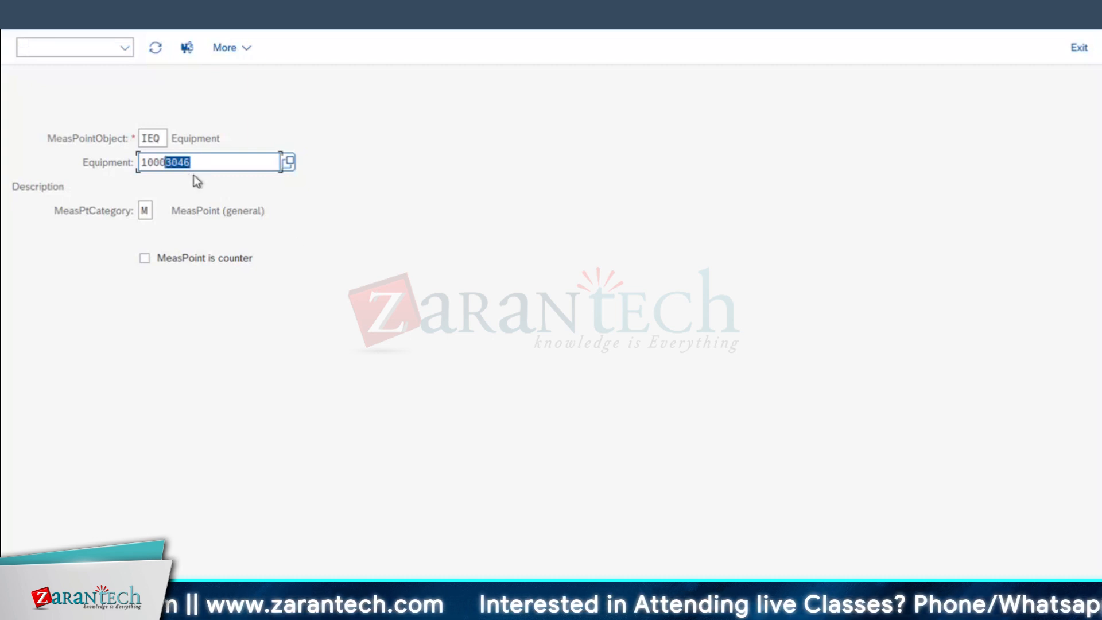
pyautogui.write('3060')
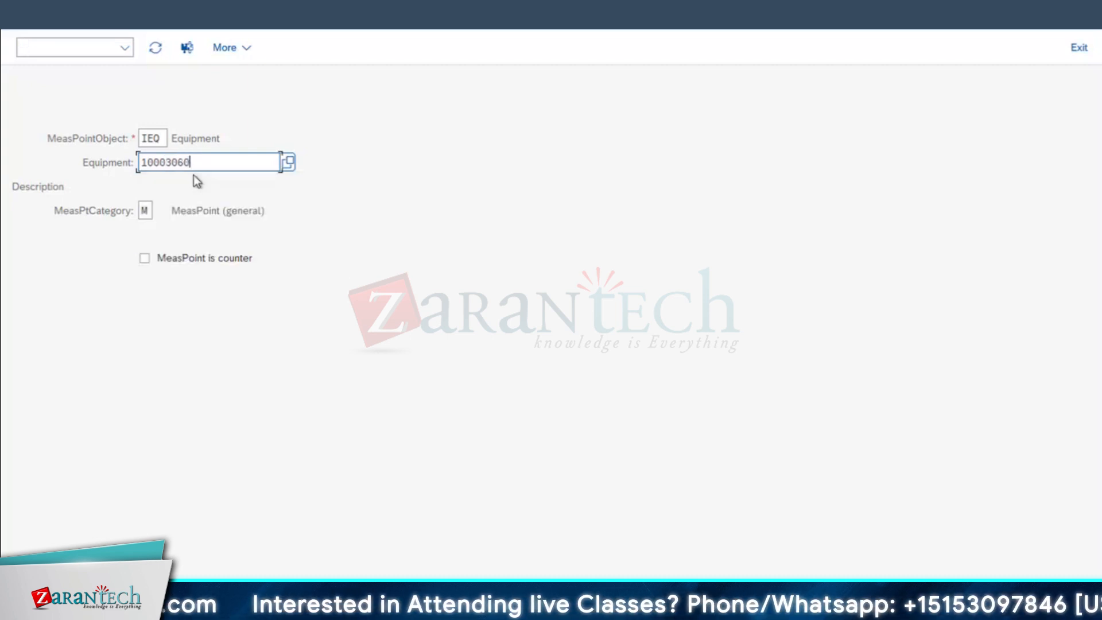
pyautogui.click(146, 259)
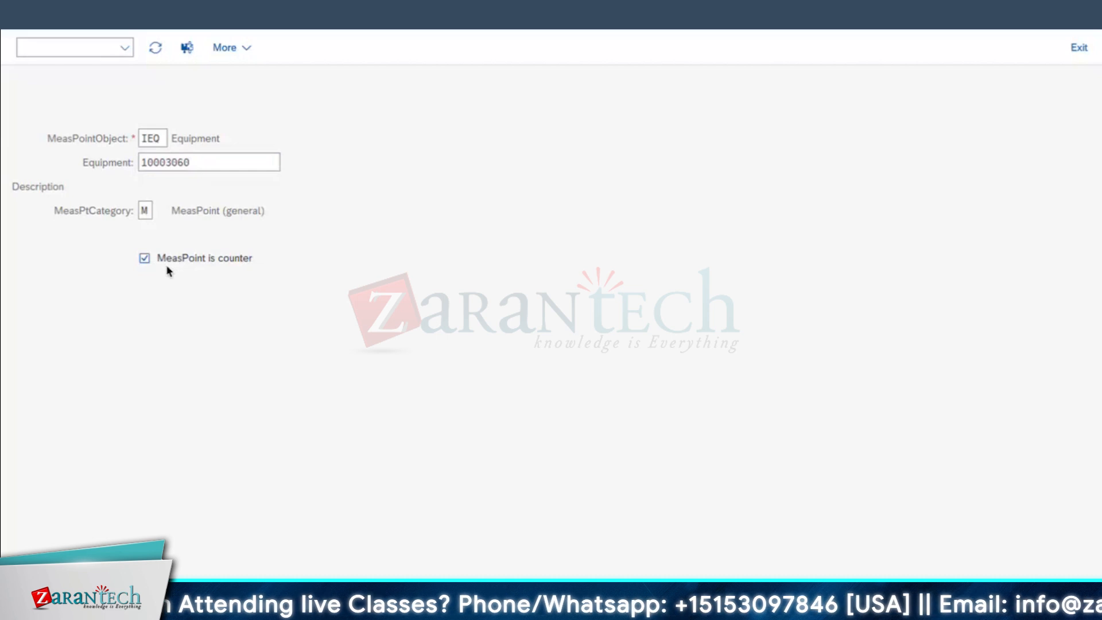
pyautogui.press('Return')
# Step: Give the measuring point position TOP, description FUEL CONSUMPTION-MC and characteristic FUELCONSUMPTION-DG
pyautogui.write('TOP')
pyautogui.click(184, 137)
pyautogui.click(210, 161)
pyautogui.click(165, 253)
pyautogui.write('FUELCONSUMPTION-DG')
pyautogui.press('Return')
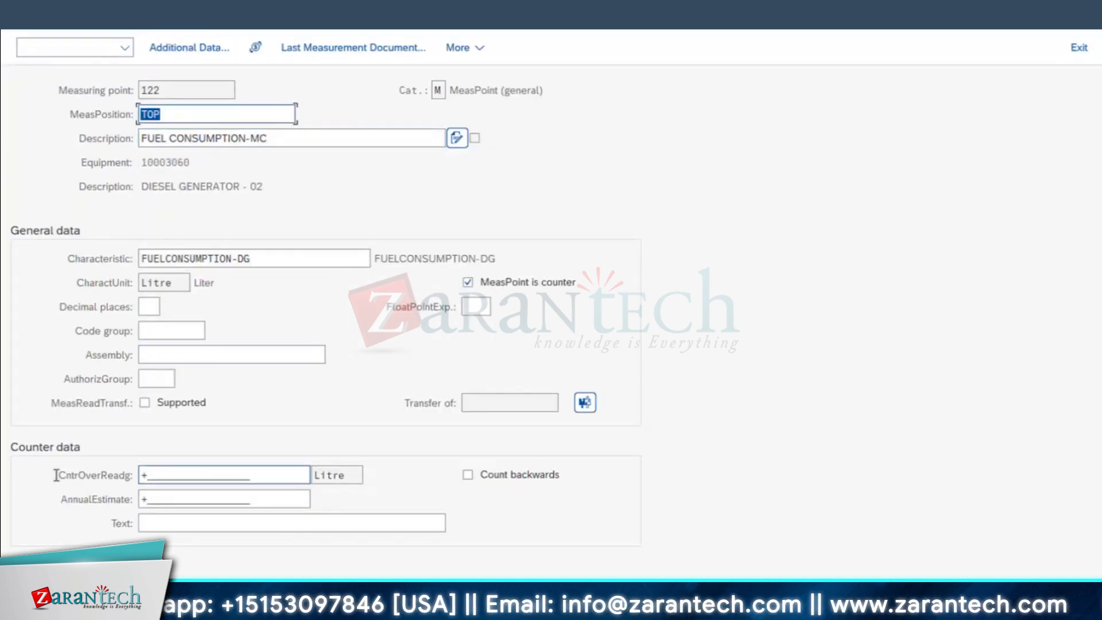
# Step: Set the fuel counter's overflow reading to 9999999 and its annual estimate to 18000, and save the measuring point
pyautogui.click(55, 475)
pyautogui.write('9999999')
pyautogui.press('Tab')
pyautogui.write('180')
pyautogui.press('BackSpace')
pyautogui.write('000')
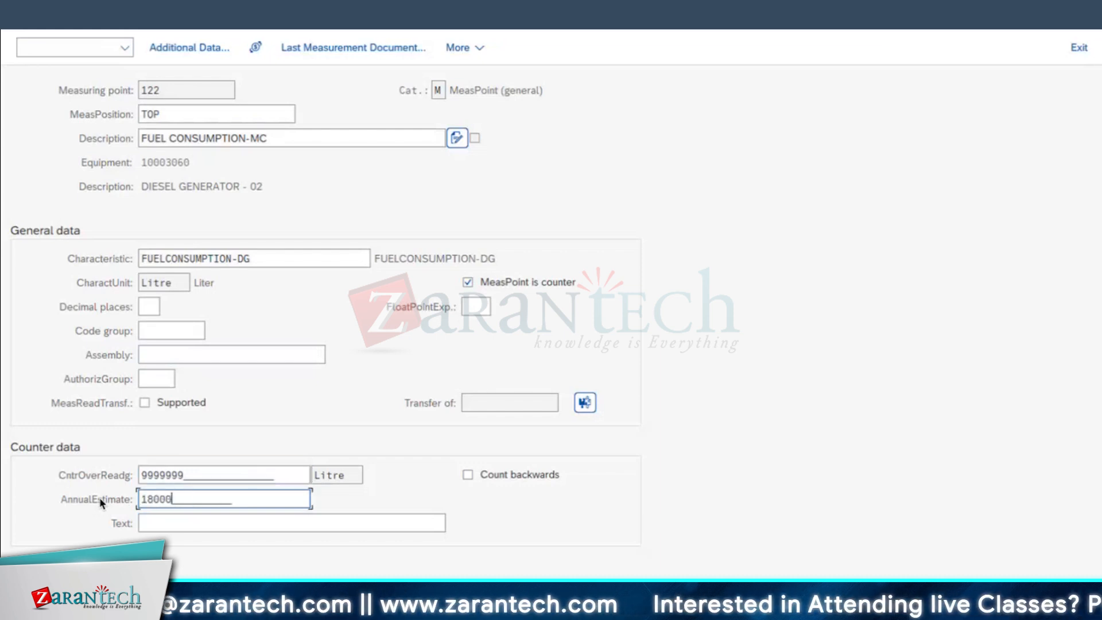
pyautogui.press('Return')
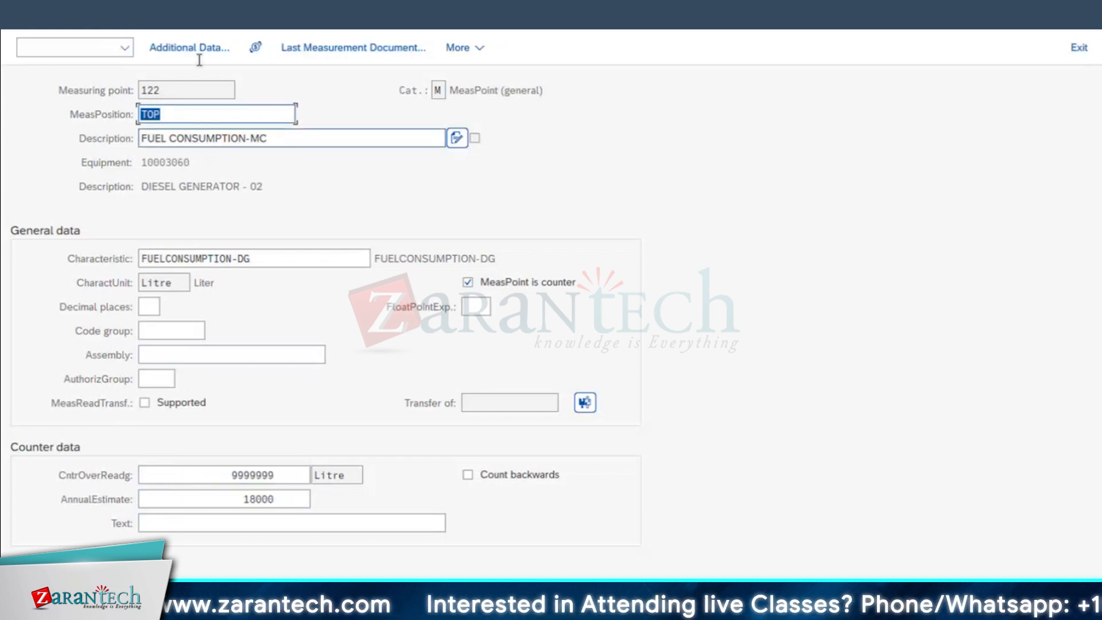
pyautogui.click(468, 282)
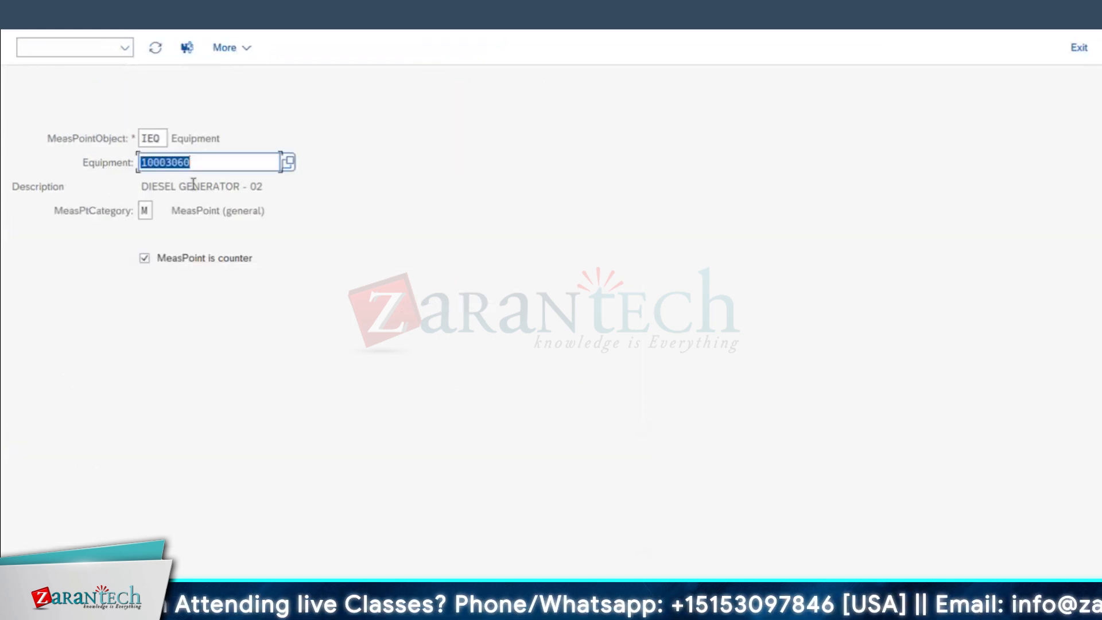
# Step: Create a second counter for equipment 10003060: position TOP, RUNNING HOURS - DG - MC01-1, OPERATING_HOUR, overflow reading 99999999, annual estimate 2880
pyautogui.write('\\')
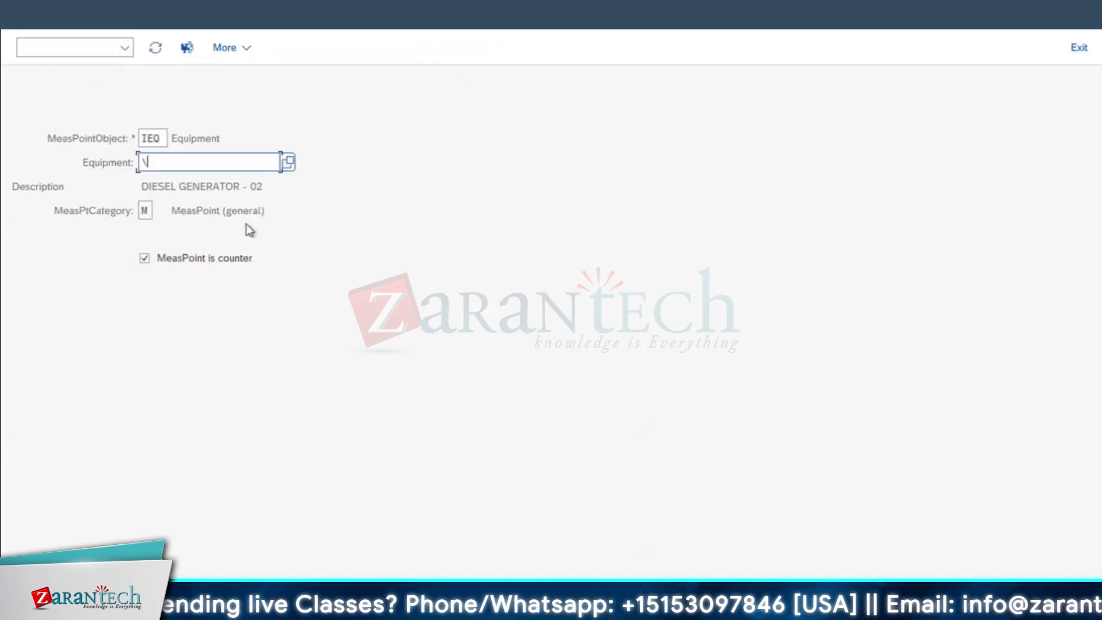
pyautogui.press('BackSpace')
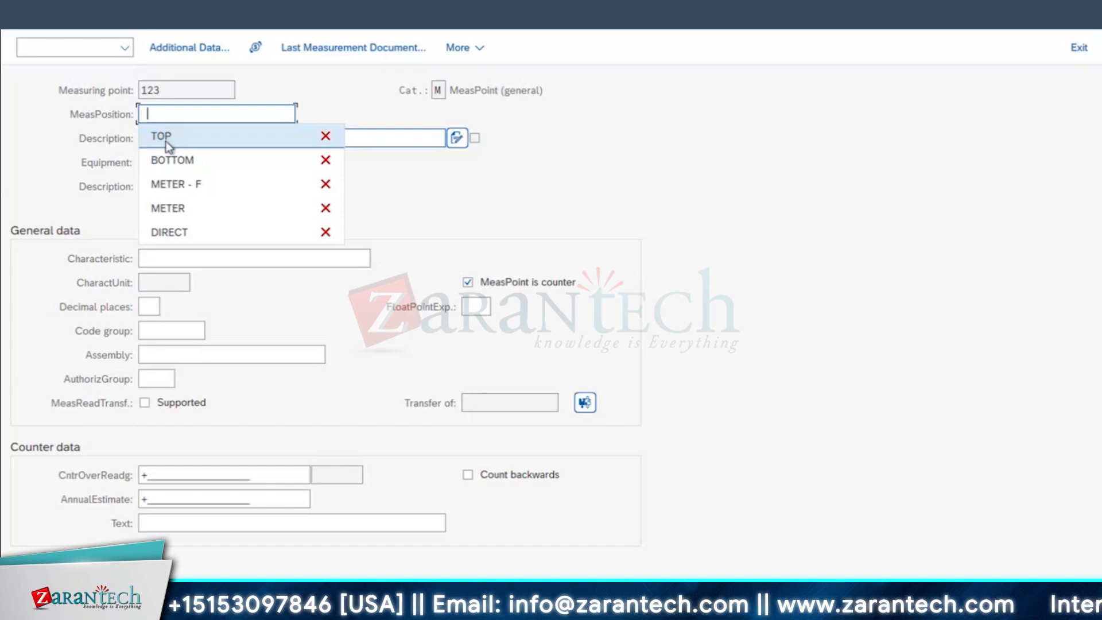
pyautogui.click(167, 138)
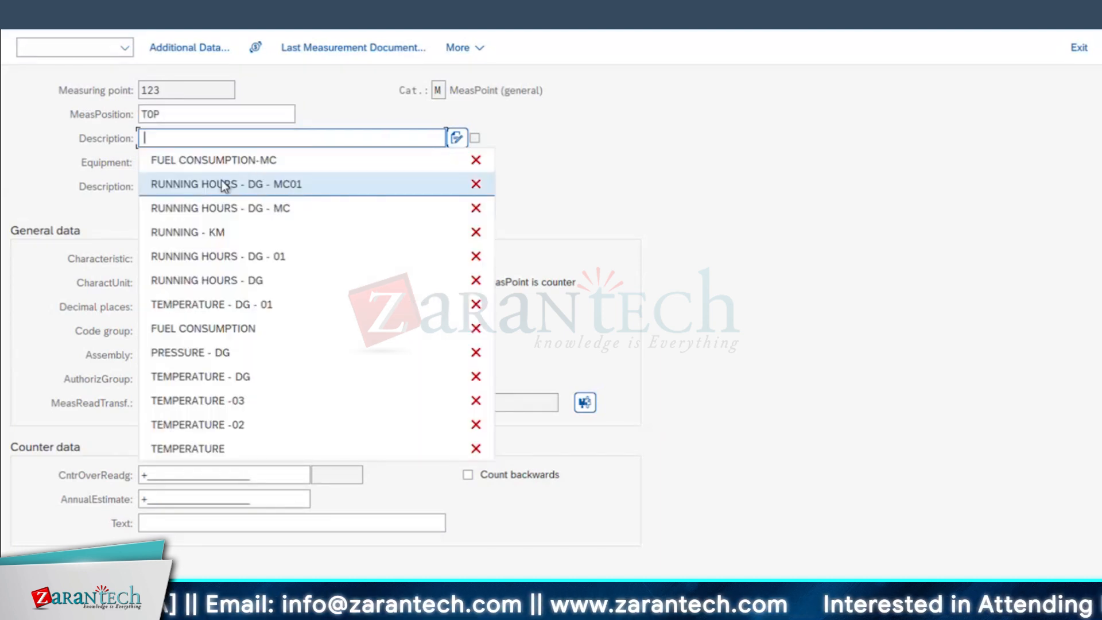
pyautogui.click(223, 184)
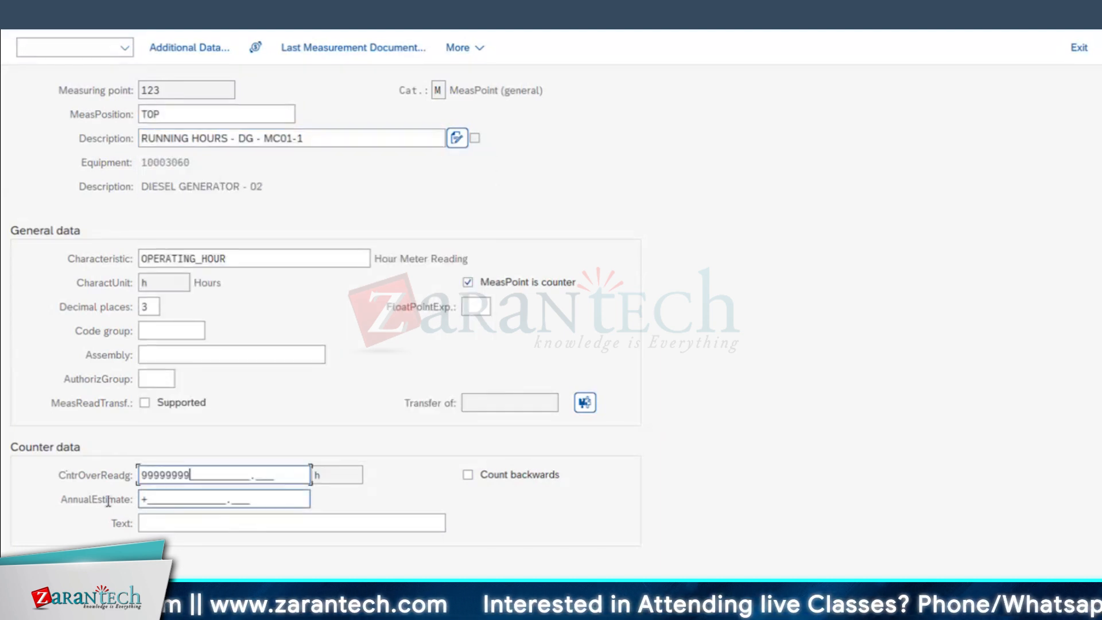
pyautogui.press('Tab')
pyautogui.write('2880')
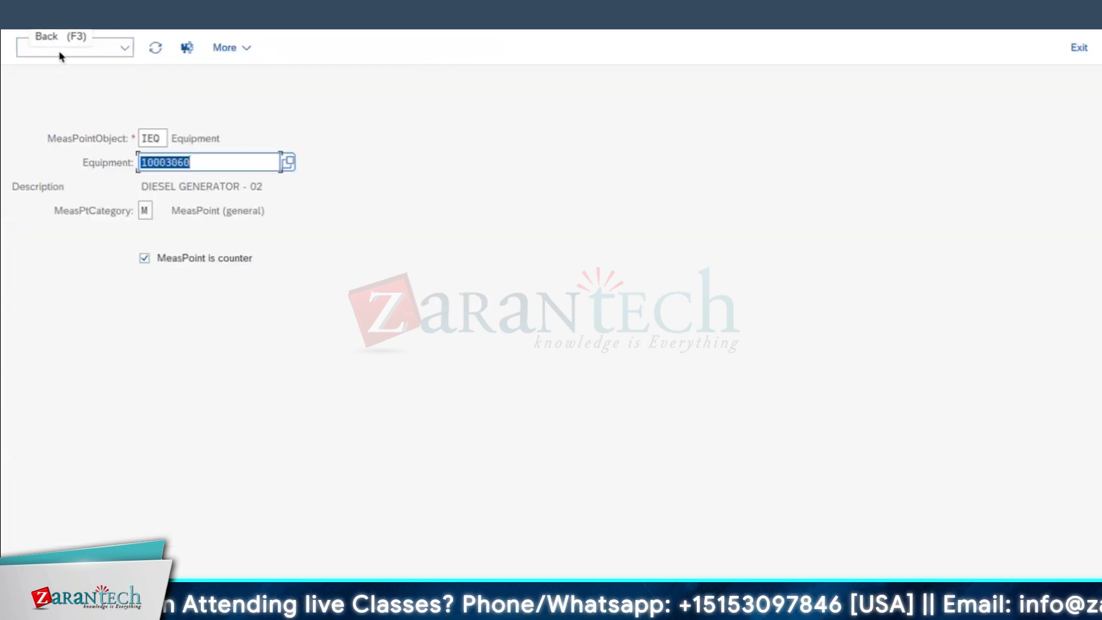
# Step: Leave measuring point creation and display measuring point 122 to check its data
pyautogui.click(58, 26)
pyautogui.click(61, 48)
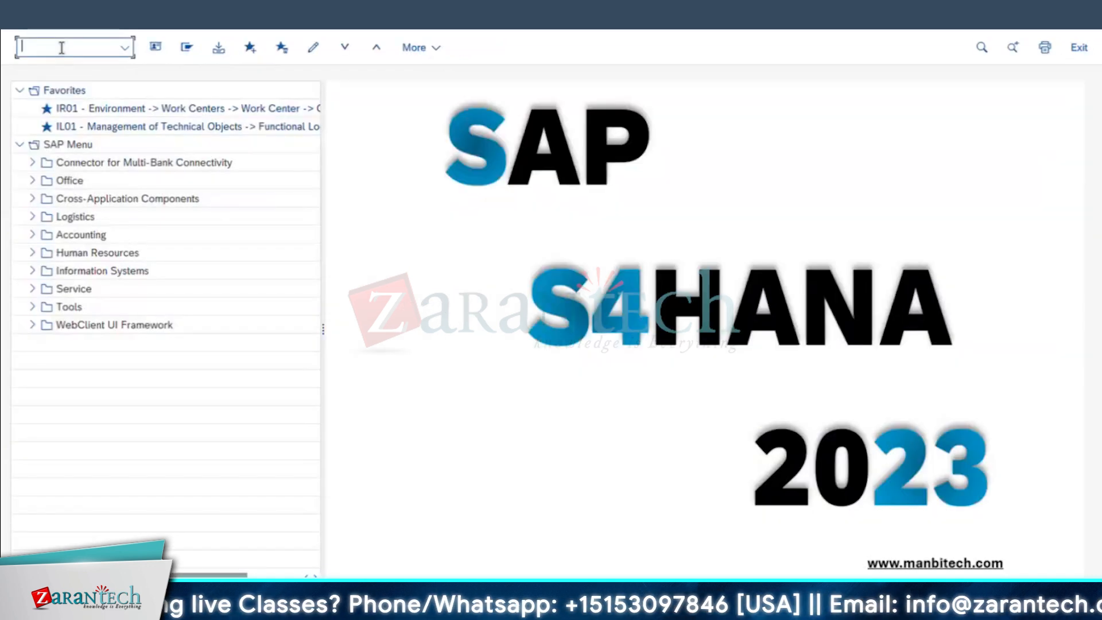
pyautogui.write('IR01')
pyautogui.press('Return')
pyautogui.click(202, 132)
pyautogui.press('BackSpace')
pyautogui.press('BackSpace')
pyautogui.write('22')
pyautogui.press('Return')
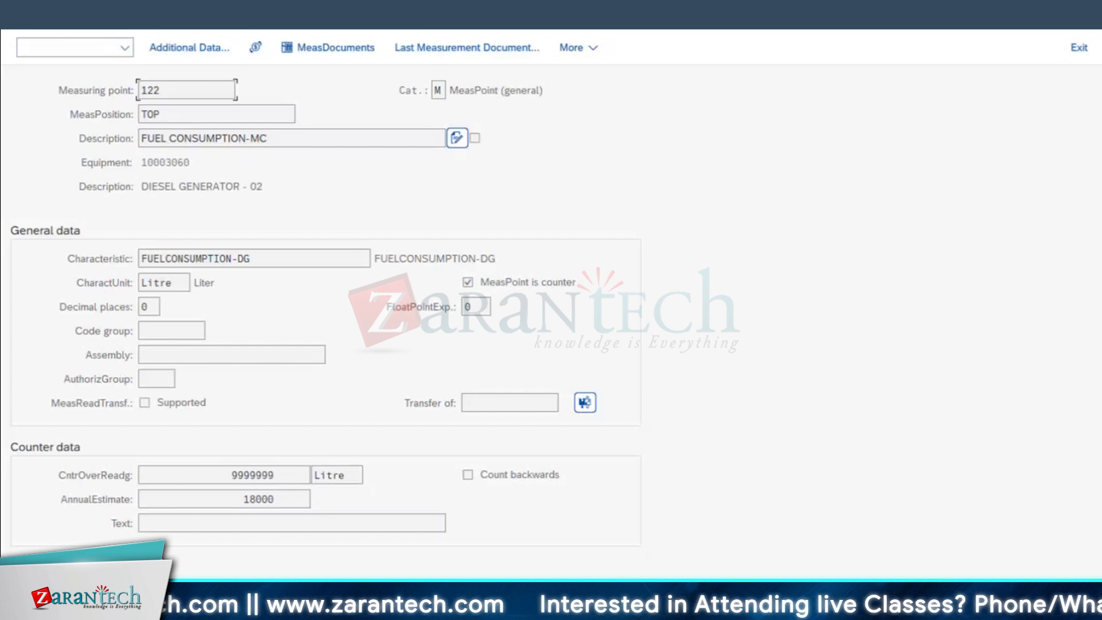
pyautogui.press('F3')
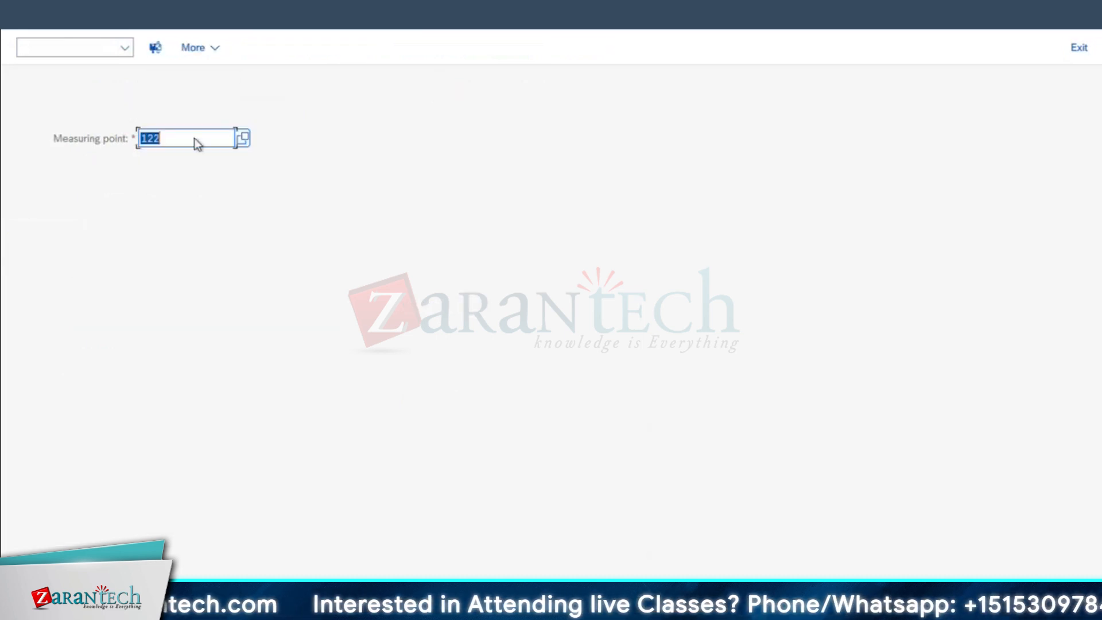
# Step: Create a measurement document with IK11 for measuring point 122, enter a counter reading of 50 litres, and save it
pyautogui.click(26, 17)
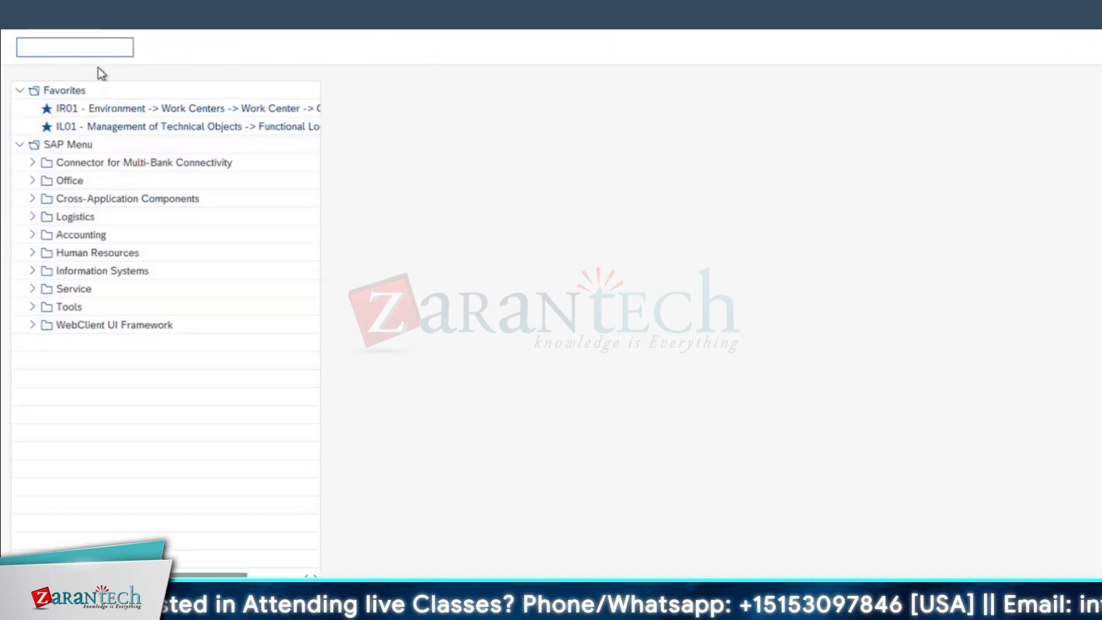
pyautogui.write('IK11')
pyautogui.press('Return')
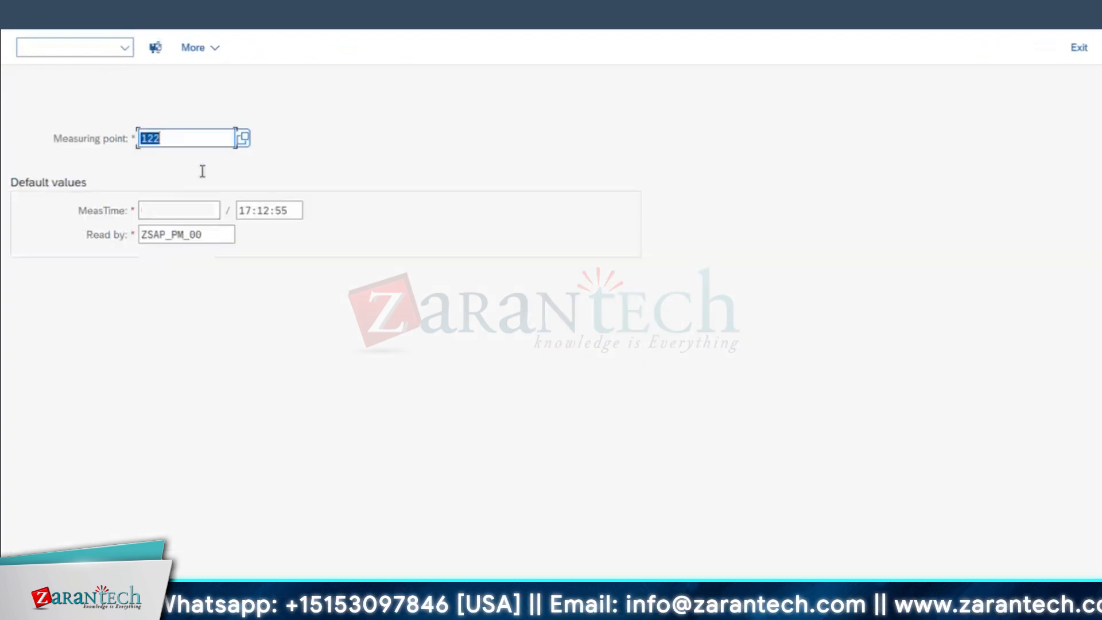
pyautogui.click(272, 213)
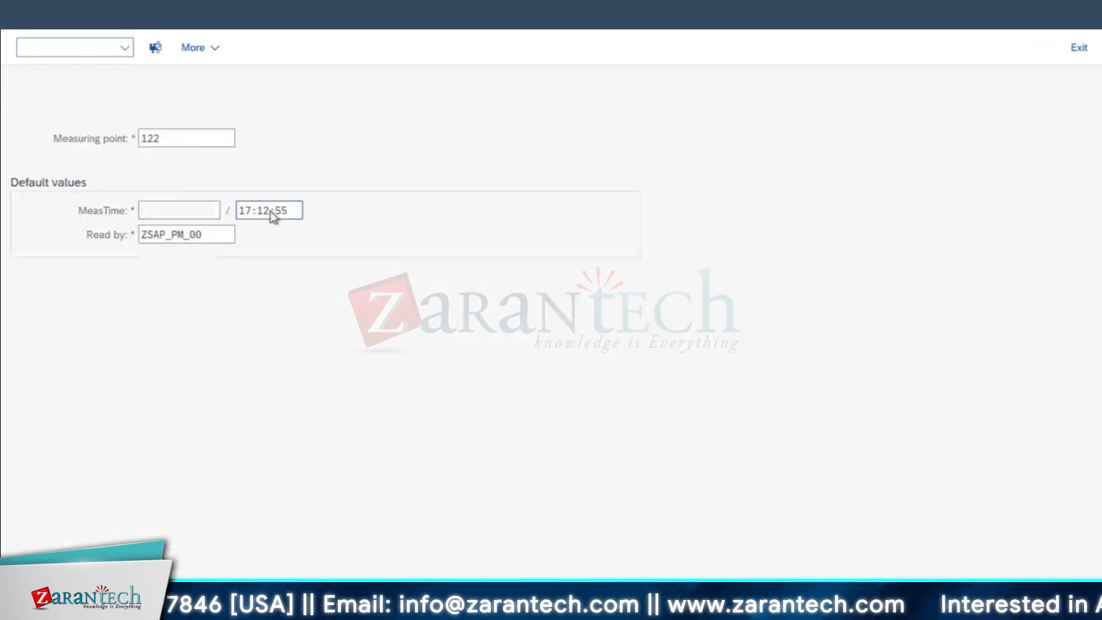
pyautogui.press('Return')
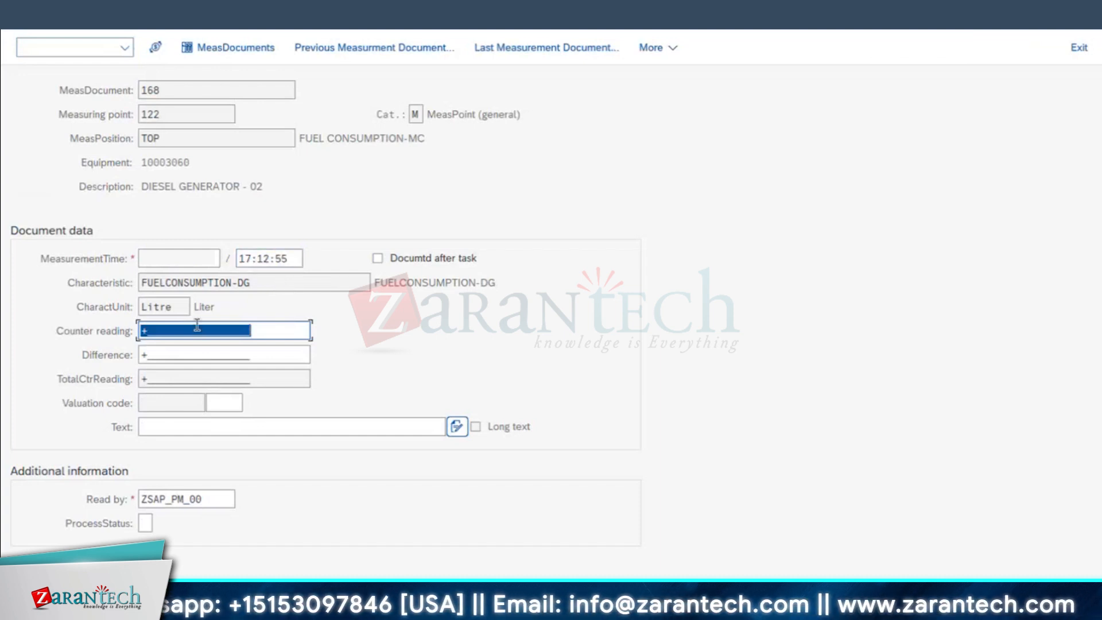
pyautogui.write('50')
pyautogui.press('Return')
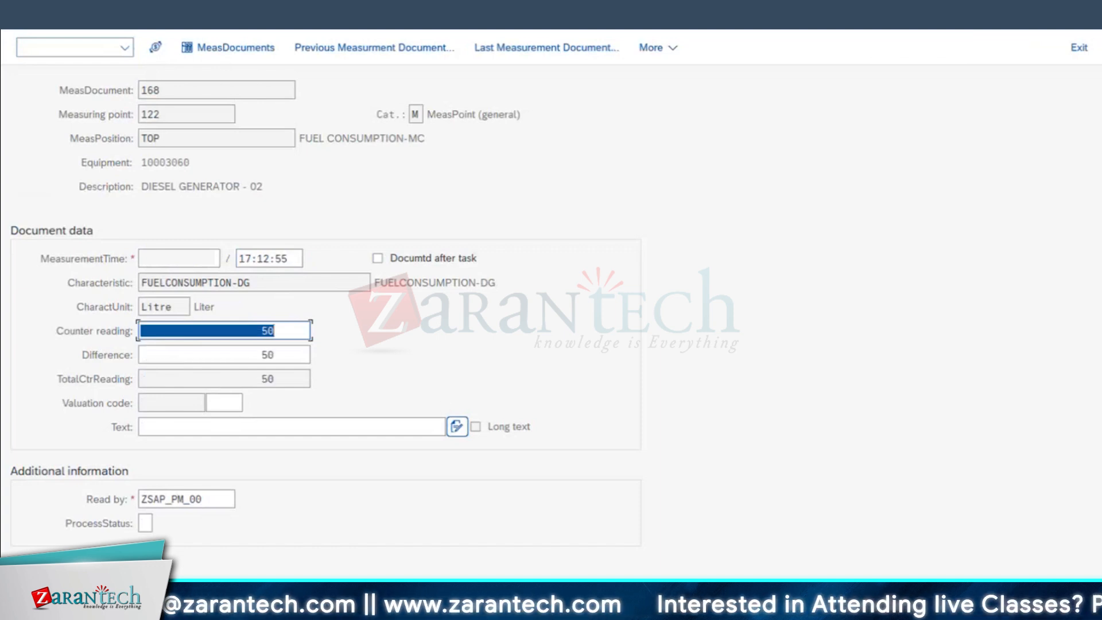
pyautogui.click(426, 324)
pyautogui.hotkey('ctrl', 's')
# Step: Create and save a measurement document for measuring point 123 with a counter reading of 8 hours
pyautogui.click(174, 139)
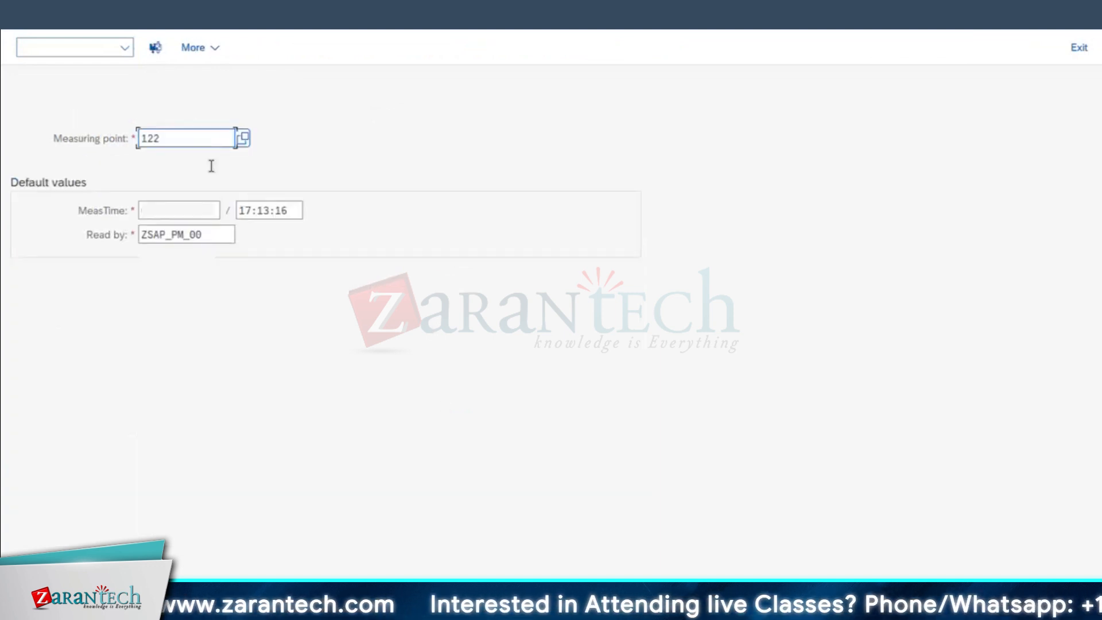
pyautogui.press('BackSpace')
pyautogui.write('3')
pyautogui.press('Return')
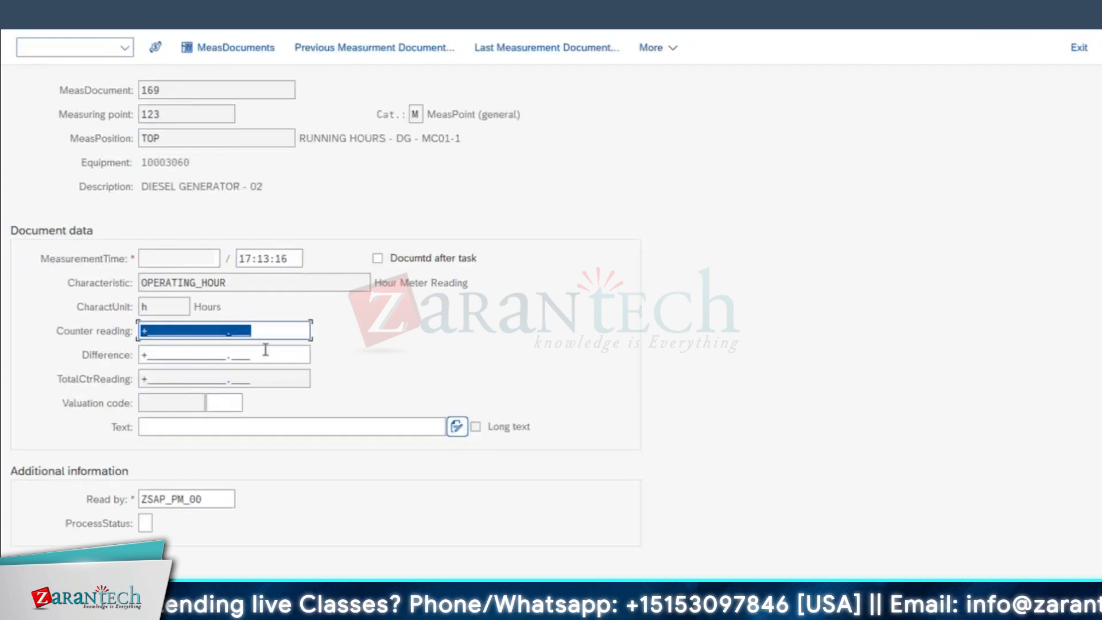
pyautogui.write('8')
pyautogui.press('Return')
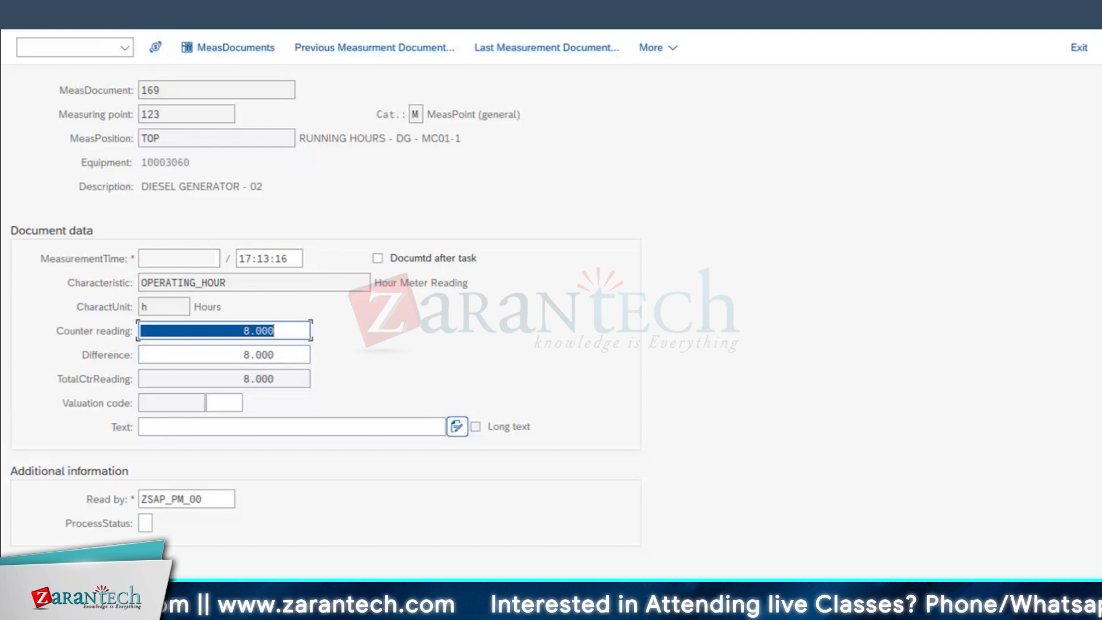
pyautogui.hotkey('ctrl', 's')
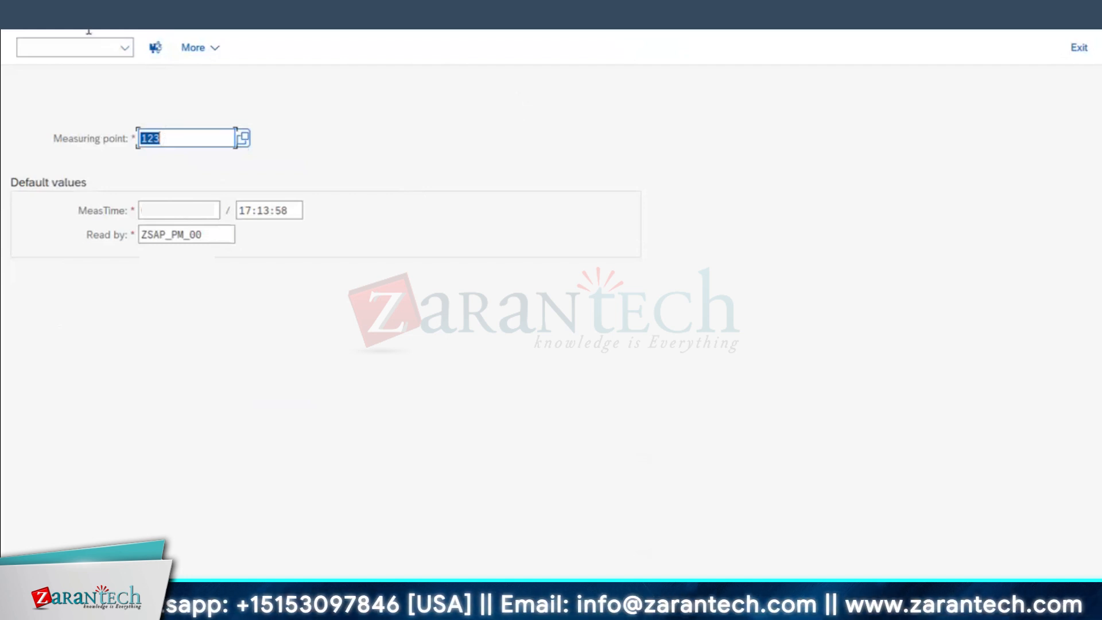
# Step: List the measurement documents for measuring points 122 and 123 and examine their measurement times
pyautogui.moveTo(312, 609)
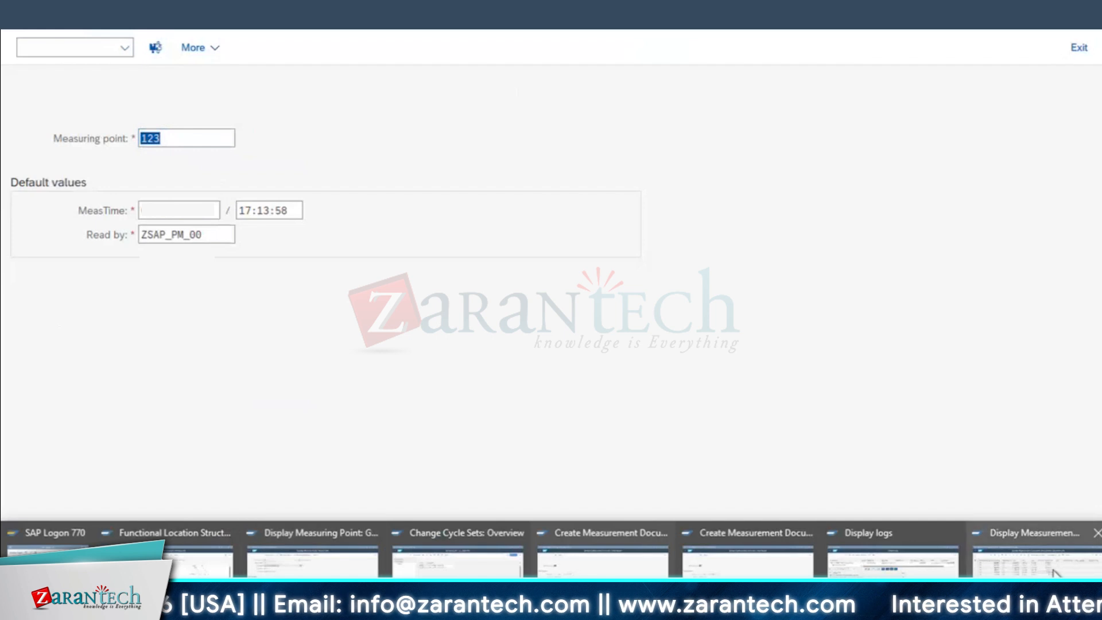
pyautogui.click(1032, 581)
pyautogui.click(16, 15)
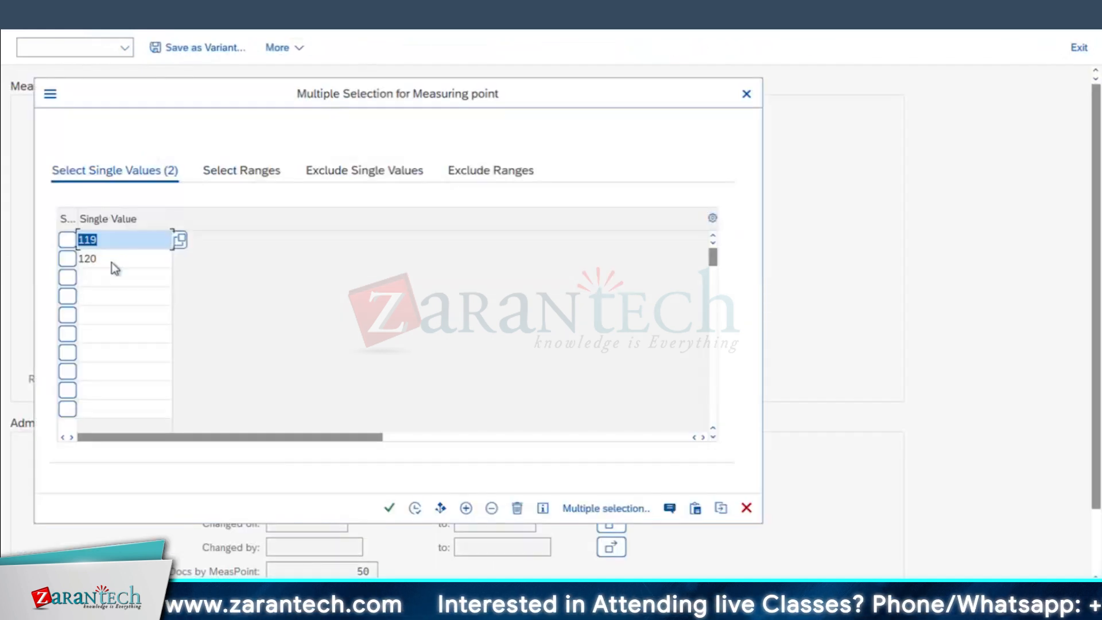
pyautogui.write('122')
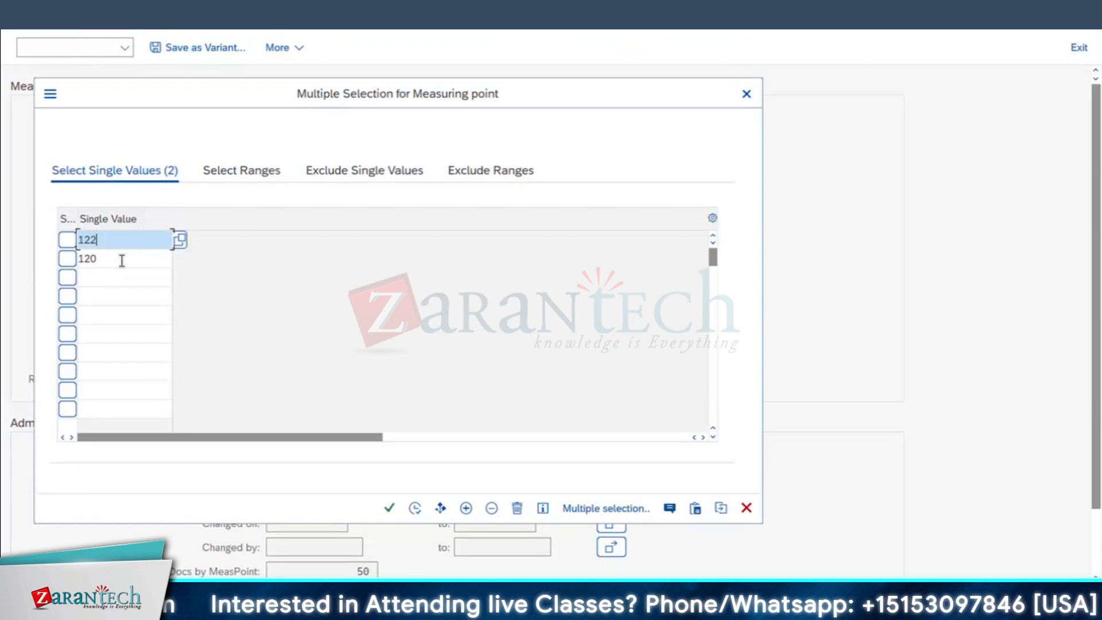
pyautogui.press('Down')
pyautogui.write('123')
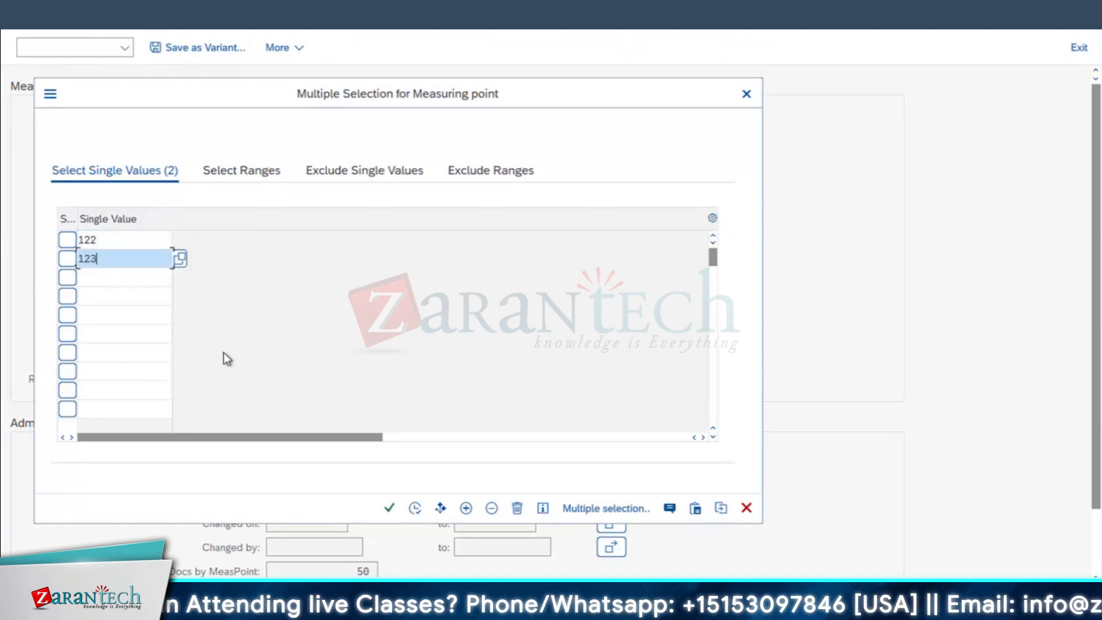
pyautogui.click(415, 507)
pyautogui.press('F8')
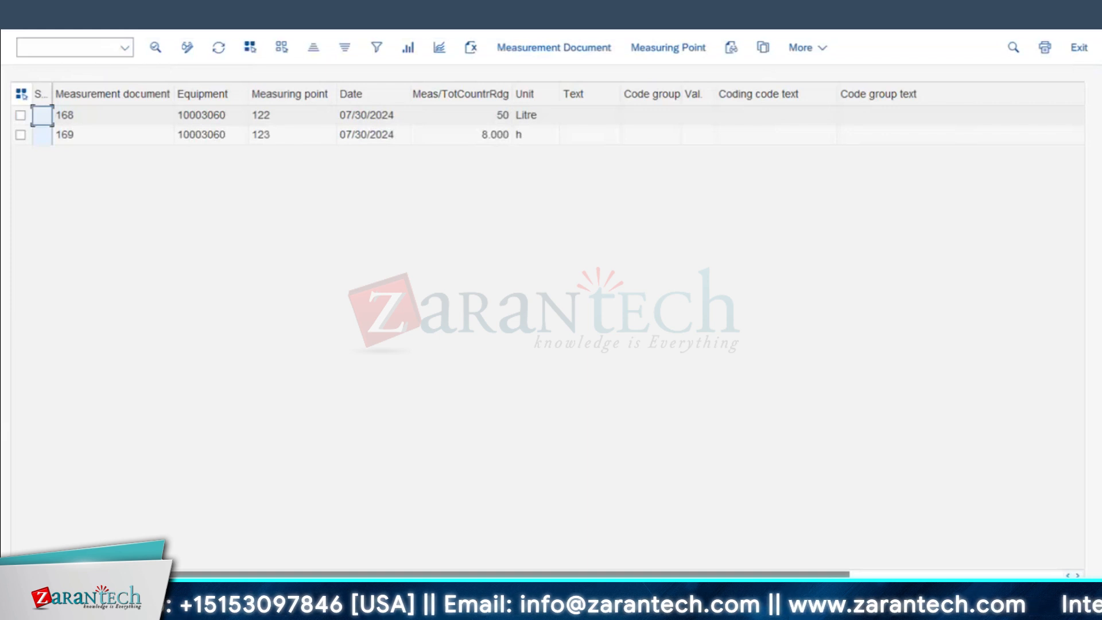
pyautogui.click(1018, 99)
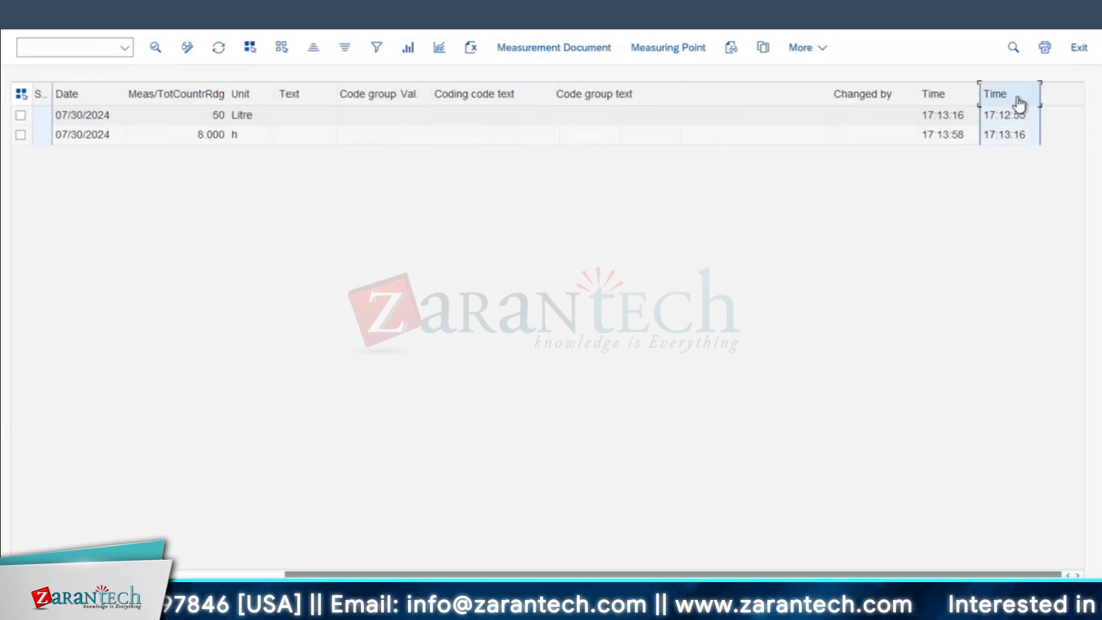
# Step: Move the measurement Time column directly after the Date column in the measurement document list
pyautogui.moveTo(1017, 99); pyautogui.dragTo(391, 98)
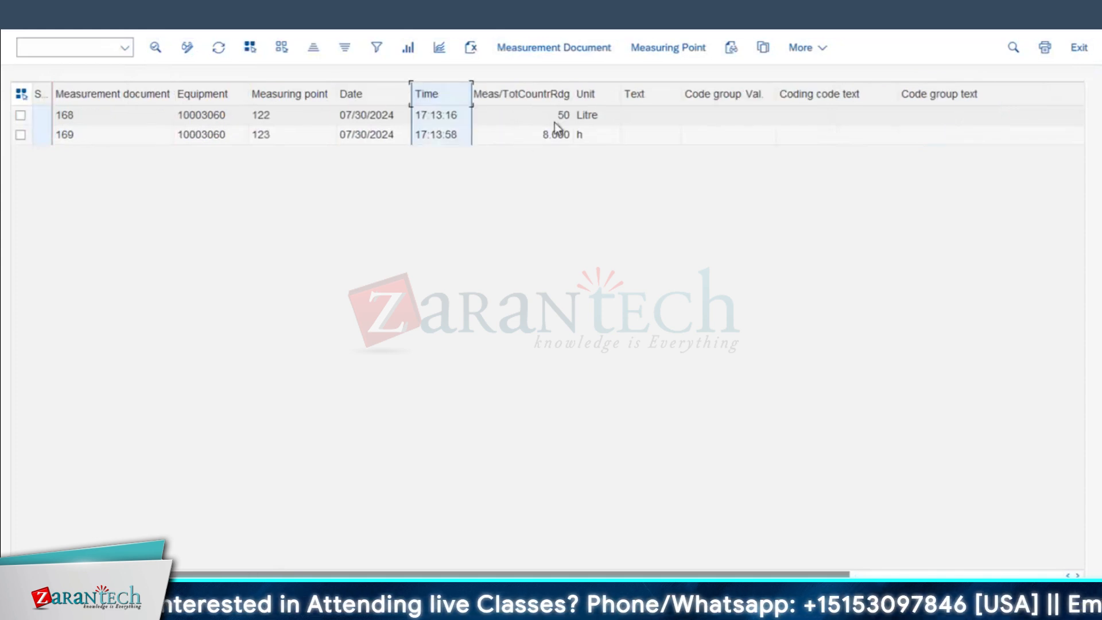
# Step: In the measurement document creation session, start IP43 to create a Maintenance Order plan with cycle set H/L-CO
pyautogui.moveTo(459, 608)
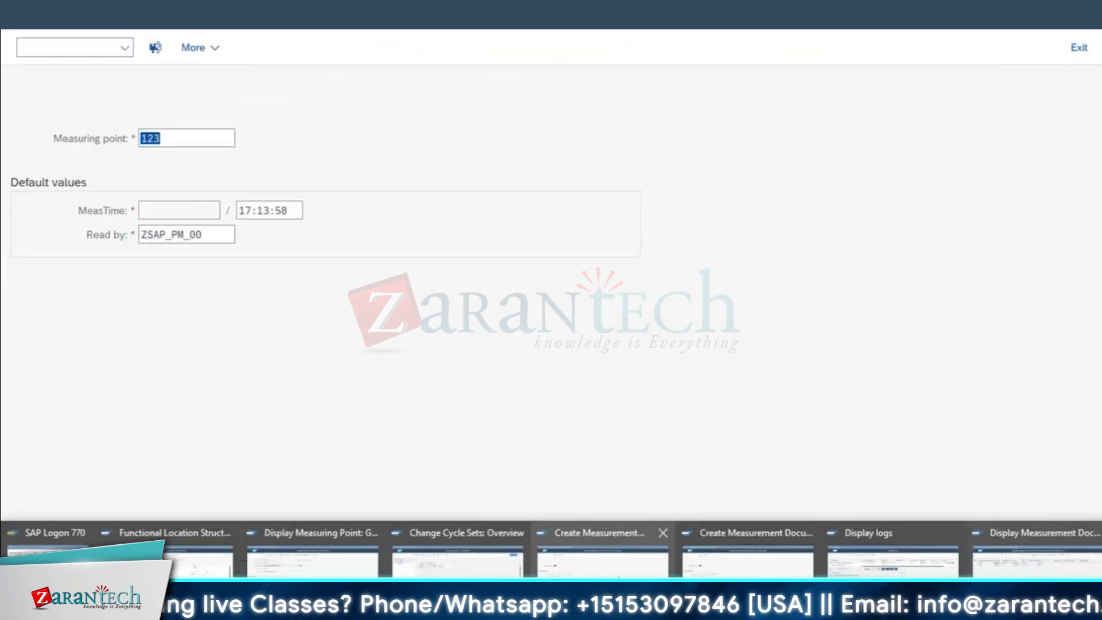
pyautogui.click(600, 562)
pyautogui.click(39, 34)
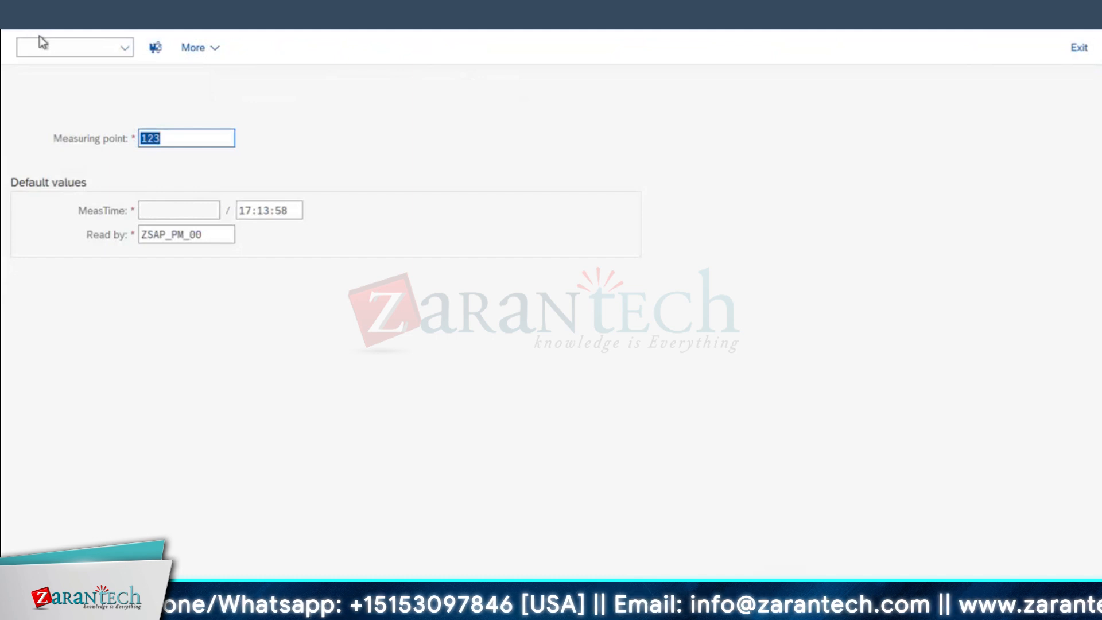
pyautogui.write('IR01')
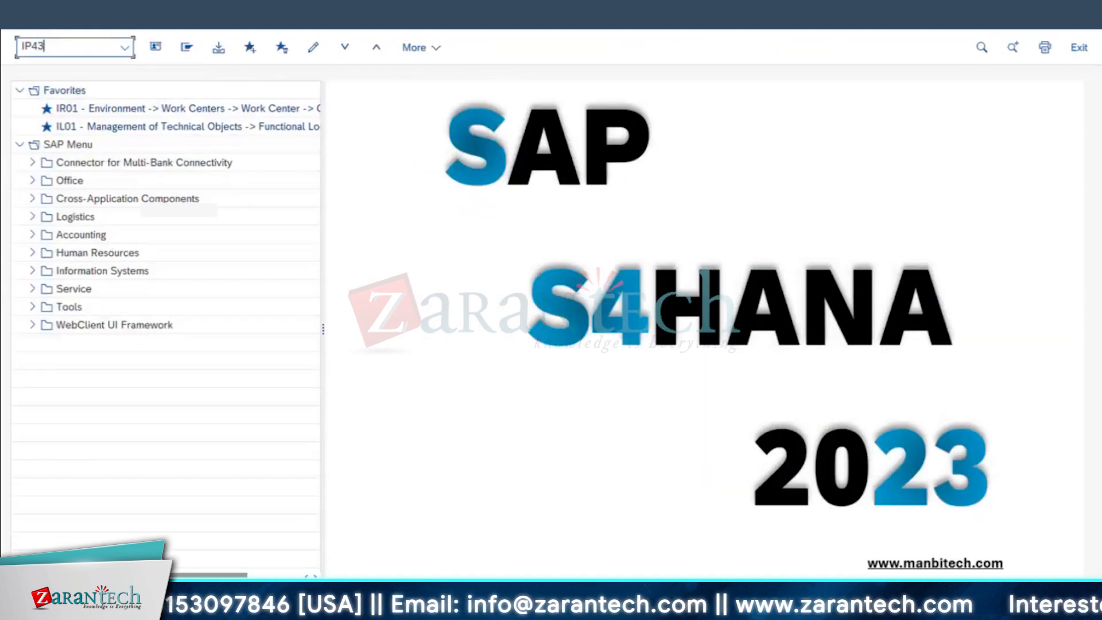
pyautogui.press('Return')
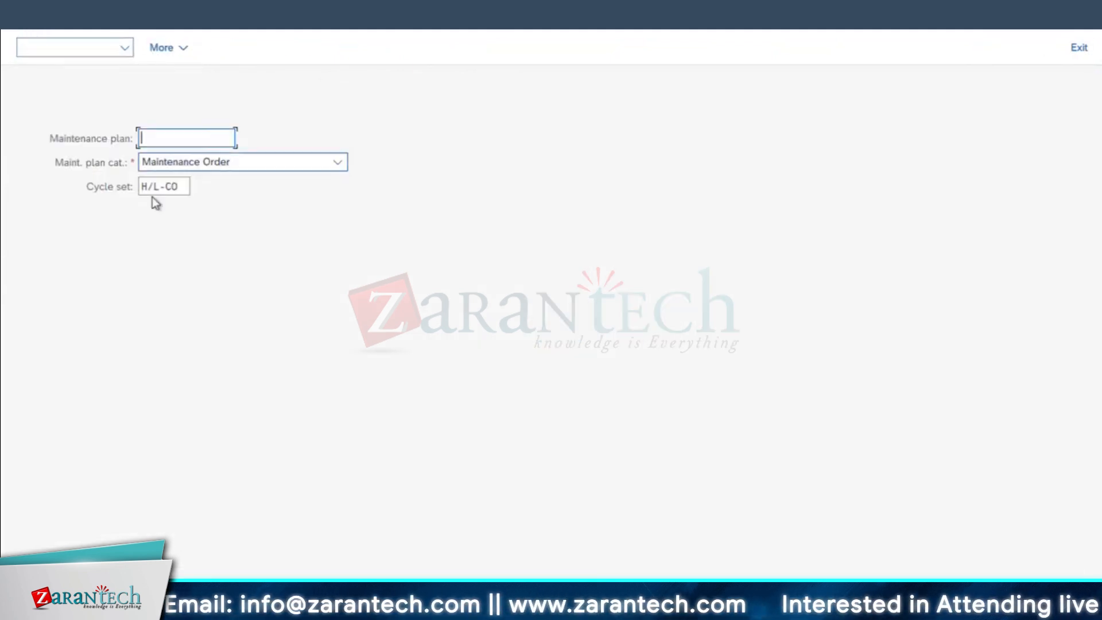
pyautogui.press('Return')
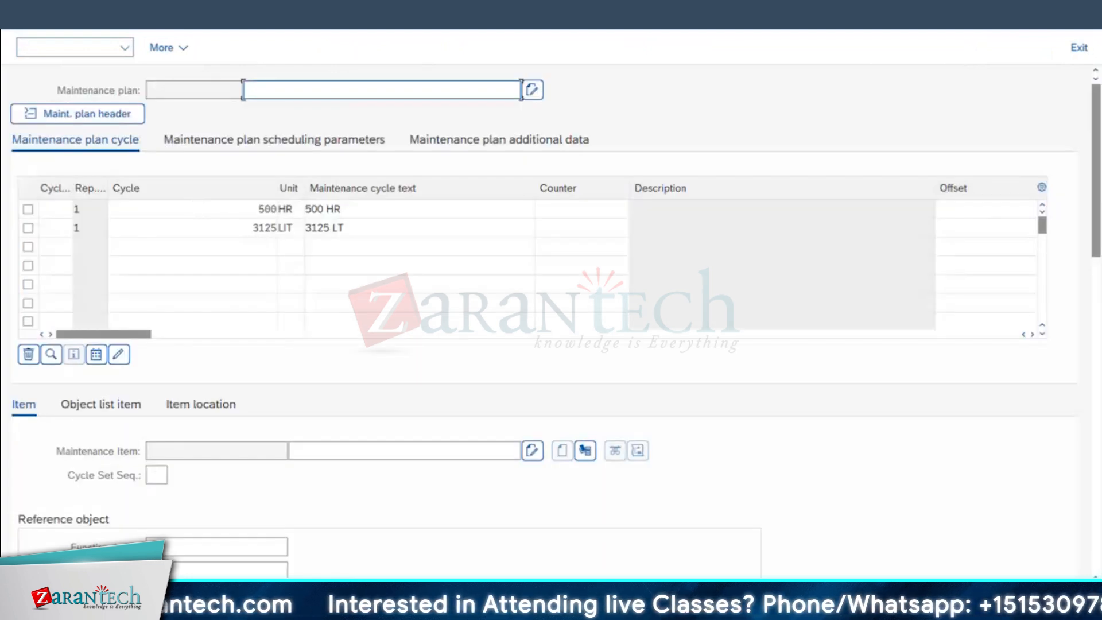
# Step: Describe the plan as MAINTENANCE PF DG - 02 - MC-AND and enter equipment 10003060 as its reference object
pyautogui.click(290, 93)
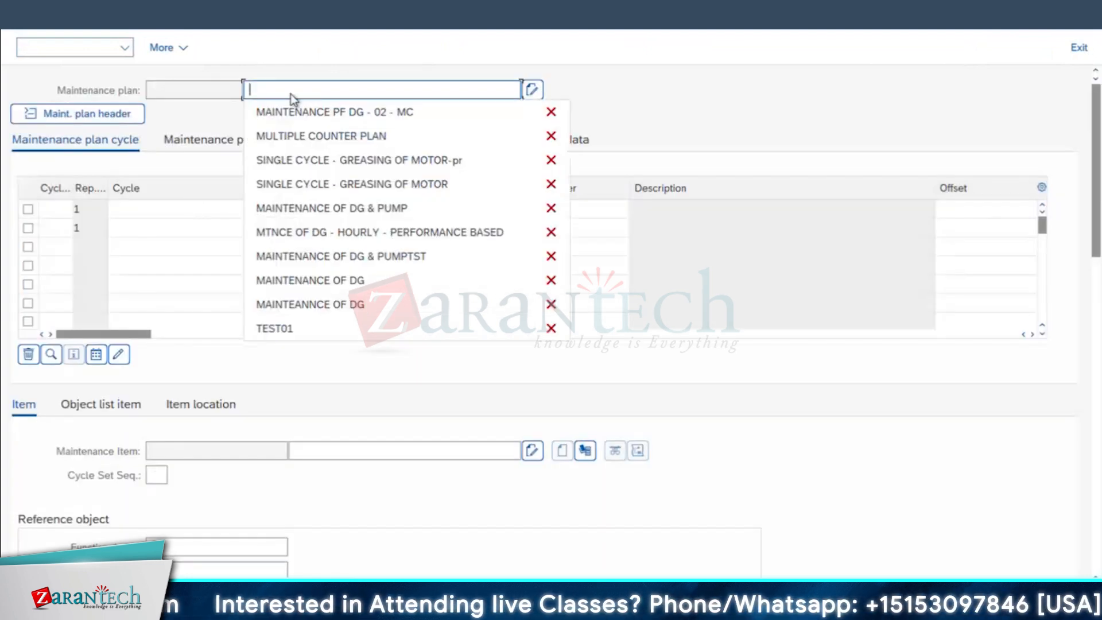
pyautogui.click(333, 119)
pyautogui.write('-AND')
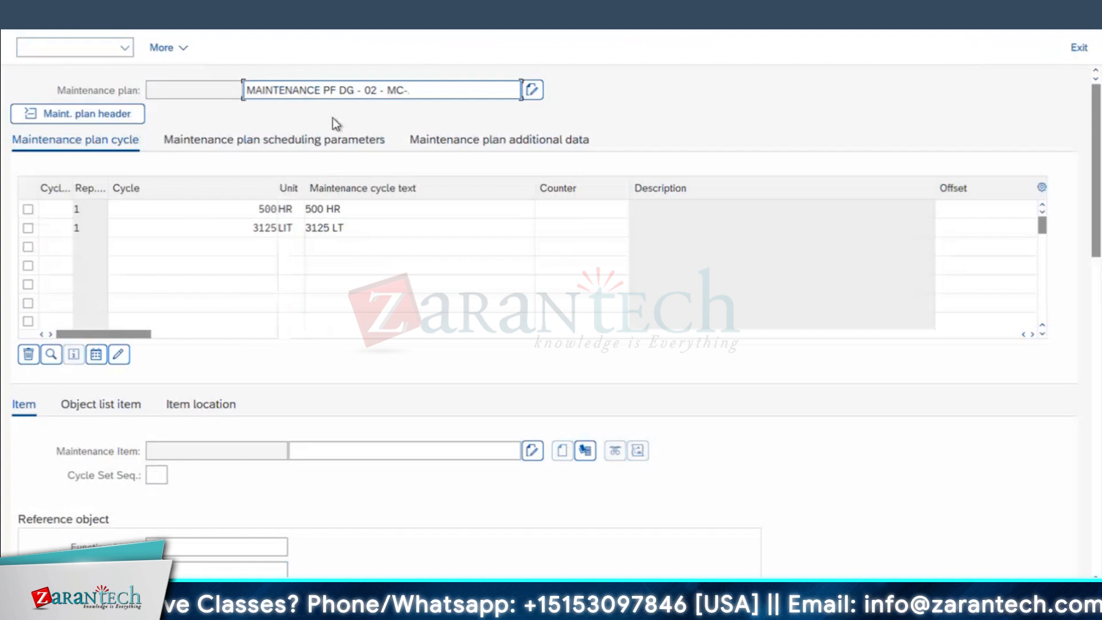
pyautogui.click(186, 571)
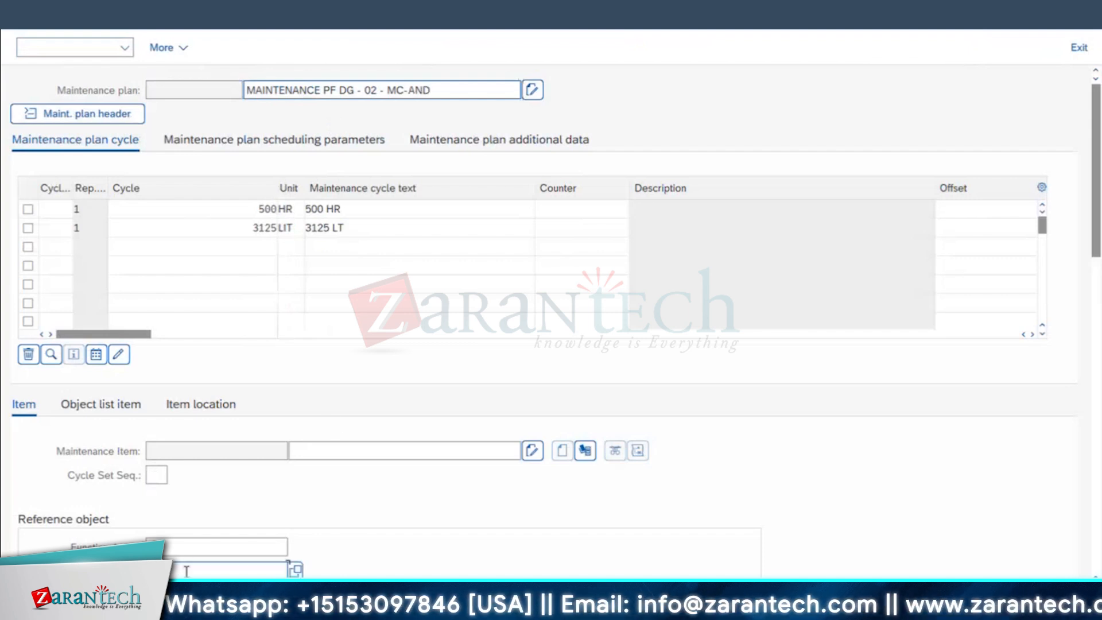
pyautogui.click(201, 408)
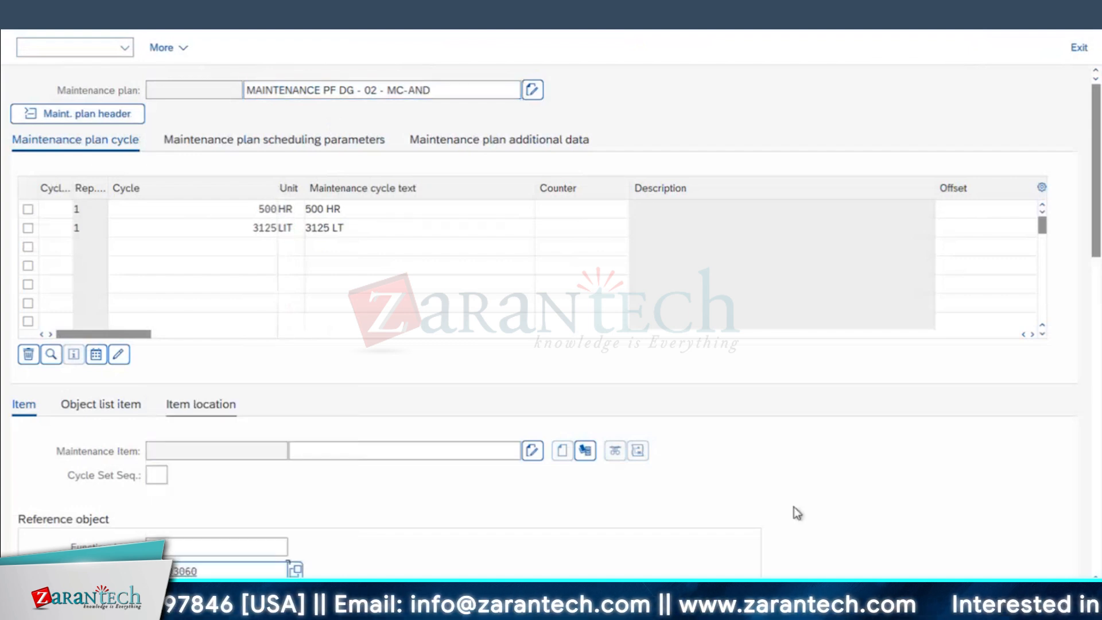
pyautogui.press('Return')
# Step: Assign running-hours counter 123 to the 500 HR cycle and fuel consumption counter 122 to the 3125 LIT cycle
pyautogui.moveTo(335, 198); pyautogui.dragTo(690, 107)
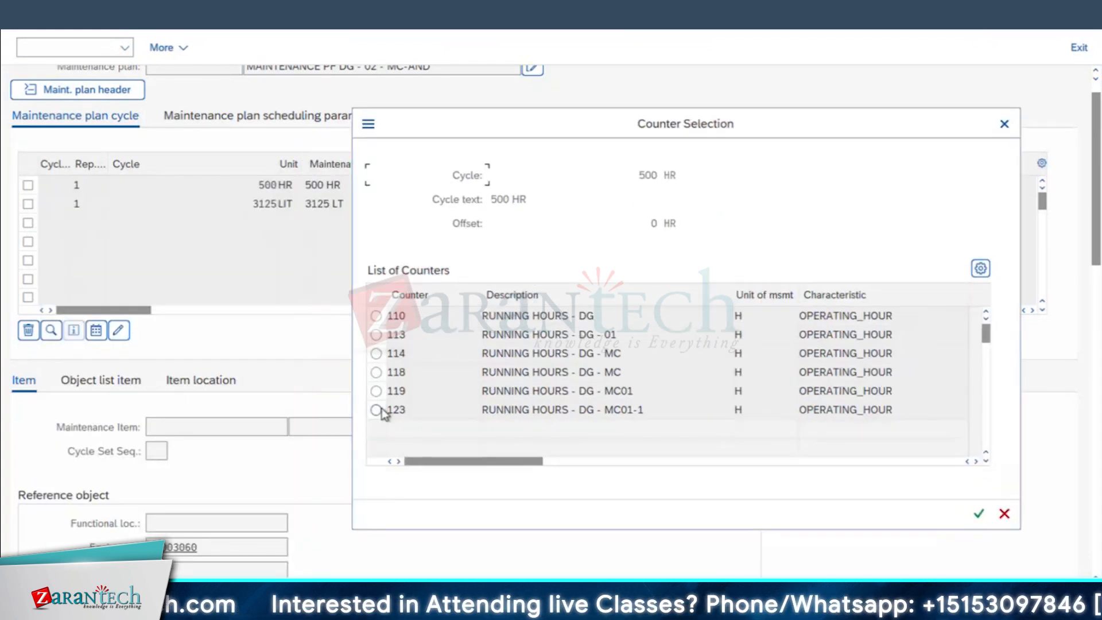
pyautogui.click(377, 410)
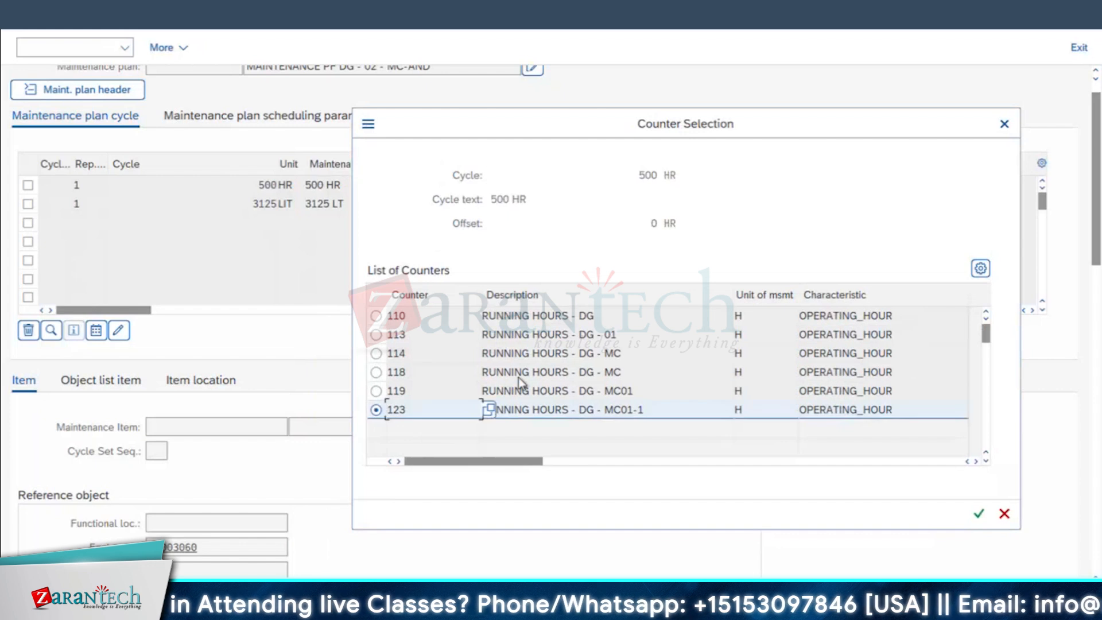
pyautogui.click(978, 517)
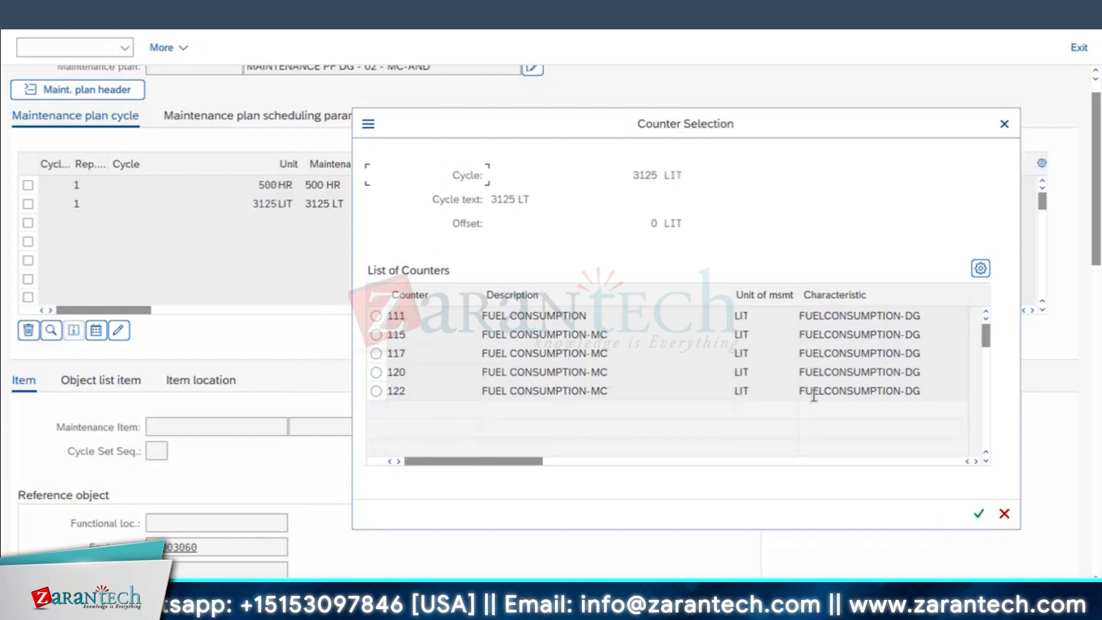
pyautogui.click(412, 400)
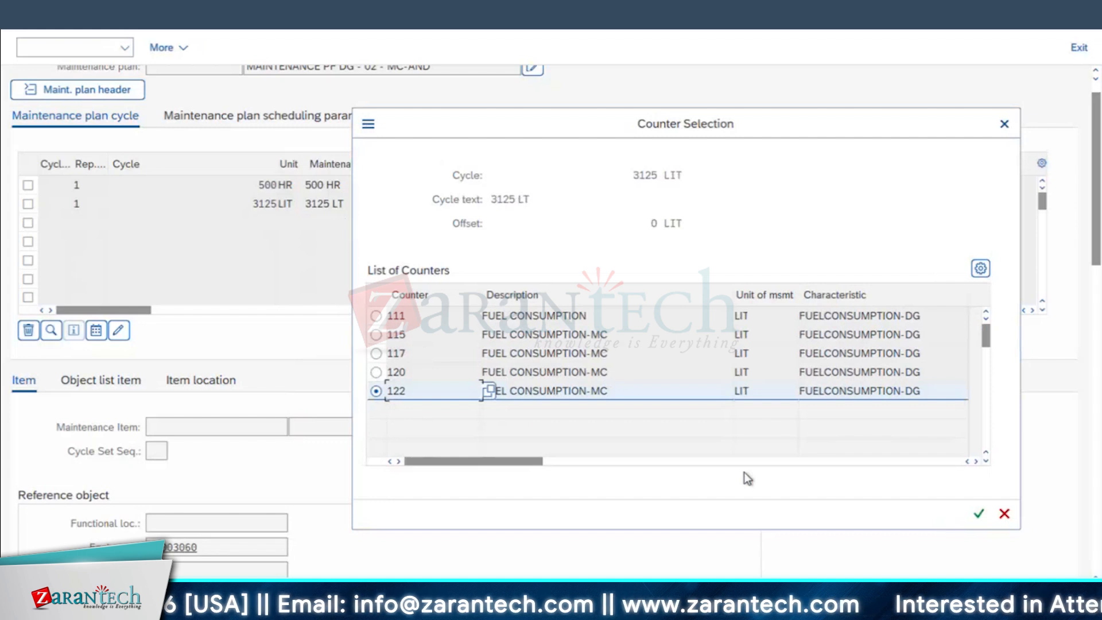
pyautogui.click(978, 513)
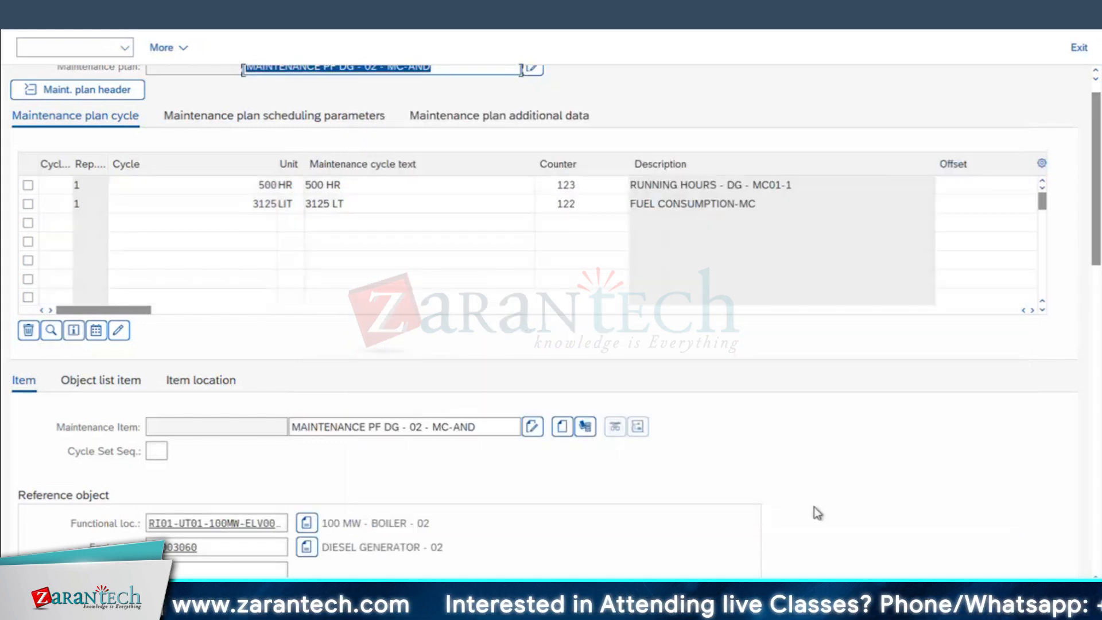
# Step: Assign the DIESEL GENERATOR - 02 task list, type E, group 16, group counter 1, to the maintenance item
pyautogui.scroll(-3, 747, 422)
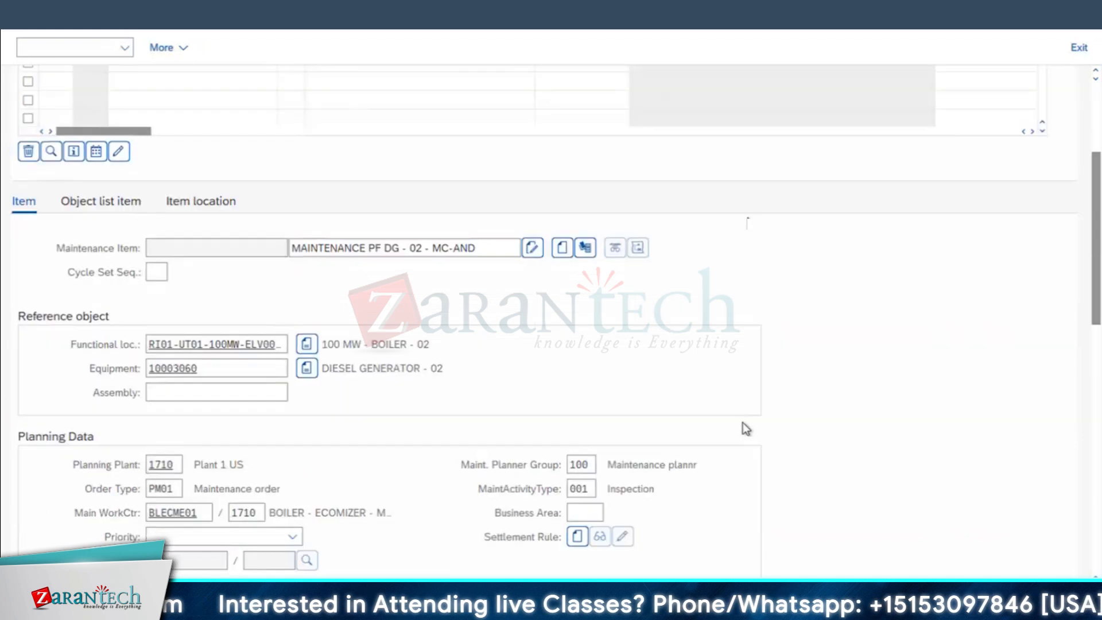
pyautogui.scroll(-3, 445, 451)
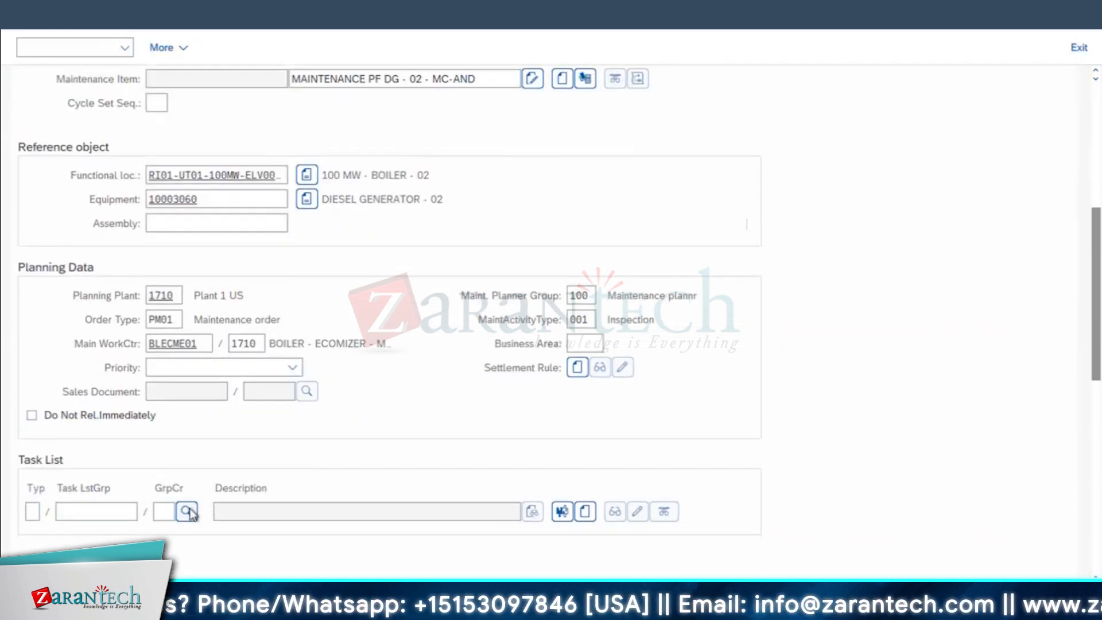
pyautogui.click(187, 511)
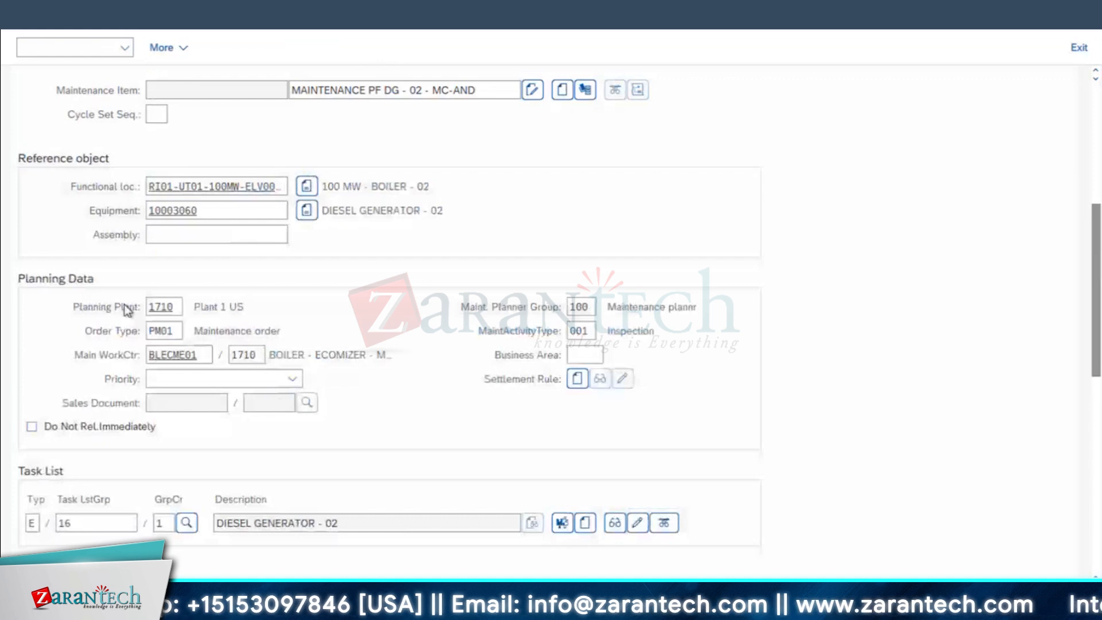
# Step: In the plan's scheduling parameters, set the lead float to 5 days and the operation type to AND - Link
pyautogui.scroll(6, 1096, 313)
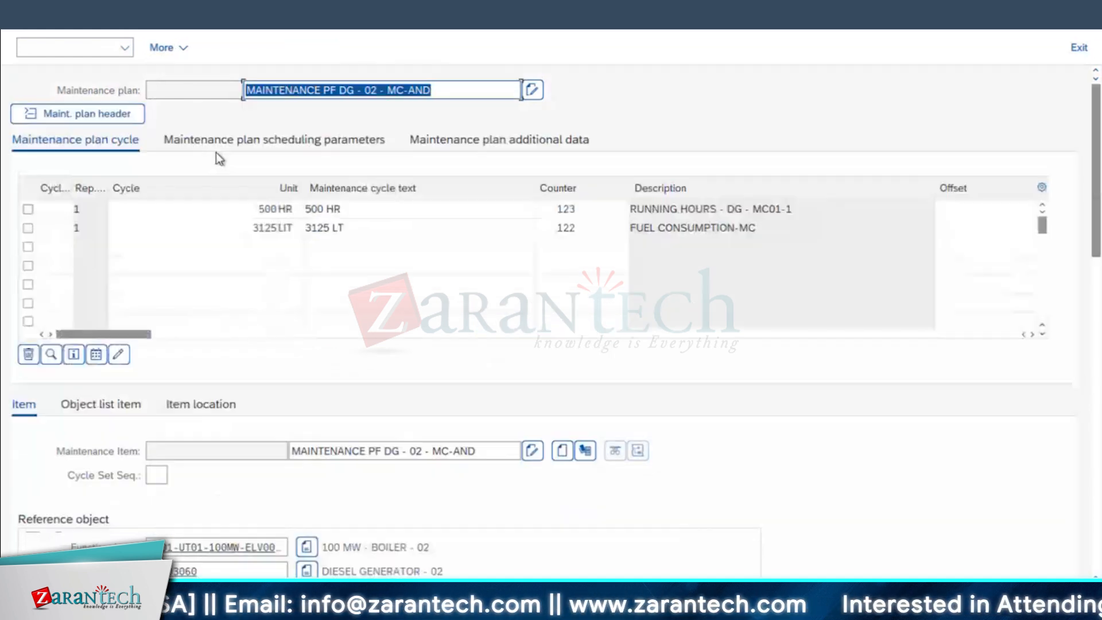
pyautogui.click(218, 143)
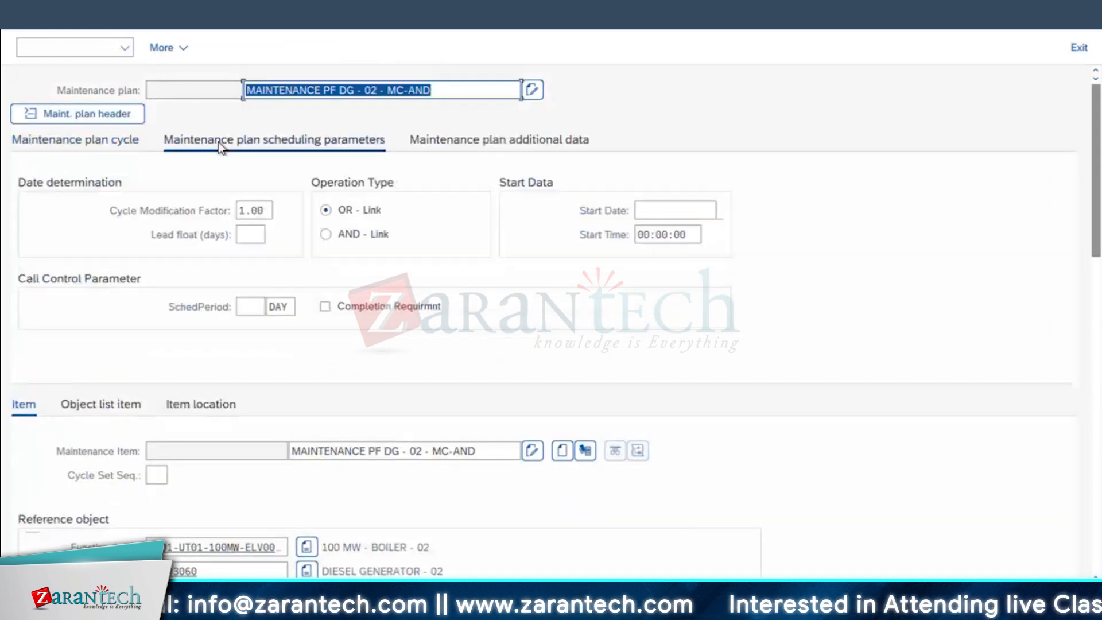
pyautogui.click(248, 232)
pyautogui.write('5')
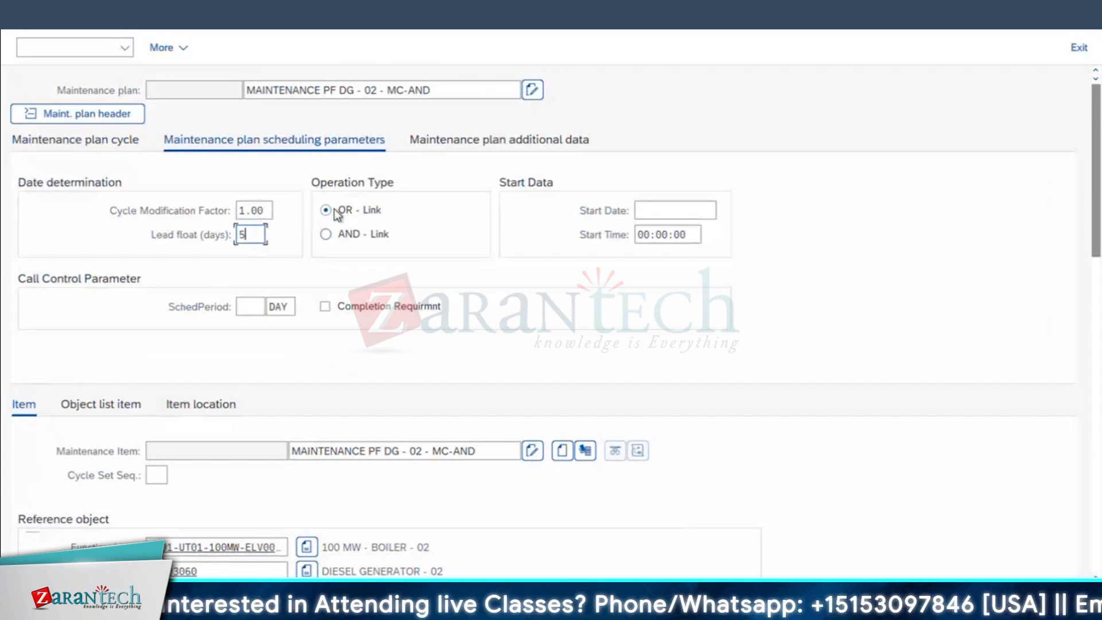
pyautogui.click(326, 234)
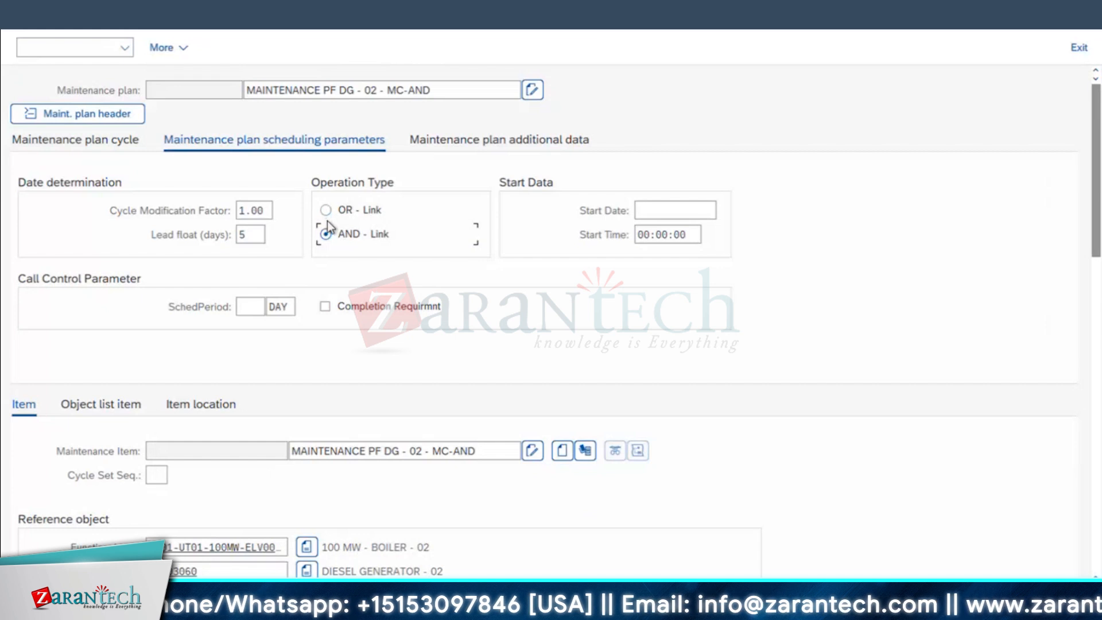
# Step: Set the plan's start date to 07/30/2024 and its start time to 17:45:45
pyautogui.click(669, 210)
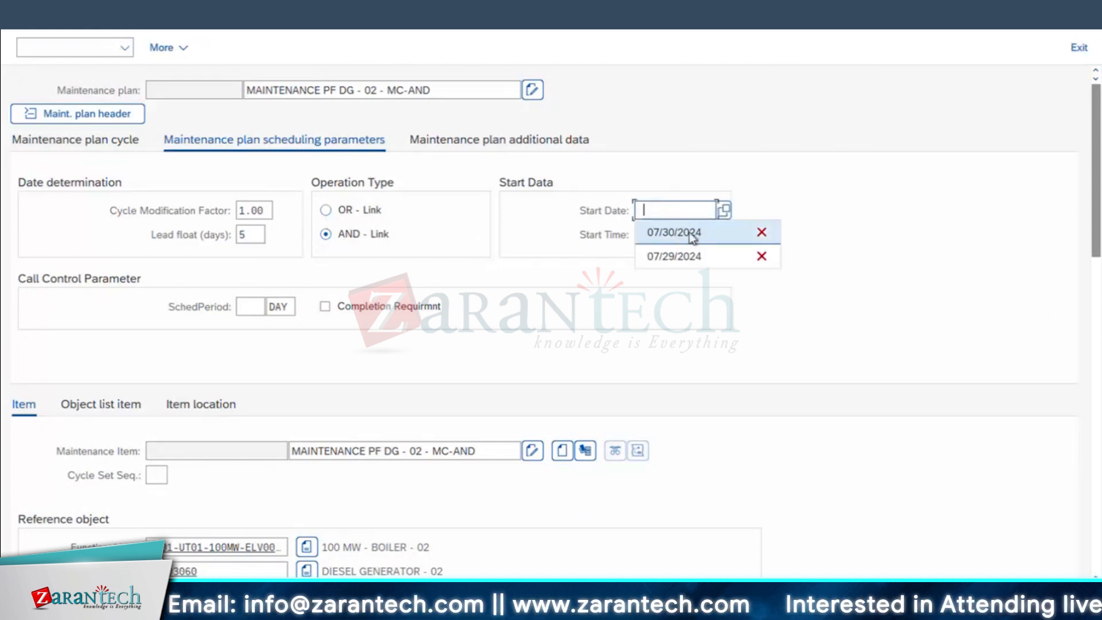
pyautogui.click(676, 234)
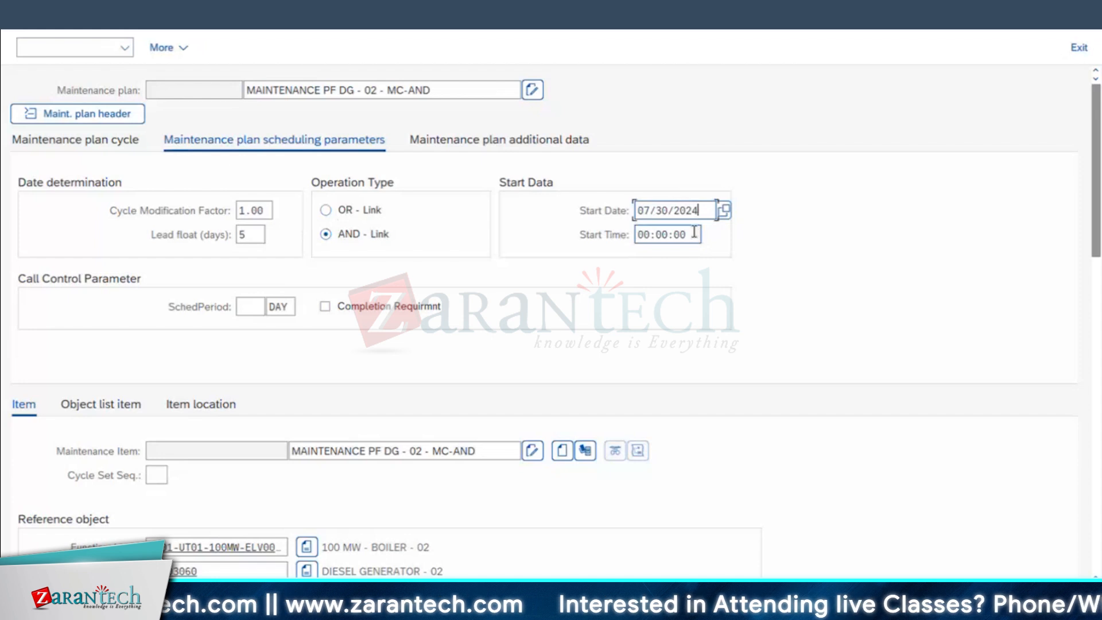
pyautogui.click(693, 234)
pyautogui.click(709, 234)
pyautogui.click(327, 347)
pyautogui.moveTo(653, 236); pyautogui.dragTo(590, 238)
pyautogui.write('17:45:45')
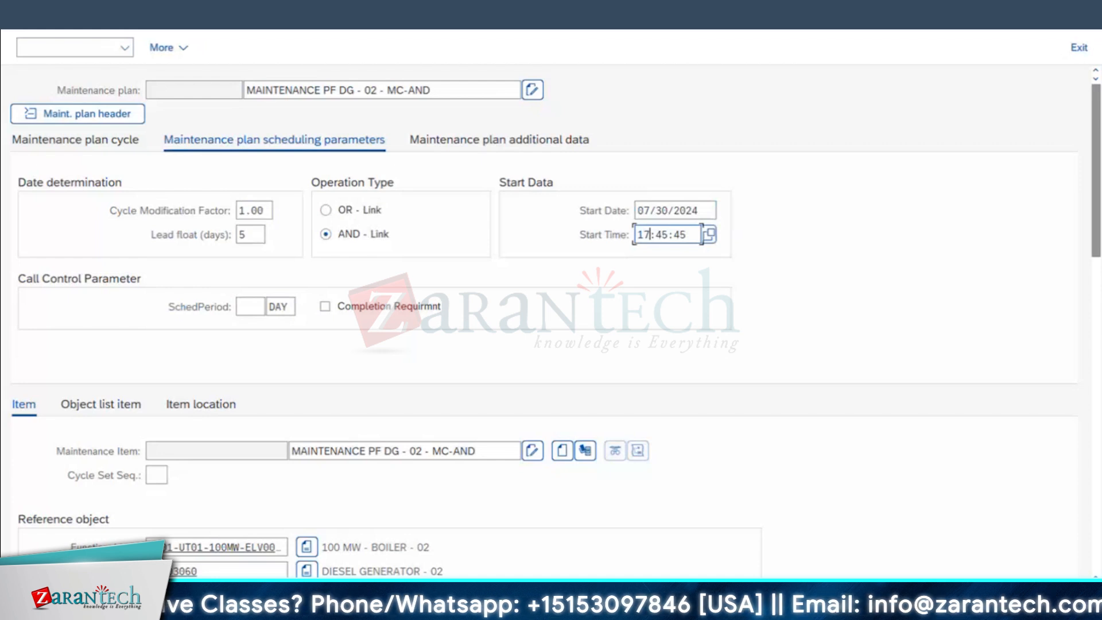
# Step: Check the measurement times in the measurement document list and set the plan's start time to 17:14:45
pyautogui.click(729, 613)
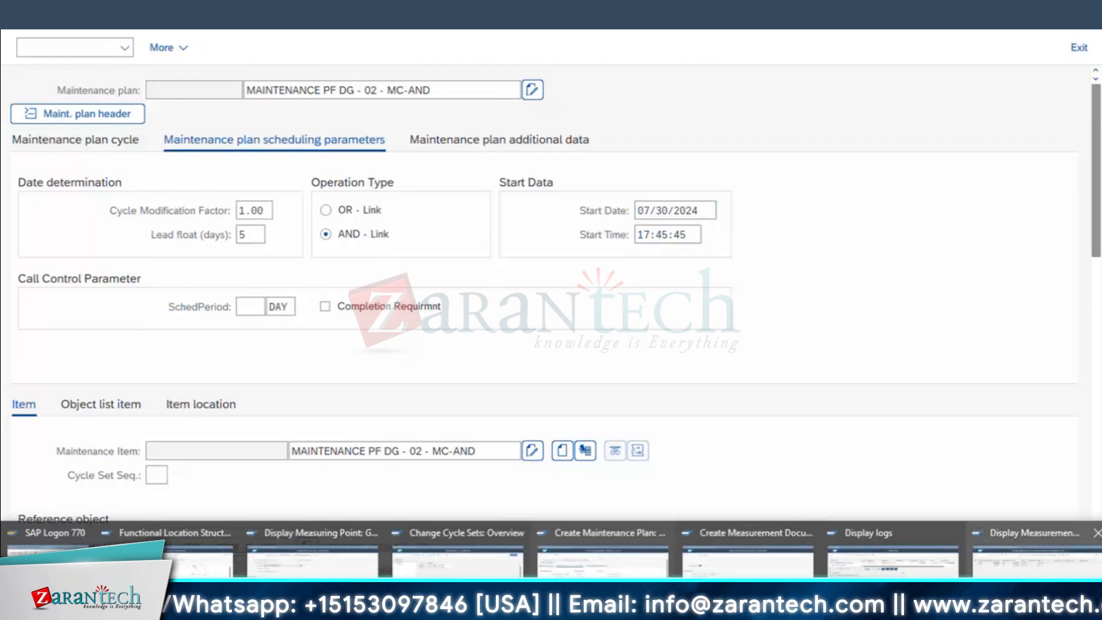
pyautogui.click(1033, 563)
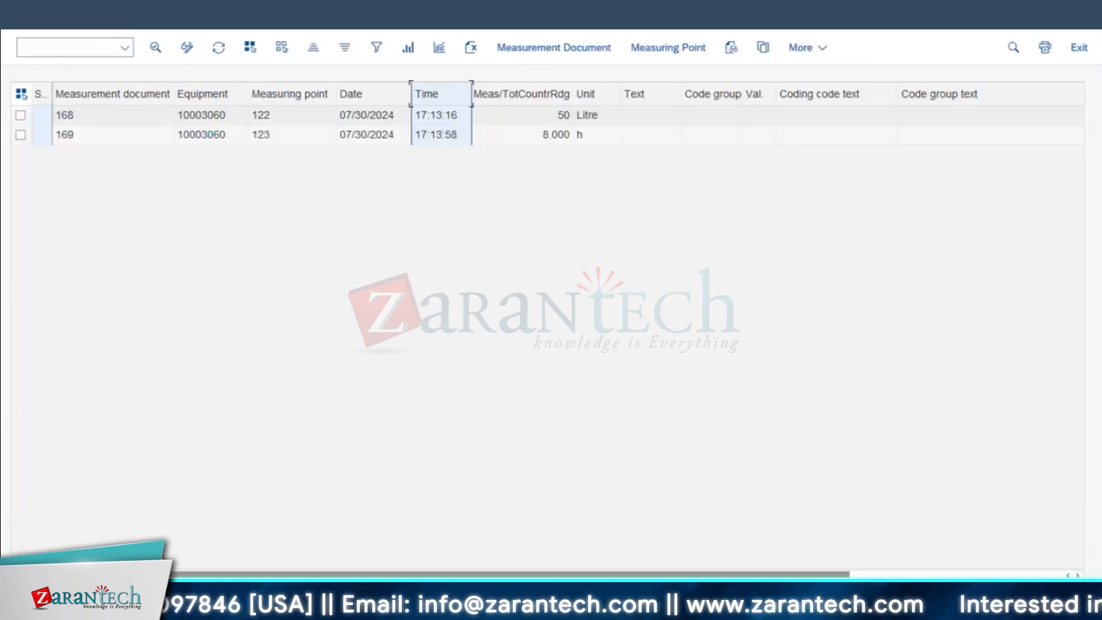
pyautogui.click(332, 612)
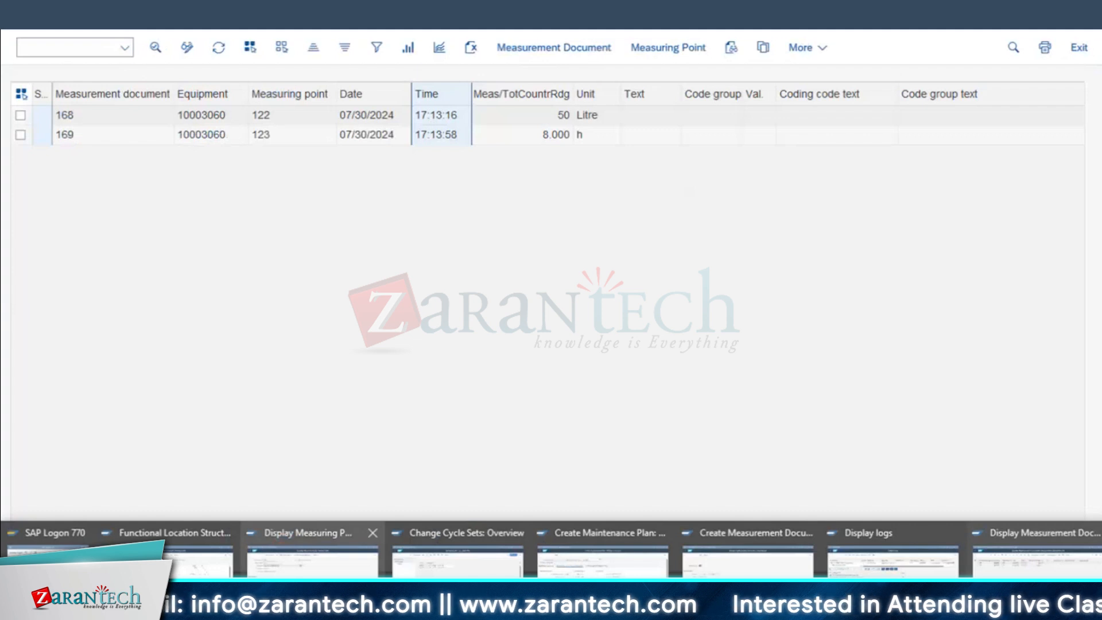
pyautogui.click(313, 560)
pyautogui.click(603, 560)
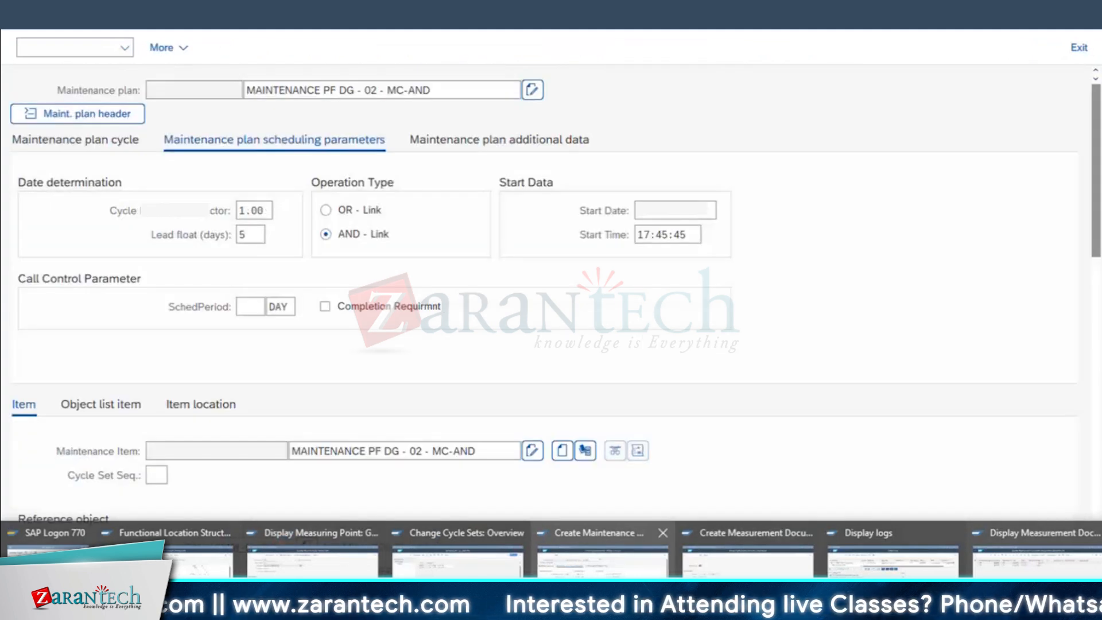
pyautogui.doubleClick(674, 233)
pyautogui.write('14')
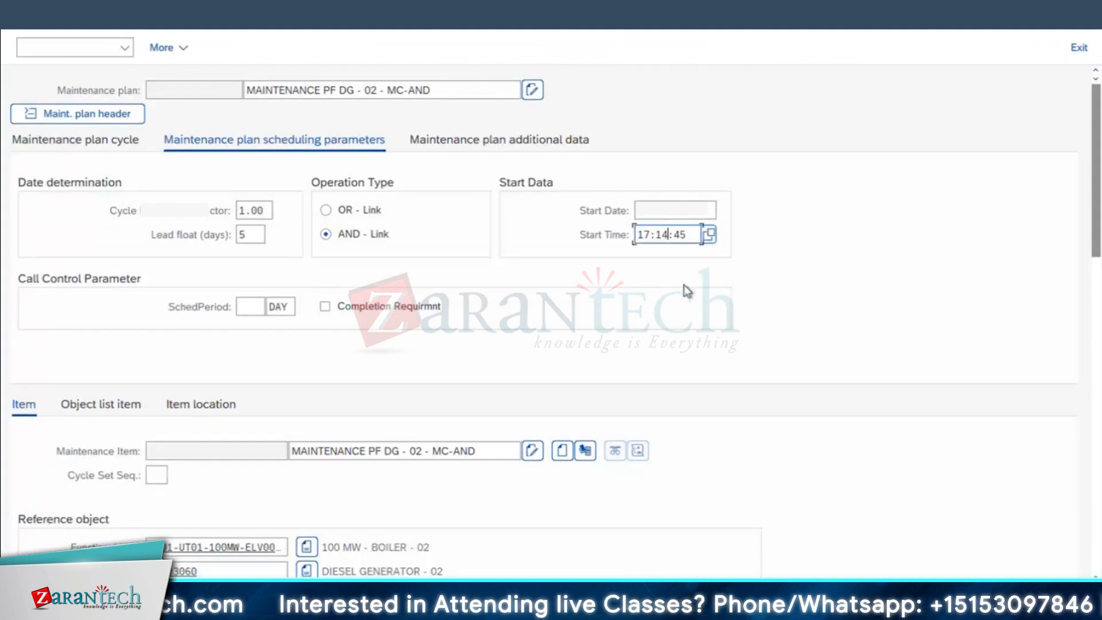
# Step: Set the plan's scheduling period to 3 YR
pyautogui.click(250, 306)
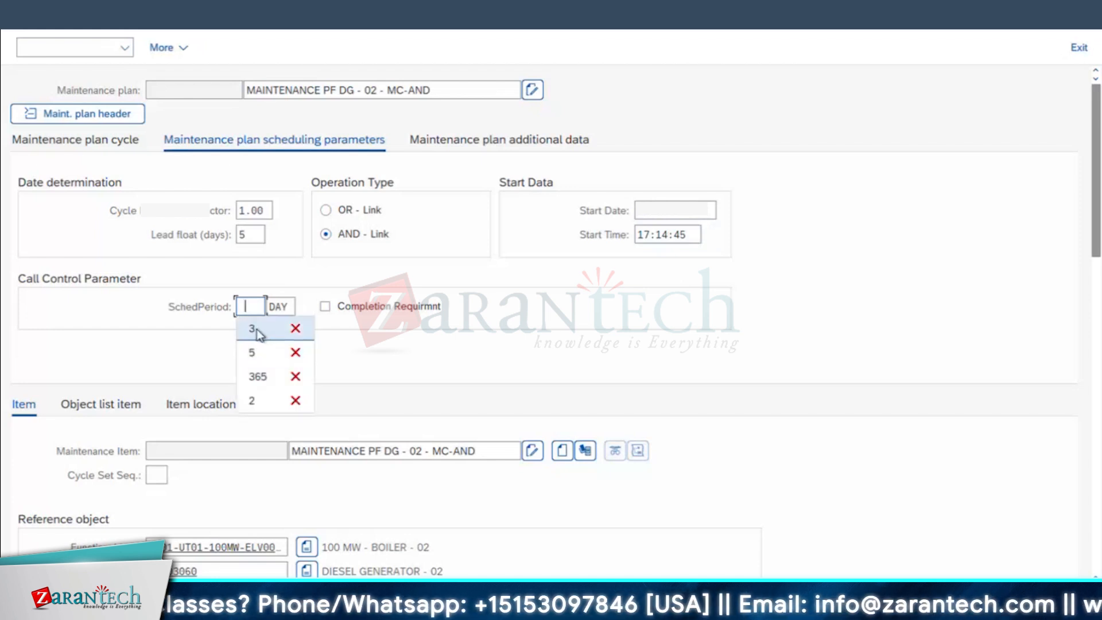
pyautogui.click(257, 330)
pyautogui.moveTo(294, 306); pyautogui.dragTo(246, 308)
pyautogui.press('BackSpace')
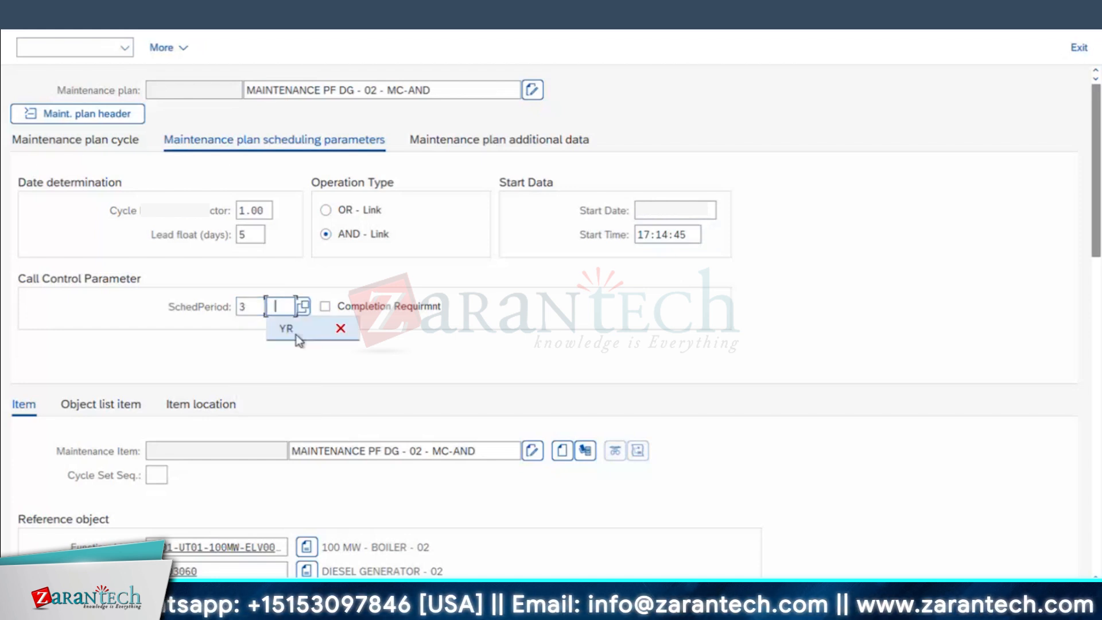
pyautogui.click(293, 330)
# Step: In the plan's additional data, set the sort field to Boiler Mechanical Team and the authorization group to 3000
pyautogui.click(475, 141)
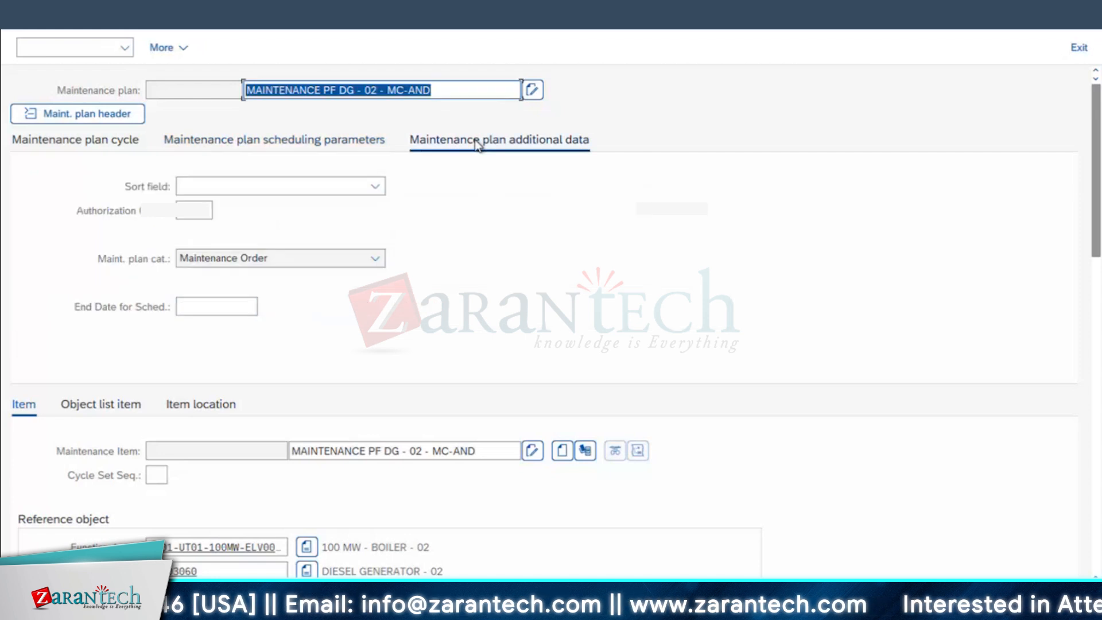
pyautogui.click(242, 185)
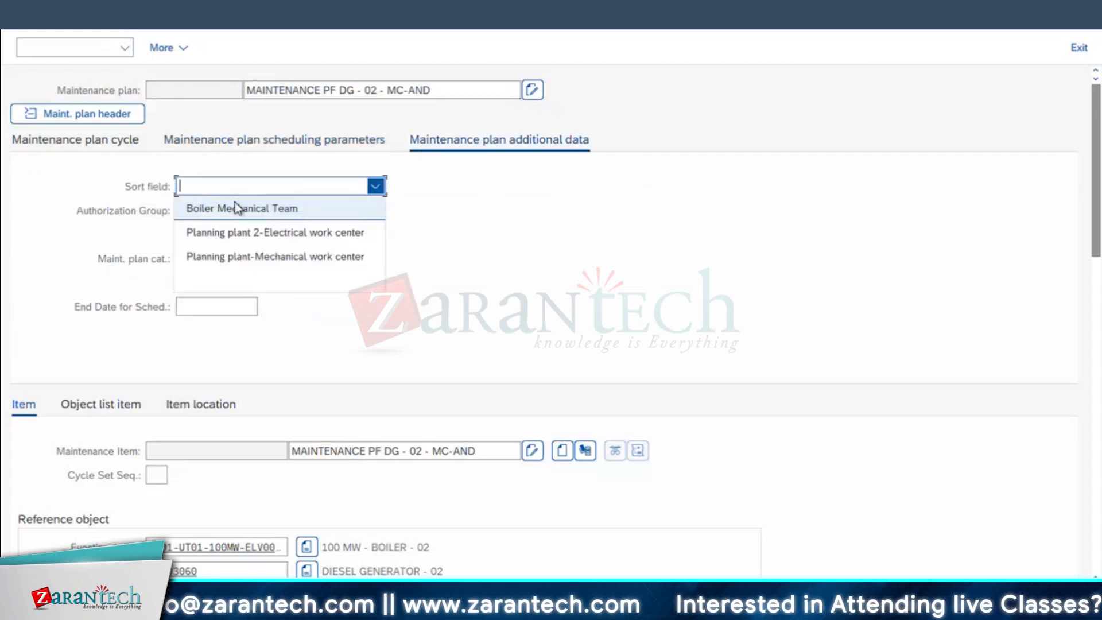
pyautogui.click(235, 208)
pyautogui.click(194, 211)
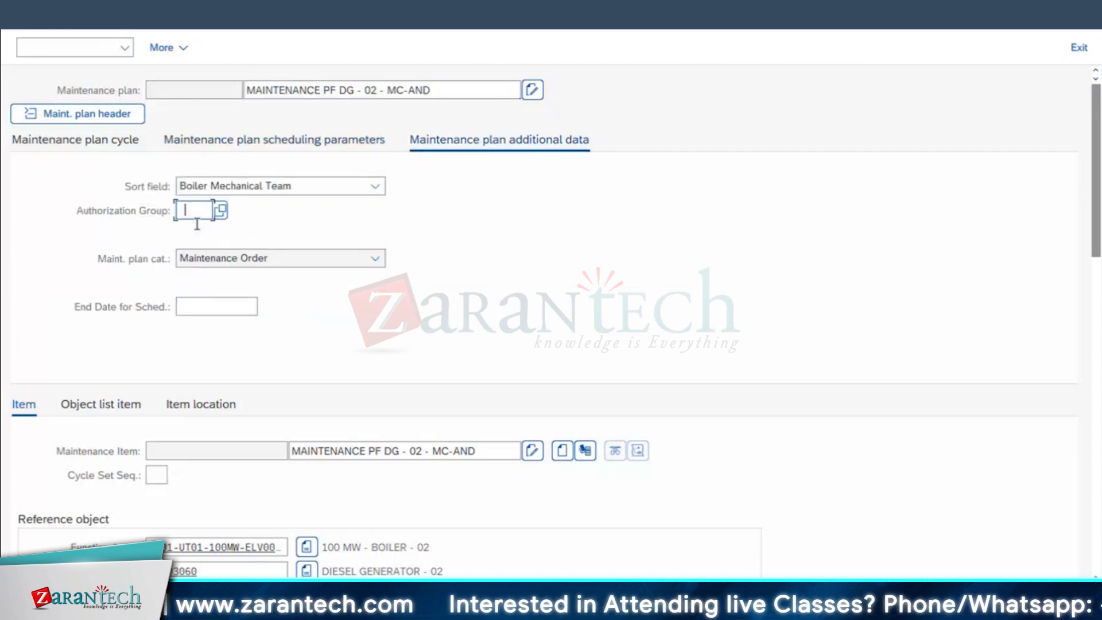
pyautogui.click(202, 235)
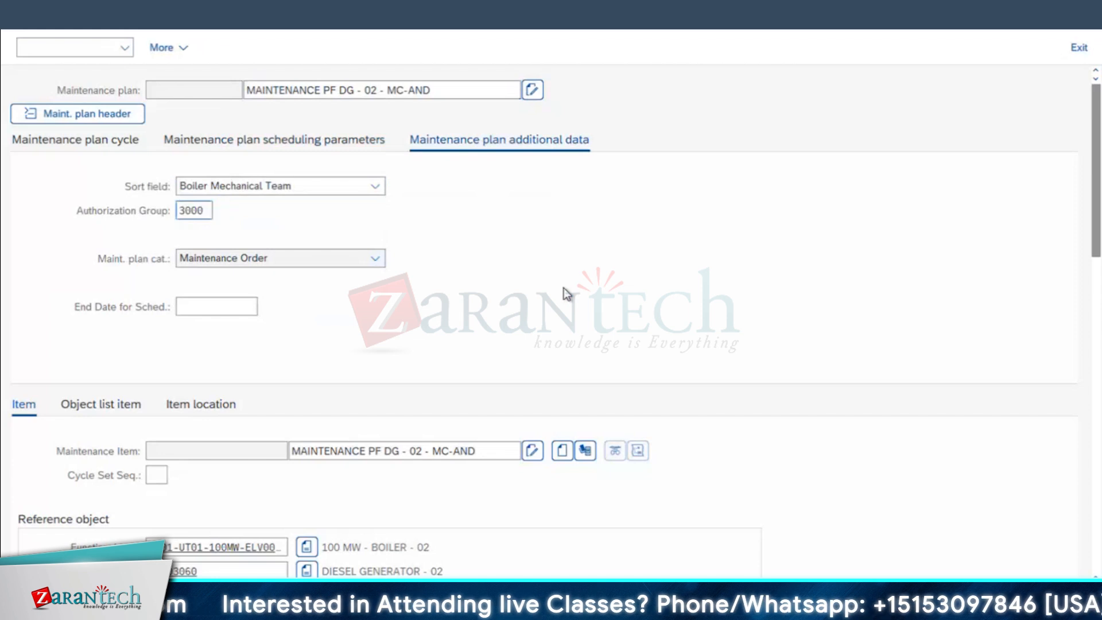
pyautogui.press('Return')
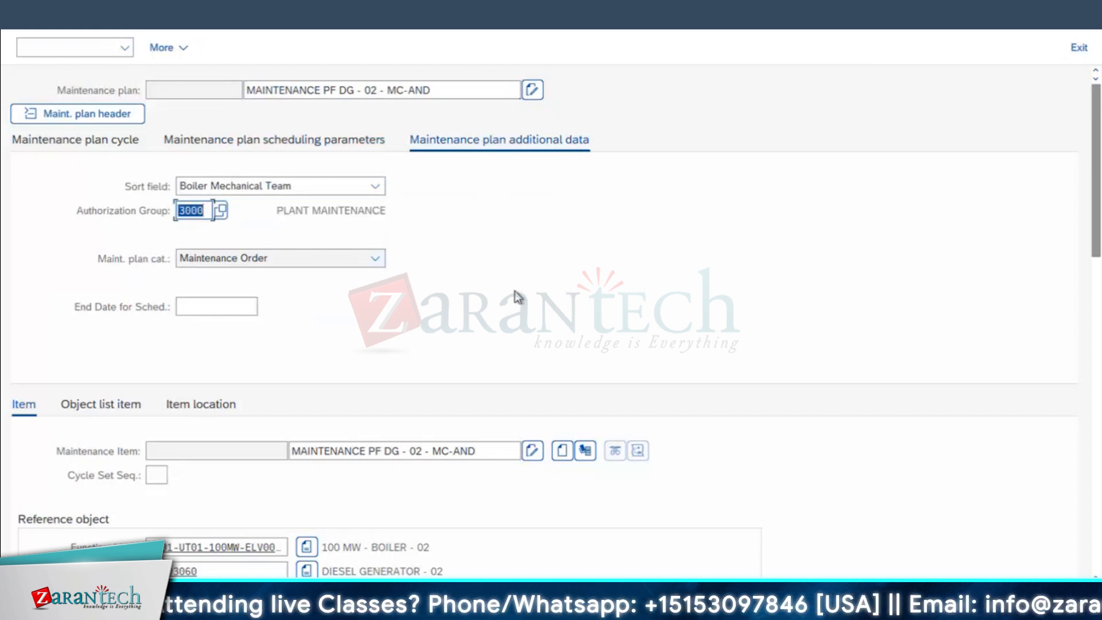
# Step: Review the plan's scheduling parameters and cycles, and check them against the cycle set and planned values in the Excel worksheet
pyautogui.click(260, 144)
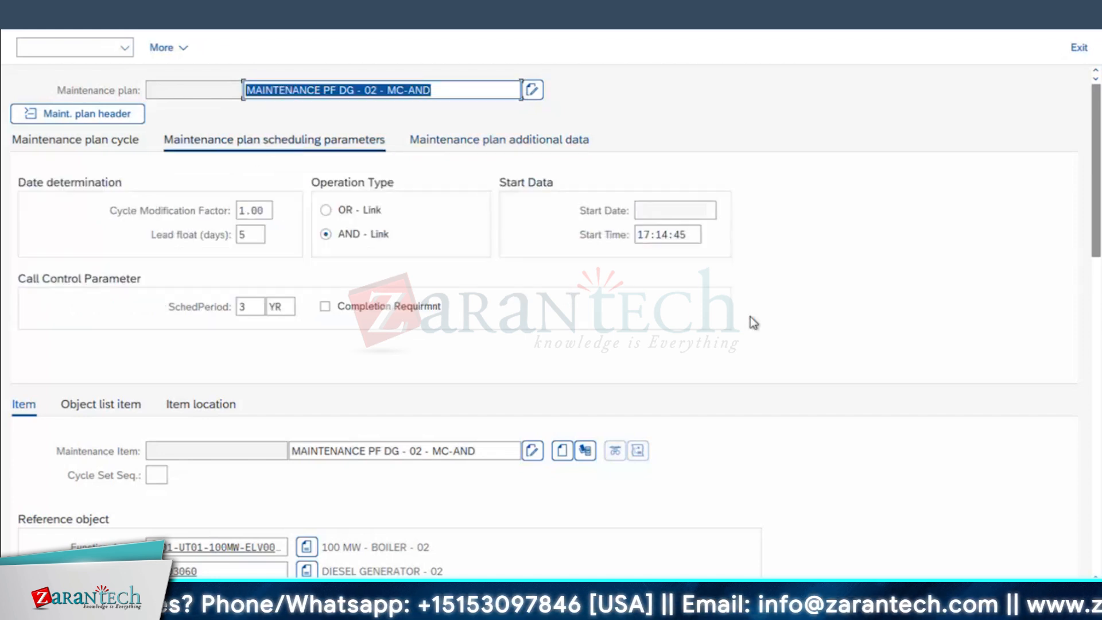
pyautogui.click(109, 141)
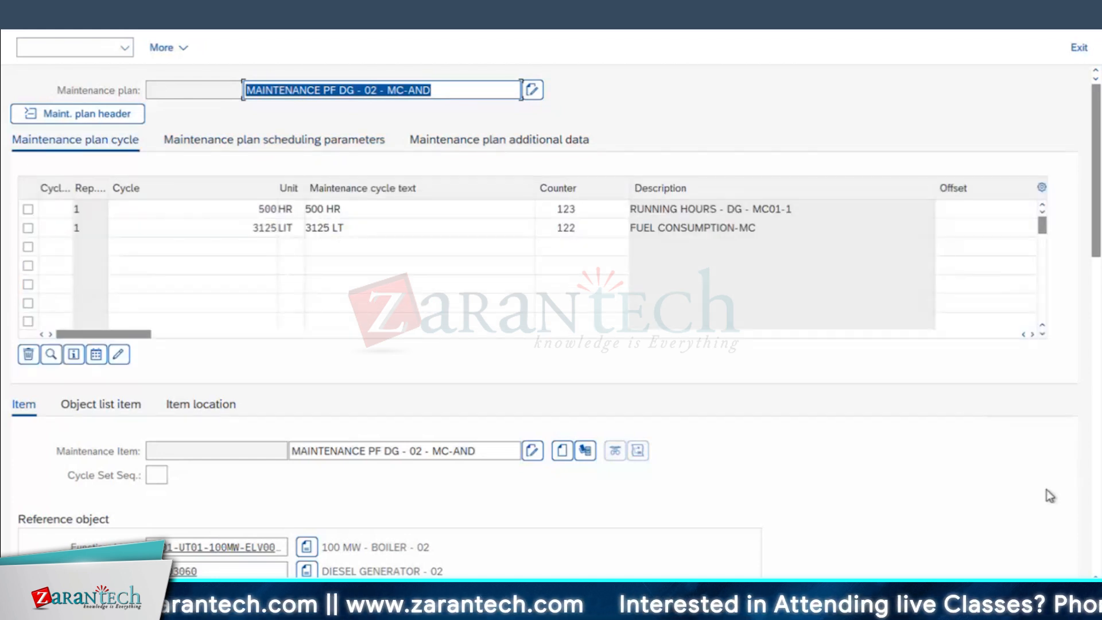
pyautogui.press('super+Tab')
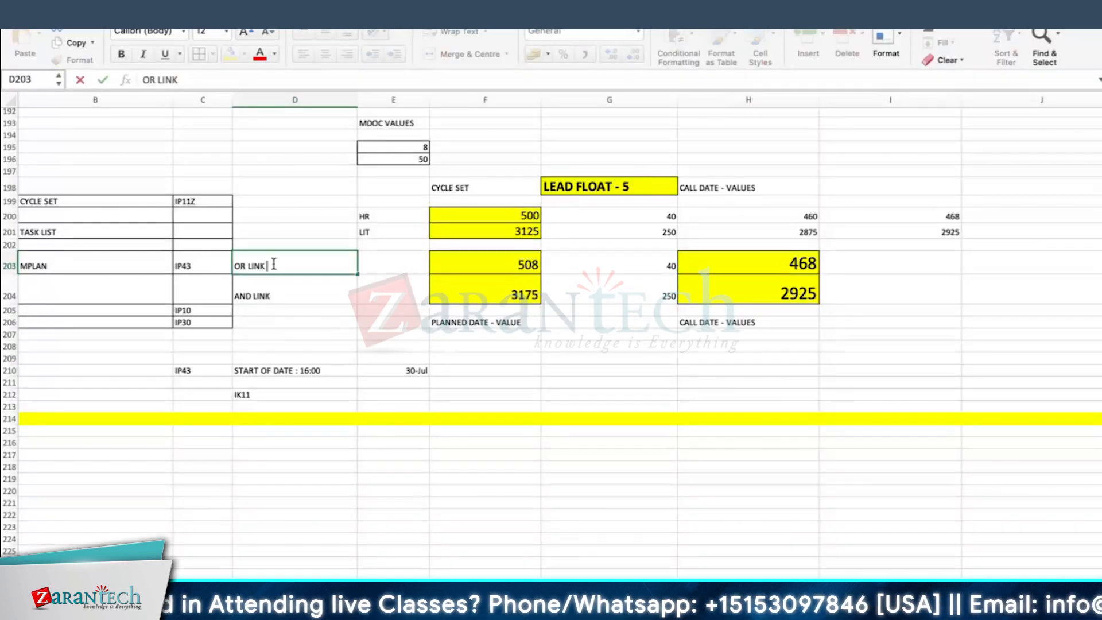
pyautogui.press('Return')
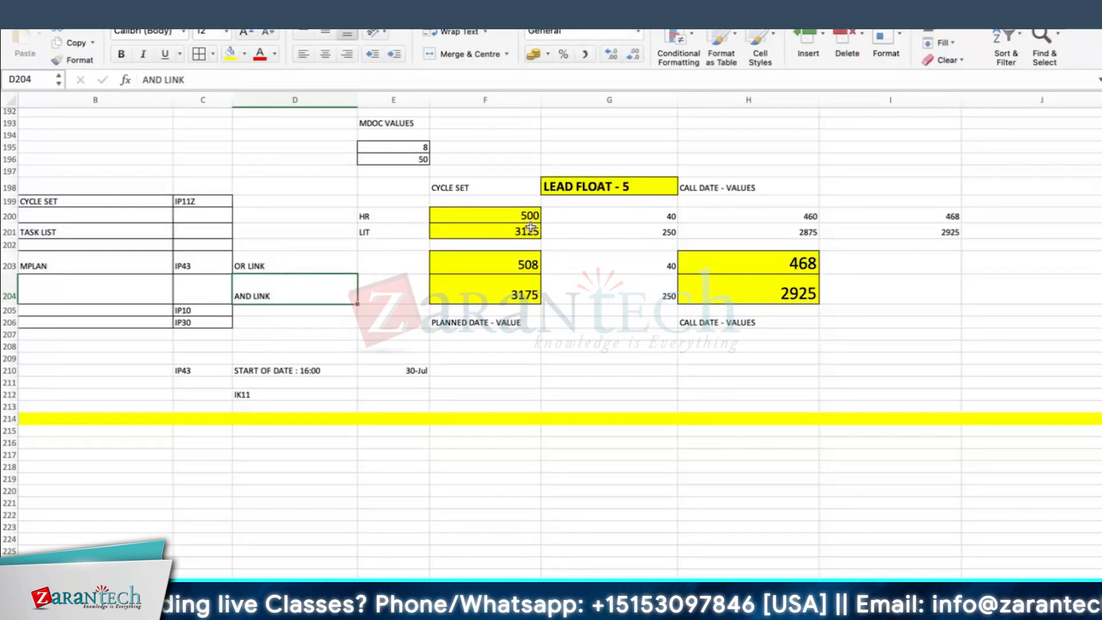
pyautogui.click(524, 219)
pyautogui.click(523, 228)
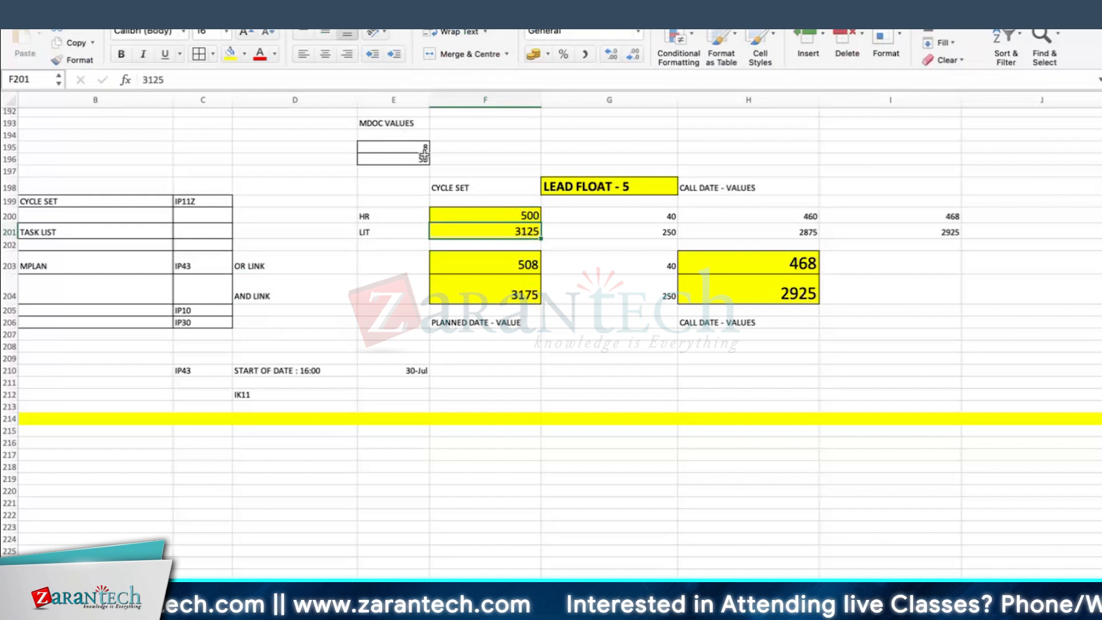
pyautogui.click(509, 266)
pyautogui.click(515, 298)
# Step: Examine the lead float and the call date value calculations for hours and litres in the worksheet
pyautogui.click(606, 188)
pyautogui.click(654, 268)
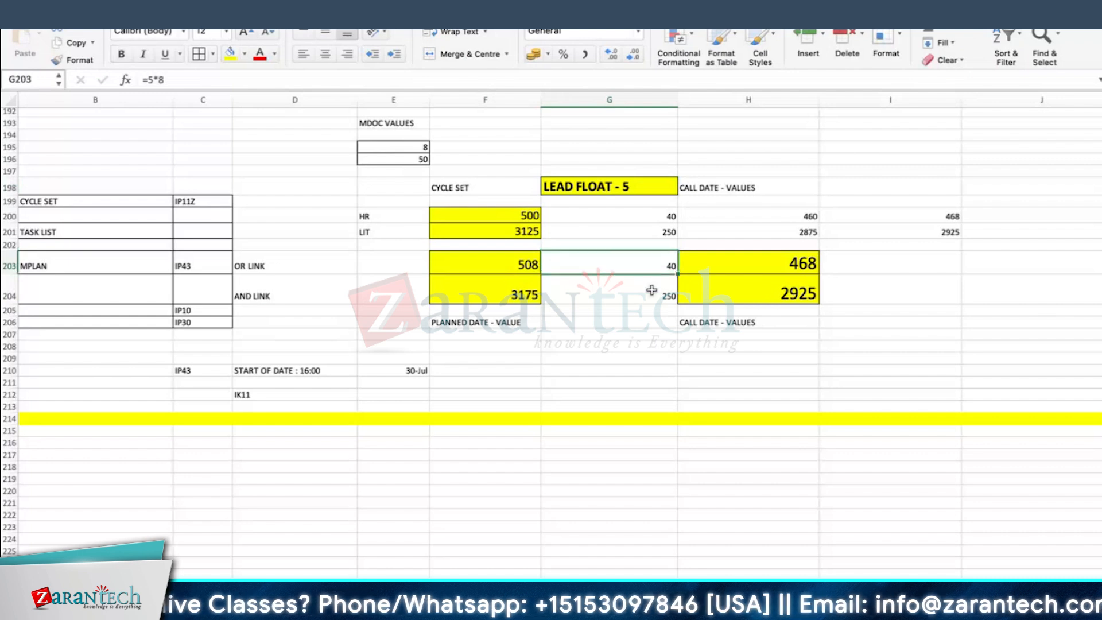
pyautogui.click(651, 290)
pyautogui.click(655, 260)
pyautogui.click(650, 291)
pyautogui.moveTo(784, 261); pyautogui.dragTo(784, 291)
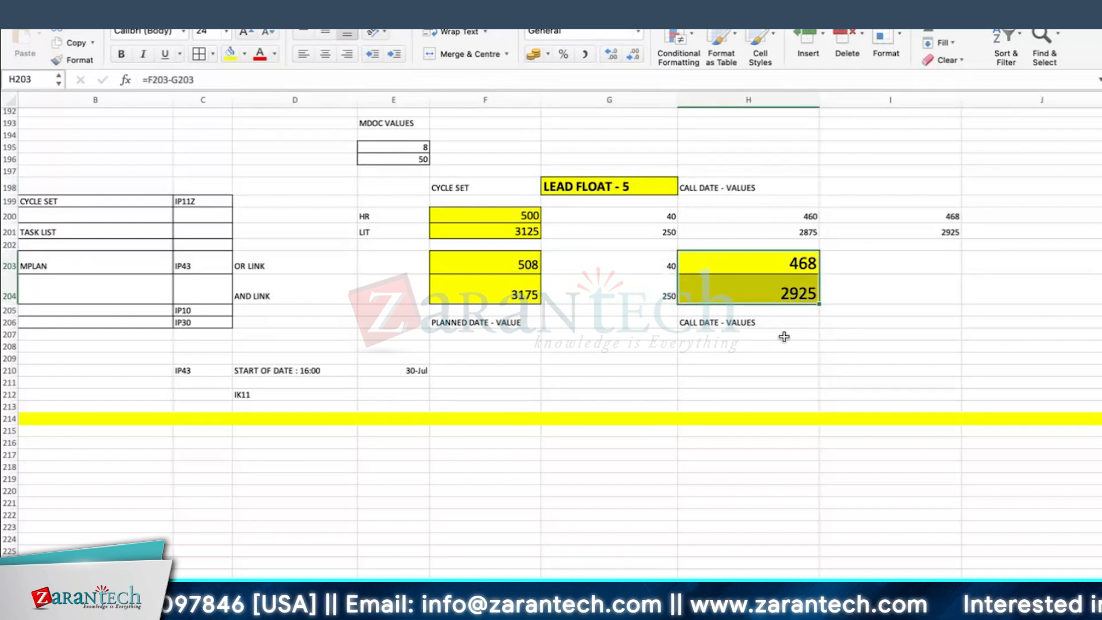
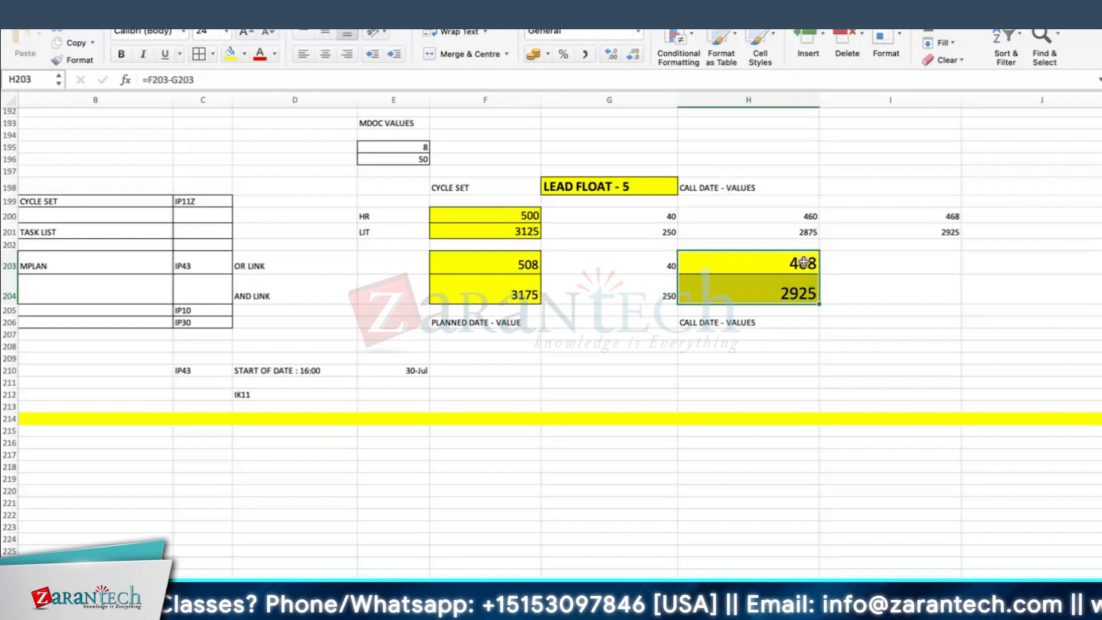
pyautogui.click(803, 261)
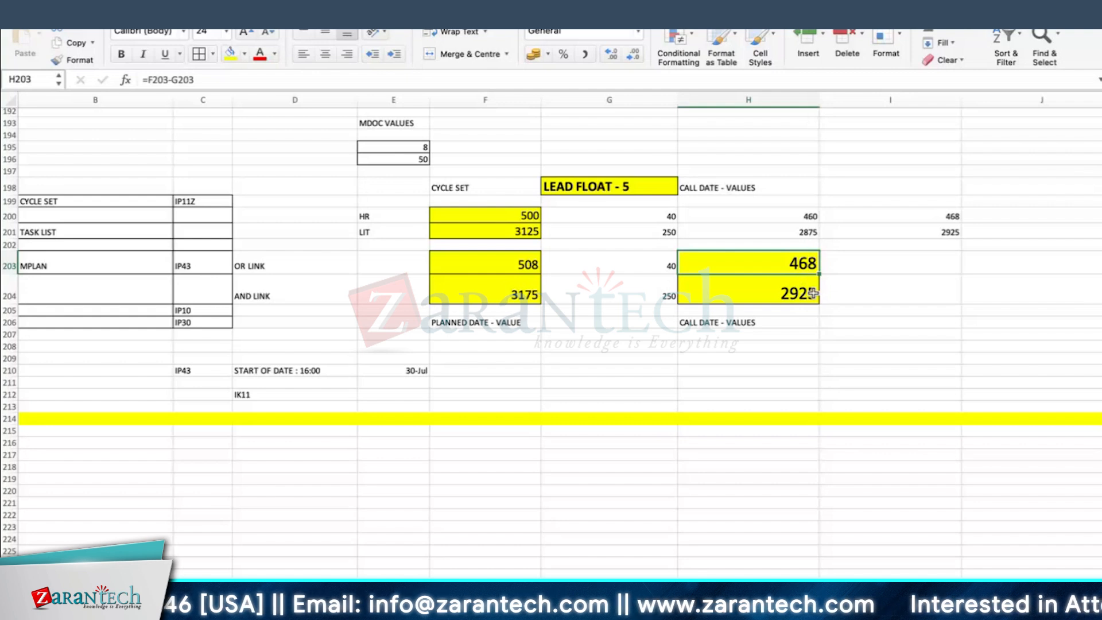
pyautogui.click(444, 515)
# Step: Switch back to SAP, save the maintenance plan and start its scheduling, accepting the counter reading log
pyautogui.press('super+Tab')
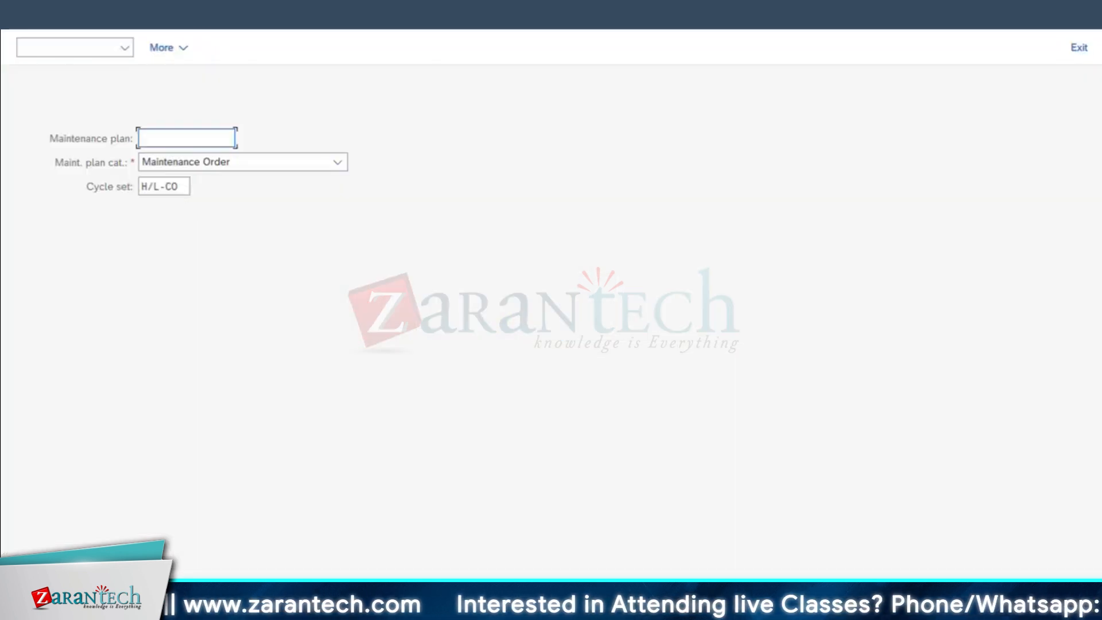
pyautogui.click(56, 8)
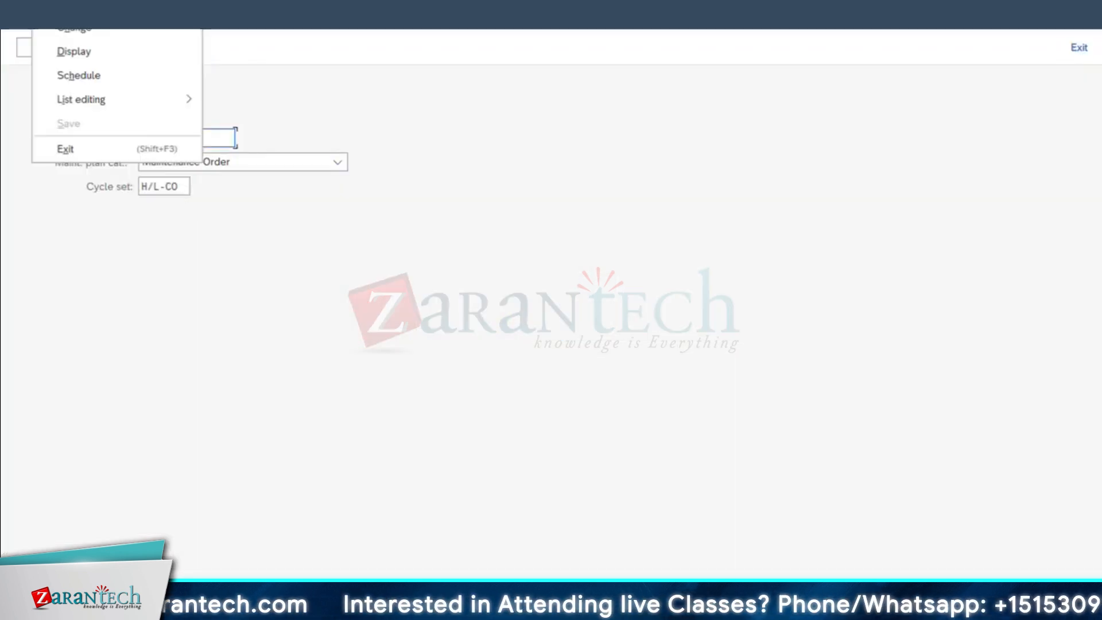
pyautogui.click(78, 76)
pyautogui.press('Return')
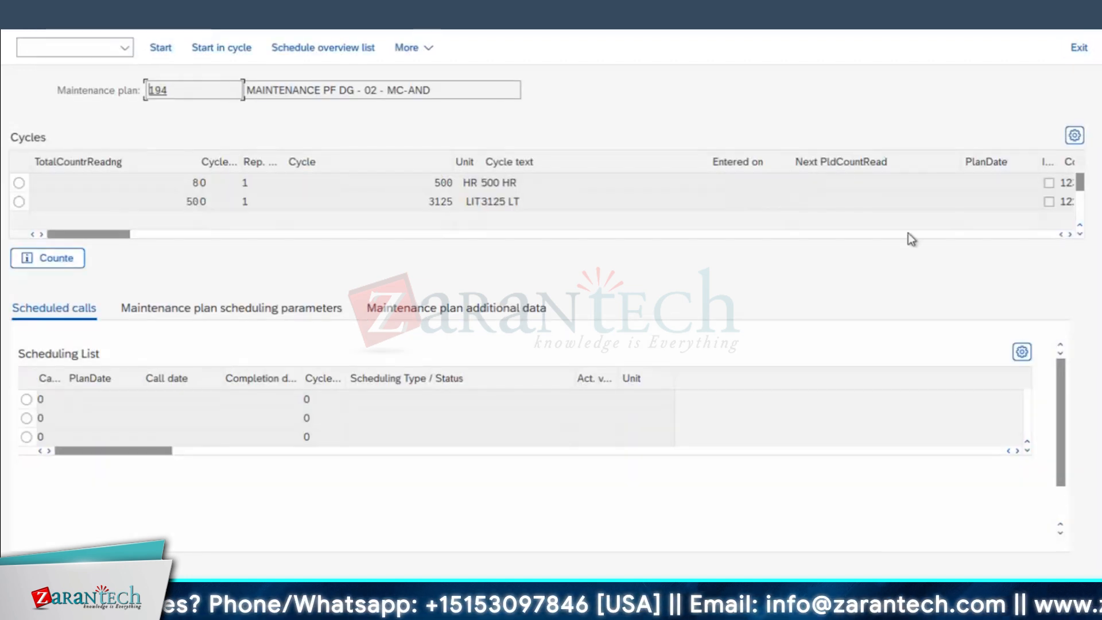
pyautogui.click(160, 54)
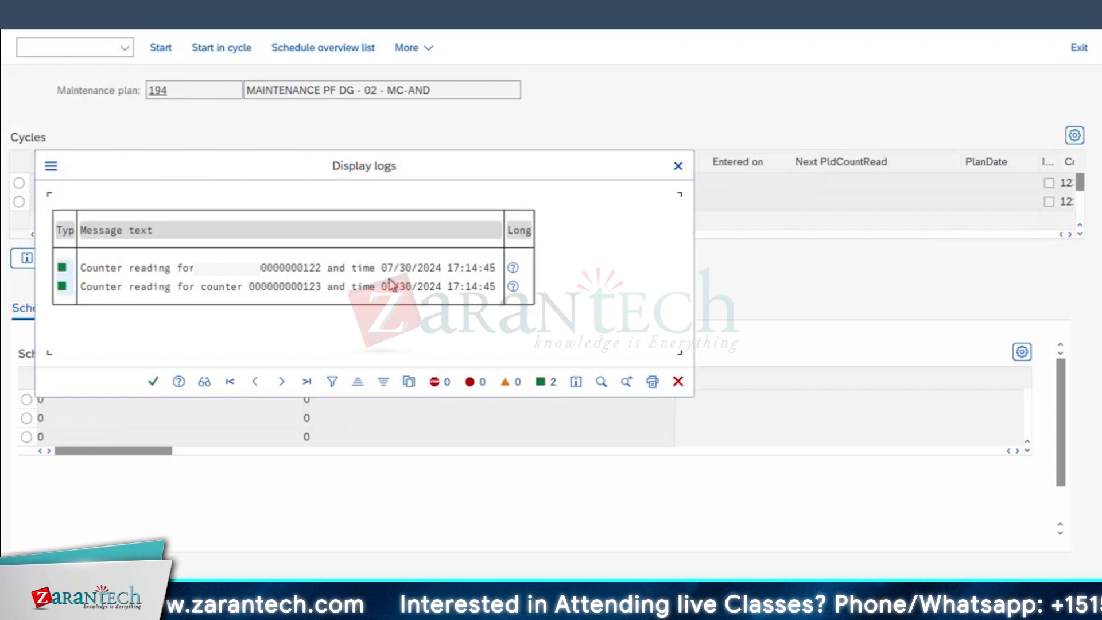
pyautogui.click(153, 383)
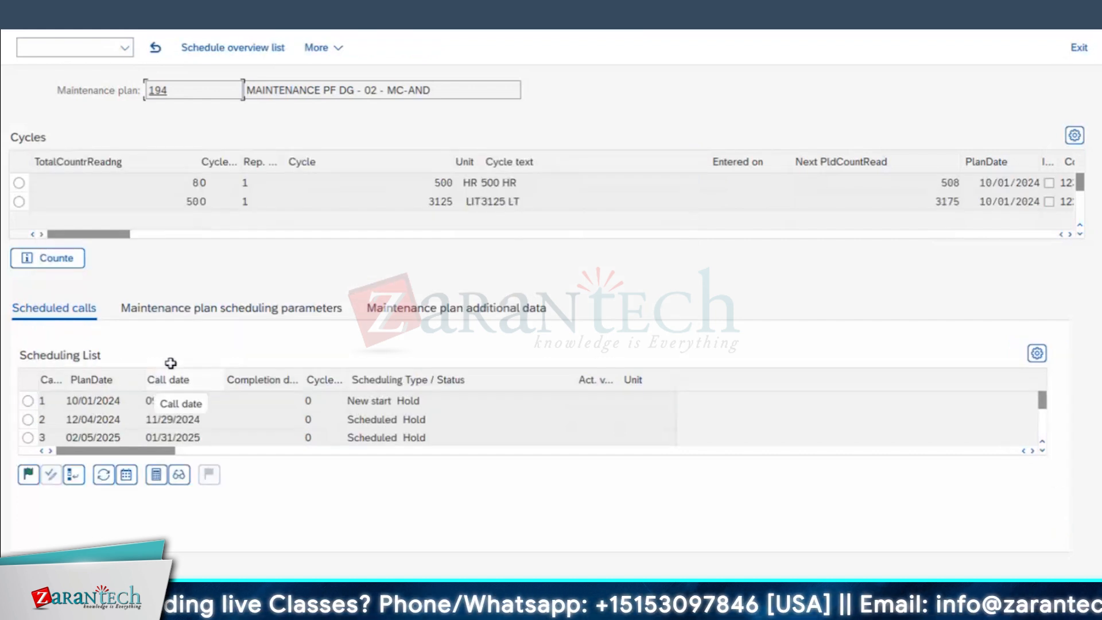
# Step: Compare the plan's next planned counter readings with the planned values in the Excel worksheet, and leave the scheduling screen
pyautogui.moveTo(941, 183); pyautogui.dragTo(1014, 217)
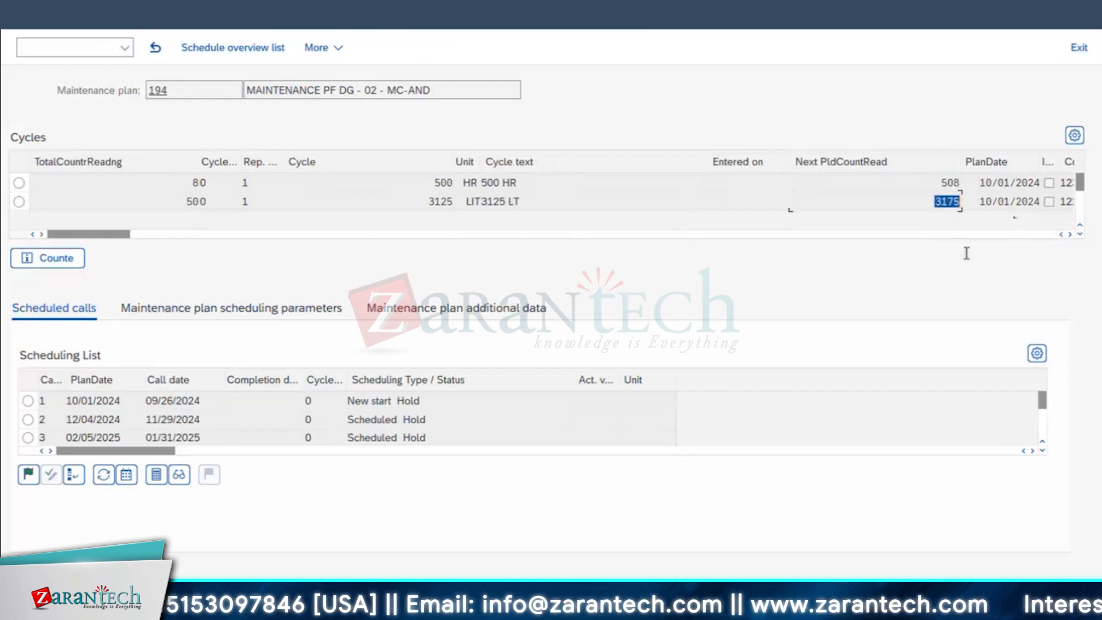
pyautogui.press('super+Tab')
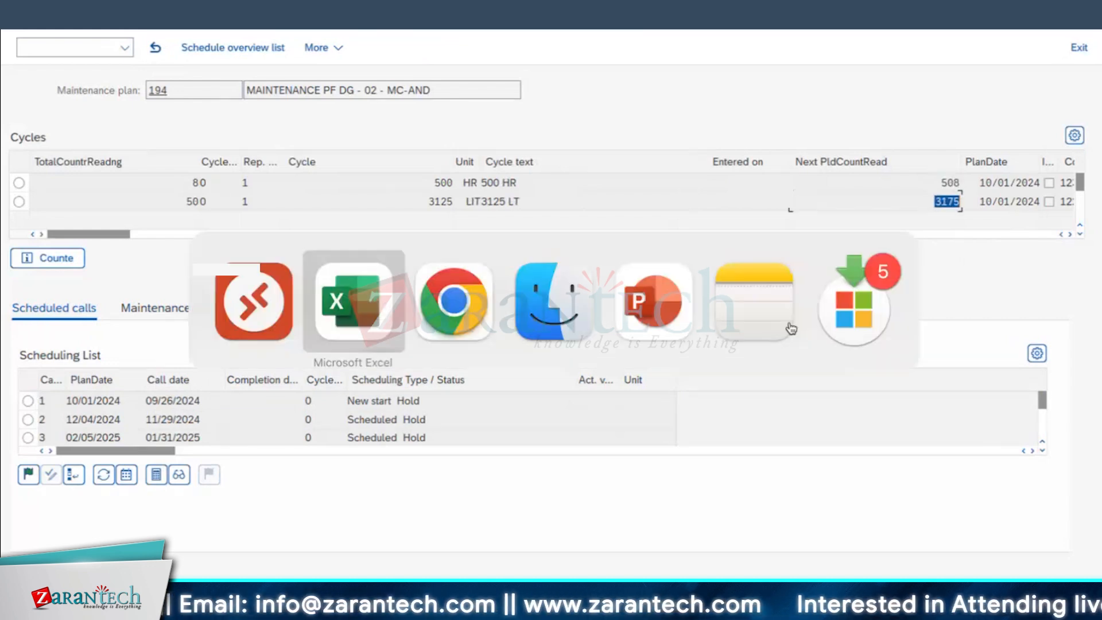
pyautogui.click(538, 270)
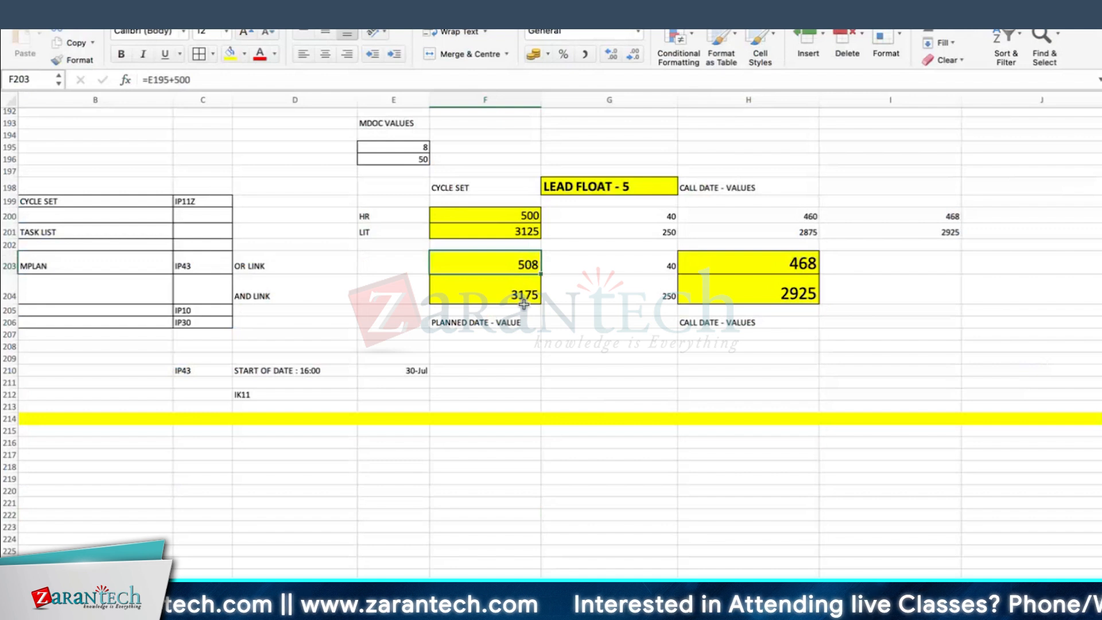
pyautogui.press('super+Tab')
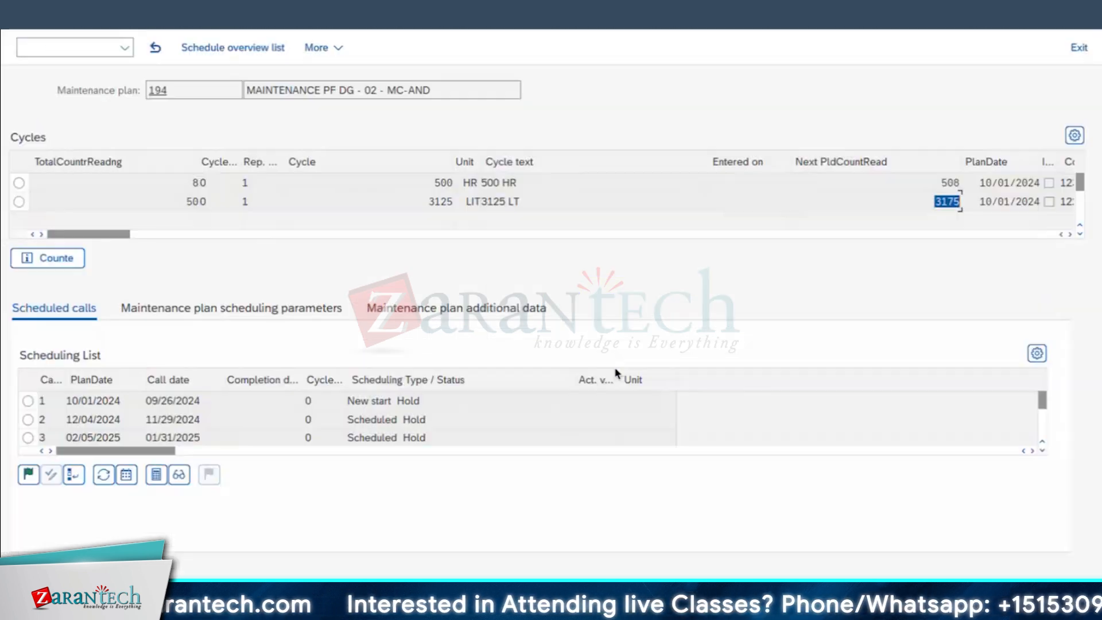
pyautogui.press('F3')
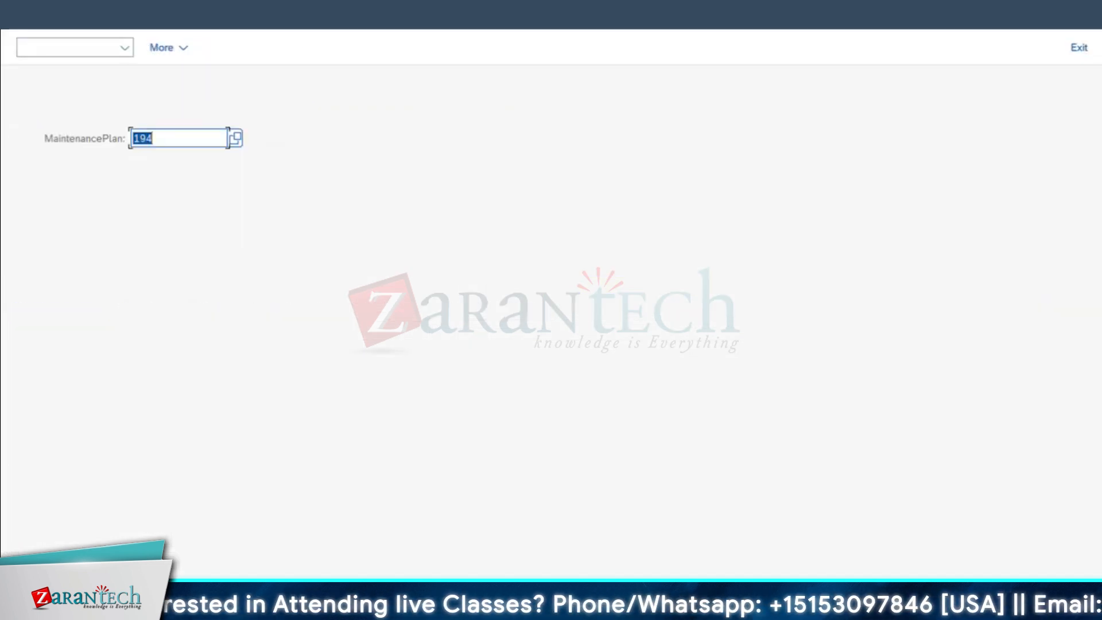
# Step: Restart transaction IK11 in the measurement document session and save a counter reading of 400 hours for measuring point 123
pyautogui.click(453, 610)
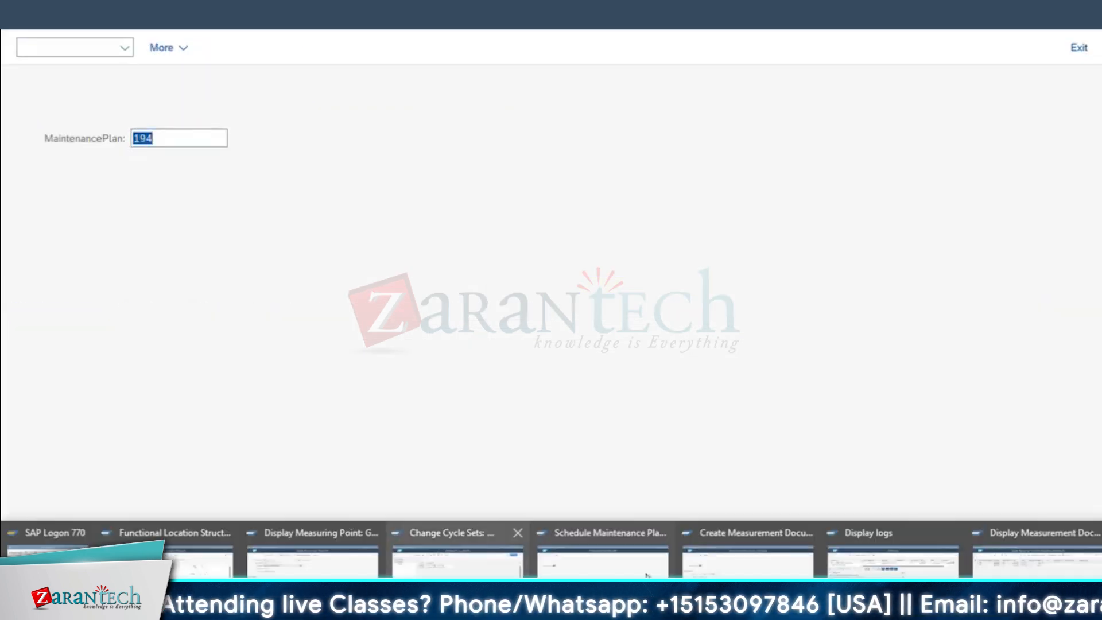
pyautogui.click(703, 569)
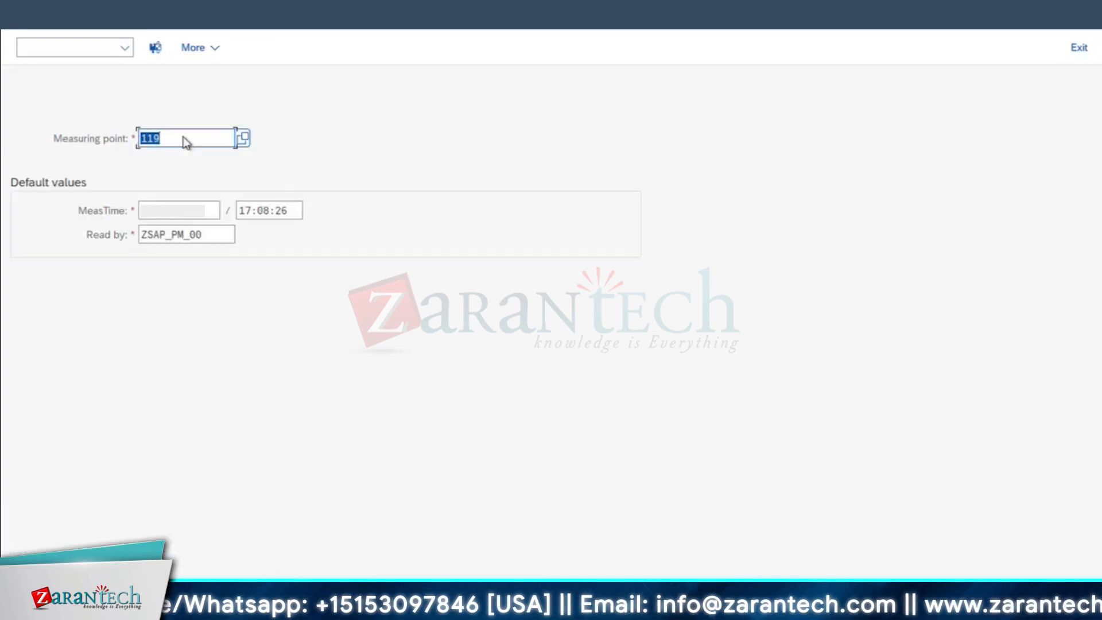
pyautogui.write('122')
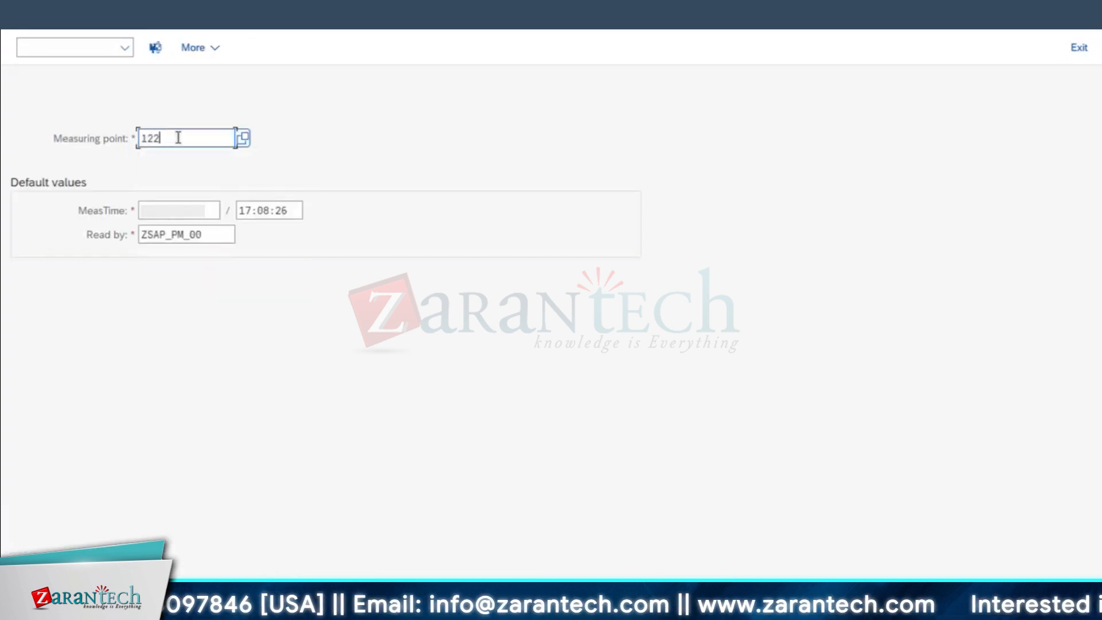
pyautogui.press('Return')
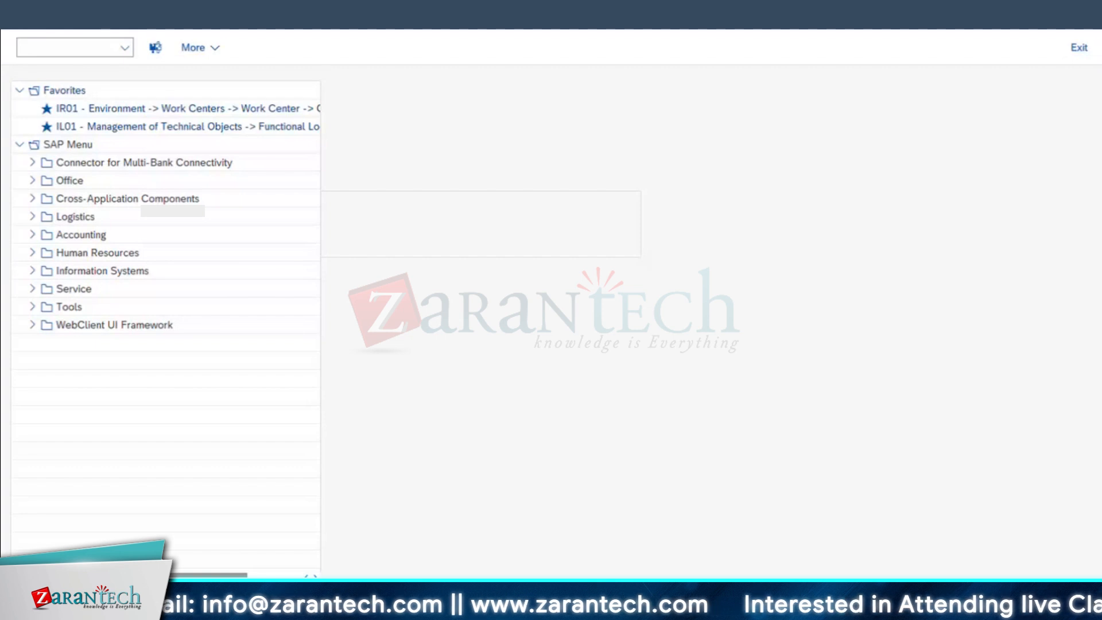
pyautogui.write('IK11')
pyautogui.press('Return')
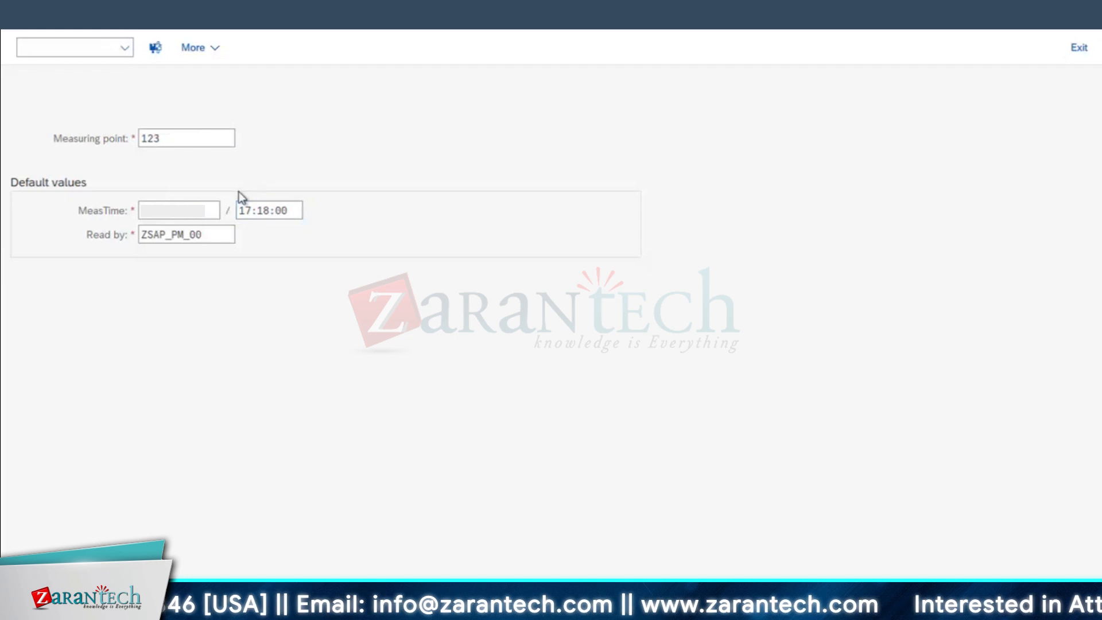
pyautogui.press('Return')
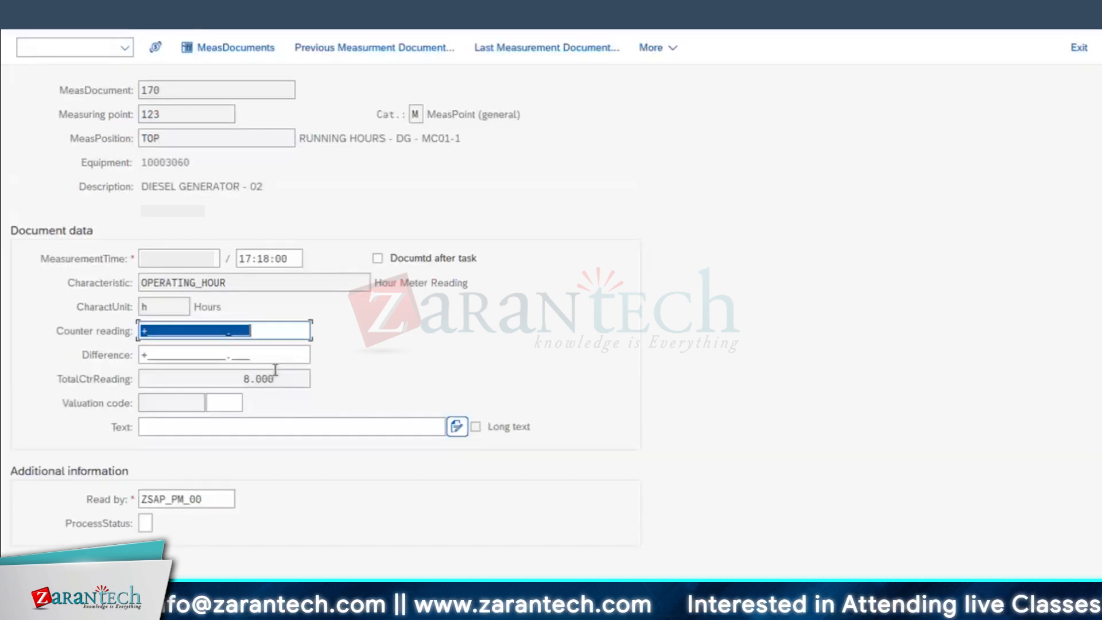
pyautogui.write('400')
pyautogui.press('Return')
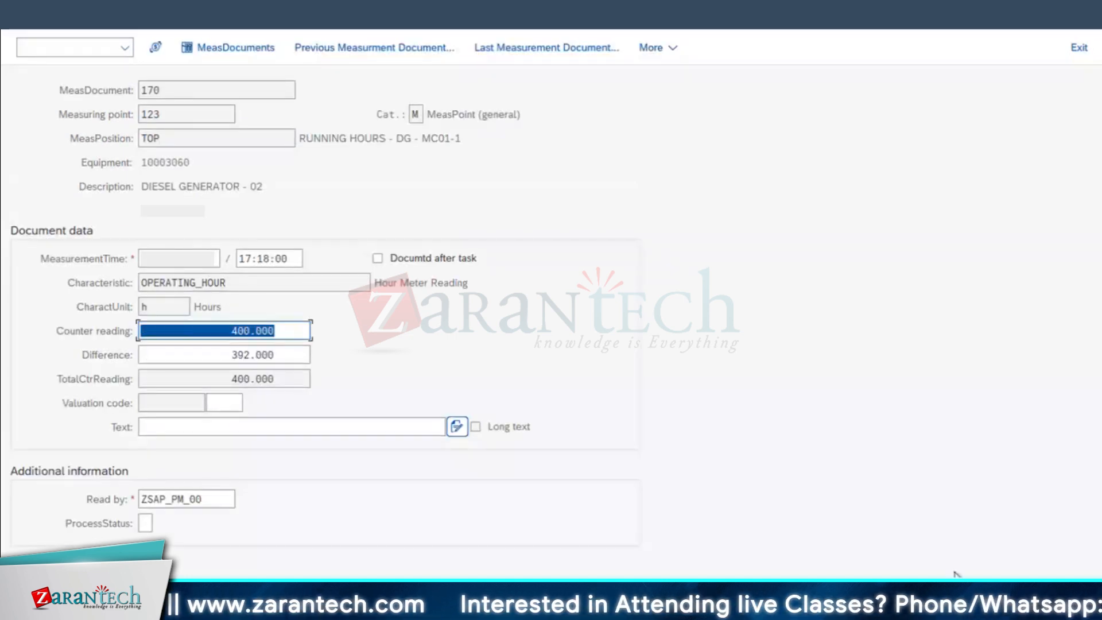
pyautogui.hotkey('ctrl', 's')
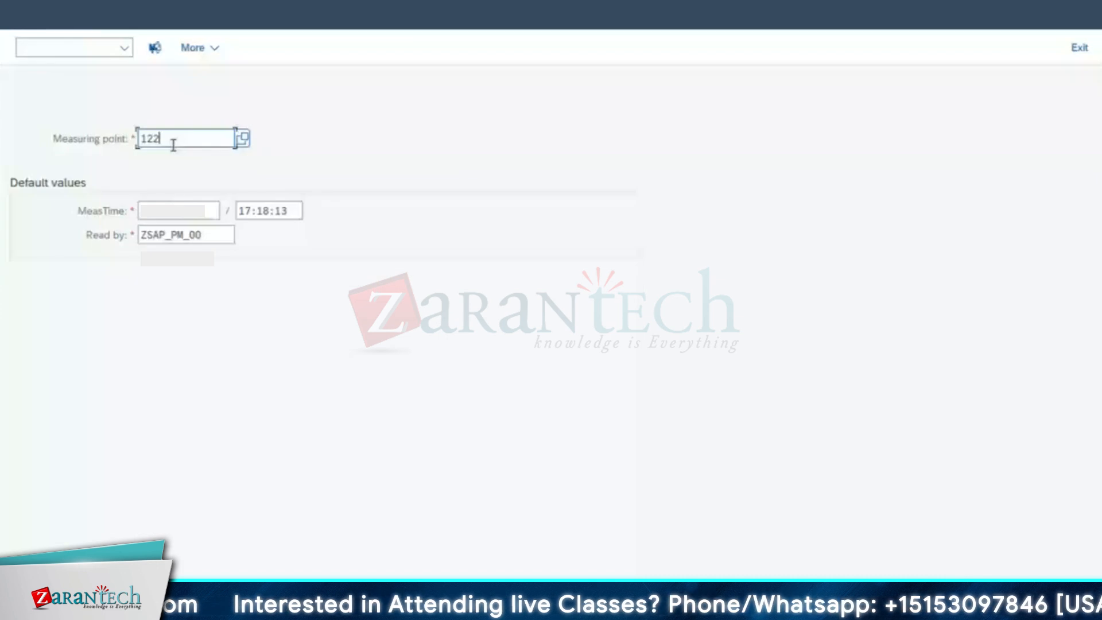
# Step: Create and save a measurement document for fuel consumption measuring point 122 with a counter reading of 2500 litres
pyautogui.press('Return')
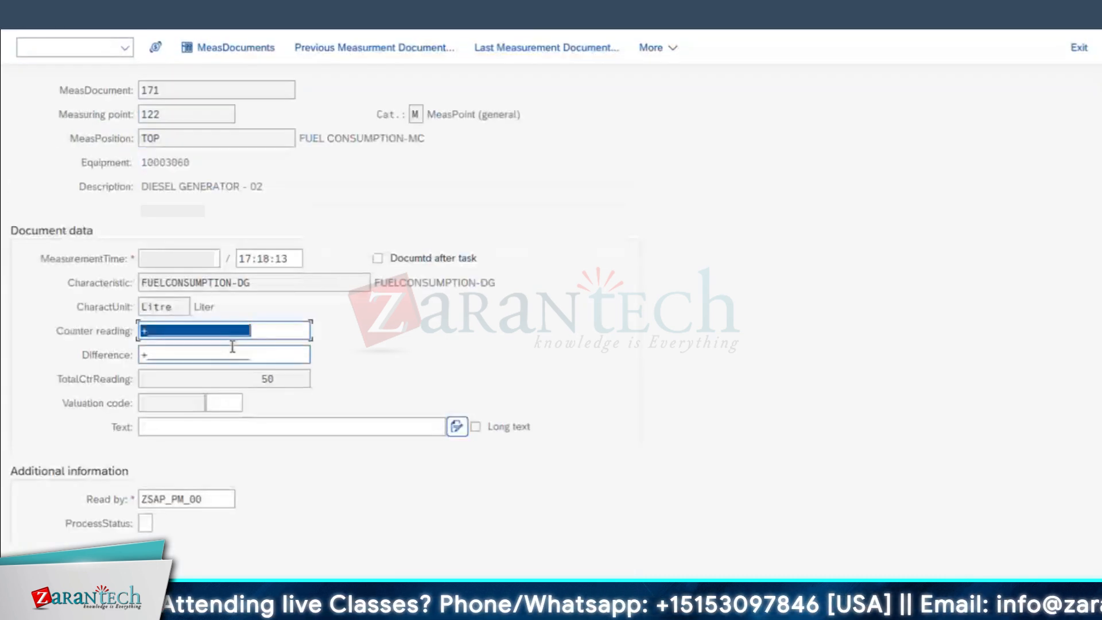
pyautogui.write('2500')
pyautogui.press('Return')
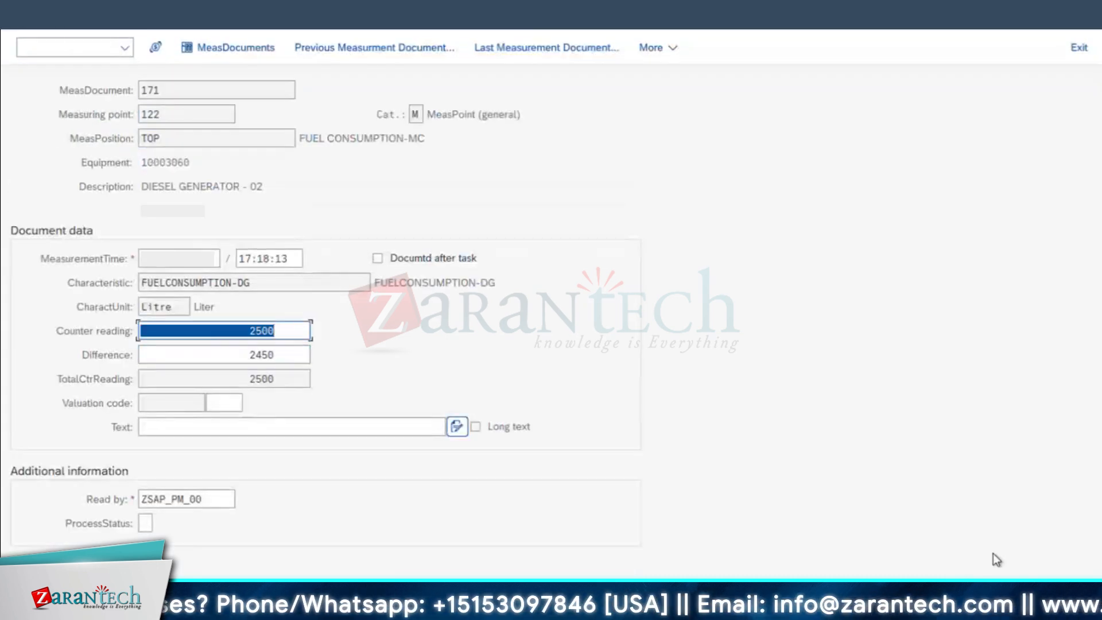
pyautogui.hotkey('ctrl', 's')
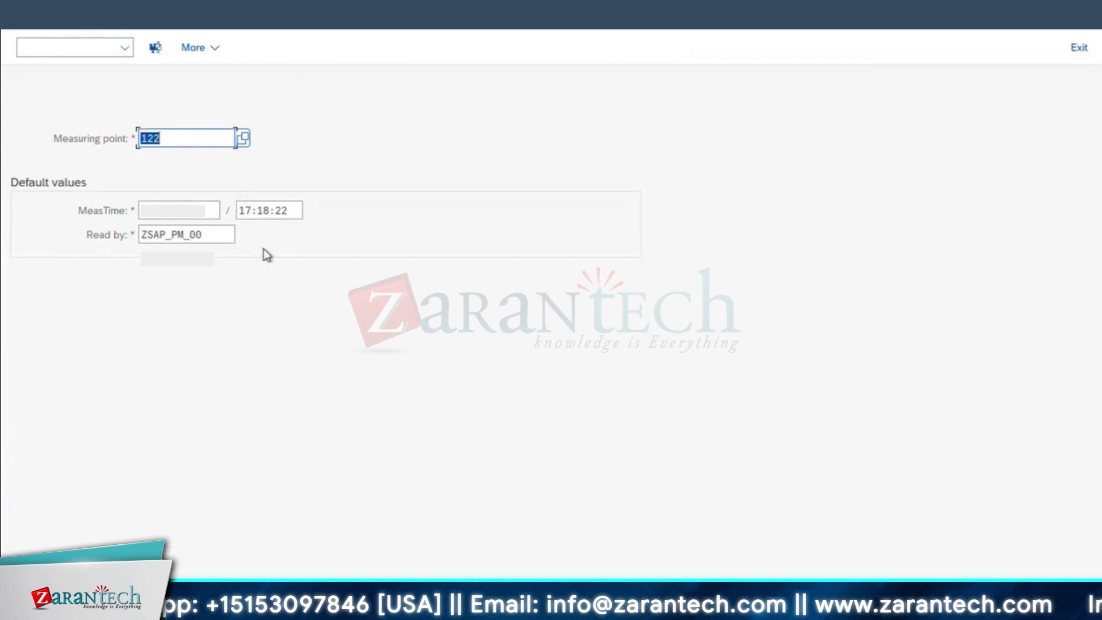
# Step: Switch to the measurement document list, refresh it, and check the latest counter readings for measuring points 122 and 123
pyautogui.click(915, 608)
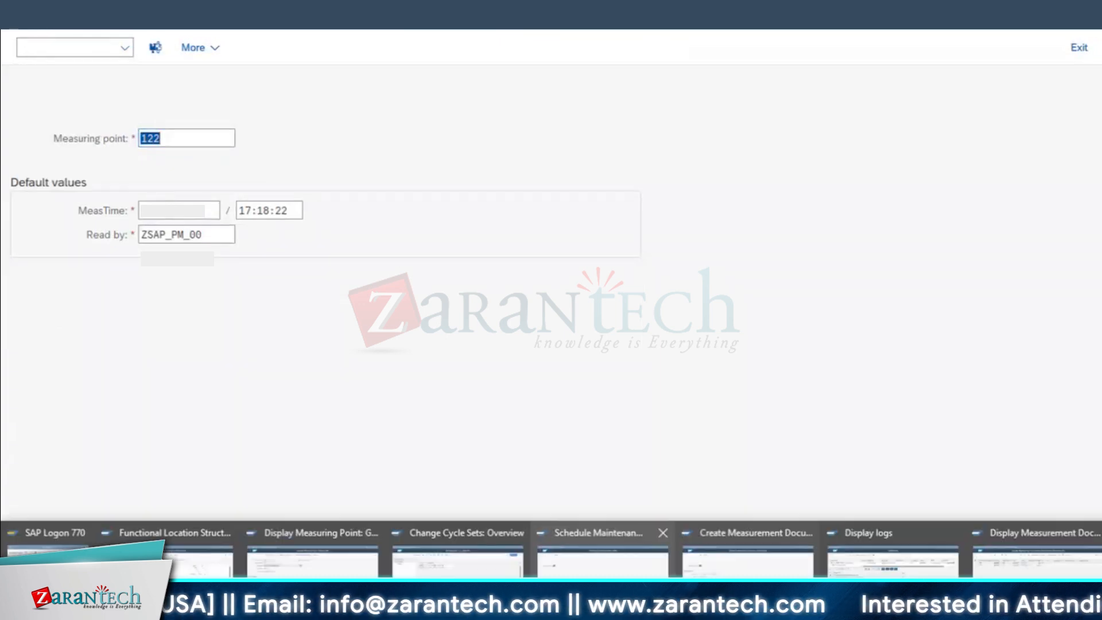
pyautogui.click(1036, 554)
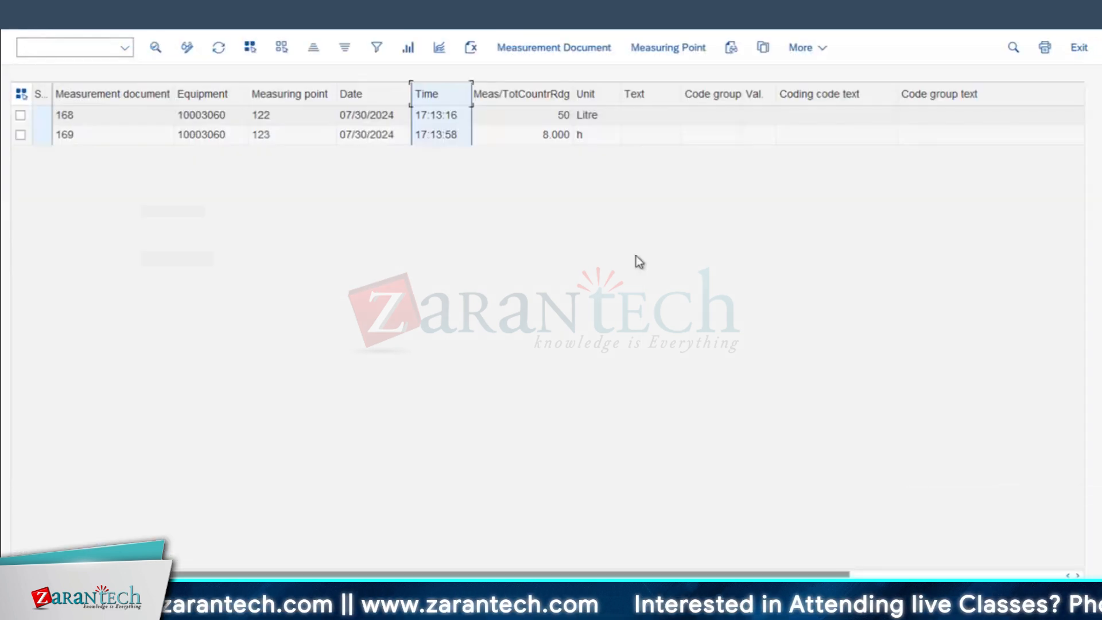
pyautogui.click(218, 48)
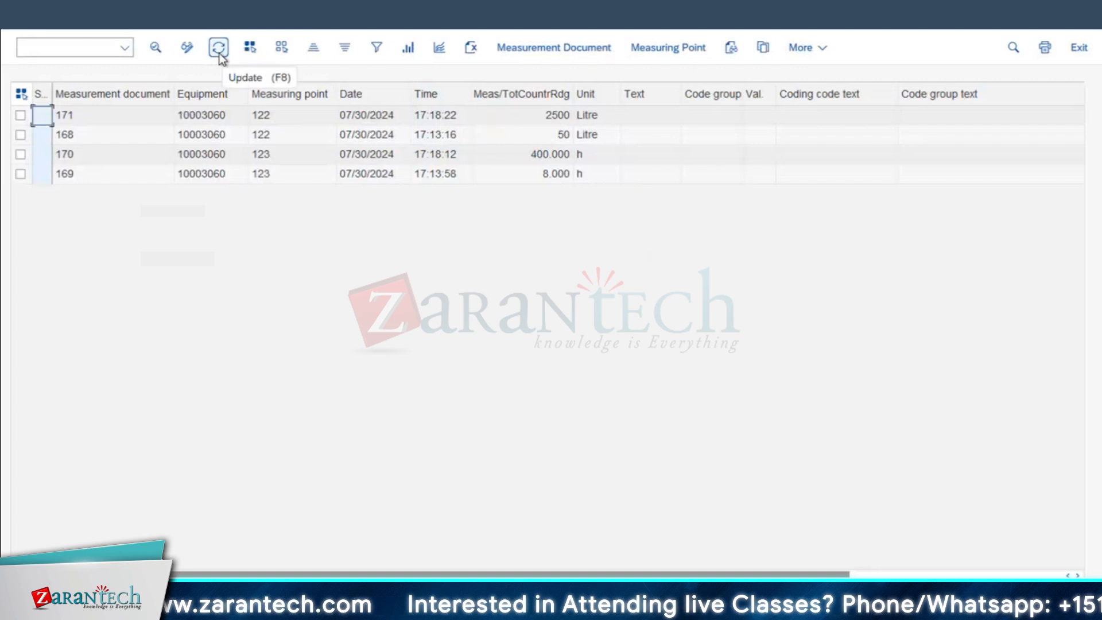
pyautogui.click(555, 122)
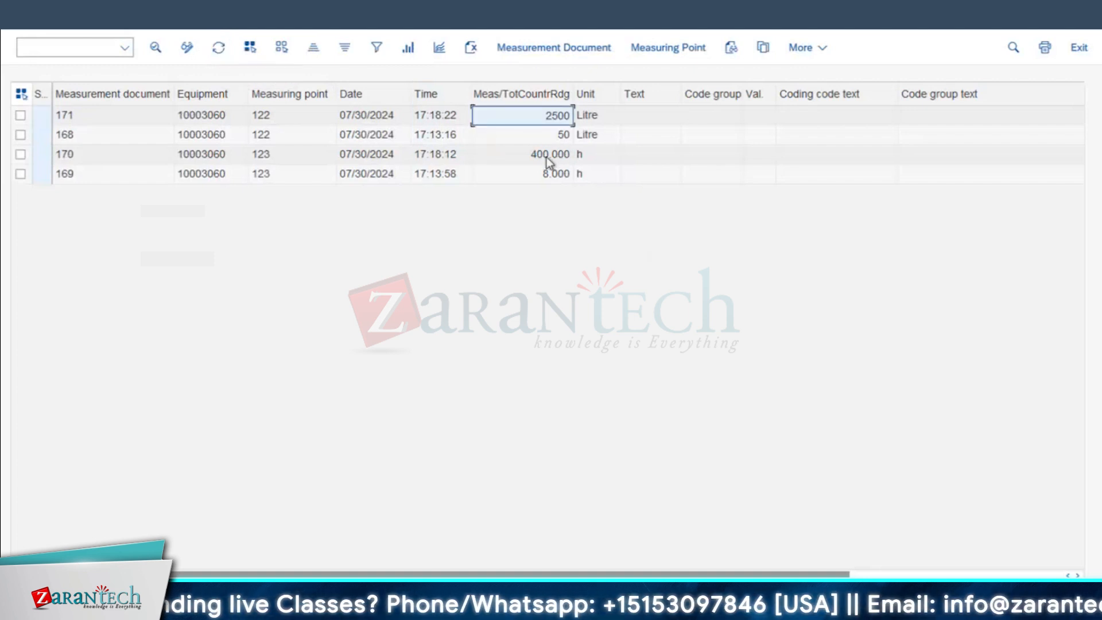
pyautogui.click(547, 156)
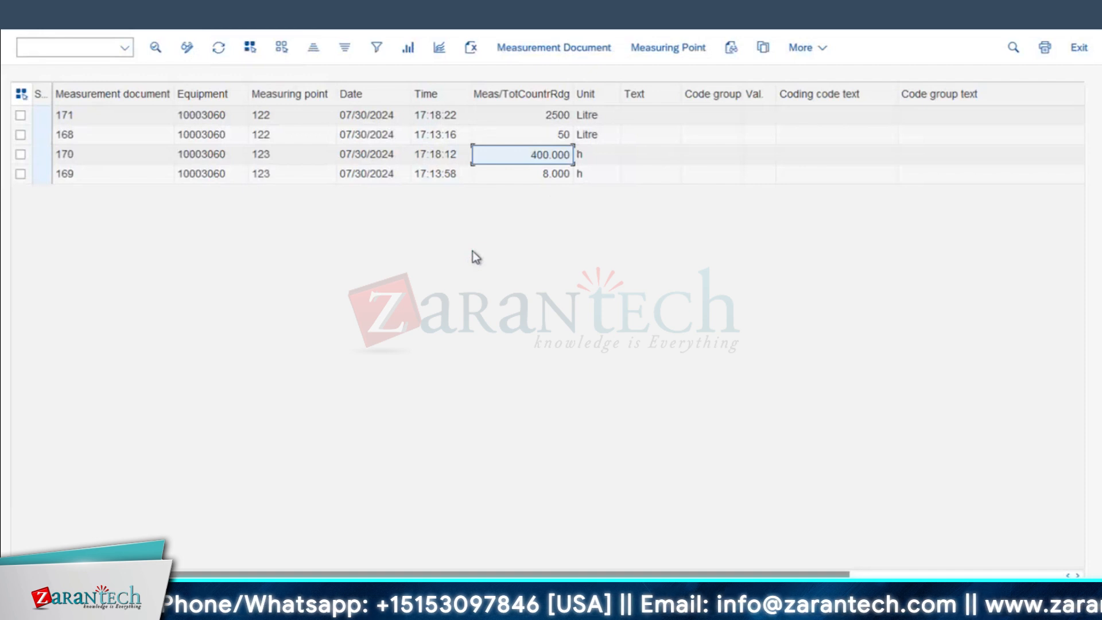
# Step: Run deadline monitoring for maintenance plan 194 with rescheduling included, and close the application log and the information message
pyautogui.click(597, 609)
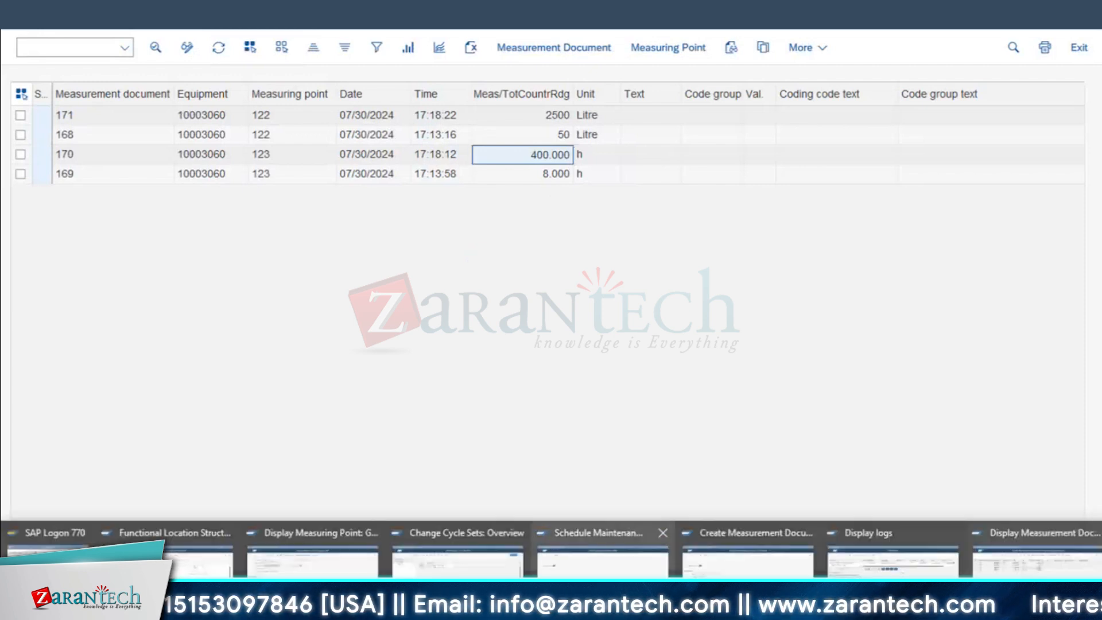
pyautogui.click(603, 559)
pyautogui.write('194')
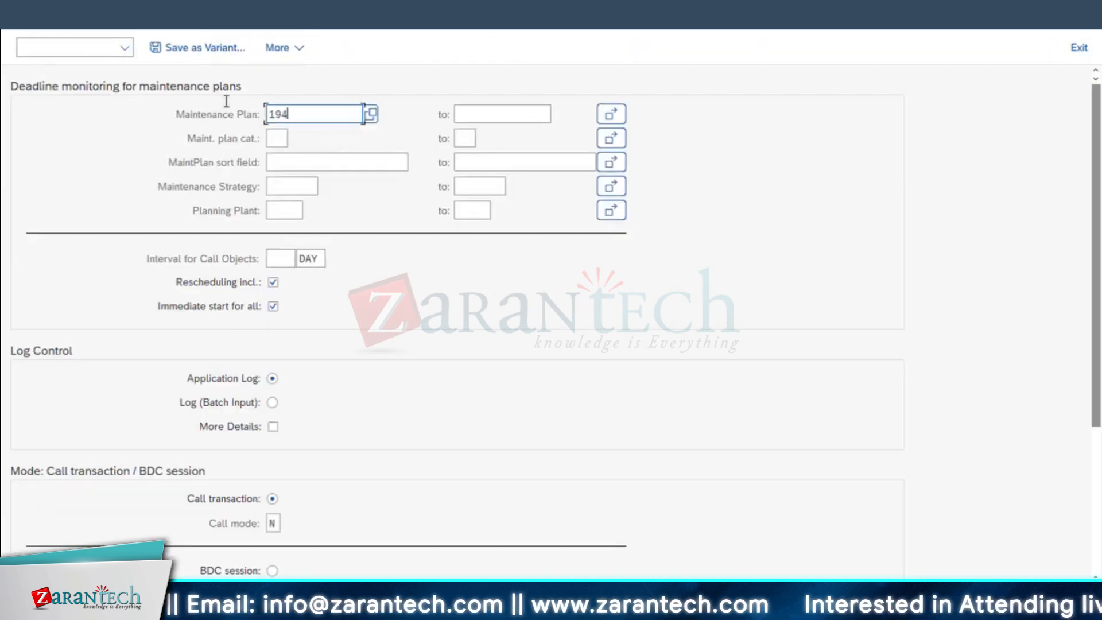
pyautogui.press('F8')
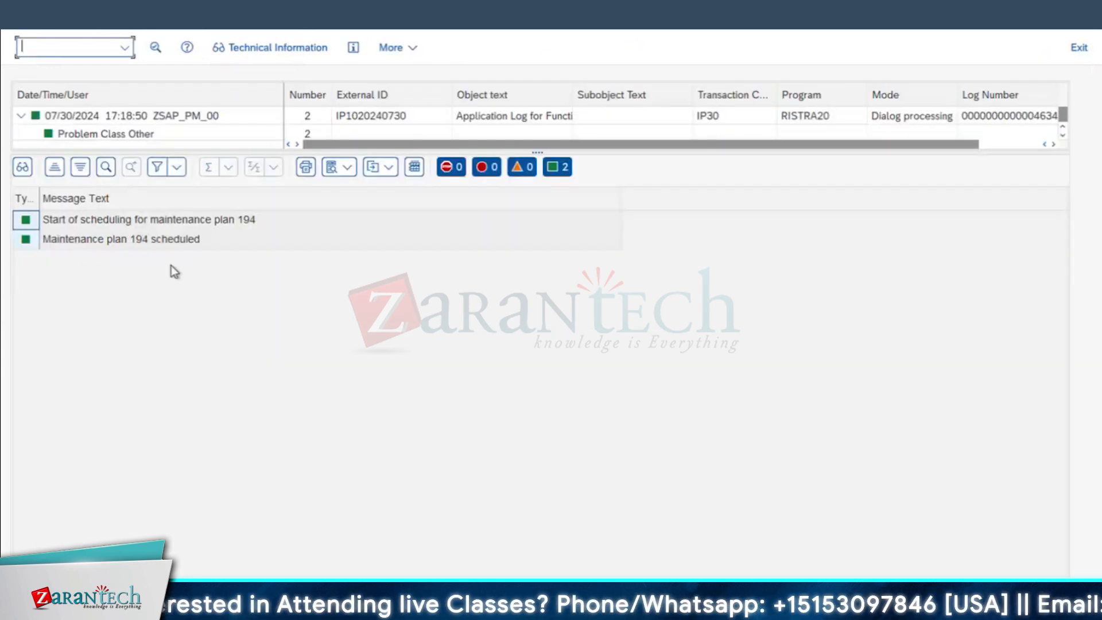
pyautogui.click(28, 17)
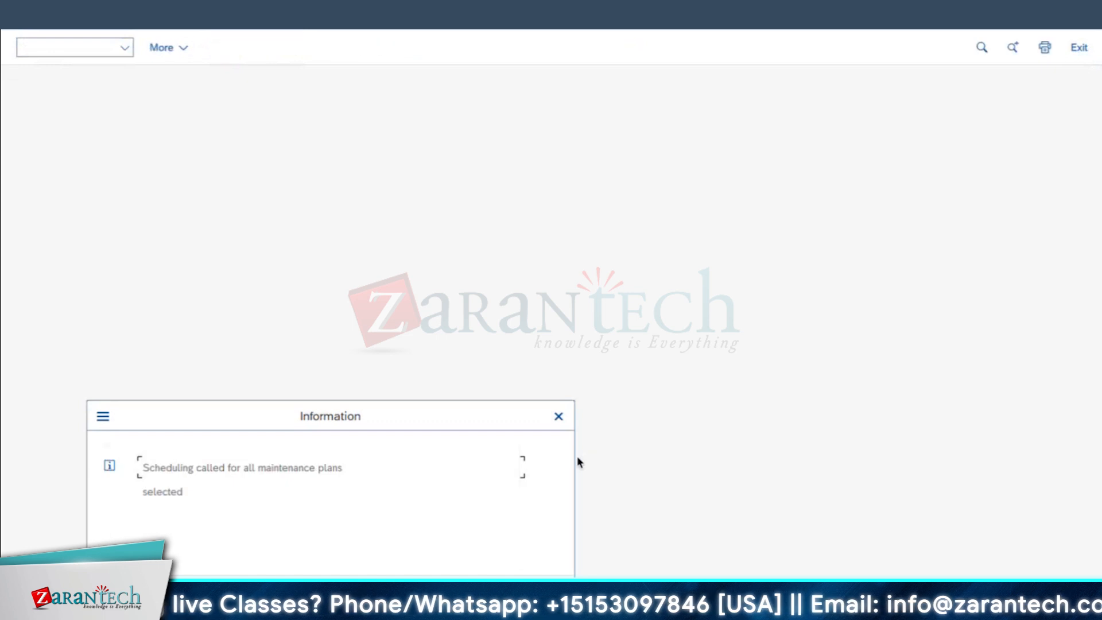
pyautogui.click(559, 417)
# Step: Save a measurement document for running-hours measuring point 123 with the worksheet's call value of 468 hours as the counter reading
pyautogui.click(313, 611)
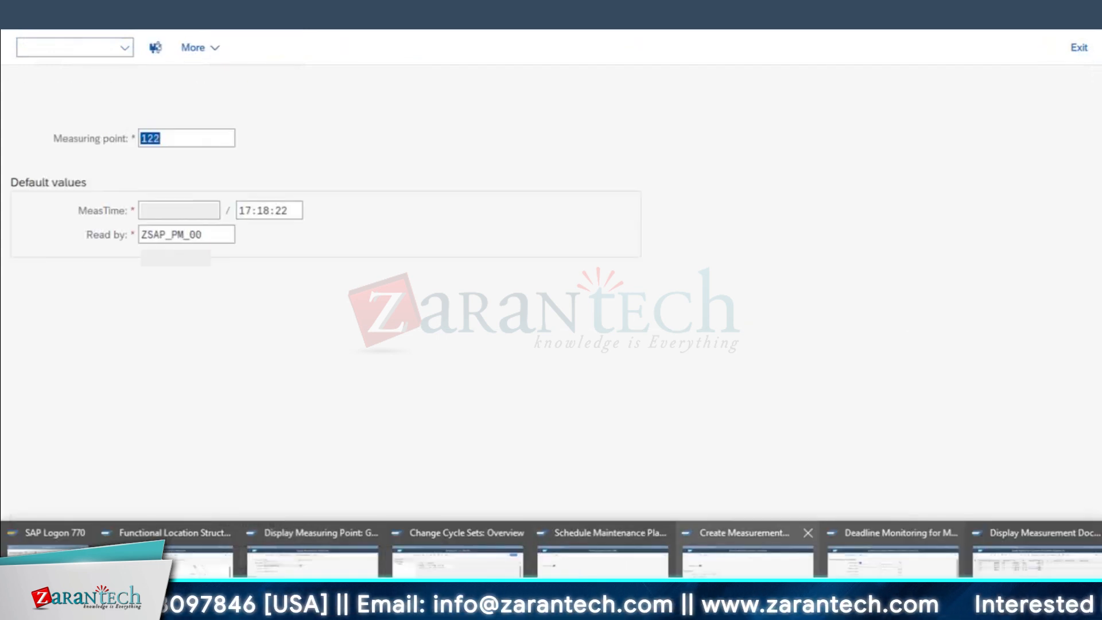
pyautogui.click(746, 559)
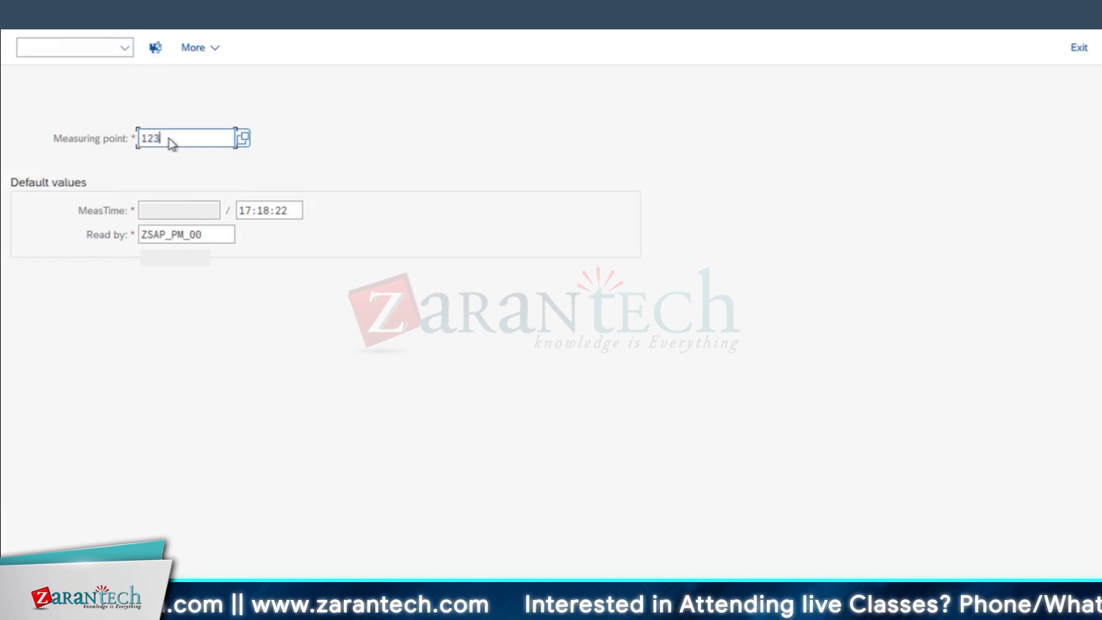
pyautogui.press('Return')
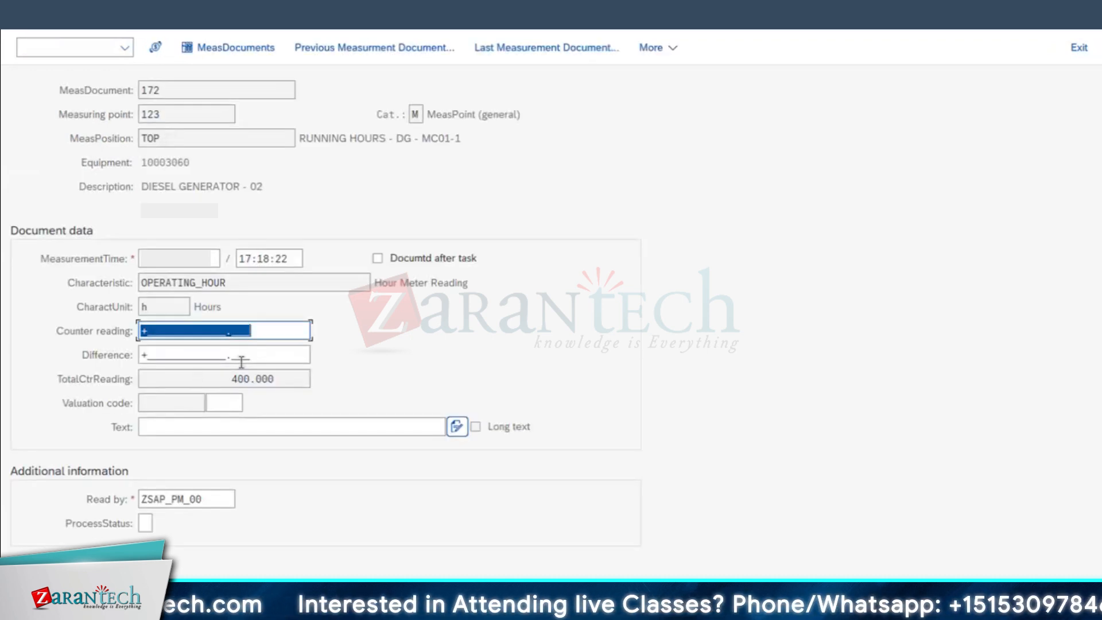
pyautogui.press('super+Tab')
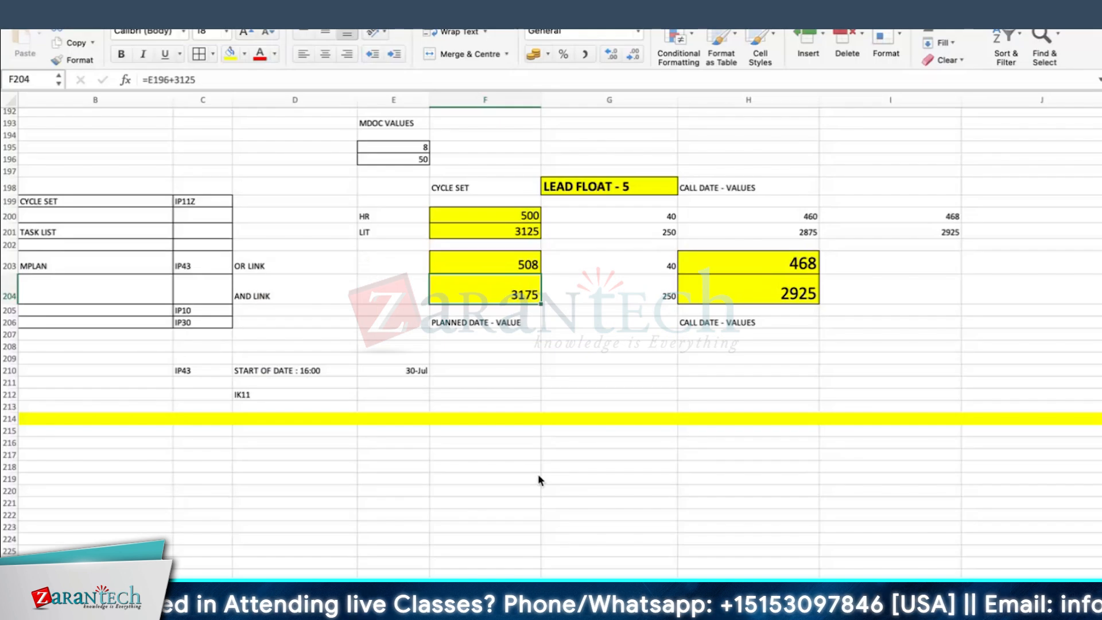
pyautogui.press('super+Tab')
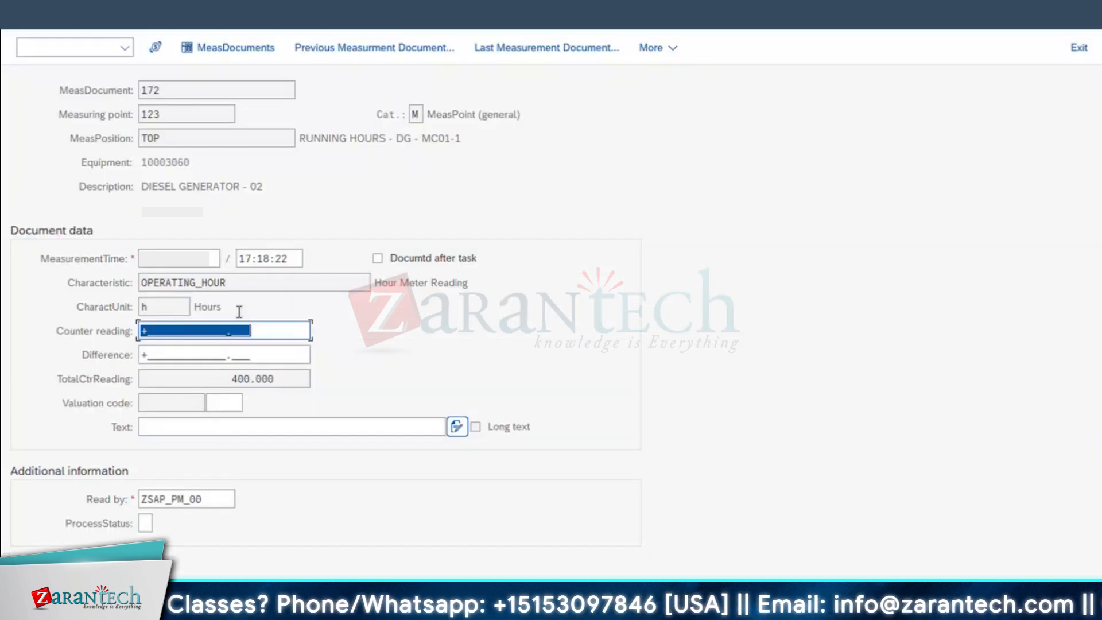
pyautogui.write('468')
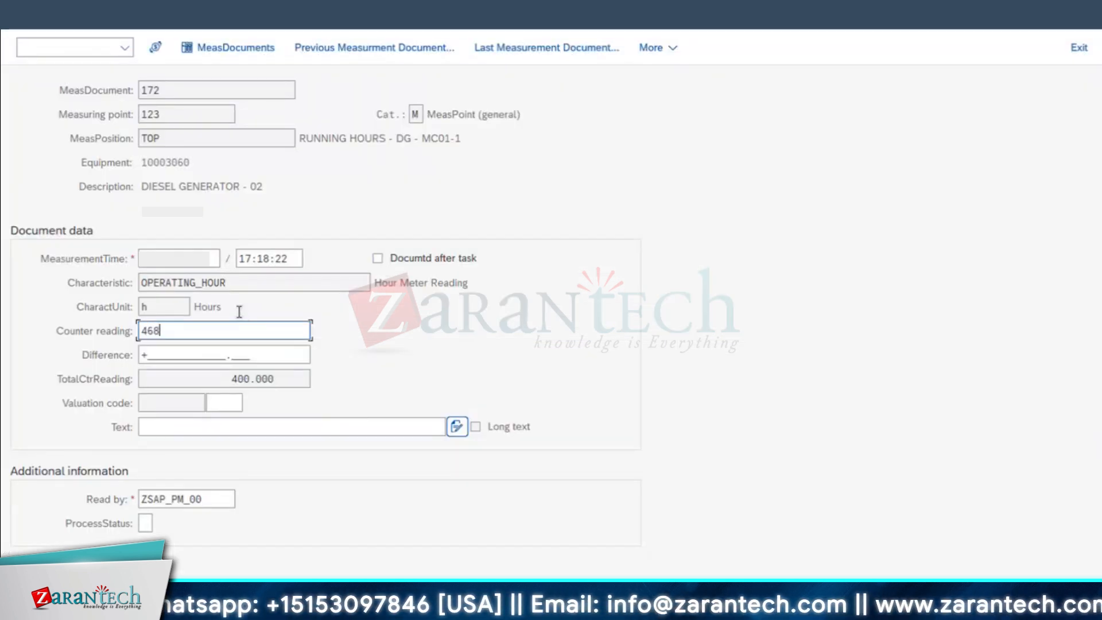
pyautogui.press('Return')
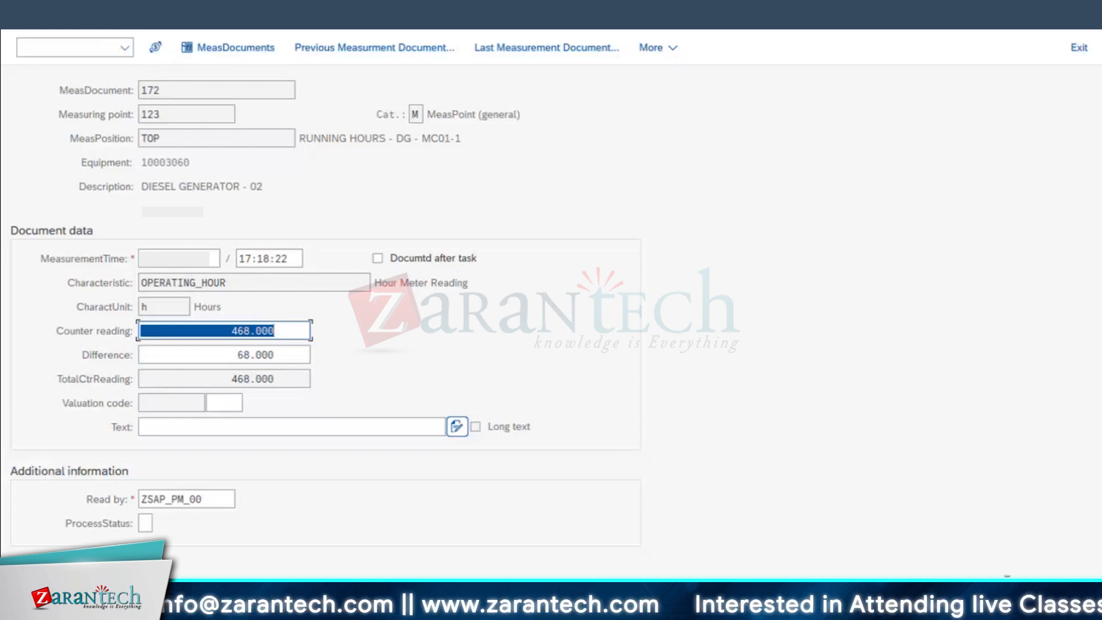
pyautogui.hotkey('ctrl', 's')
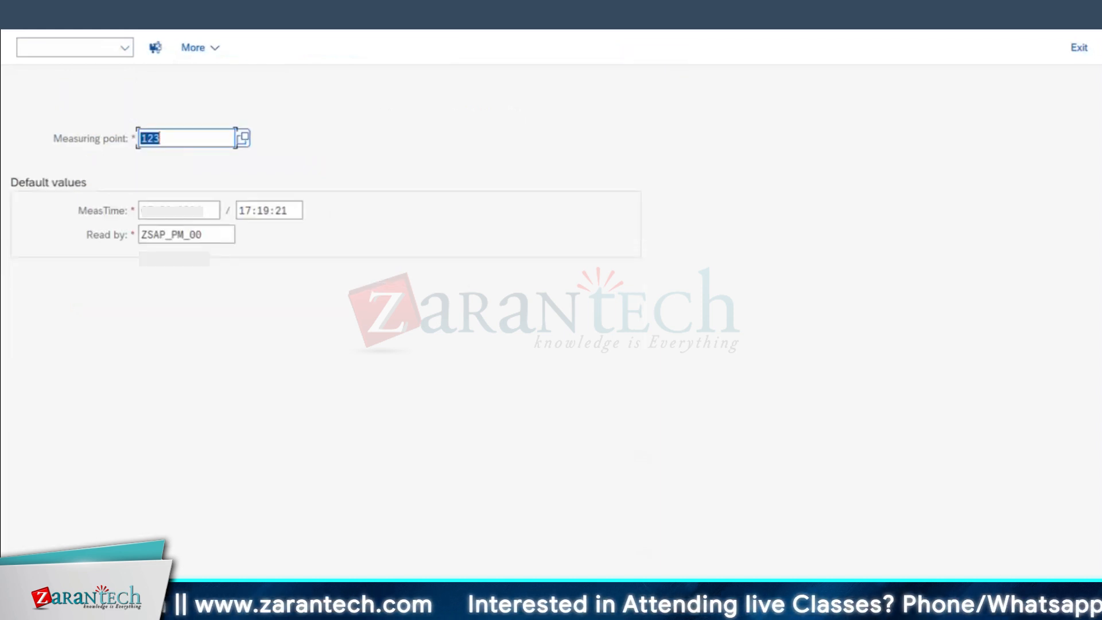
# Step: Refresh the measurement document list and compare the latest running-hours reading with the latest fuel consumption reading
pyautogui.moveTo(313, 608)
pyautogui.click(982, 557)
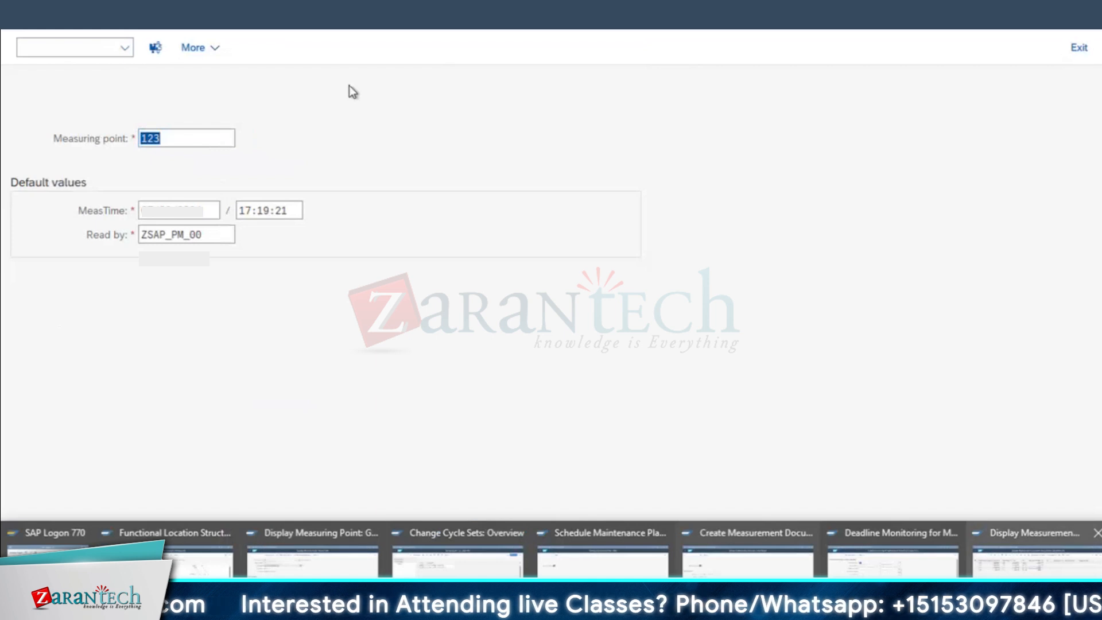
pyautogui.click(218, 50)
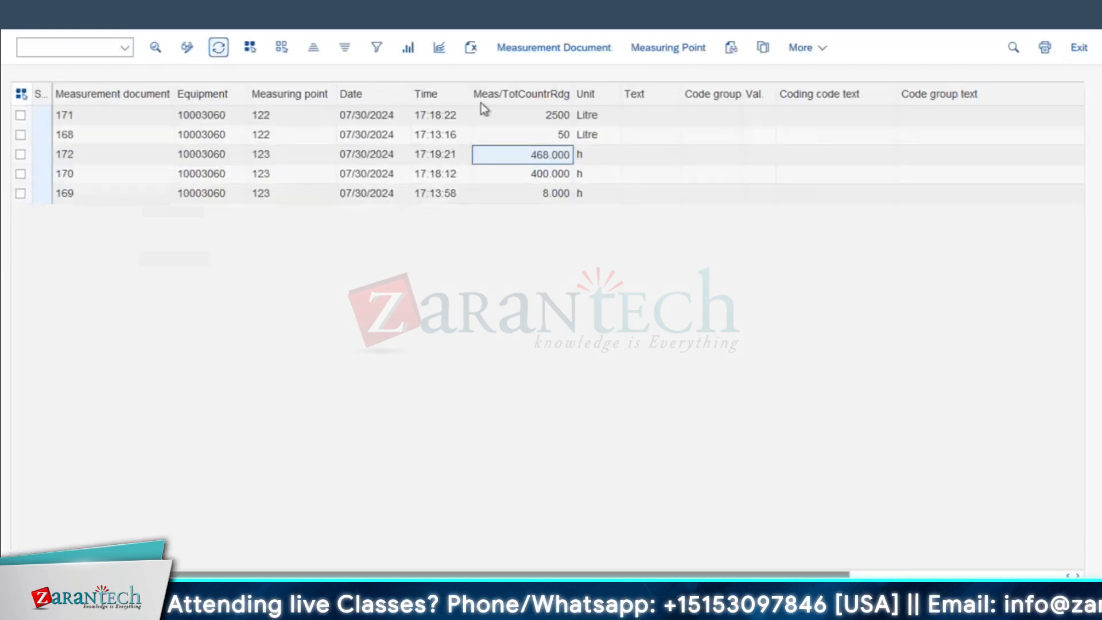
pyautogui.click(556, 117)
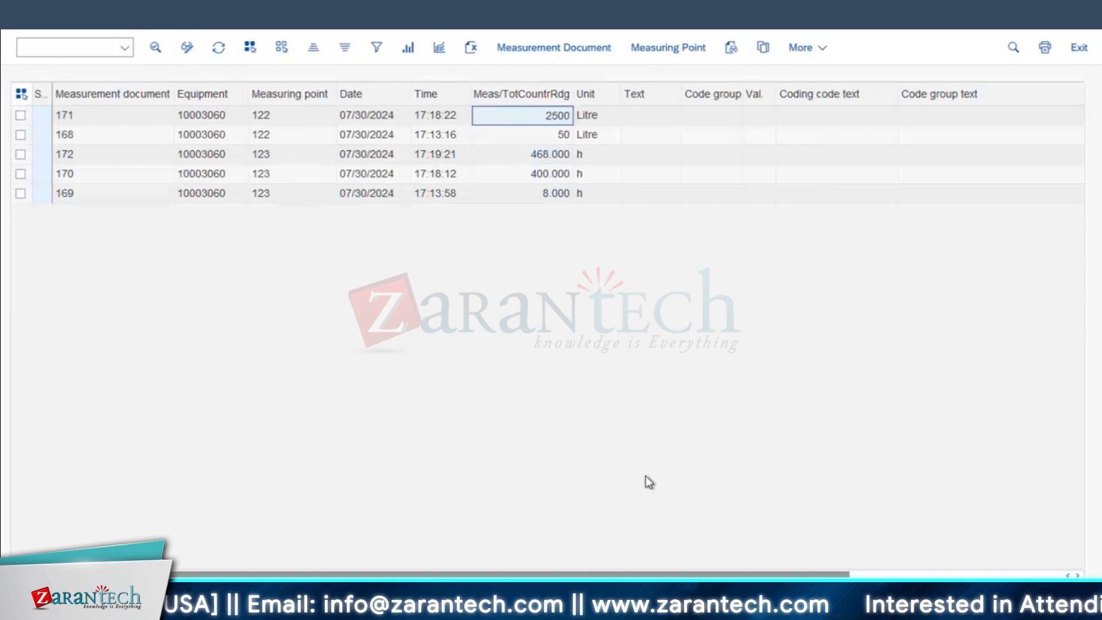
# Step: Rerun deadline monitoring for maintenance plan 194 with the 468-hour reading recorded, and close the resulting log and message
pyautogui.click(894, 533)
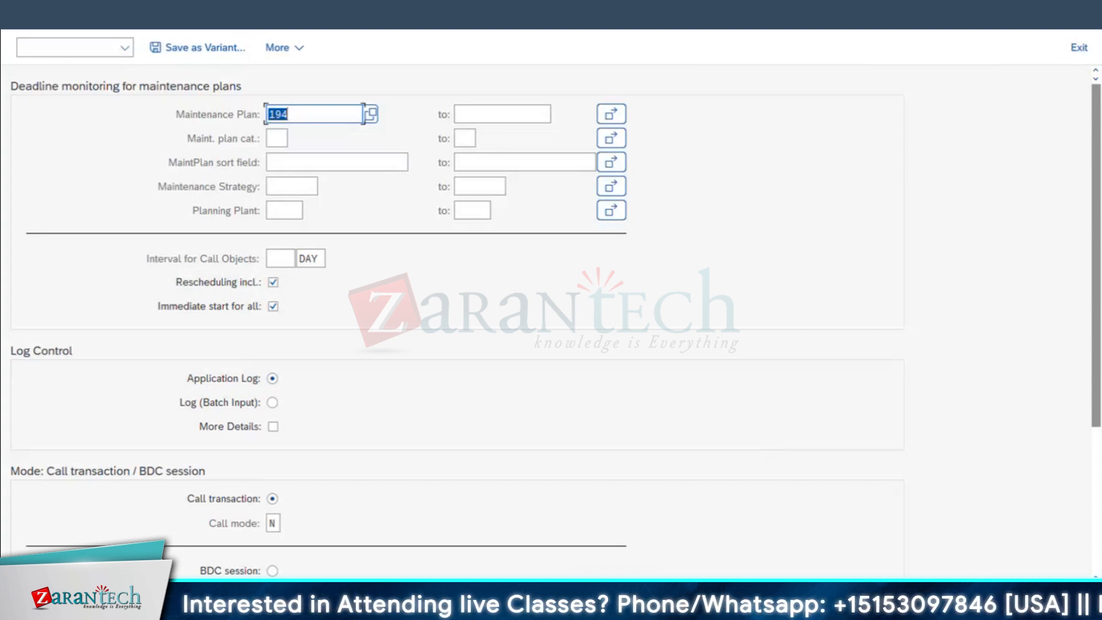
pyautogui.press('F8')
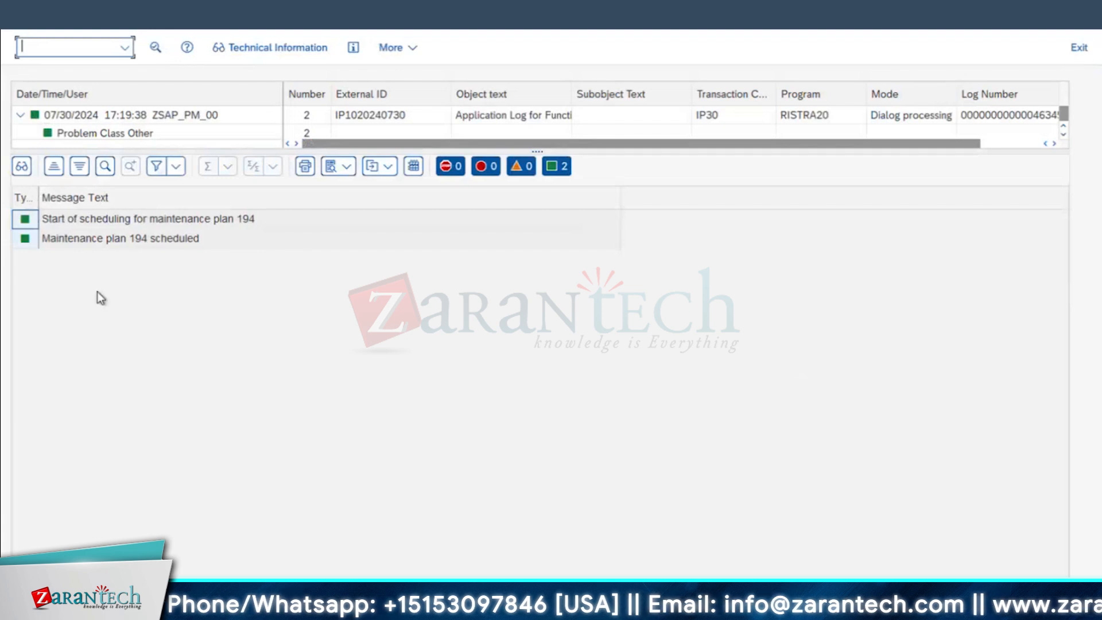
pyautogui.click(27, 19)
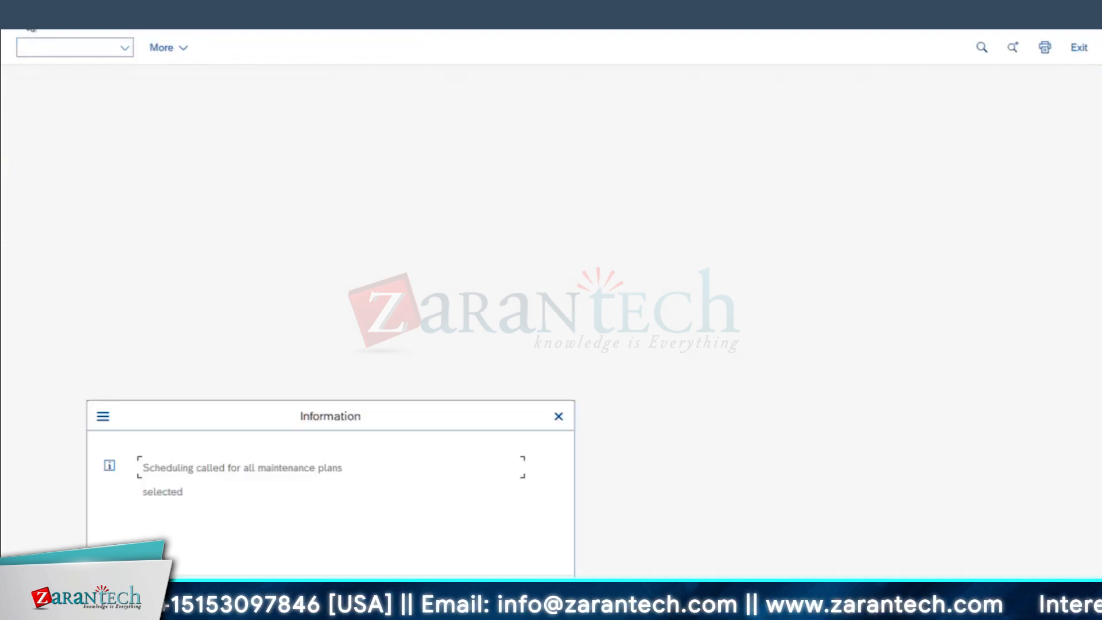
pyautogui.click(525, 591)
# Step: Create and save a measurement document for fuel consumption measuring point 122 with a counter reading of 2800 litres
pyautogui.moveTo(517, 616)
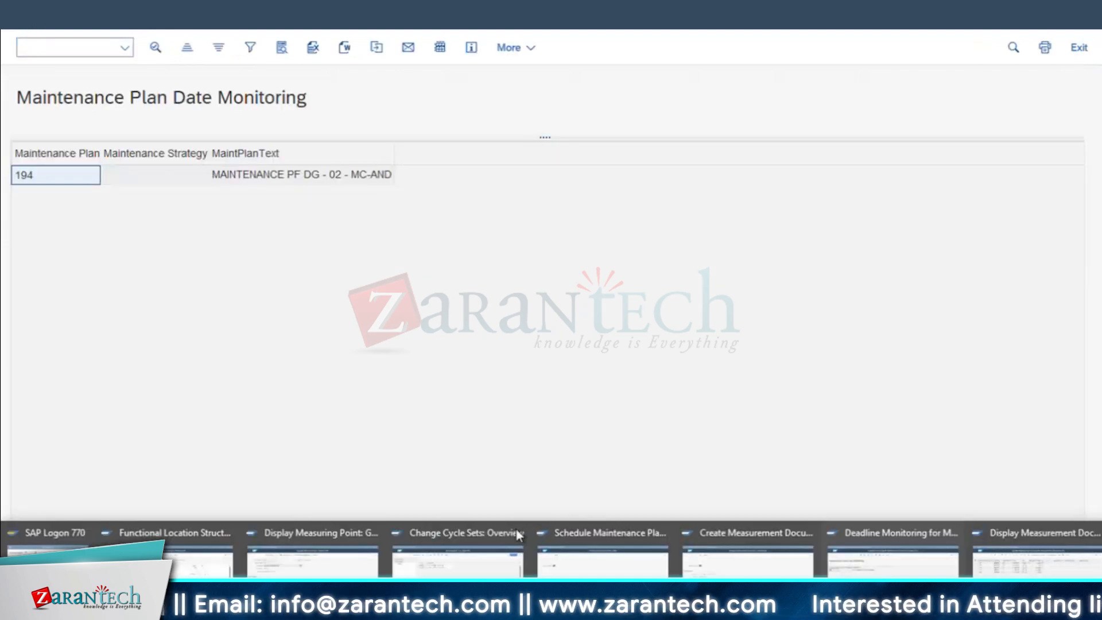
pyautogui.click(748, 559)
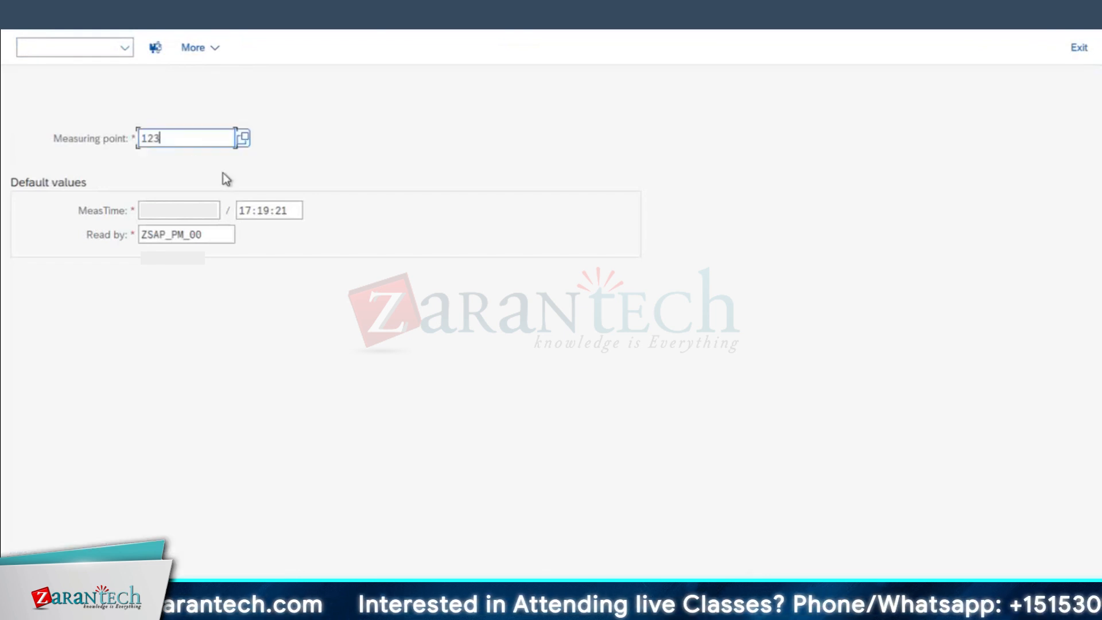
pyautogui.press('Return')
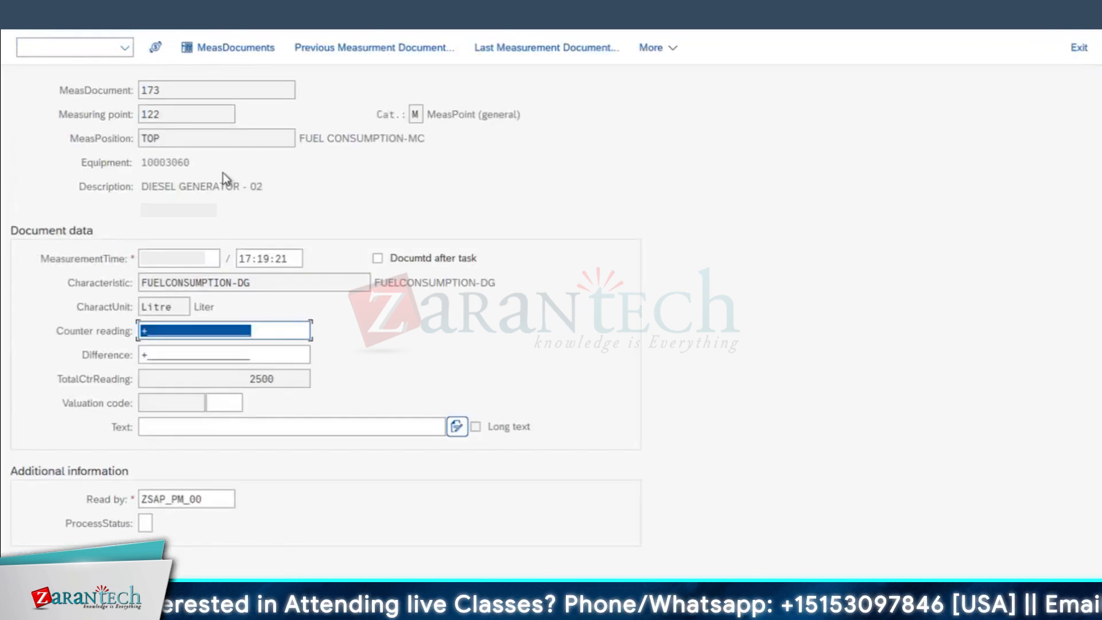
pyautogui.write('2')
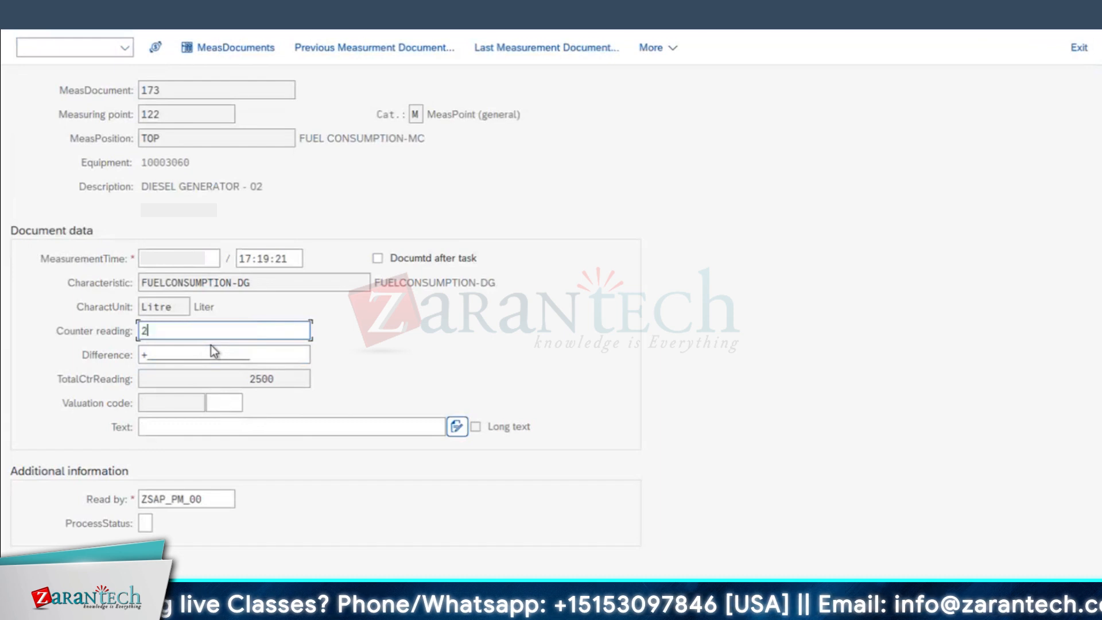
pyautogui.write('8')
pyautogui.click(211, 346)
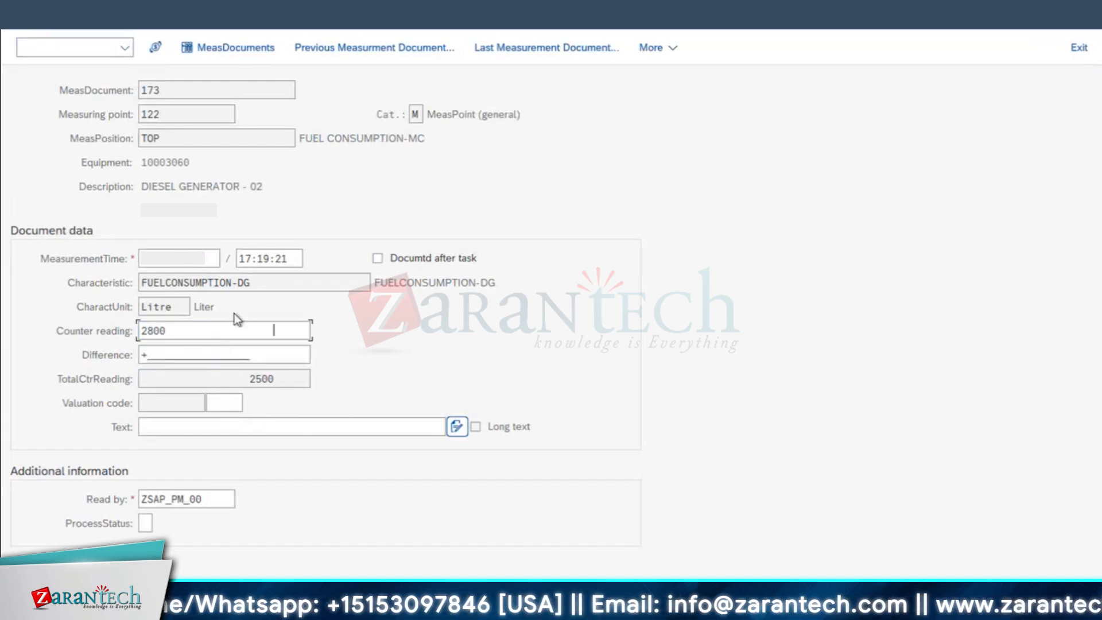
pyautogui.press('Return')
pyautogui.hotkey('ctrl', 's')
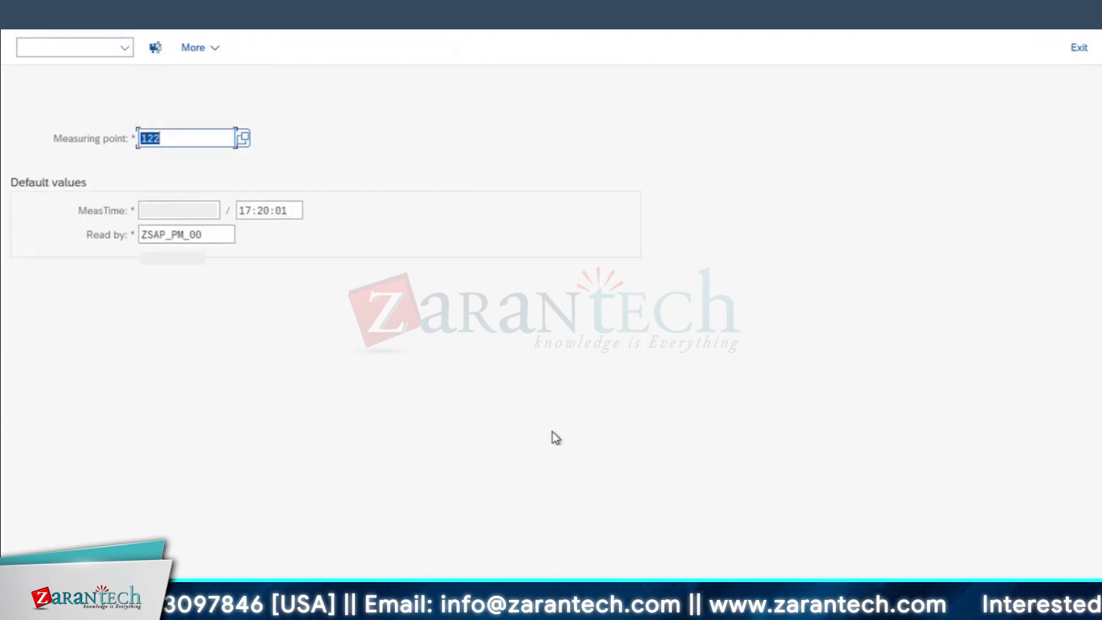
# Step: Check the 2800-litre reading in the measurement document list, and rerun deadline monitoring for maintenance plan 194, closing its log
pyautogui.click(459, 608)
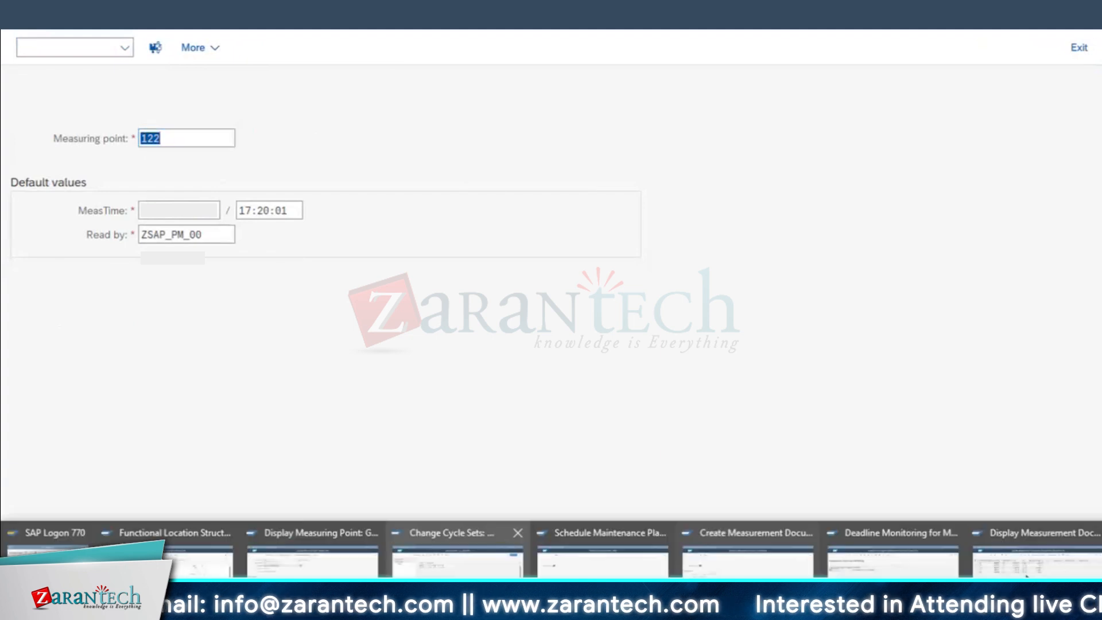
pyautogui.click(1027, 565)
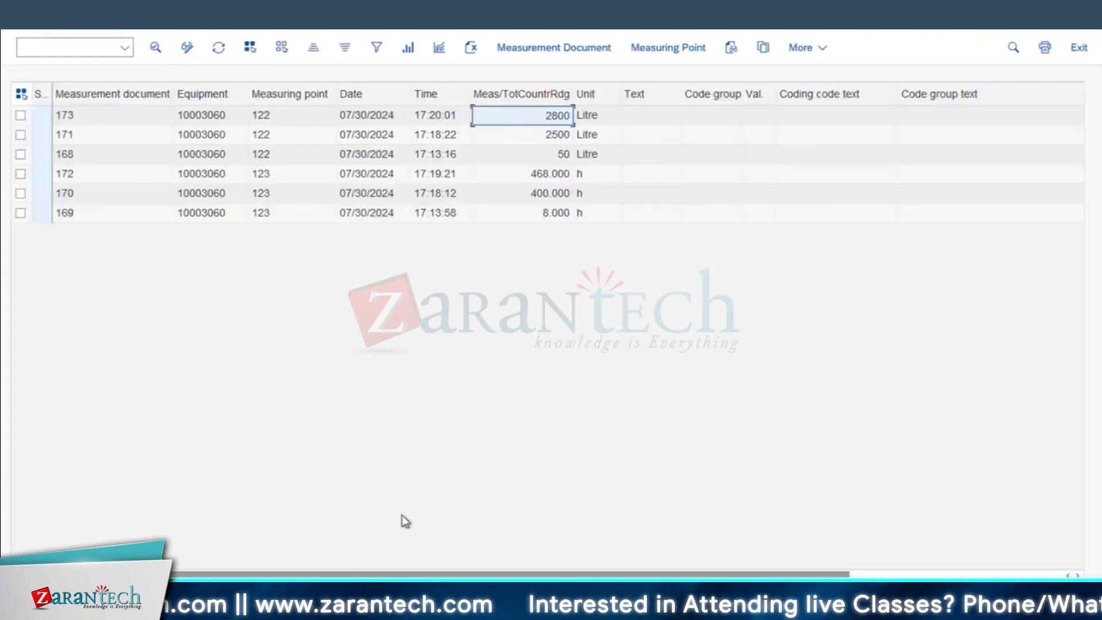
pyautogui.click(459, 608)
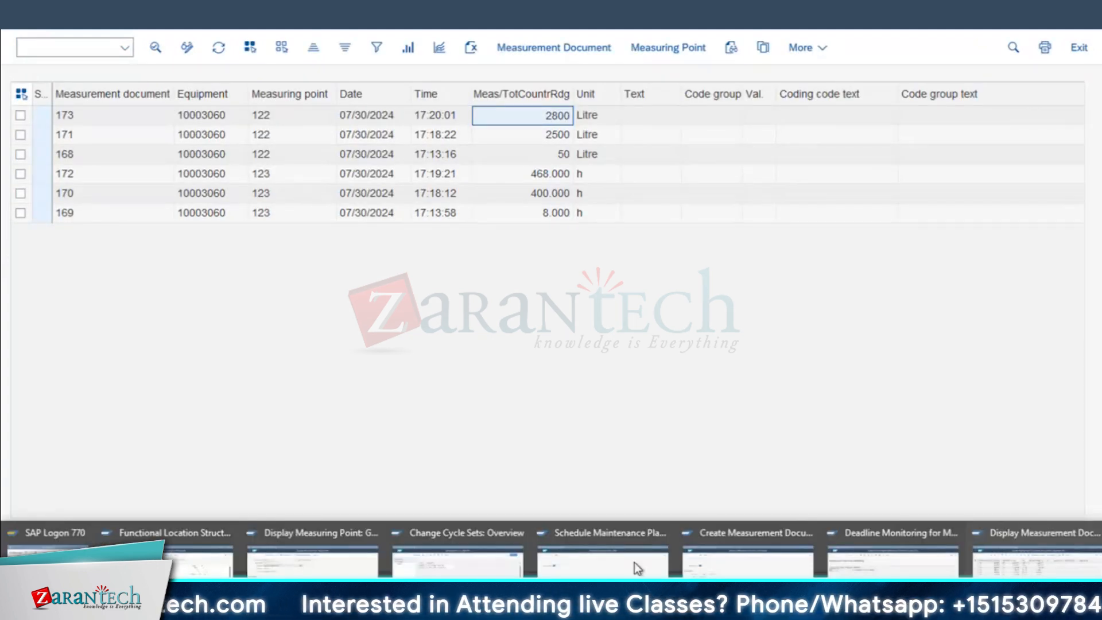
pyautogui.click(902, 576)
pyautogui.press('F3')
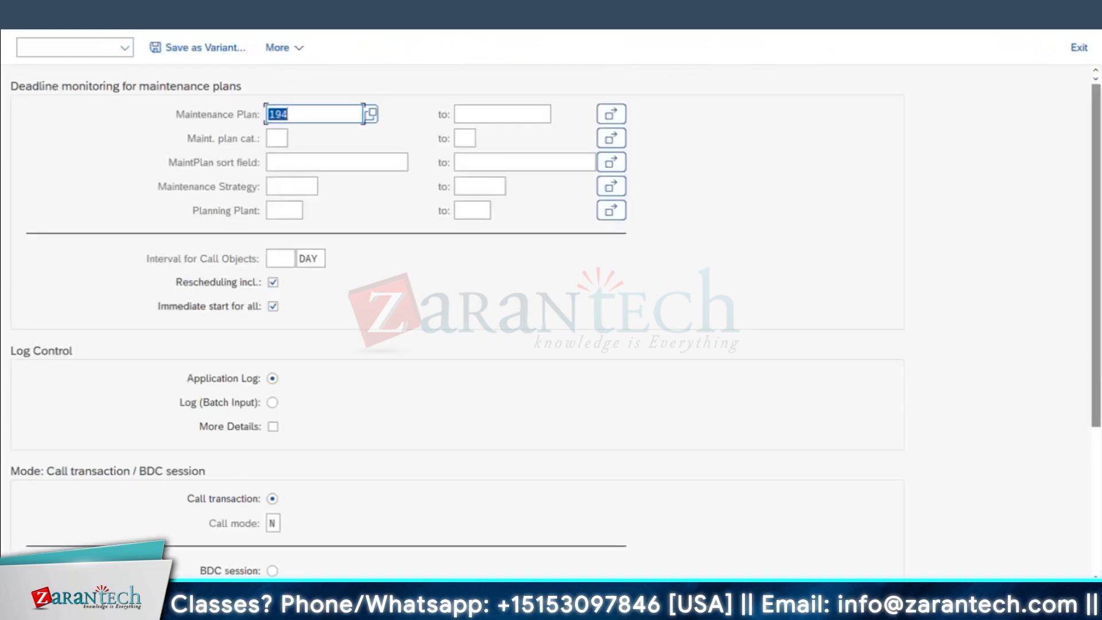
pyautogui.press('F8')
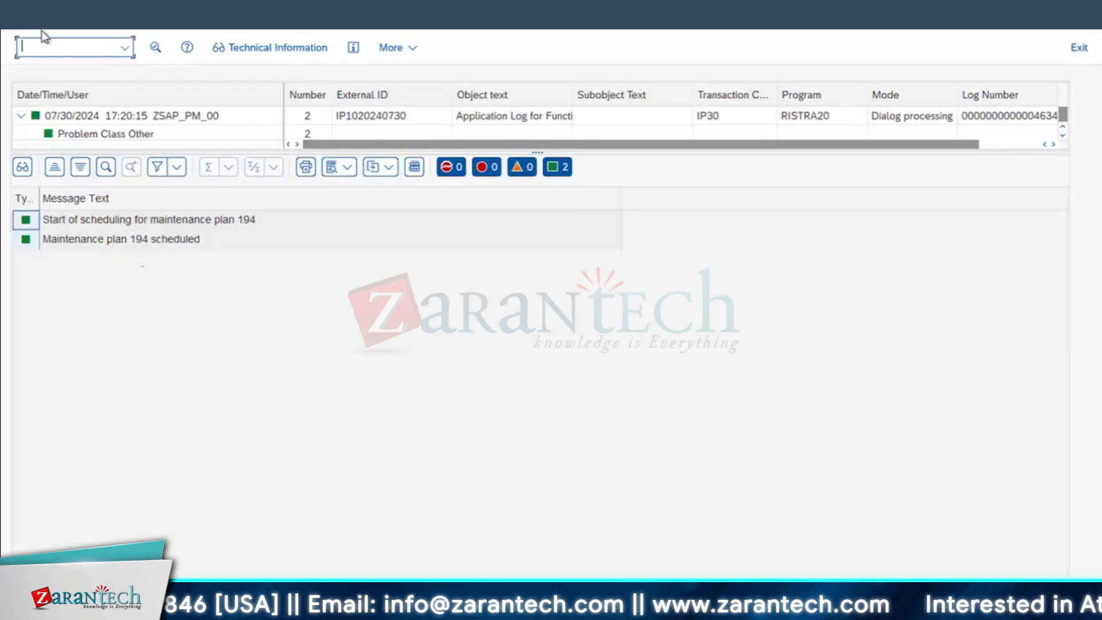
pyautogui.click(34, 19)
pyautogui.press('Return')
pyautogui.moveTo(746, 613)
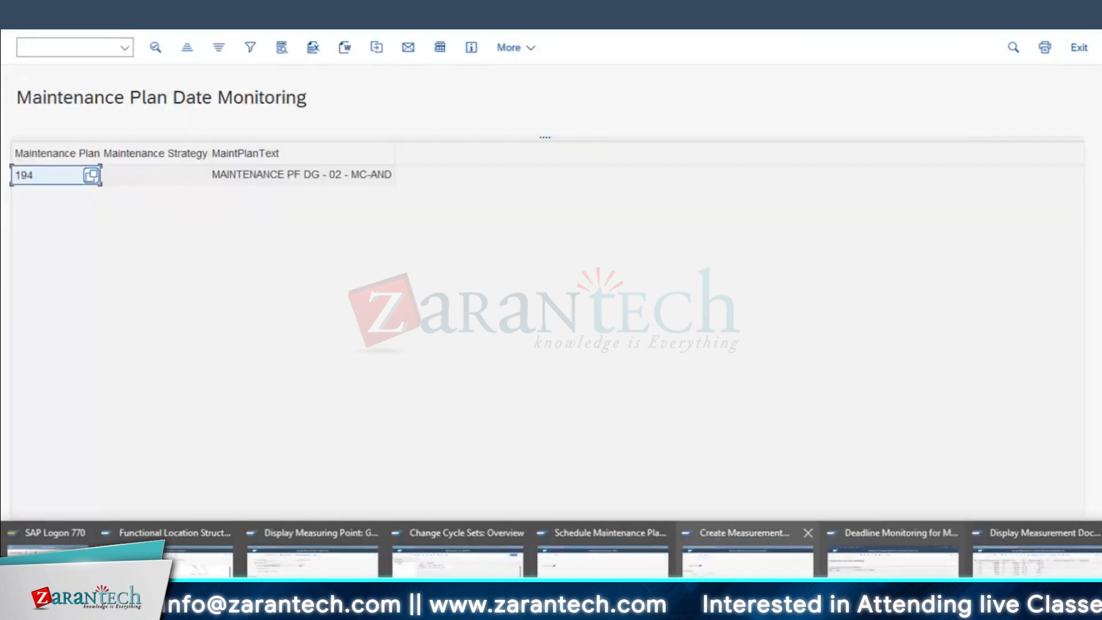
# Step: Create and save a measurement document for fuel consumption measuring point 122 with a counter reading of 2925 litres
pyautogui.click(746, 554)
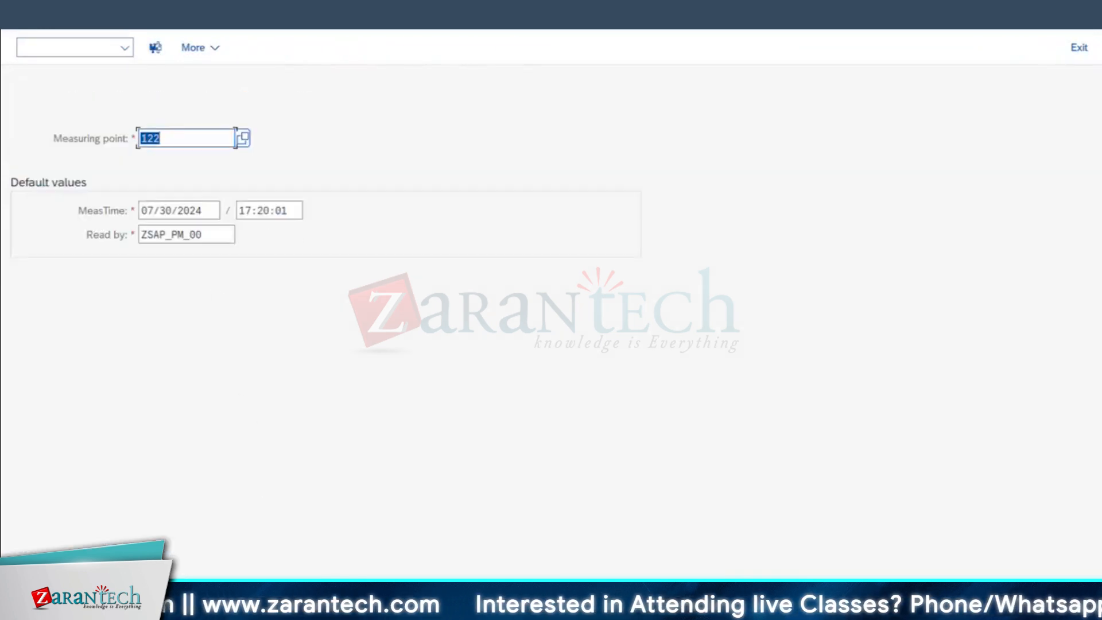
pyautogui.hotkey('alt', 'Tab')
pyautogui.hotkey('alt', 'Tab')
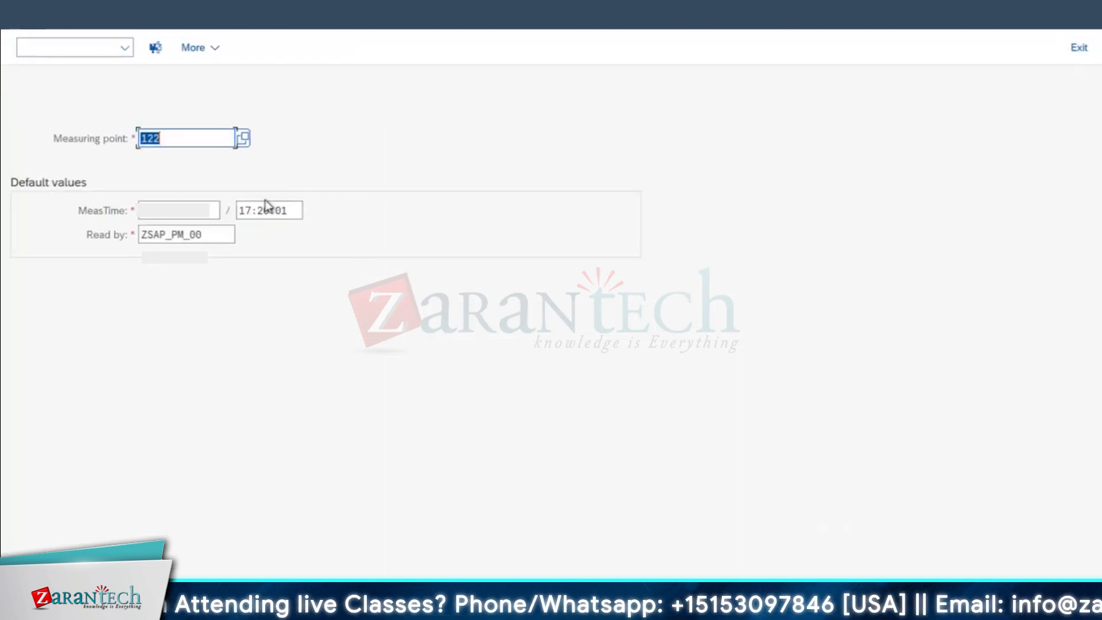
pyautogui.press('Return')
pyautogui.write('2')
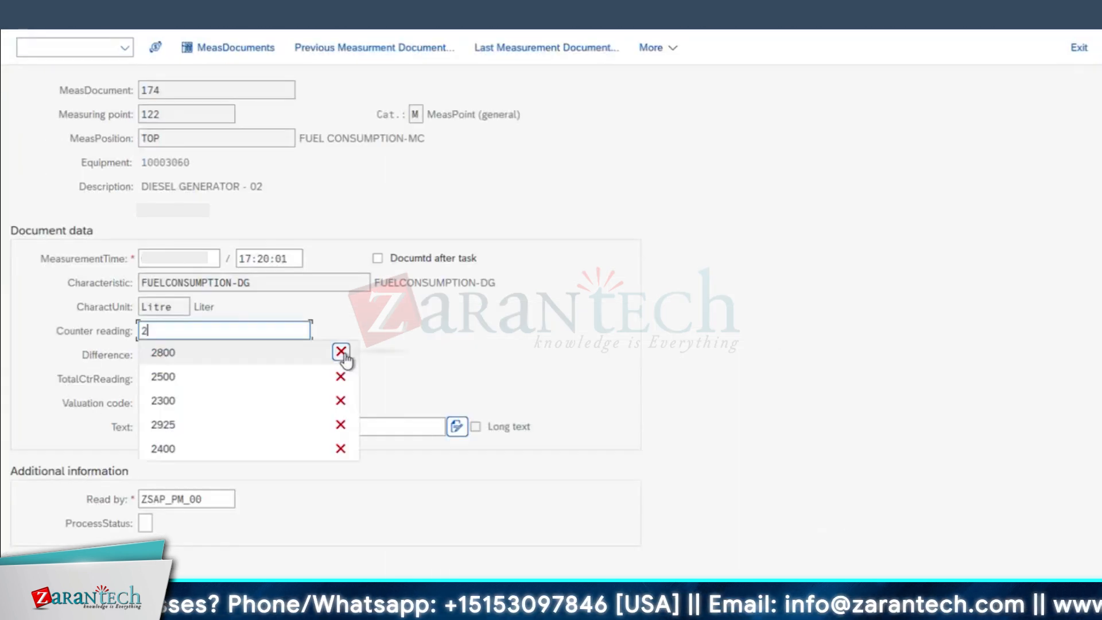
pyautogui.write('925')
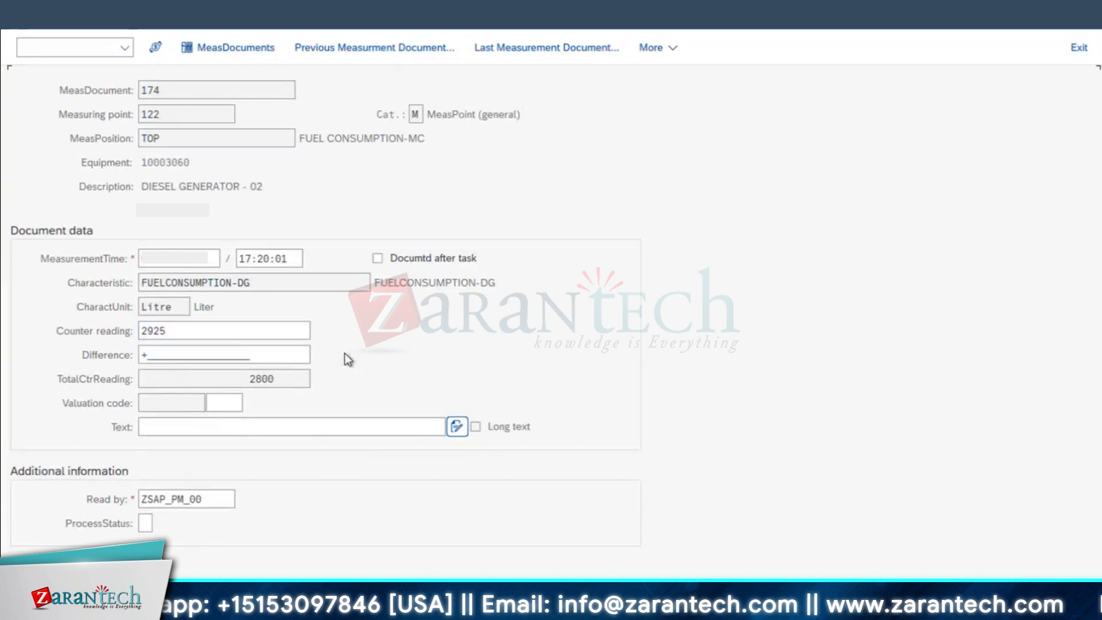
pyautogui.press('Return')
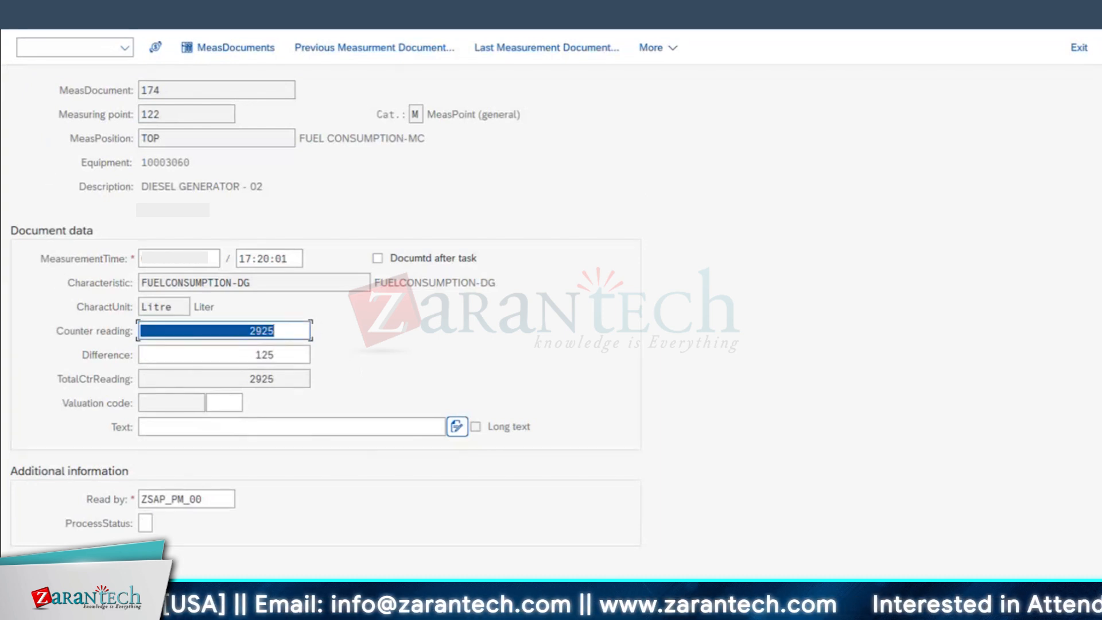
pyautogui.hotkey('ctrl', 's')
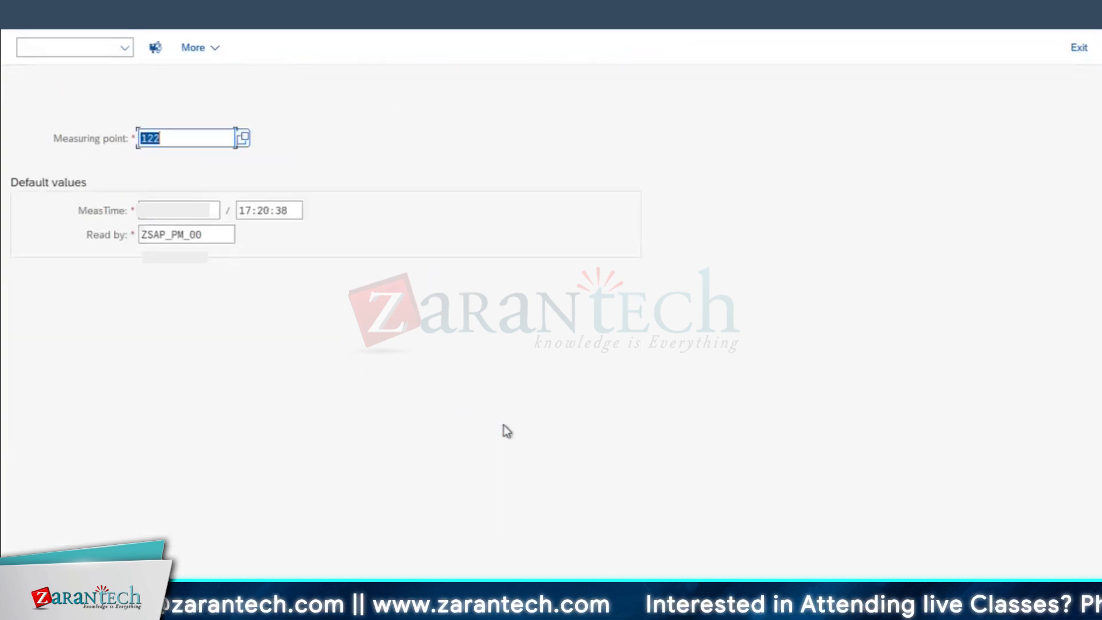
# Step: Check the latest litre and running-hours readings in the measurement document list and compare them with the call values in the Excel sheet
pyautogui.click(895, 609)
pyautogui.click(1004, 553)
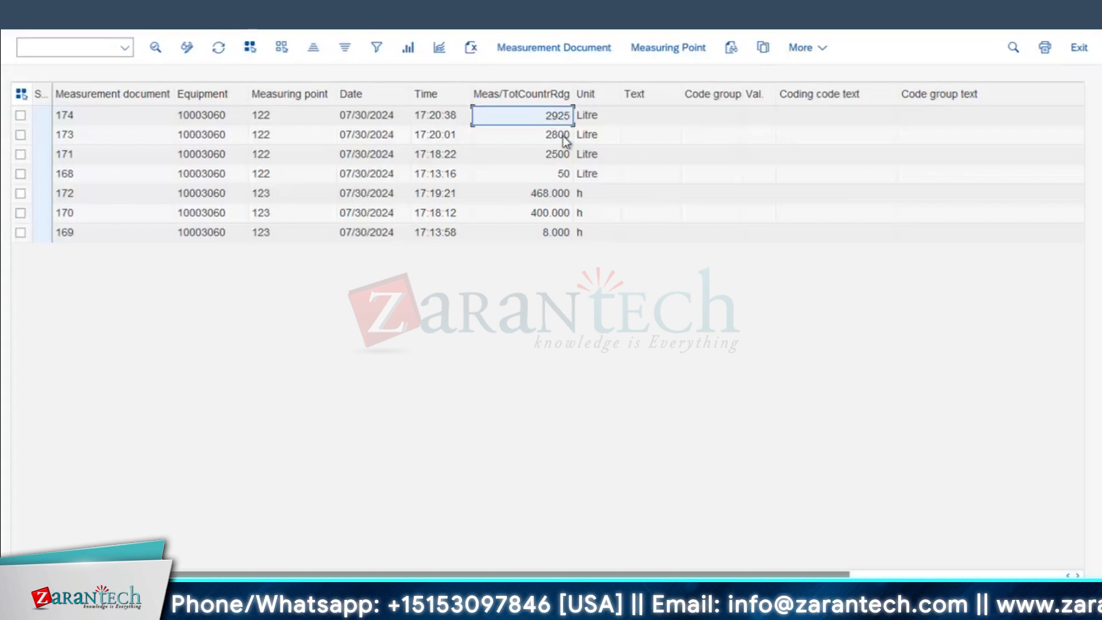
pyautogui.click(559, 195)
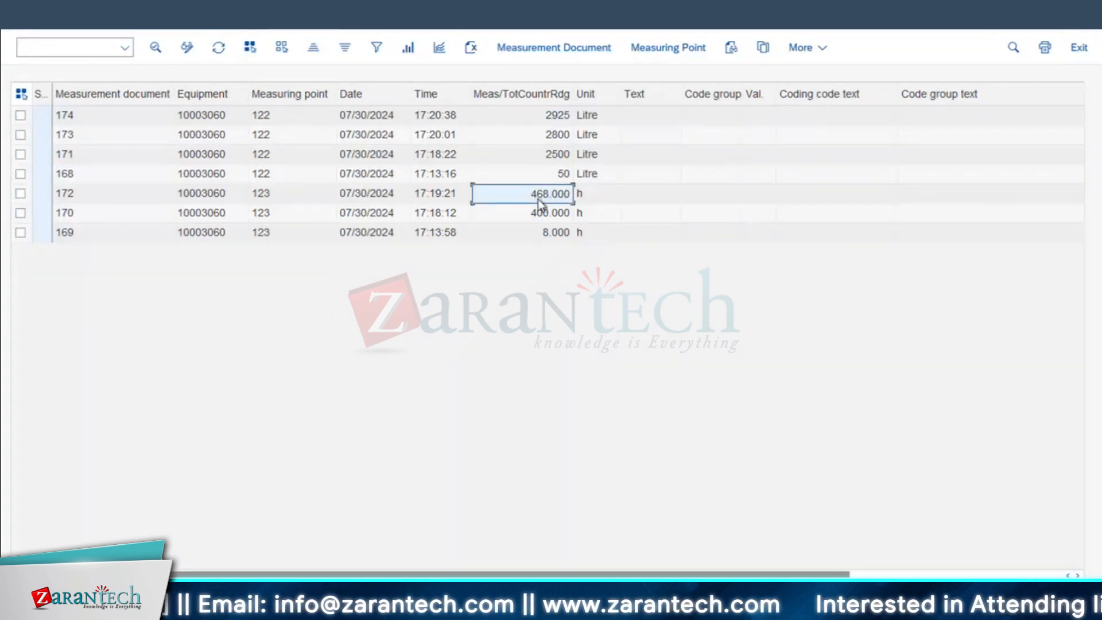
pyautogui.press('super+Tab')
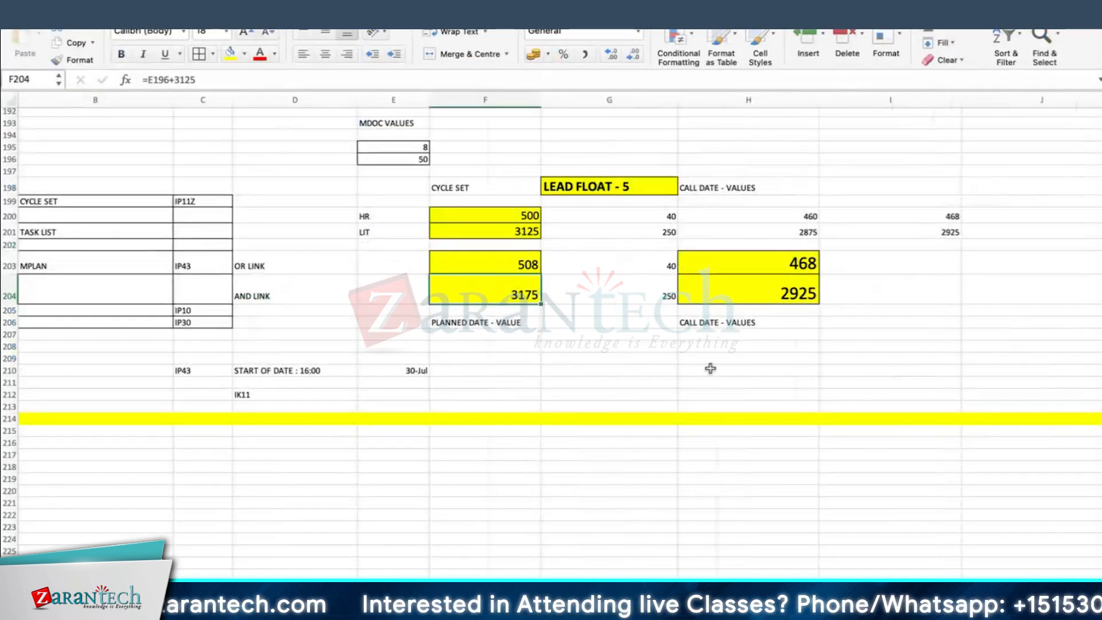
pyautogui.press('super+Tab')
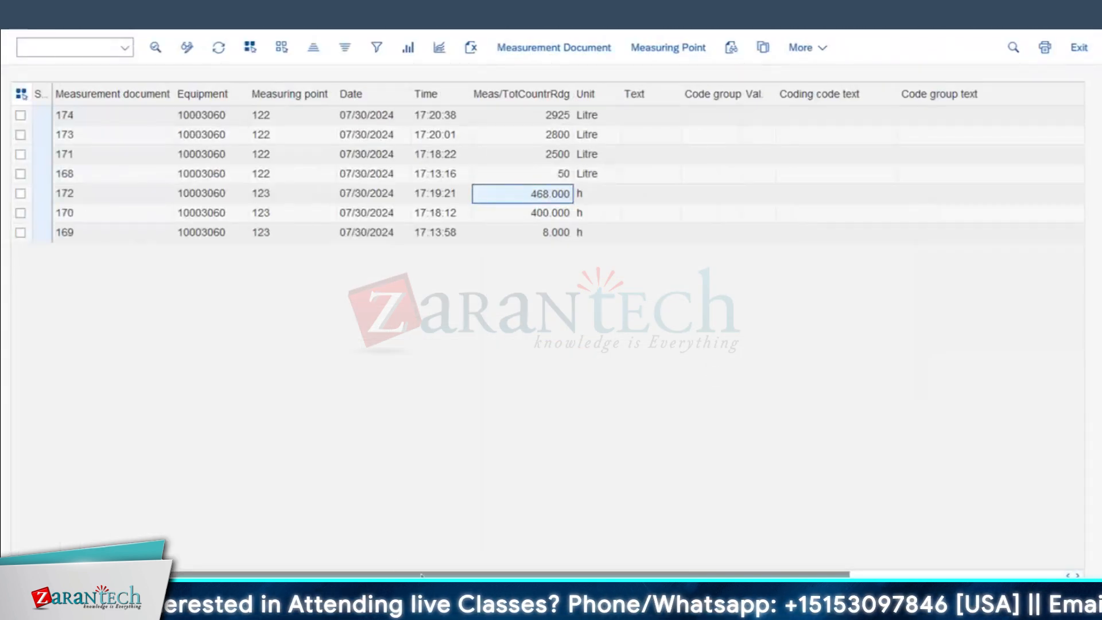
# Step: Rerun deadline monitoring for maintenance plan 194 and select the saved-order message in the resulting log
pyautogui.moveTo(422, 575)
pyautogui.click(904, 570)
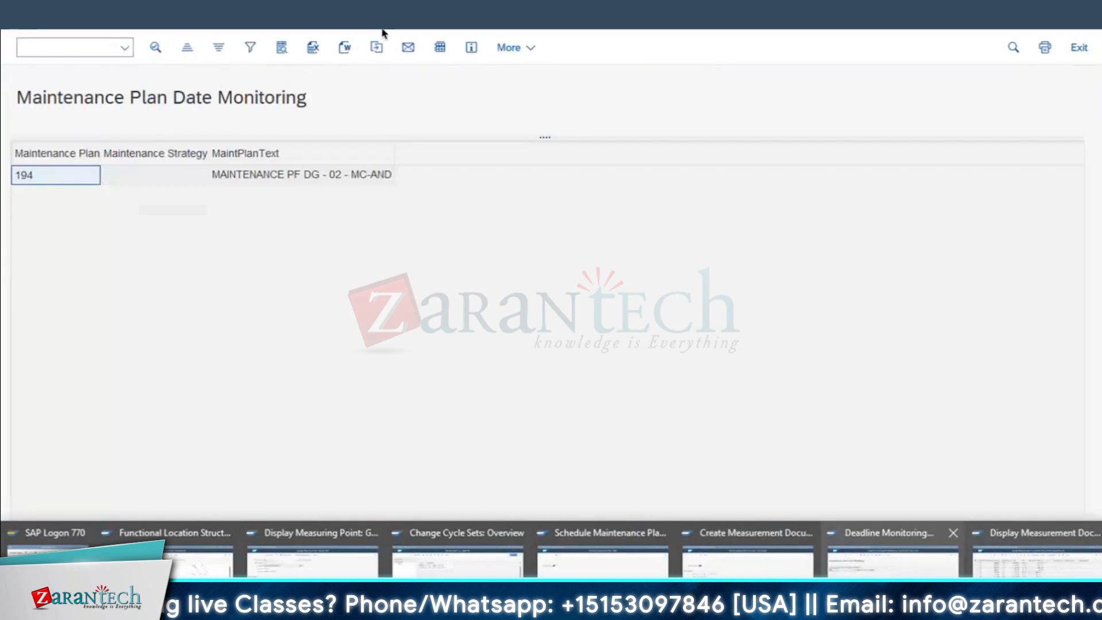
pyautogui.press('F3')
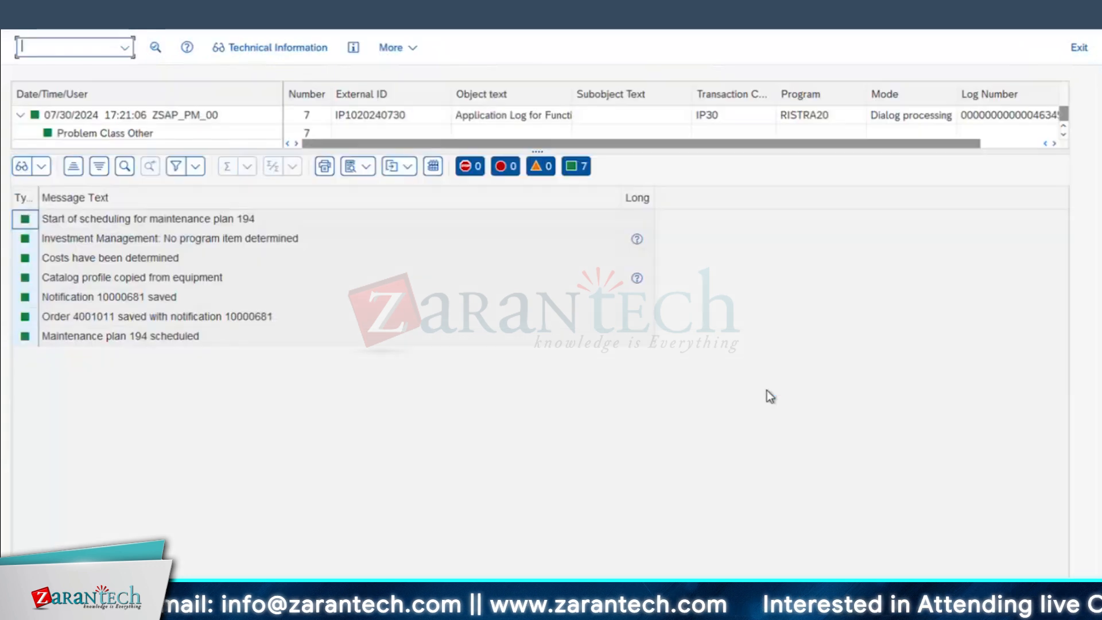
pyautogui.click(105, 317)
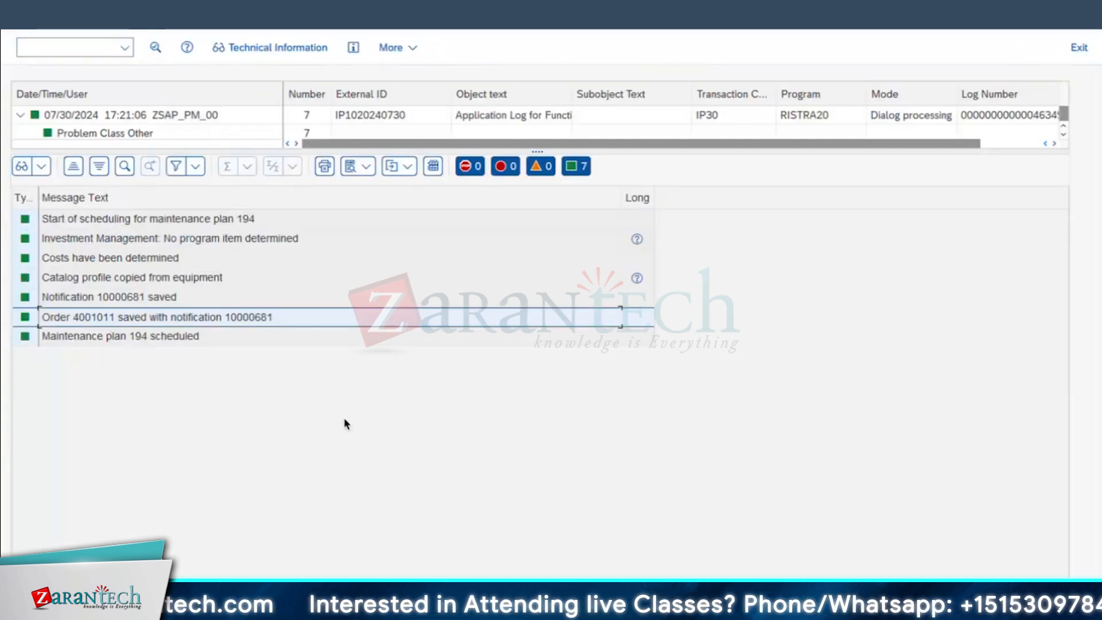
# Step: Switch to the Excel sheet and format the OR LINK and AND LINK cells with yellow fill and bold text
pyautogui.press('super+Tab')
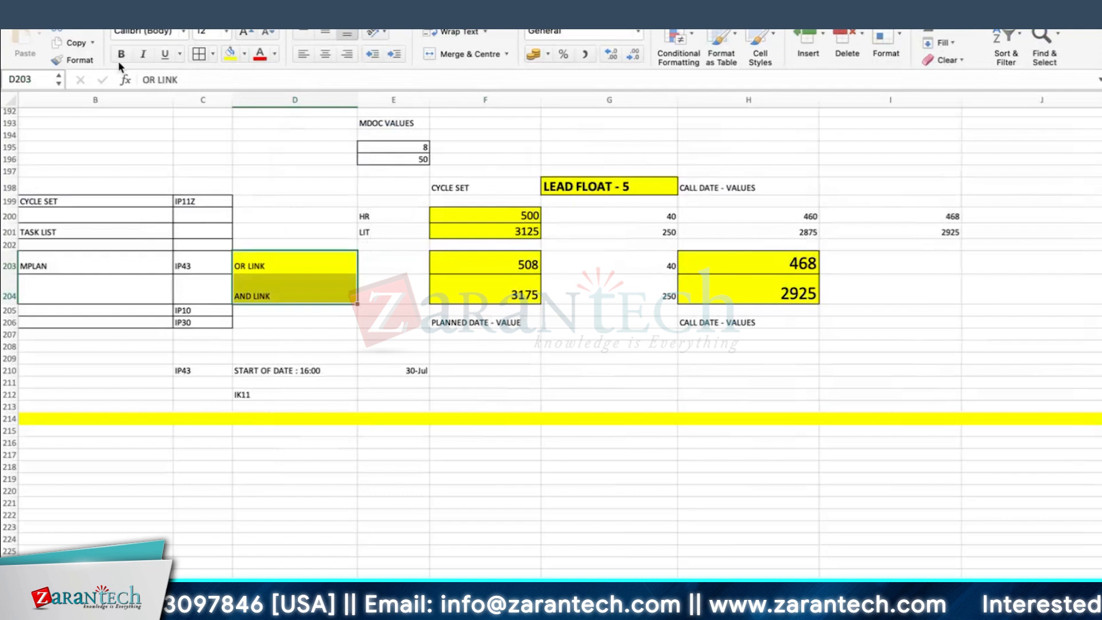
pyautogui.click(120, 56)
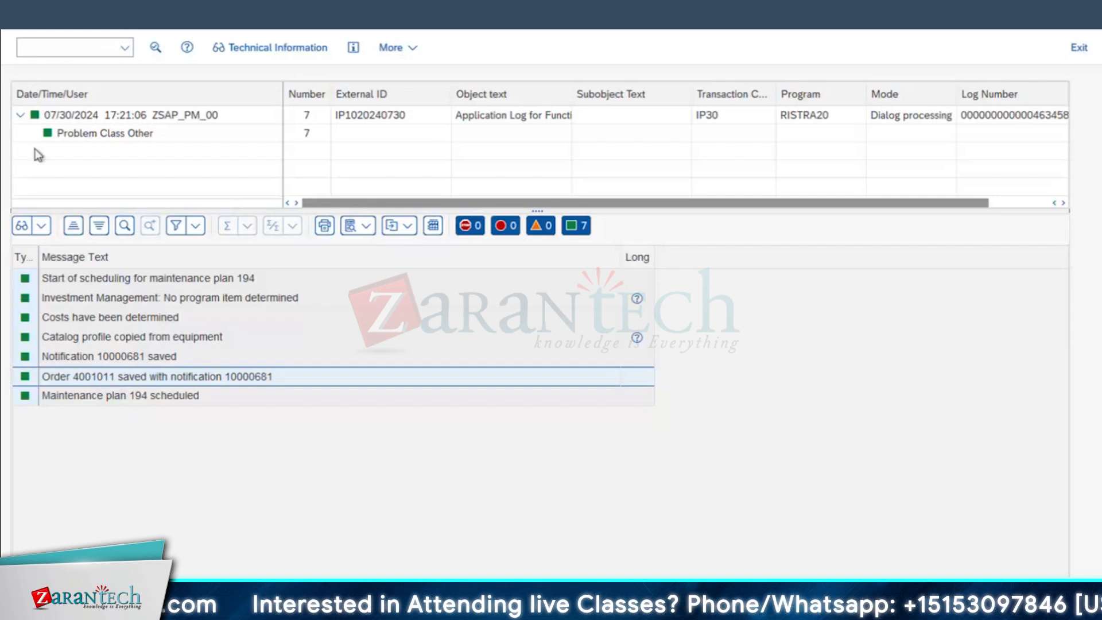
# Step: Open maintenance plan 194 for scheduling in SAP, review its first scheduled call and counter cycles, and leave without saving
pyautogui.moveTo(370, 609)
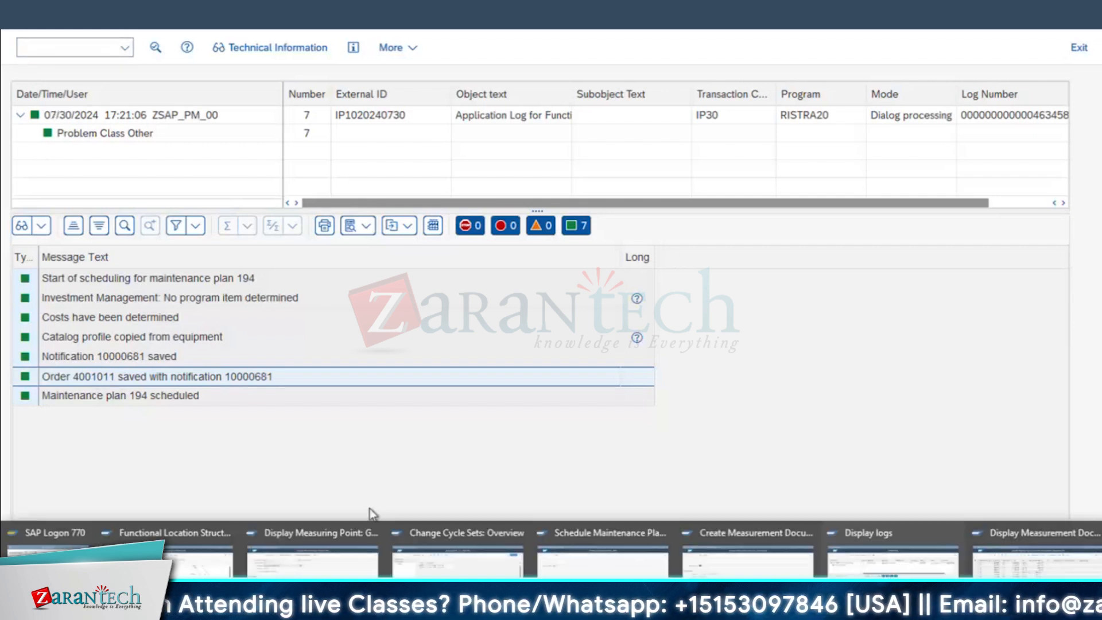
pyautogui.click(602, 585)
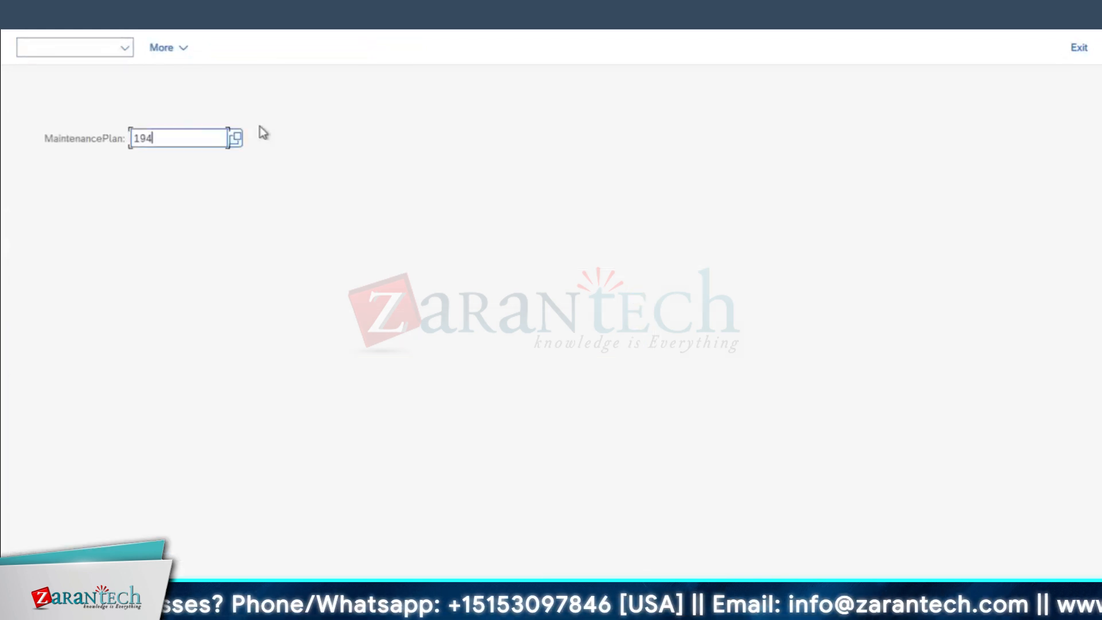
pyautogui.press('Return')
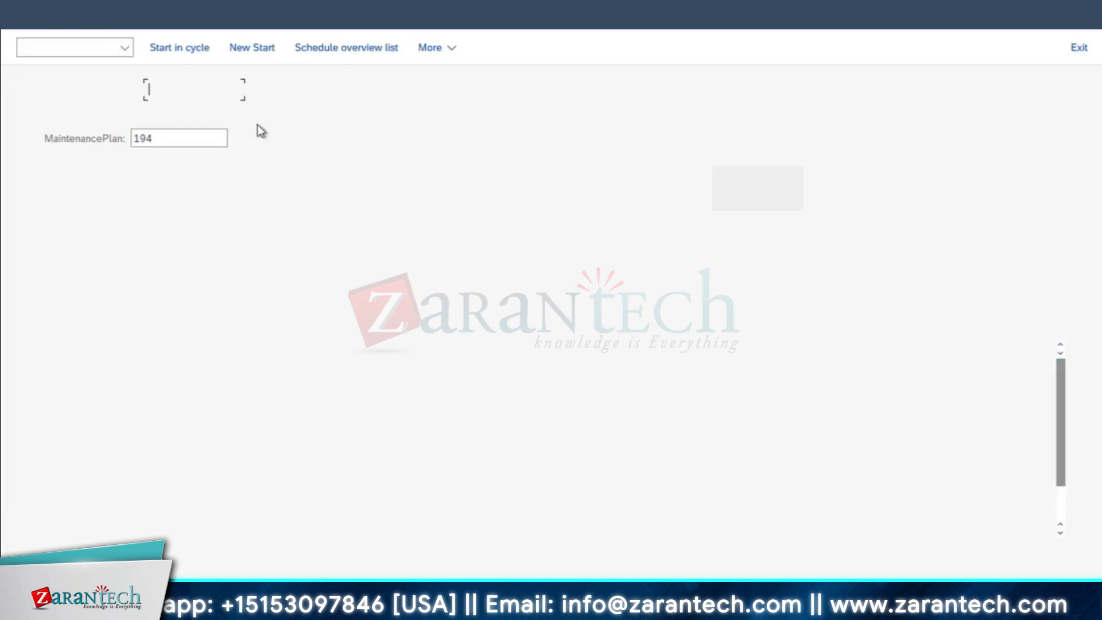
pyautogui.click(161, 398)
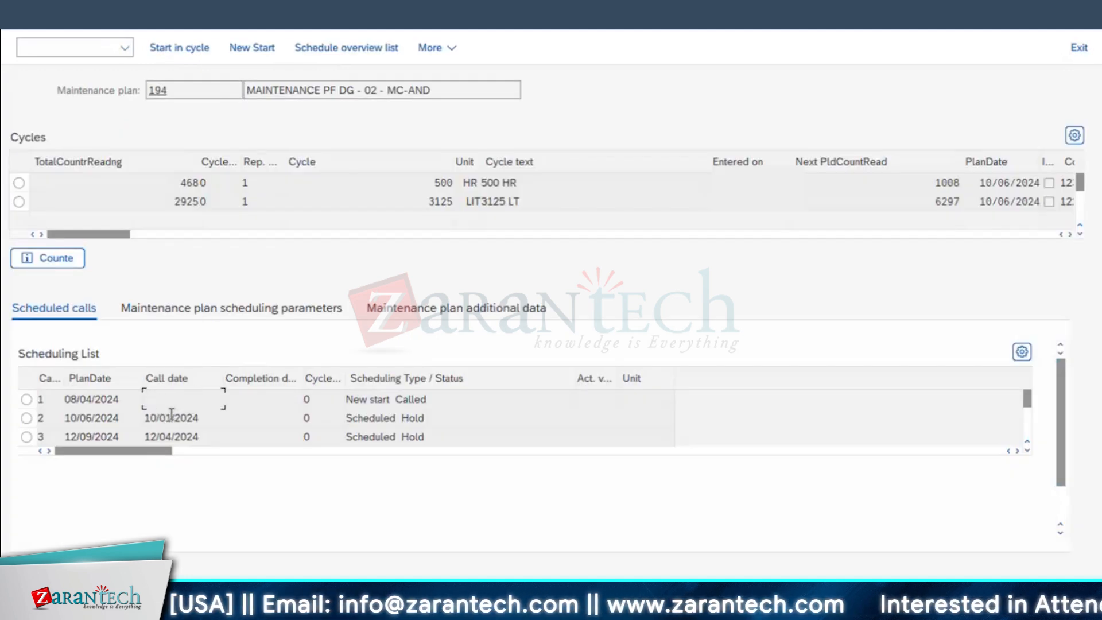
pyautogui.click(27, 400)
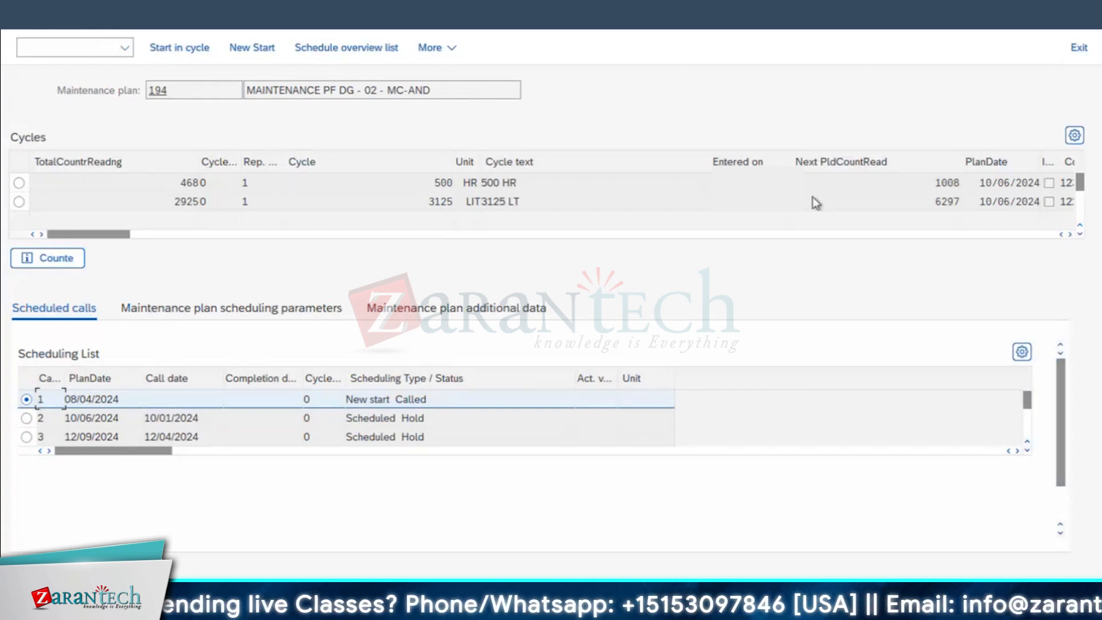
pyautogui.press('F3')
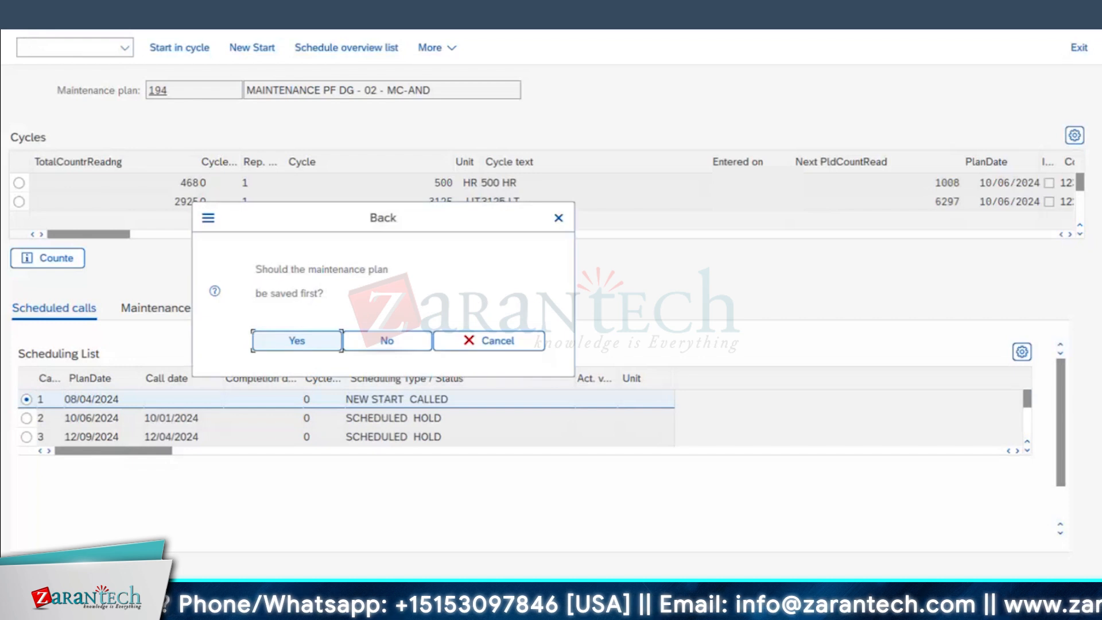
pyautogui.click(374, 337)
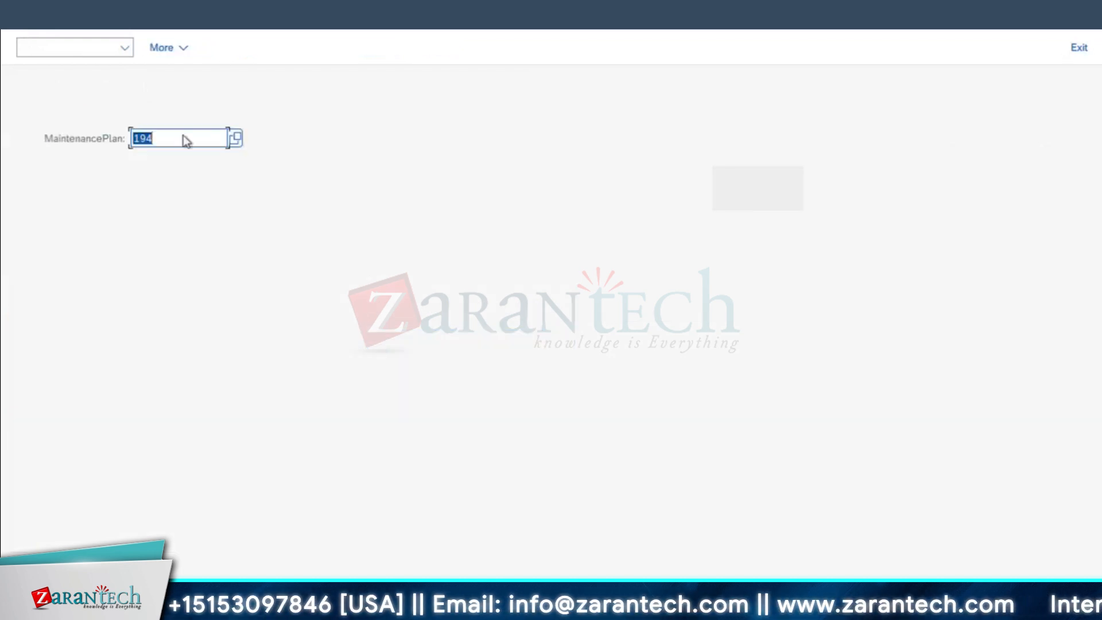
# Step: Display maintenance plan 194, go to its schedule calls, and open the maintenance order generated for call 1
pyautogui.click(80, 48)
pyautogui.click(75, 75)
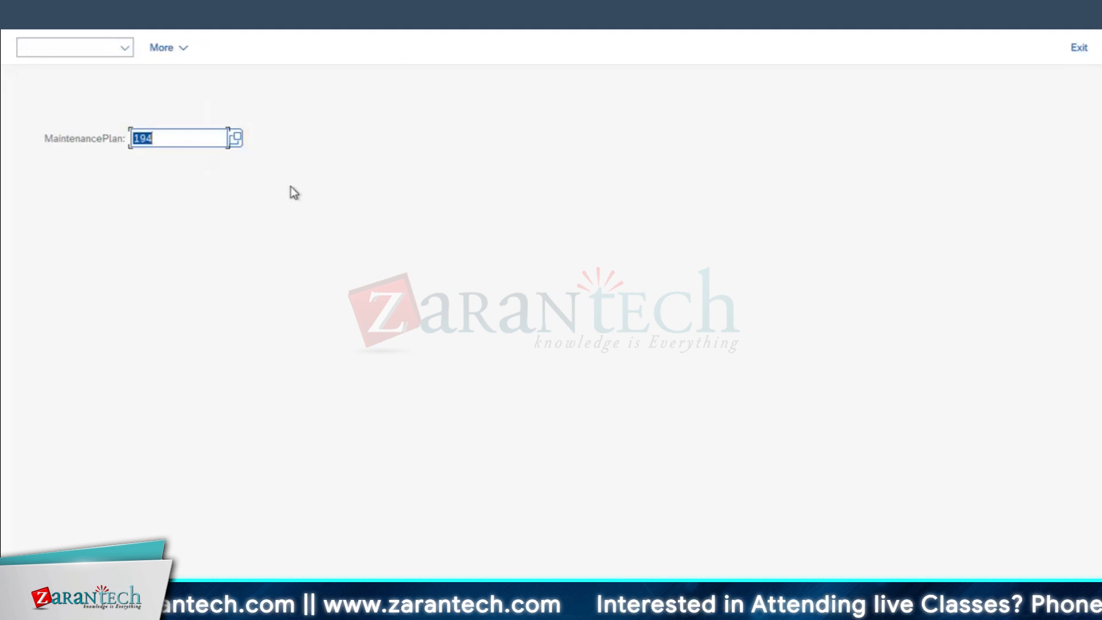
pyautogui.press('Return')
pyautogui.click(528, 150)
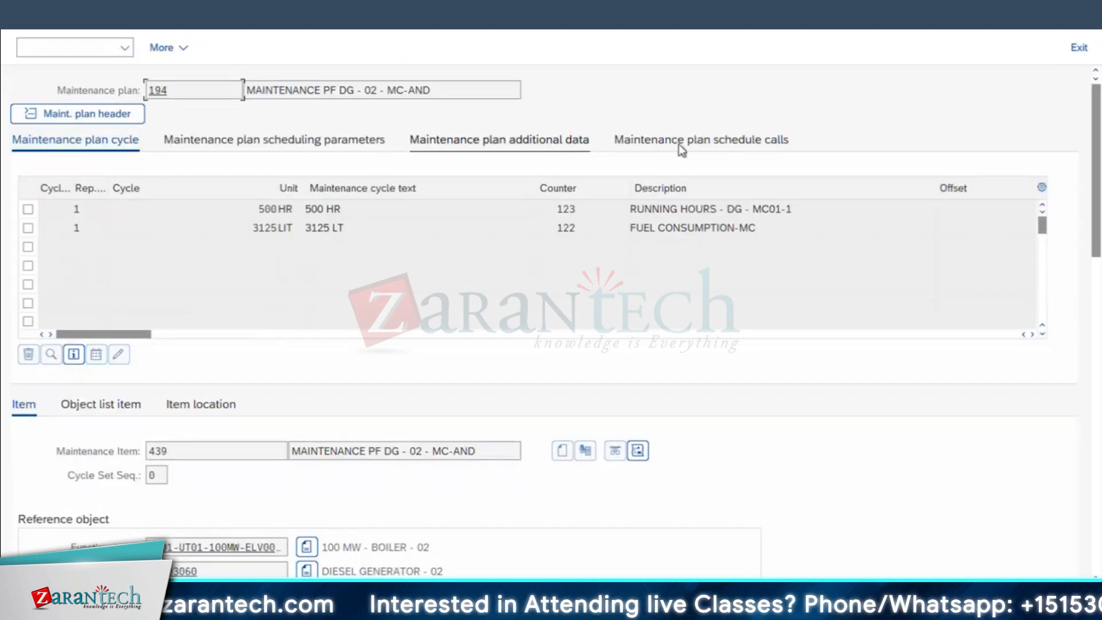
pyautogui.click(680, 142)
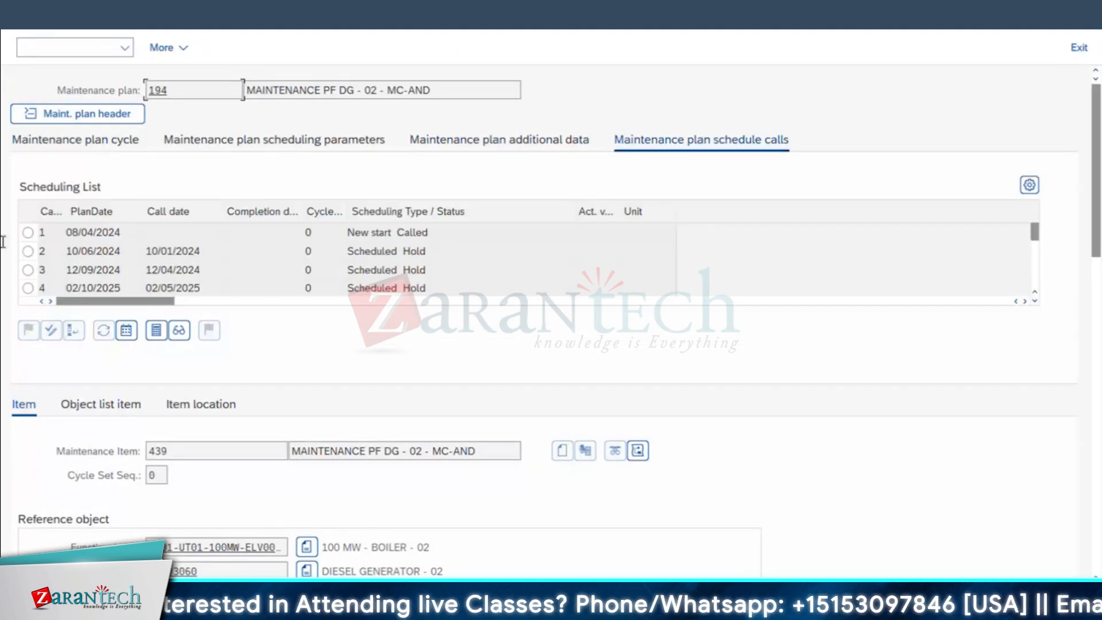
pyautogui.click(28, 232)
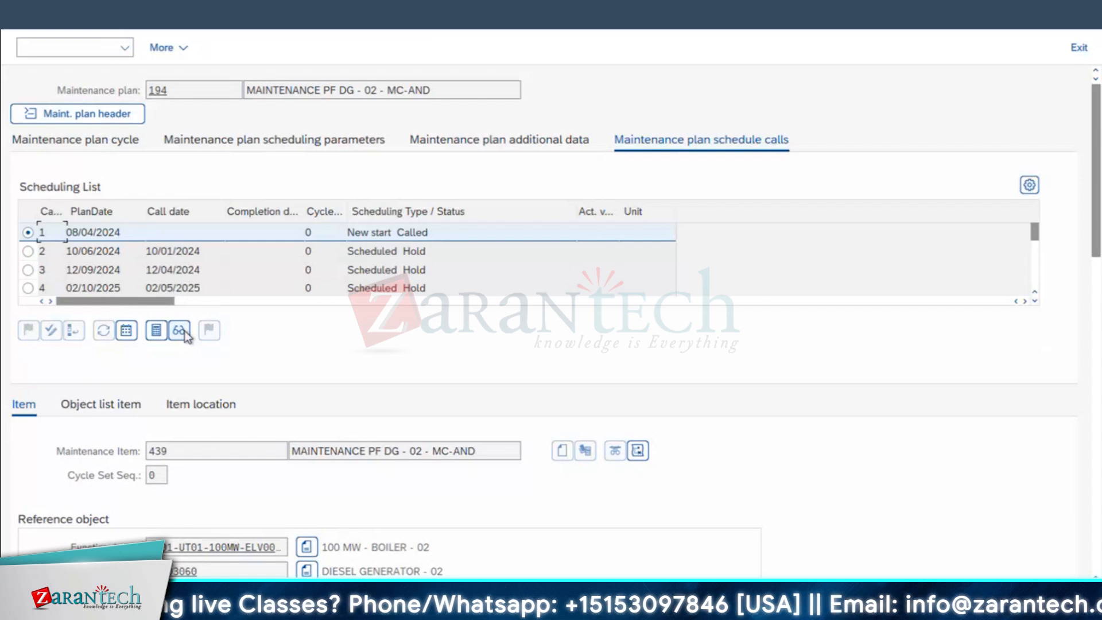
pyautogui.click(179, 330)
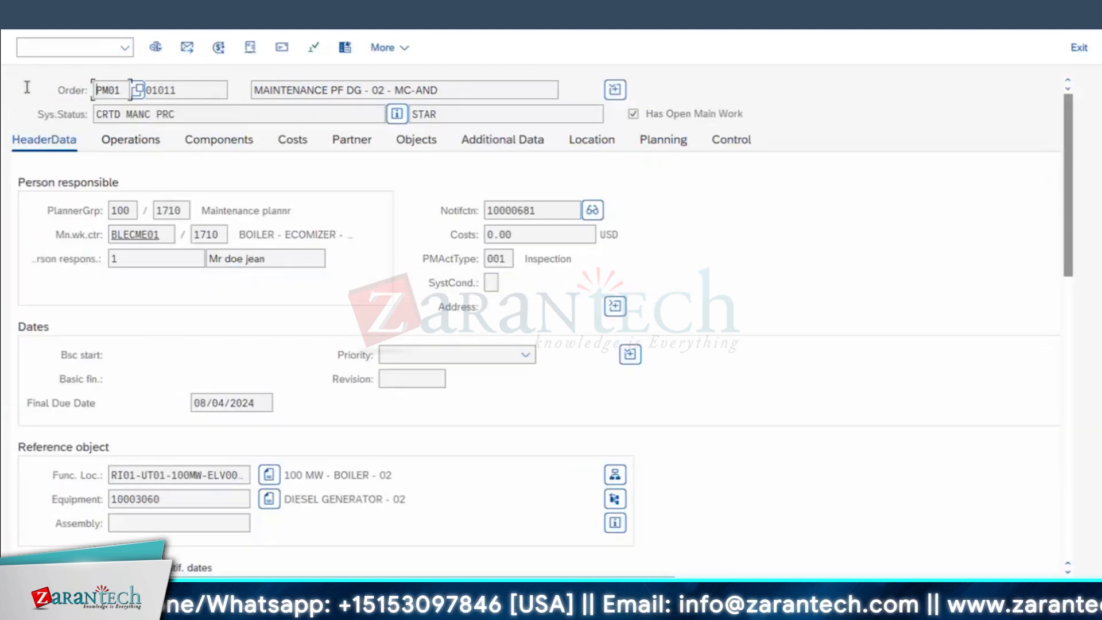
# Step: Examine the order's planning data for the last order and call number, and its control data for who entered it
pyautogui.click(658, 145)
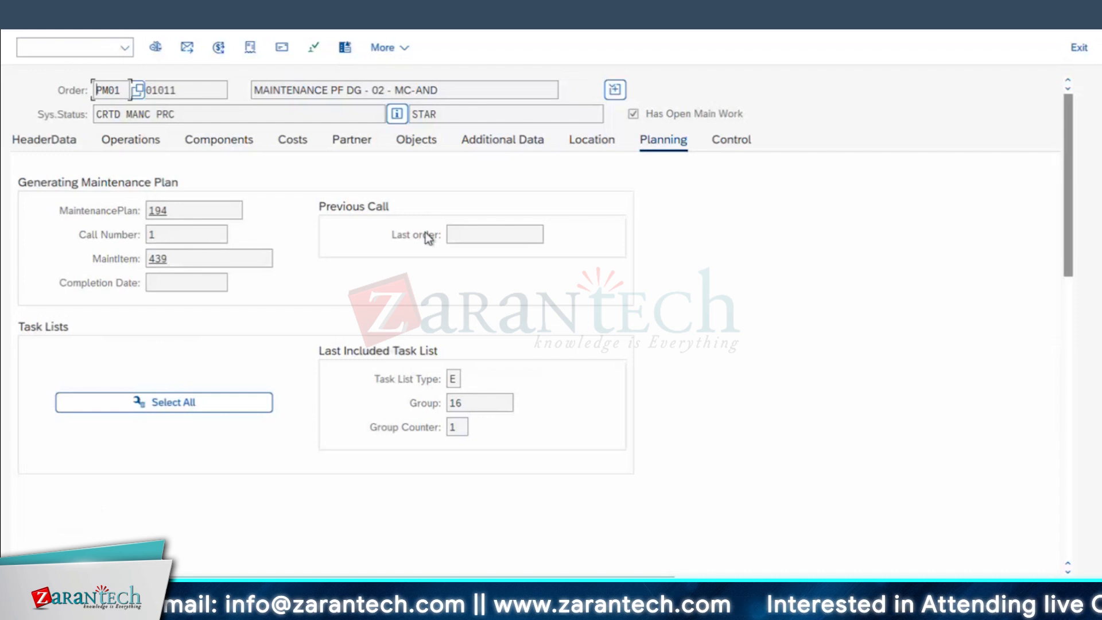
pyautogui.click(485, 237)
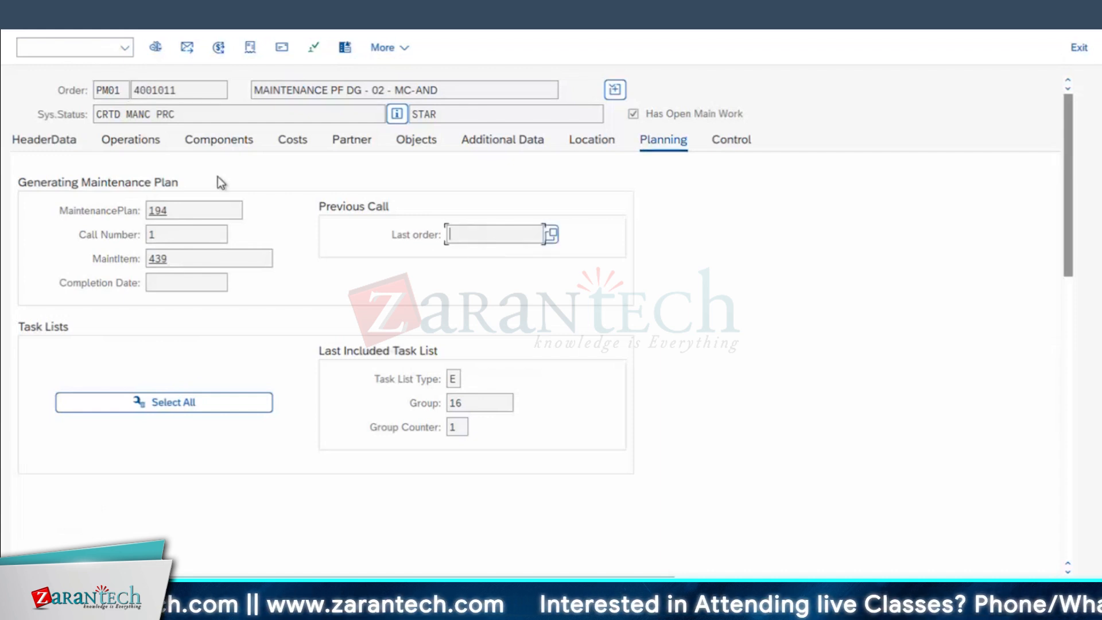
pyautogui.moveTo(159, 236); pyautogui.dragTo(62, 264)
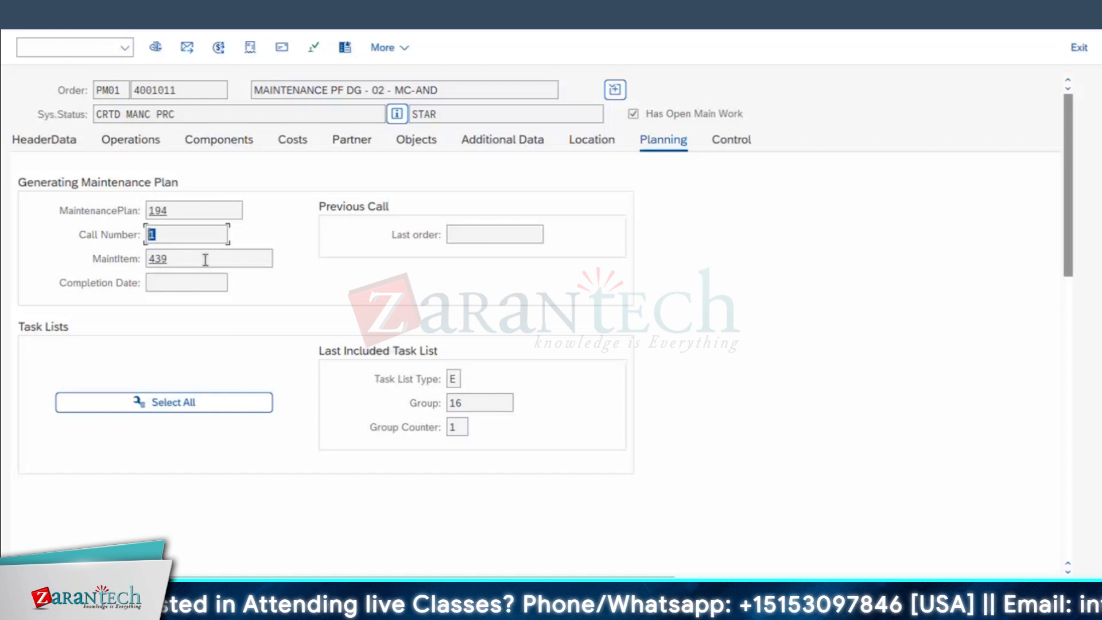
pyautogui.click(741, 142)
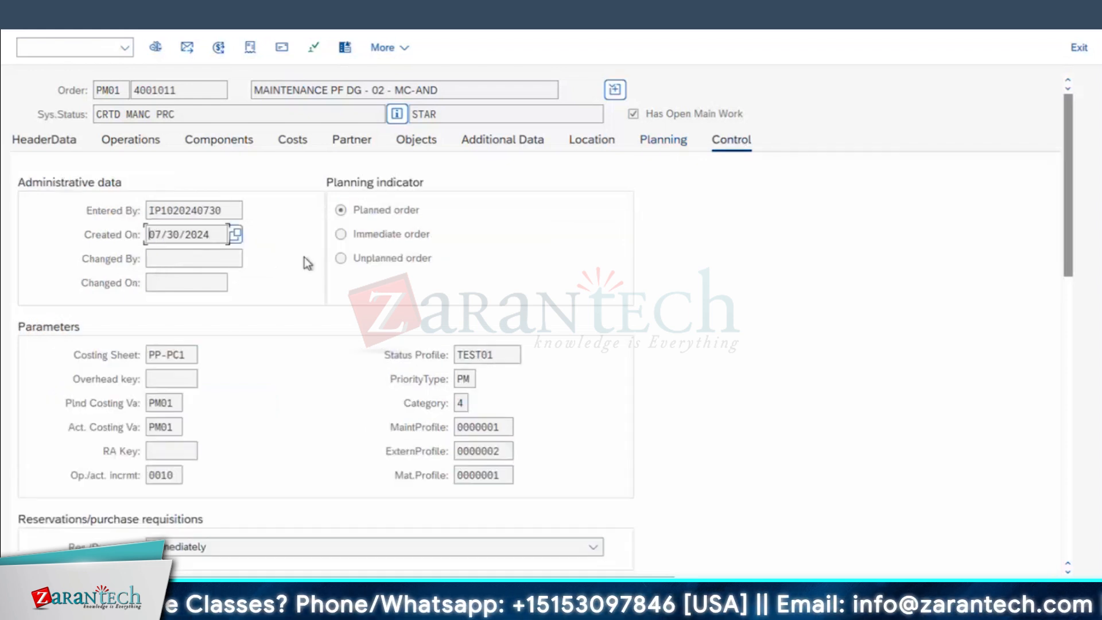
pyautogui.hotkey('shift', 'Tab')
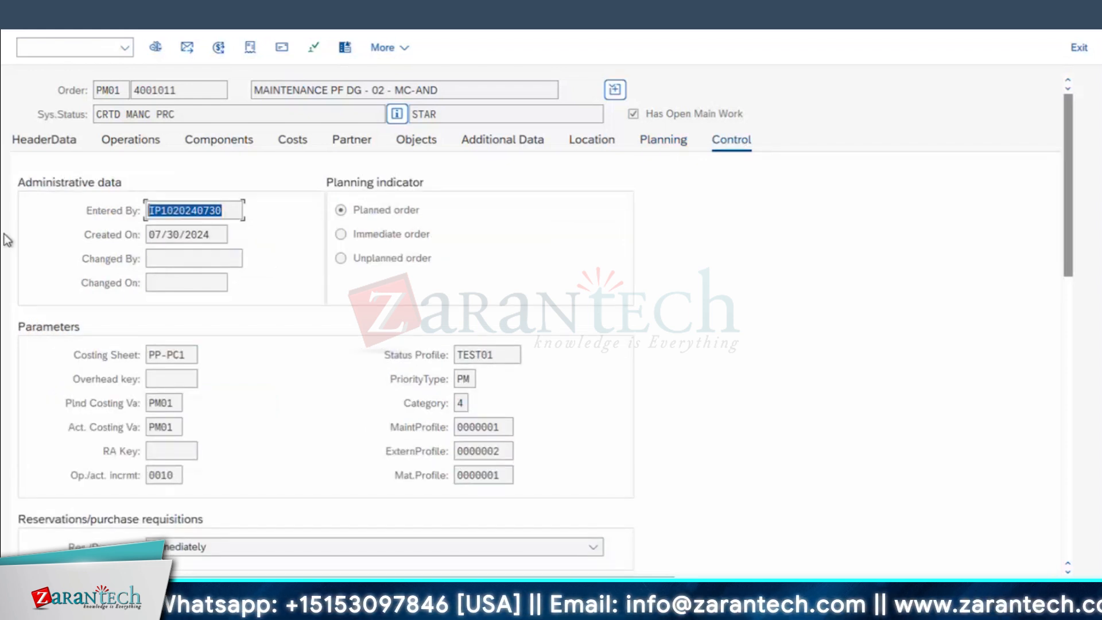
# Step: Return to the plan's schedule calls and try to display the call object for call 2
pyautogui.press('F3')
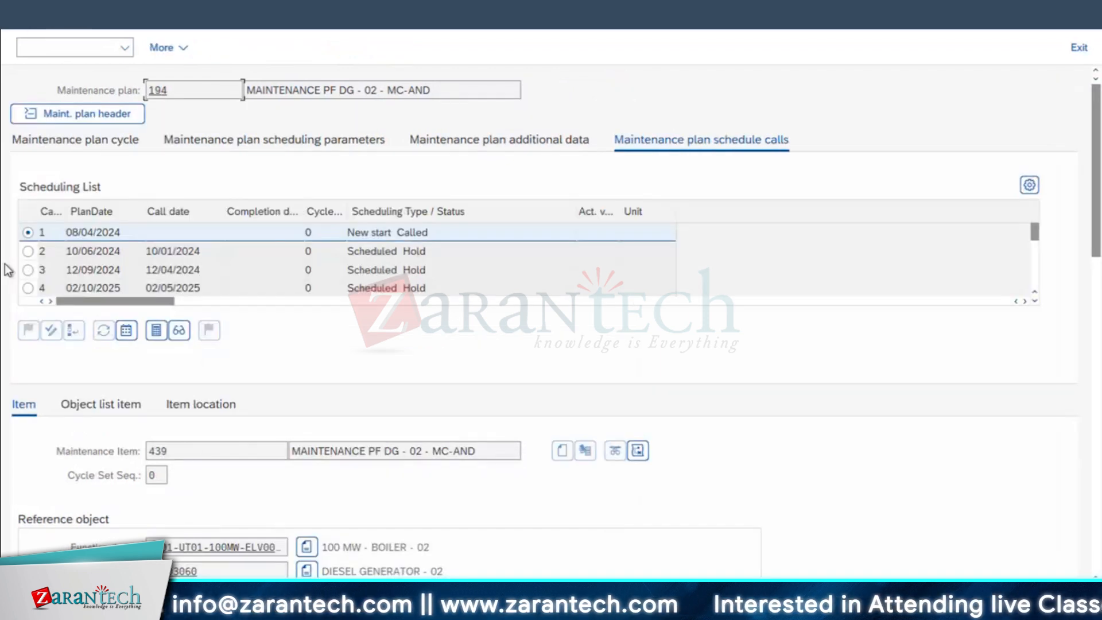
pyautogui.click(28, 251)
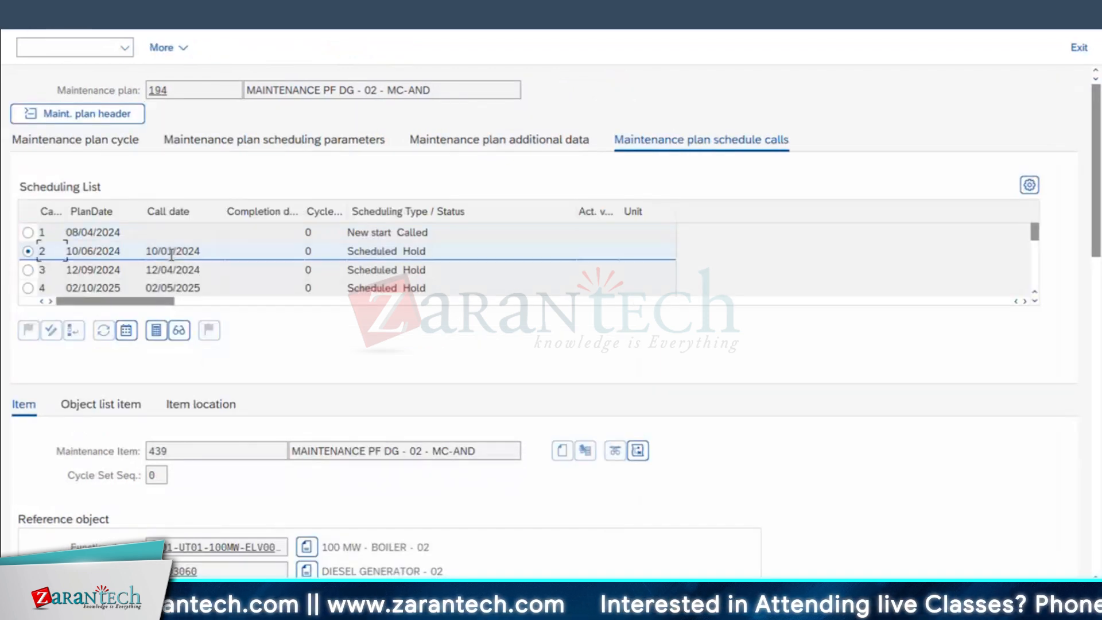
pyautogui.click(180, 331)
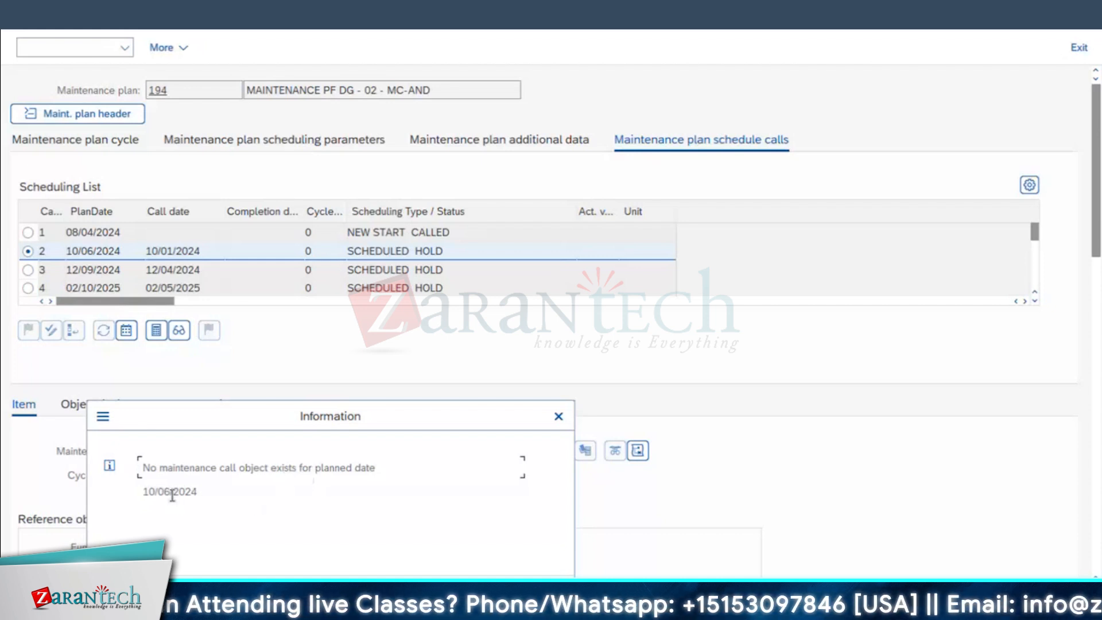
# Step: Dismiss the missing call object message and the deadline monitoring message about scheduling the selected maintenance plans
pyautogui.press('Return')
pyautogui.moveTo(459, 610)
pyautogui.click(894, 560)
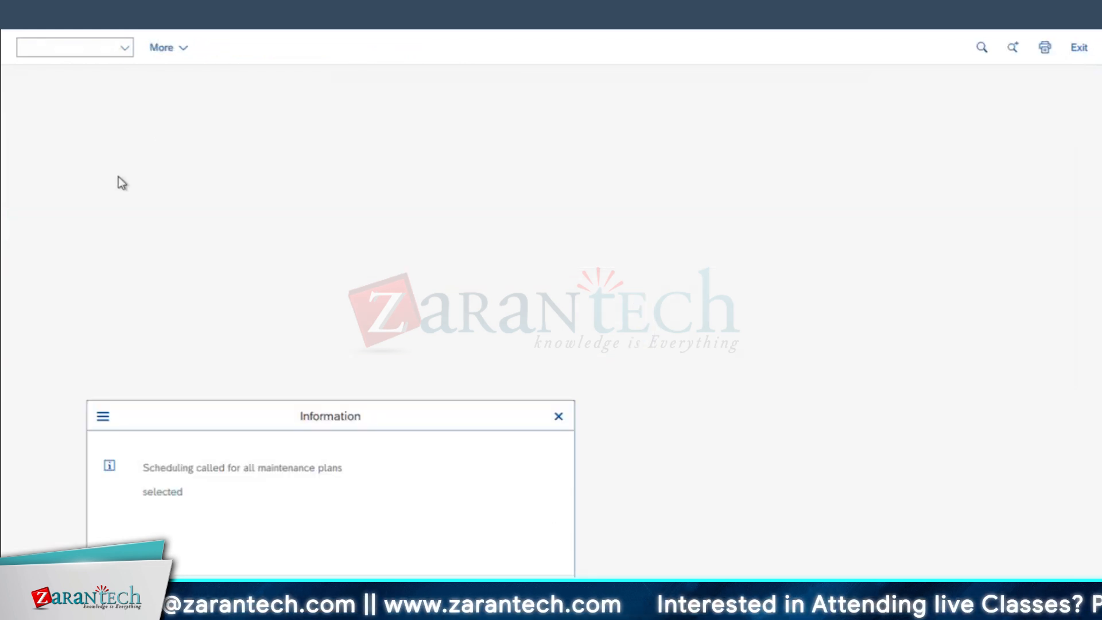
pyautogui.press('Return')
# Step: Switch to the Excel notes sheet and enter the heading BACKGROUND JOB PROCESSING in cell B217
pyautogui.press('super+Tab')
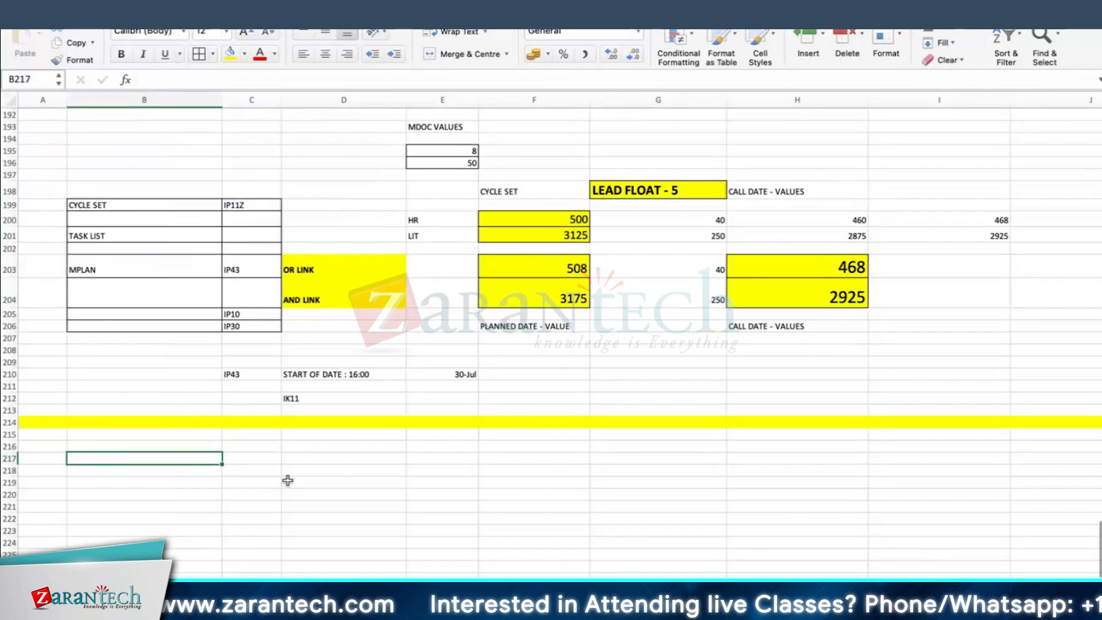
pyautogui.scroll(-6, 291, 478)
pyautogui.scroll(2, 290, 477)
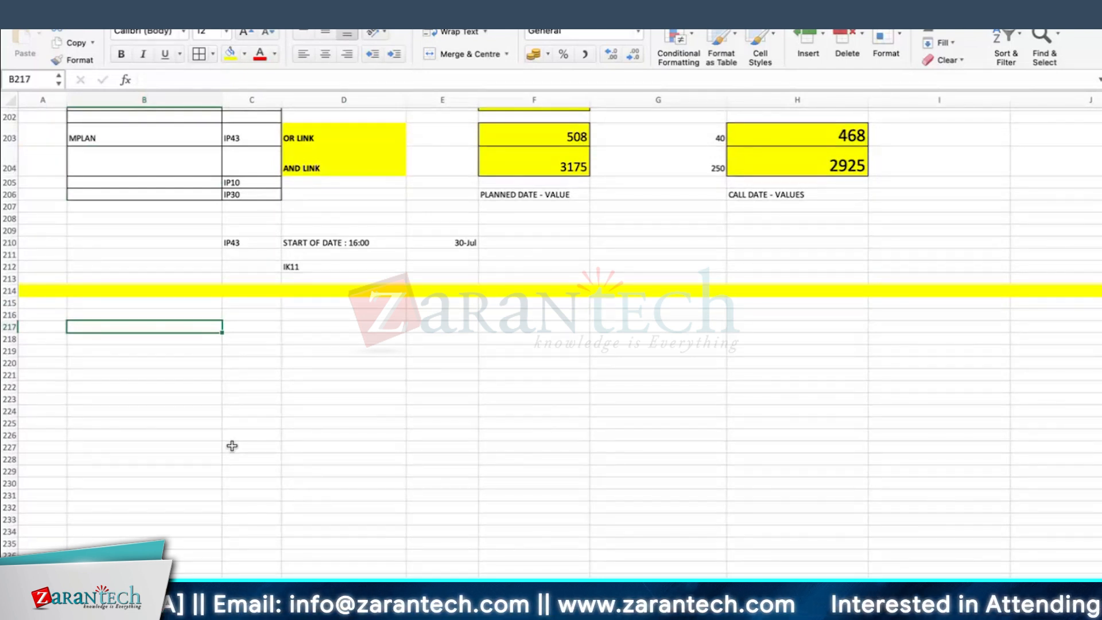
pyautogui.write('BACK')
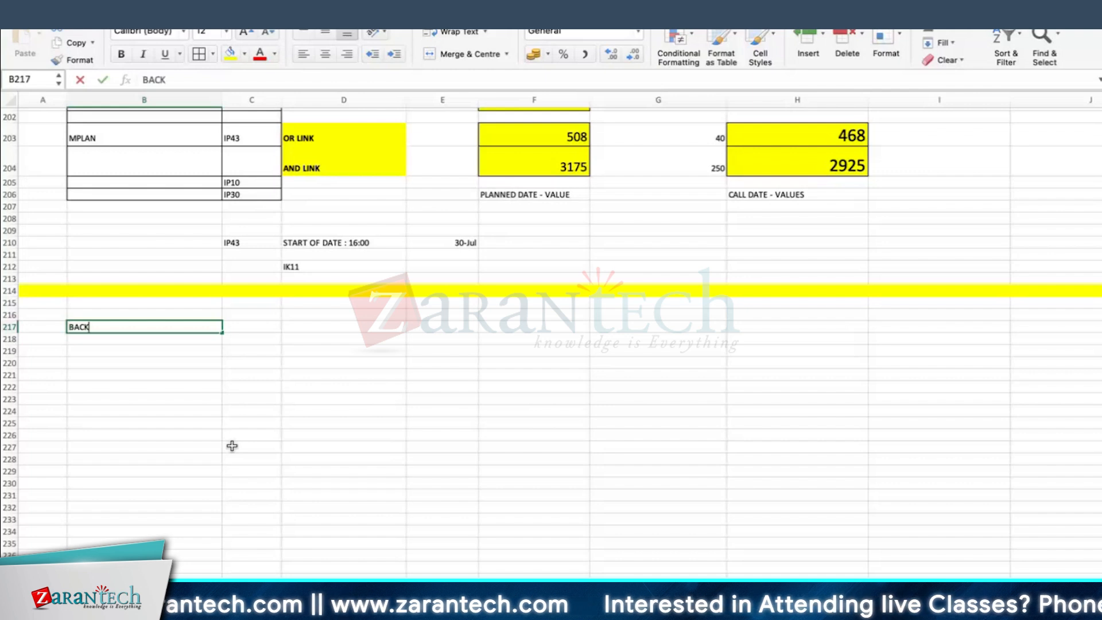
pyautogui.write('GROUN')
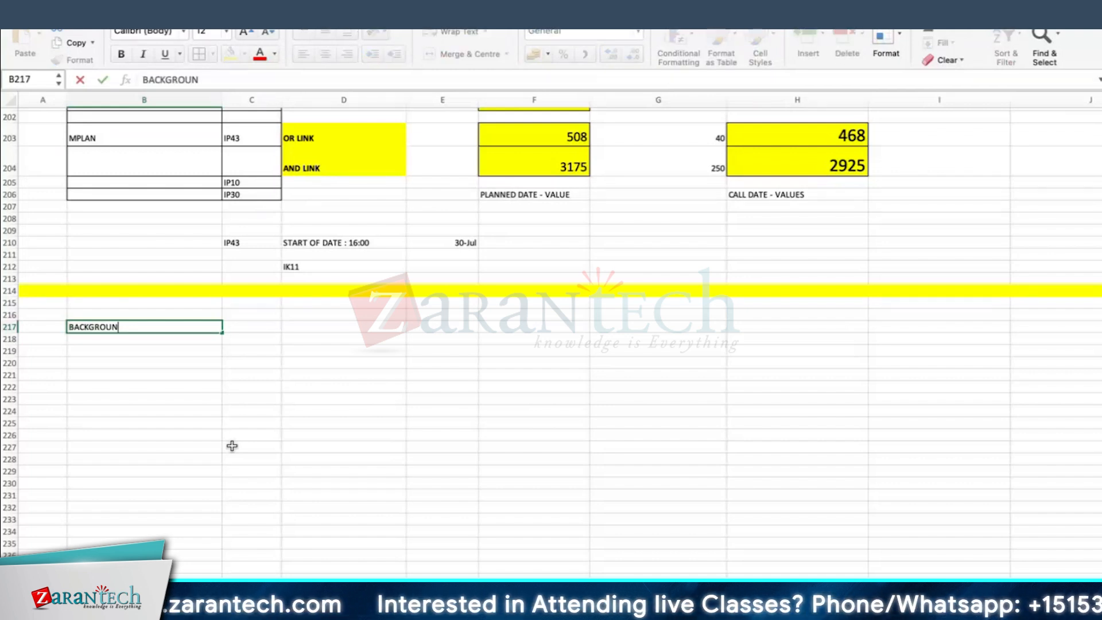
pyautogui.write('D JOB PROCESSING')
pyautogui.press('Return')
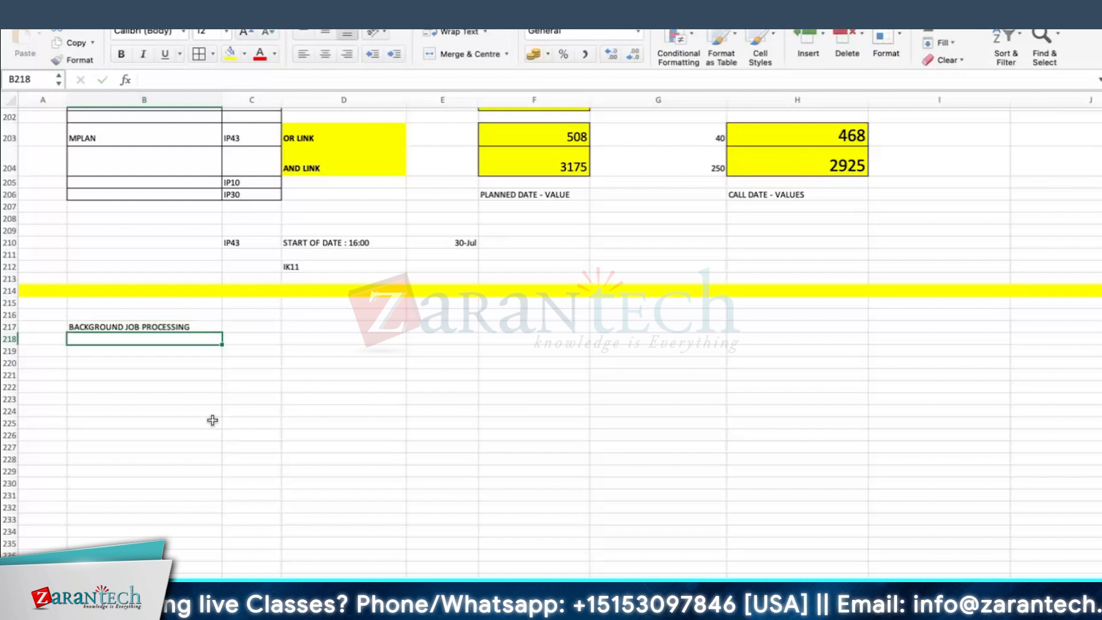
# Step: Make row 217 slightly taller and format the B217 heading in bold with a yellow fill
pyautogui.click(100, 326)
pyautogui.moveTo(8, 338); pyautogui.dragTo(8, 344)
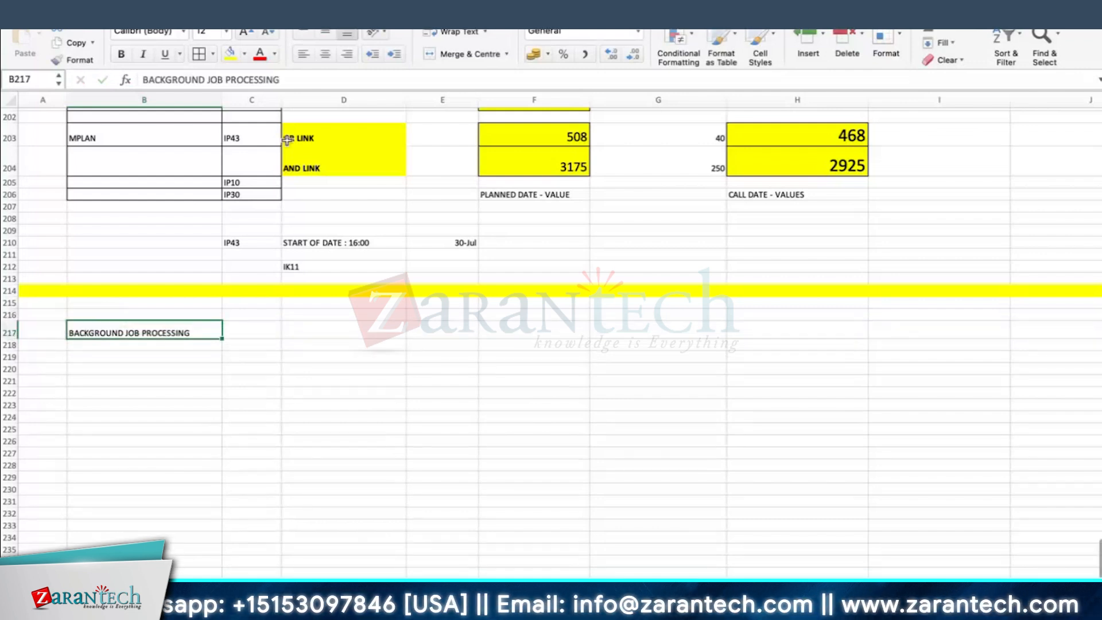
pyautogui.click(229, 54)
pyautogui.click(121, 54)
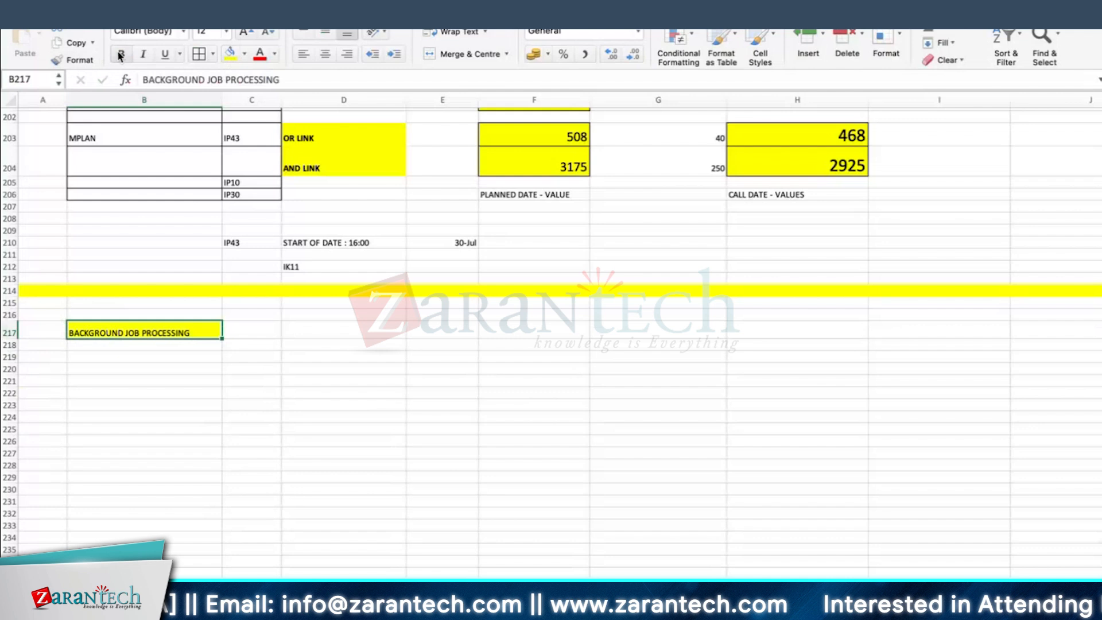
# Step: Enter IP30 in cell D217 and format it in bold, size 14, with a yellow fill
pyautogui.click(387, 332)
pyautogui.write('IP')
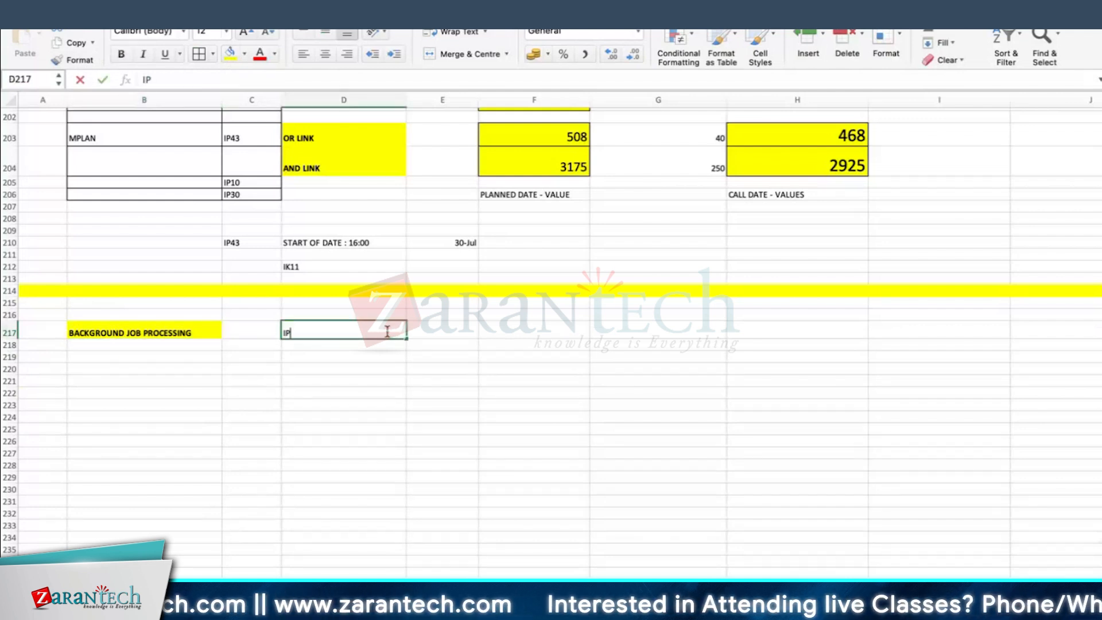
pyautogui.write('30')
pyautogui.press('Return')
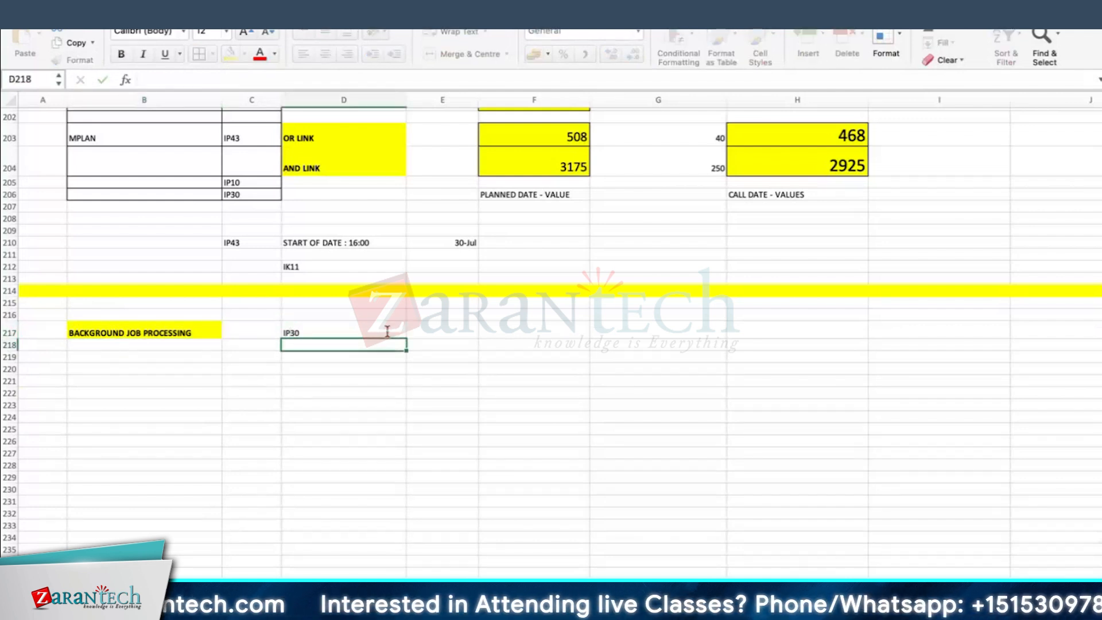
pyautogui.click(386, 332)
pyautogui.click(230, 54)
pyautogui.click(121, 54)
pyautogui.click(339, 357)
pyautogui.click(324, 316)
pyautogui.click(316, 336)
pyautogui.click(310, 320)
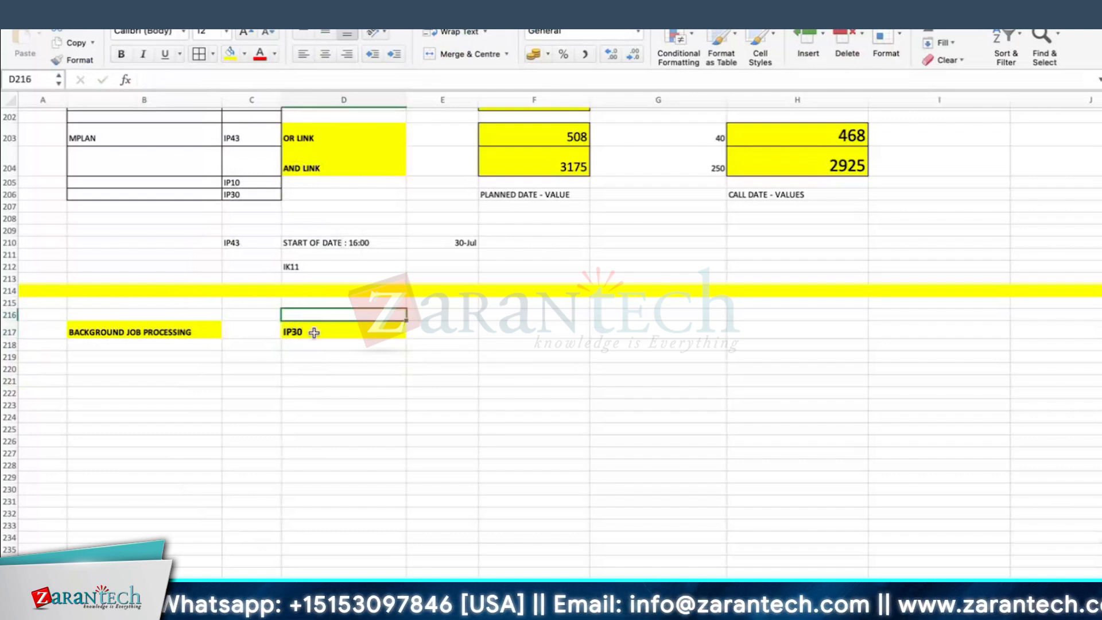
# Step: Enter the note "T CODE : SM36" in cell B220 below the background job heading
pyautogui.click(122, 320)
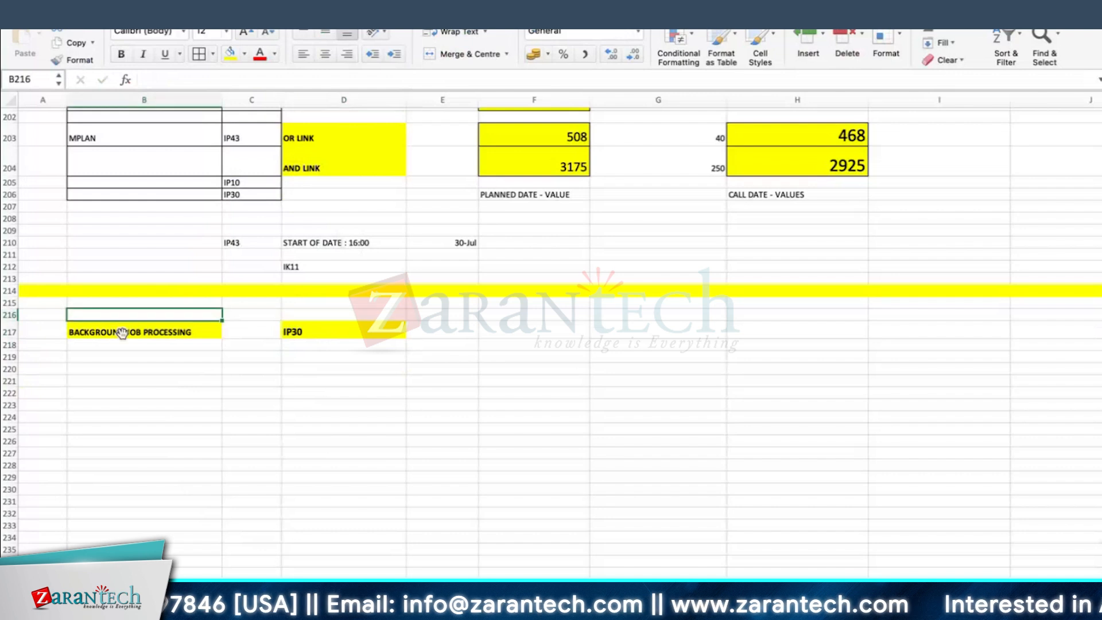
pyautogui.click(139, 358)
pyautogui.click(130, 376)
pyautogui.write('T CODE : SM36')
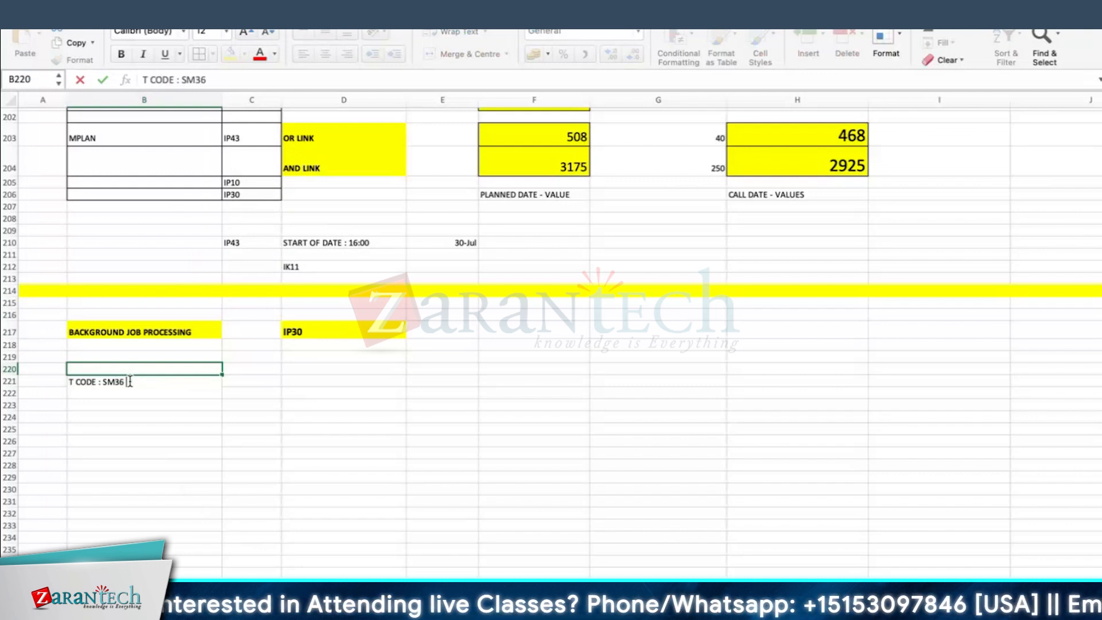
pyautogui.press('Tab')
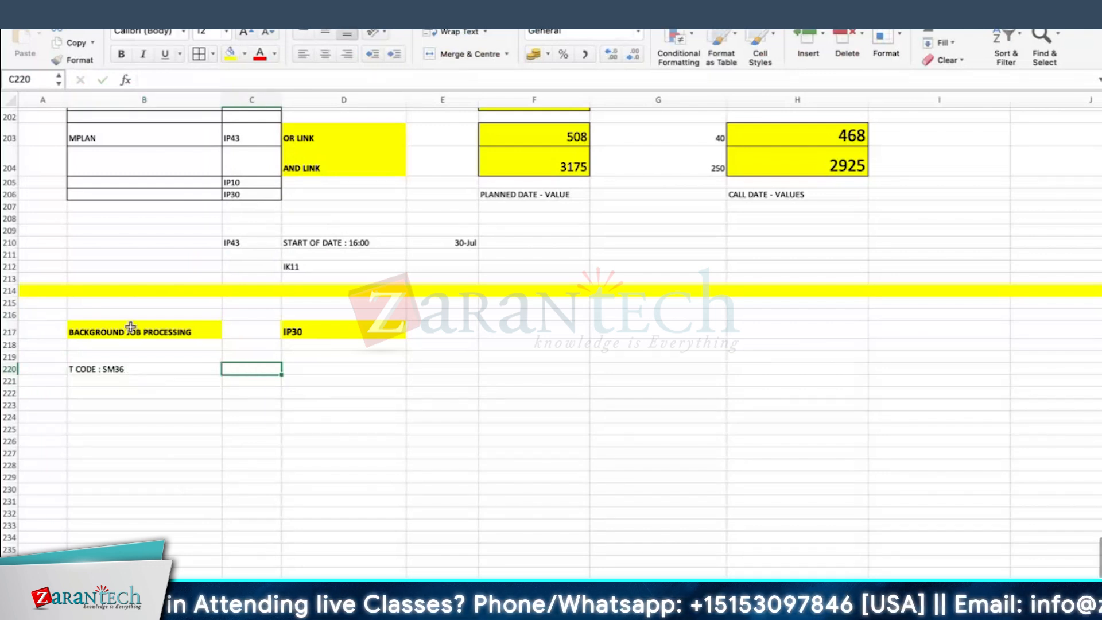
# Step: Fill cells B219 and B220 yellow and enlarge the SM36 note to font size 18
pyautogui.click(135, 357)
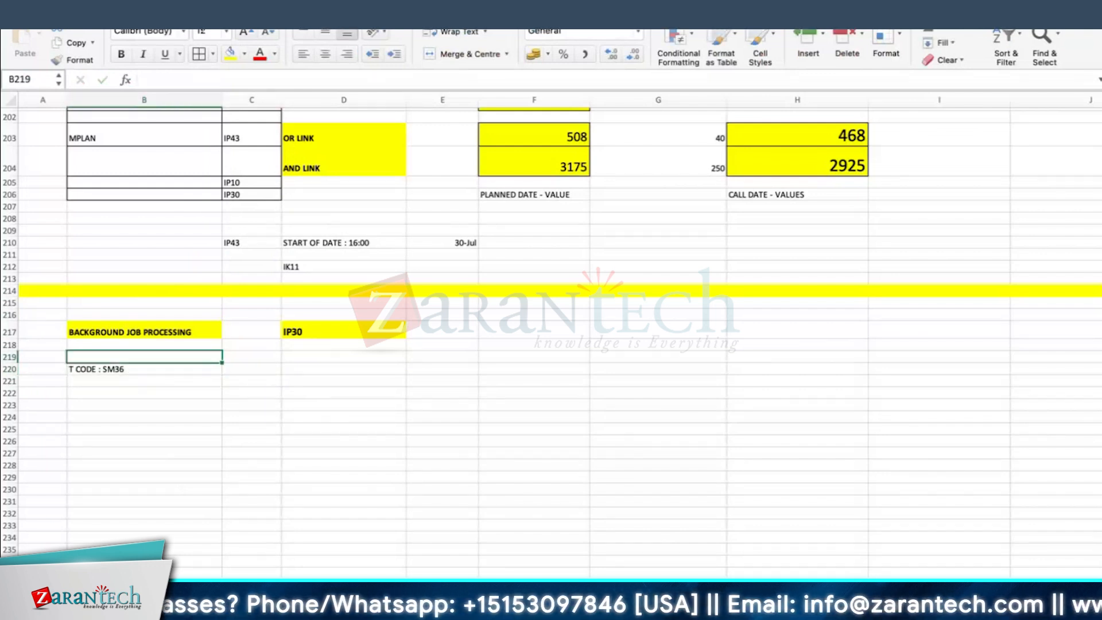
pyautogui.click(228, 56)
pyautogui.scroll(1, 155, 229)
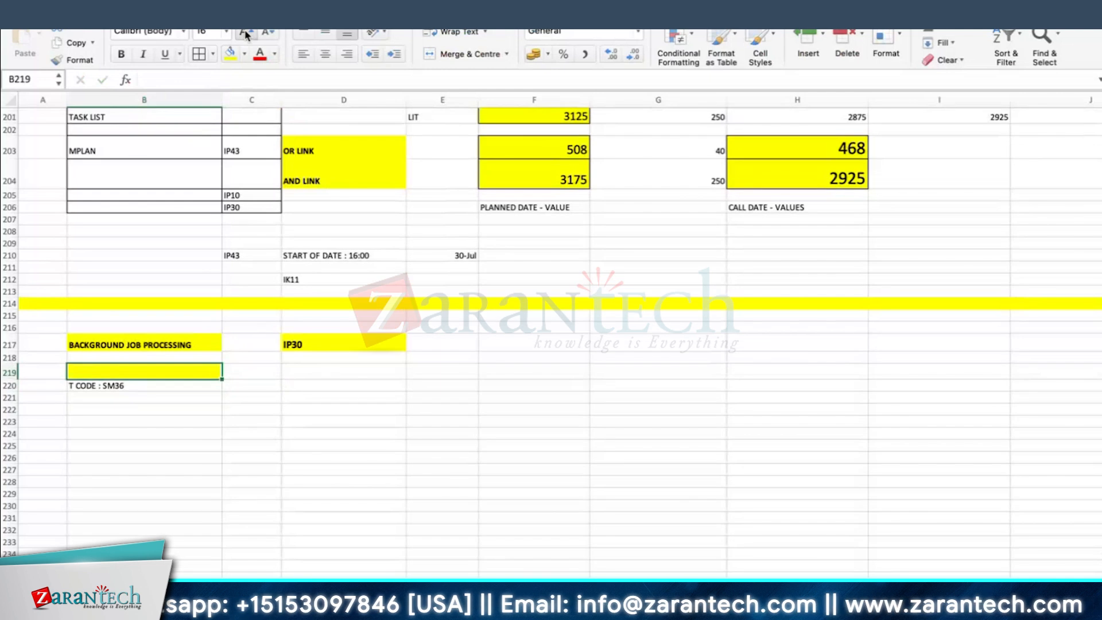
pyautogui.click(90, 384)
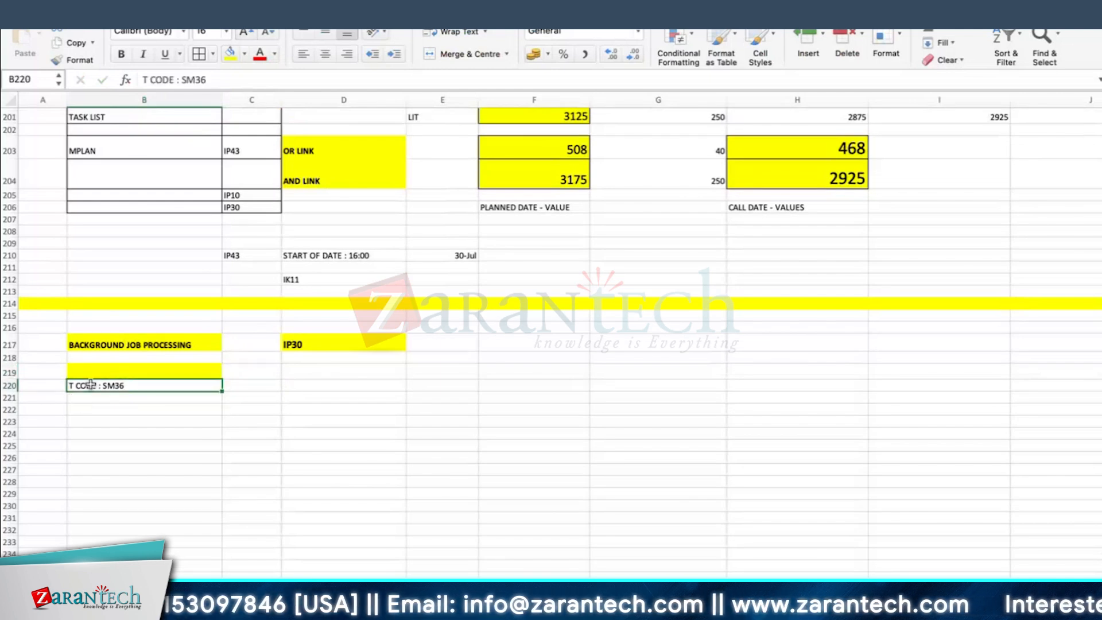
pyautogui.click(242, 35)
pyautogui.click(242, 35)
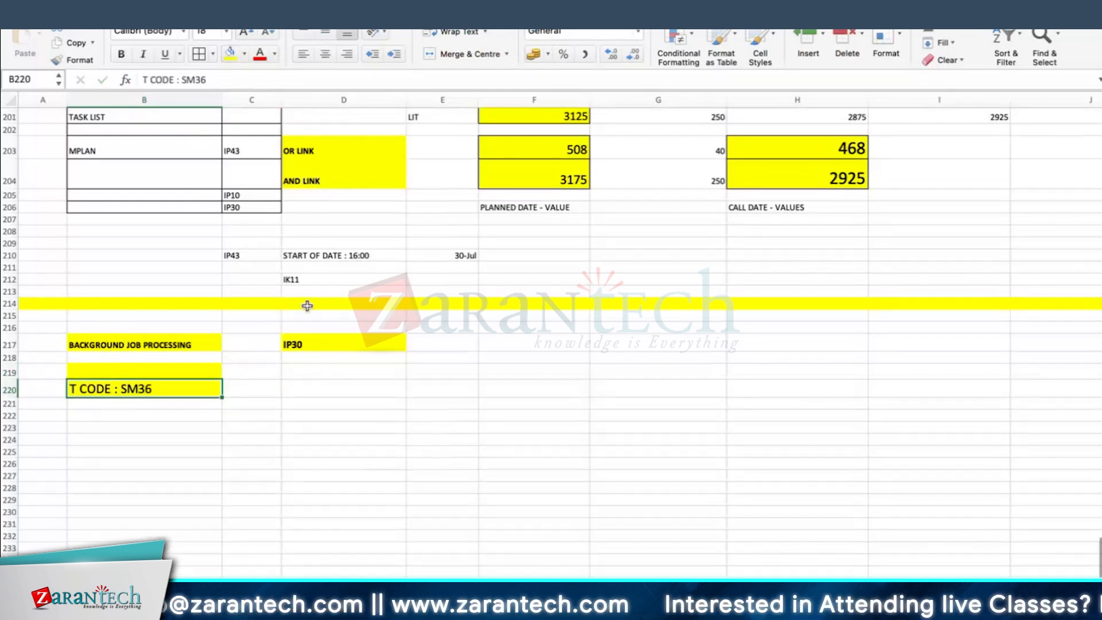
# Step: Enter TCODE in cell E217 beside IP30 and PROGRAM NAME in cell D220
pyautogui.click(345, 342)
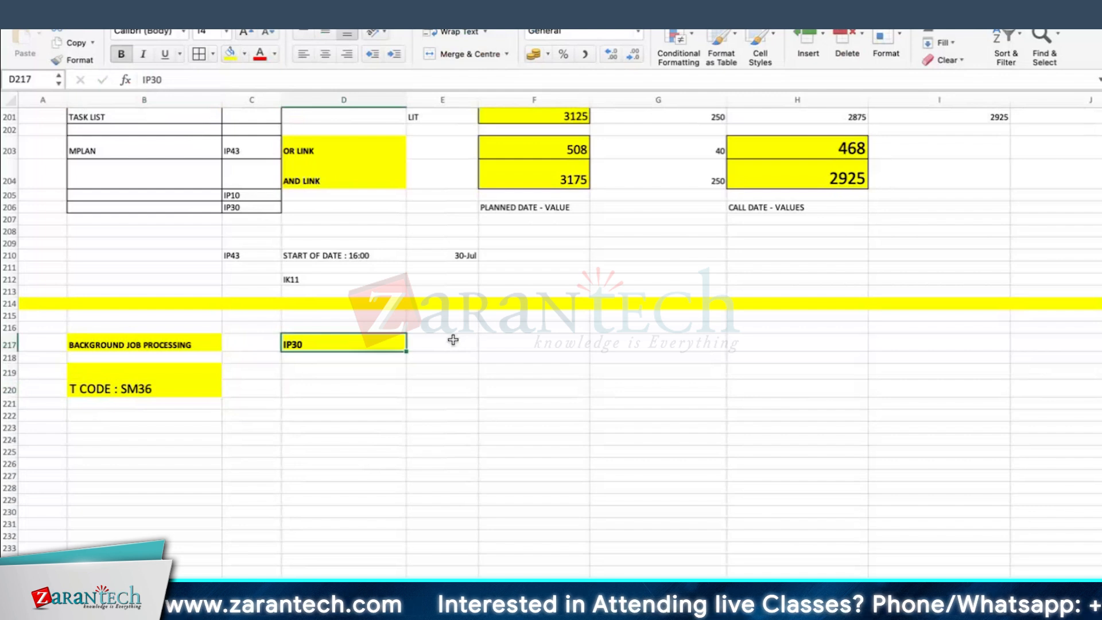
pyautogui.click(453, 339)
pyautogui.write('TCODE')
pyautogui.press('Return')
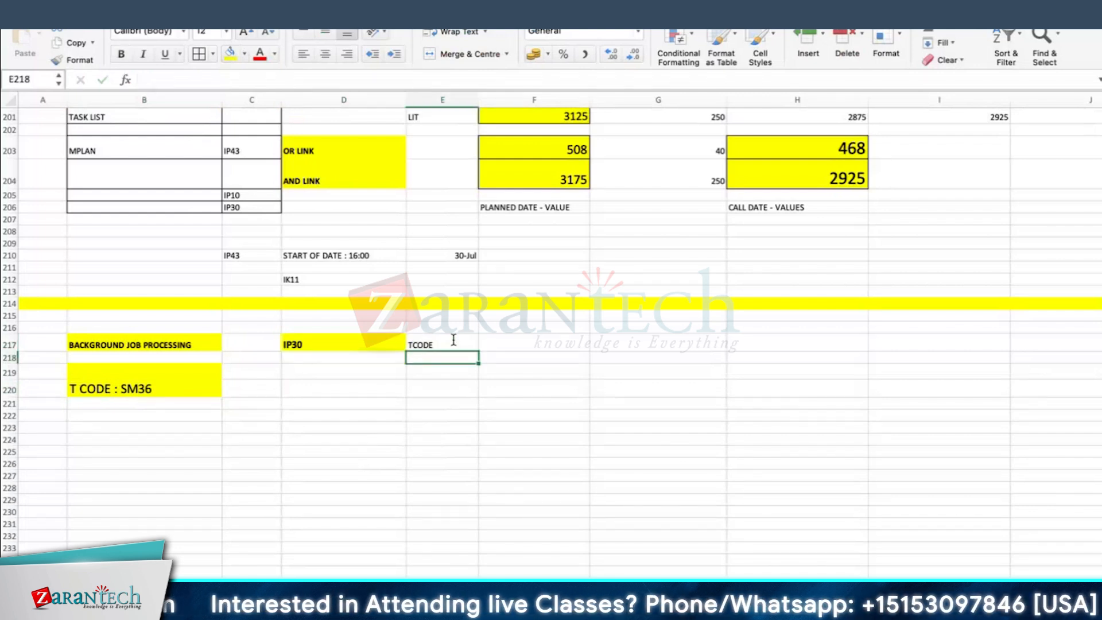
pyautogui.click(335, 384)
pyautogui.write('PROGRAM NAME')
pyautogui.press('Return')
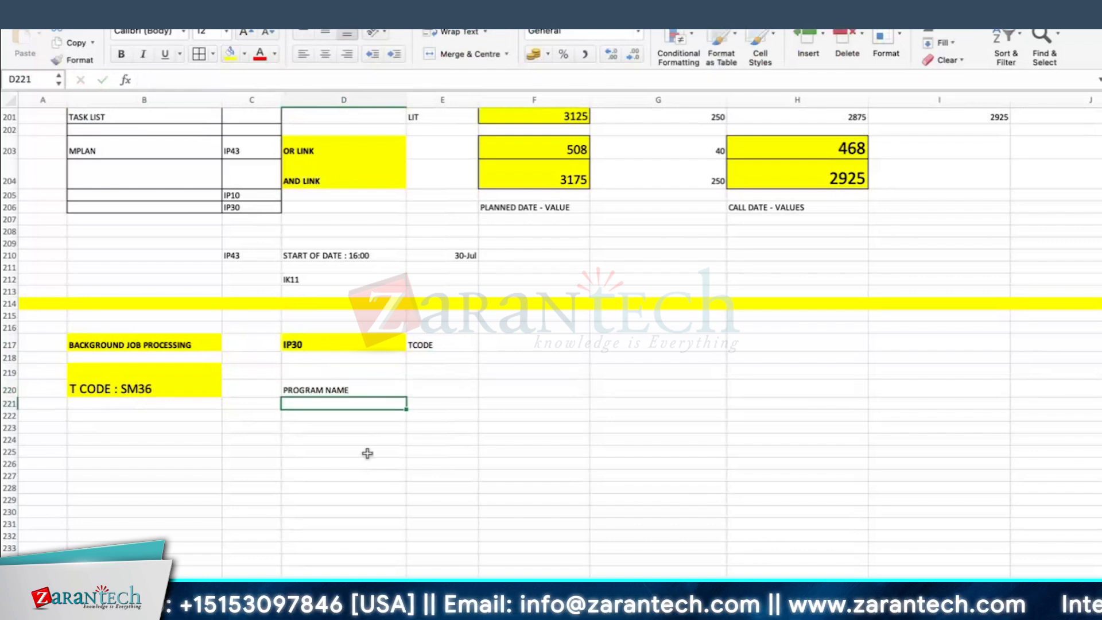
# Step: Switch to SAP and look up the program behind IP30 in the application log and the deadline monitoring system information
pyautogui.press('super+Tab')
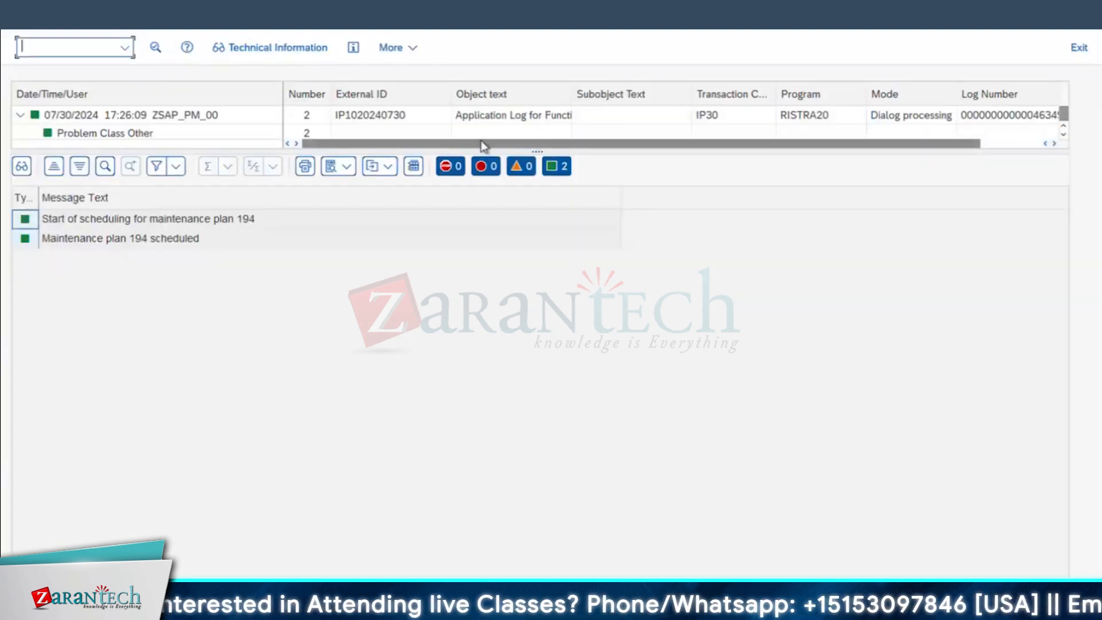
pyautogui.moveTo(482, 145); pyautogui.dragTo(751, 112)
pyautogui.click(731, 116)
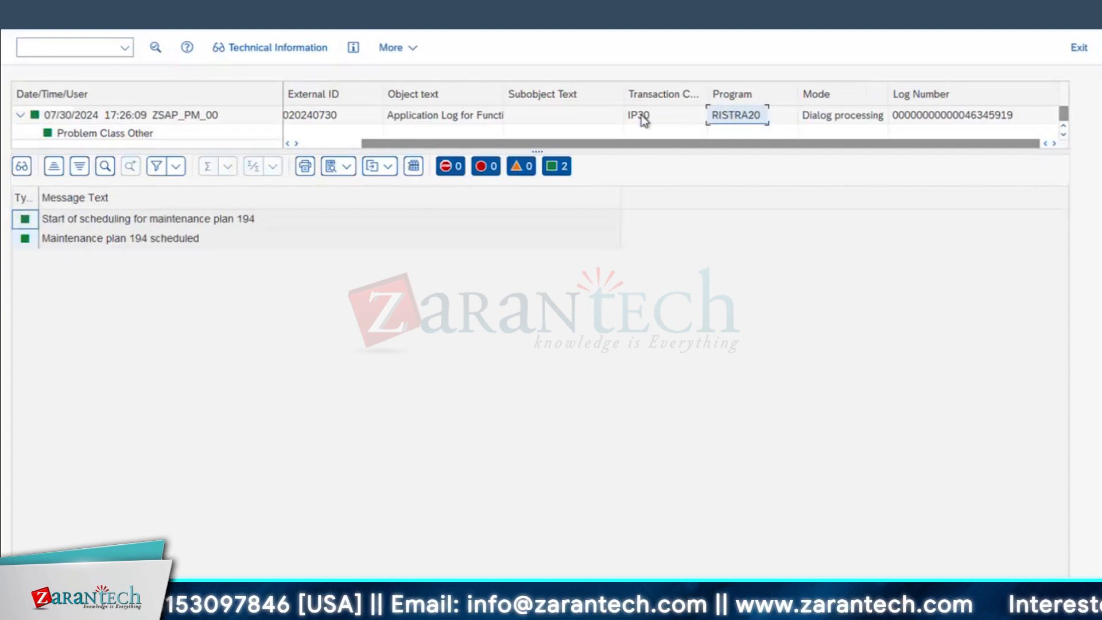
pyautogui.click(24, 17)
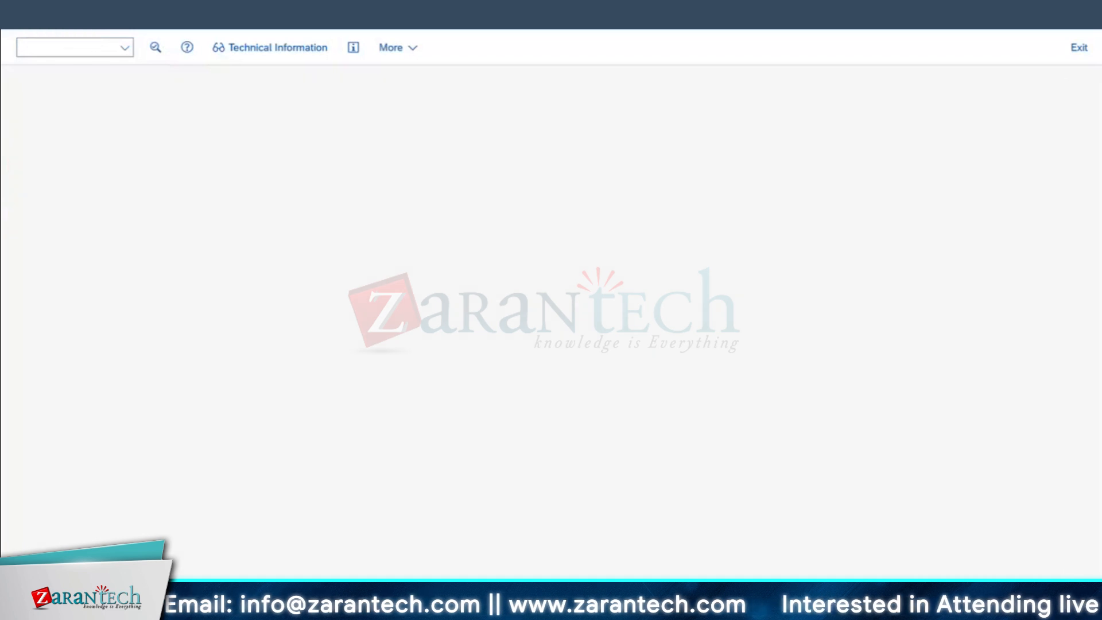
pyautogui.click(558, 416)
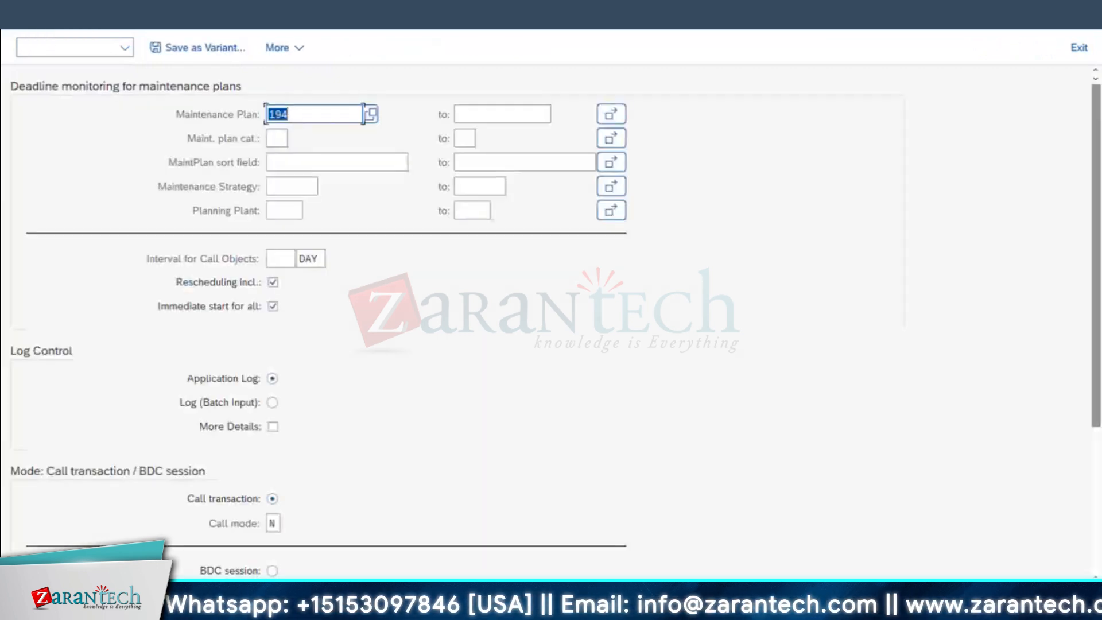
pyautogui.click(964, 16)
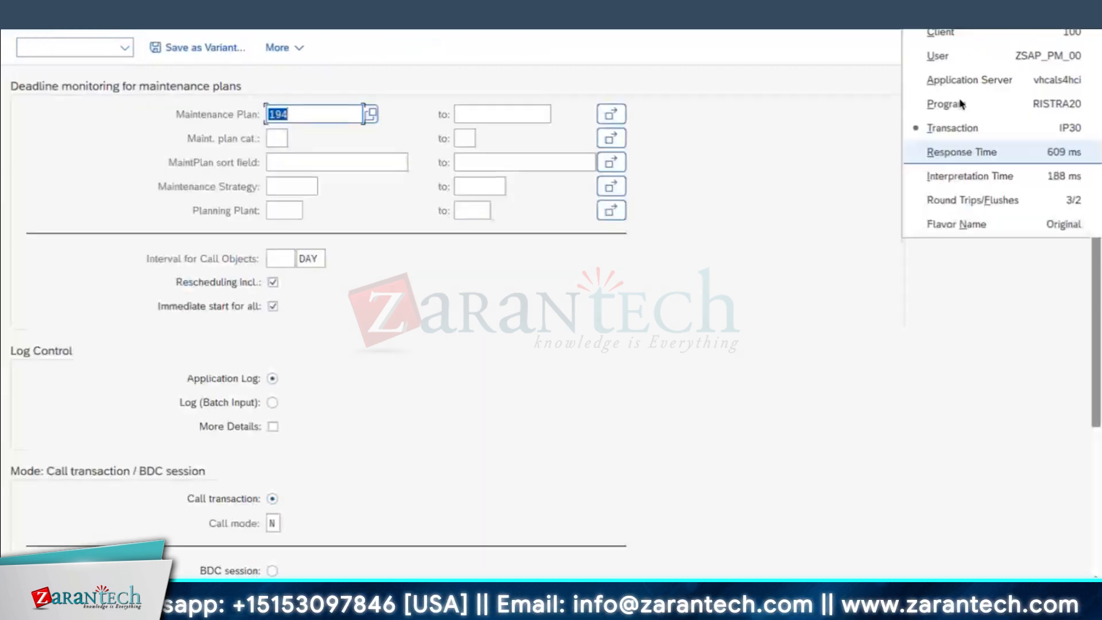
pyautogui.click(1050, 114)
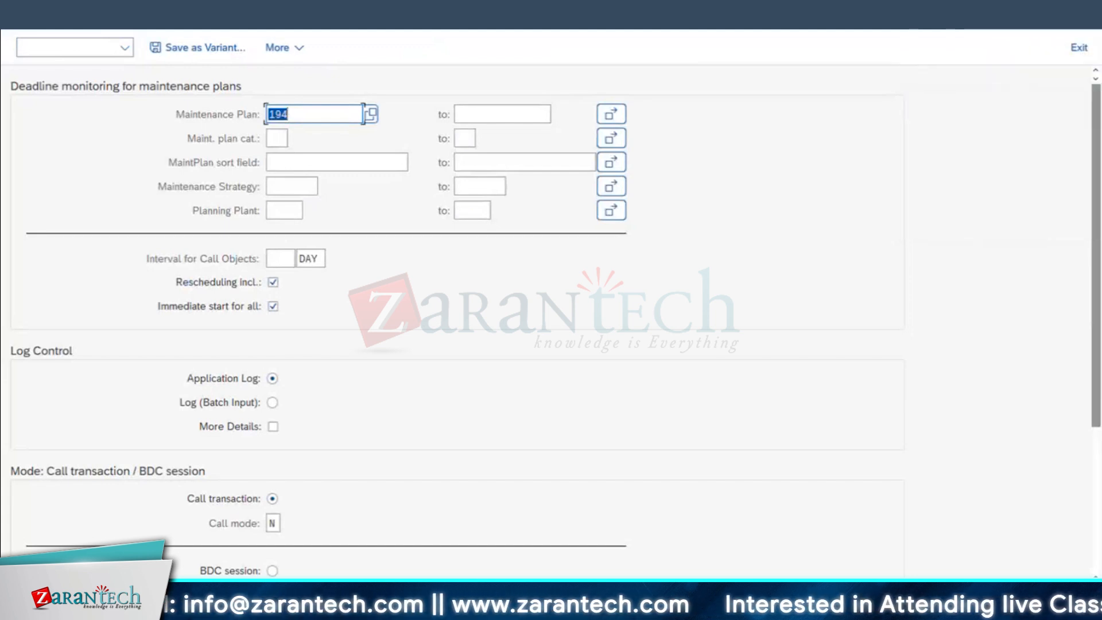
# Step: Return to the Excel notes and enter RISTRA20 in cell E220 beside the program name label
pyautogui.press('super+Tab')
pyautogui.write('RIS')
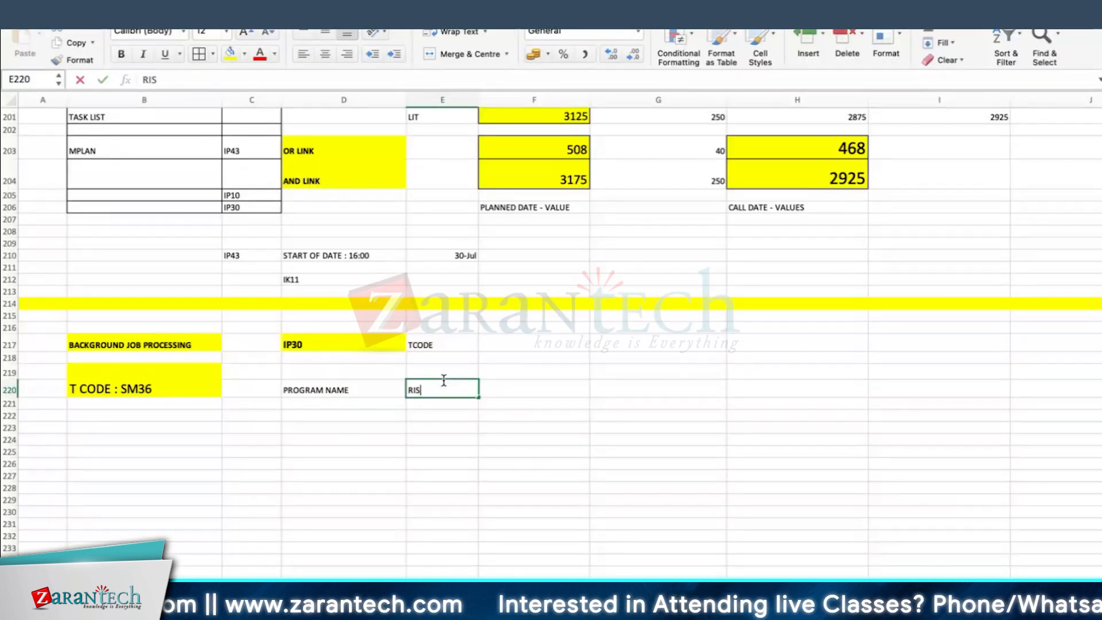
pyautogui.write('TRA20')
pyautogui.click(315, 430)
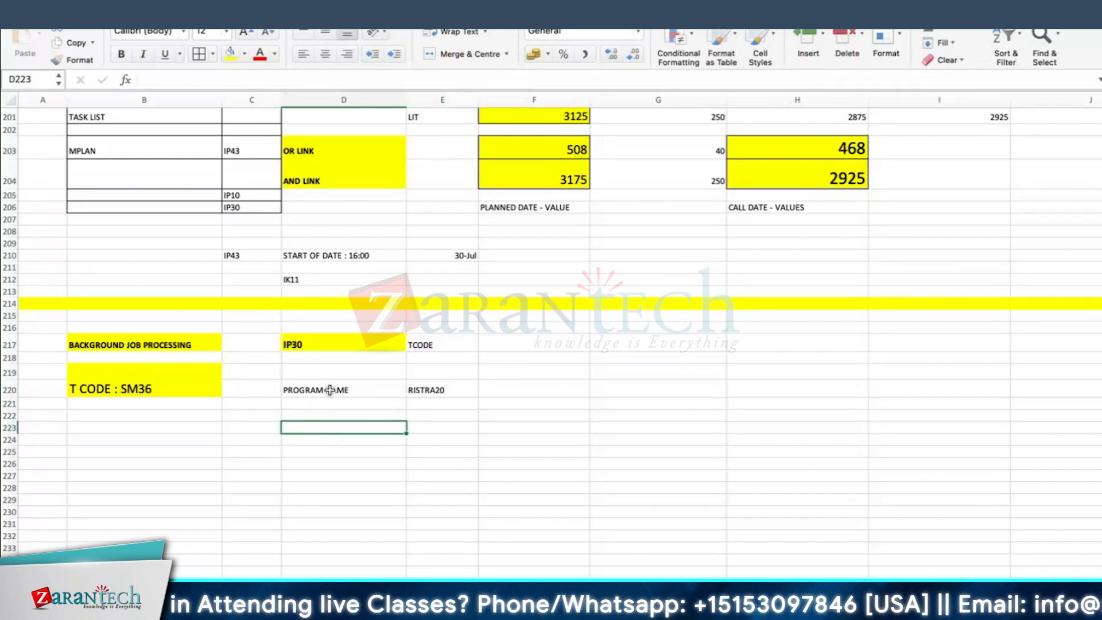
# Step: Format cells D220 and E220 with borders, bold text and a yellow fill
pyautogui.moveTo(332, 393); pyautogui.dragTo(422, 396)
pyautogui.click(205, 58)
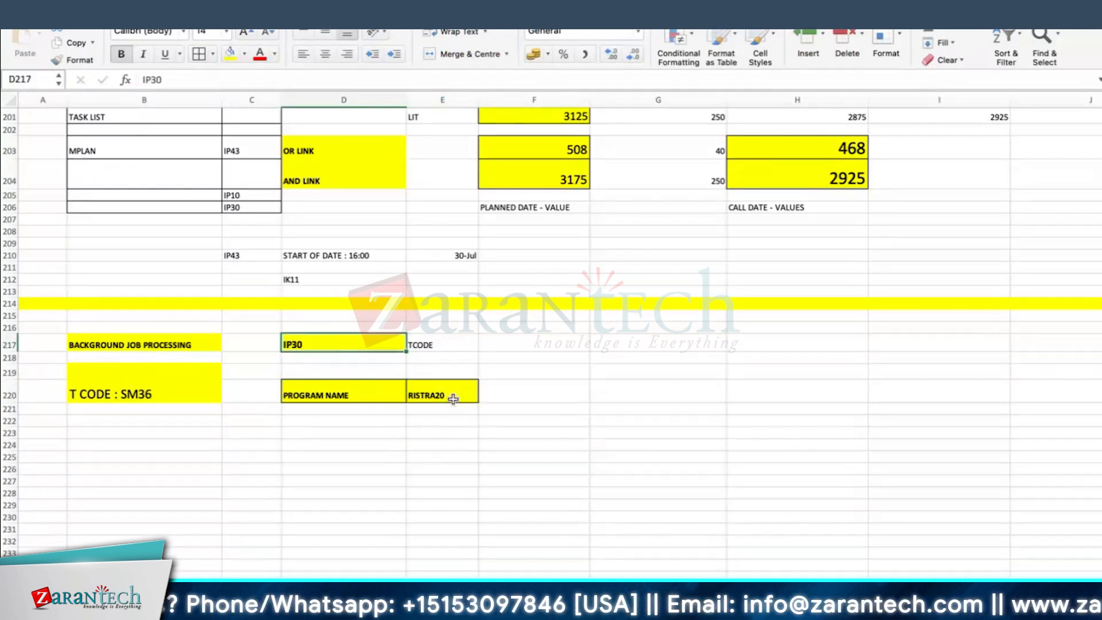
pyautogui.click(453, 396)
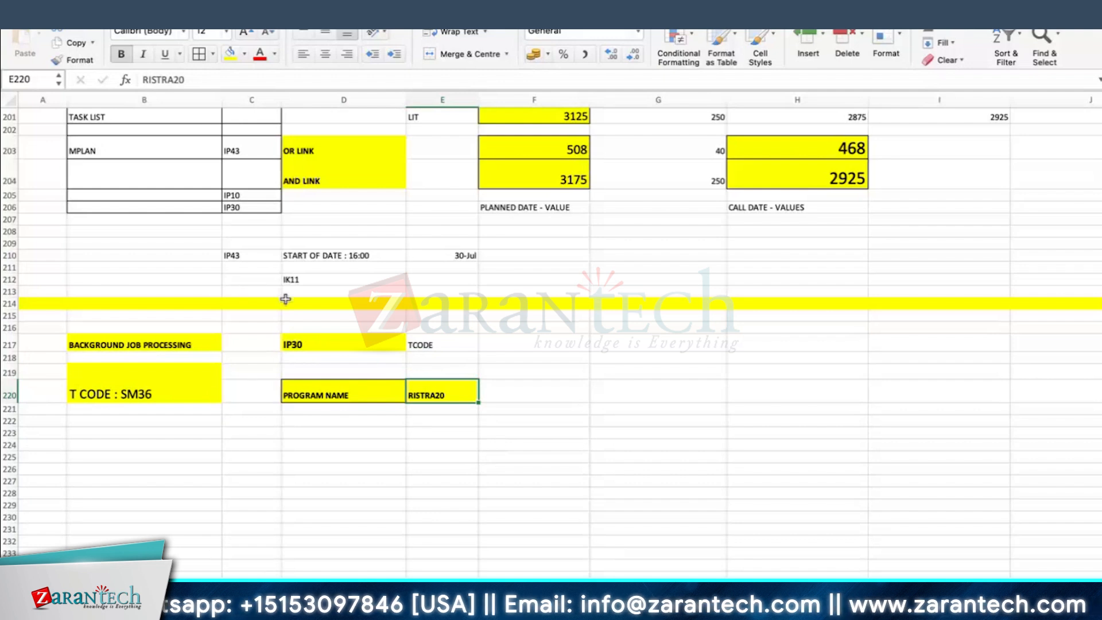
# Step: Return to SAP deadline monitoring, clear the maintenance plan number, and open and close the multiple selection for maintenance plans
pyautogui.hotkey('ctrl', 'Left')
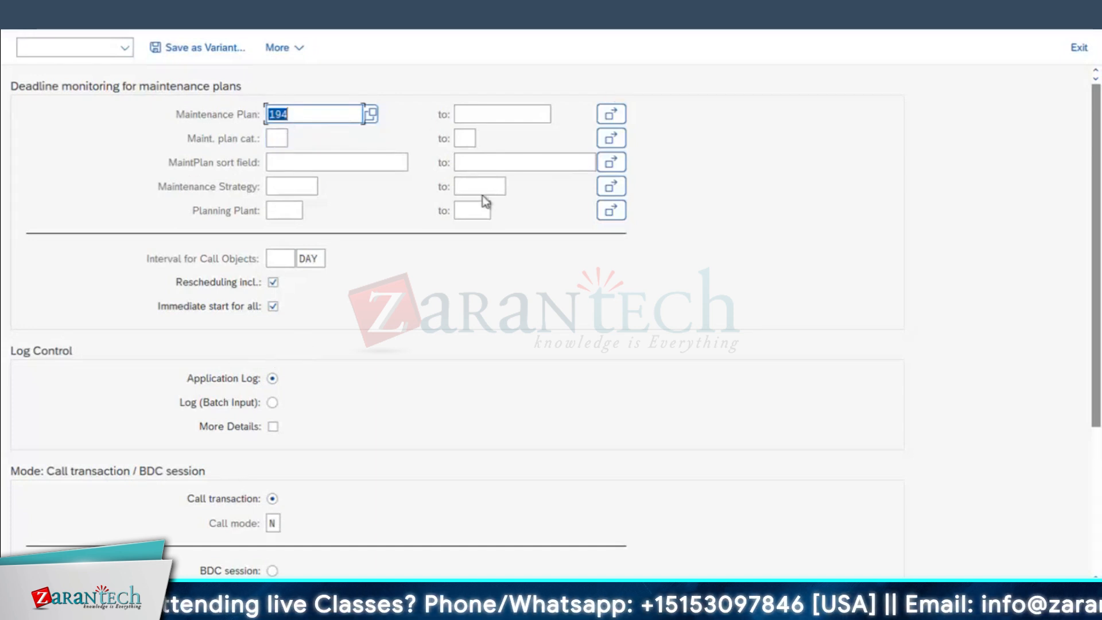
pyautogui.press('Delete')
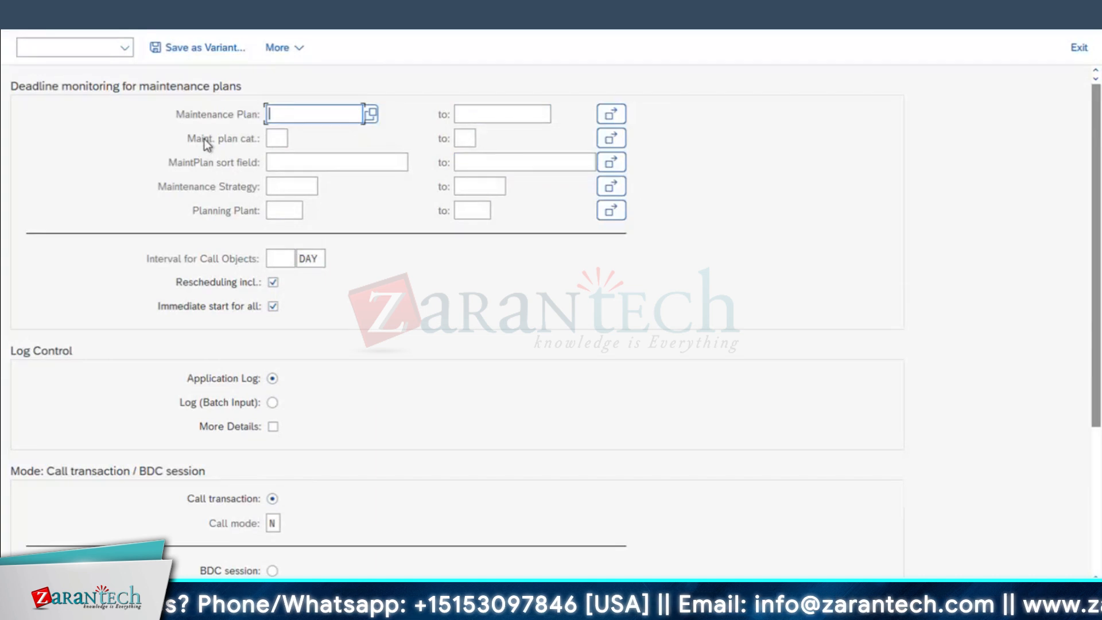
pyautogui.click(616, 117)
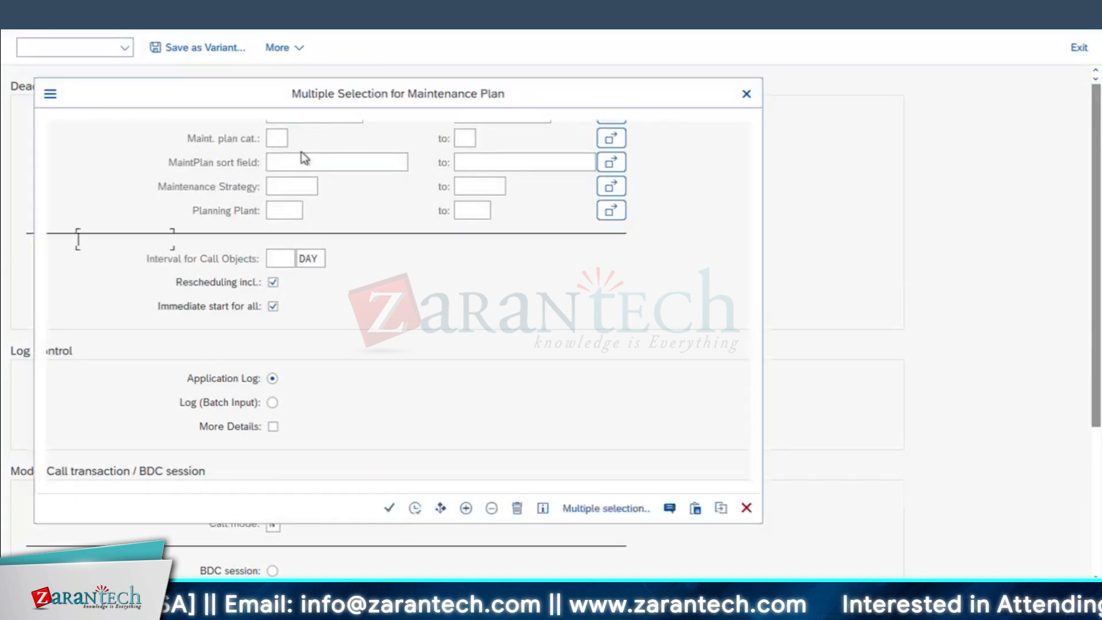
pyautogui.click(746, 94)
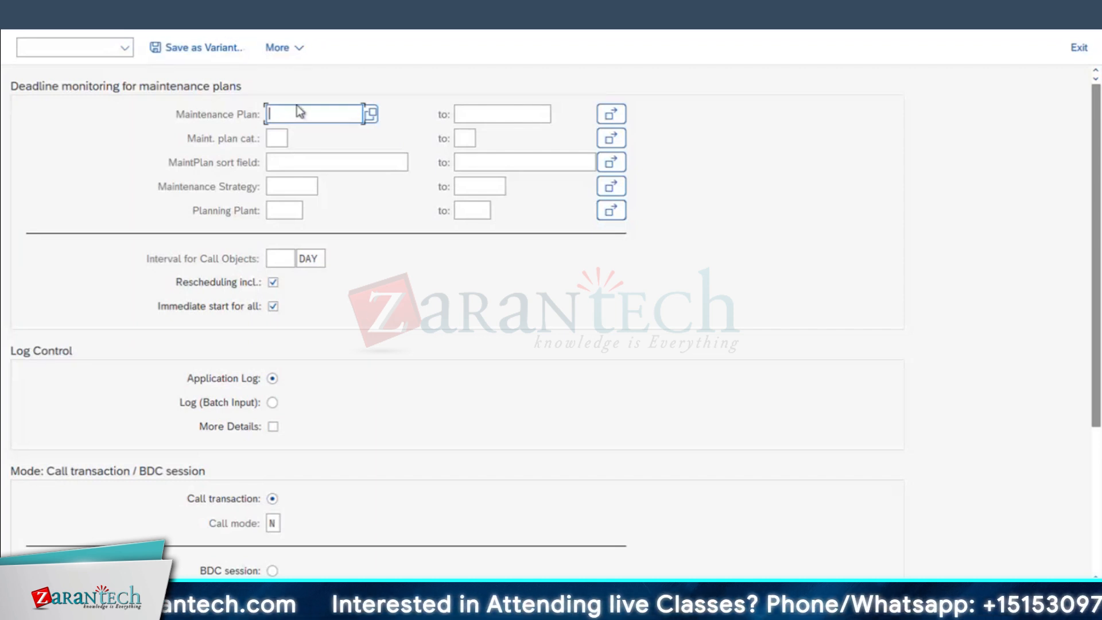
# Step: Set the maintenance plan category to PM (Maintenance Order) from its value help
pyautogui.click(276, 138)
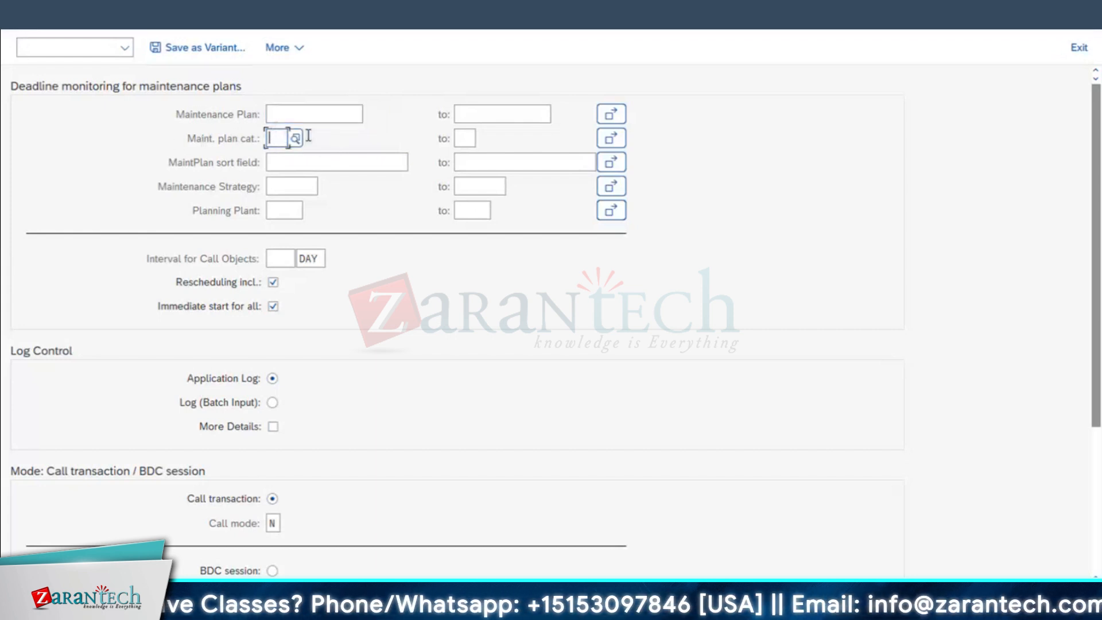
pyautogui.click(294, 139)
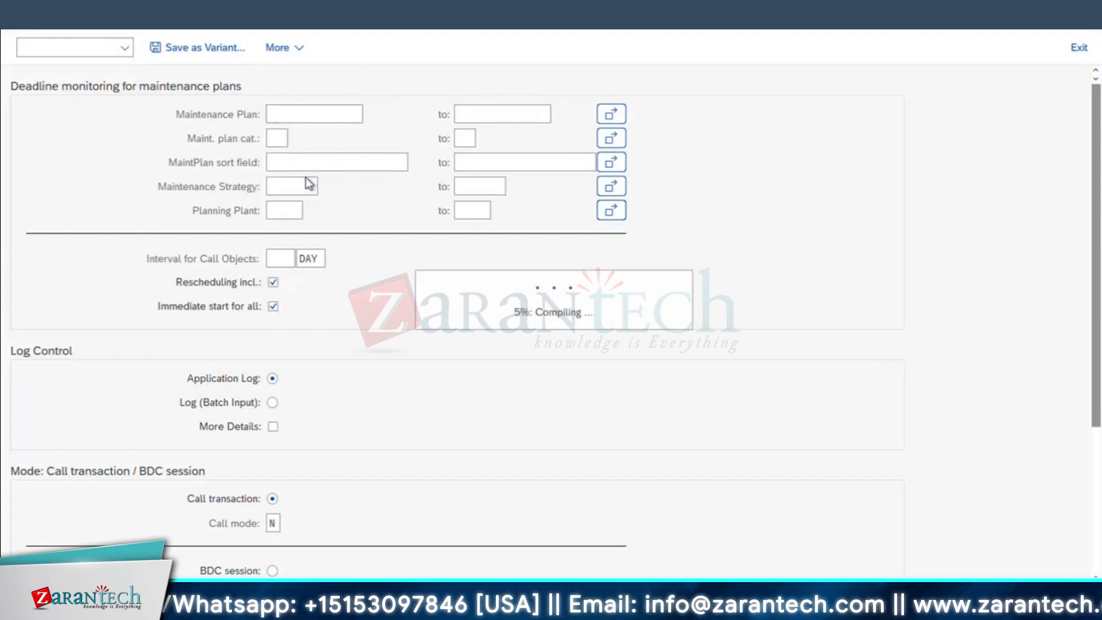
pyautogui.moveTo(380, 144); pyautogui.dragTo(397, 80)
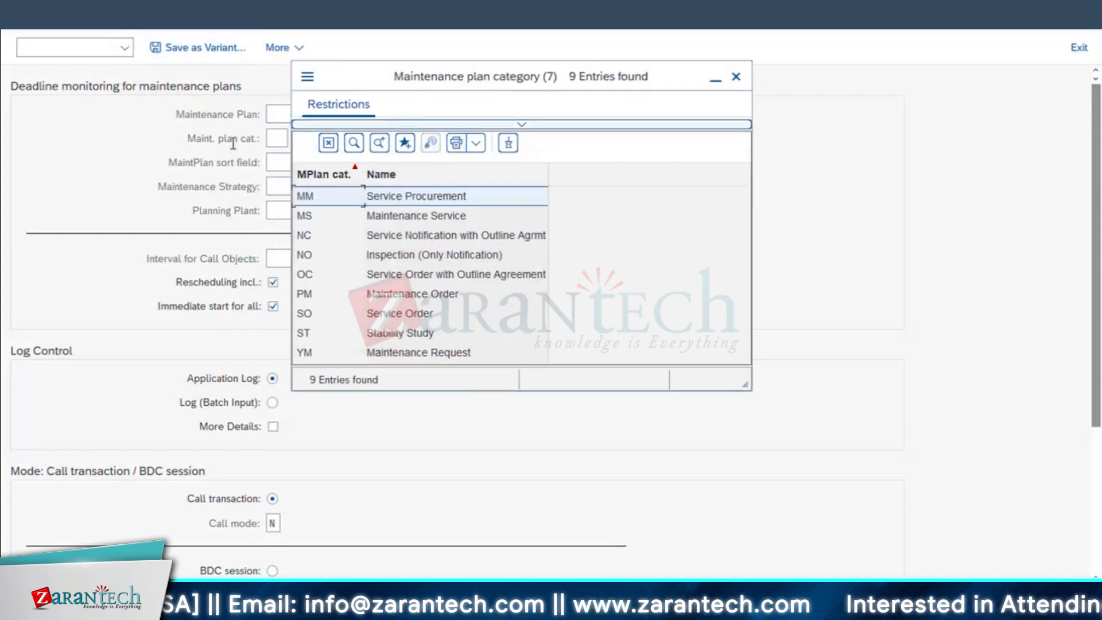
pyautogui.click(397, 298)
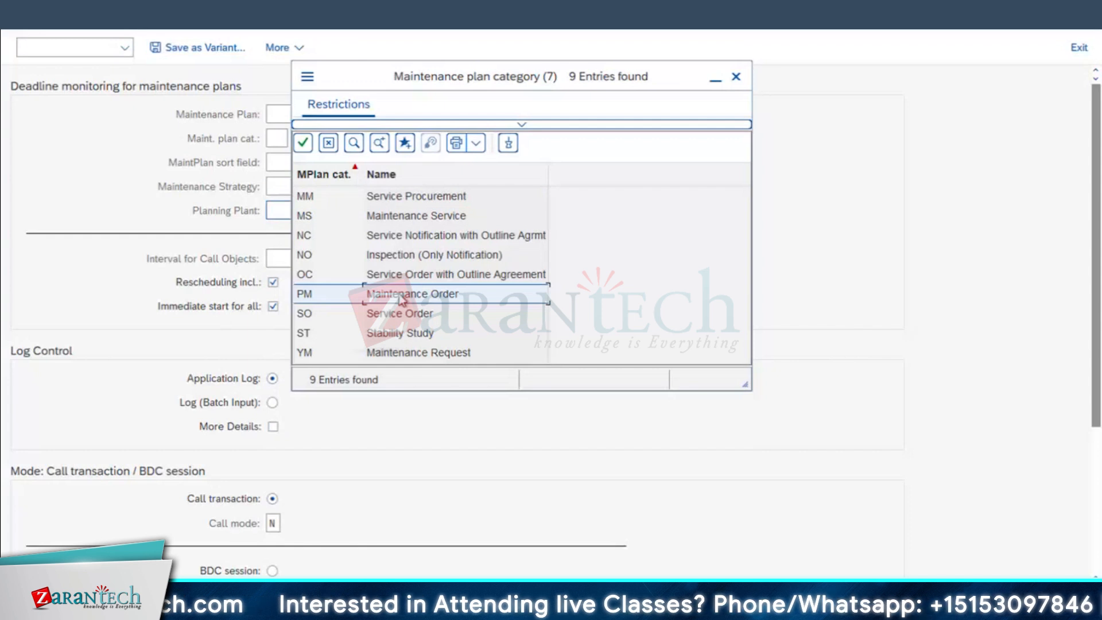
pyautogui.doubleClick(402, 298)
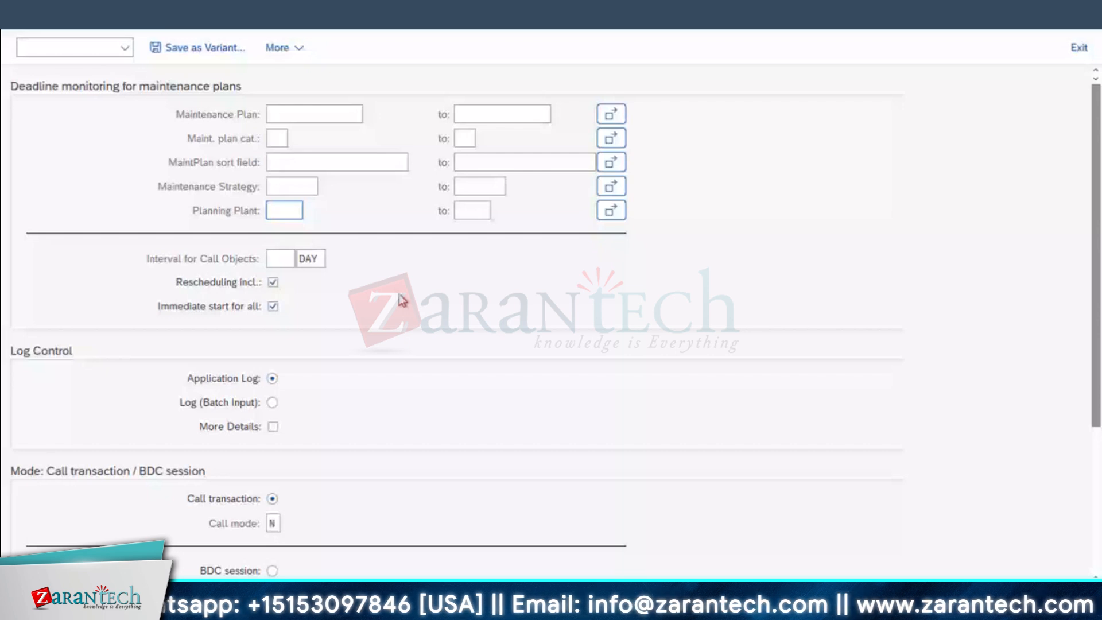
# Step: Look through the available maintenance strategies in the value help and close it without choosing one
pyautogui.click(314, 187)
pyautogui.click(326, 187)
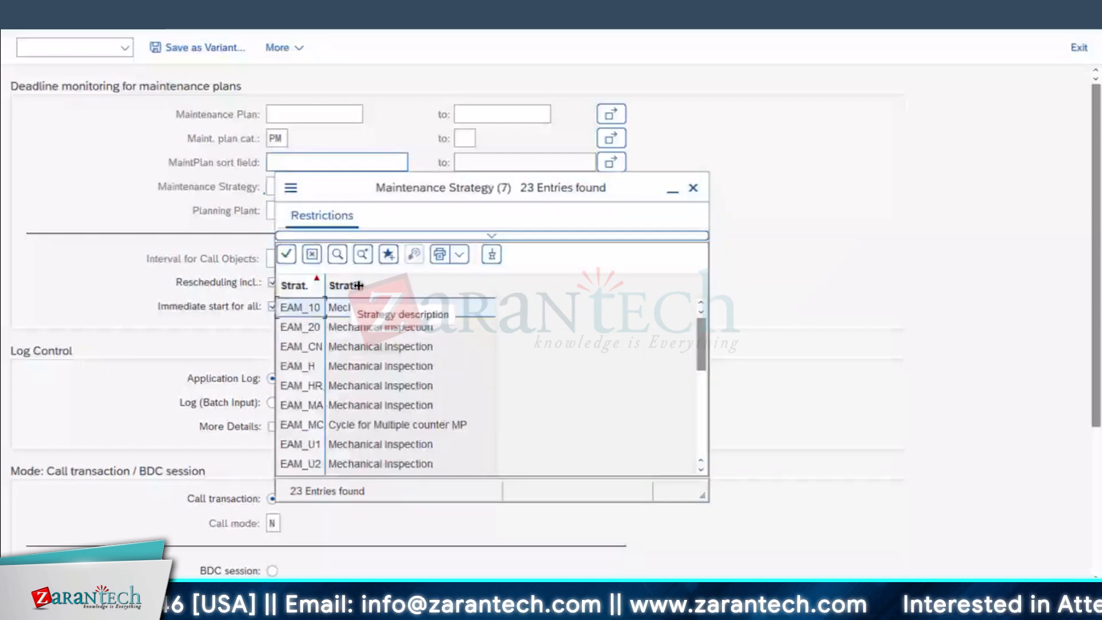
pyautogui.scroll(-5, 315, 424)
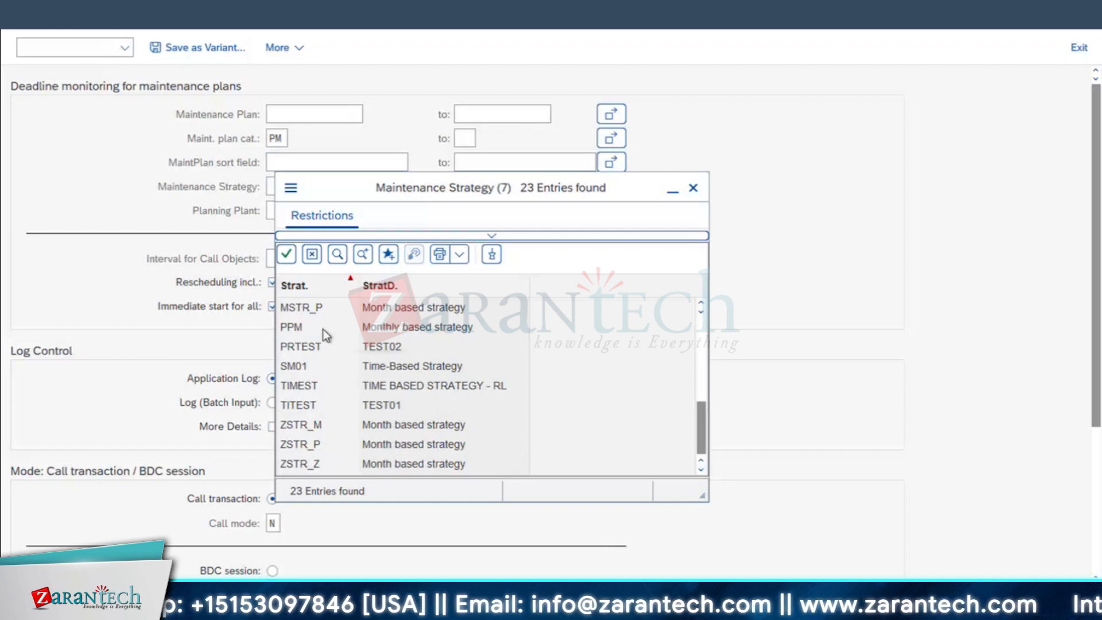
pyautogui.click(692, 188)
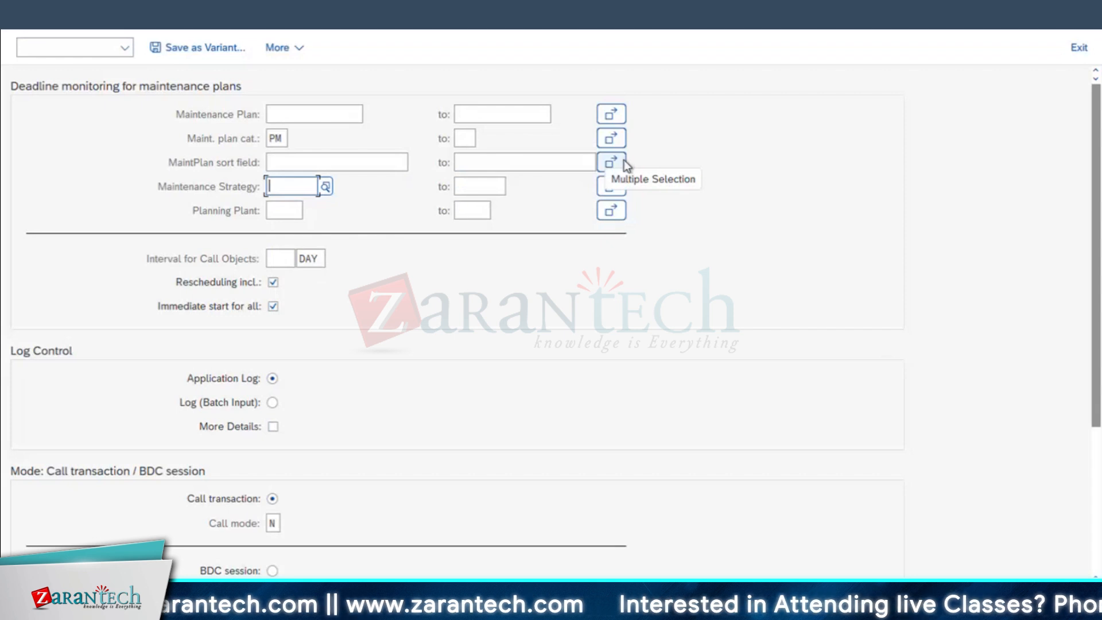
# Step: Set the maintenance plan sort field to 1710 (Boiler Mechanical Team) from its value help
pyautogui.click(305, 162)
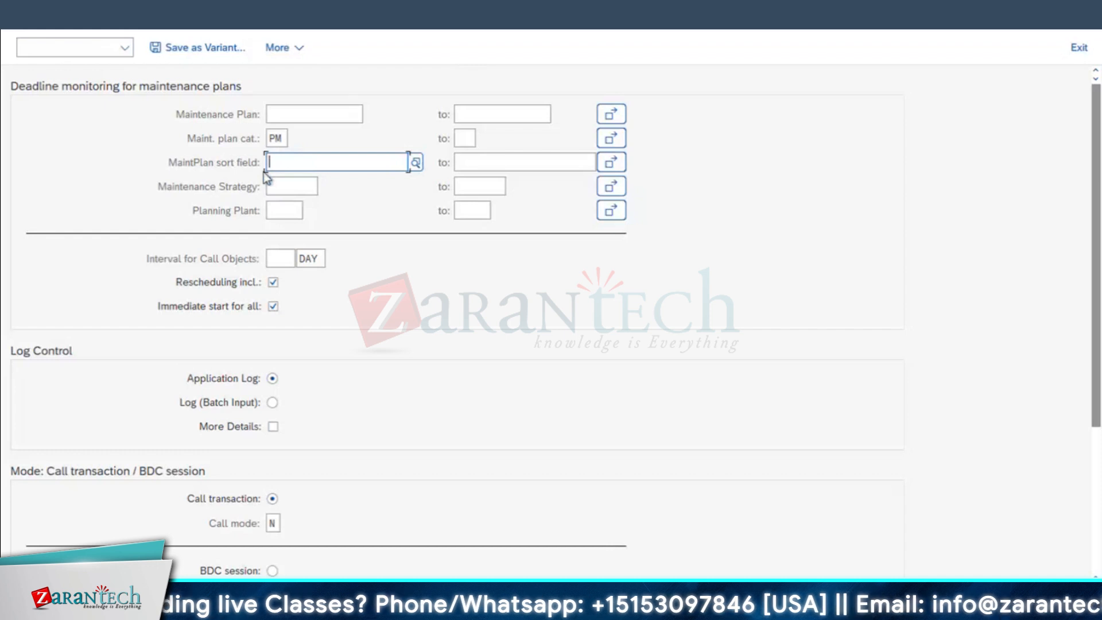
pyautogui.click(416, 162)
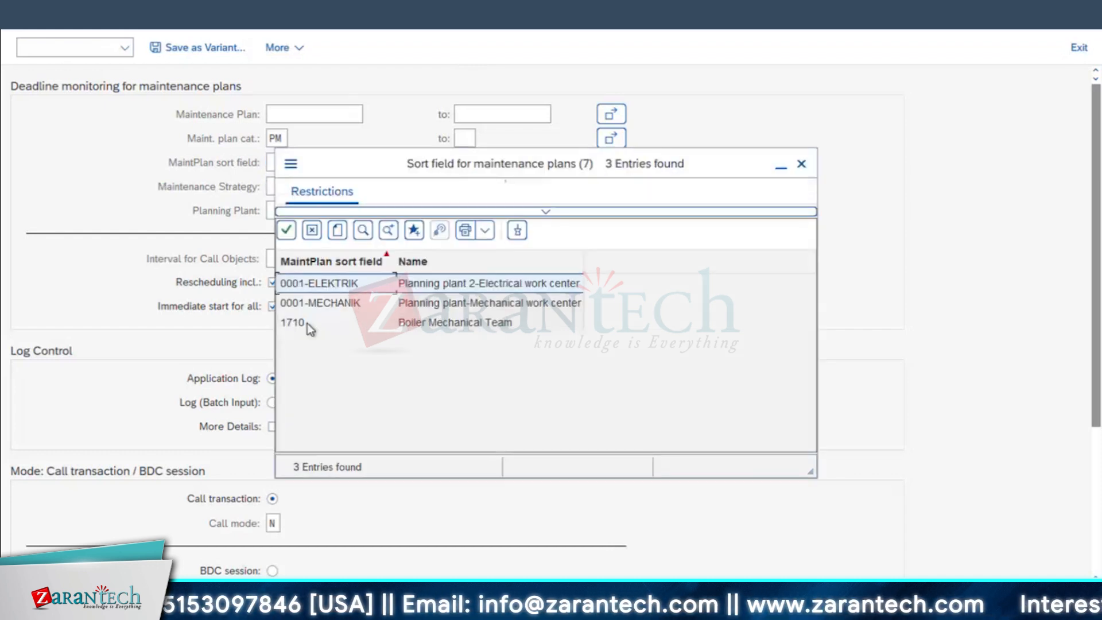
pyautogui.click(298, 325)
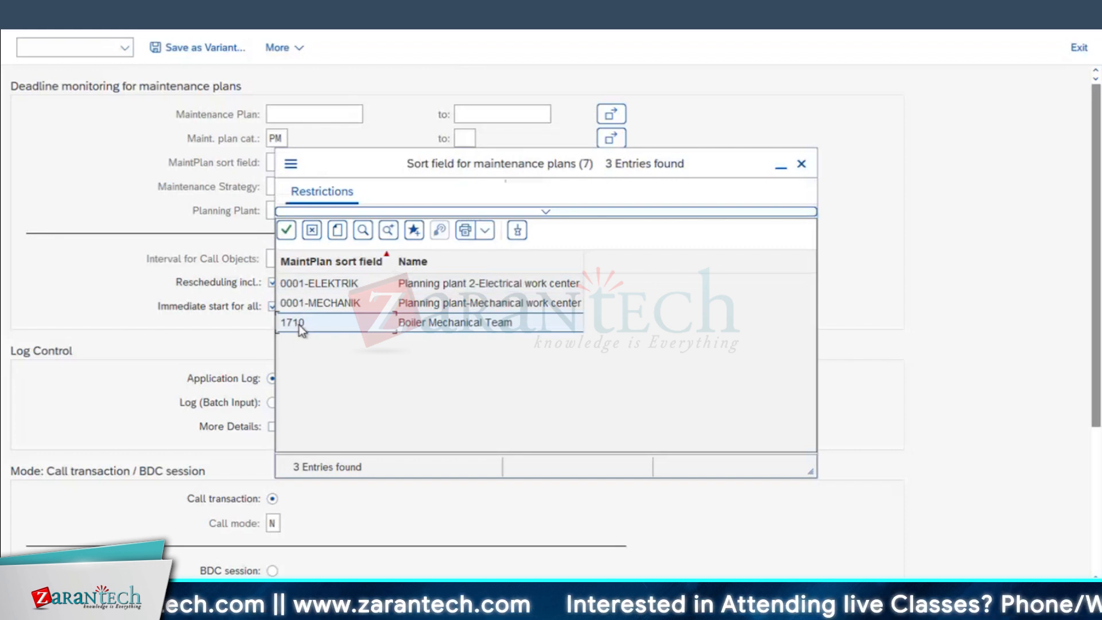
pyautogui.doubleClick(290, 323)
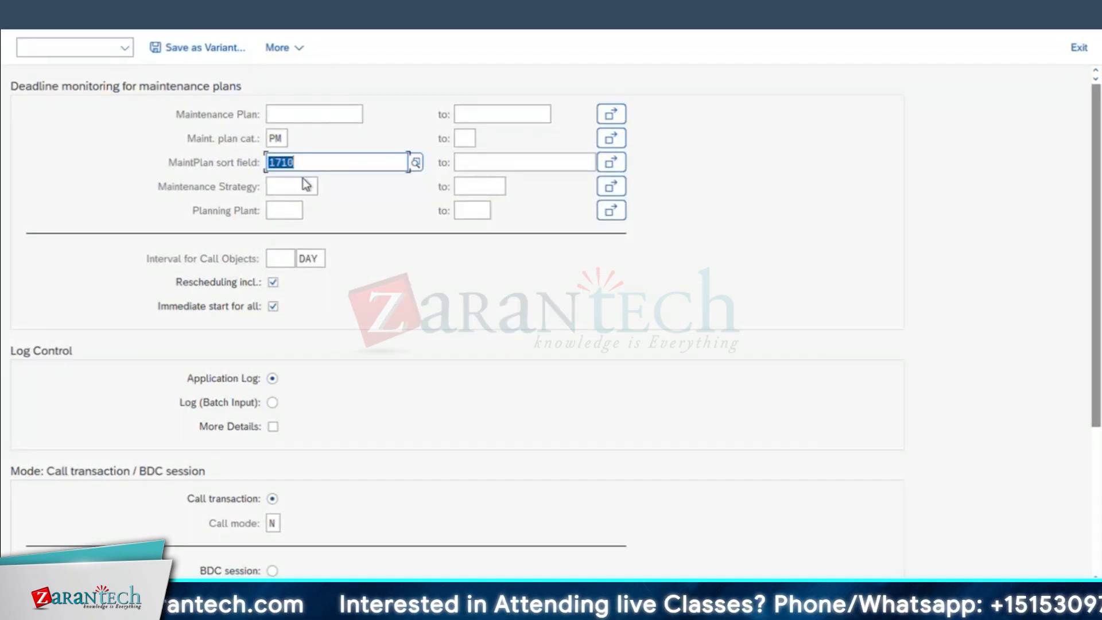
pyautogui.click(313, 166)
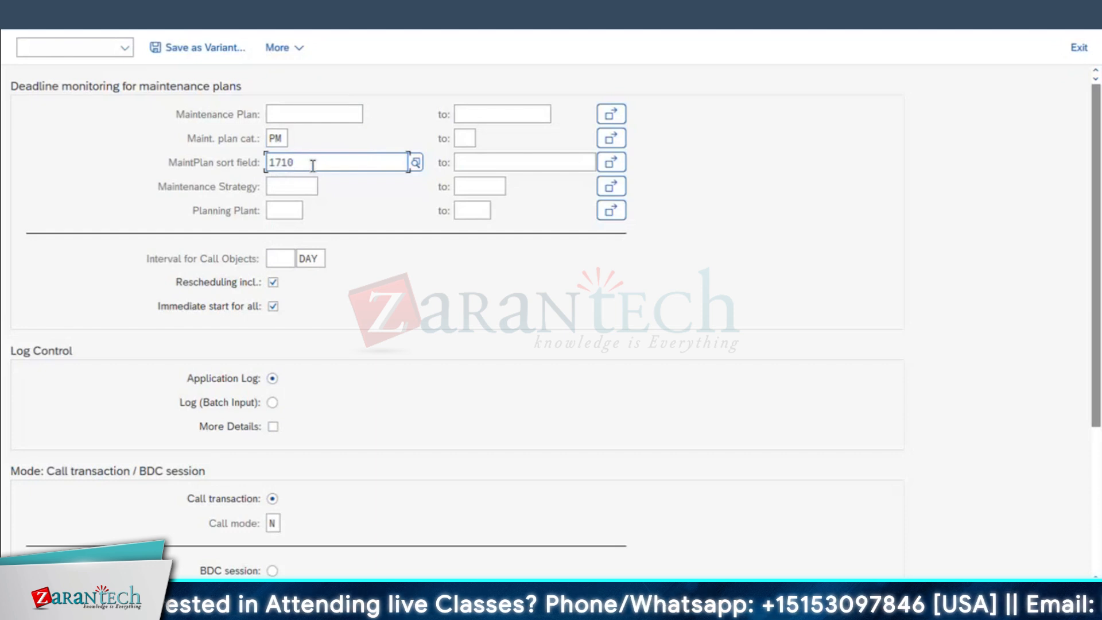
pyautogui.click(276, 214)
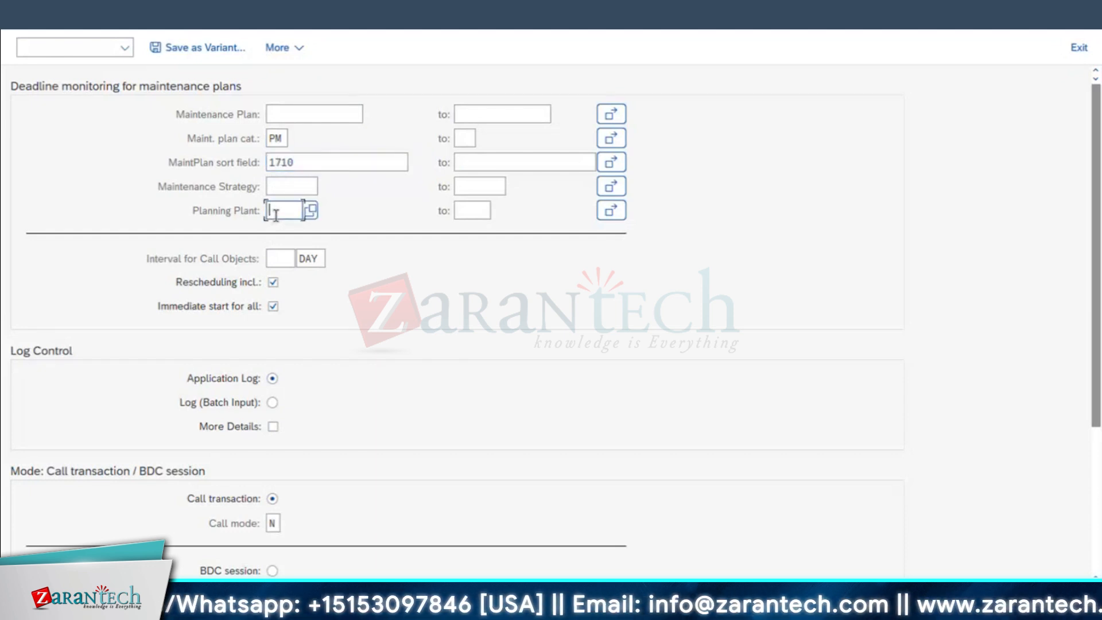
pyautogui.click(307, 163)
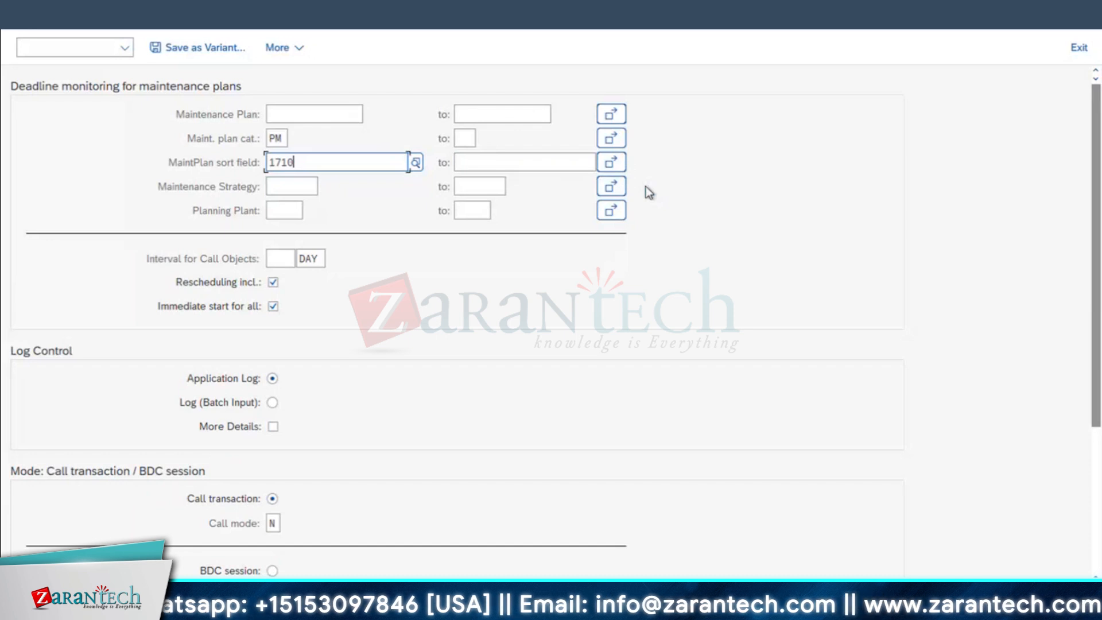
pyautogui.hotkey('ctrl', 'a')
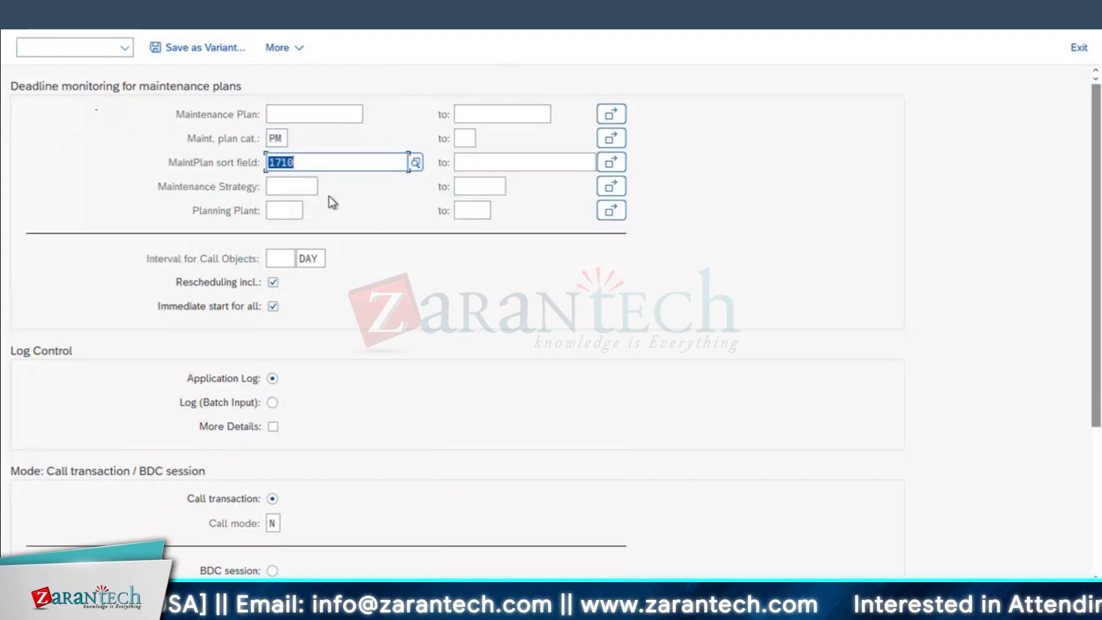
# Step: Save the selection as variant ZPM_BOILER_MP with the description BOILER MAINTENANCE JOBS
pyautogui.click(199, 50)
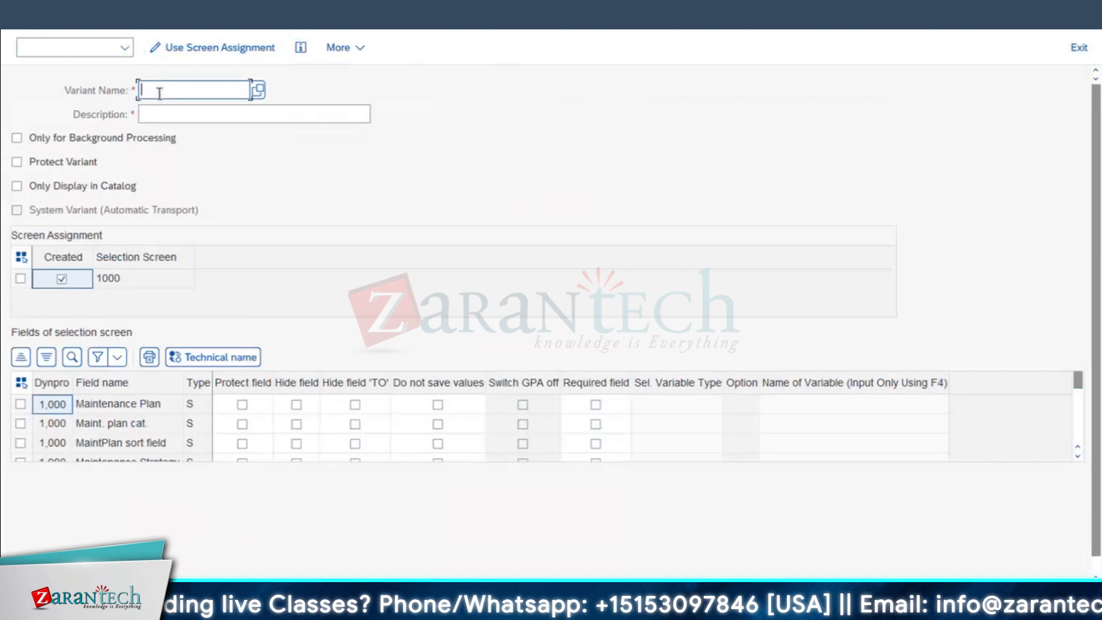
pyautogui.write('ZPM_')
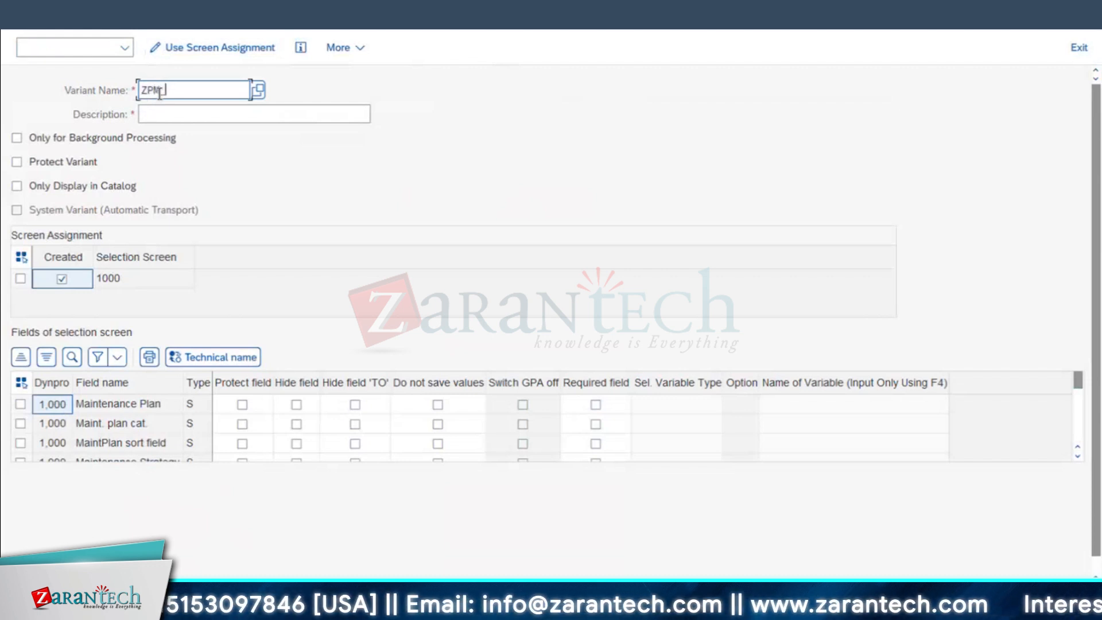
pyautogui.write('BOILER_MP')
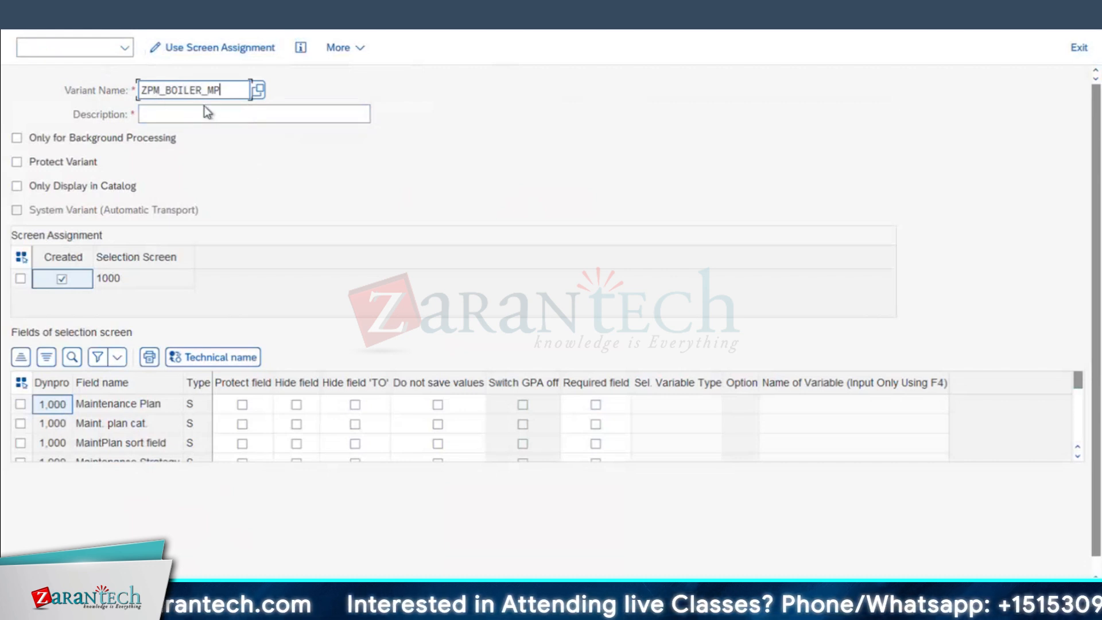
pyautogui.click(178, 112)
pyautogui.write('BOILER MAINTENANCE JOBS')
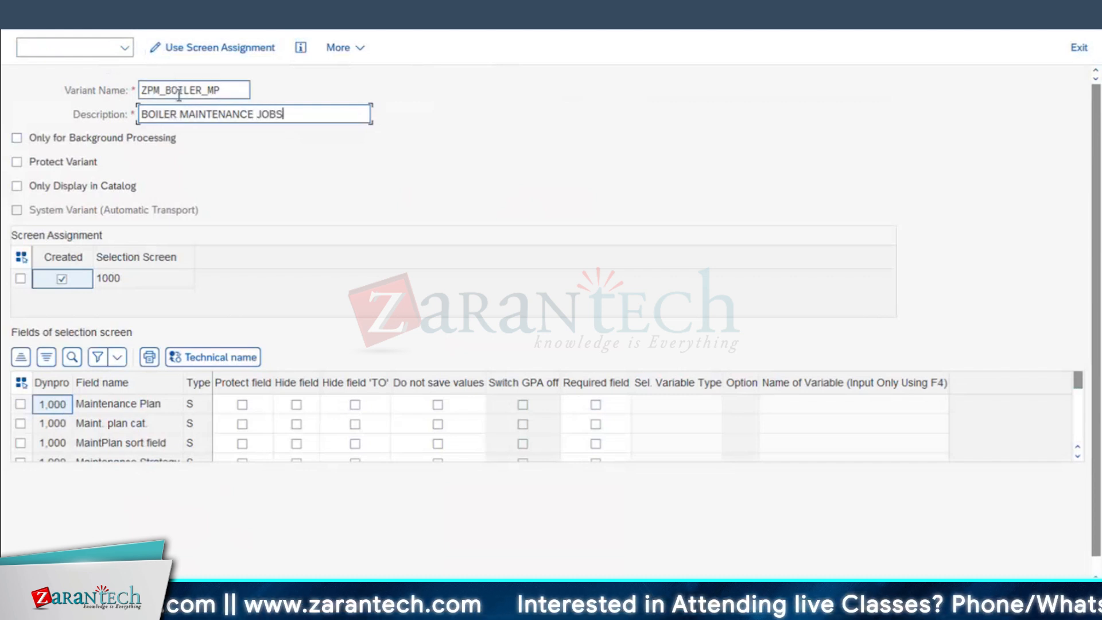
pyautogui.click(1029, 597)
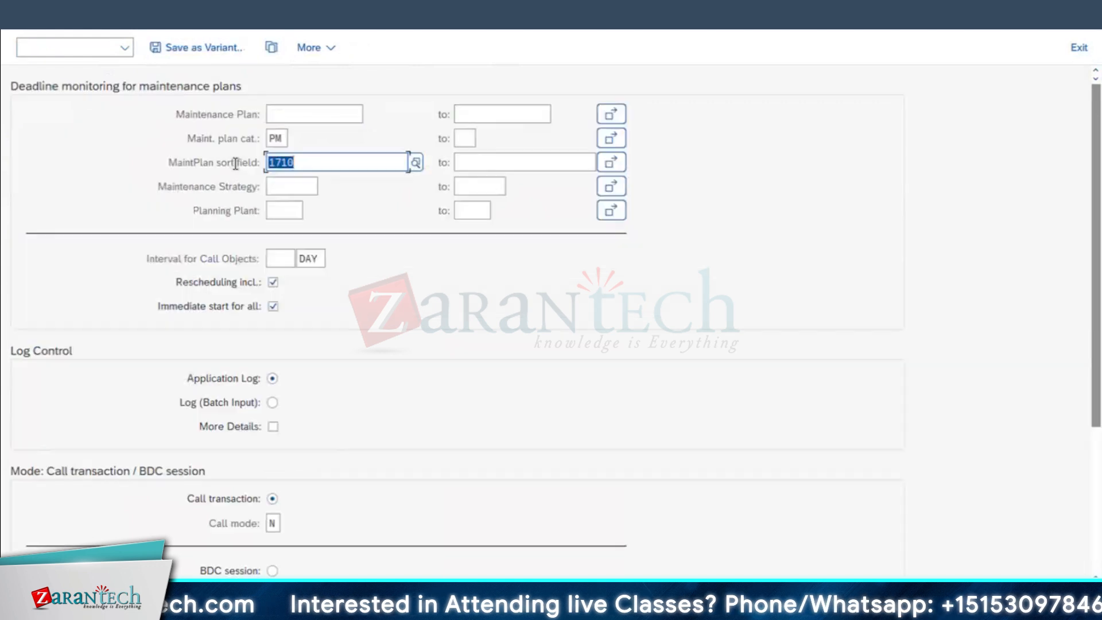
# Step: Leave the current selection screen and reopen deadline monitoring with transaction IP30
pyautogui.click(23, 16)
pyautogui.write('IP30')
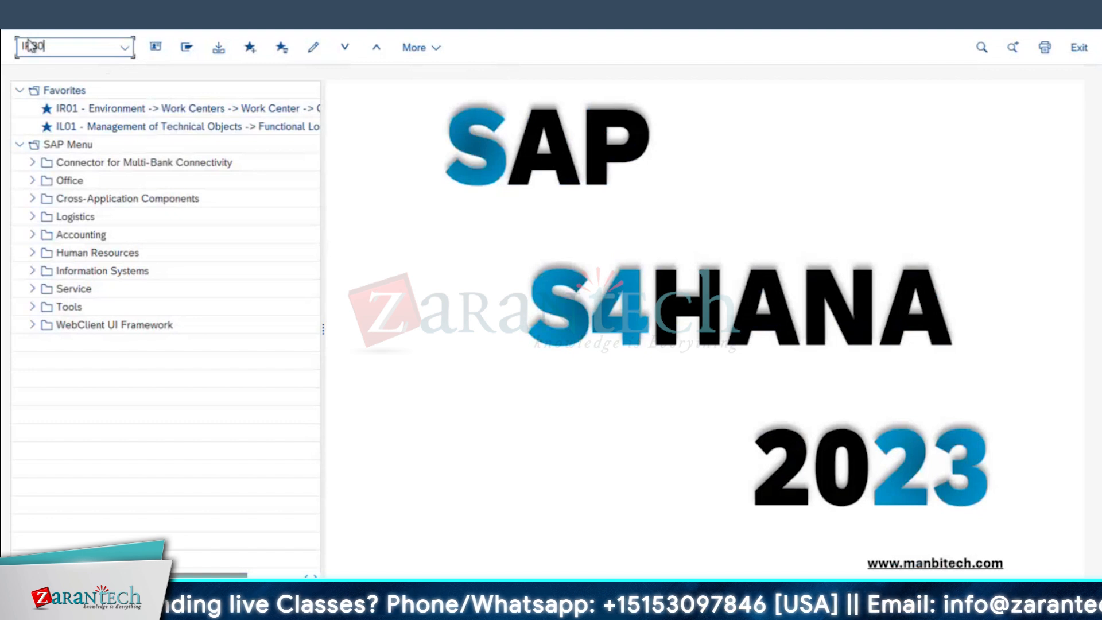
pyautogui.press('Return')
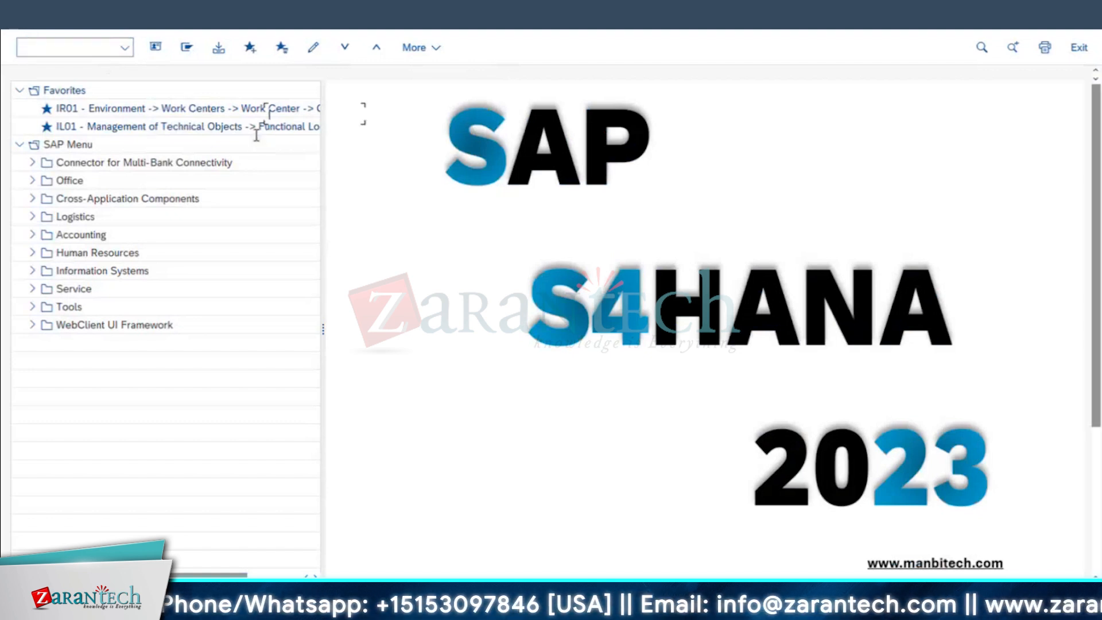
# Step: Load the saved variant ZPM_BOILER_MP from the variant directory into the deadline monitoring selection
pyautogui.click(328, 49)
pyautogui.click(81, 119)
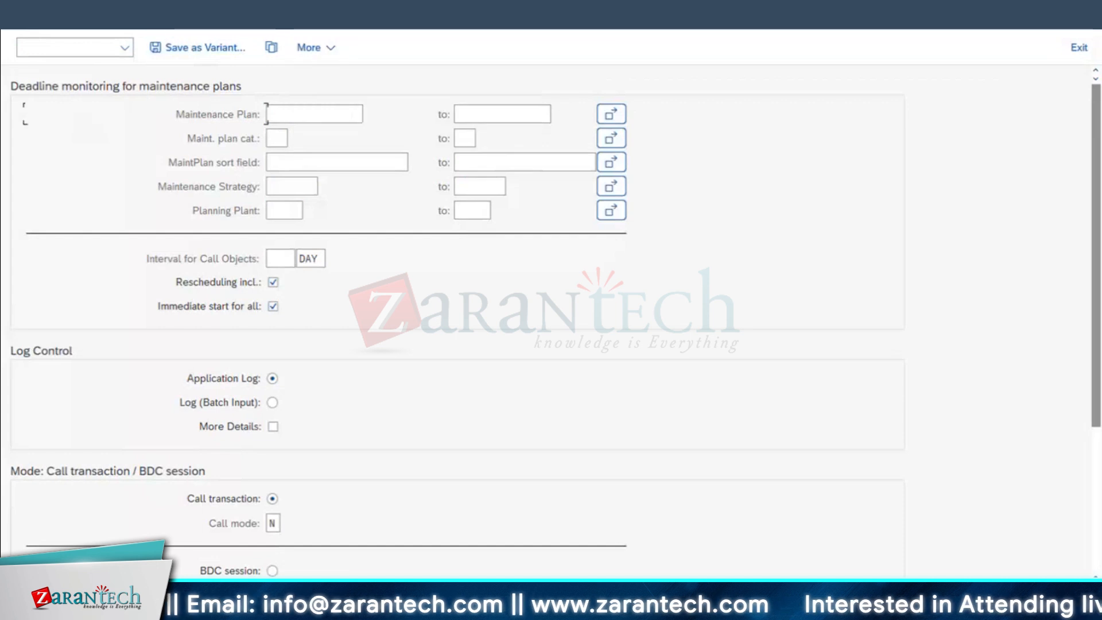
pyautogui.click(134, 9)
pyautogui.moveTo(167, 5)
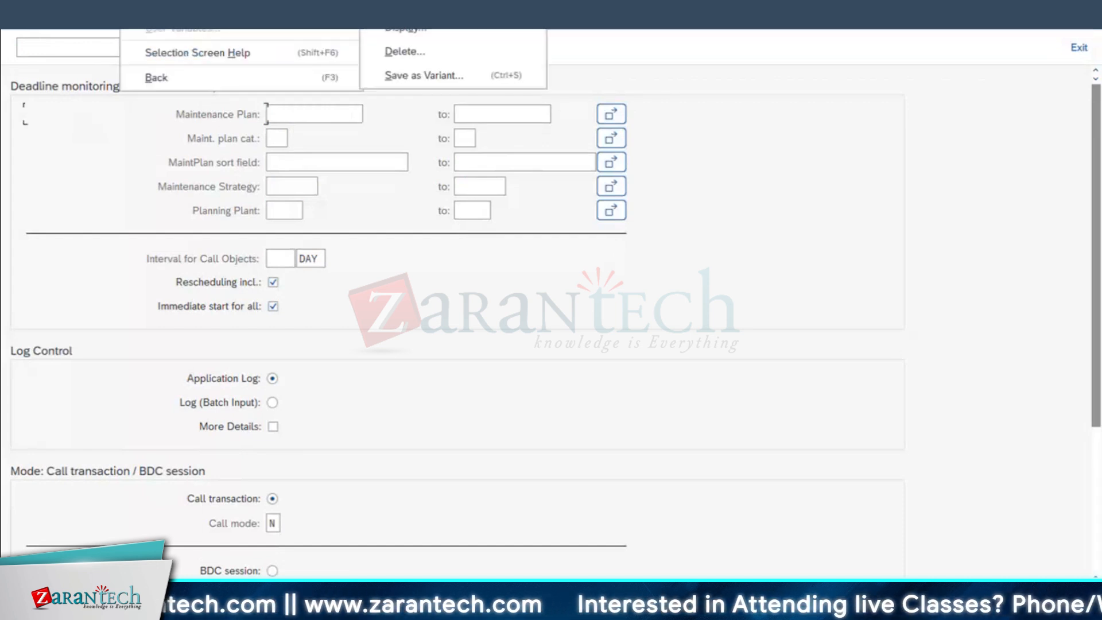
pyautogui.click(399, 5)
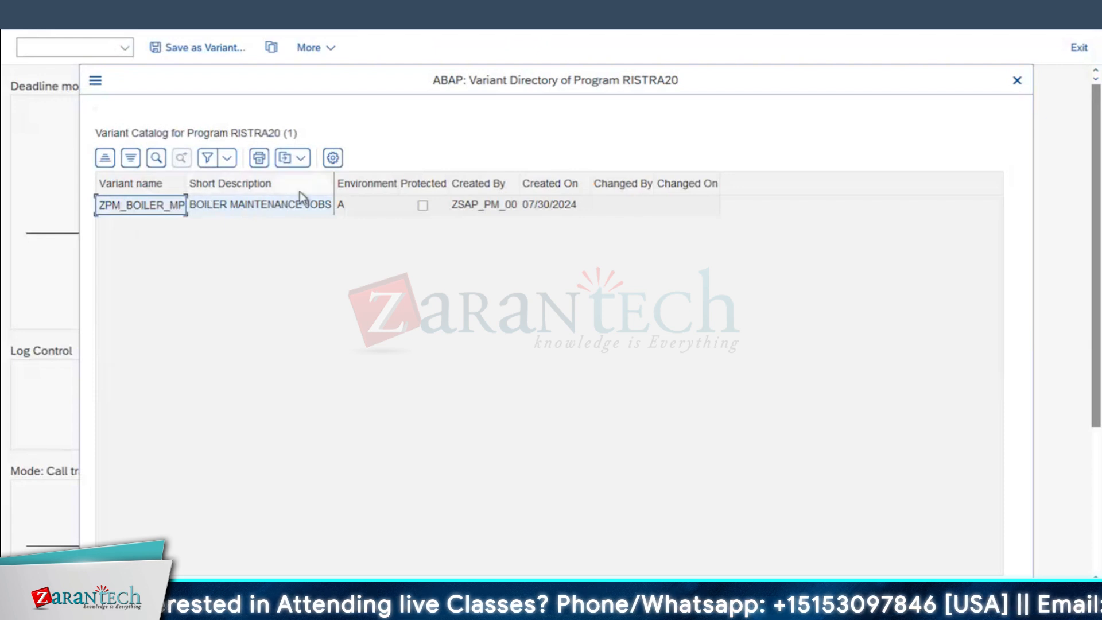
pyautogui.doubleClick(131, 208)
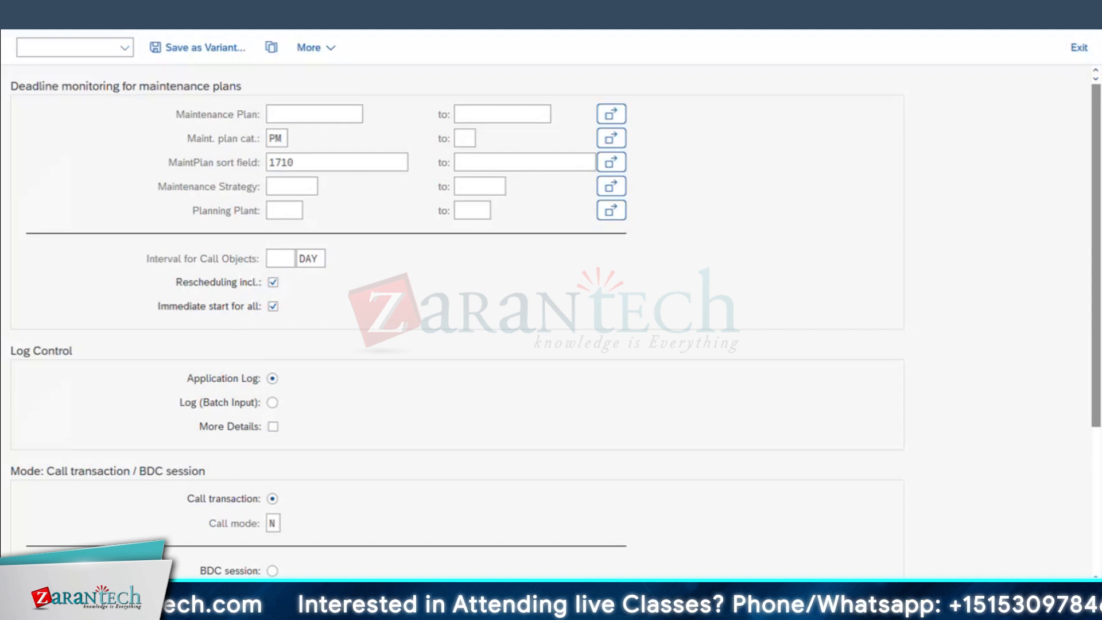
# Step: Switch to the Excel notes and enter VARIANT NAME in cell D222 and ZPM_BOILER_MP in E222
pyautogui.write('T NAME')
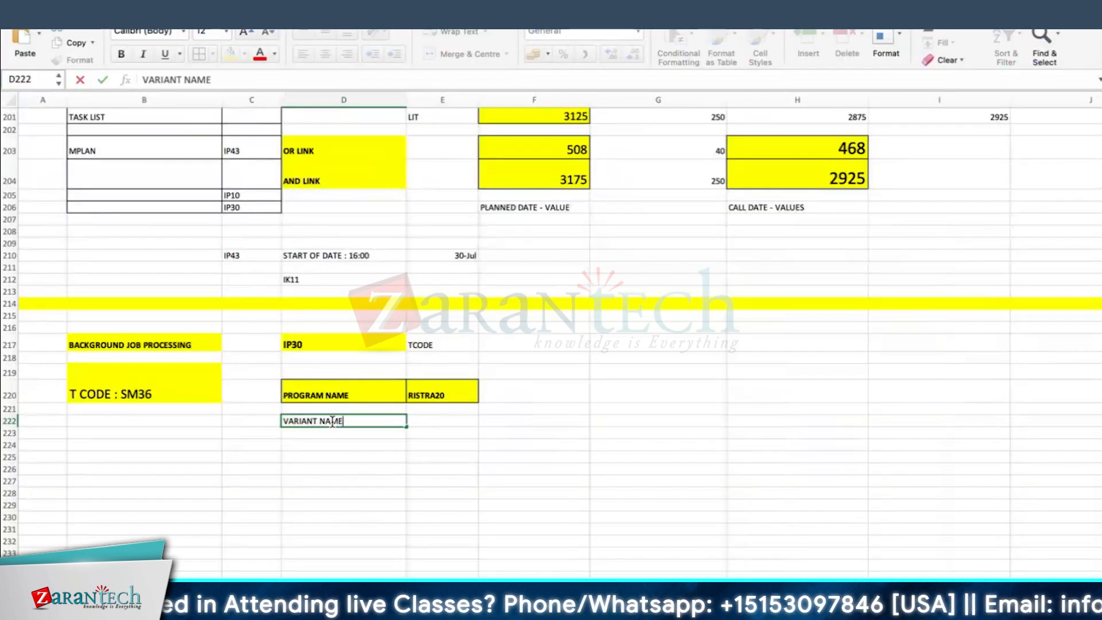
pyautogui.press('Tab')
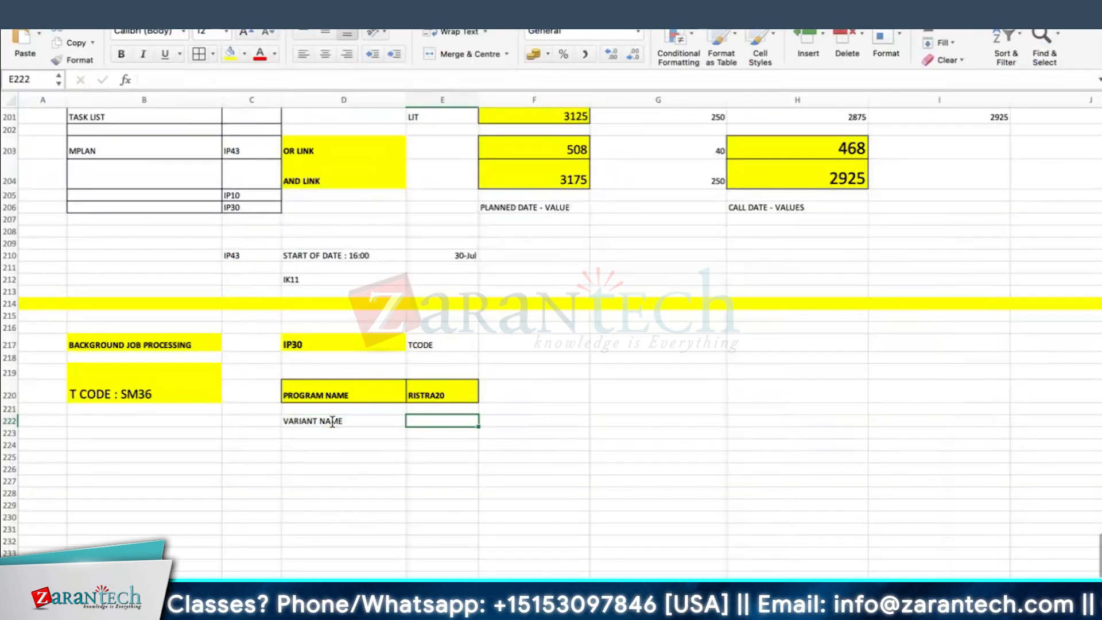
pyautogui.write('ZPM_BOILER_MP')
pyautogui.click(445, 505)
# Step: Format cells D222 and E222 with bold text and a yellow fill
pyautogui.moveTo(343, 387); pyautogui.dragTo(476, 396)
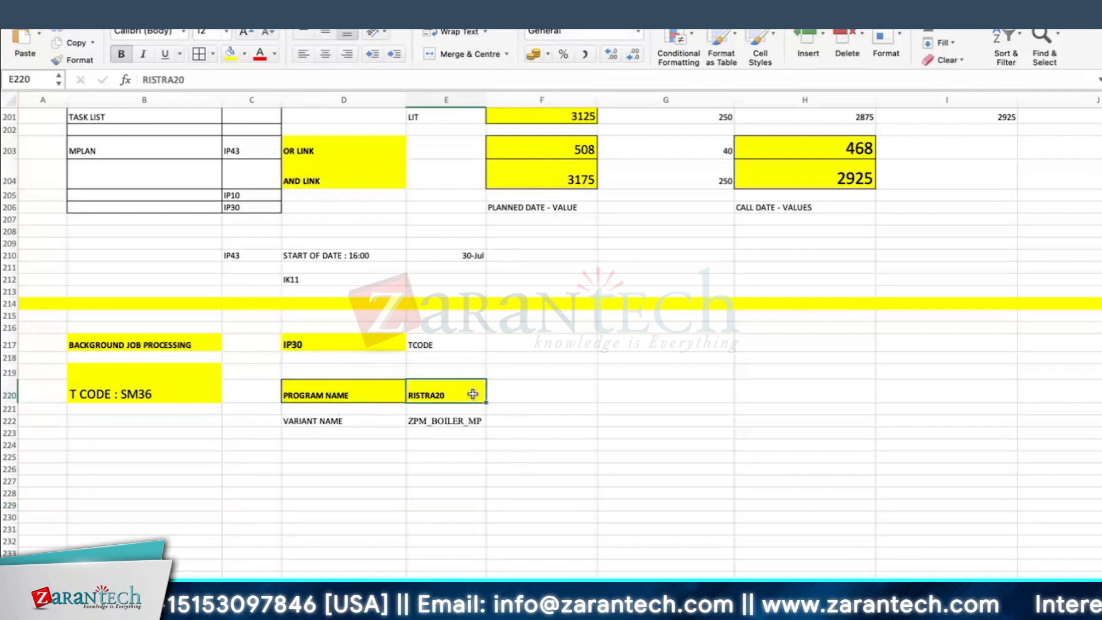
pyautogui.click(344, 422)
pyautogui.moveTo(344, 421); pyautogui.dragTo(422, 426)
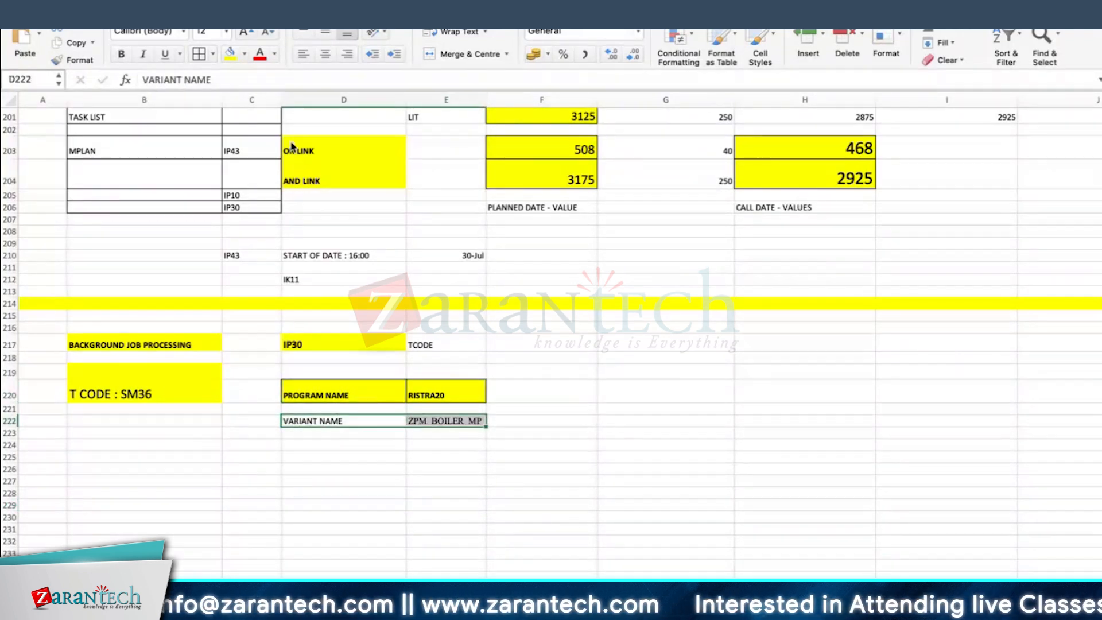
pyautogui.click(233, 53)
pyautogui.press('super+b')
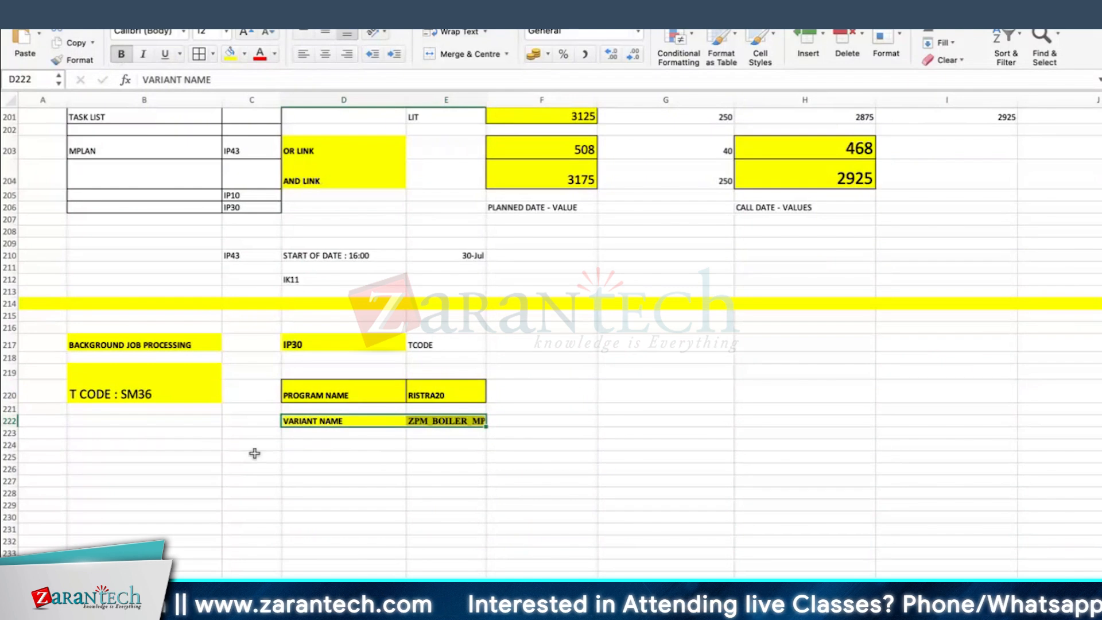
pyautogui.click(134, 375)
pyautogui.click(136, 396)
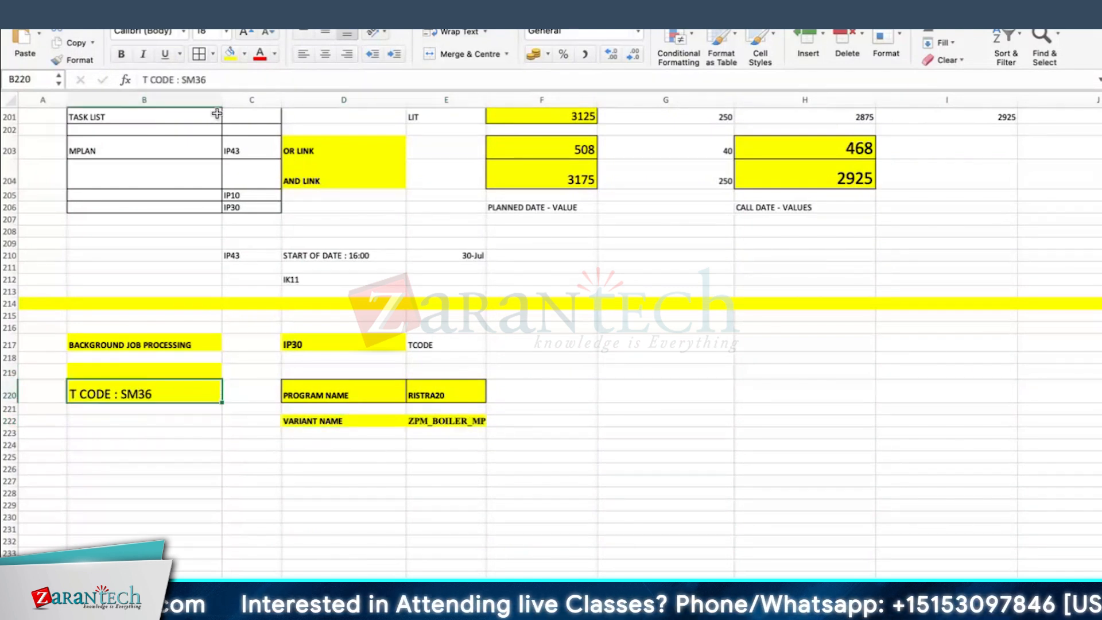
# Step: Switch to the SAP S/4HANA window and open transaction SM36 for defining background jobs
pyautogui.press('super+Tab')
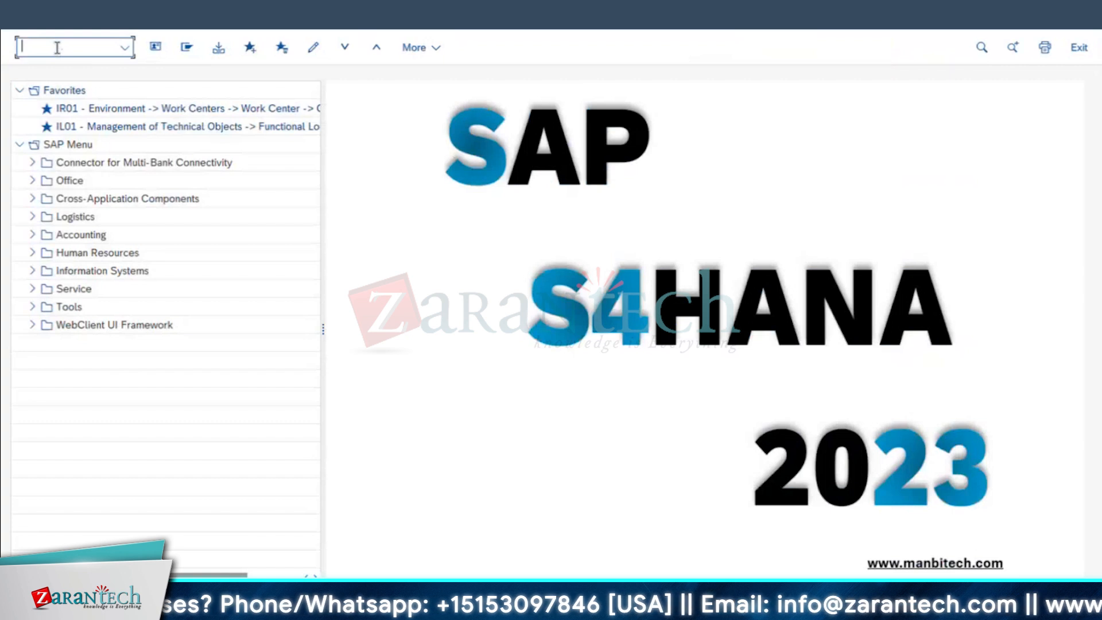
pyautogui.write('SM36')
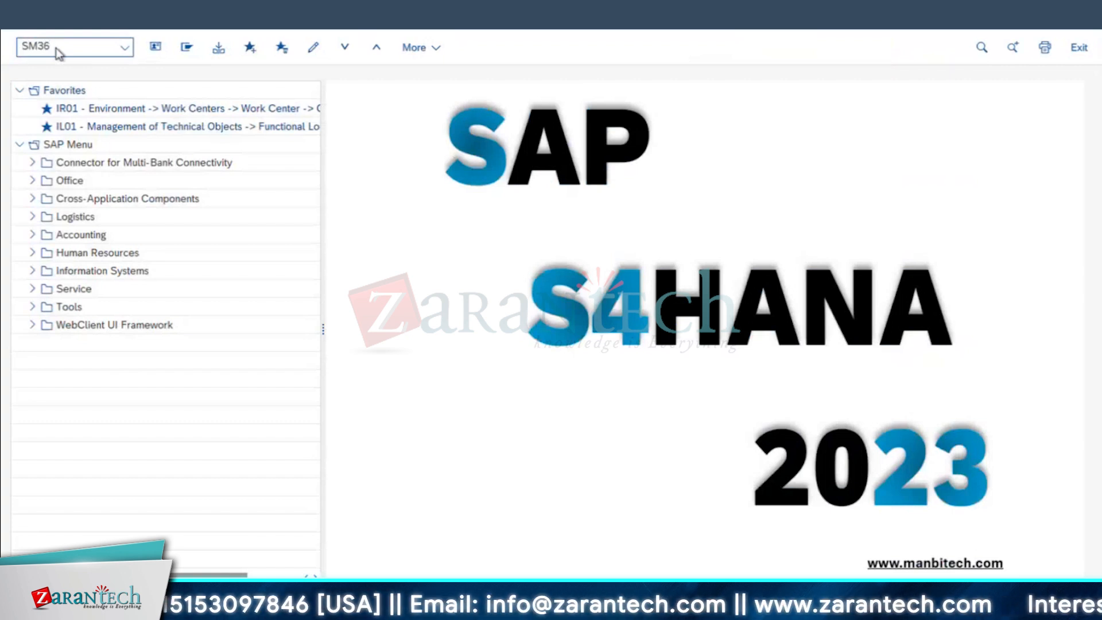
pyautogui.press('Return')
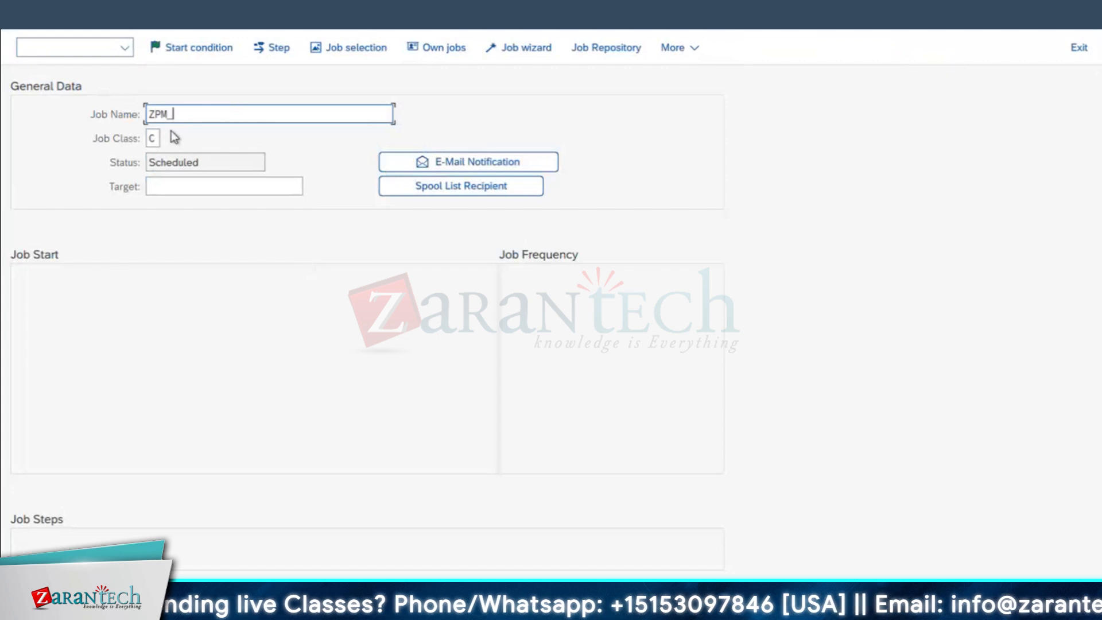
# Step: Name the background job ZPM_BOILER_JOBS and set its job class to B - Middle priority
pyautogui.write('LER')
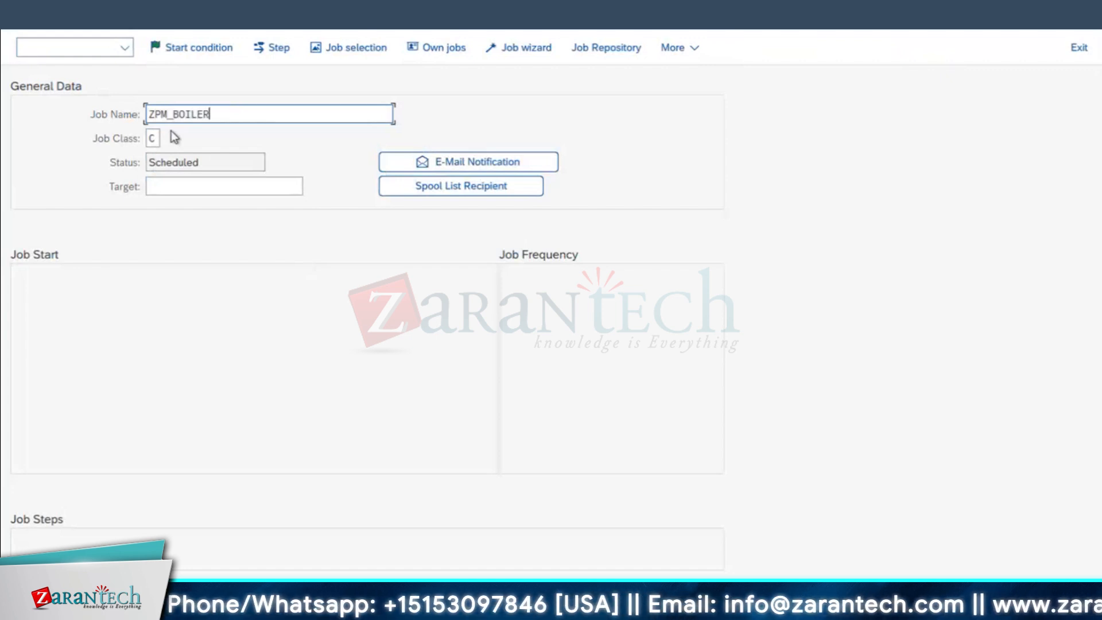
pyautogui.write('_JOBS')
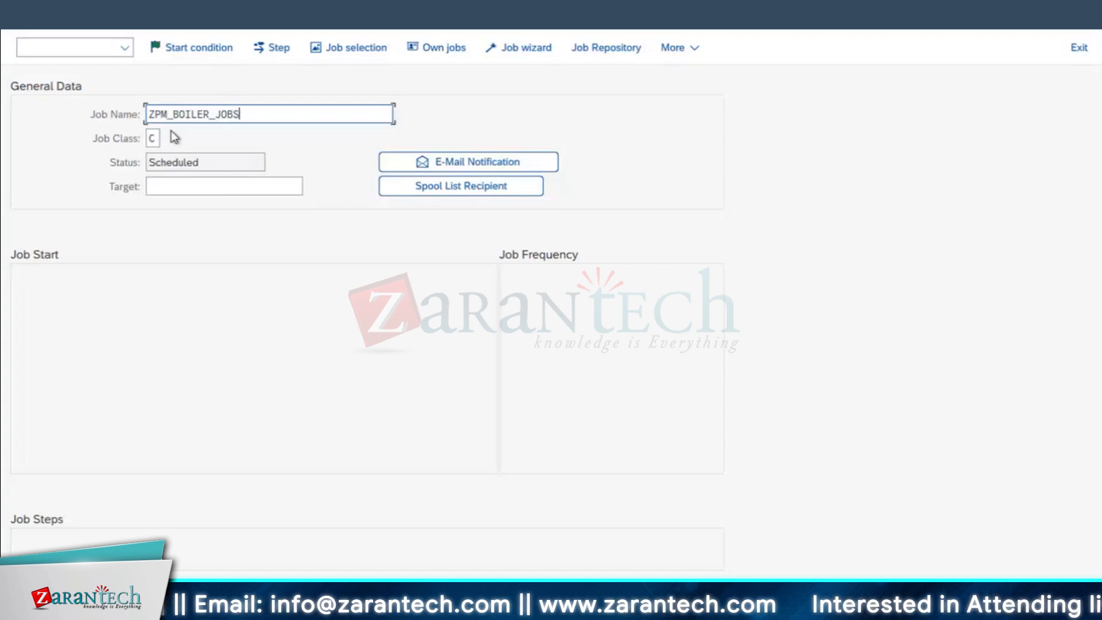
pyautogui.click(154, 138)
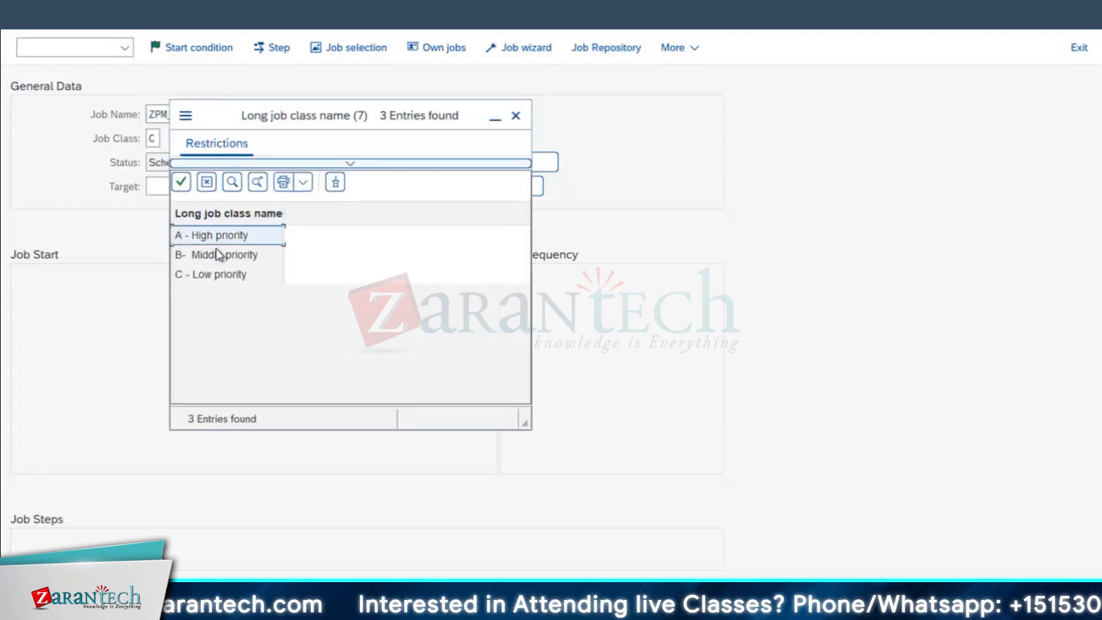
pyautogui.moveTo(286, 115); pyautogui.dragTo(488, 116)
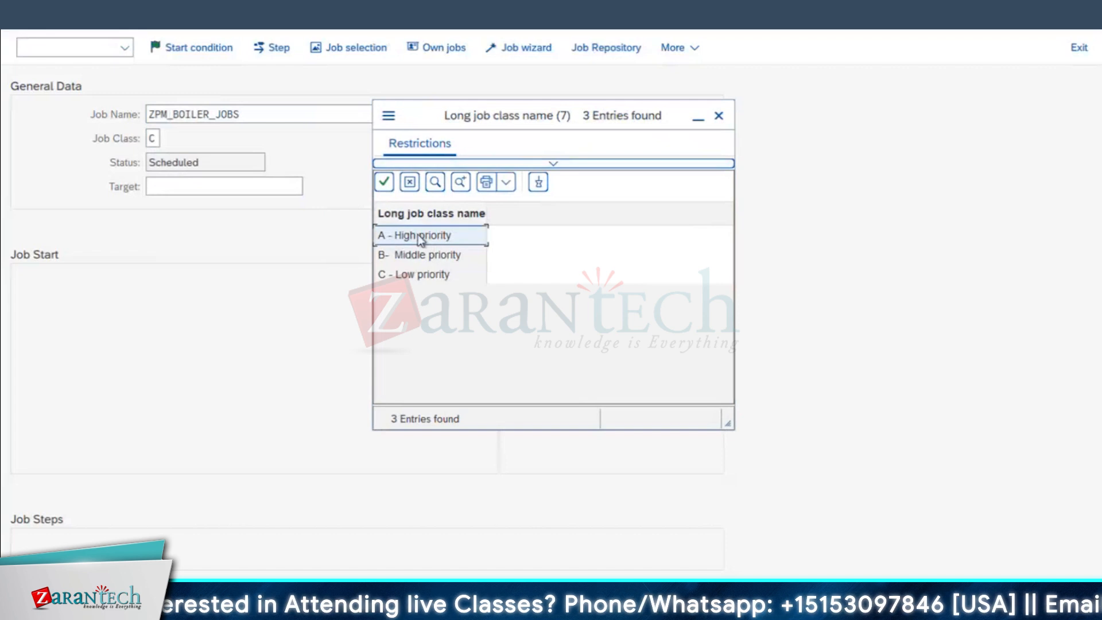
pyautogui.click(394, 260)
pyautogui.click(397, 278)
pyautogui.doubleClick(400, 257)
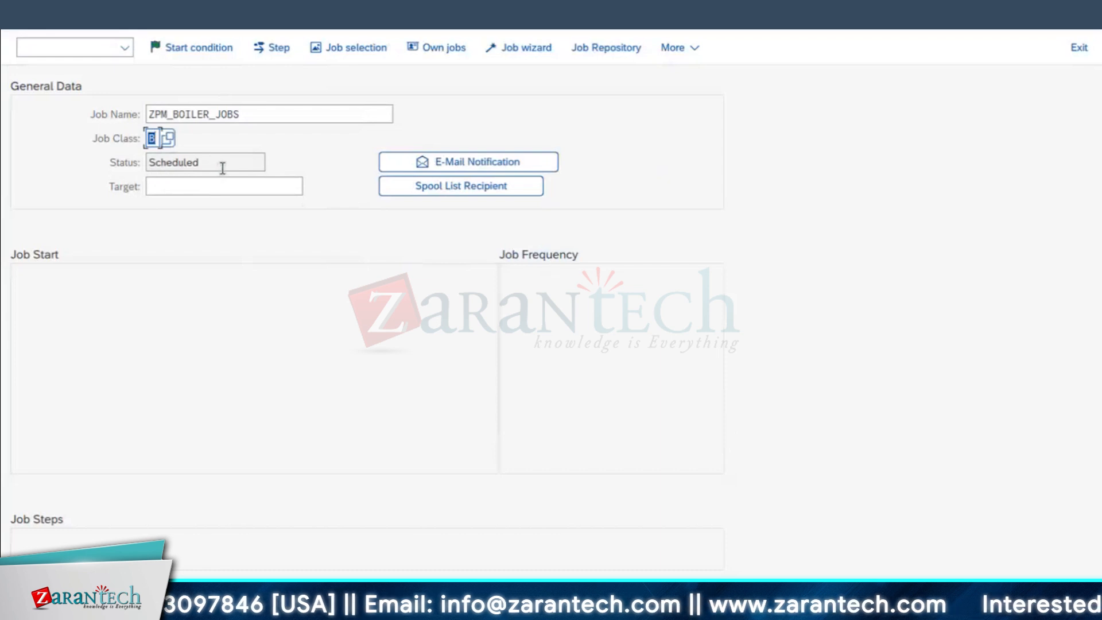
pyautogui.press('Tab')
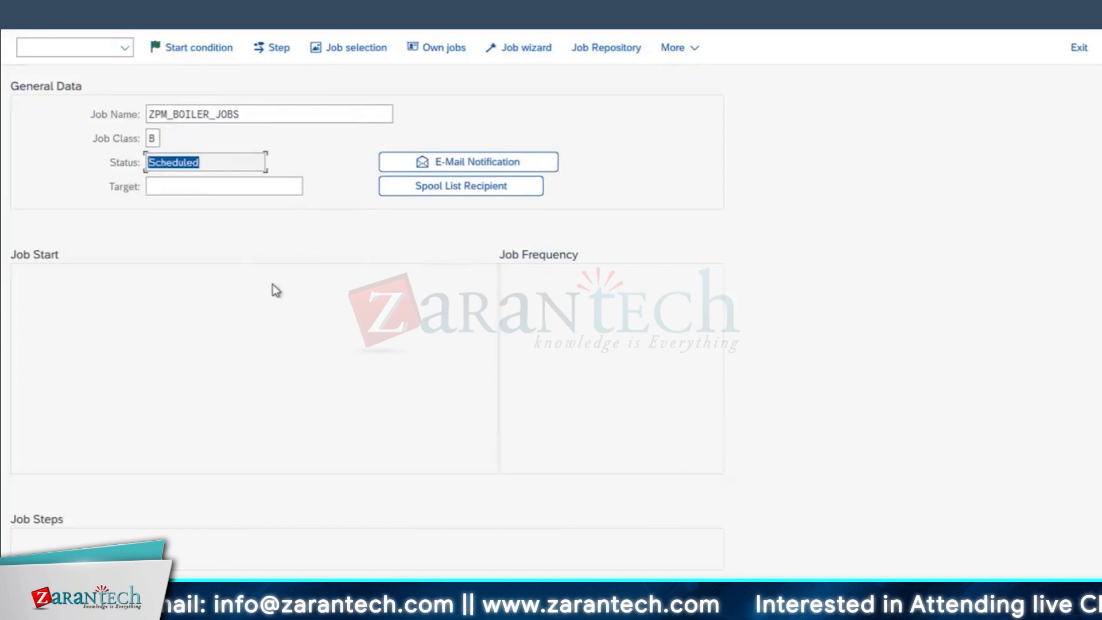
# Step: Create a job step that runs the ABAP program RISTRA20
pyautogui.click(271, 47)
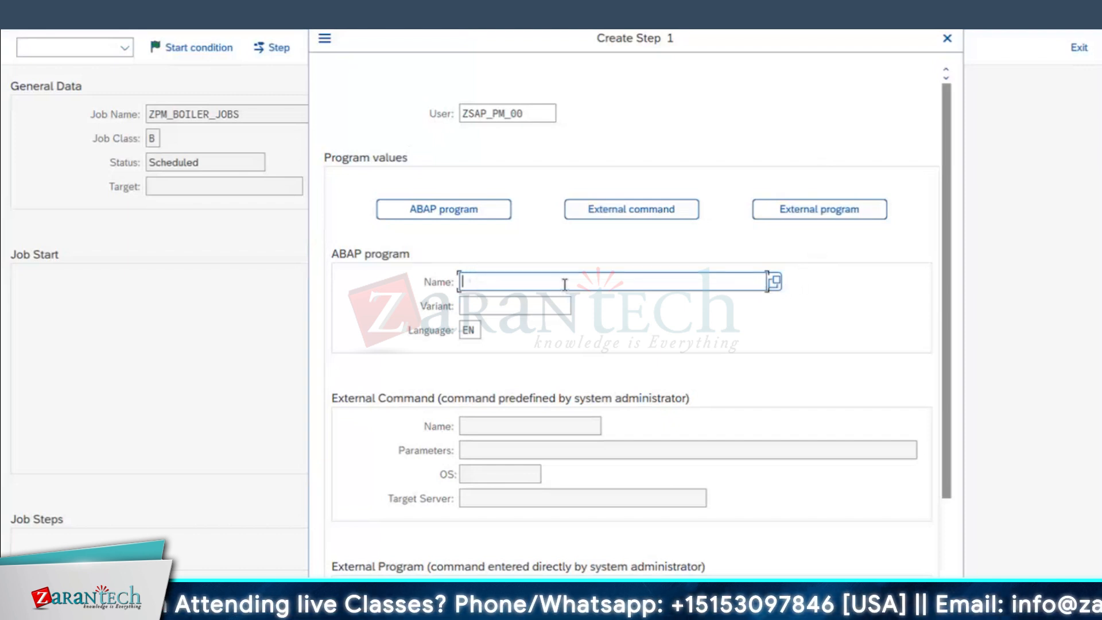
pyautogui.write('RIST')
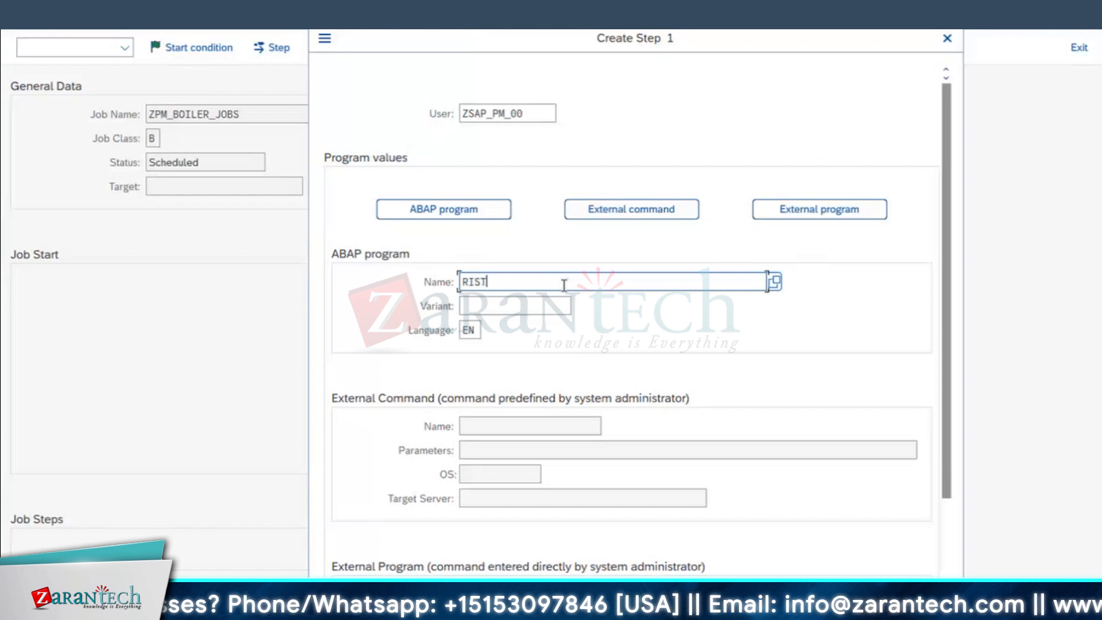
pyautogui.write('RA20')
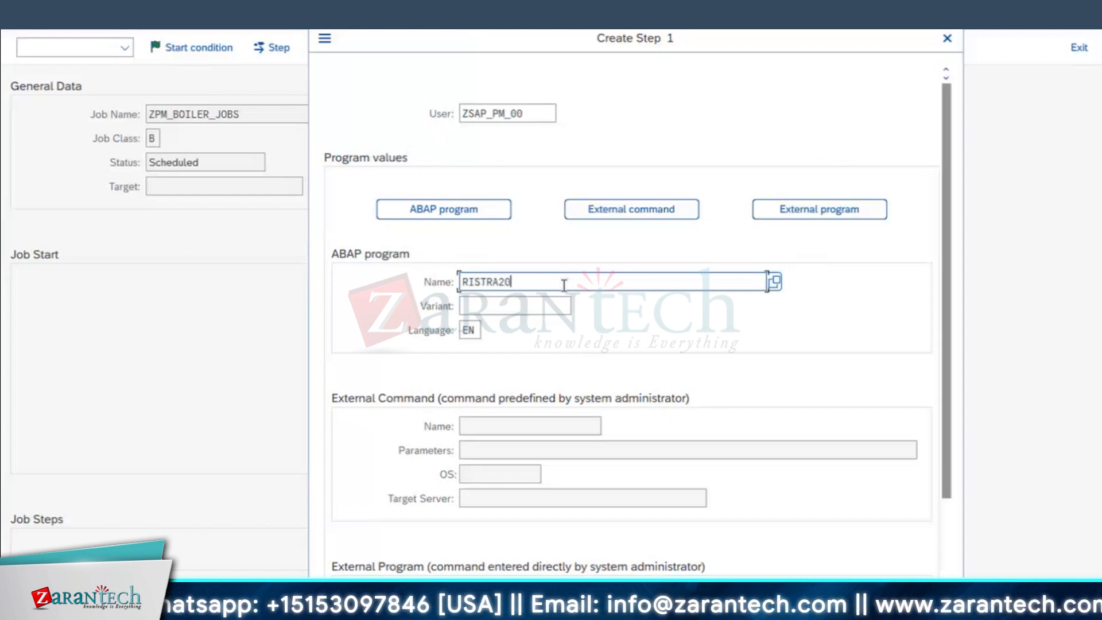
# Step: Assign the variant ZPM_BOILER_MP to the ABAP program, save the step and return to the job definition
pyautogui.click(498, 305)
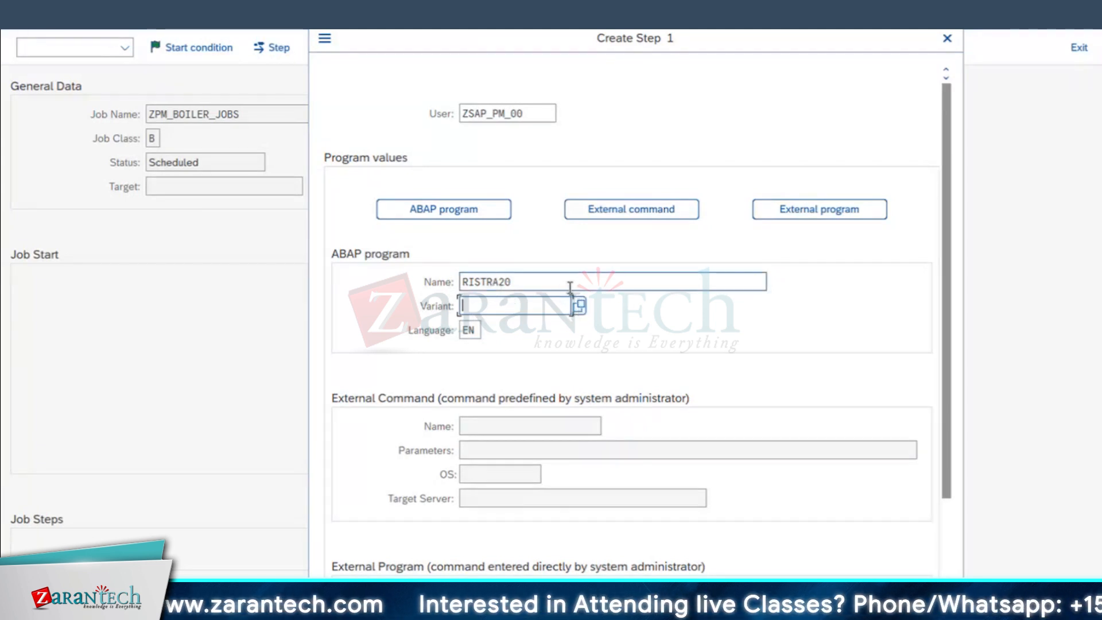
pyautogui.click(579, 306)
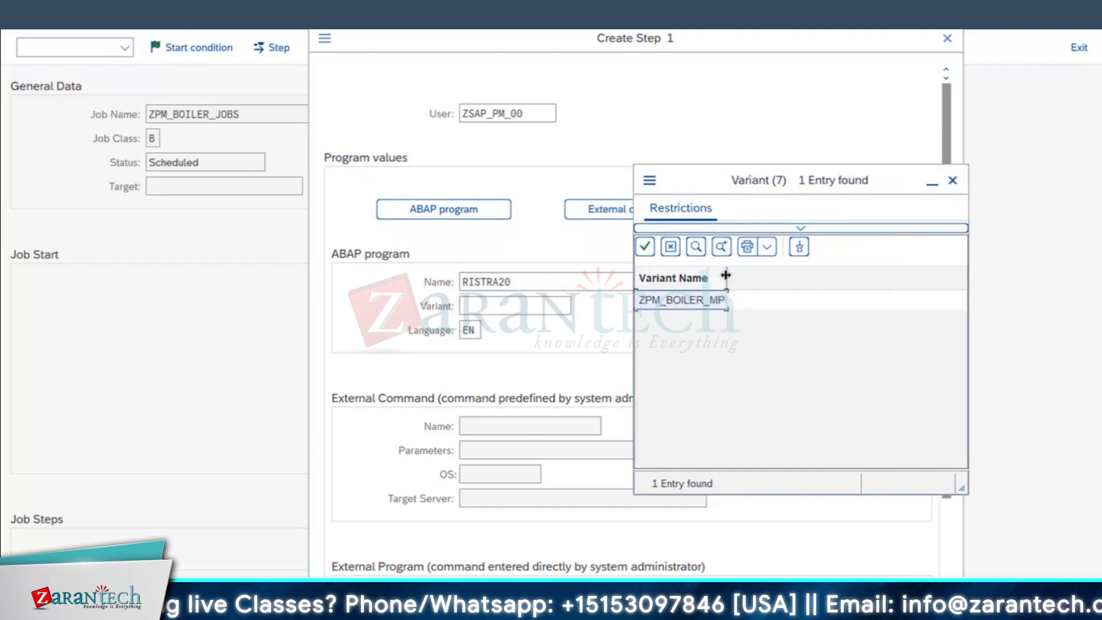
pyautogui.moveTo(732, 273); pyautogui.dragTo(734, 273)
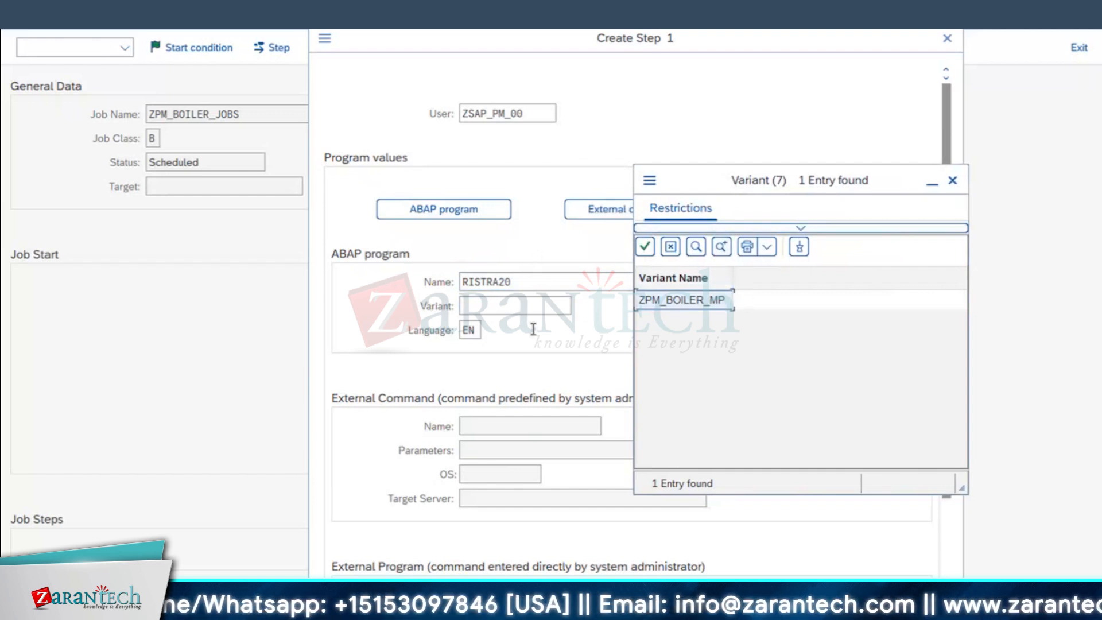
pyautogui.doubleClick(689, 301)
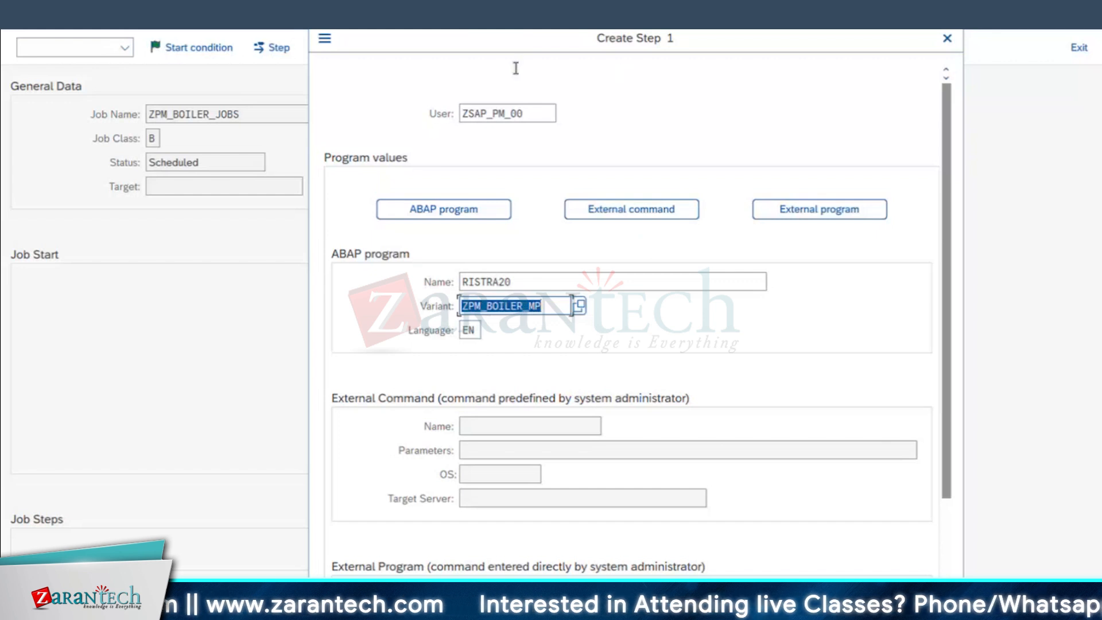
pyautogui.moveTo(553, 30); pyautogui.dragTo(549, 5)
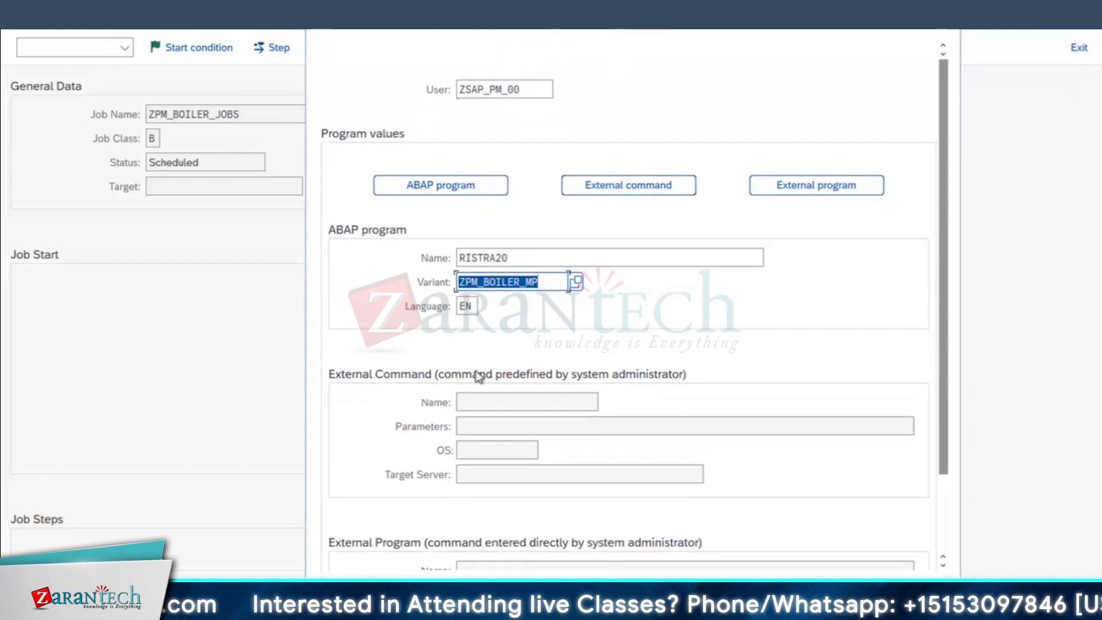
pyautogui.click(804, 589)
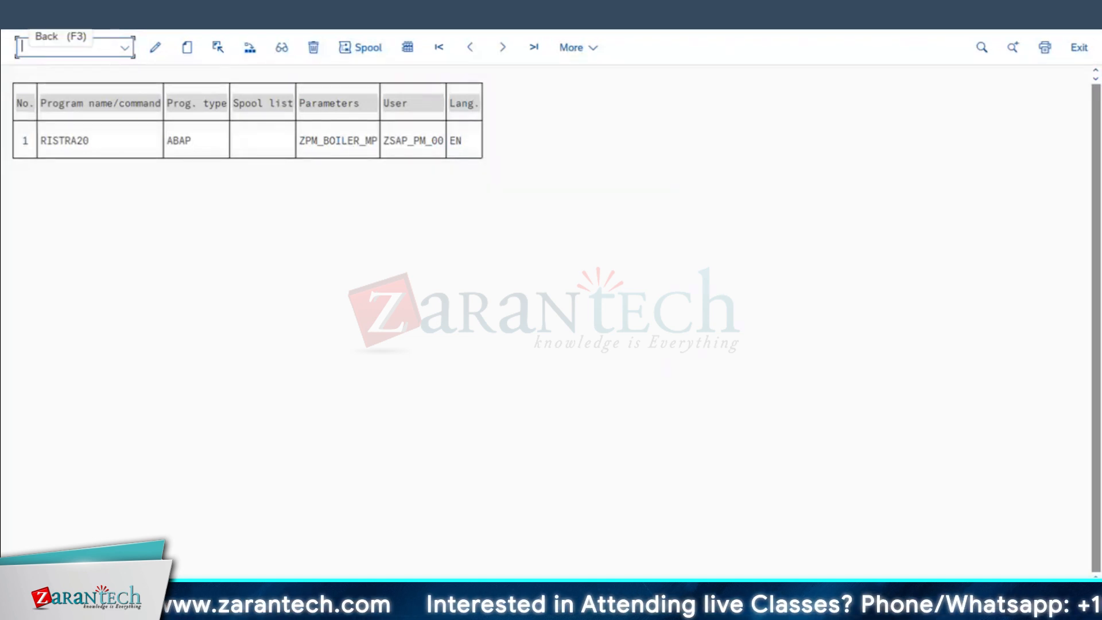
pyautogui.click(21, 18)
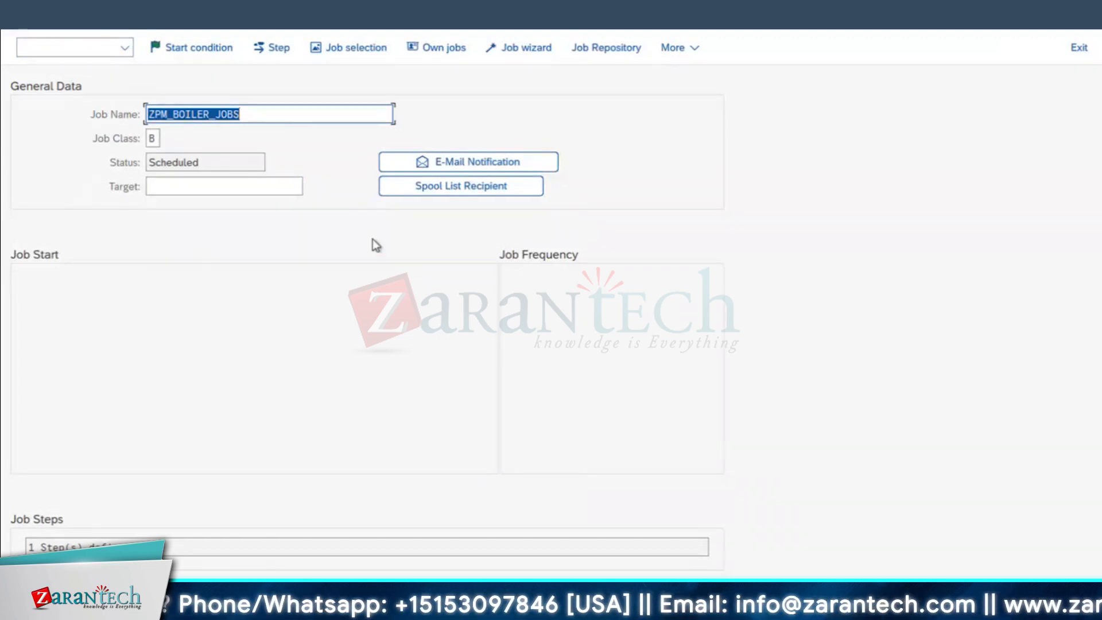
# Step: Choose a Date/Time start condition for the job and select the scheduled start date
pyautogui.click(199, 51)
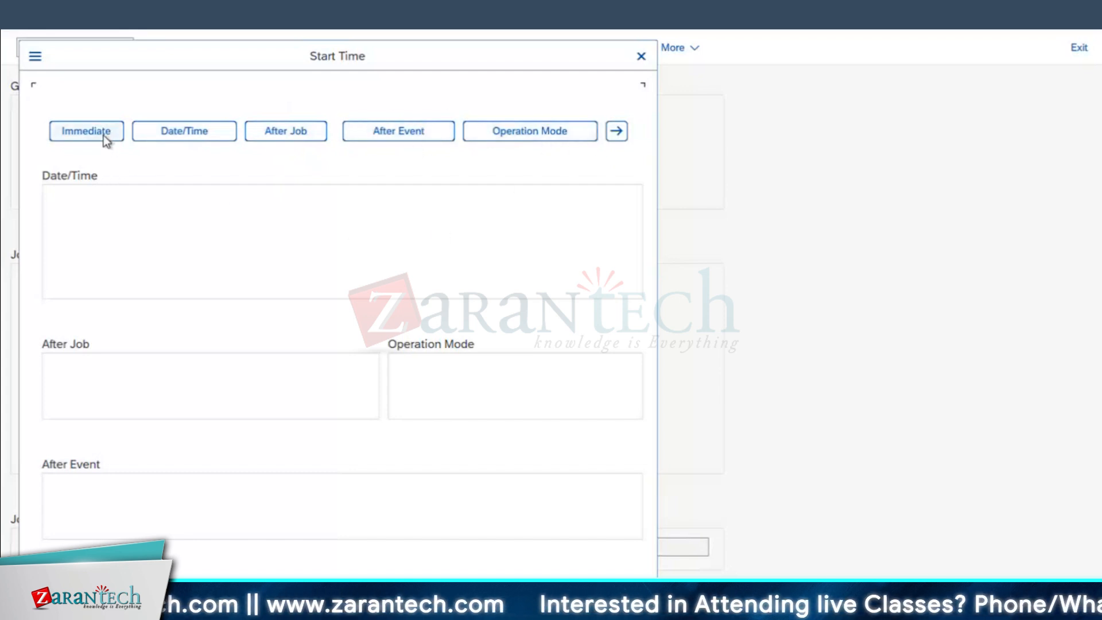
pyautogui.click(193, 134)
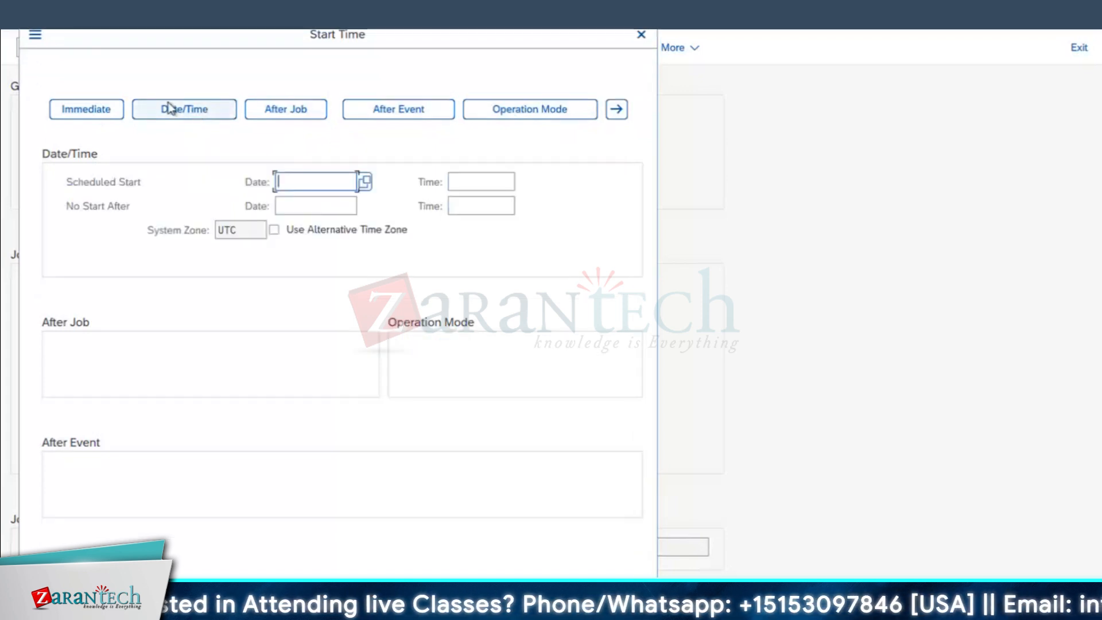
pyautogui.click(365, 181)
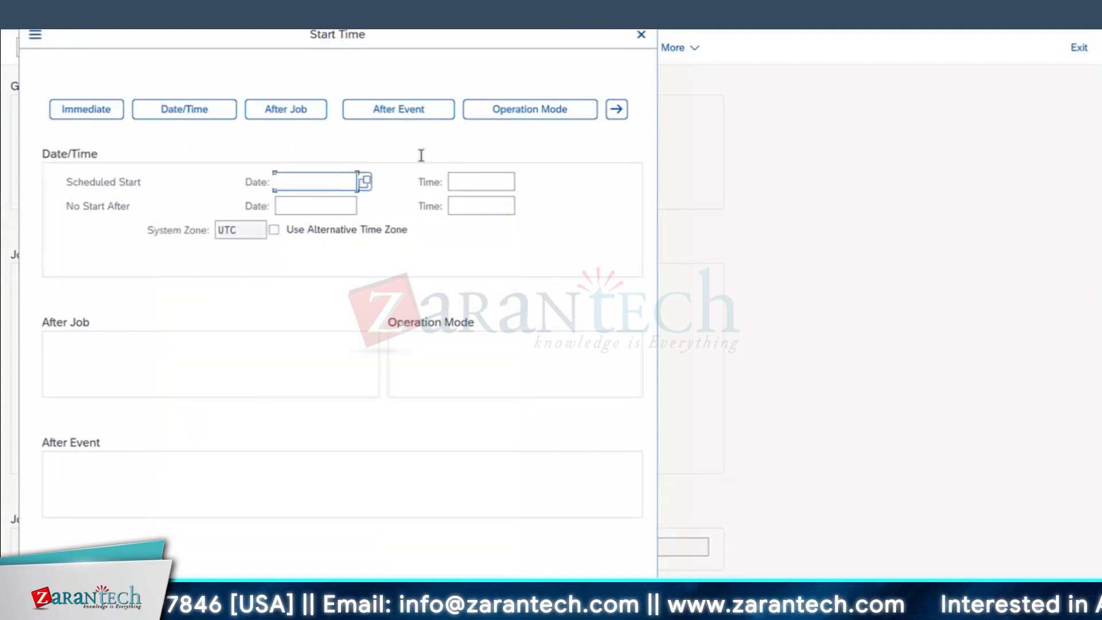
# Step: Set the scheduled start time to 00:00:00 by choosing zero hours, minutes and seconds
pyautogui.click(489, 188)
pyautogui.click(523, 181)
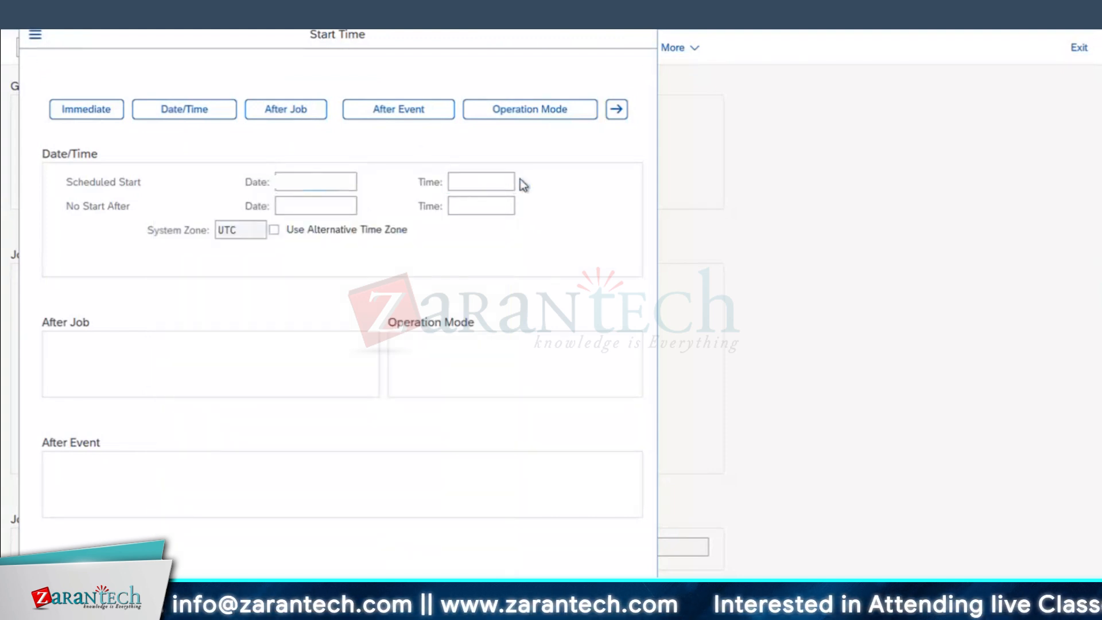
pyautogui.click(197, 293)
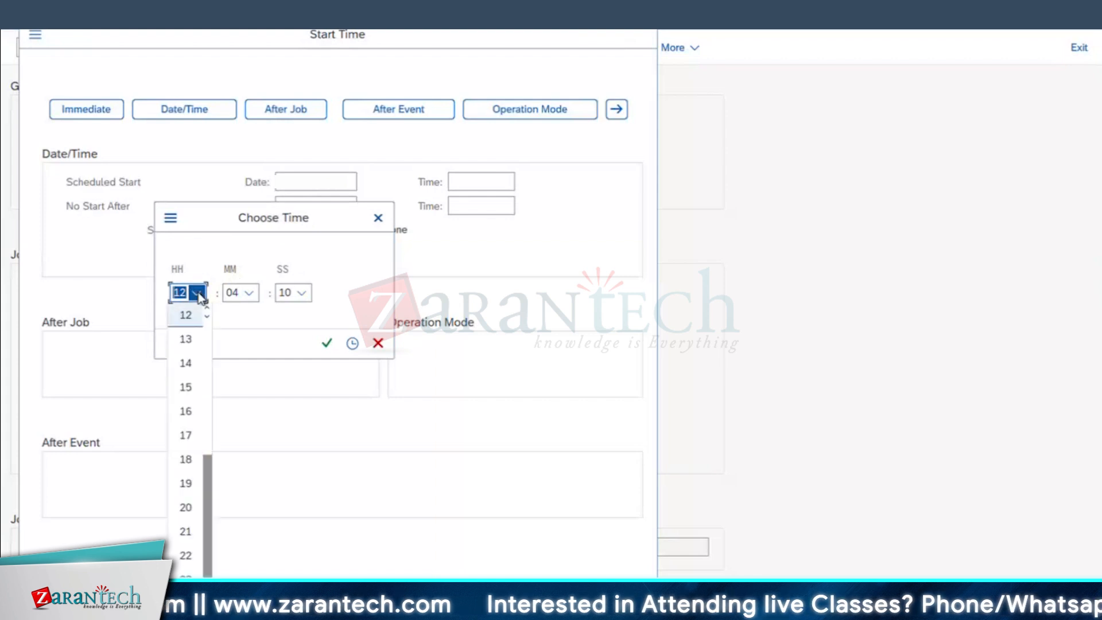
pyautogui.moveTo(204, 466); pyautogui.dragTo(191, 329)
pyautogui.click(186, 316)
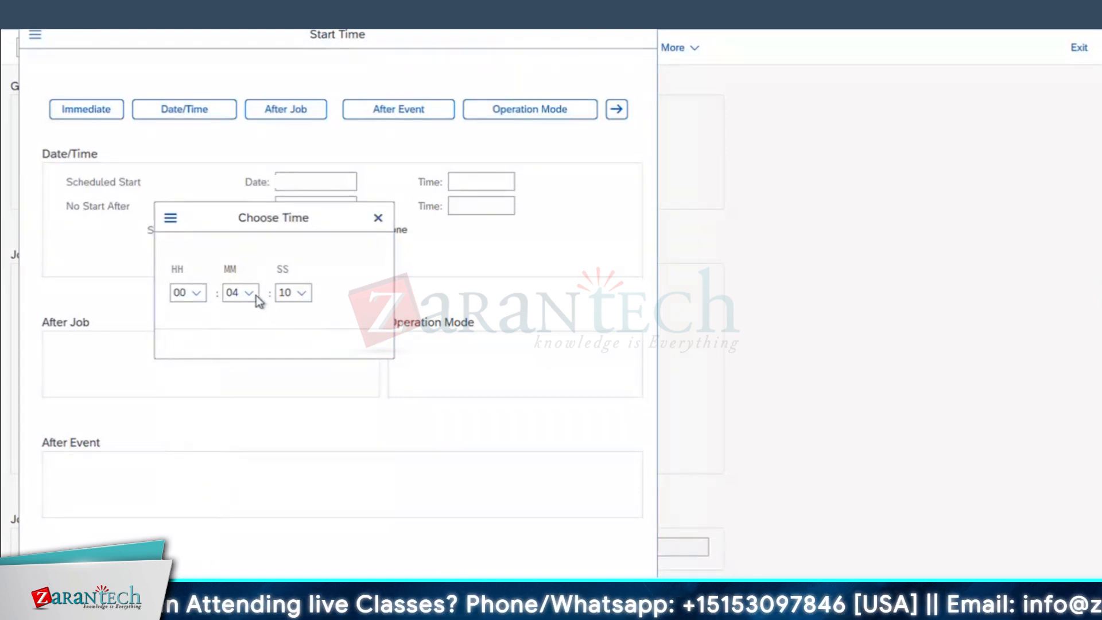
pyautogui.click(249, 293)
pyautogui.moveTo(255, 368); pyautogui.dragTo(253, 325)
pyautogui.click(239, 316)
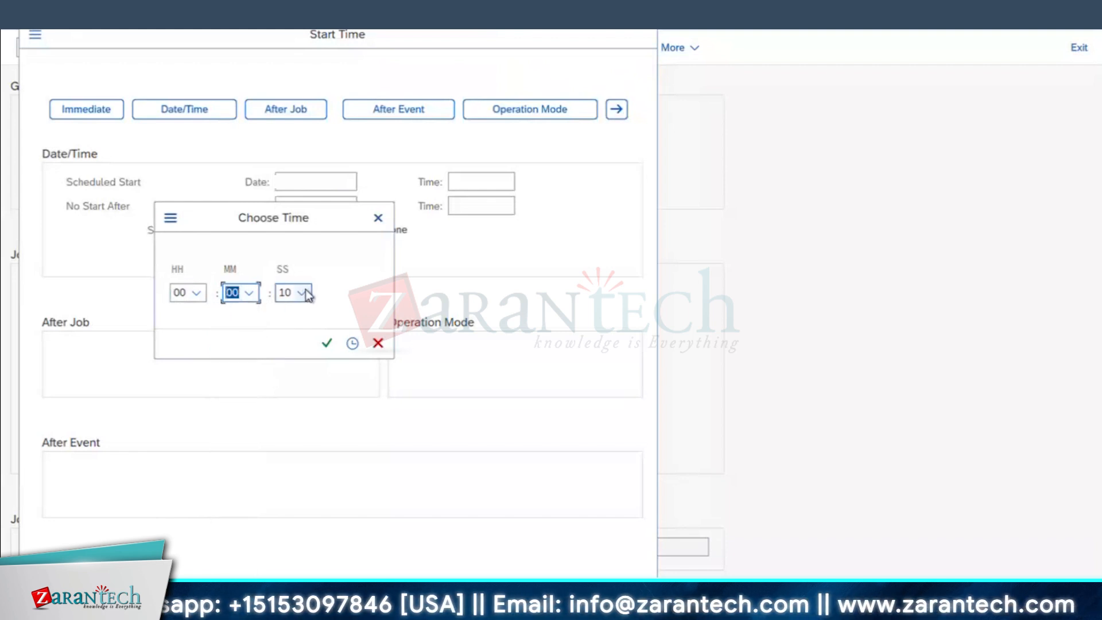
pyautogui.click(302, 293)
pyautogui.moveTo(311, 393); pyautogui.dragTo(307, 306)
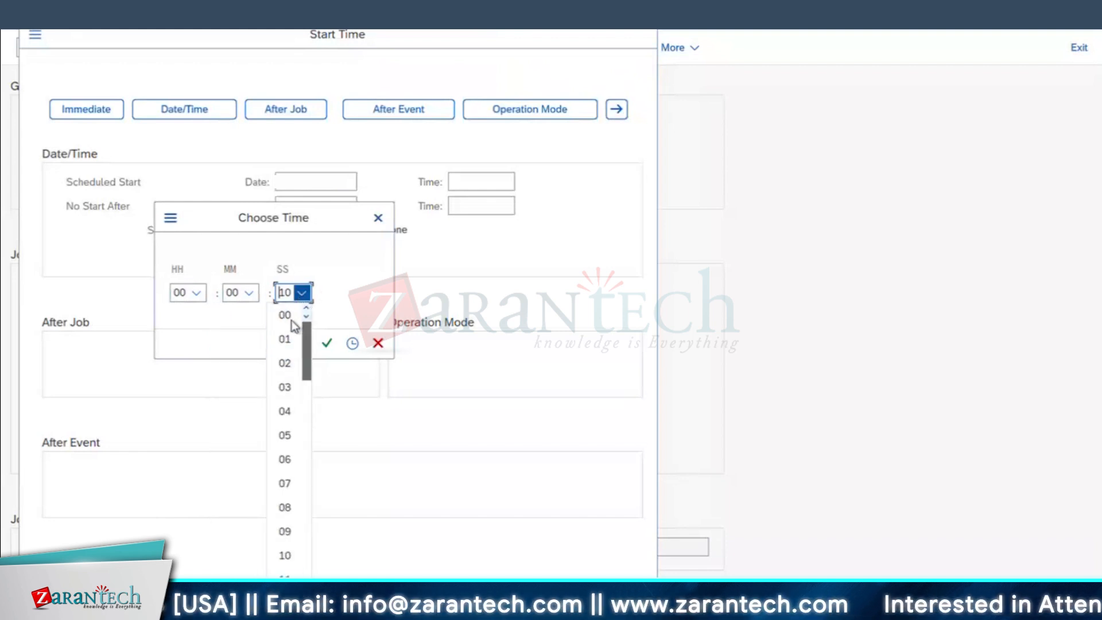
pyautogui.click(287, 315)
pyautogui.click(327, 342)
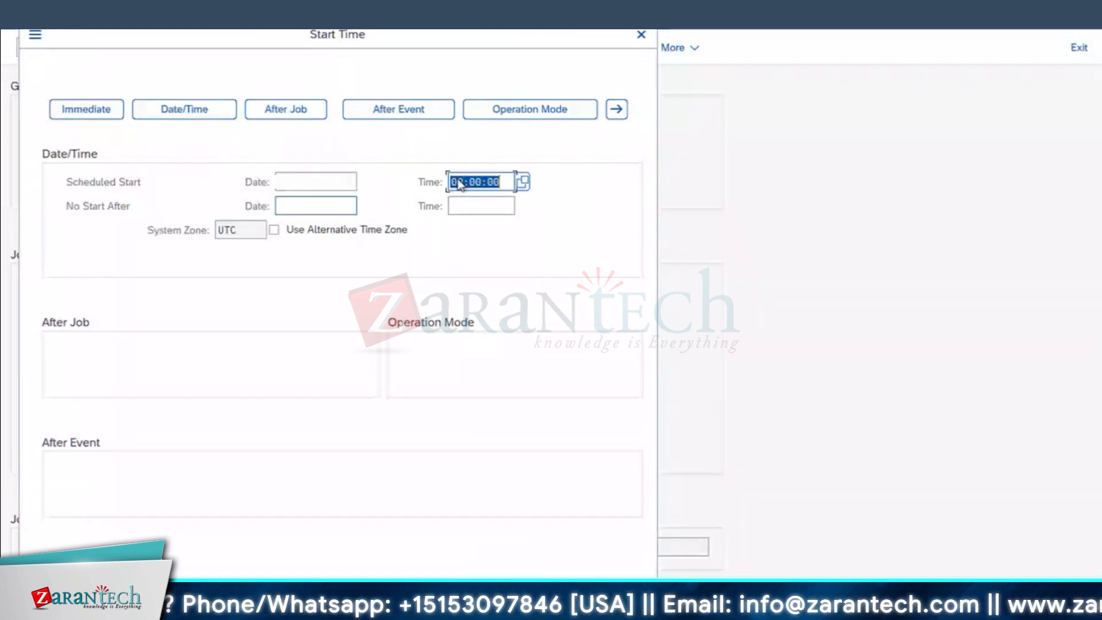
# Step: Check the start time settings with the No Start After date left empty, and save the start condition
pyautogui.click(310, 206)
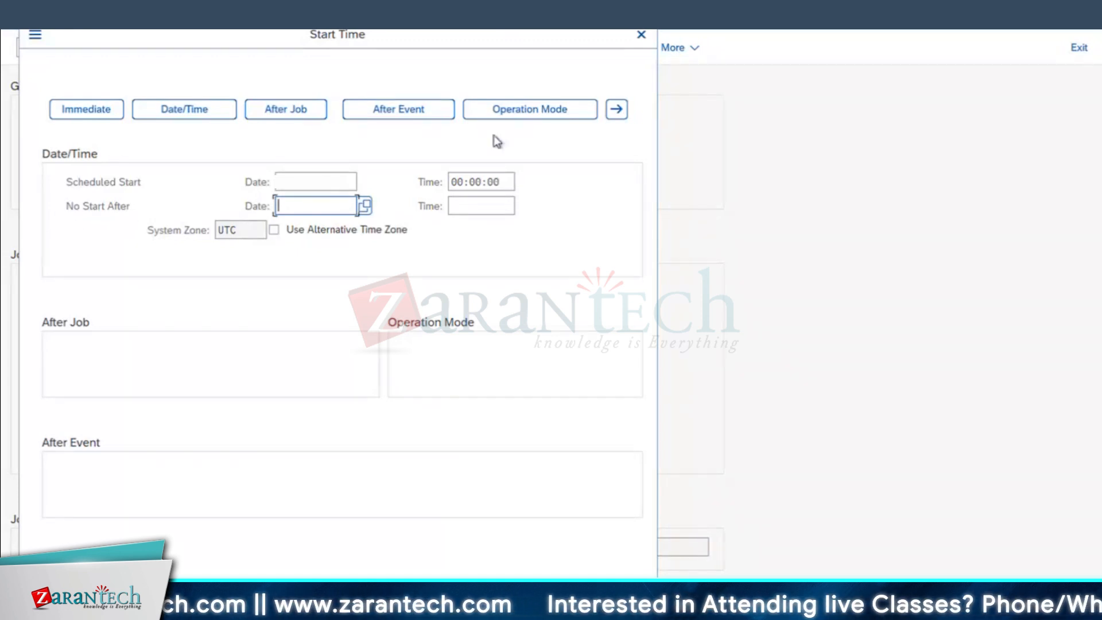
pyautogui.moveTo(477, 32); pyautogui.dragTo(705, 28)
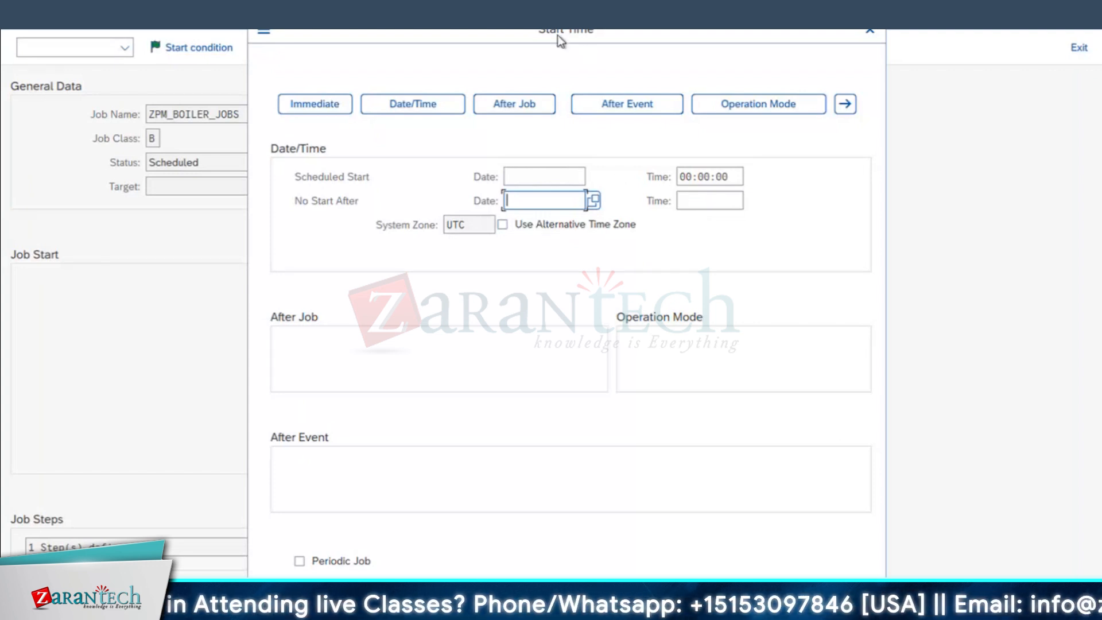
pyautogui.moveTo(561, 29); pyautogui.dragTo(560, 2)
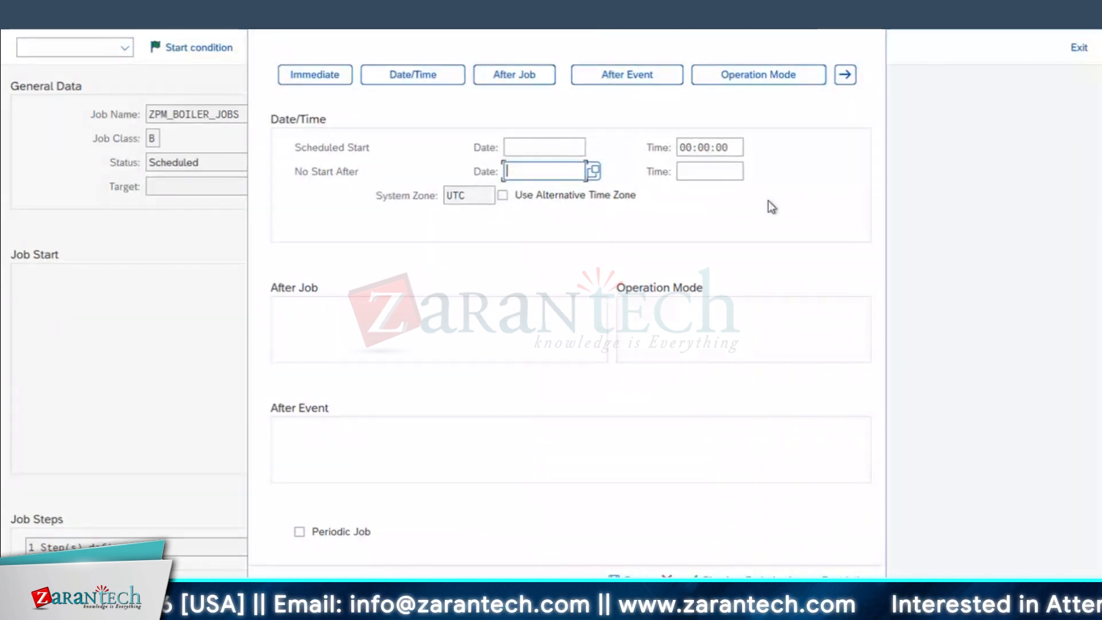
pyautogui.click(709, 580)
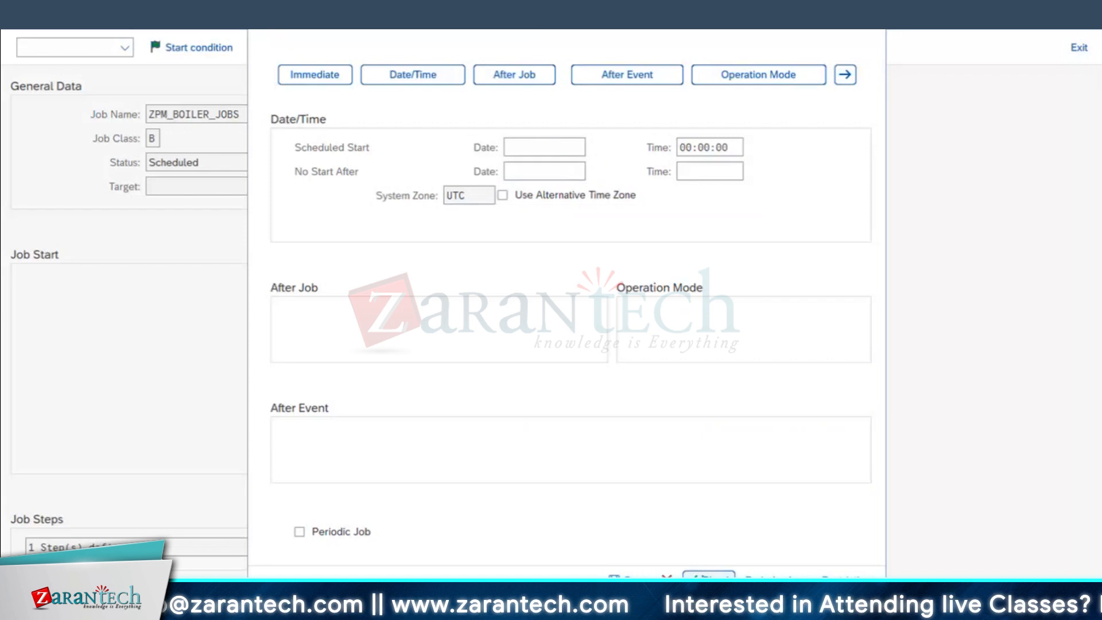
pyautogui.click(628, 580)
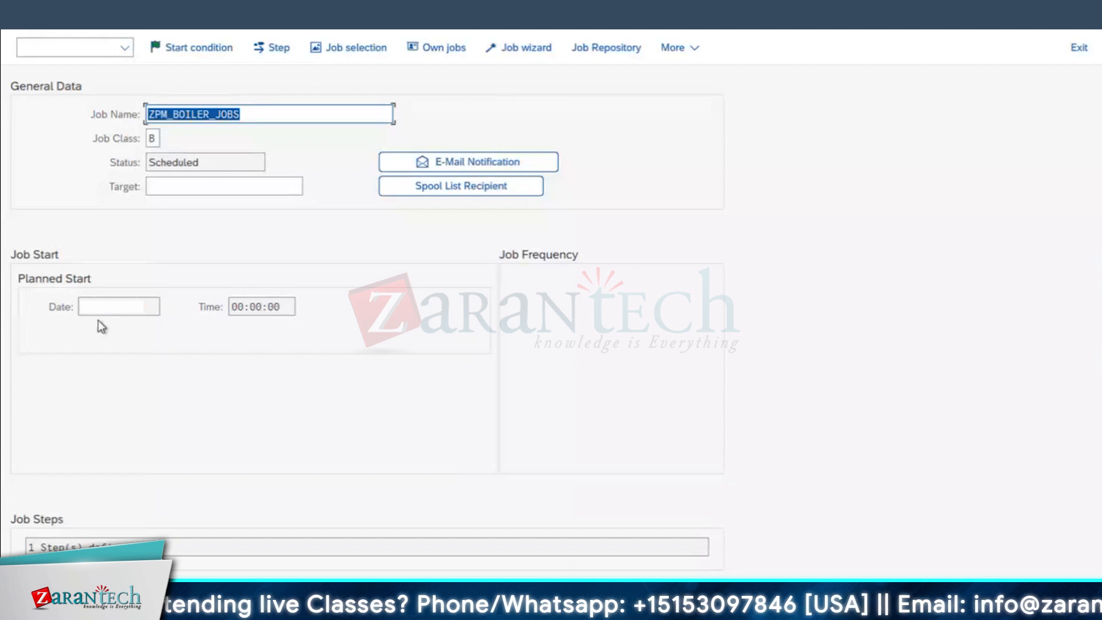
# Step: Set the job's start condition to a daily period and save it back to the job definition
pyautogui.click(173, 51)
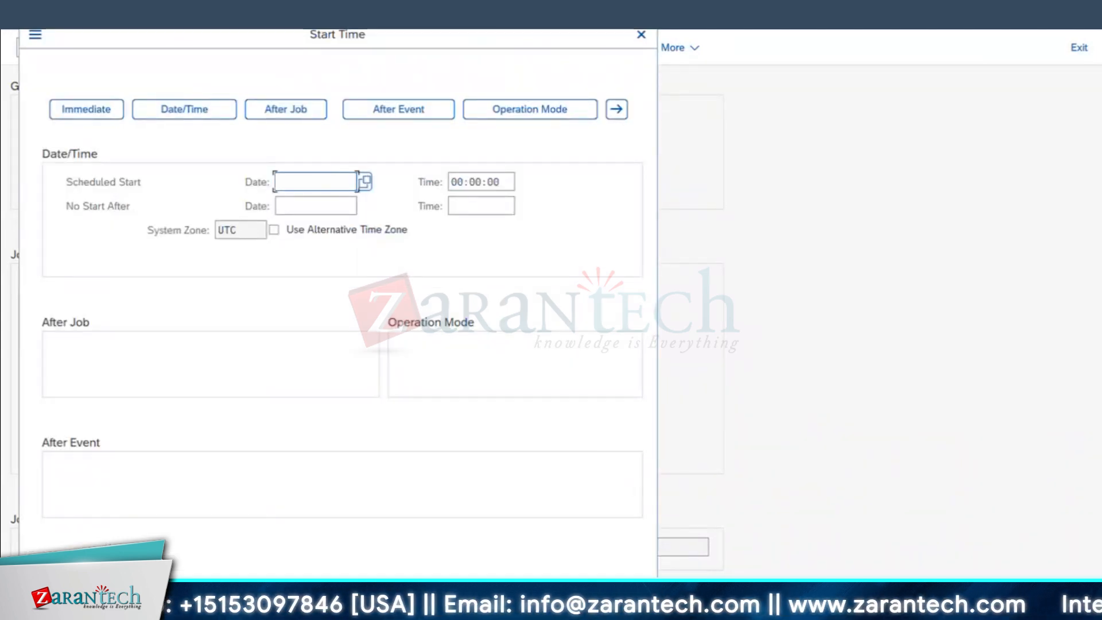
pyautogui.moveTo(218, 215); pyautogui.dragTo(644, 178)
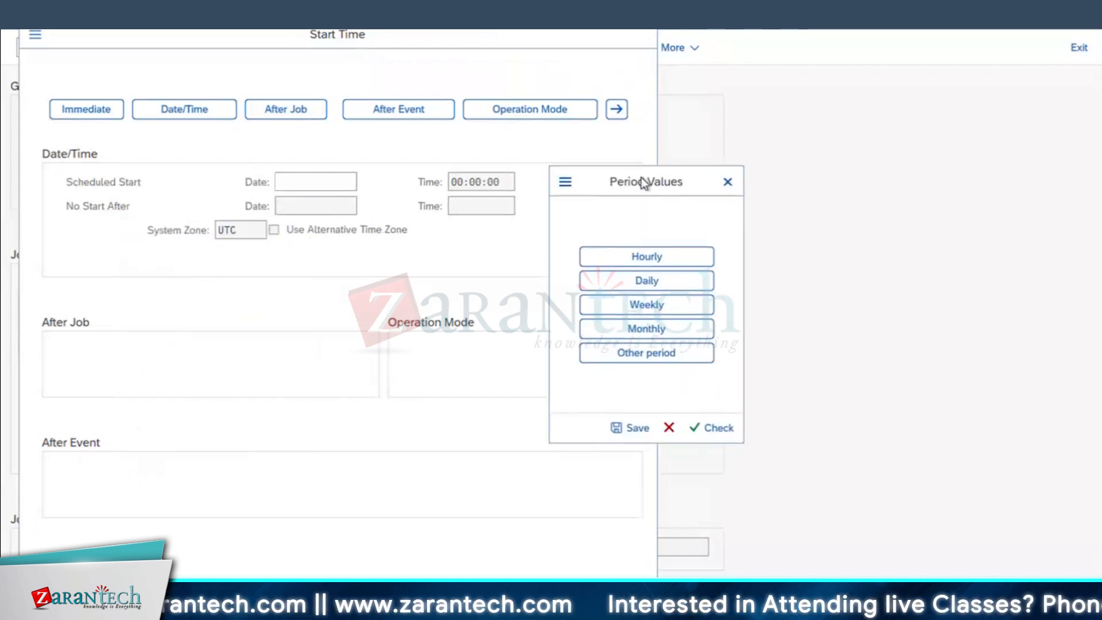
pyautogui.click(647, 277)
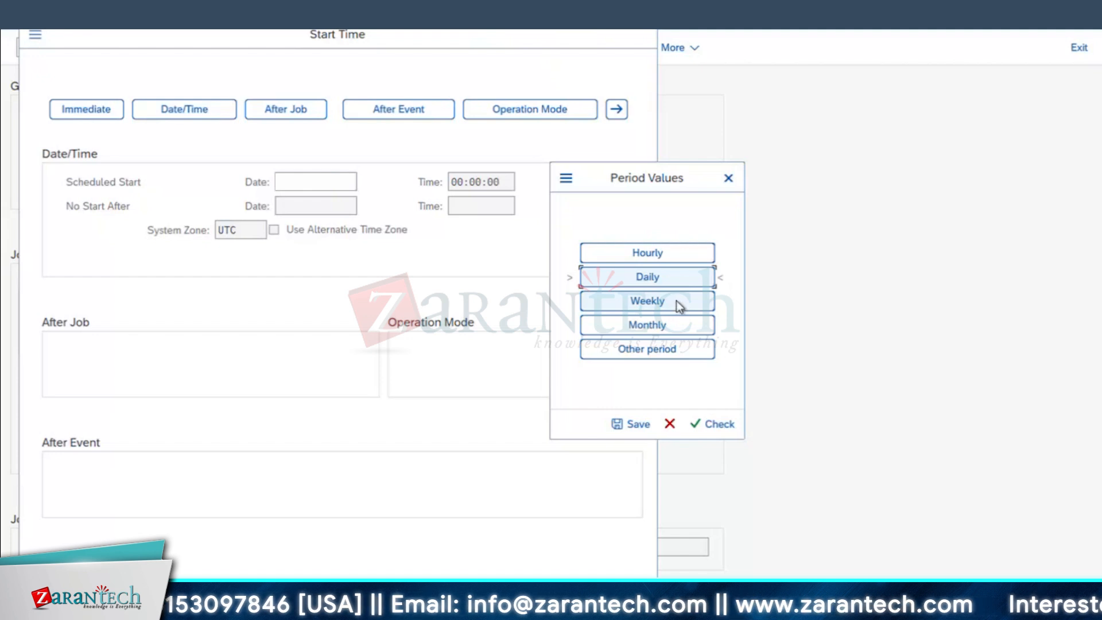
pyautogui.click(631, 425)
pyautogui.click(565, 593)
pyautogui.click(541, 281)
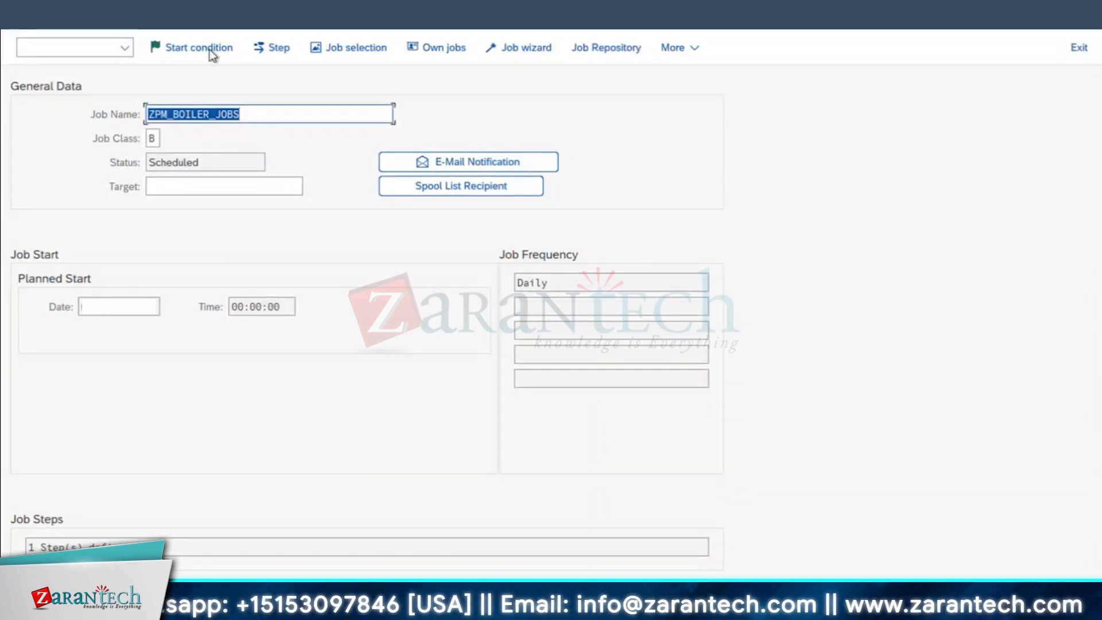
# Step: Check the job's start condition once more, close it and leave the job definition for the SAP main menu
pyautogui.click(202, 47)
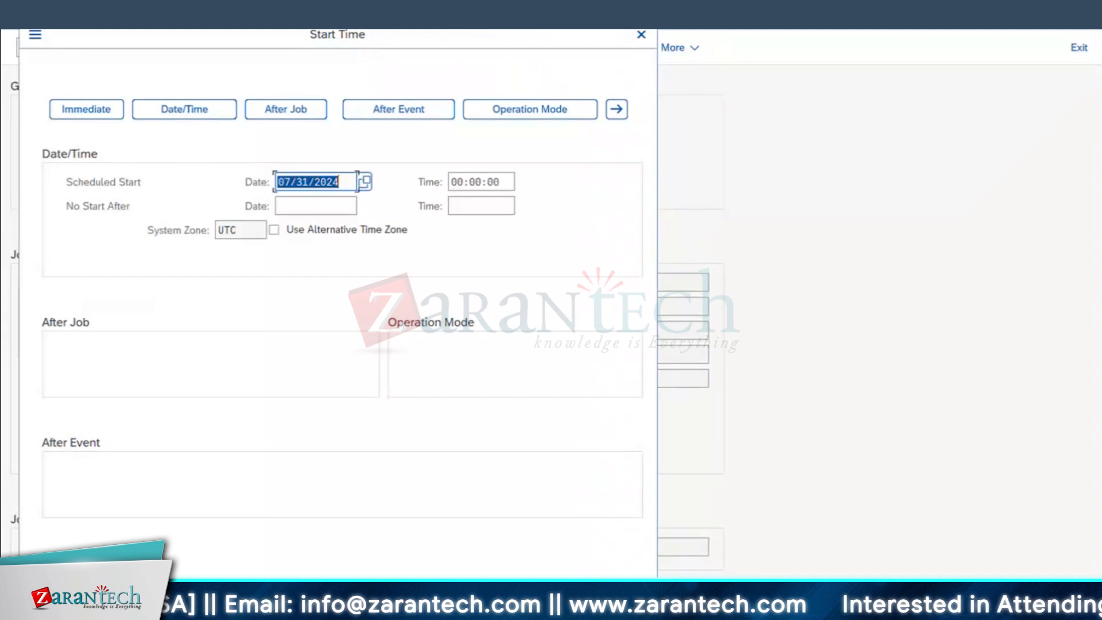
pyautogui.click(623, 594)
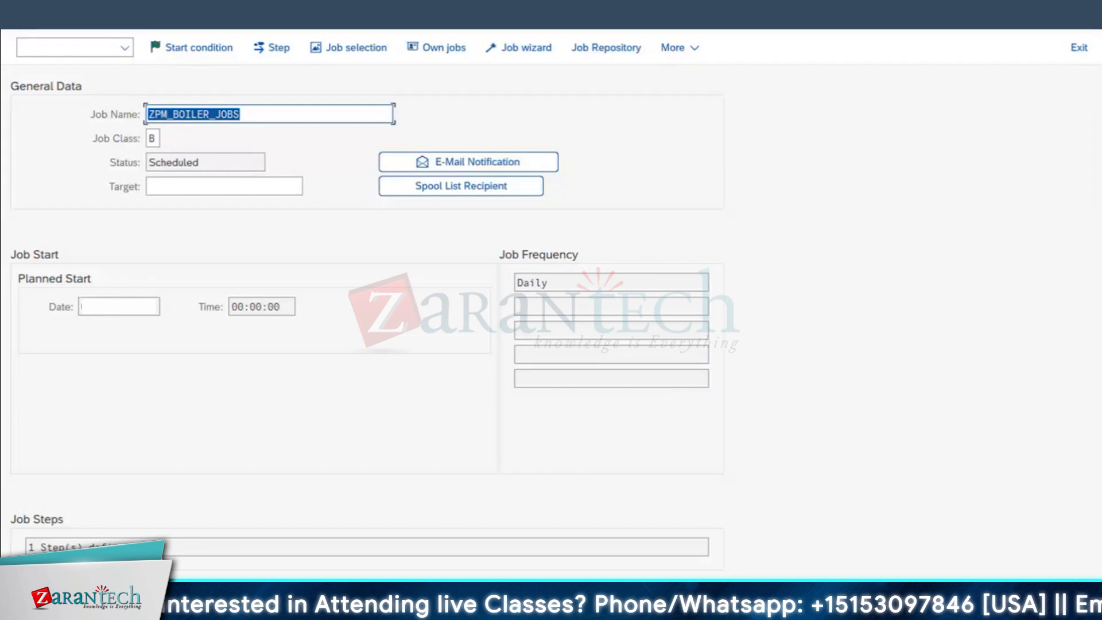
pyautogui.press('F3')
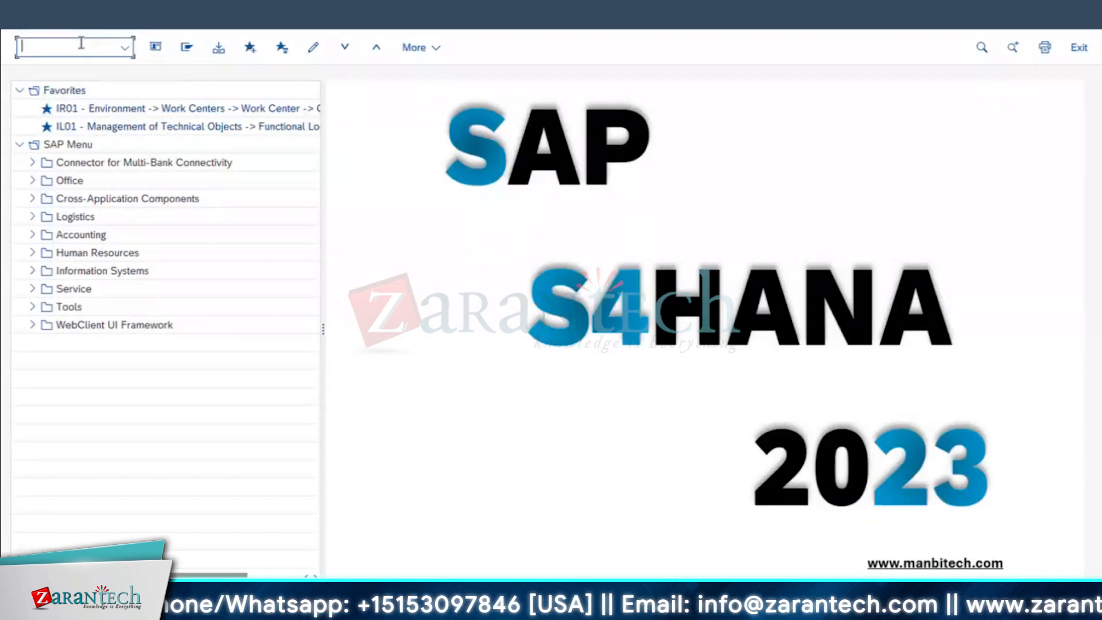
# Step: Open transaction SM37 and list the current user's jobs of any name, with the Scheduled status included
pyautogui.write('SM37')
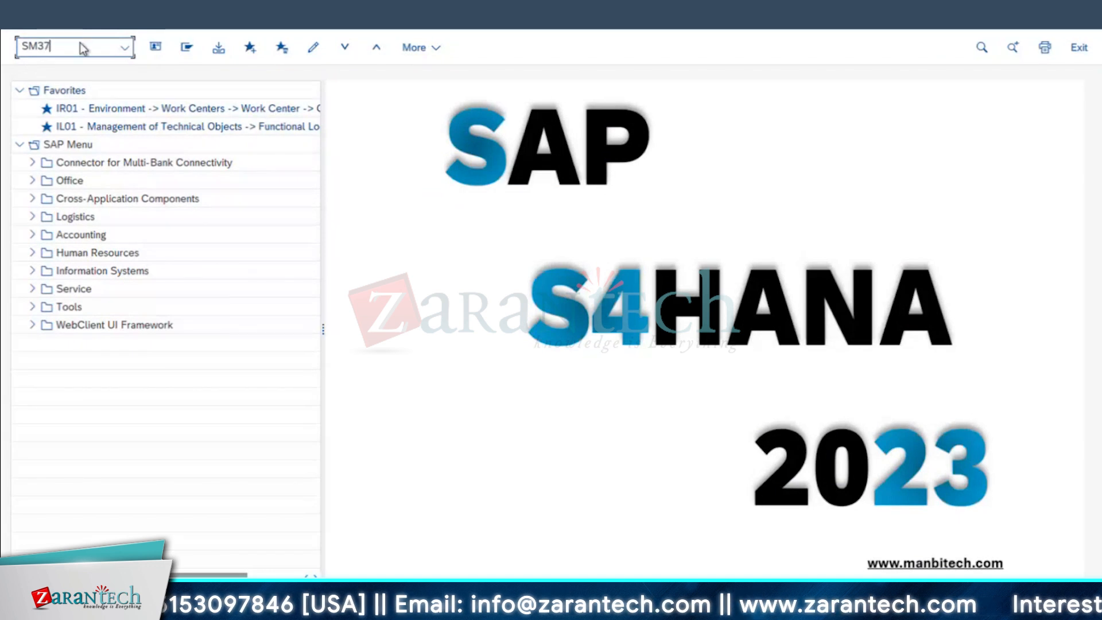
pyautogui.press('Return')
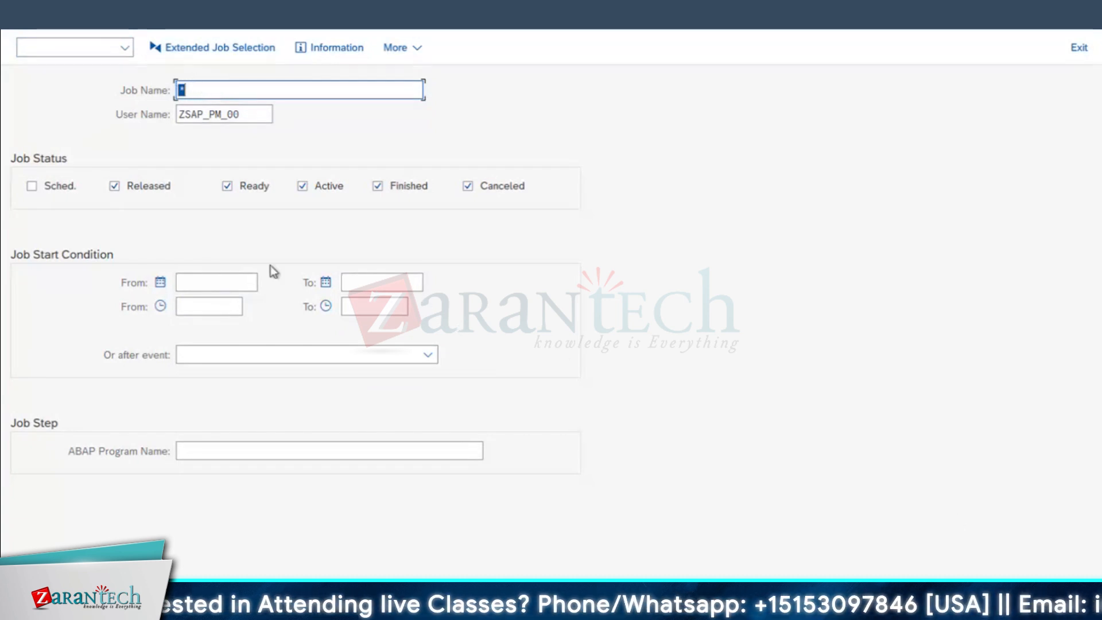
pyautogui.click(46, 187)
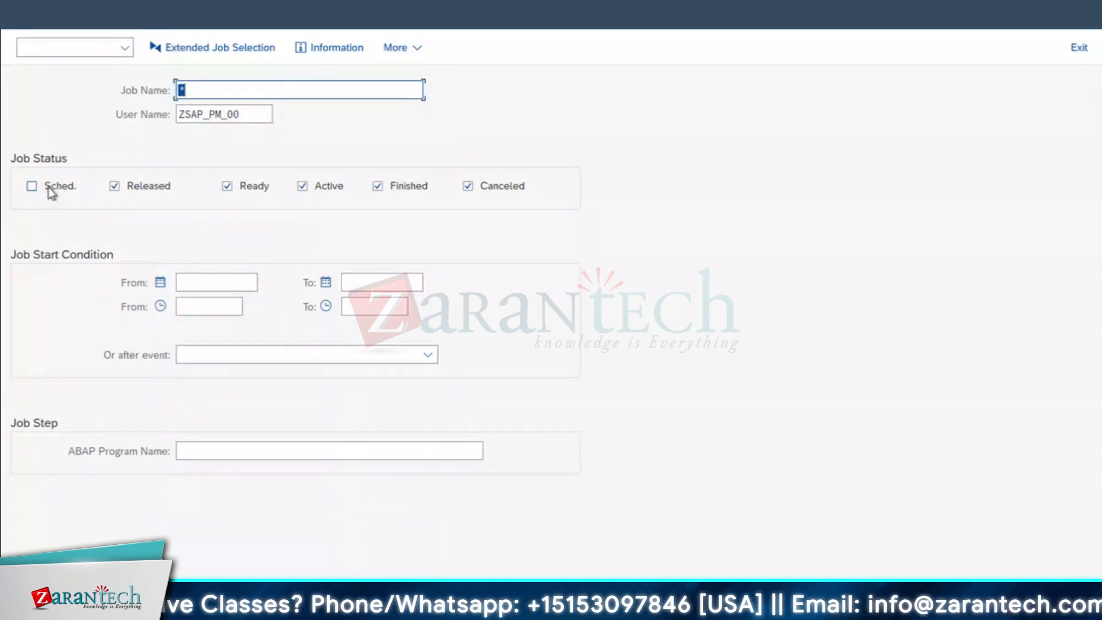
pyautogui.press('F8')
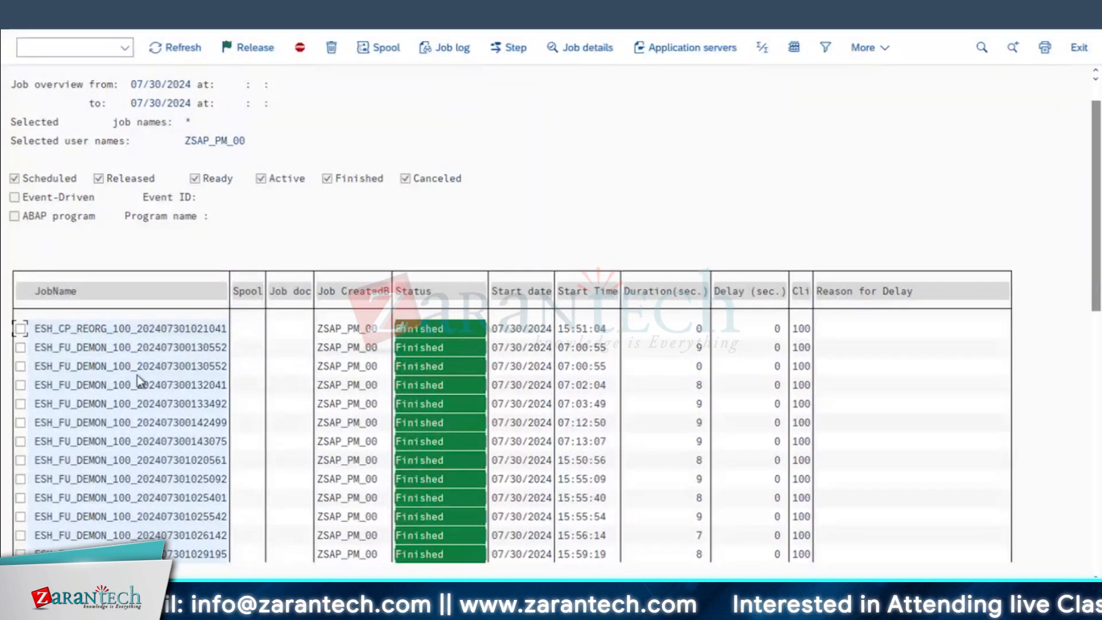
pyautogui.scroll(-3, 273, 343)
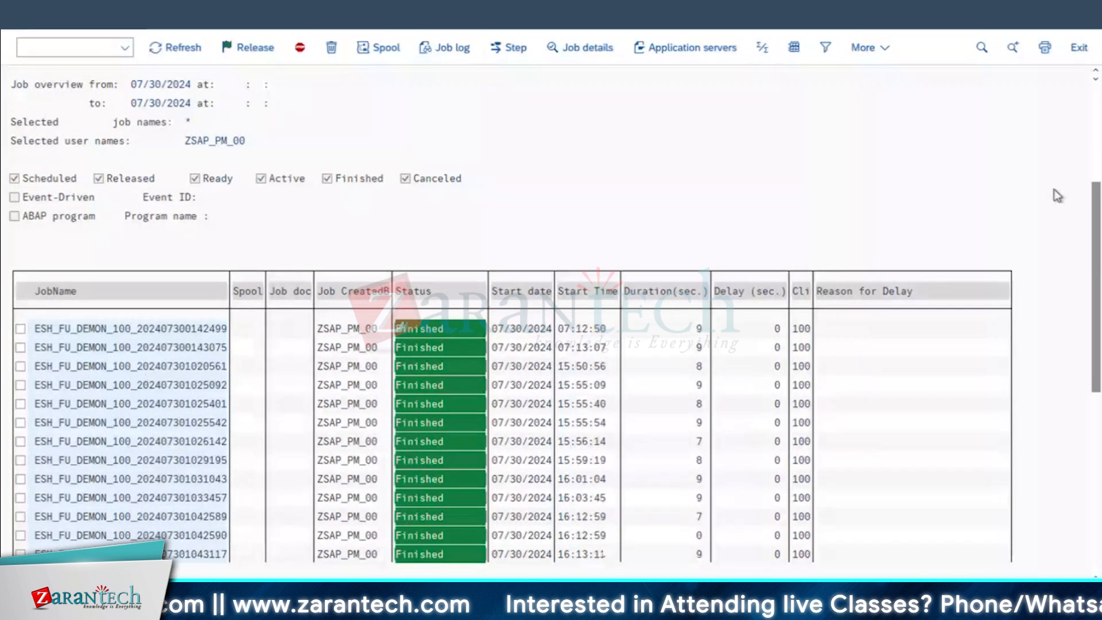
pyautogui.scroll(-5, 331, 478)
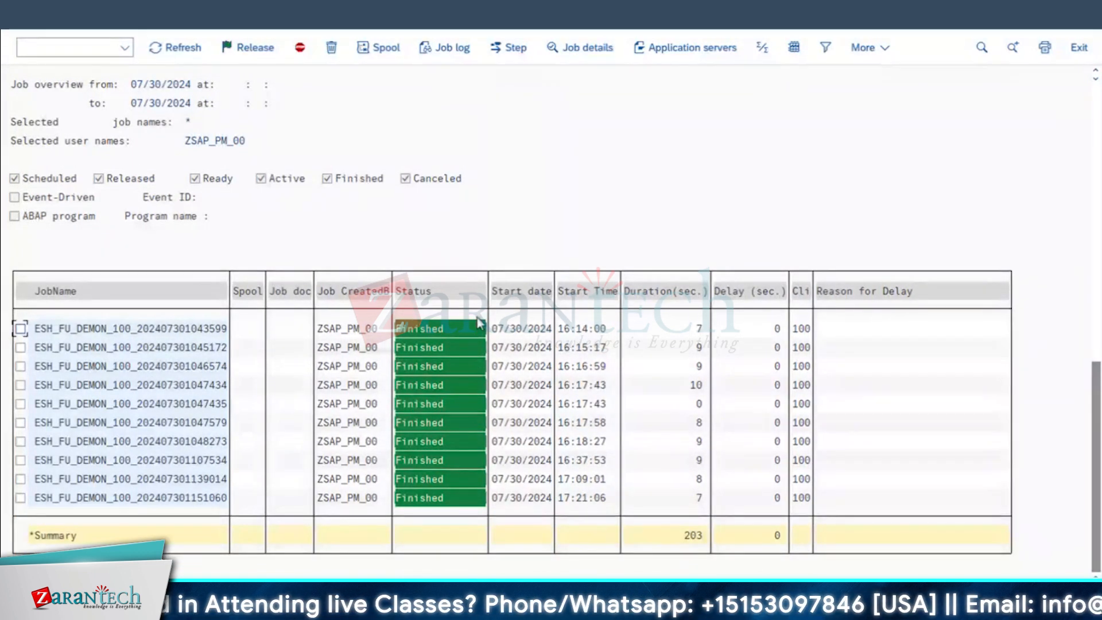
pyautogui.scroll(5, 480, 324)
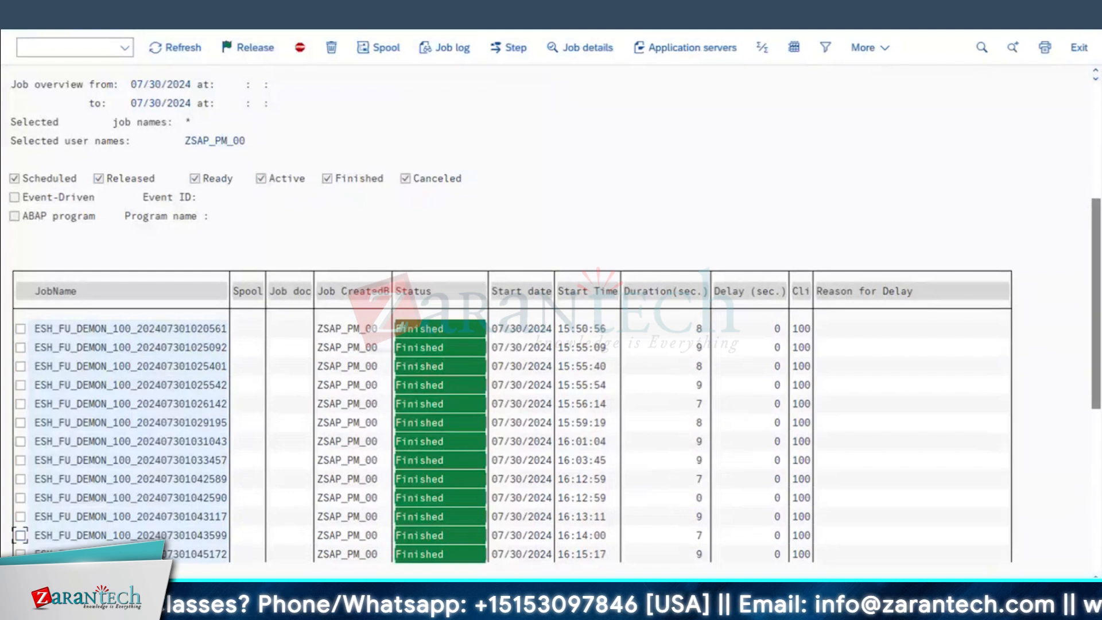
pyautogui.scroll(3, 23, 413)
pyautogui.click(21, 366)
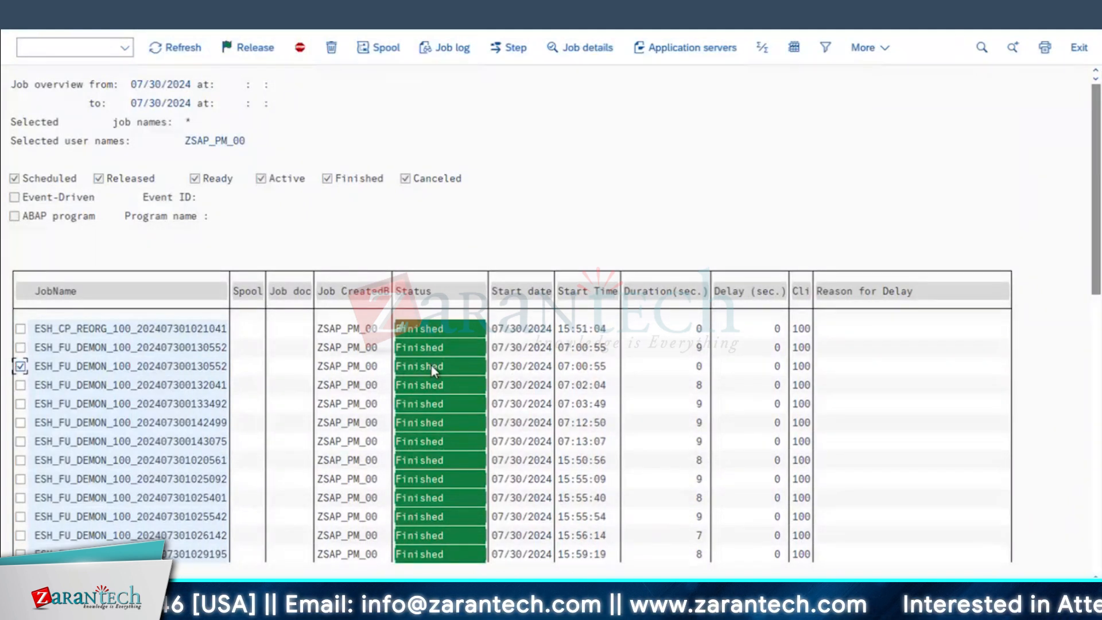
pyautogui.click(379, 48)
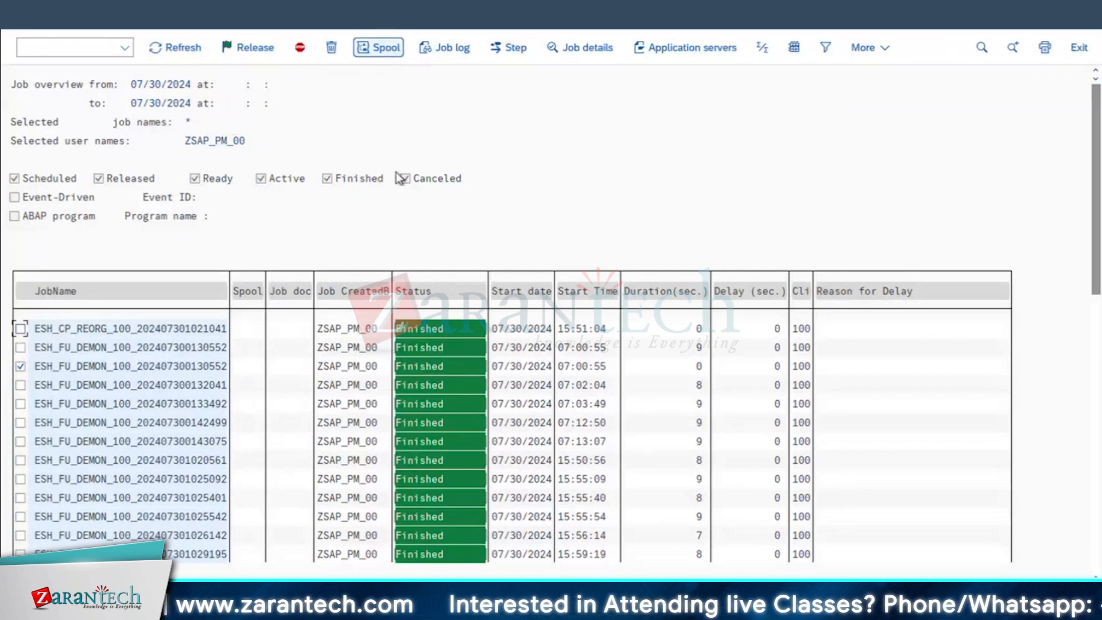
# Step: Review the selected job's log and the long text of its first message, and return to the job overview
pyautogui.click(444, 48)
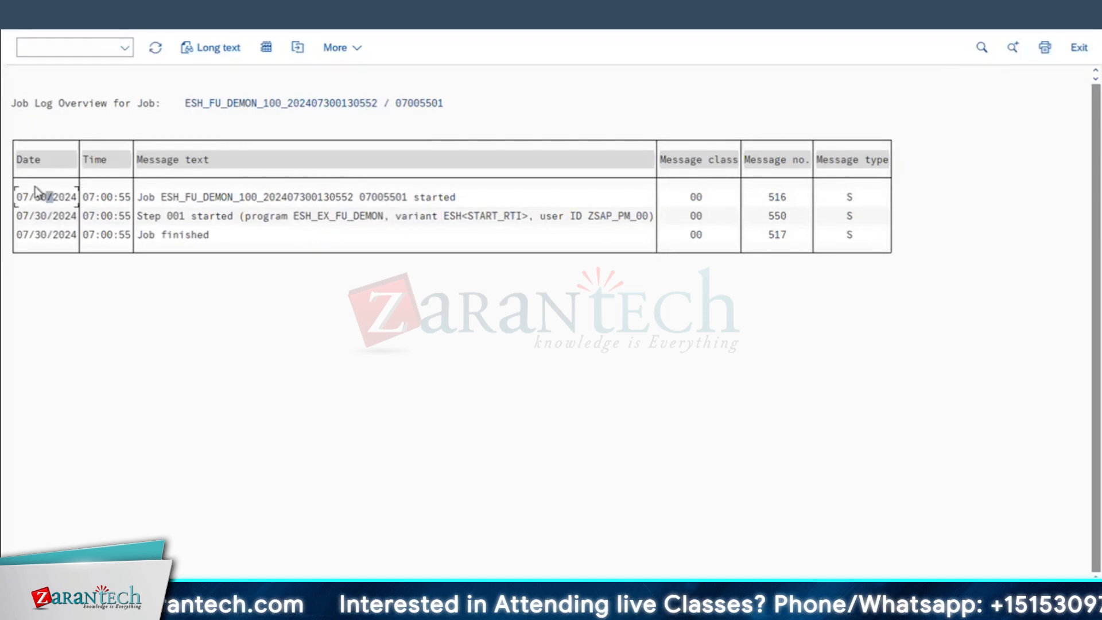
pyautogui.click(276, 47)
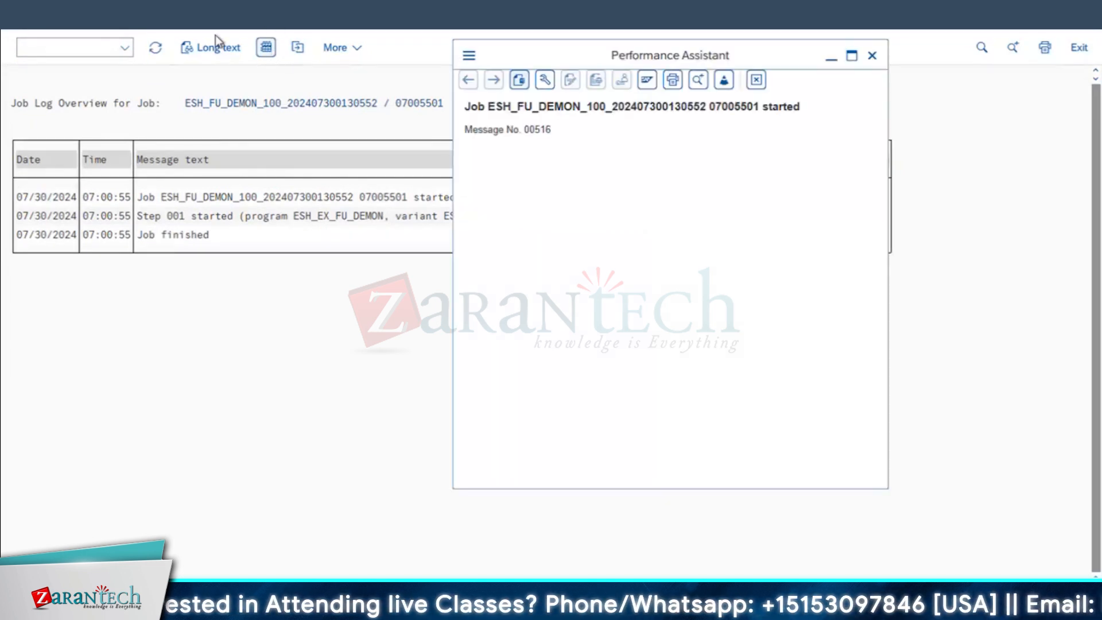
pyautogui.click(872, 55)
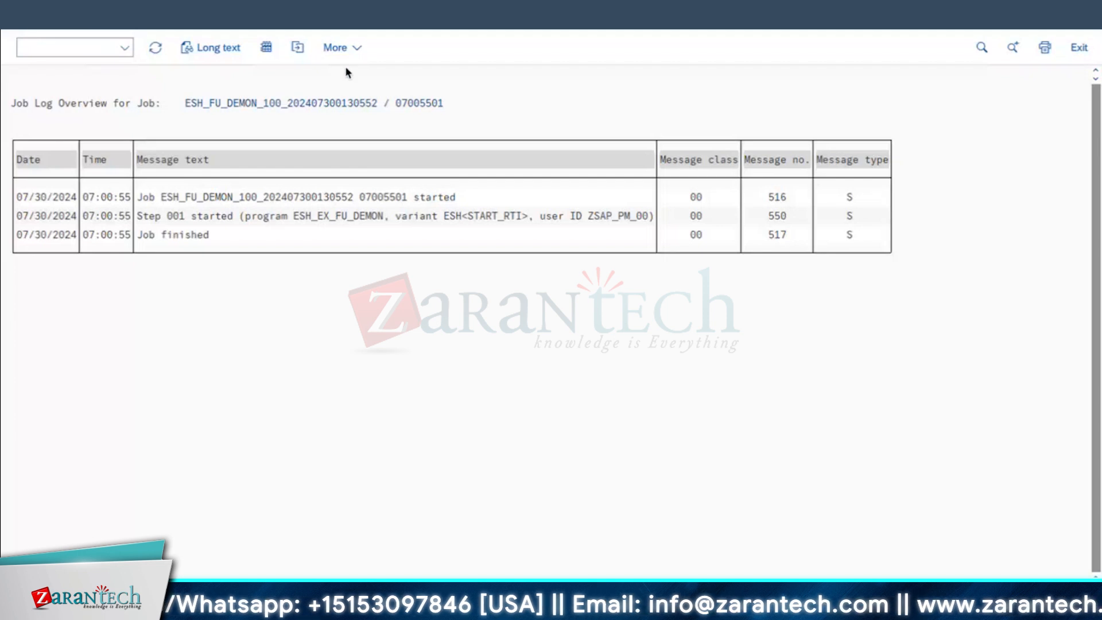
pyautogui.press('F3')
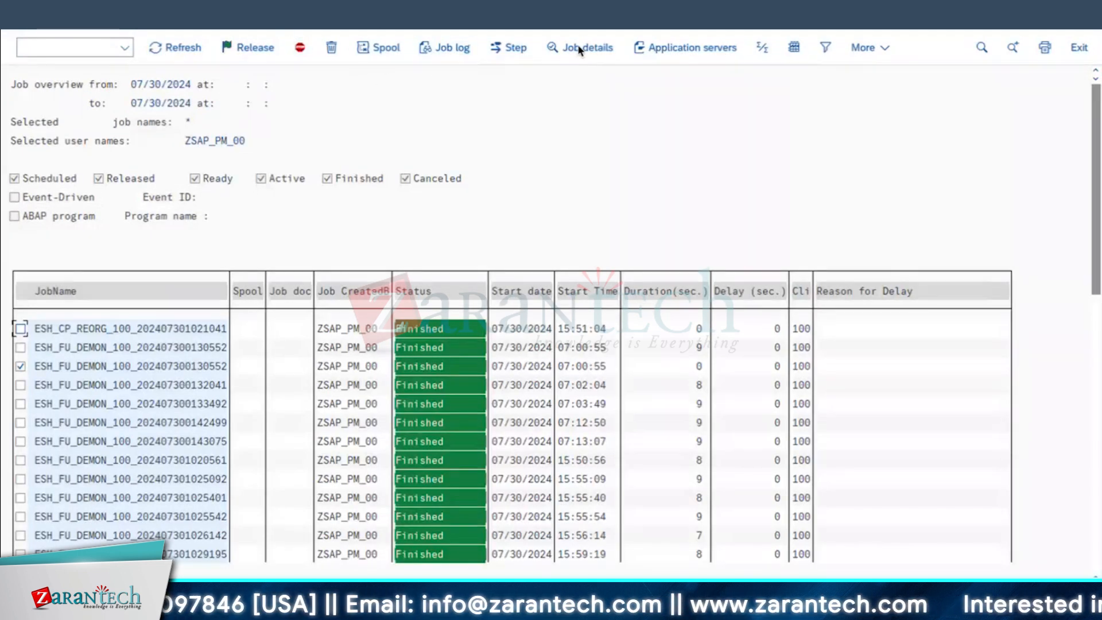
# Step: Display the selected job's step list and go back to the SM37 job selection screen
pyautogui.click(509, 47)
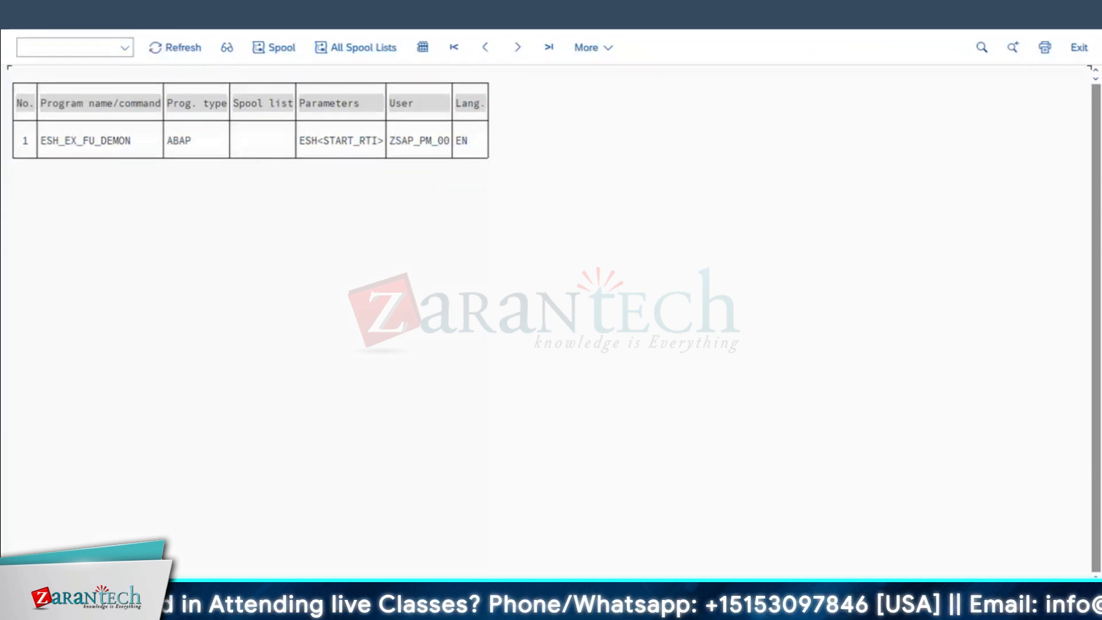
pyautogui.press('F3')
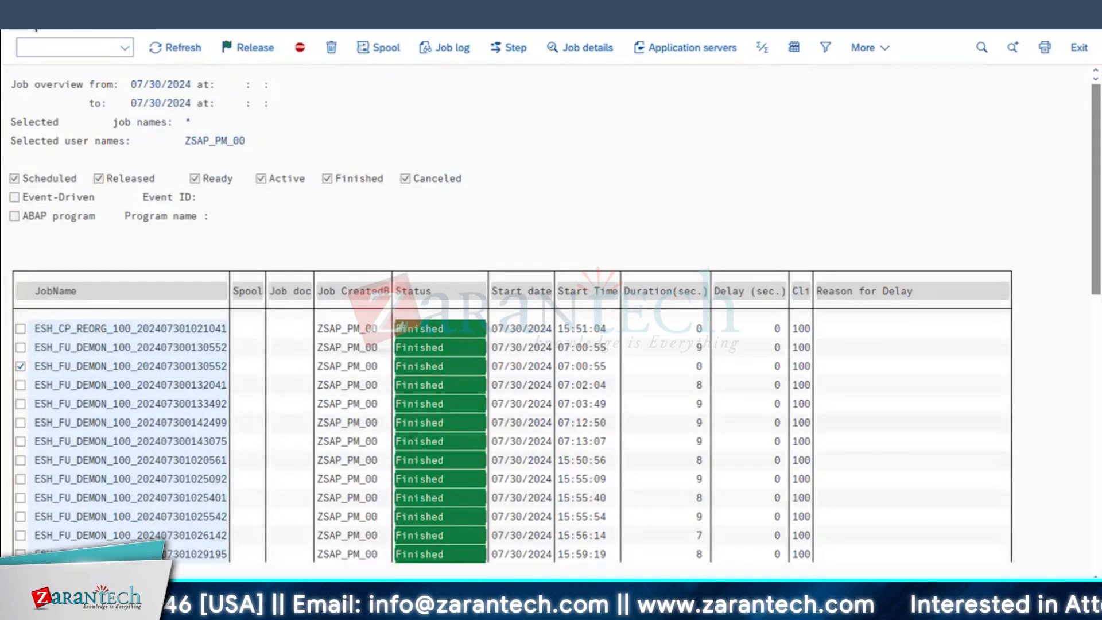
pyautogui.click(35, 27)
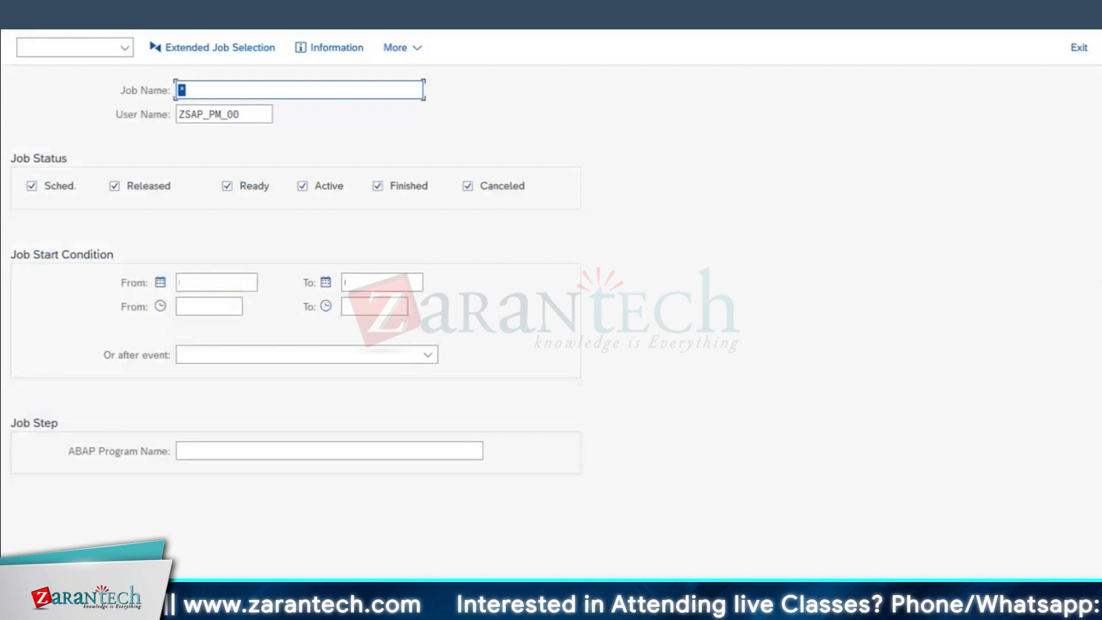
pyautogui.click(1010, 8)
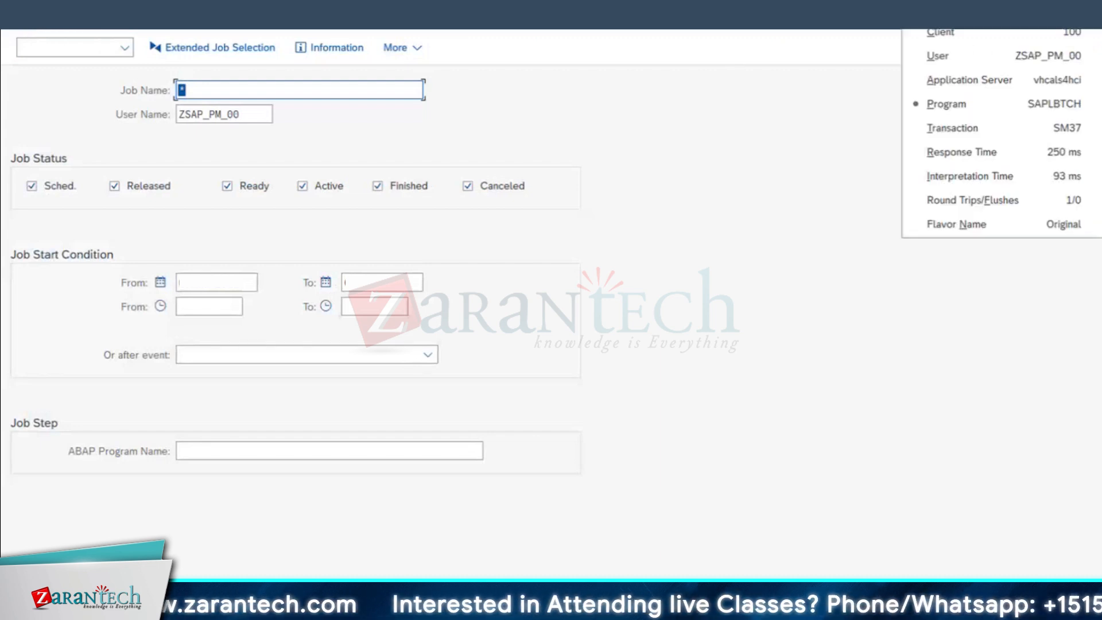
pyautogui.click(959, 136)
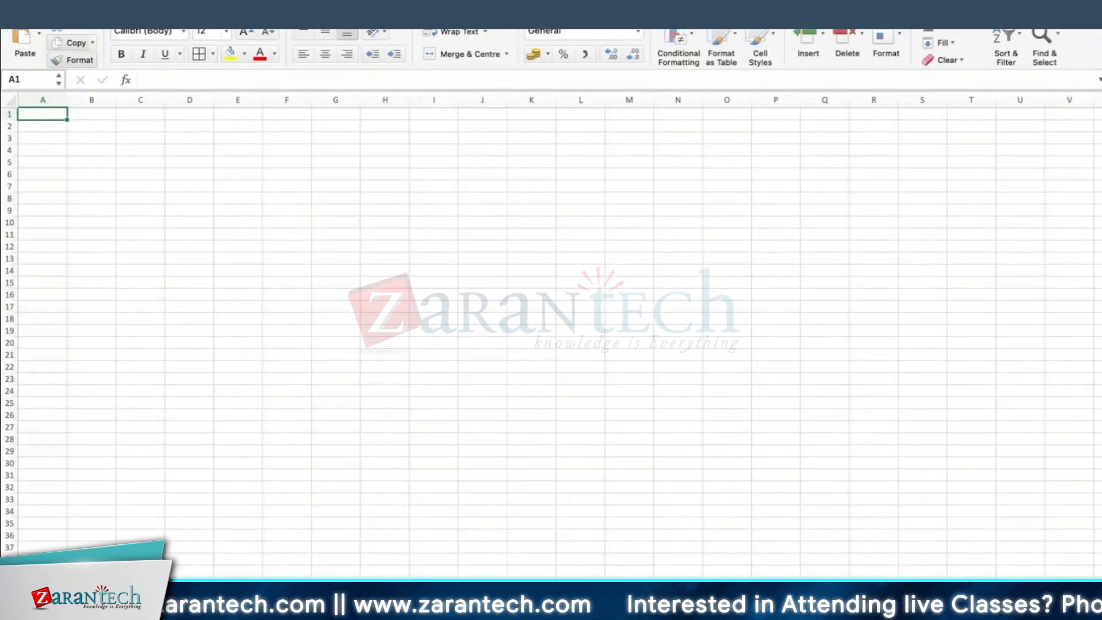
# Step: Switch to the blank Excel worksheet and enter the heading USER STATUS in cell B2
pyautogui.click(170, 176)
pyautogui.doubleClick(171, 176)
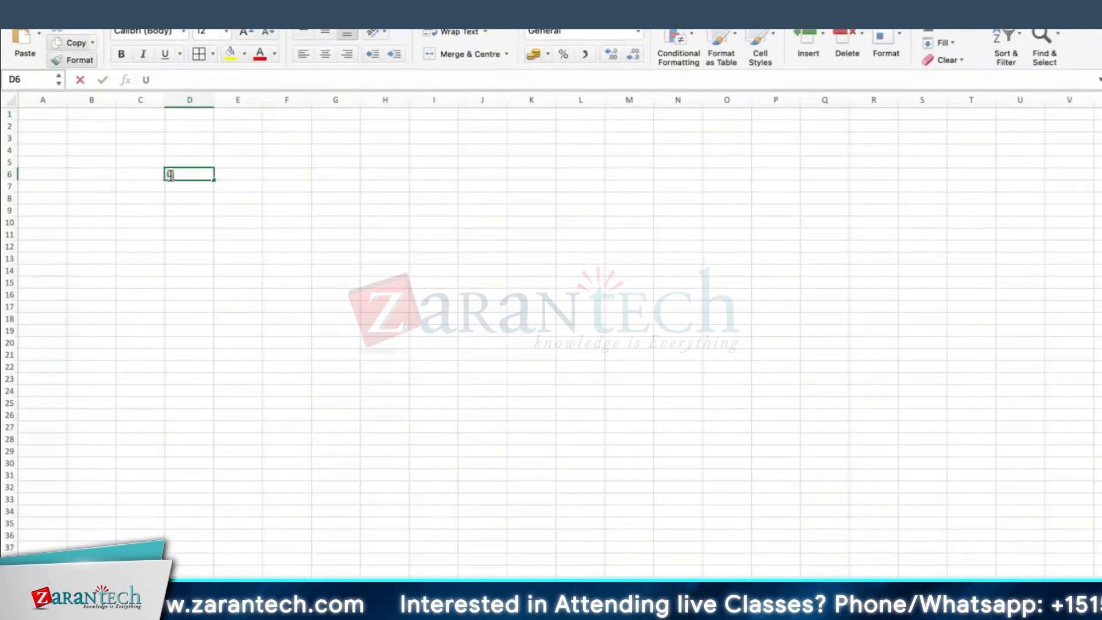
pyautogui.press('Up')
pyautogui.press('Up')
pyautogui.press('Up')
pyautogui.press('Up')
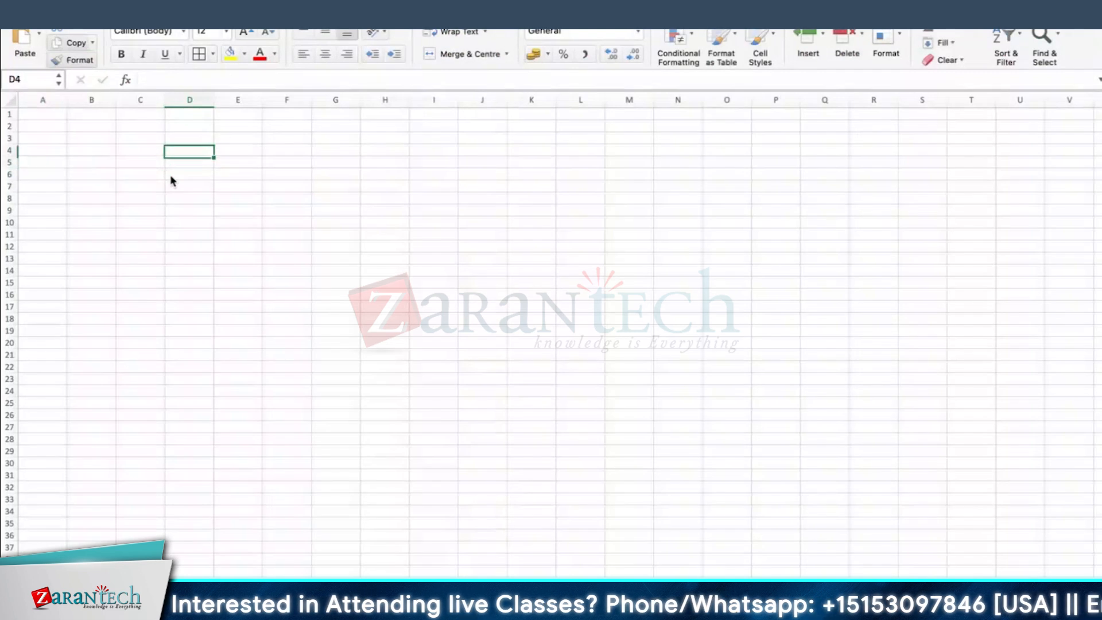
pyautogui.press('Left')
pyautogui.press('Left')
pyautogui.write('USER STATUS')
pyautogui.press('Return')
# Step: Widen column B, make row 2 taller, and format the USER STATUS heading in bold with a yellow fill
pyautogui.moveTo(118, 98); pyautogui.dragTo(149, 97)
pyautogui.press('Up')
pyautogui.moveTo(10, 135); pyautogui.dragTo(10, 140)
pyautogui.click(121, 54)
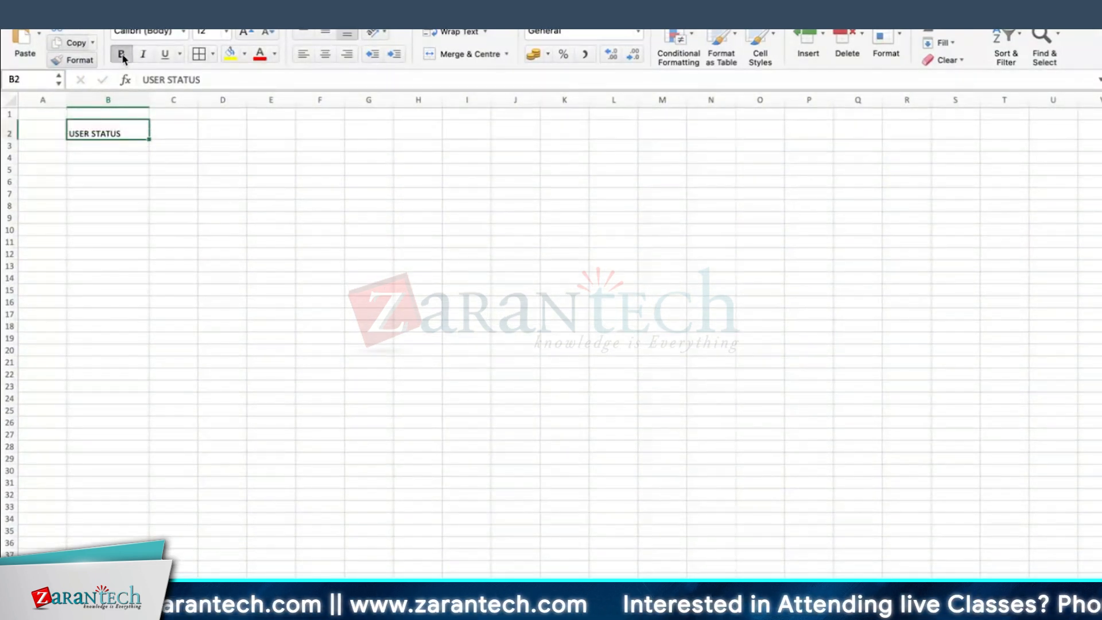
pyautogui.click(230, 55)
# Step: Enter the heading SYSTEM STATUS in cell J2
pyautogui.click(530, 135)
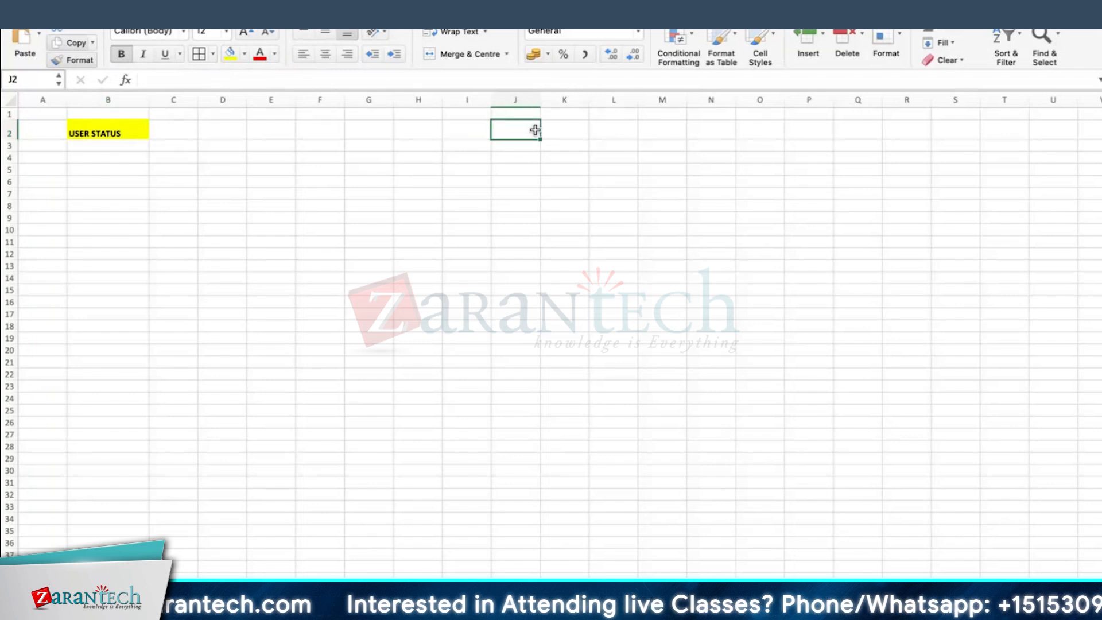
pyautogui.write('SYSTEM ST')
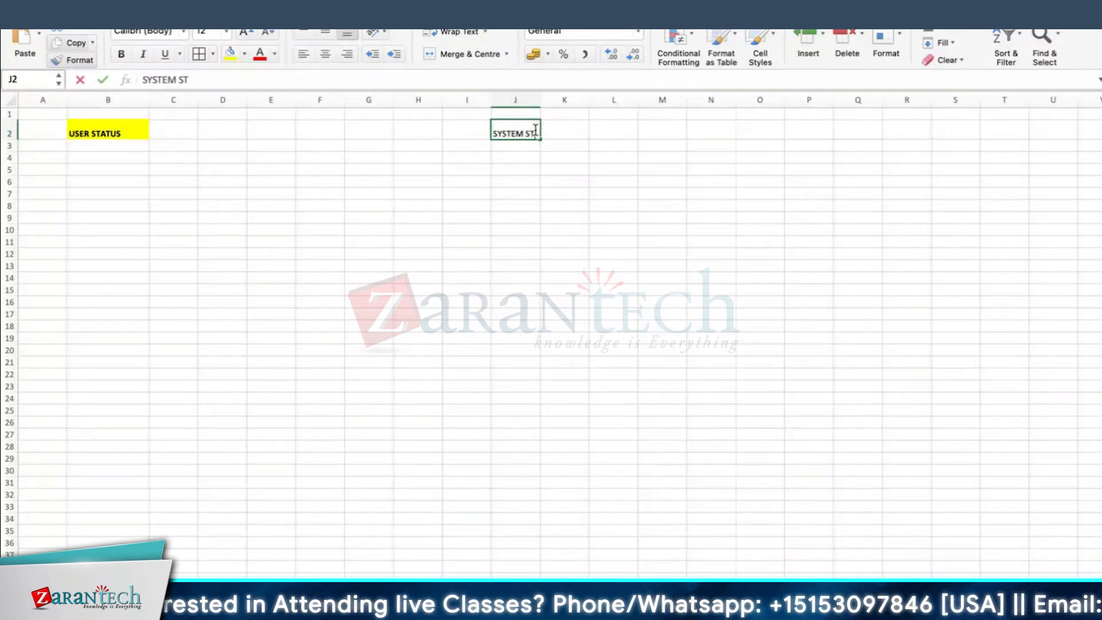
pyautogui.write('ATU')
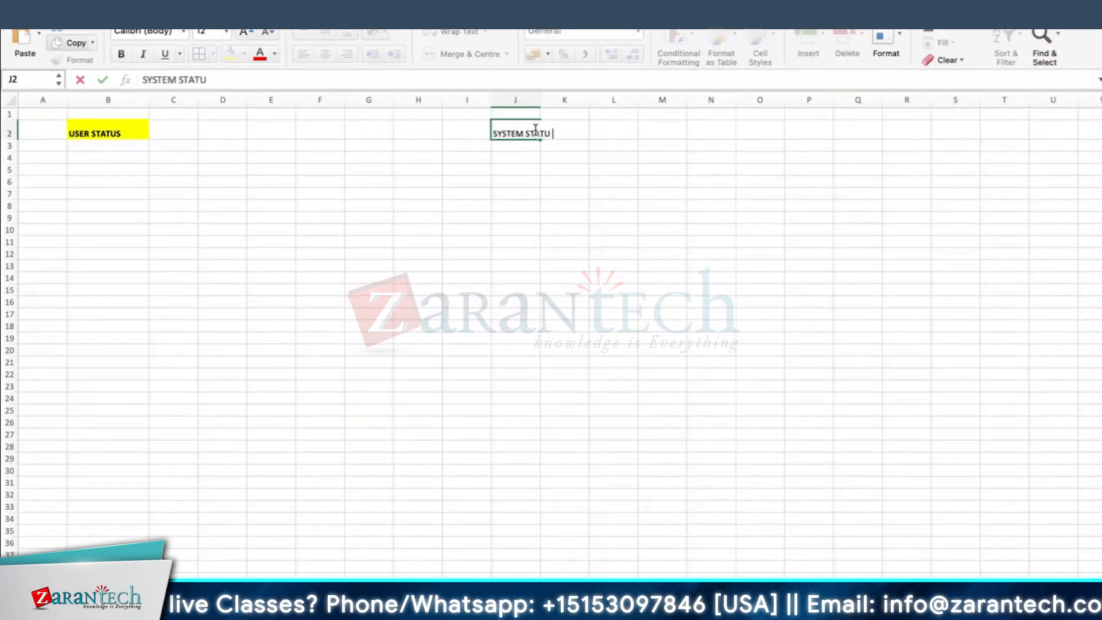
pyautogui.press('BackSpace')
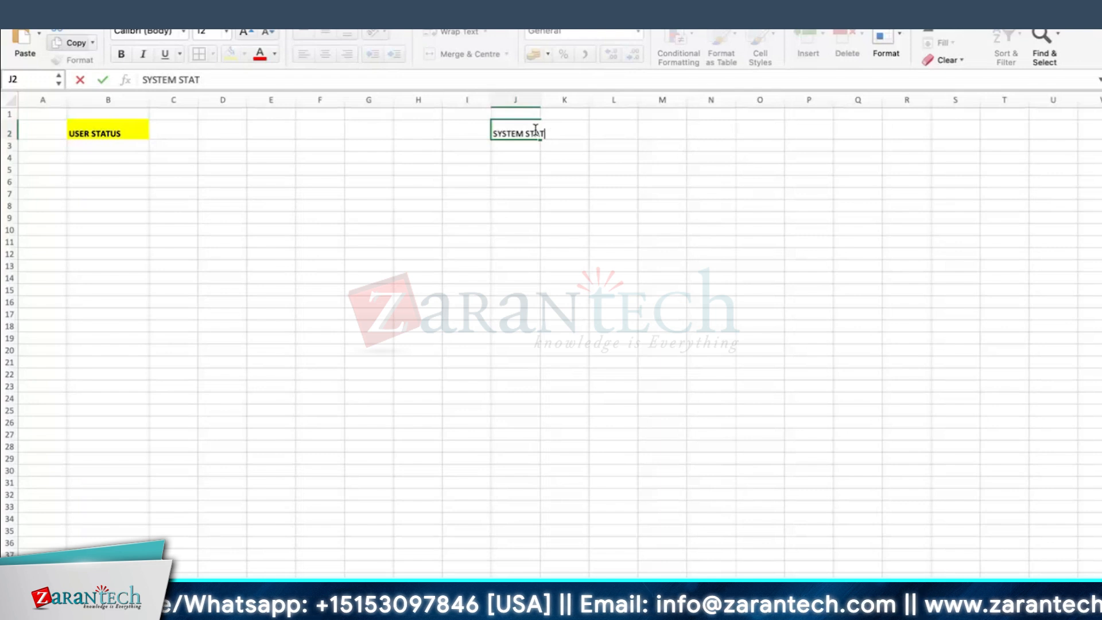
pyautogui.write('US')
pyautogui.press('Return')
# Step: Widen column J, make row 2 taller still, and format the SYSTEM STATUS heading in bold with a yellow fill
pyautogui.moveTo(548, 98); pyautogui.dragTo(615, 97)
pyautogui.click(516, 131)
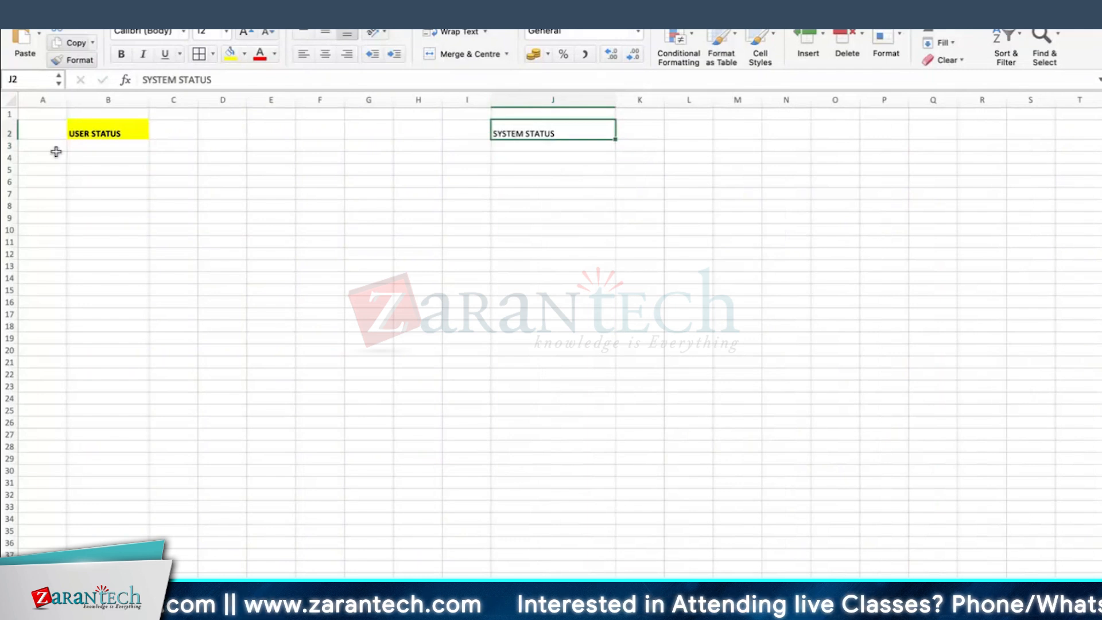
pyautogui.moveTo(10, 140); pyautogui.dragTo(10, 150)
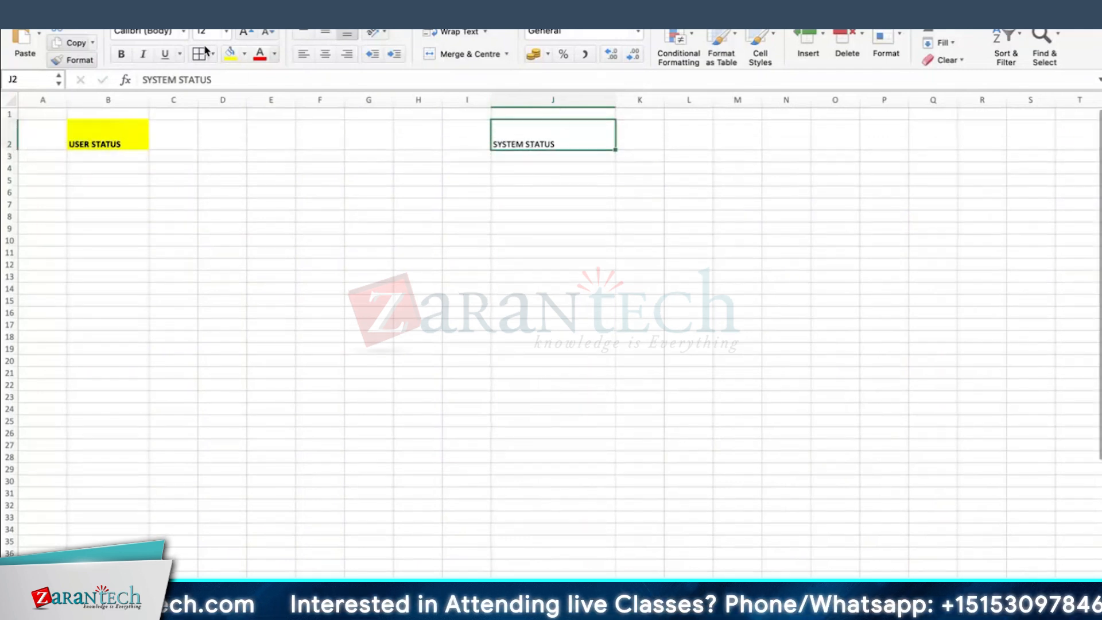
pyautogui.click(121, 54)
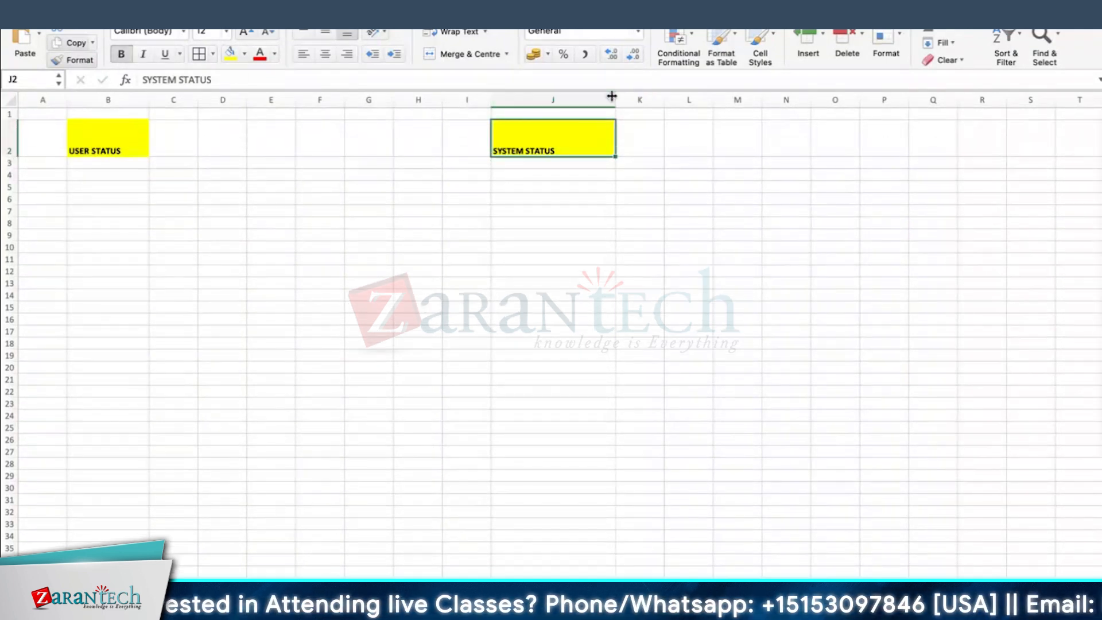
# Step: Widen column J further and enter TECO in cell J8 under the SYSTEM STATUS heading
pyautogui.moveTo(615, 100); pyautogui.dragTo(664, 100)
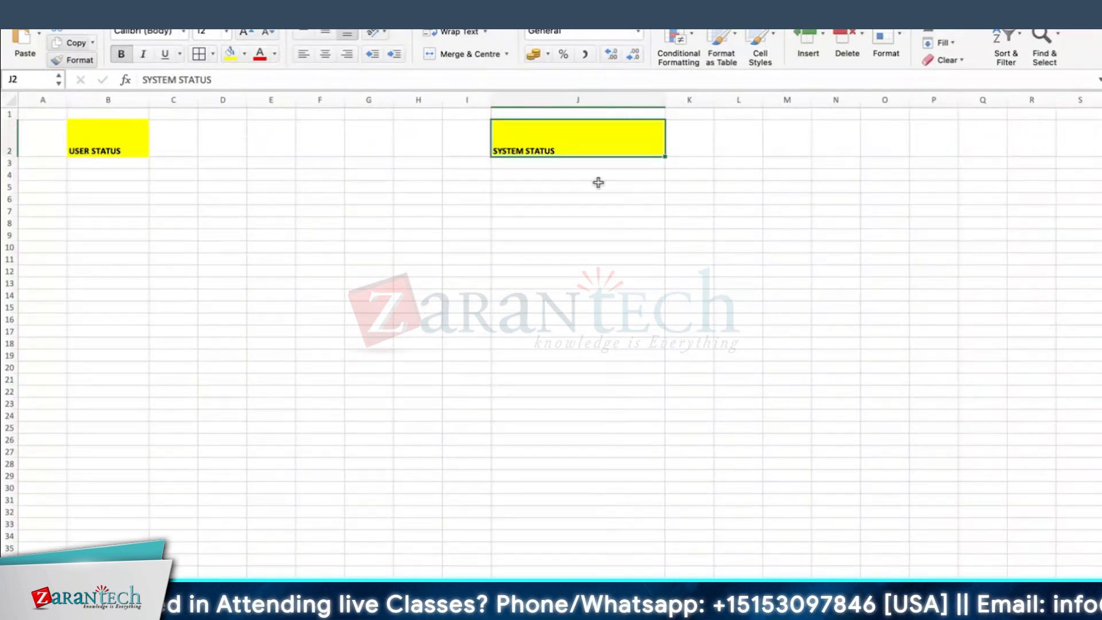
pyautogui.click(594, 186)
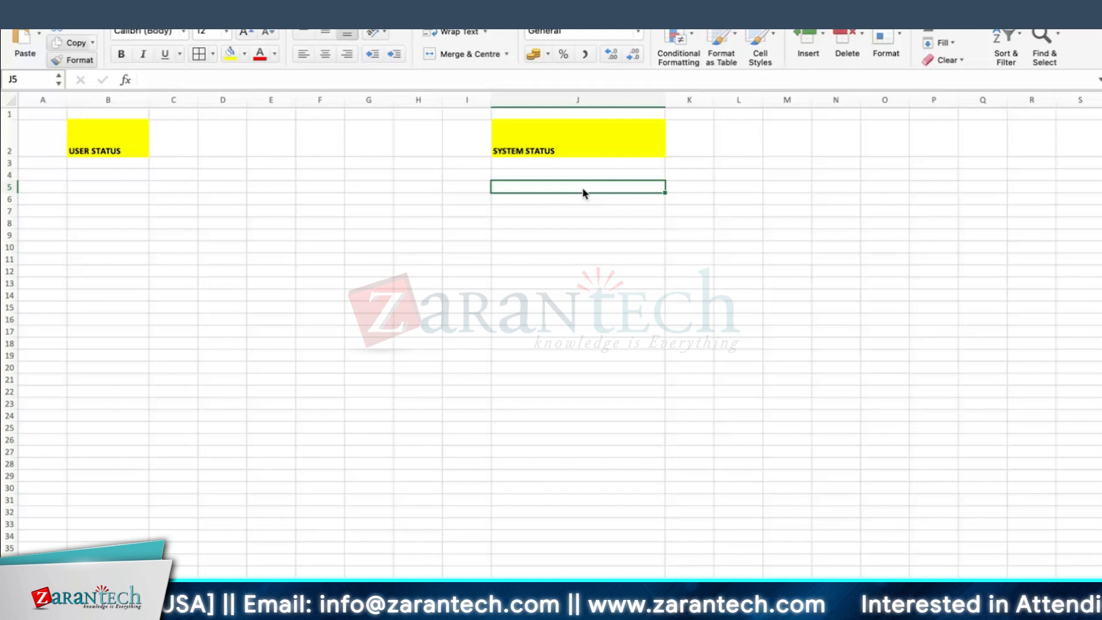
pyautogui.press('Down')
pyautogui.press('Down')
pyautogui.press('Down')
pyautogui.write('TECO')
pyautogui.press('Return')
# Step: Enter the system statuses CRTD in cell J4 and REL in cell J5
pyautogui.press('Up')
pyautogui.press('Up')
pyautogui.press('Up')
pyautogui.press('Up')
pyautogui.press('Up')
pyautogui.write('CRTD')
pyautogui.press('Return')
pyautogui.write('REL')
pyautogui.press('Return')
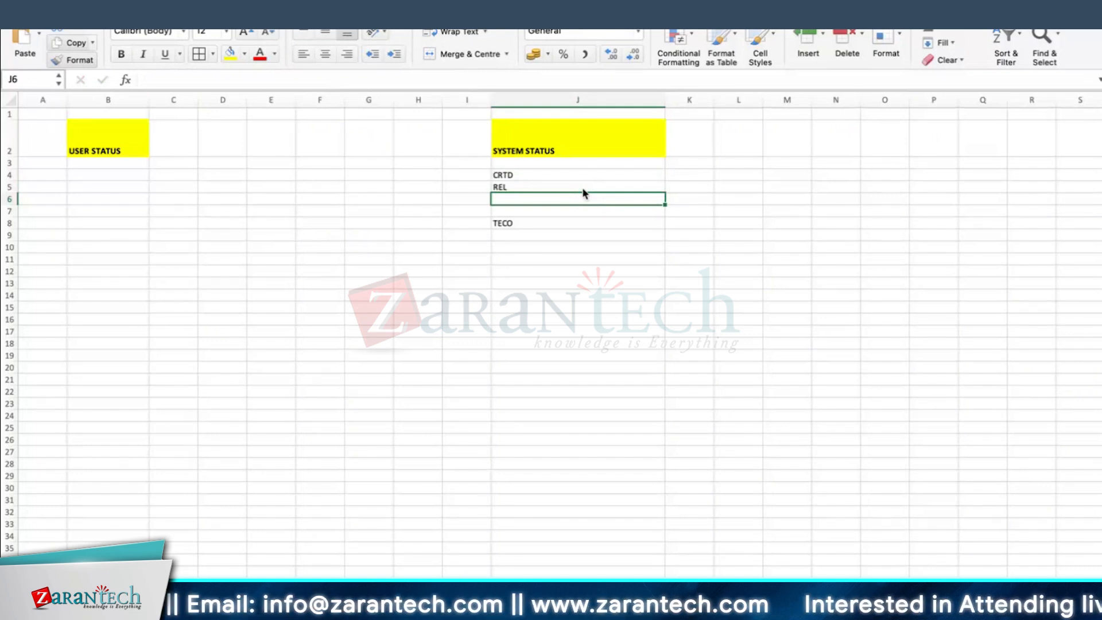
# Step: Enter PCNF/CNF in cell J7, directly above TECO in the system status list
pyautogui.click(583, 188)
pyautogui.press('Return')
pyautogui.press('Return')
pyautogui.write('PC')
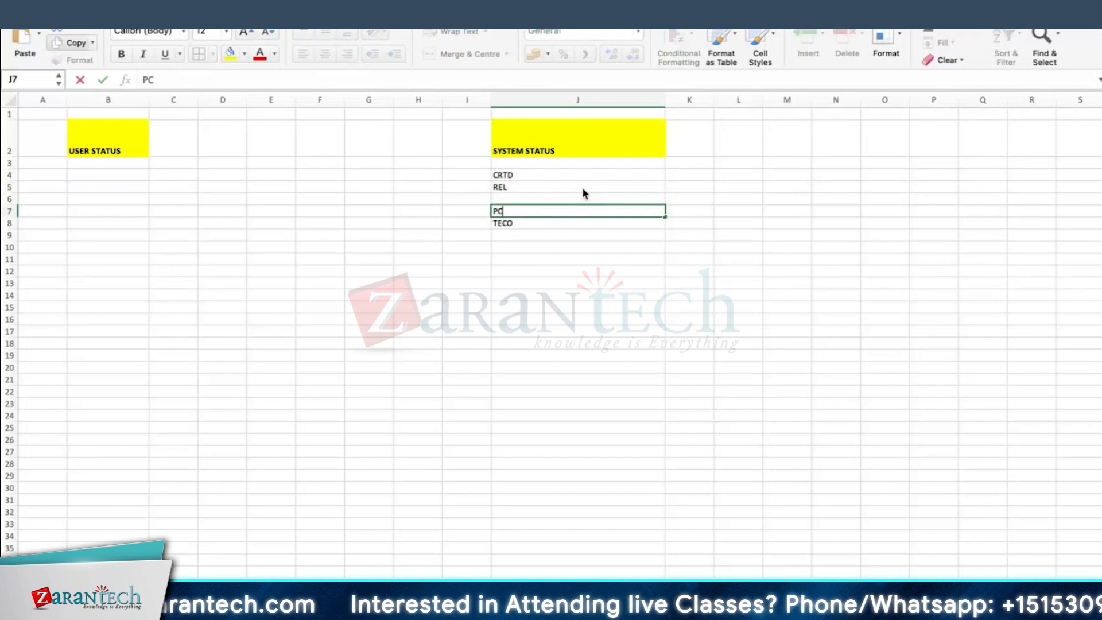
pyautogui.write('NF/CN')
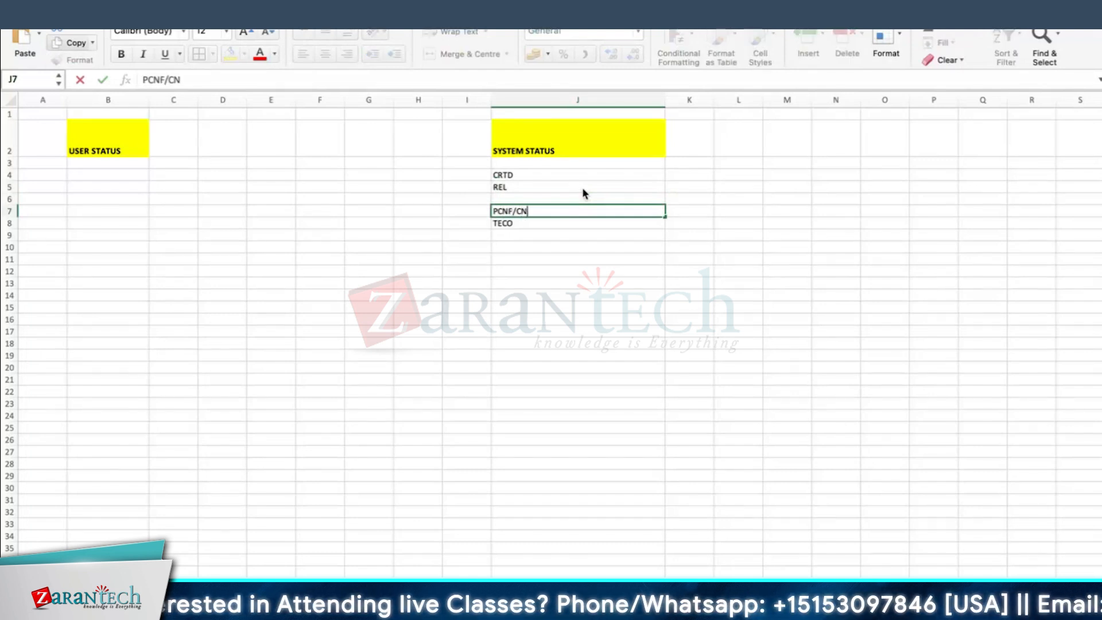
pyautogui.write('F')
pyautogui.press('Return')
pyautogui.press('Up')
pyautogui.press('Up')
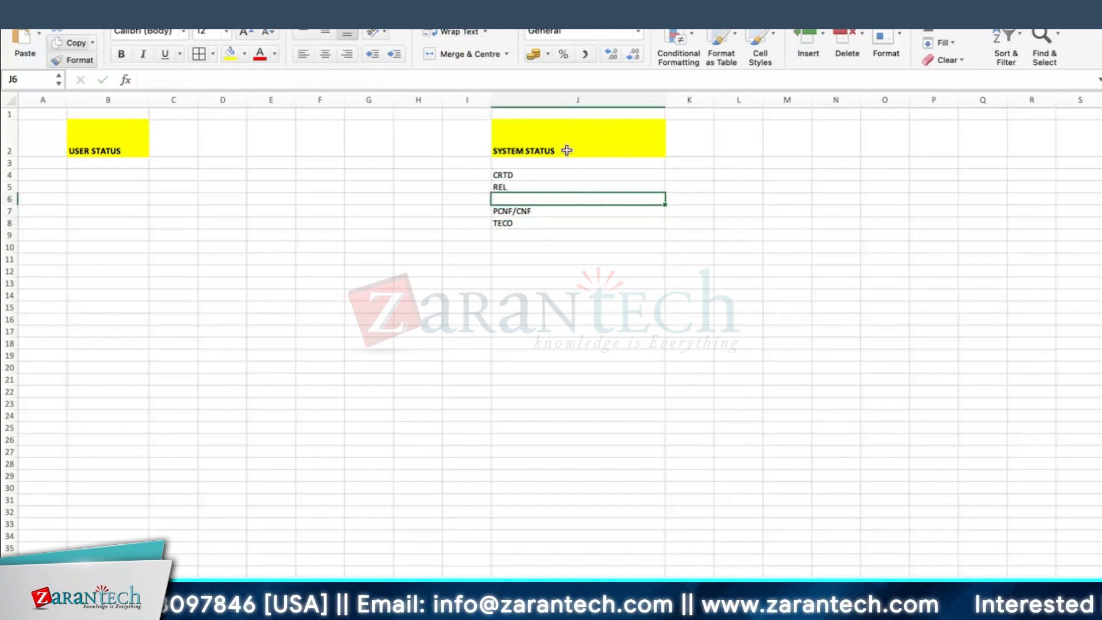
# Step: Fill the gap between REL and PCNF/CNF by entering GMPS in cell J6
pyautogui.click(529, 176)
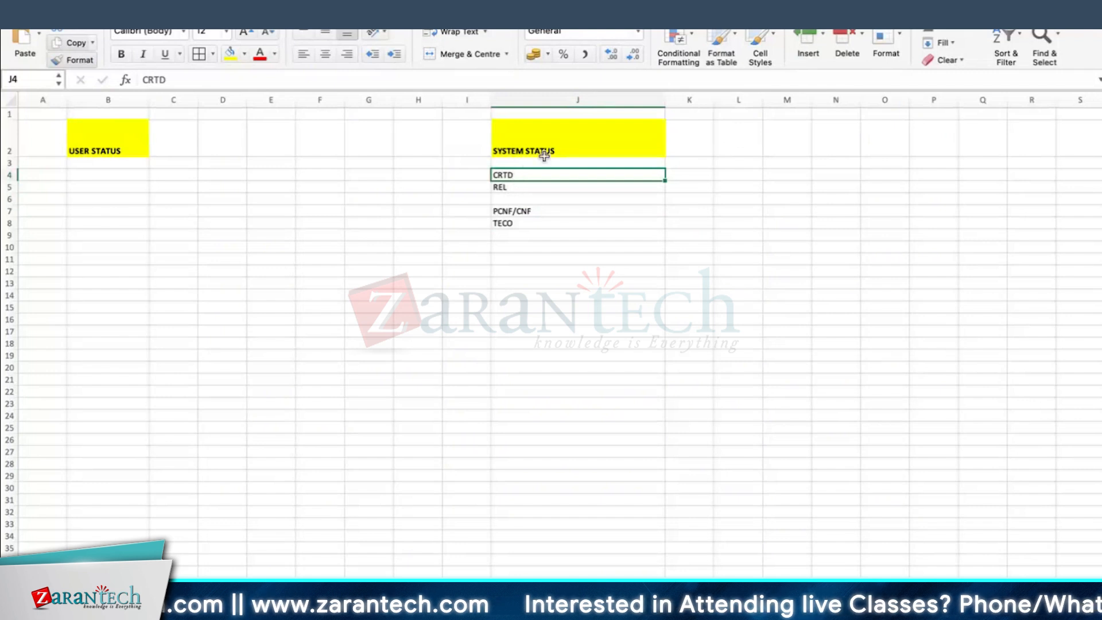
pyautogui.click(519, 187)
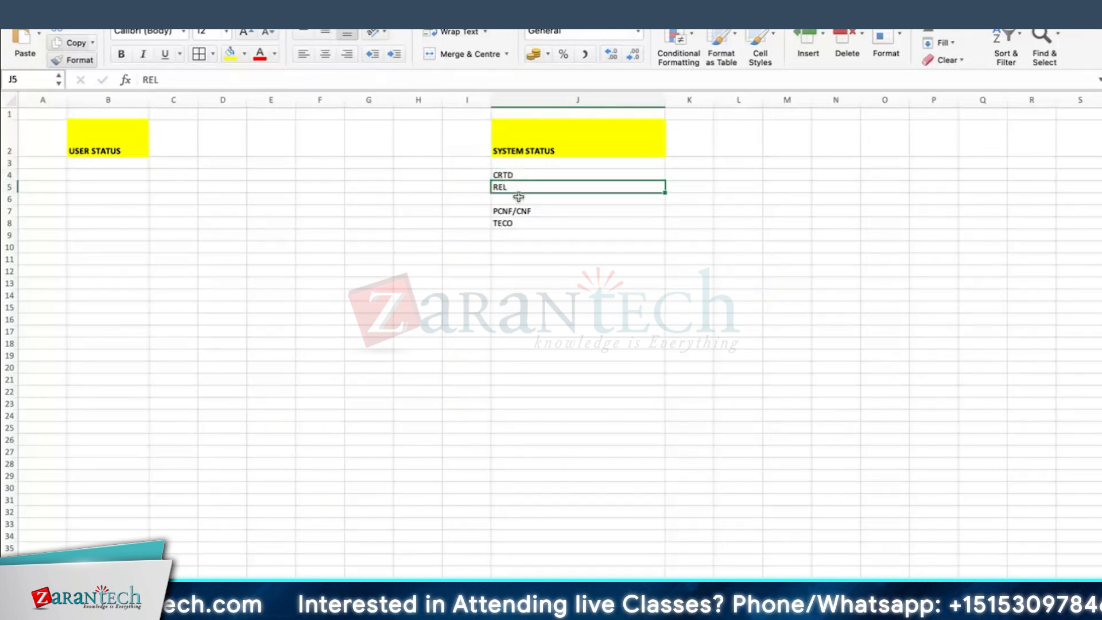
pyautogui.click(517, 200)
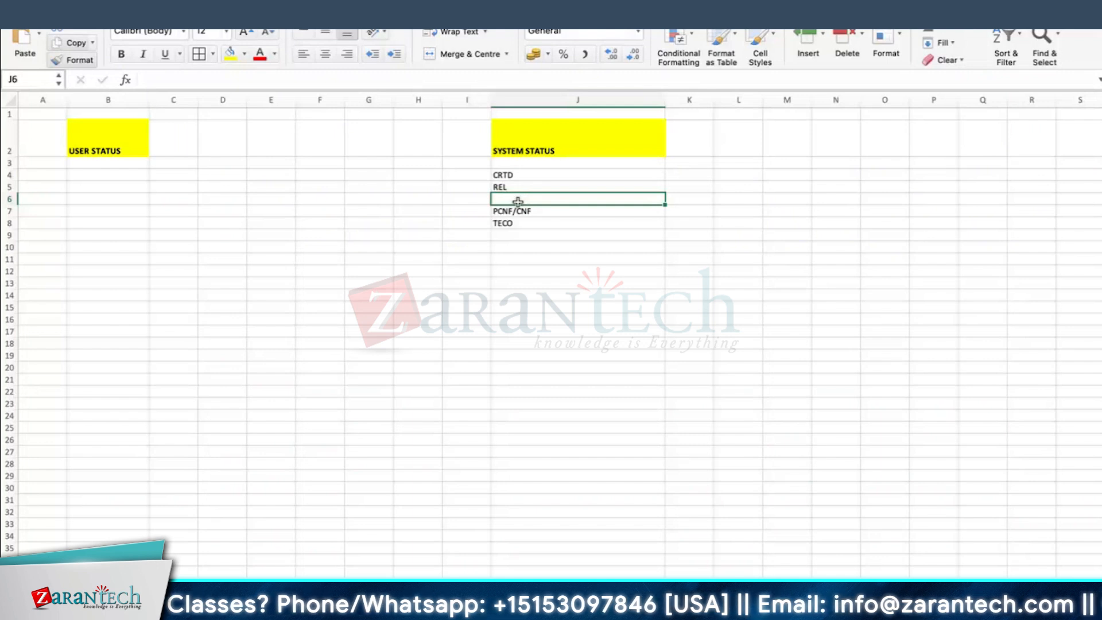
pyautogui.write('GMPST')
pyautogui.press('Return')
pyautogui.click(516, 201)
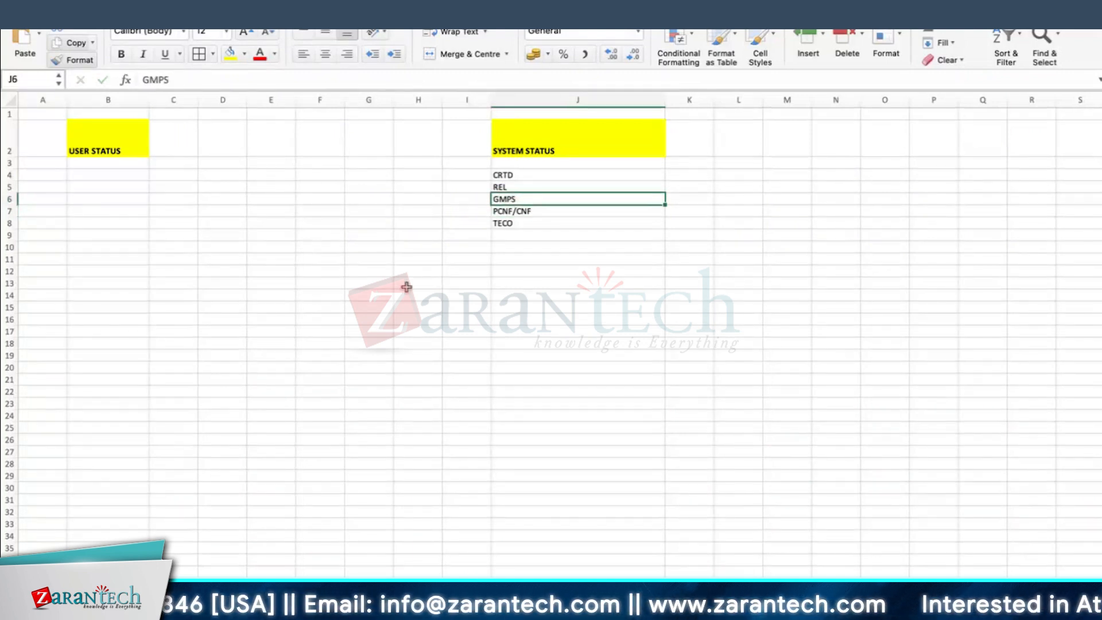
pyautogui.click(700, 201)
# Step: Add CLSD in cell J9 as the last entry of the system status list
pyautogui.click(524, 210)
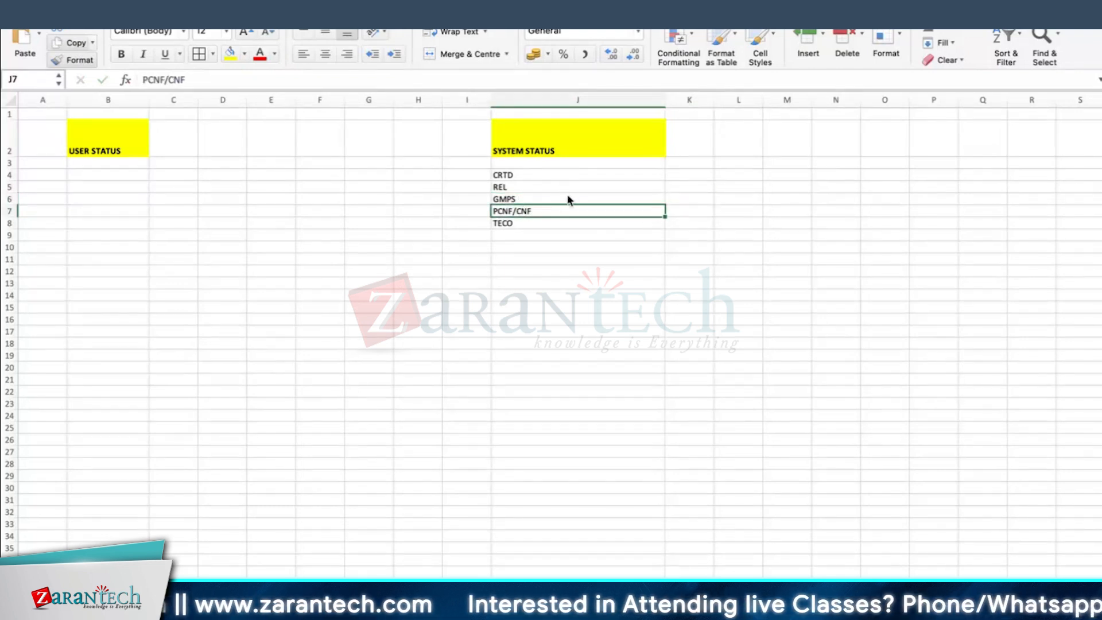
pyautogui.click(529, 224)
pyautogui.doubleClick(529, 234)
pyautogui.write('CLSD')
pyautogui.press('Return')
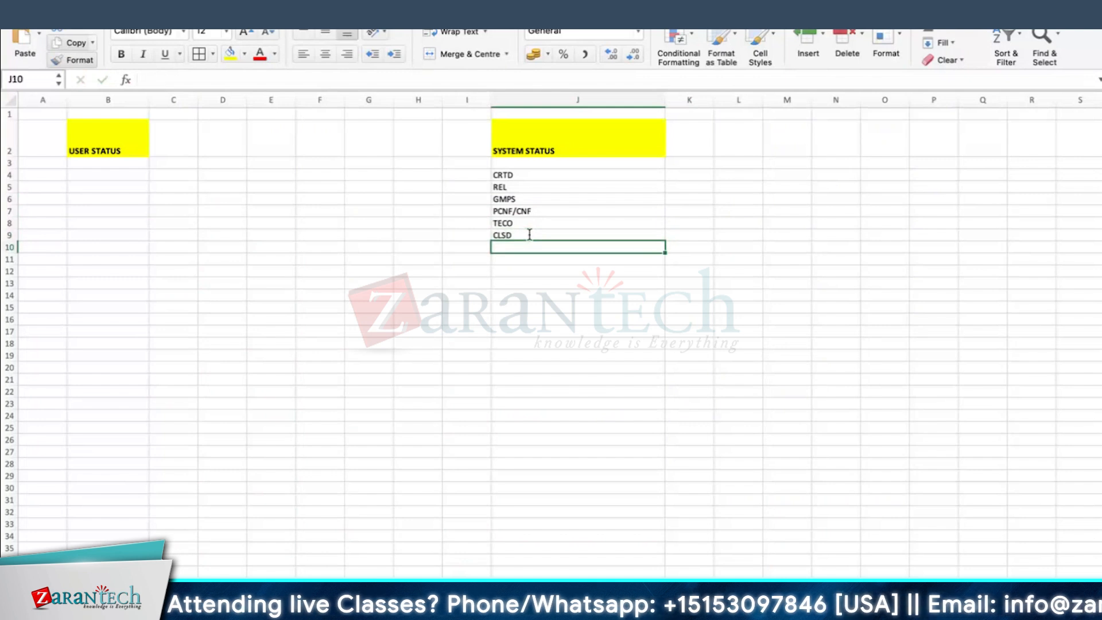
# Step: Apply all borders to the system status list in cells J4 to J9
pyautogui.moveTo(505, 174); pyautogui.dragTo(504, 235)
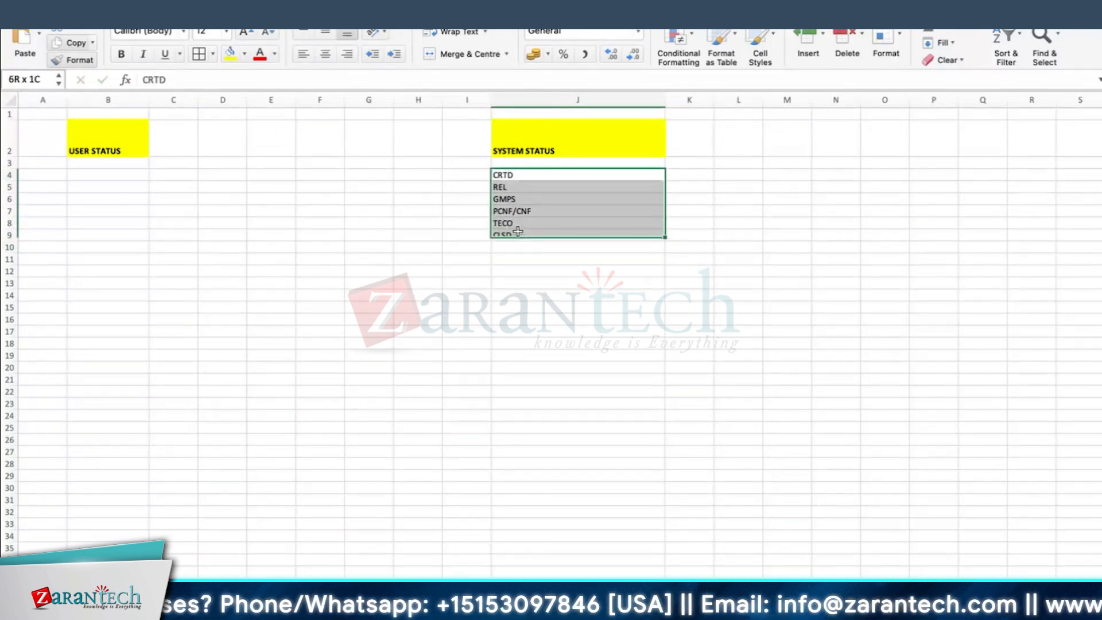
pyautogui.moveTo(505, 175); pyautogui.dragTo(513, 236)
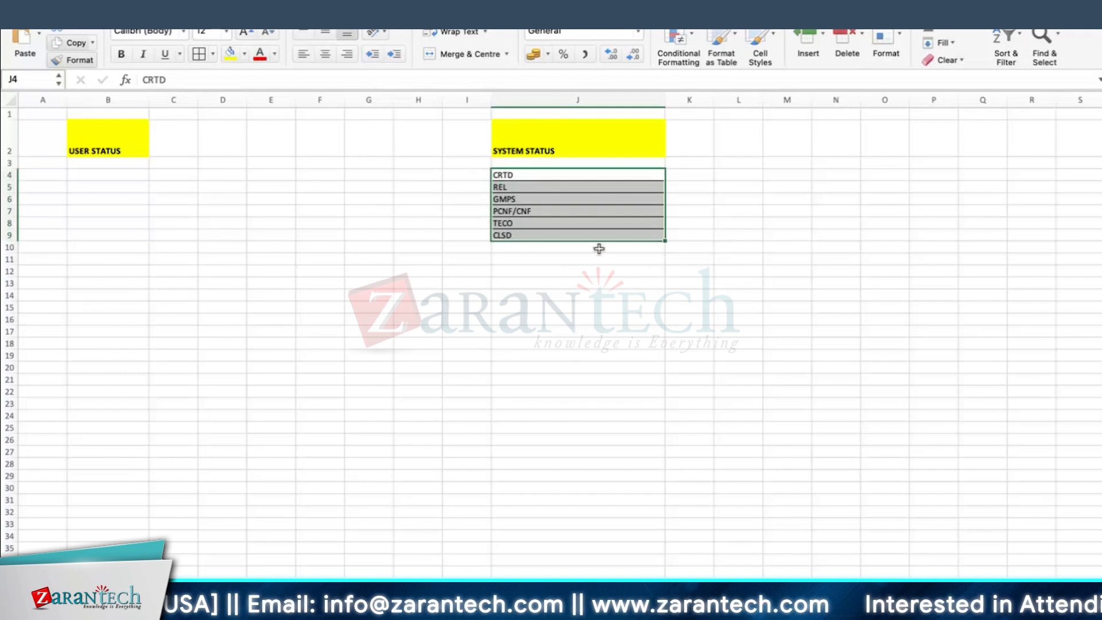
pyautogui.click(618, 294)
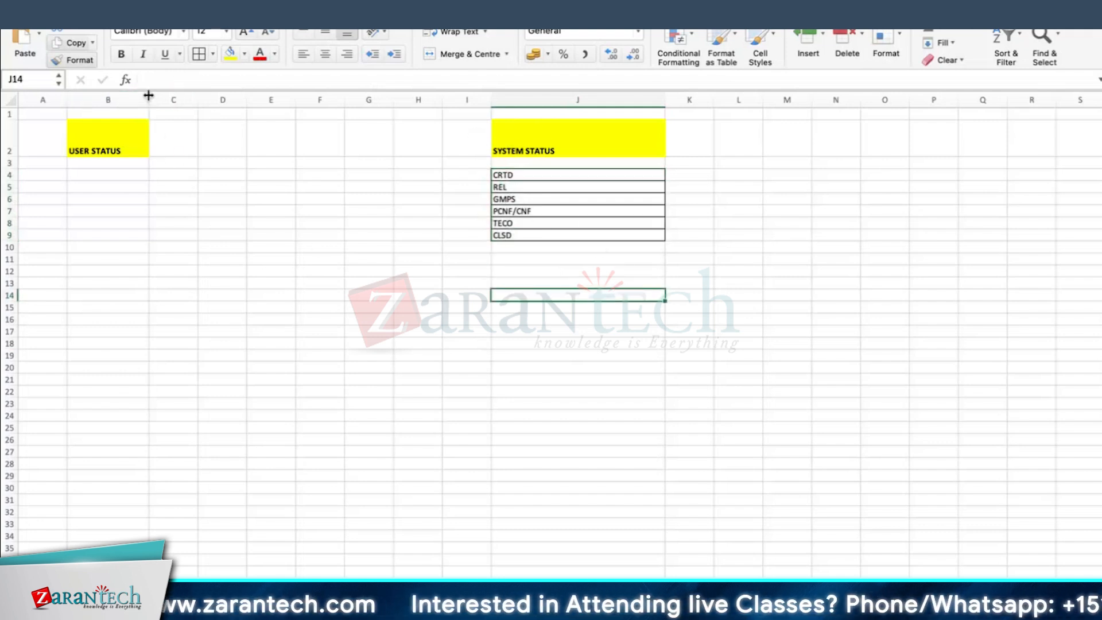
# Step: Widen column B and enter NEWO/INITIAL in cell B5 under the USER STATUS heading
pyautogui.moveTo(150, 97); pyautogui.dragTo(199, 95)
pyautogui.click(153, 148)
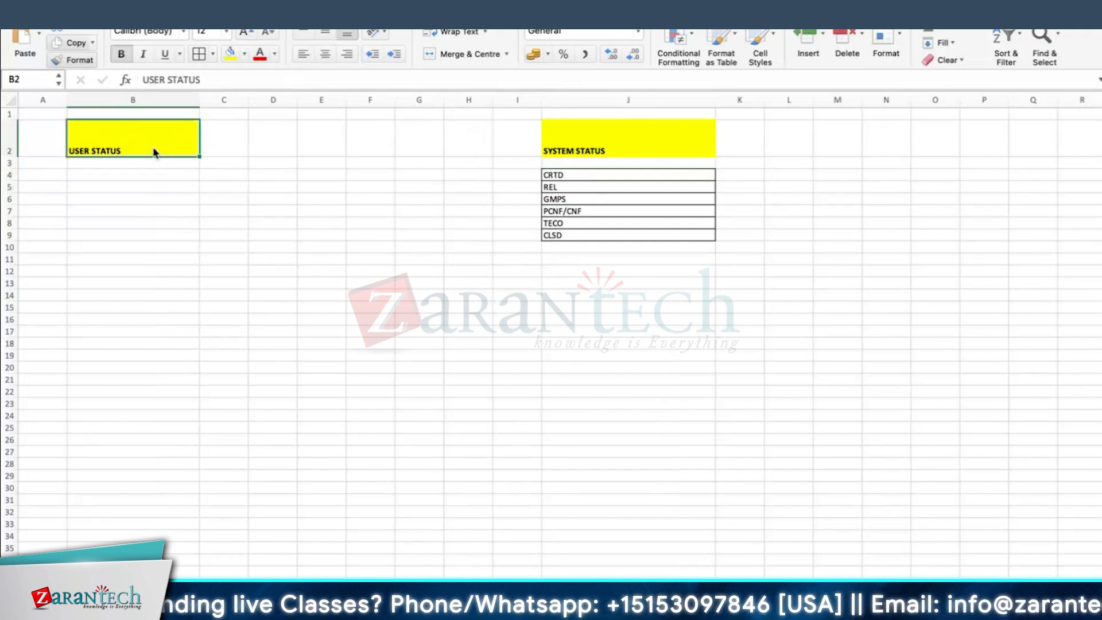
pyautogui.click(156, 188)
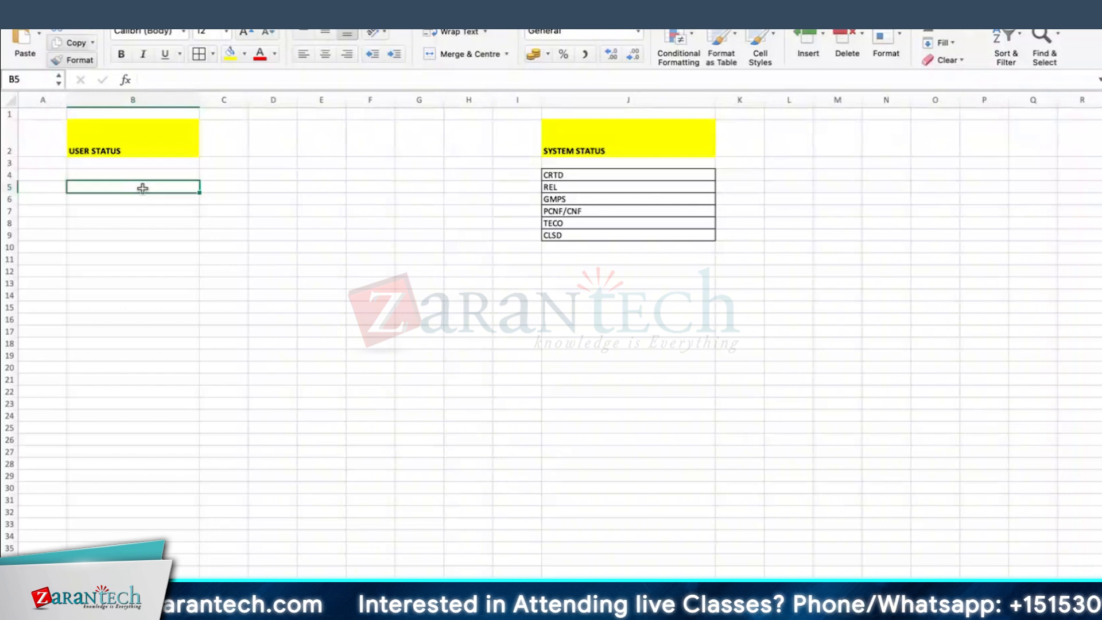
pyautogui.click(552, 176)
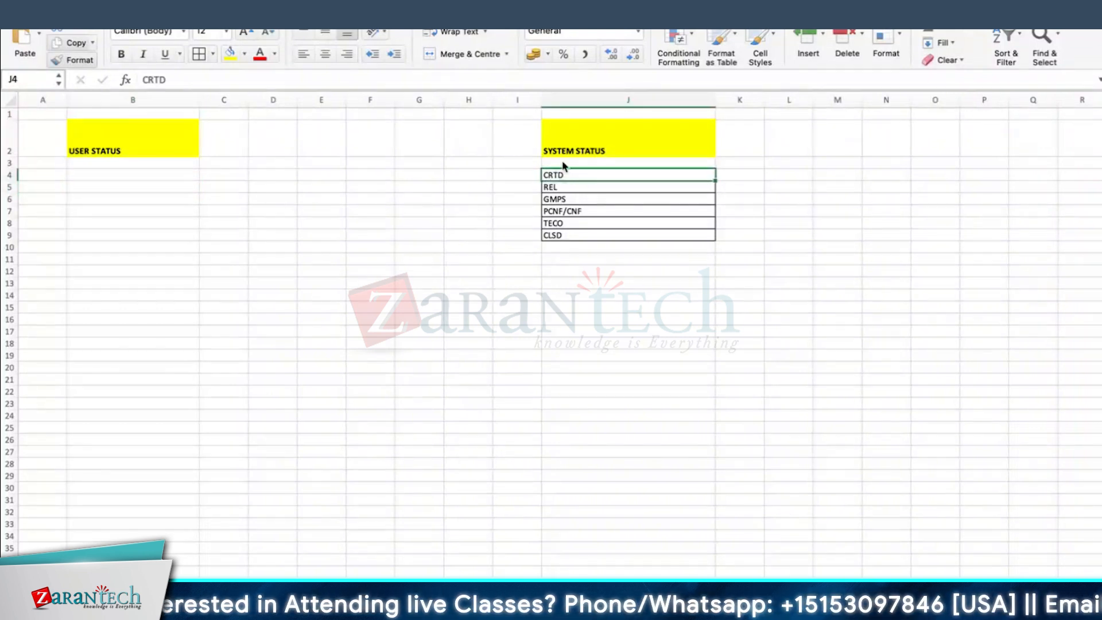
pyautogui.click(152, 187)
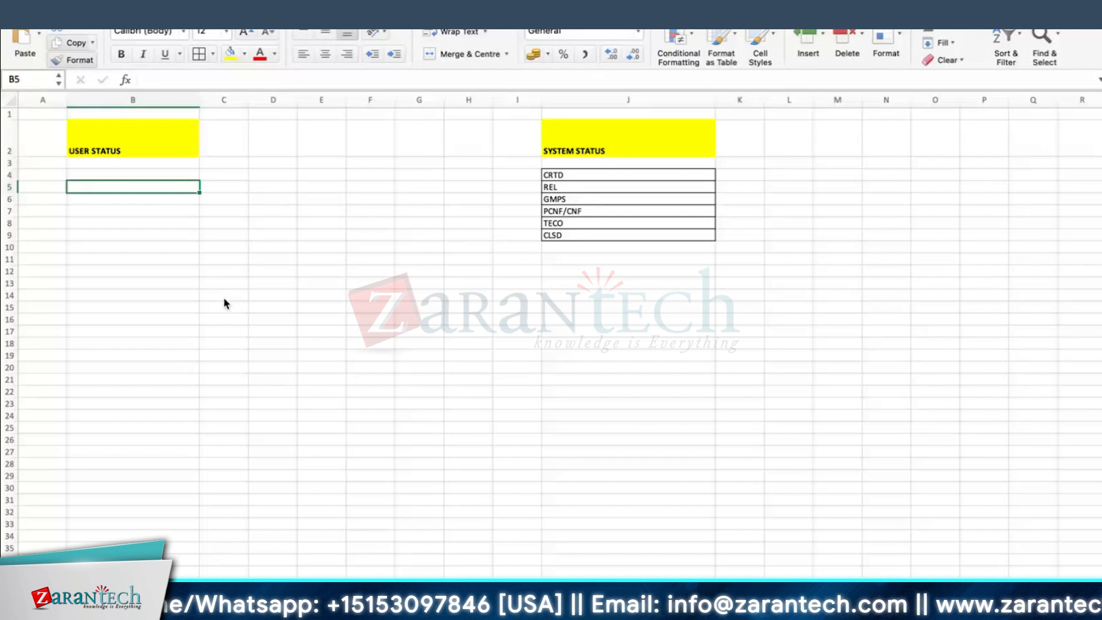
pyautogui.write('NEW')
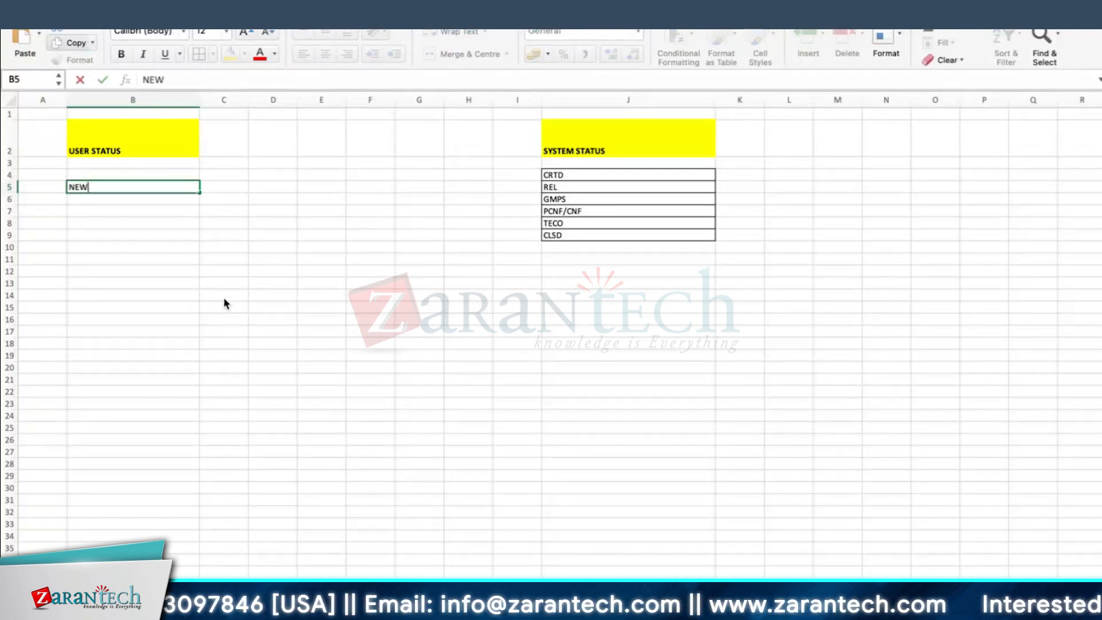
pyautogui.write('O')
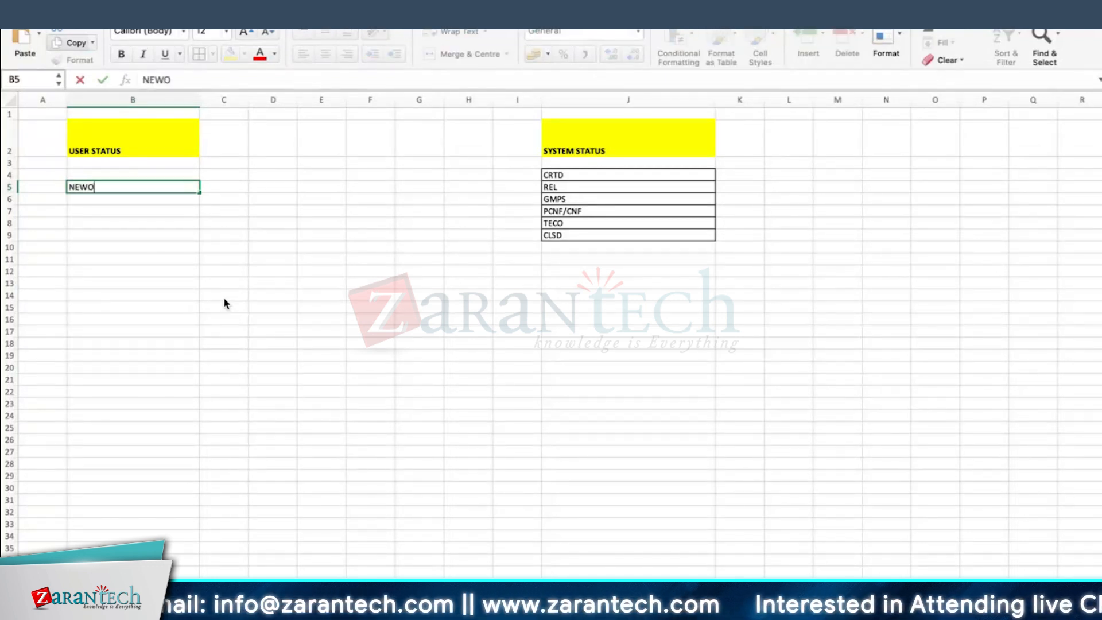
pyautogui.write('/INITITA')
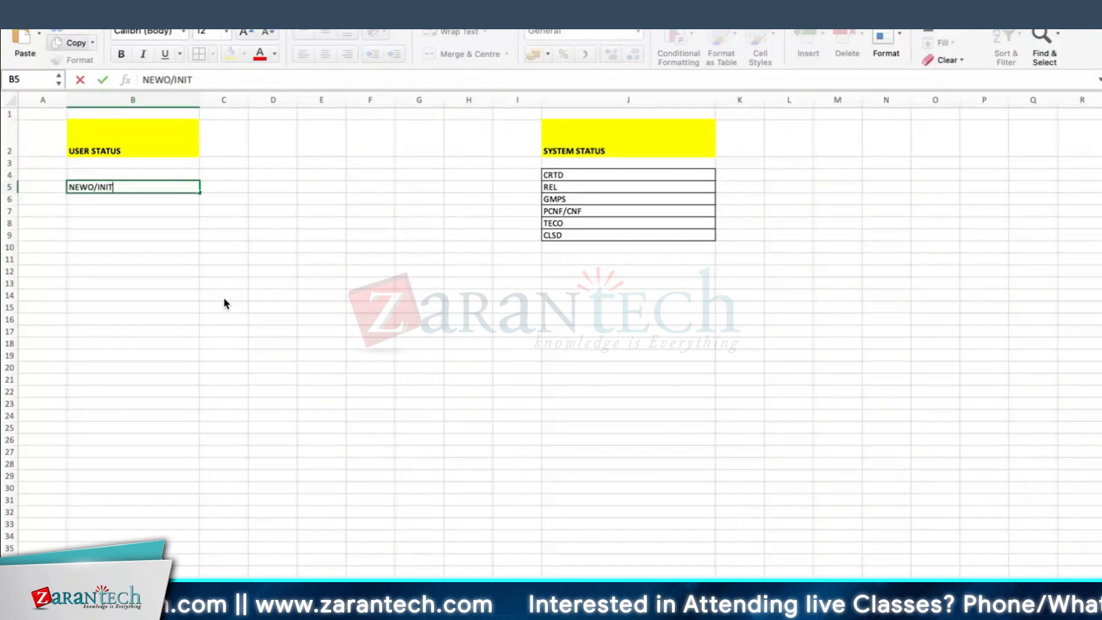
pyautogui.press('BackSpace')
pyautogui.press('BackSpace')
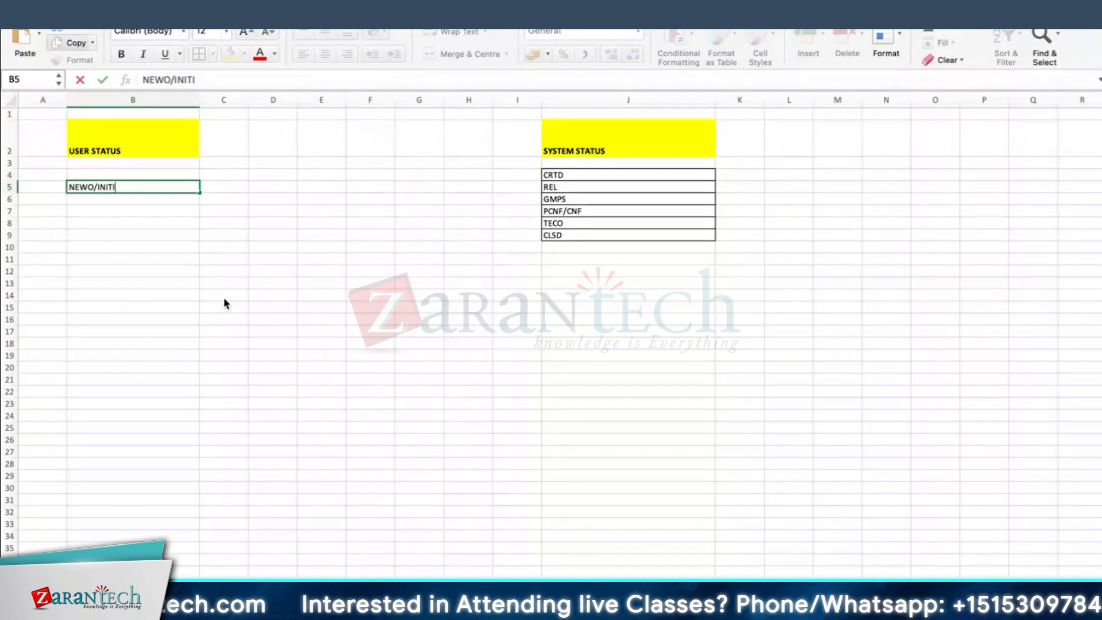
pyautogui.write('AL')
pyautogui.press('Return')
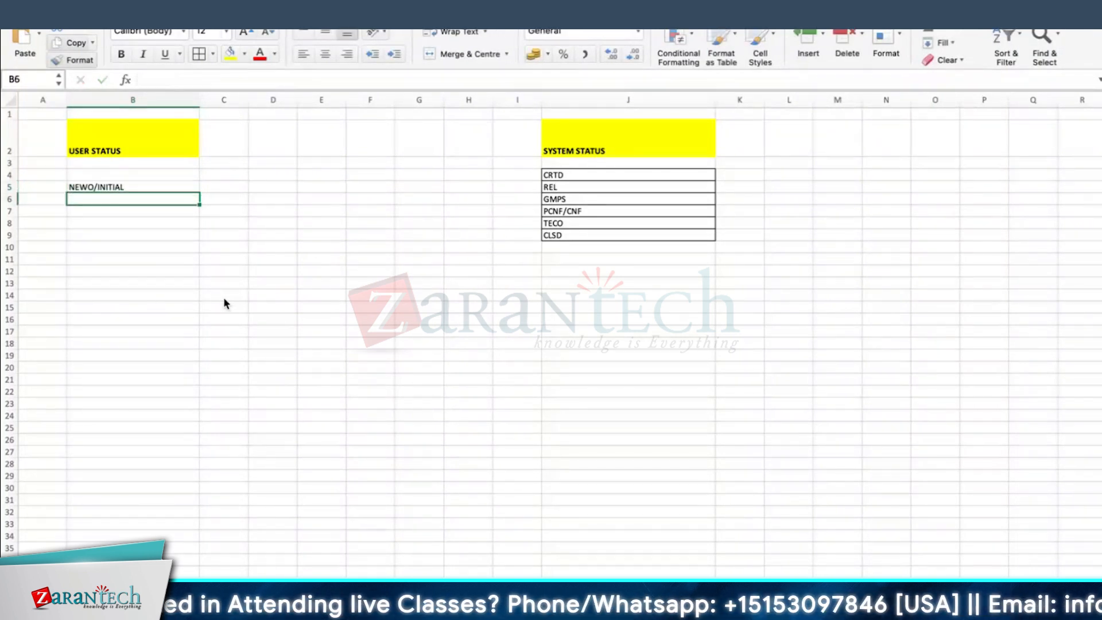
# Step: Widen column C and enter the description NEW/INITIATED in cell C5
pyautogui.moveTo(248, 99); pyautogui.dragTo(298, 100)
pyautogui.click(230, 188)
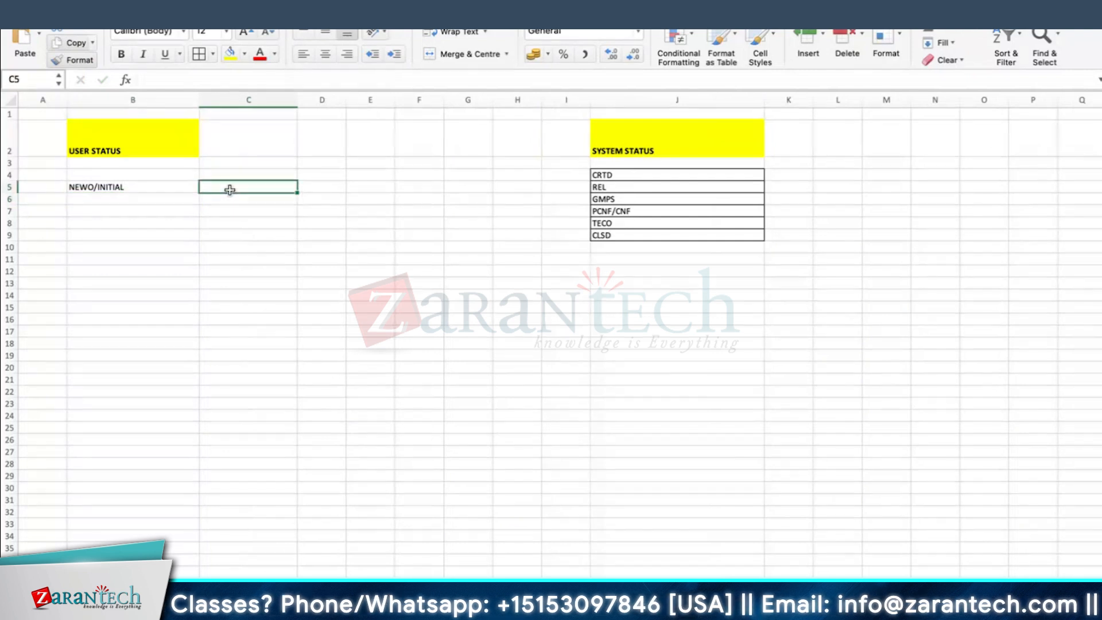
pyautogui.write('NEW/INI')
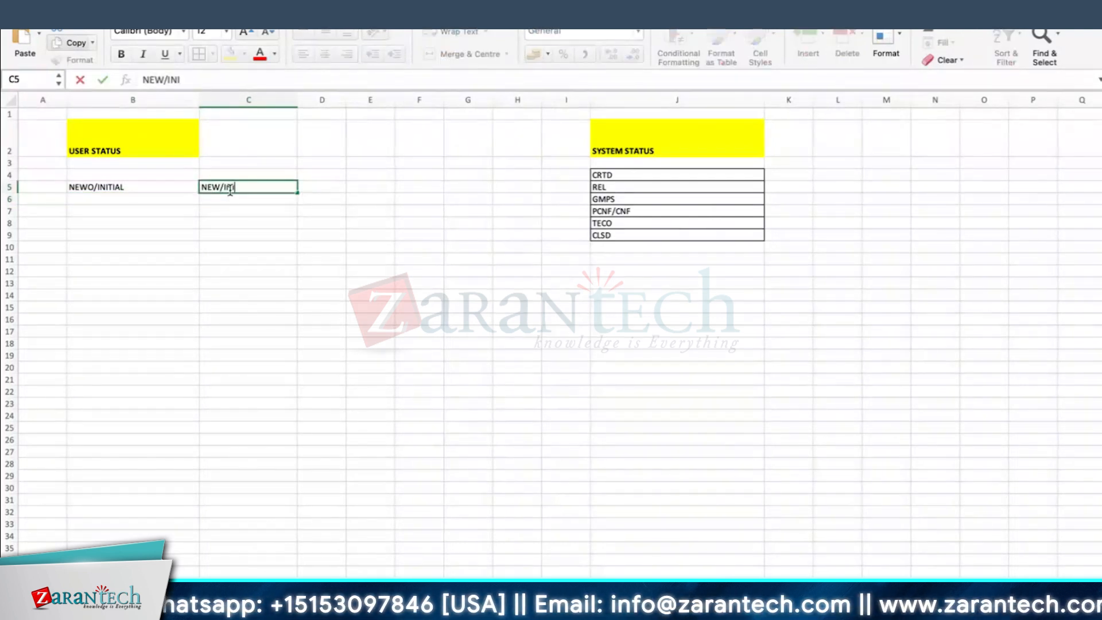
pyautogui.write('TITAED')
pyautogui.press('BackSpace')
pyautogui.press('BackSpace')
pyautogui.press('BackSpace')
pyautogui.press('BackSpace')
pyautogui.write('ATED')
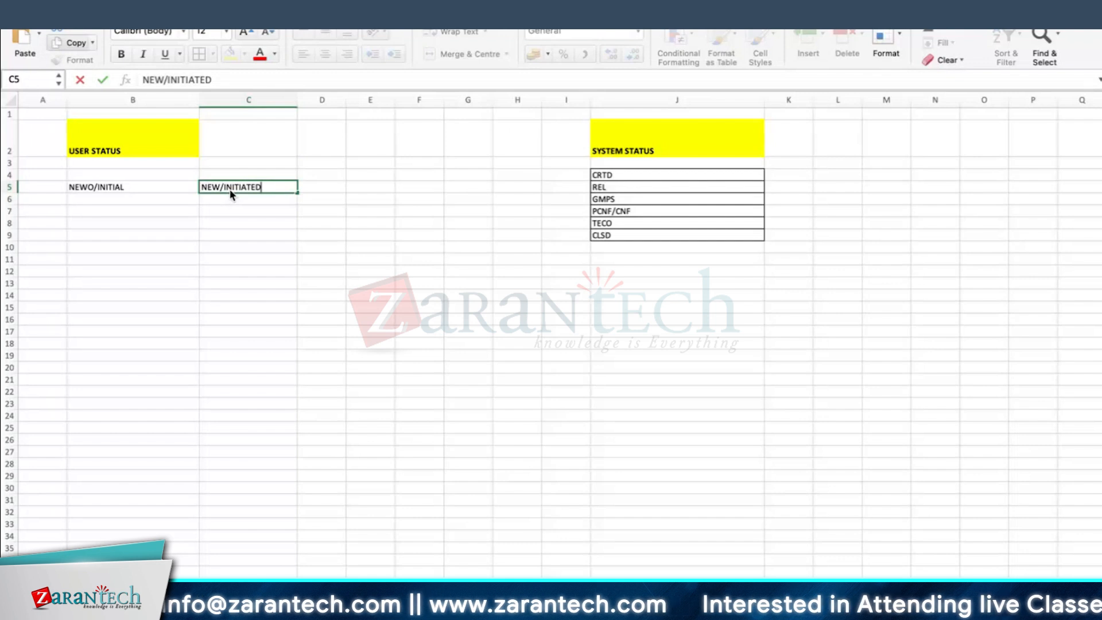
pyautogui.press('Return')
# Step: Shorten the user status in cell B5 to NEWO
pyautogui.click(95, 198)
pyautogui.doubleClick(94, 187)
pyautogui.moveTo(93, 188); pyautogui.dragTo(211, 234)
pyautogui.press('BackSpace')
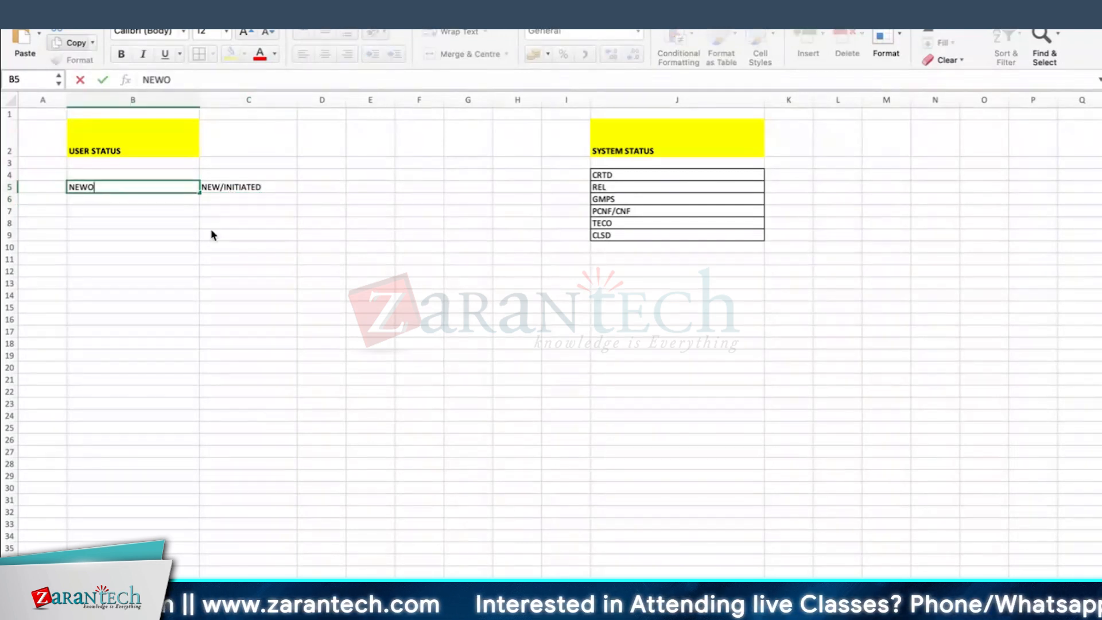
pyautogui.press('Return')
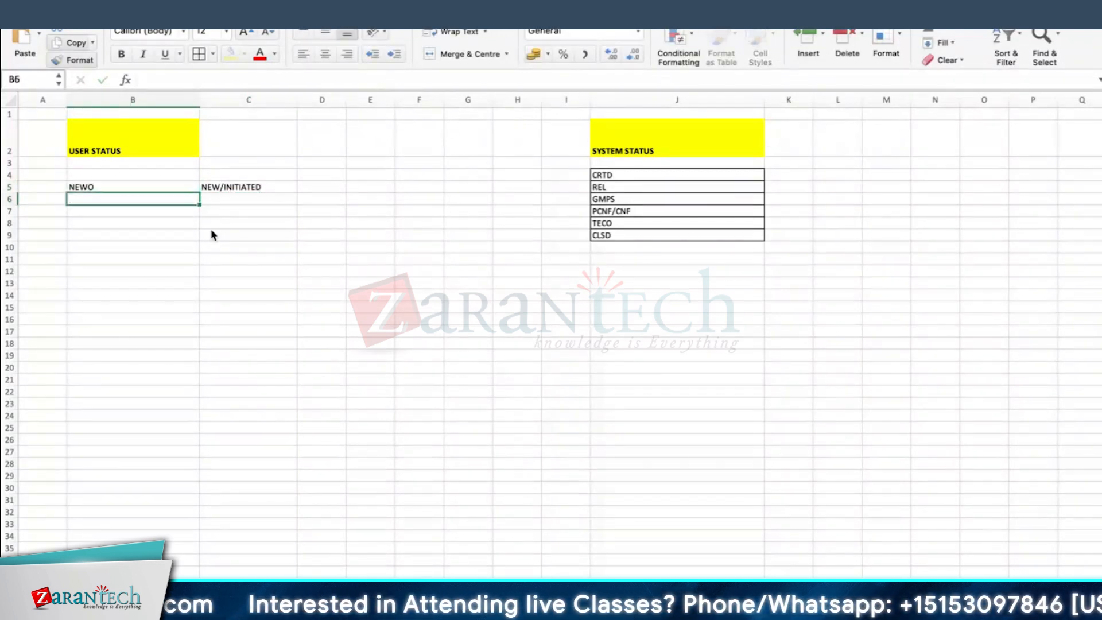
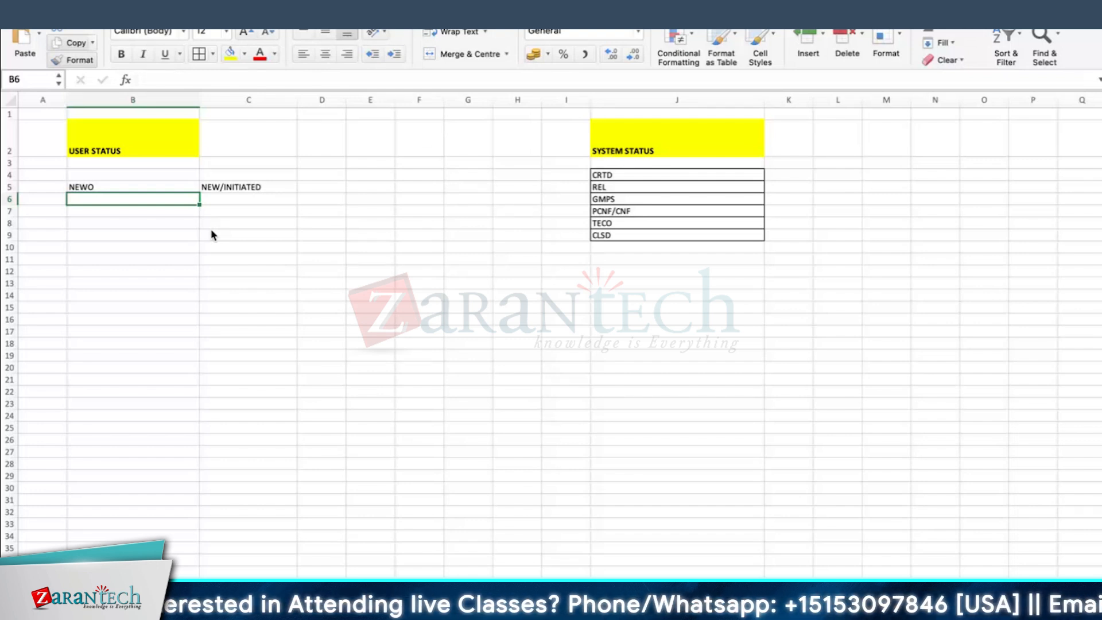
# Step: Enter the user status SCHD in cell B6 with the description SCHEDULED/PLNG STARTED in cell C6
pyautogui.write('SCHD')
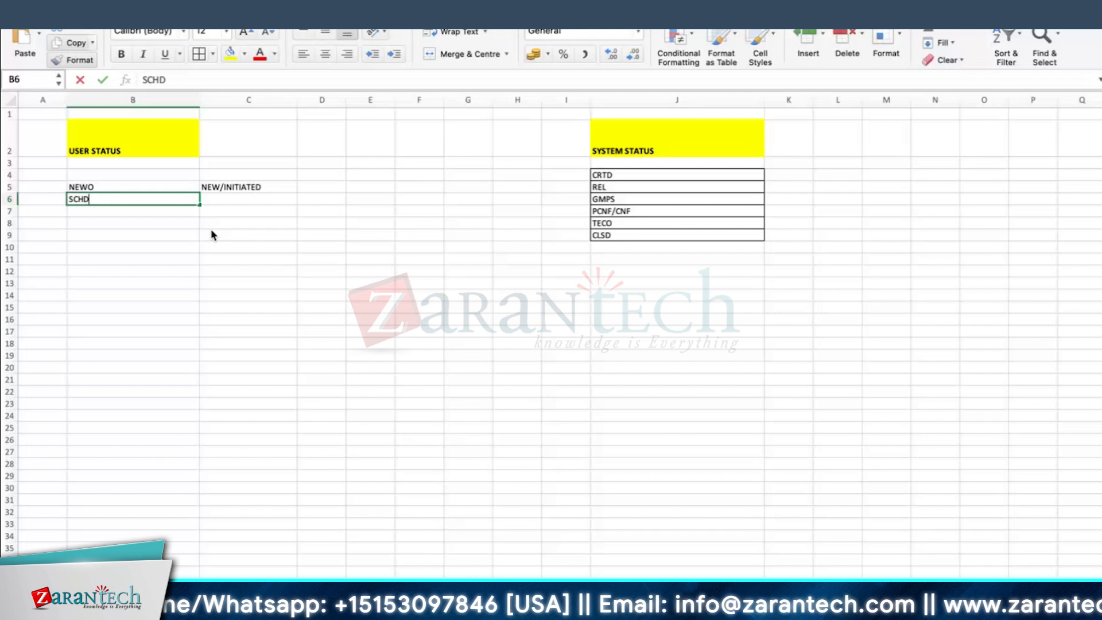
pyautogui.press('Tab')
pyautogui.write('SCHEDULED/PL')
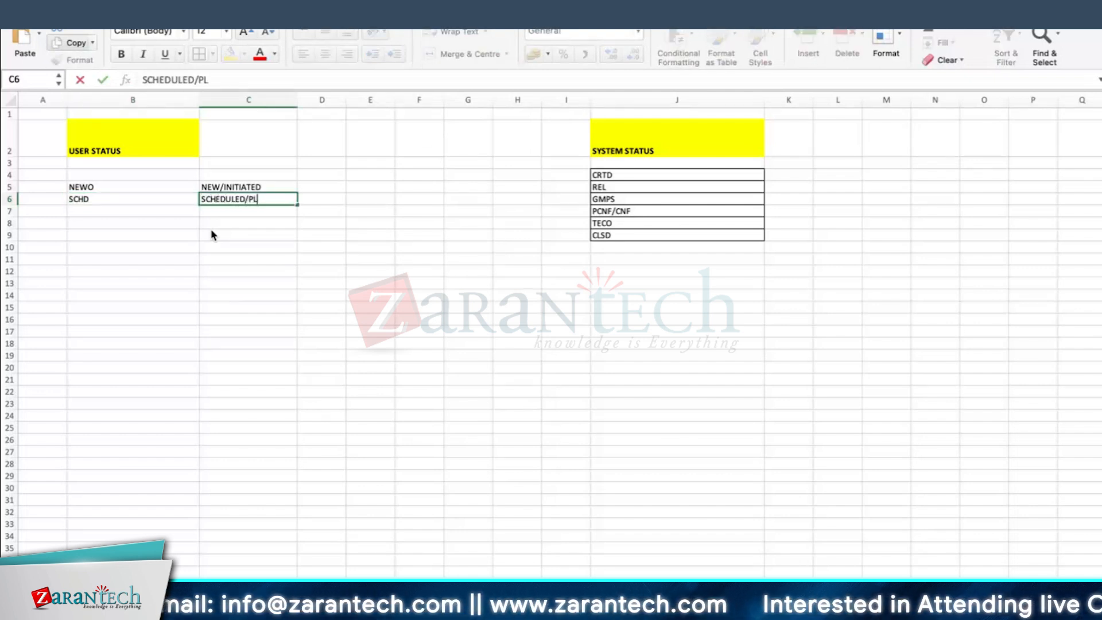
pyautogui.write('NG STARTED')
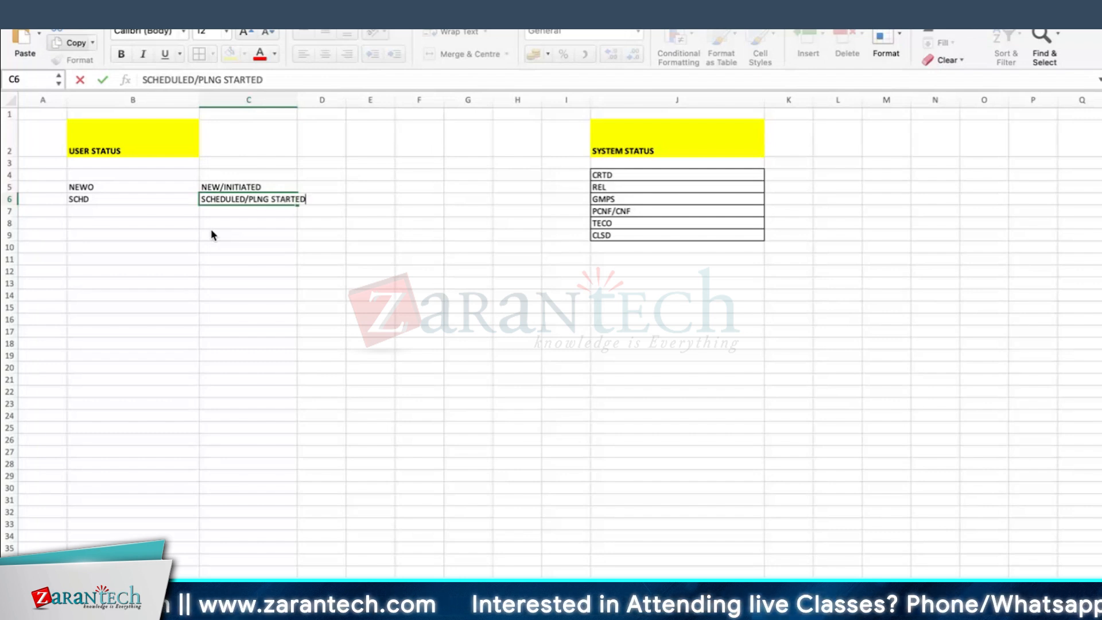
pyautogui.press('Return')
# Step: Enter the user status PLNC in cell B7 with the description PLANG COMPLETED in cell C7, and widen column C to fit its text
pyautogui.write('PLNG')
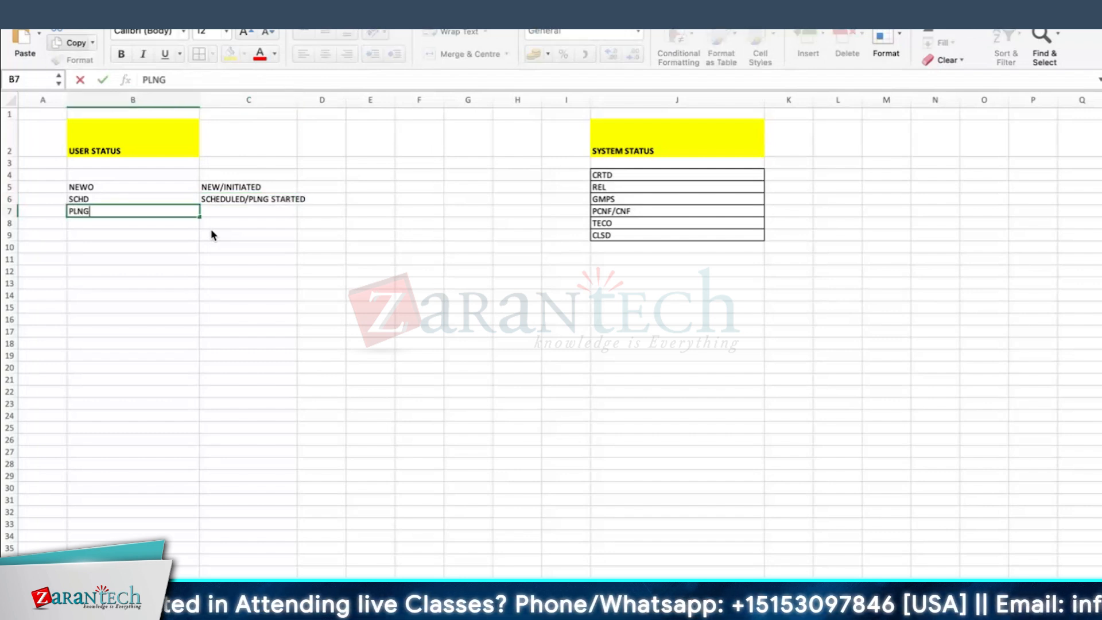
pyautogui.press('Tab')
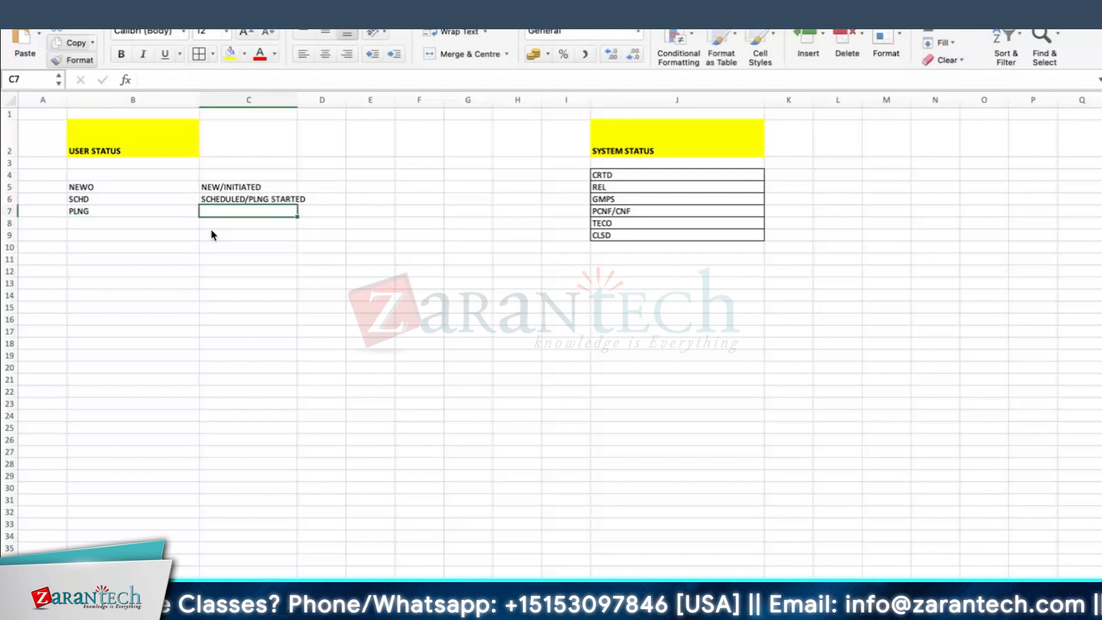
pyautogui.doubleClick(97, 213)
pyautogui.press('BackSpace')
pyautogui.write('C')
pyautogui.press('Tab')
pyautogui.write('P')
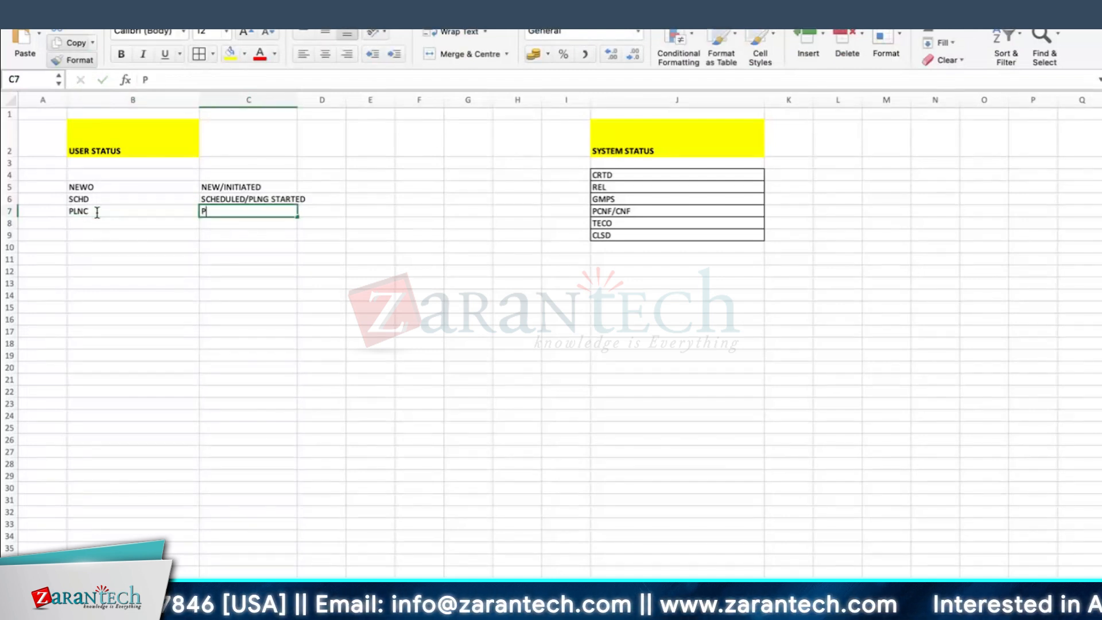
pyautogui.write('LANG ')
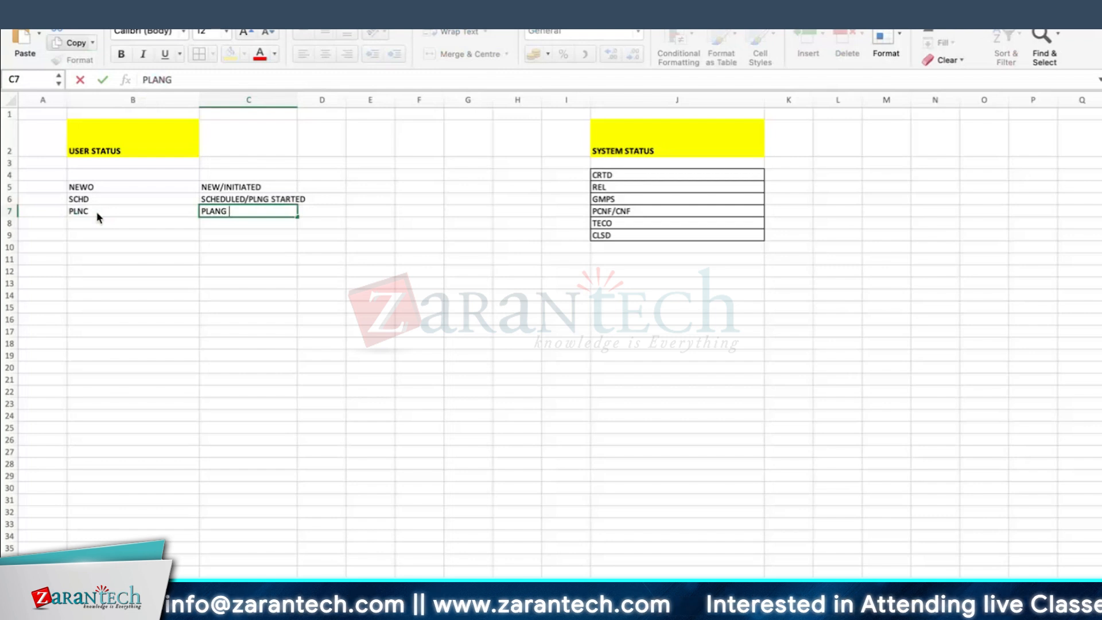
pyautogui.write('COMPLETED')
pyautogui.press('Return')
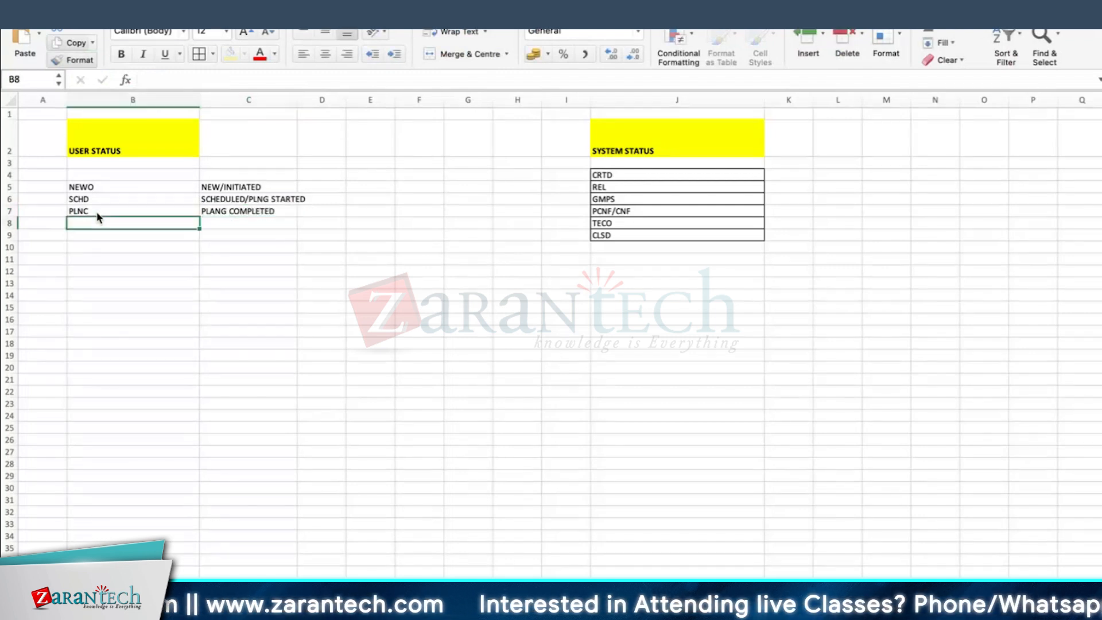
pyautogui.doubleClick(297, 99)
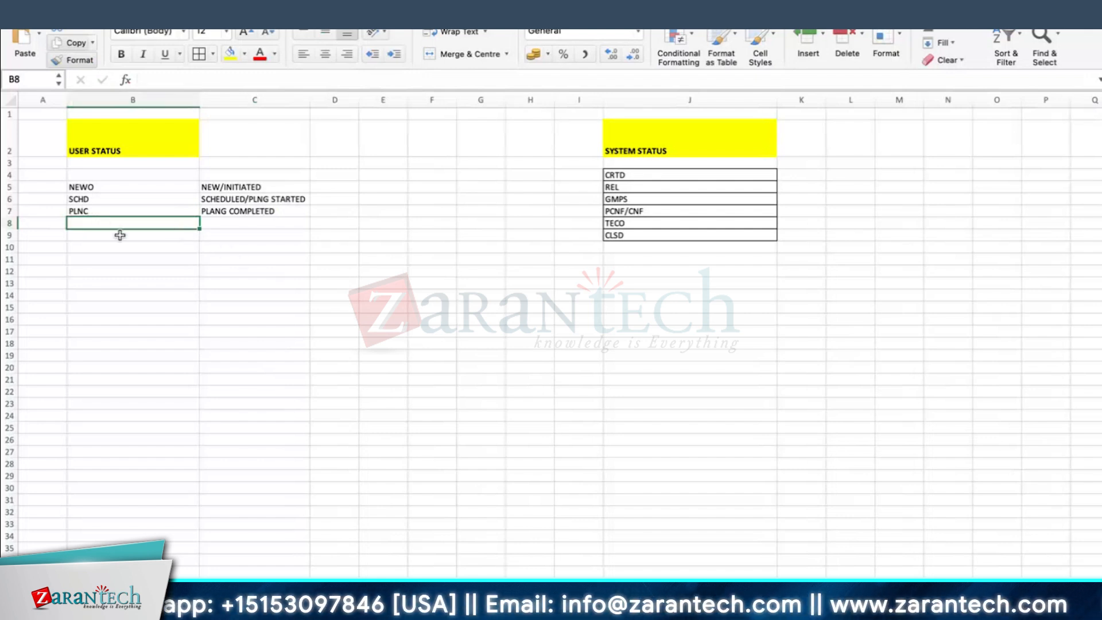
pyautogui.write('WORK')
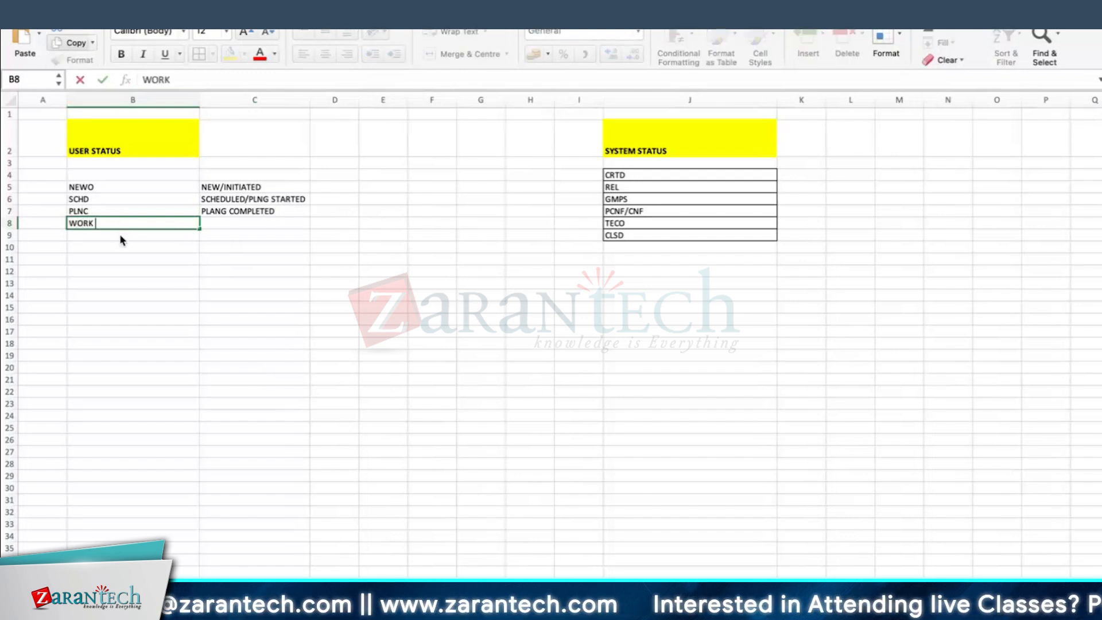
pyautogui.write(' COMPLETE')
pyautogui.press('BackSpace')
pyautogui.press('BackSpace')
pyautogui.press('BackSpace')
pyautogui.press('BackSpace')
pyautogui.press('BackSpace')
pyautogui.press('BackSpace')
pyautogui.press('BackSpace')
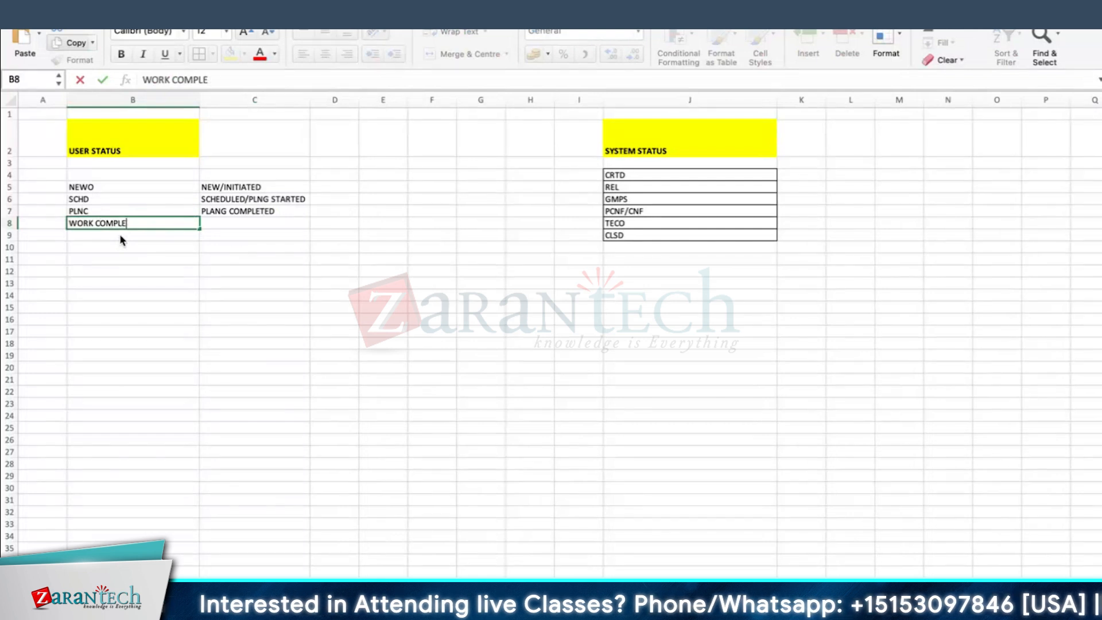
pyautogui.press('BackSpace')
pyautogui.press('BackSpace')
pyautogui.press('BackSpace')
pyautogui.press('BackSpace')
pyautogui.press('BackSpace')
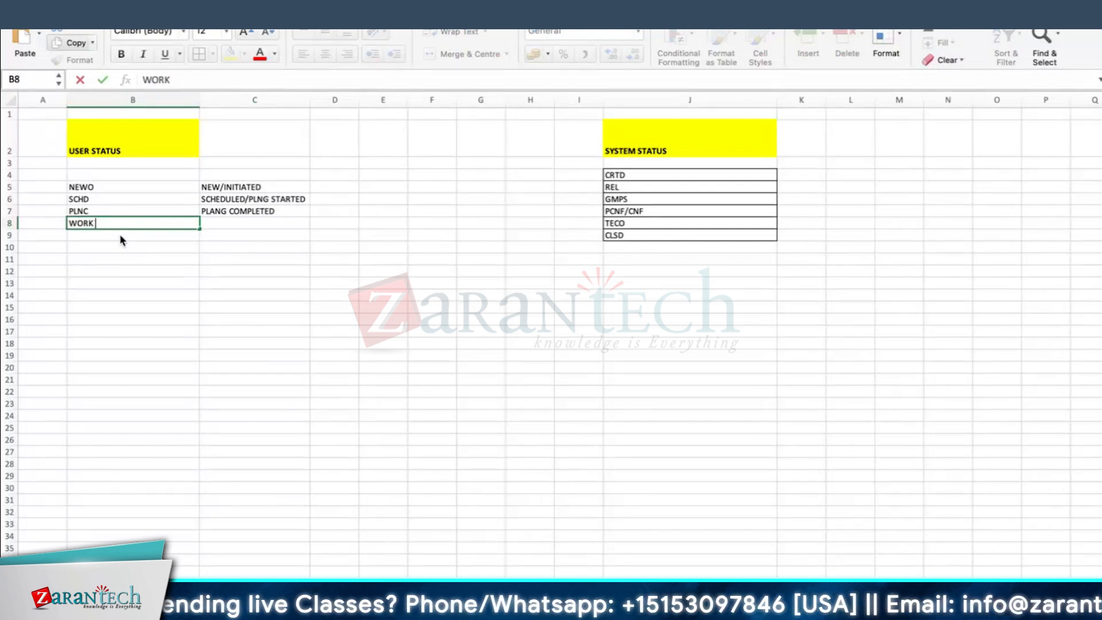
pyautogui.write('RC')
pyautogui.press('BackSpace')
pyautogui.press('BackSpace')
pyautogui.press('BackSpace')
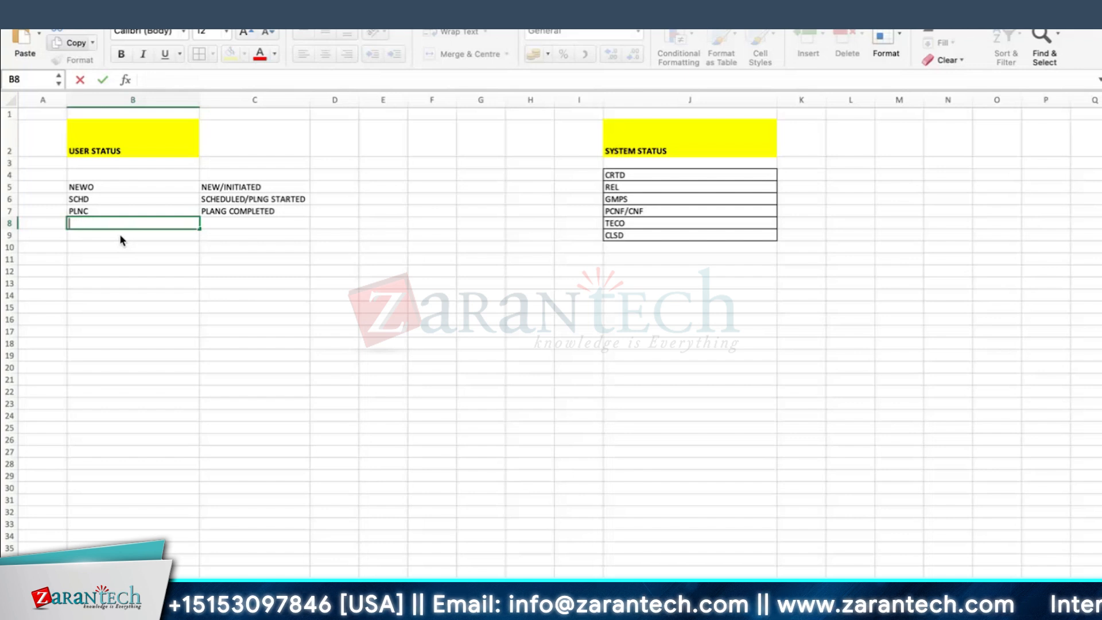
# Step: Enter the user status OPRC in cell B8 with the description OPERATION COMPLEETD in cell C8
pyautogui.write('OPRC')
pyautogui.press('Tab')
pyautogui.write('OP')
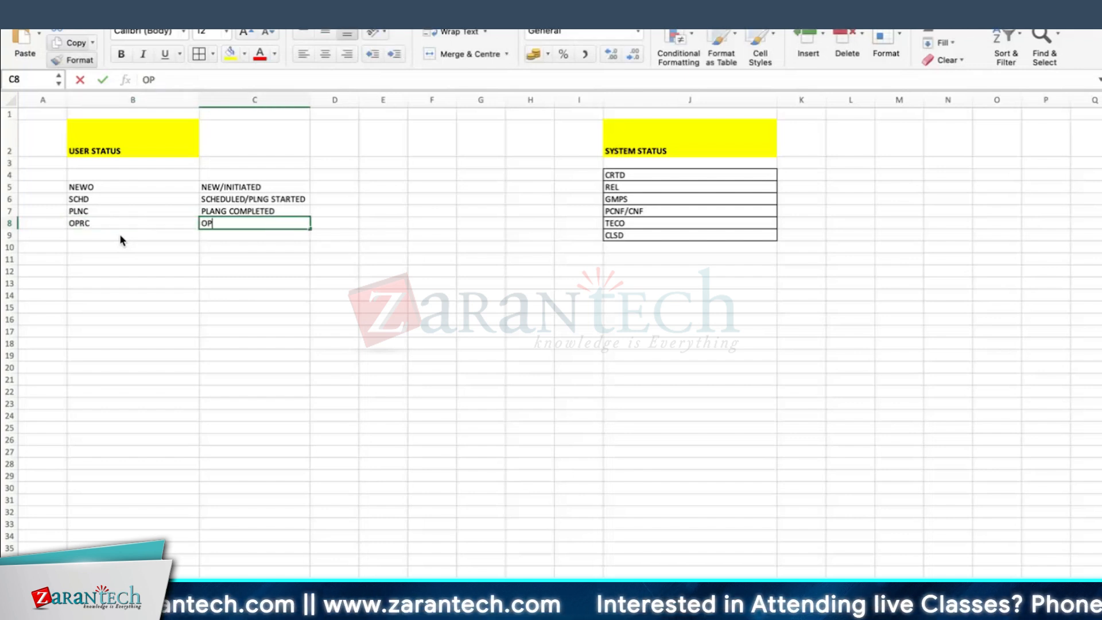
pyautogui.write('ERATION COMPLEETD')
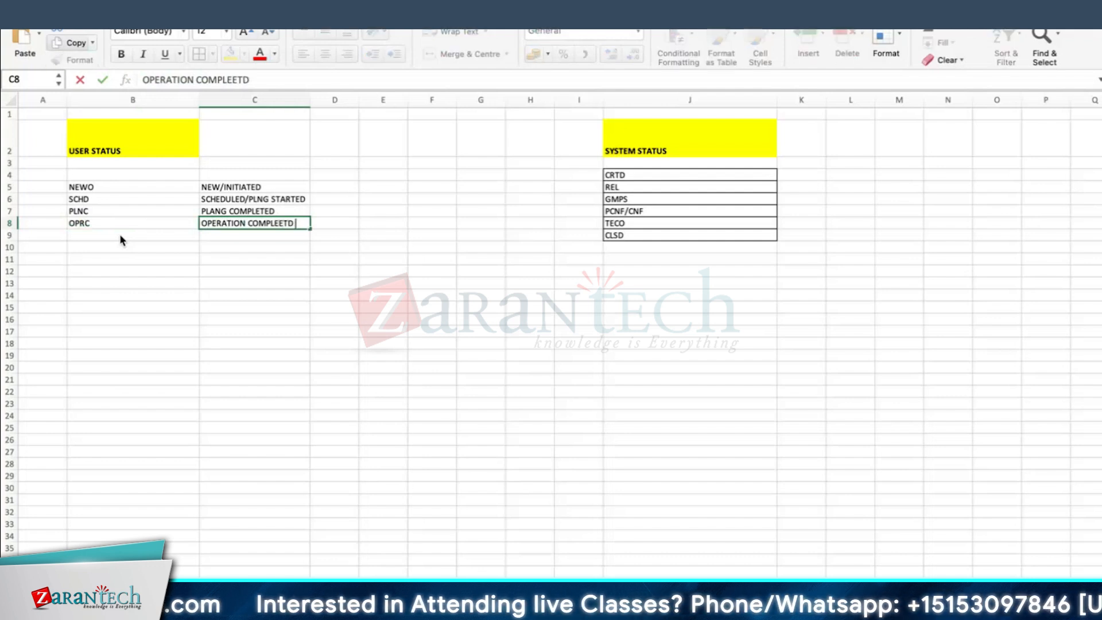
pyautogui.press('Return')
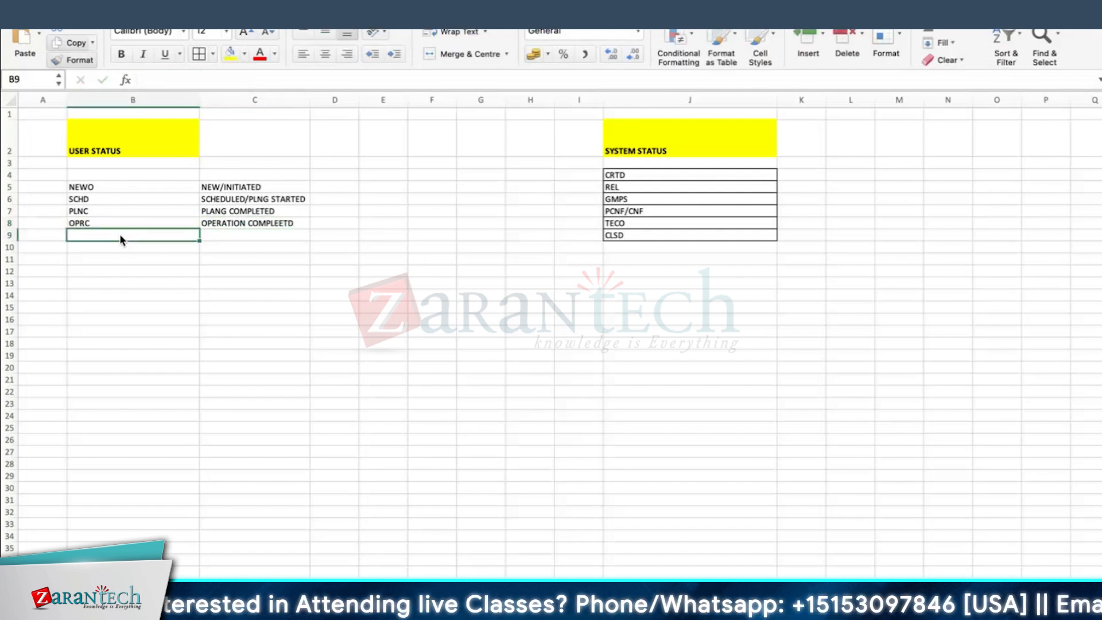
# Step: Enter the user status JOBF in cell B9 with the description JOB FINISHED in cell C9
pyautogui.write('JO')
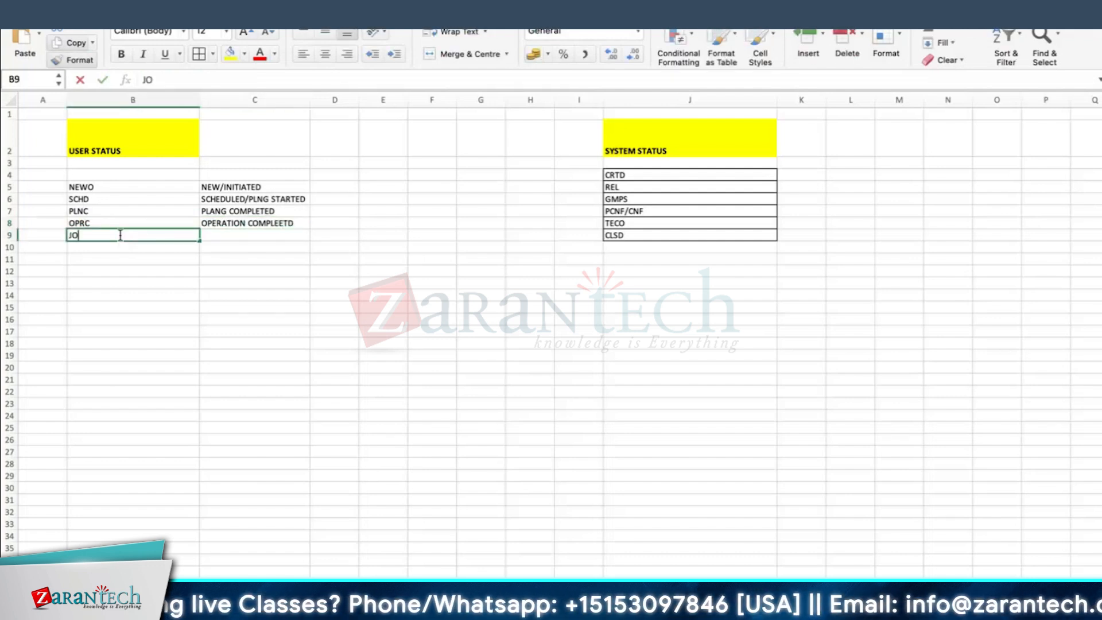
pyautogui.write('B F')
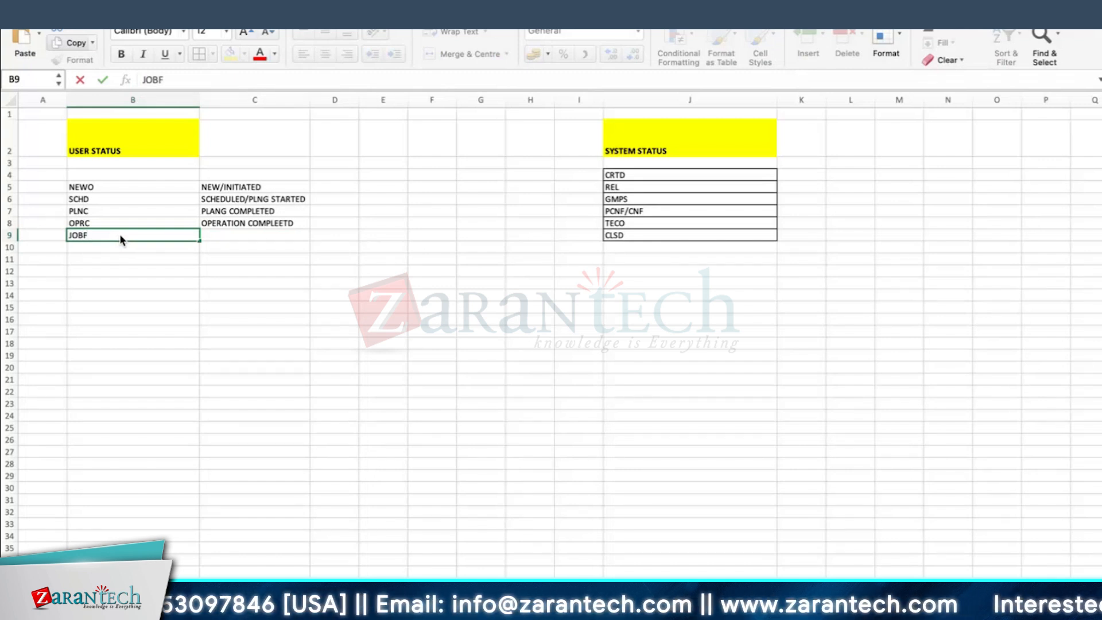
pyautogui.press('Tab')
pyautogui.write('JO')
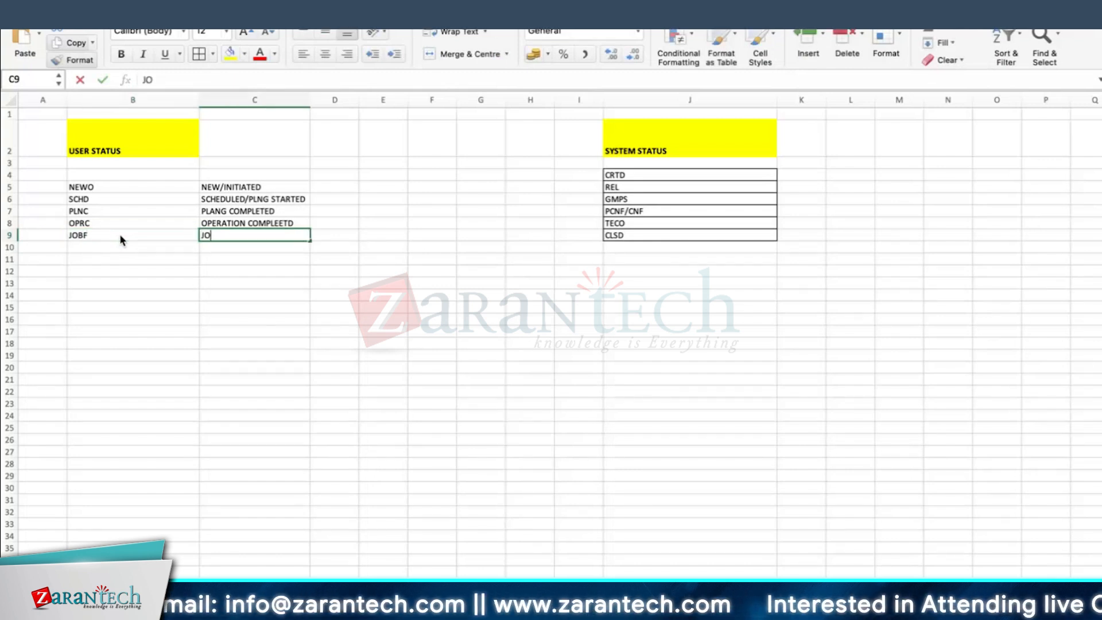
pyautogui.write('B FINISHED')
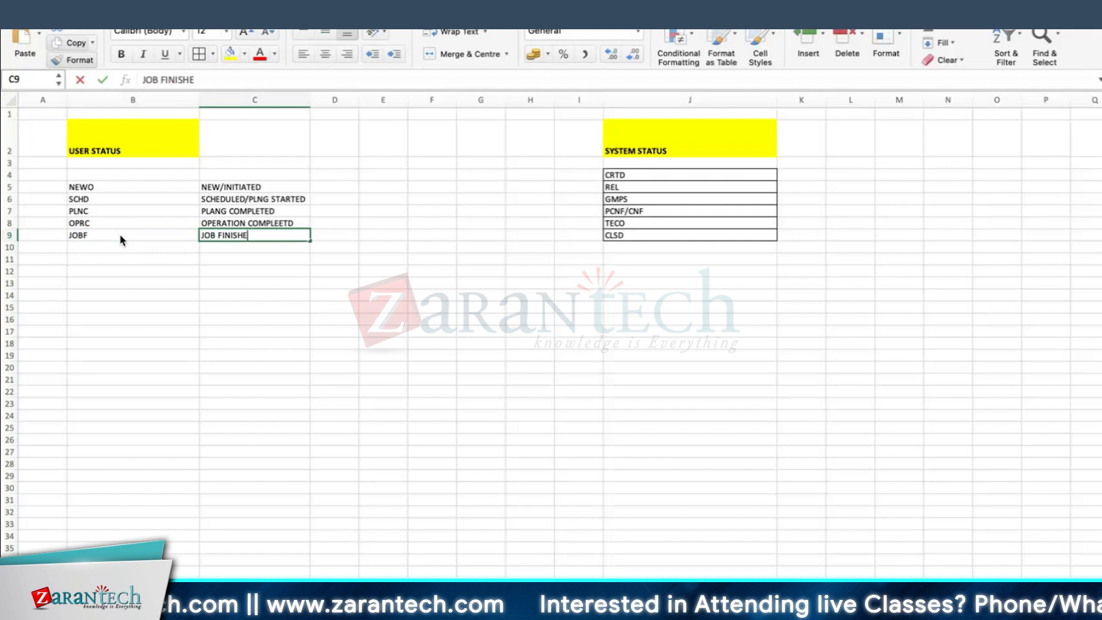
pyautogui.press('Return')
# Step: Number the five user statuses 10, 20, 30, 40 and 50 in cells A5 to A9
pyautogui.click(41, 187)
pyautogui.write('10')
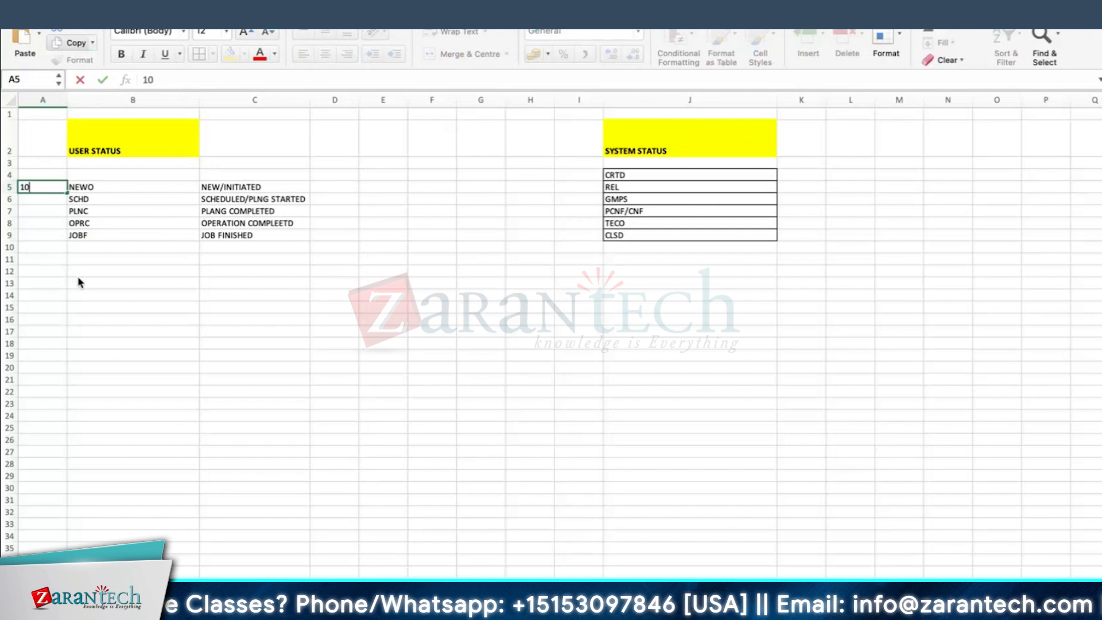
pyautogui.press('Return')
pyautogui.write('20')
pyautogui.press('Return')
pyautogui.write('30')
pyautogui.press('Return')
pyautogui.write('40')
pyautogui.press('Return')
pyautogui.write('50')
pyautogui.press('Return')
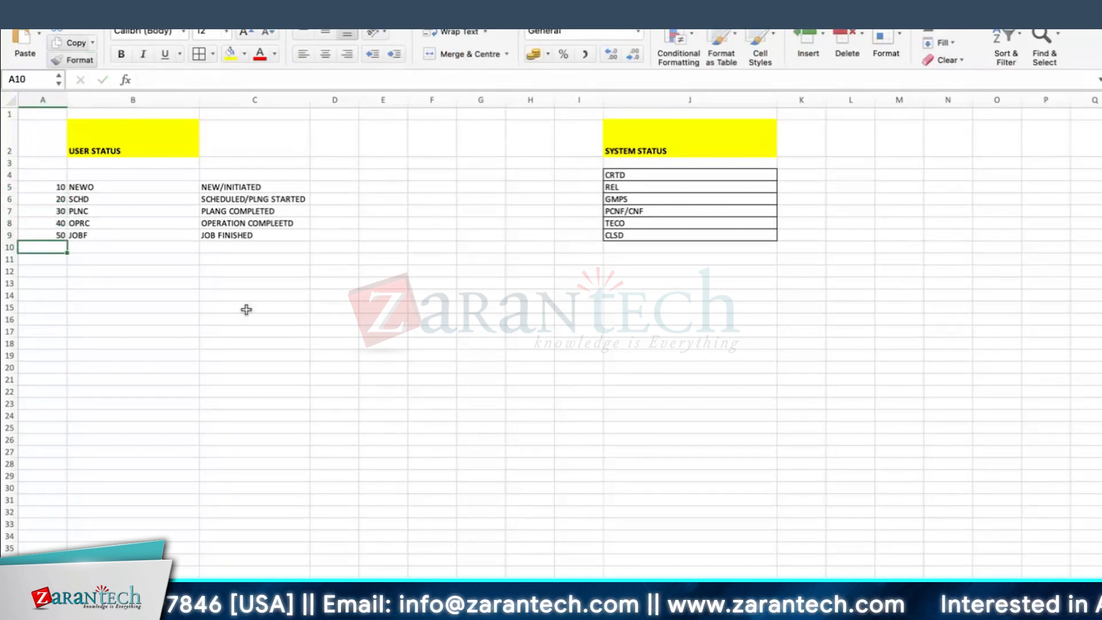
# Step: Widen columns D and C to give the user status table more room
pyautogui.moveTo(359, 102); pyautogui.dragTo(408, 102)
pyautogui.moveTo(310, 101); pyautogui.dragTo(360, 292)
pyautogui.click(336, 349)
# Step: Apply cell borders to the numbered user status table in A5:C9
pyautogui.moveTo(49, 184); pyautogui.dragTo(247, 237)
pyautogui.click(199, 54)
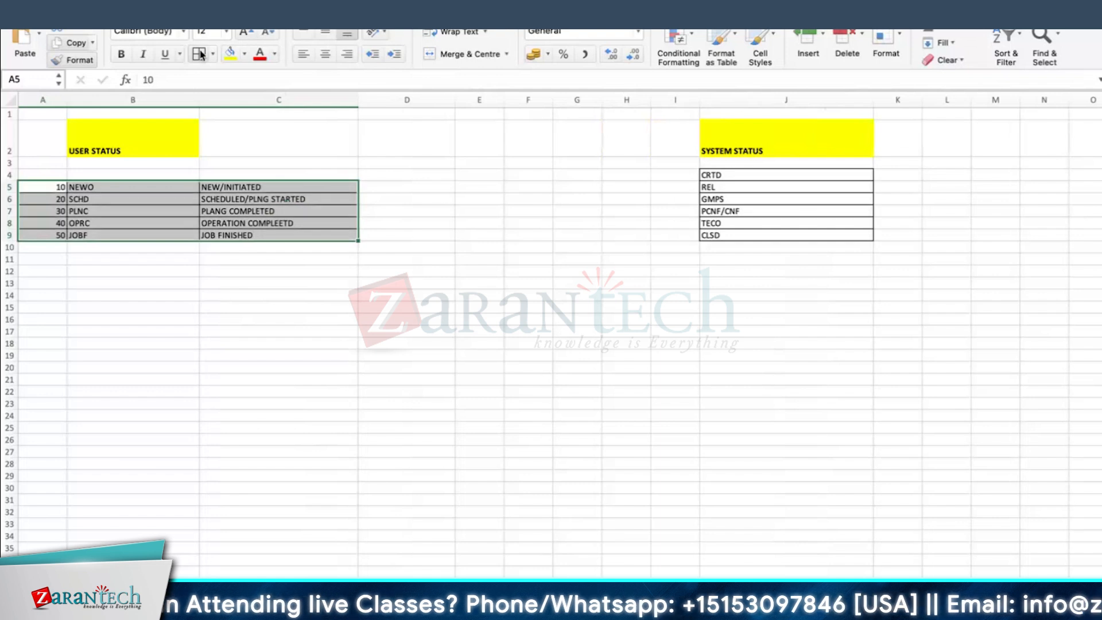
pyautogui.click(386, 184)
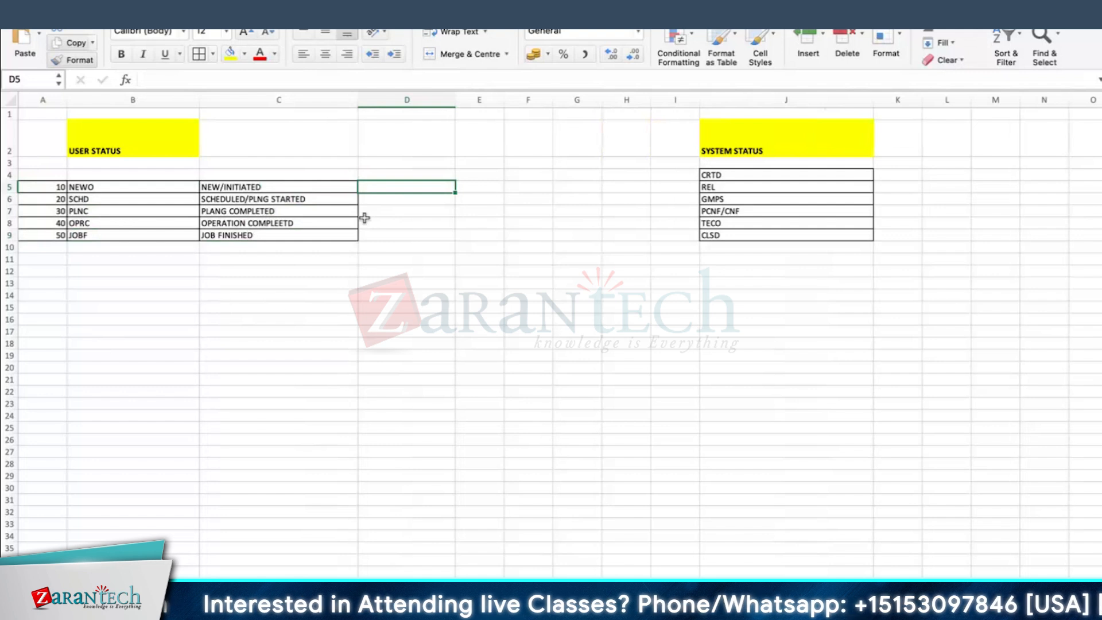
# Step: Widen column E to 19.67 and enter 10 in cell D5 and 20 in cell E5 for the NEWO status
pyautogui.moveTo(504, 100); pyautogui.dragTo(547, 100)
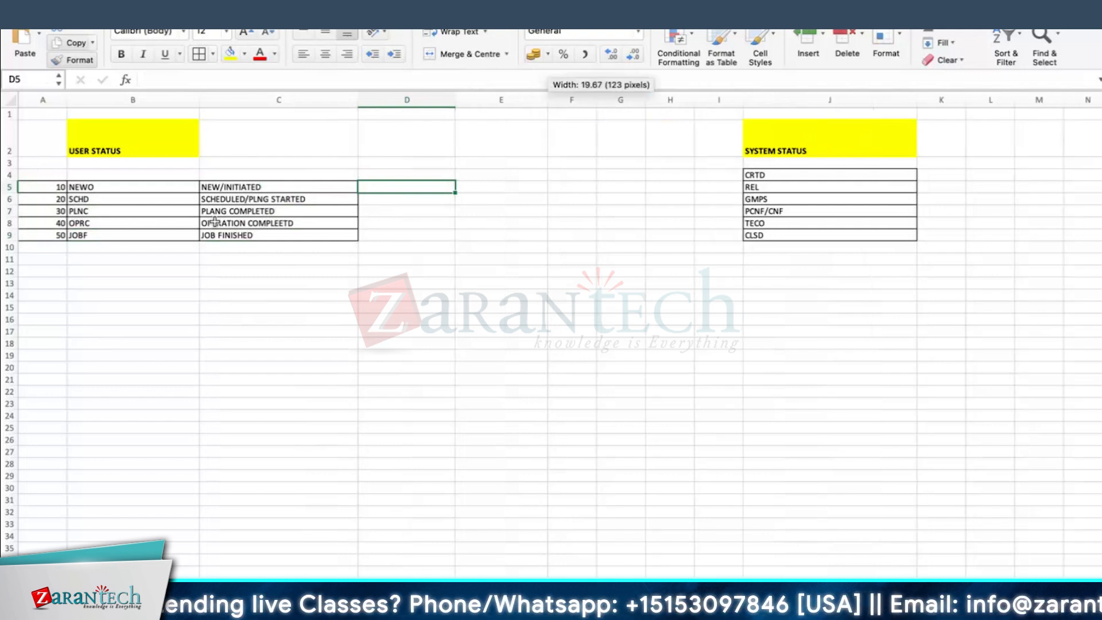
pyautogui.click(92, 189)
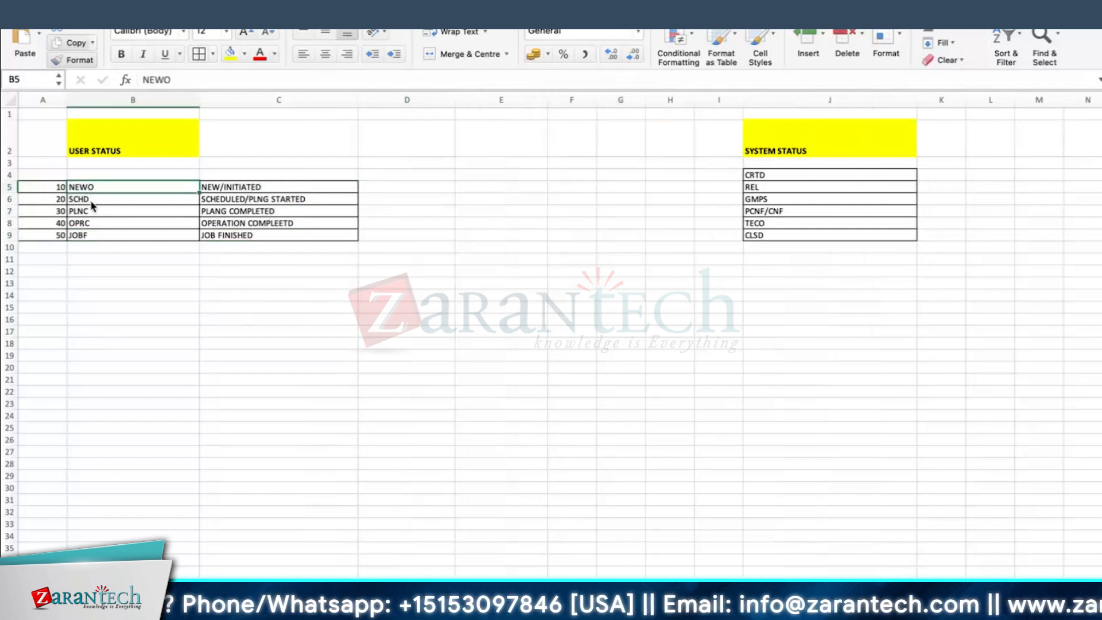
pyautogui.click(57, 189)
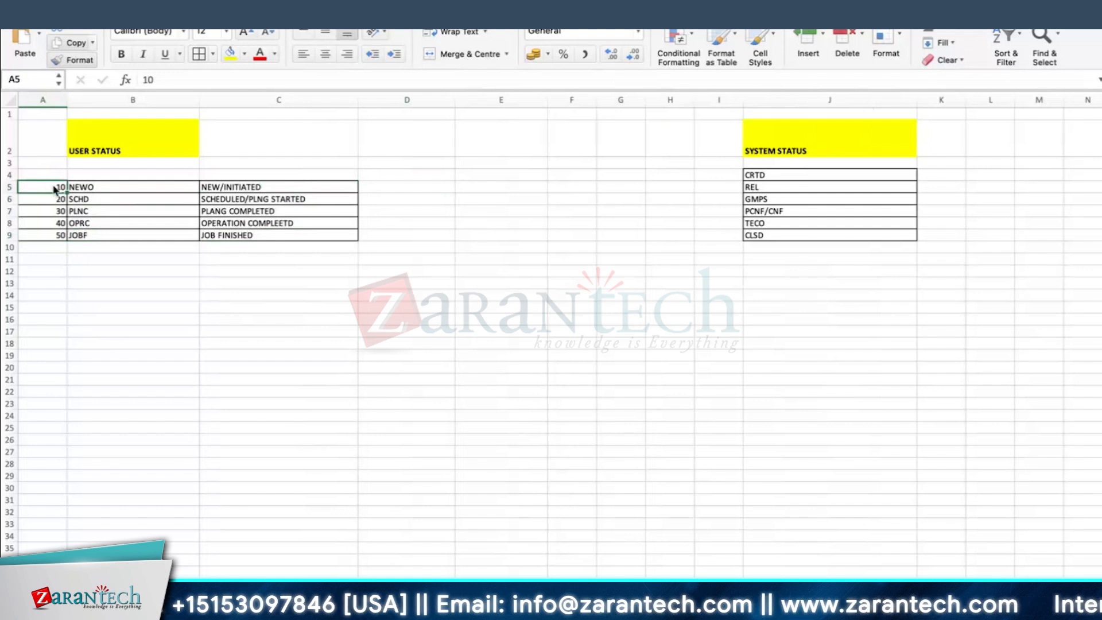
pyautogui.click(55, 199)
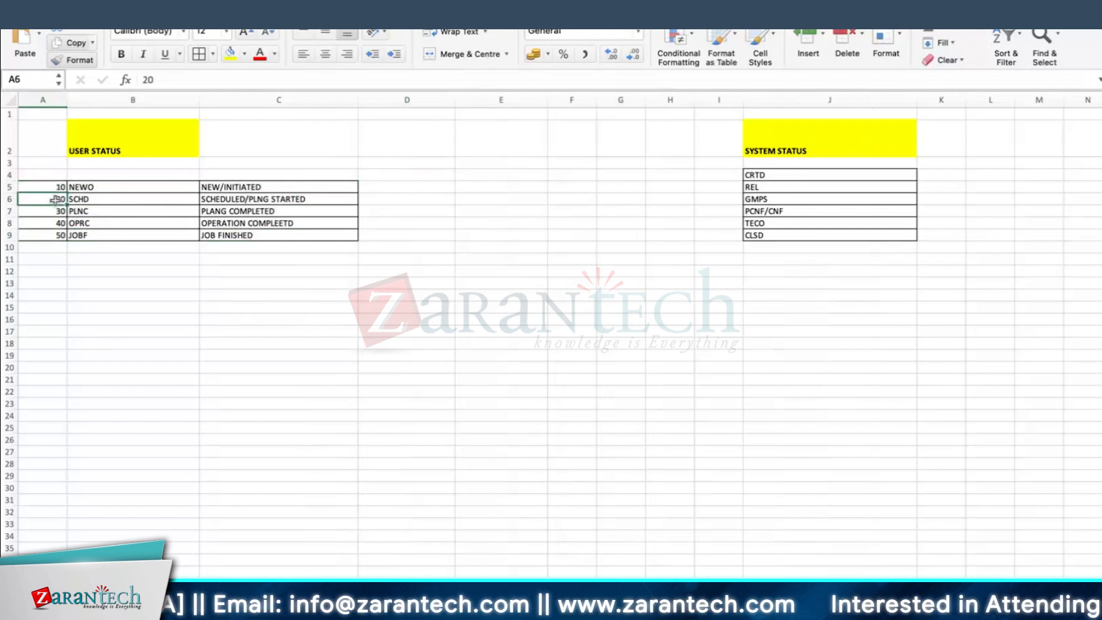
pyautogui.click(377, 187)
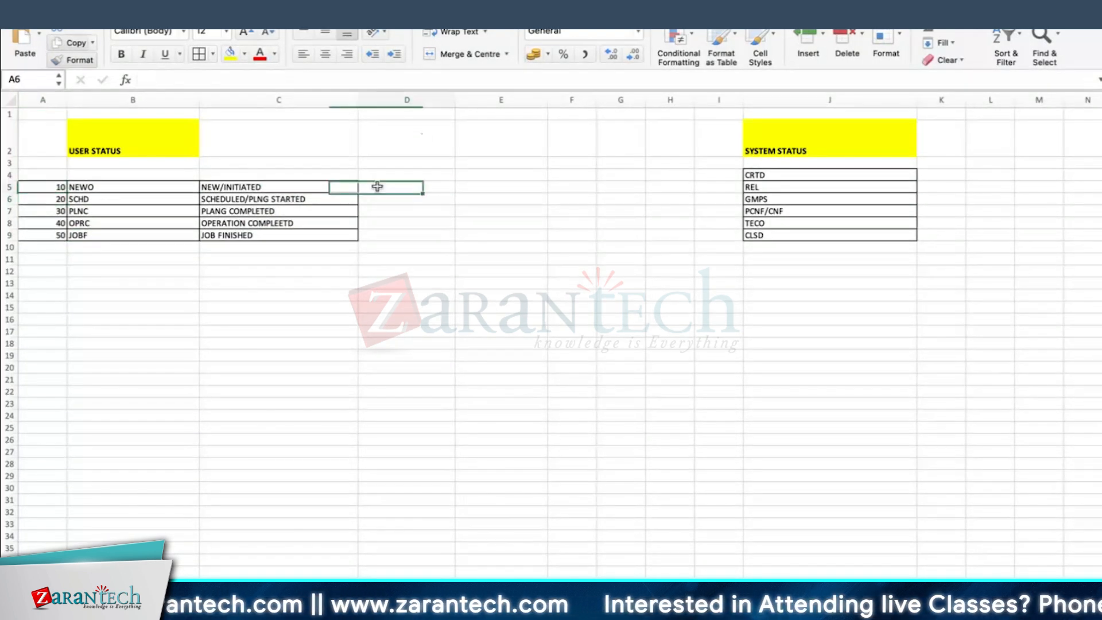
pyautogui.write('10')
pyautogui.press('Tab')
pyautogui.write('20')
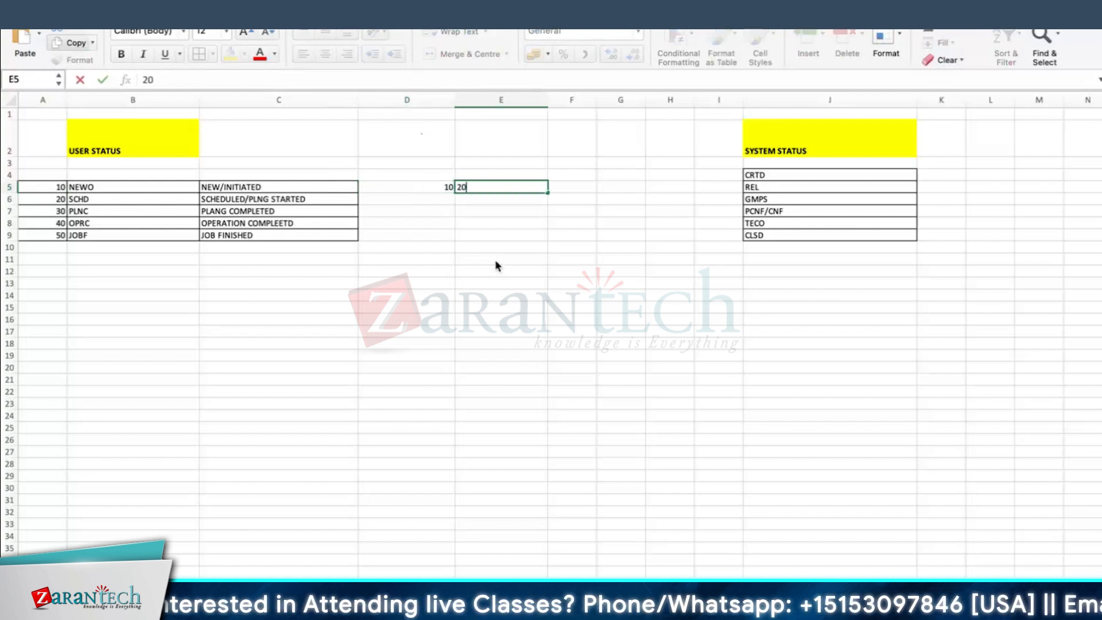
pyautogui.click(418, 187)
pyautogui.click(508, 191)
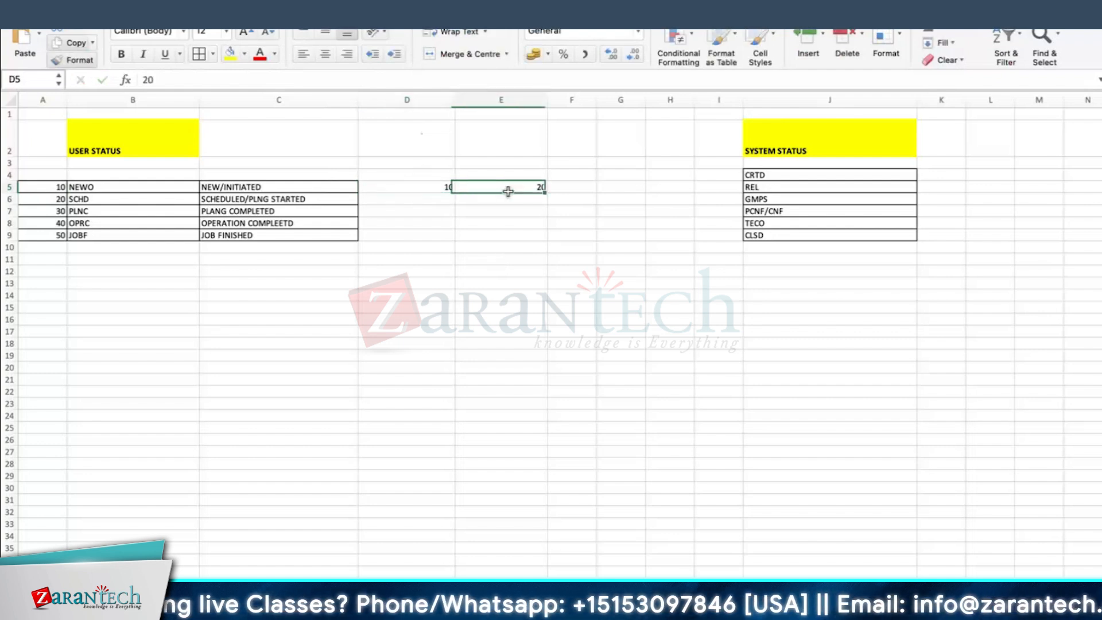
# Step: Enter 20 in cell D6 for the SCHD status
pyautogui.click(96, 188)
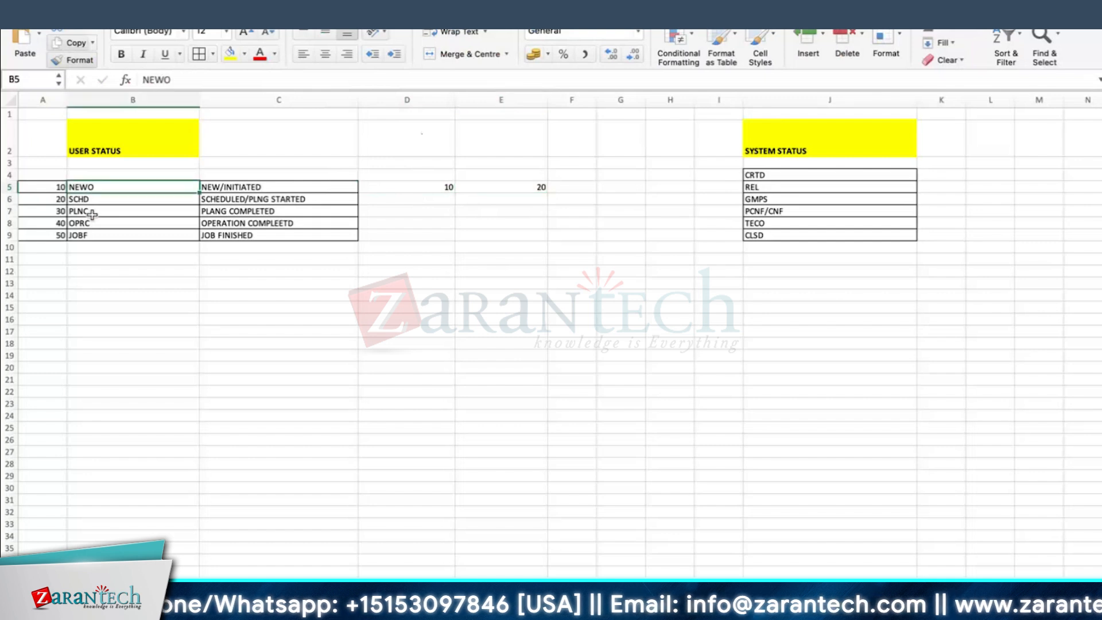
pyautogui.click(92, 199)
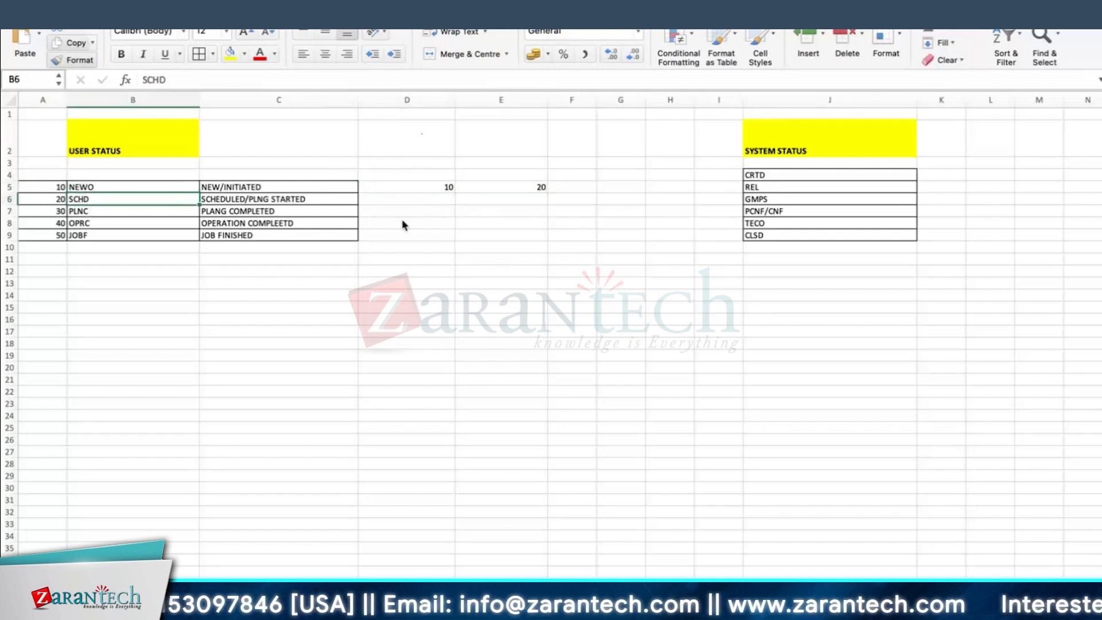
pyautogui.click(421, 201)
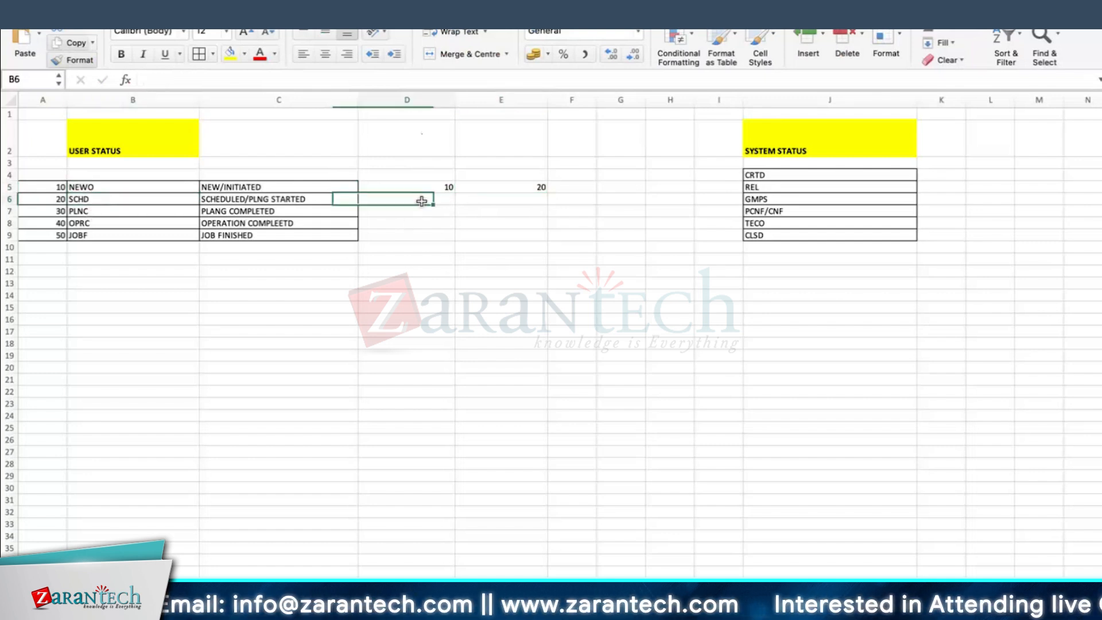
pyautogui.write('20')
pyautogui.press('Tab')
pyautogui.click(424, 199)
# Step: Enter 30 in cell E6 for the SCHD status and replace it with 50
pyautogui.click(538, 201)
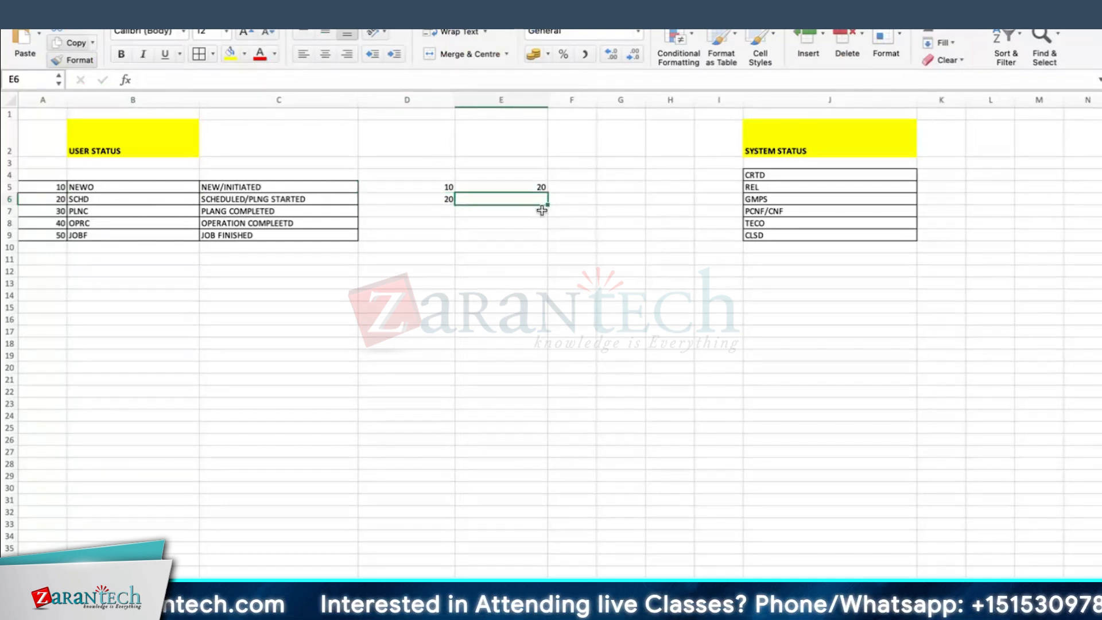
pyautogui.write('30')
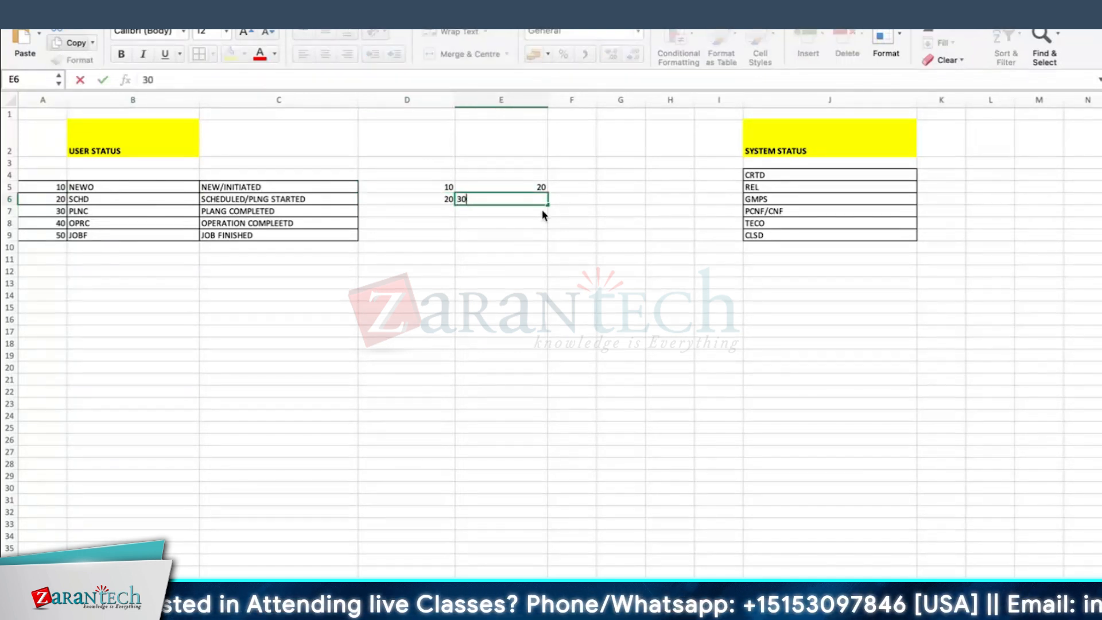
pyautogui.press('Return')
pyautogui.click(527, 196)
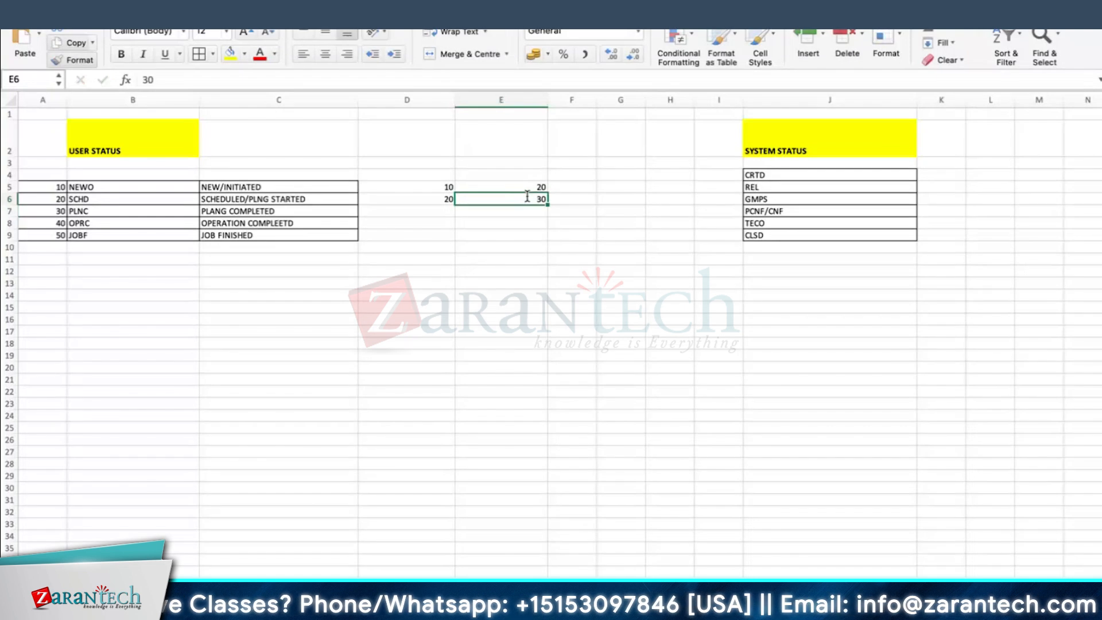
pyautogui.write('50')
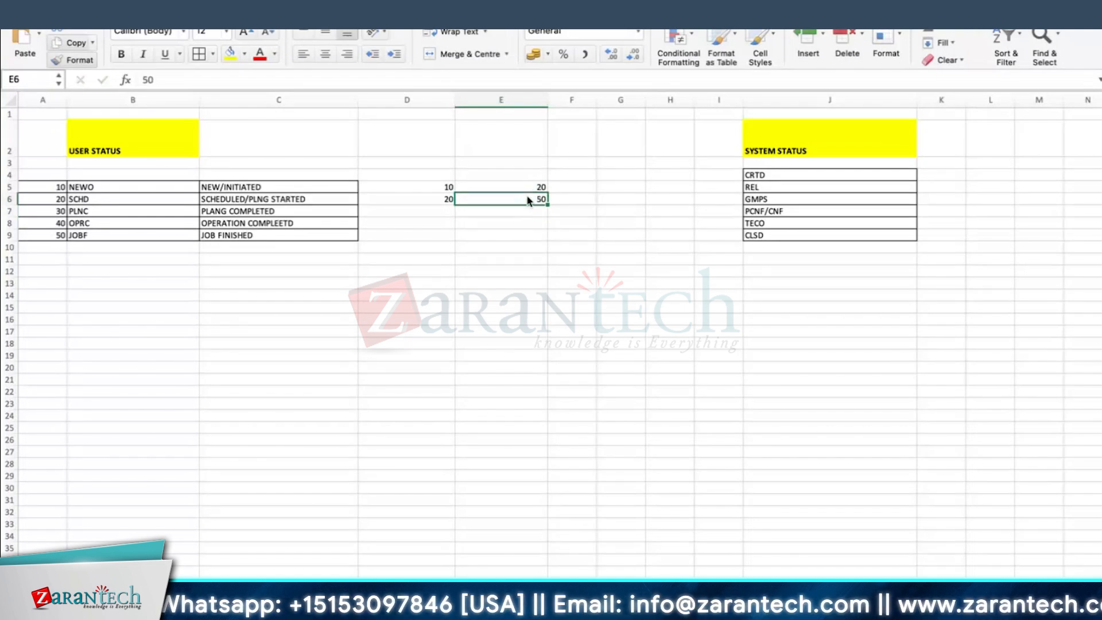
pyautogui.click(409, 207)
pyautogui.click(341, 235)
pyautogui.click(320, 323)
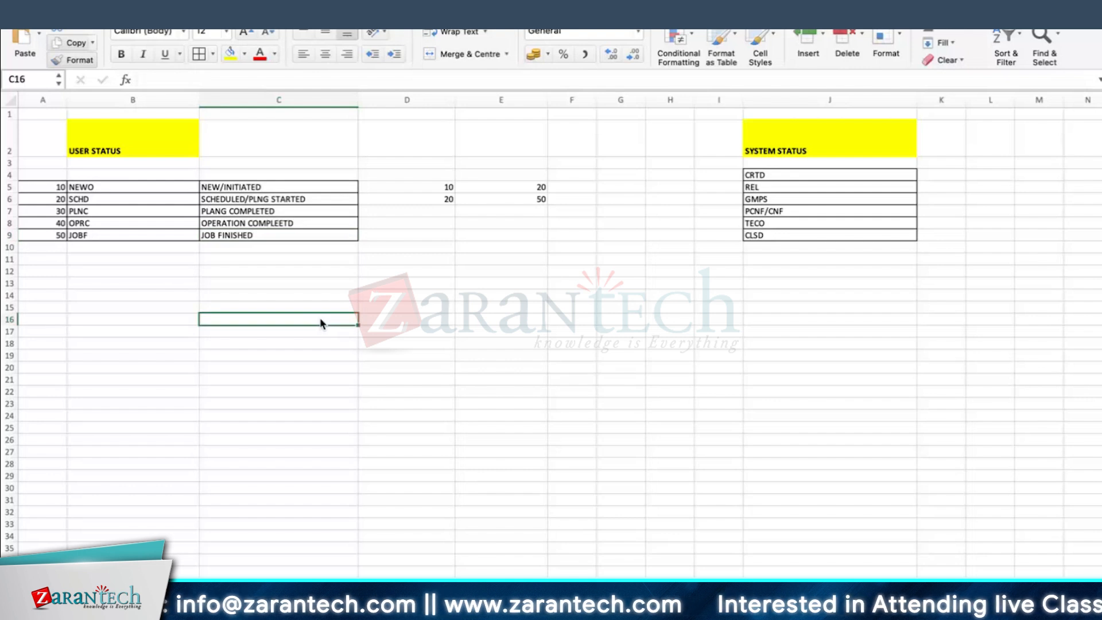
pyautogui.click(261, 235)
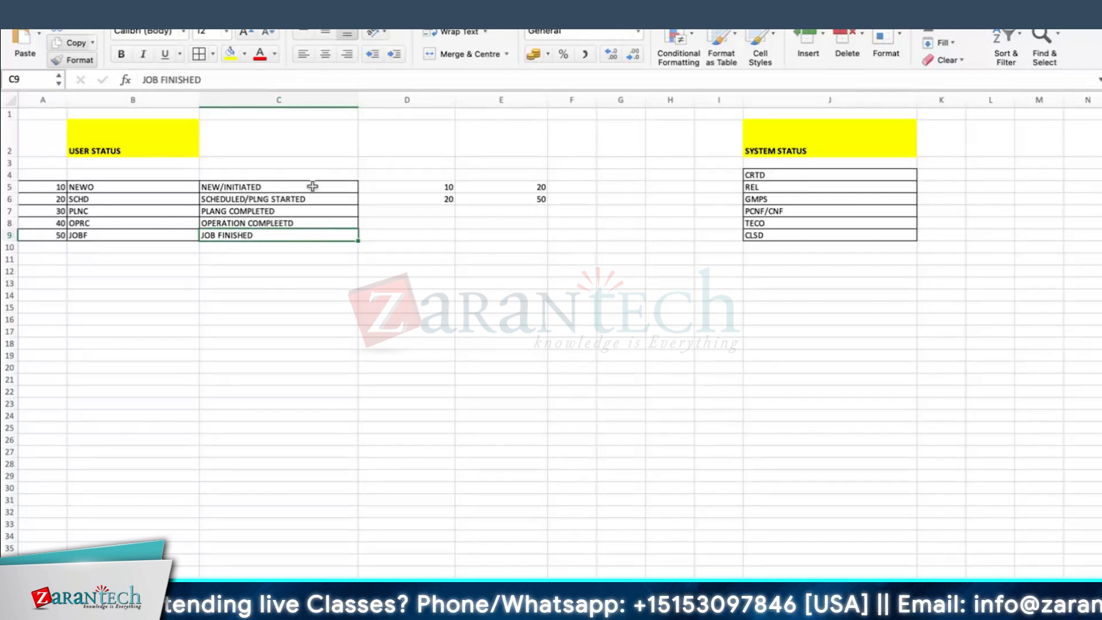
# Step: Set cell E6 to 30 for the SCHD status and enter 30 in D7 and 40 in E7 for PLNC
pyautogui.click(537, 200)
pyautogui.write('30')
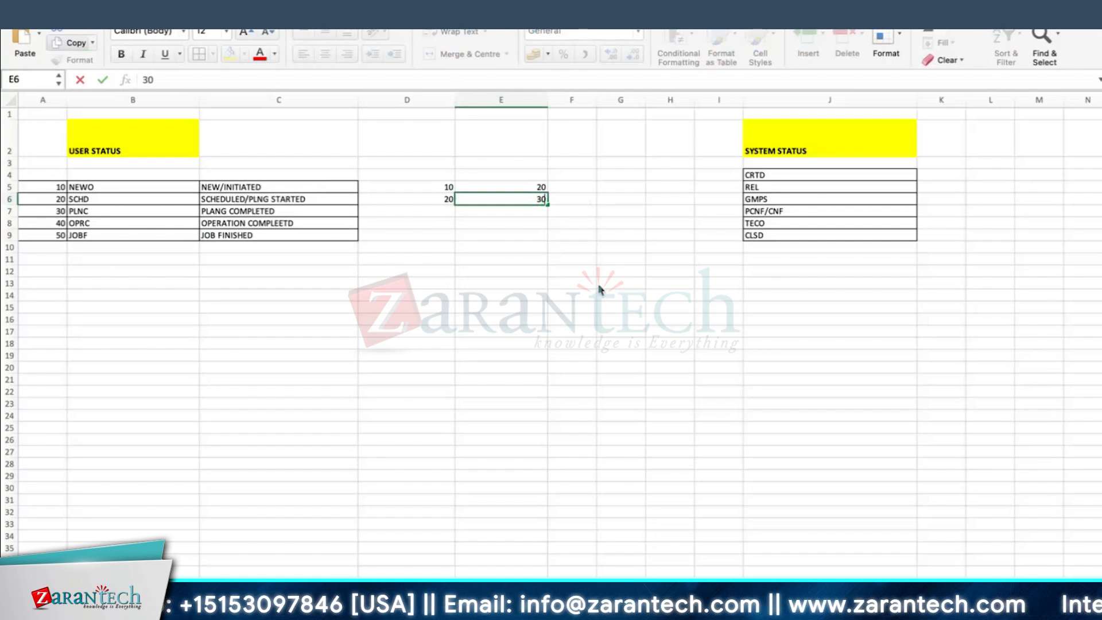
pyautogui.click(434, 212)
pyautogui.write('30')
pyautogui.press('Tab')
pyautogui.write('40')
pyautogui.press('Return')
# Step: Enter 40 in cell D8 and 50 in cell E8 for the OPRC status
pyautogui.write('40')
pyautogui.press('Tab')
pyautogui.write('50')
pyautogui.press('Tab')
pyautogui.press('Tab')
pyautogui.press('Tab')
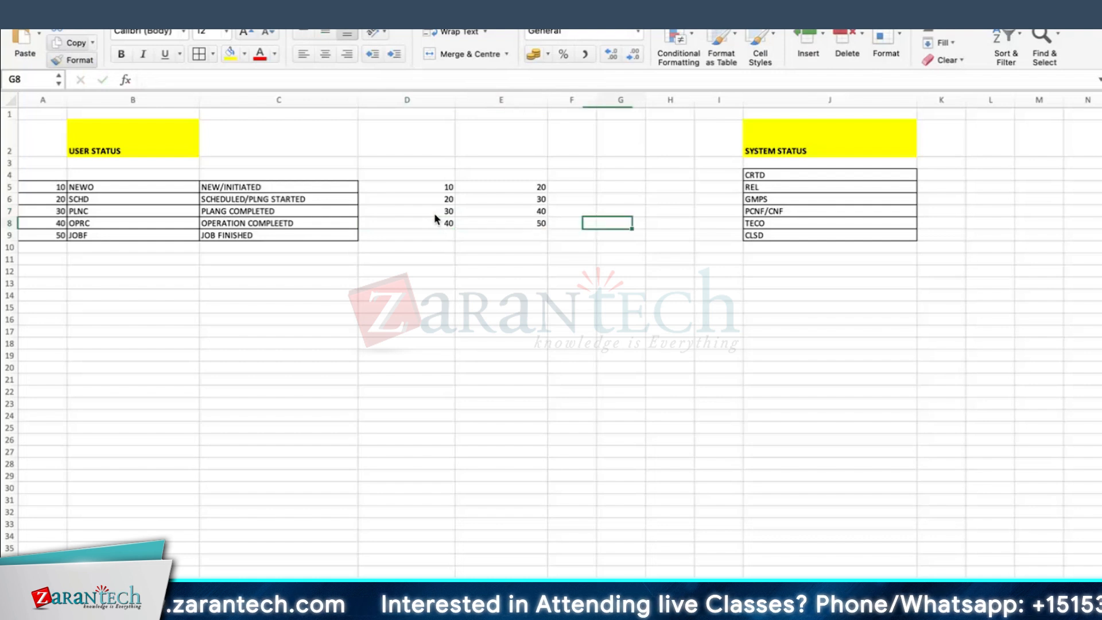
# Step: Enter 50 in both cells D9 and E9 for the JOBF status
pyautogui.click(442, 239)
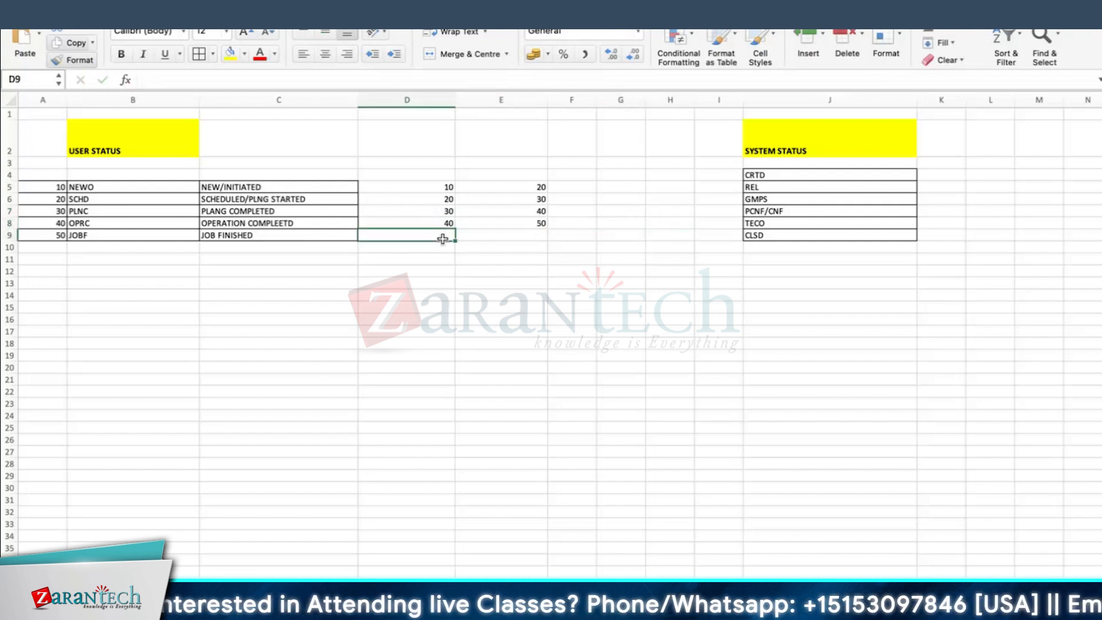
pyautogui.write('50')
pyautogui.press('Tab')
pyautogui.write('50')
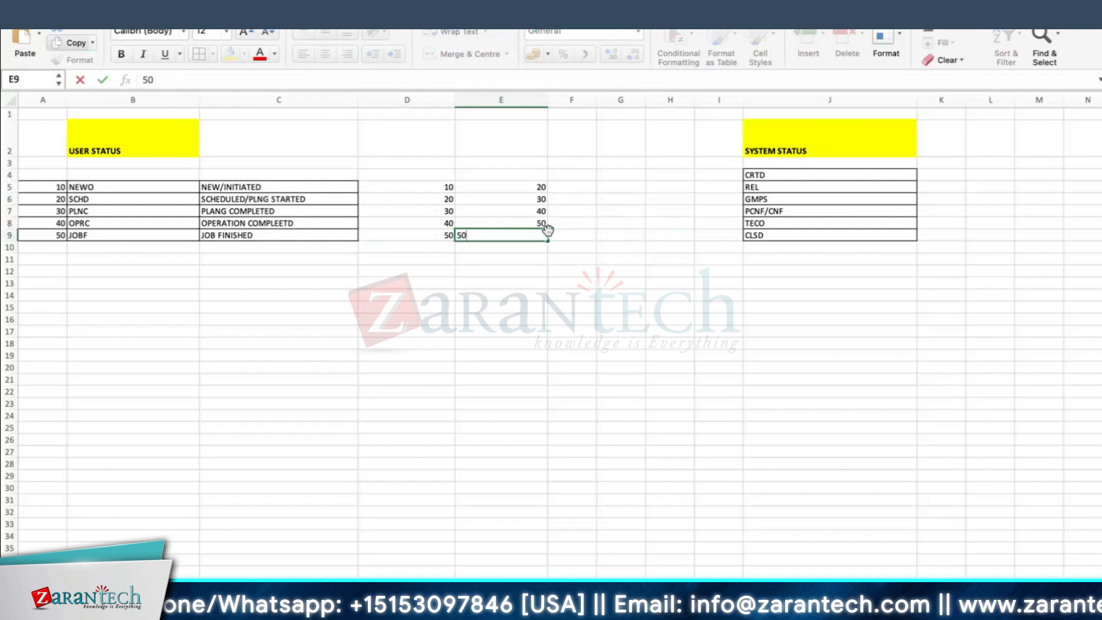
pyautogui.press('Return')
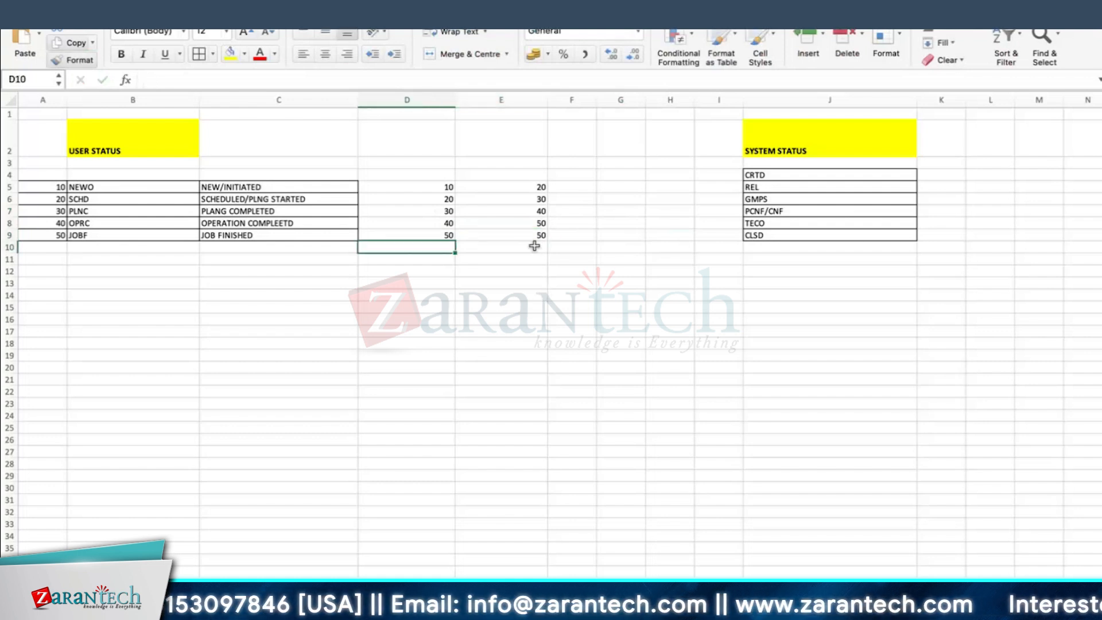
# Step: Set the JOBF status's upper number in cell E9 to 10
pyautogui.click(532, 233)
pyautogui.write('10')
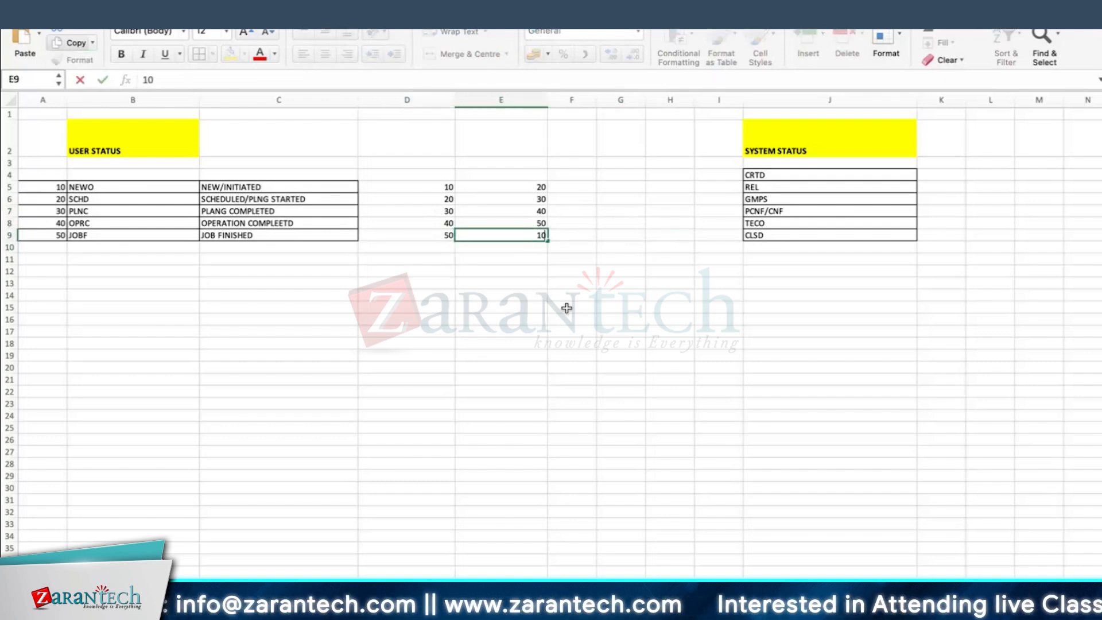
pyautogui.press('Return')
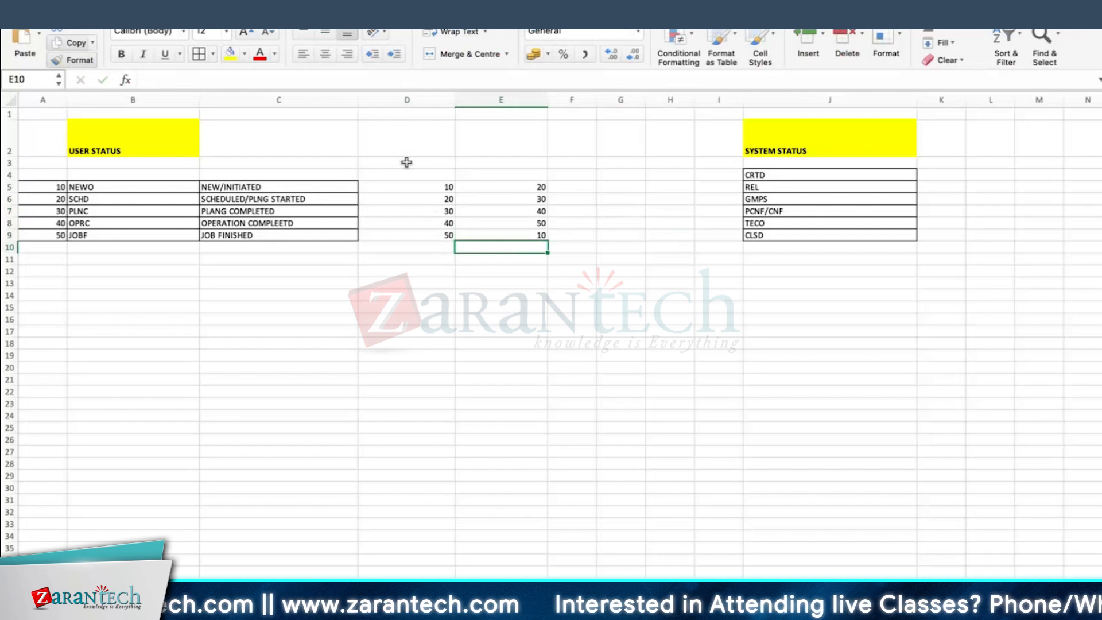
pyautogui.click(516, 237)
pyautogui.click(427, 238)
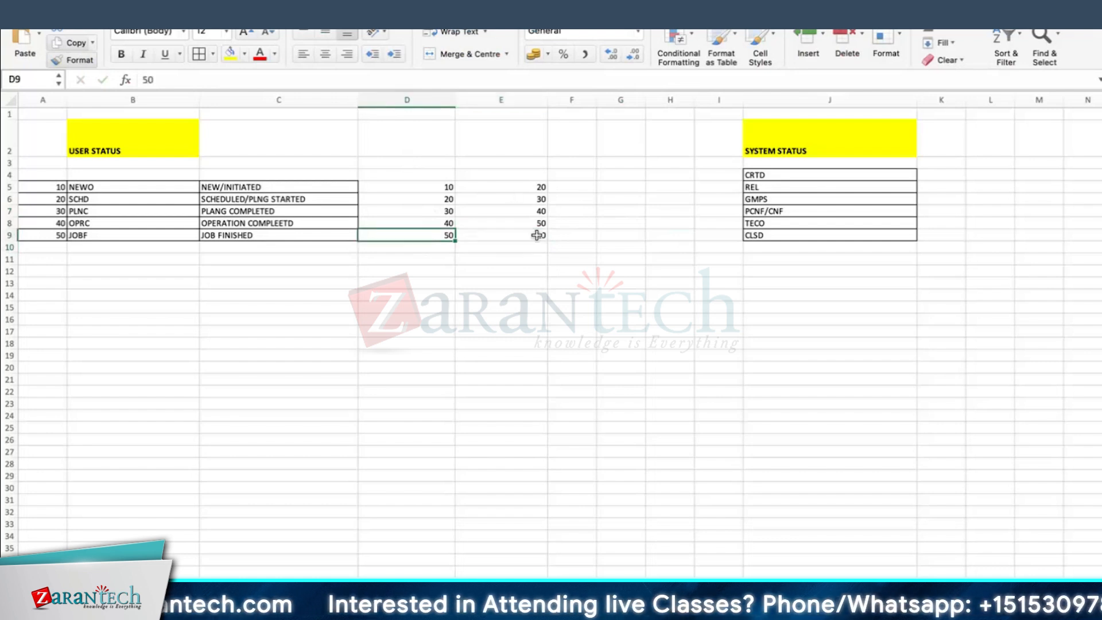
pyautogui.click(536, 235)
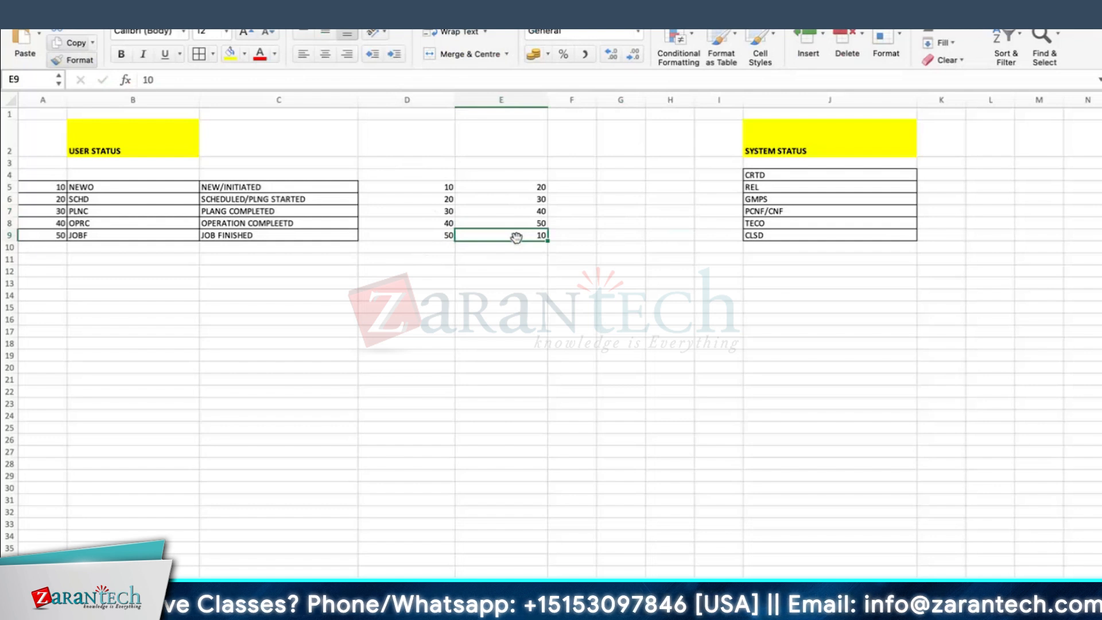
# Step: Set the JOBF status's lower number in cell D9 to 10
pyautogui.click(451, 236)
pyautogui.write('10')
pyautogui.press('Return')
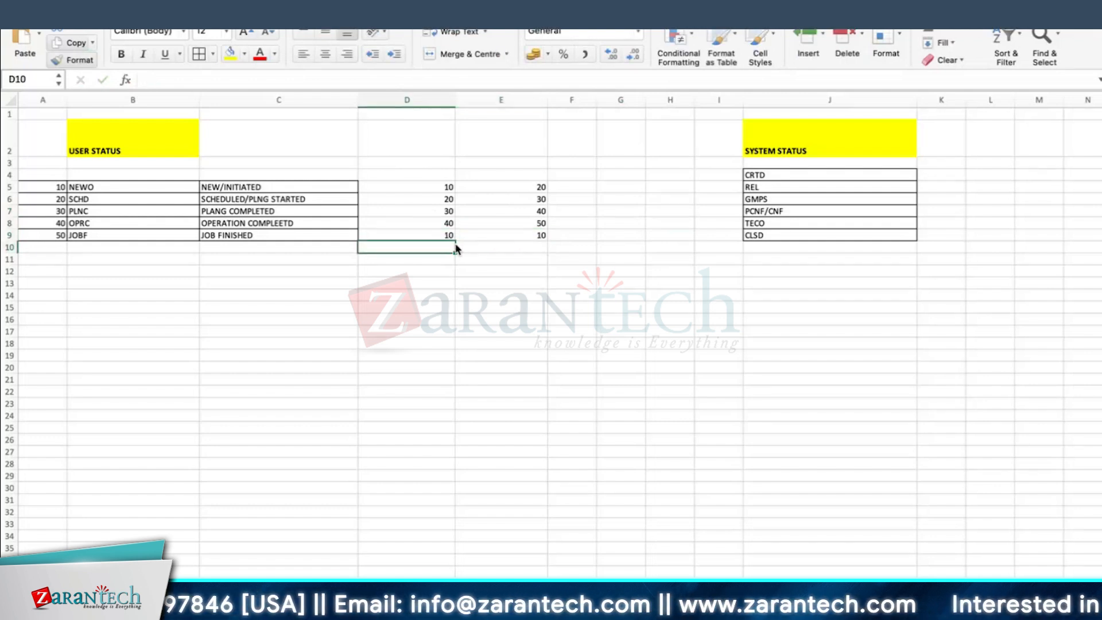
pyautogui.click(505, 235)
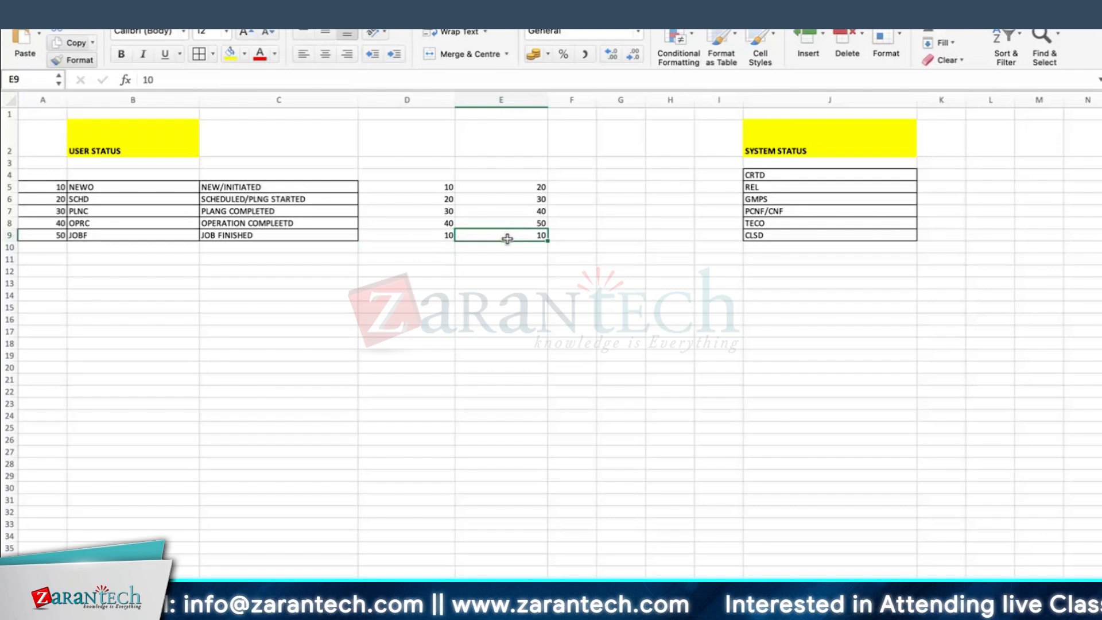
pyautogui.click(440, 187)
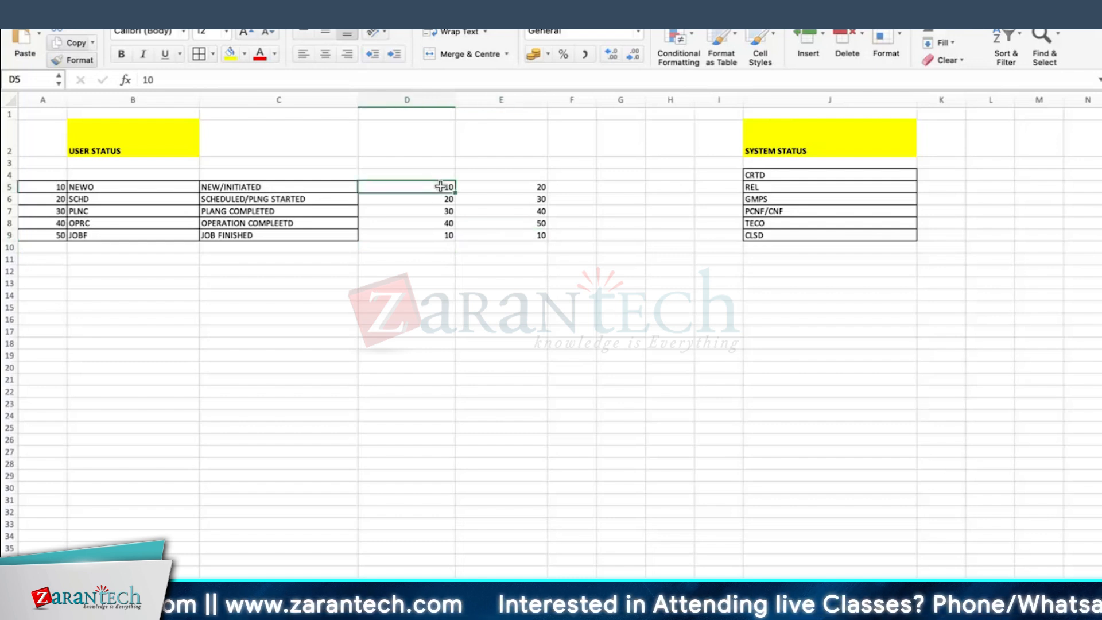
# Step: Undo the last change to cell D9 and set cell E9 to 50 for the JOBF status
pyautogui.click(503, 235)
pyautogui.press('Left')
pyautogui.press('super+z')
pyautogui.press('Tab')
pyautogui.write('50')
pyautogui.press('Return')
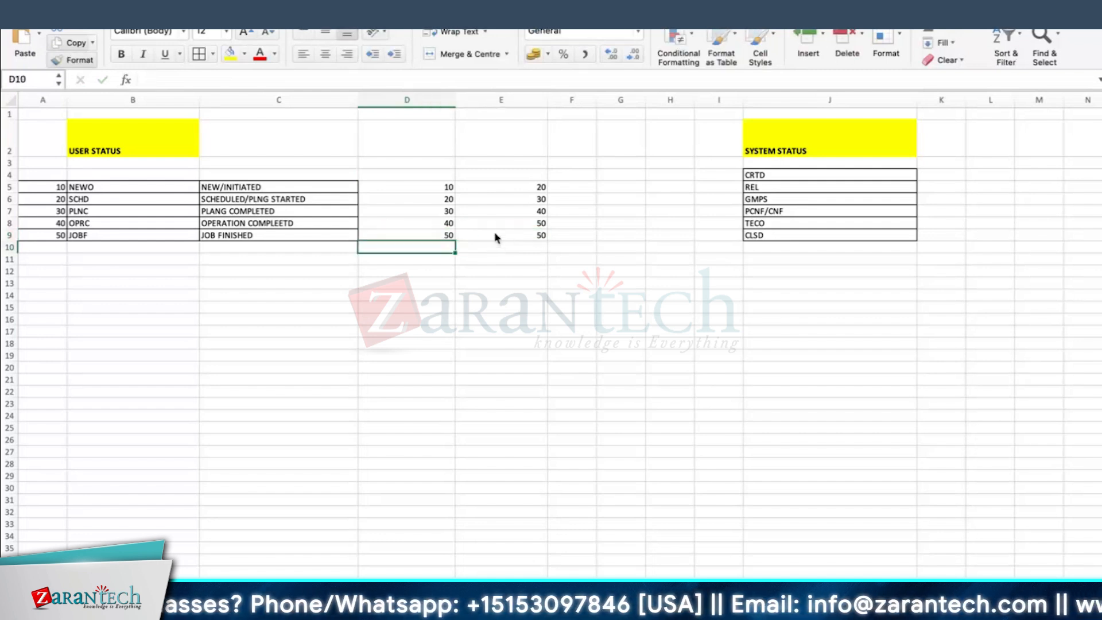
# Step: Apply cell borders to the status number ranges in D5:E9
pyautogui.moveTo(436, 187); pyautogui.dragTo(497, 235)
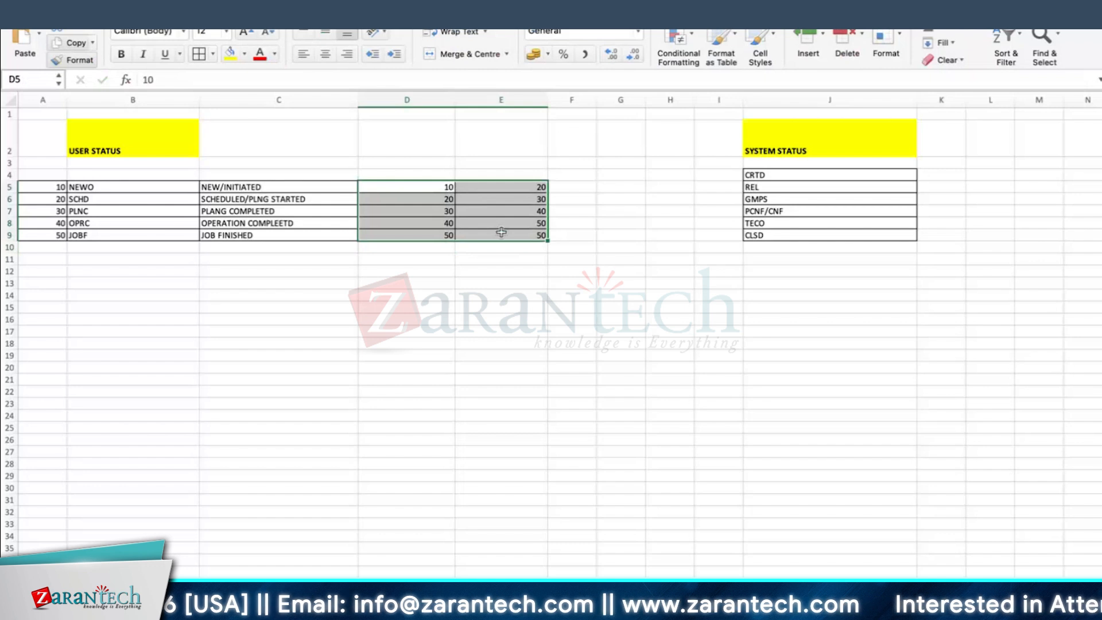
pyautogui.click(490, 334)
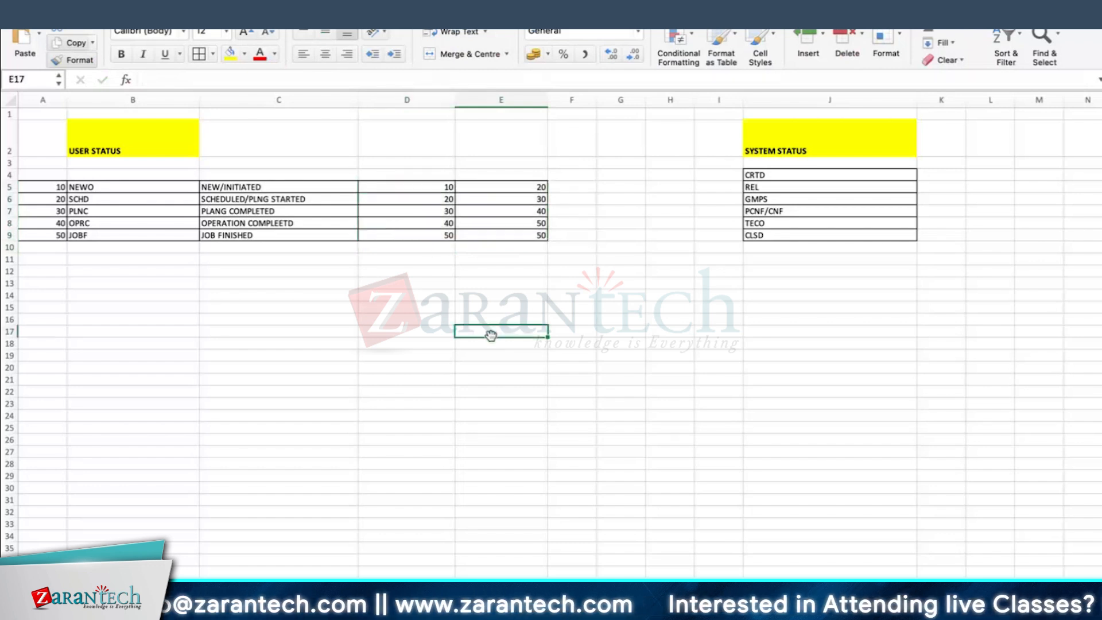
# Step: Enter the label FORBIDDEN in cell D11 below the status number ranges
pyautogui.click(382, 259)
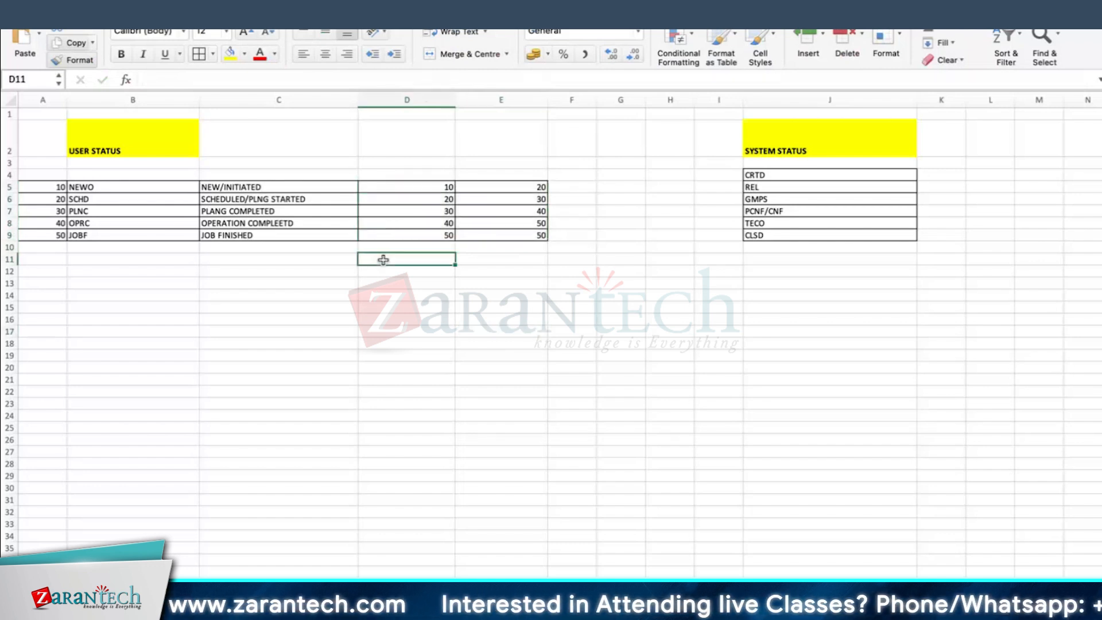
pyautogui.write('FORBI')
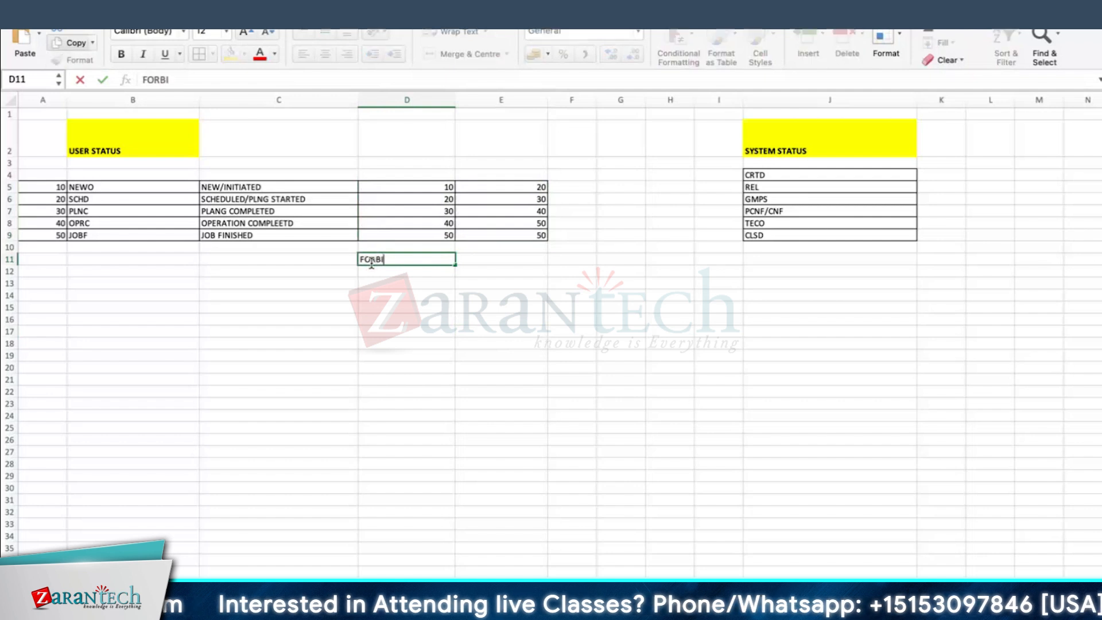
pyautogui.write('DDEN')
pyautogui.press('Return')
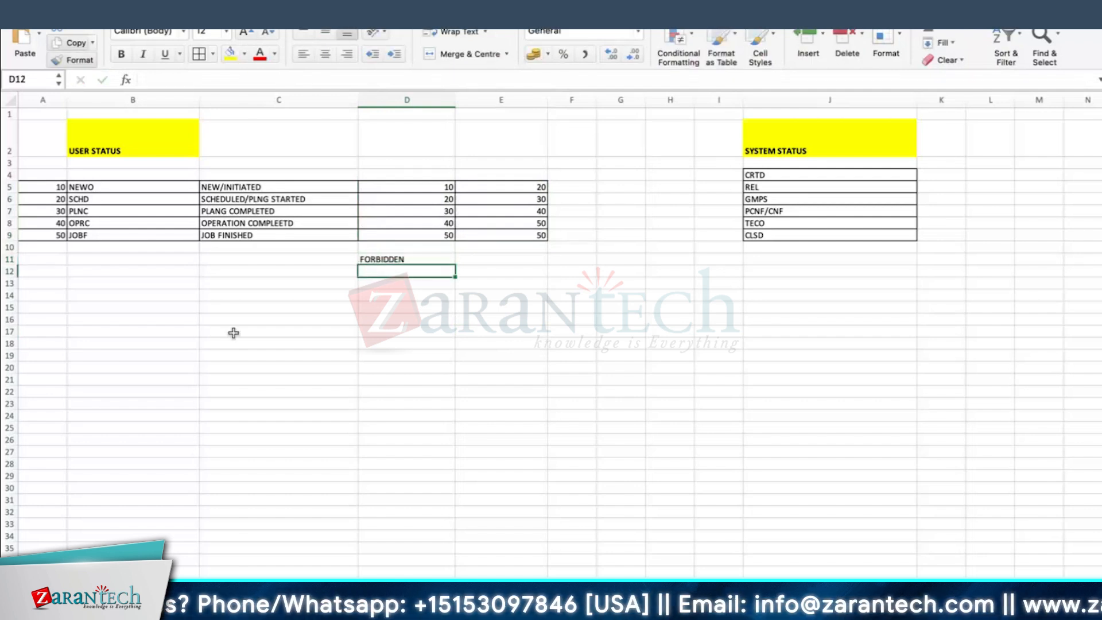
# Step: Apply a cell border to the USER STATUS heading in B2
pyautogui.click(140, 147)
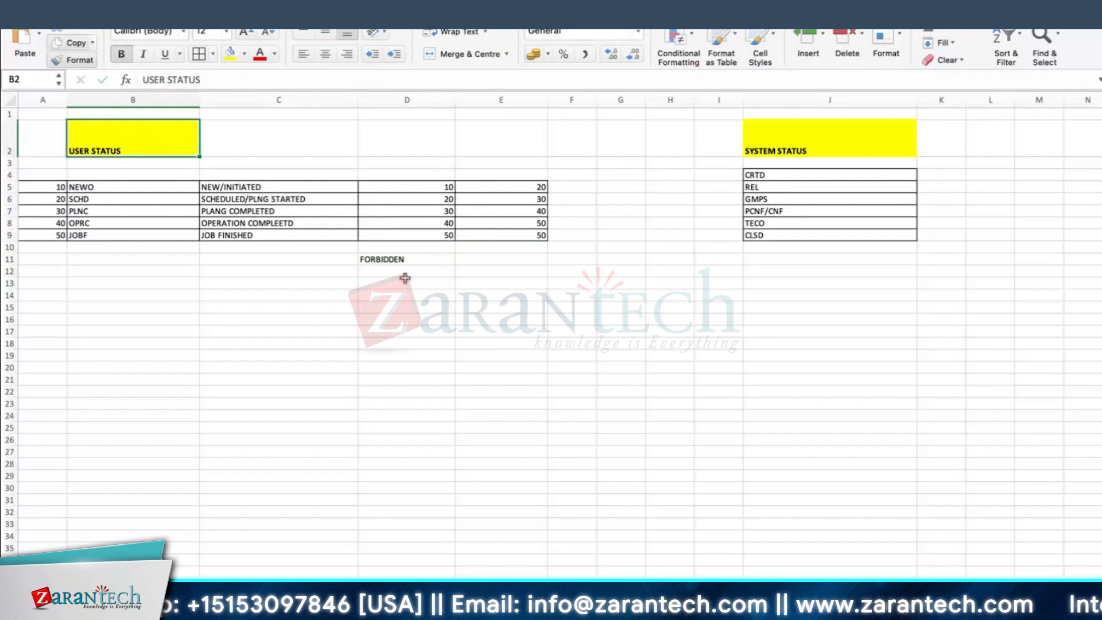
pyautogui.click(403, 256)
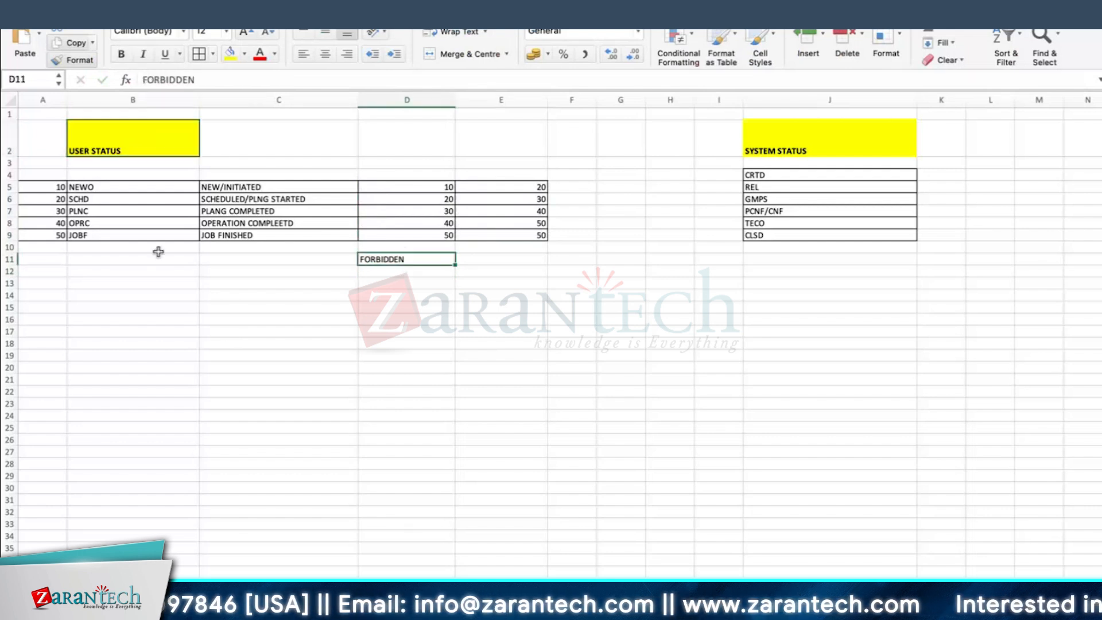
pyautogui.click(9, 271)
pyautogui.click(397, 258)
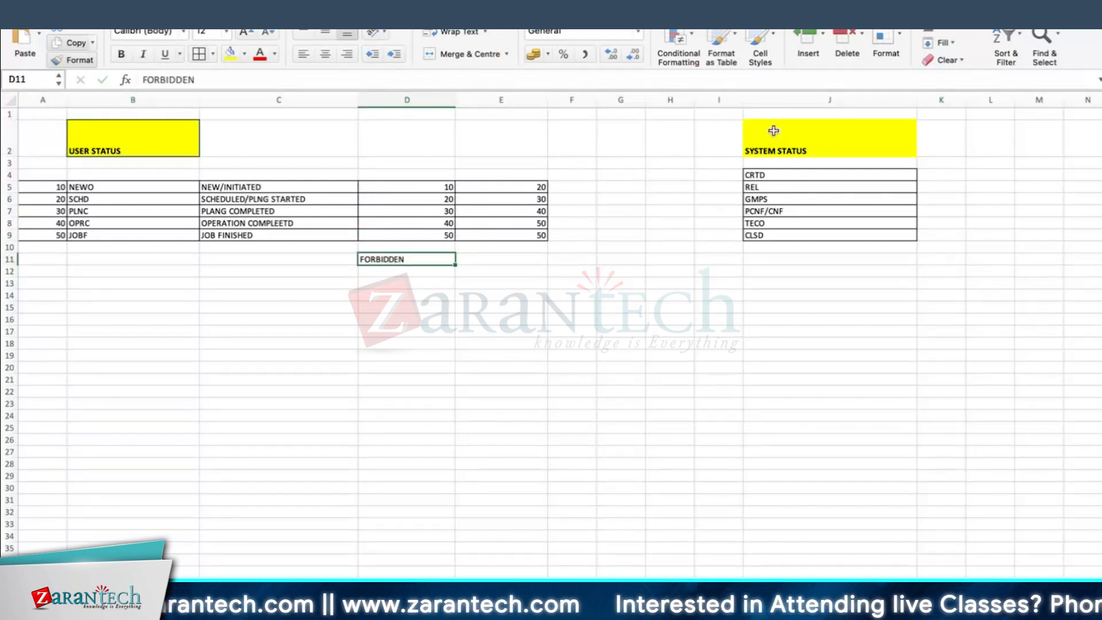
# Step: Widen column I to increase the gap between the user status table and the system status list
pyautogui.moveTo(743, 100); pyautogui.dragTo(872, 104)
pyautogui.click(239, 188)
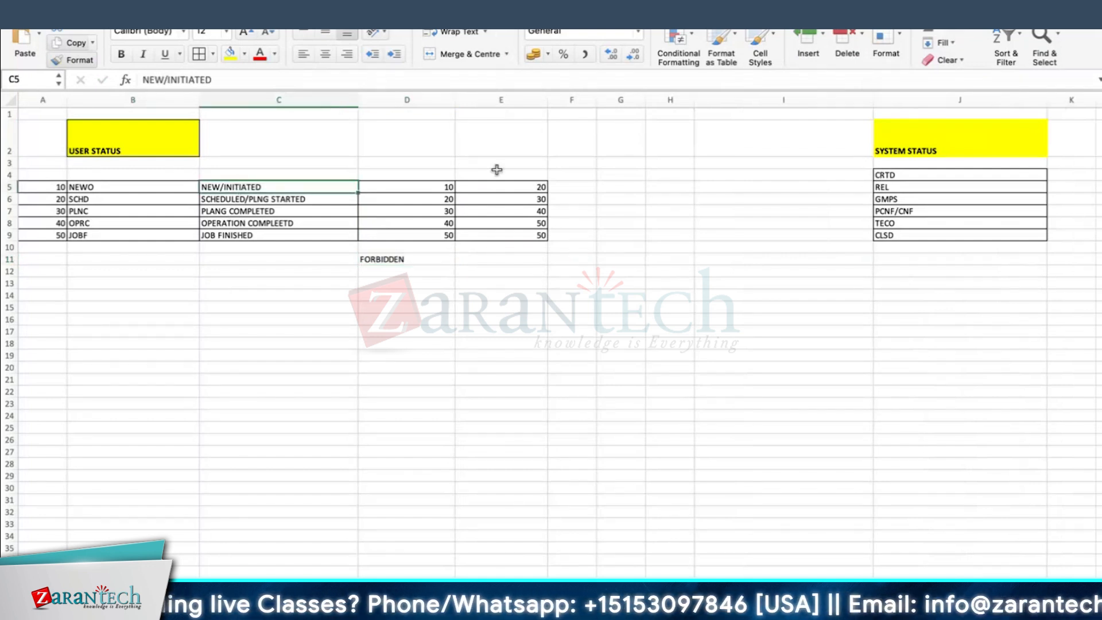
pyautogui.click(601, 190)
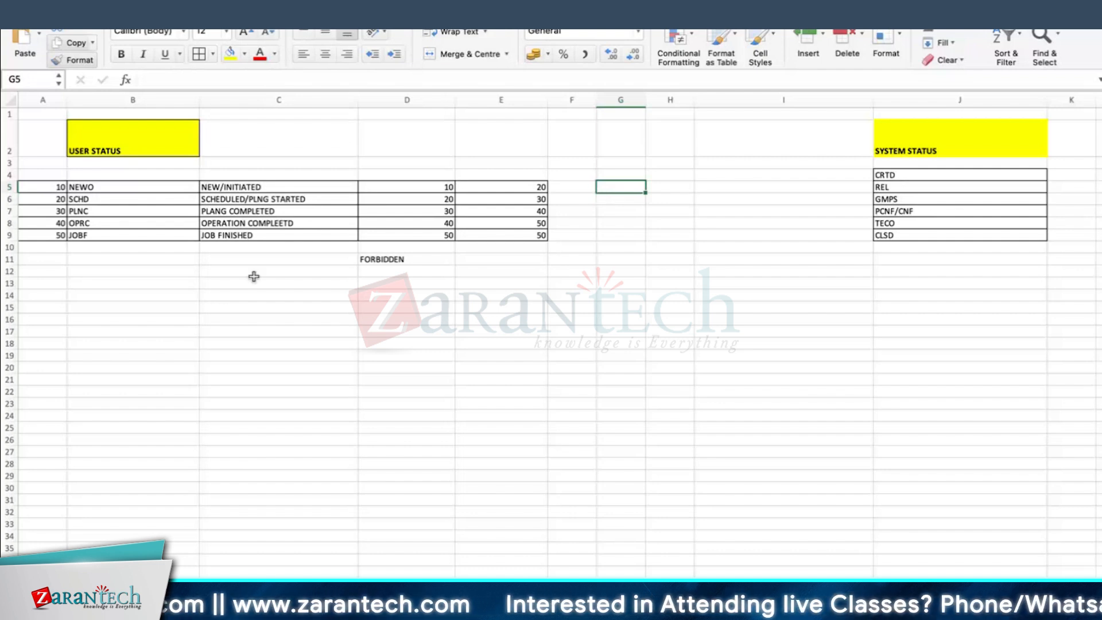
pyautogui.moveTo(438, 185); pyautogui.dragTo(523, 238)
pyautogui.click(546, 306)
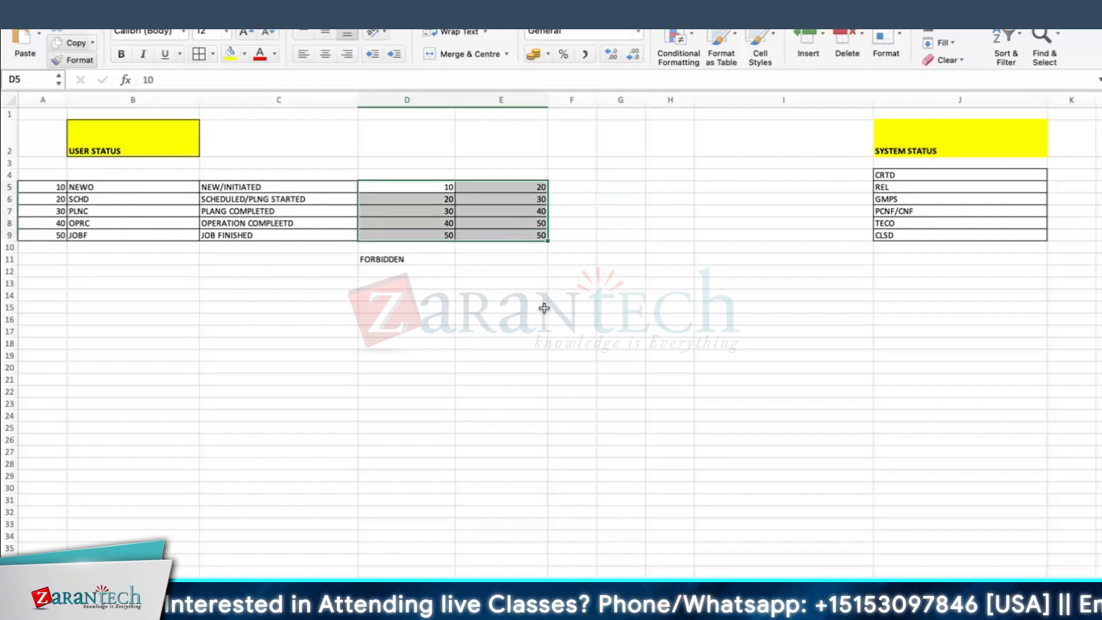
pyautogui.click(608, 189)
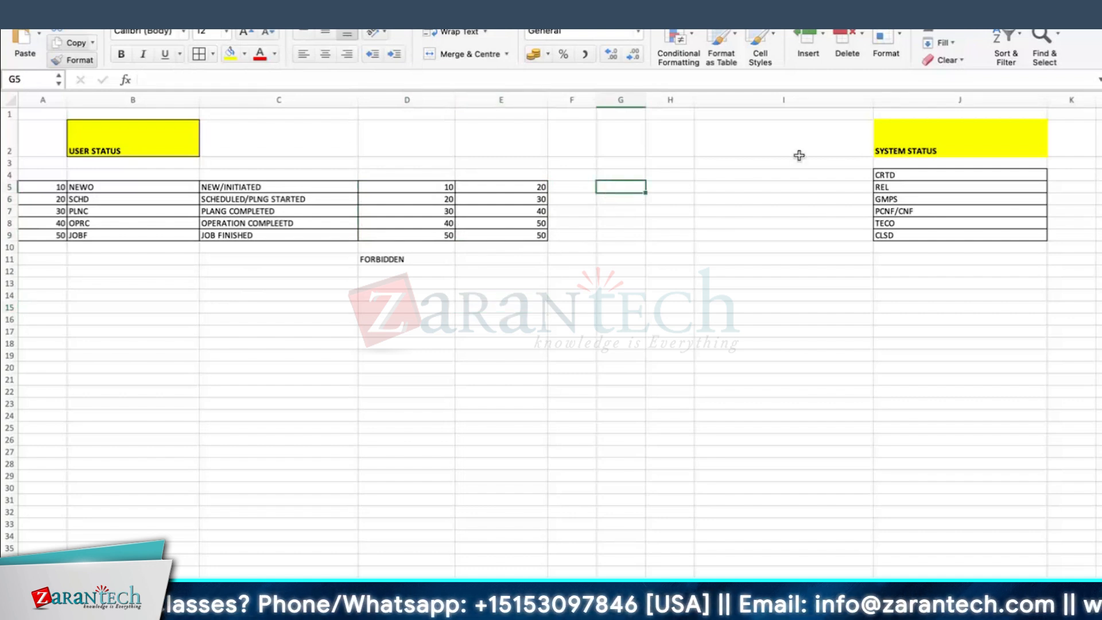
# Step: Apply cell borders to the SYSTEM STATUS heading and the list beneath it in J2:J9
pyautogui.moveTo(923, 143); pyautogui.dragTo(922, 239)
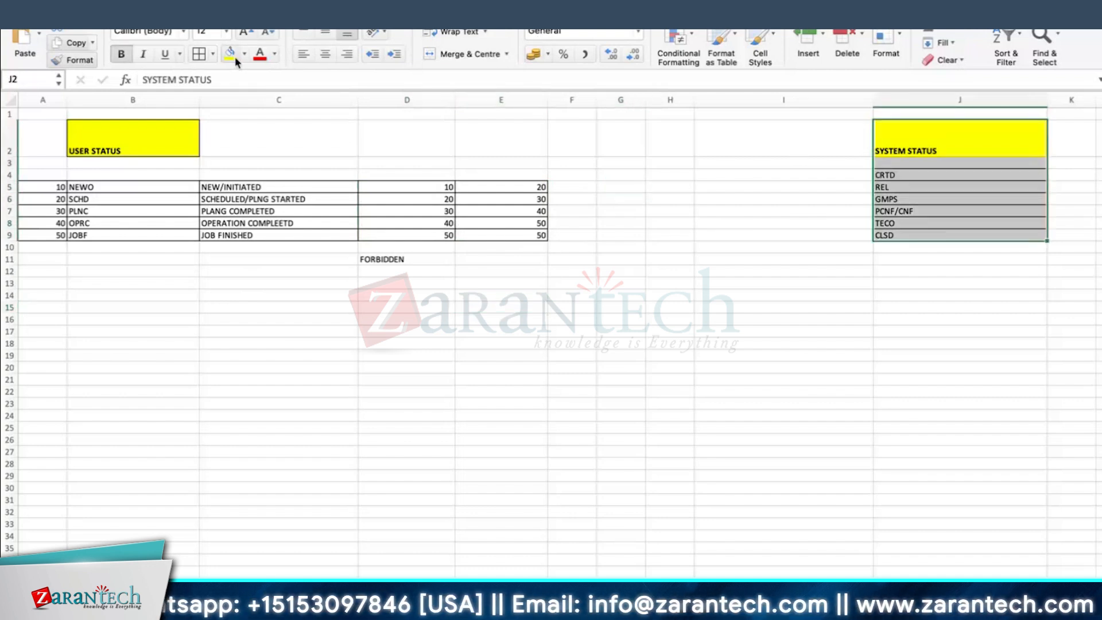
pyautogui.click(198, 54)
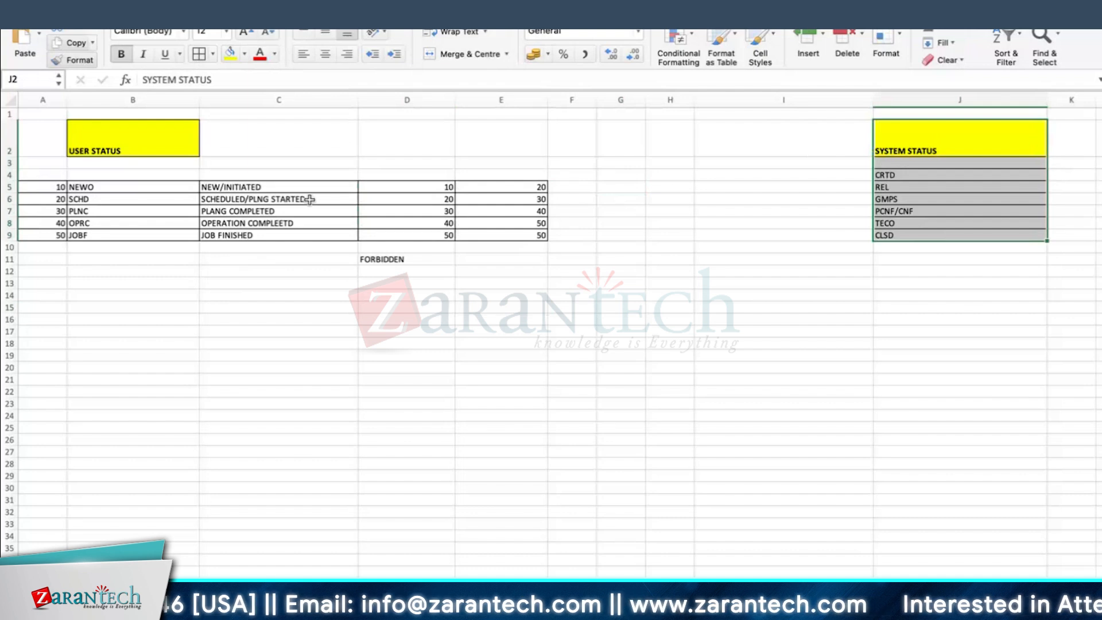
pyautogui.click(247, 187)
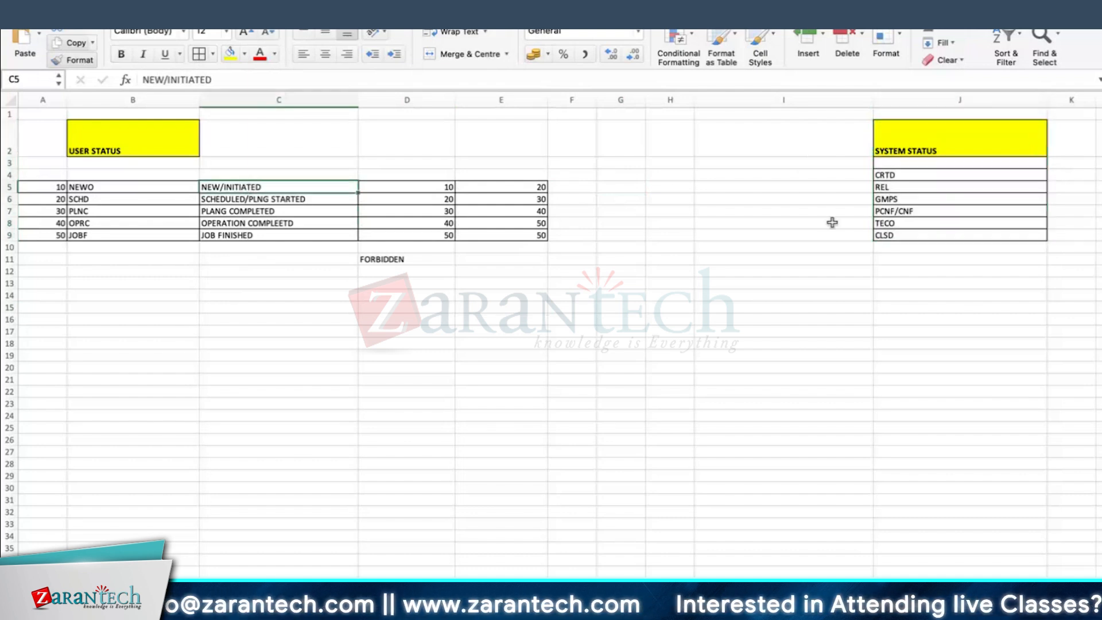
# Step: Fill the REL system status cell J5 with yellow
pyautogui.click(897, 225)
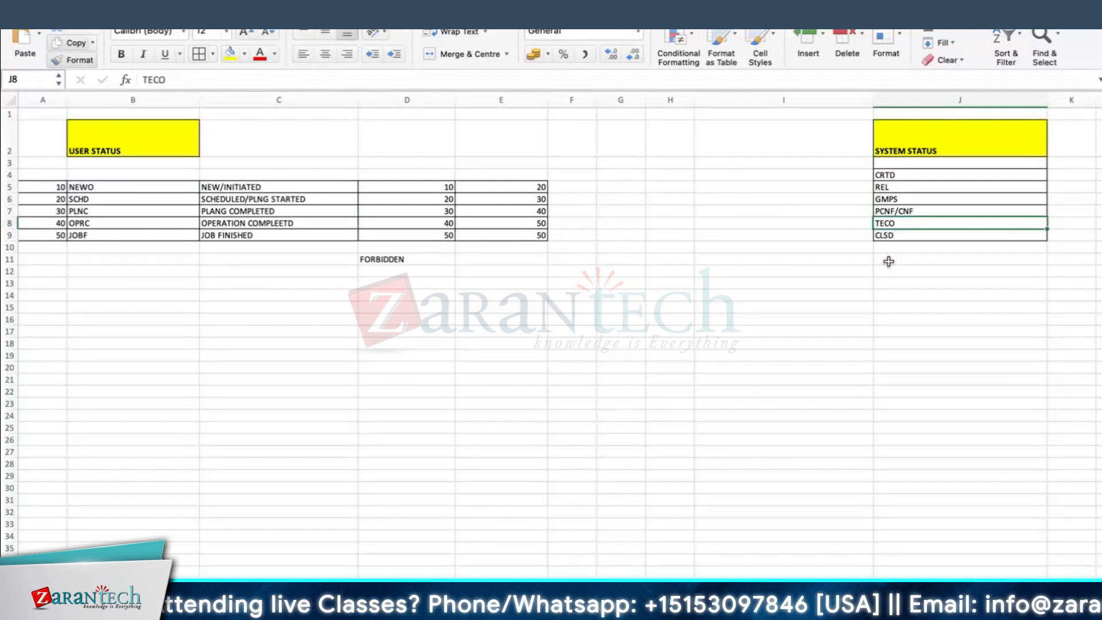
pyautogui.click(896, 193)
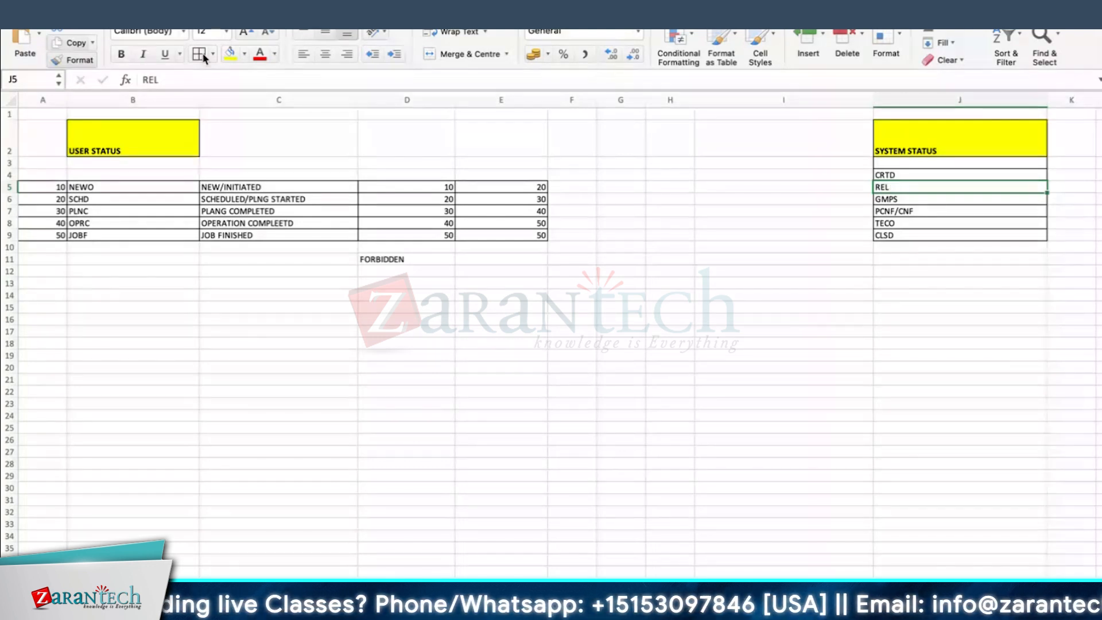
pyautogui.click(230, 54)
pyautogui.click(267, 198)
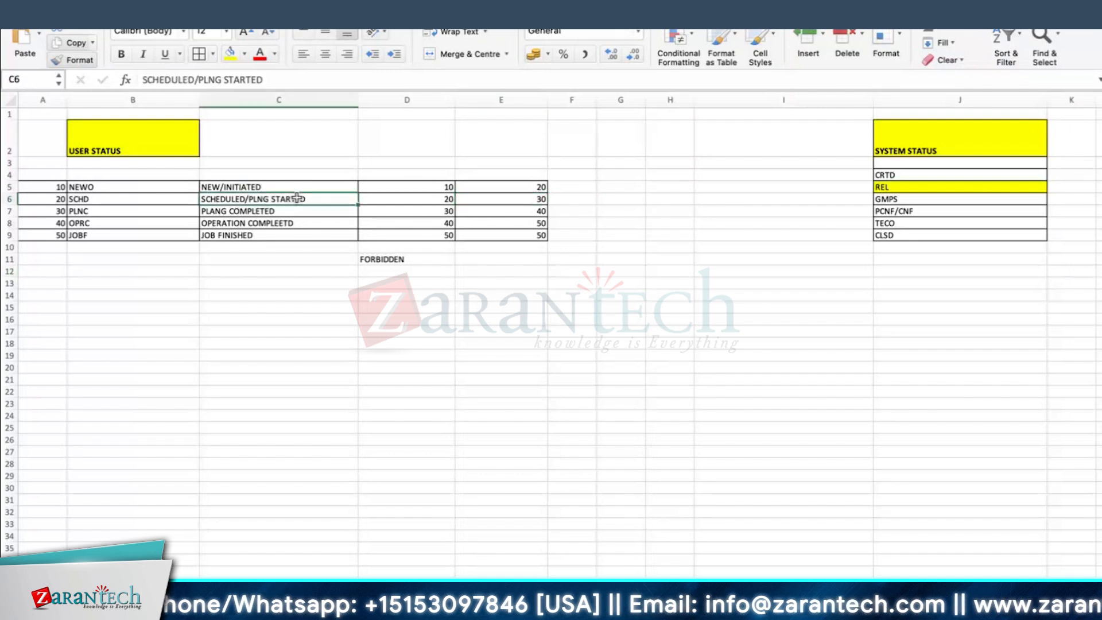
pyautogui.click(508, 198)
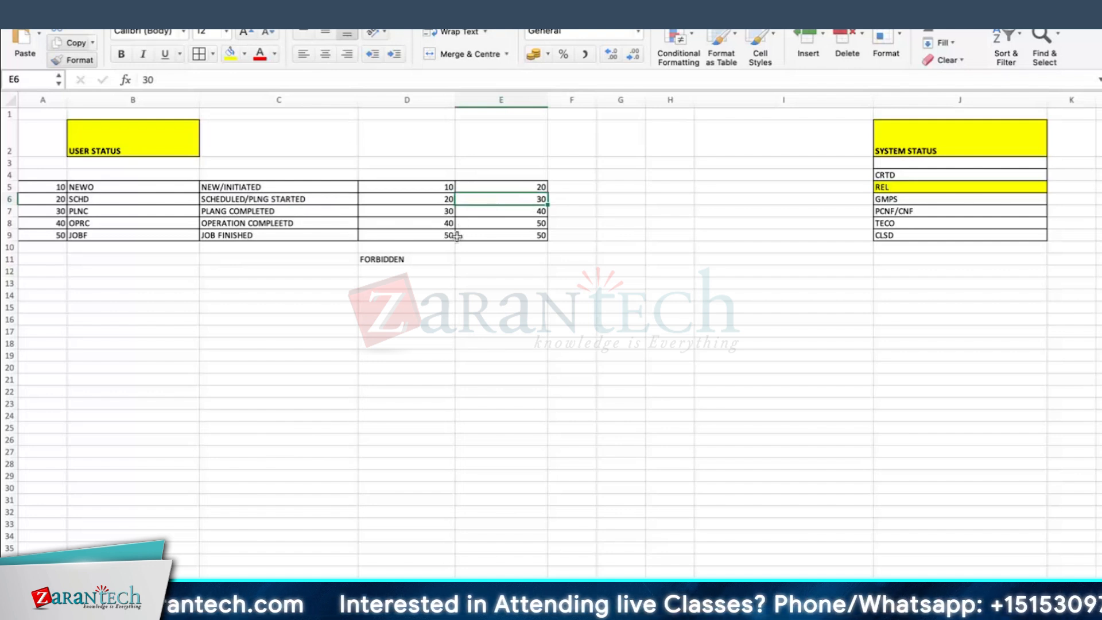
pyautogui.click(900, 141)
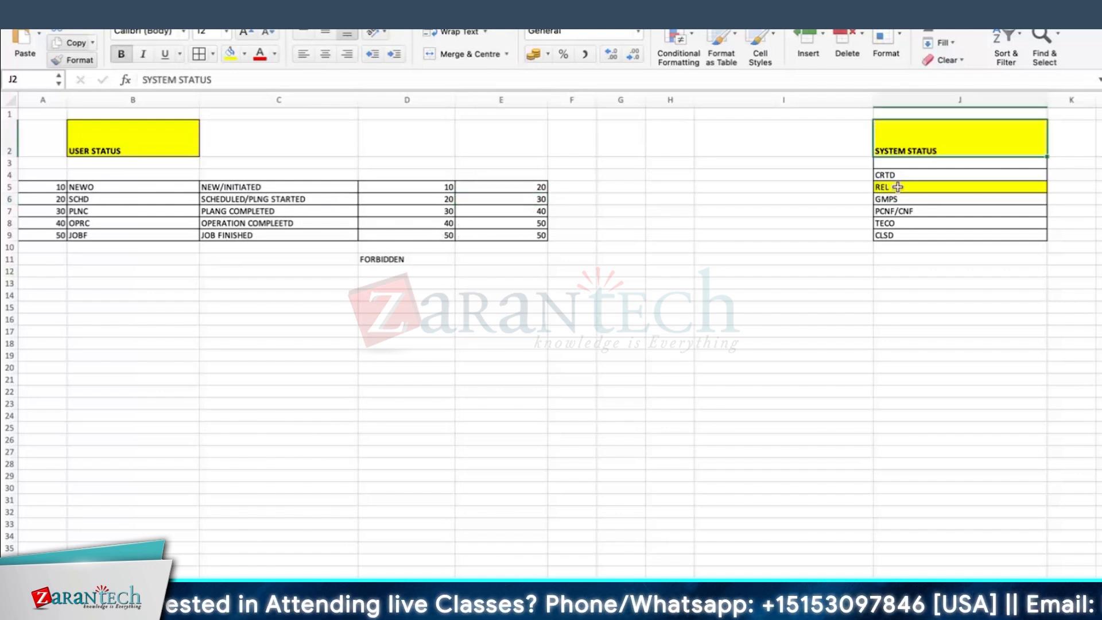
# Step: Fill the TECO system status cell J8 with yellow
pyautogui.click(885, 227)
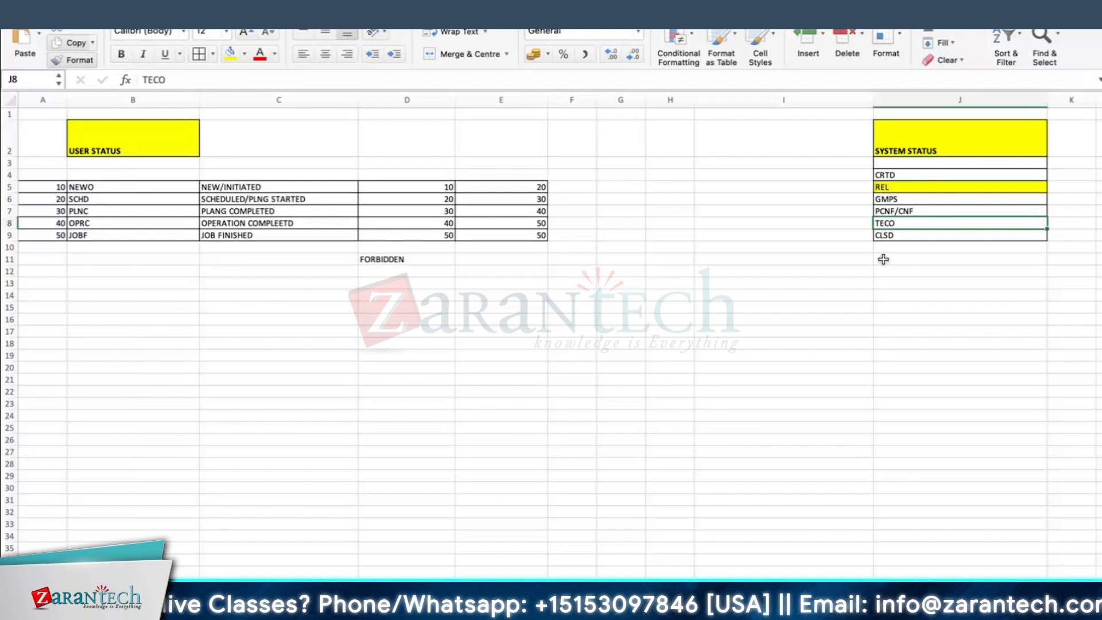
pyautogui.click(887, 189)
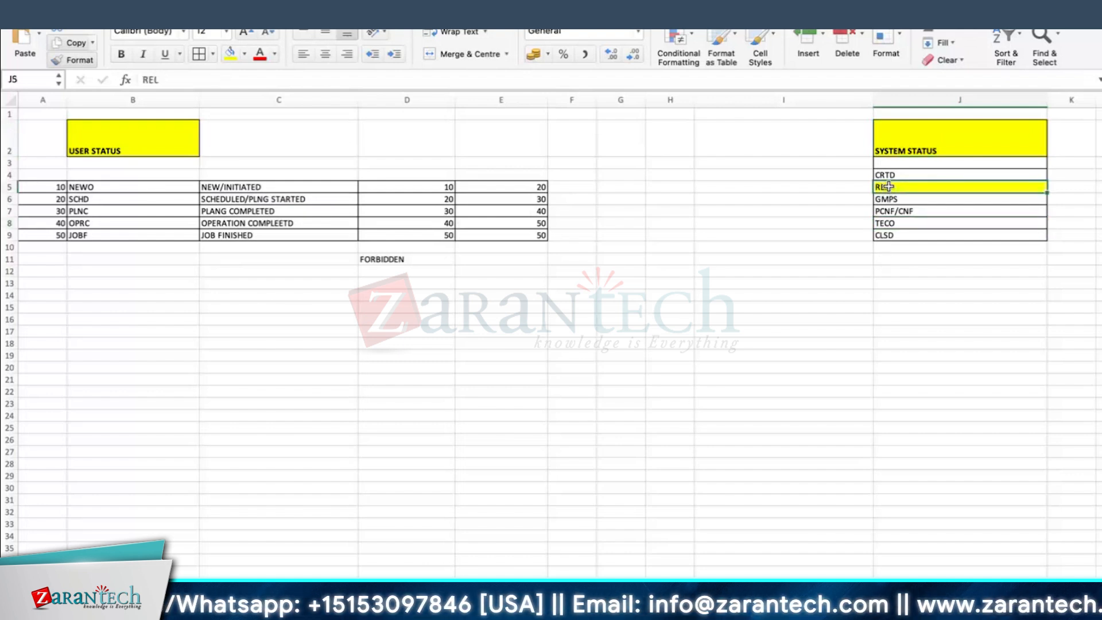
pyautogui.click(887, 225)
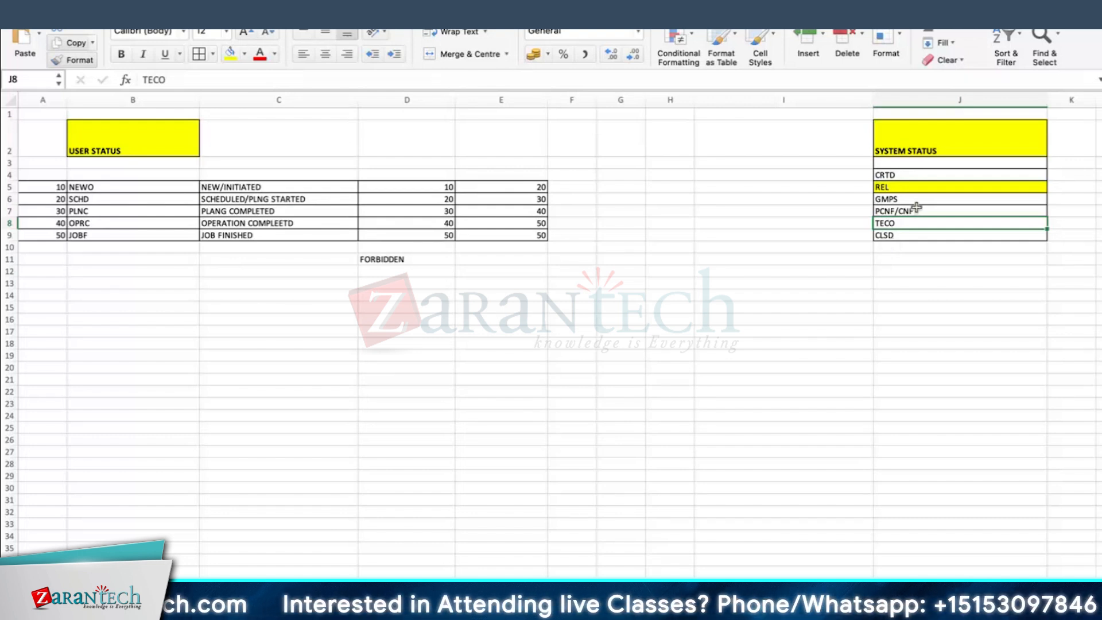
pyautogui.click(882, 189)
pyautogui.click(887, 226)
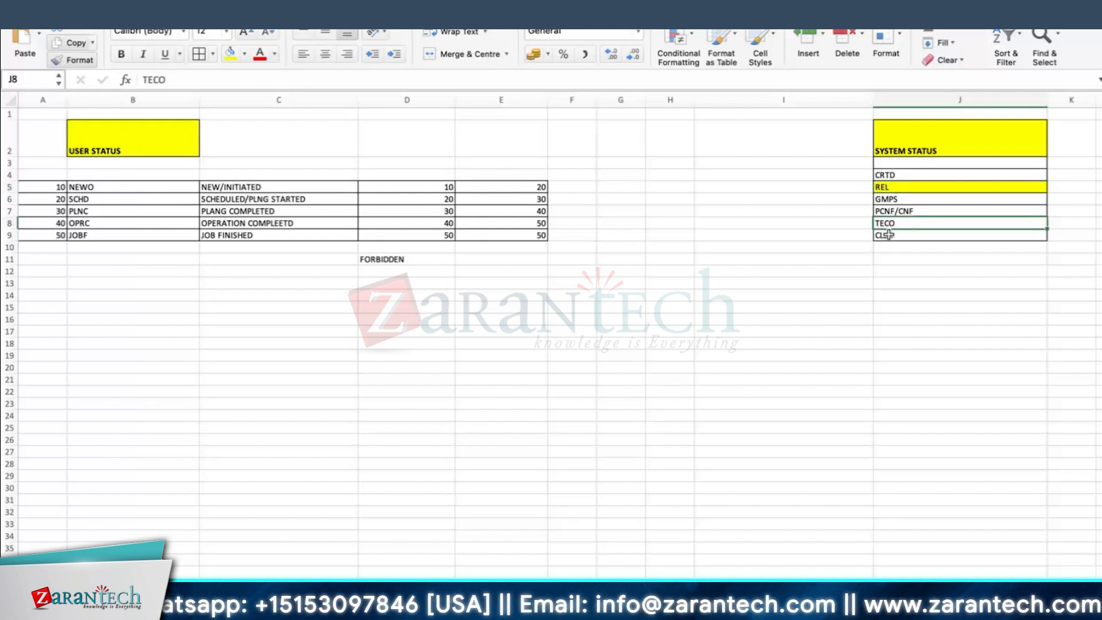
pyautogui.click(233, 54)
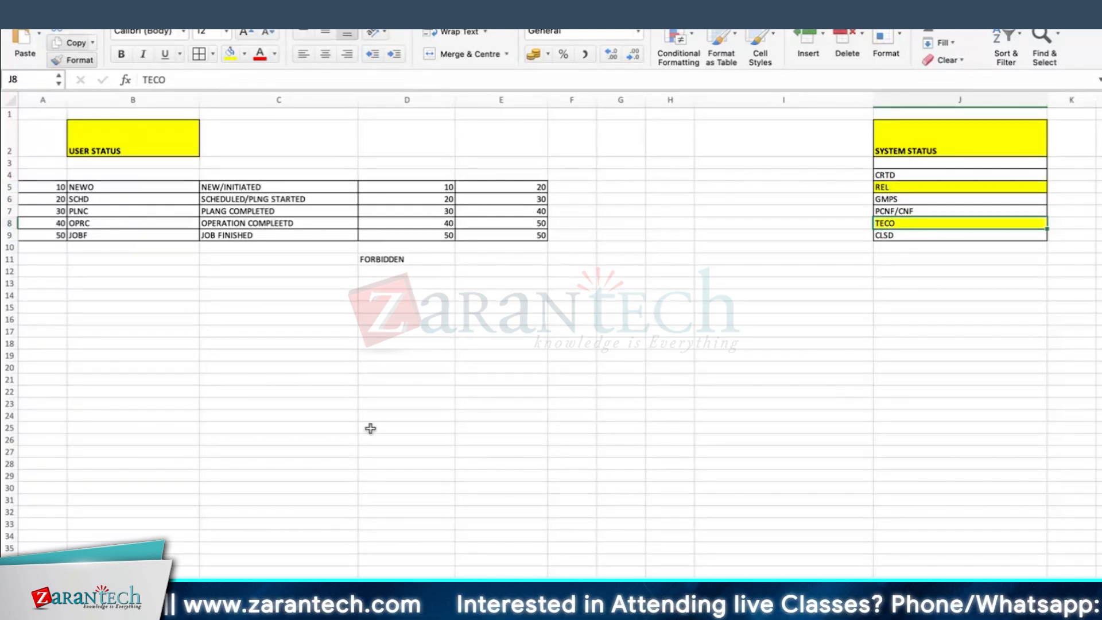
# Step: Fill the SCHEDULED/PLNG STARTED description cell C6 with yellow
pyautogui.click(257, 200)
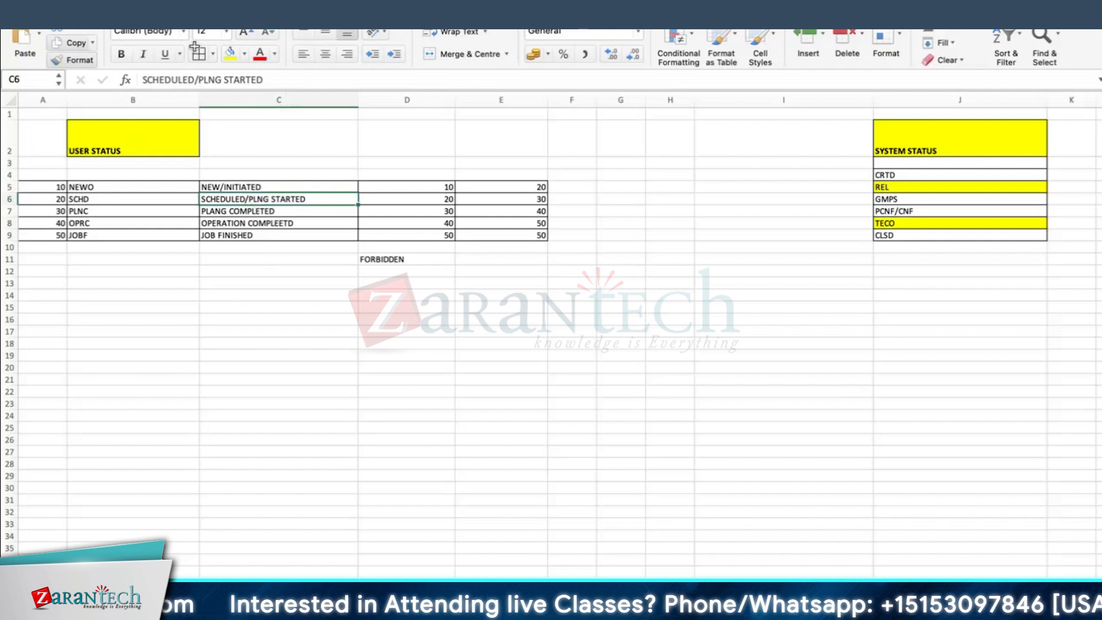
pyautogui.click(230, 54)
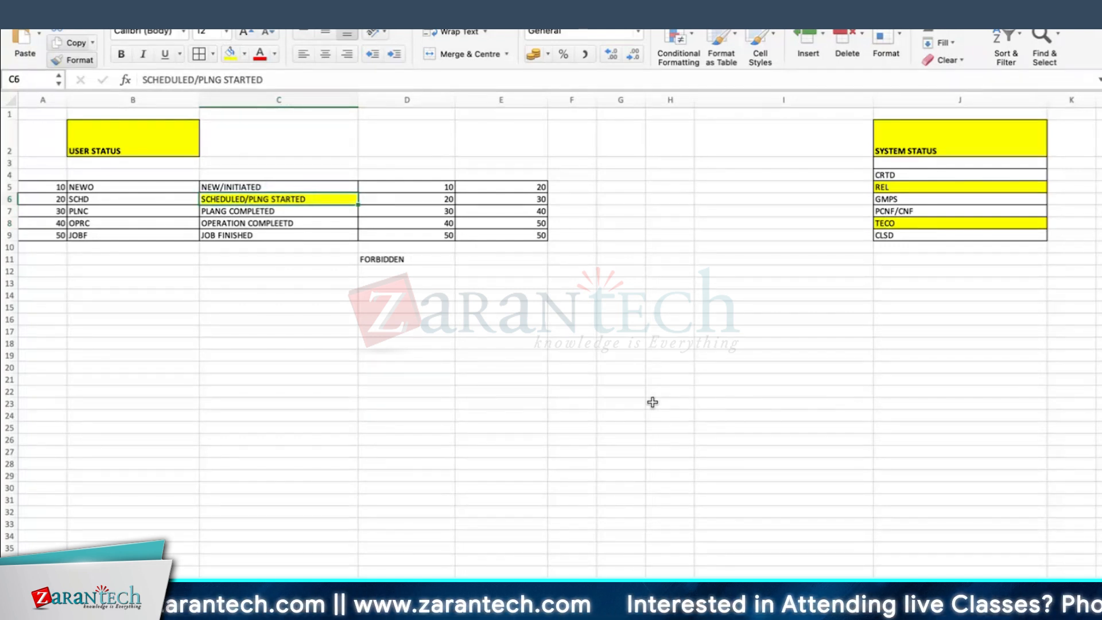
pyautogui.click(124, 201)
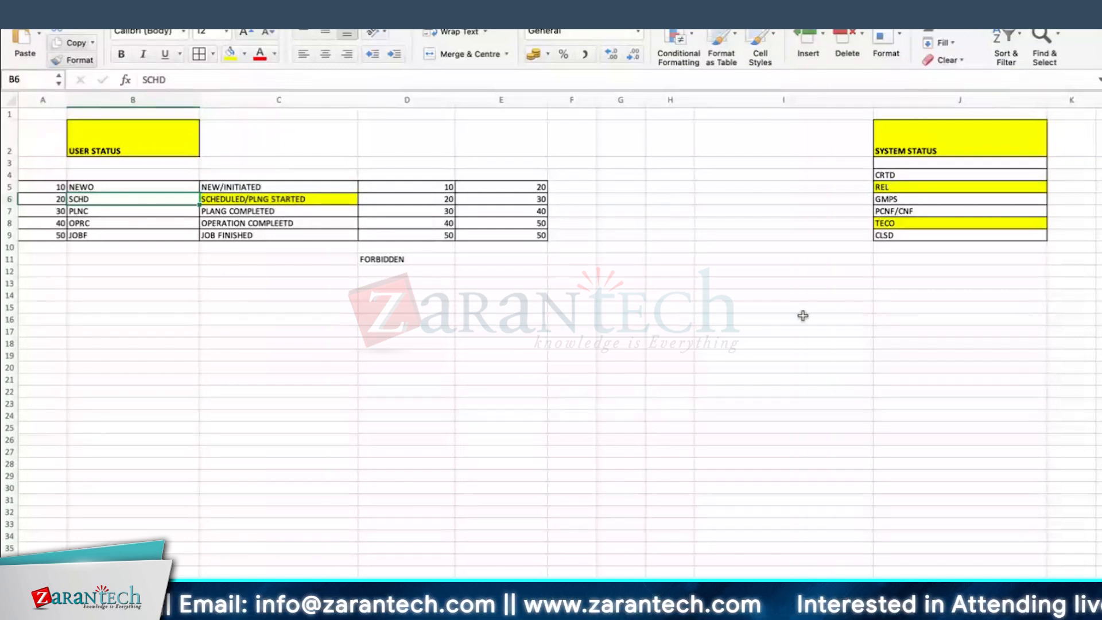
pyautogui.click(416, 265)
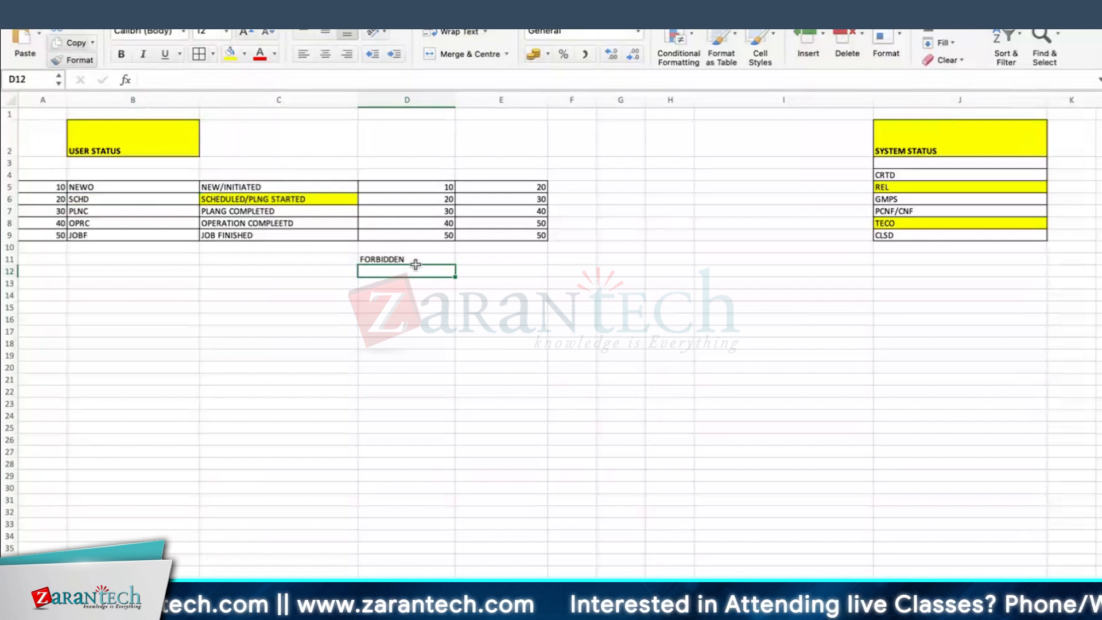
pyautogui.click(414, 254)
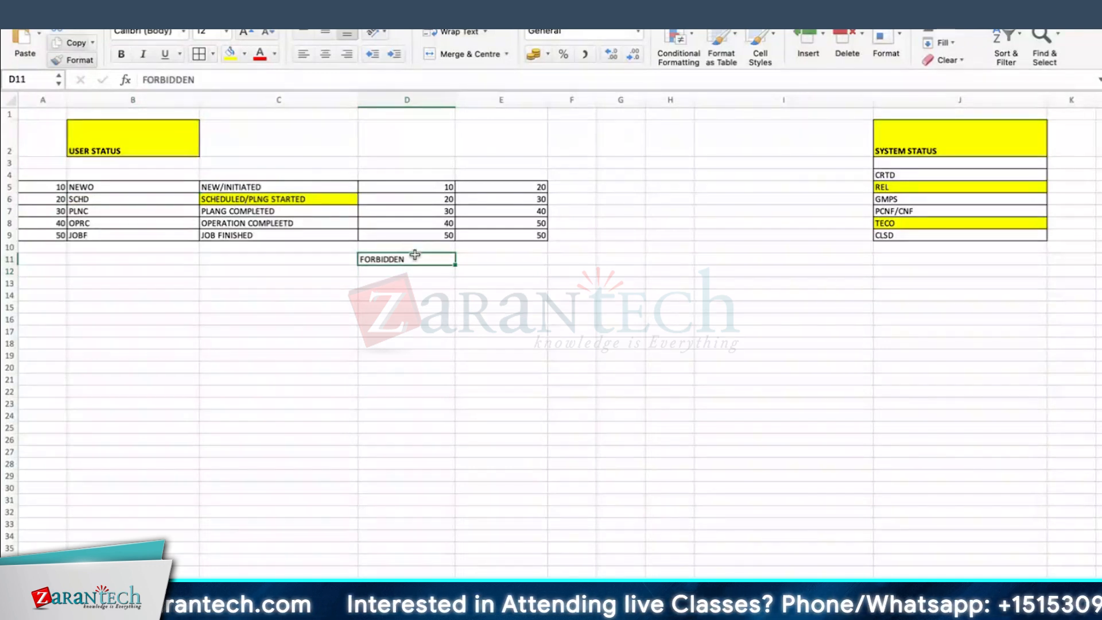
# Step: Widen column F to about 24.50 and narrow column I to bring the system status list closer
pyautogui.click(572, 187)
pyautogui.moveTo(594, 96); pyautogui.dragTo(662, 97)
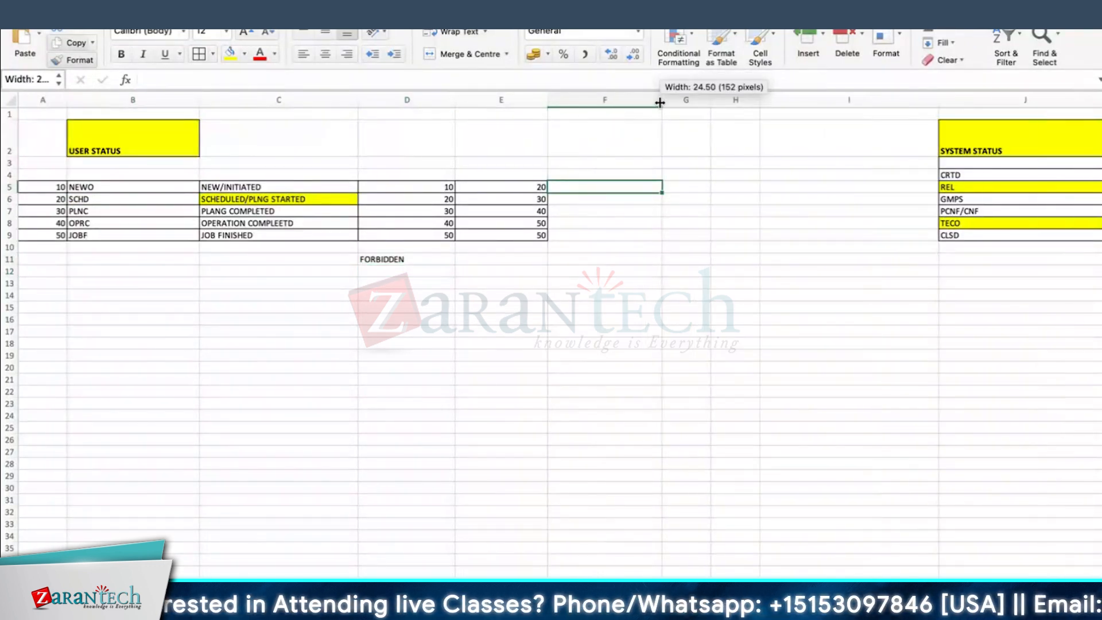
pyautogui.moveTo(938, 99); pyautogui.dragTo(773, 99)
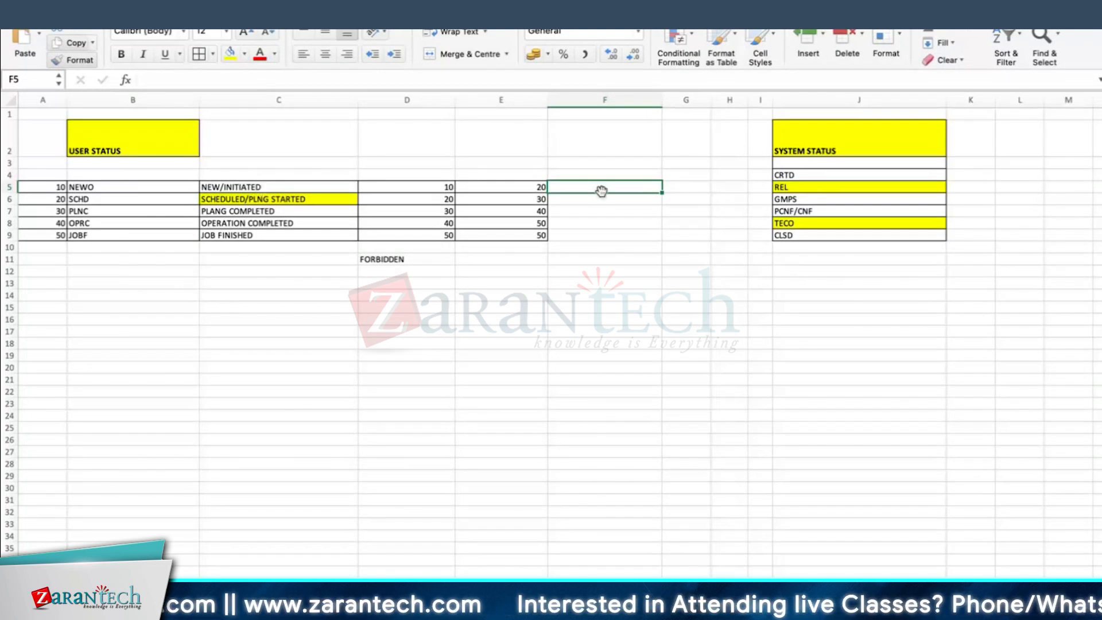
# Step: Enter REL in F5 as the system status for the NEWO user status row
pyautogui.write('REL')
pyautogui.press('Return')
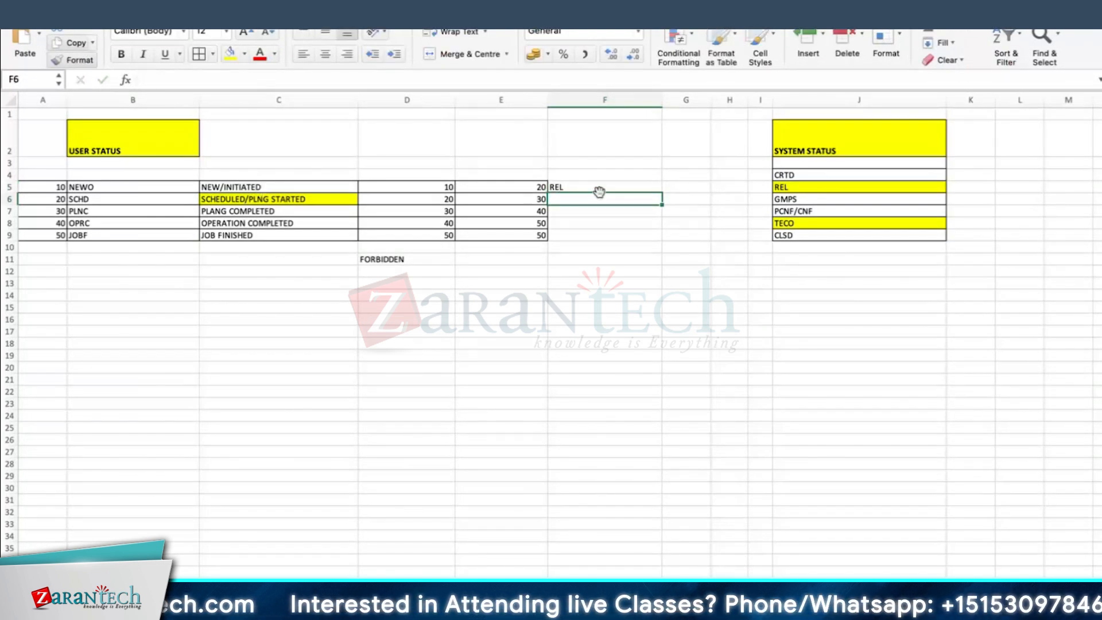
pyautogui.click(591, 187)
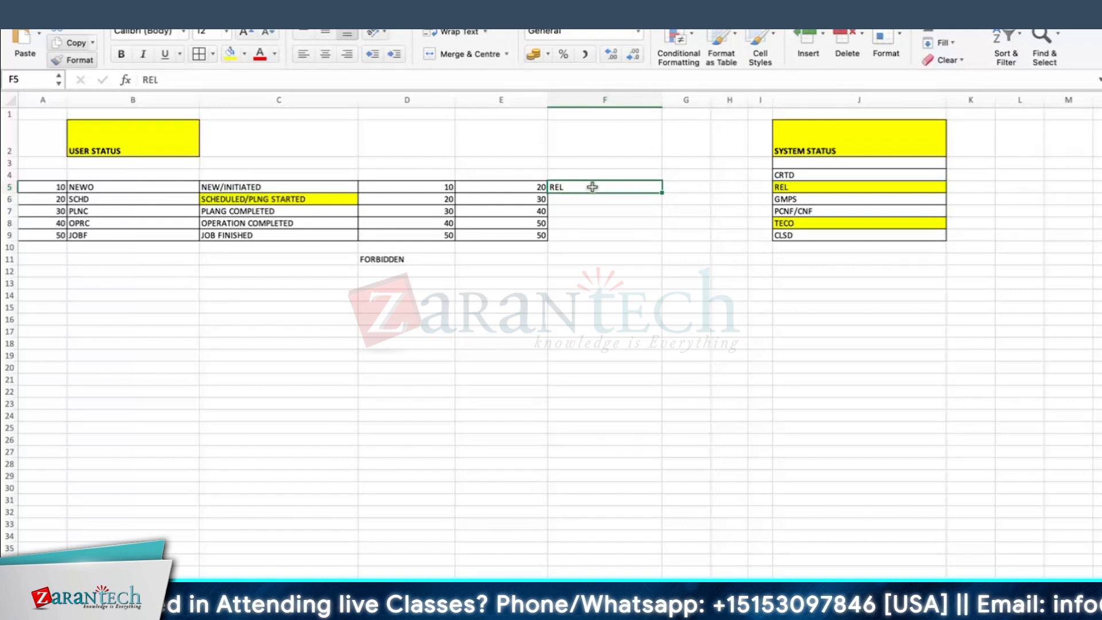
pyautogui.click(796, 175)
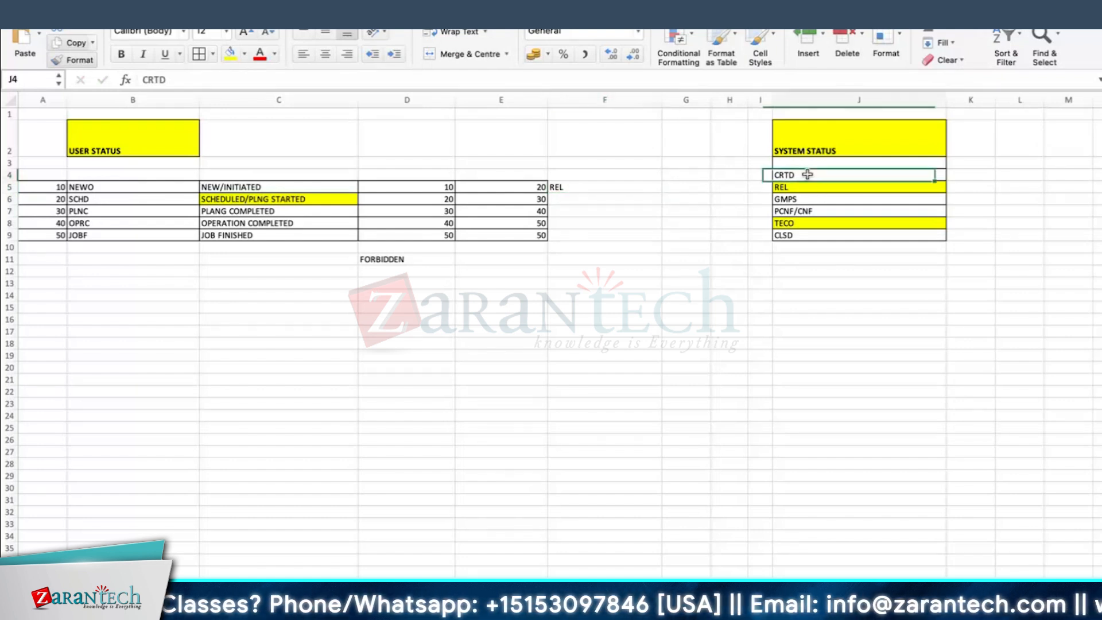
pyautogui.click(792, 187)
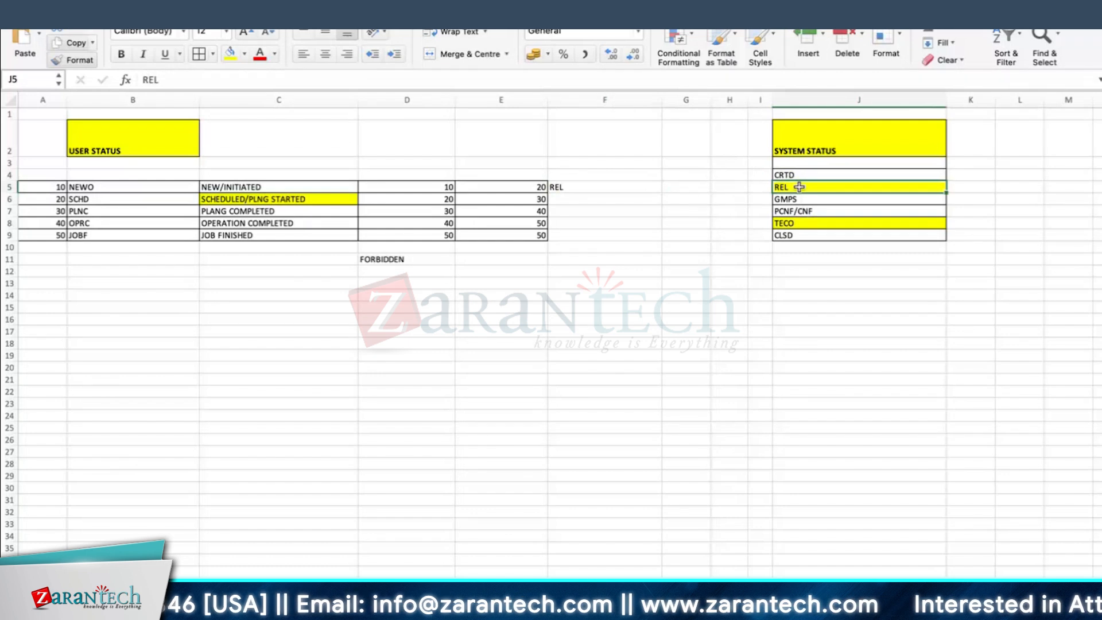
pyautogui.click(230, 184)
pyautogui.press('Down')
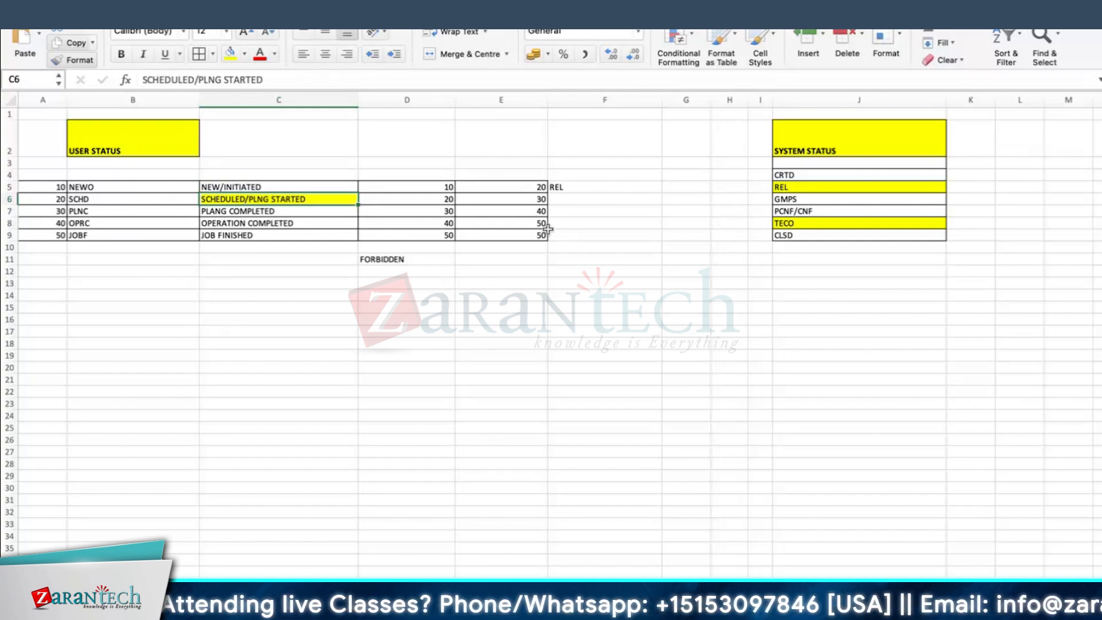
pyautogui.click(560, 187)
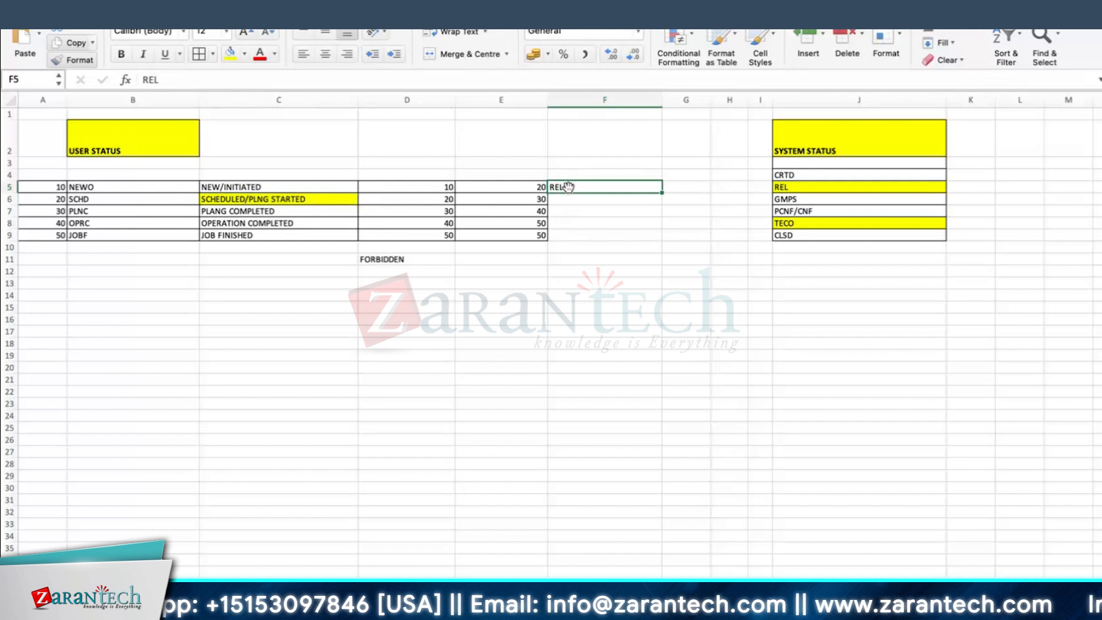
# Step: Enter the system statuses GMPS, PCNF, CNF, TECO, CLSD in F6 for the SCHD row
pyautogui.click(564, 200)
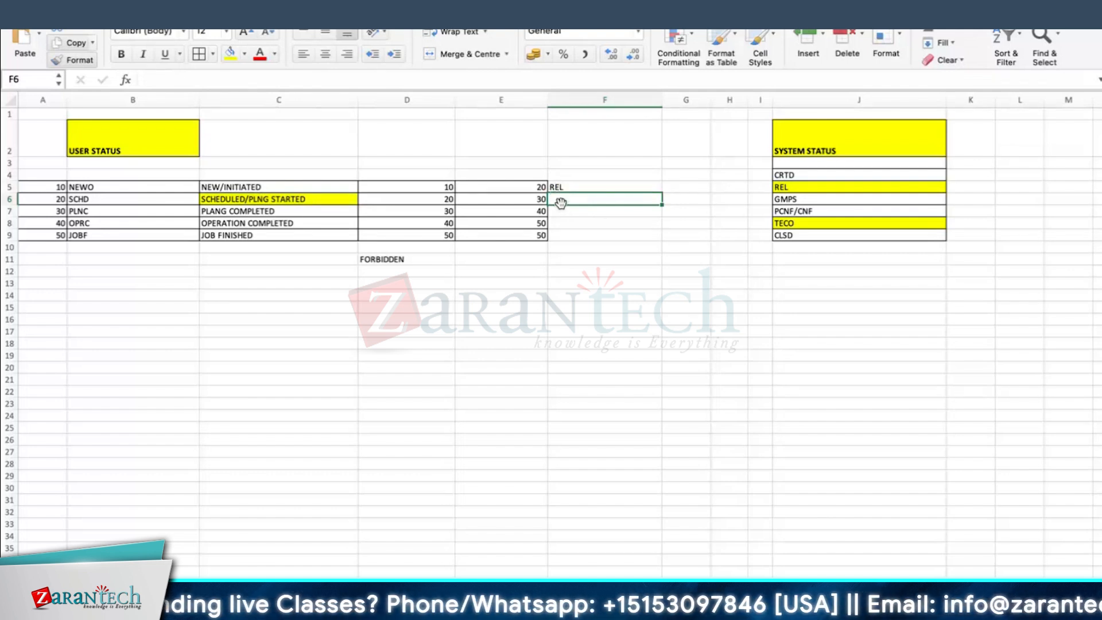
pyautogui.write('GMPS')
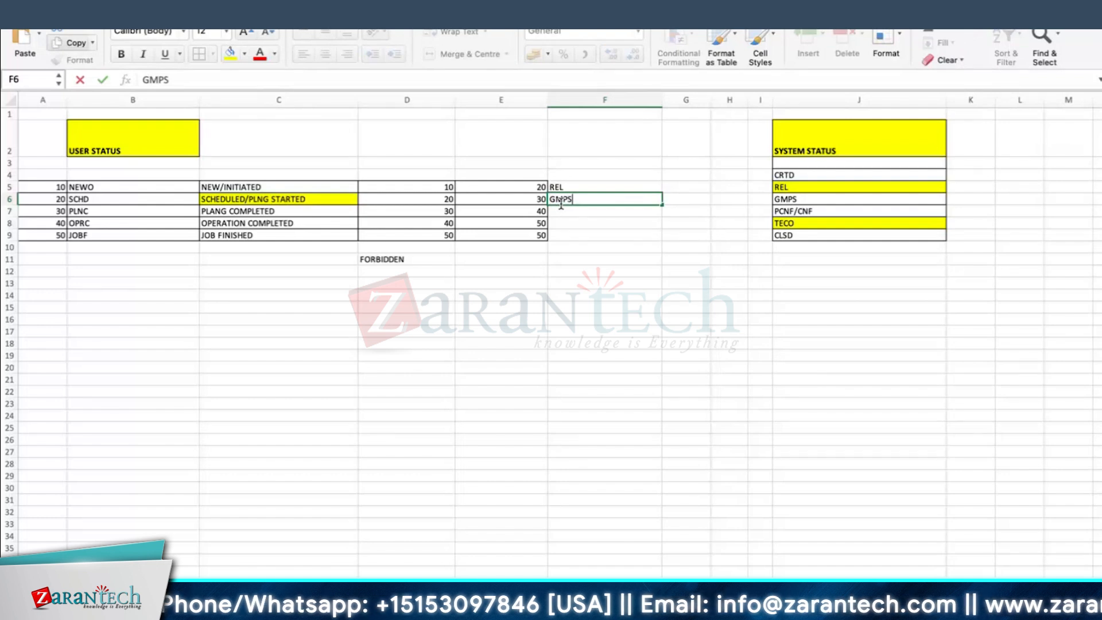
pyautogui.write(',')
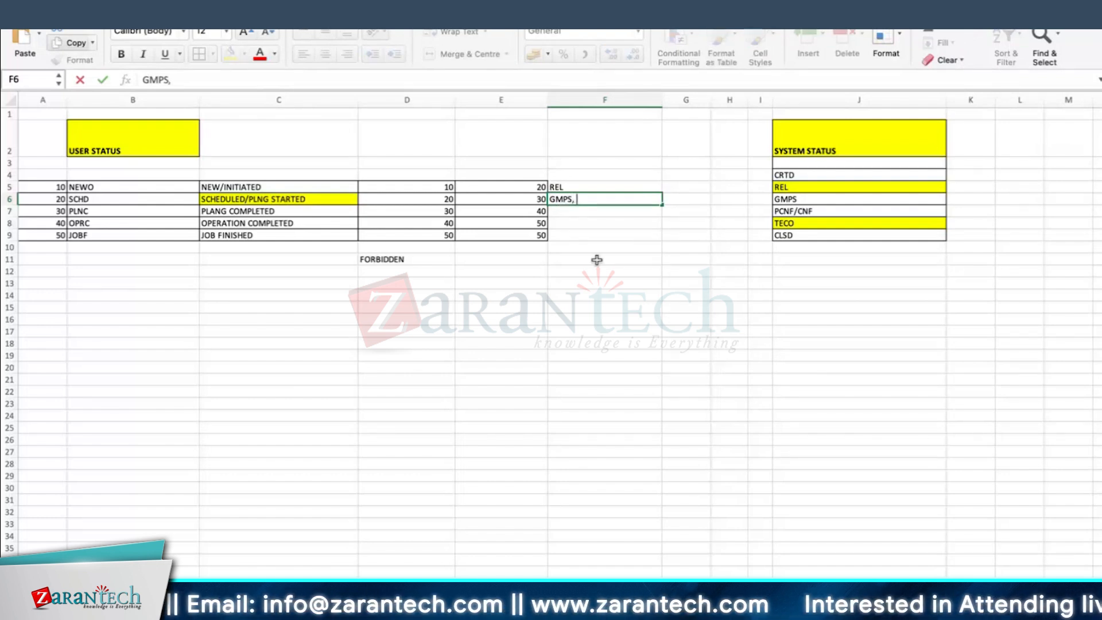
pyautogui.write(' PCNF')
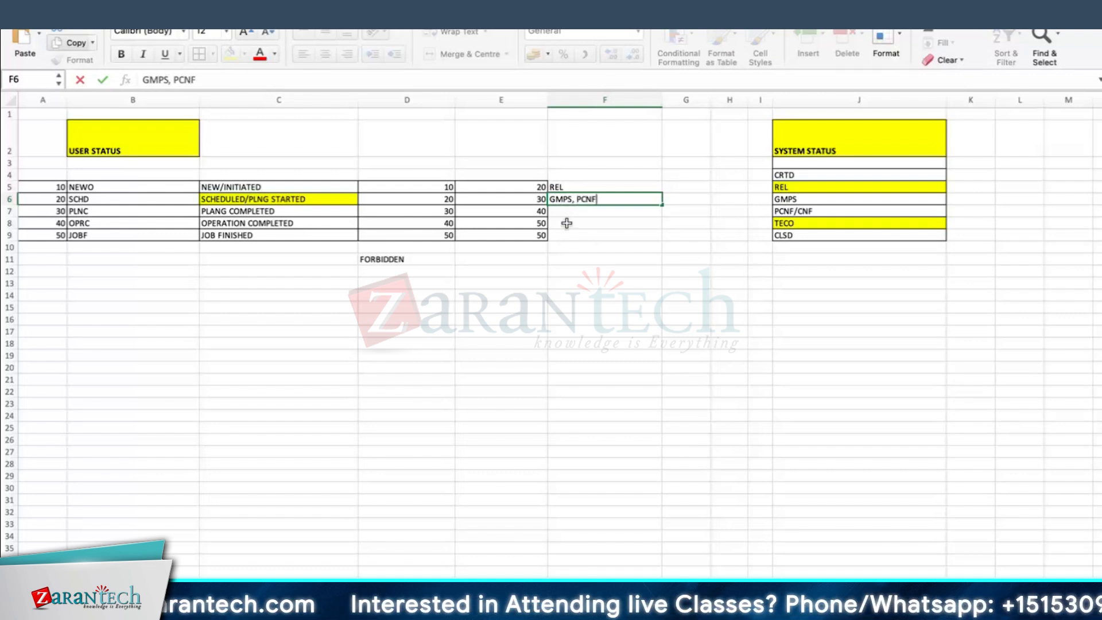
pyautogui.write(',')
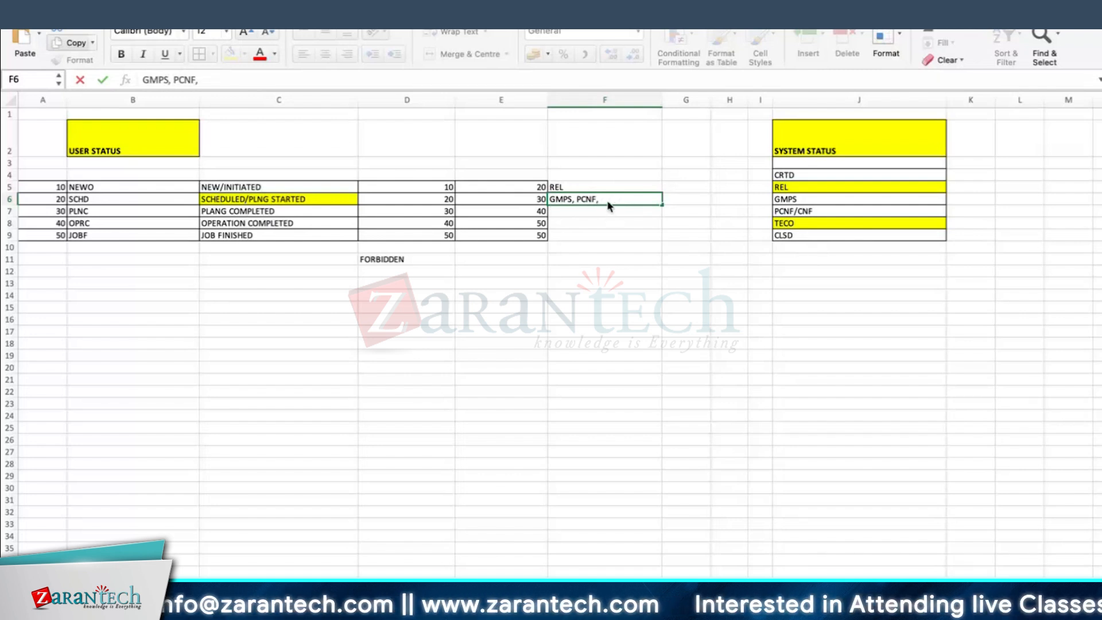
pyautogui.write('CNF')
pyautogui.write(',')
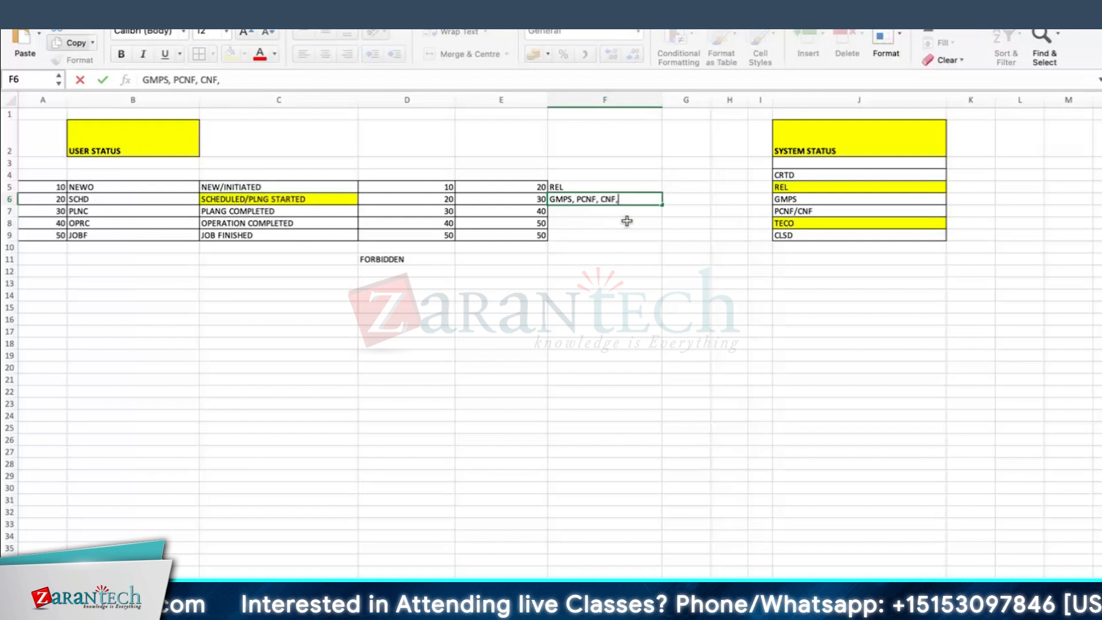
pyautogui.write(' TECO, C')
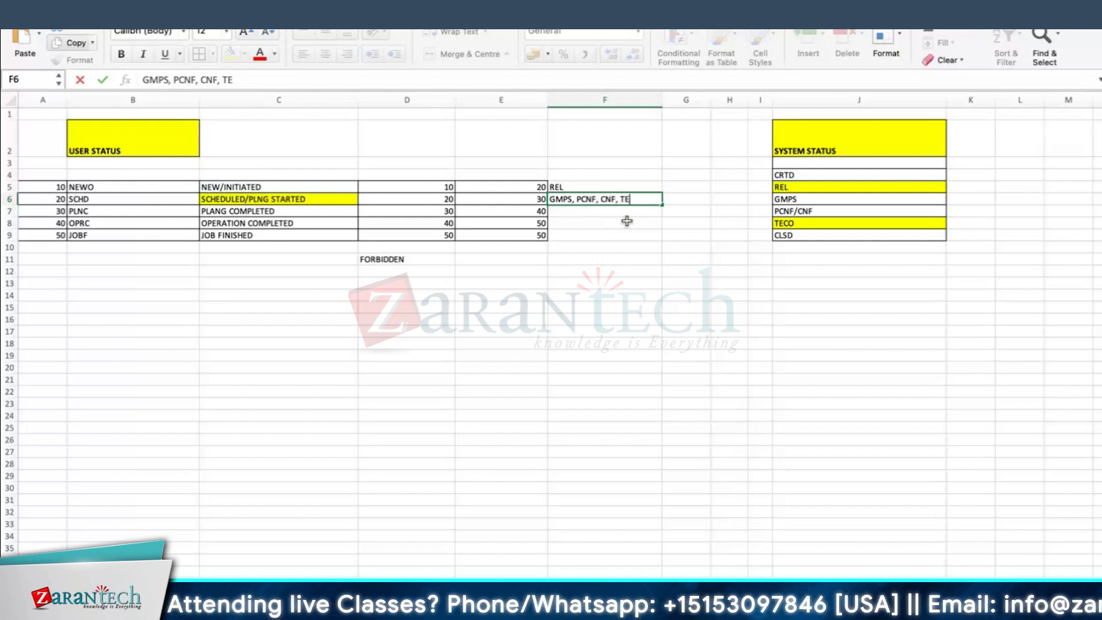
pyautogui.write('LSD')
pyautogui.press('Return')
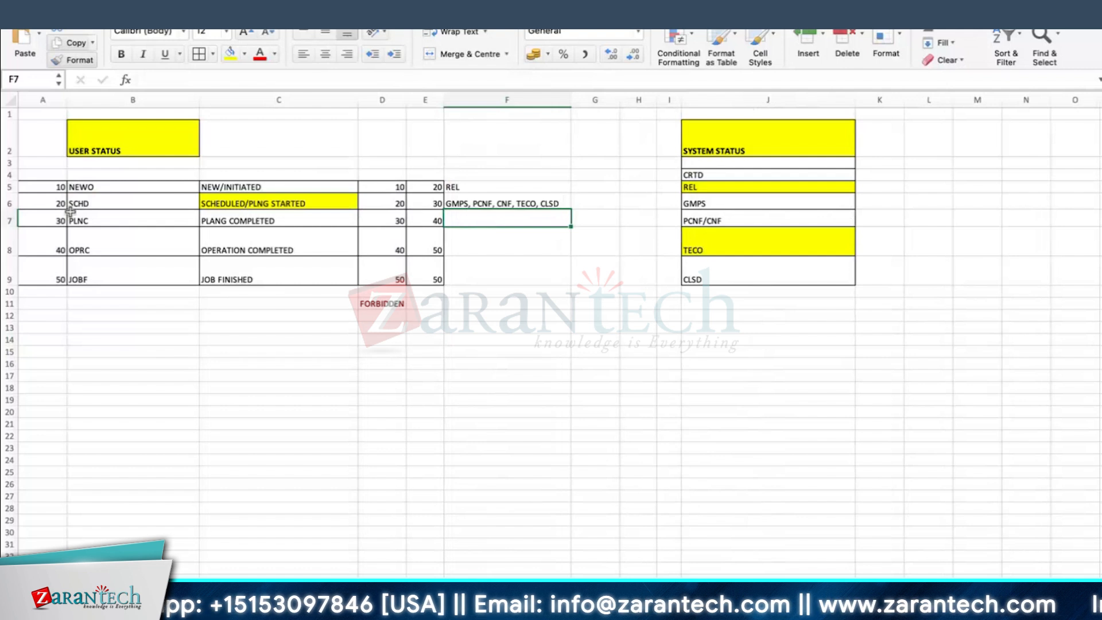
# Step: Increase the height of row 5 and correct the PLNC description in C7 to PLNG COMPLETED
pyautogui.moveTo(9, 205); pyautogui.dragTo(10, 205)
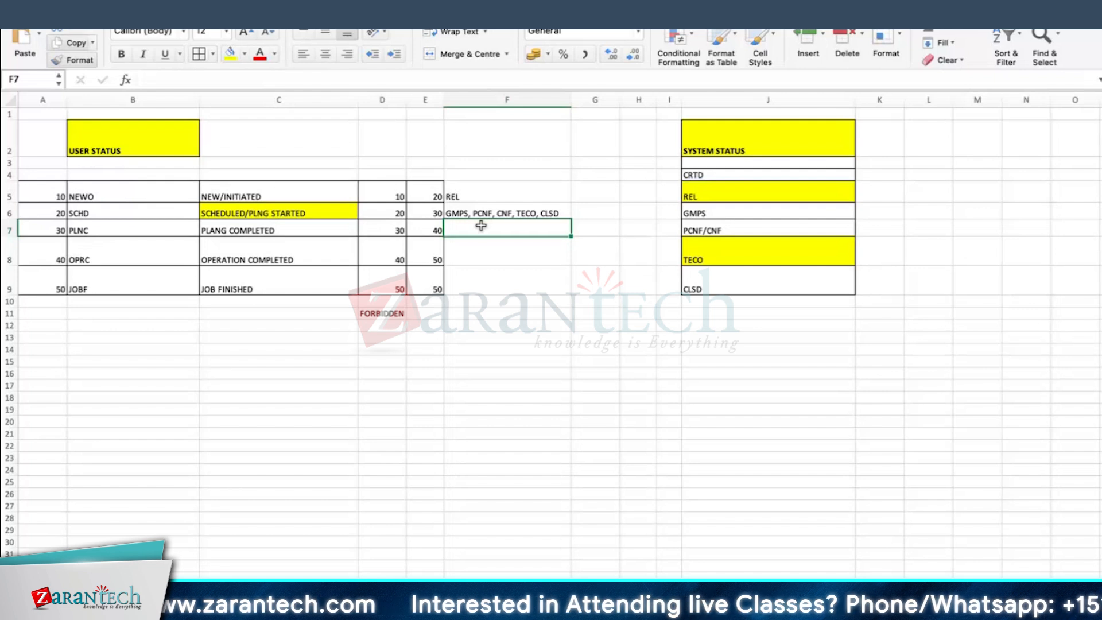
pyautogui.click(218, 230)
pyautogui.doubleClick(210, 230)
pyautogui.press('BackSpace')
pyautogui.press('Return')
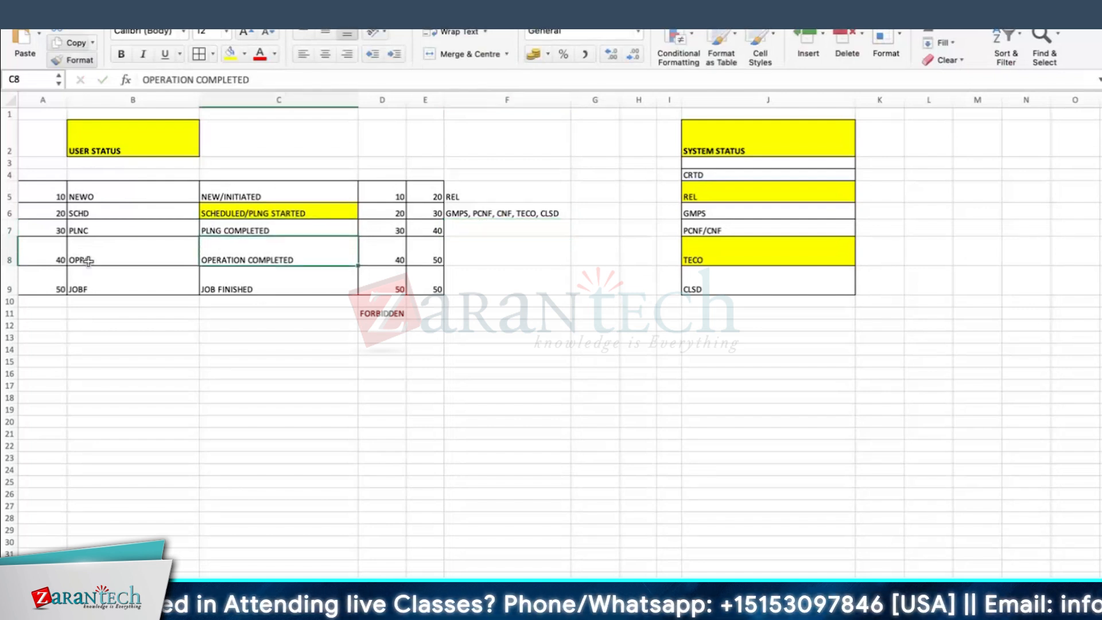
# Step: Enter the system statuses PCNF, CNF, TECO, CLSD in F7 for the PLNC row
pyautogui.click(474, 229)
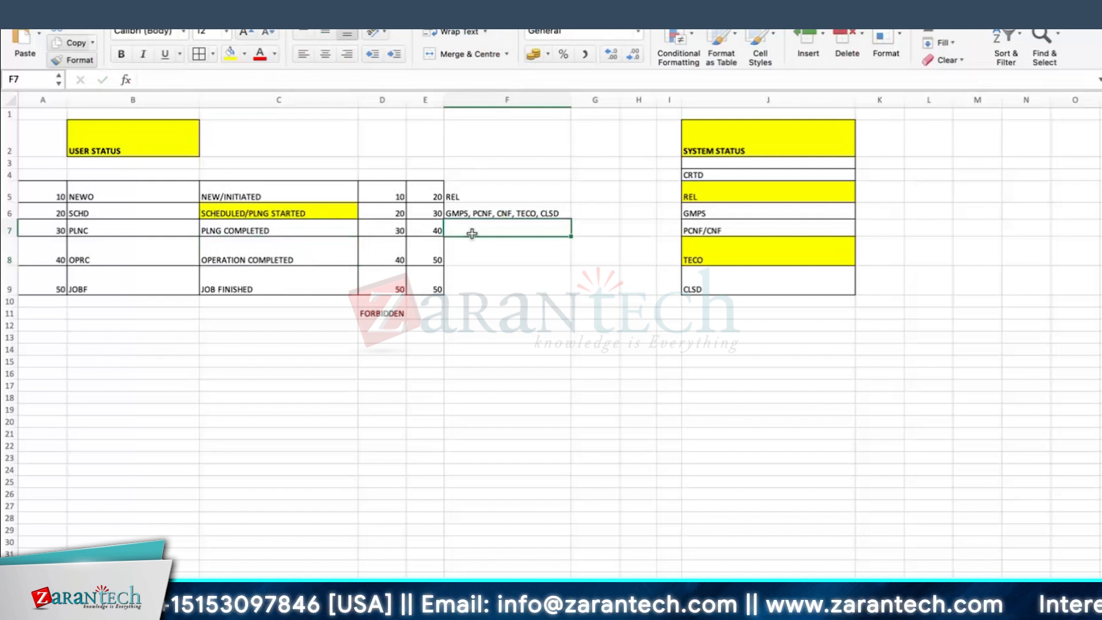
pyautogui.write('PCNF,')
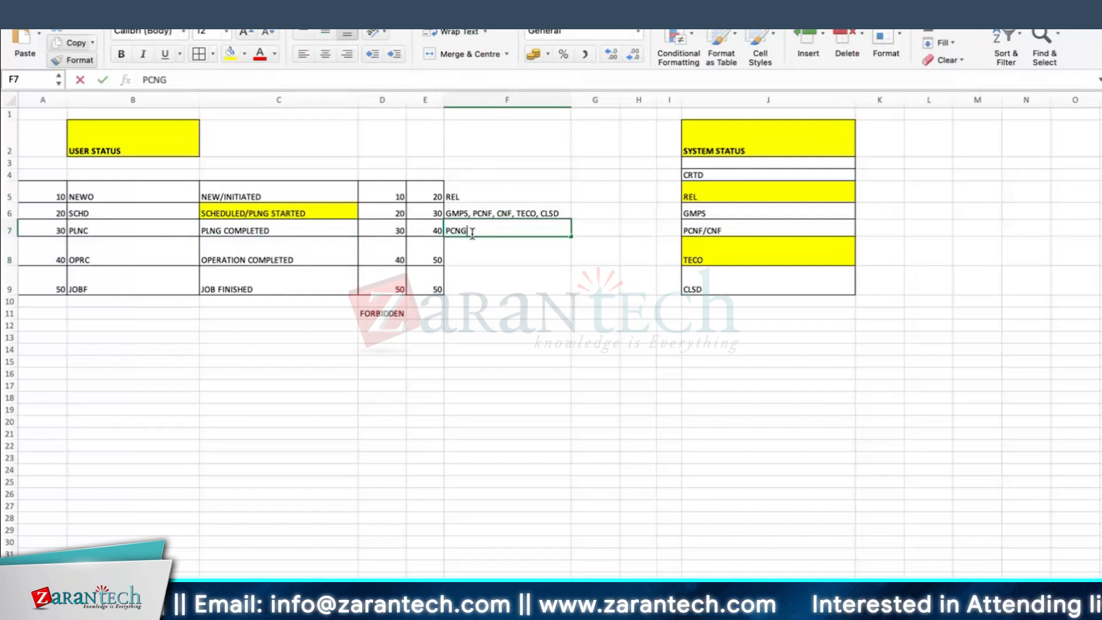
pyautogui.write(' CNF')
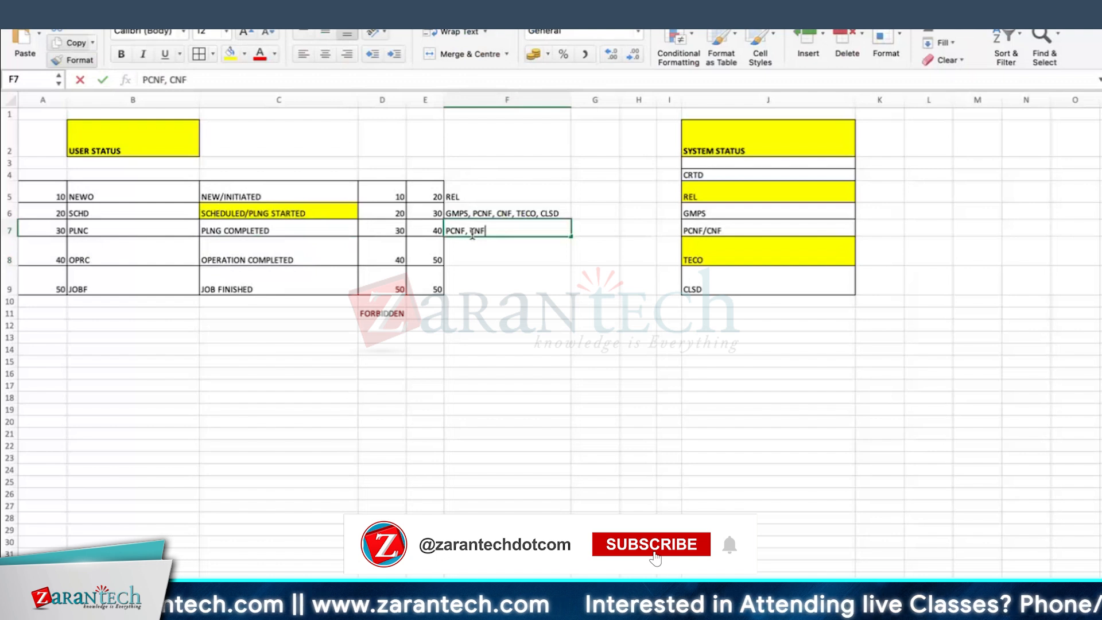
pyautogui.write(', TECO')
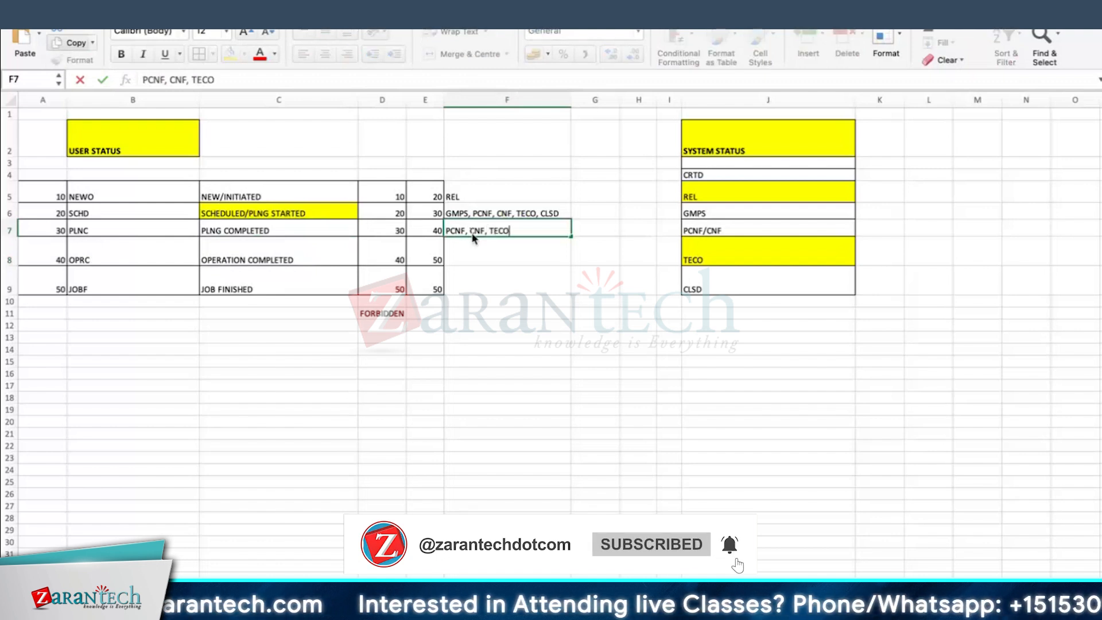
pyautogui.write(', CLSD')
pyautogui.press('Return')
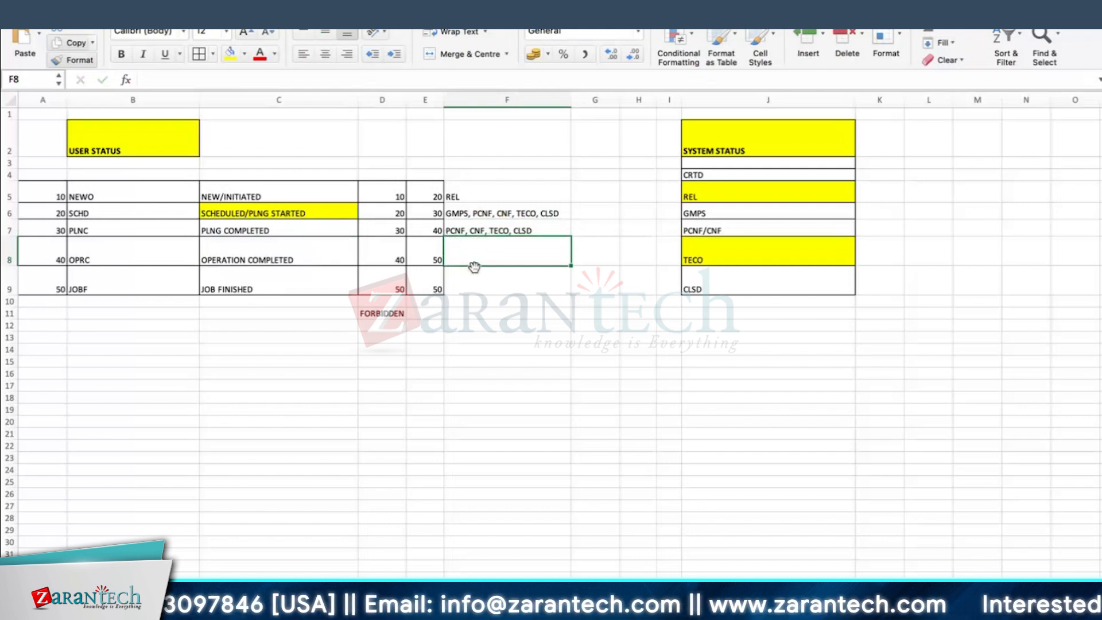
# Step: Enter the system statuses TECO, CLSD in F8 for the OPRC row
pyautogui.write('TECO')
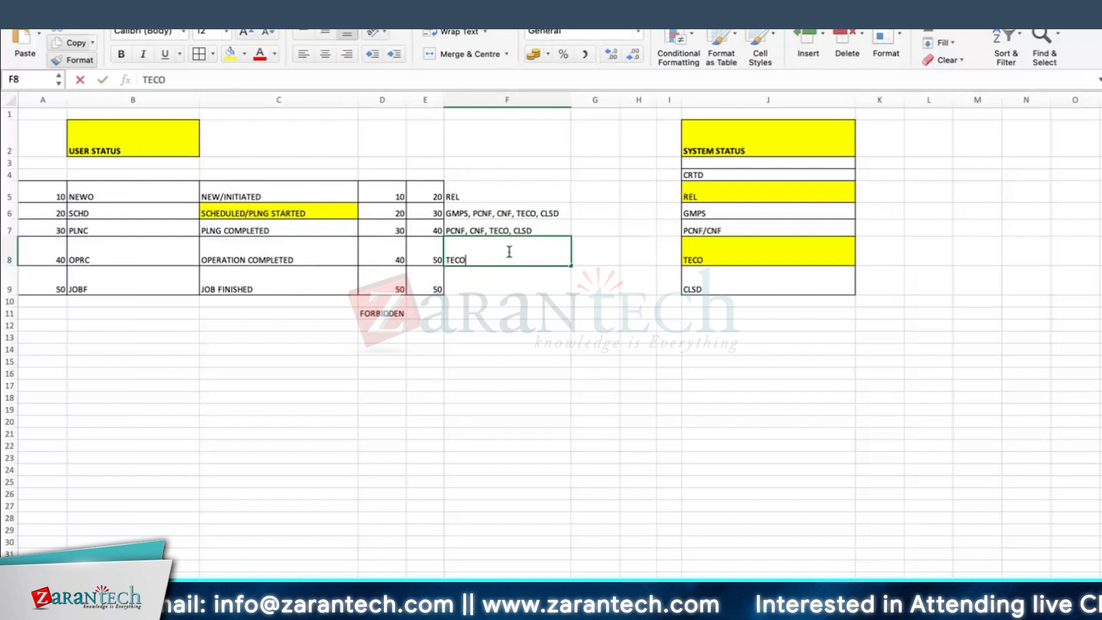
pyautogui.write(', CLSD')
pyautogui.press('Return')
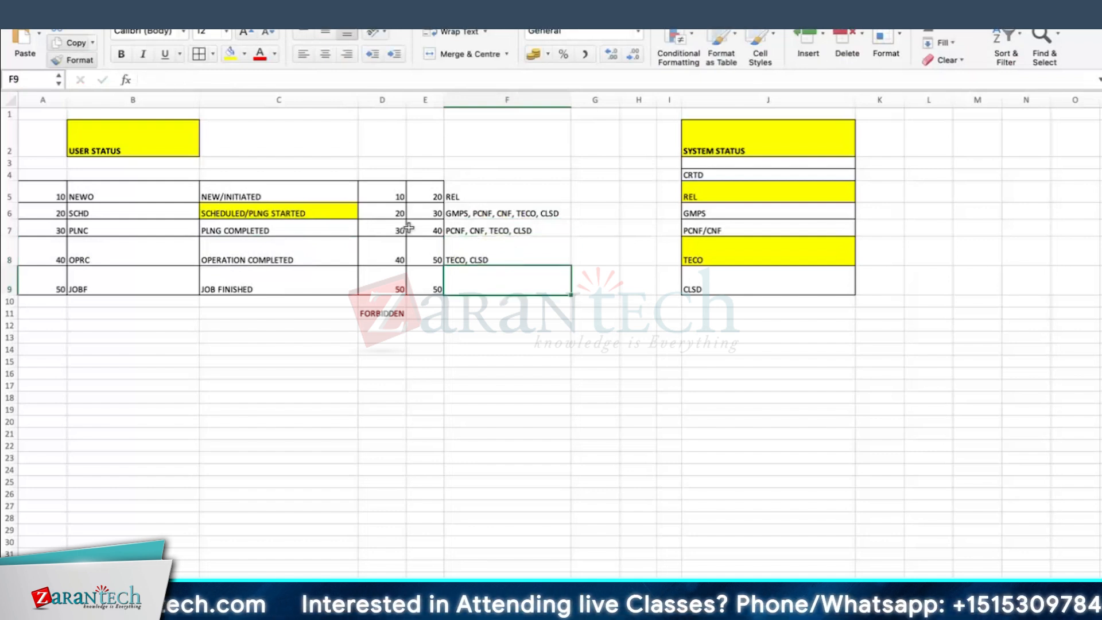
pyautogui.click(227, 286)
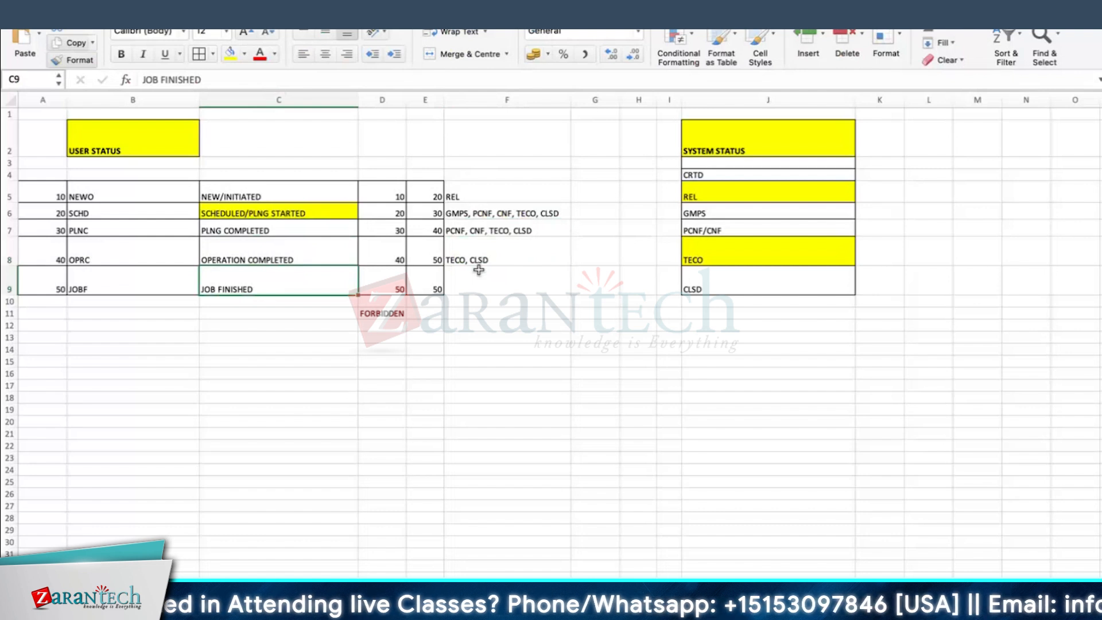
pyautogui.click(479, 271)
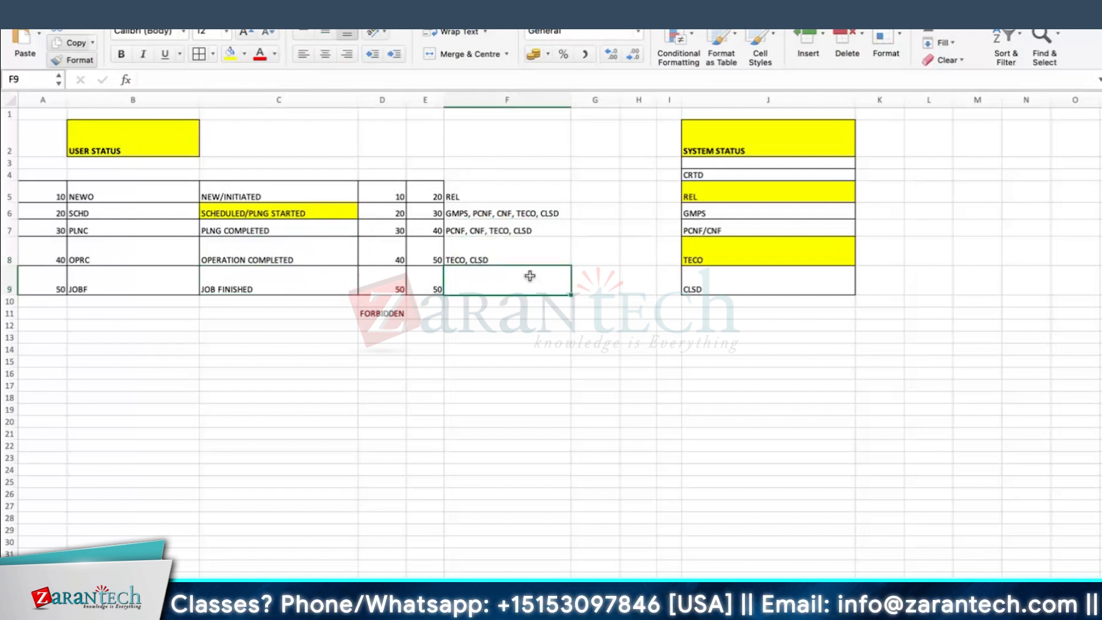
pyautogui.moveTo(505, 196); pyautogui.dragTo(499, 290)
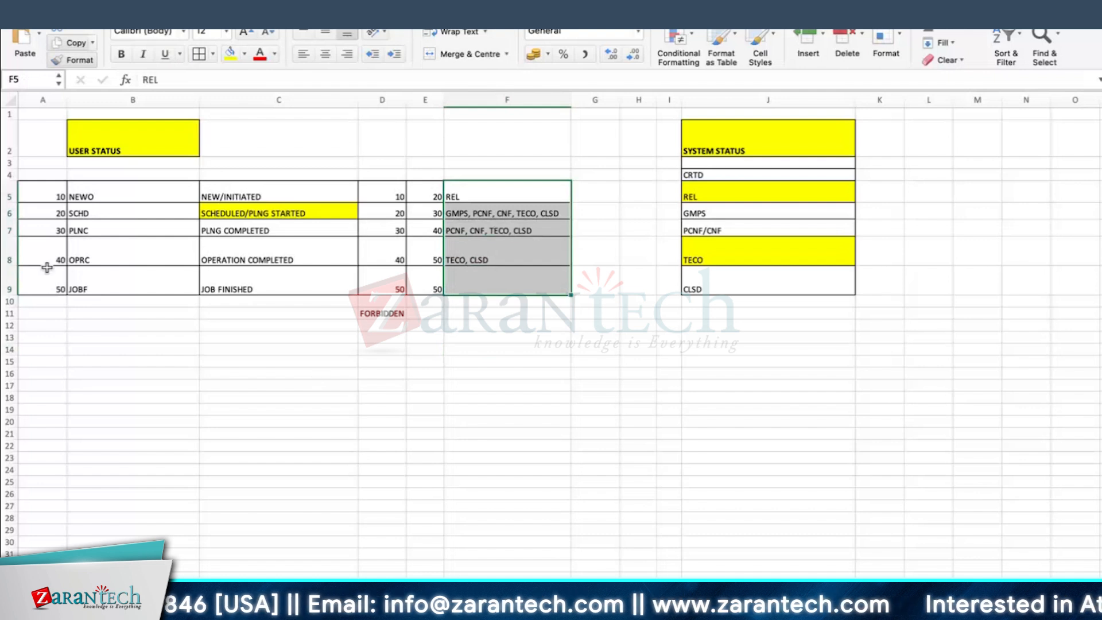
pyautogui.click(343, 133)
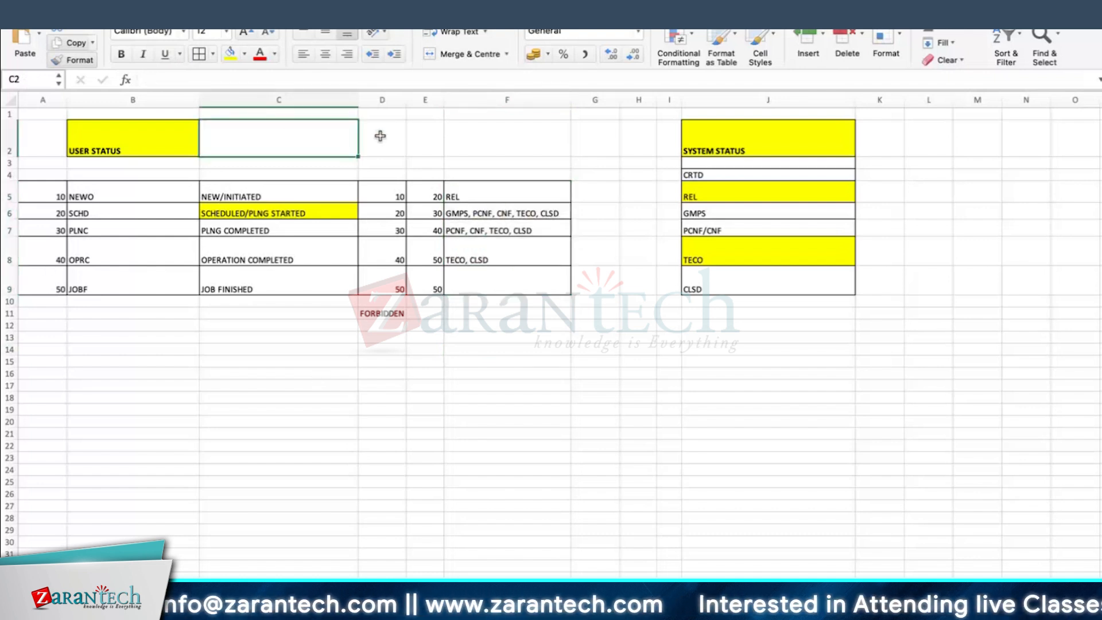
# Step: Extend the heading in B2 to read USER STATUS WITH NUMBER
pyautogui.doubleClick(148, 147)
pyautogui.write('WITH NUMBER')
pyautogui.press('Return')
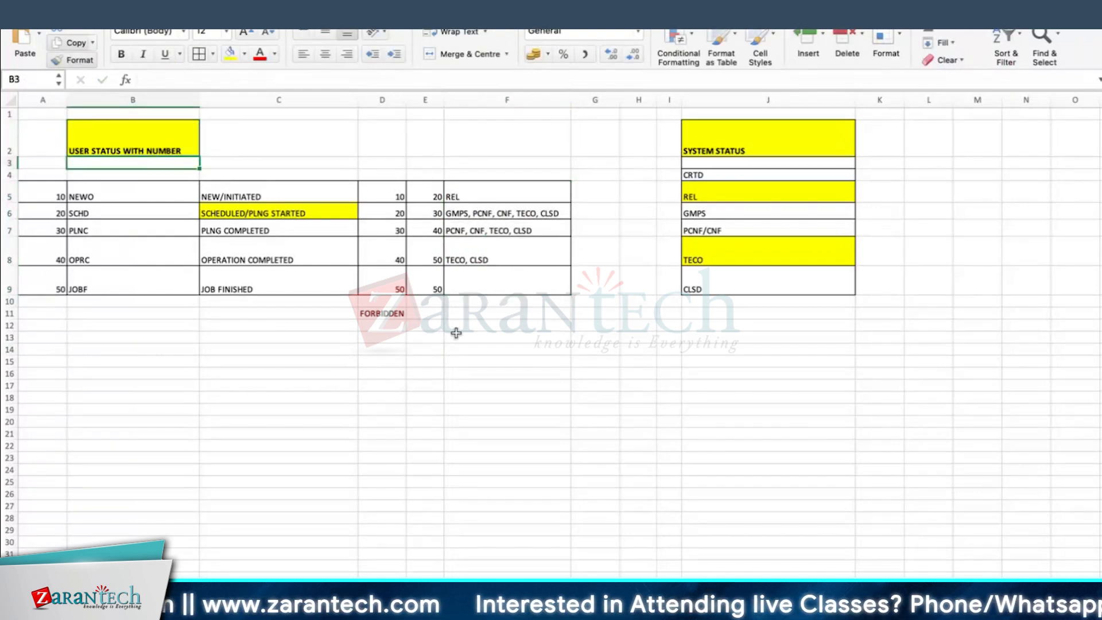
# Step: Insert a blank row above the JOBF row
pyautogui.click(10, 280)
pyautogui.rightClick(10, 281)
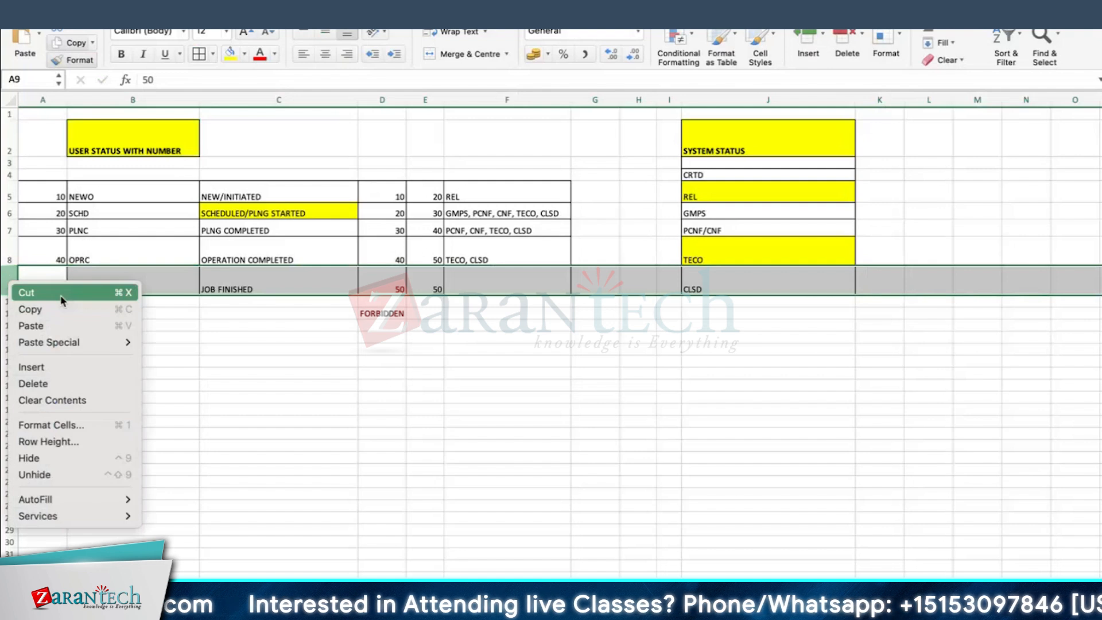
pyautogui.click(45, 369)
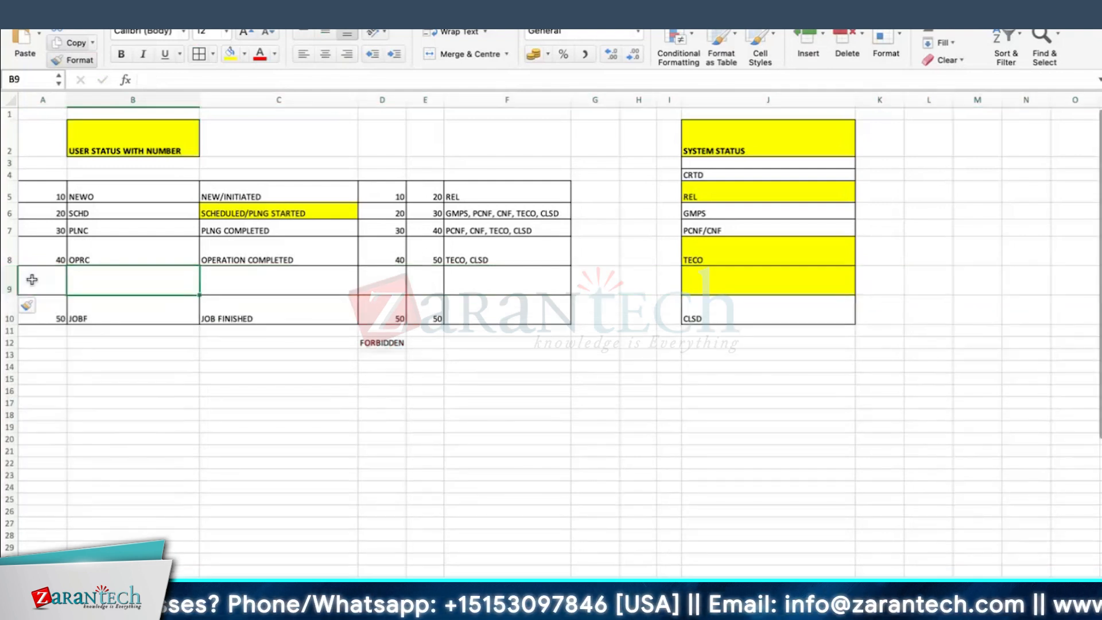
# Step: Fill the blank row 9 with number 50, status CANO and description CANCELATION
pyautogui.write('50')
pyautogui.press('Tab')
pyautogui.write('CAN')
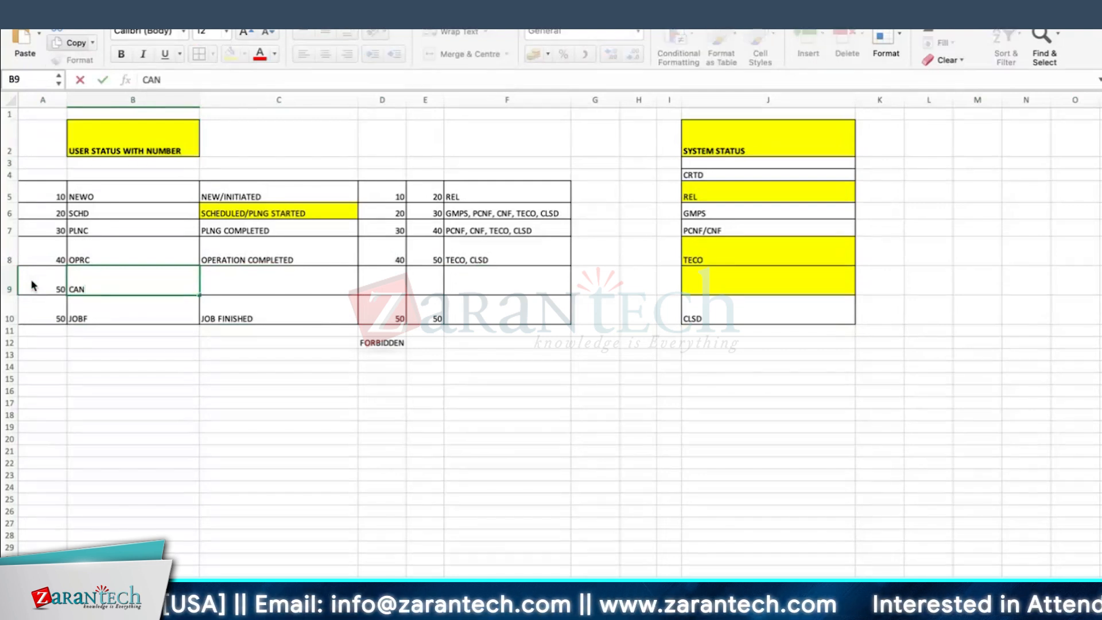
pyautogui.write('O')
pyautogui.press('Tab')
pyautogui.write('CANCE')
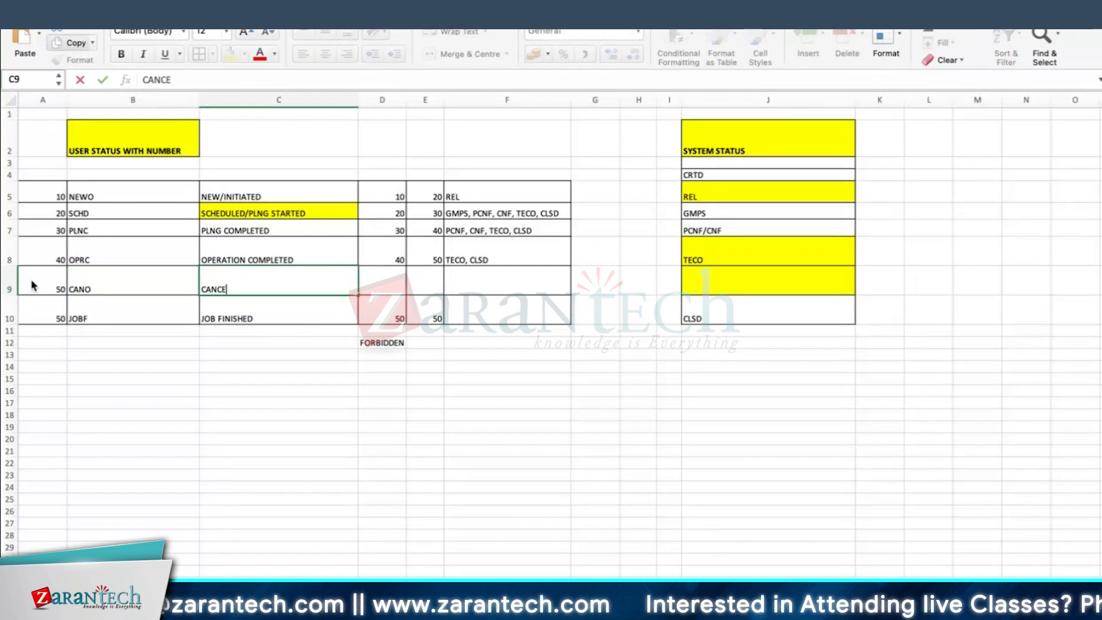
pyautogui.write('LATION')
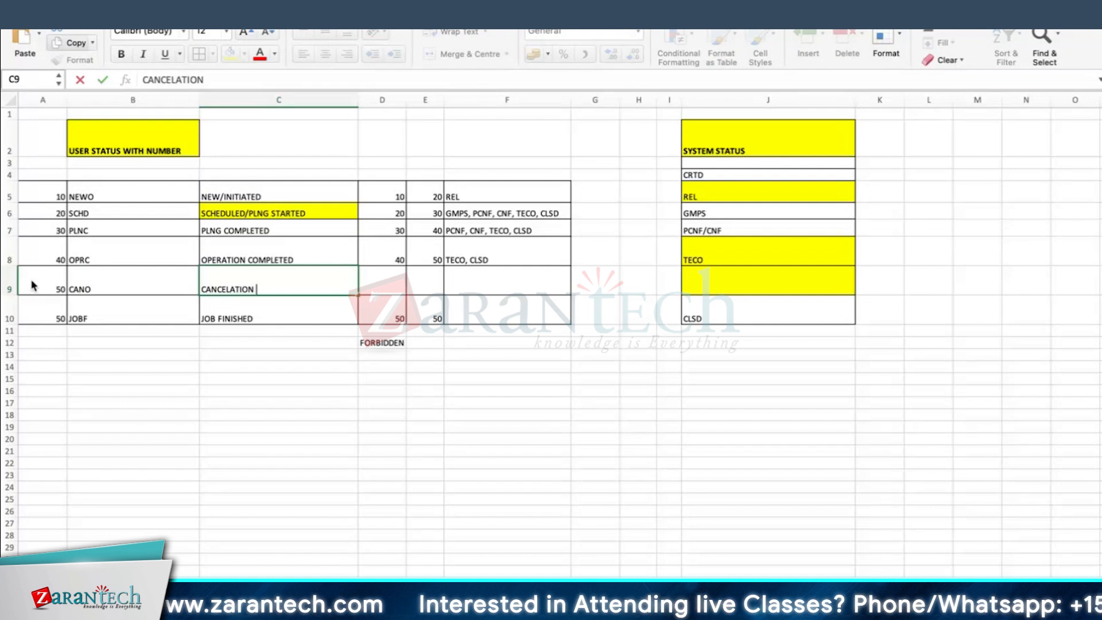
pyautogui.press('Tab')
# Step: Enter the number range 50 and 60 for the CANO row in D9 and E9
pyautogui.write('50')
pyautogui.press('Tab')
pyautogui.write('60')
pyautogui.press('Tab')
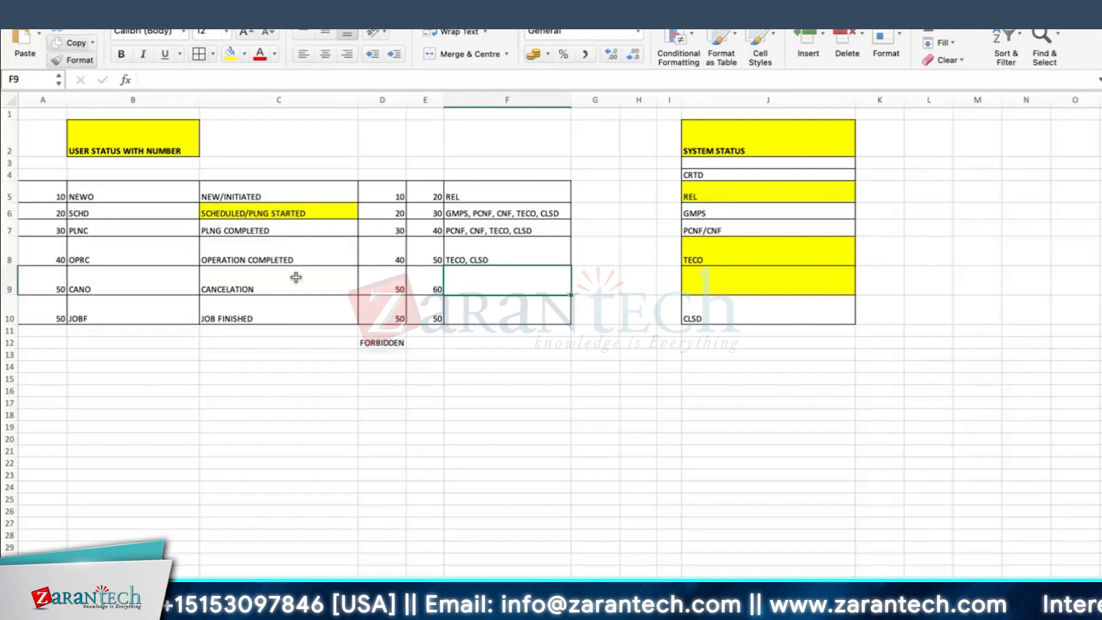
# Step: Renumber the JOBF row to 60 in A10 and set both its range values in D10 and E10 to 60
pyautogui.click(398, 314)
pyautogui.write('60')
pyautogui.press('Tab')
pyautogui.write('60')
pyautogui.press('Return')
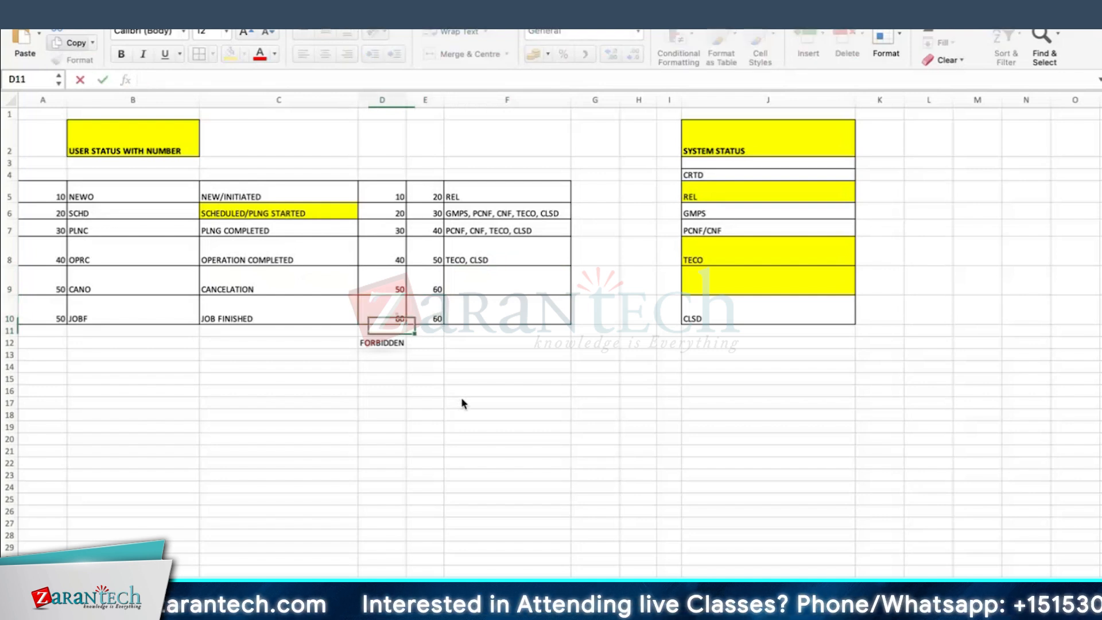
pyautogui.click(395, 288)
pyautogui.click(430, 284)
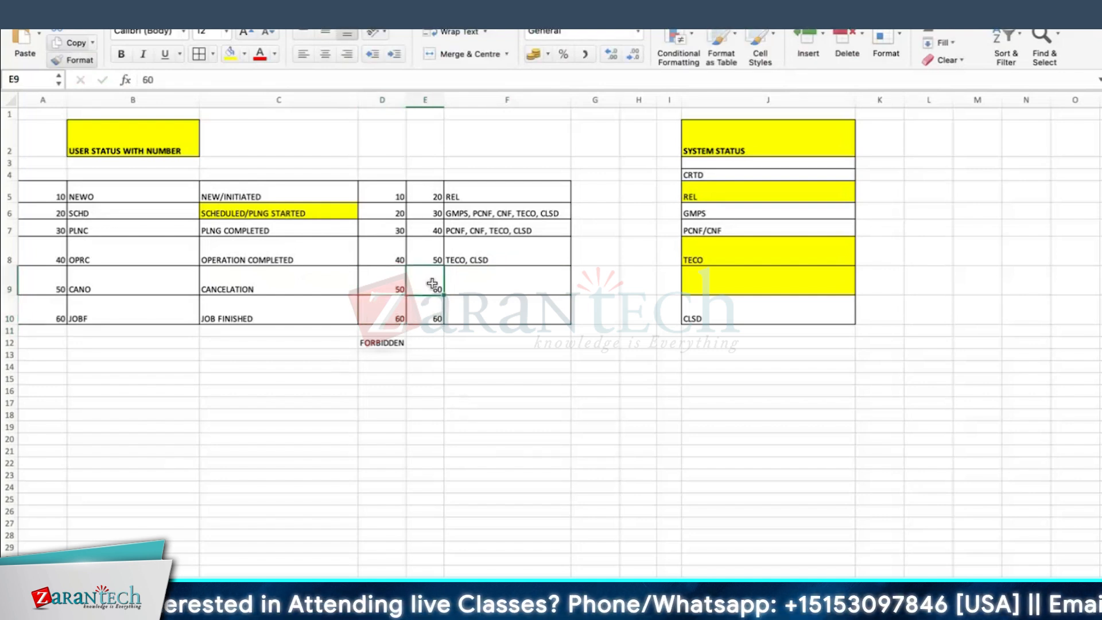
pyautogui.click(383, 321)
pyautogui.click(434, 370)
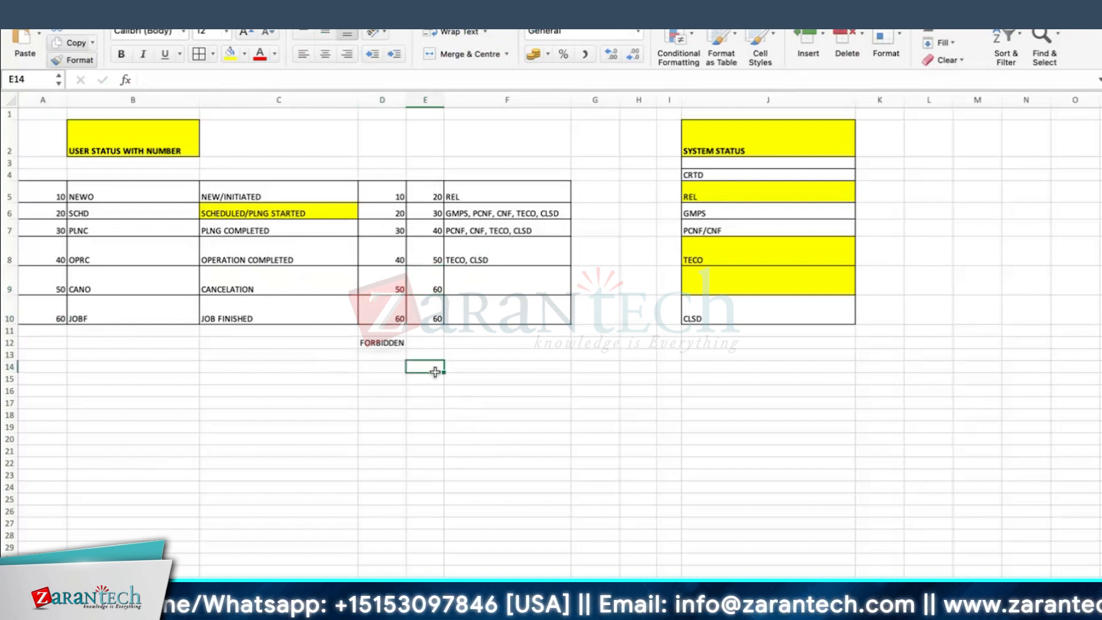
pyautogui.click(383, 281)
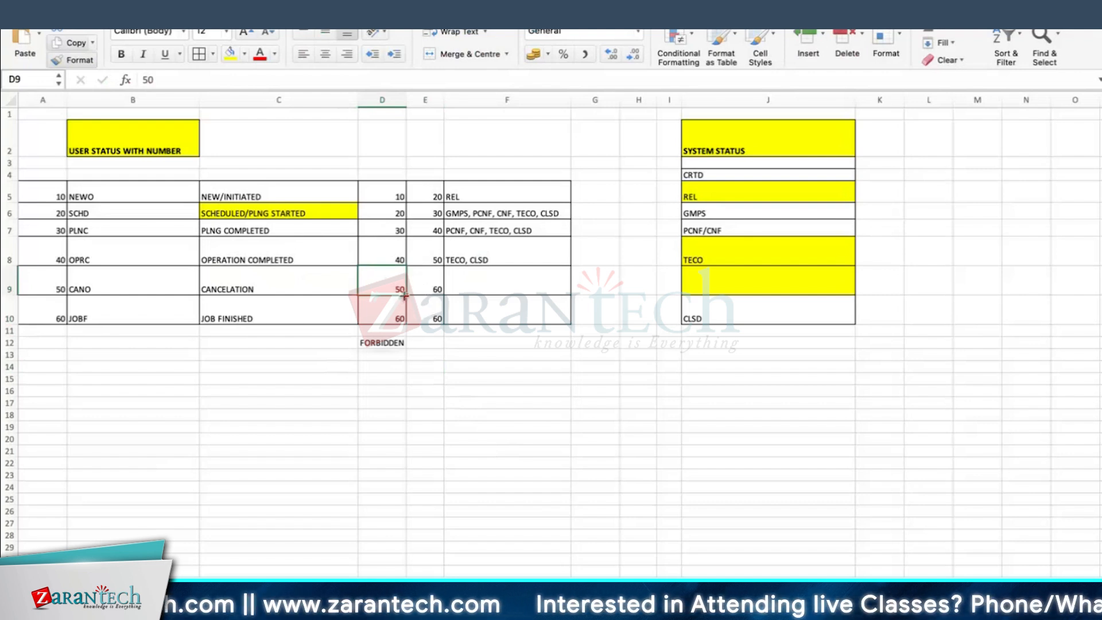
pyautogui.click(424, 268)
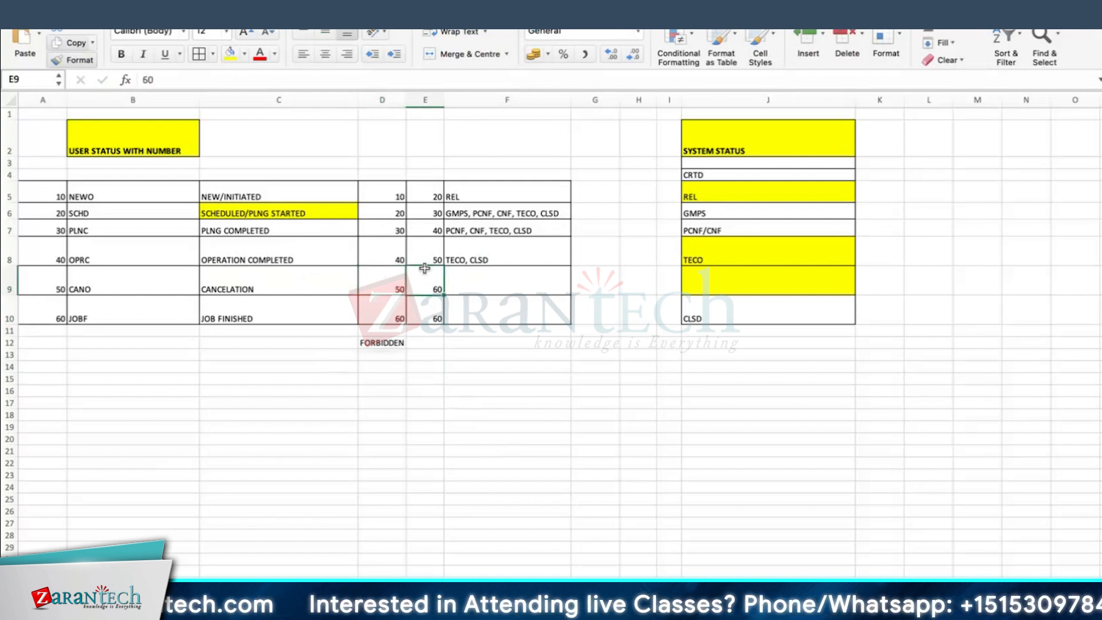
pyautogui.click(391, 320)
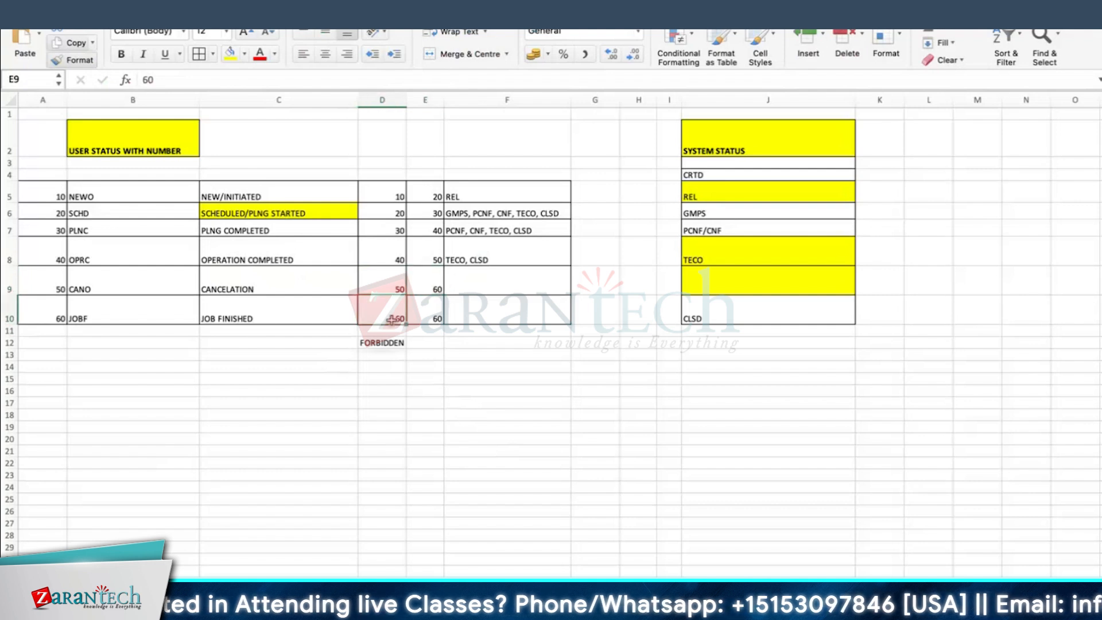
pyautogui.click(434, 279)
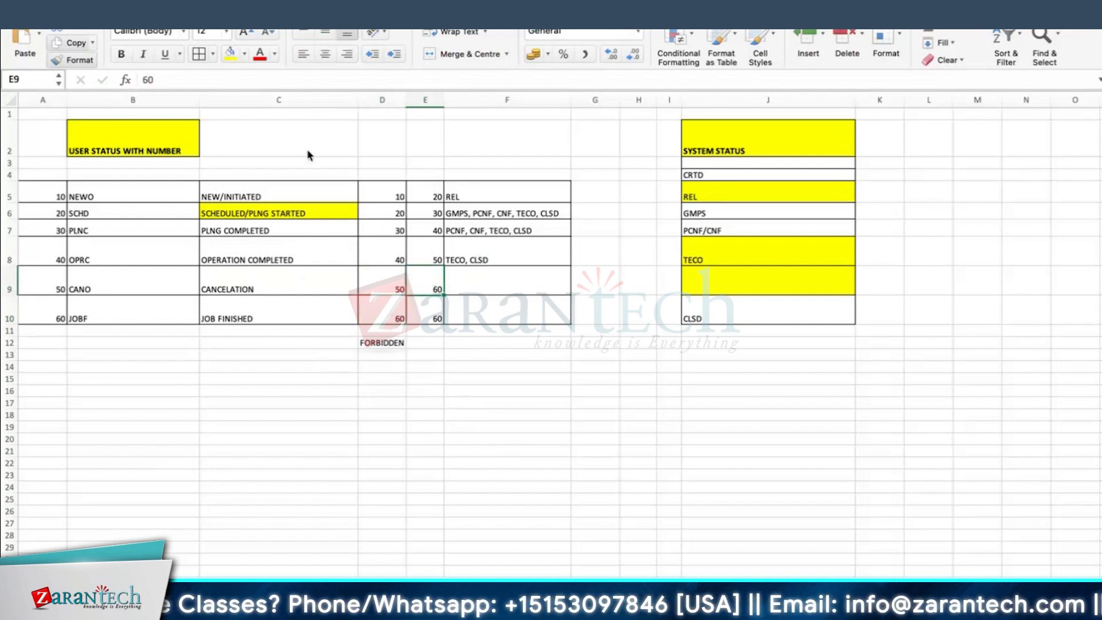
pyautogui.click(246, 280)
# Step: Set the CANO row's upper range number in E9 to 50
pyautogui.click(431, 286)
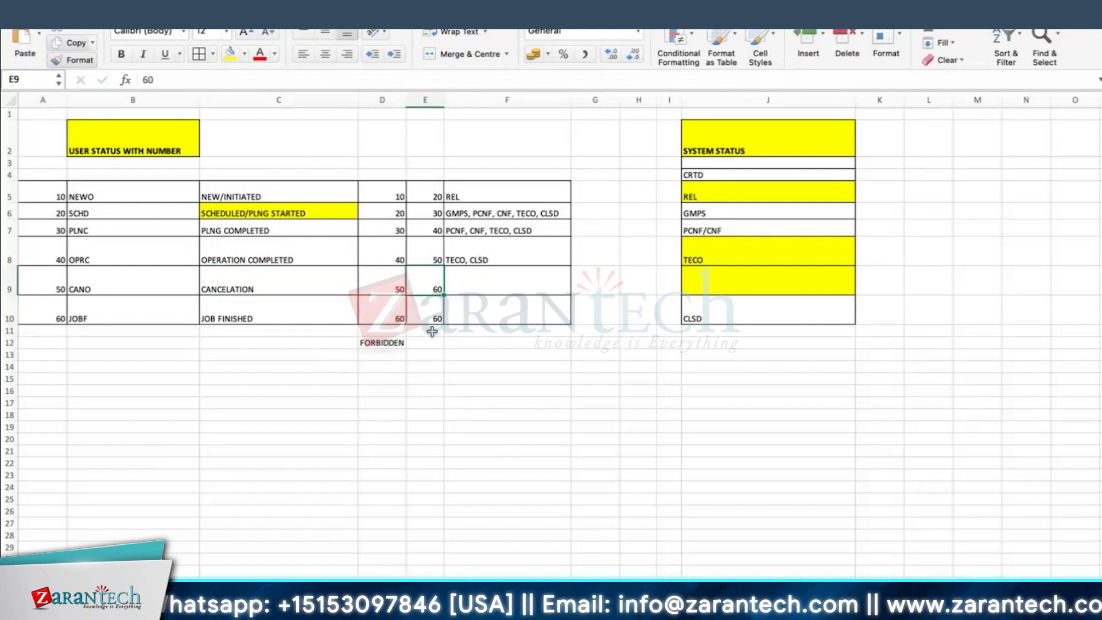
pyautogui.write('50')
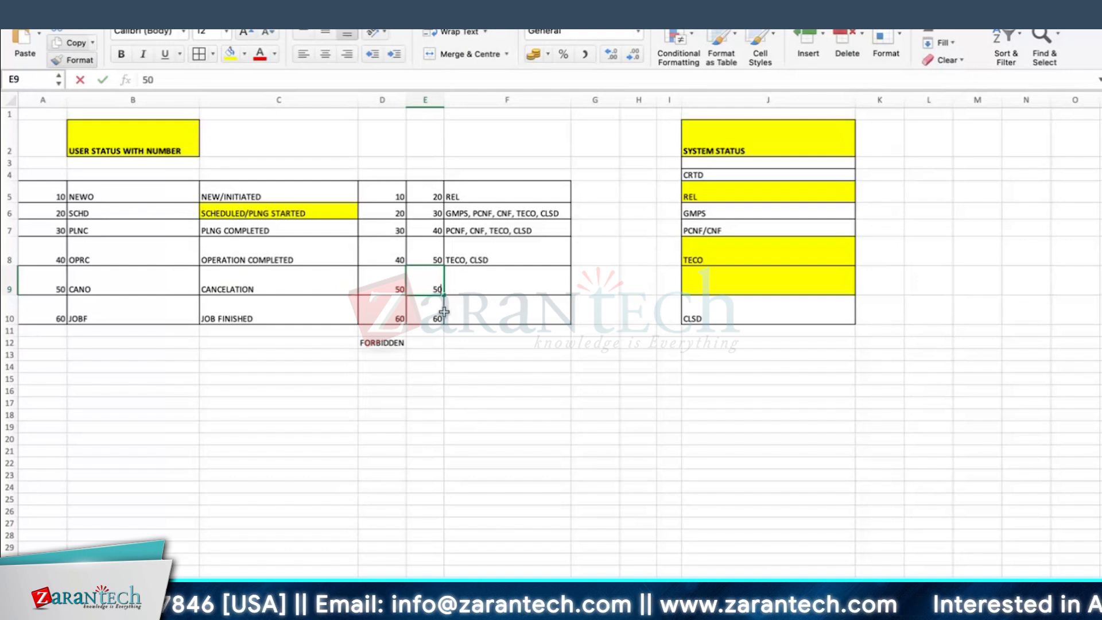
pyautogui.press('Return')
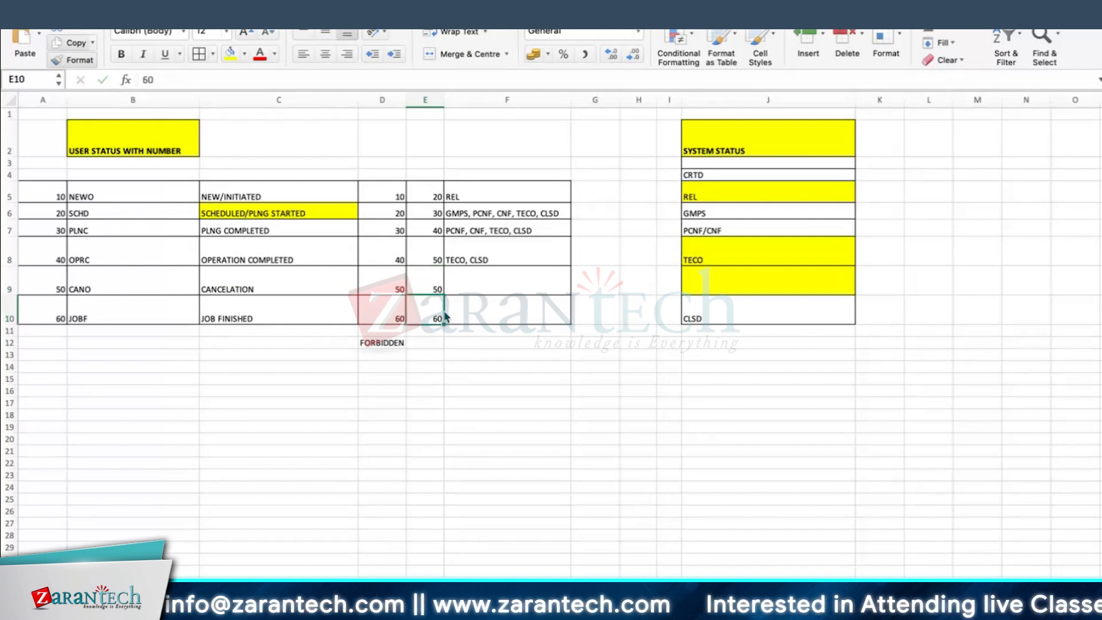
pyautogui.click(397, 285)
pyautogui.click(426, 285)
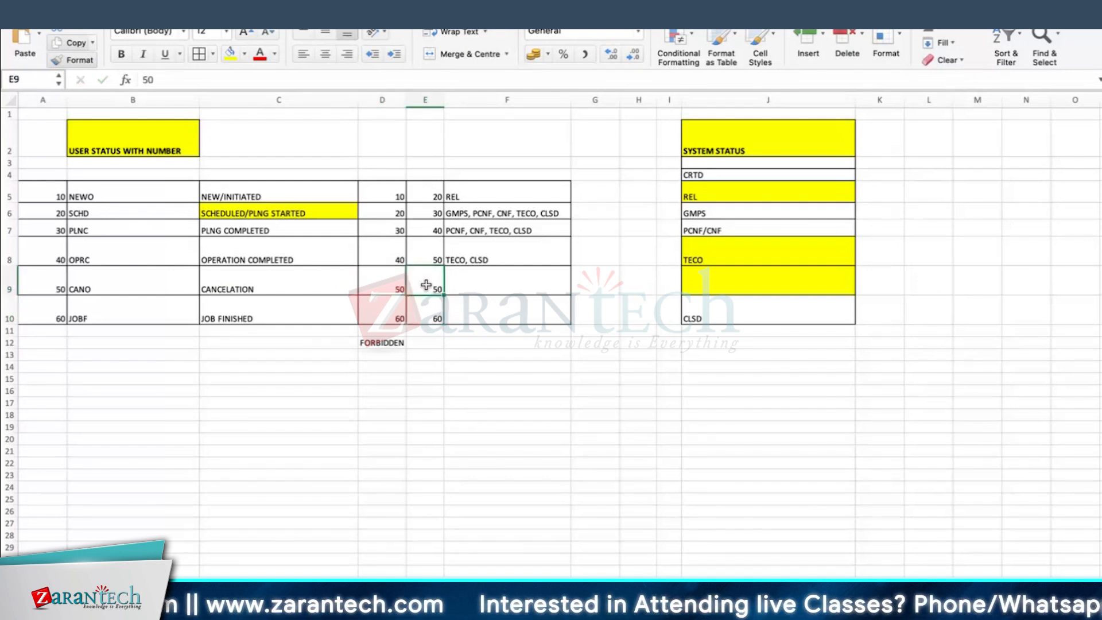
pyautogui.click(387, 317)
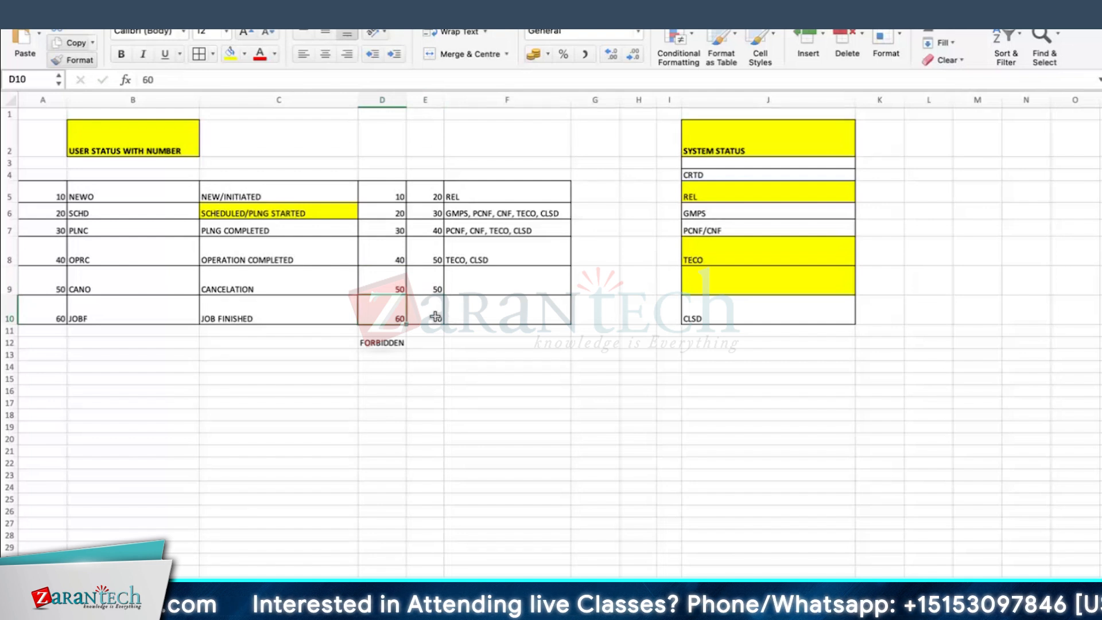
pyautogui.click(436, 316)
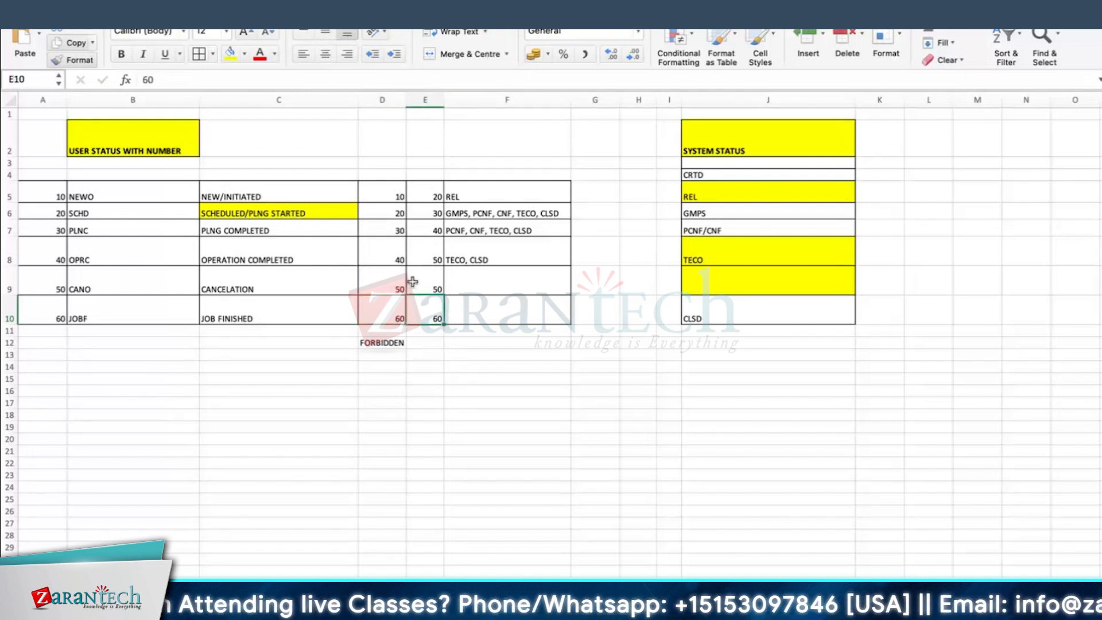
pyautogui.click(281, 260)
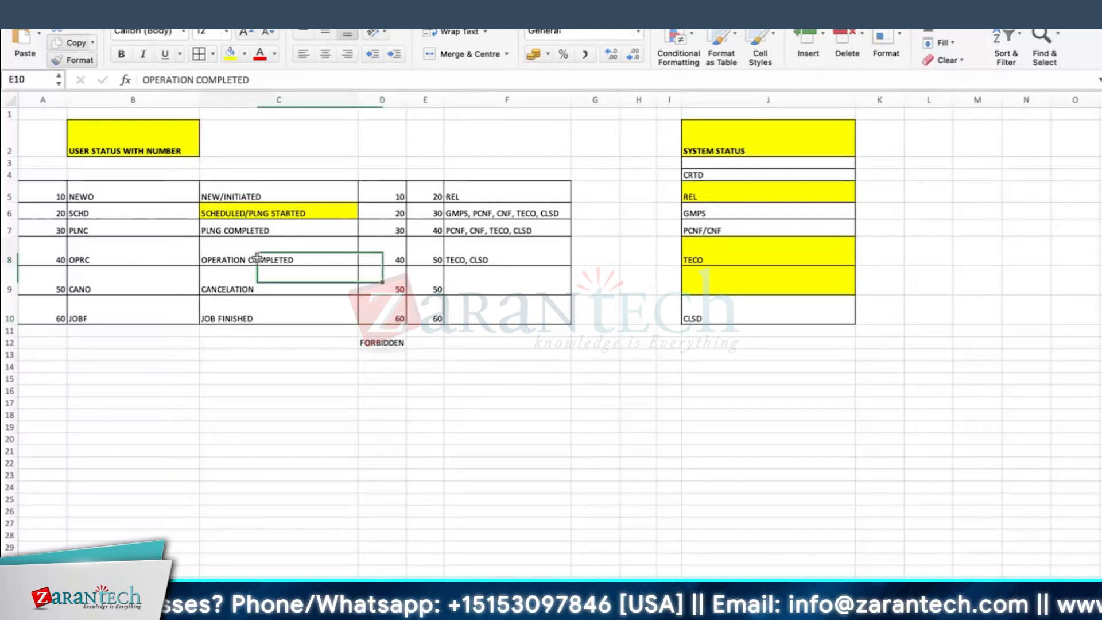
pyautogui.click(220, 321)
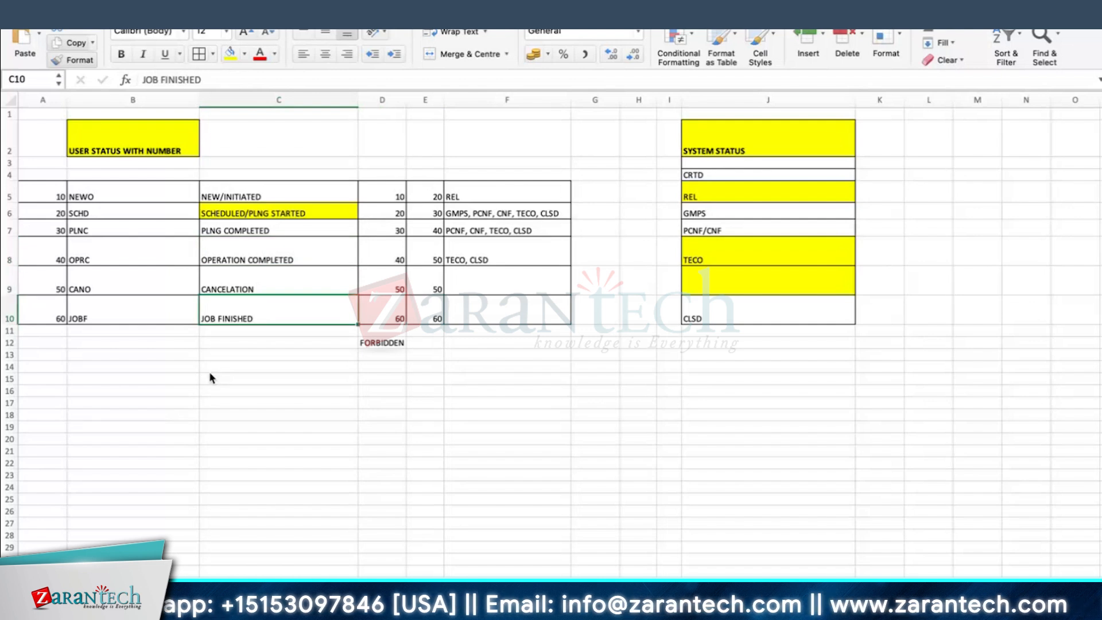
# Step: Set the OPRC row's upper range number in E8 to 60
pyautogui.click(414, 262)
pyautogui.write('60')
pyautogui.press('Return')
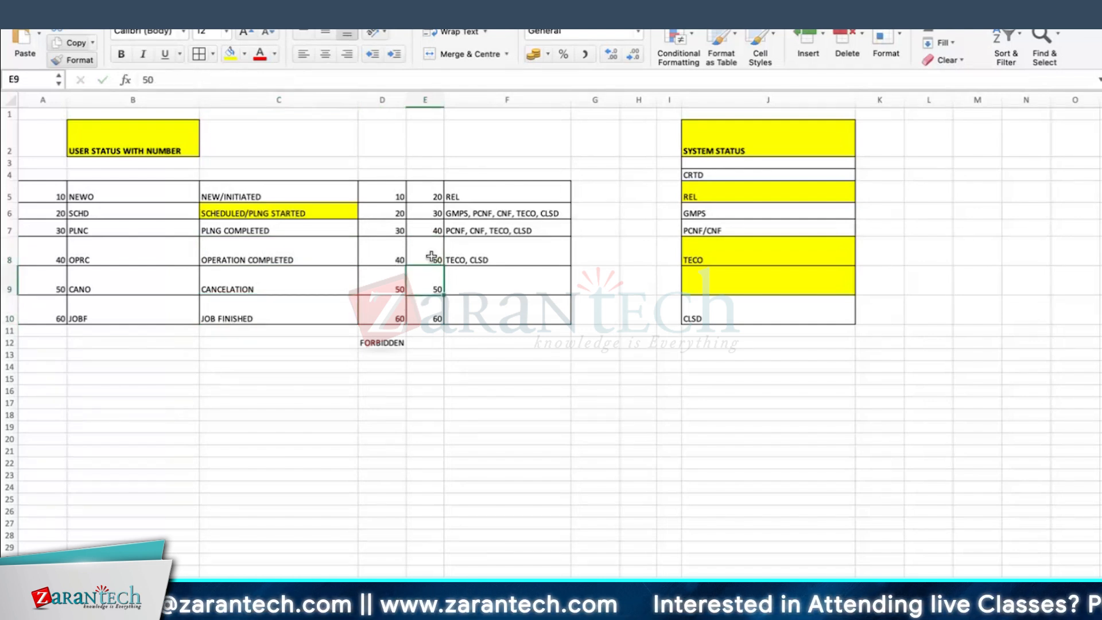
pyautogui.click(382, 253)
pyautogui.click(393, 283)
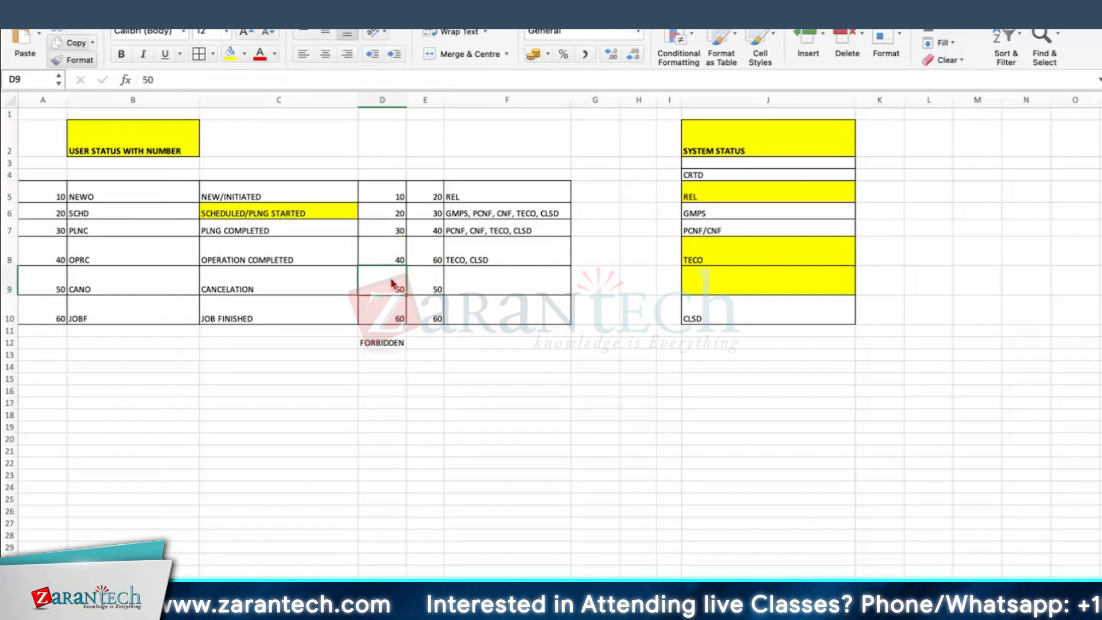
pyautogui.click(383, 304)
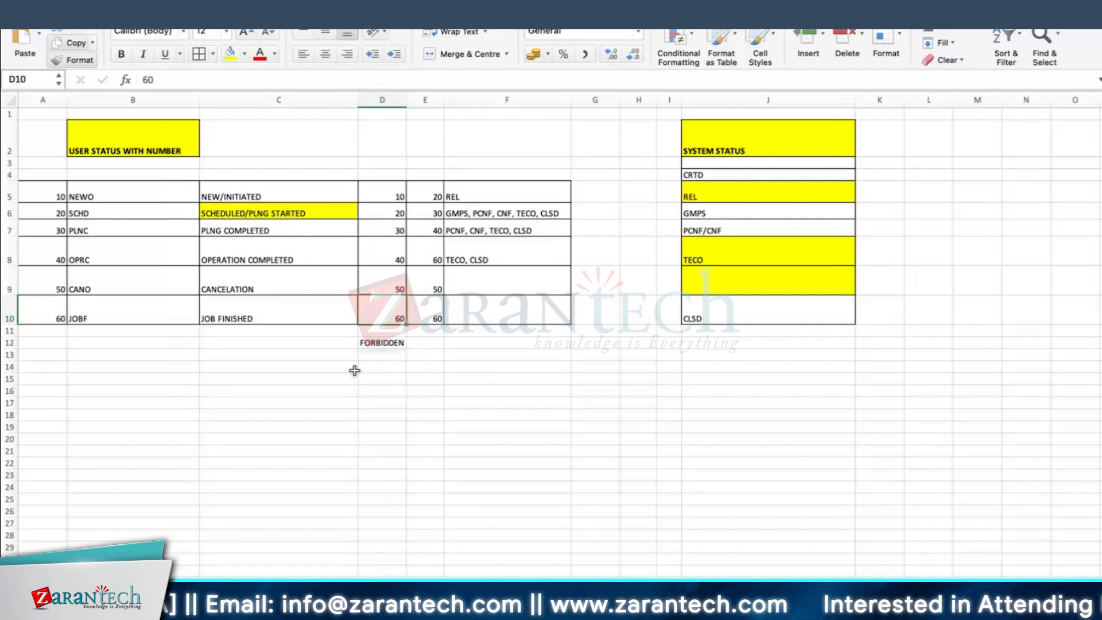
pyautogui.click(221, 291)
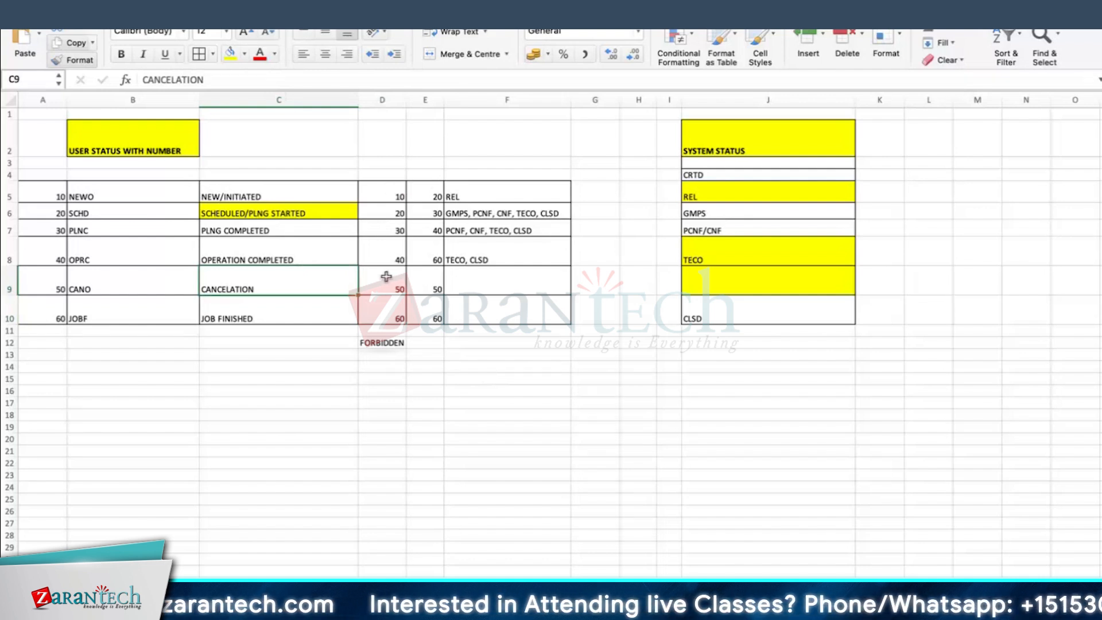
pyautogui.click(398, 192)
pyautogui.click(397, 228)
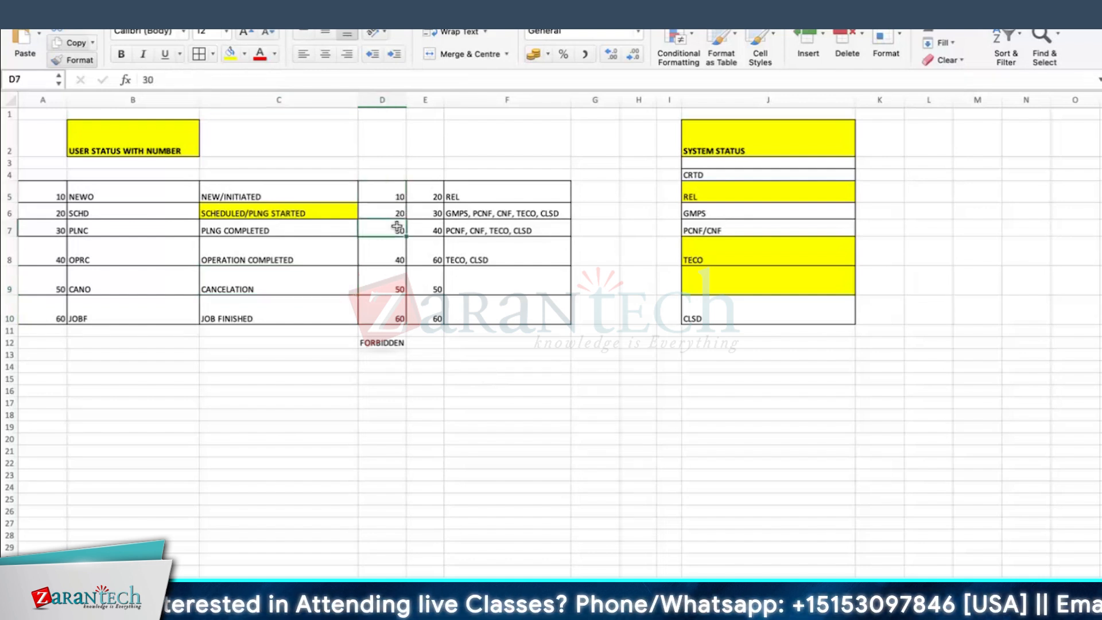
pyautogui.click(399, 259)
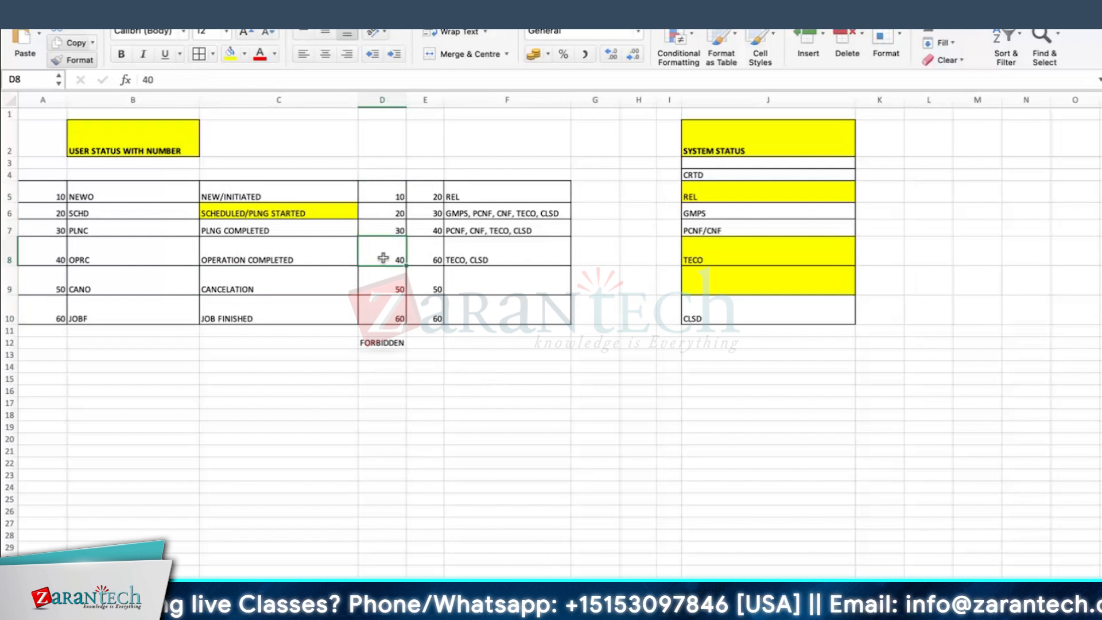
pyautogui.click(434, 289)
pyautogui.write('50')
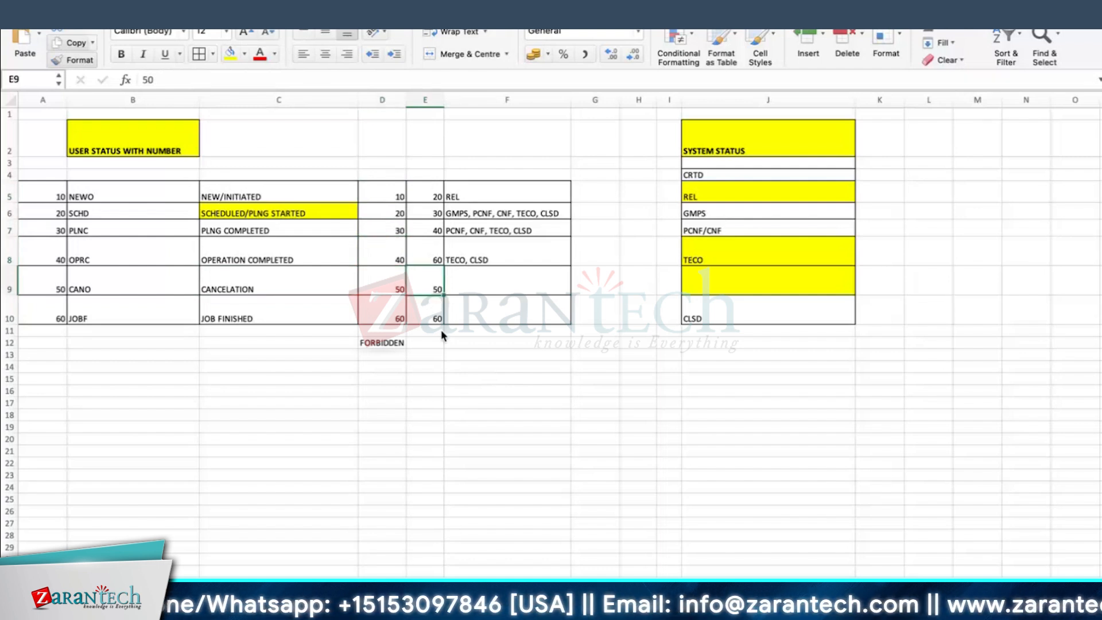
pyautogui.press('Return')
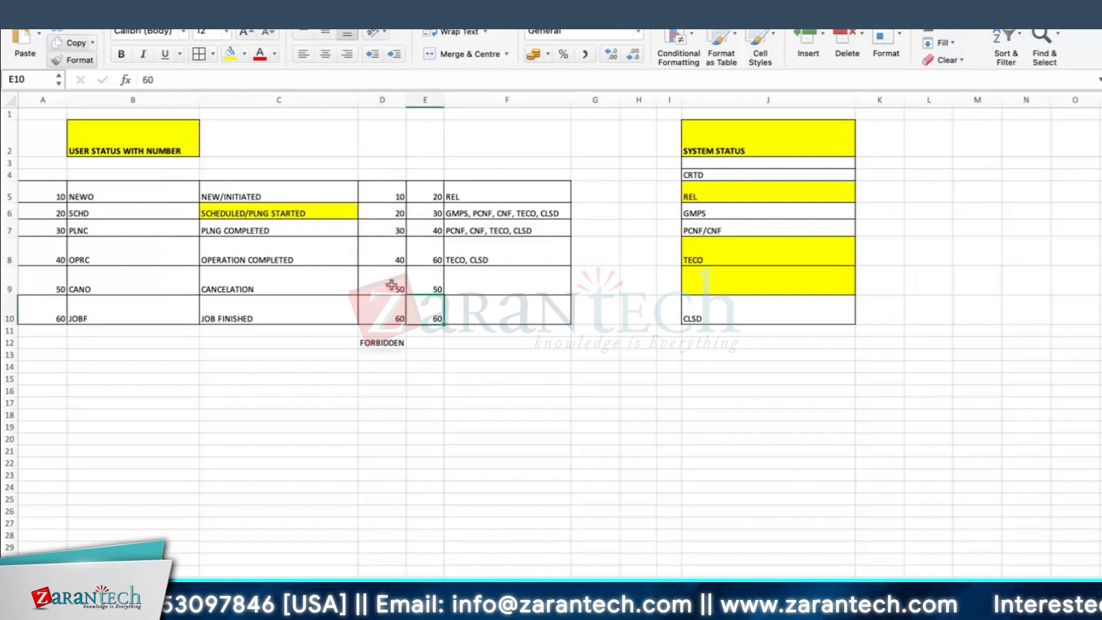
pyautogui.click(279, 320)
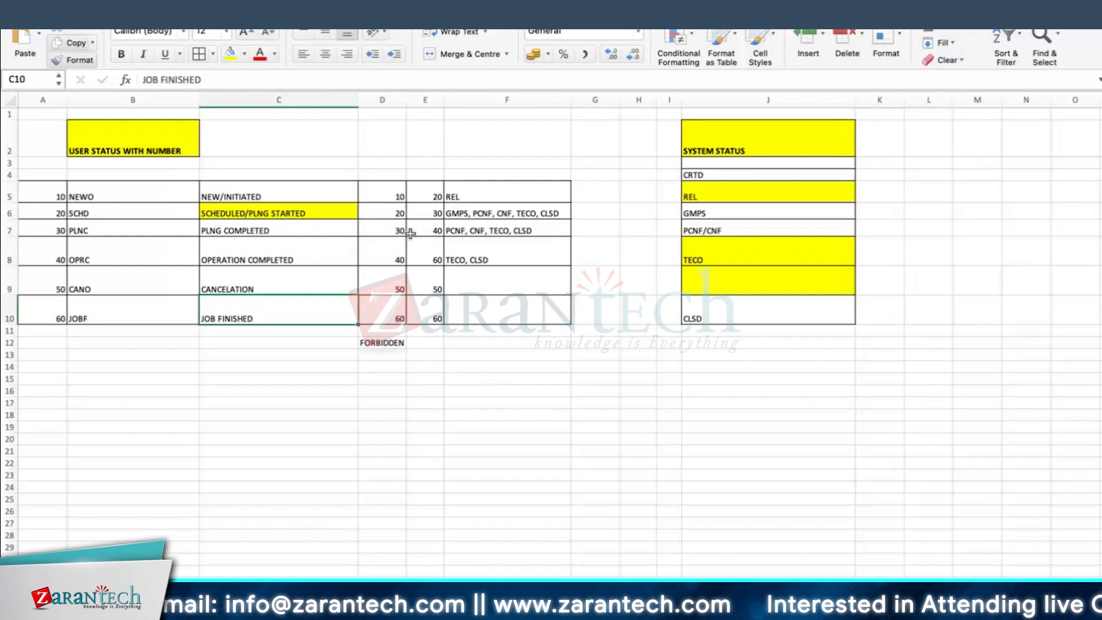
# Step: Review the lower range numbers of the user statuses in D5 through D10, comparing the OPRC, CANO and JOBF rows
pyautogui.click(386, 197)
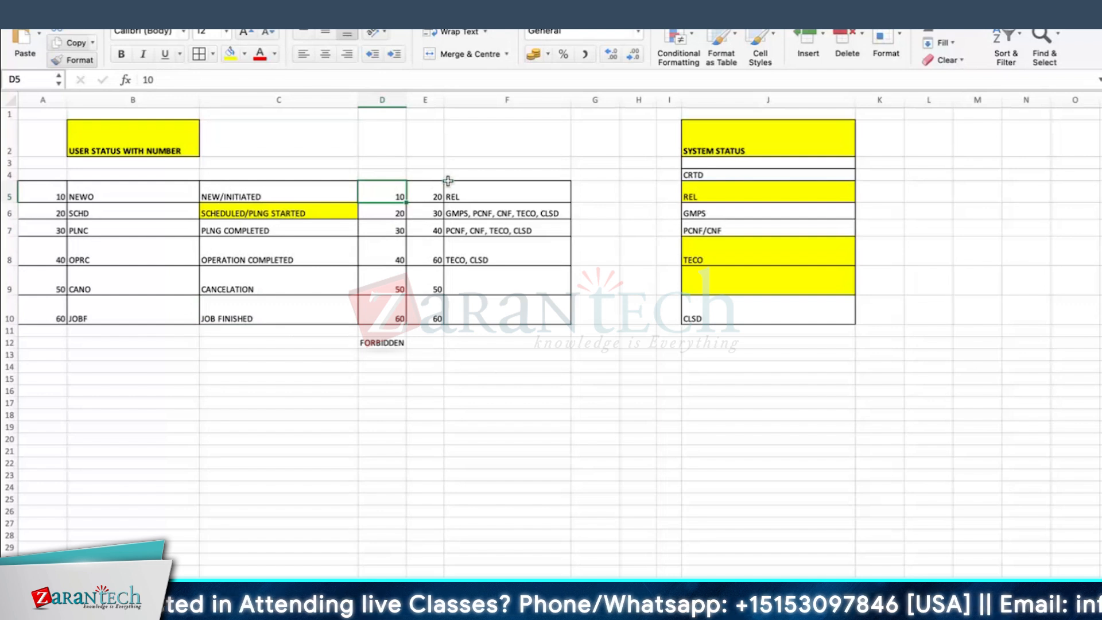
pyautogui.click(380, 214)
pyautogui.click(381, 228)
pyautogui.click(389, 254)
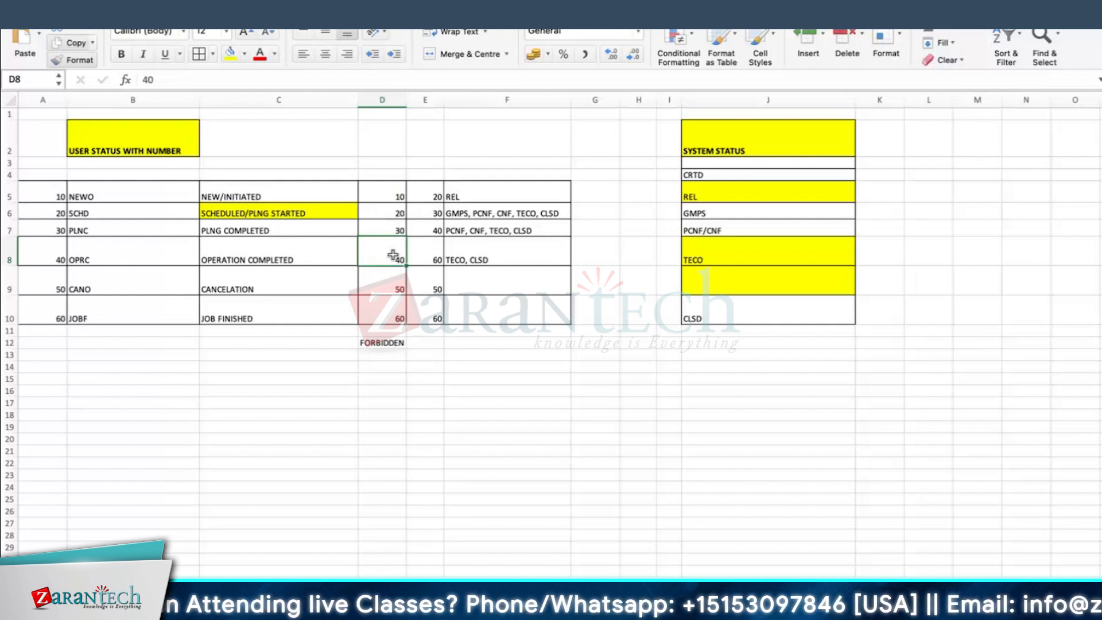
pyautogui.click(390, 280)
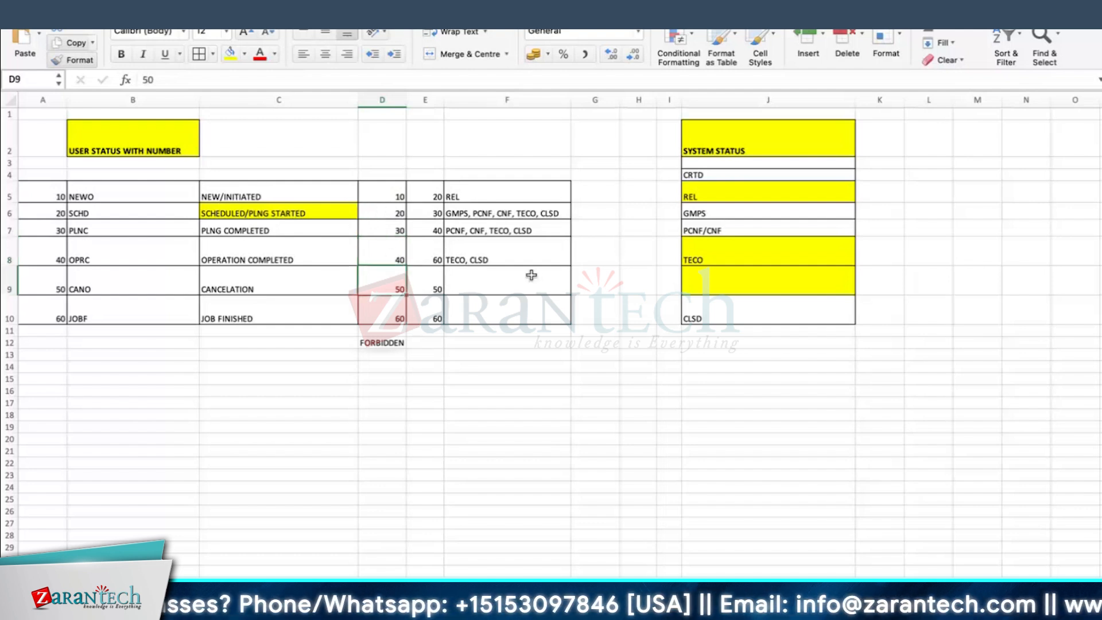
pyautogui.click(393, 261)
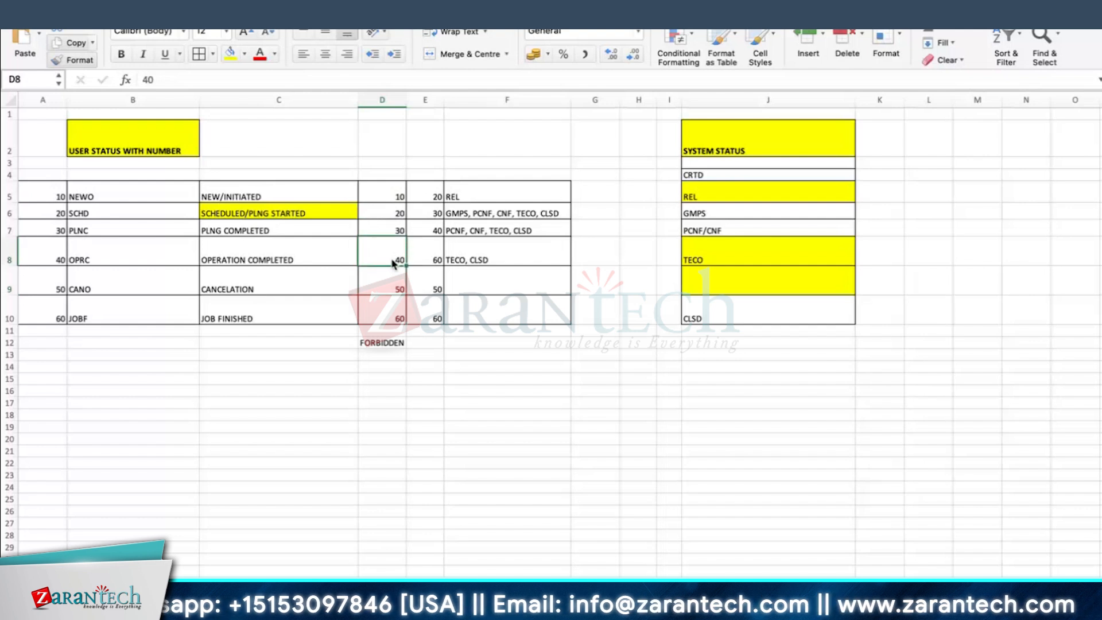
pyautogui.click(391, 290)
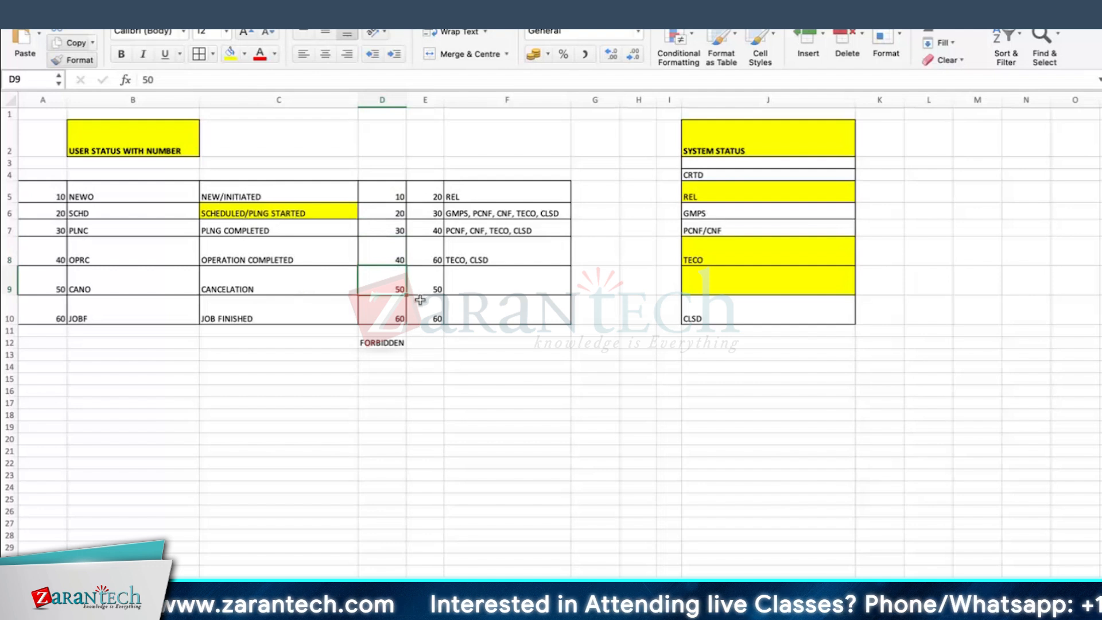
pyautogui.click(401, 259)
pyautogui.click(384, 310)
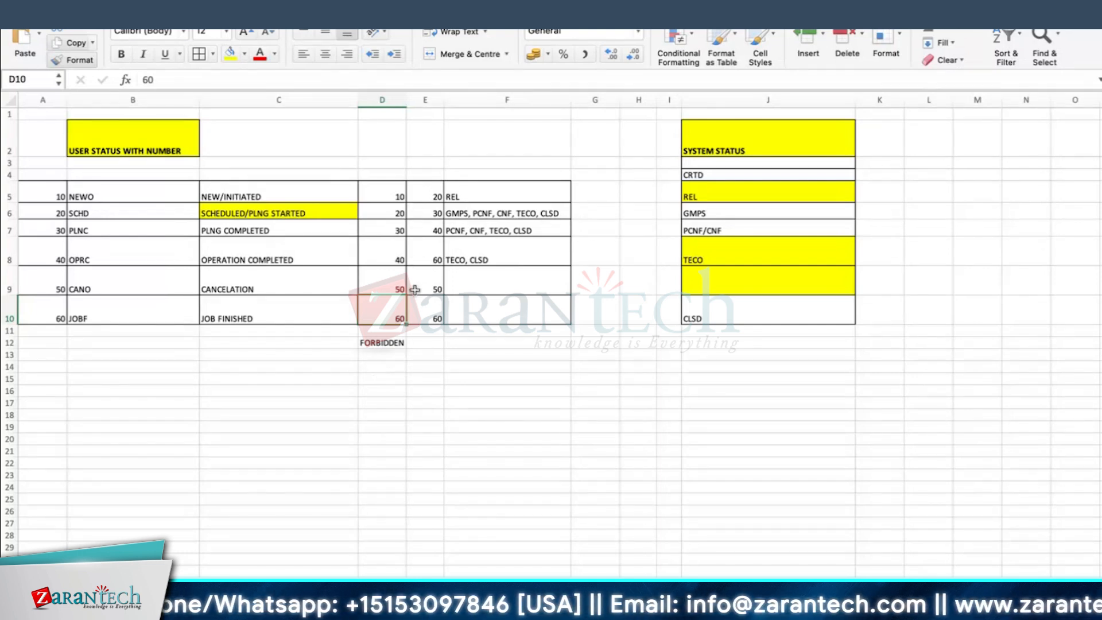
pyautogui.click(424, 196)
pyautogui.write('50')
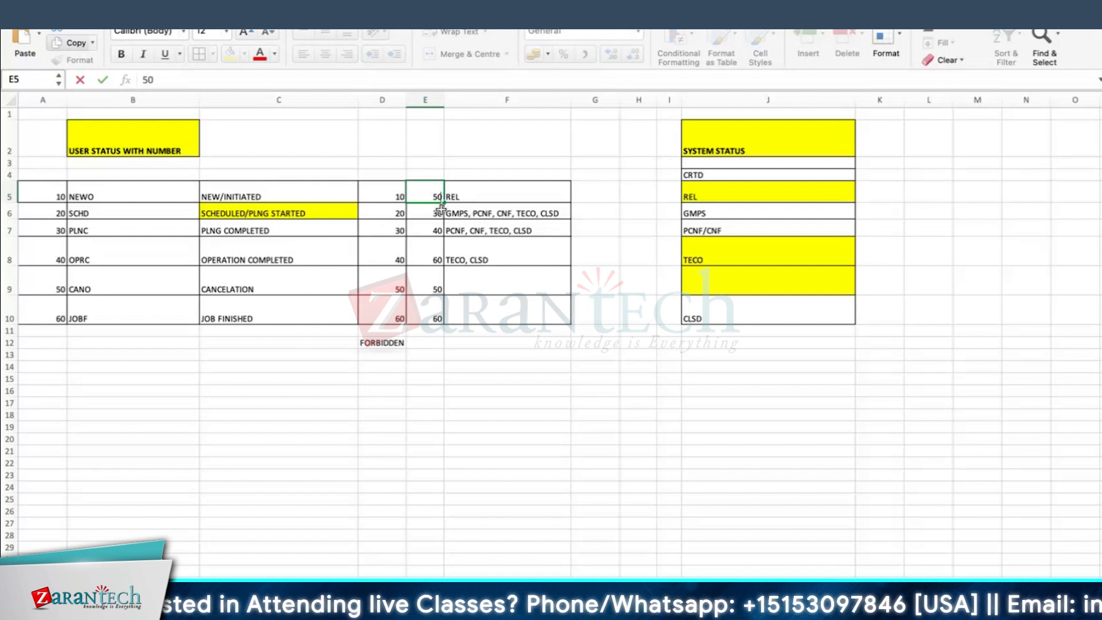
pyautogui.write('20')
pyautogui.press('Return')
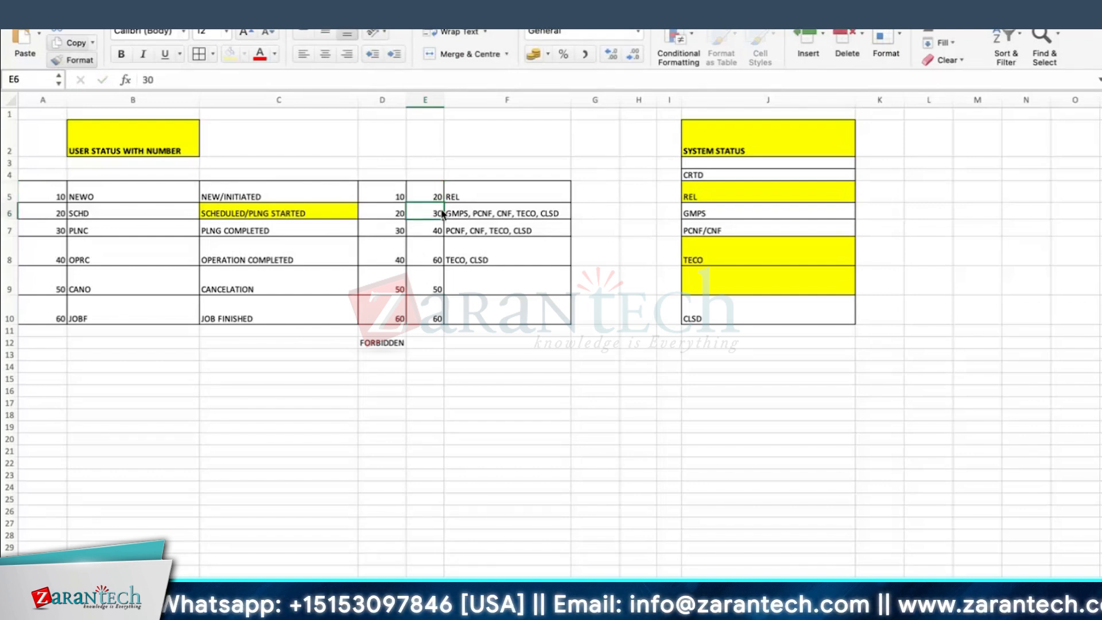
# Step: Set the CANO row's lower range number in D9 to 40 and compare it with the OPRC row's range
pyautogui.click(391, 275)
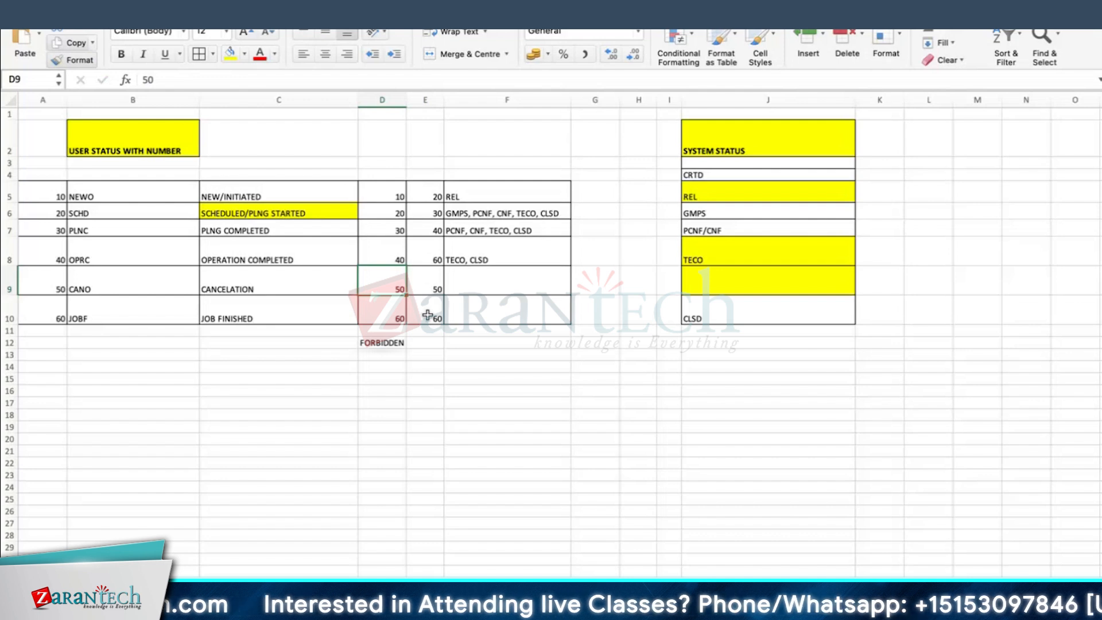
pyautogui.write('40')
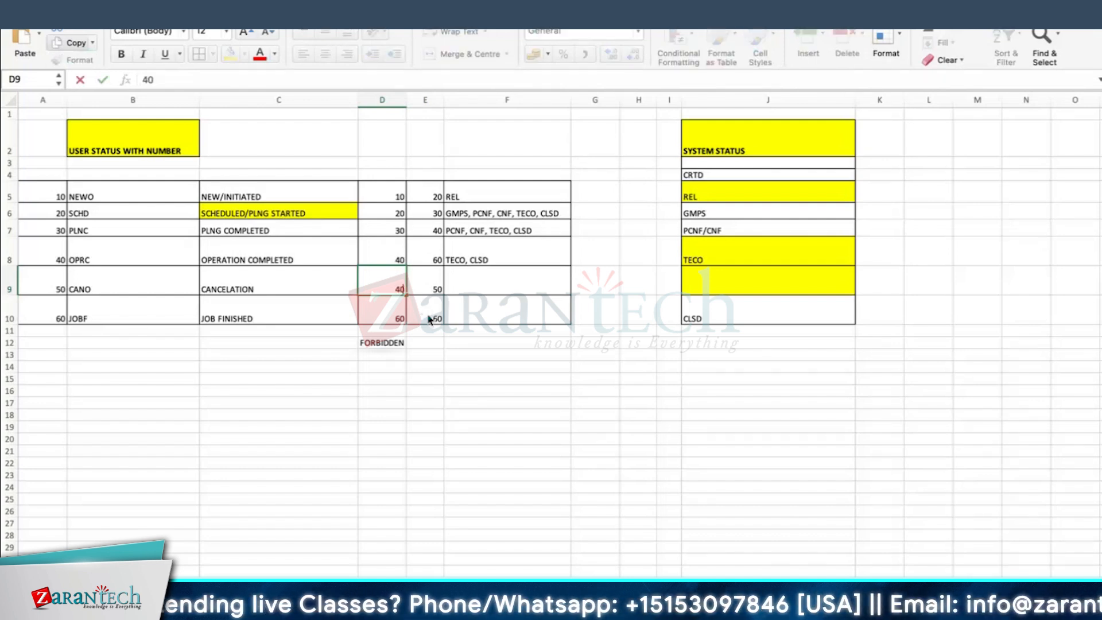
pyautogui.press('Return')
pyautogui.click(373, 285)
pyautogui.click(394, 253)
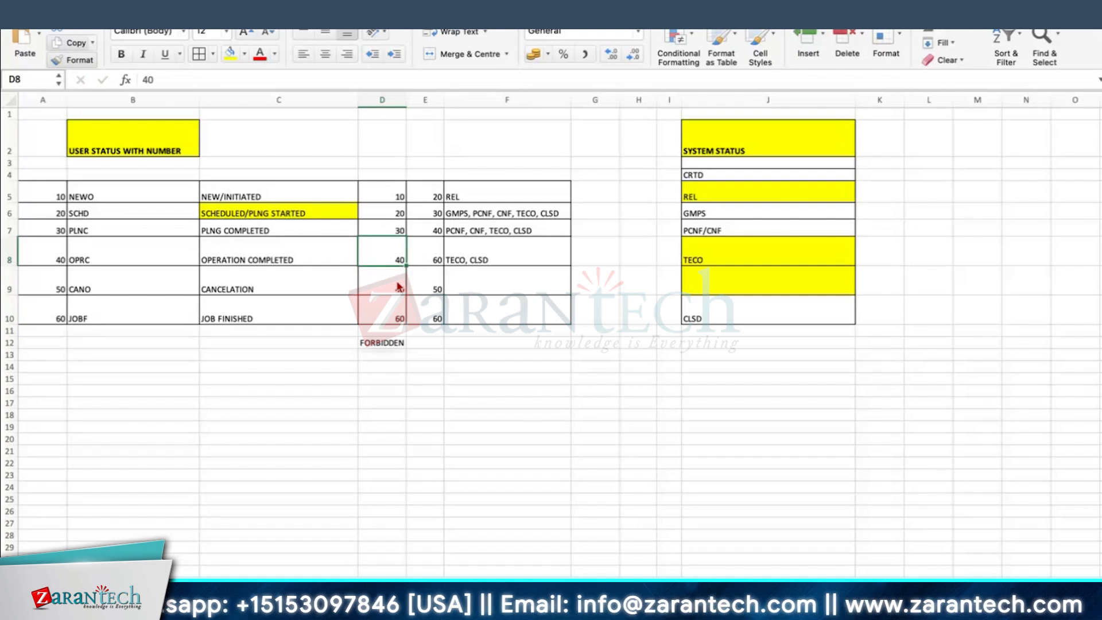
pyautogui.click(432, 257)
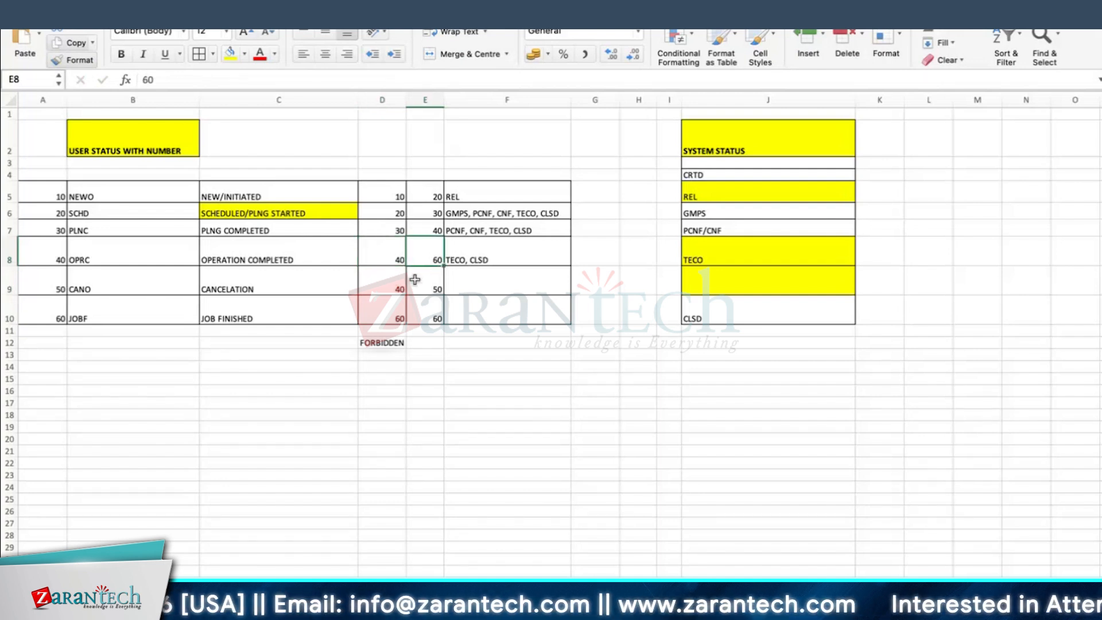
pyautogui.click(398, 299)
pyautogui.click(396, 288)
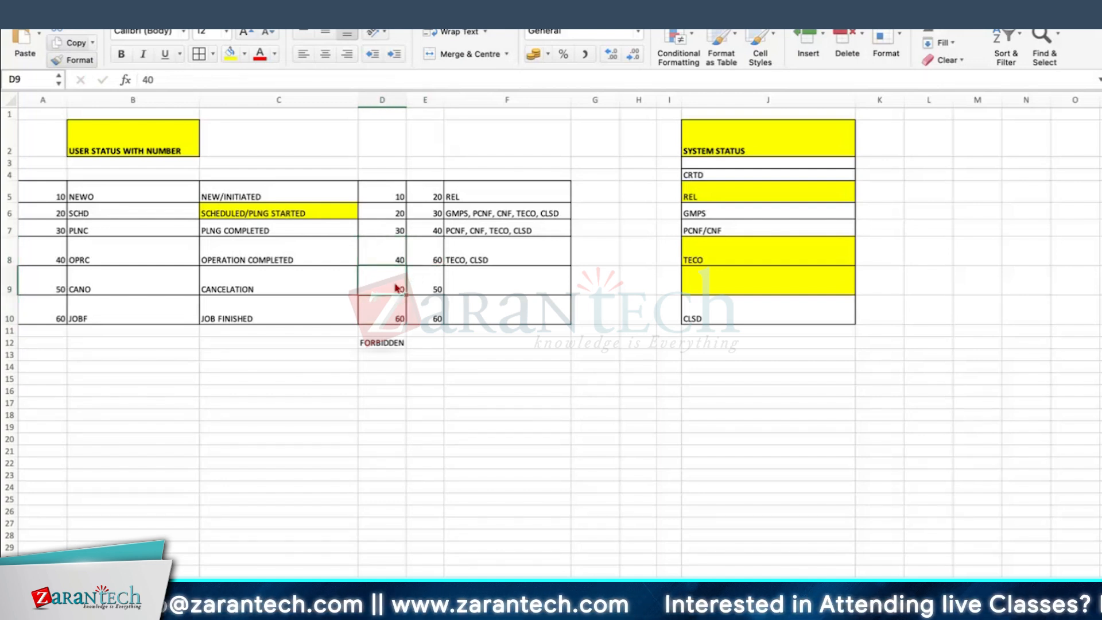
pyautogui.press('Up')
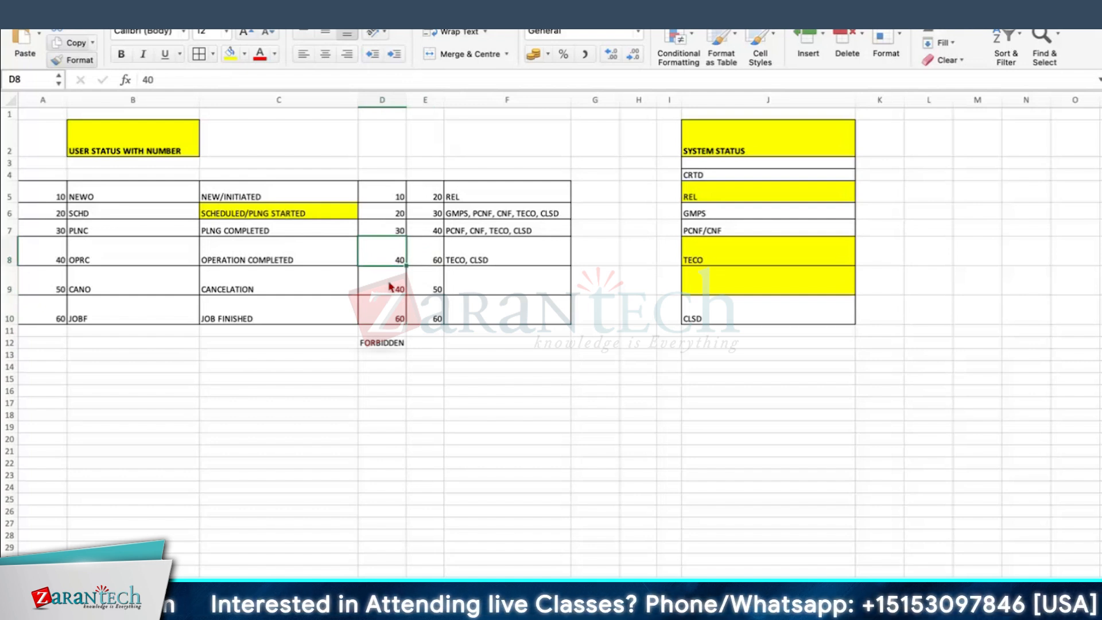
pyautogui.click(390, 287)
# Step: Add the headings LOWER in D4 and UPPER in E4 above the number range columns
pyautogui.click(396, 174)
pyautogui.write('LO')
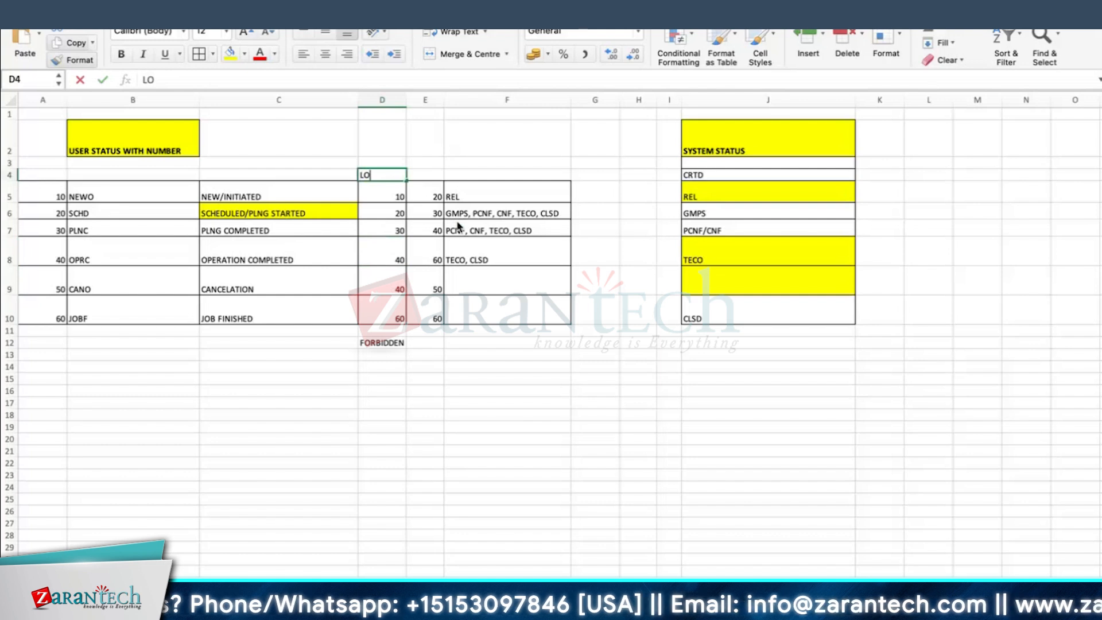
pyautogui.write('WER')
pyautogui.press('Tab')
pyautogui.write('UPPER')
pyautogui.press('Return')
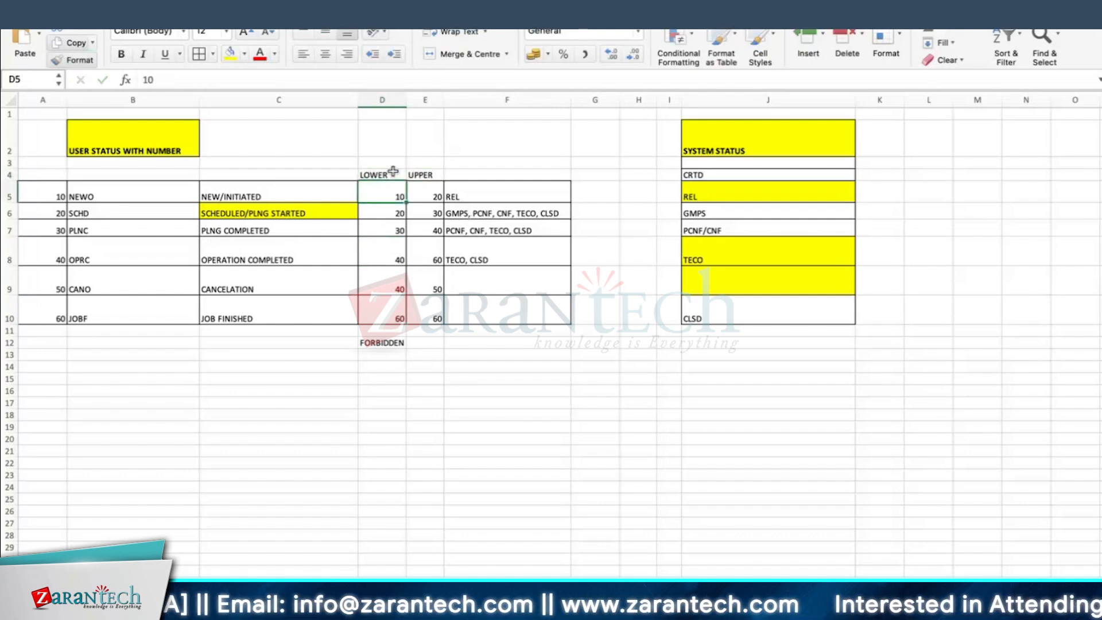
# Step: Format the LOWER and UPPER headings bold with yellow fill, and enlarge row 4 and columns D and E
pyautogui.moveTo(393, 171); pyautogui.dragTo(427, 173)
pyautogui.click(228, 55)
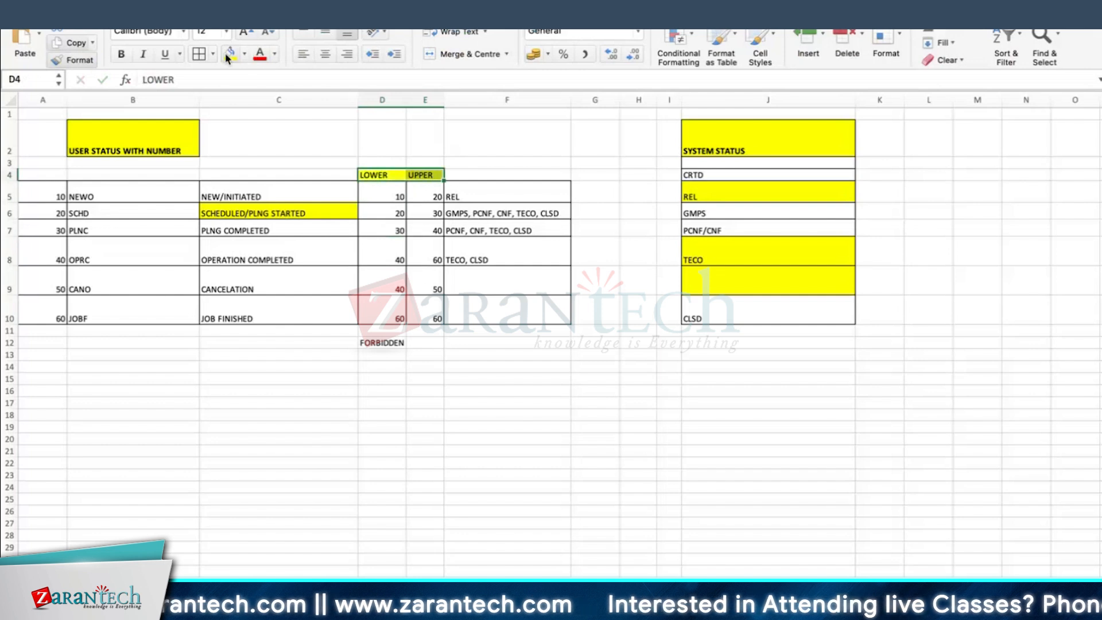
pyautogui.moveTo(12, 180); pyautogui.dragTo(11, 192)
pyautogui.moveTo(406, 99); pyautogui.dragTo(506, 99)
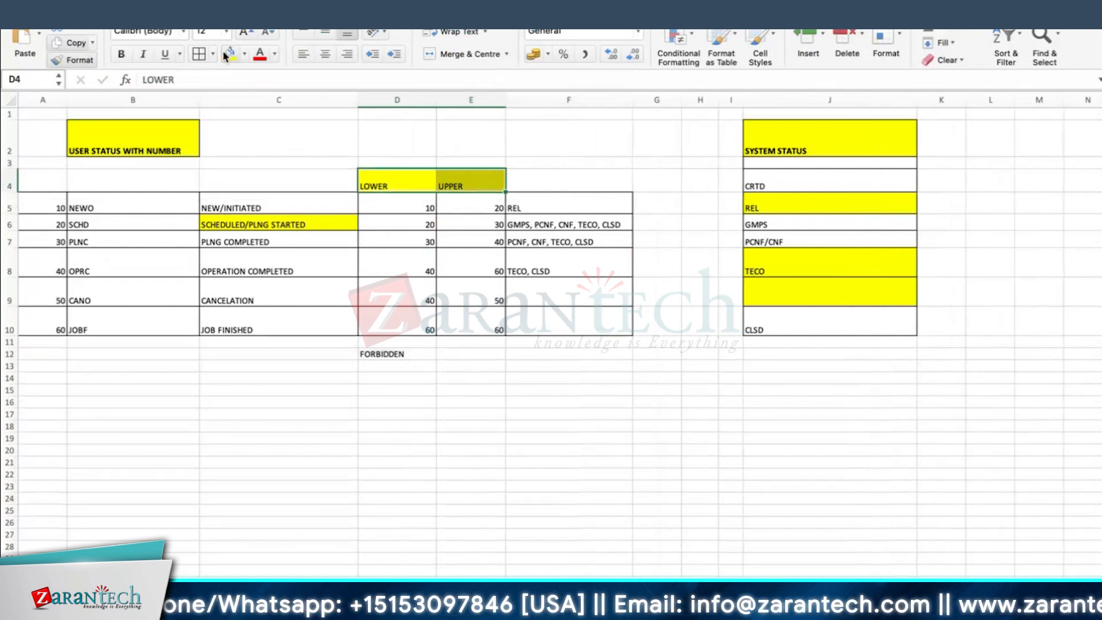
pyautogui.click(121, 54)
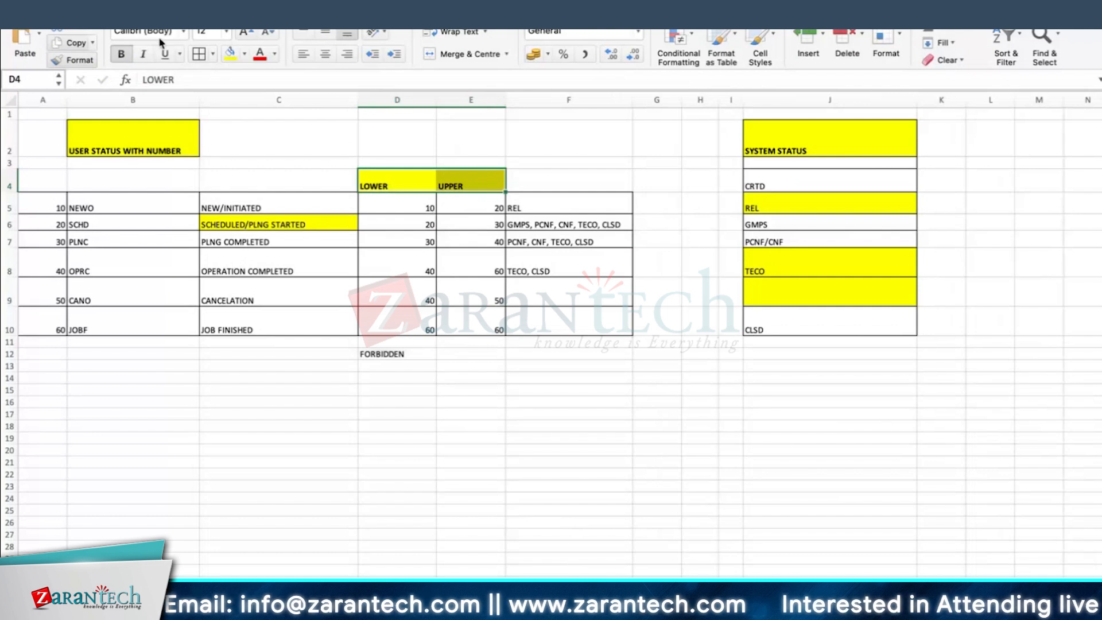
pyautogui.click(564, 444)
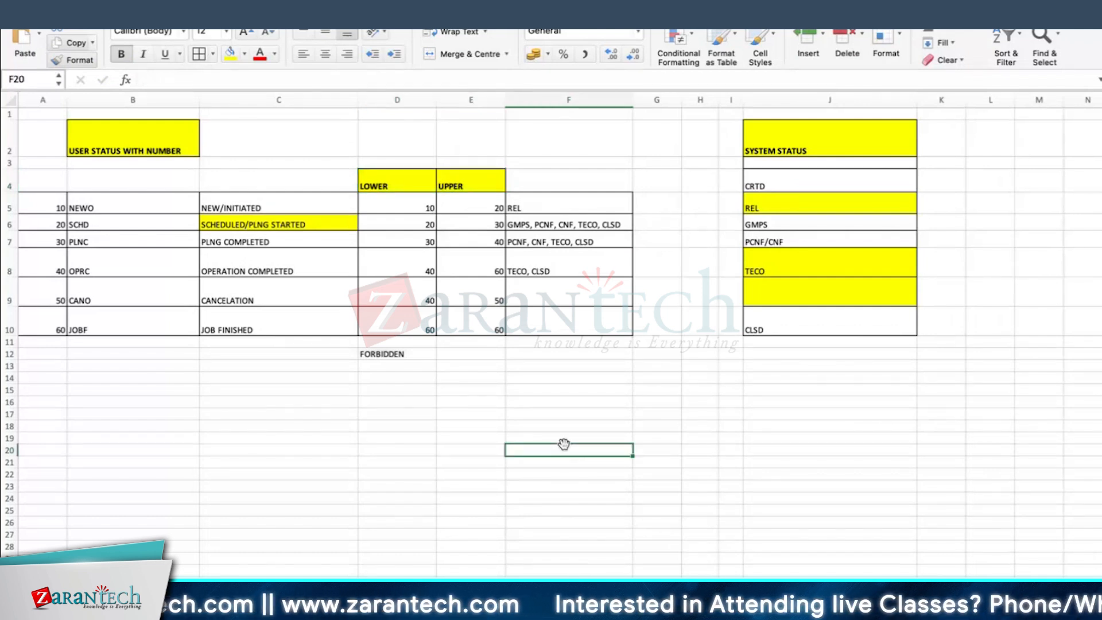
# Step: Examine the CANO row's lower and upper range numbers in D9 and E9 against the OPRC row
pyautogui.click(410, 296)
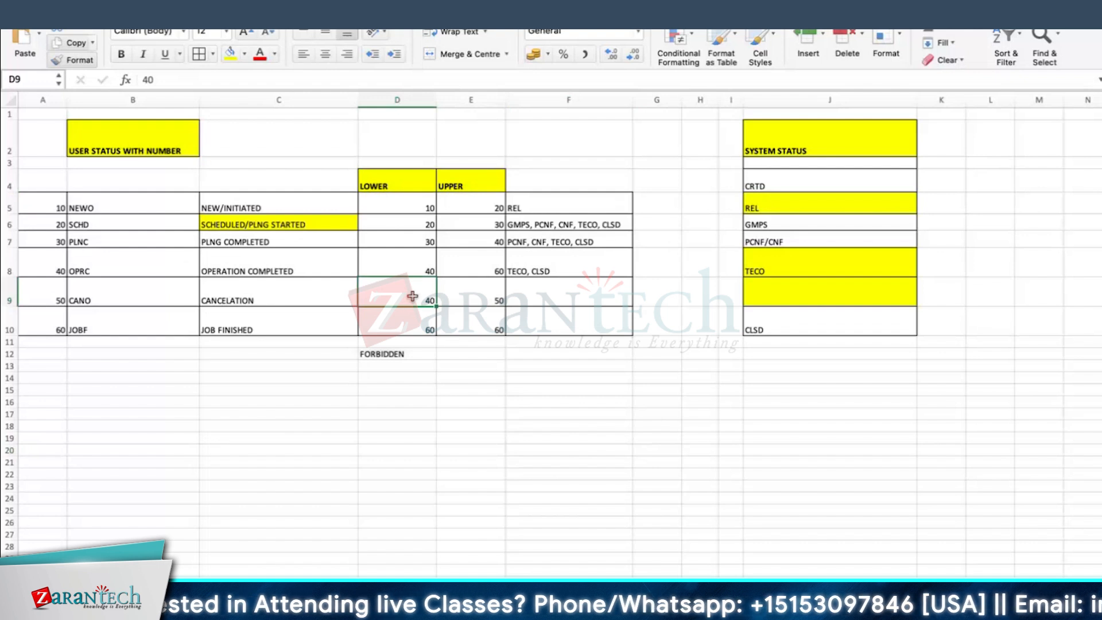
pyautogui.click(391, 264)
pyautogui.click(394, 288)
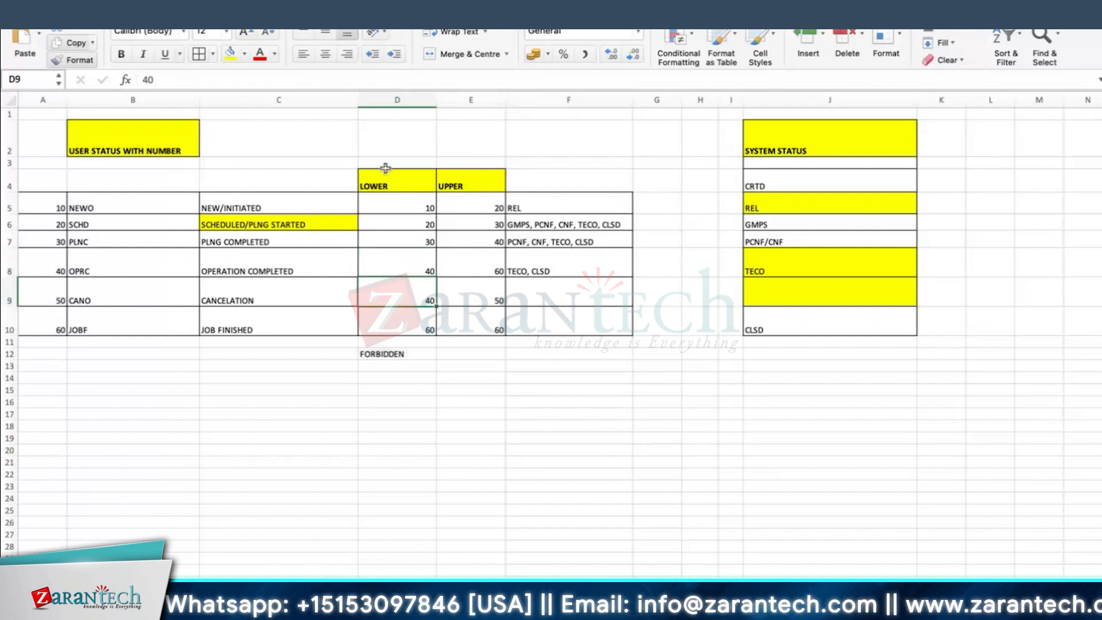
pyautogui.click(381, 188)
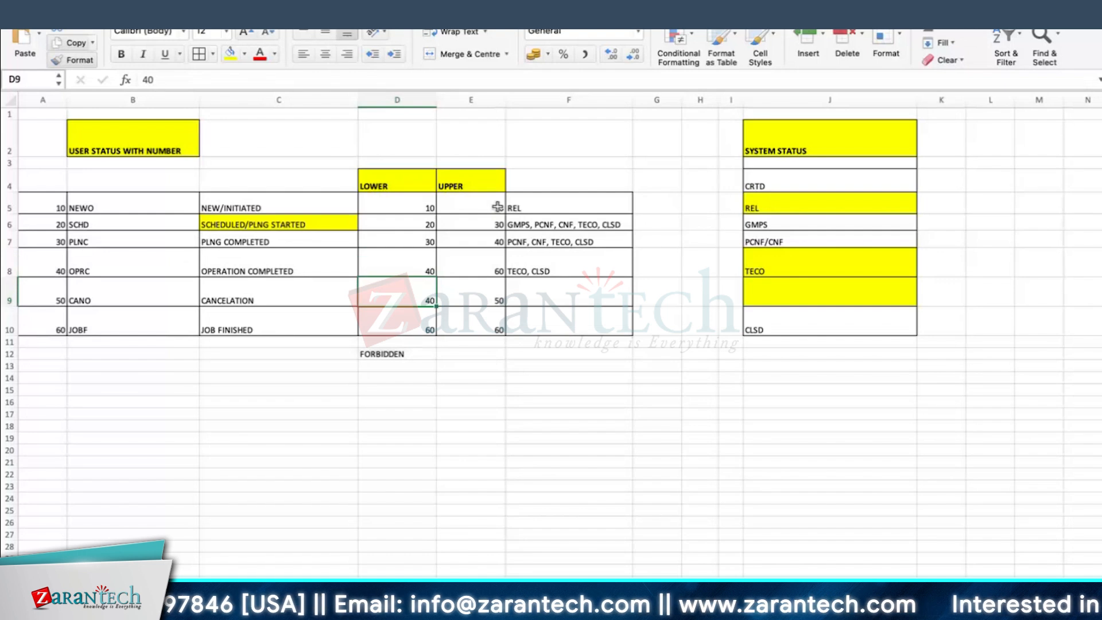
pyautogui.click(486, 298)
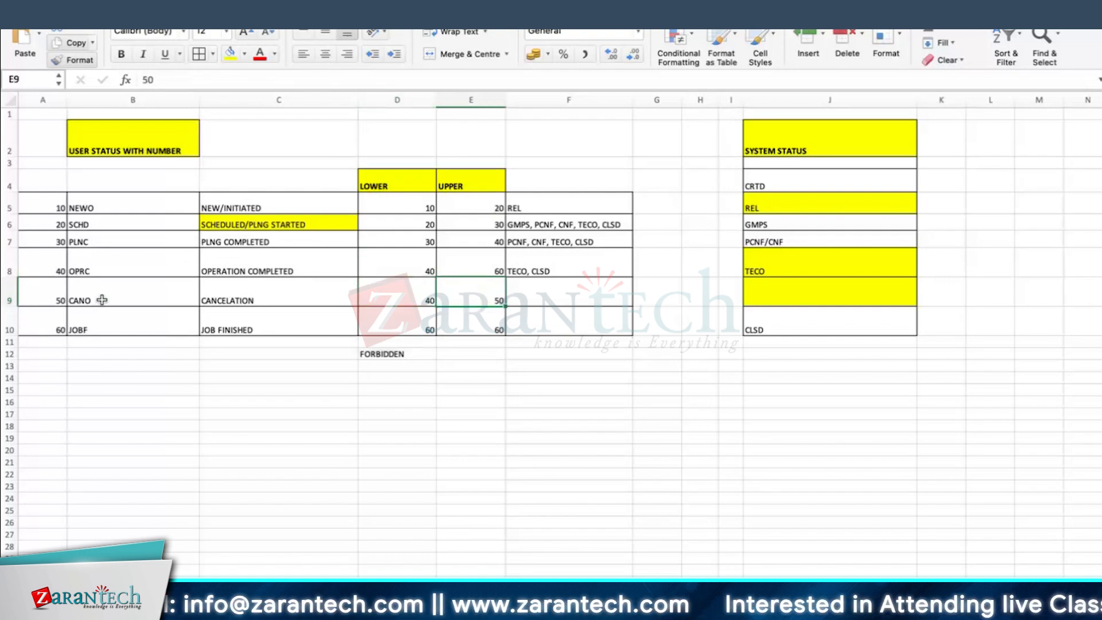
pyautogui.press('Left')
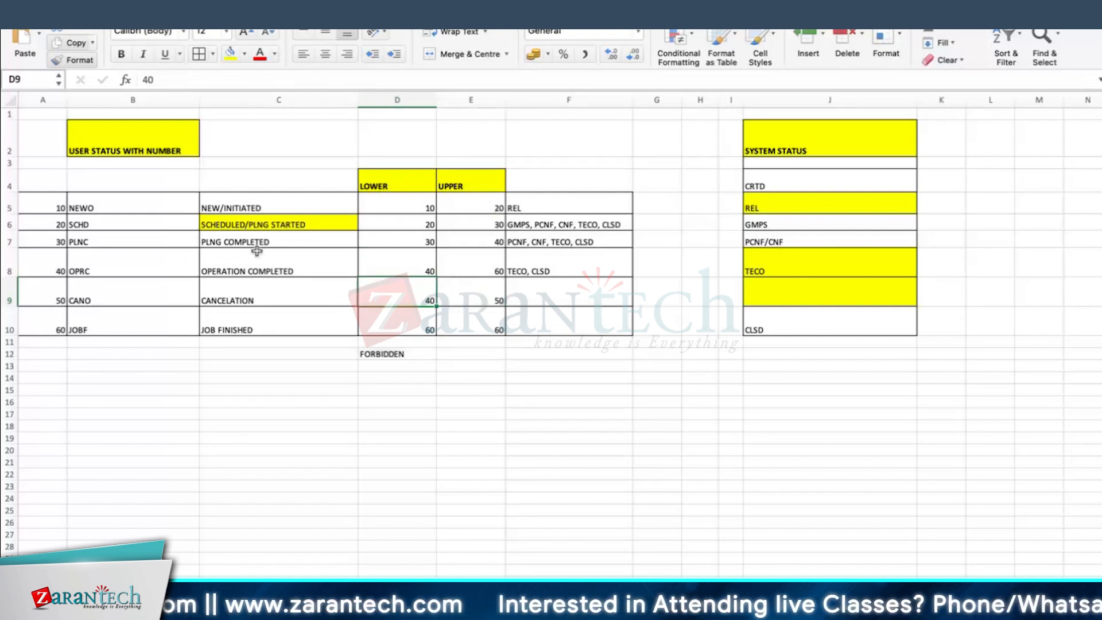
pyautogui.click(482, 296)
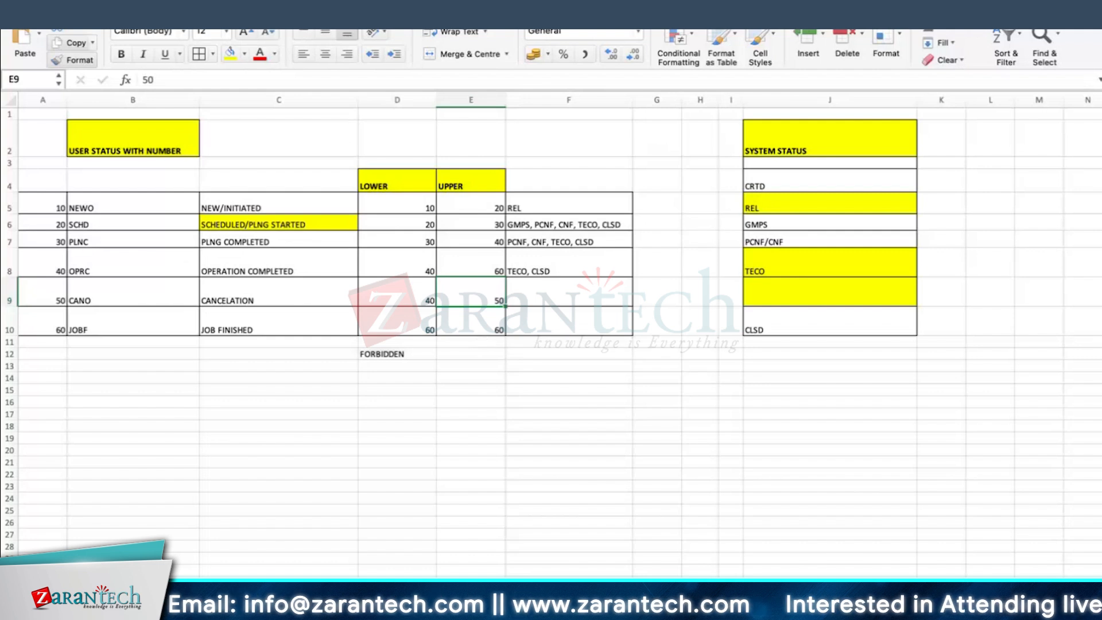
pyautogui.click(424, 291)
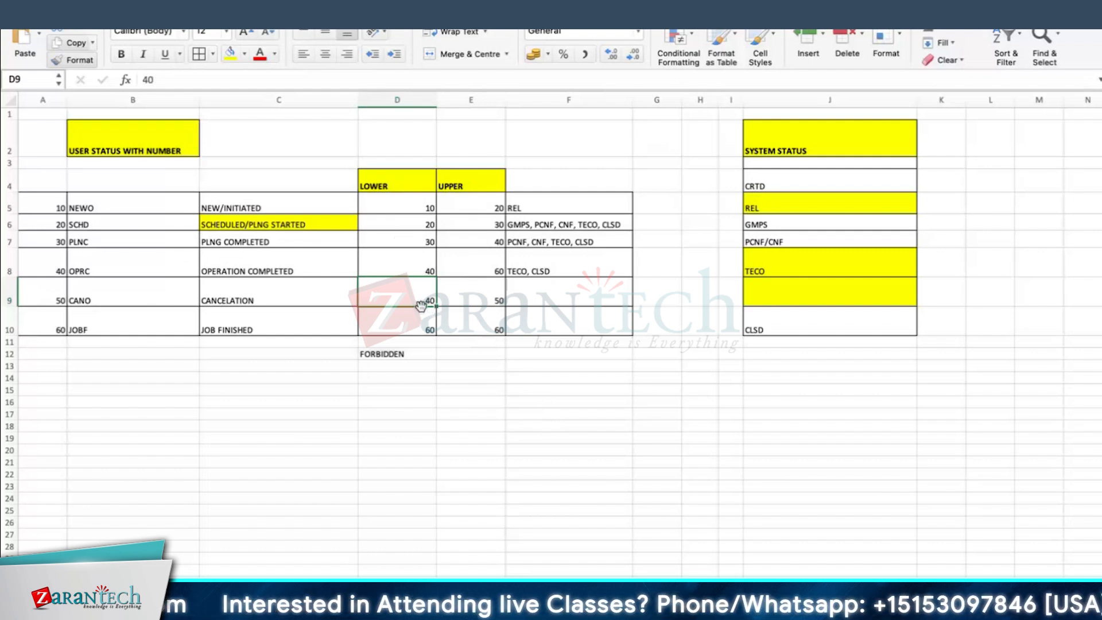
# Step: Set the SCHD row's lower range number in D6 to 10 and check it against the NEWO row's range
pyautogui.moveTo(421, 305); pyautogui.dragTo(424, 224)
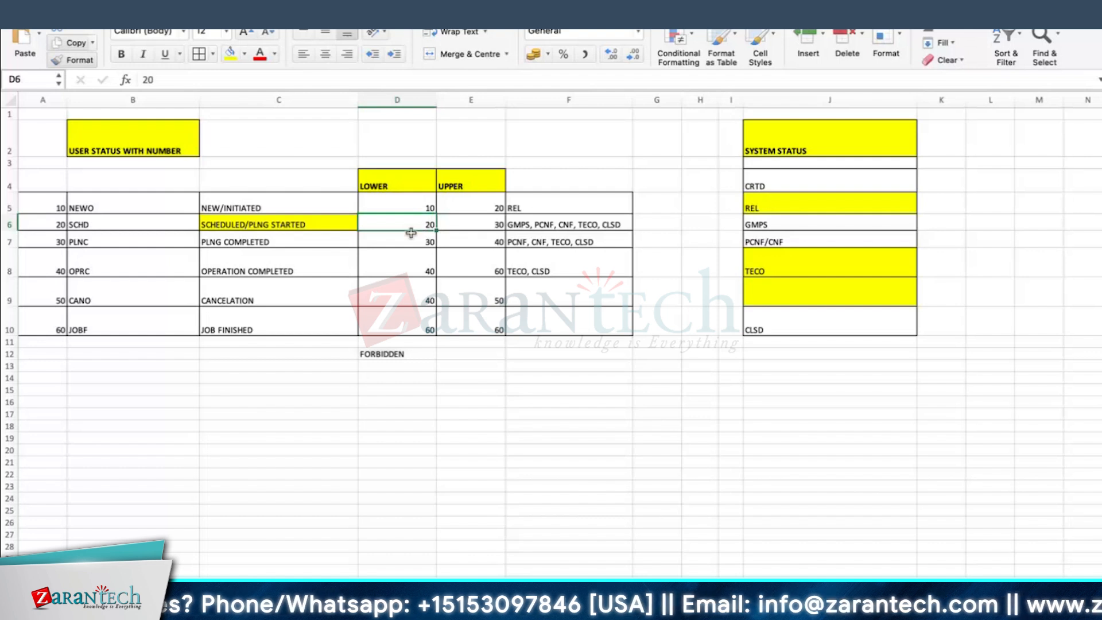
pyautogui.press('Left')
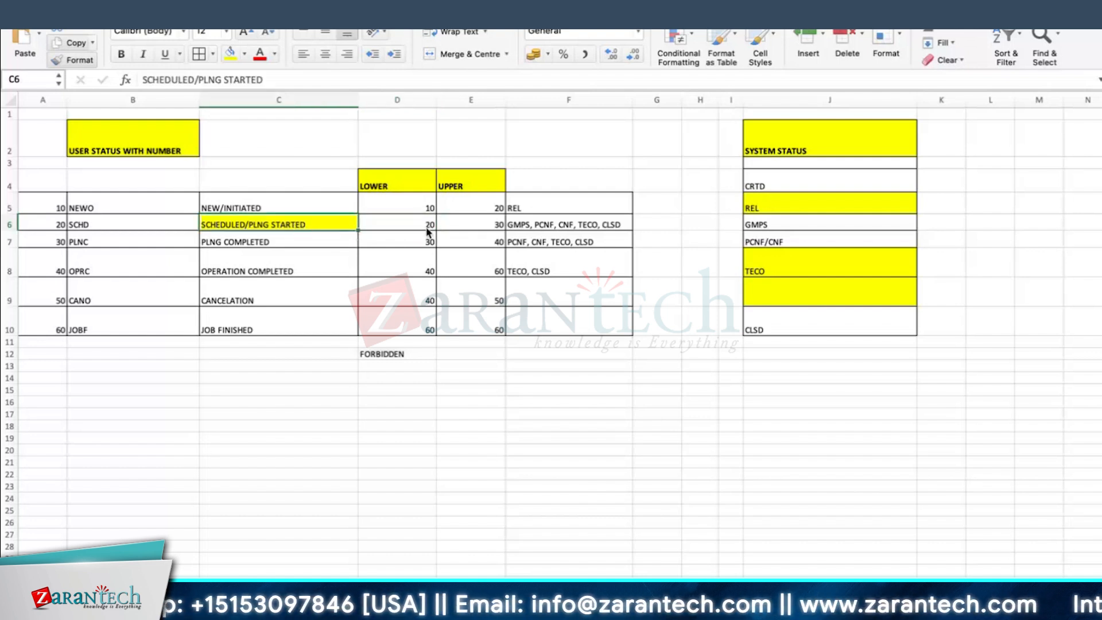
pyautogui.click(428, 224)
pyautogui.click(423, 201)
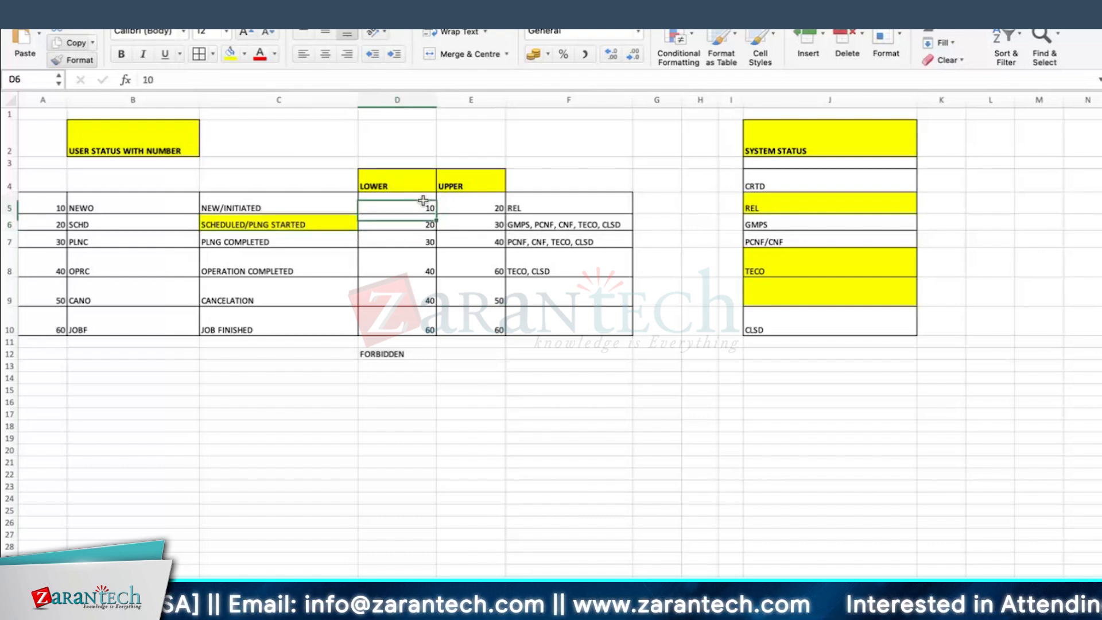
pyautogui.click(430, 222)
pyautogui.write('10')
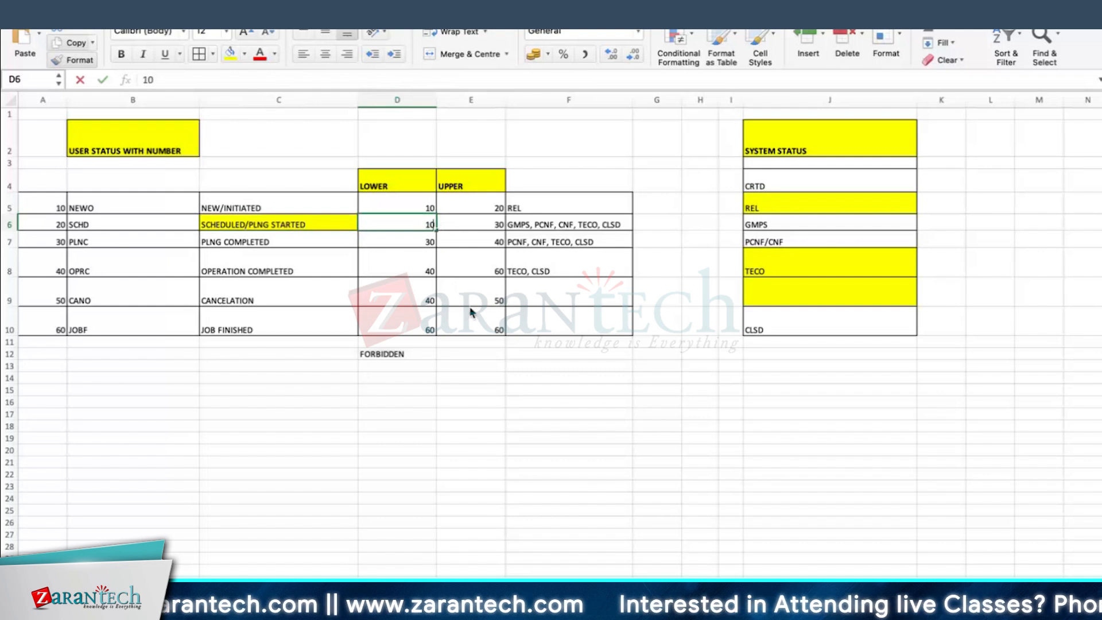
pyautogui.press('Return')
pyautogui.click(386, 227)
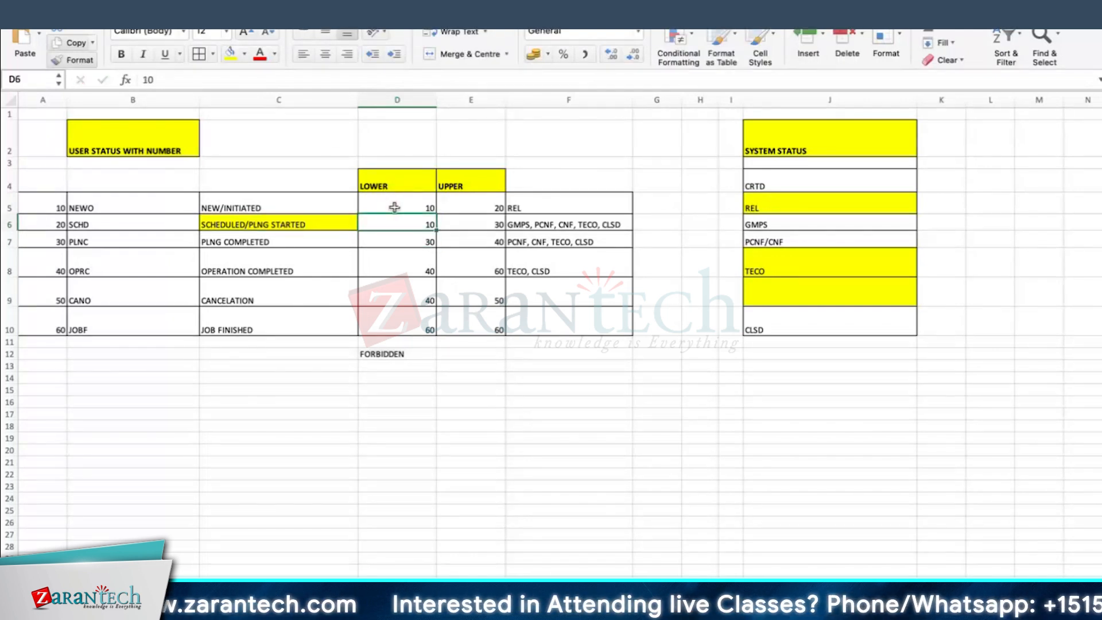
pyautogui.click(394, 207)
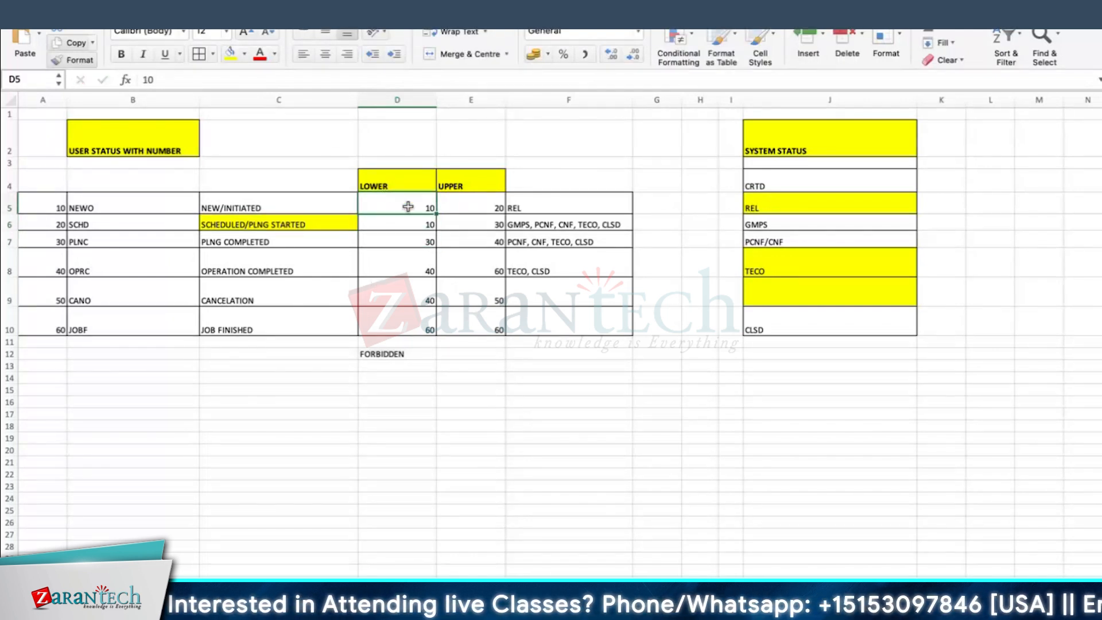
pyautogui.click(484, 205)
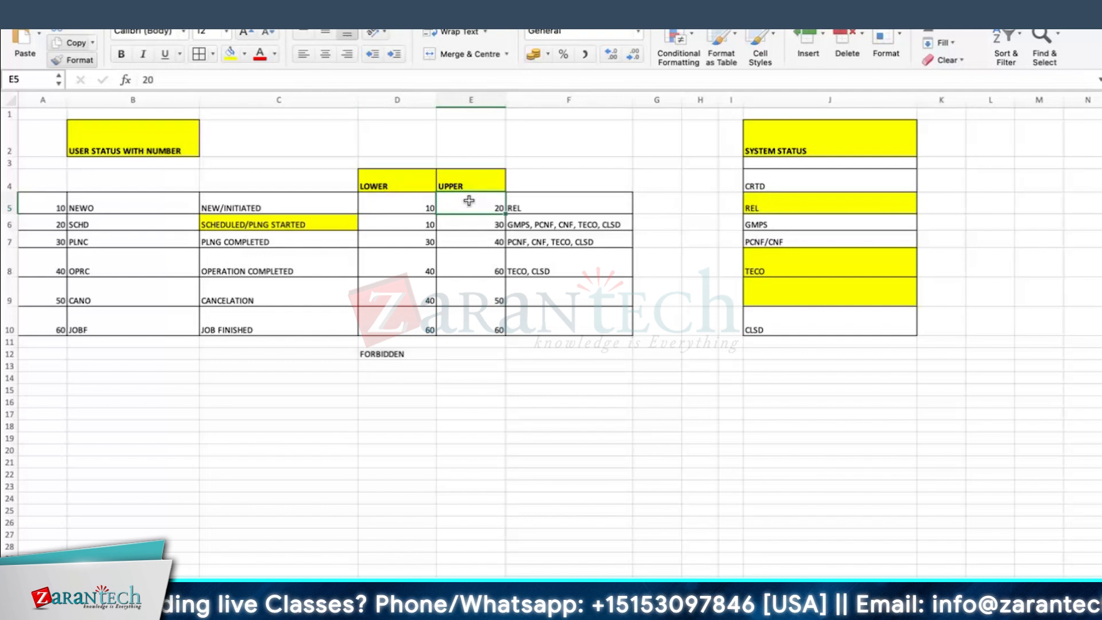
pyautogui.click(425, 208)
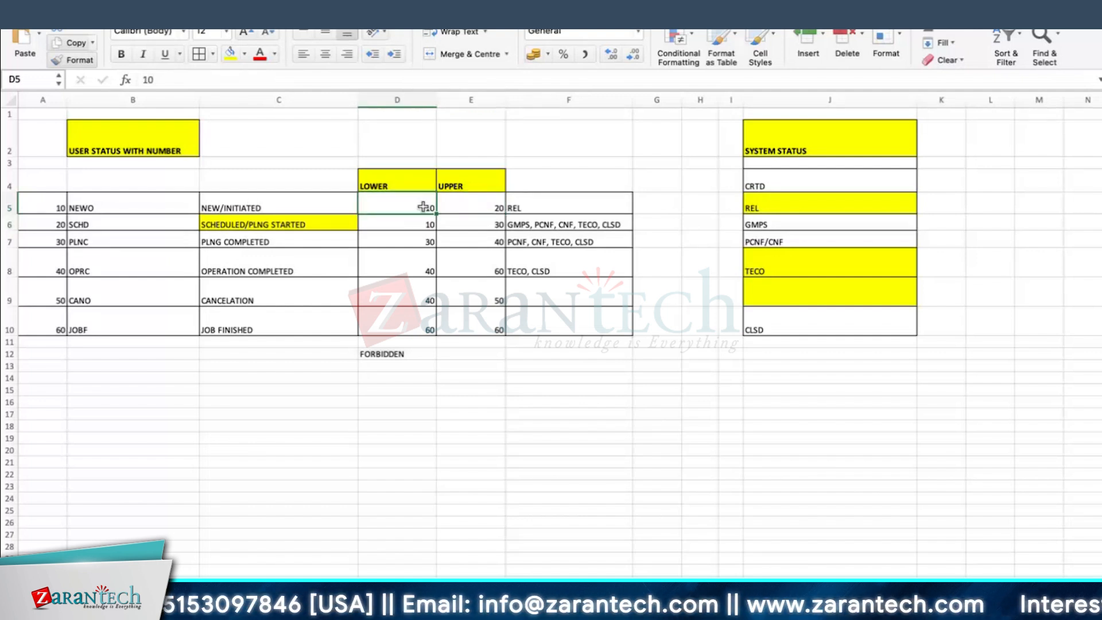
# Step: Examine the lower and upper range numbers of the NEWO, SCHD, PLNC and OPRC rows against each other
pyautogui.click(465, 205)
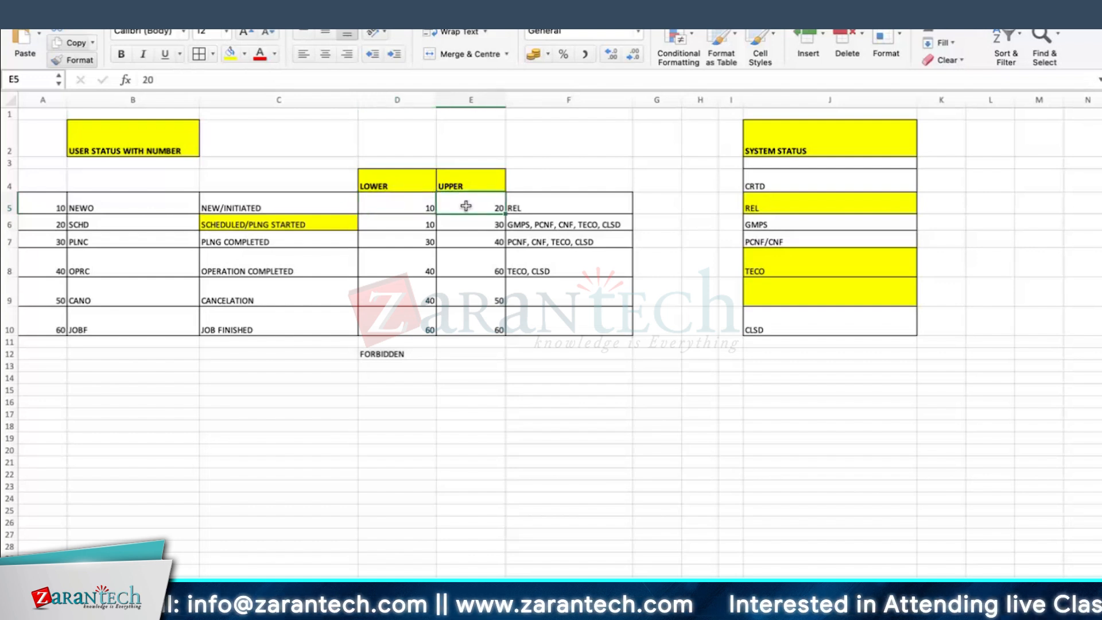
pyautogui.click(407, 224)
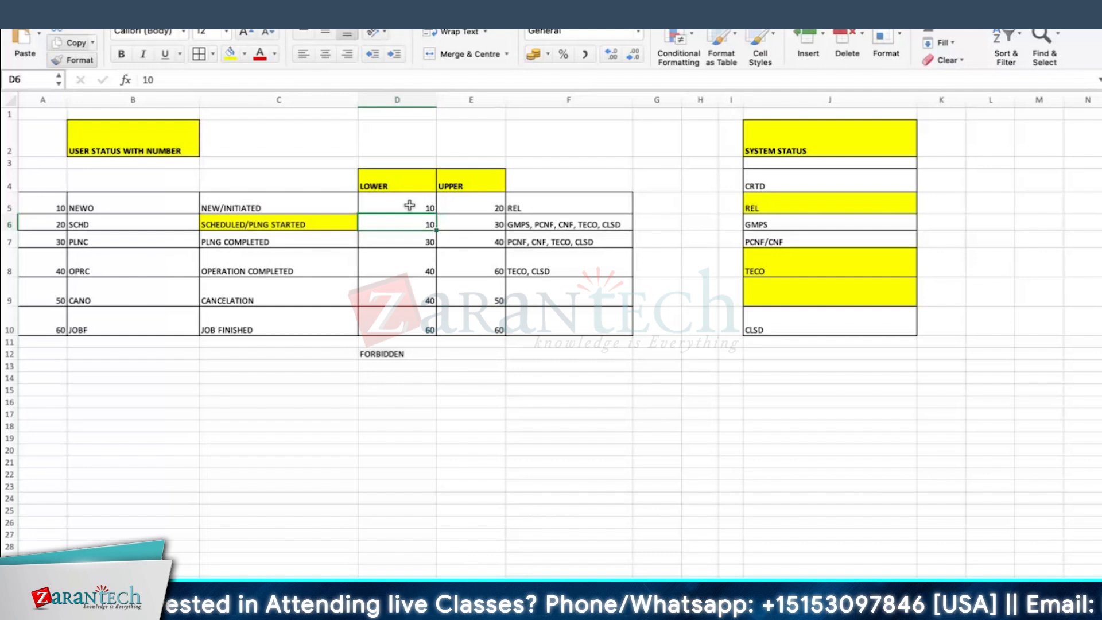
pyautogui.click(409, 207)
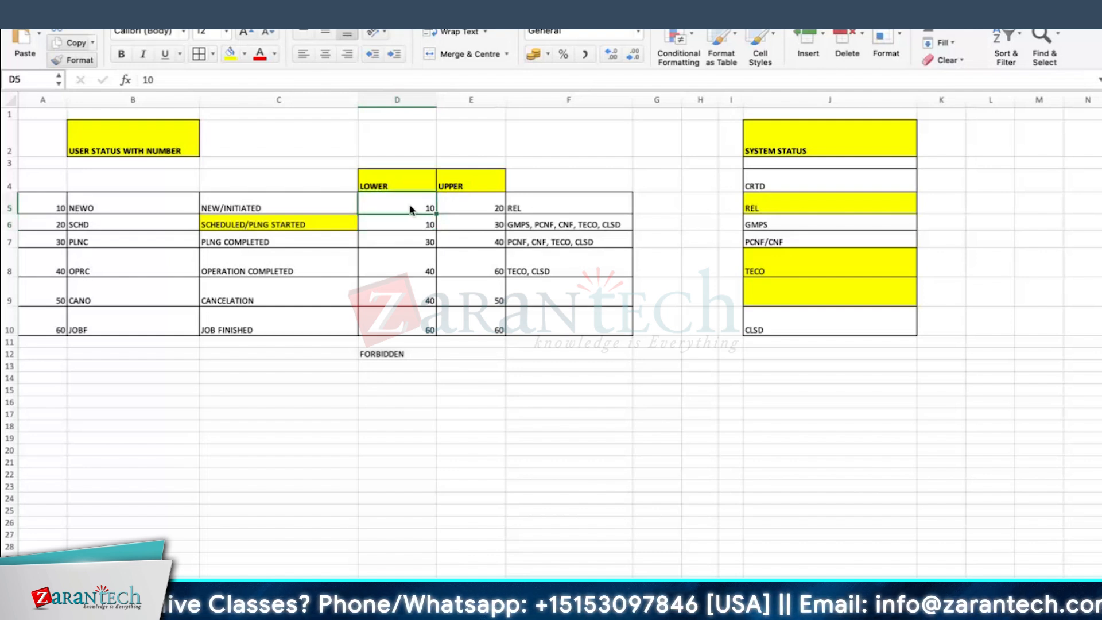
pyautogui.click(424, 227)
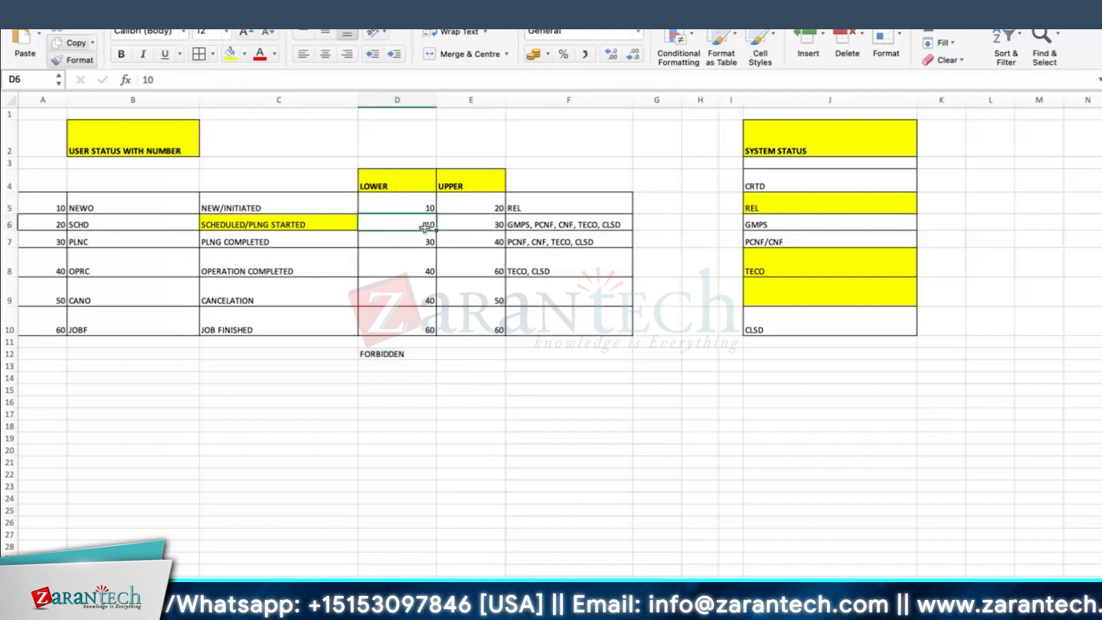
pyautogui.click(486, 226)
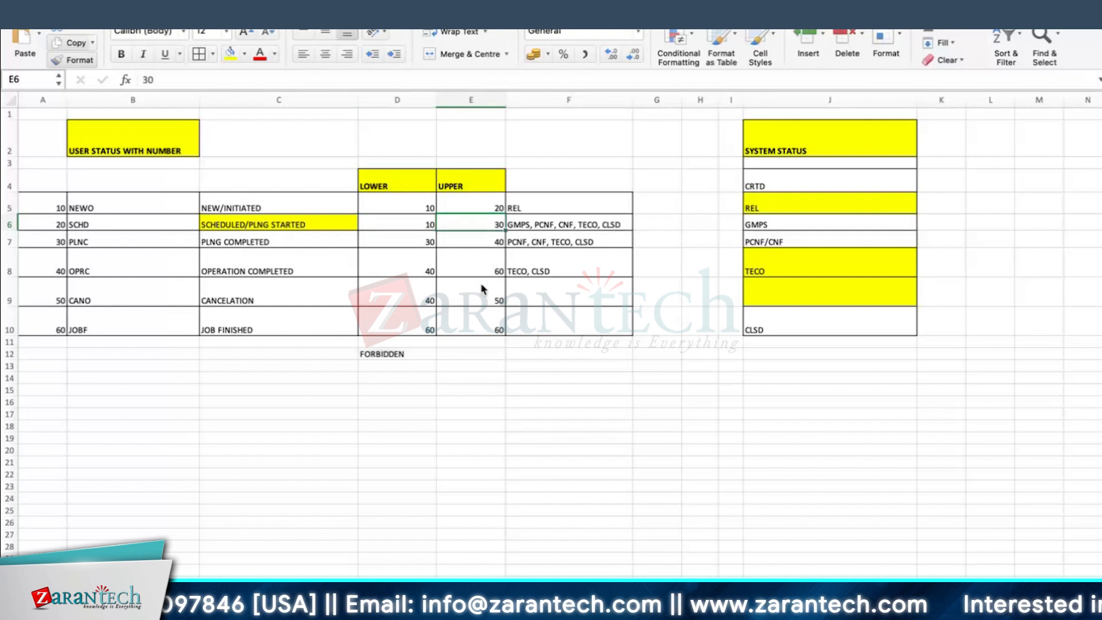
pyautogui.click(420, 241)
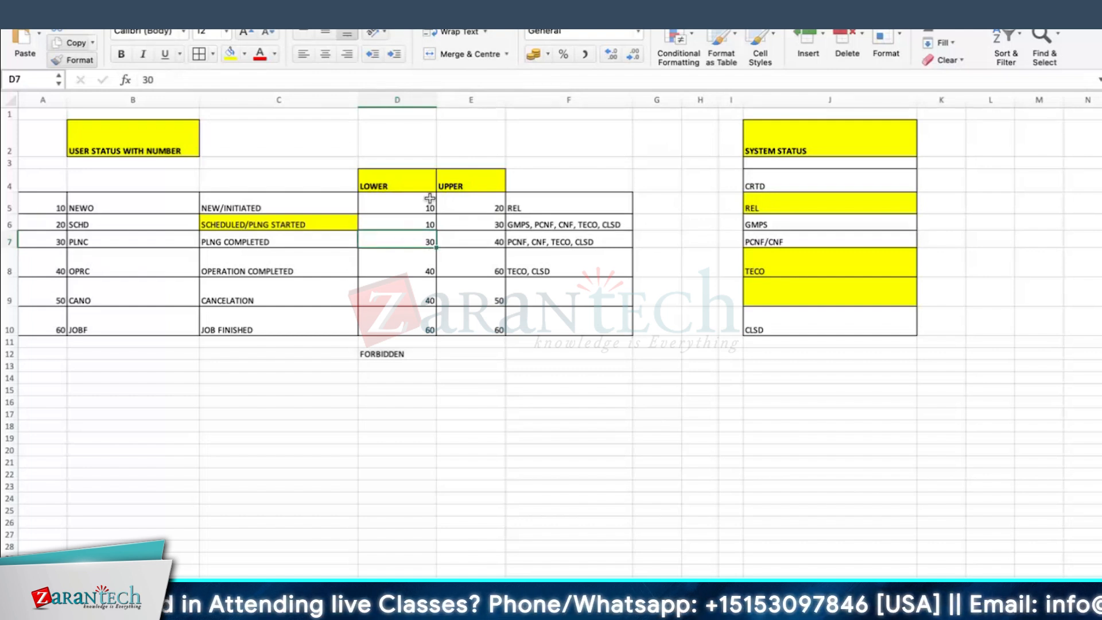
pyautogui.click(487, 241)
pyautogui.click(429, 268)
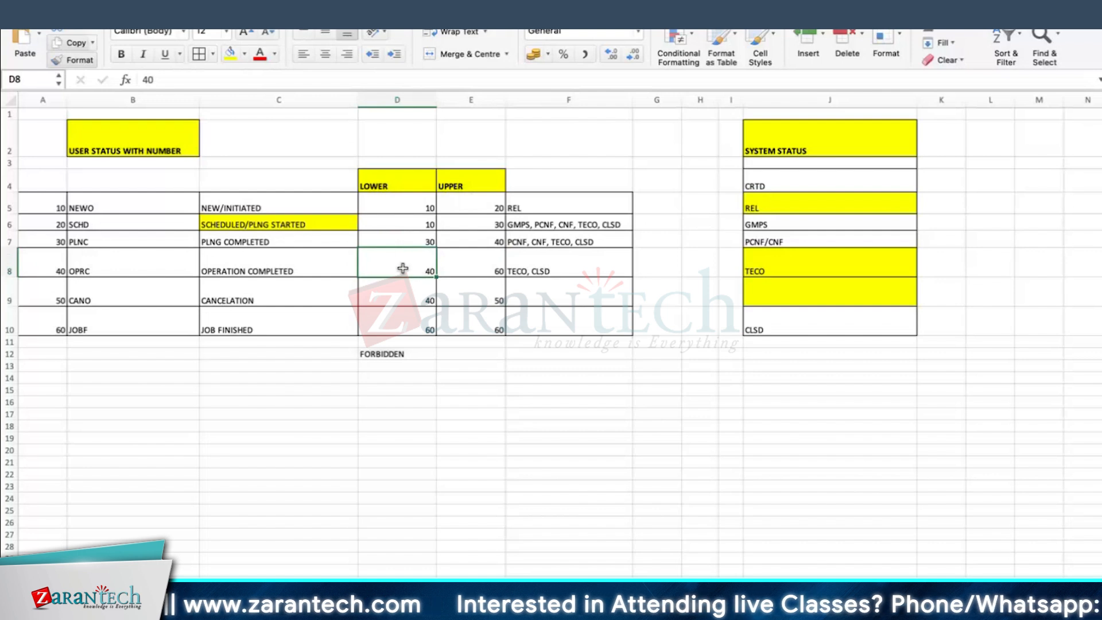
pyautogui.click(492, 264)
# Step: Check the range numbers of the CANO and JOBF rows against OPRC, and review the LOWER and UPPER columns
pyautogui.click(415, 291)
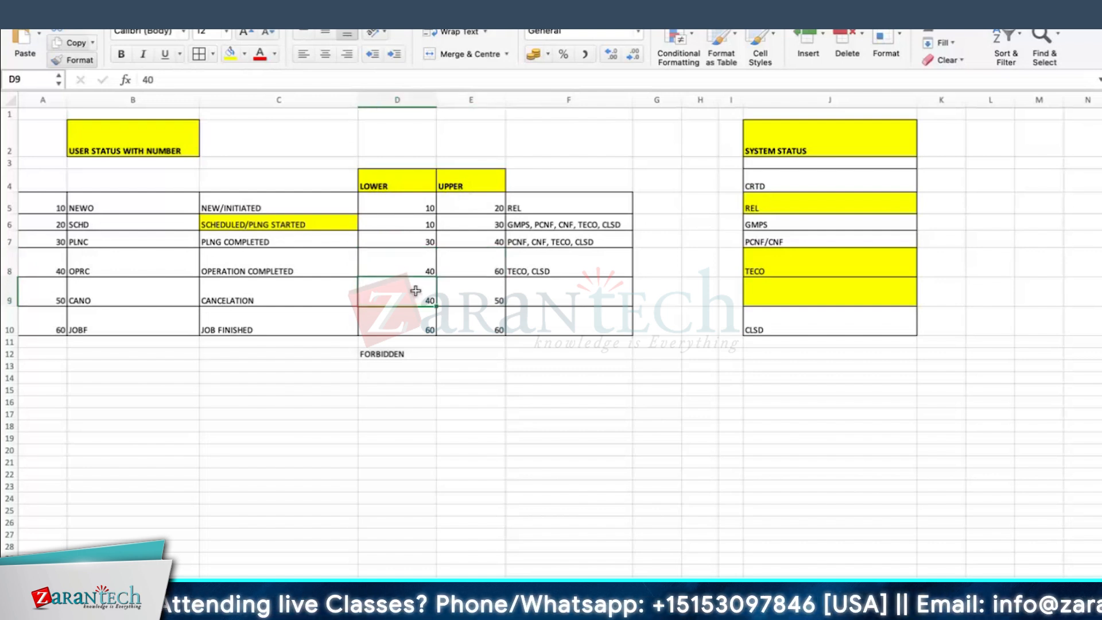
pyautogui.click(398, 322)
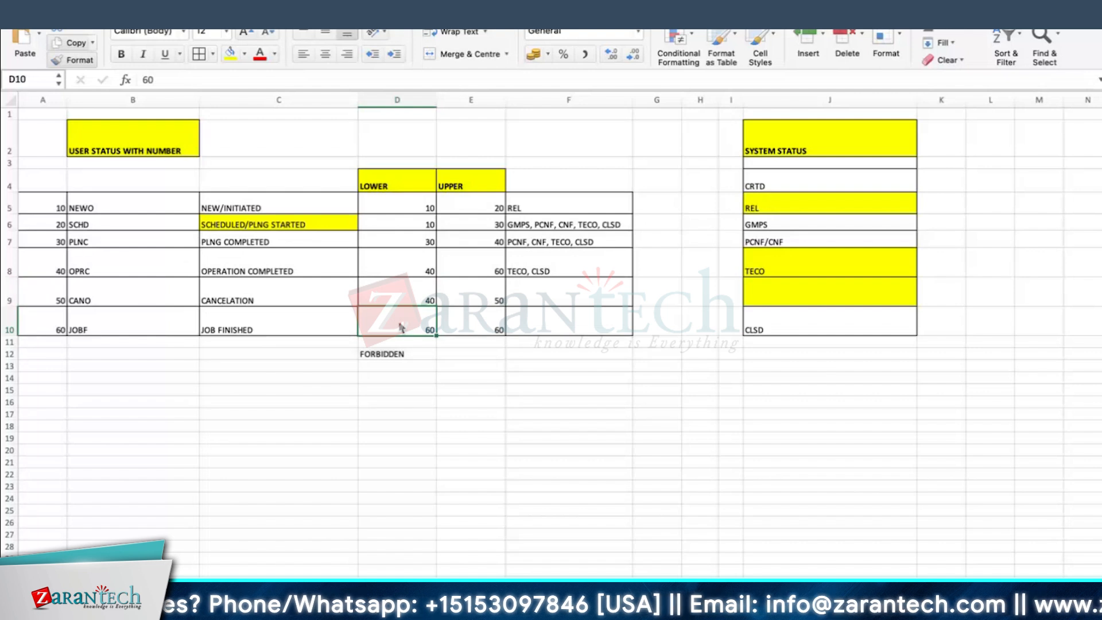
pyautogui.click(481, 275)
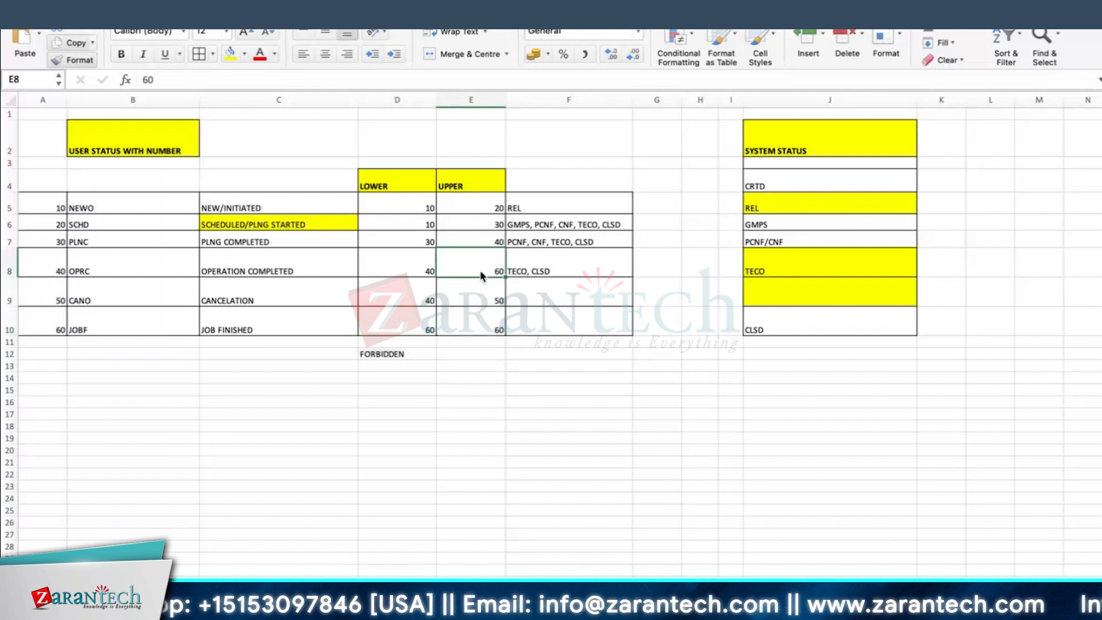
pyautogui.click(414, 316)
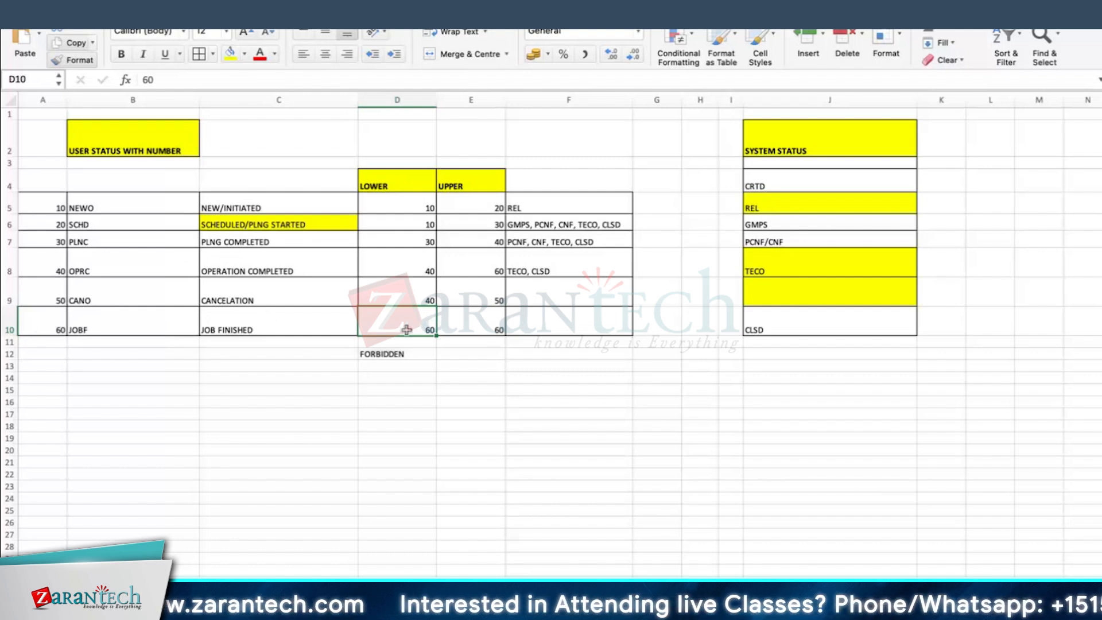
pyautogui.click(489, 328)
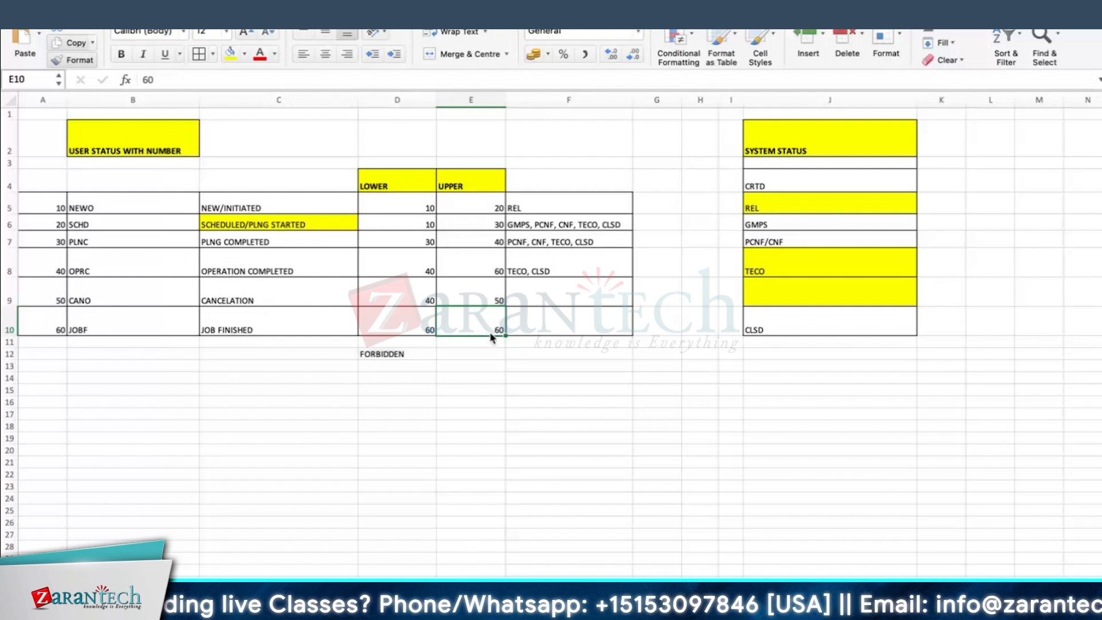
pyautogui.press('Up')
pyautogui.press('Left')
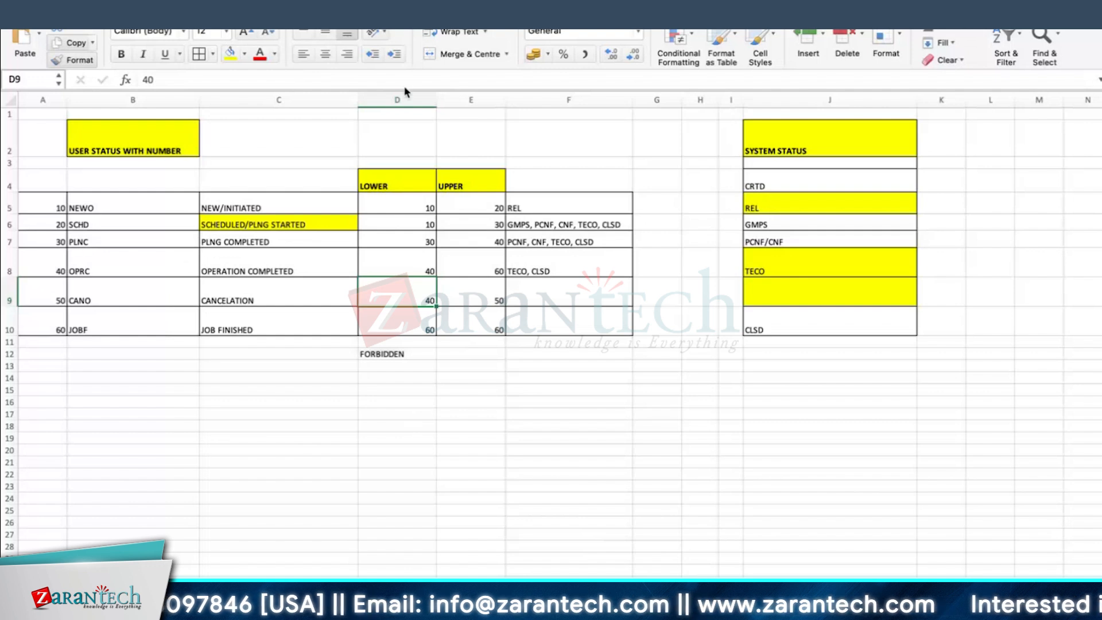
pyautogui.click(474, 100)
pyautogui.click(410, 100)
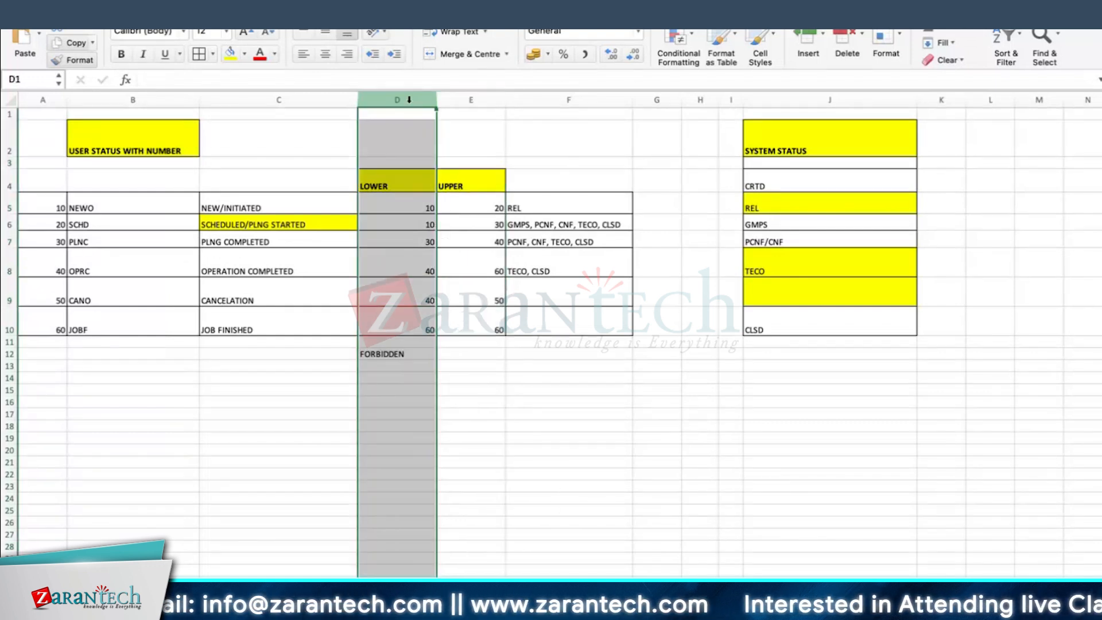
pyautogui.moveTo(410, 99); pyautogui.dragTo(471, 101)
pyautogui.click(578, 403)
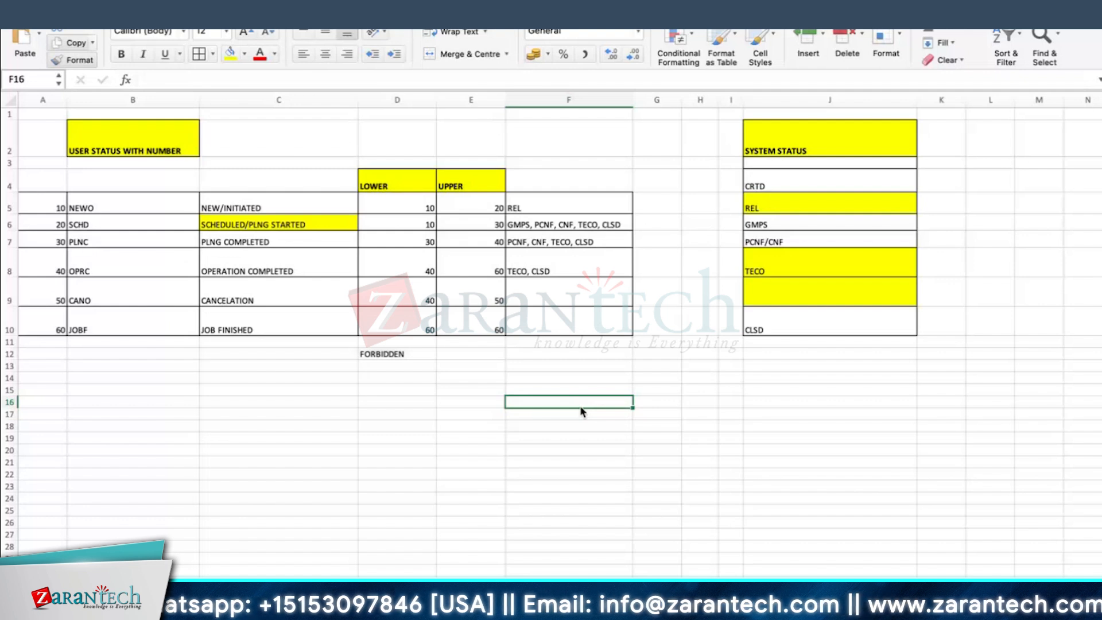
# Step: Set the NEWO row's upper range number in E5 to 60 and review that row's range
pyautogui.click(470, 210)
pyautogui.write('60')
pyautogui.press('Return')
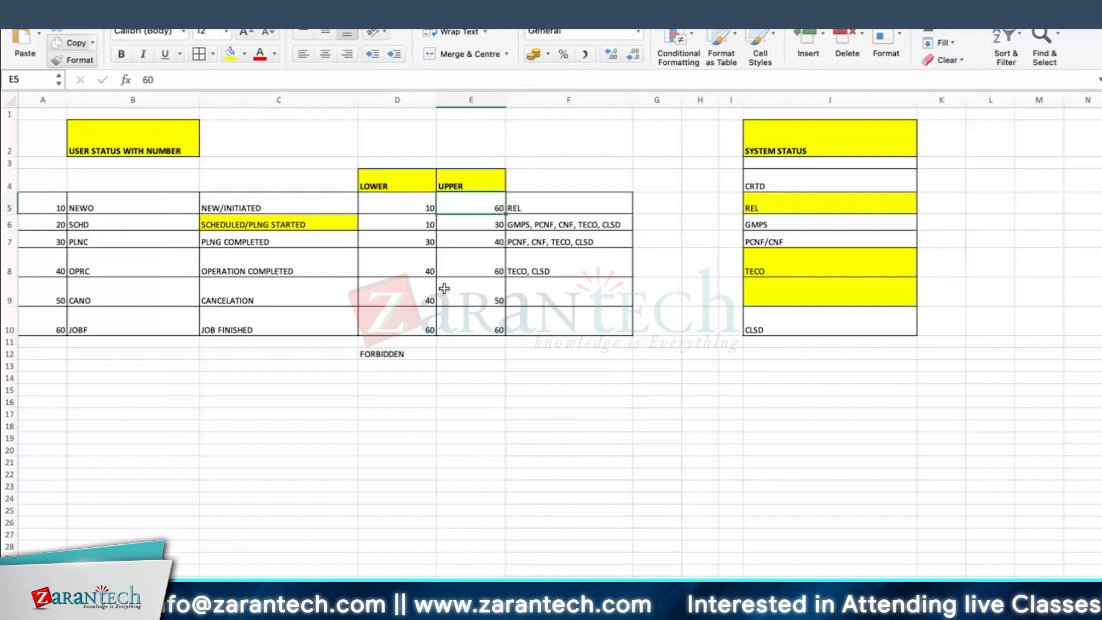
pyautogui.click(412, 207)
pyautogui.click(487, 205)
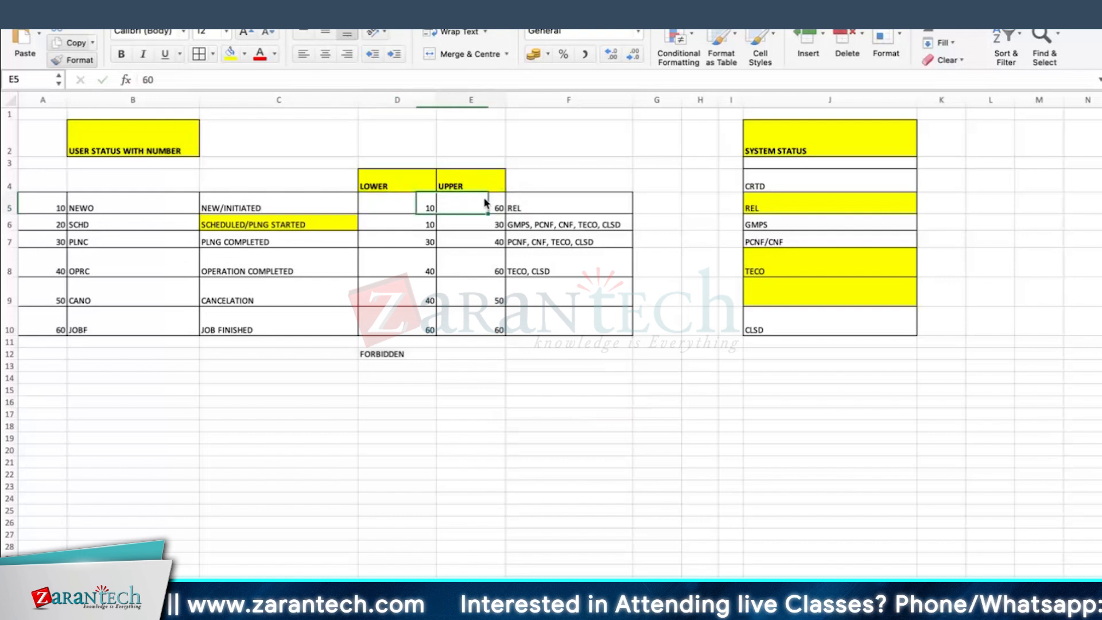
# Step: Trace the lower and upper numbers through the remaining rows and compare the NEWO upper limit with the JOBF row
pyautogui.click(424, 227)
pyautogui.click(415, 244)
pyautogui.click(418, 270)
pyautogui.click(429, 300)
pyautogui.click(481, 245)
pyautogui.click(481, 264)
pyautogui.click(481, 293)
pyautogui.click(481, 324)
pyautogui.click(468, 213)
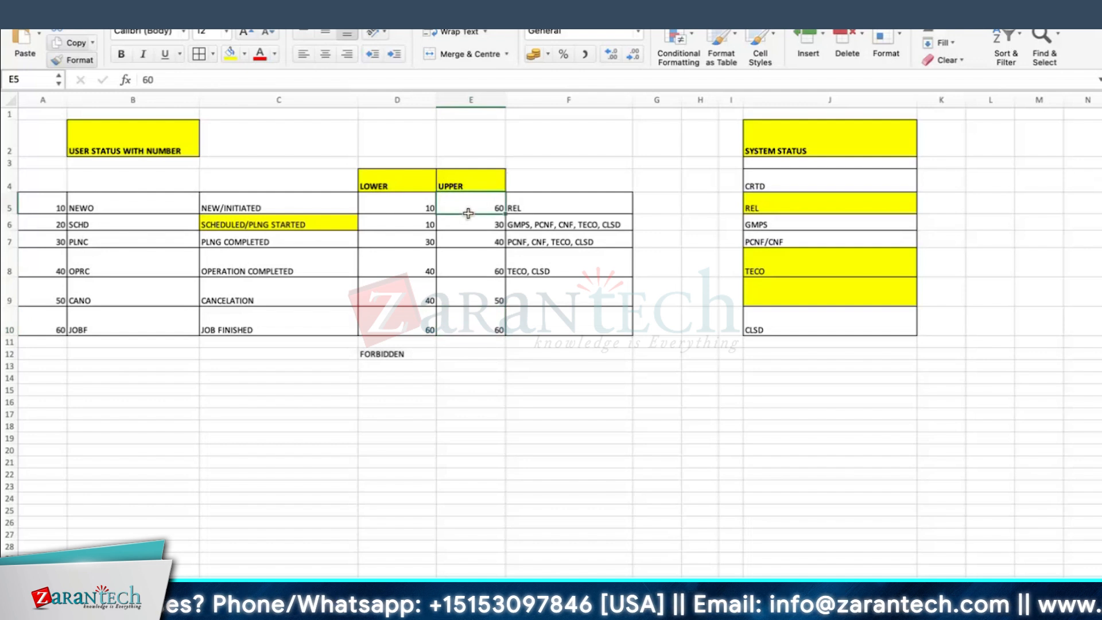
pyautogui.click(477, 322)
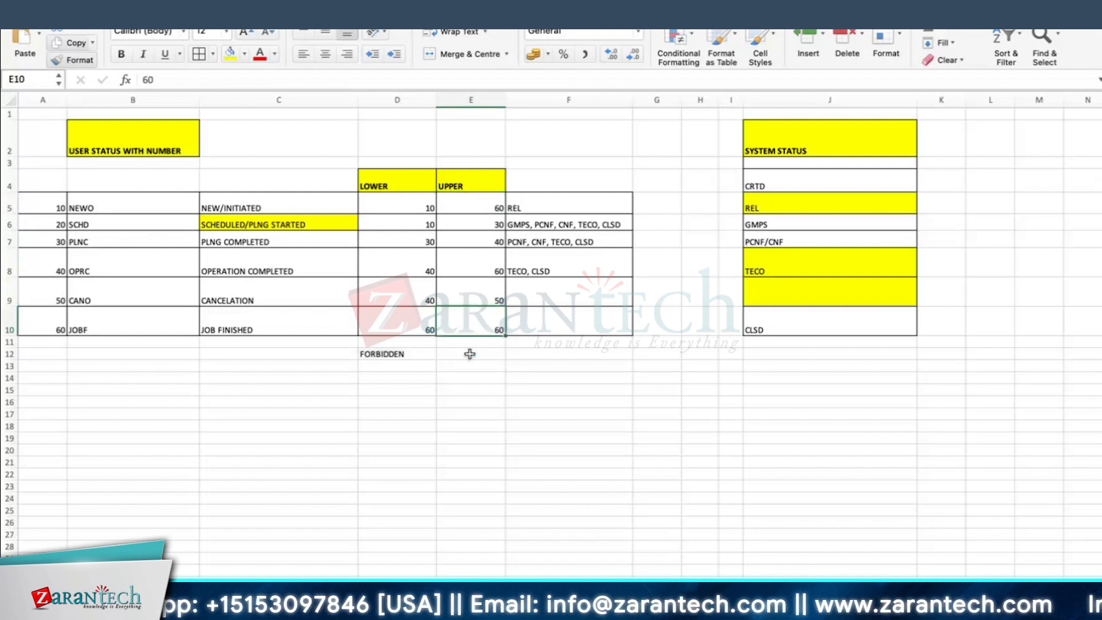
pyautogui.click(237, 210)
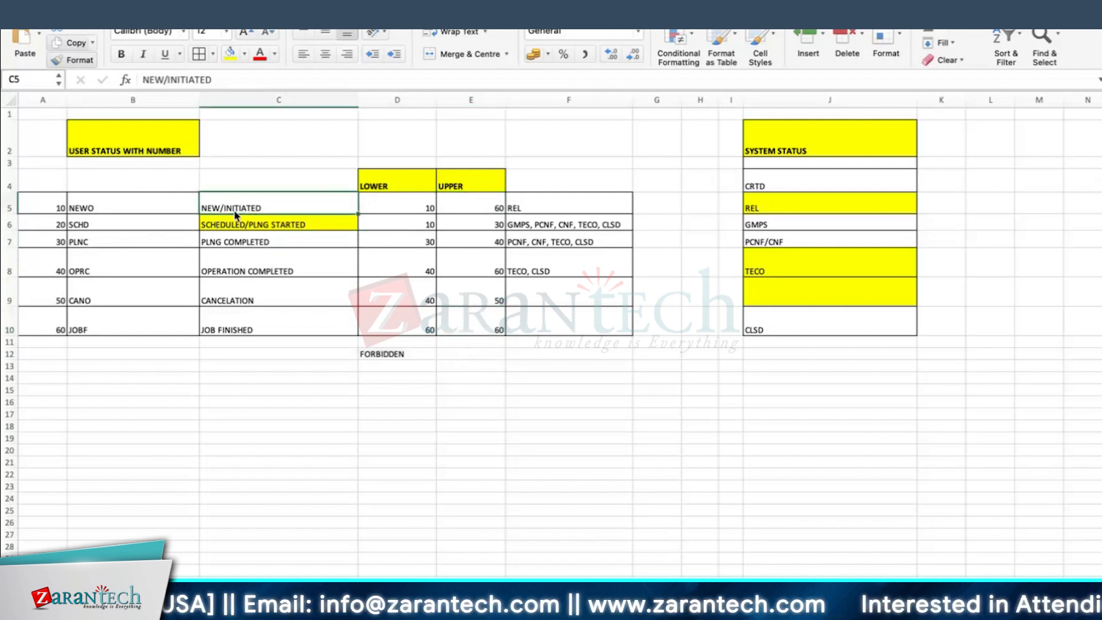
pyautogui.click(221, 332)
pyautogui.click(483, 203)
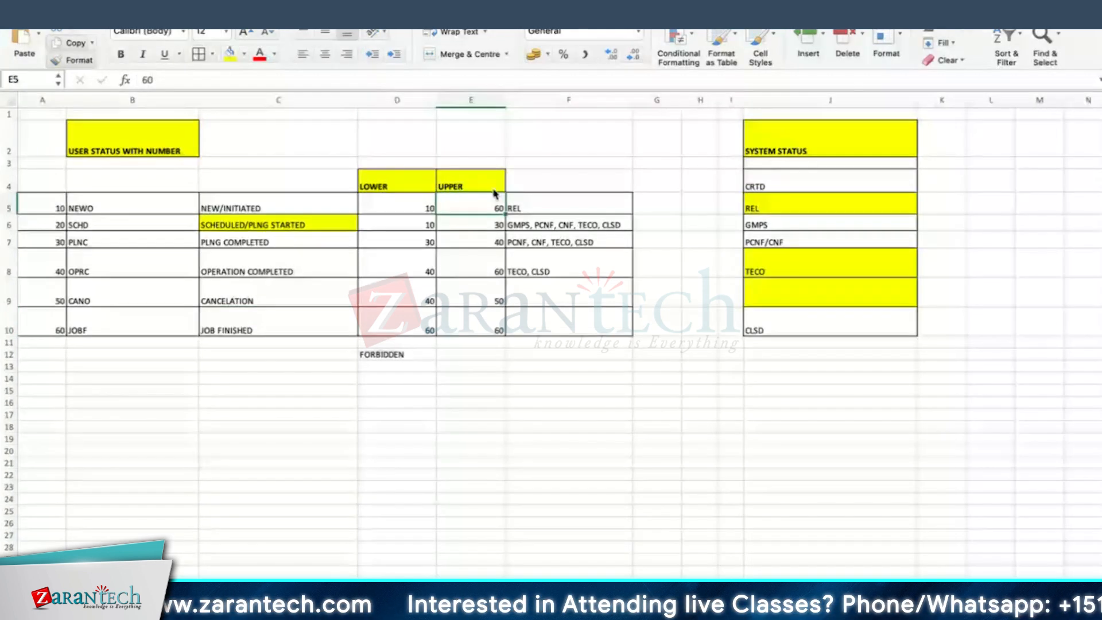
pyautogui.click(488, 321)
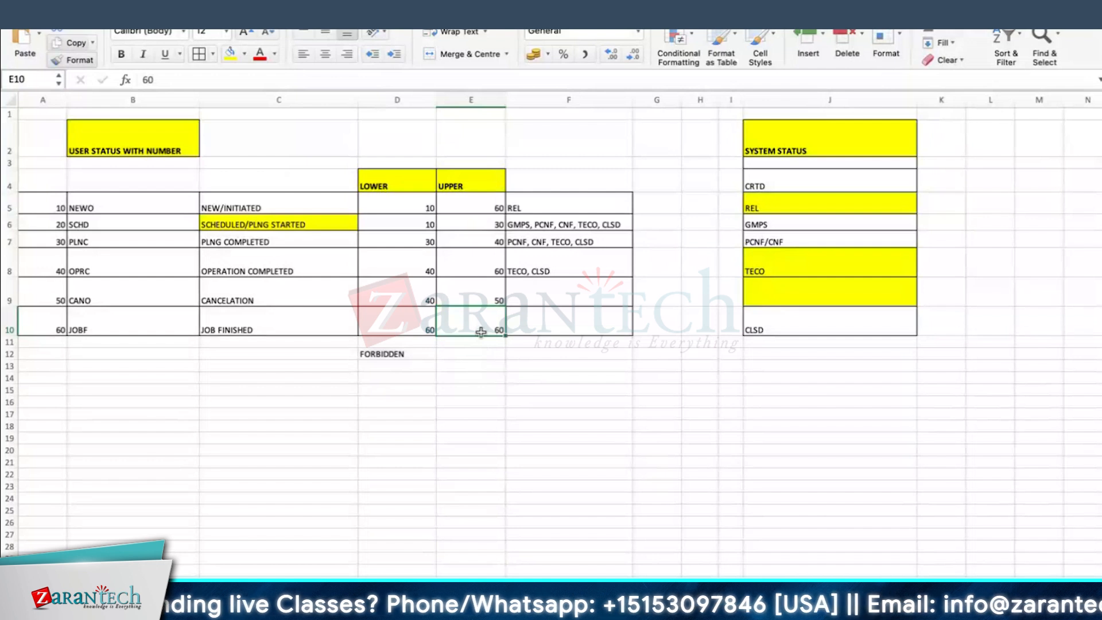
# Step: Set the JOBF row's lower range number in D10 to 10 and compare it with the NEWO row's range
pyautogui.click(420, 315)
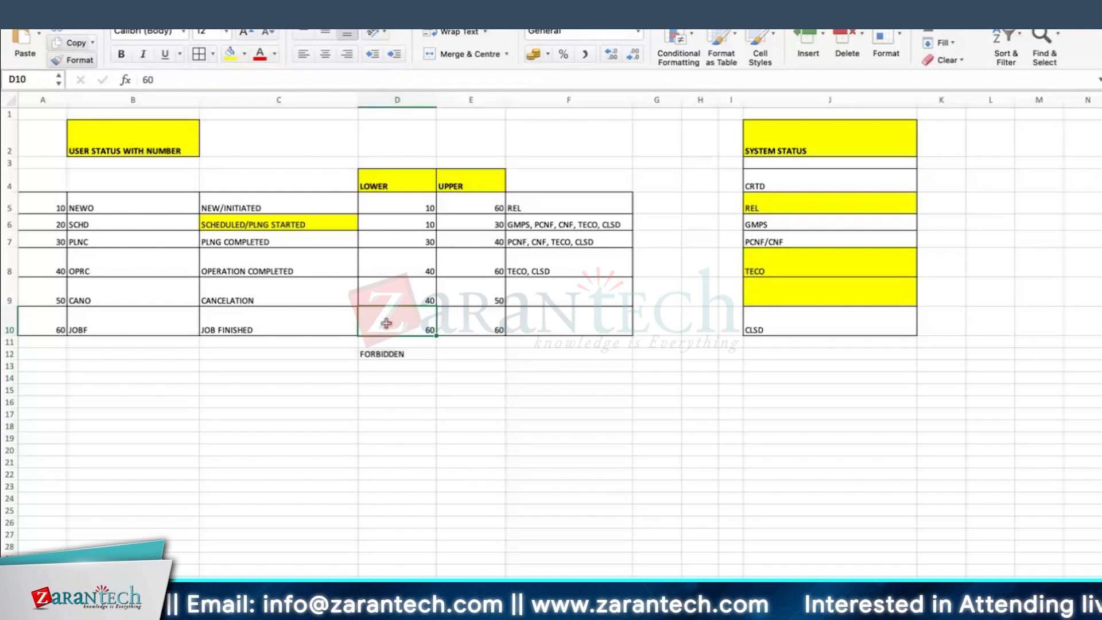
pyautogui.write('10')
pyautogui.press('Return')
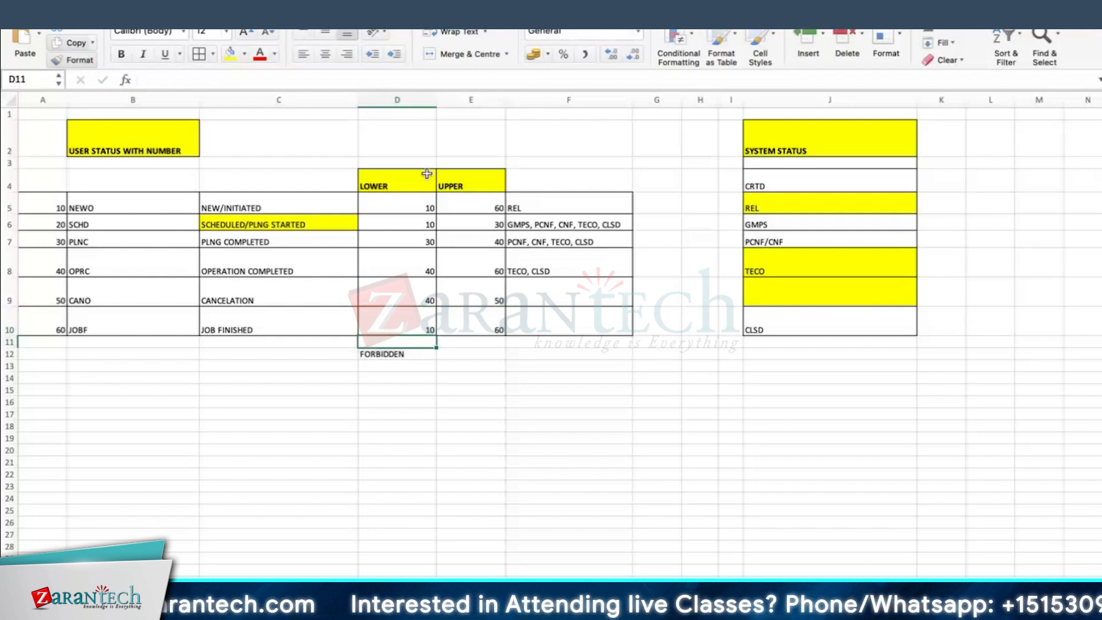
pyautogui.click(417, 204)
pyautogui.click(500, 208)
pyautogui.click(488, 332)
pyautogui.click(396, 333)
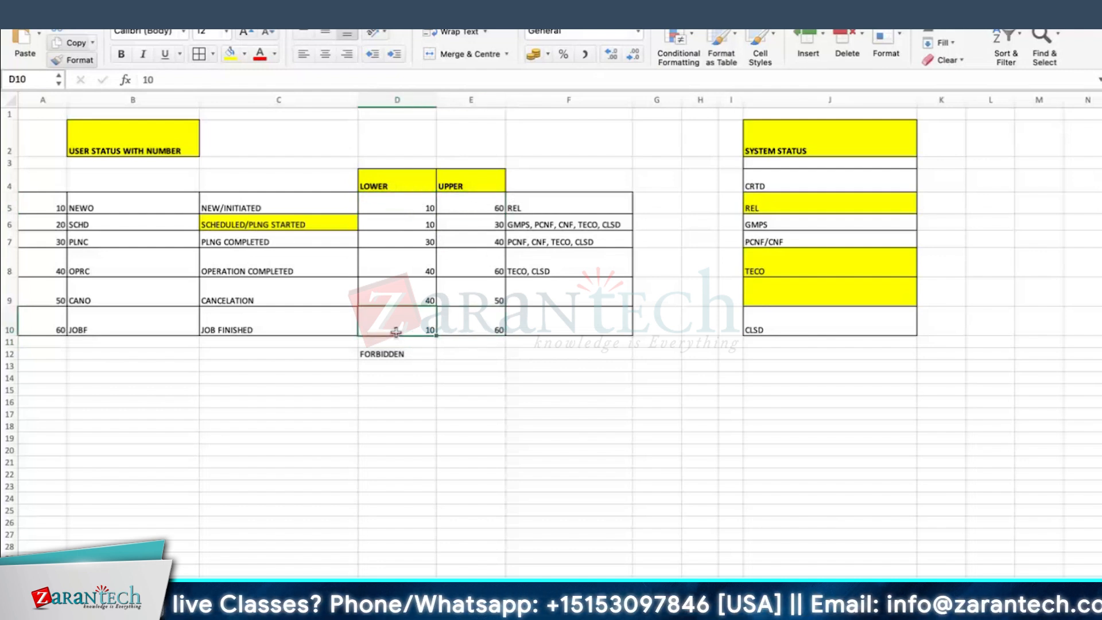
pyautogui.click(415, 195)
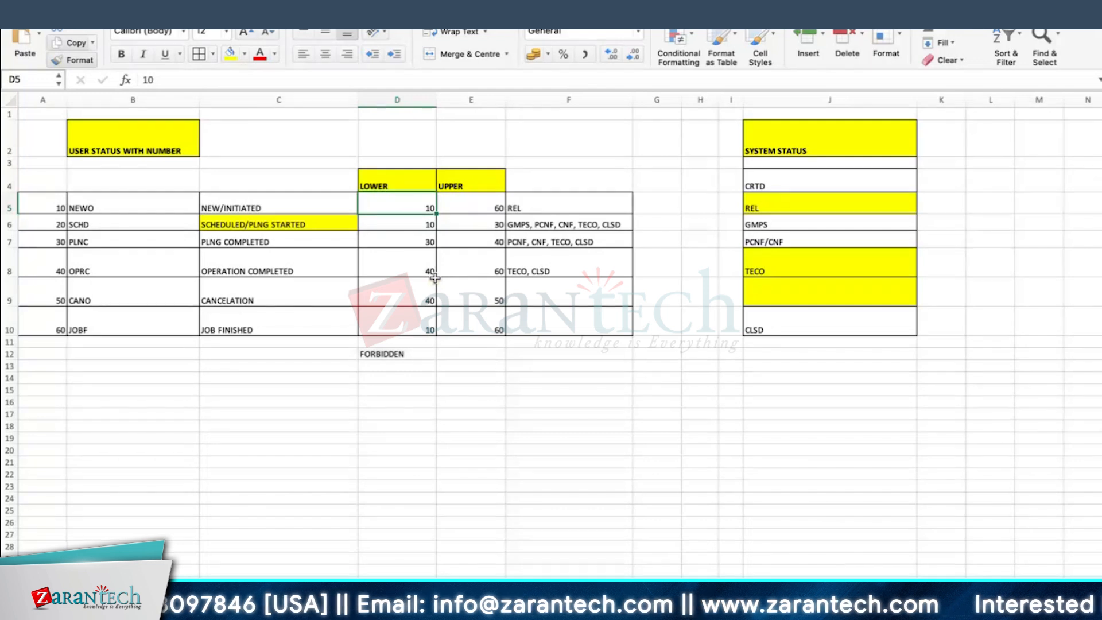
# Step: Set the NEWO row's upper range number in E5 and the SCHD row's lower range number in D6 to 20
pyautogui.click(488, 202)
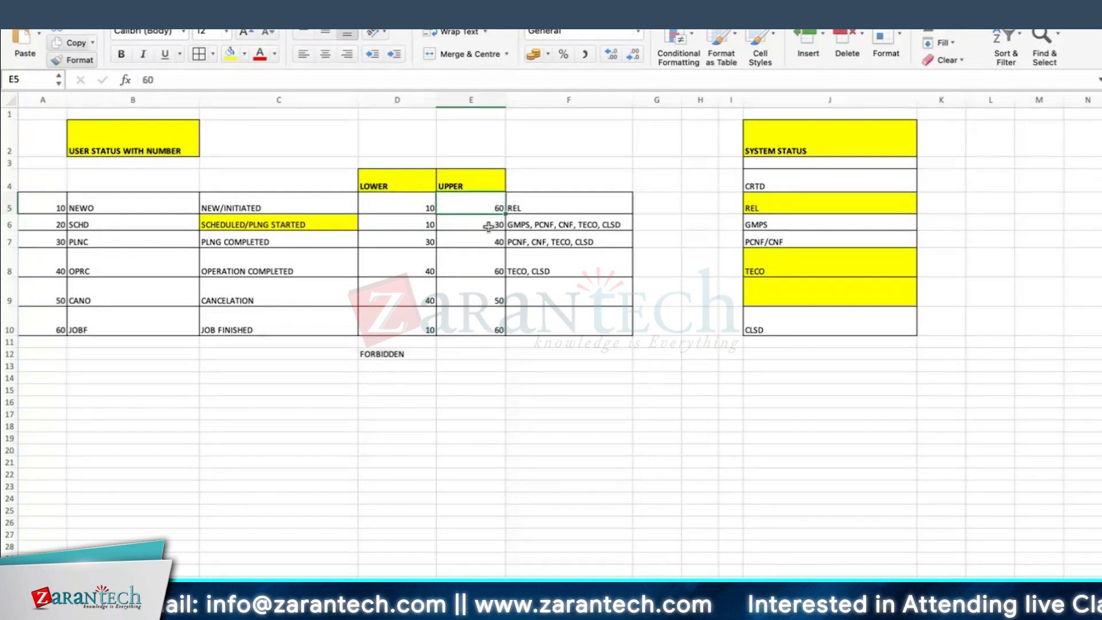
pyautogui.write('20')
pyautogui.press('Return')
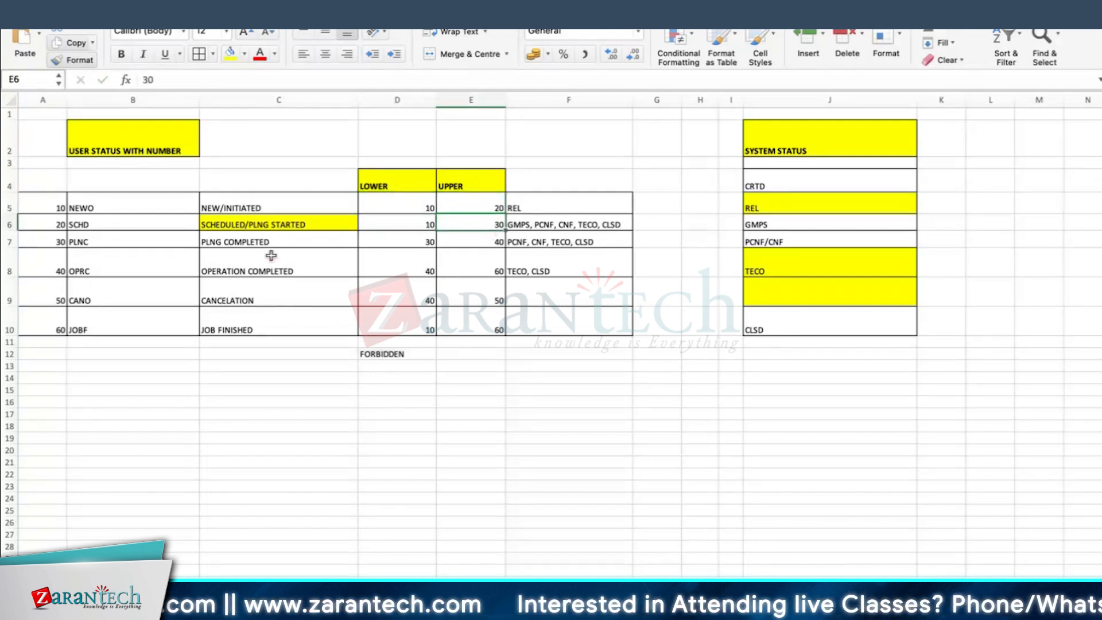
pyautogui.click(431, 231)
pyautogui.write('20')
pyautogui.press('Return')
# Step: Set the JOBF row's lower range number in D10 to 60
pyautogui.click(420, 266)
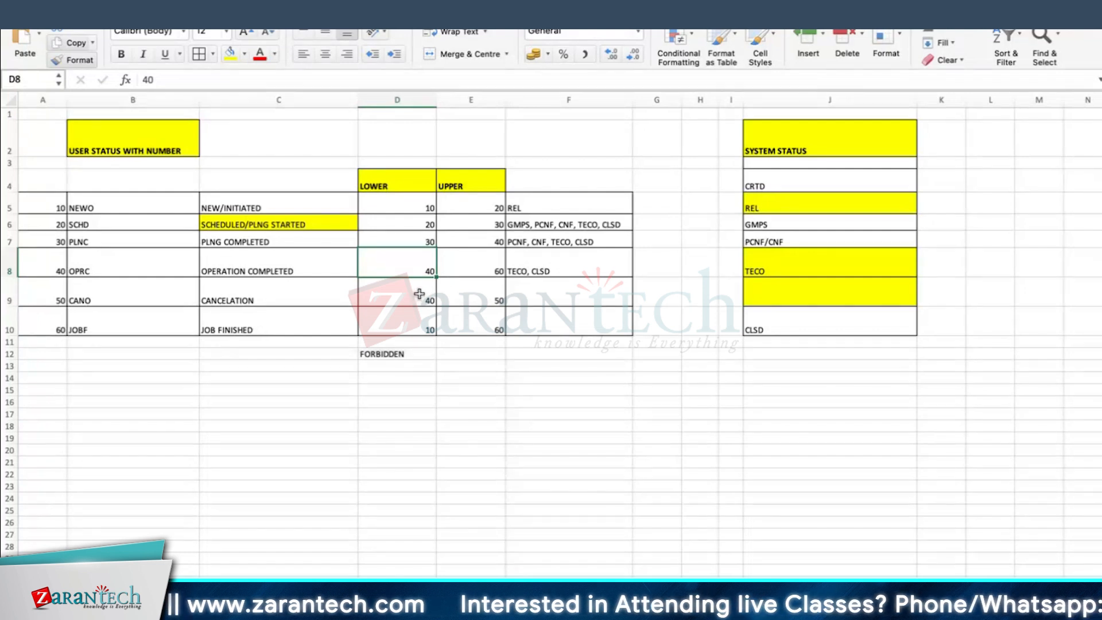
pyautogui.click(401, 328)
pyautogui.write('60')
pyautogui.press('Return')
pyautogui.click(486, 331)
pyautogui.click(499, 404)
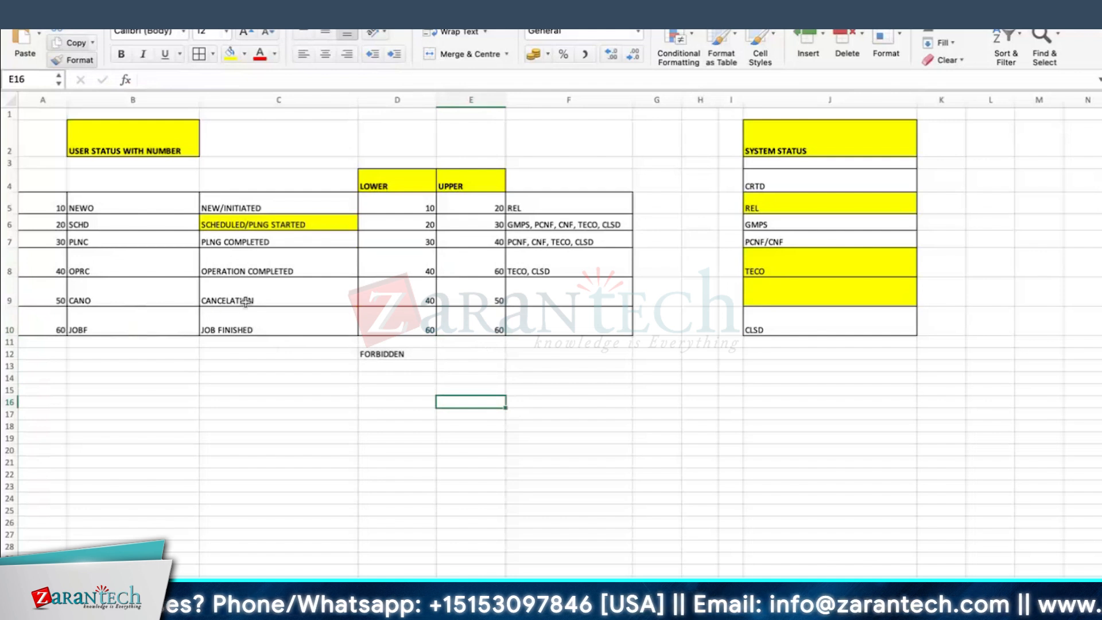
# Step: Compare the CANO row's lower range number with the OPRC row and set it to 50 in D9
pyautogui.click(255, 291)
pyautogui.click(405, 305)
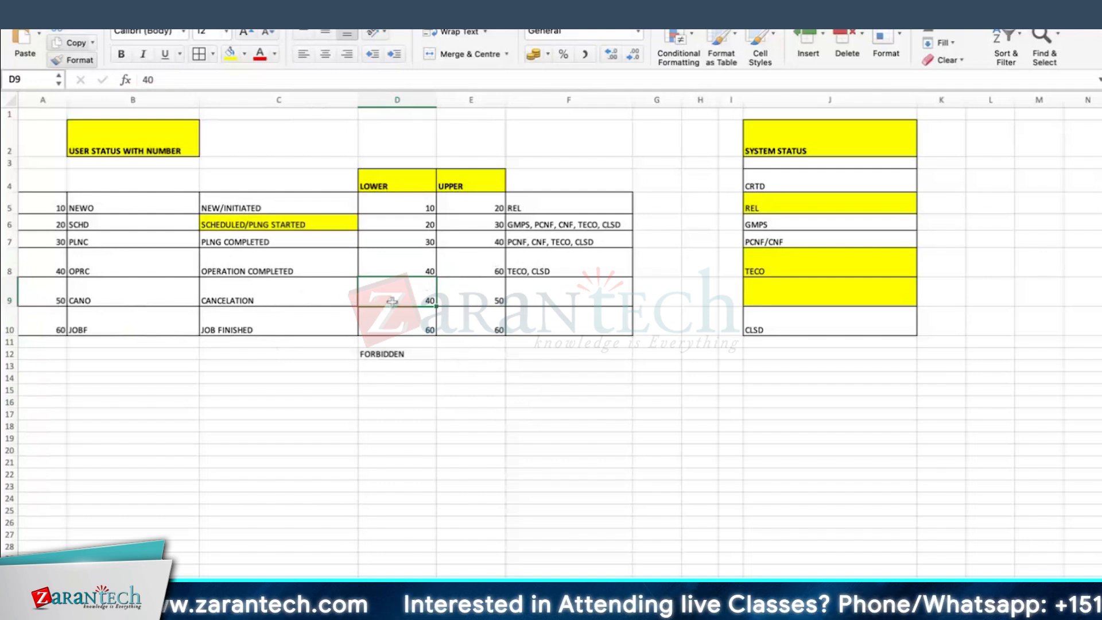
pyautogui.click(413, 270)
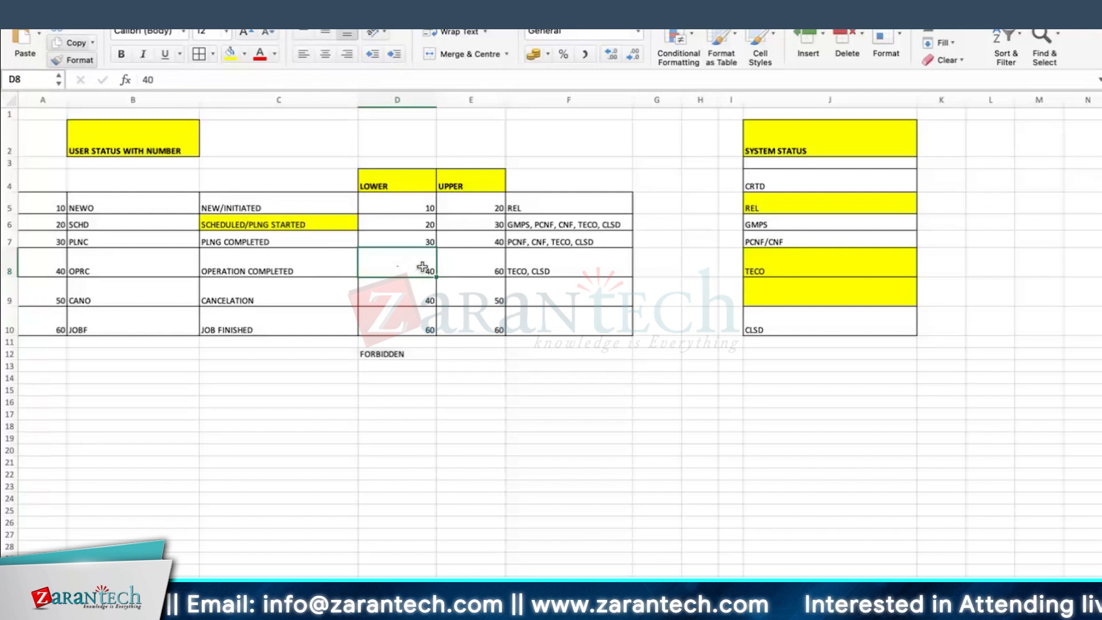
pyautogui.click(429, 293)
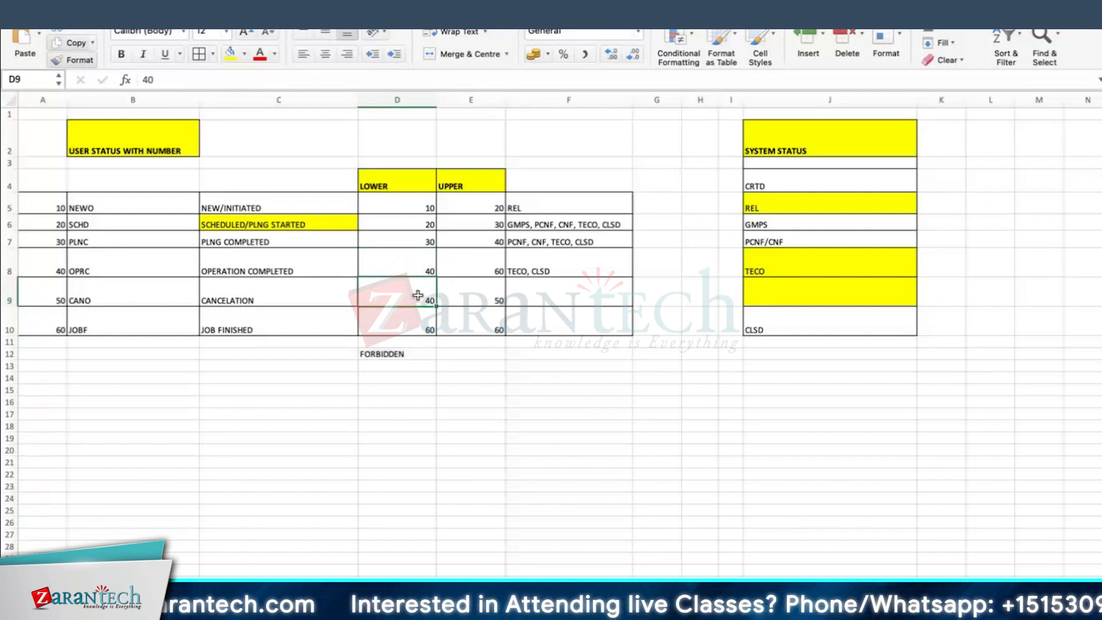
pyautogui.write('50')
pyautogui.press('Return')
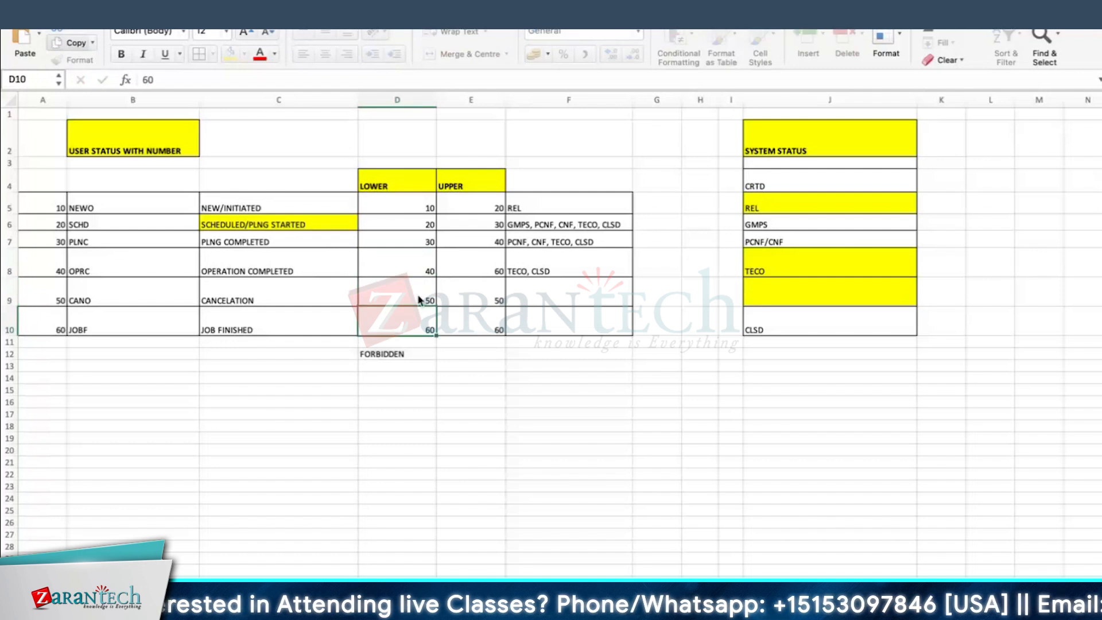
pyautogui.click(411, 299)
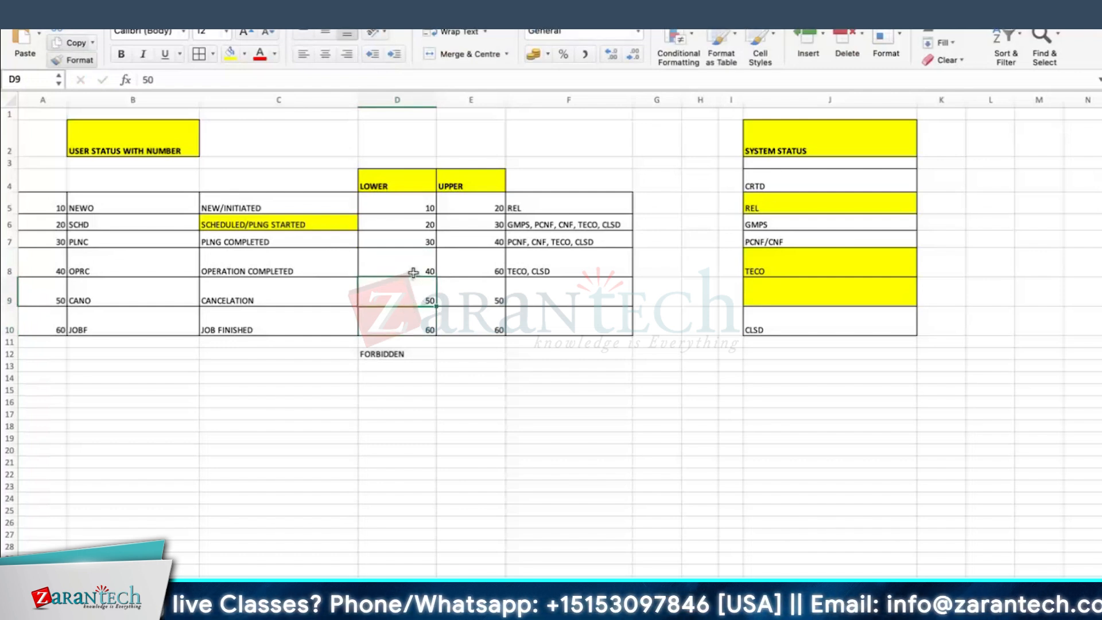
# Step: Undo the last change to the CANO row's lower range number in D9 and set its upper range number in E9 to 60
pyautogui.press('super+z')
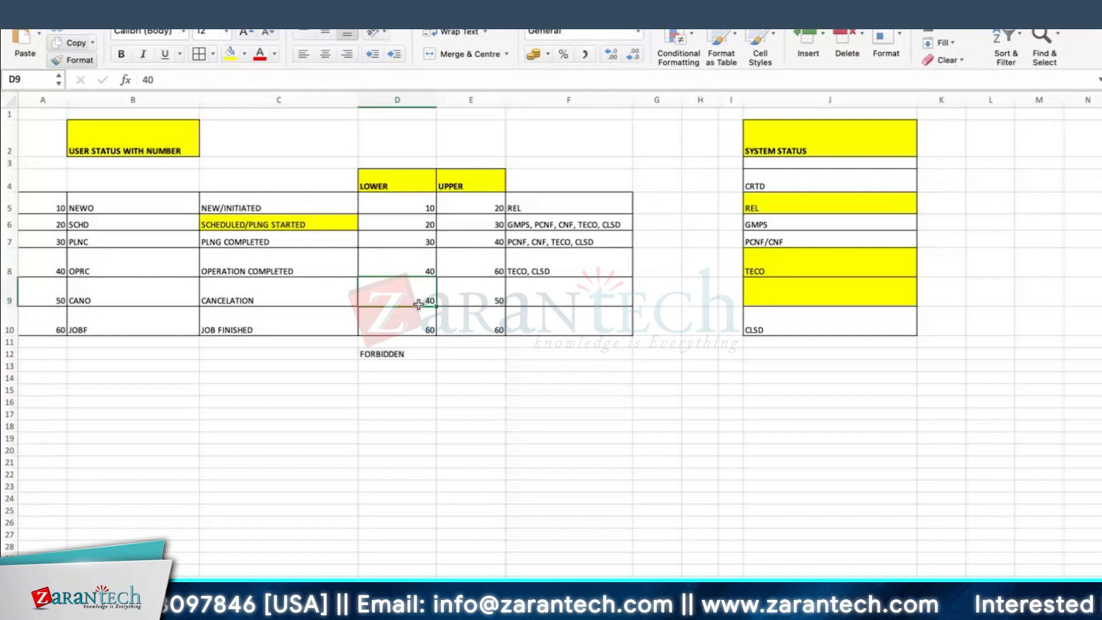
pyautogui.click(481, 291)
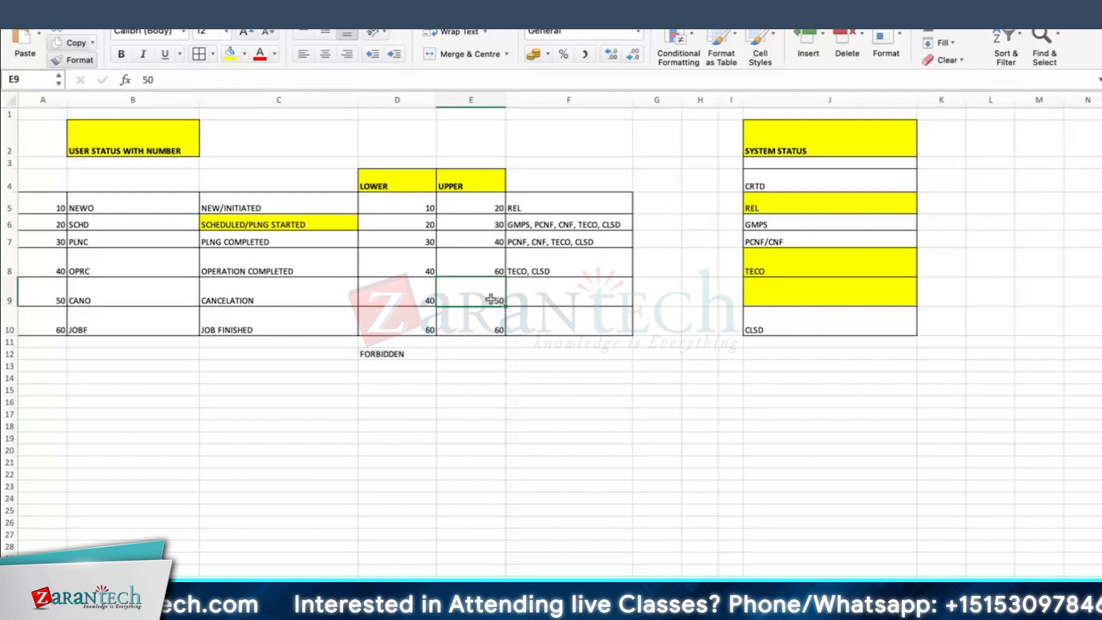
pyautogui.press('Down')
# Step: Compare the CANO row's range with the OPRC and JOBF rows and set its upper range number in E9 to 50
pyautogui.click(420, 294)
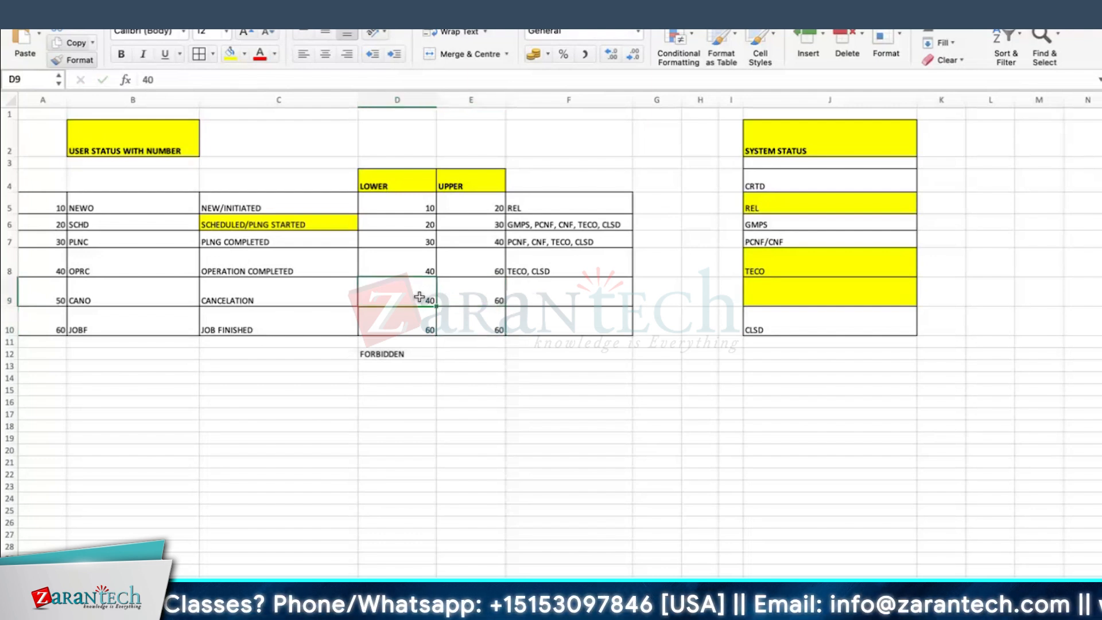
pyautogui.click(418, 270)
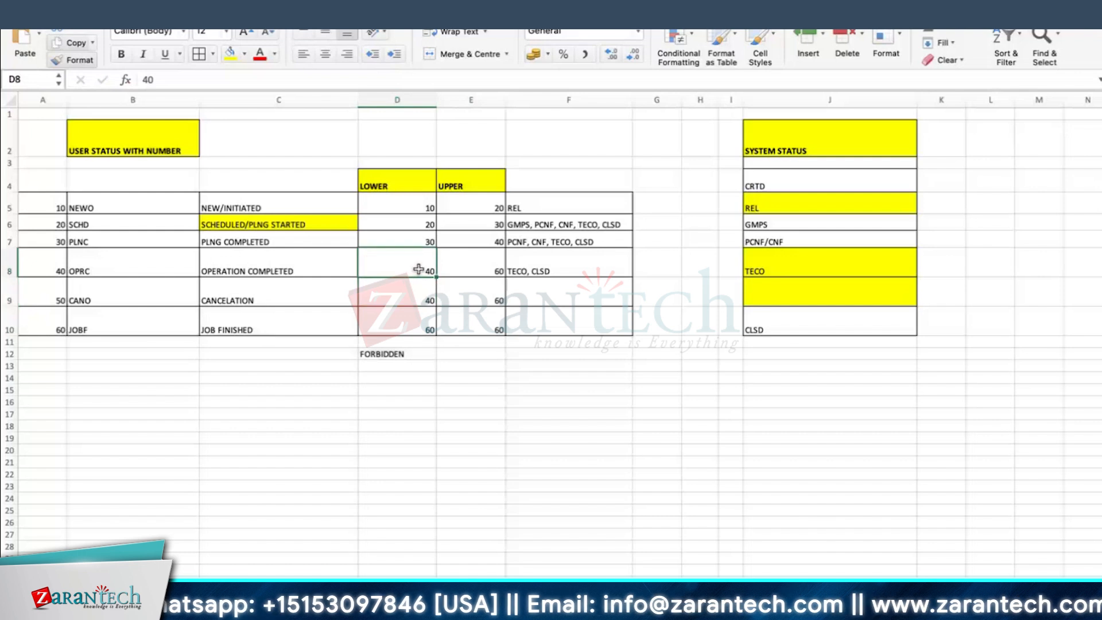
pyautogui.click(479, 331)
pyautogui.click(422, 297)
pyautogui.click(483, 299)
pyautogui.write('50')
pyautogui.press('Return')
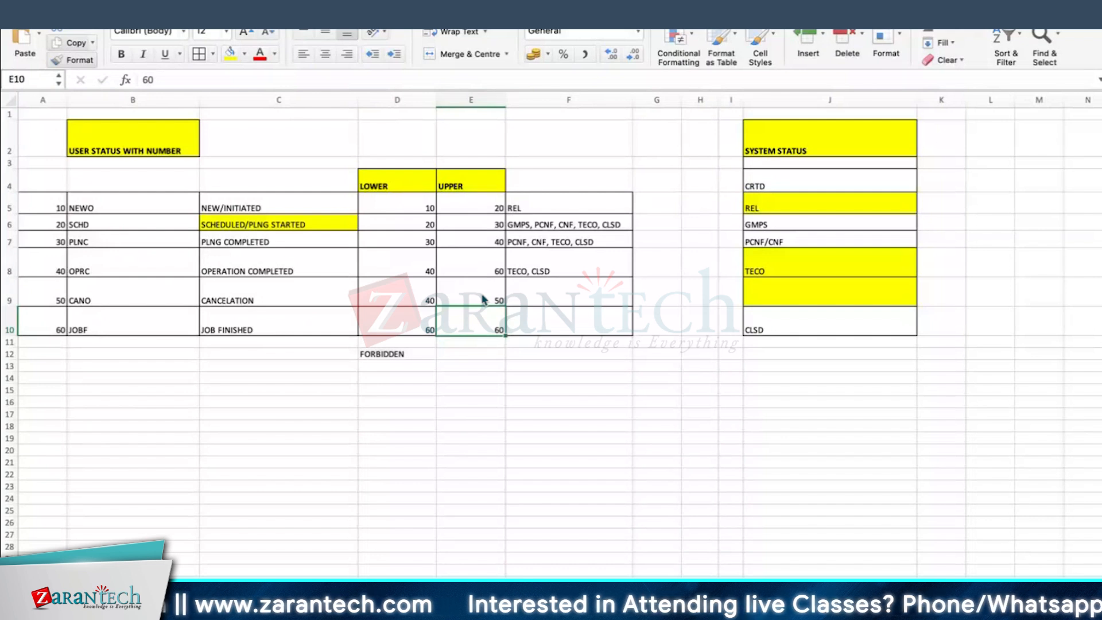
pyautogui.click(452, 289)
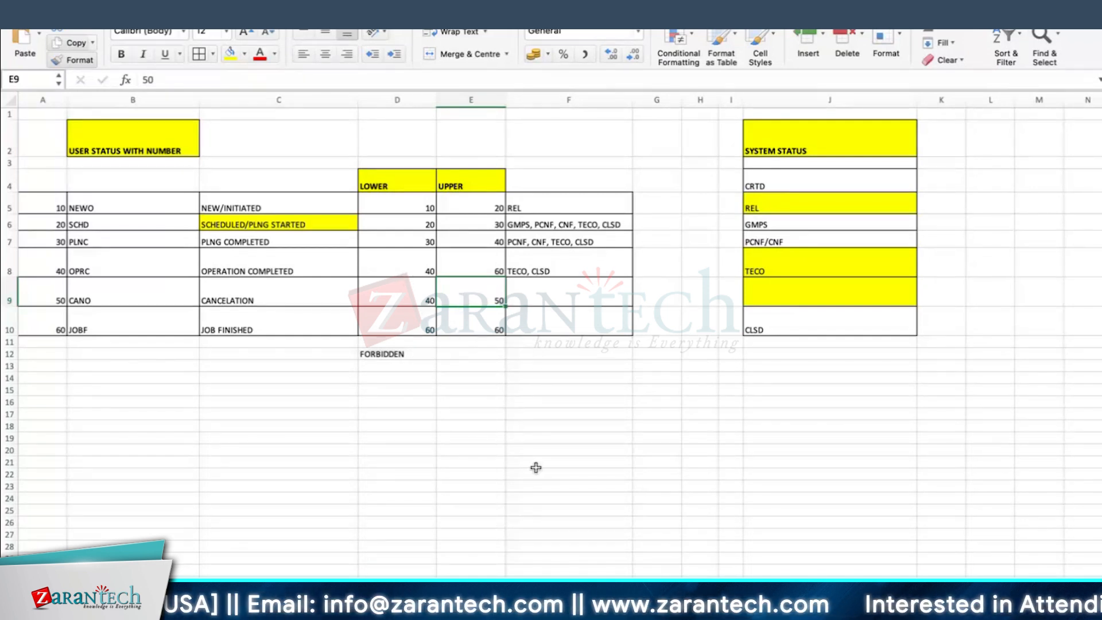
pyautogui.click(482, 264)
pyautogui.click(424, 325)
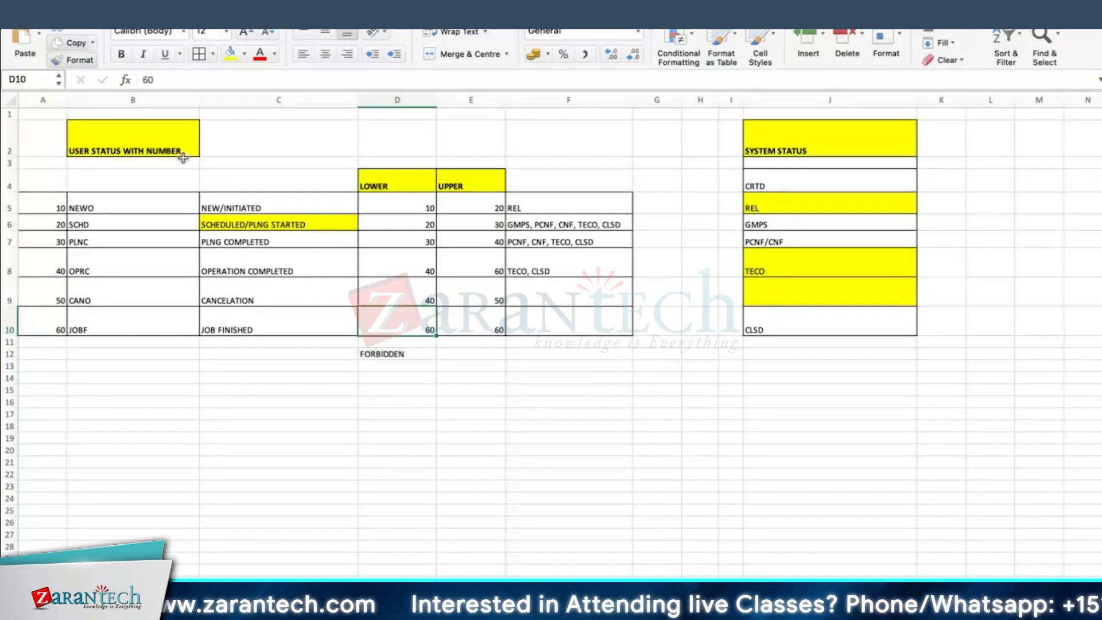
# Step: Enter the heading USER STATUS WITHOUT NUMBER in B17, below the numbered user status table
pyautogui.click(102, 149)
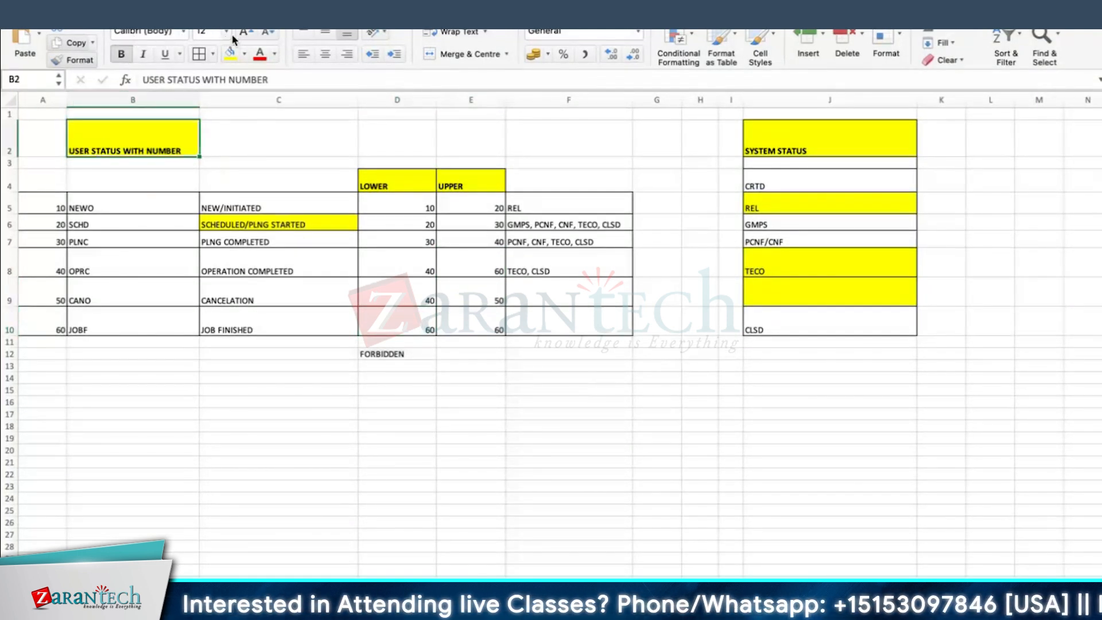
pyautogui.click(45, 205)
pyautogui.click(43, 295)
pyautogui.click(161, 414)
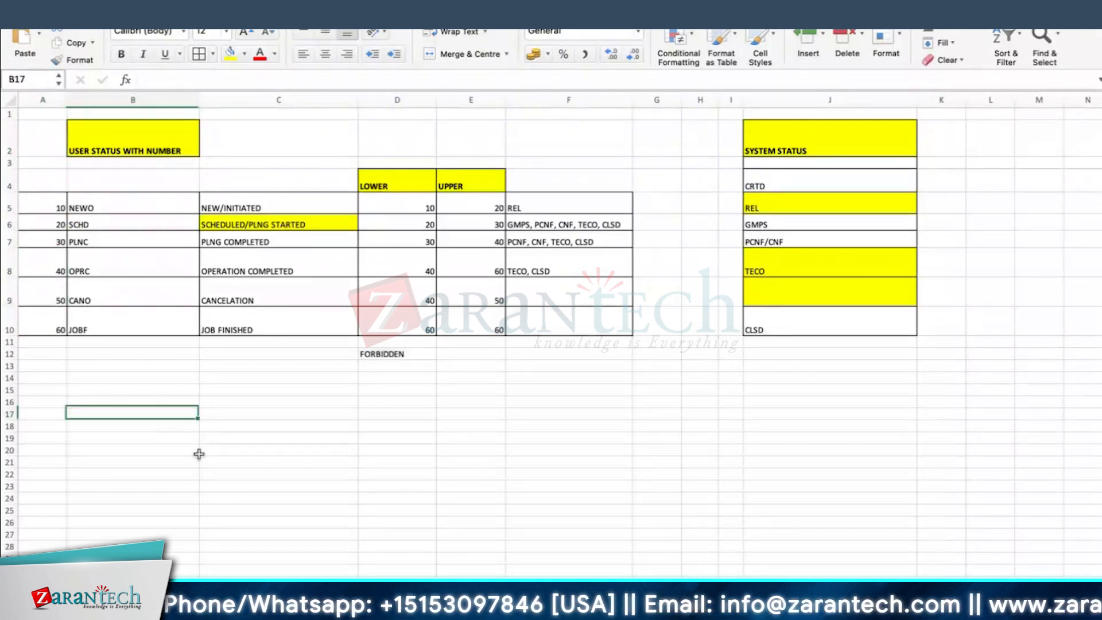
pyautogui.write('USER STAT')
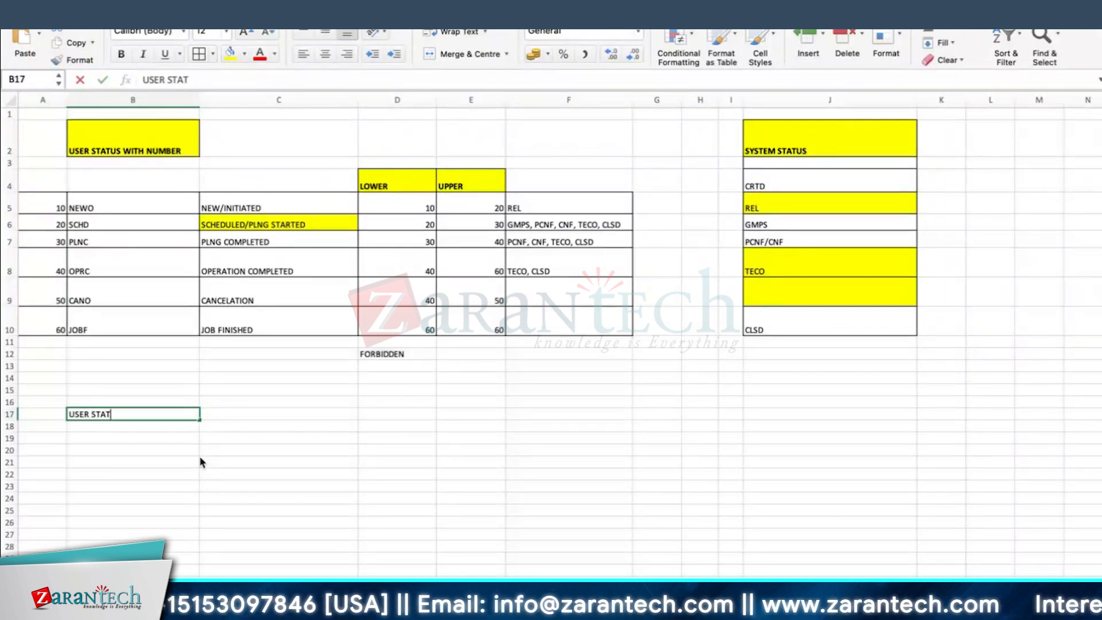
pyautogui.write('US WITH')
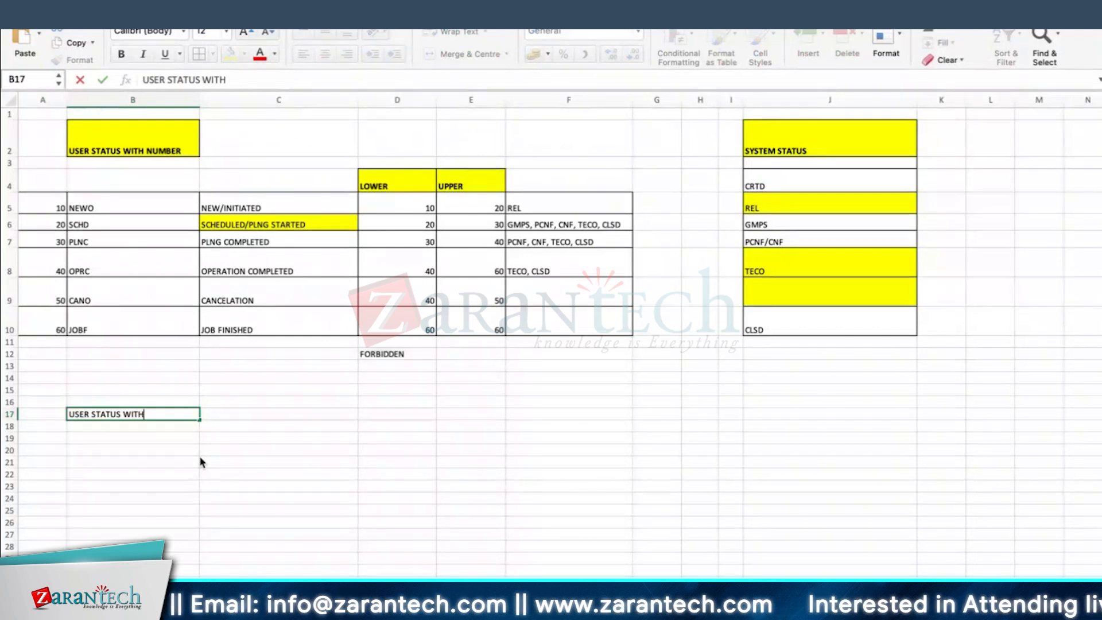
pyautogui.write('OUT NUMBER')
pyautogui.press('Return')
# Step: Add the unnumbered status HOTJ in B21 with the description HOT JOB in C21
pyautogui.click(137, 459)
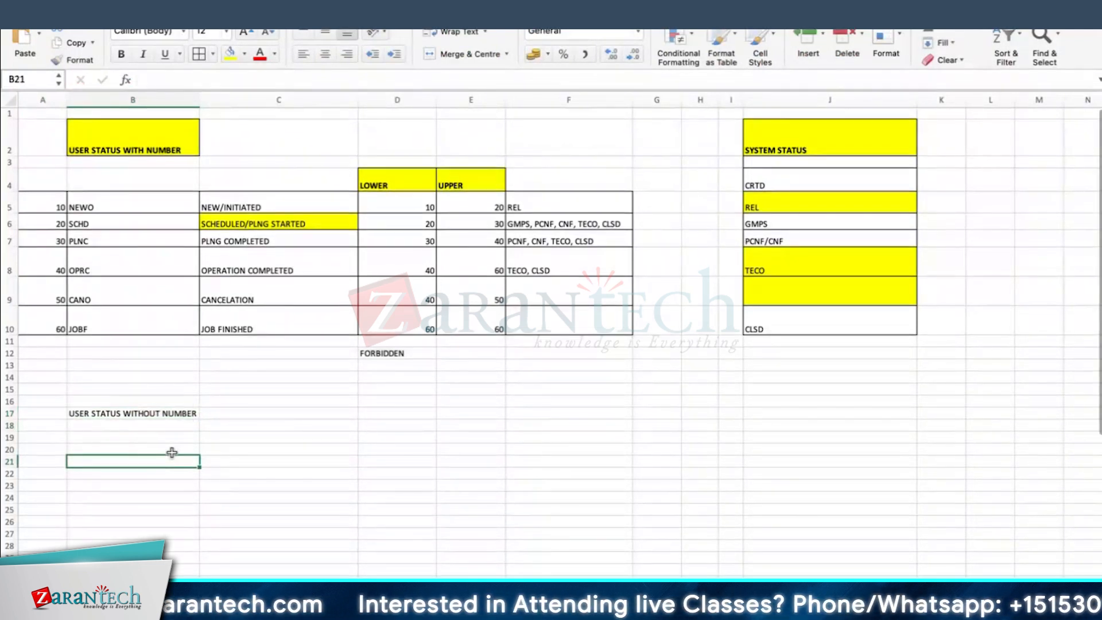
pyautogui.scroll(-1, 171, 453)
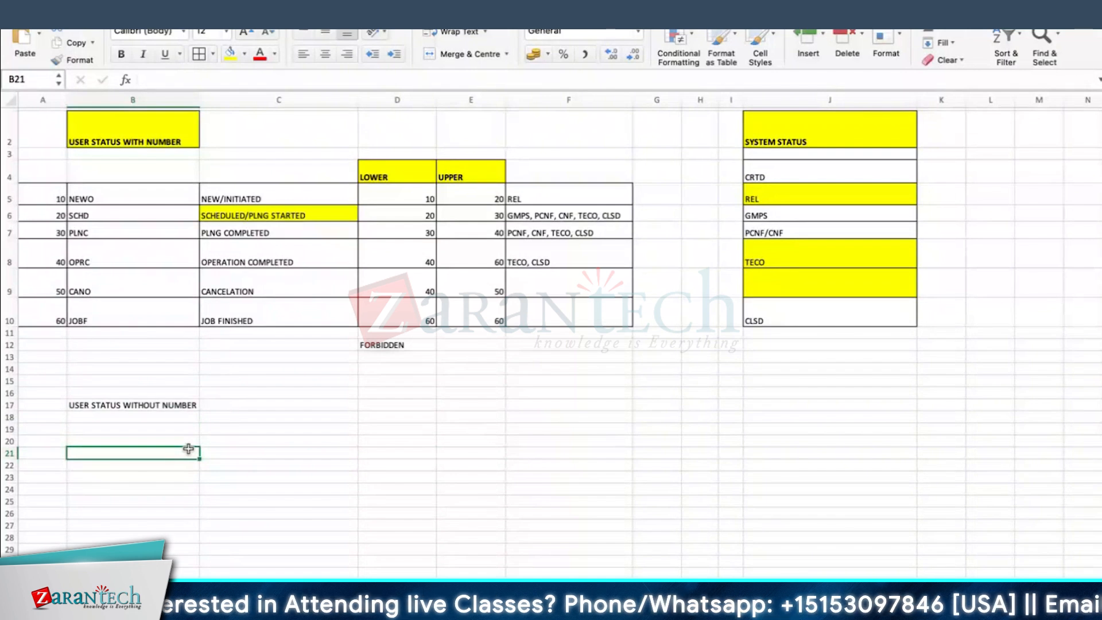
pyautogui.click(287, 217)
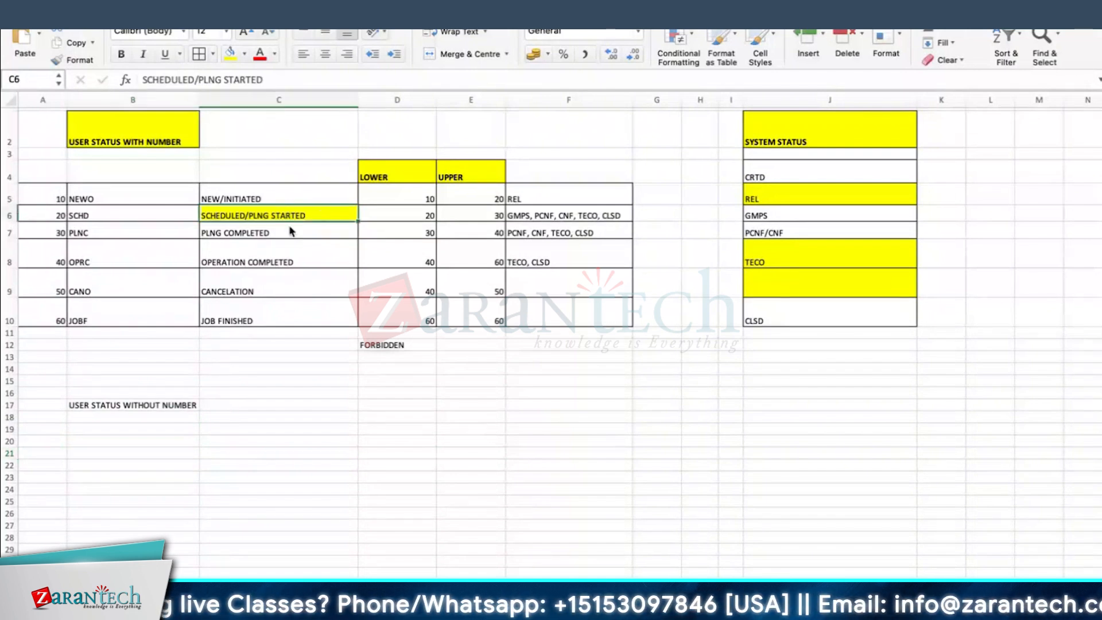
pyautogui.click(241, 233)
pyautogui.click(213, 263)
pyautogui.click(159, 449)
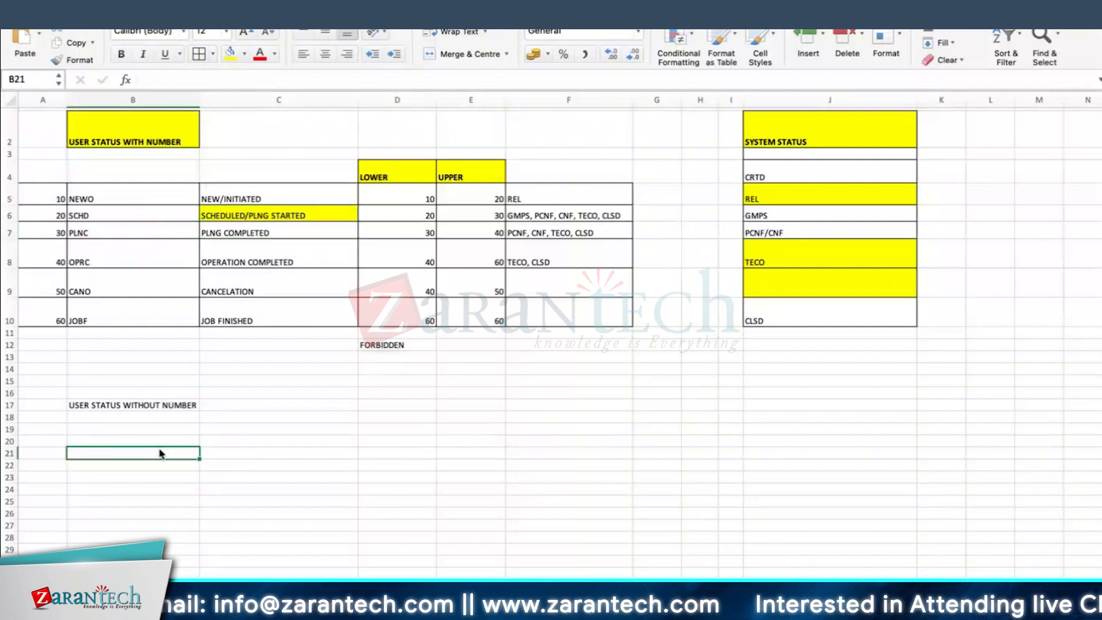
pyautogui.write('HOTJ')
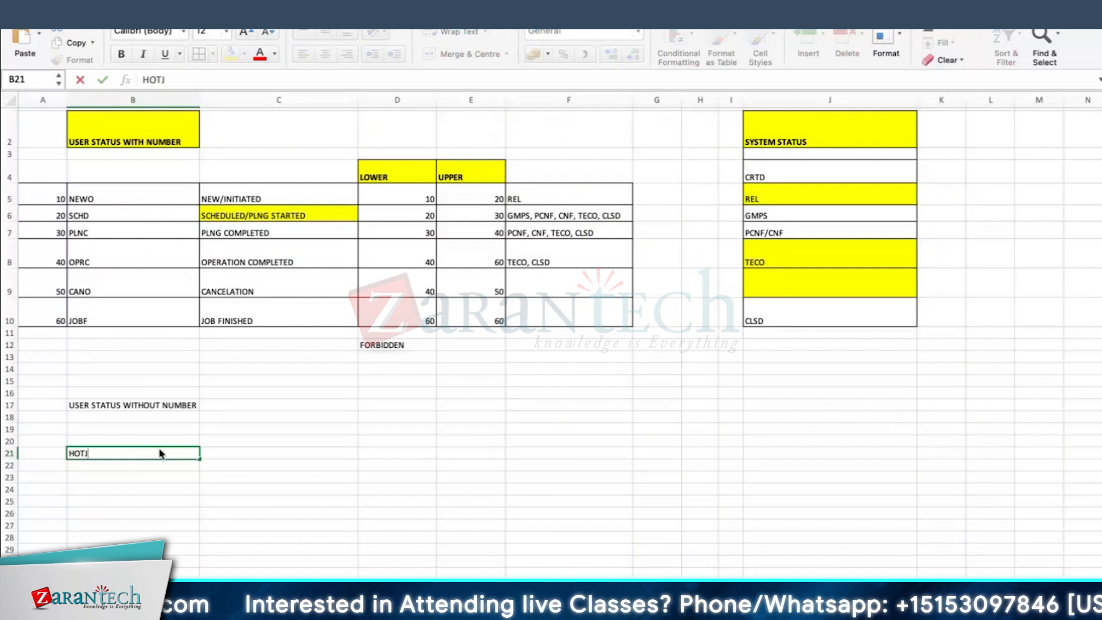
pyautogui.press('Tab')
pyautogui.write('HO')
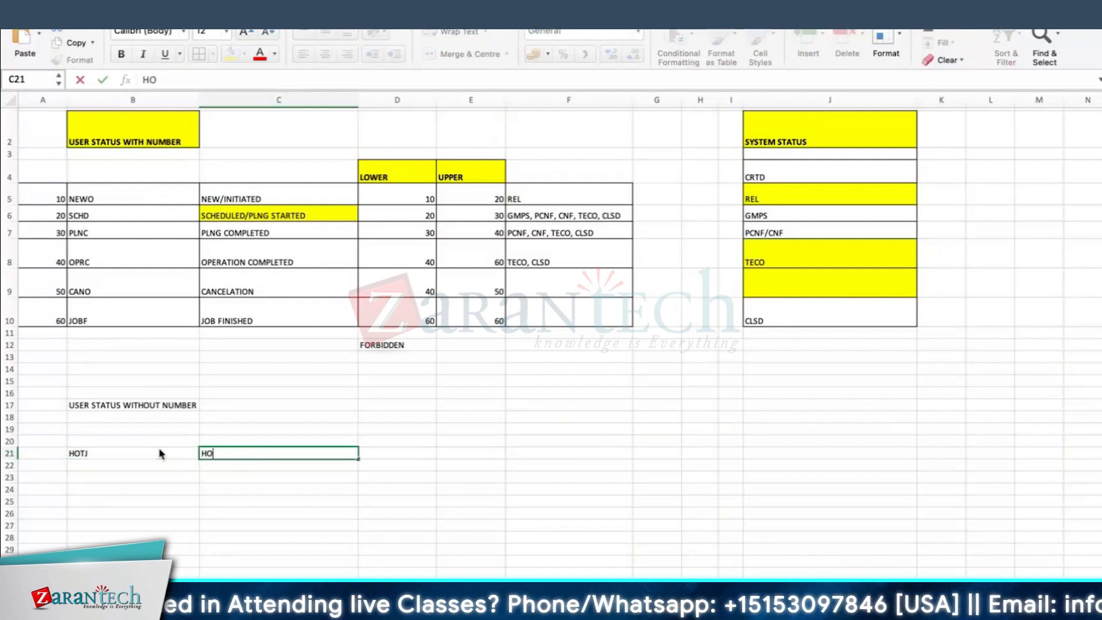
pyautogui.write('T ')
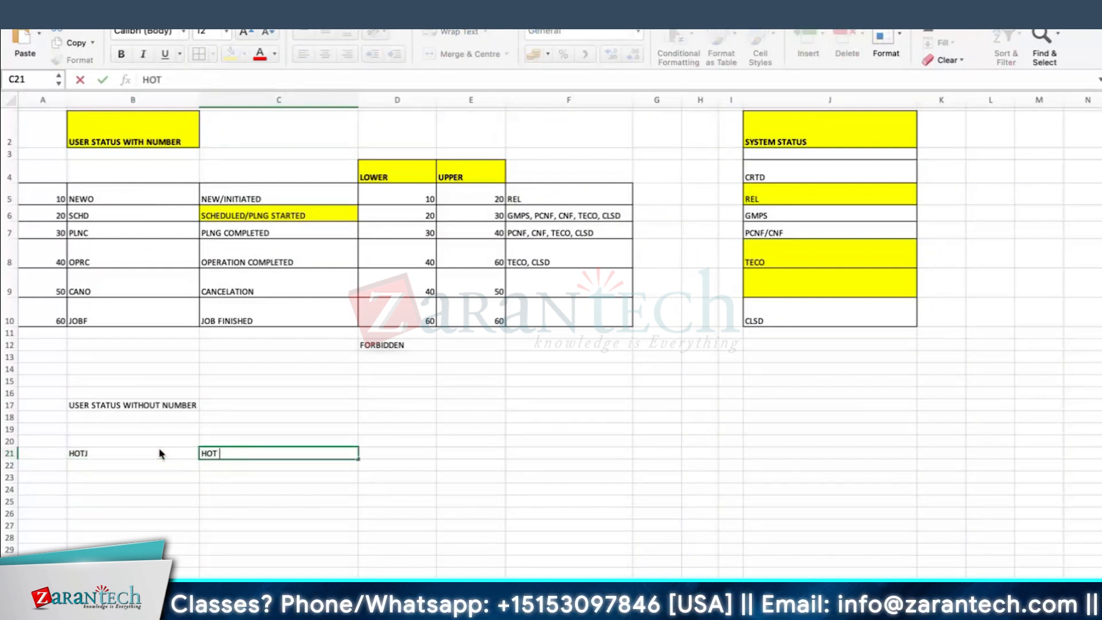
pyautogui.write('JOB')
pyautogui.press('Return')
# Step: Add the unnumbered status COLJ in B22 with the description COLD JOB in C22
pyautogui.write('O')
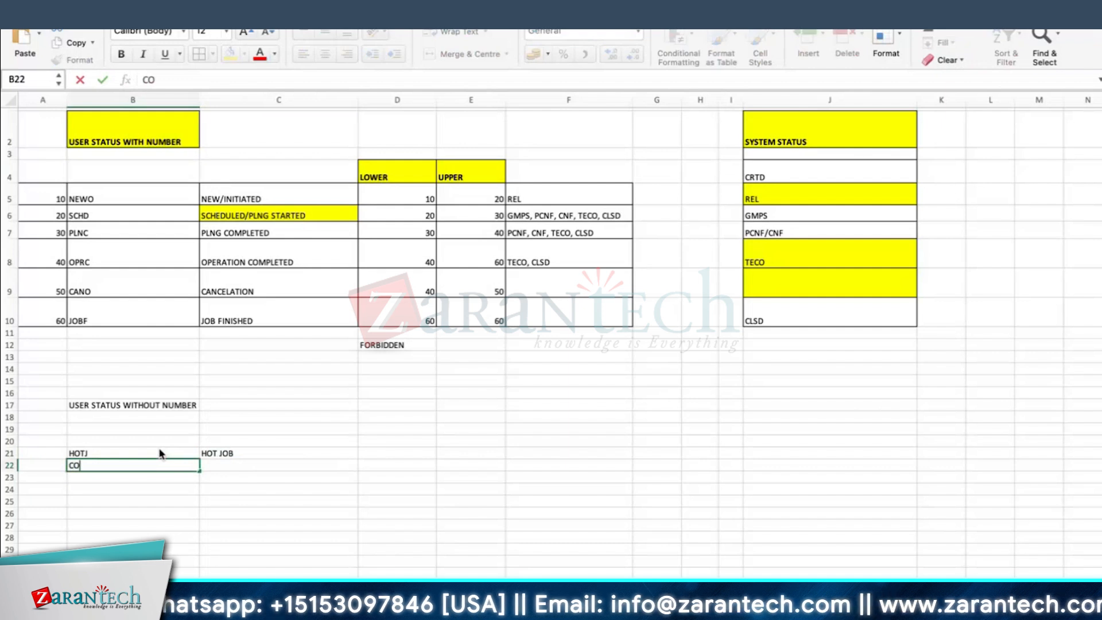
pyautogui.write('LJ')
pyautogui.press('Tab')
pyautogui.write('COL')
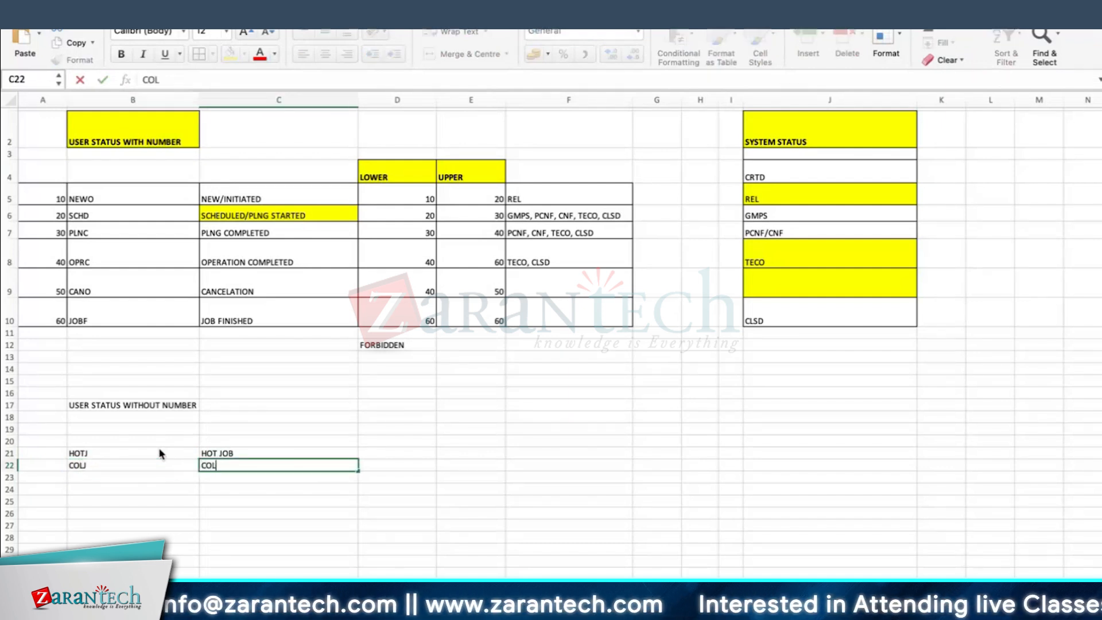
pyautogui.write('D JOB')
pyautogui.press('Return')
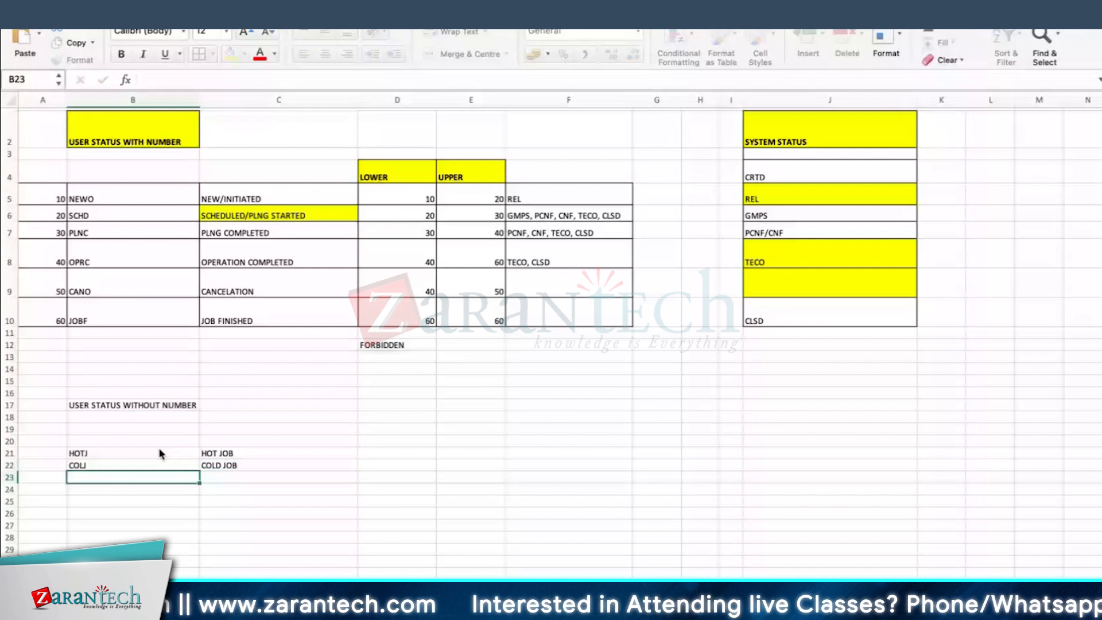
# Step: Examine the CANO row's lower range number in D9 against the range numbers of the NEWO, PLNC, OPRC and JOBF rows
pyautogui.click(380, 294)
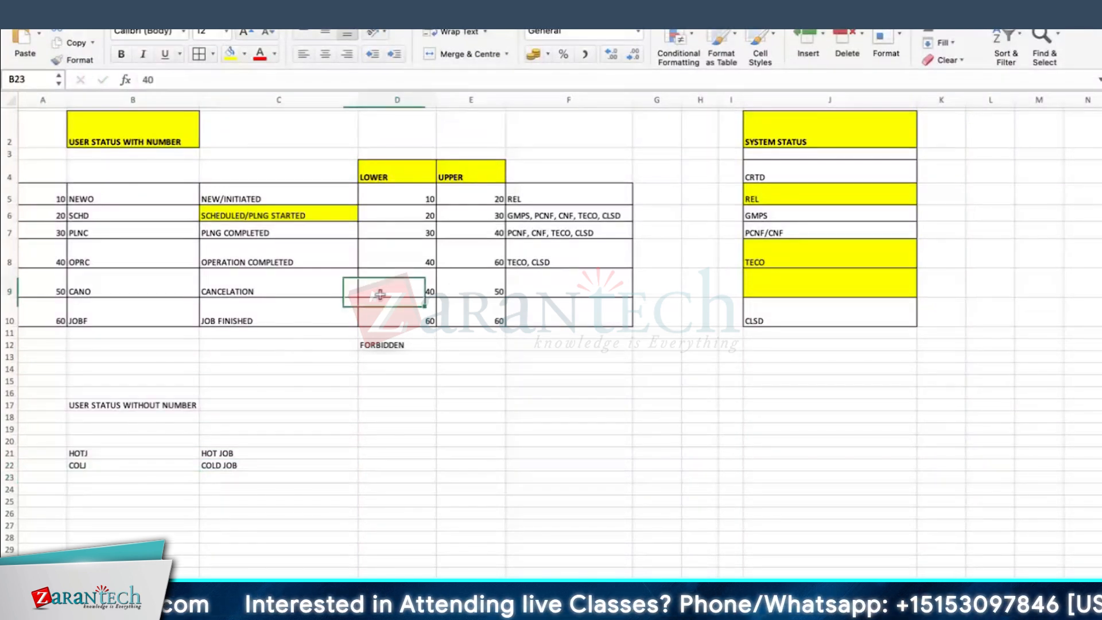
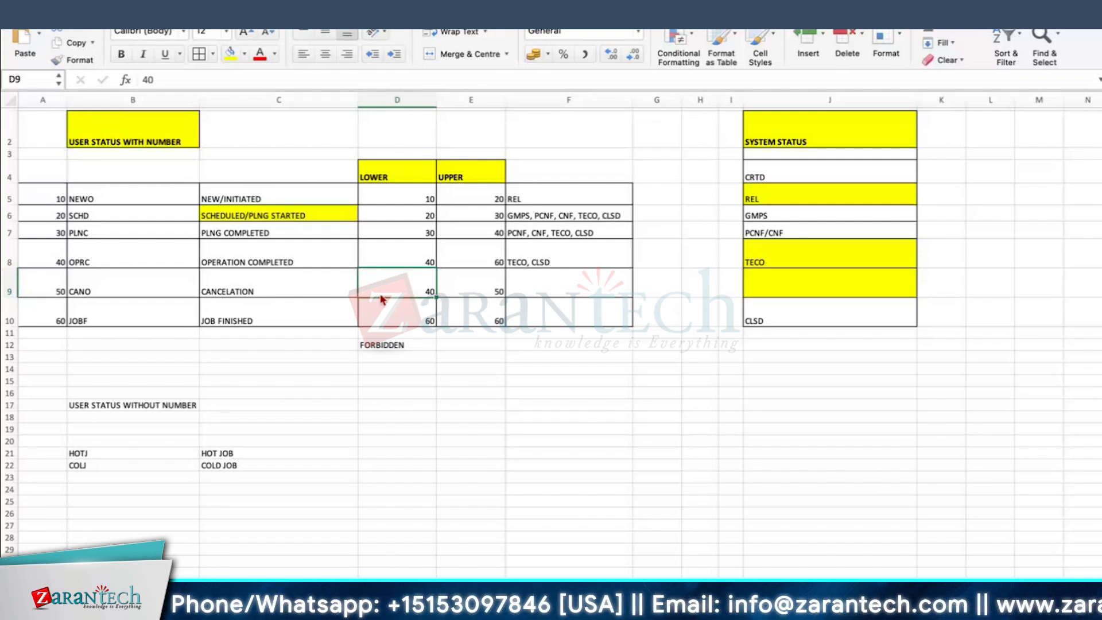
pyautogui.click(401, 248)
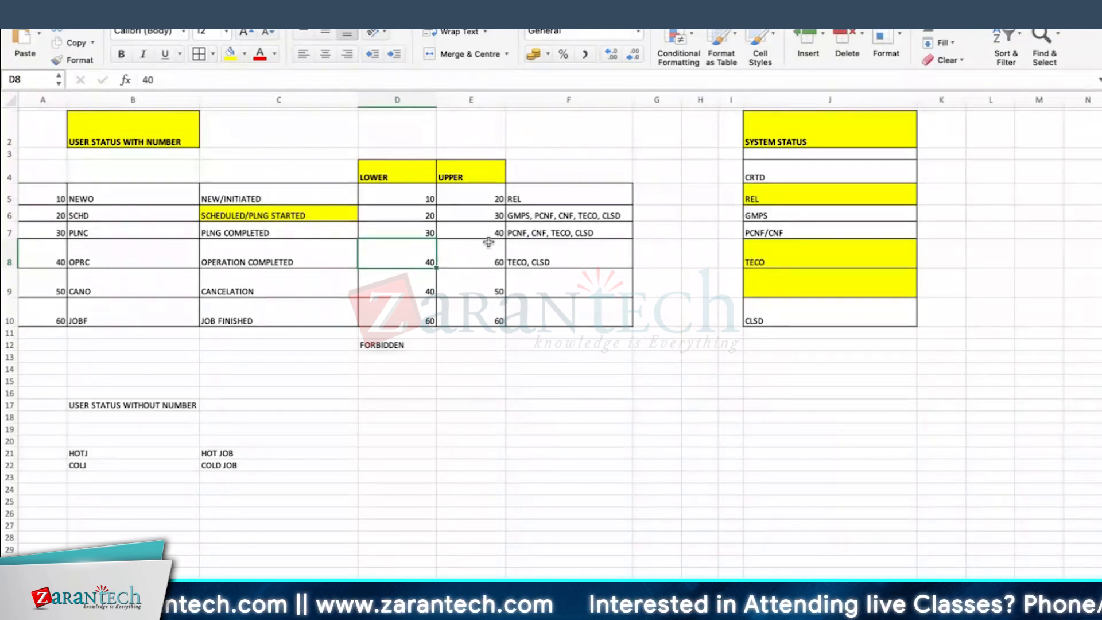
pyautogui.click(425, 304)
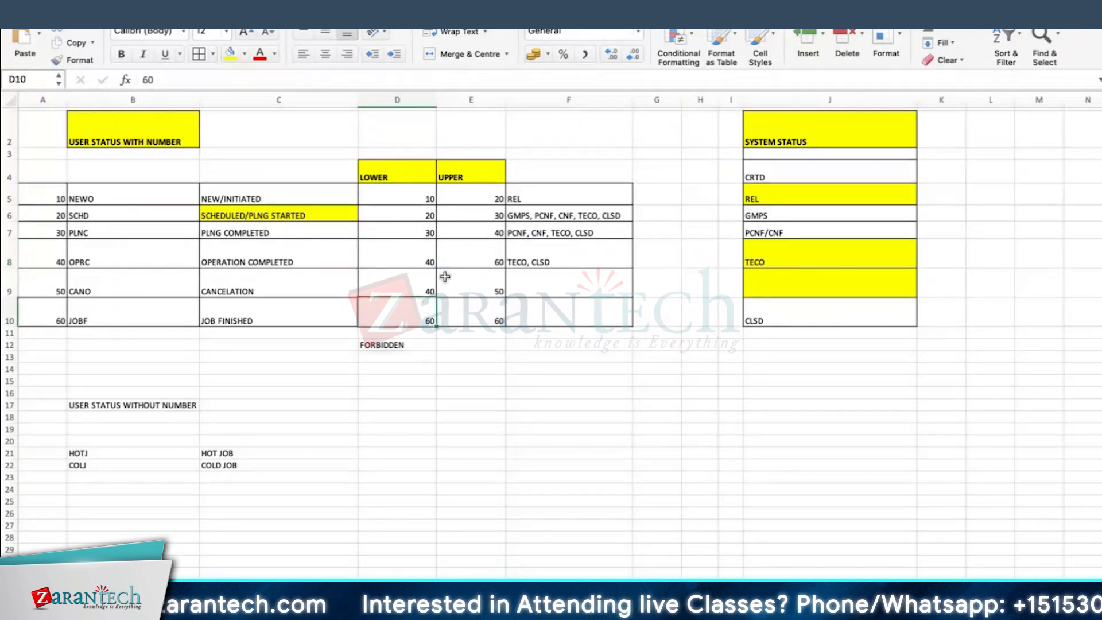
pyautogui.click(466, 254)
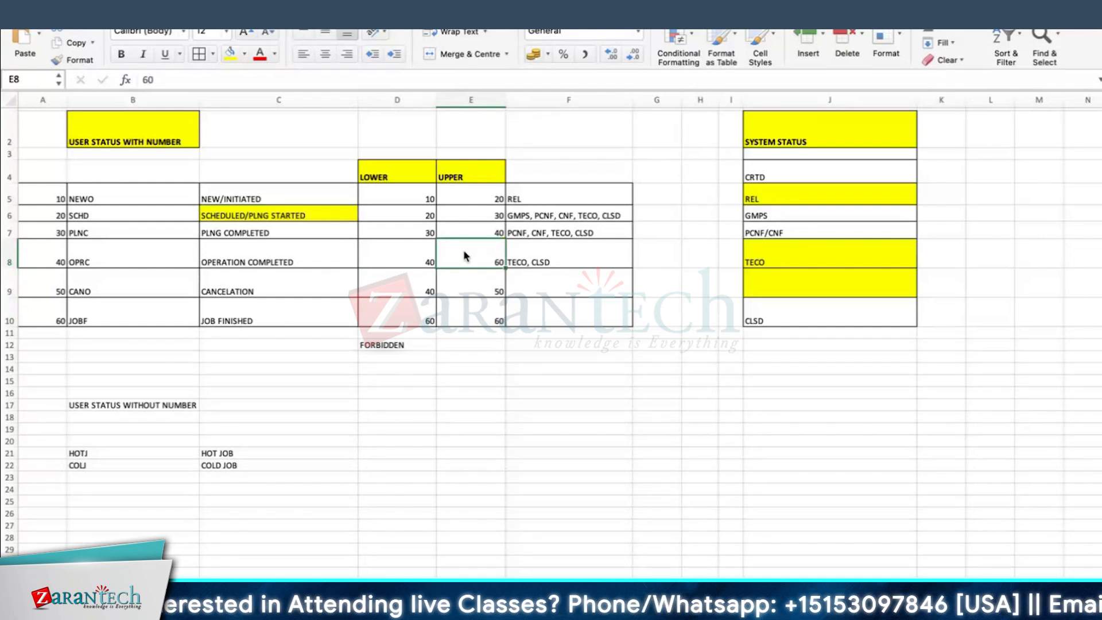
pyautogui.click(416, 195)
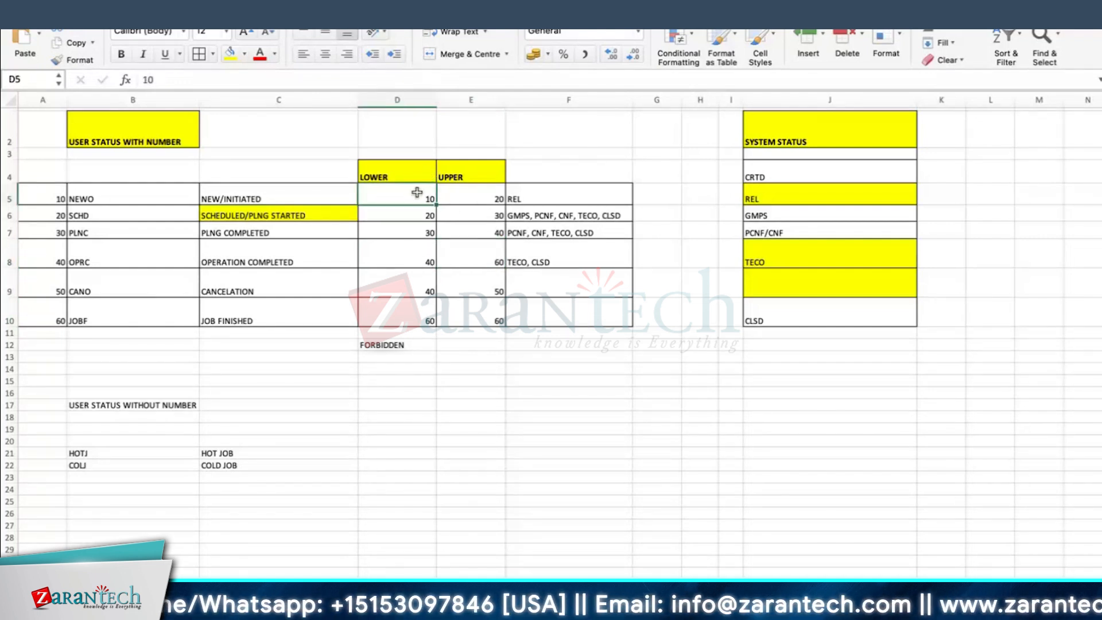
pyautogui.click(421, 281)
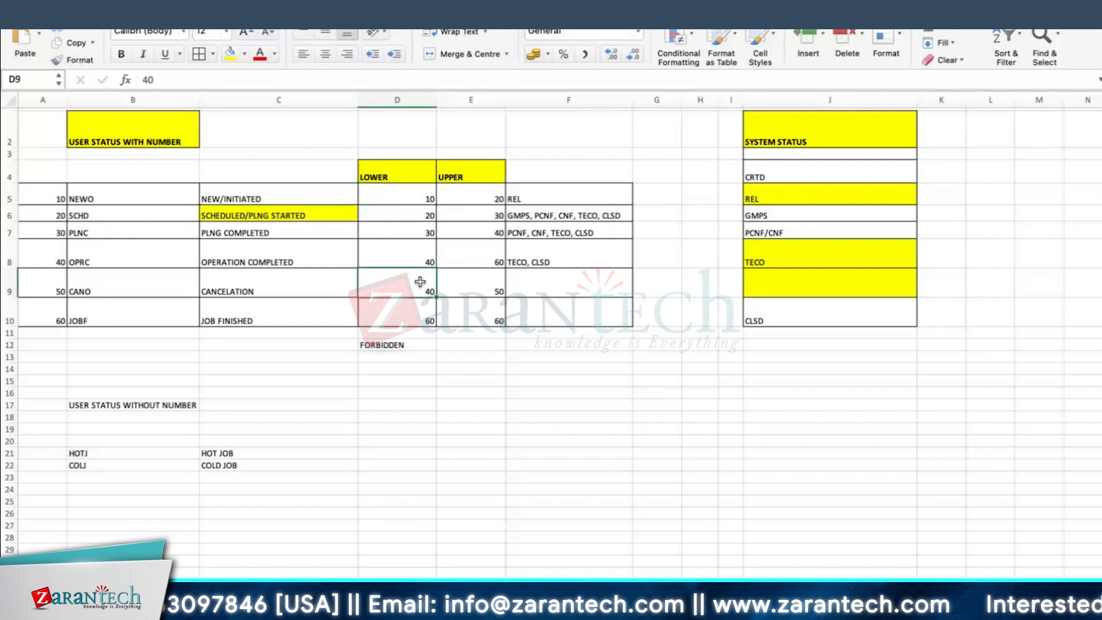
pyautogui.click(423, 197)
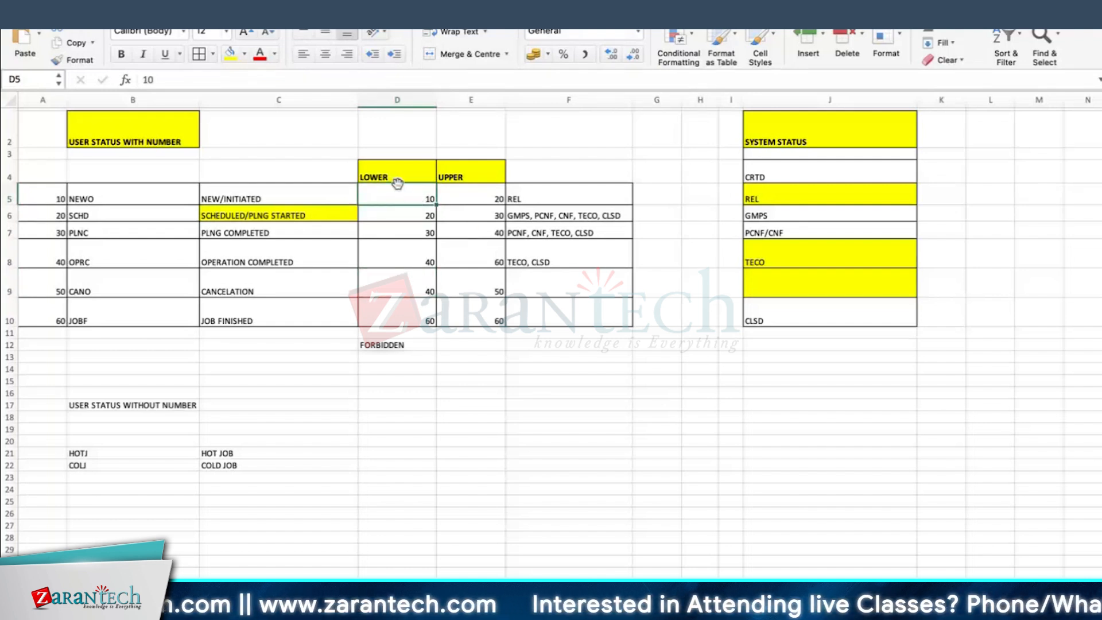
pyautogui.click(416, 232)
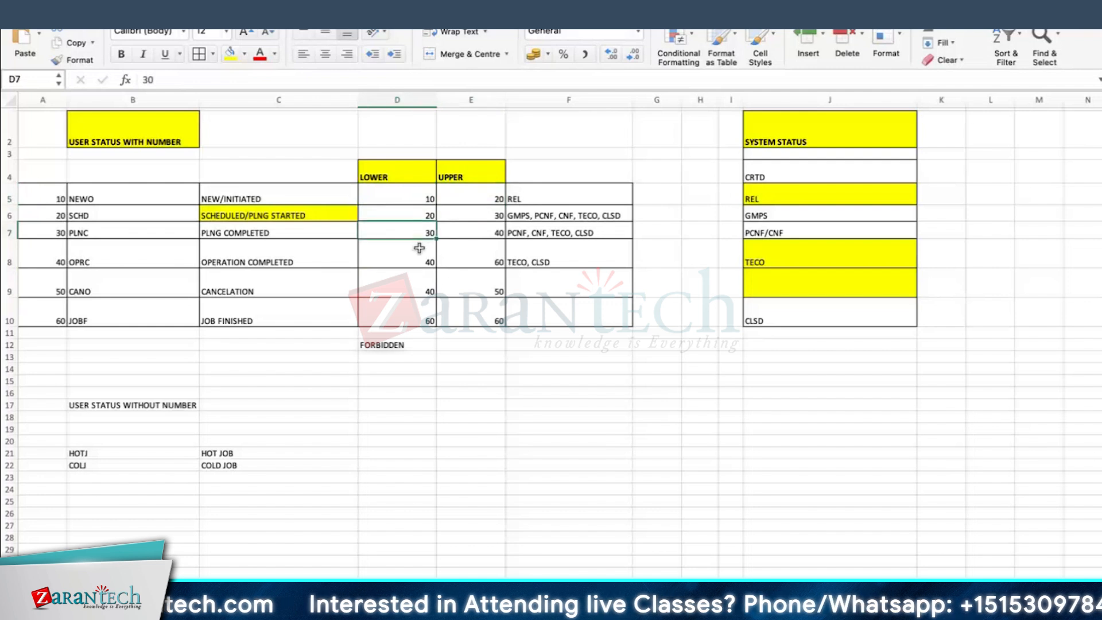
pyautogui.click(420, 197)
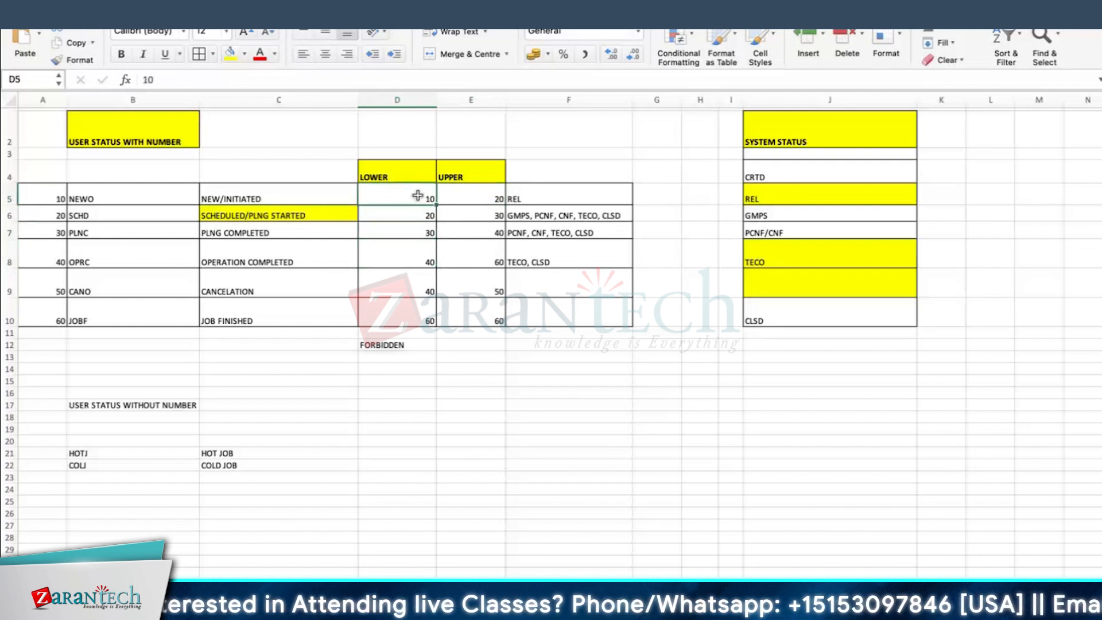
pyautogui.click(423, 284)
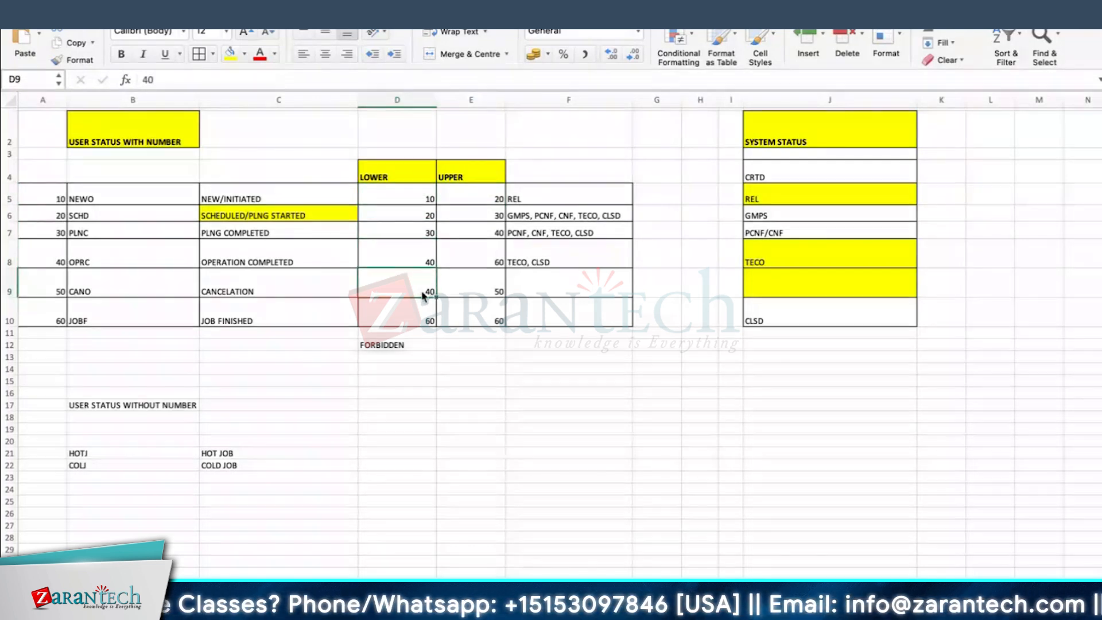
# Step: Examine the LOWER numbers in D5:D10 for each user status from NEWO to JOBF
pyautogui.click(428, 201)
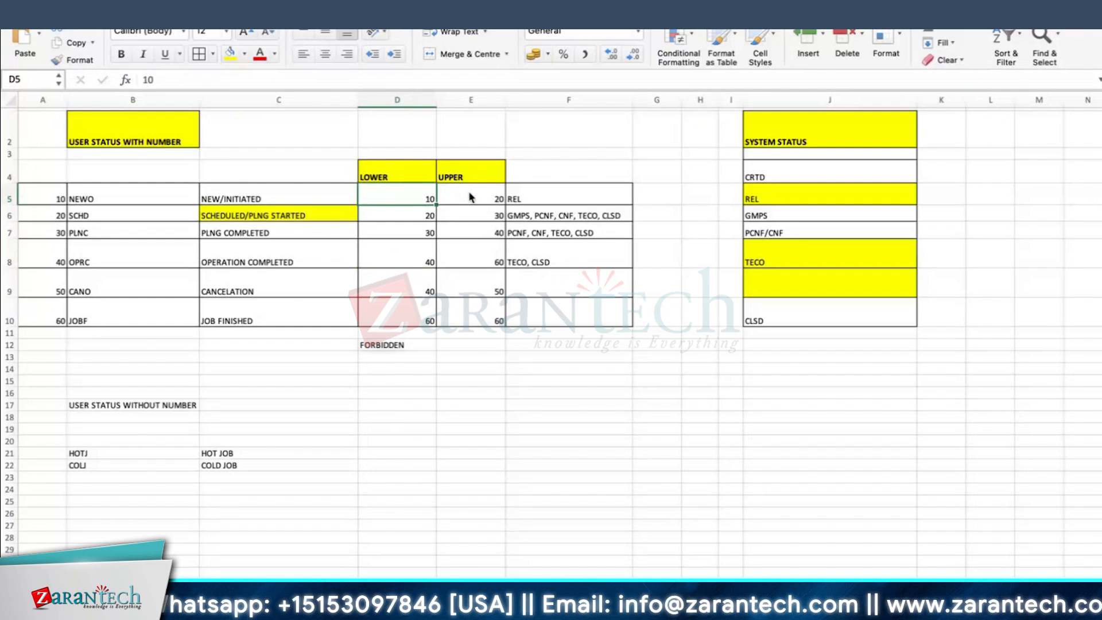
pyautogui.click(423, 221)
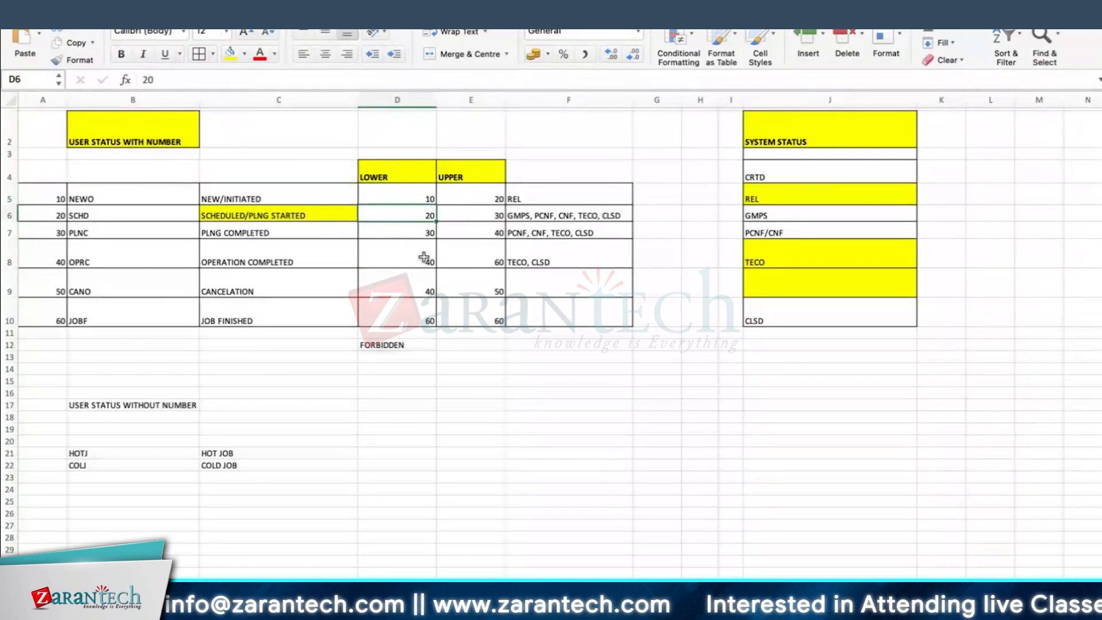
pyautogui.click(425, 234)
pyautogui.click(422, 260)
pyautogui.click(433, 292)
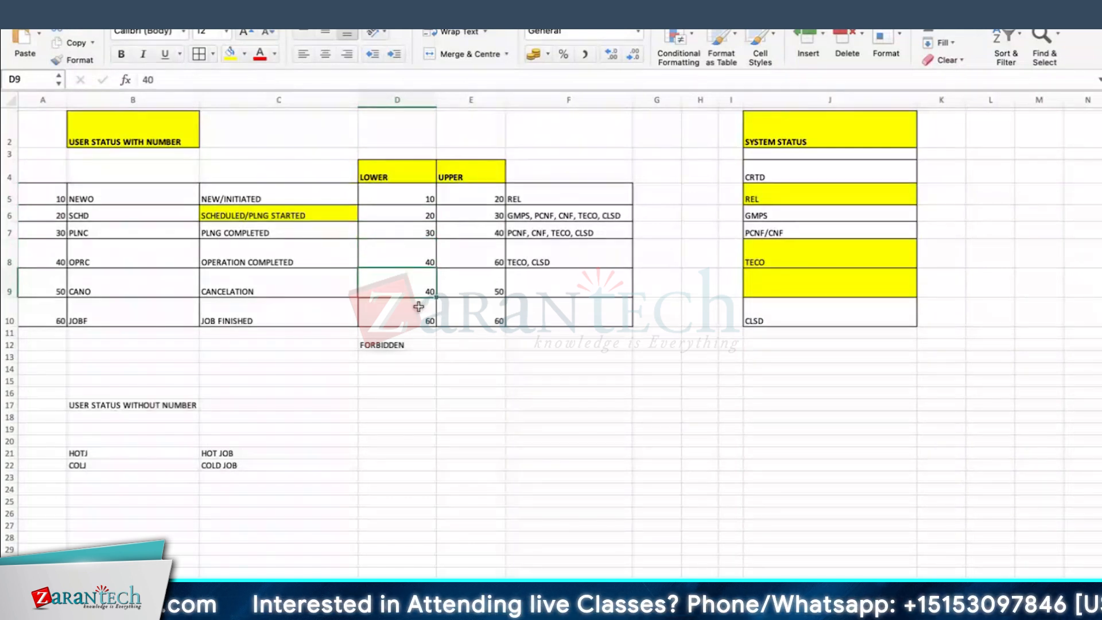
pyautogui.click(419, 307)
pyautogui.click(421, 285)
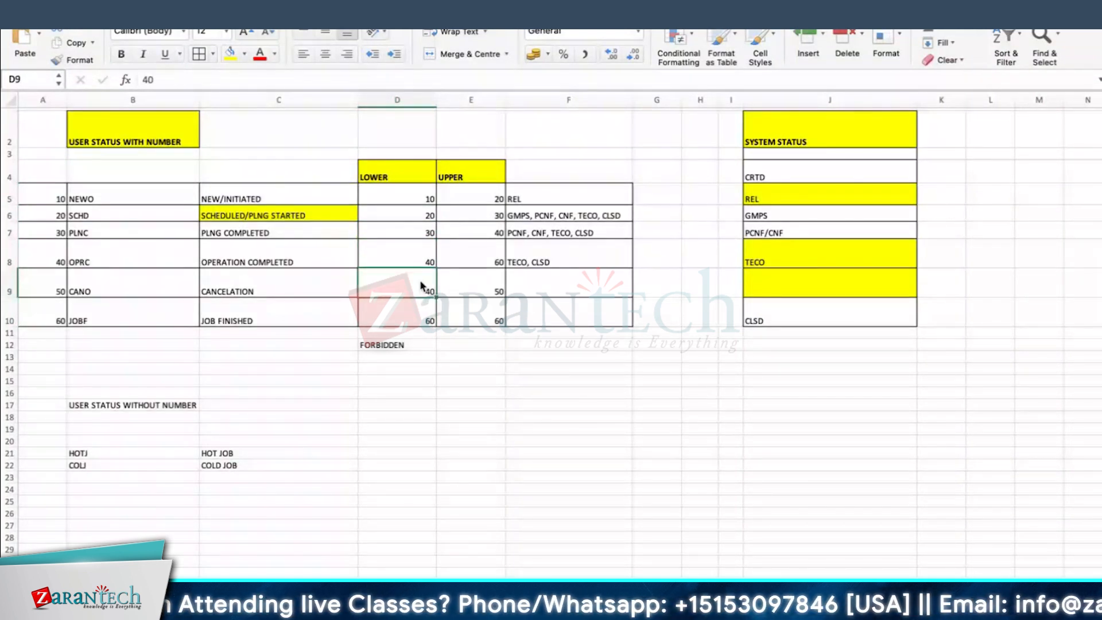
pyautogui.click(413, 256)
pyautogui.click(421, 200)
pyautogui.click(419, 260)
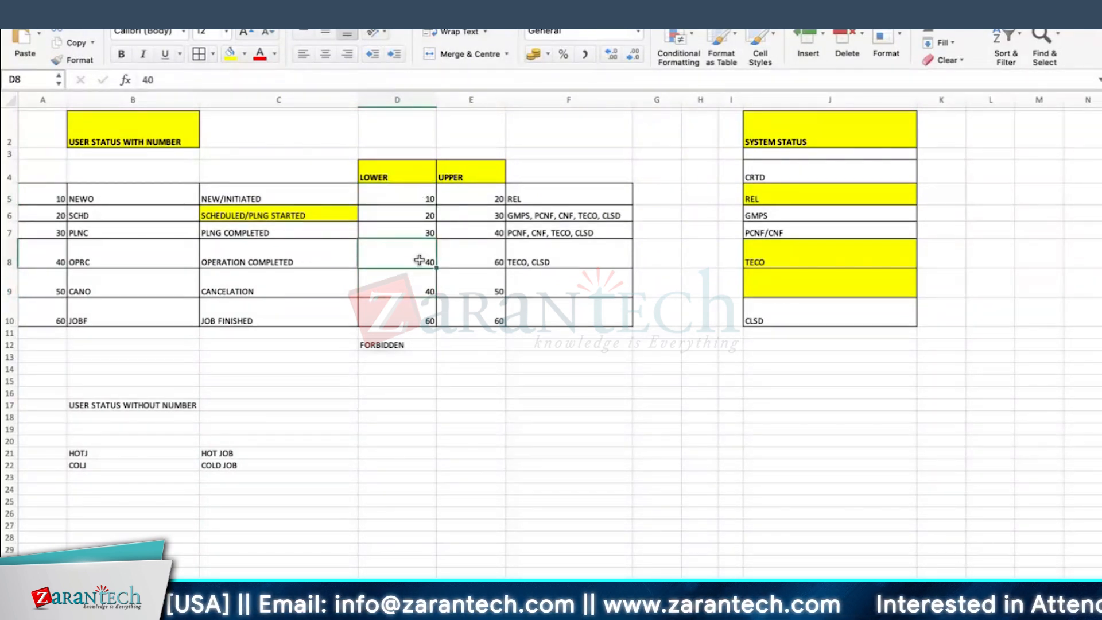
pyautogui.moveTo(425, 244)
pyautogui.mouseDown()
pyautogui.moveTo(418, 214)
pyautogui.moveTo(419, 241)
pyautogui.mouseUp()
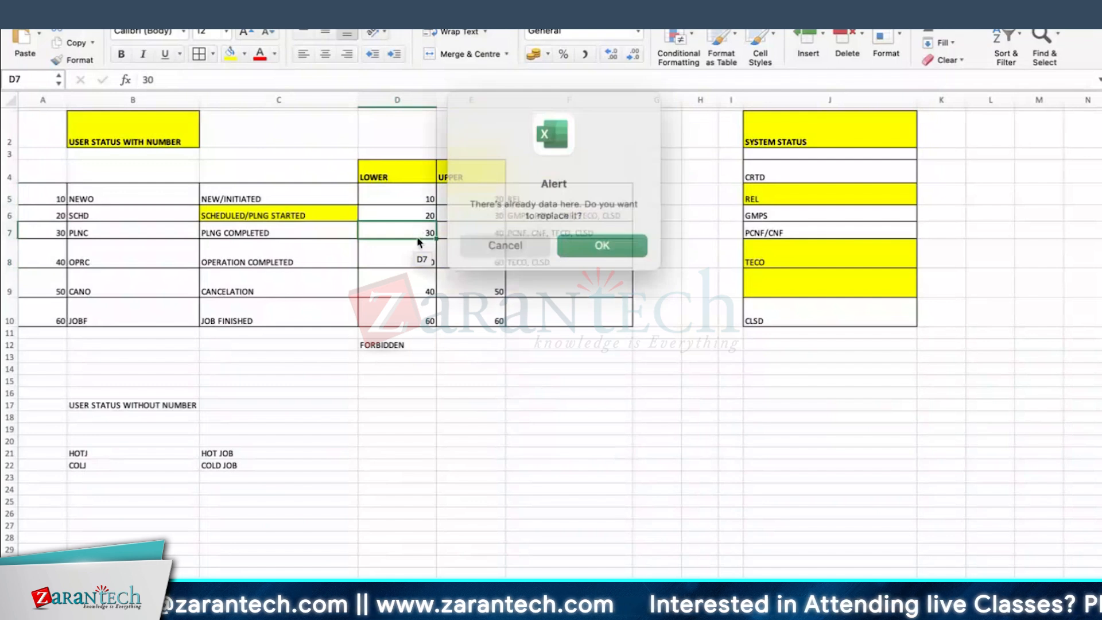
pyautogui.press('Escape')
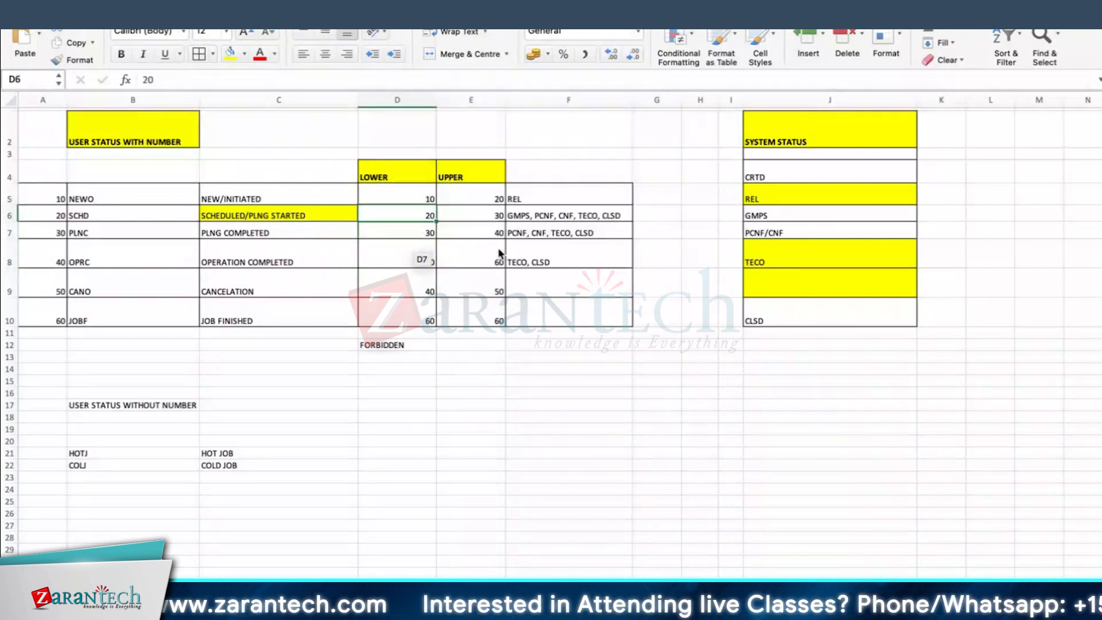
# Step: Compare the LOWER numbers of the CANO, SCHD, PLNC and OPRC statuses and review the whole OPERATION COMPLETED row
pyautogui.click(472, 393)
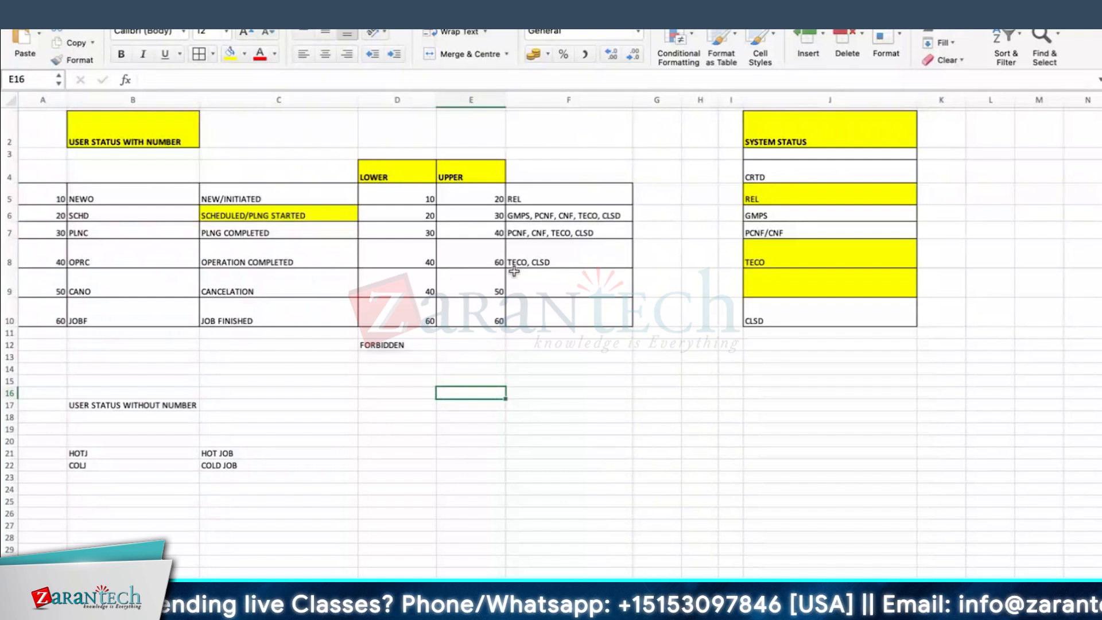
pyautogui.click(412, 293)
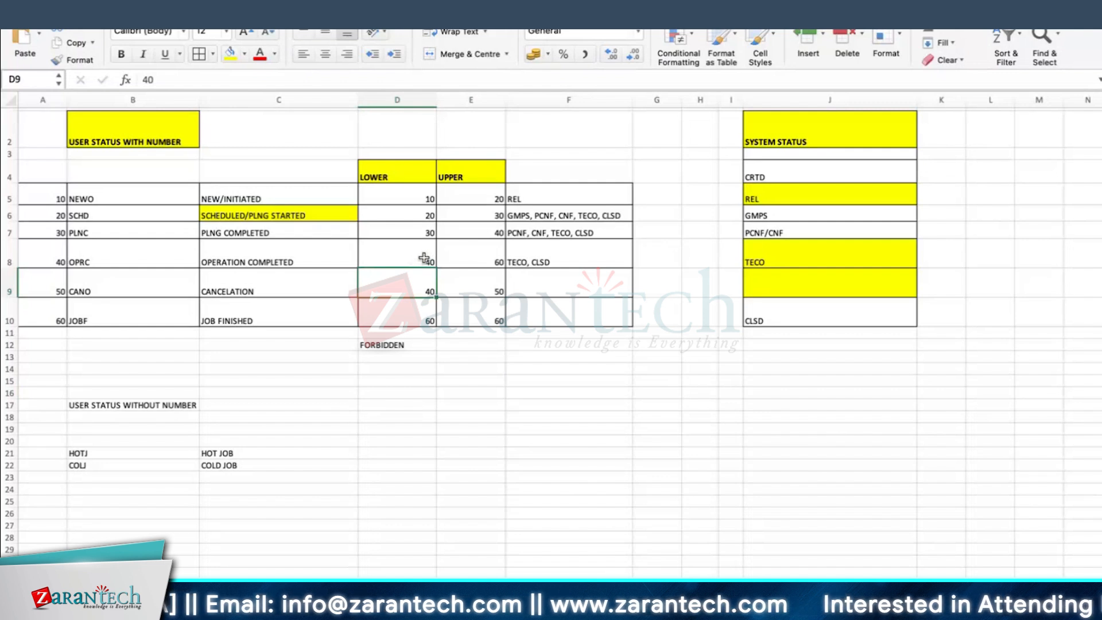
pyautogui.click(424, 215)
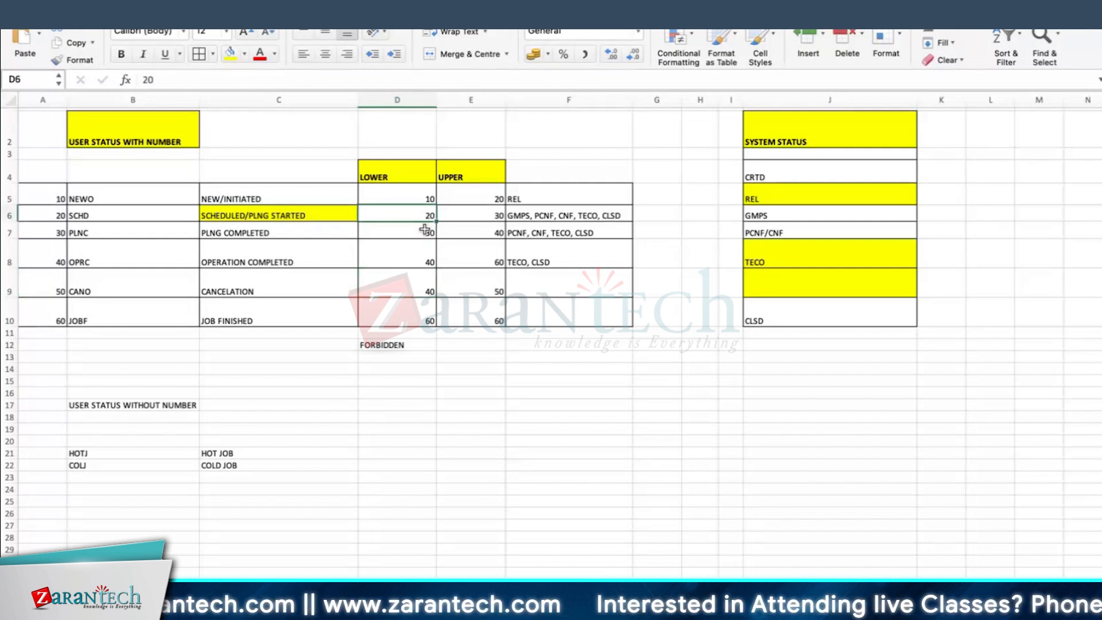
pyautogui.click(425, 247)
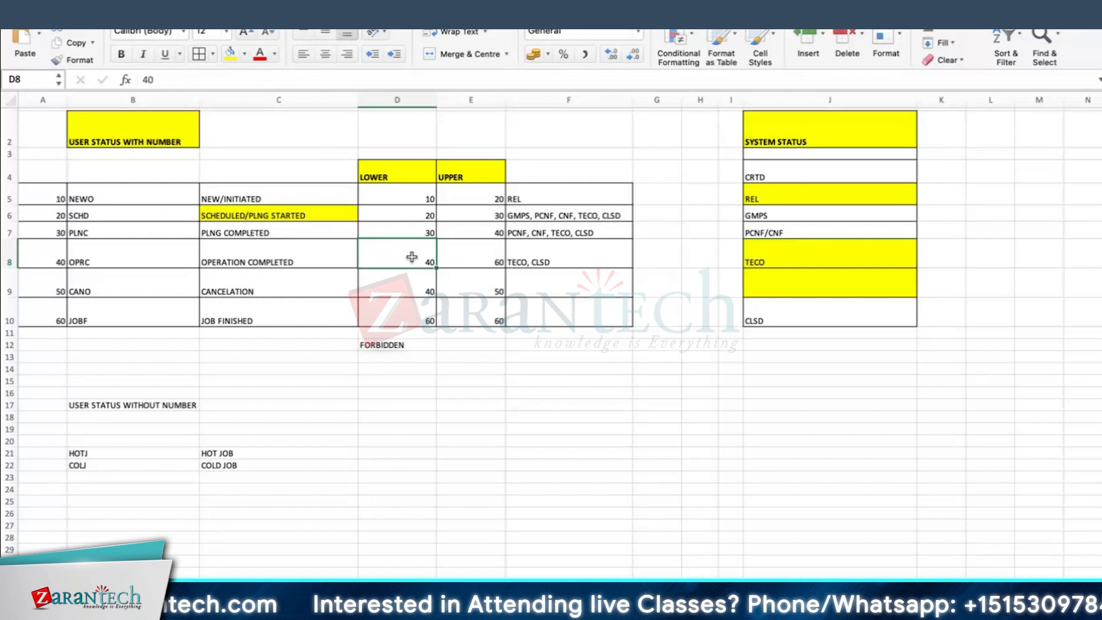
pyautogui.click(236, 261)
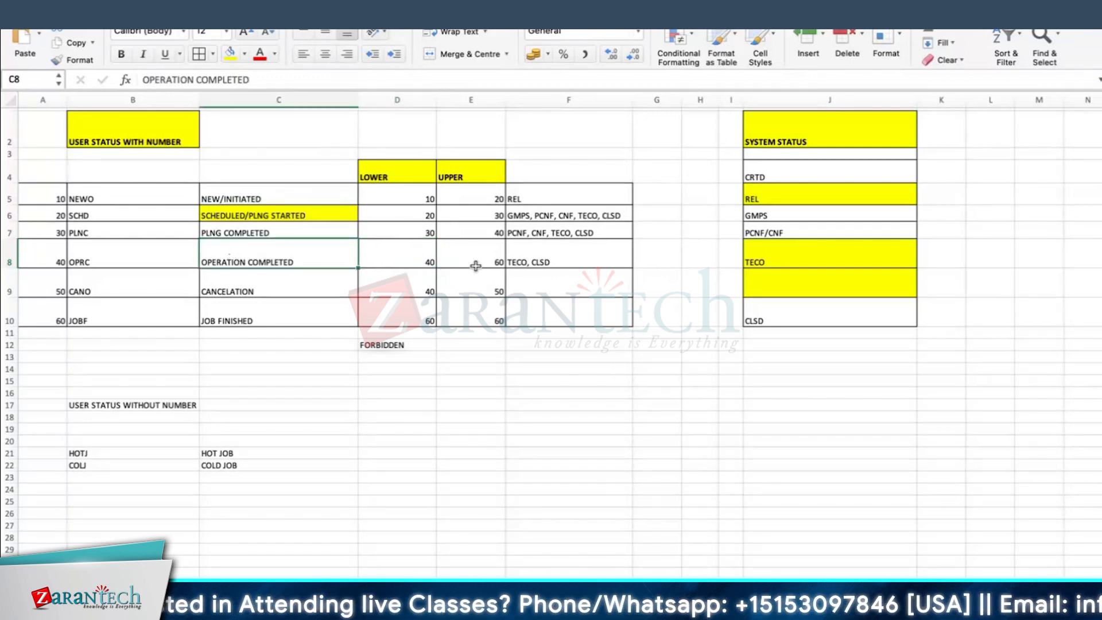
pyautogui.click(395, 256)
pyautogui.click(423, 231)
pyautogui.click(403, 259)
pyautogui.moveTo(57, 248); pyautogui.dragTo(549, 253)
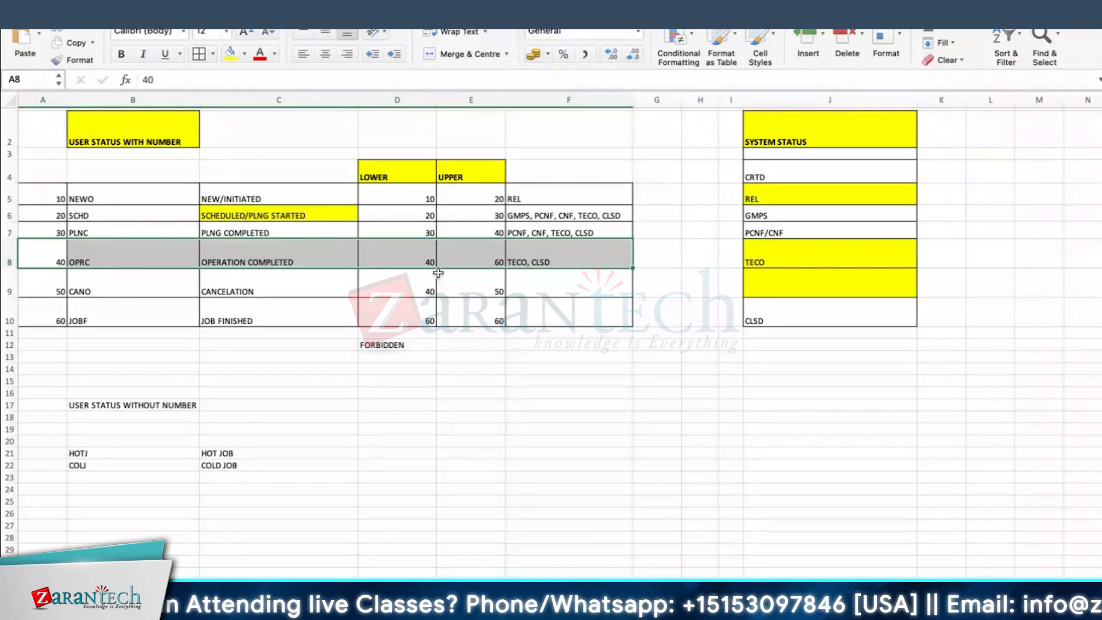
pyautogui.moveTo(438, 273); pyautogui.dragTo(428, 241)
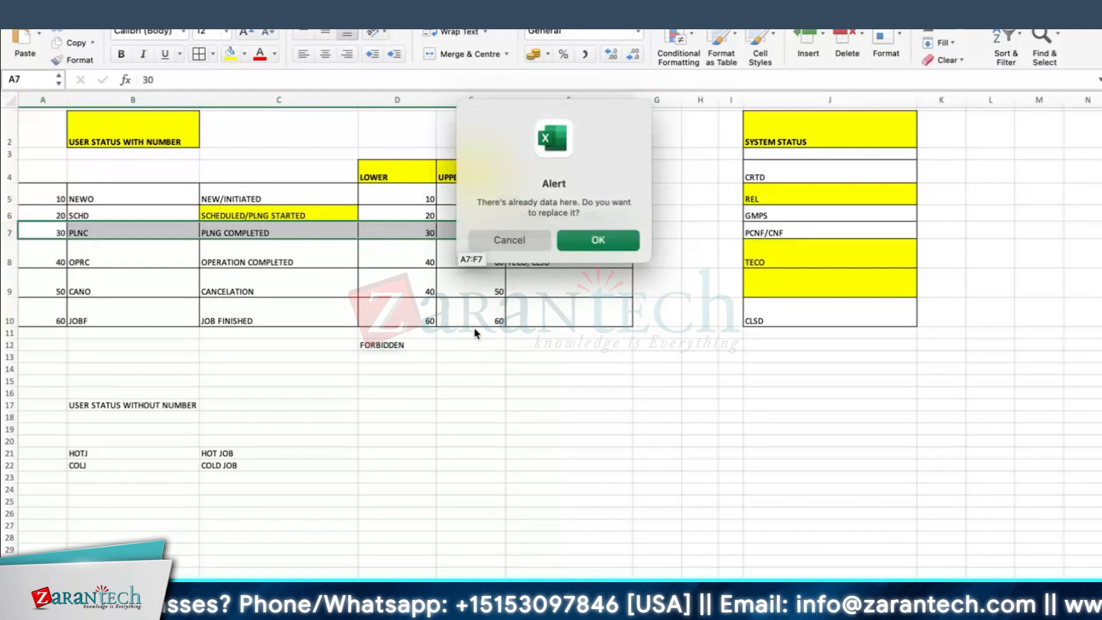
pyautogui.click(502, 244)
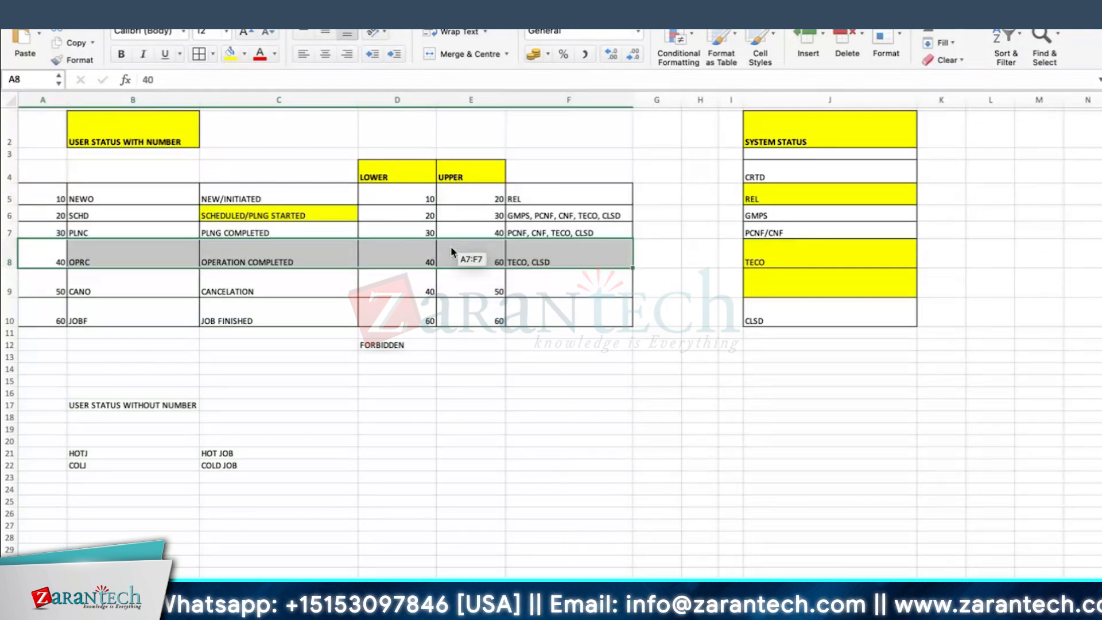
pyautogui.click(389, 230)
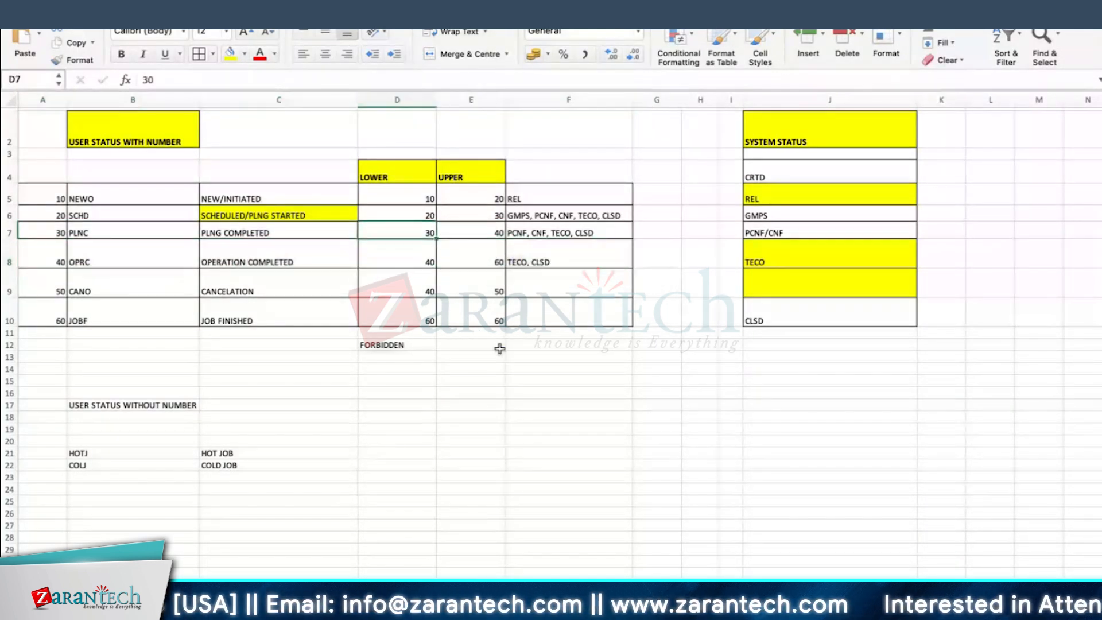
# Step: Add the status AWAI with the description AWAITING APPROVAL in row 23, below COLJ
pyautogui.click(472, 462)
pyautogui.scroll(-1, 167, 436)
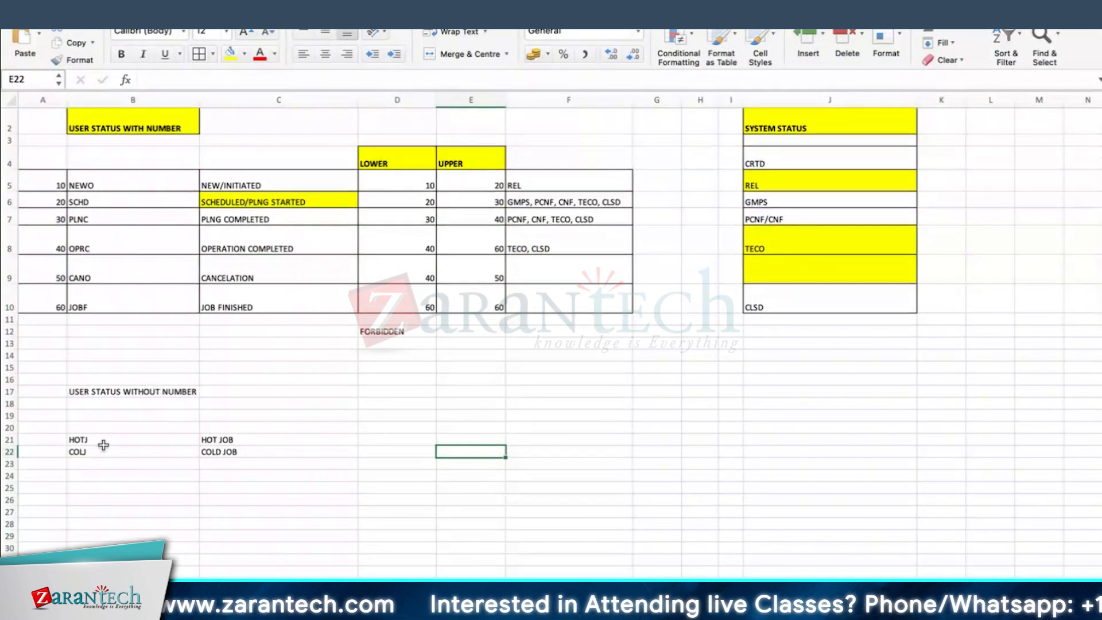
pyautogui.click(99, 466)
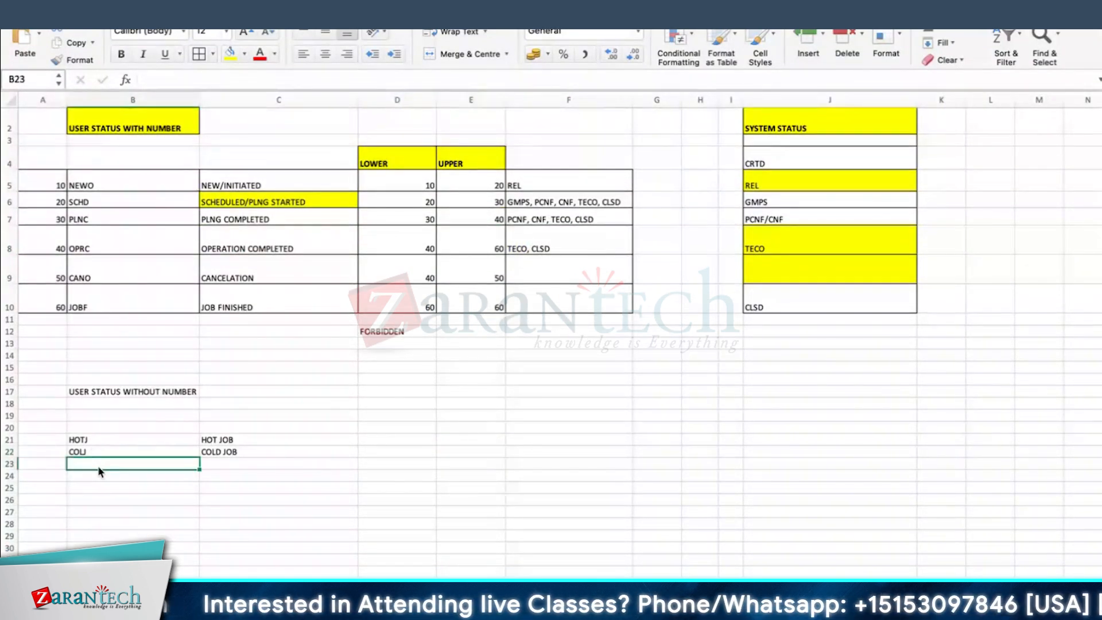
pyautogui.write('AWAI')
pyautogui.press('Tab')
pyautogui.write('AWAI')
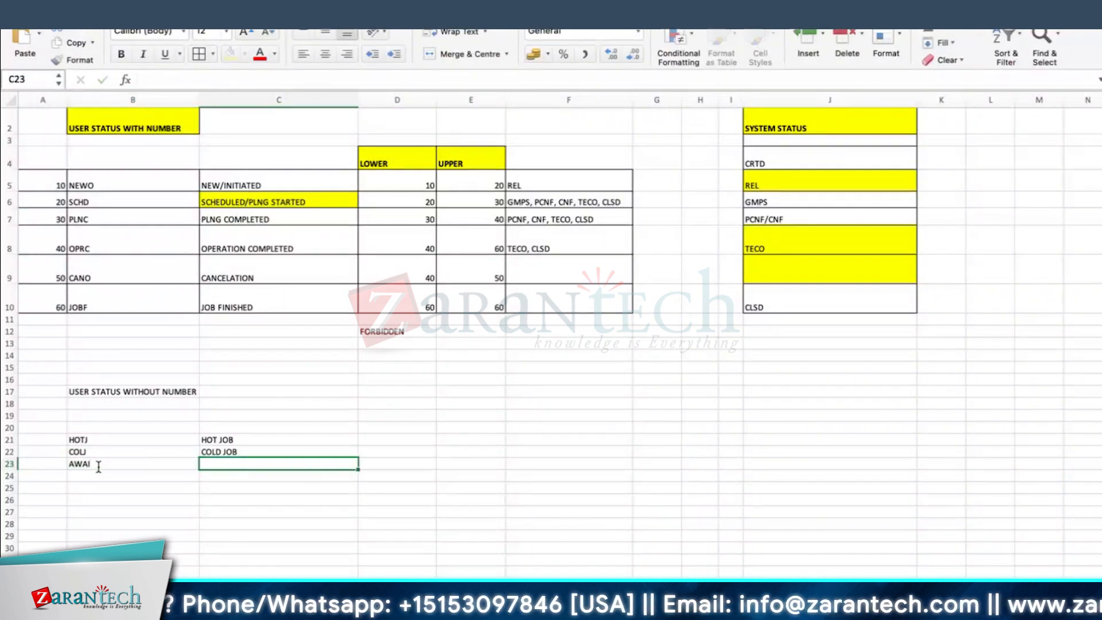
pyautogui.write('TING APPROVAL')
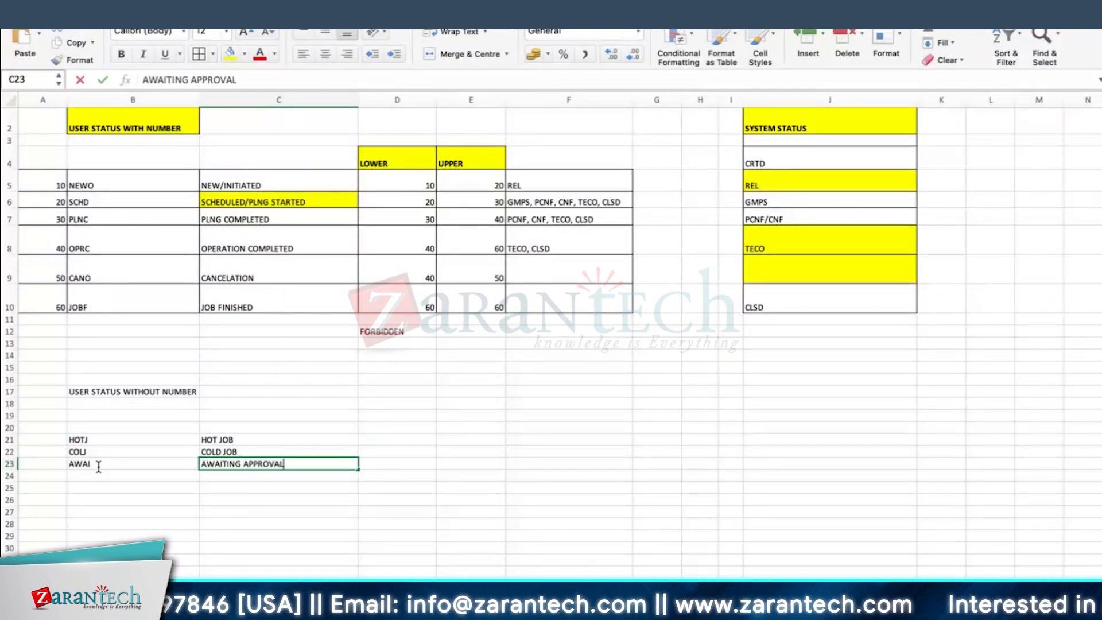
pyautogui.press('Return')
# Step: Add the status MATP with the description MATERIAL PLNG in row 24
pyautogui.write('MATP')
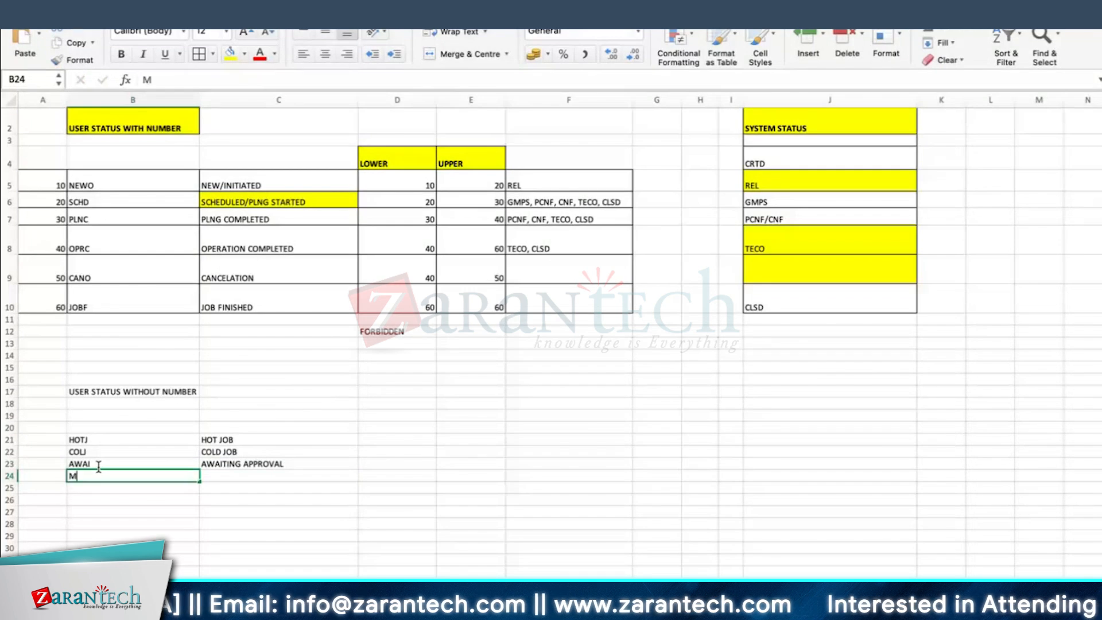
pyautogui.press('Tab')
pyautogui.write('MATER')
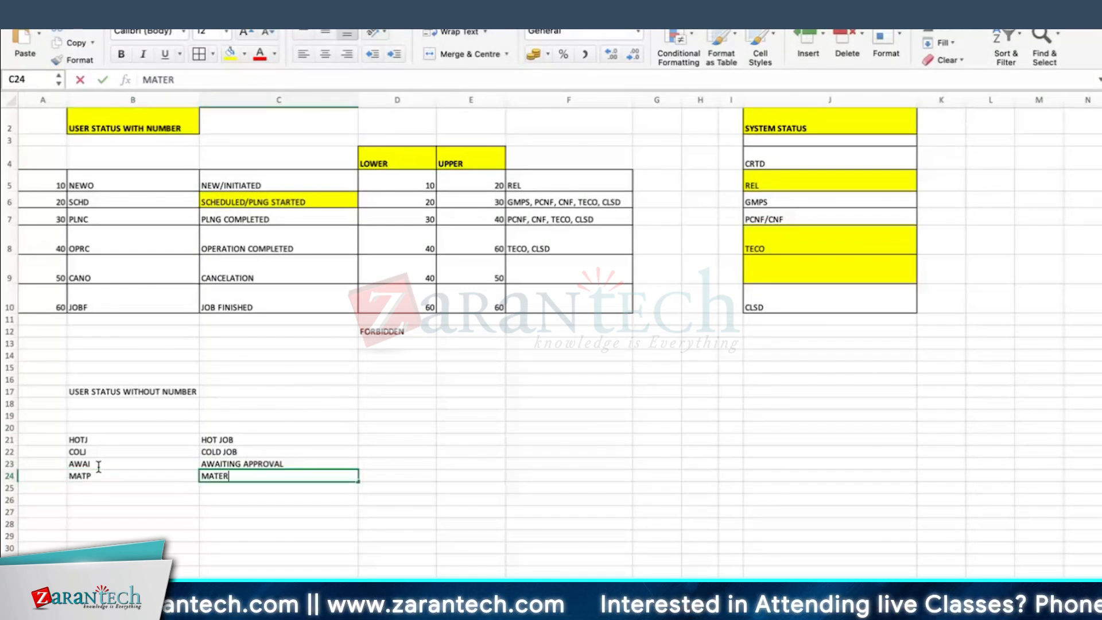
pyautogui.write('IAL PLNG')
pyautogui.press('Return')
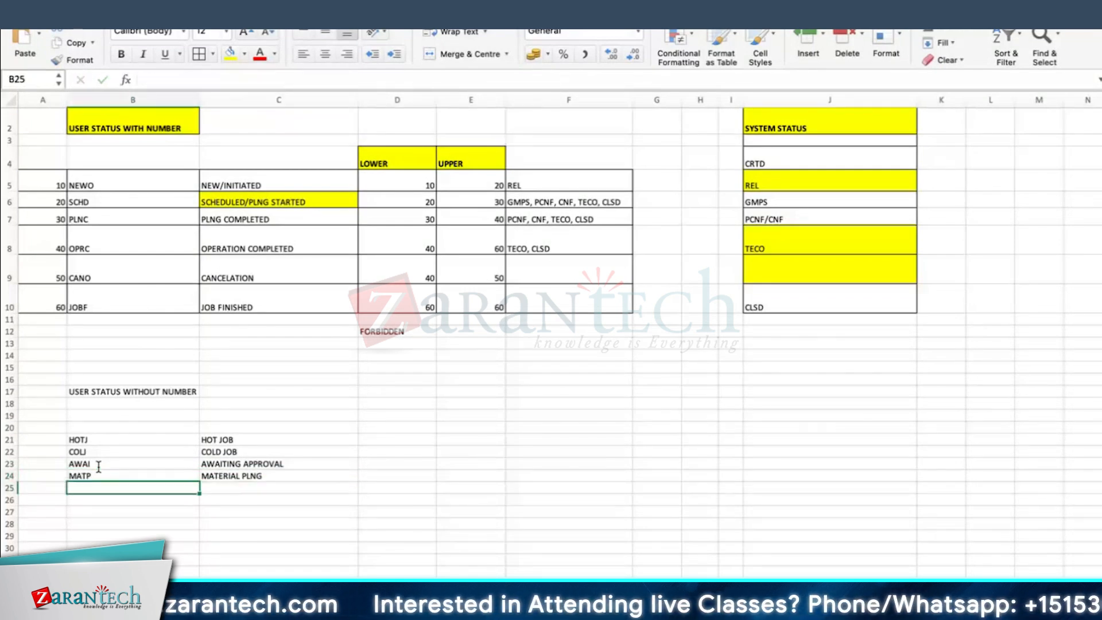
# Step: Add the status MATW with the description MATERIAL AWAITING in row 25
pyautogui.write('MATW')
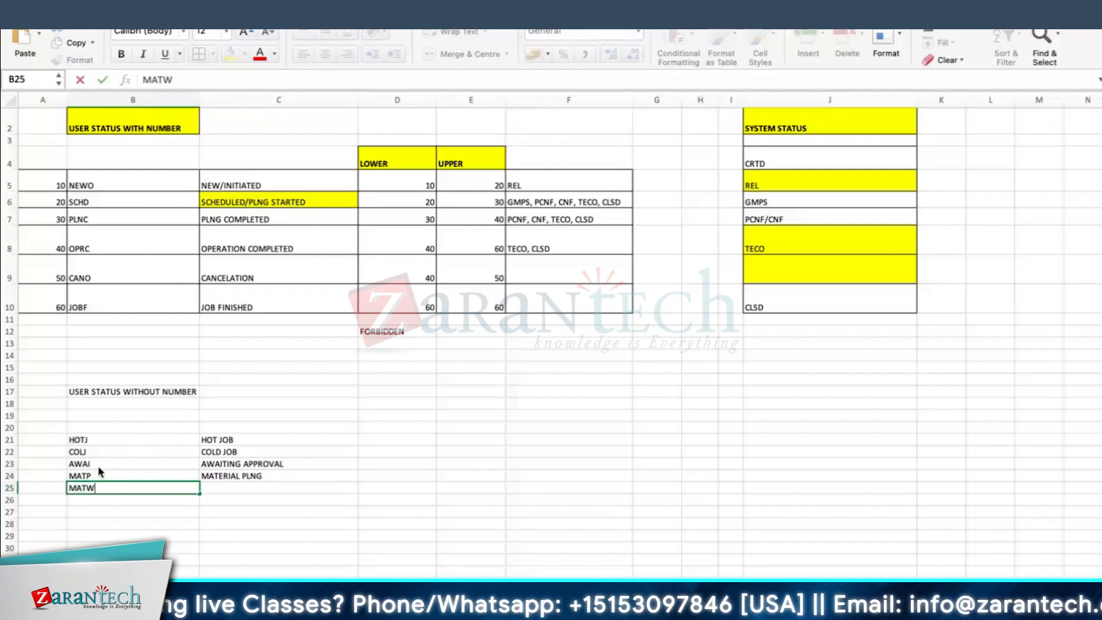
pyautogui.press('Tab')
pyautogui.write('MATERIAL AWAITING')
pyautogui.press('Return')
# Step: Add the status APPR with the description APPROVED in row 26
pyautogui.write('APPRO')
pyautogui.press('BackSpace')
pyautogui.press('BackSpace')
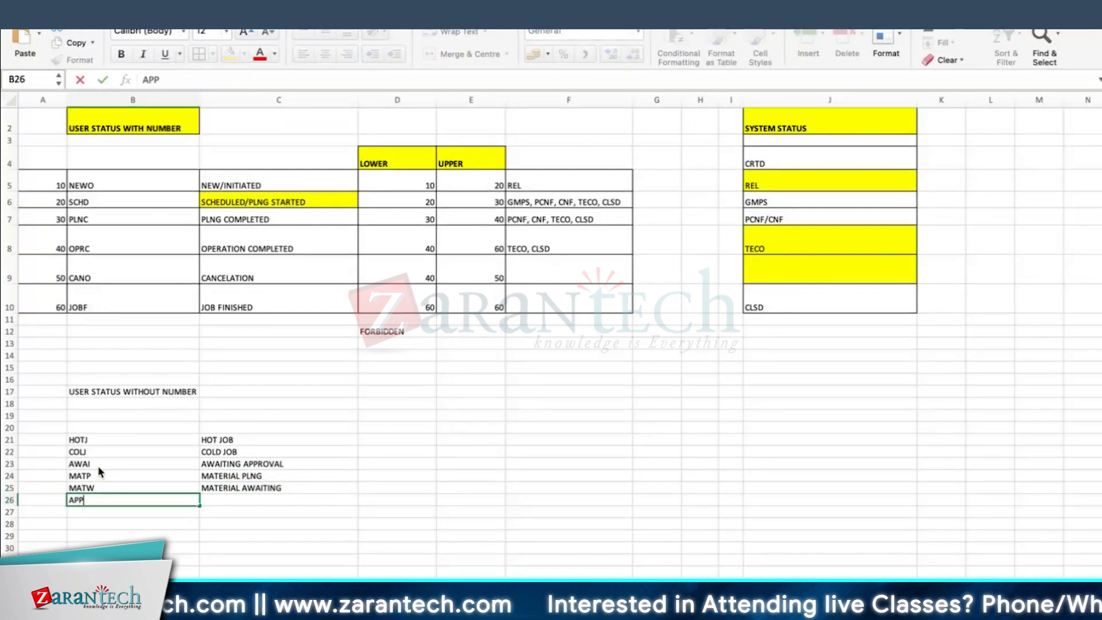
pyautogui.write('R')
pyautogui.press('Tab')
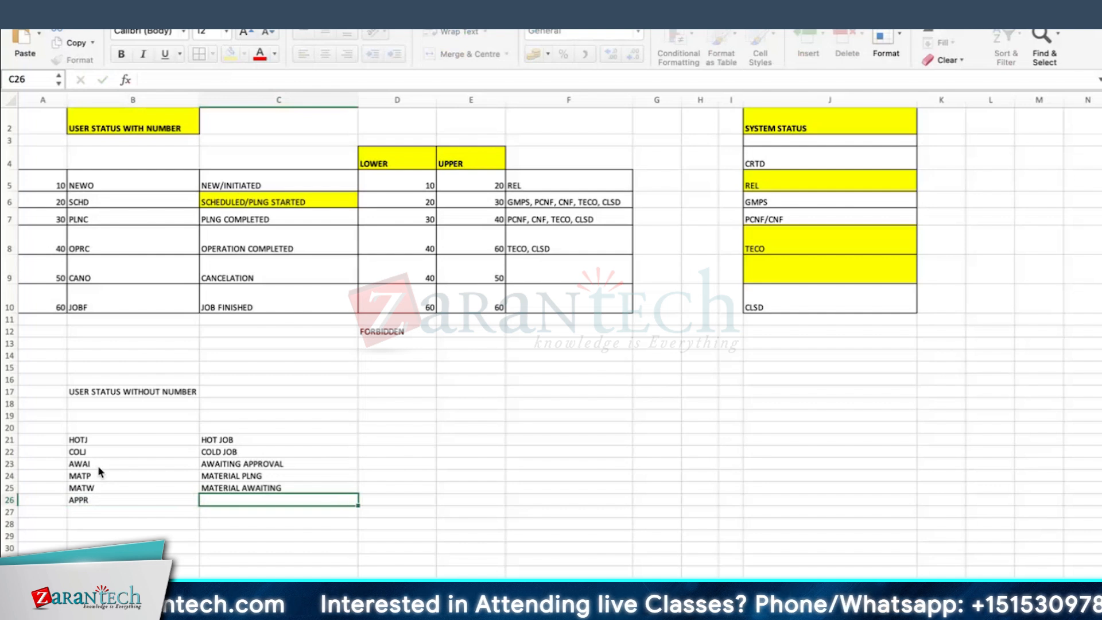
pyautogui.write('APPROVED')
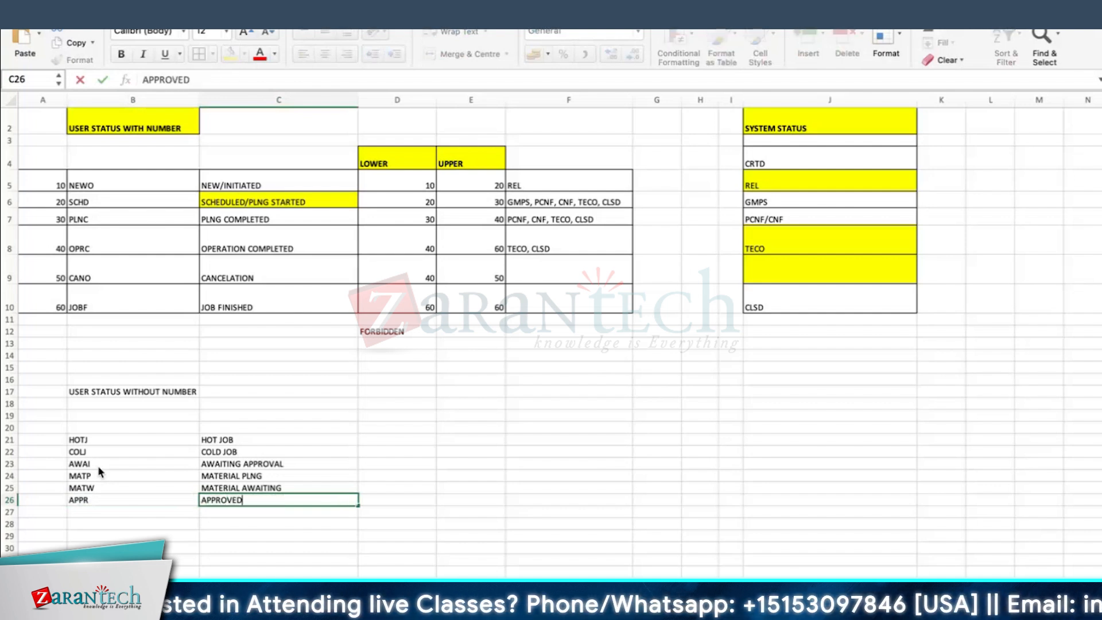
pyautogui.press('Return')
# Step: Add the status PER with the description AWAITING PERMIT in row 27
pyautogui.write('PER')
pyautogui.press('Tab')
pyautogui.write('PER')
pyautogui.press('BackSpace')
pyautogui.press('BackSpace')
pyautogui.press('BackSpace')
pyautogui.write('AWAITING ')
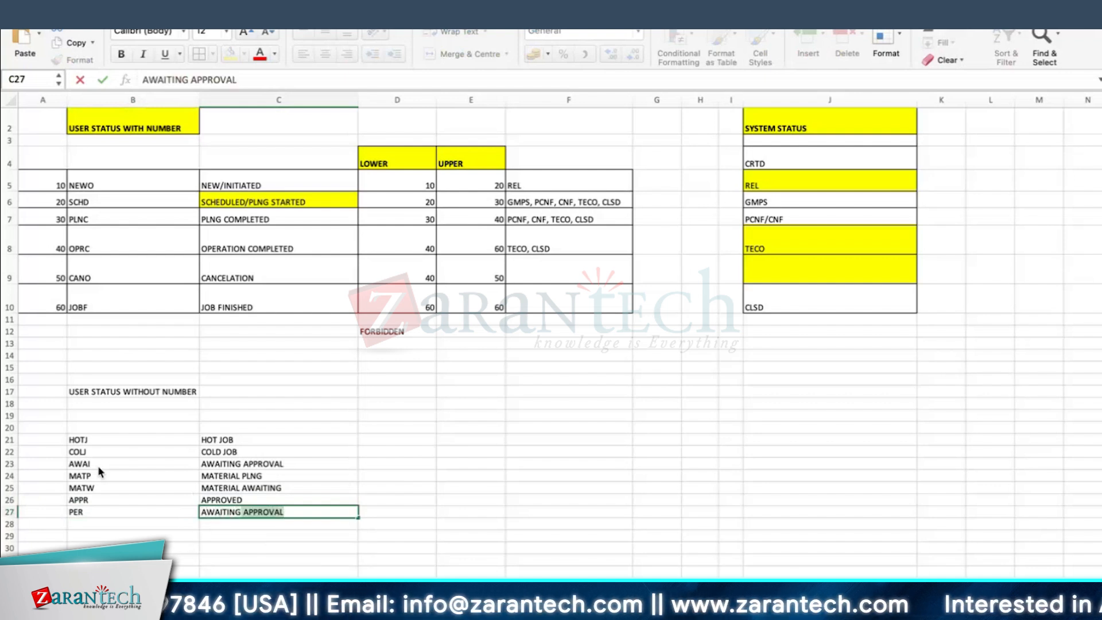
pyautogui.write('PERMIT')
pyautogui.press('Return')
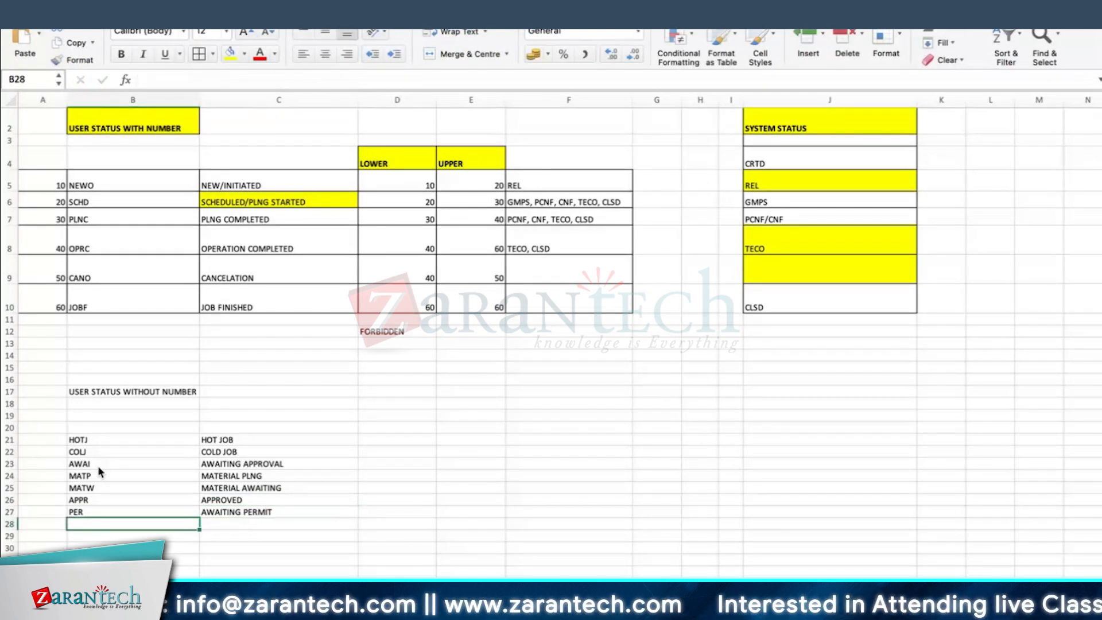
# Step: Apply borders to all cells of the unnumbered status list B21:C27 and to the USER STATUS WITHOUT NUMBER heading in B17
pyautogui.scroll(-2, 142, 485)
pyautogui.moveTo(83, 400); pyautogui.dragTo(261, 475)
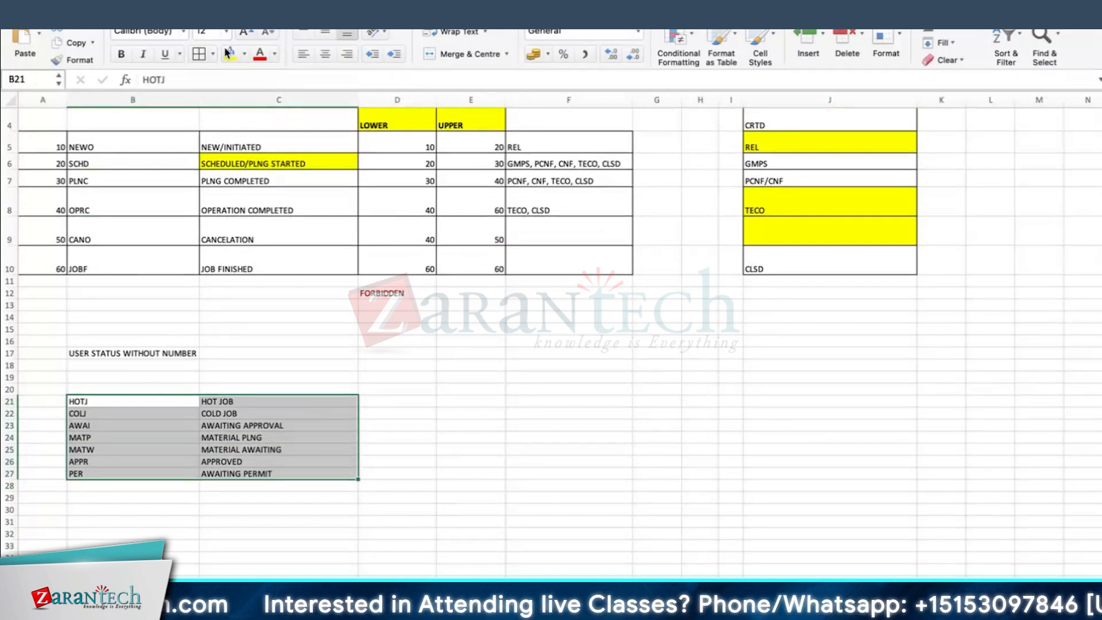
pyautogui.click(205, 55)
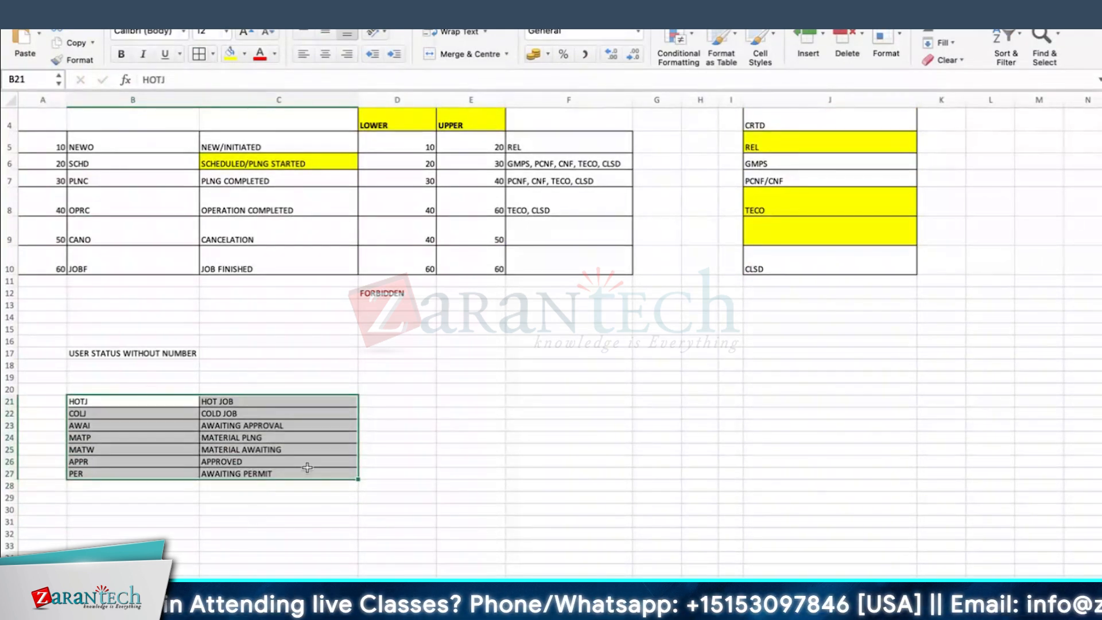
pyautogui.click(258, 504)
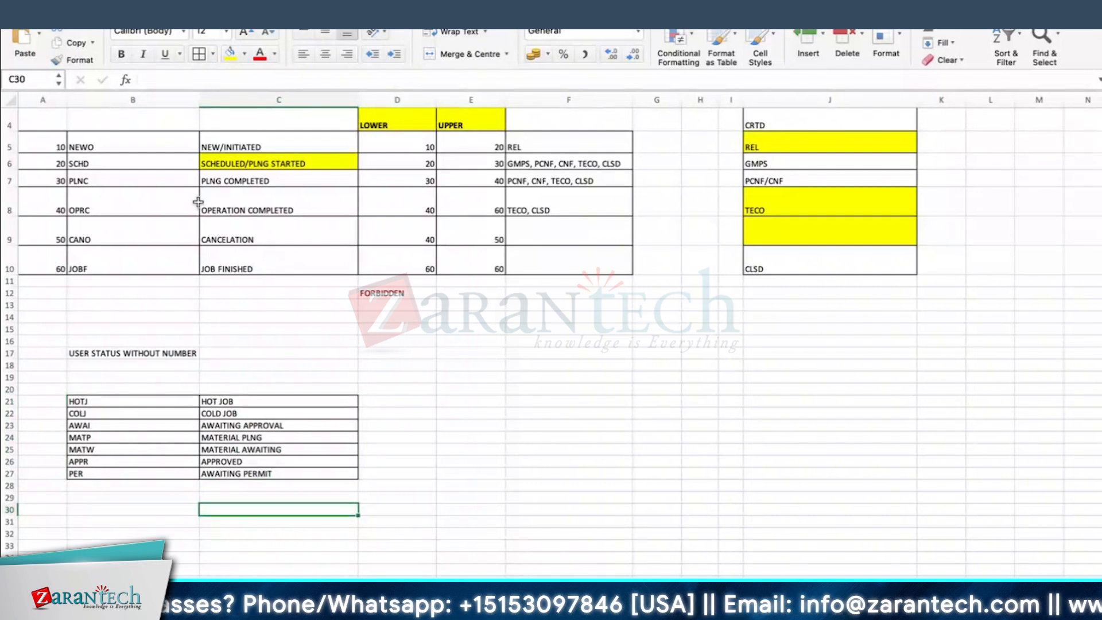
pyautogui.click(95, 353)
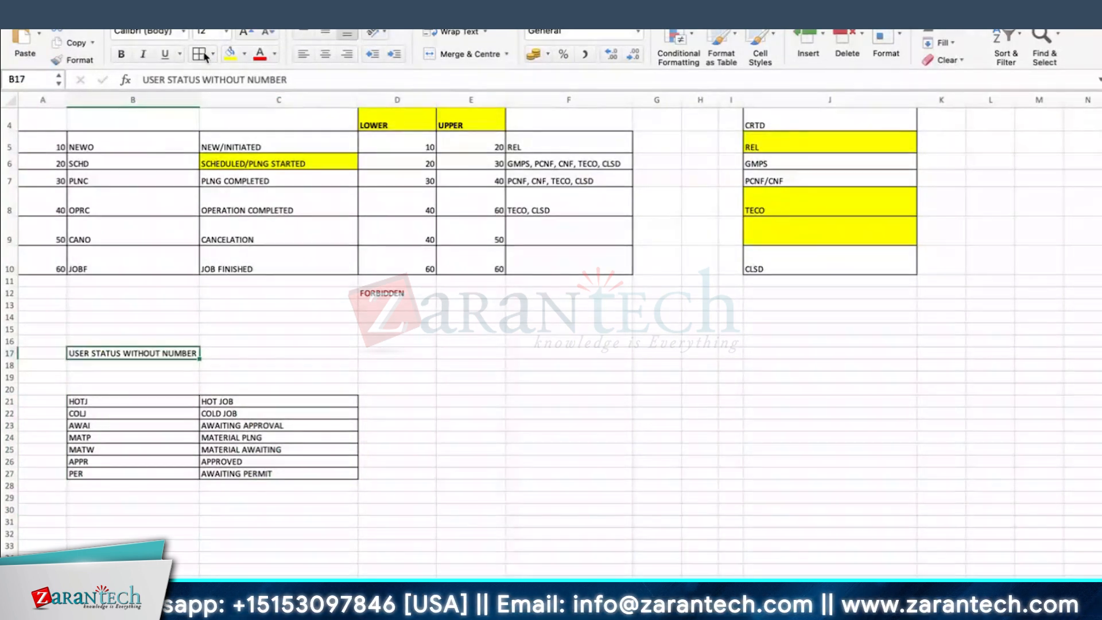
pyautogui.moveTo(550, 330); pyautogui.dragTo(549, 342)
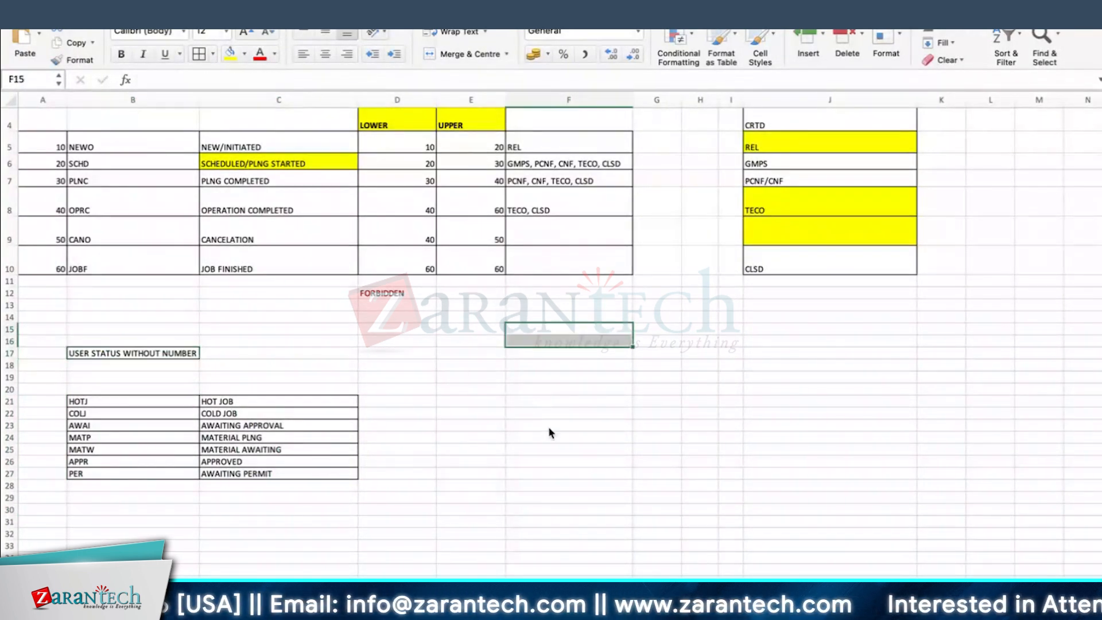
# Step: Enter SPRO in cell F19 and switch to Microsoft Remote Desktop
pyautogui.click(535, 377)
pyautogui.write('SPRO')
pyautogui.press('Return')
pyautogui.press('super+Tab')
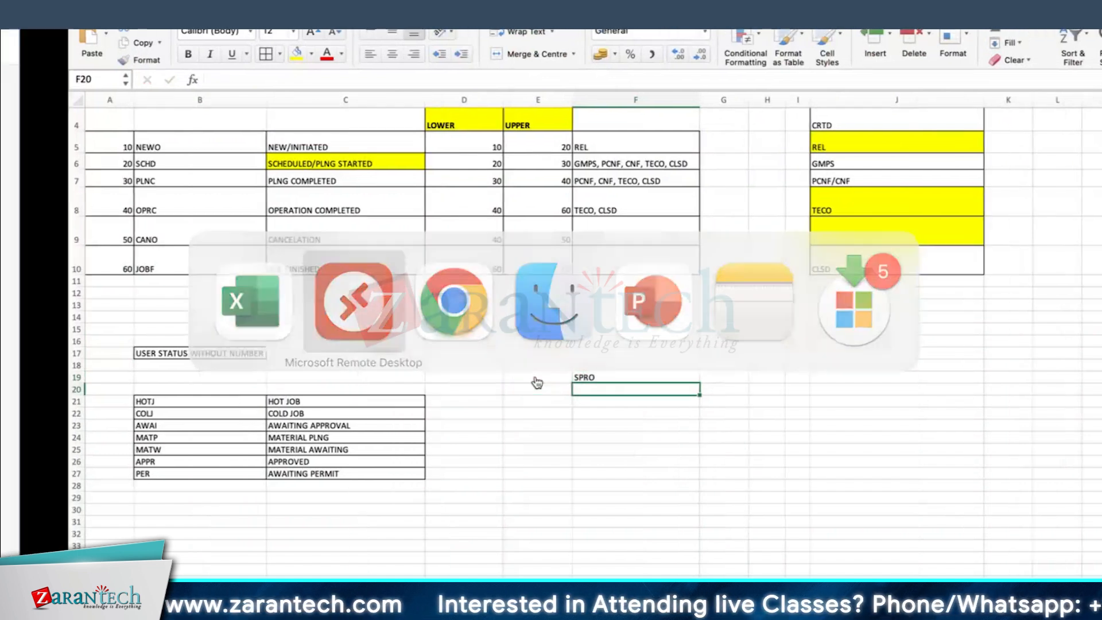
# Step: Run transaction SPRO and open the SAP Reference IMG
pyautogui.write('SPRO')
pyautogui.press('Return')
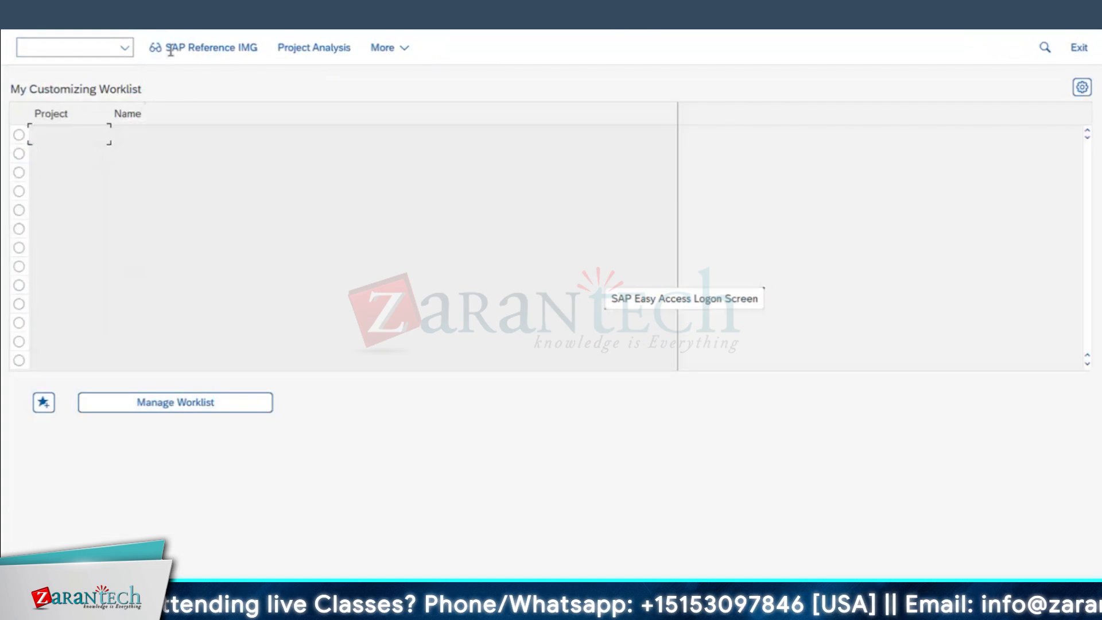
pyautogui.click(171, 49)
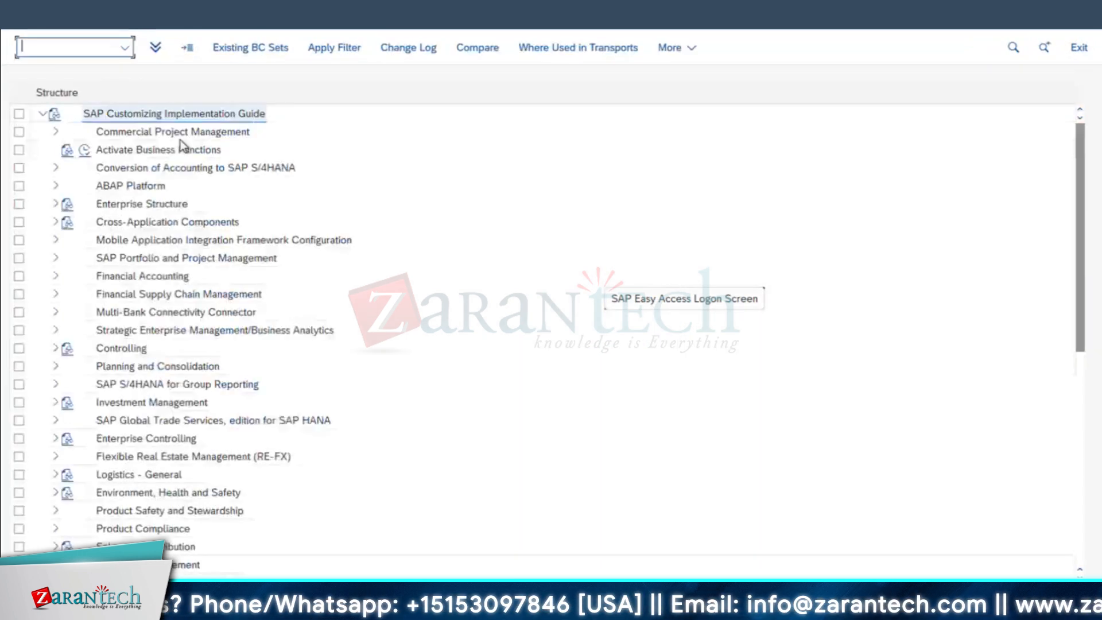
# Step: Expand the Plant Maintenance and Customer Service node in the SAP Customizing Implementation Guide
pyautogui.scroll(-5, 190, 422)
pyautogui.scroll(-2, 191, 422)
pyautogui.click(99, 350)
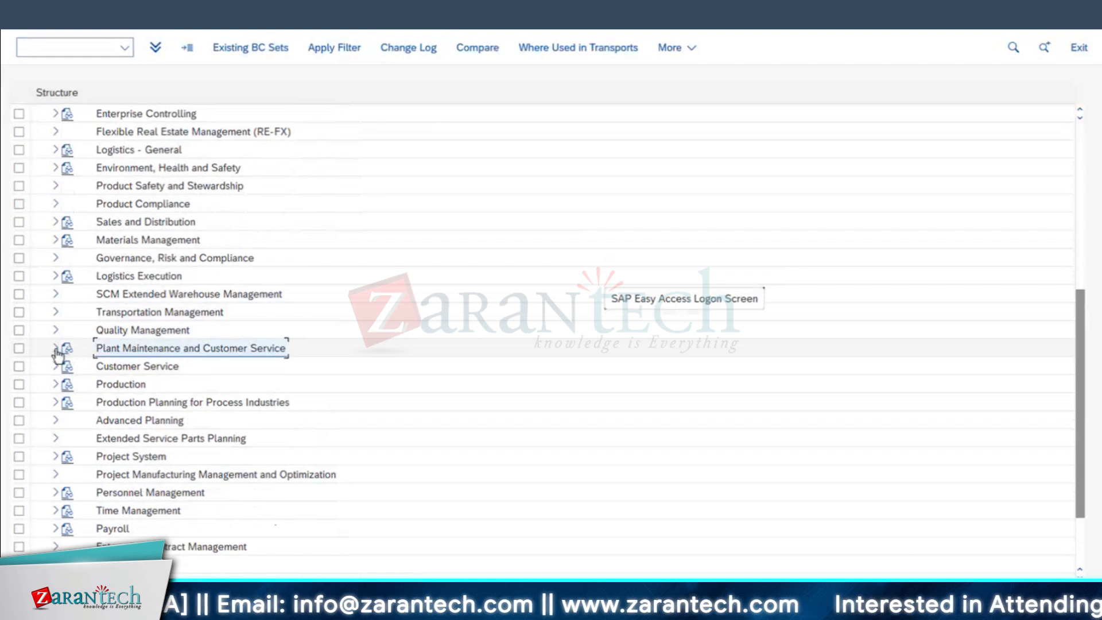
pyautogui.click(56, 348)
pyautogui.scroll(-2, 206, 312)
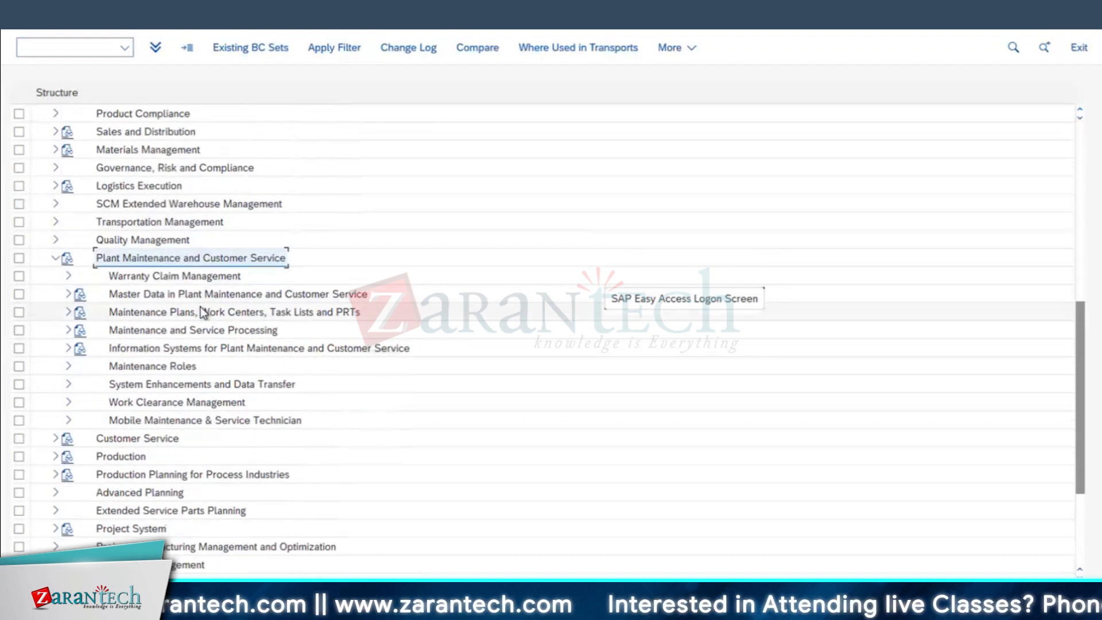
# Step: Expand Maintenance and Service Processing under Plant Maintenance and Customer Service
pyautogui.scroll(-1, 204, 312)
pyautogui.click(144, 312)
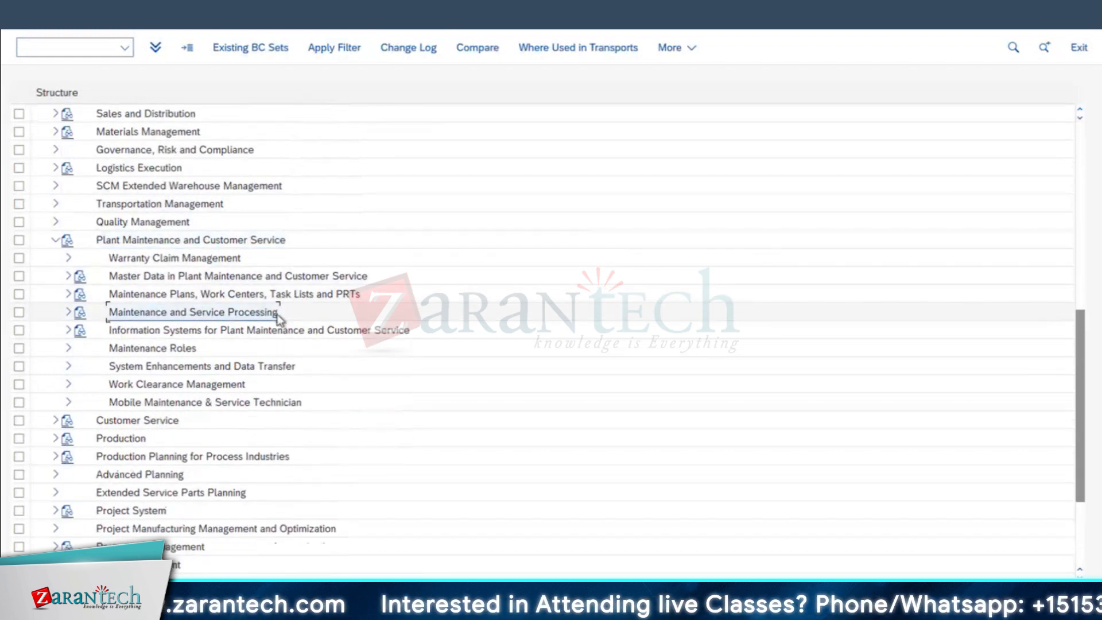
pyautogui.click(67, 313)
pyautogui.scroll(-2, 222, 315)
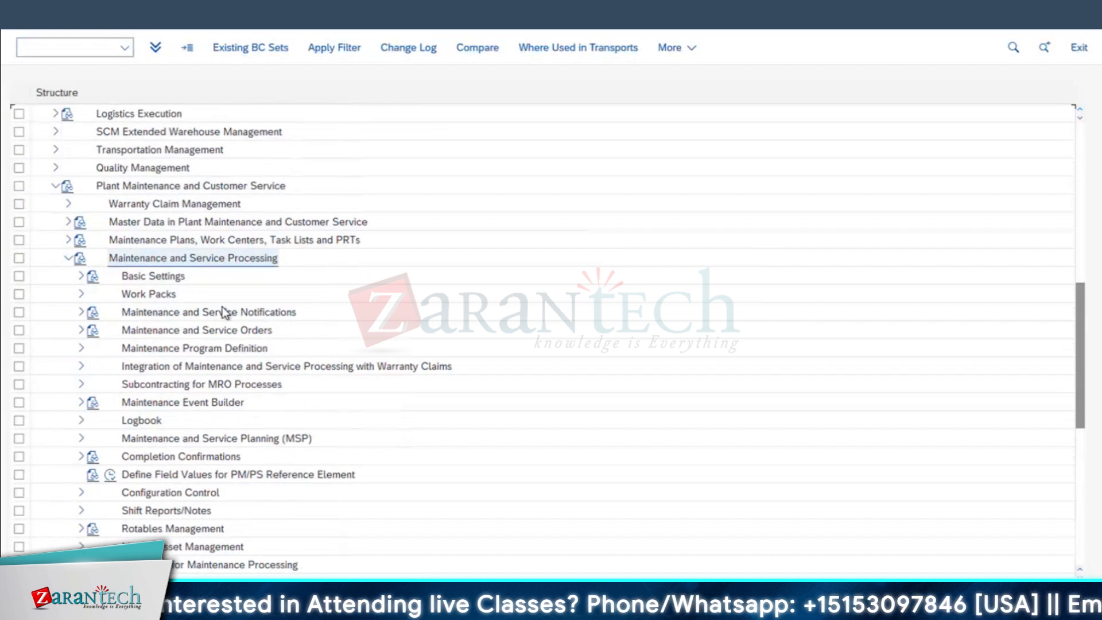
pyautogui.scroll(-1, 222, 306)
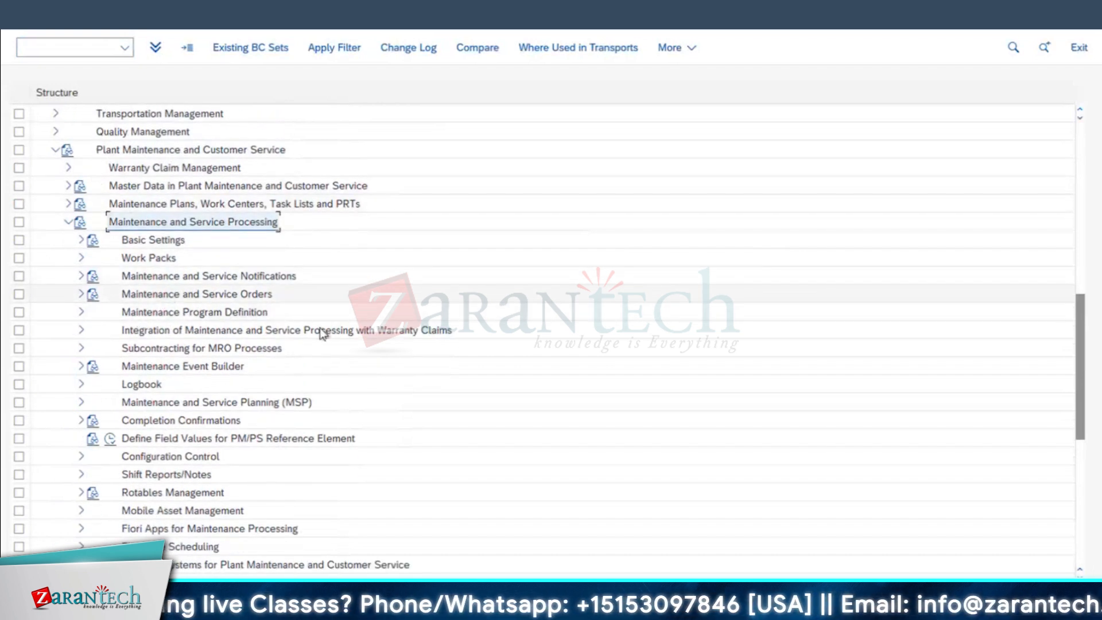
pyautogui.scroll(-1, 230, 290)
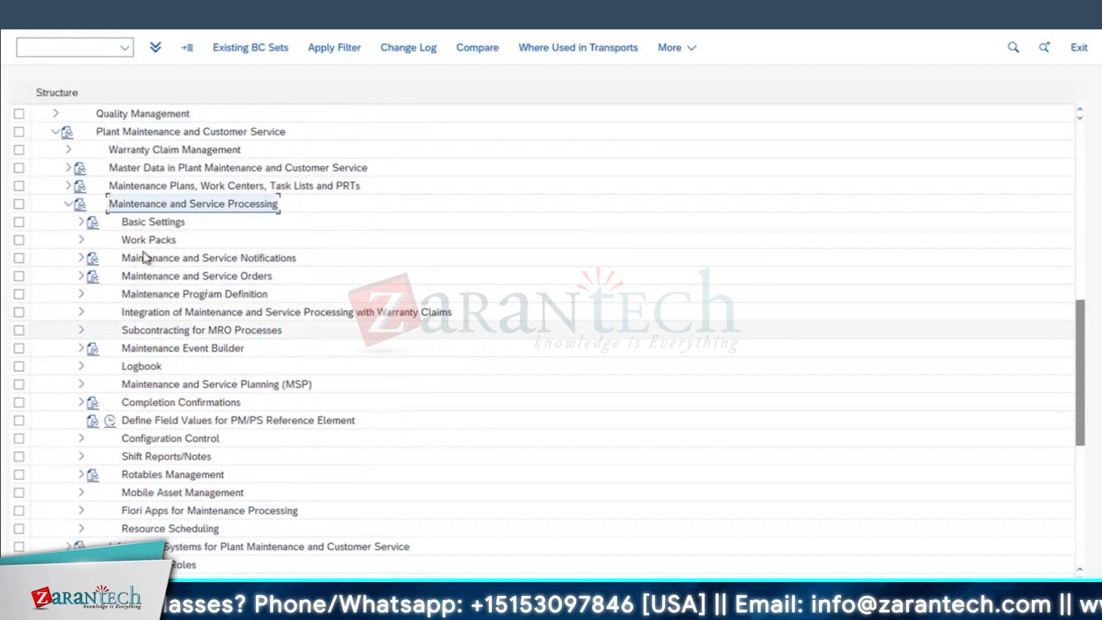
# Step: Expand Maintenance and Service Orders under Maintenance and Service Processing, leaving Maintenance and Service Notifications collapsed
pyautogui.click(81, 257)
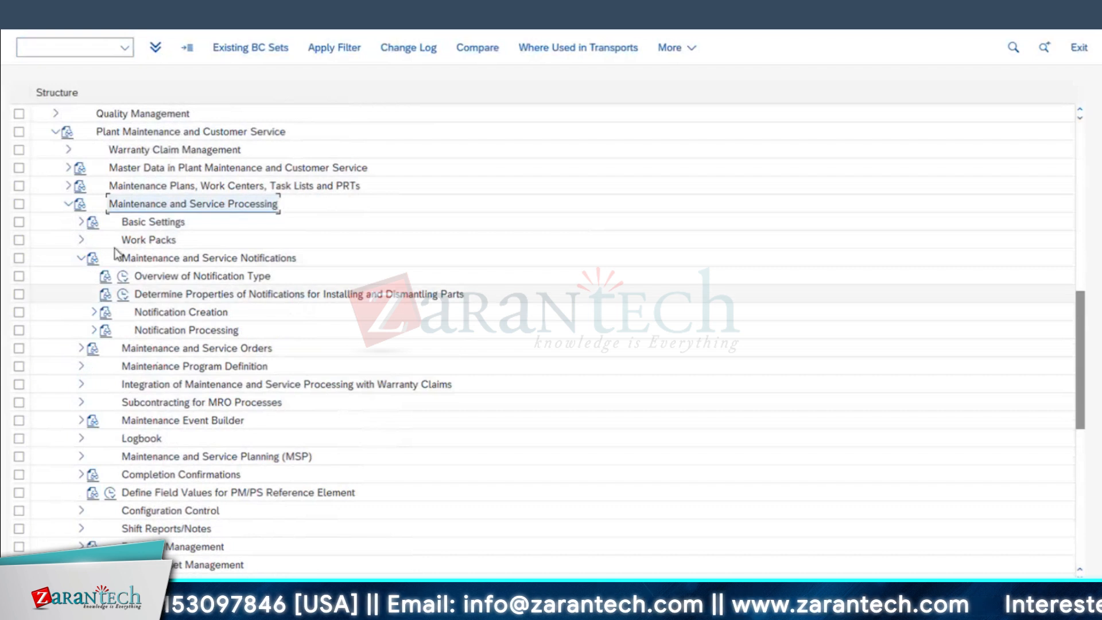
pyautogui.click(81, 257)
pyautogui.doubleClick(218, 275)
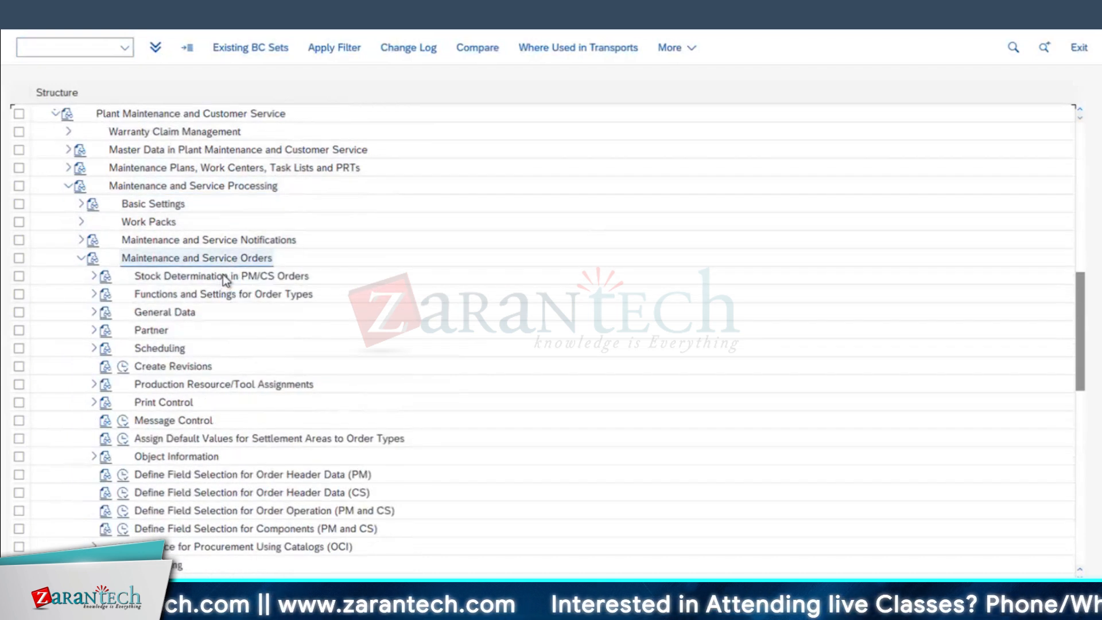
# Step: Expand General Data under Maintenance and Service Orders and select User Status for Orders
pyautogui.scroll(-3, 223, 274)
pyautogui.click(93, 259)
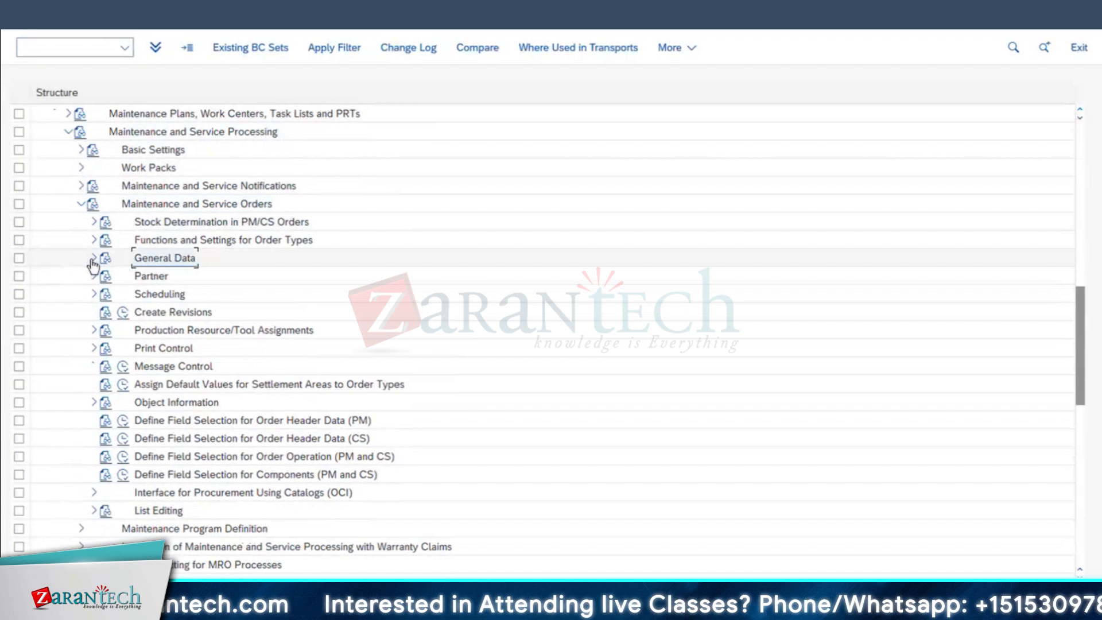
pyautogui.click(92, 258)
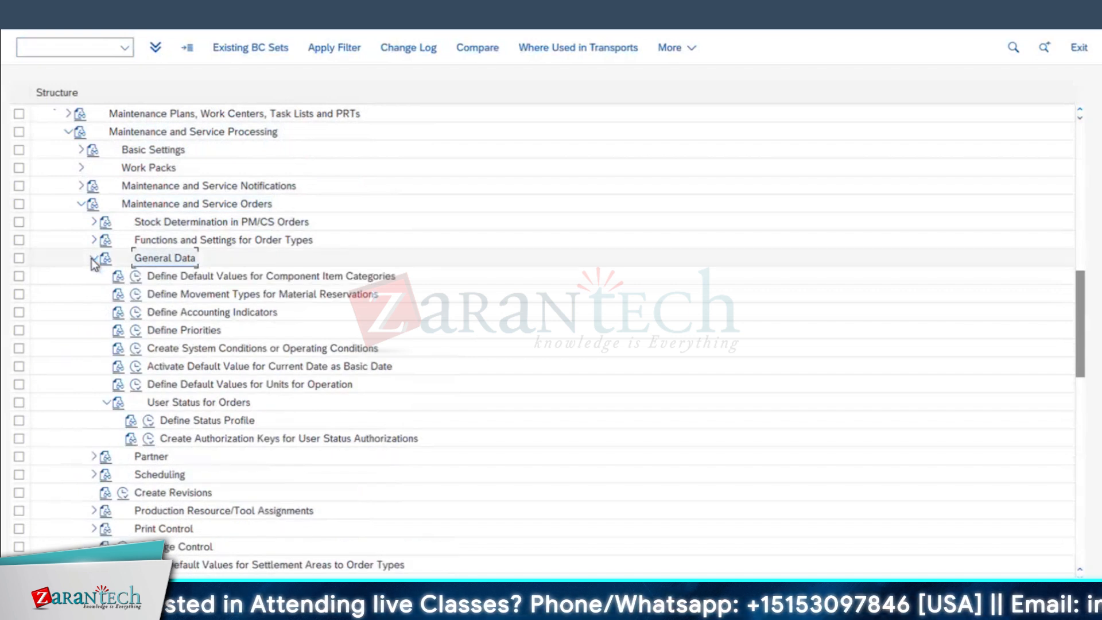
pyautogui.click(179, 404)
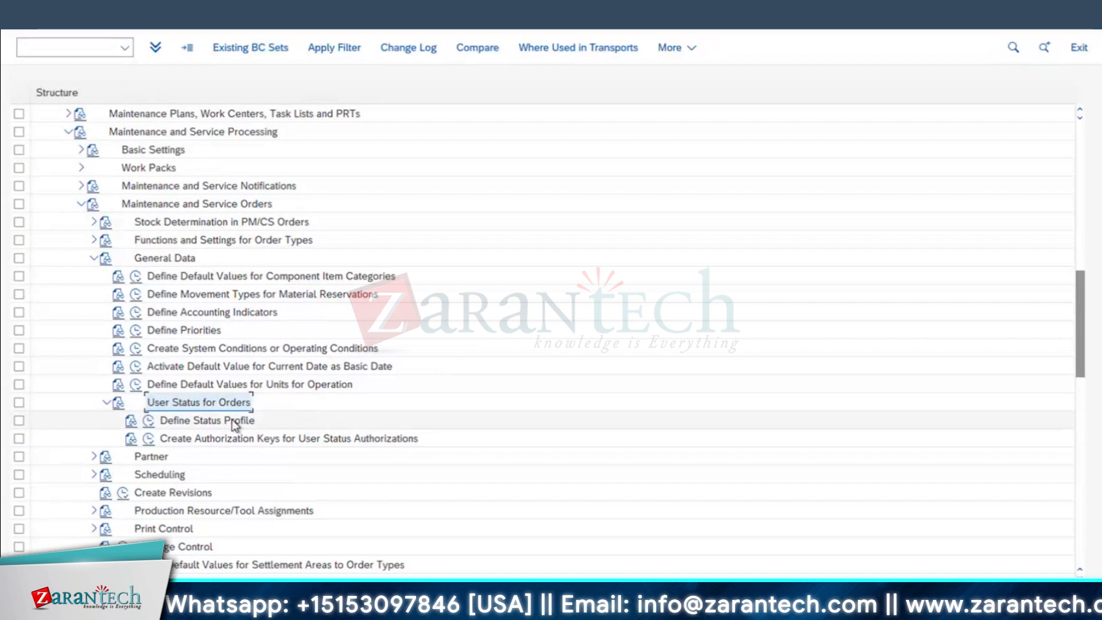
# Step: Open the Define User Status Profile for Orders activity from Define Status Profile and start a new status profile entry
pyautogui.click(226, 422)
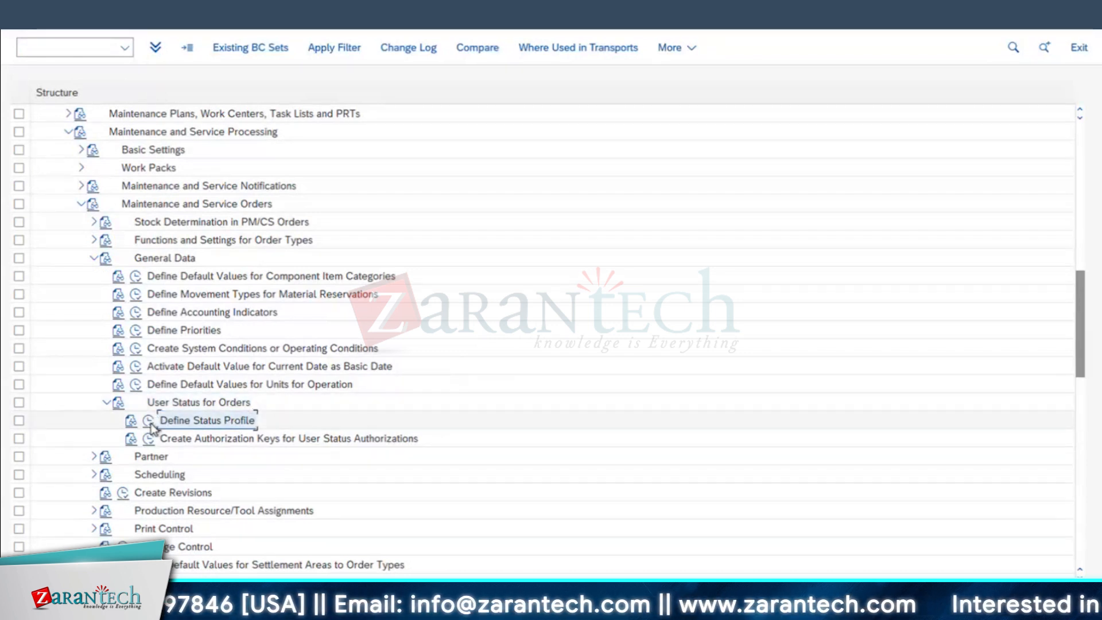
pyautogui.click(149, 423)
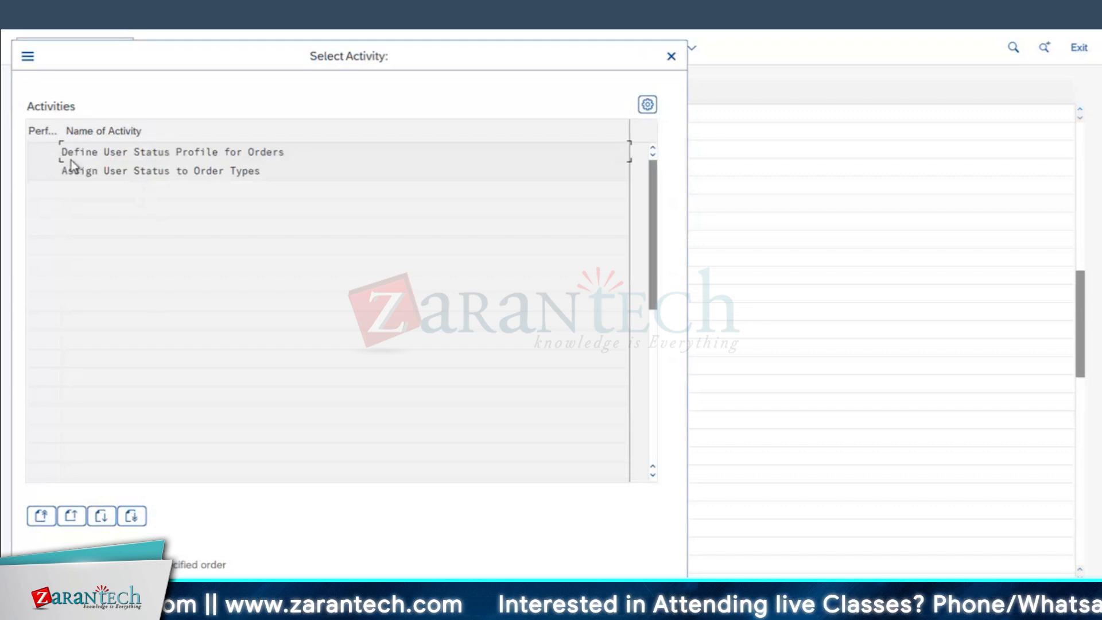
pyautogui.moveTo(75, 152); pyautogui.dragTo(275, 152)
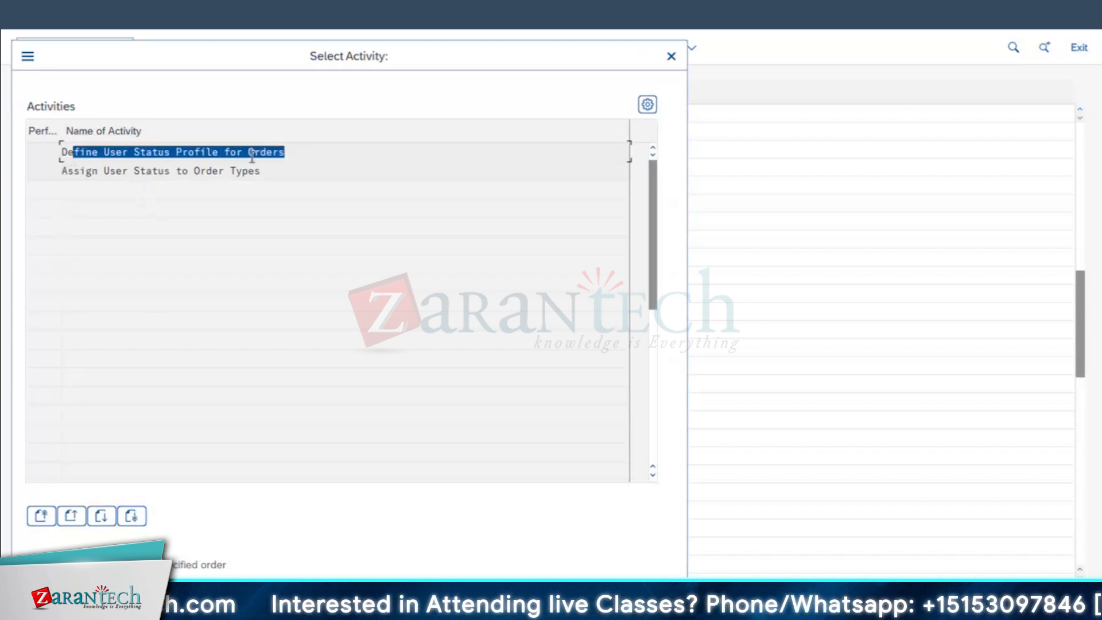
pyautogui.doubleClick(250, 154)
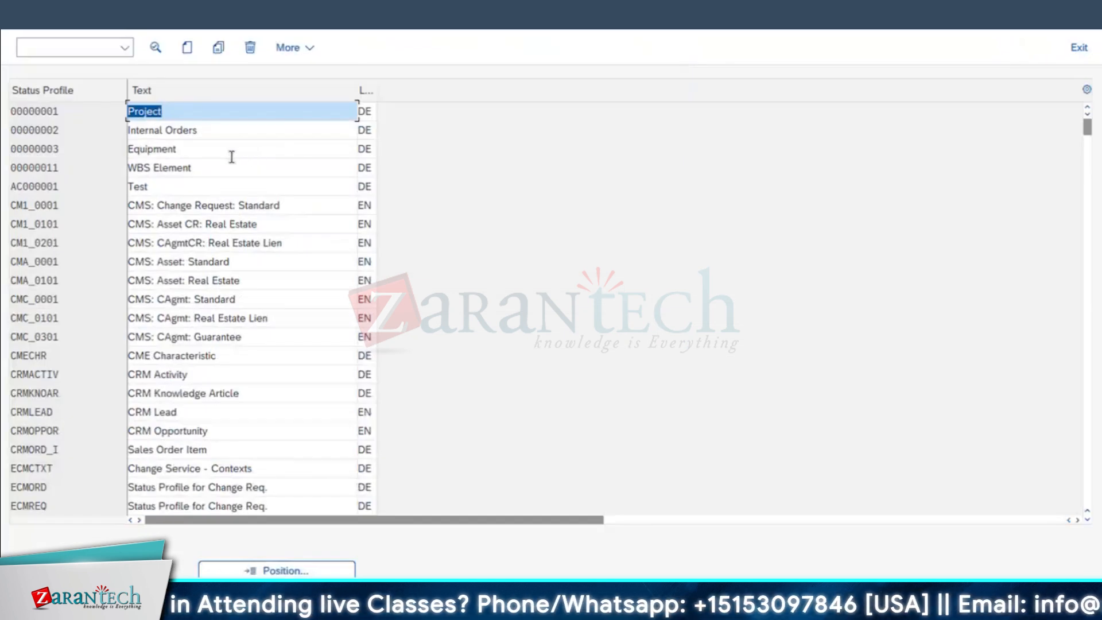
pyautogui.click(187, 48)
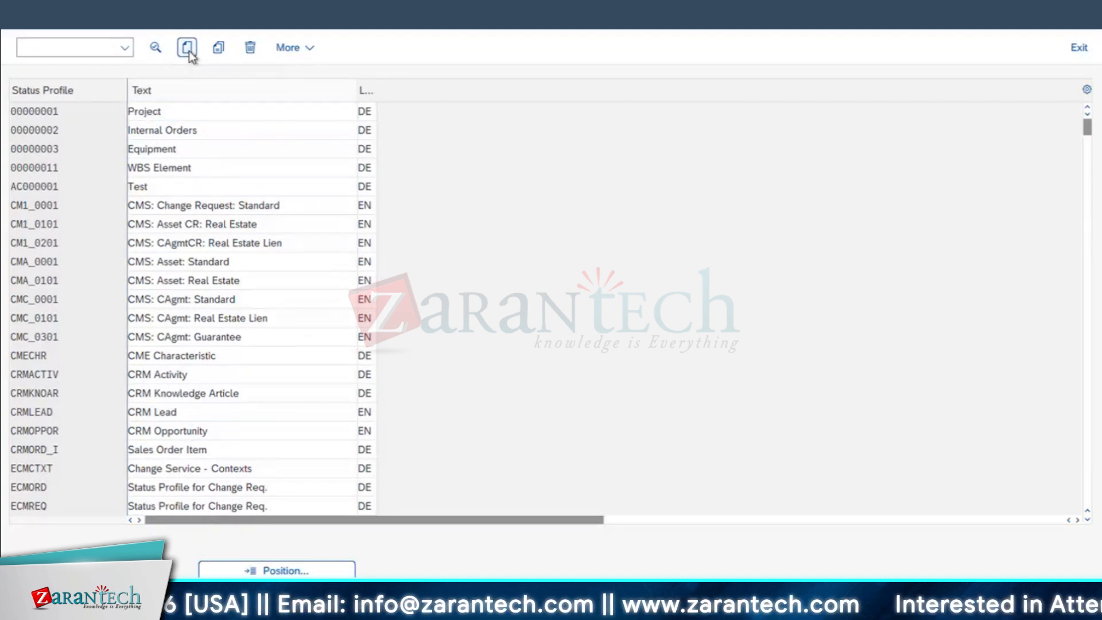
pyautogui.moveTo(344, 317); pyautogui.dragTo(333, 130)
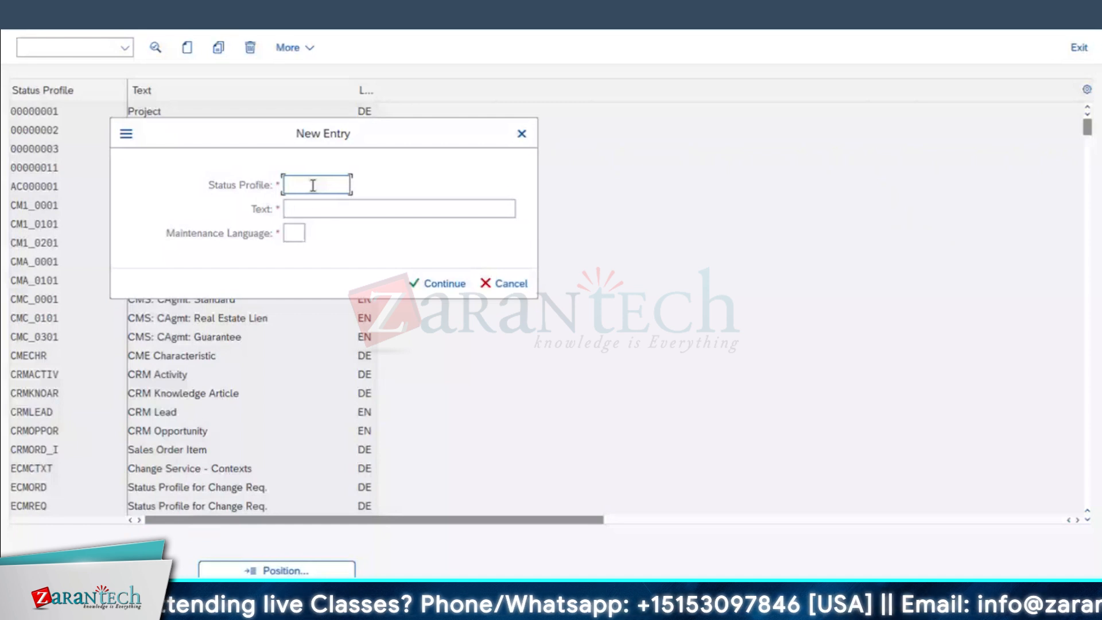
pyautogui.write('MTNC_0F')
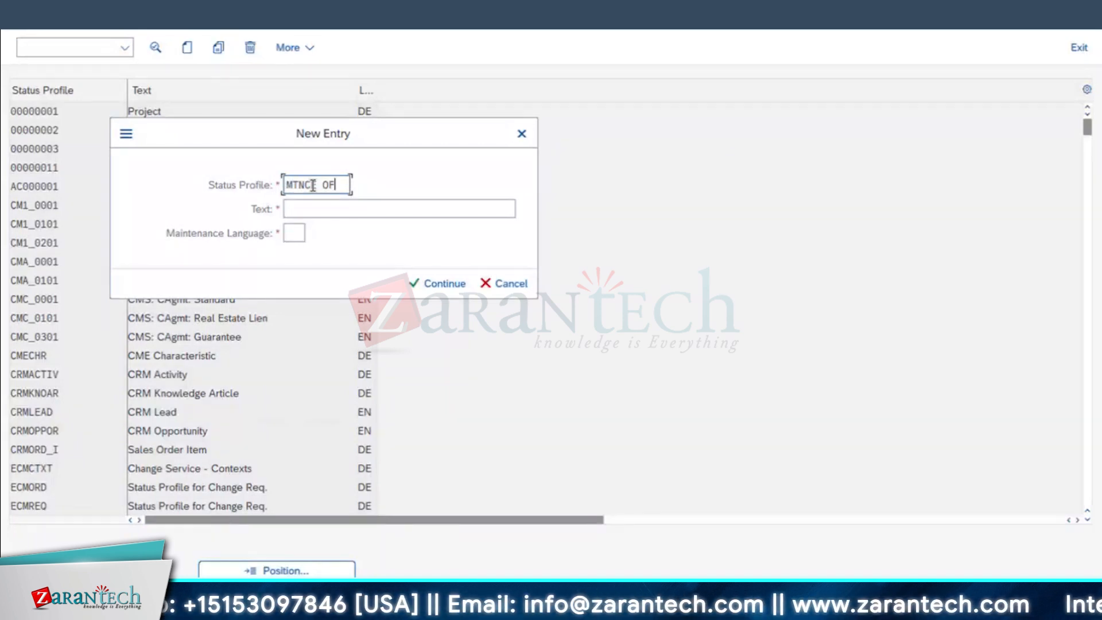
pyautogui.press('BackSpace')
pyautogui.press('BackSpace')
pyautogui.press('BackSpace')
pyautogui.press('BackSpace')
pyautogui.press('BackSpace')
pyautogui.press('BackSpace')
pyautogui.press('BackSpace')
# Step: Create the status profile USERMECH with the text PM01-MECH and the maintenance language EN
pyautogui.write('USERMEC')
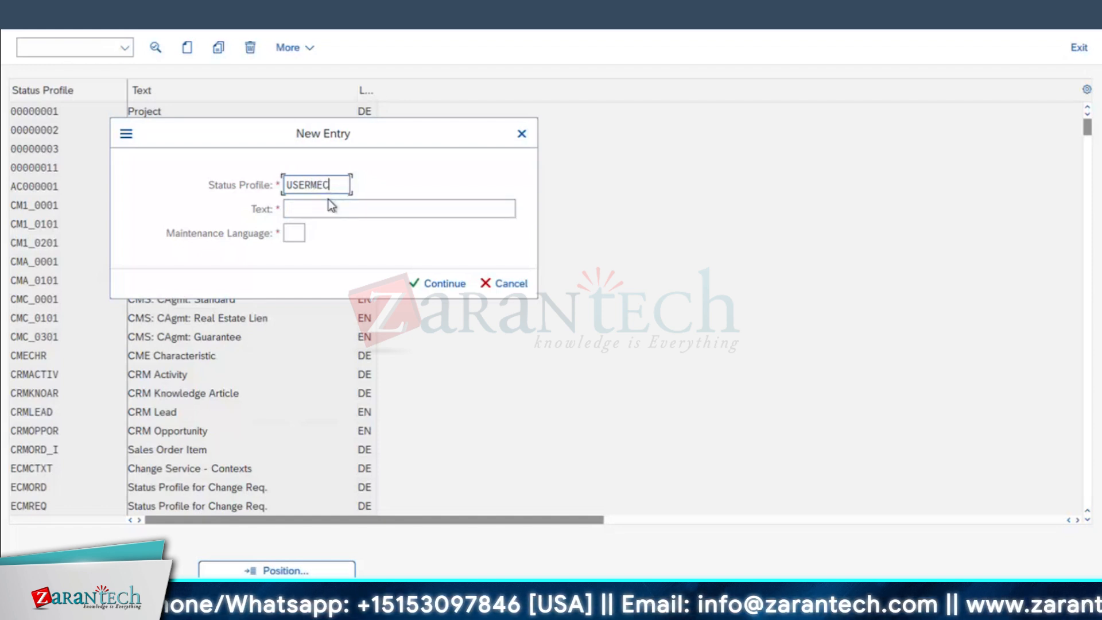
pyautogui.write('H')
pyautogui.click(324, 209)
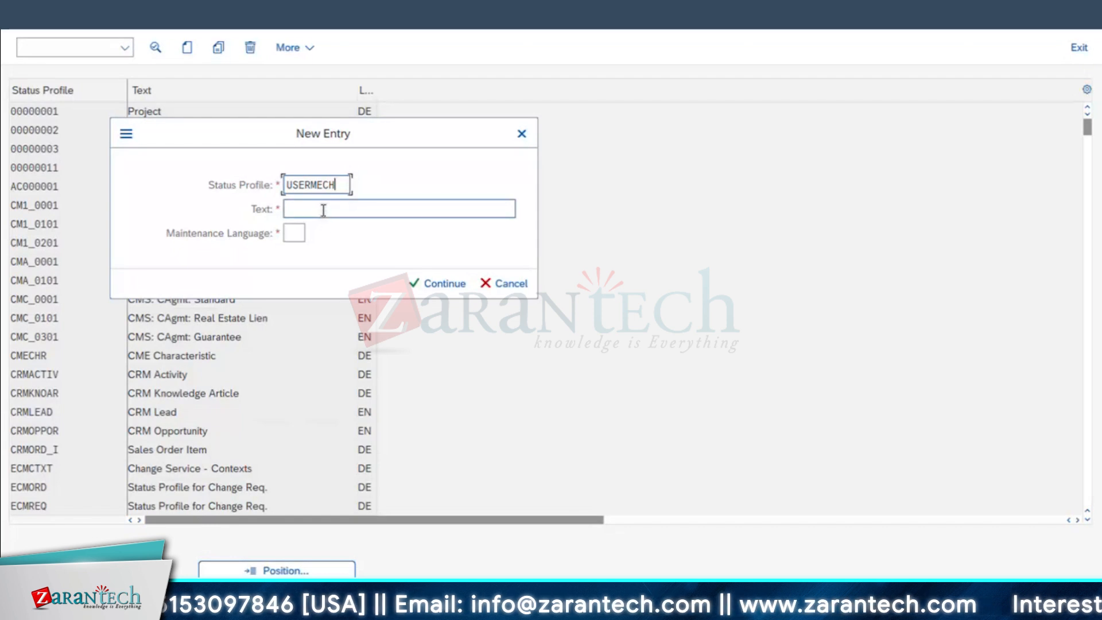
pyautogui.write('PM01-')
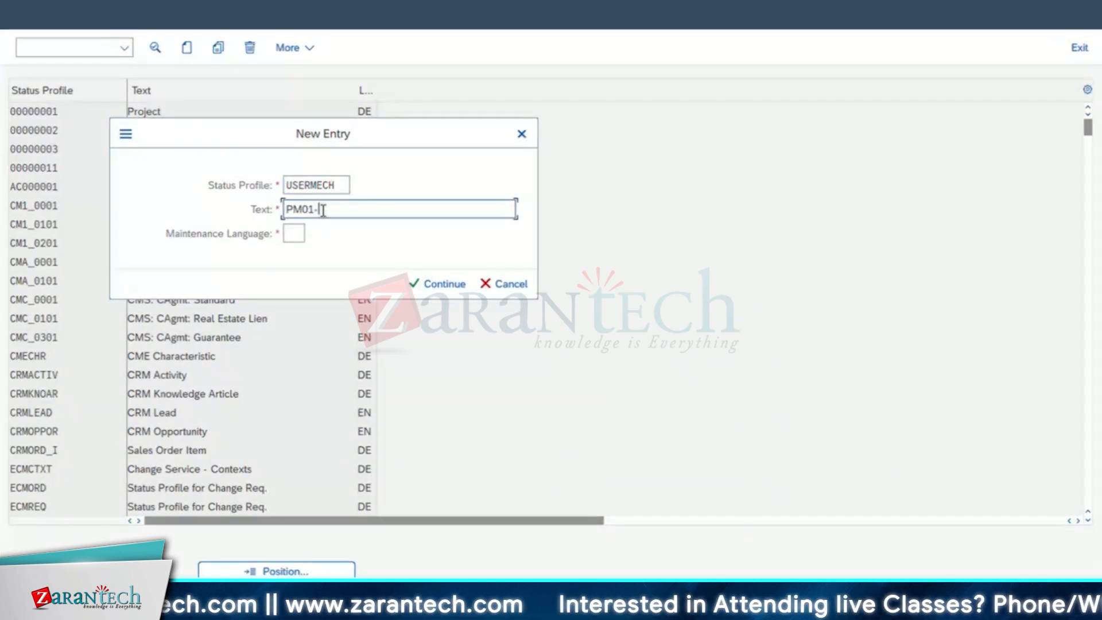
pyautogui.write('MECH')
pyautogui.click(295, 234)
pyautogui.click(303, 256)
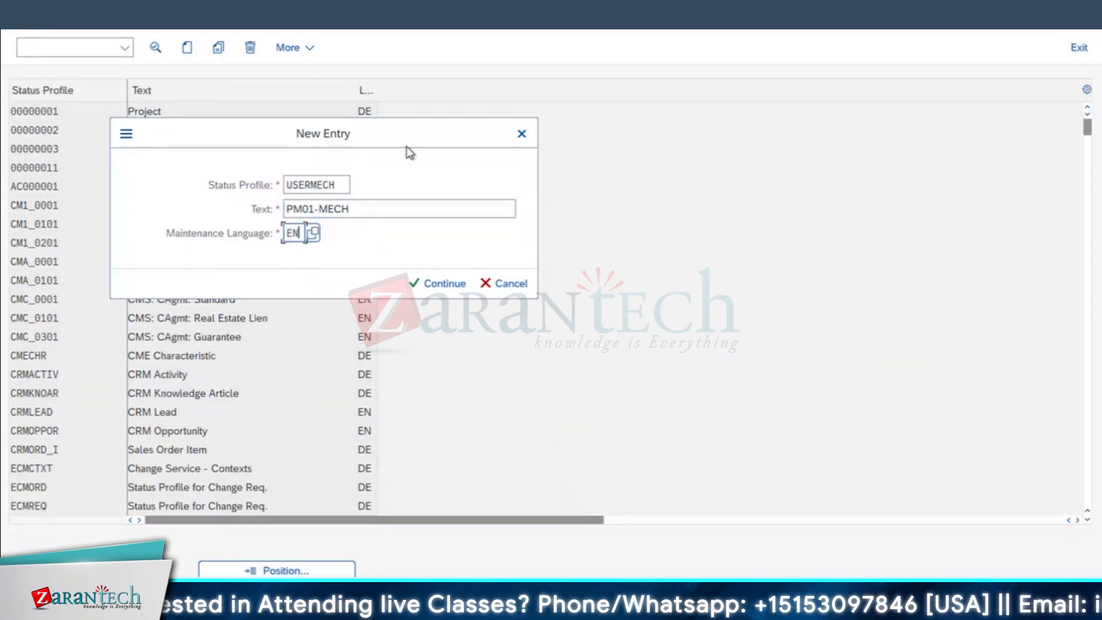
pyautogui.click(438, 281)
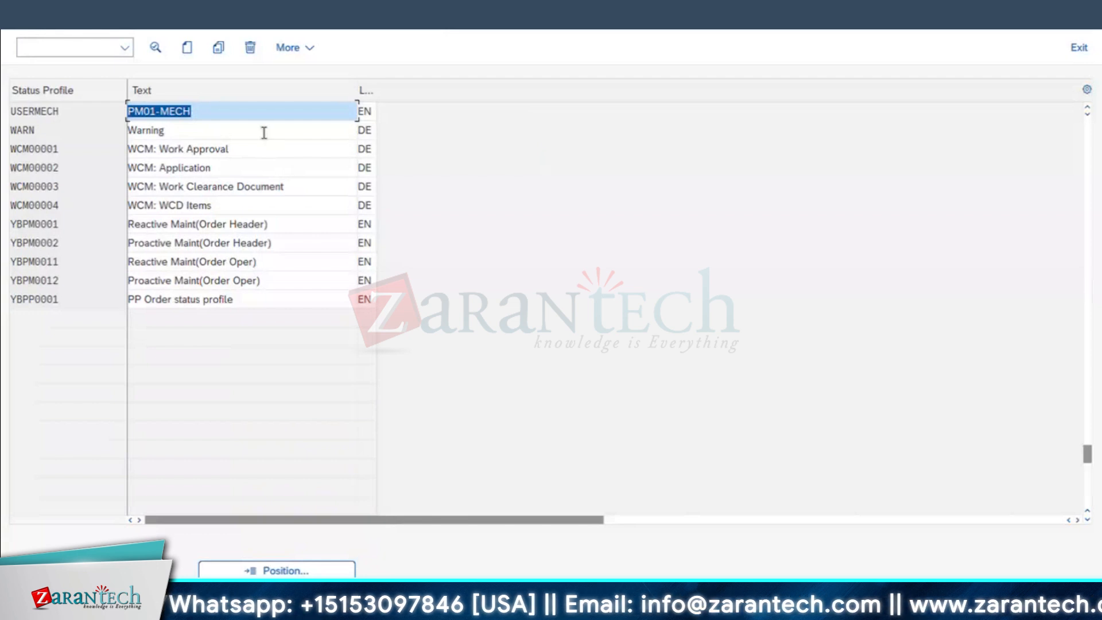
# Step: Open the USERMECH status profile and display its allowed object types
pyautogui.moveTo(68, 115); pyautogui.dragTo(3, 109)
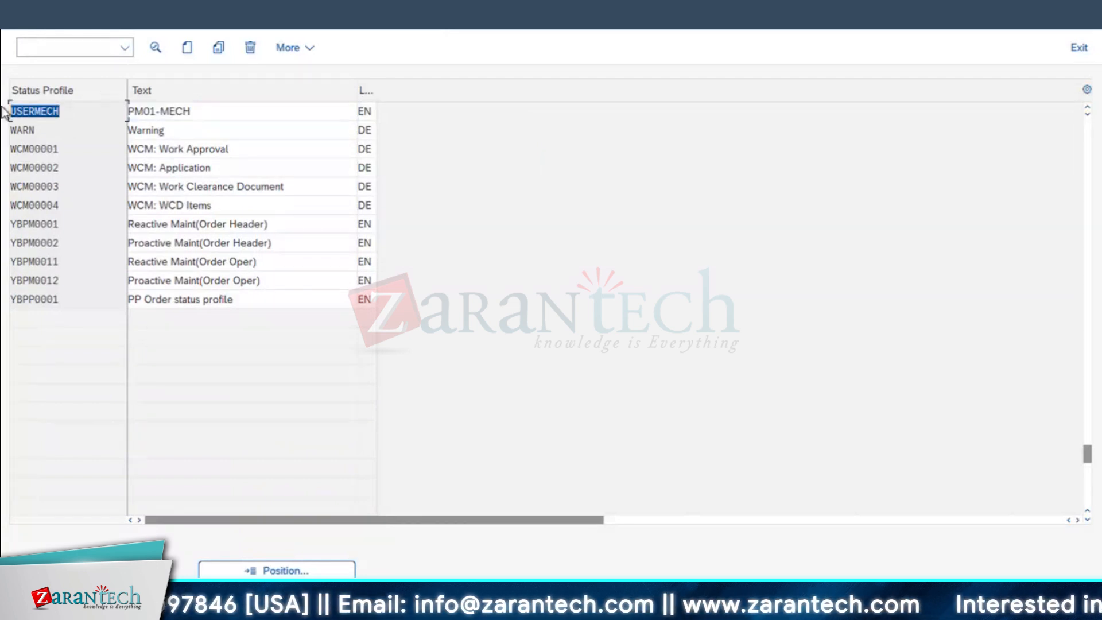
pyautogui.doubleClick(51, 110)
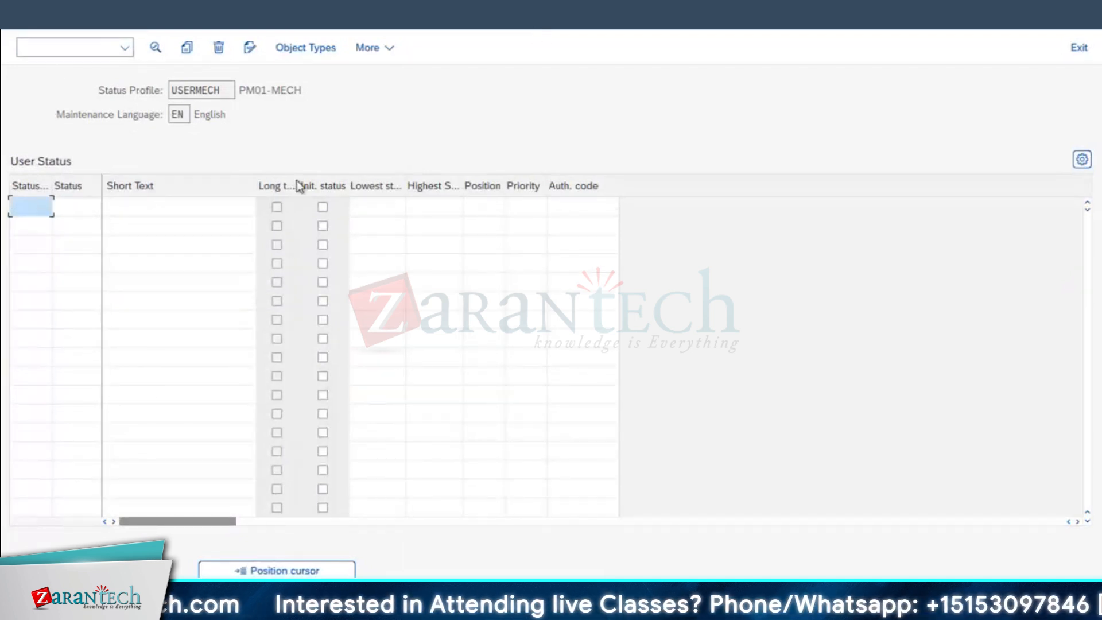
pyautogui.click(311, 49)
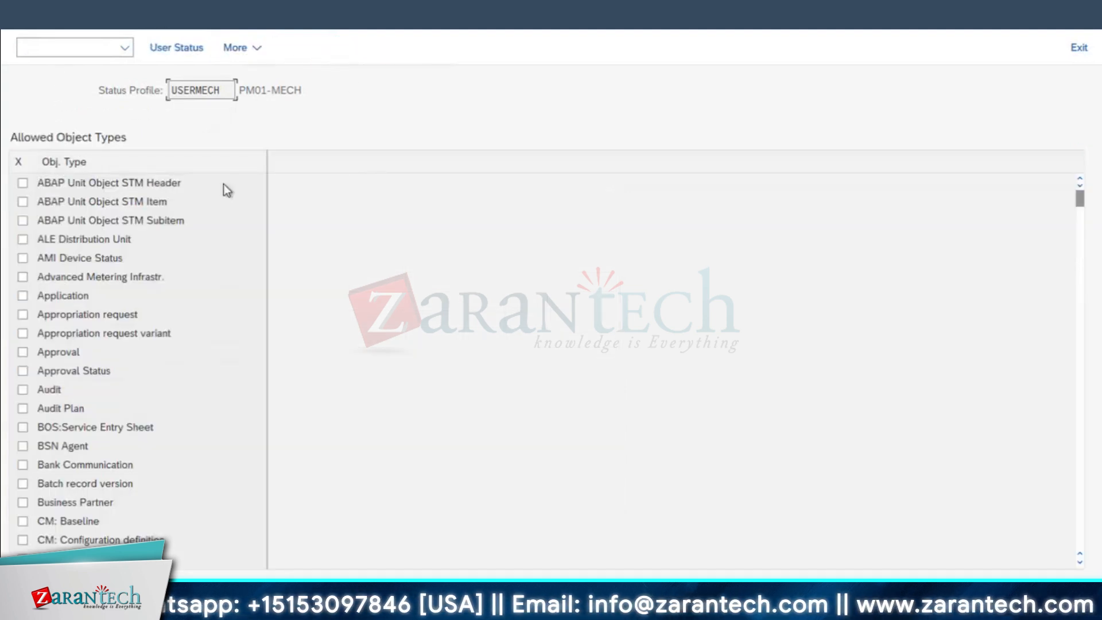
# Step: Allow the object type Maintenance order for the status profile USERMECH and save the selection
pyautogui.scroll(-4, 121, 383)
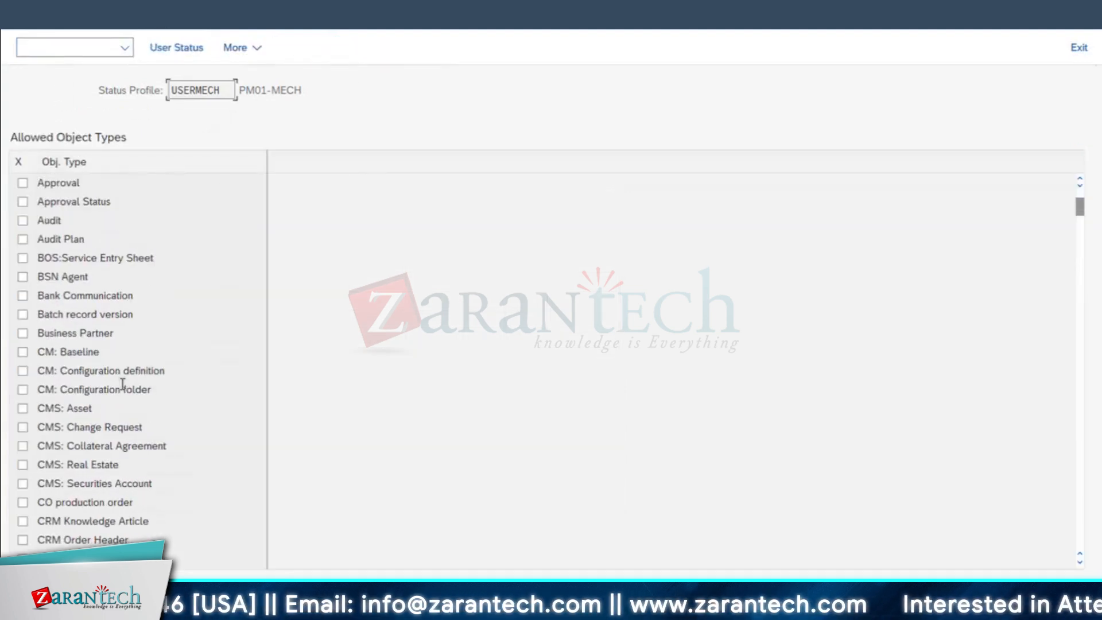
pyautogui.scroll(-2, 122, 383)
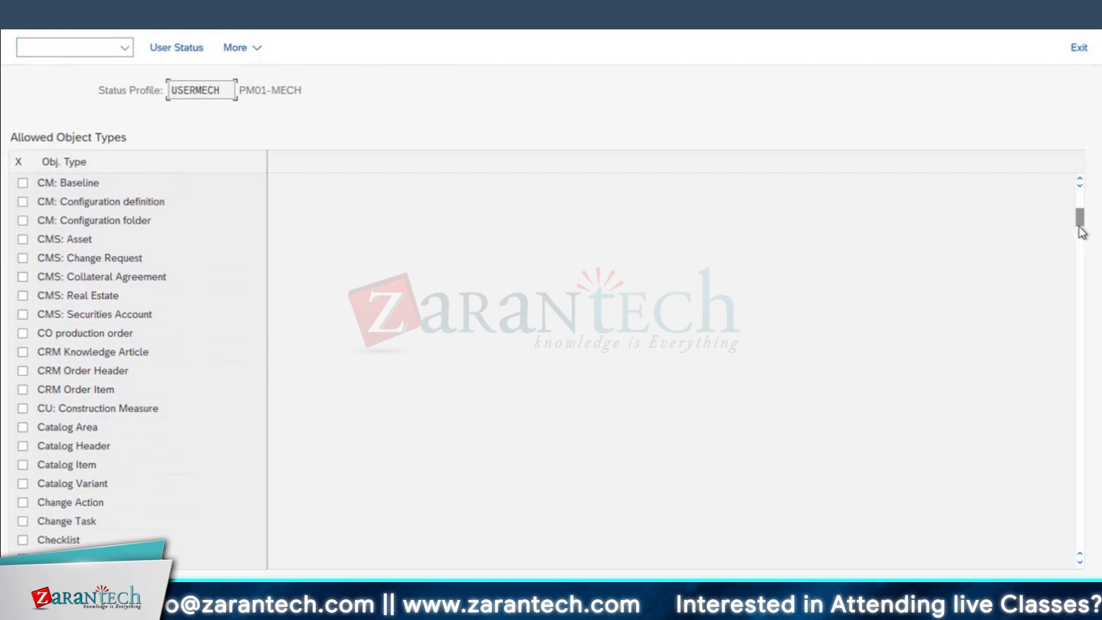
pyautogui.moveTo(1079, 217); pyautogui.dragTo(1079, 322)
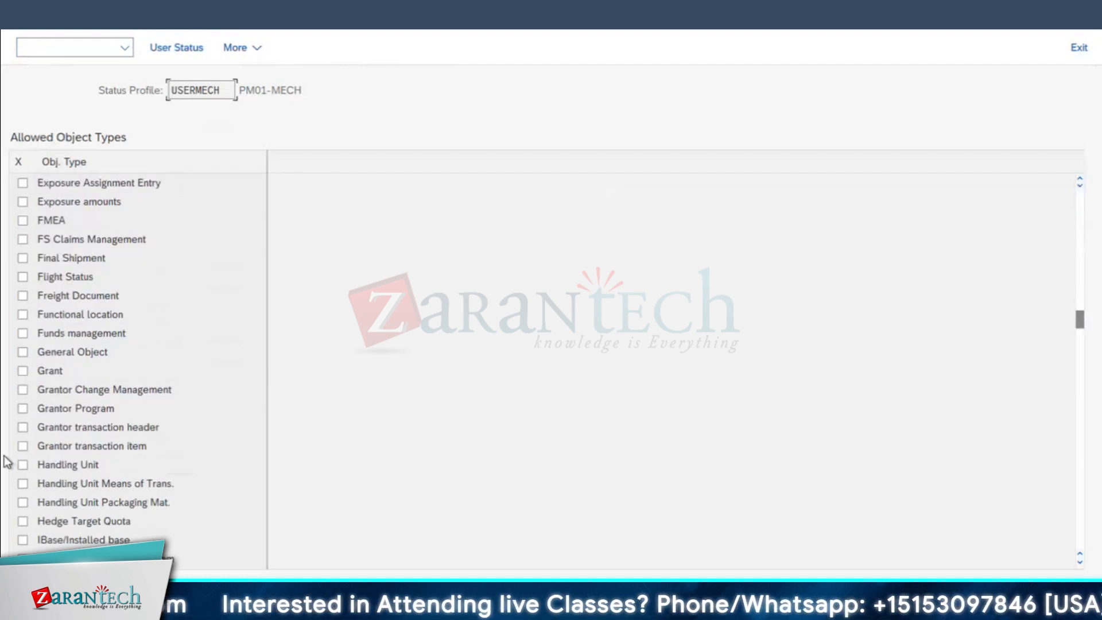
pyautogui.scroll(-6, 170, 436)
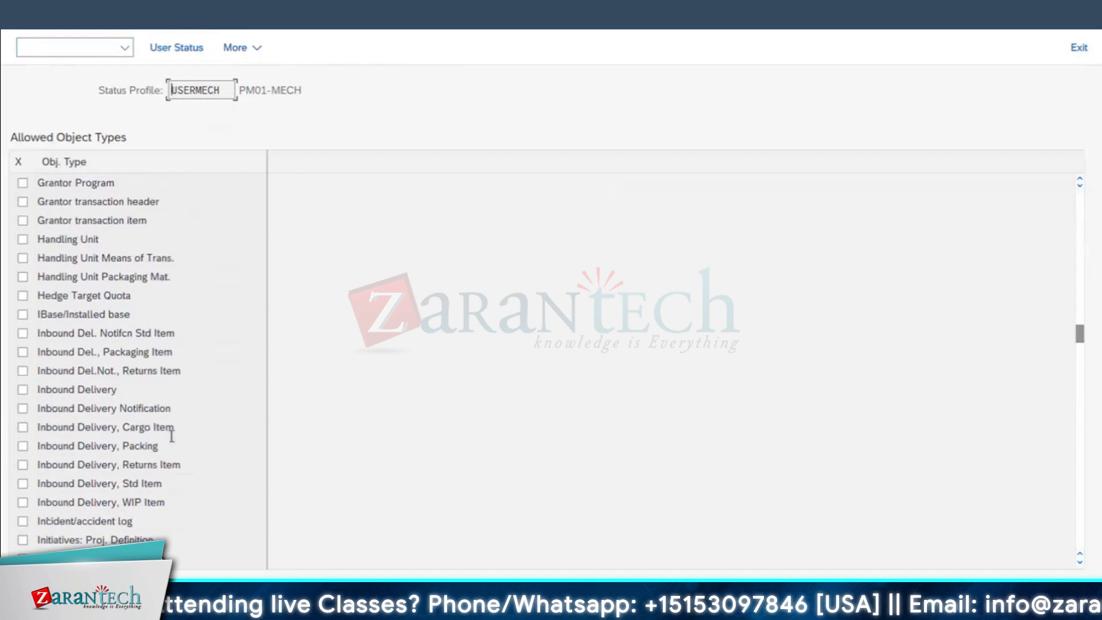
pyautogui.scroll(-1, 171, 436)
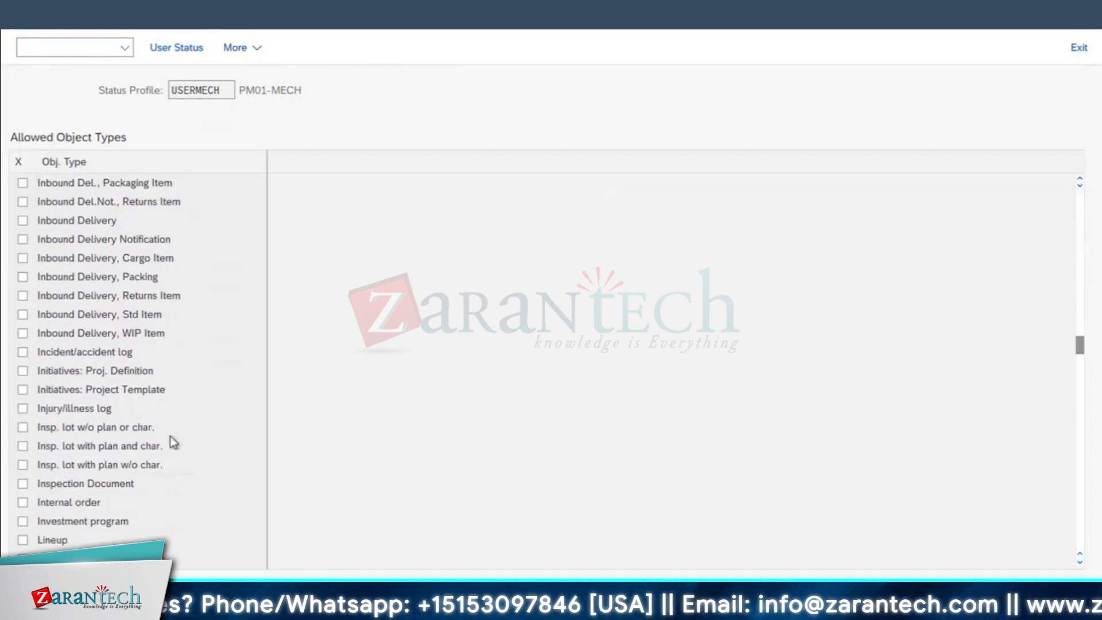
pyautogui.scroll(-2, 171, 439)
pyautogui.scroll(-1, 171, 436)
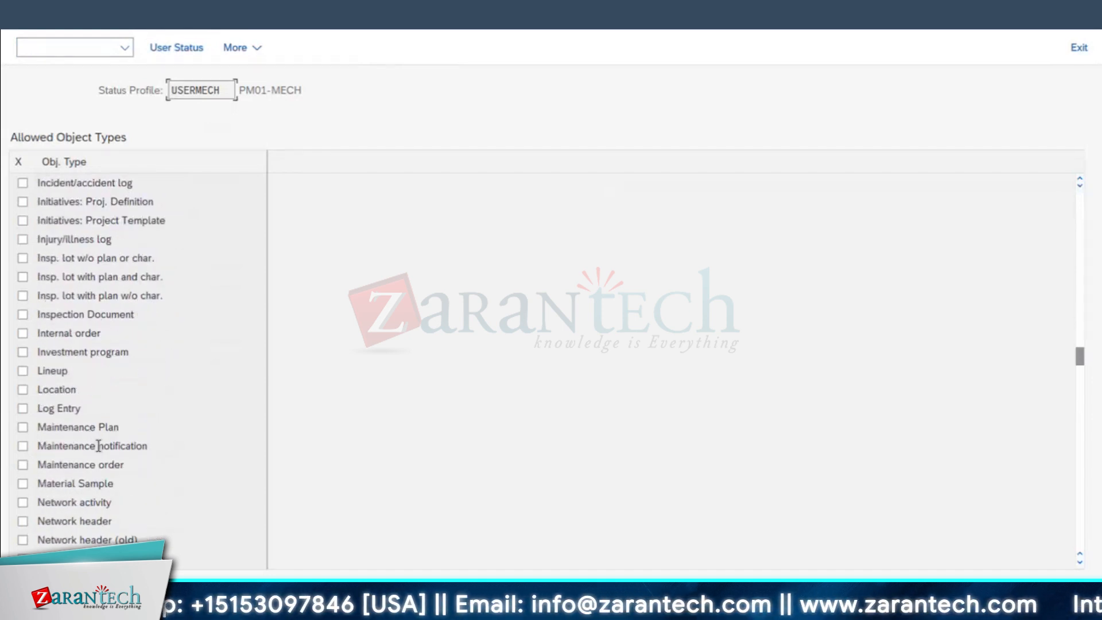
pyautogui.click(86, 461)
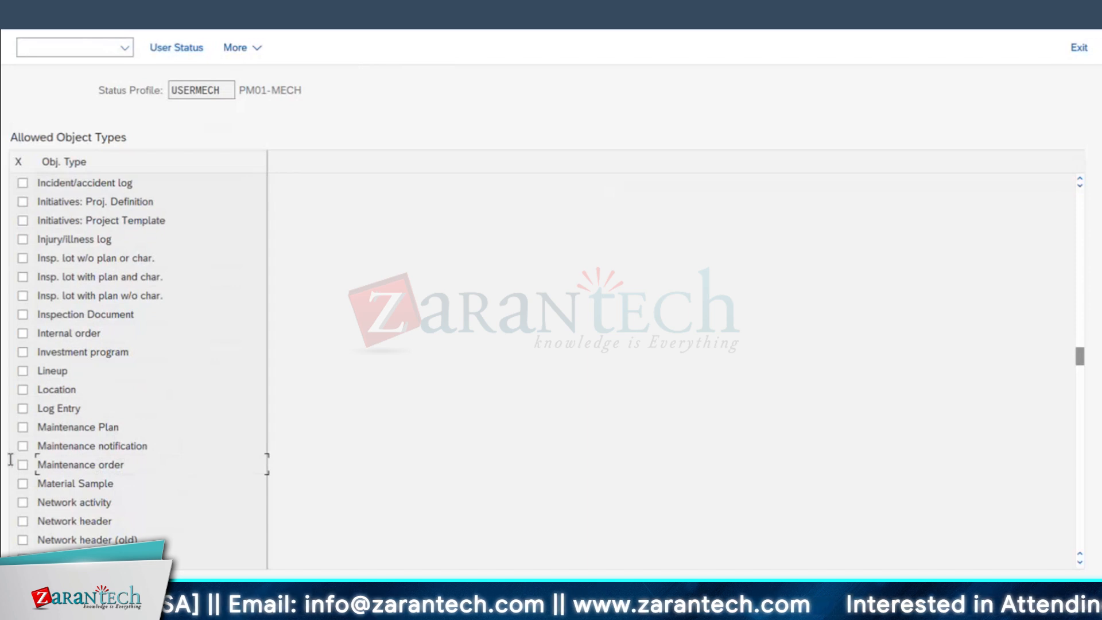
pyautogui.moveTo(11, 459); pyautogui.dragTo(125, 463)
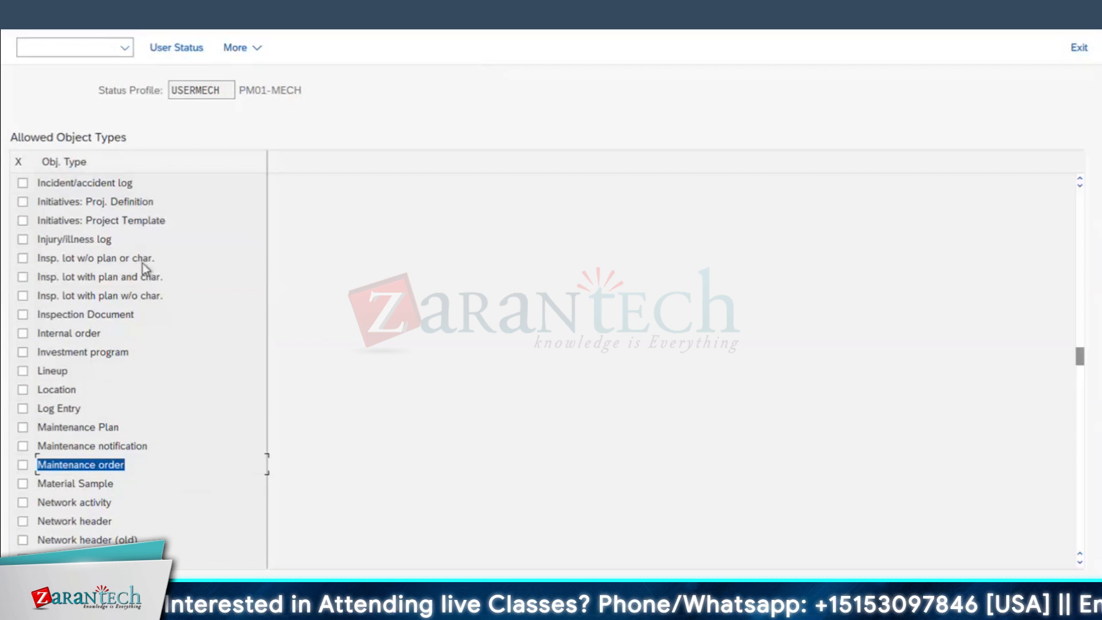
pyautogui.click(23, 465)
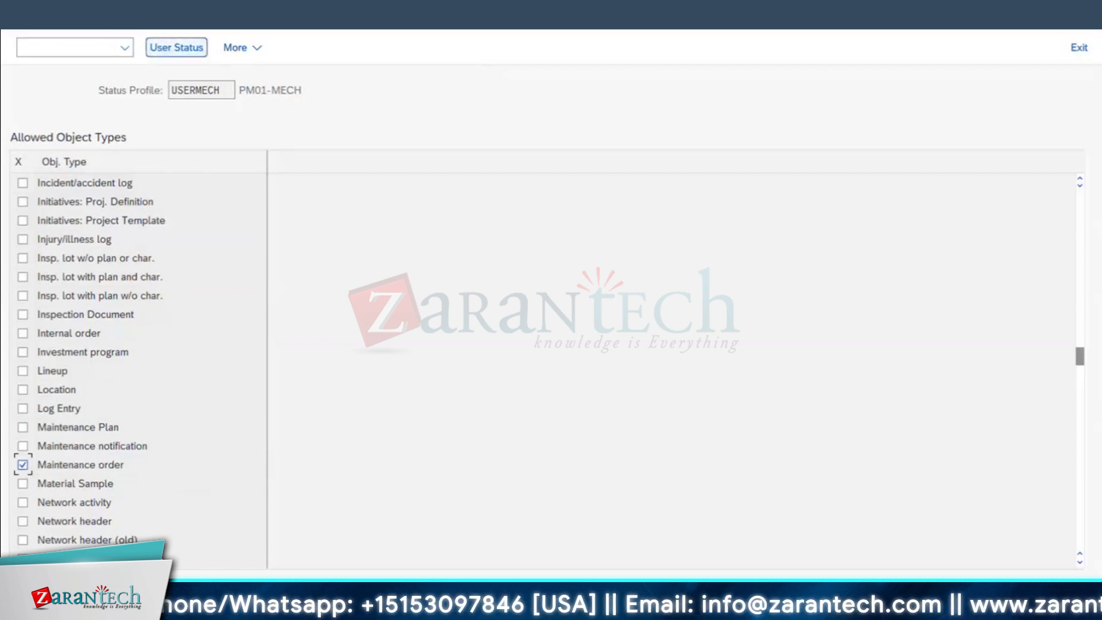
pyautogui.click(27, 16)
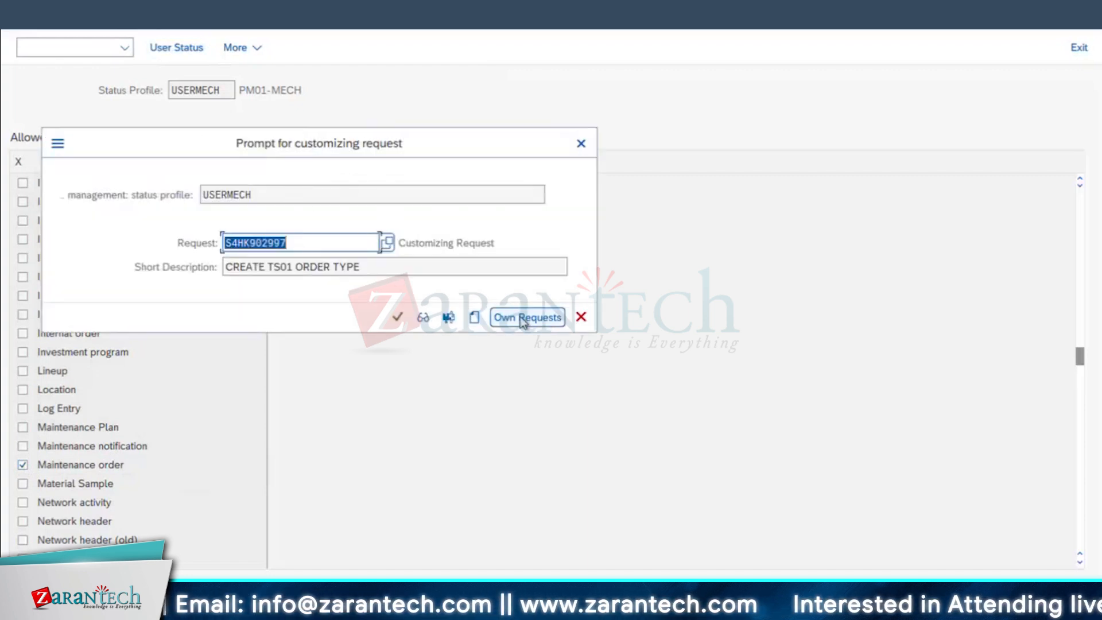
pyautogui.click(524, 317)
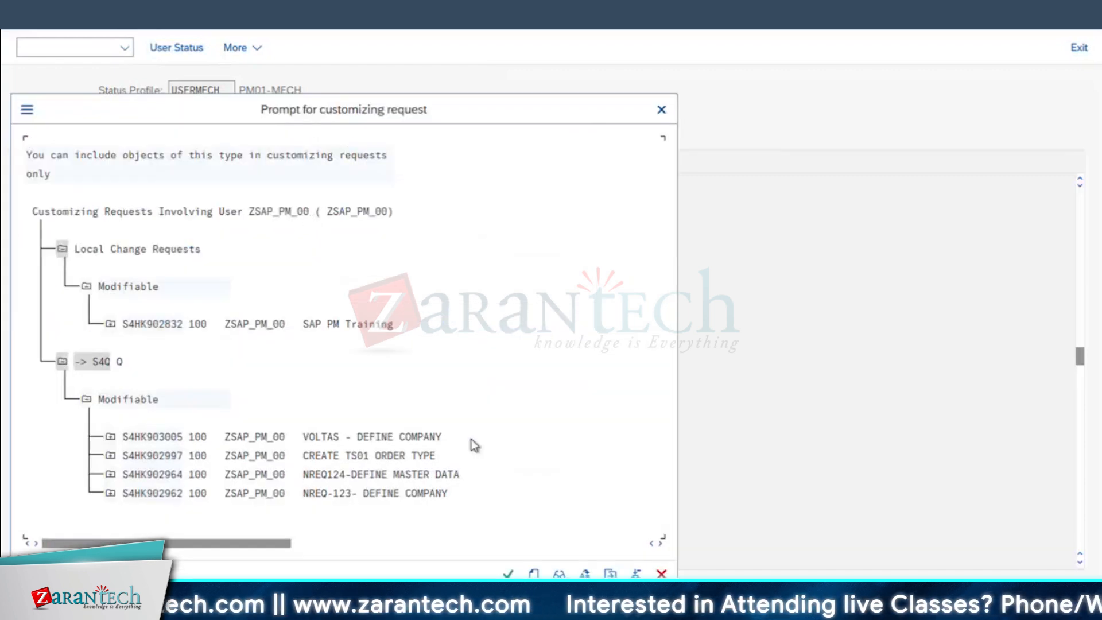
pyautogui.hscroll(1, 474, 445)
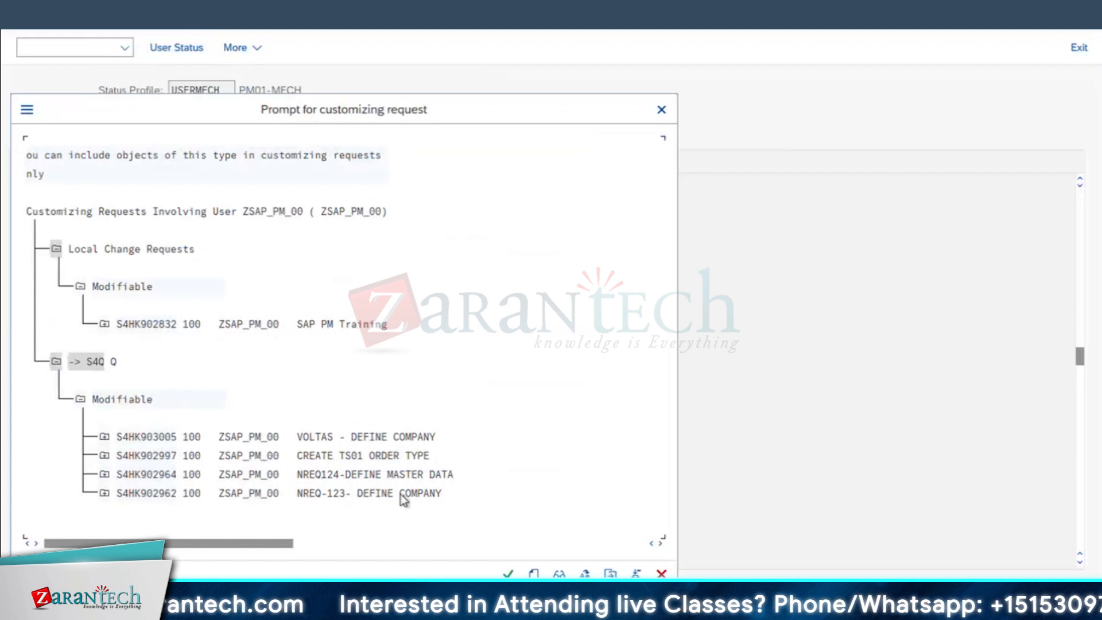
pyautogui.click(312, 476)
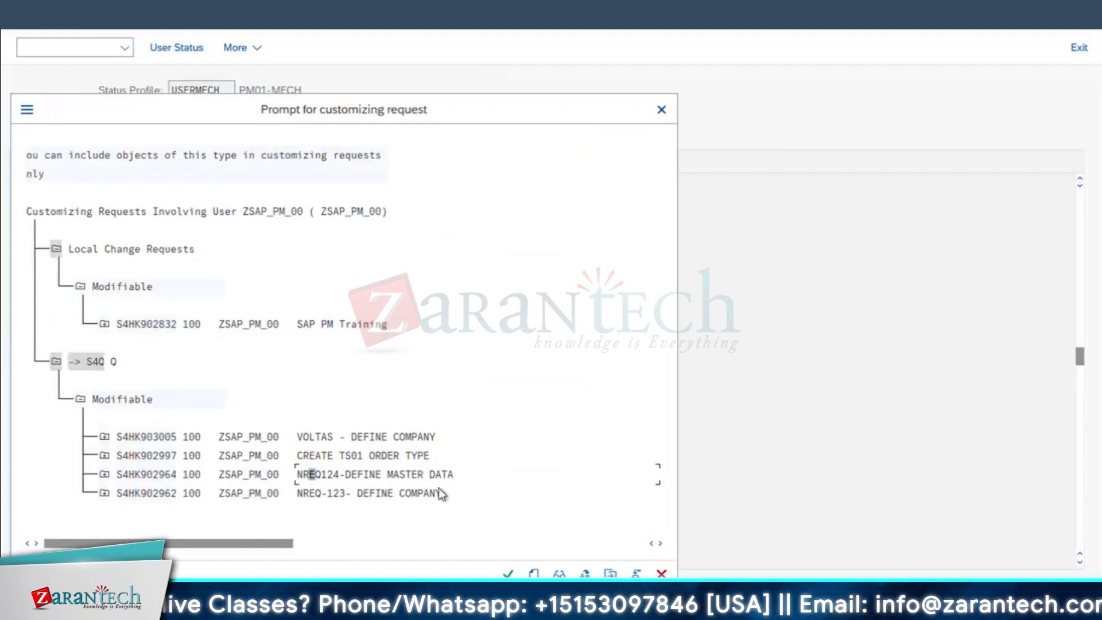
pyautogui.click(661, 110)
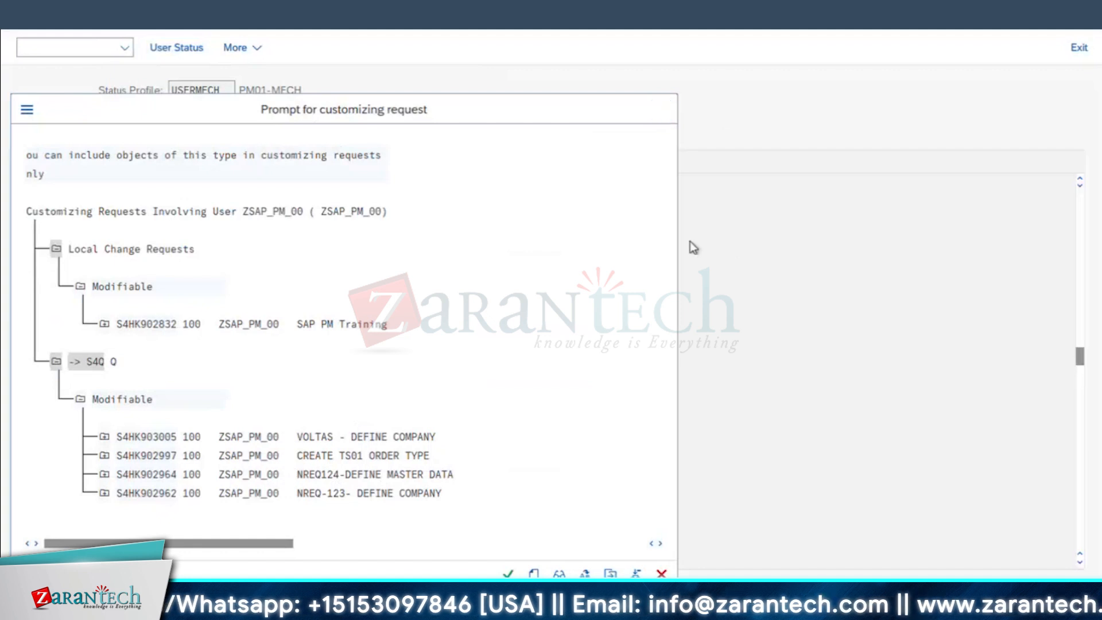
# Step: Create a customizing request described CUSTOMIZE ORDER, record the USERMECH change in it, and return to the status profile list
pyautogui.click(300, 251)
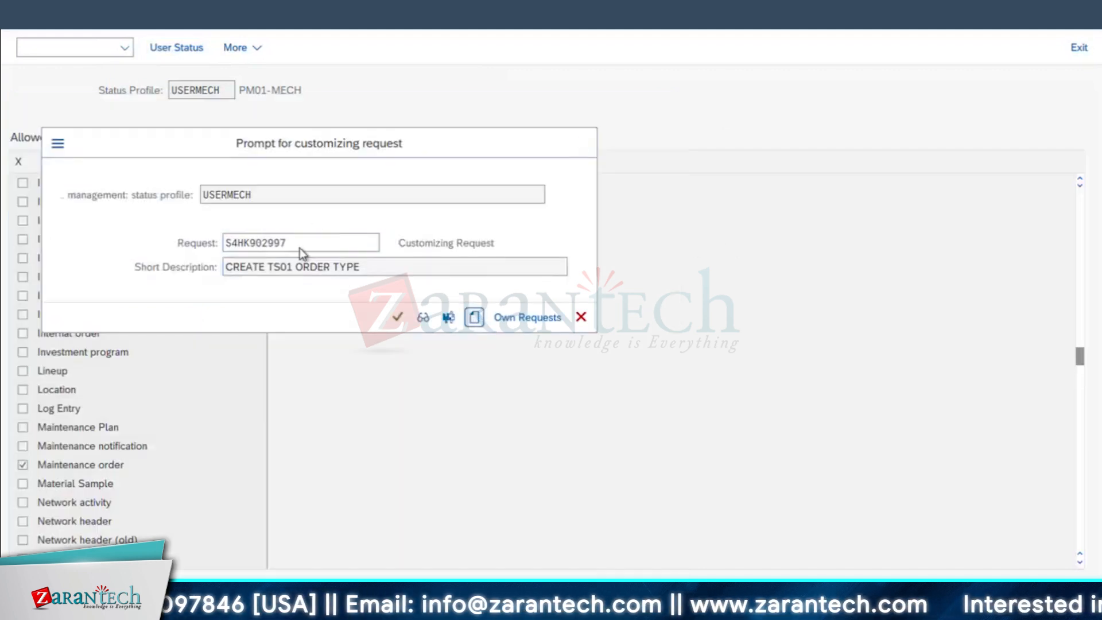
pyautogui.press('F8')
pyautogui.write('CUSTOMIZE ORDER -')
pyautogui.press('BackSpace')
pyautogui.press('BackSpace')
pyautogui.press('BackSpace')
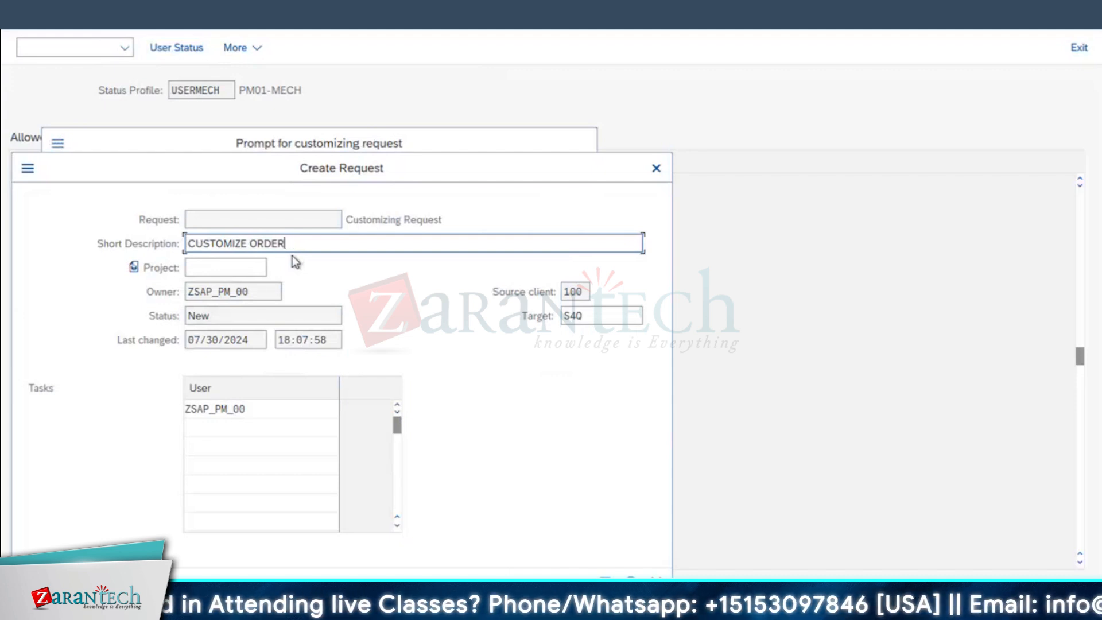
pyautogui.click(604, 580)
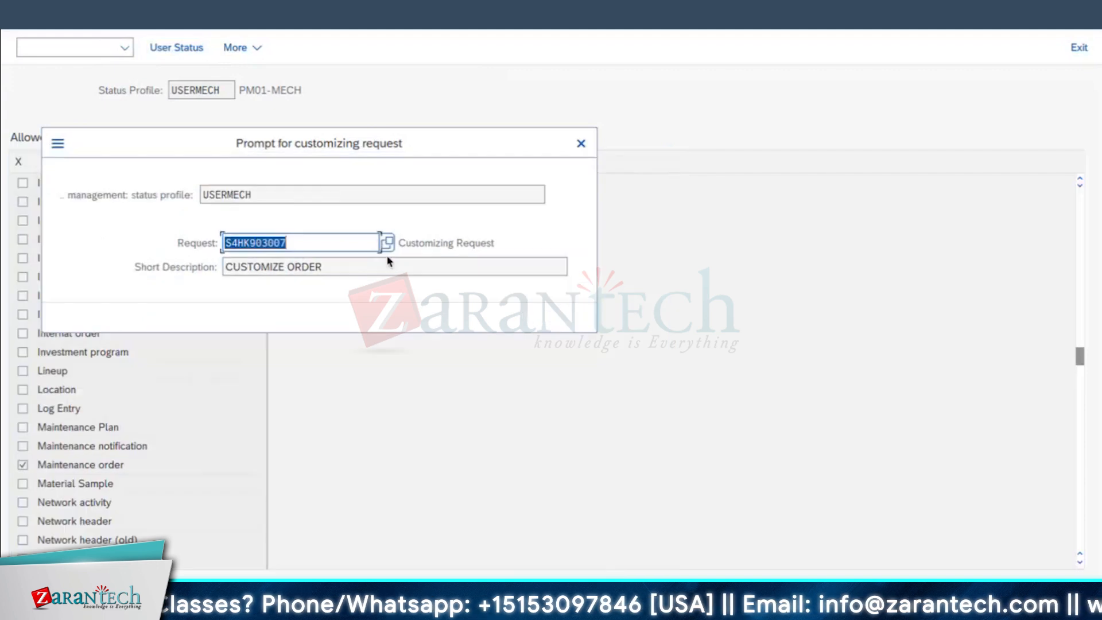
pyautogui.click(397, 316)
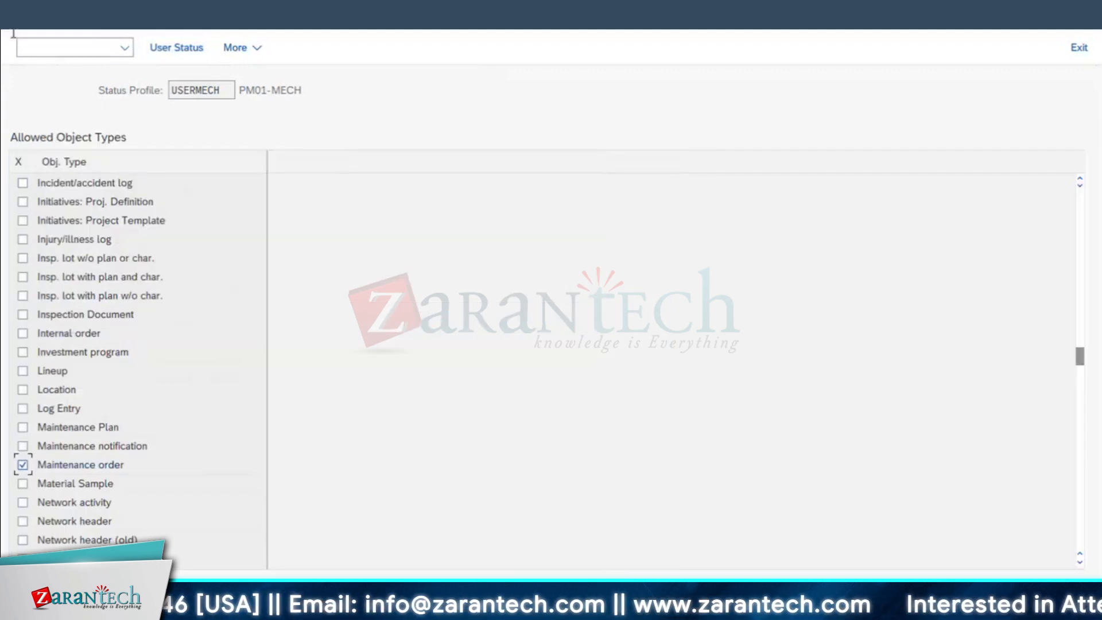
pyautogui.click(23, 16)
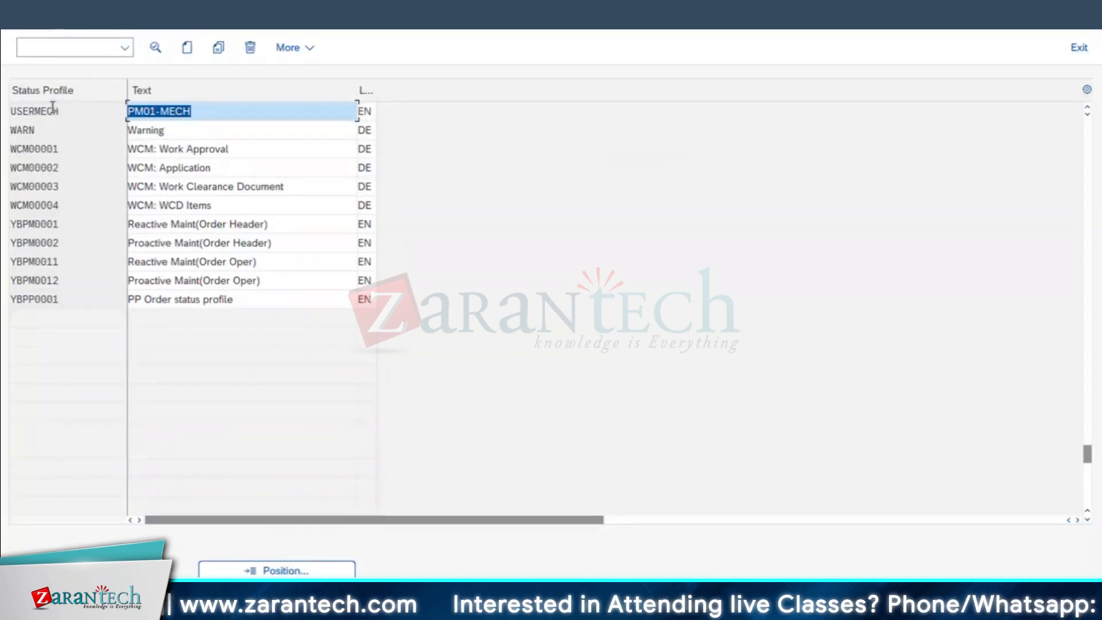
# Step: Open the allowed object types of USERMECH again and examine the Maintenance notification entry
pyautogui.doubleClick(51, 110)
pyautogui.click(305, 47)
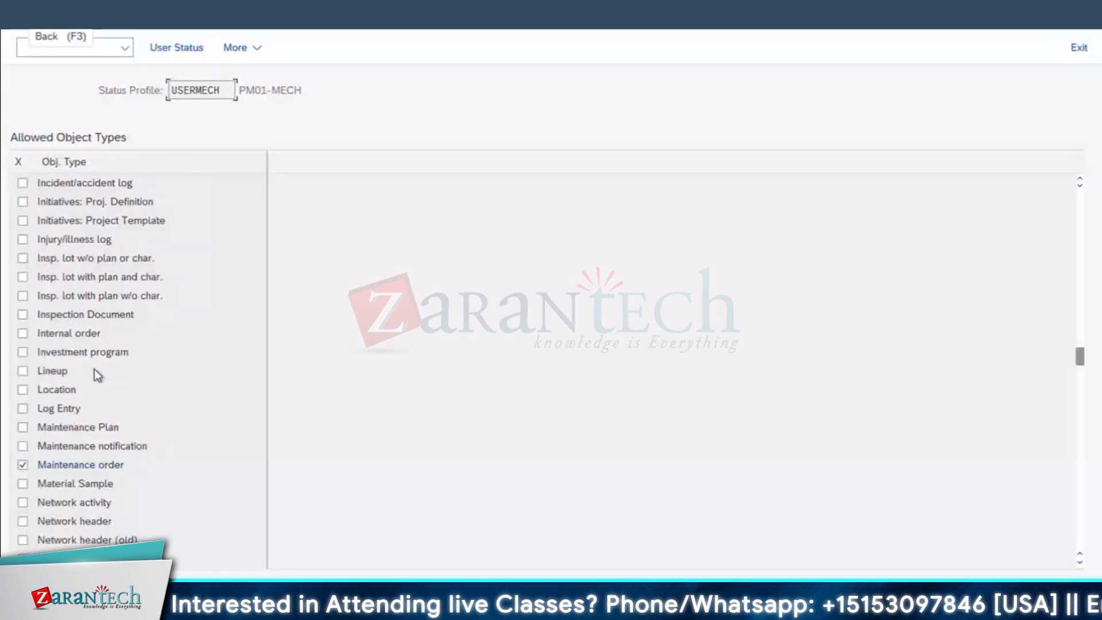
pyautogui.moveTo(148, 446); pyautogui.dragTo(37, 446)
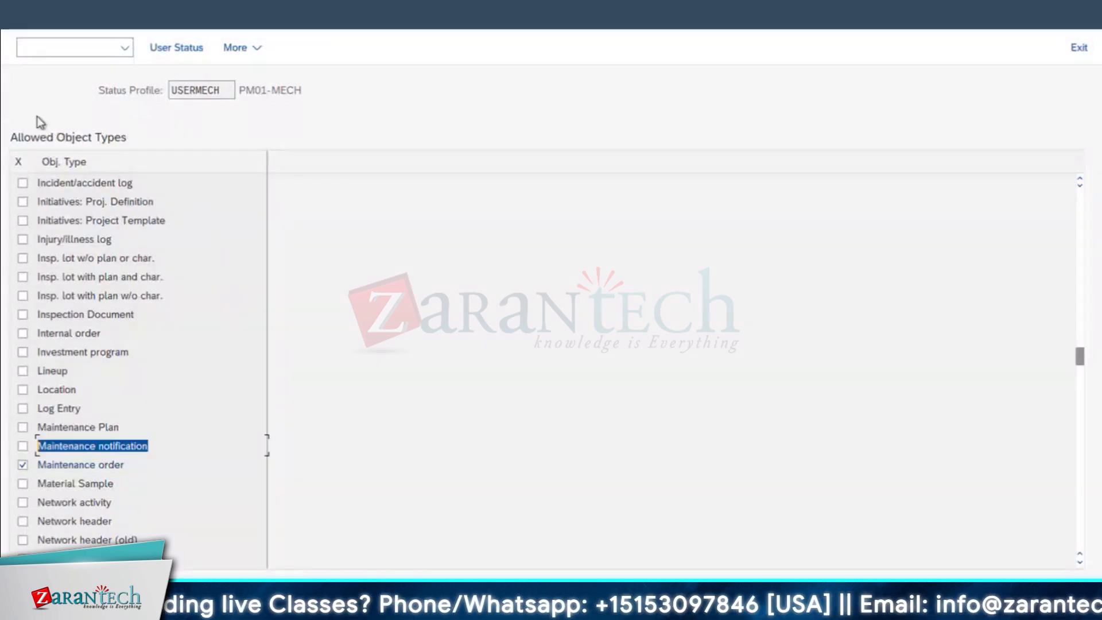
pyautogui.click(21, 18)
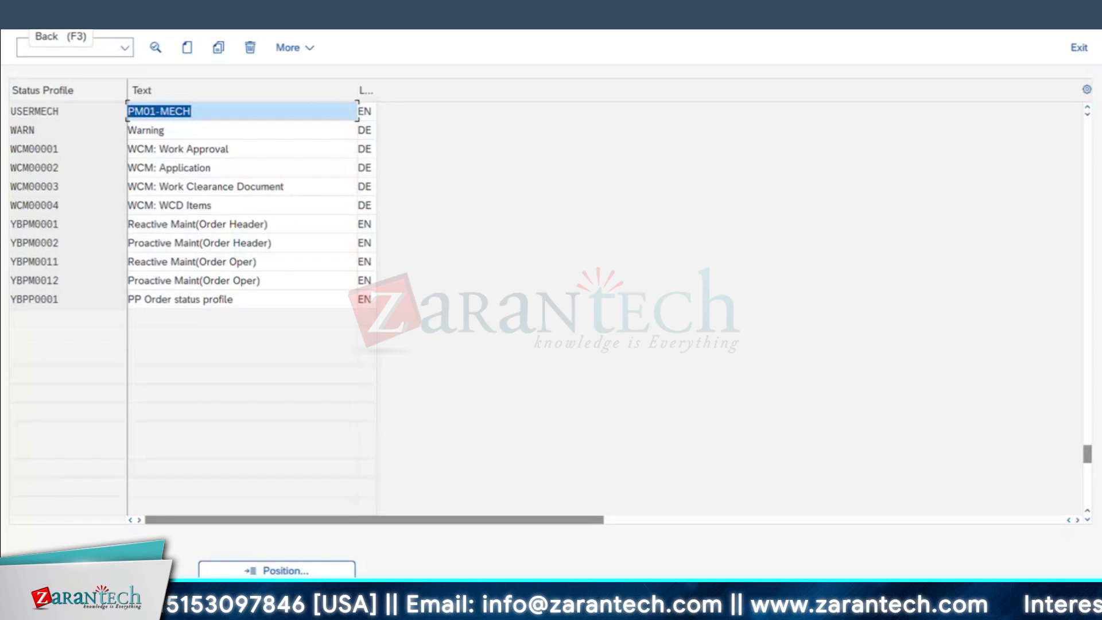
# Step: Open USERMECH and copy in the six numbered statuses from the Excel sheet, 10 NEWO to 60 JOBF, marking NEWO as the initial status
pyautogui.doubleClick(52, 111)
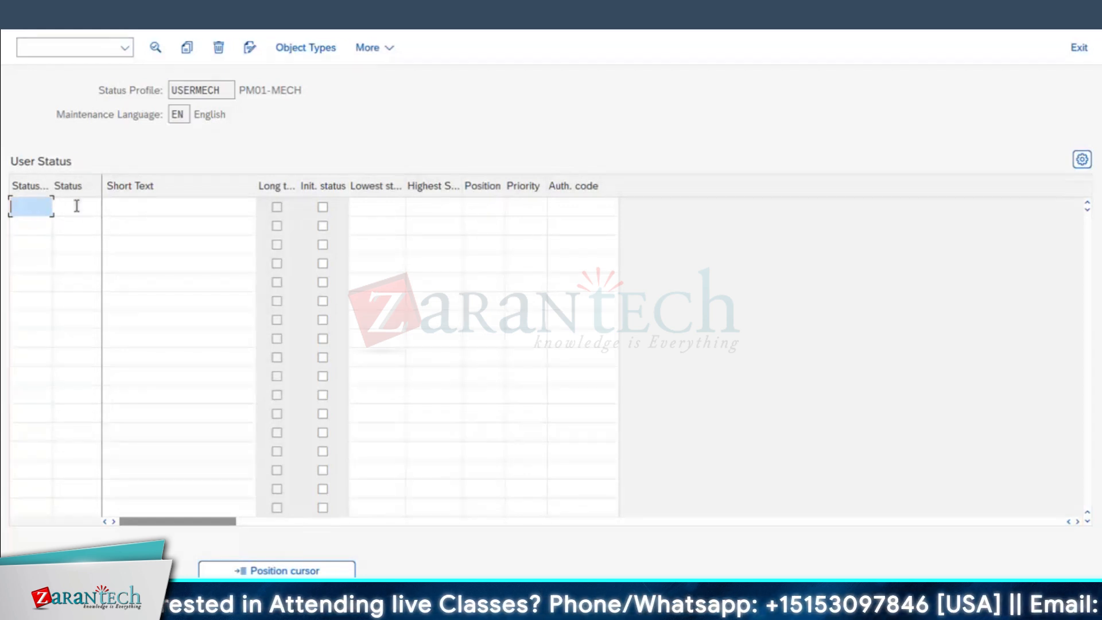
pyautogui.click(181, 207)
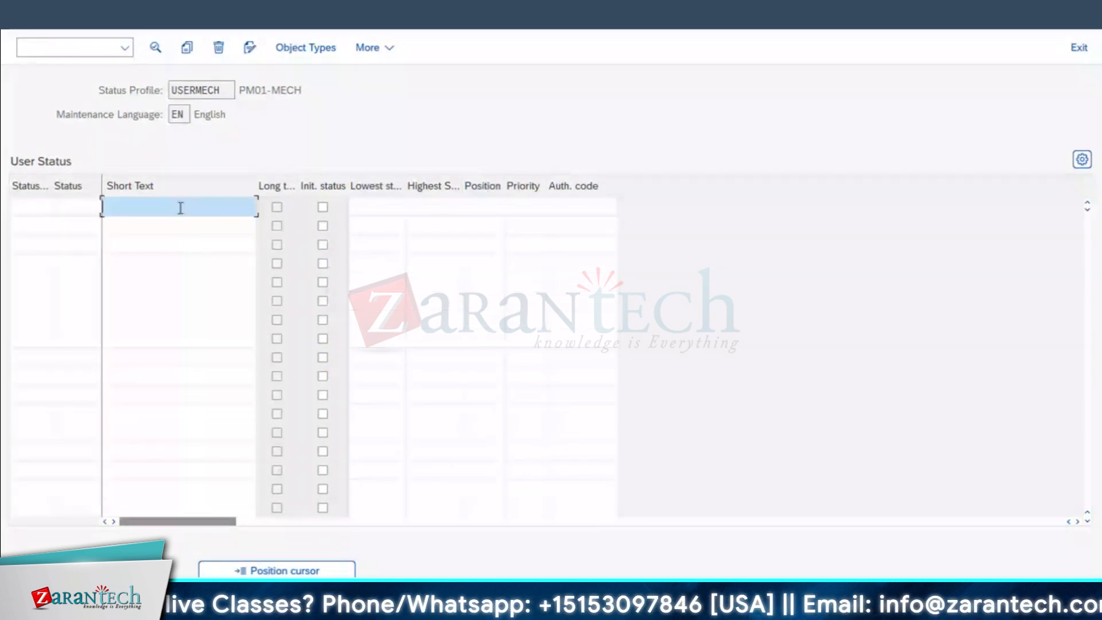
pyautogui.press('super+Tab')
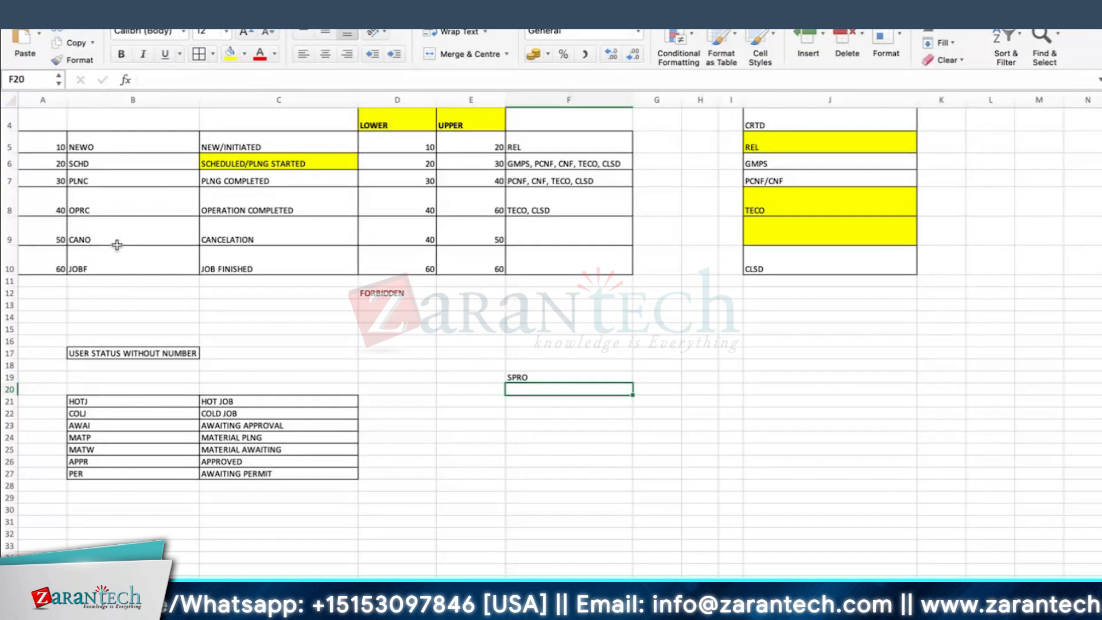
pyautogui.moveTo(51, 143)
pyautogui.mouseDown()
pyautogui.moveTo(189, 261)
pyautogui.moveTo(230, 262)
pyautogui.mouseUp()
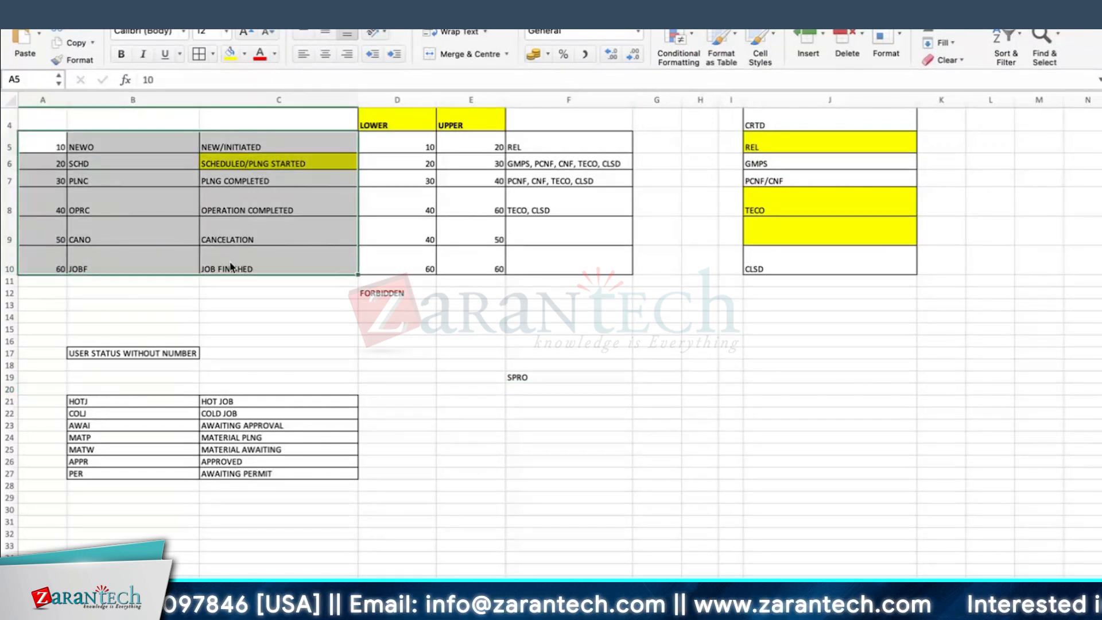
pyautogui.press('super+Tab')
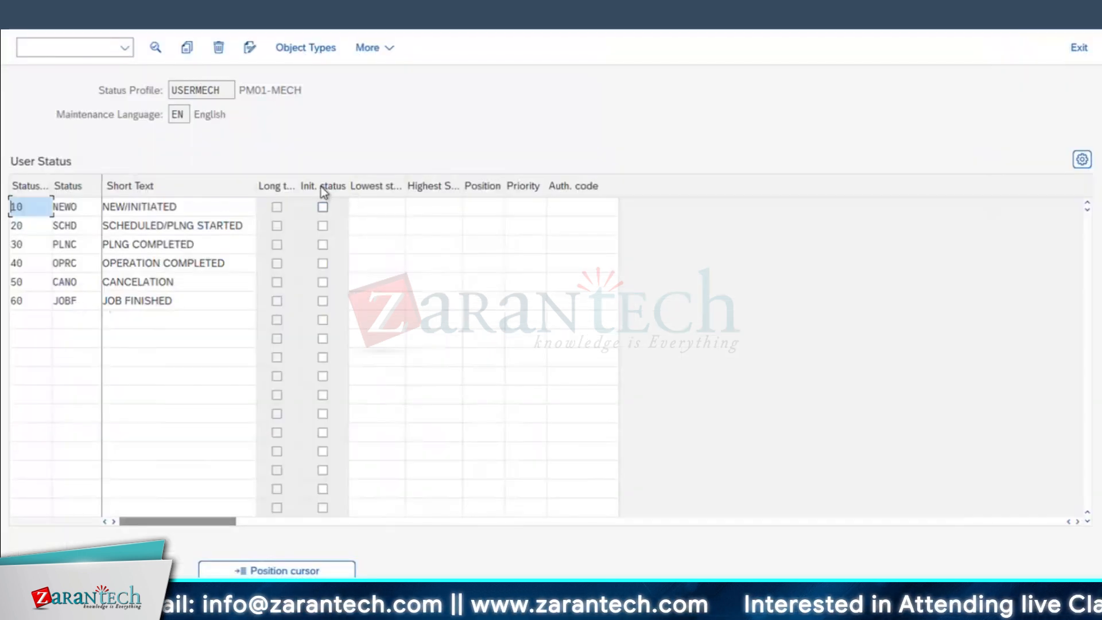
pyautogui.click(323, 207)
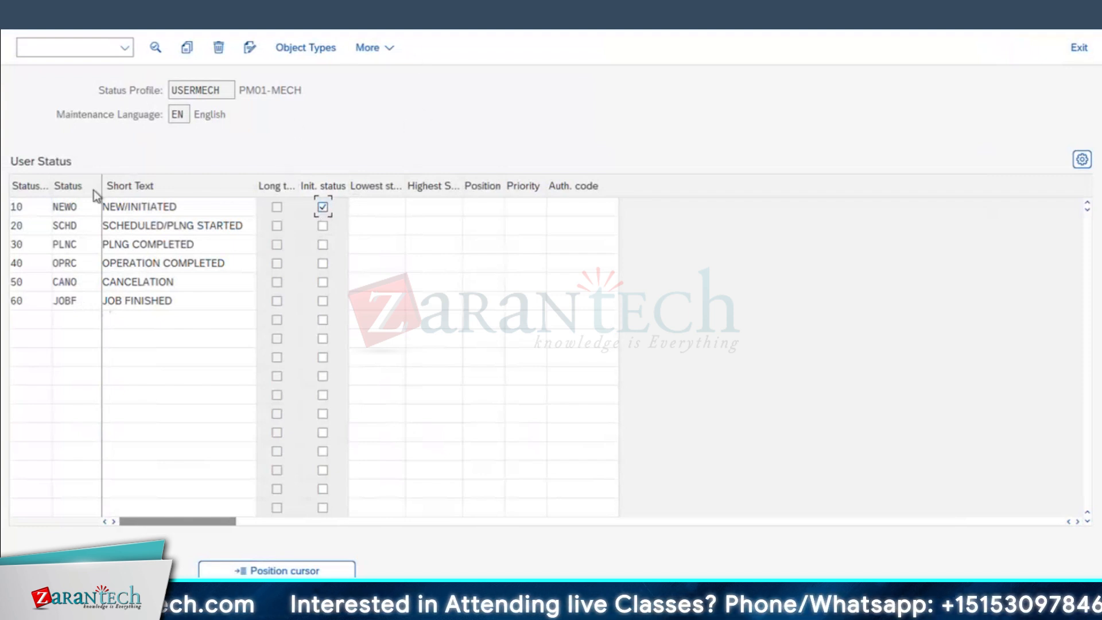
pyautogui.click(217, 210)
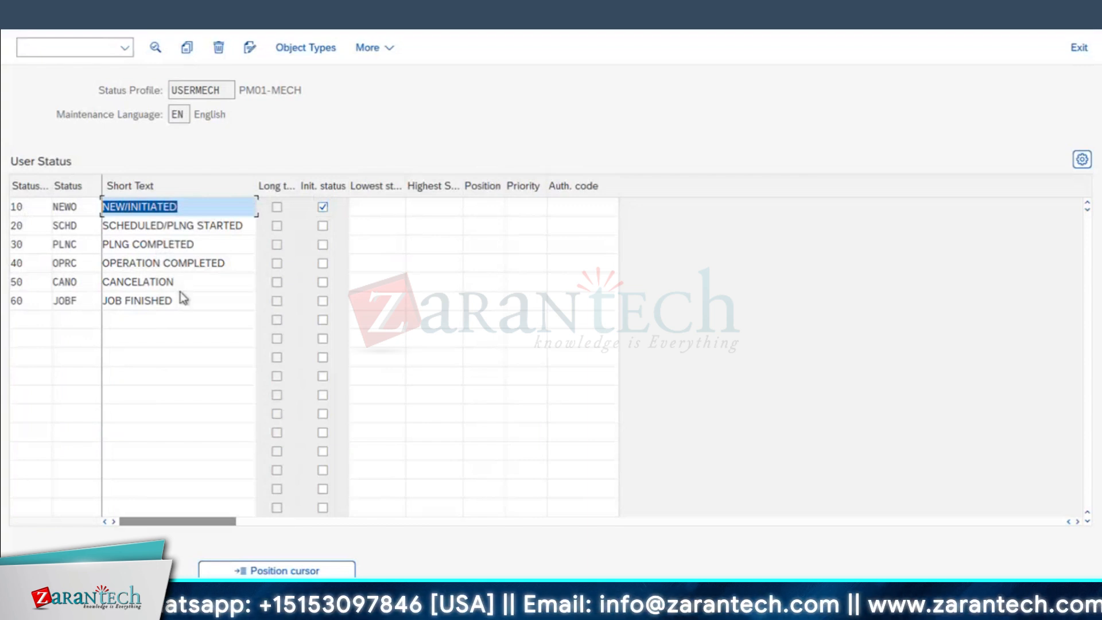
# Step: Copy the lowest and highest status numbers from the Excel sheet for NEWO to JOBF: 10/20, 20/30, 30/40, 40/60, 40/50 and 60/60
pyautogui.click(369, 205)
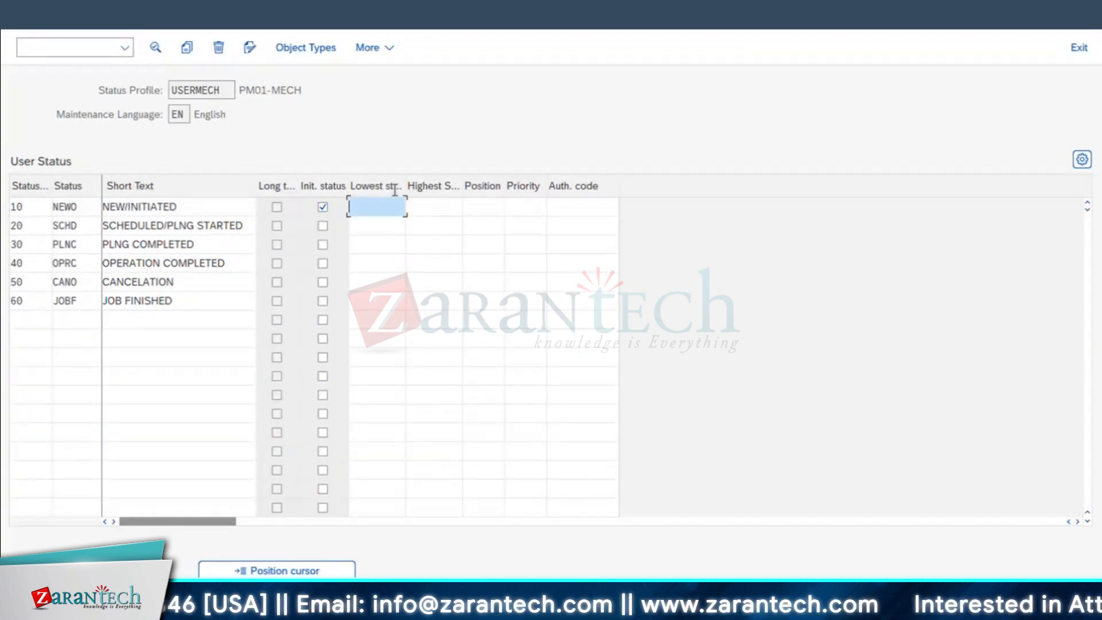
pyautogui.press('super+Tab')
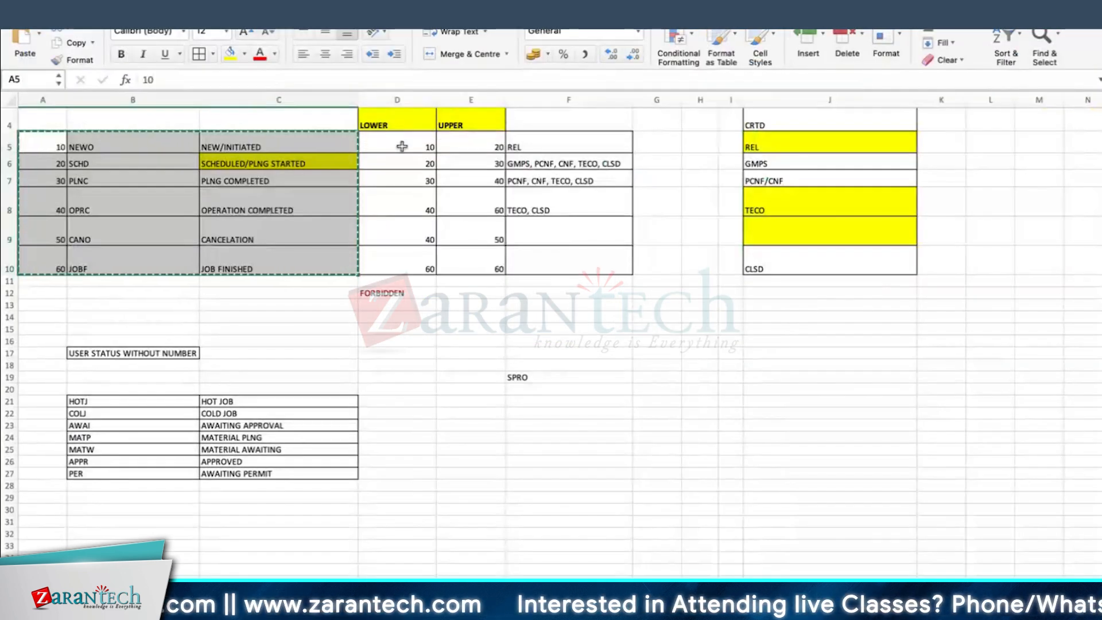
pyautogui.moveTo(402, 146); pyautogui.dragTo(468, 258)
pyautogui.hotkey('ctrl', 'c')
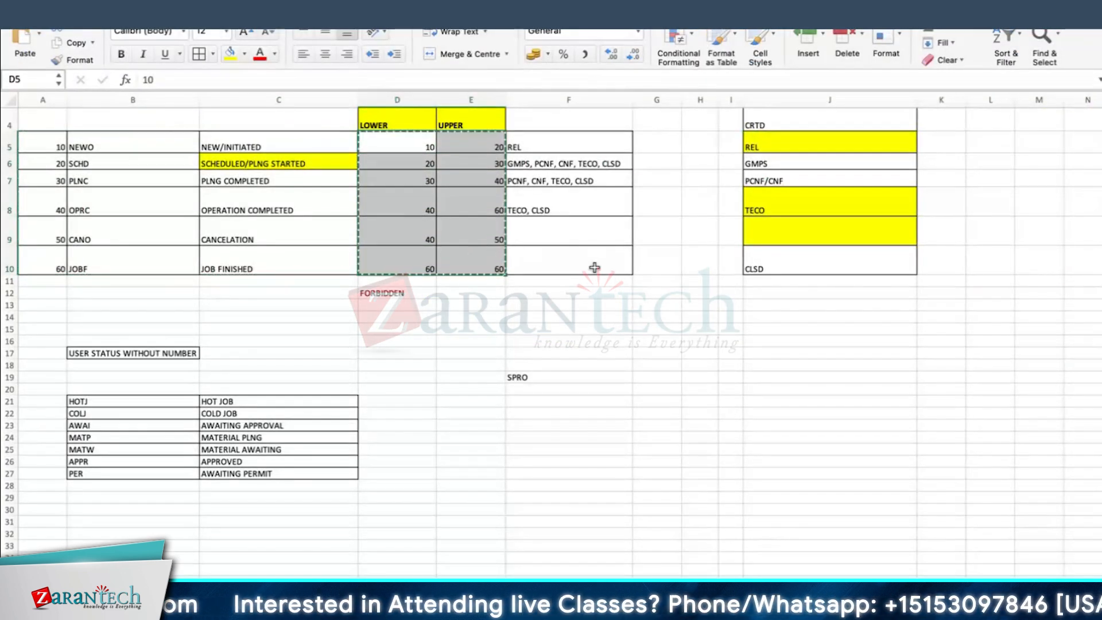
pyautogui.hotkey('ctrl', 'Left')
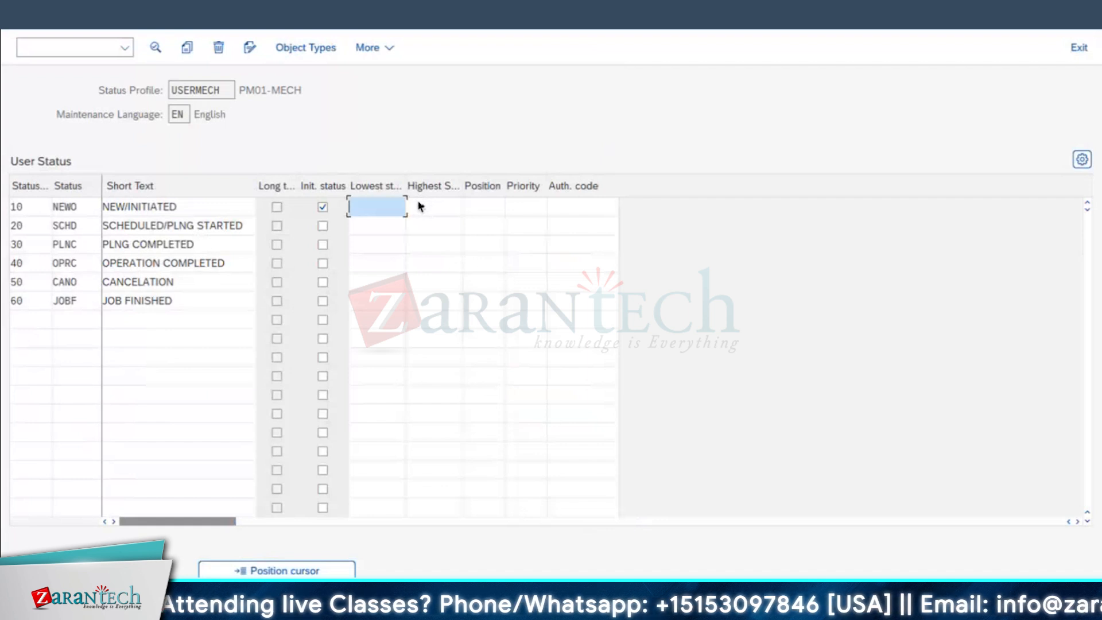
pyautogui.hotkey('ctrl', 'v')
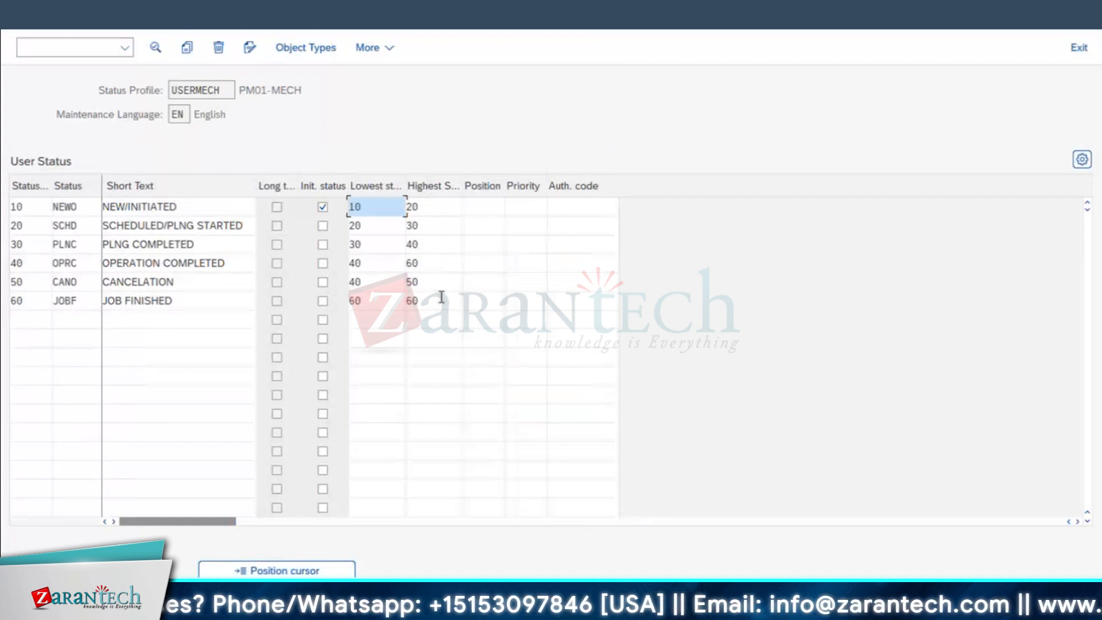
pyautogui.press('Return')
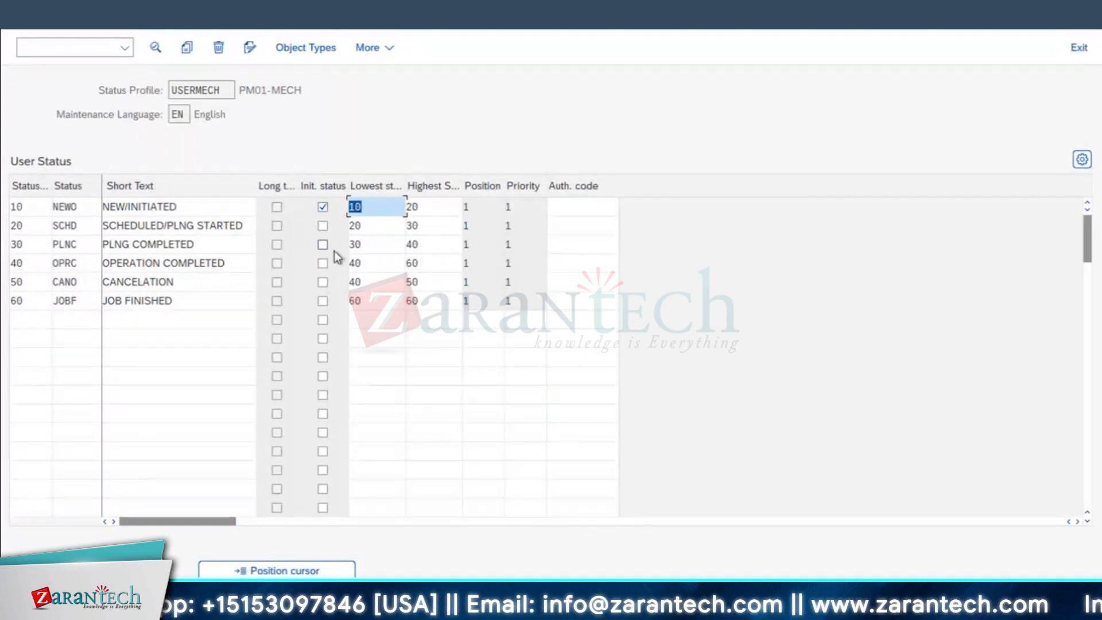
# Step: Review the authorization code fields, status numbers and number ranges of the USERMECH statuses through JOB FINISHED
pyautogui.click(581, 220)
pyautogui.click(582, 236)
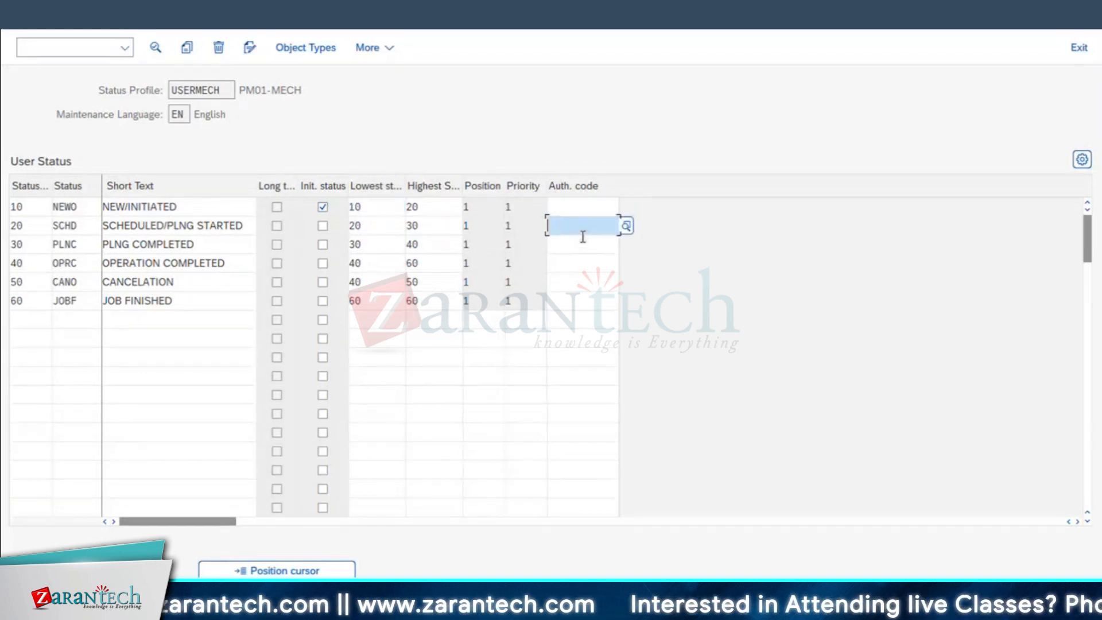
pyautogui.click(583, 244)
pyautogui.click(580, 226)
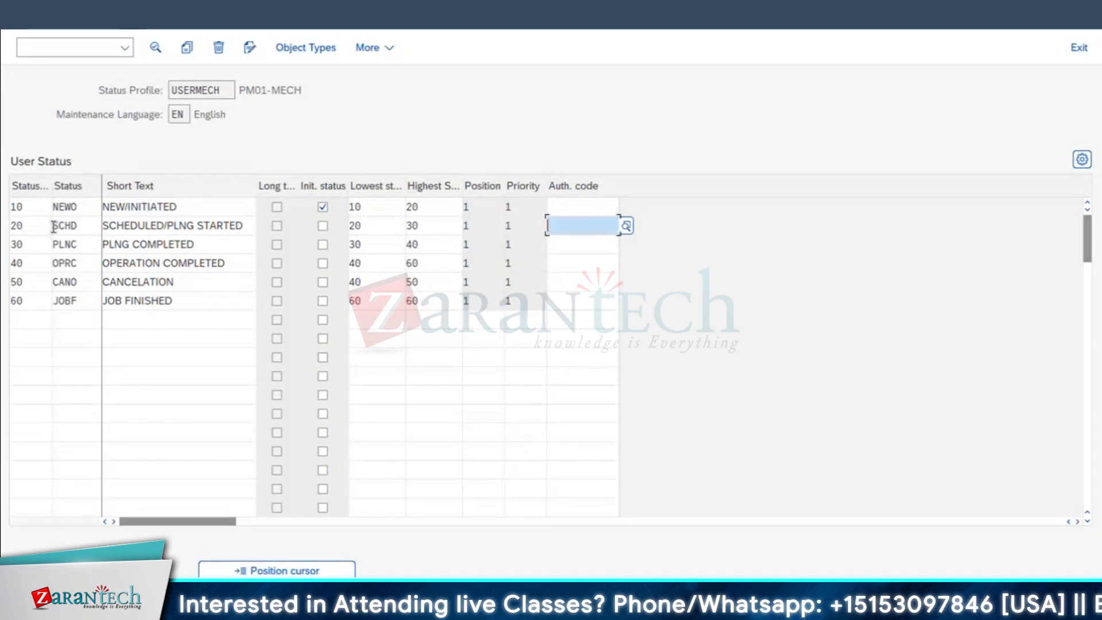
pyautogui.click(32, 246)
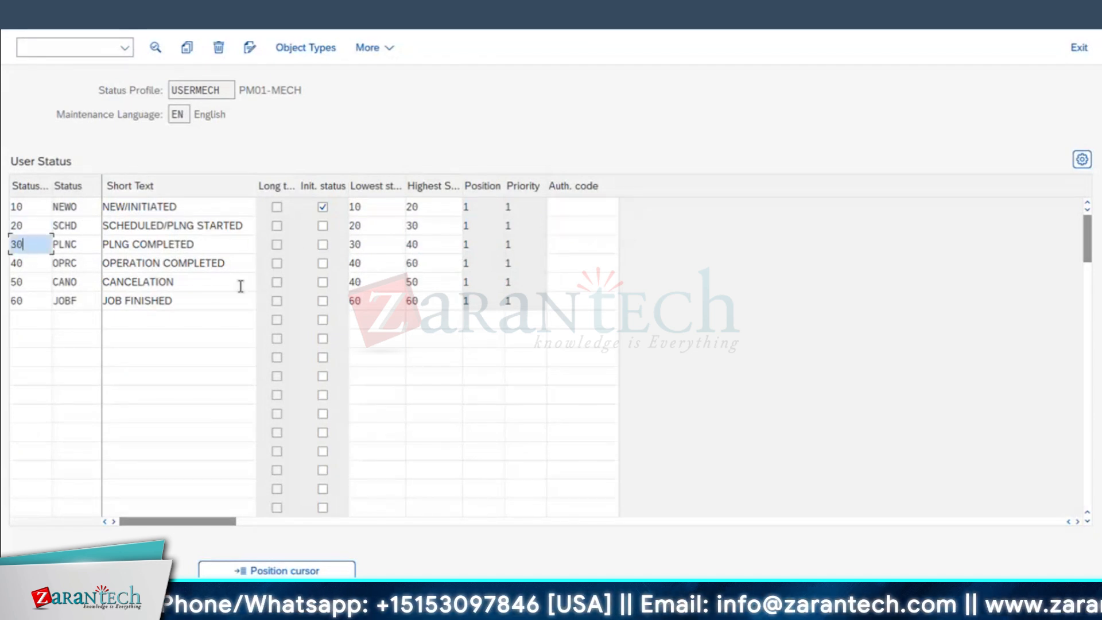
pyautogui.click(366, 282)
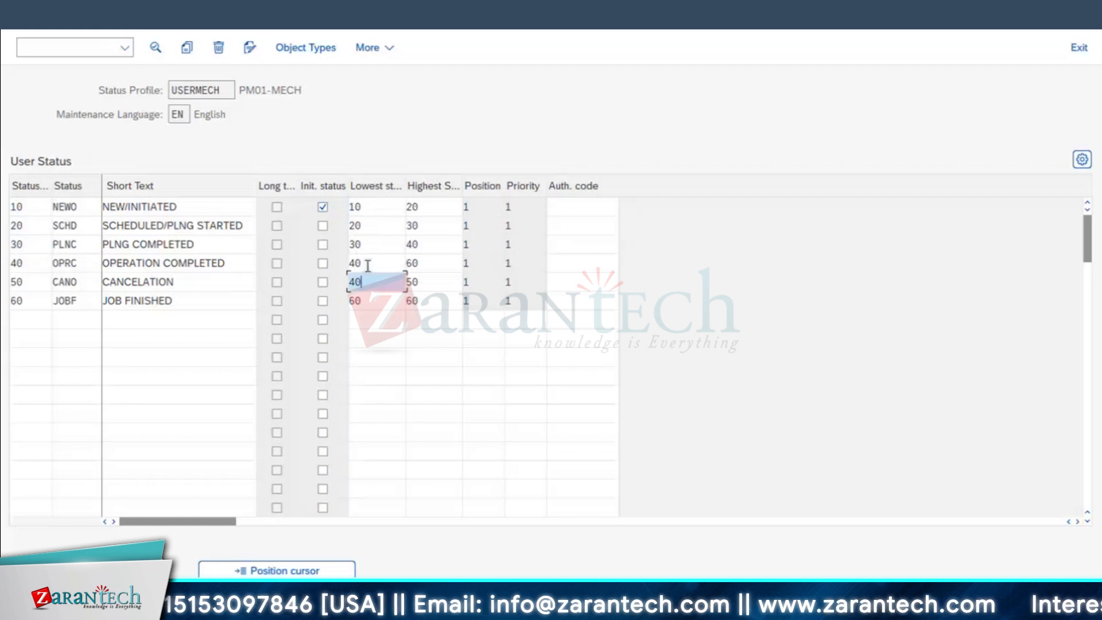
pyautogui.press('Up')
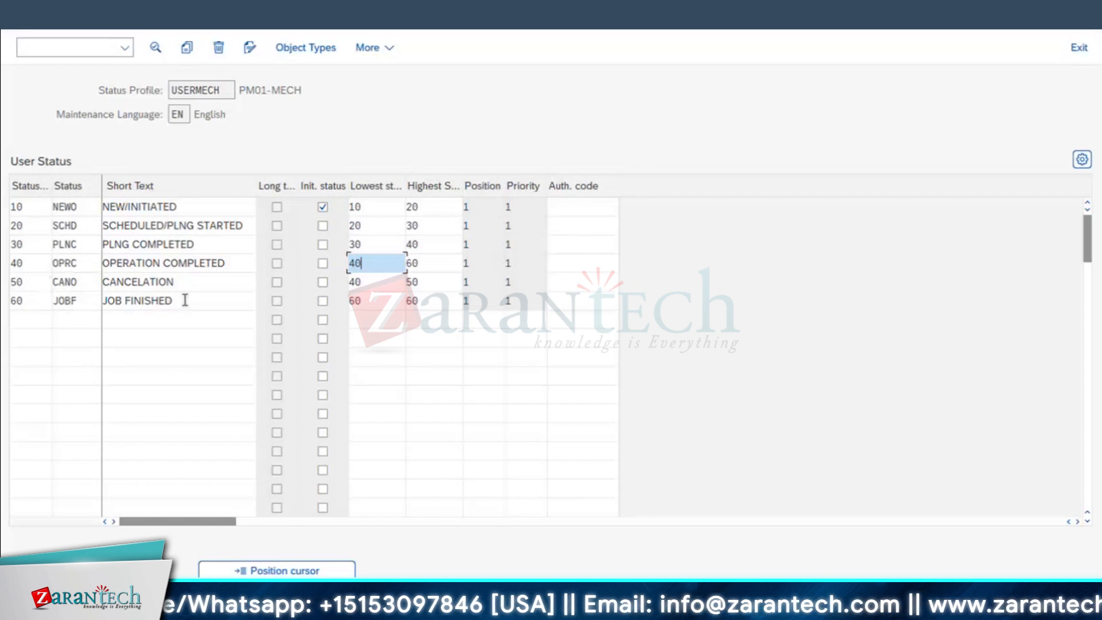
pyautogui.moveTo(175, 300); pyautogui.dragTo(54, 301)
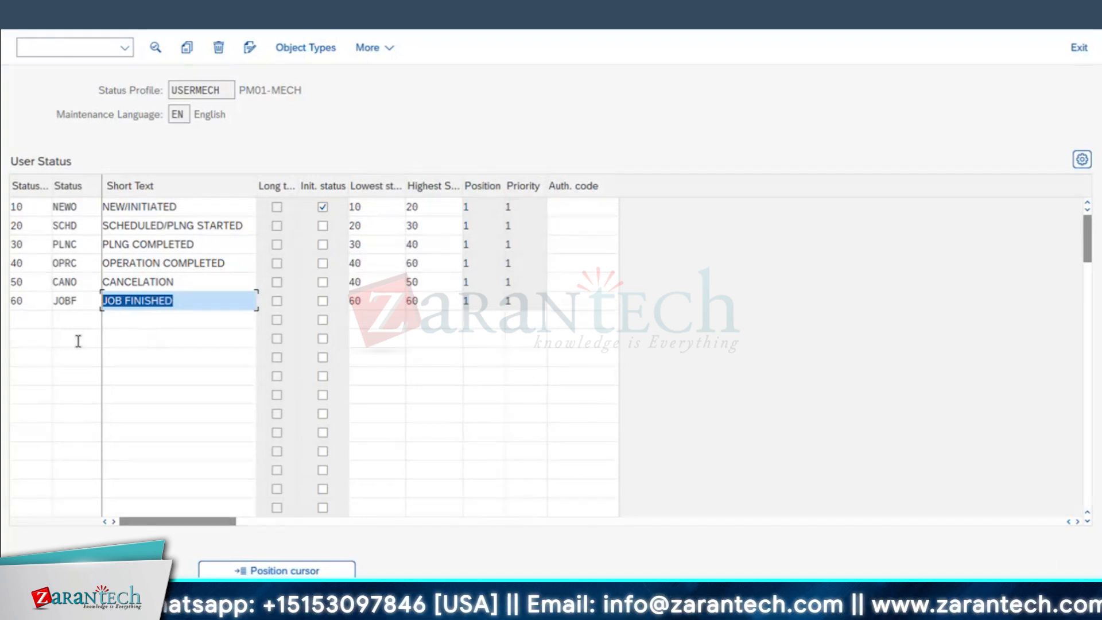
# Step: Copy the seven statuses without number, HOTJ to PER, from the Excel sheet into USERMECH and save them in the CUSTOMIZE ORDER request
pyautogui.press('super+Tab')
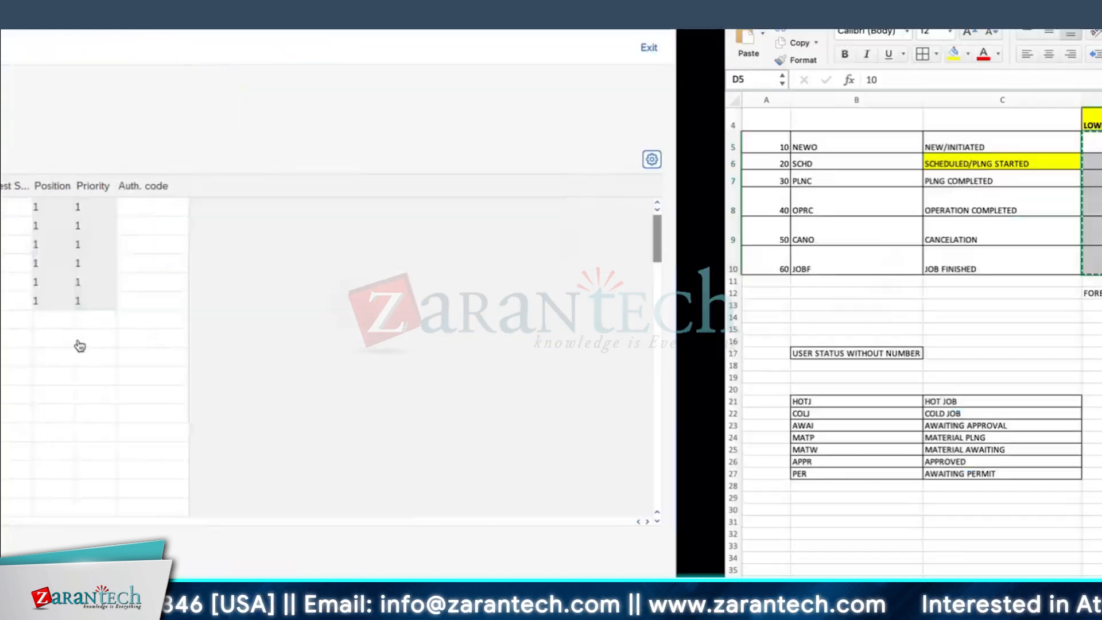
pyautogui.moveTo(78, 400); pyautogui.dragTo(217, 471)
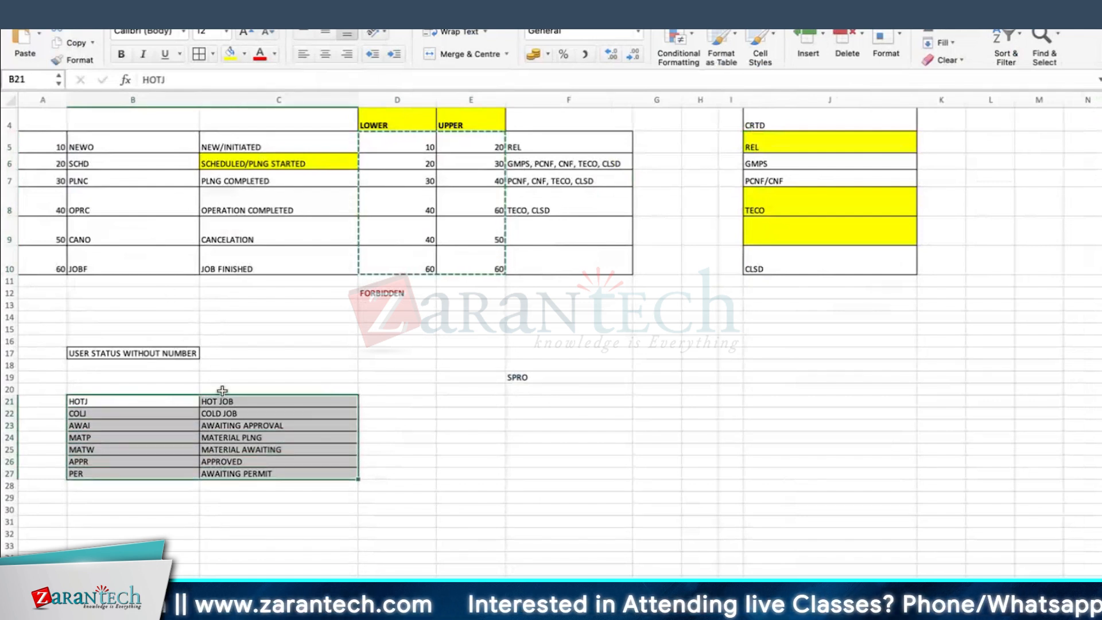
pyautogui.press('super+c')
pyautogui.press('super+Tab')
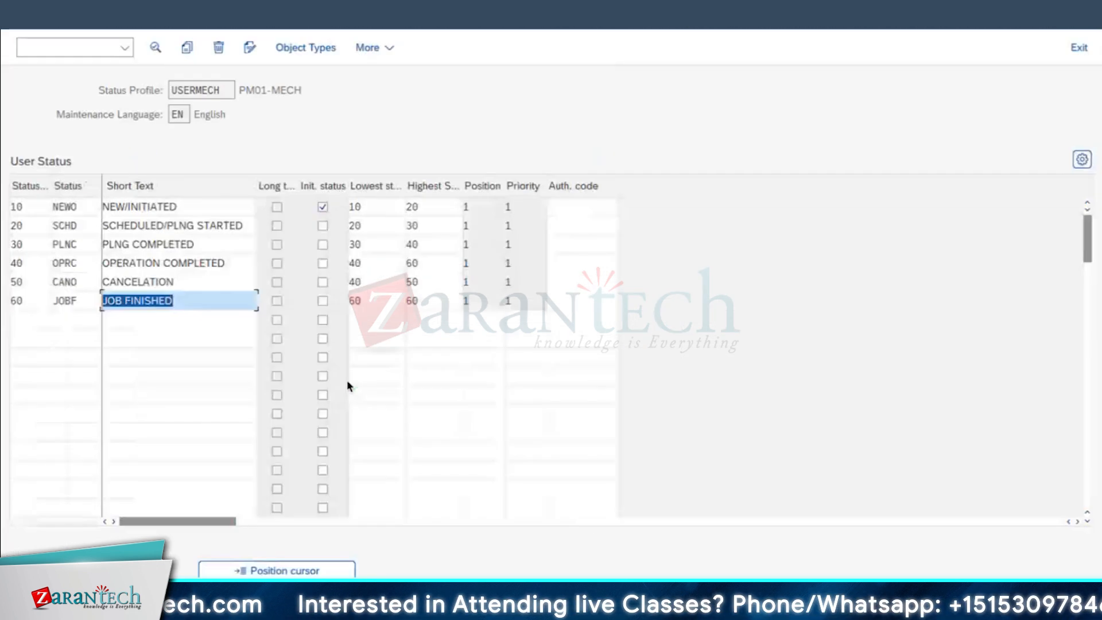
pyautogui.click(63, 333)
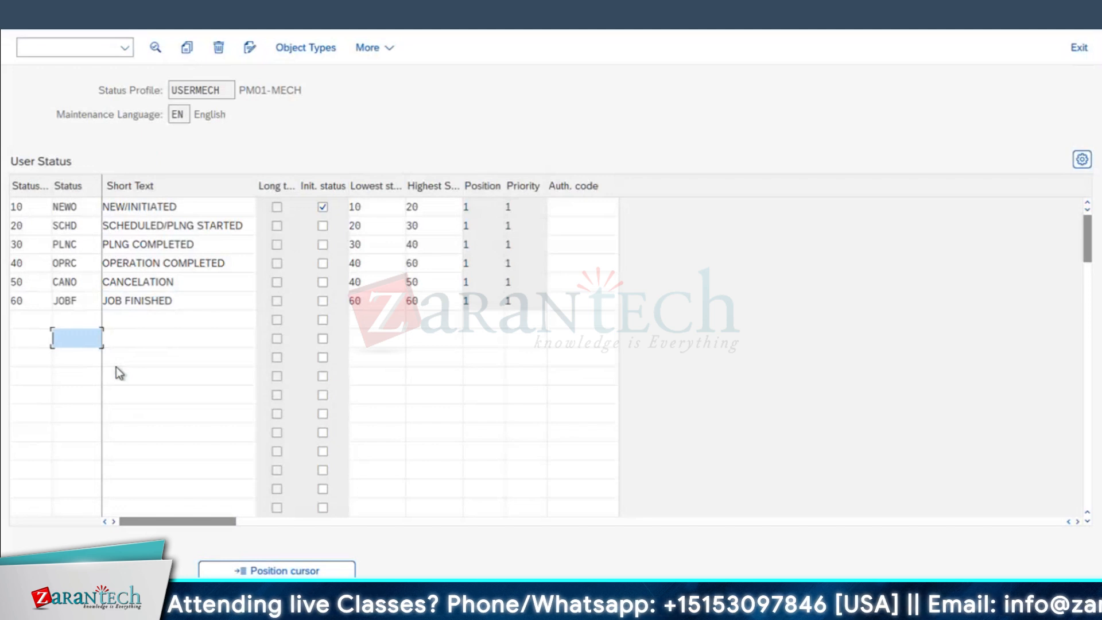
pyautogui.press('super+v')
pyautogui.press('Return')
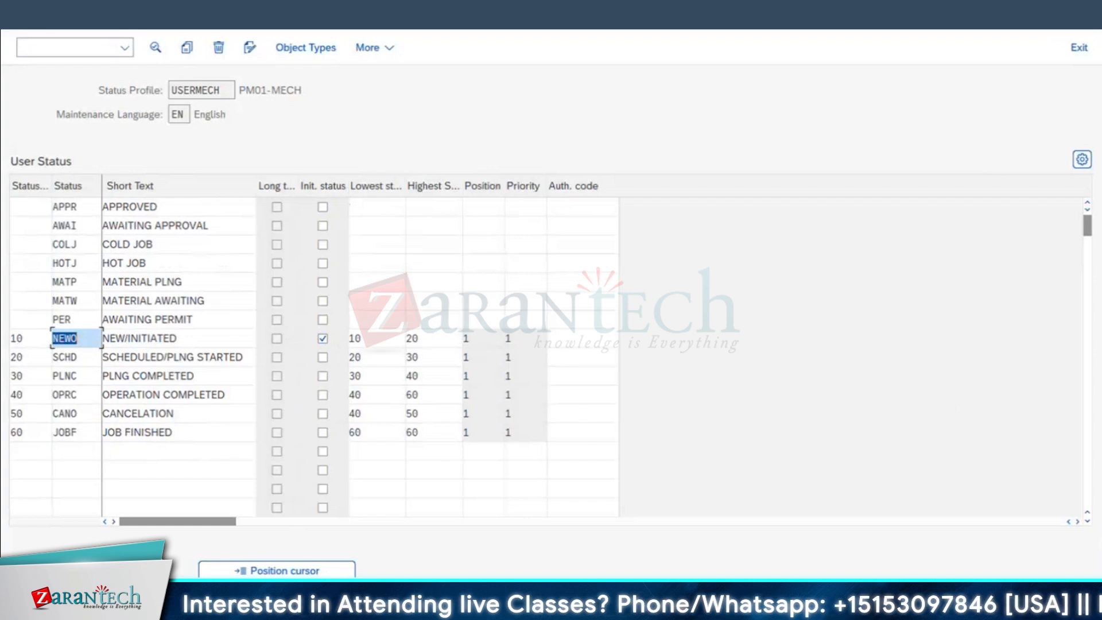
pyautogui.hotkey('ctrl', 's')
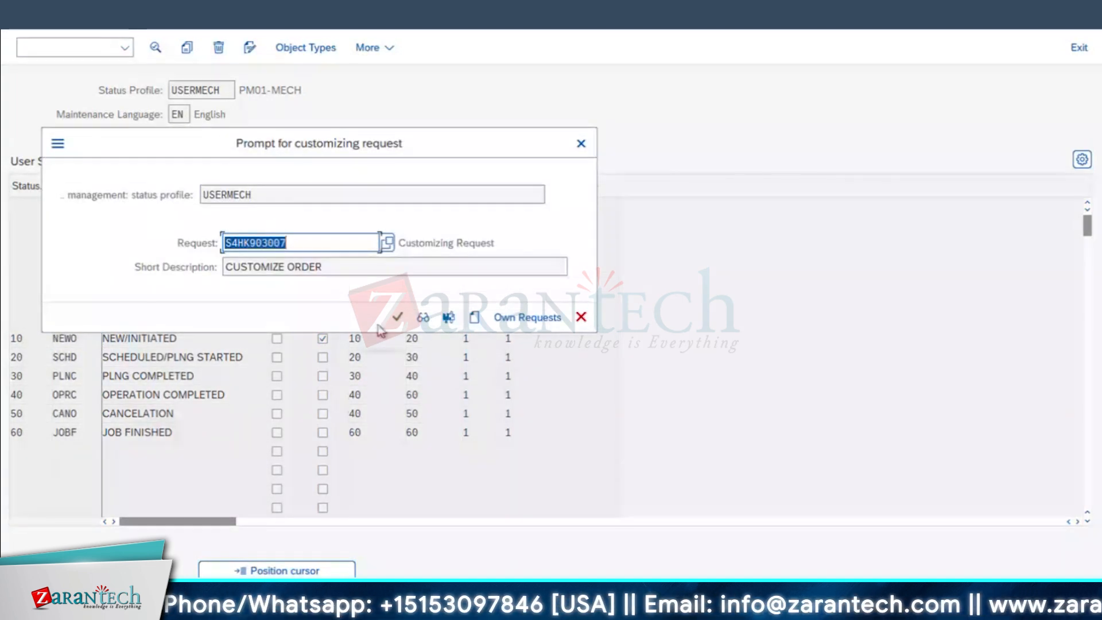
pyautogui.click(398, 317)
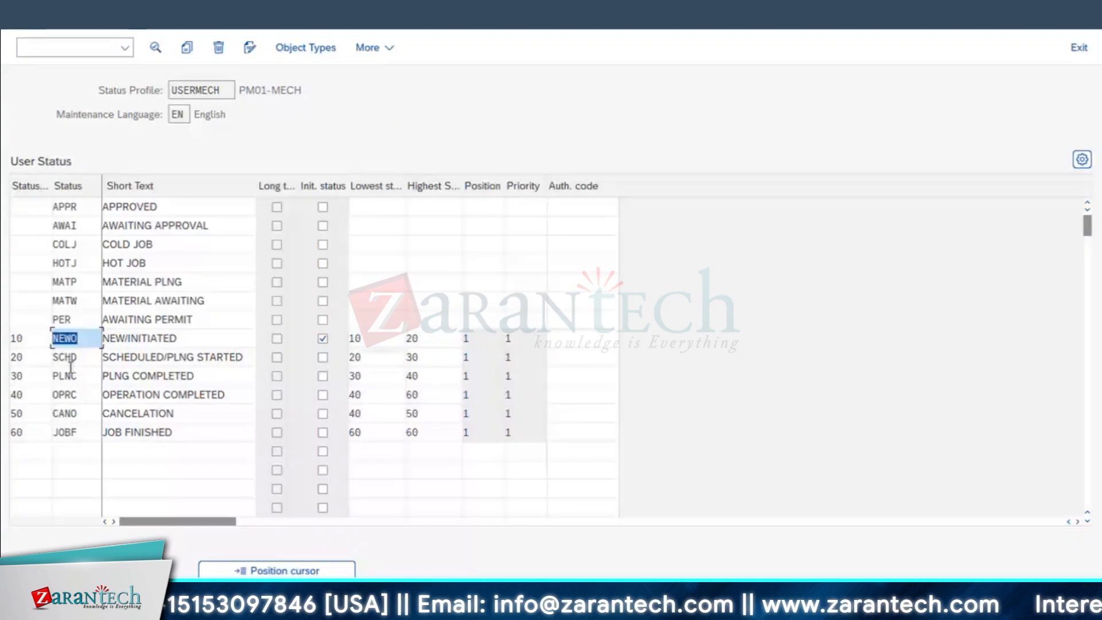
# Step: Open the transaction control of status NEWO and create its list of business transactions
pyautogui.click(145, 338)
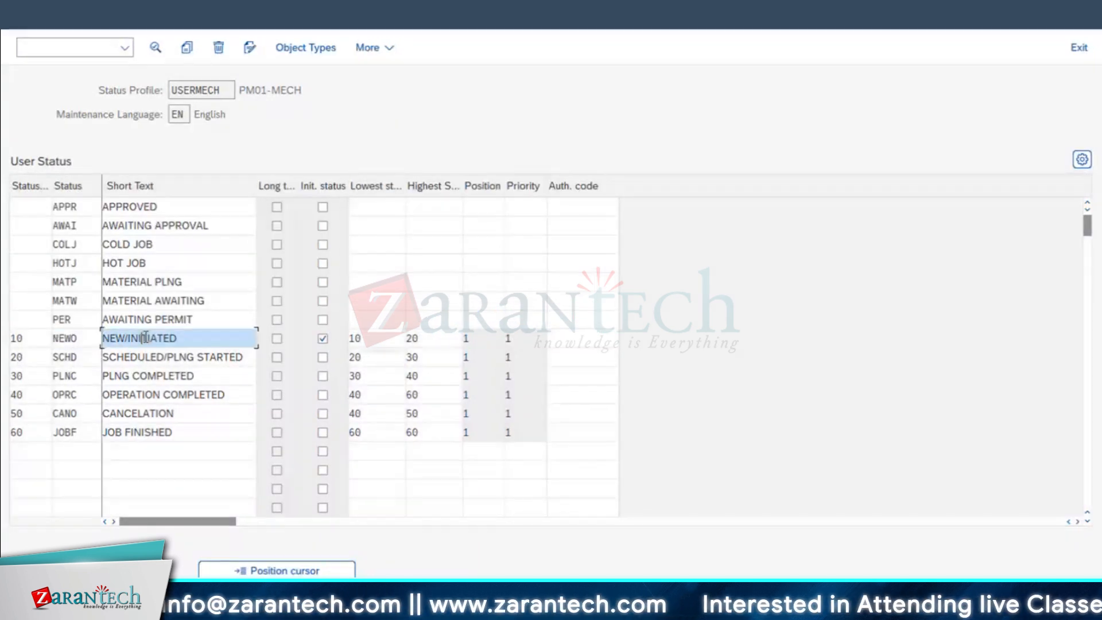
pyautogui.doubleClick(65, 340)
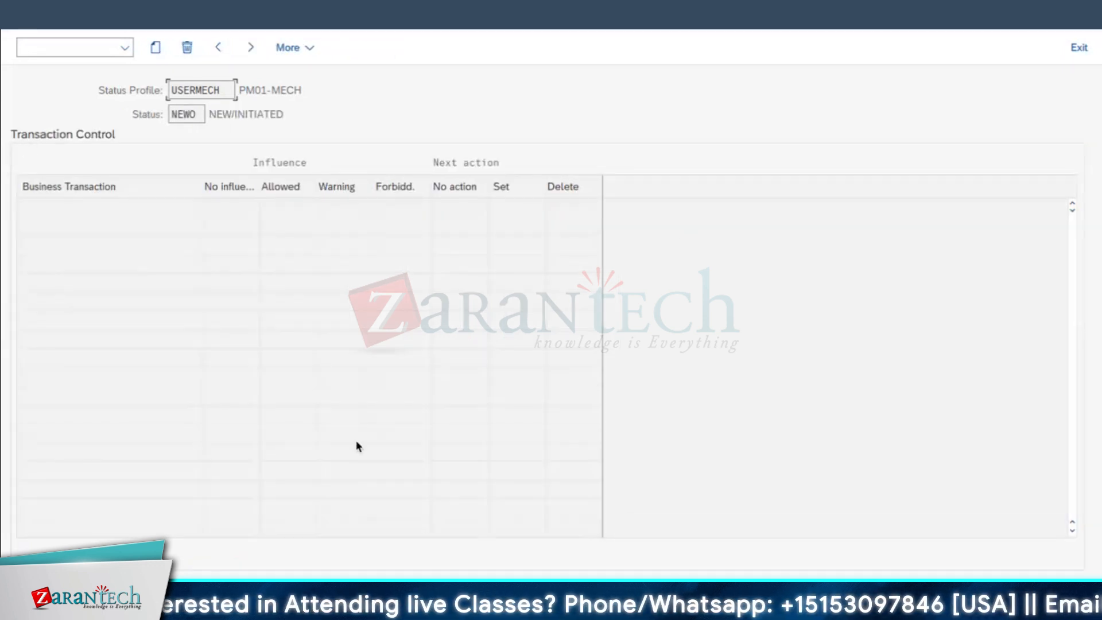
pyautogui.click(155, 48)
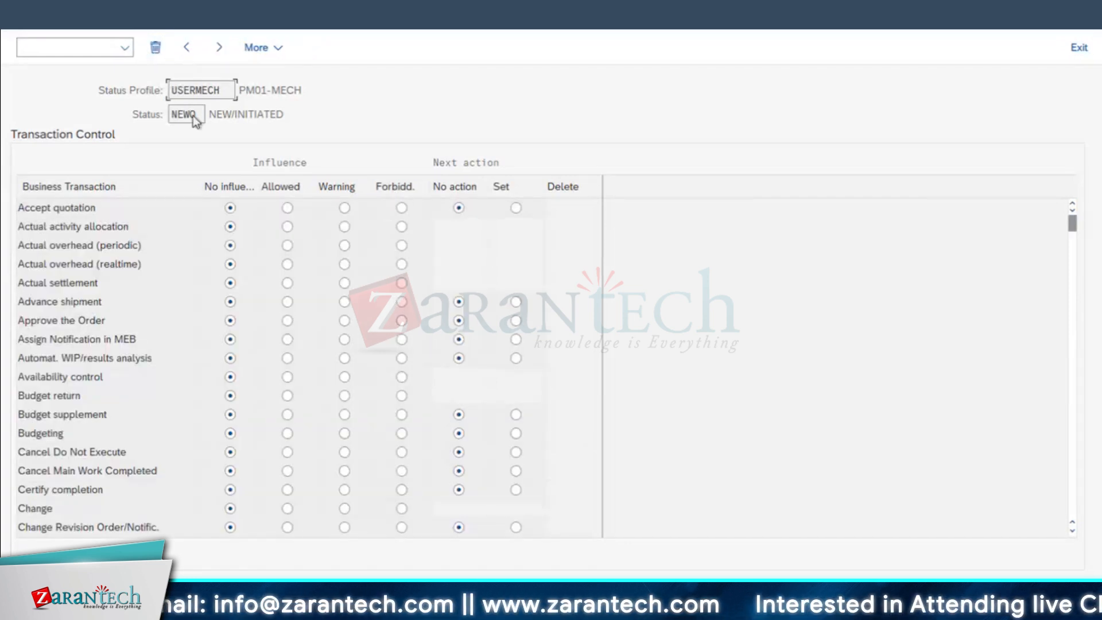
pyautogui.moveTo(217, 115); pyautogui.dragTo(340, 115)
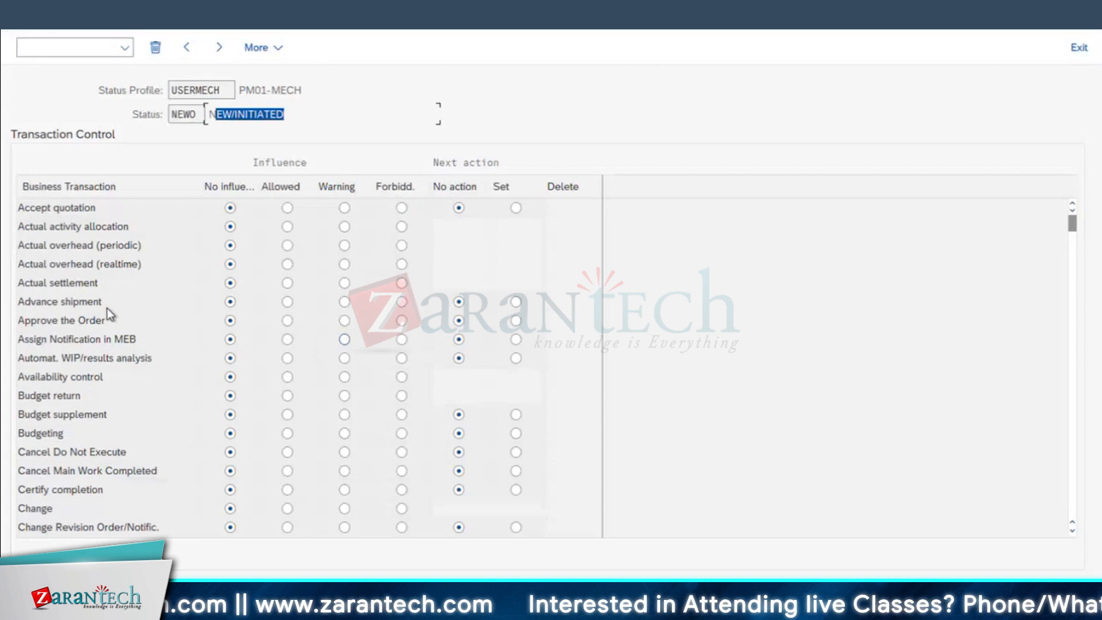
# Step: Set the Release business transaction of NEWO to forbidden, save it in the CUSTOMIZE ORDER request and return to the status list
pyautogui.scroll(-1, 144, 379)
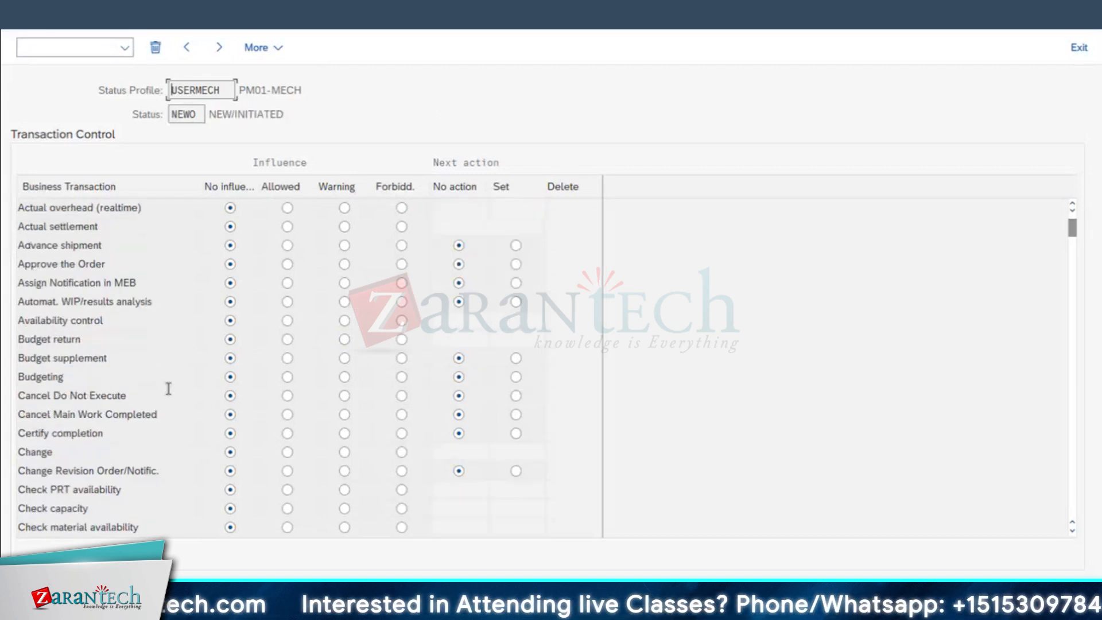
pyautogui.scroll(-6, 168, 389)
pyautogui.scroll(-4, 168, 389)
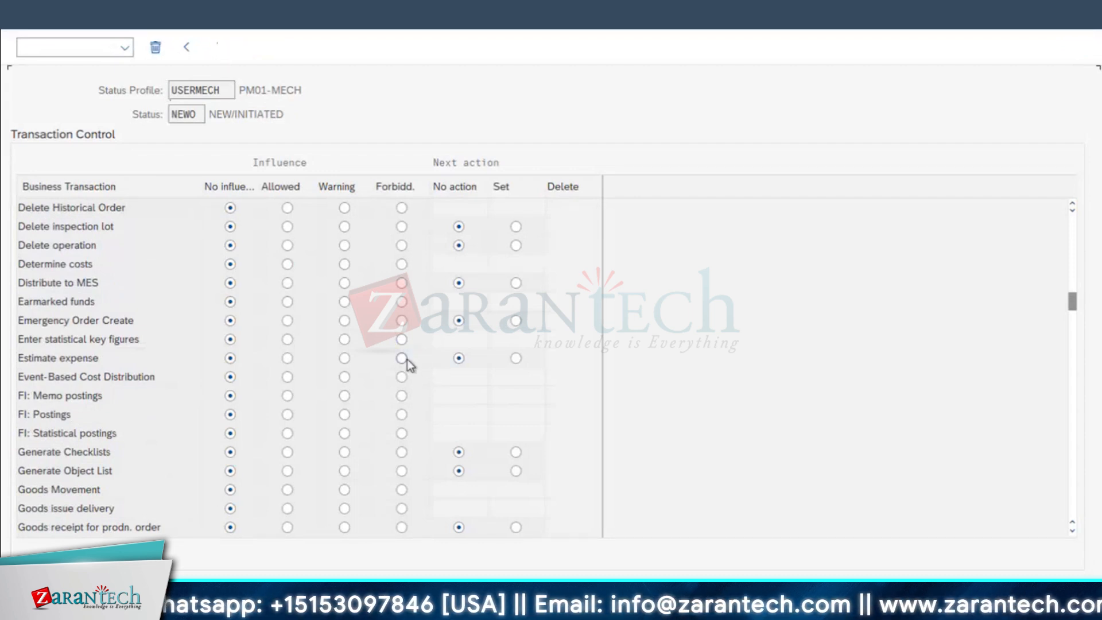
pyautogui.scroll(-1, 408, 364)
pyautogui.scroll(-1, 408, 363)
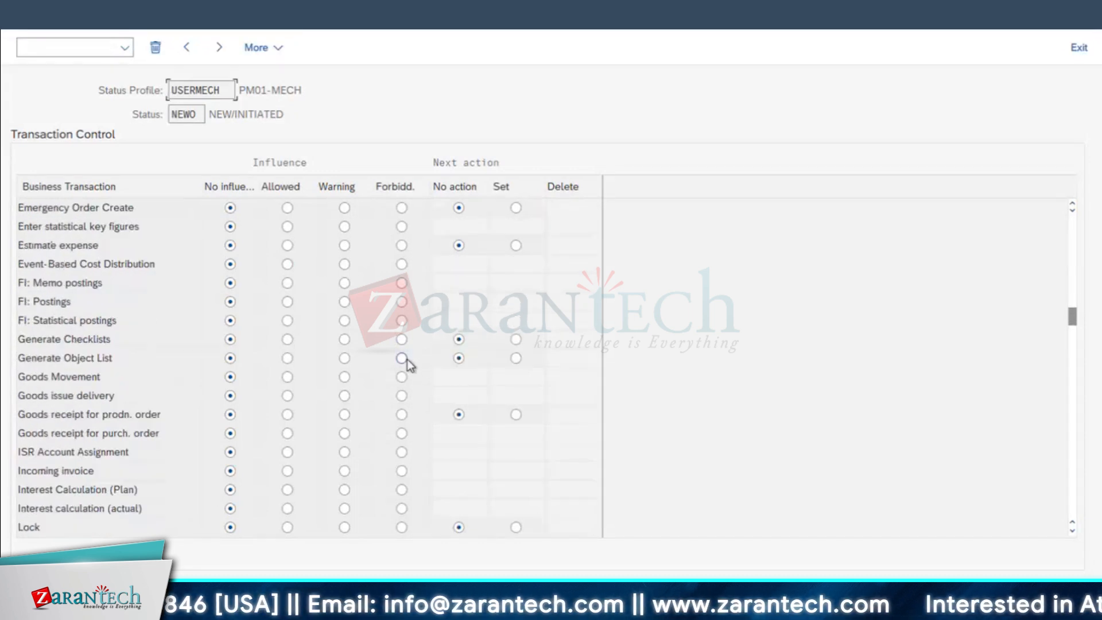
pyautogui.scroll(-3, 408, 363)
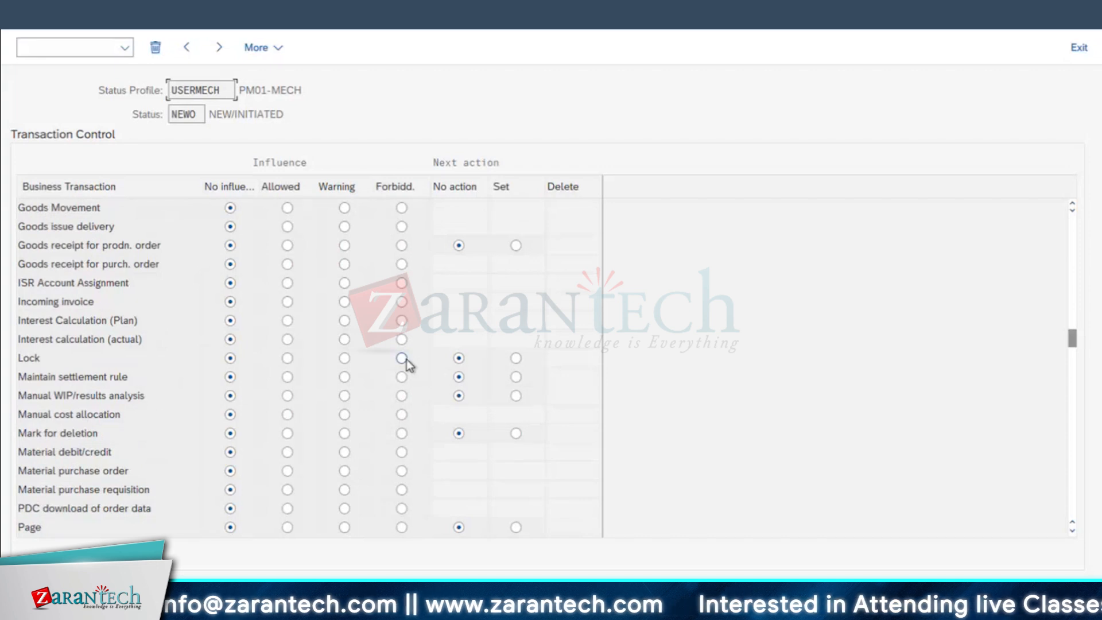
pyautogui.scroll(-5, 408, 363)
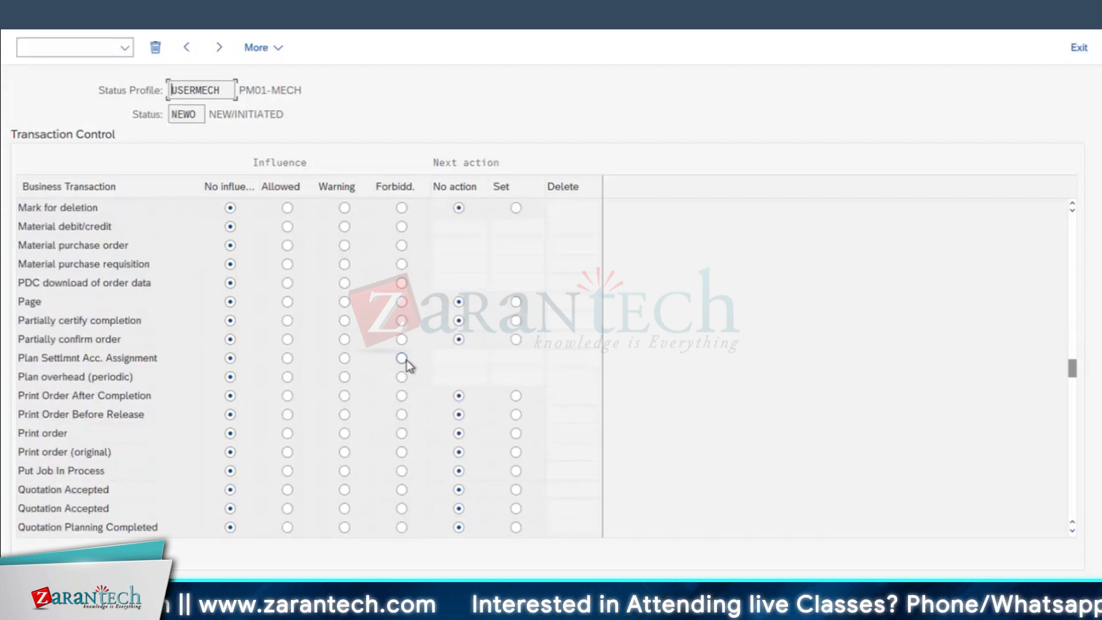
pyautogui.scroll(-3, 408, 363)
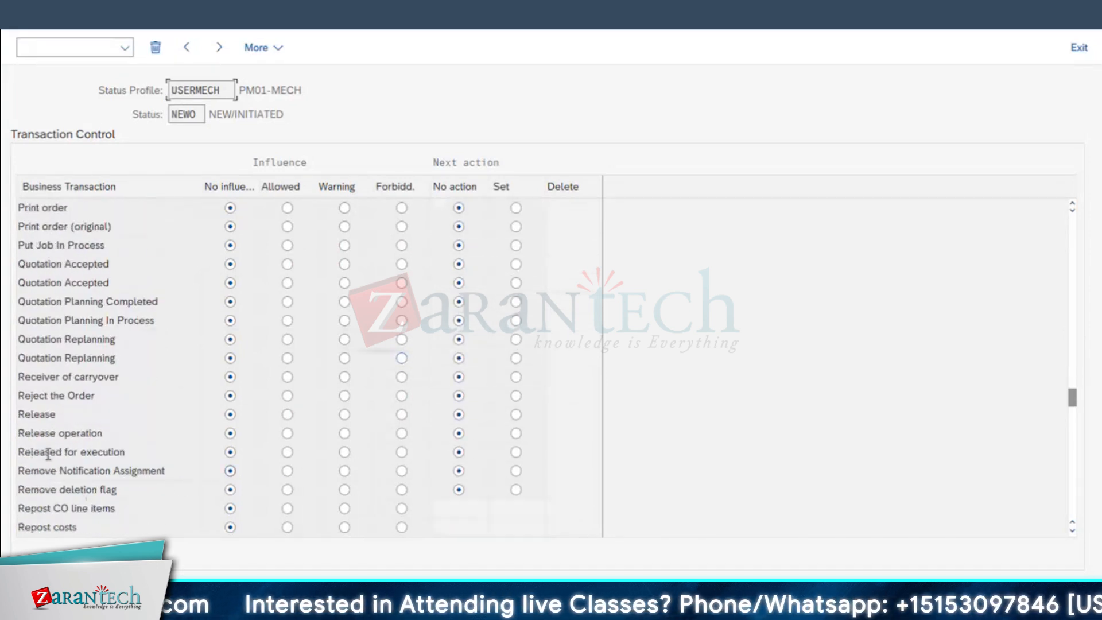
pyautogui.click(403, 416)
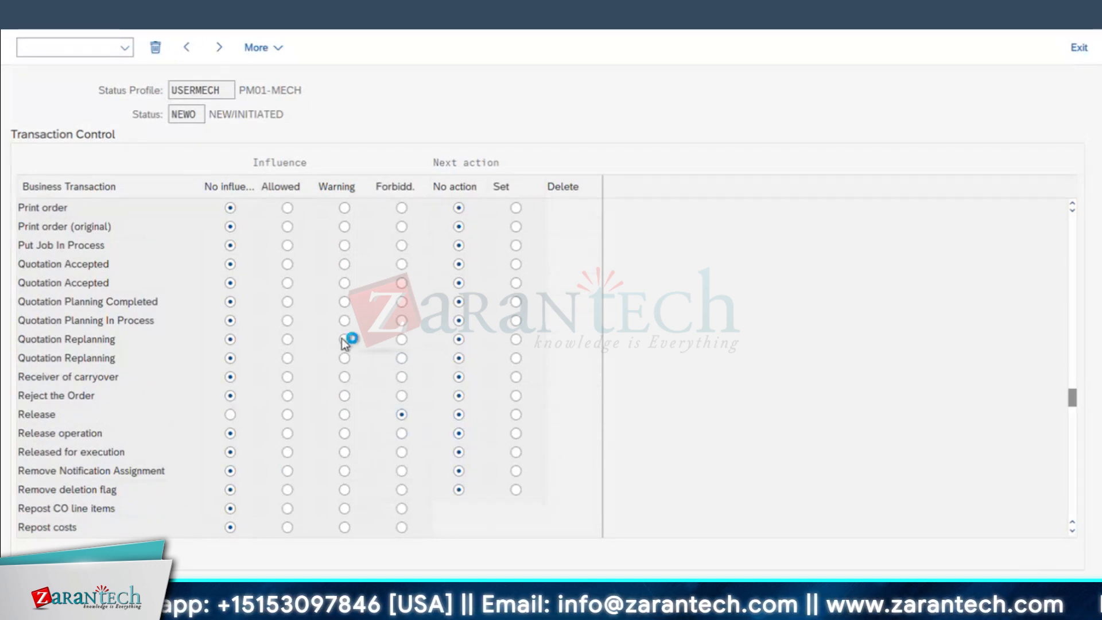
pyautogui.hotkey('ctrl', 's')
pyautogui.click(399, 319)
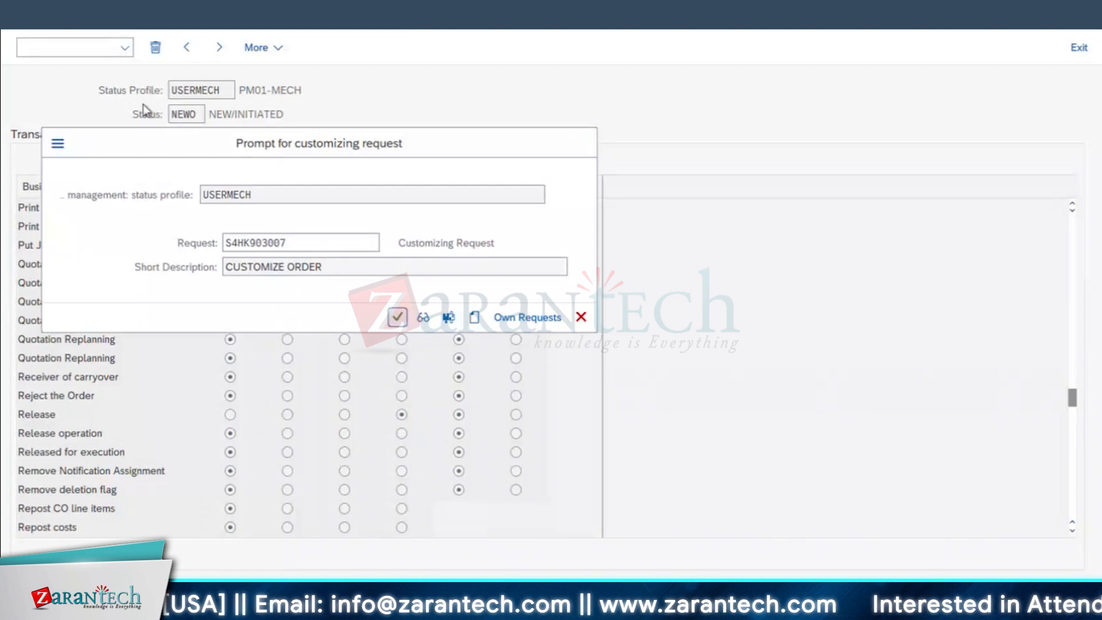
pyautogui.press('F3')
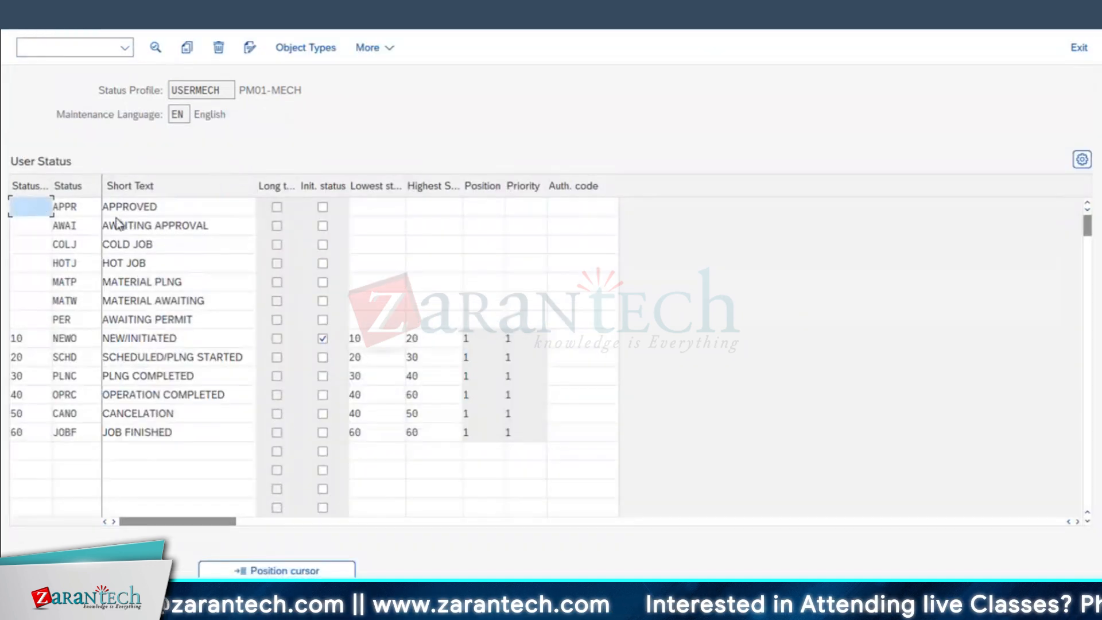
# Step: Open the transaction control of SCHD, check its forbidden transactions in the Excel sheet, and create its business transaction list
pyautogui.doubleClick(67, 357)
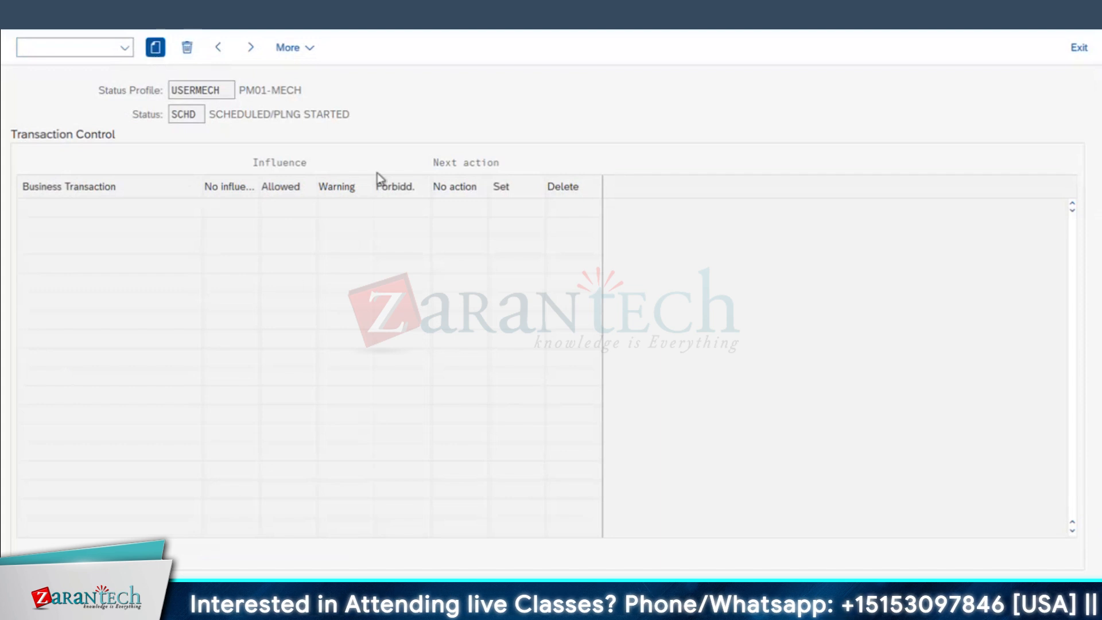
pyautogui.press('super+Tab')
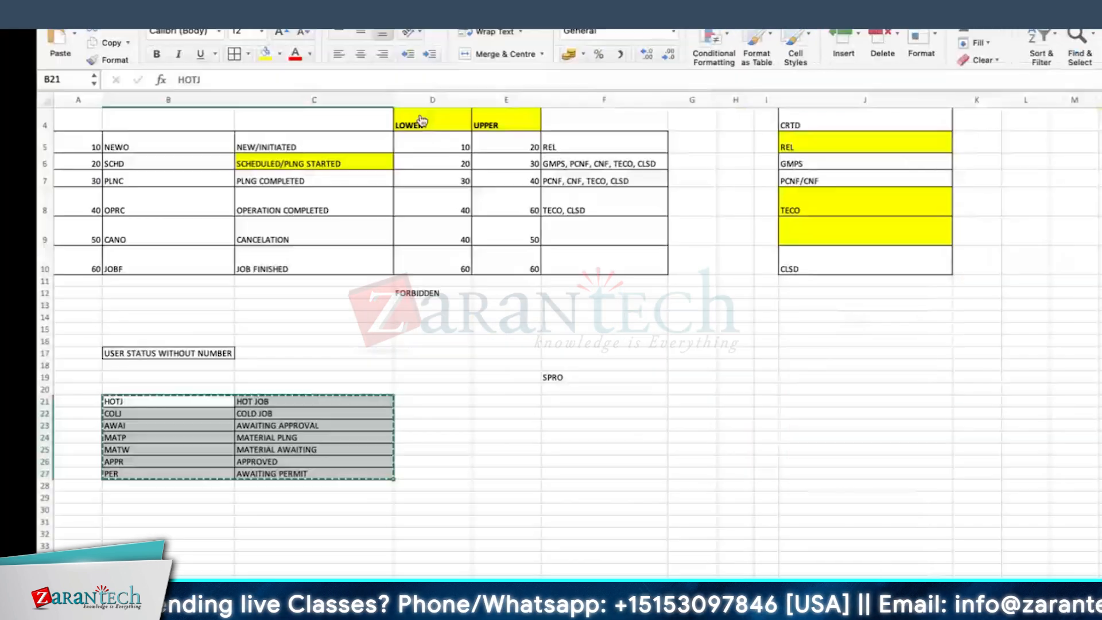
pyautogui.click(523, 161)
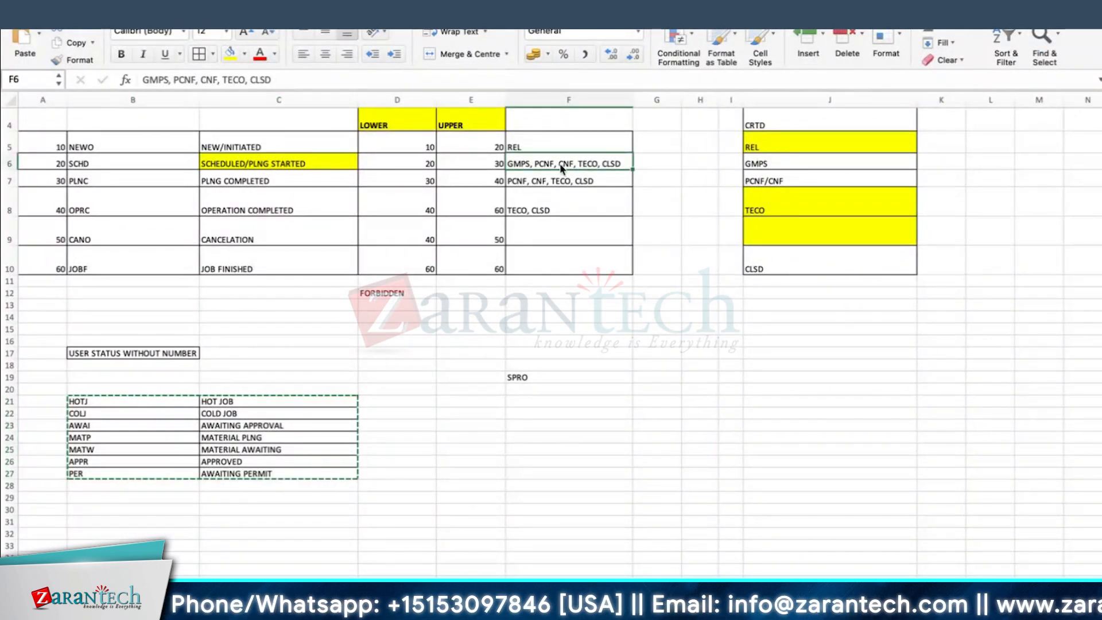
pyautogui.press('super+Tab')
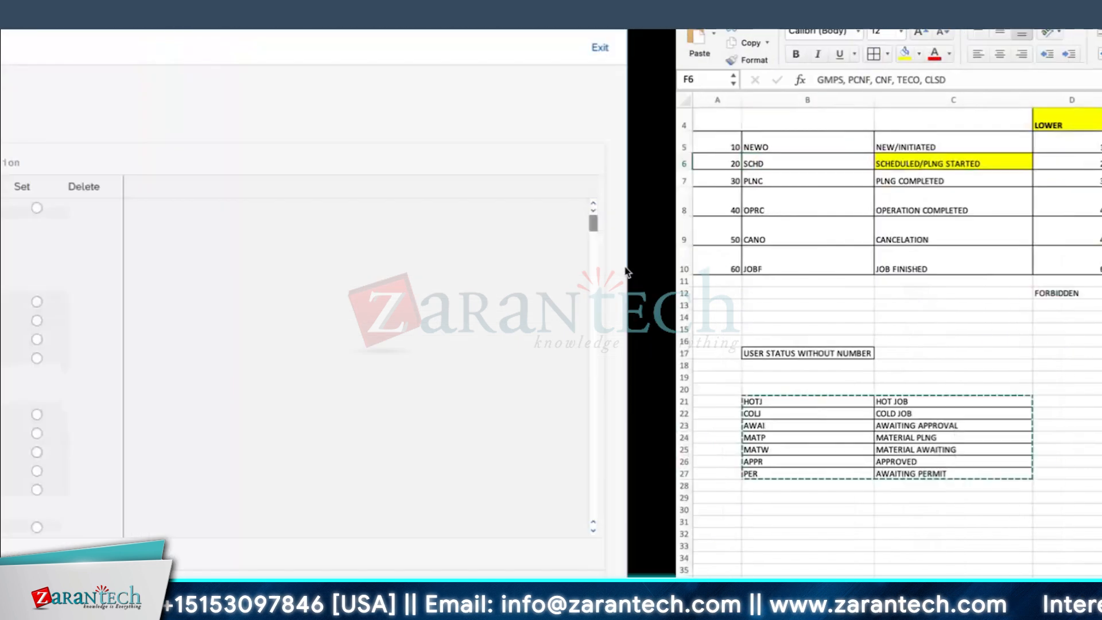
# Step: Set the business transactions Complete and Confirm order to forbidden for status SCHD
pyautogui.scroll(-1, 329, 366)
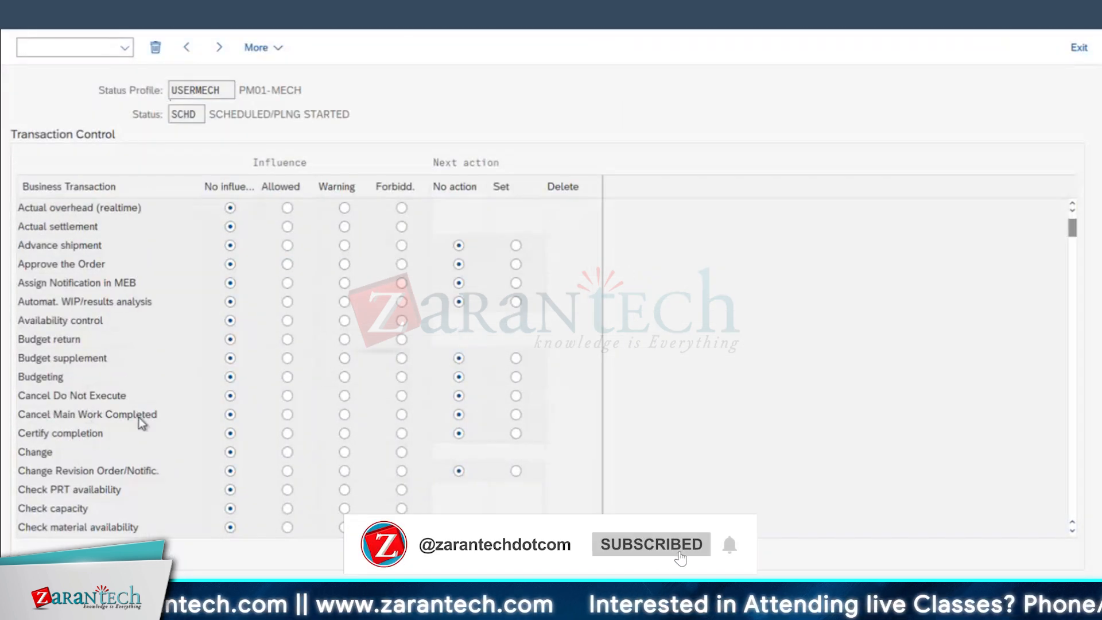
pyautogui.scroll(-1, 139, 421)
pyautogui.scroll(-1, 139, 425)
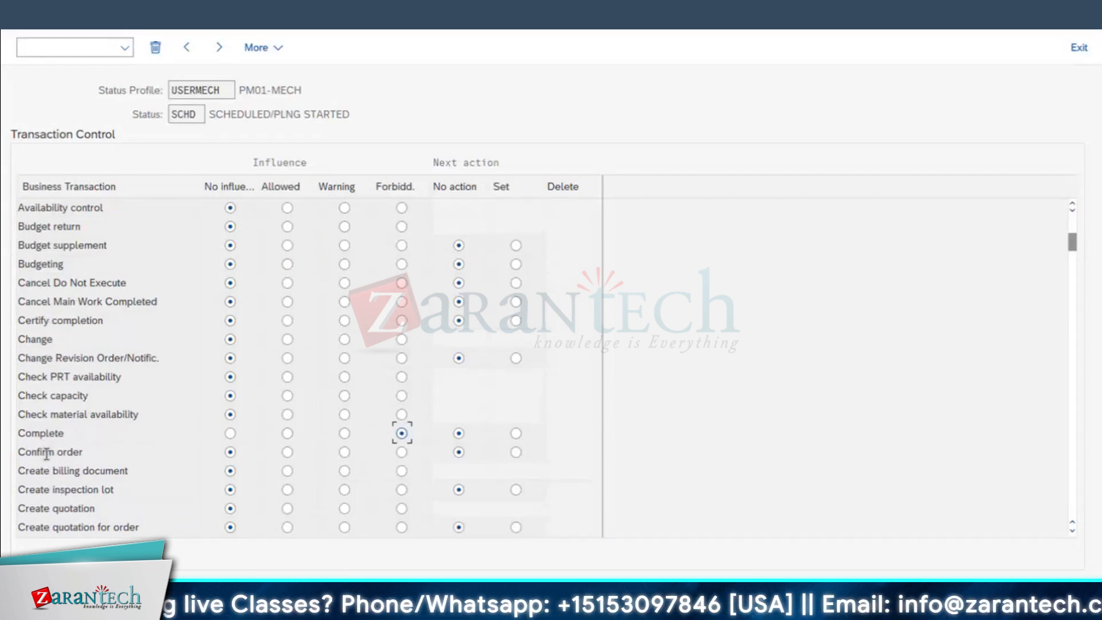
pyautogui.click(402, 451)
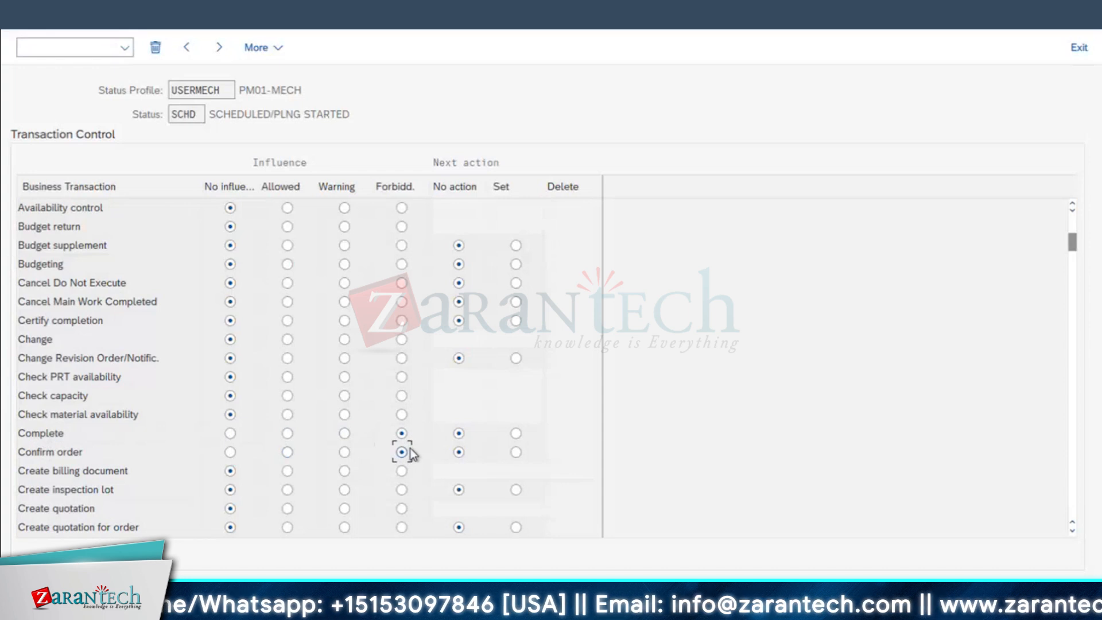
# Step: Forbid Goods Movement, Goods issue delivery, Goods receipt for prodn. order and Goods receipt for purch. order for status SCHD
pyautogui.scroll(-1, 406, 425)
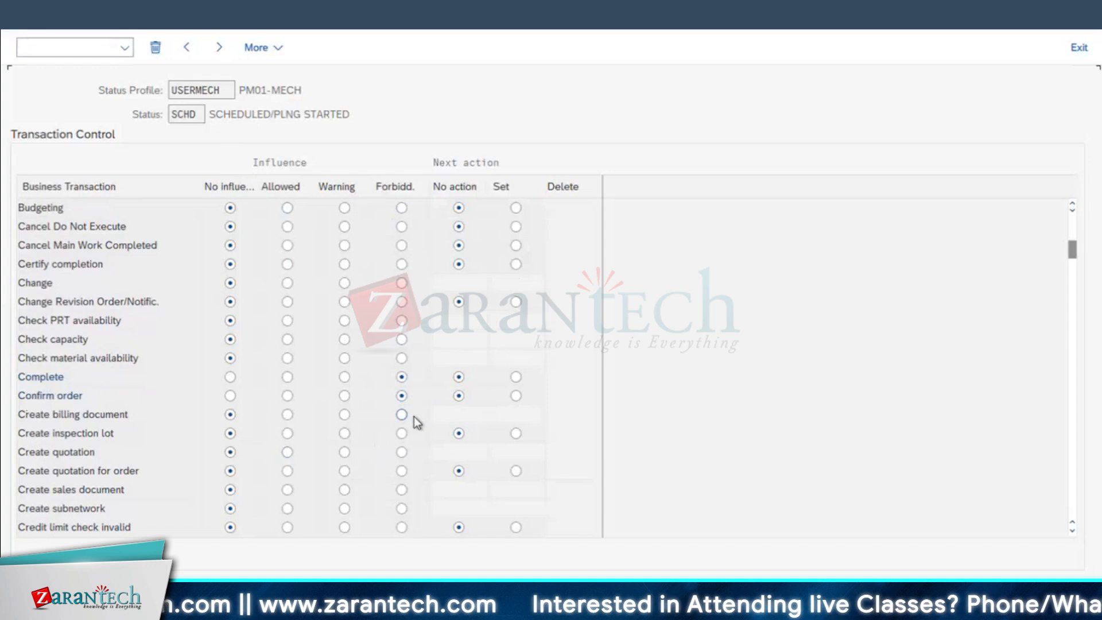
pyautogui.scroll(-4, 415, 415)
pyautogui.scroll(-3, 414, 418)
pyautogui.scroll(-1, 72, 439)
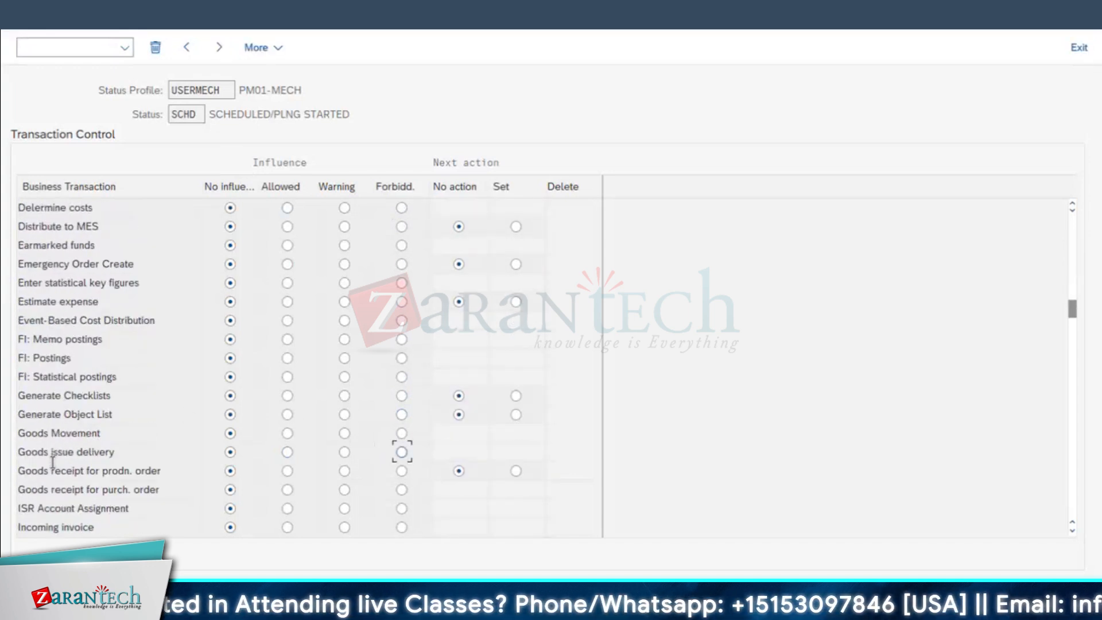
pyautogui.click(401, 433)
pyautogui.click(401, 452)
pyautogui.click(401, 470)
pyautogui.click(401, 490)
# Step: Set the Partially confirm order business transaction to forbidden for status SCHD
pyautogui.scroll(-1, 414, 494)
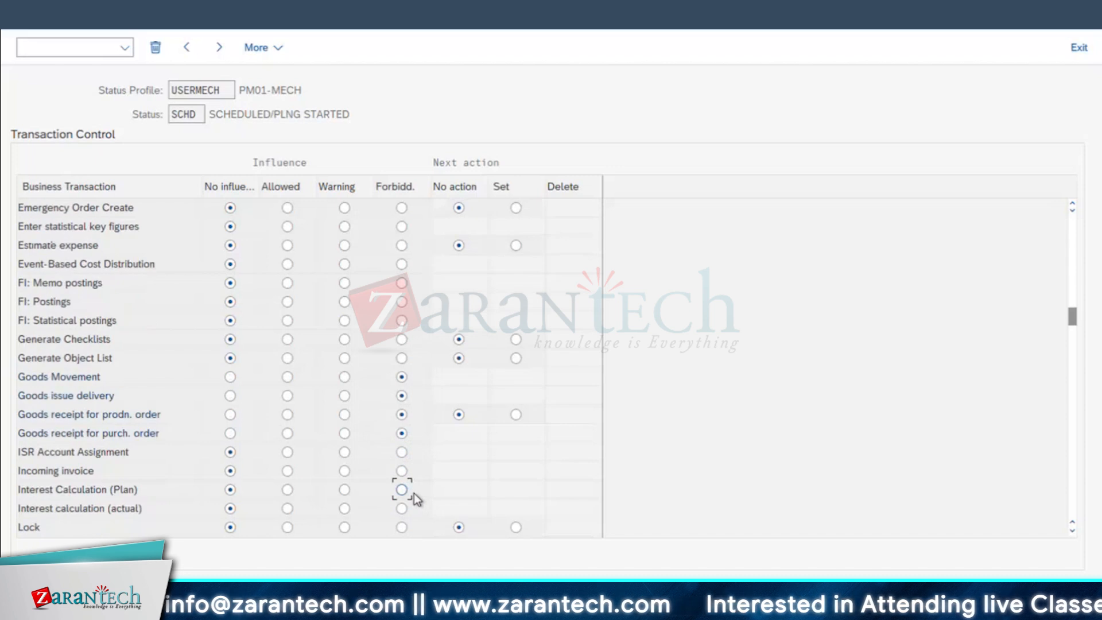
pyautogui.scroll(-1, 415, 494)
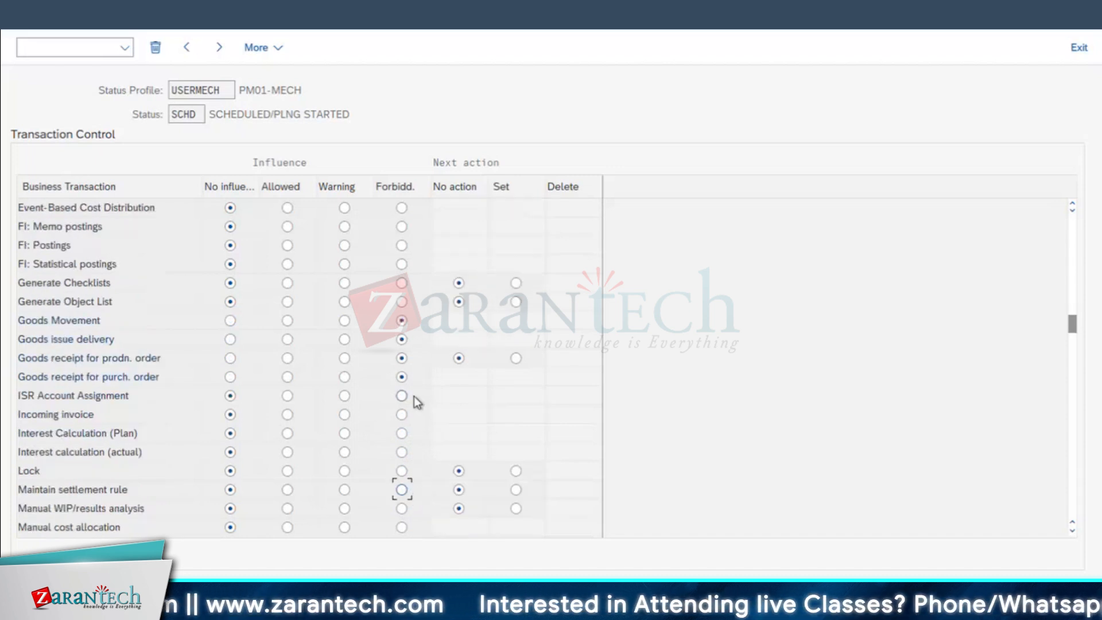
pyautogui.scroll(-3, 414, 397)
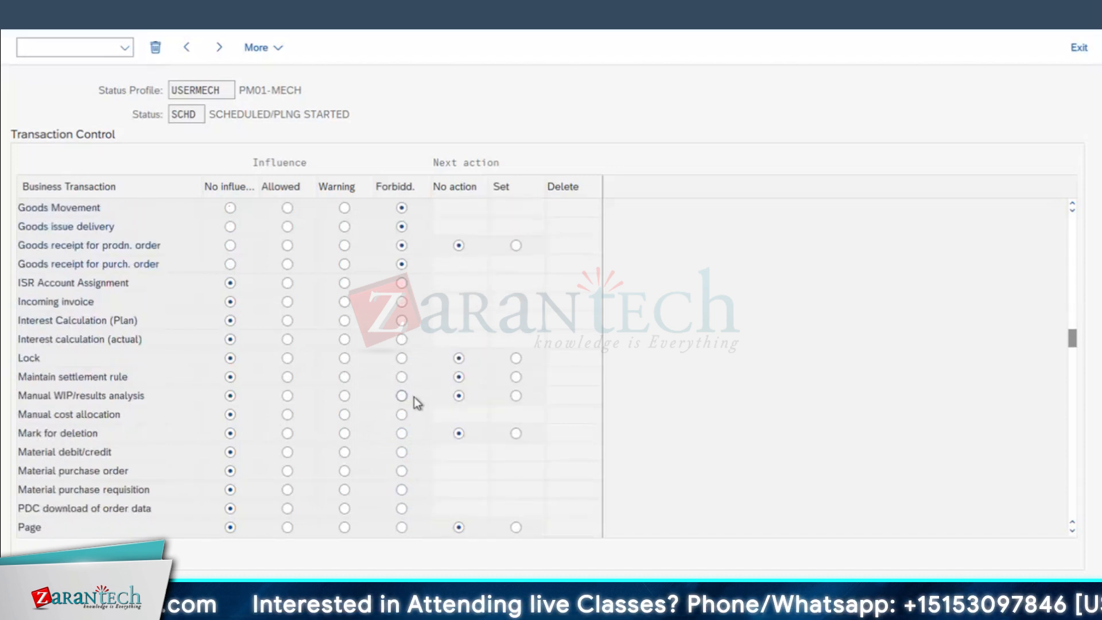
pyautogui.scroll(-1, 412, 397)
pyautogui.scroll(-1, 411, 398)
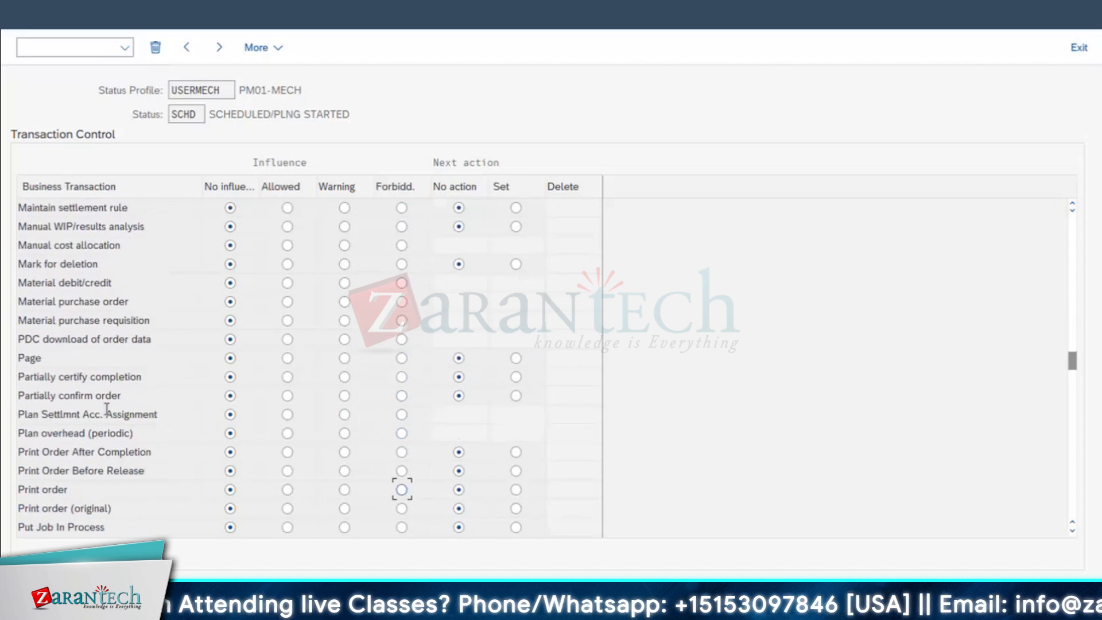
pyautogui.scroll(-1, 69, 482)
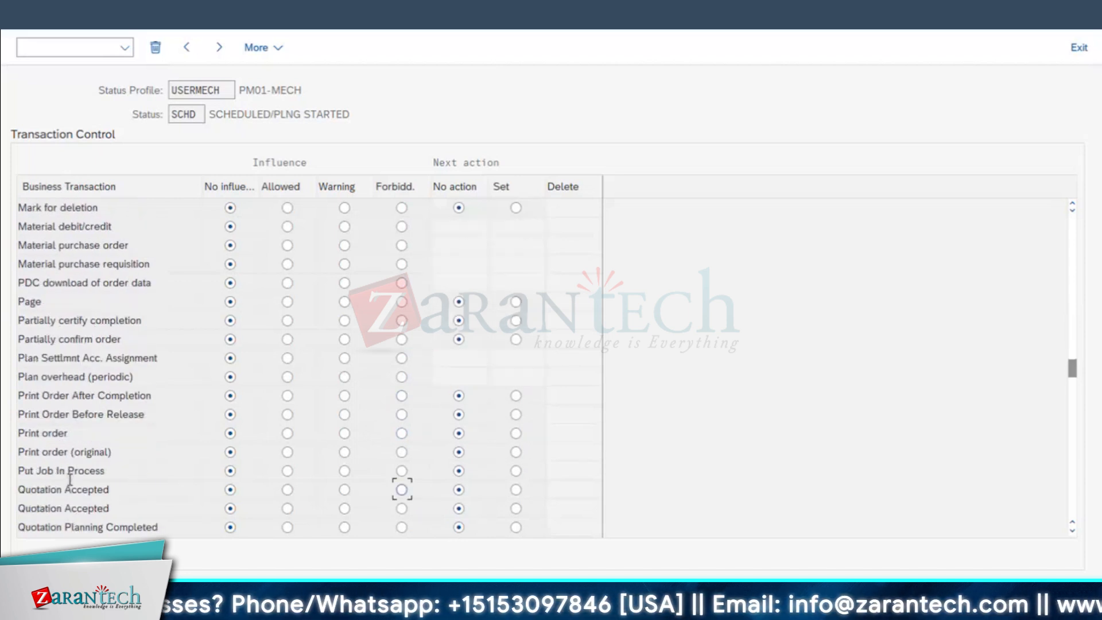
pyautogui.click(402, 339)
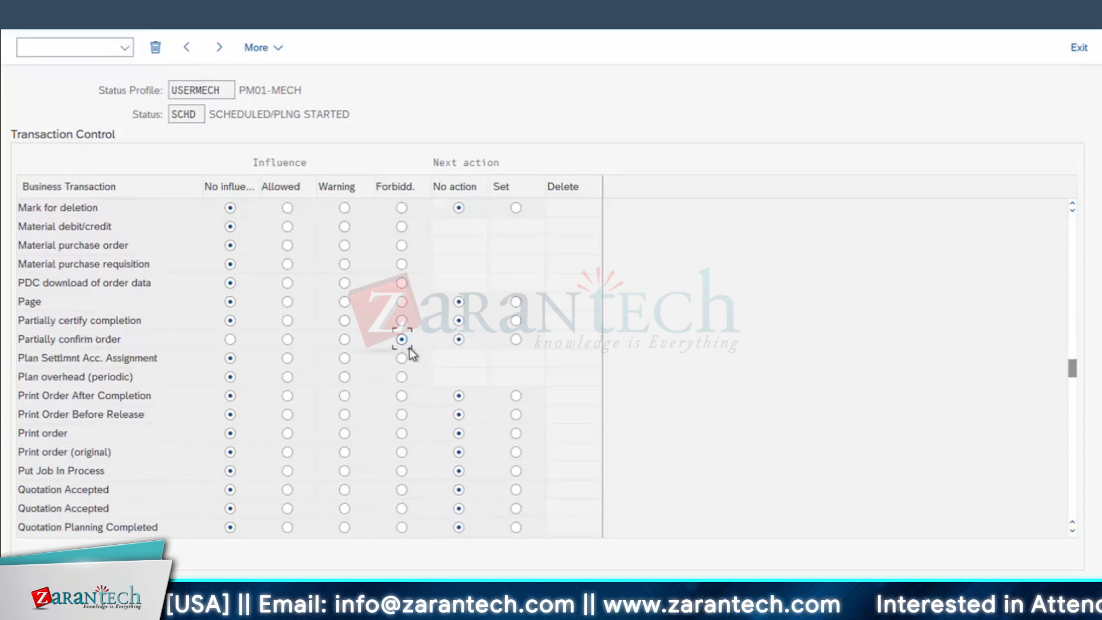
# Step: Set the Technically complete business transaction to forbidden for status SCHD
pyautogui.scroll(-1, 411, 353)
pyautogui.scroll(-4, 411, 352)
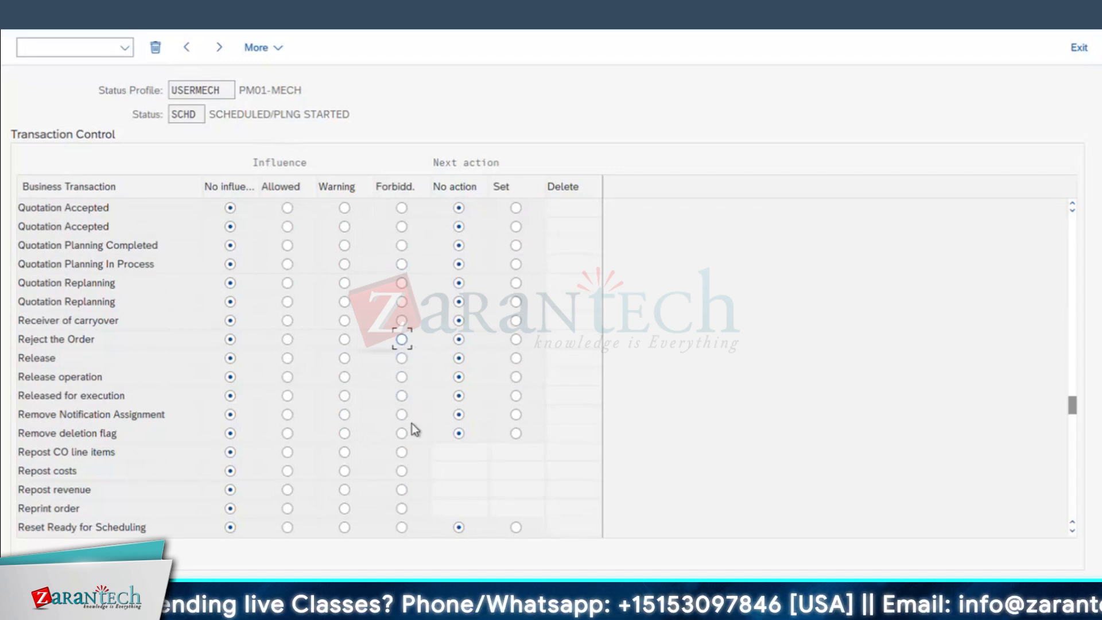
pyautogui.scroll(-2, 411, 418)
pyautogui.scroll(-3, 410, 419)
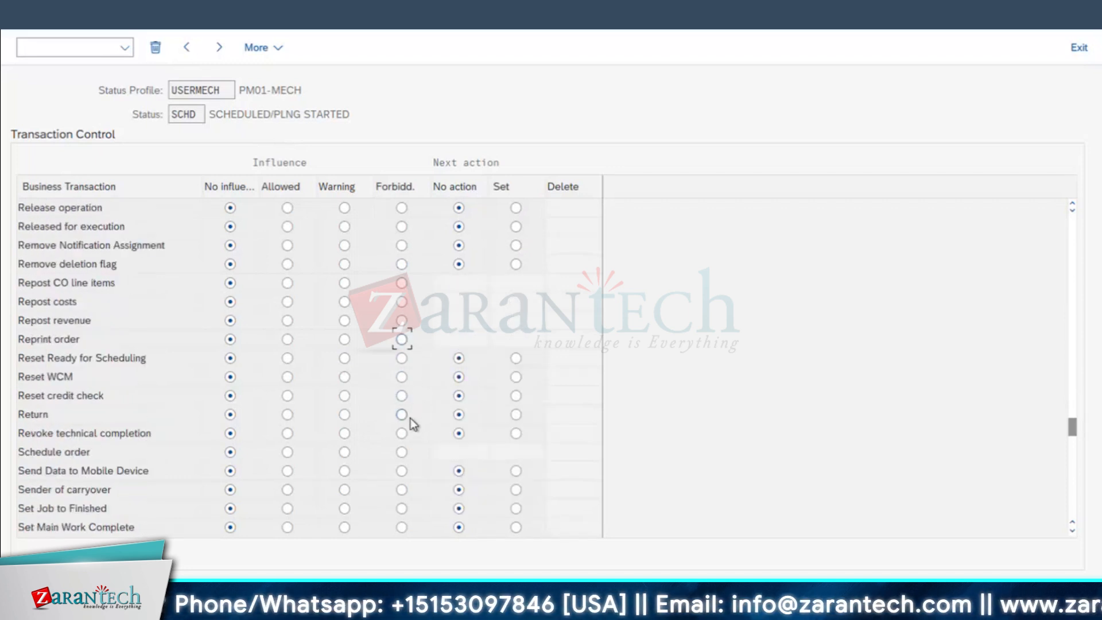
pyautogui.scroll(-1, 410, 418)
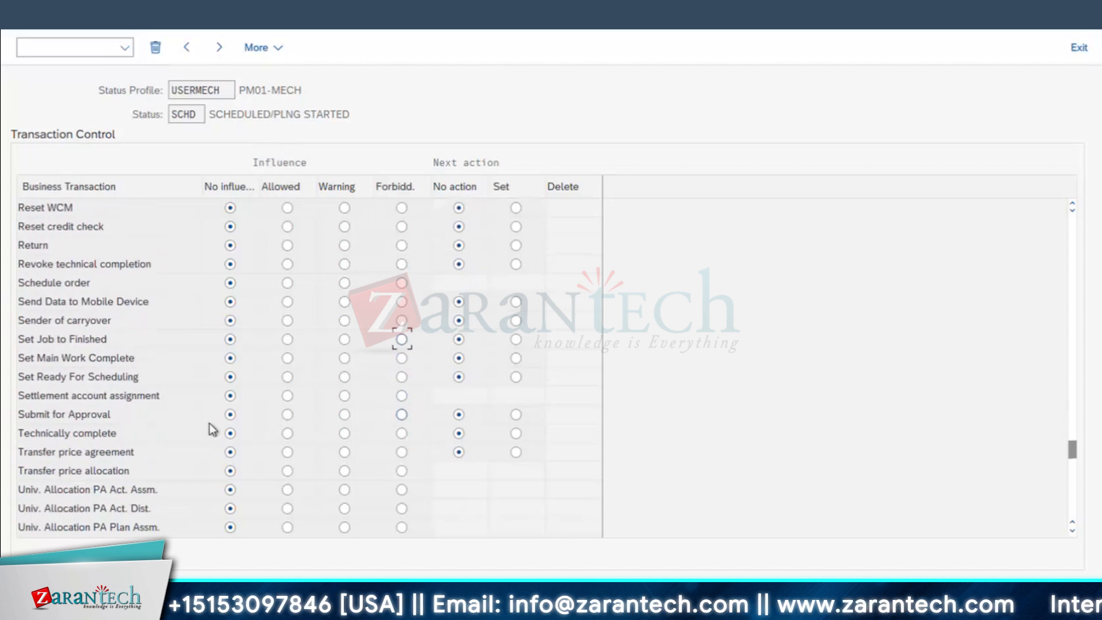
pyautogui.click(402, 434)
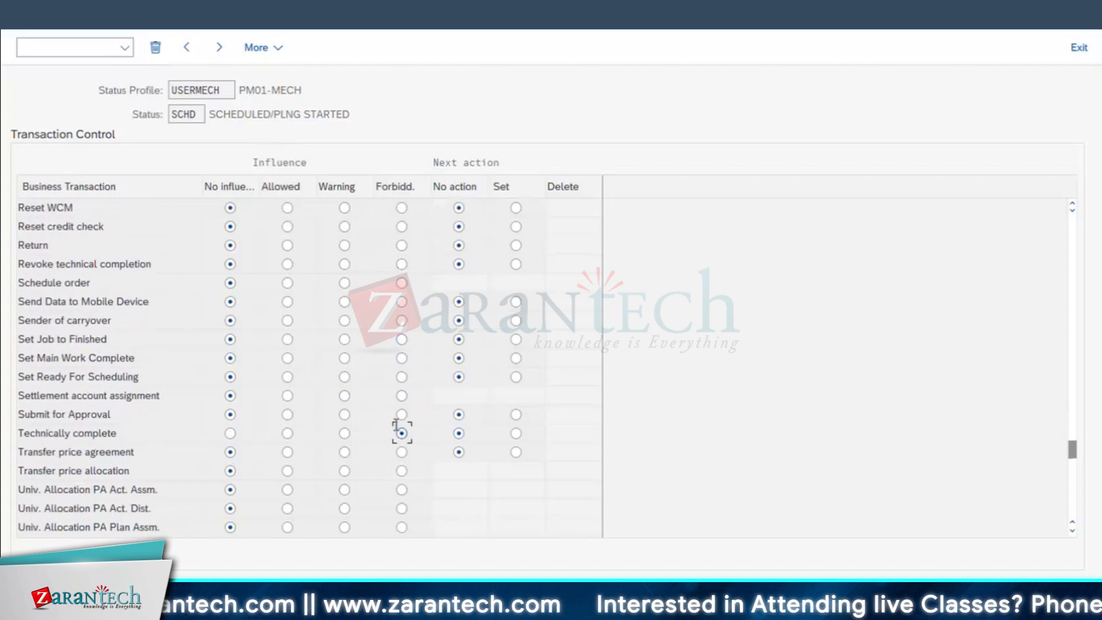
# Step: Switch to the Excel sheet and enter the heading FORBIDDEN in cell F4 above the forbidden transactions of each status
pyautogui.press('super+Tab')
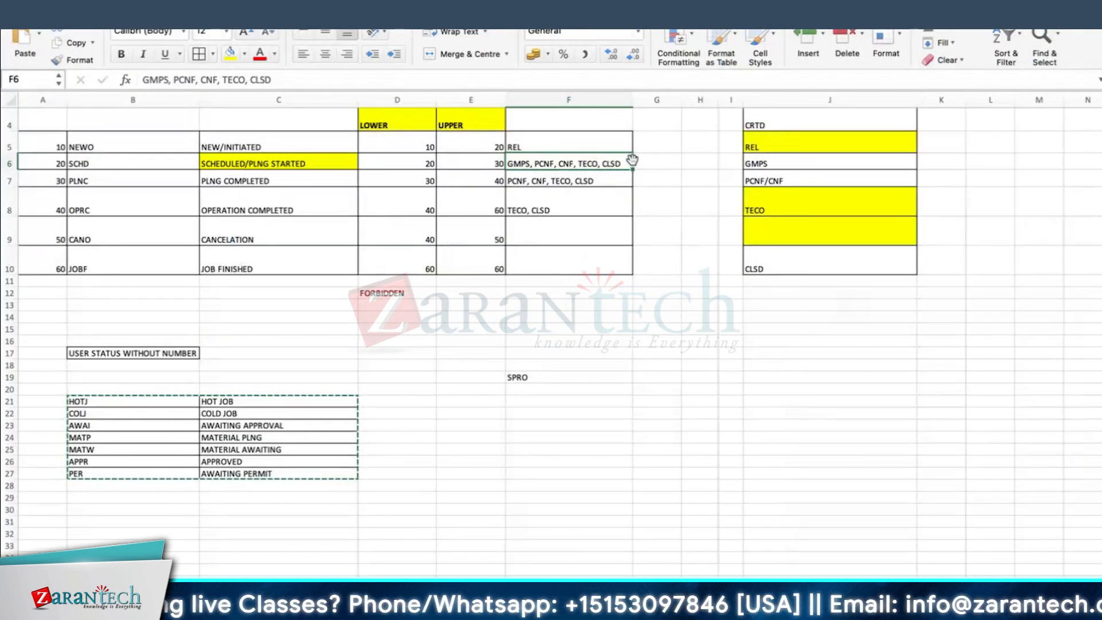
pyautogui.click(662, 165)
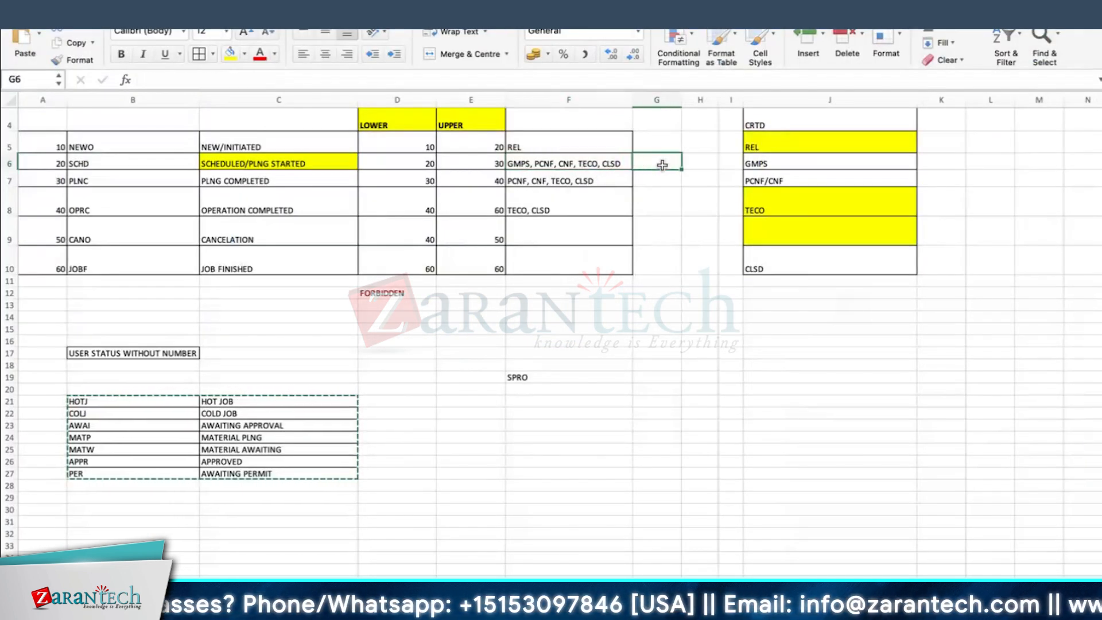
pyautogui.click(525, 166)
pyautogui.click(579, 117)
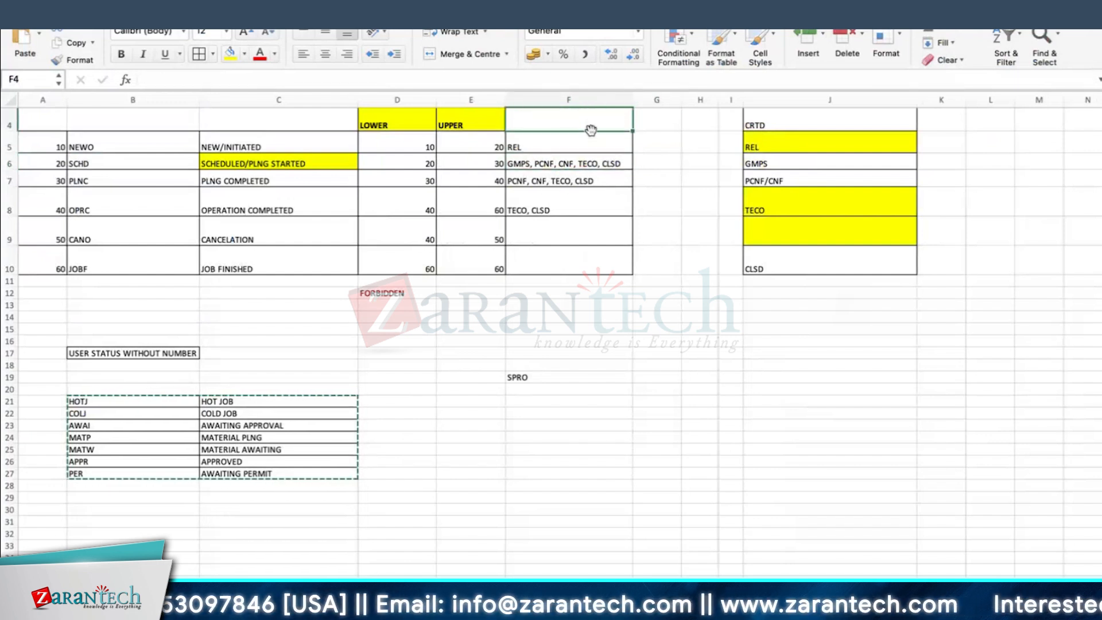
pyautogui.write('FORBIDDEN')
pyautogui.press('Return')
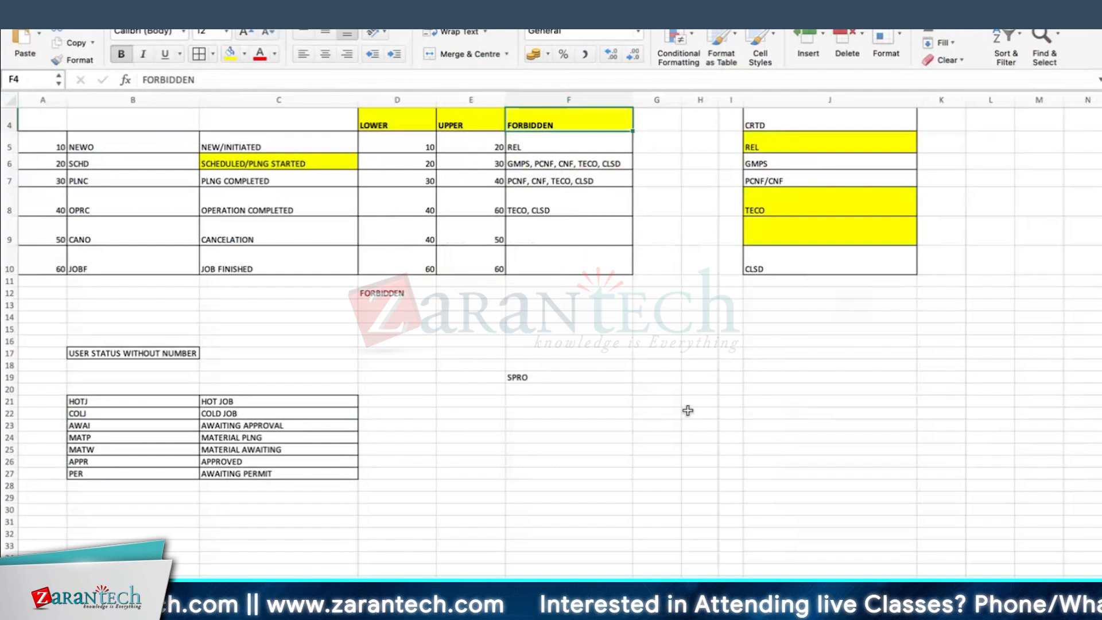
# Step: Switch back to SAP, open the transaction control of status PLNC and create its list of business transactions
pyautogui.press('super+Tab')
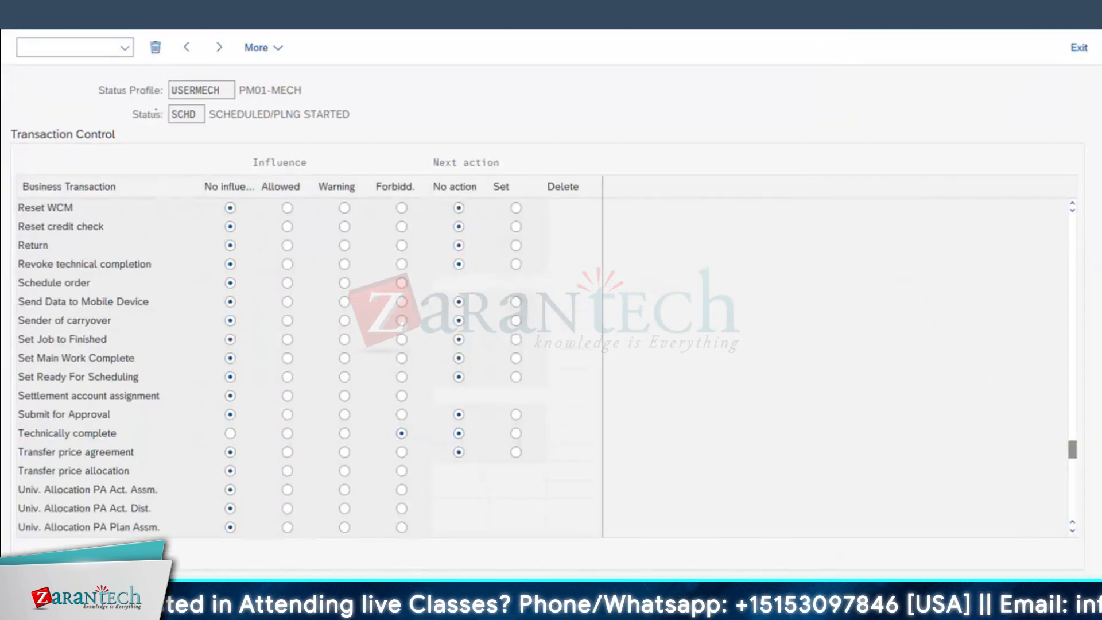
pyautogui.click(45, 16)
pyautogui.doubleClick(69, 375)
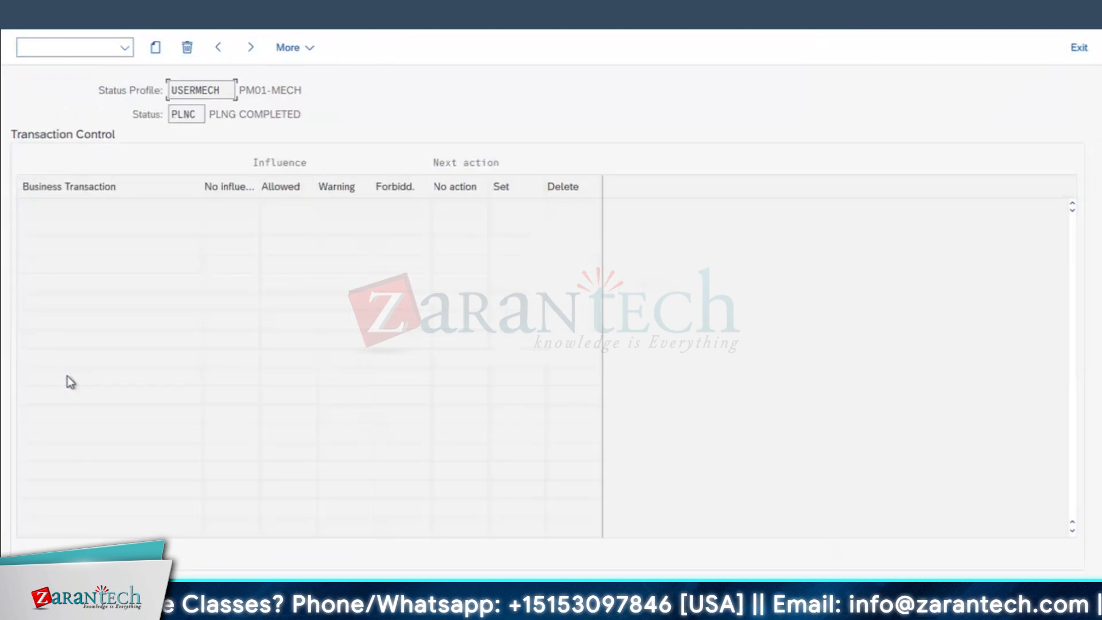
pyautogui.click(154, 48)
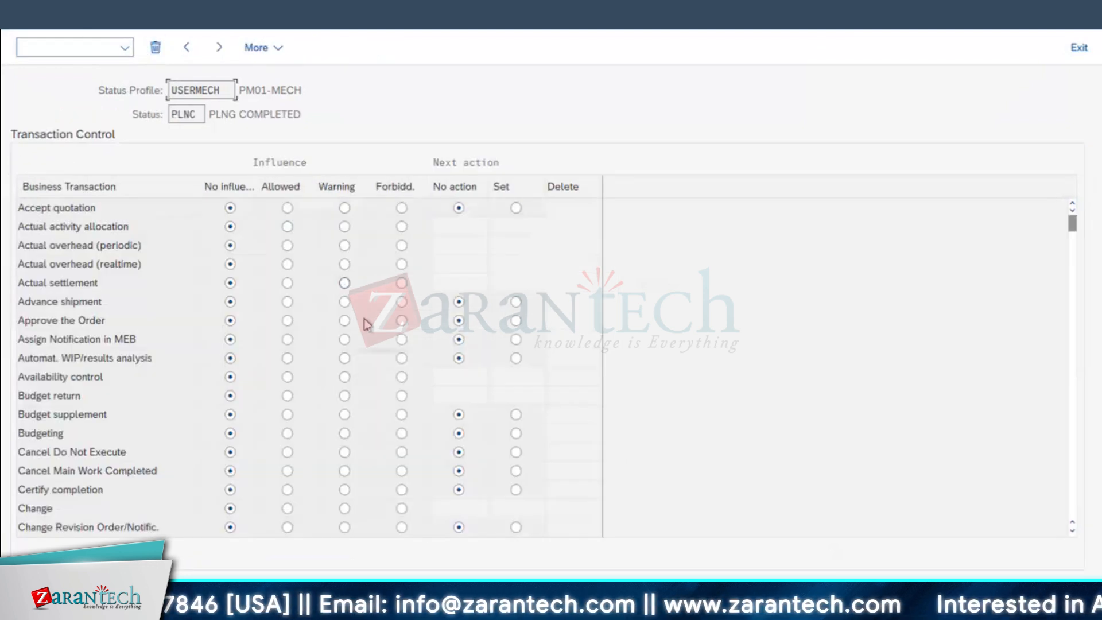
# Step: Set the business transactions Complete and Confirm order to forbidden for status PLNC
pyautogui.scroll(-1, 218, 423)
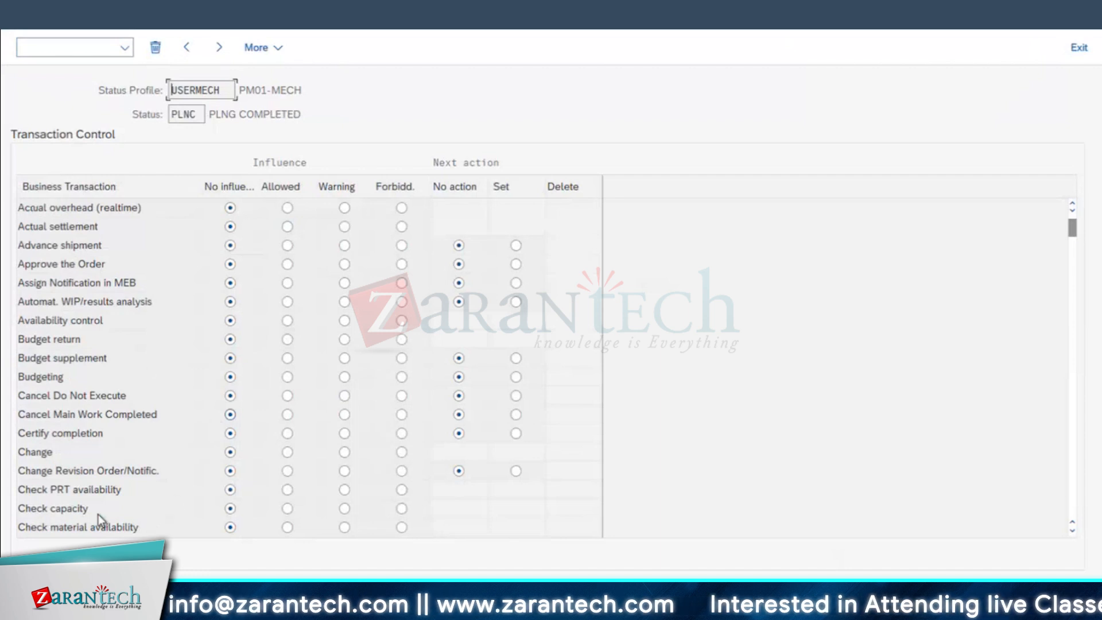
pyautogui.scroll(-1, 172, 497)
pyautogui.click(401, 489)
pyautogui.click(402, 509)
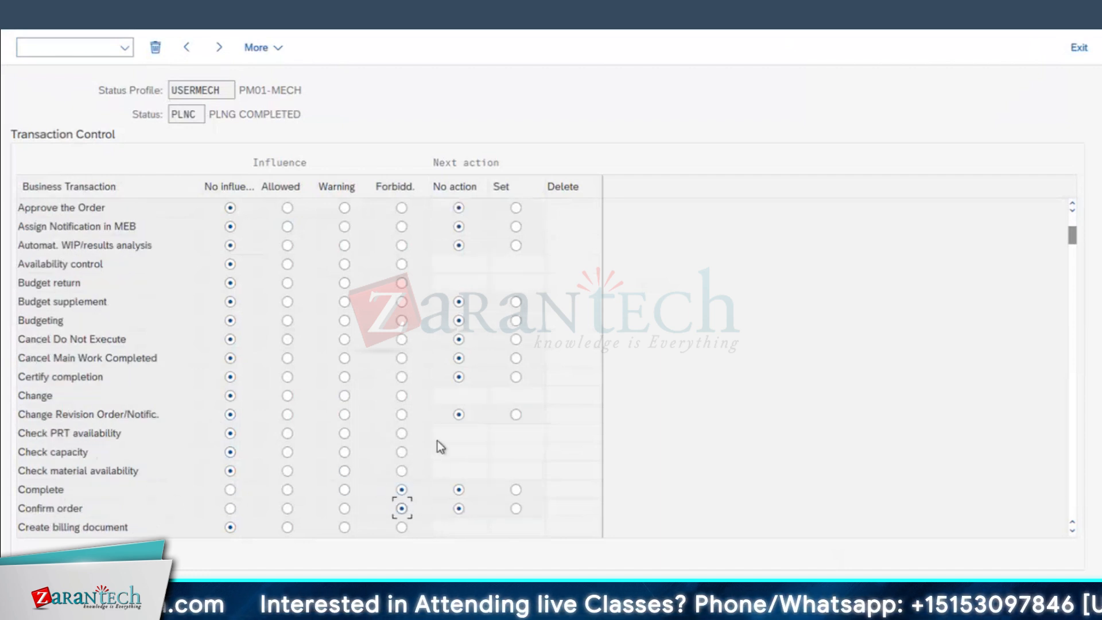
# Step: Set the Partially confirm order business transaction to forbidden for status PLNC
pyautogui.scroll(-2, 439, 442)
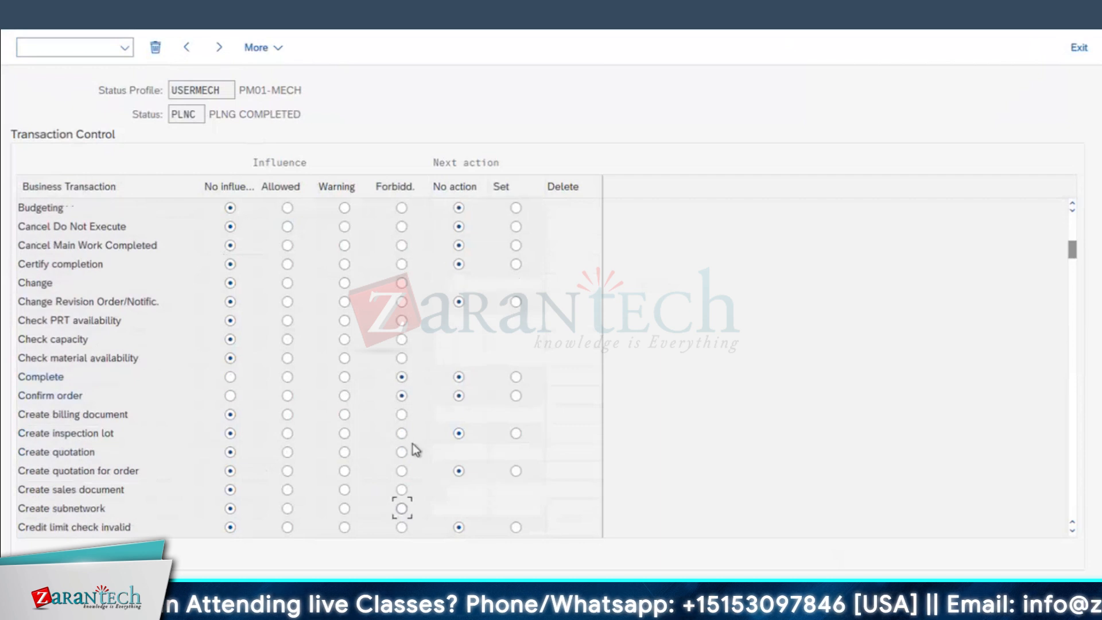
pyautogui.scroll(-4, 410, 404)
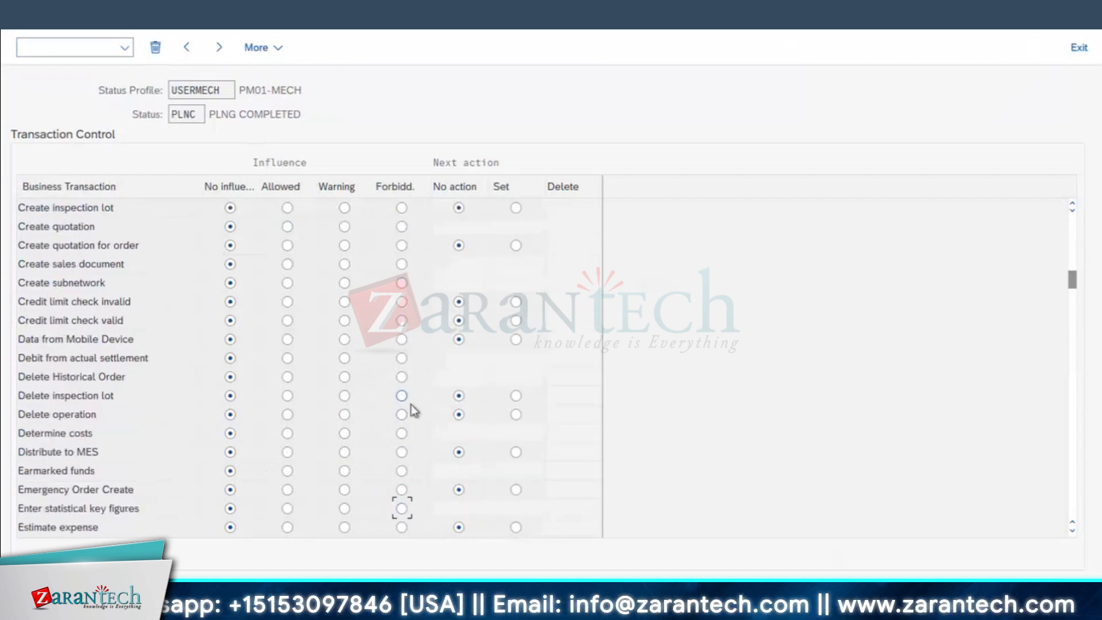
pyautogui.scroll(-4, 411, 404)
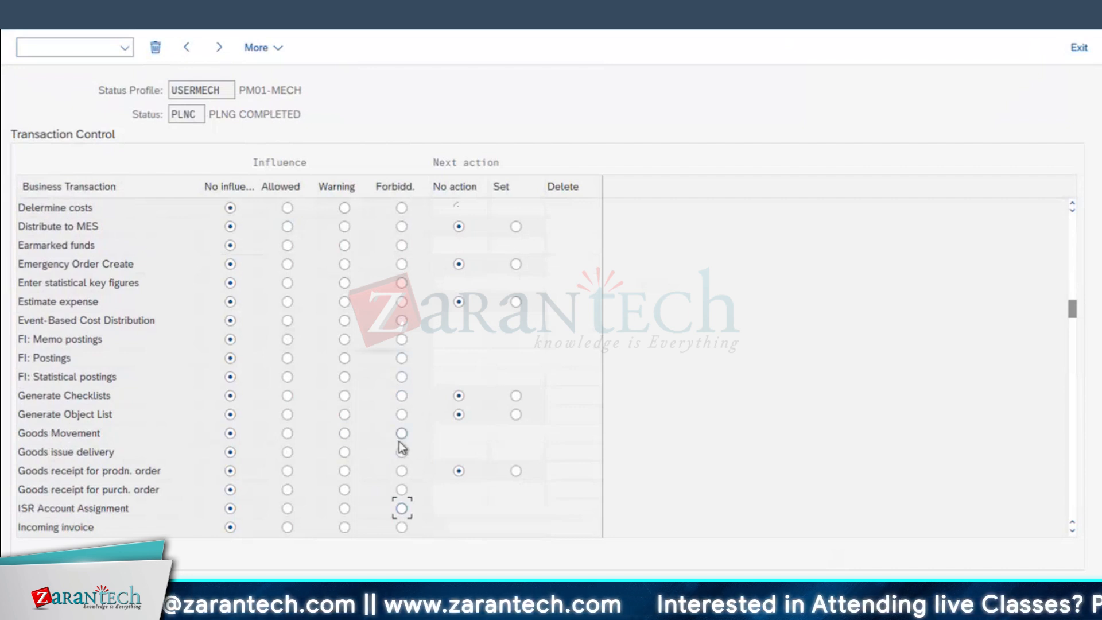
pyautogui.scroll(-1, 402, 445)
pyautogui.scroll(-3, 395, 456)
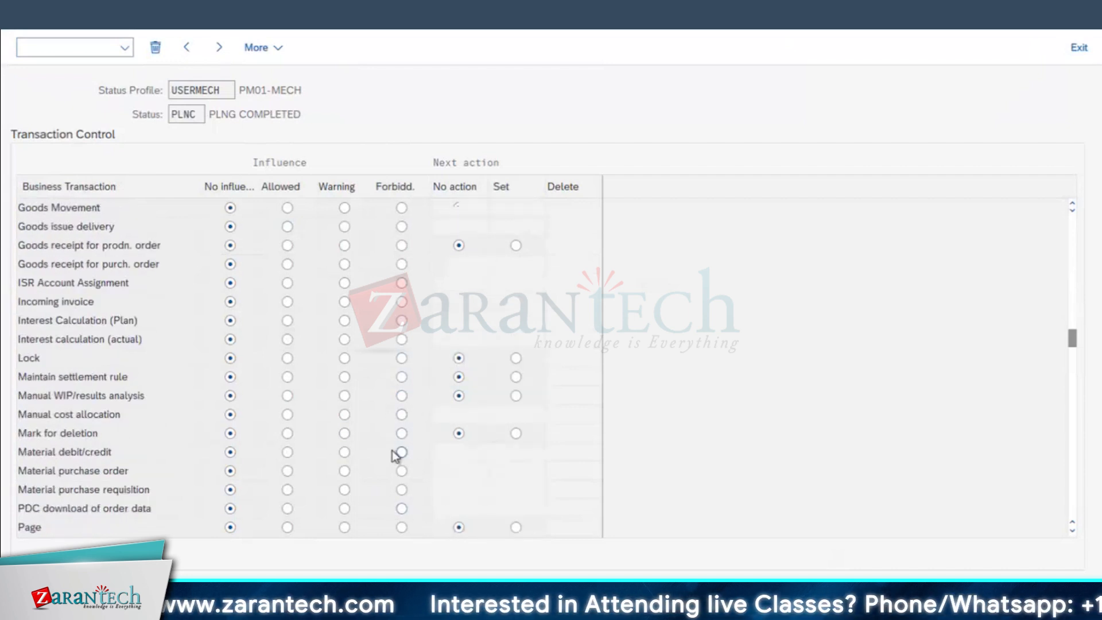
pyautogui.scroll(-1, 395, 456)
pyautogui.scroll(-1, 402, 453)
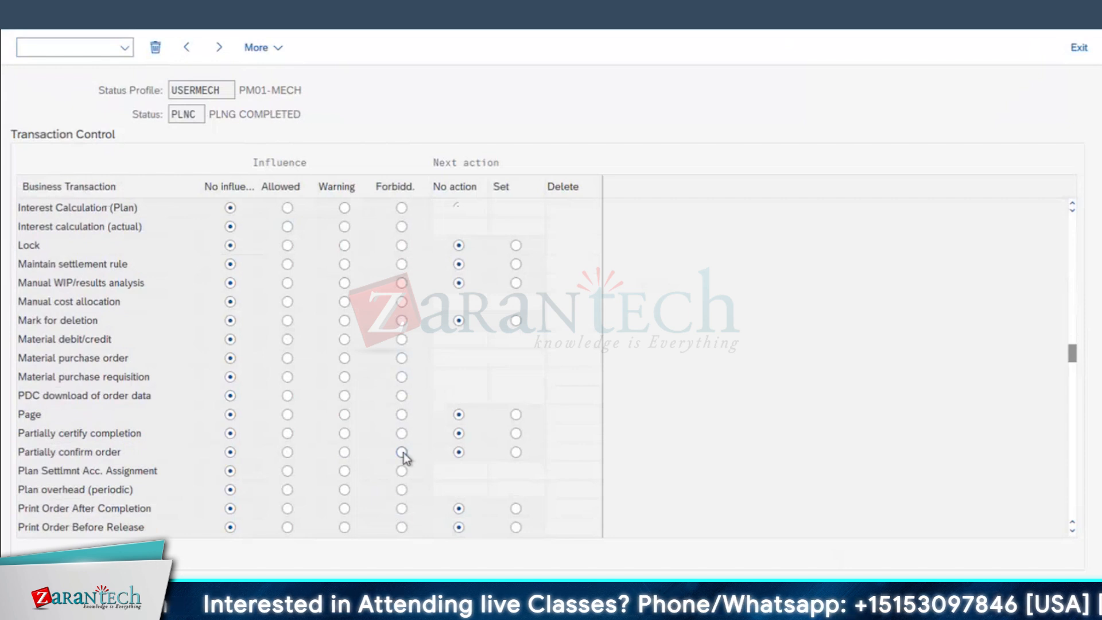
pyautogui.scroll(-1, 404, 452)
pyautogui.scroll(-1, 401, 454)
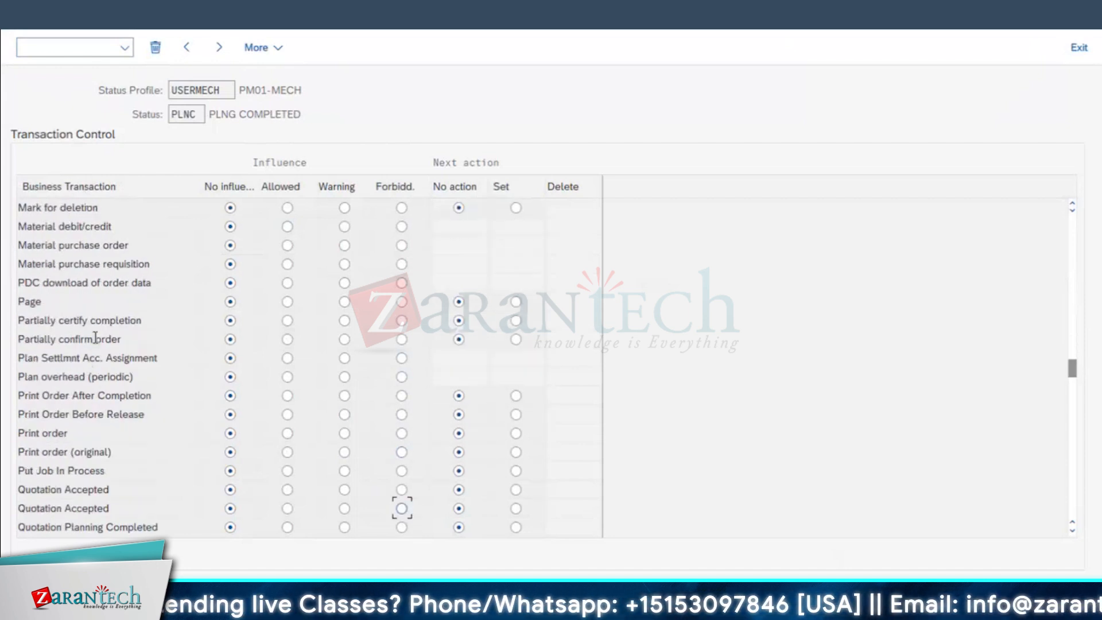
pyautogui.click(403, 341)
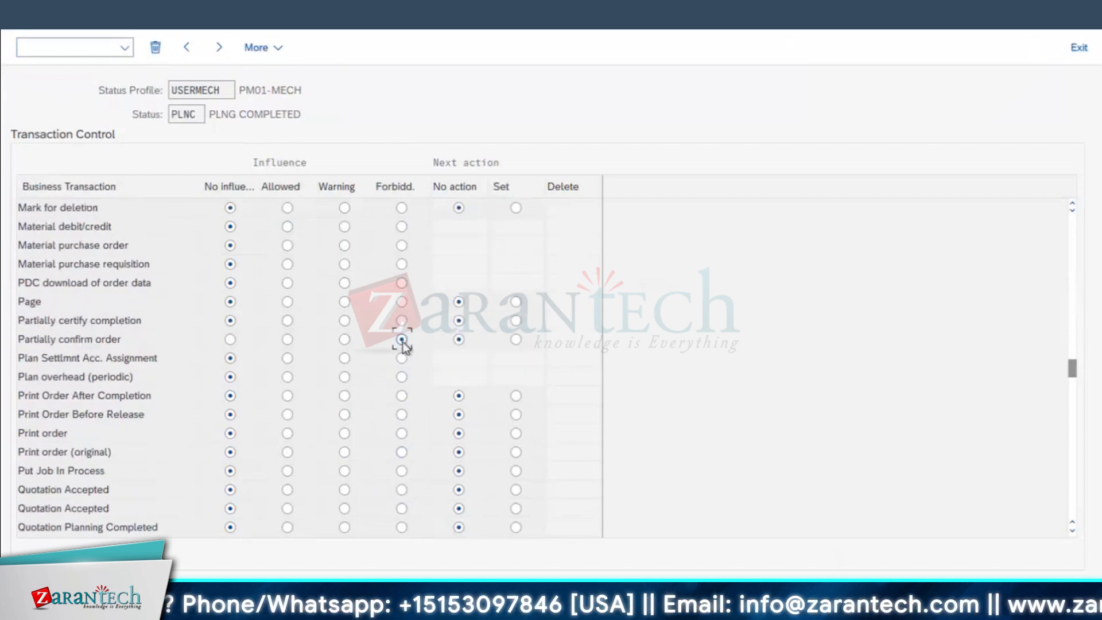
# Step: Set the Technically complete business transaction to forbidden for status PLNC
pyautogui.scroll(-1, 404, 435)
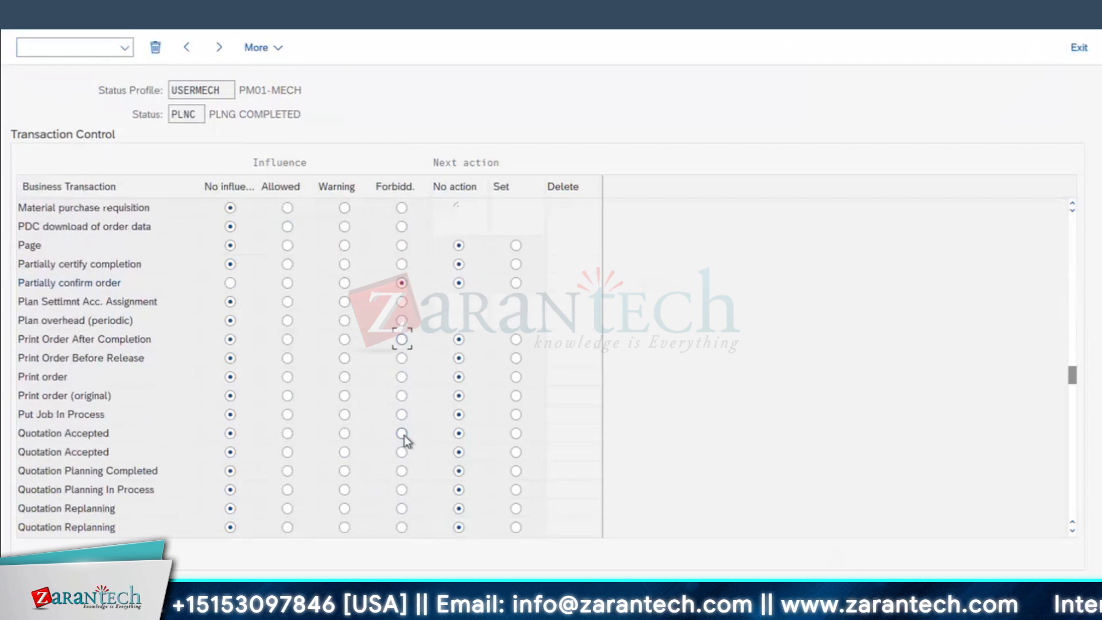
pyautogui.scroll(-3, 404, 435)
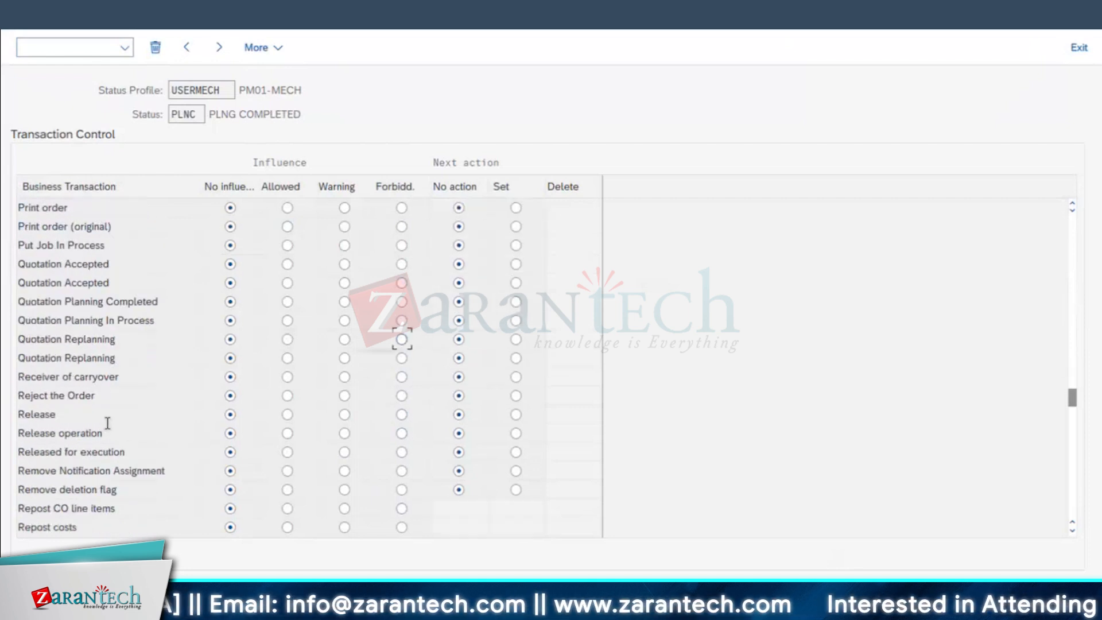
pyautogui.scroll(-2, 402, 435)
pyautogui.scroll(-5, 401, 435)
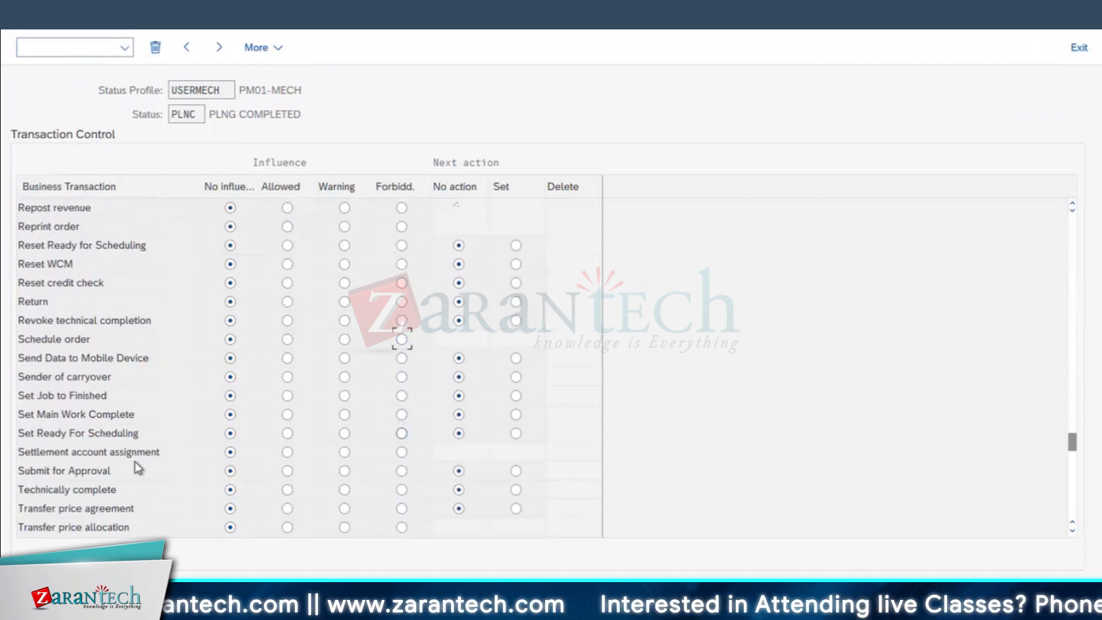
pyautogui.click(401, 433)
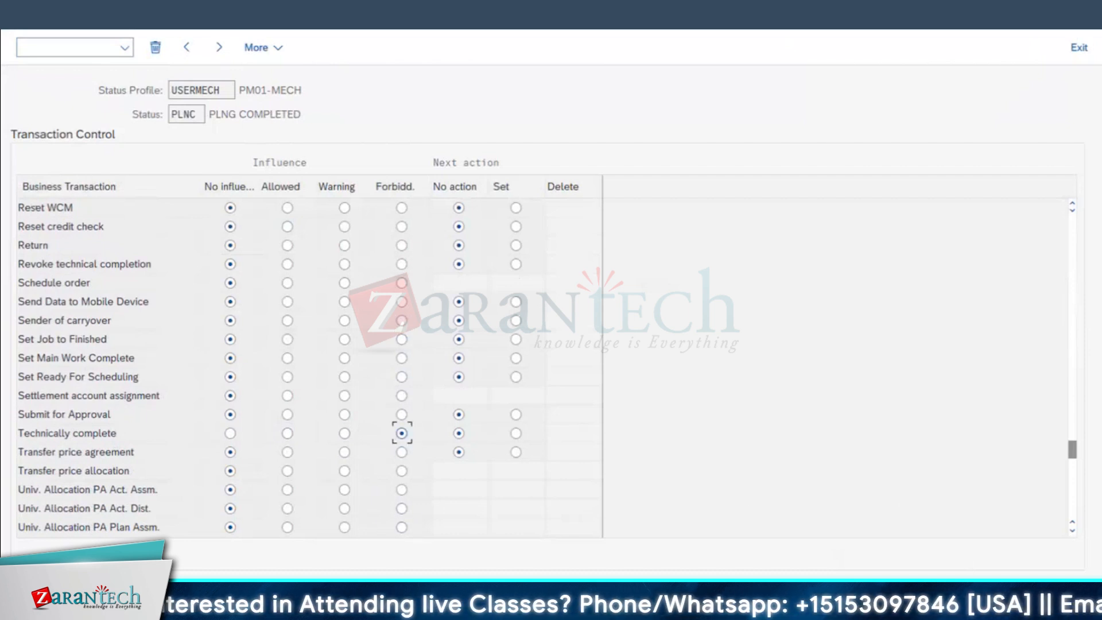
# Step: Save the PLNC transaction control under customizing request S4HK903007 and return to the user status list
pyautogui.hotkey('ctrl', 's')
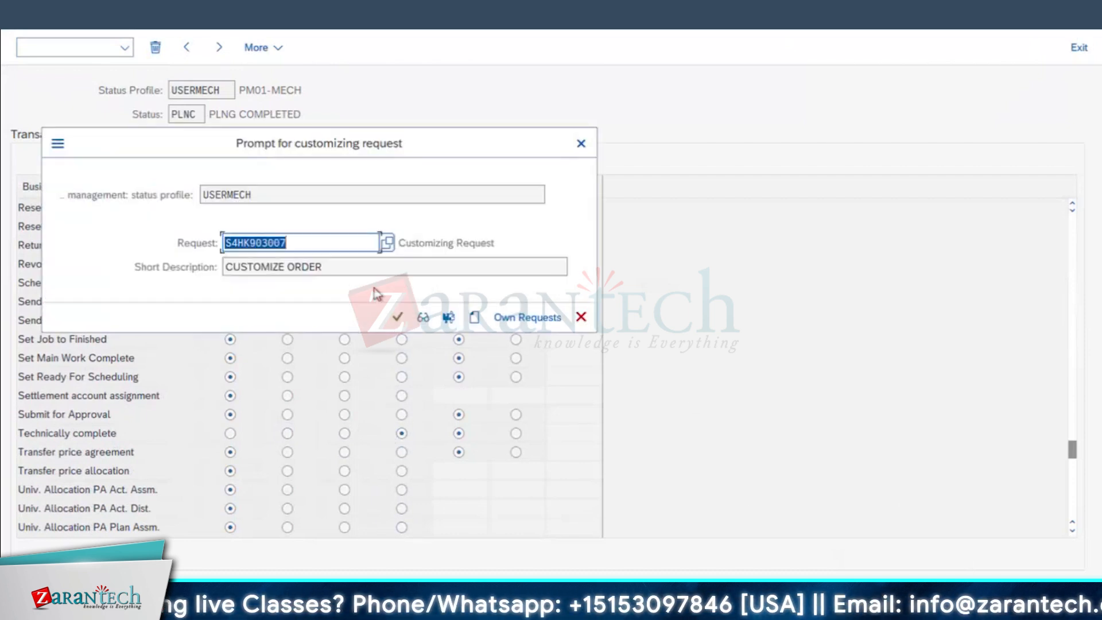
pyautogui.click(398, 317)
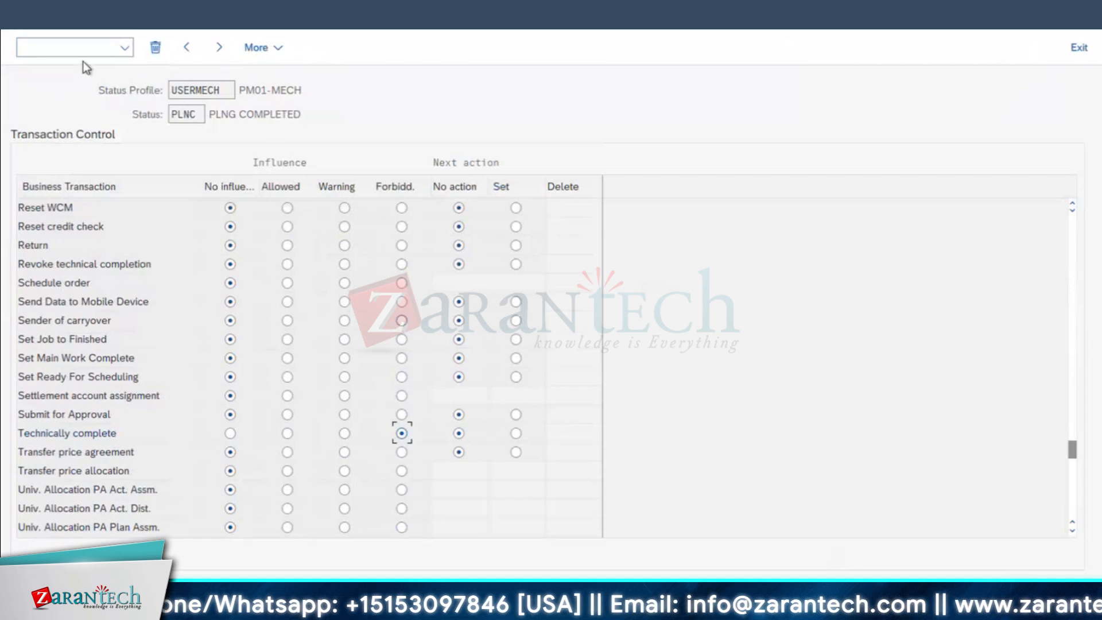
pyautogui.click(30, 22)
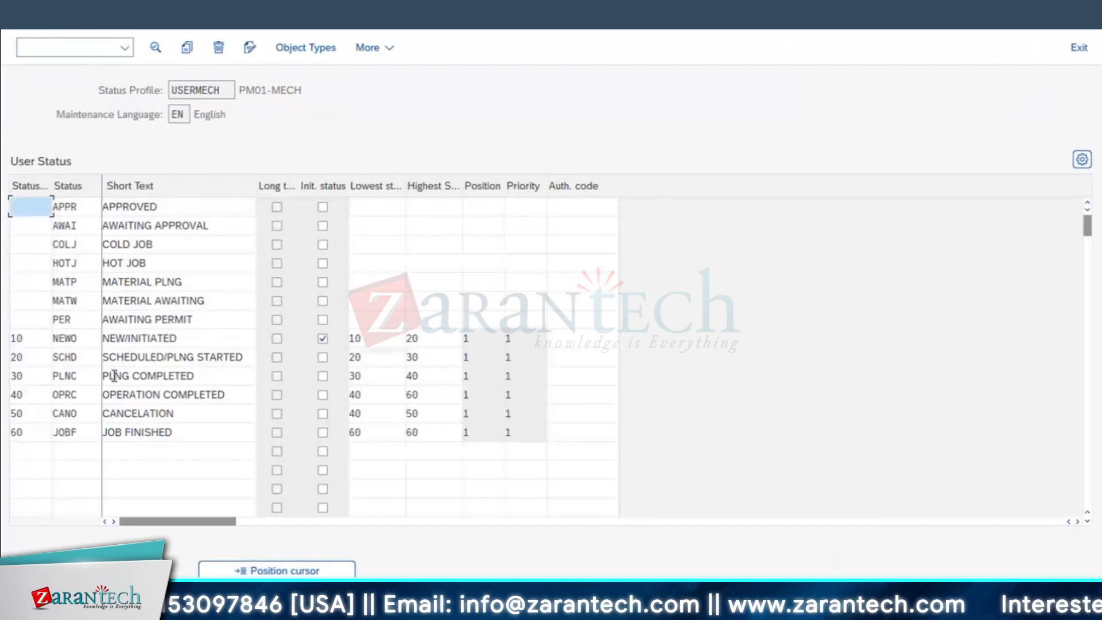
# Step: Open the transaction control of status OPRC with all business transactions listed and set Complete to forbidden
pyautogui.doubleClick(65, 397)
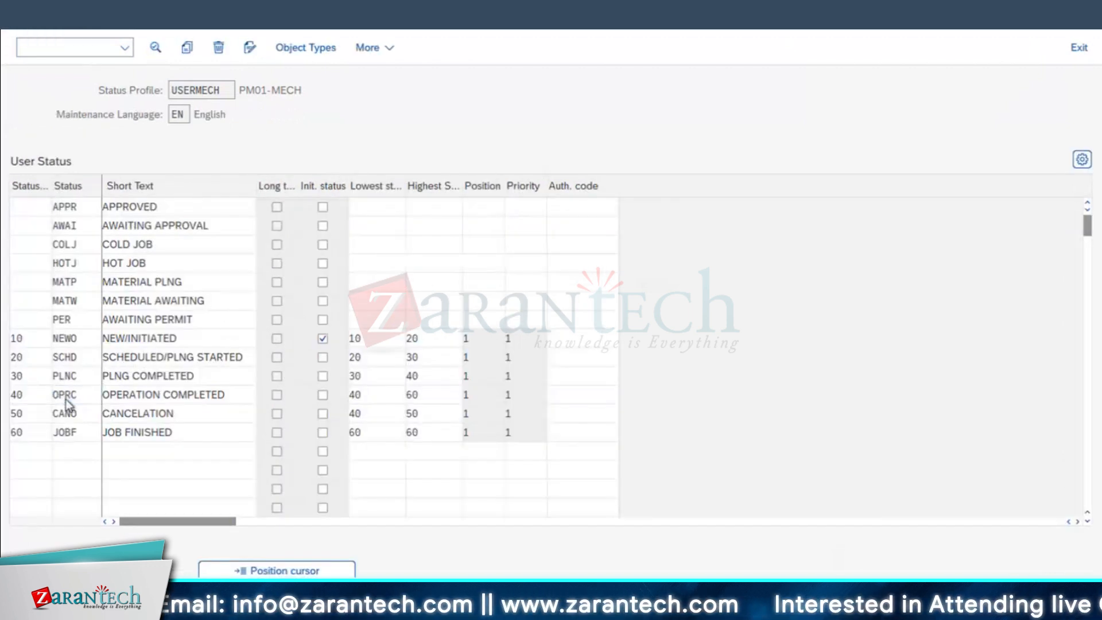
pyautogui.click(156, 48)
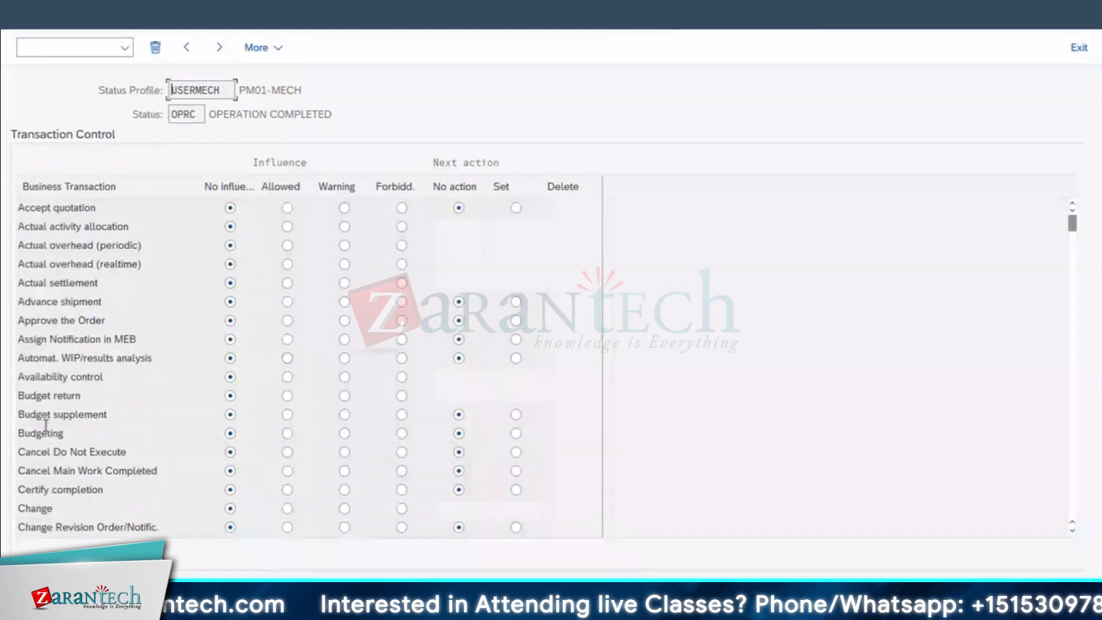
pyautogui.scroll(-2, 72, 452)
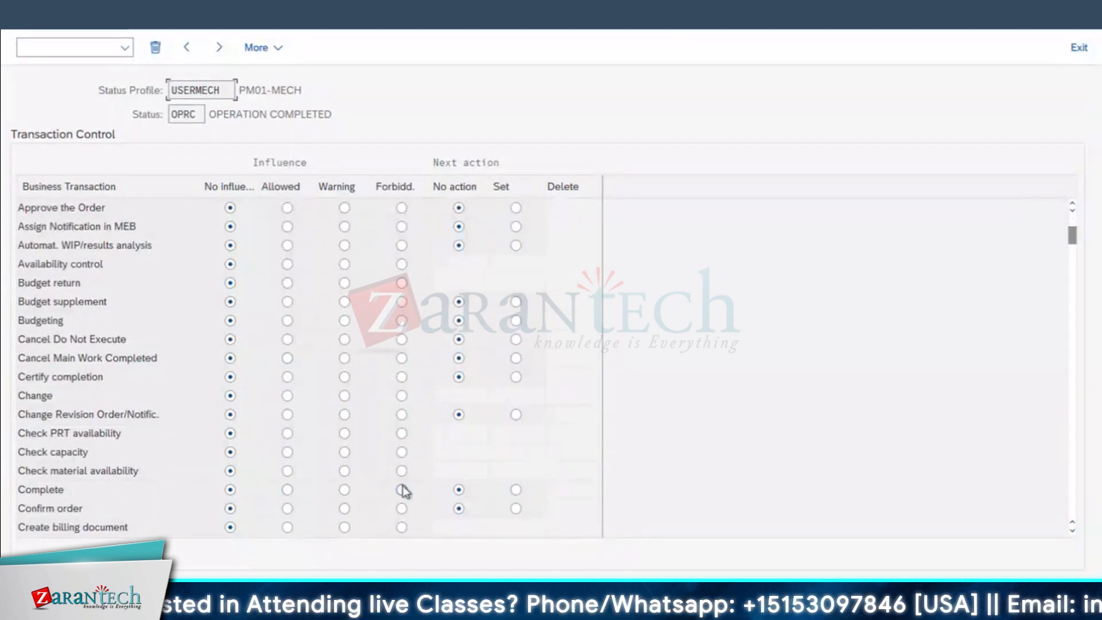
pyautogui.click(402, 490)
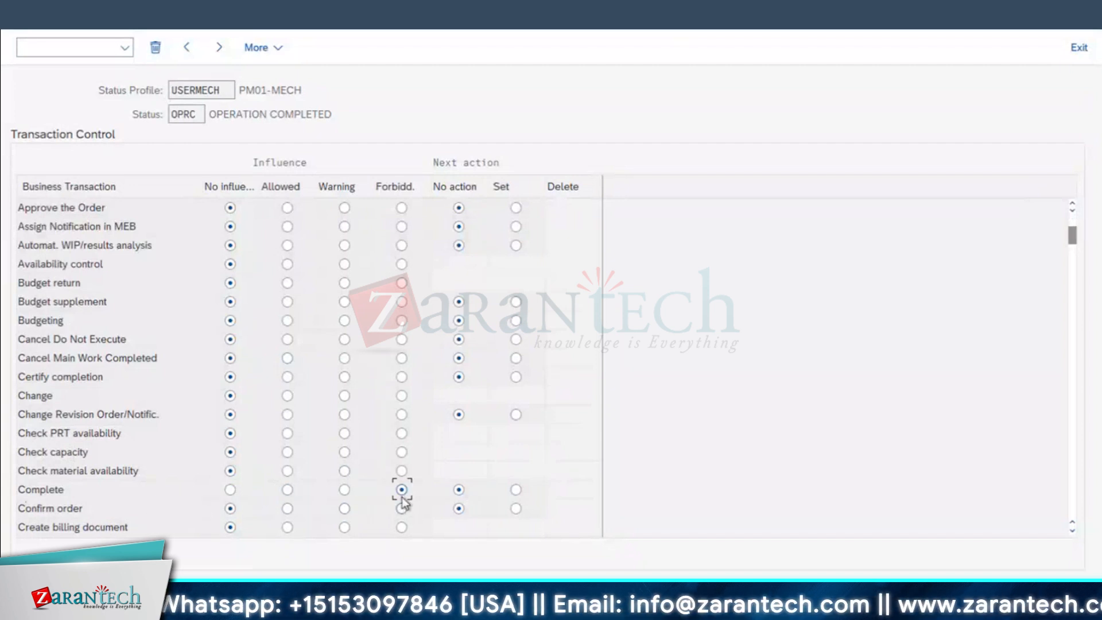
# Step: Set the Technically complete business transaction to forbidden for status OPRC
pyautogui.scroll(-1, 415, 462)
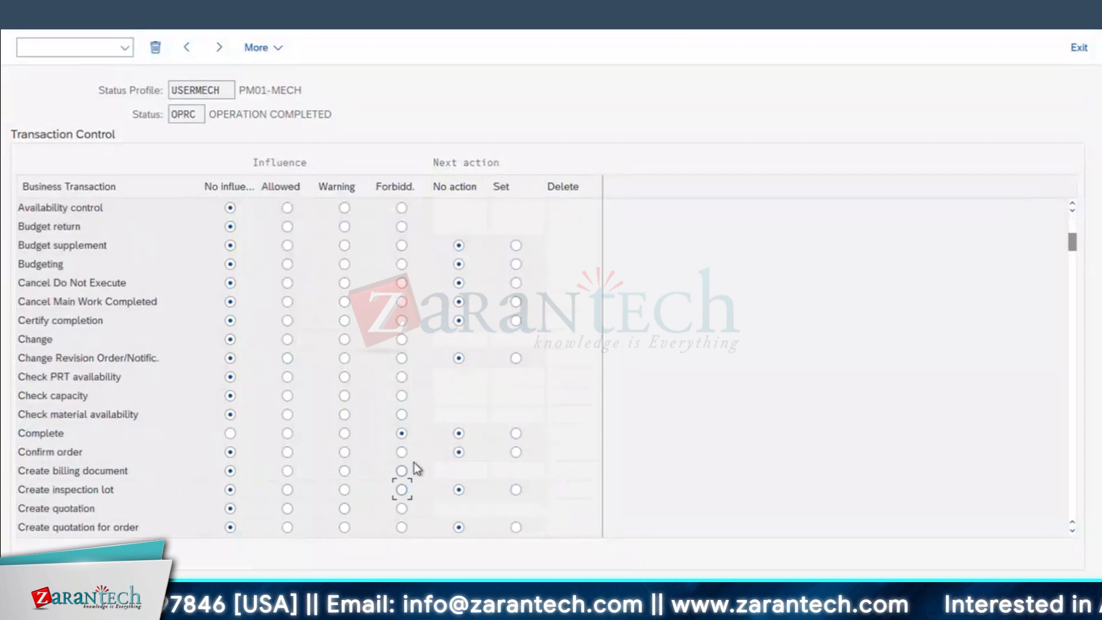
pyautogui.scroll(-1, 415, 462)
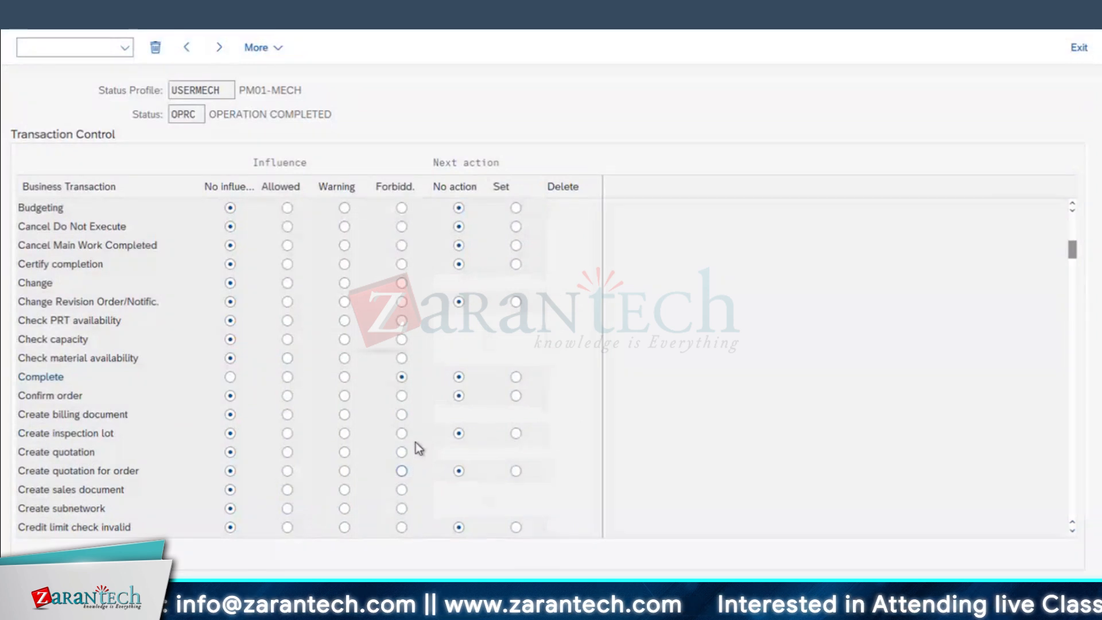
pyautogui.scroll(-2, 415, 442)
pyautogui.scroll(-12, 416, 442)
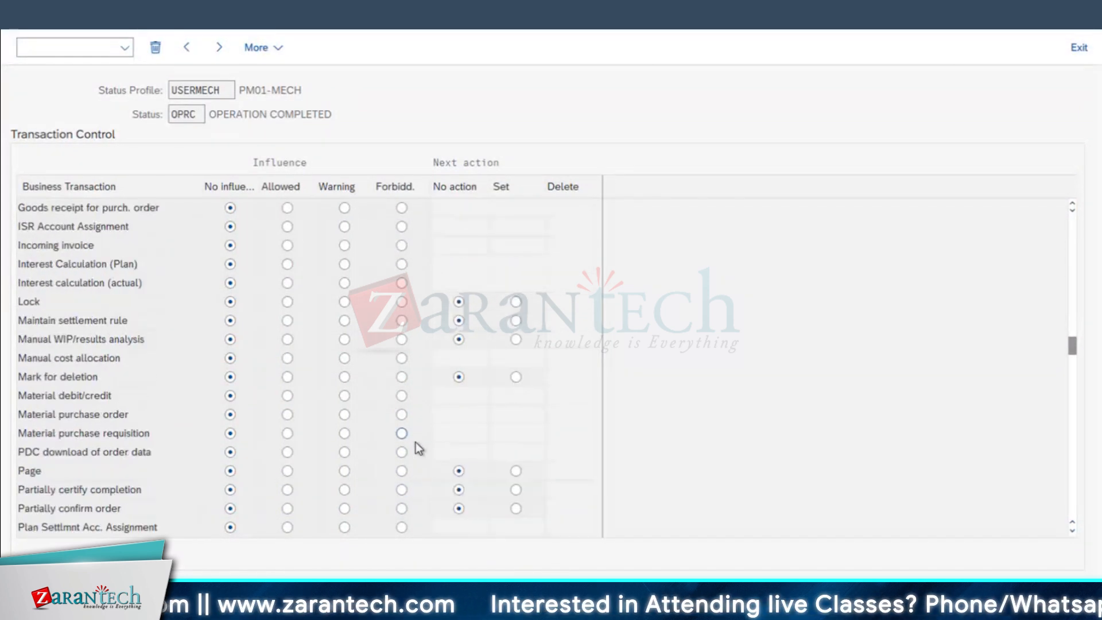
pyautogui.scroll(-7, 415, 442)
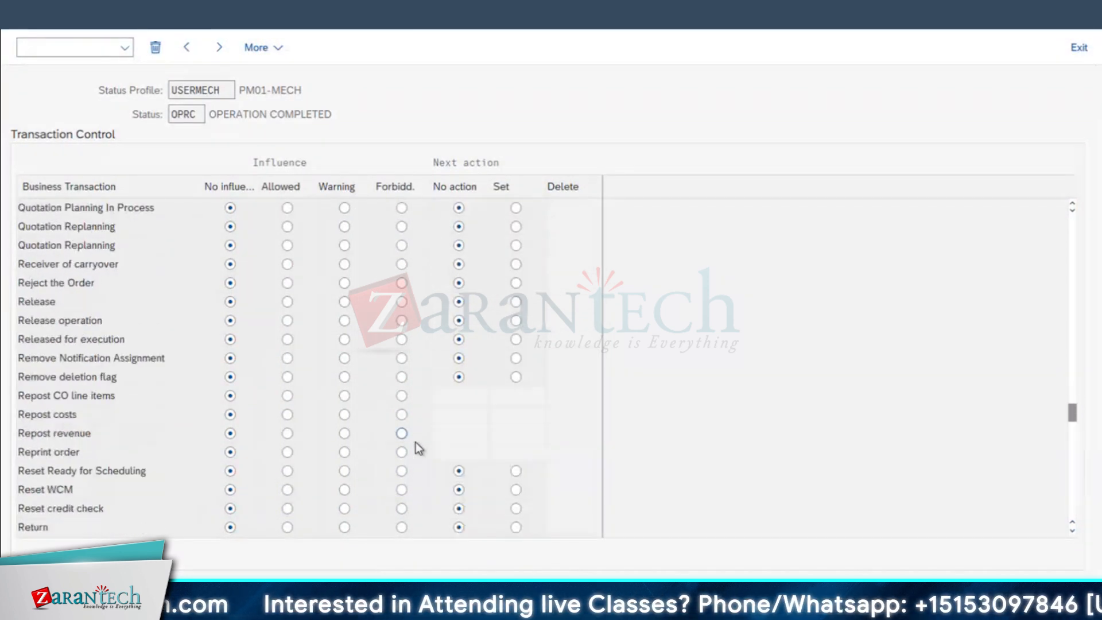
pyautogui.scroll(-6, 416, 442)
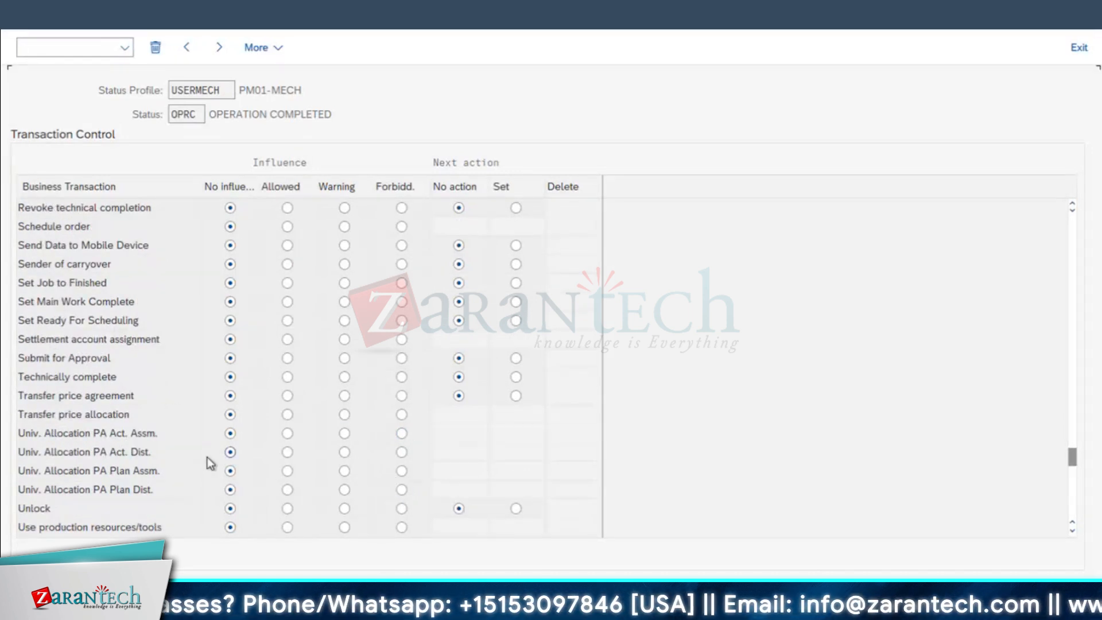
pyautogui.scroll(-1, 210, 462)
pyautogui.scroll(-2, 210, 463)
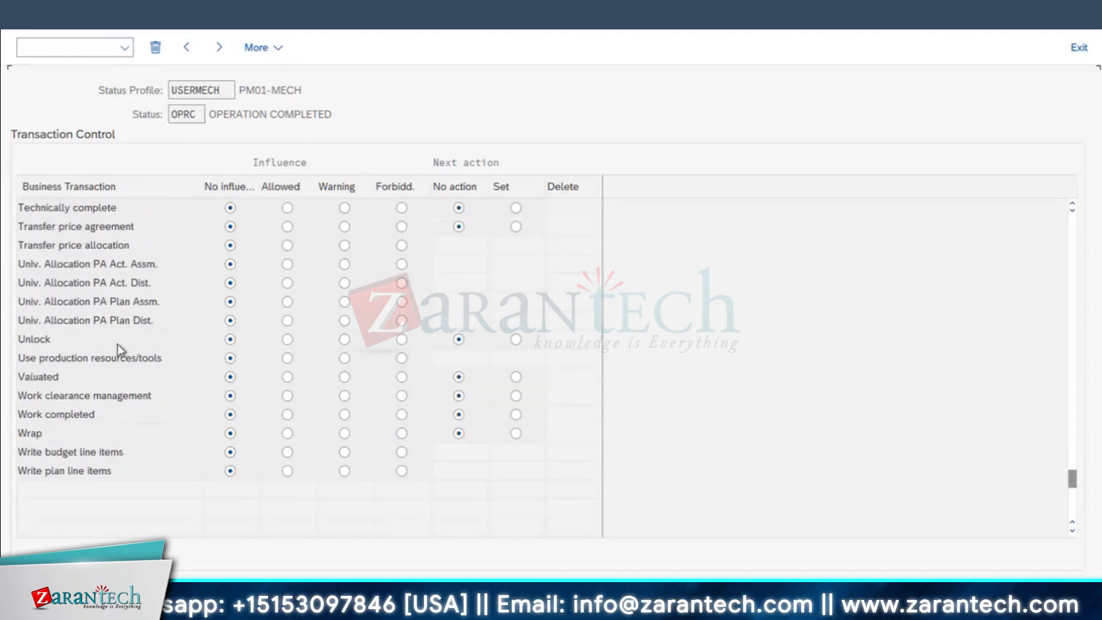
pyautogui.scroll(1, 117, 344)
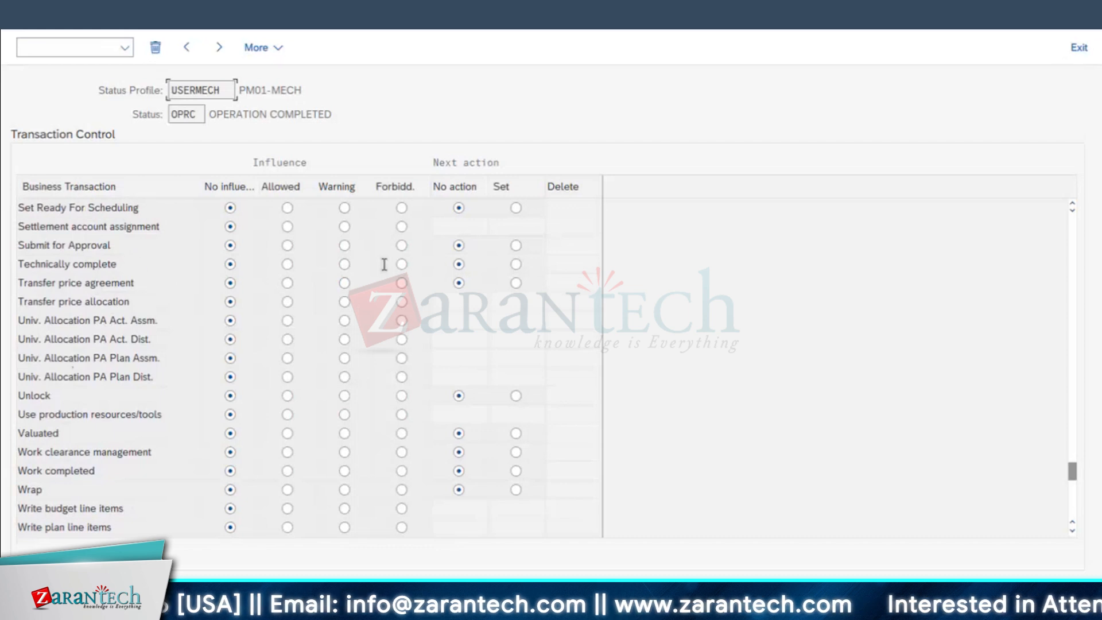
pyautogui.click(402, 265)
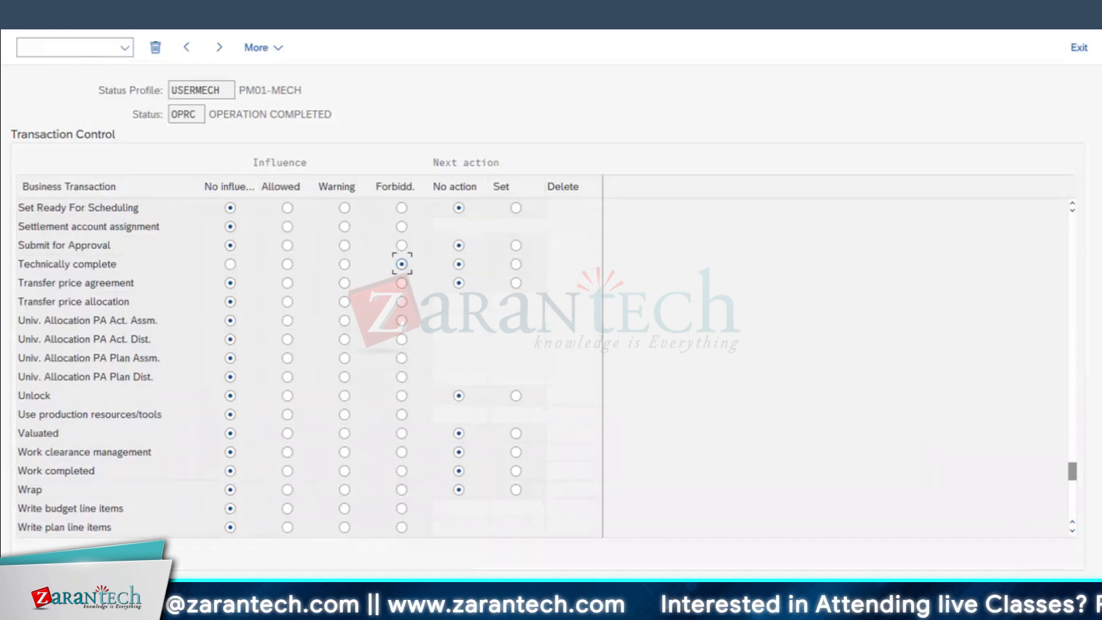
# Step: Save the OPRC transaction control under customizing request S4HK903007 and return to the user status list
pyautogui.hotkey('ctrl', 's')
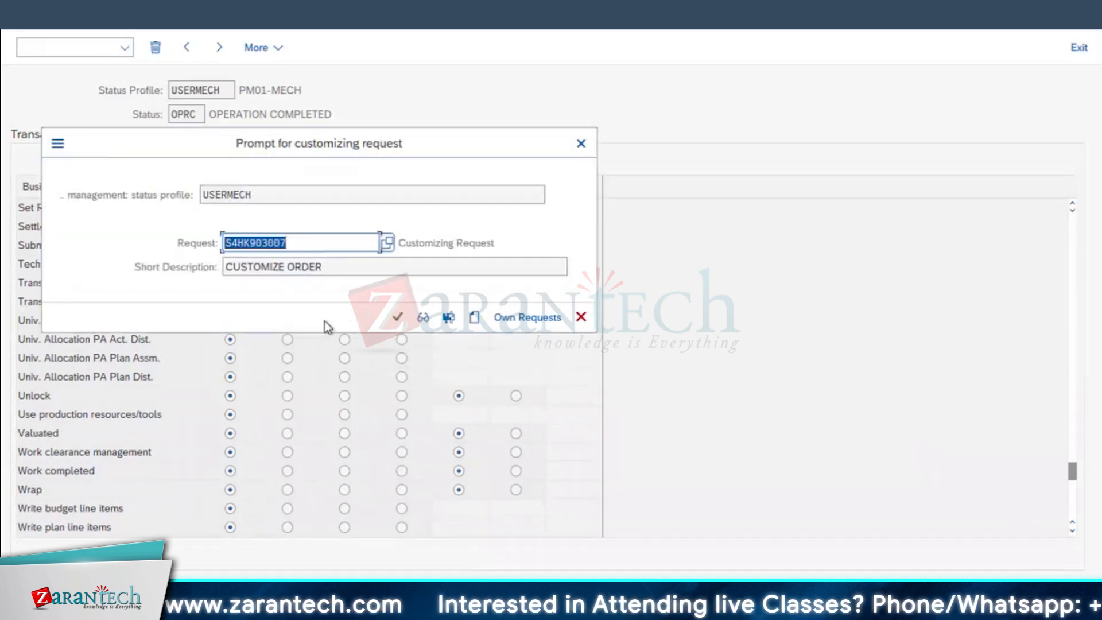
pyautogui.click(397, 318)
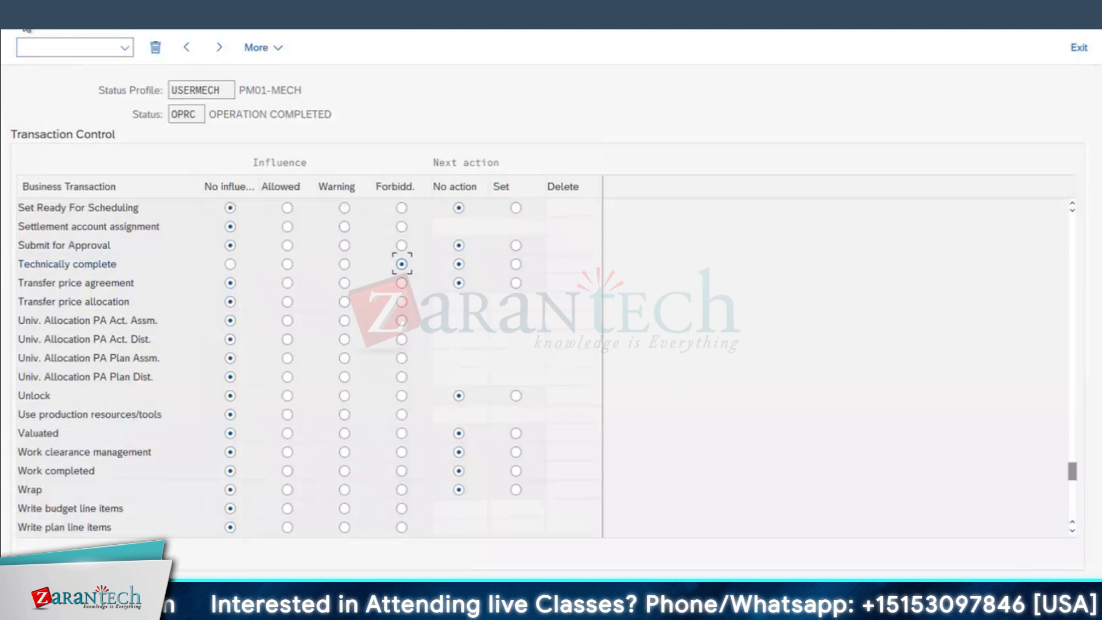
pyautogui.click(24, 17)
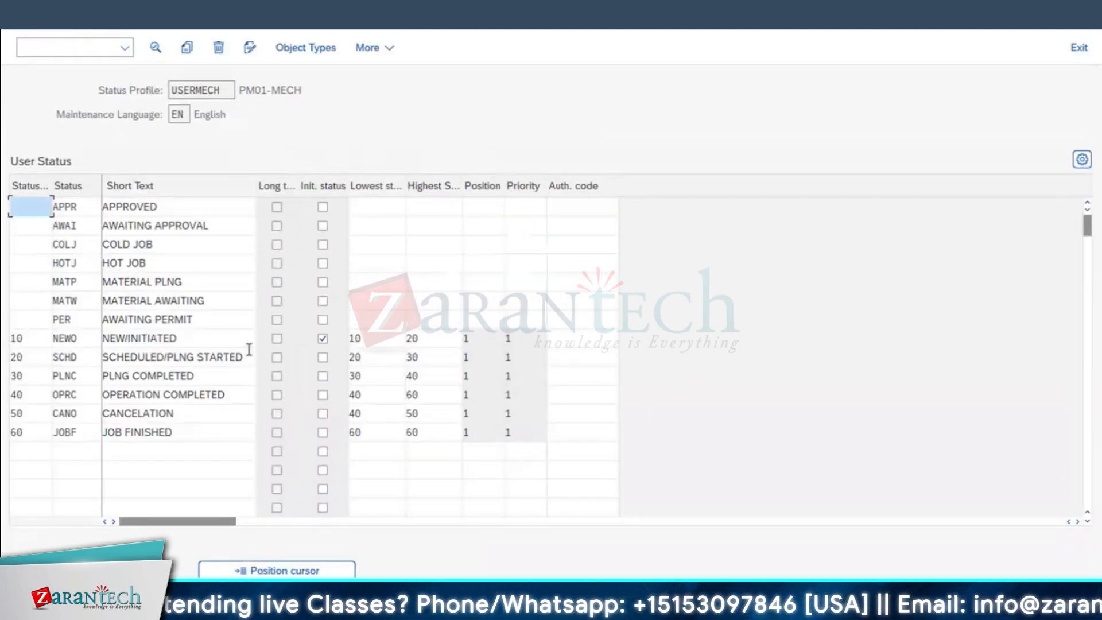
# Step: Check the transaction control of status CANO and return to the user status list
pyautogui.doubleClick(68, 414)
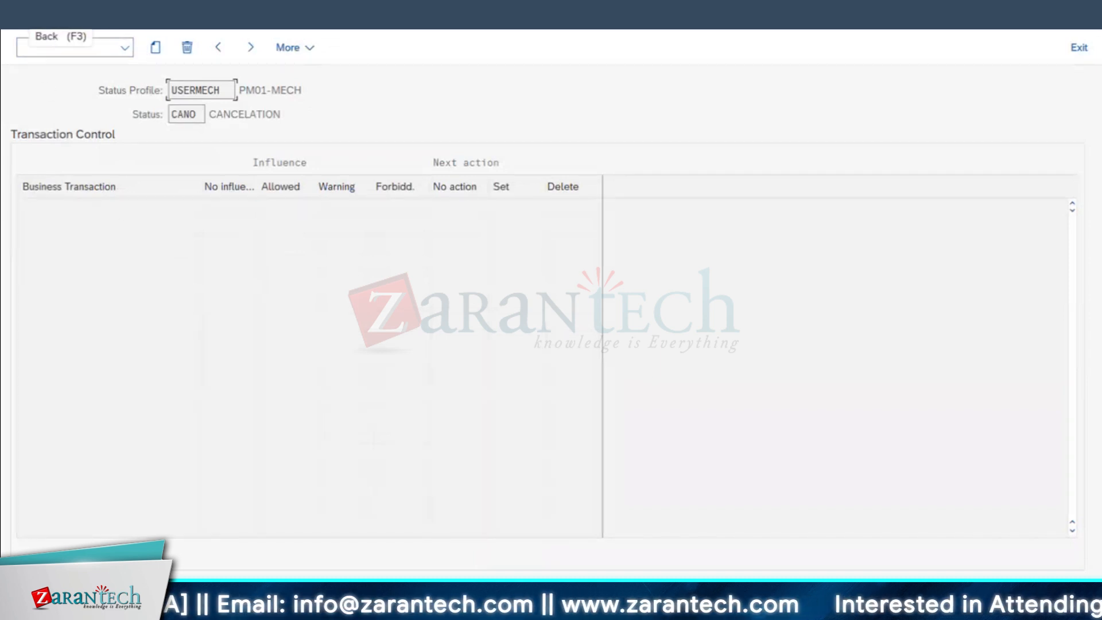
pyautogui.click(24, 17)
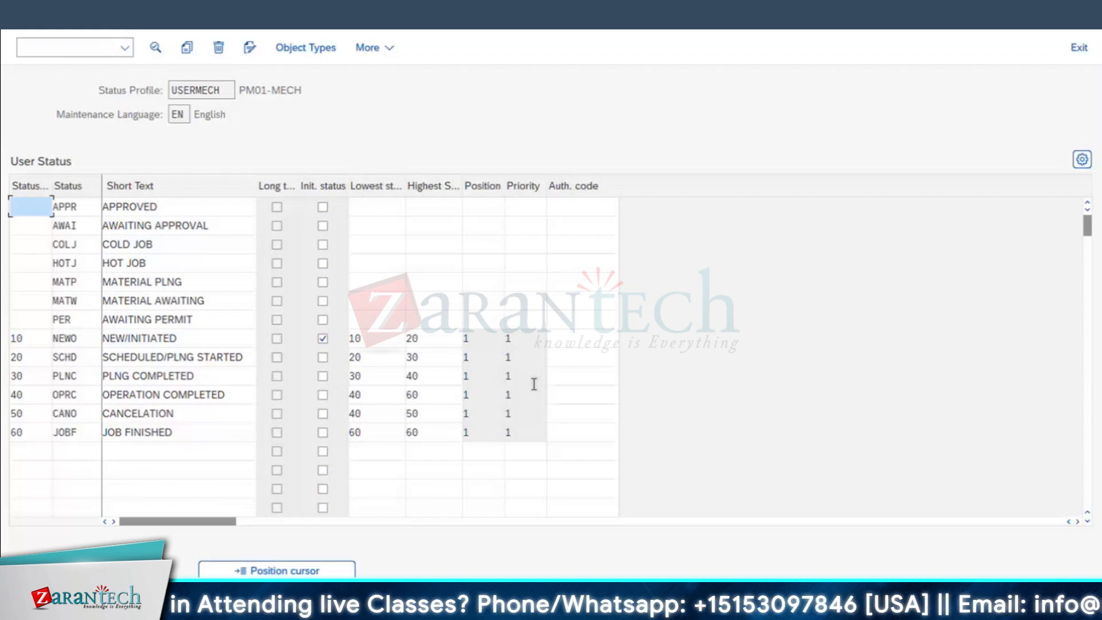
# Step: Review the lowest and highest status numbers assigned to the numbered statuses from NEWO to JOBF
pyautogui.click(429, 339)
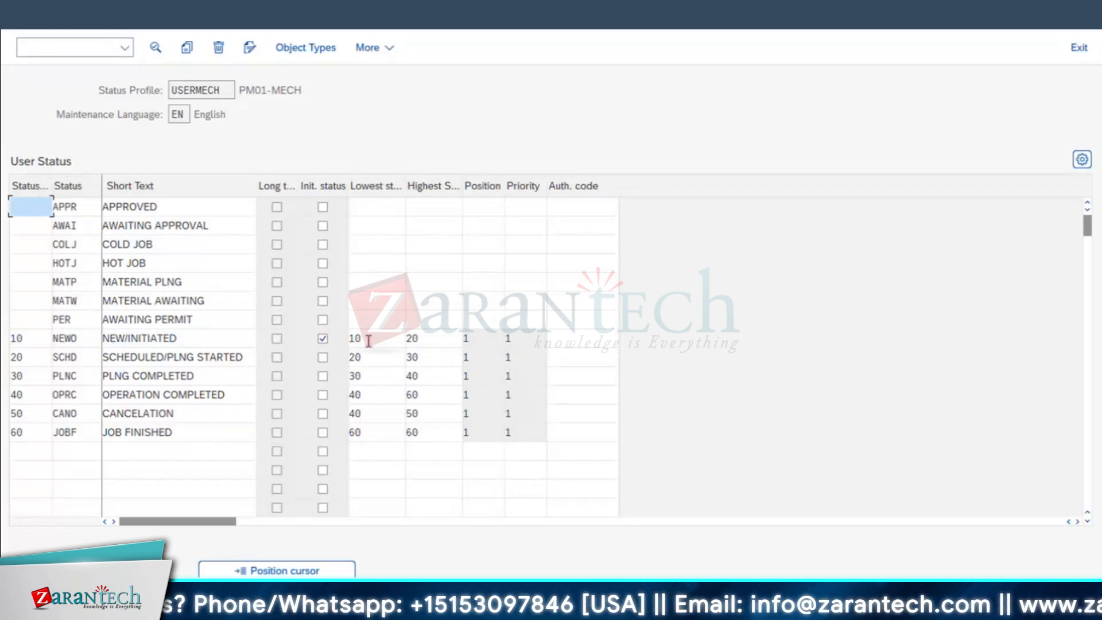
pyautogui.click(485, 336)
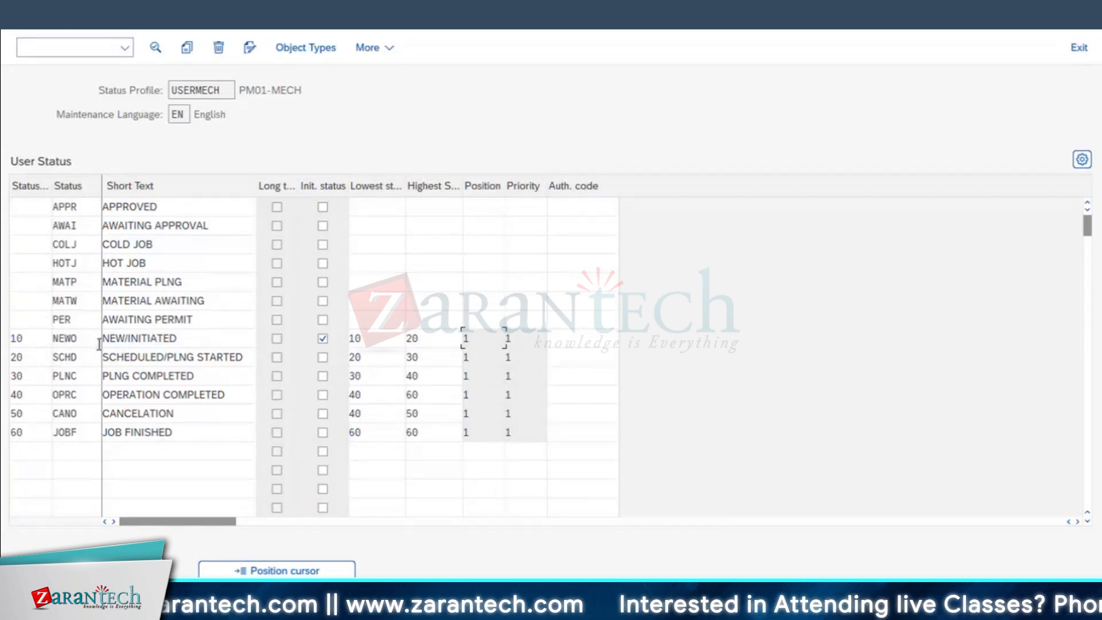
pyautogui.doubleClick(77, 338)
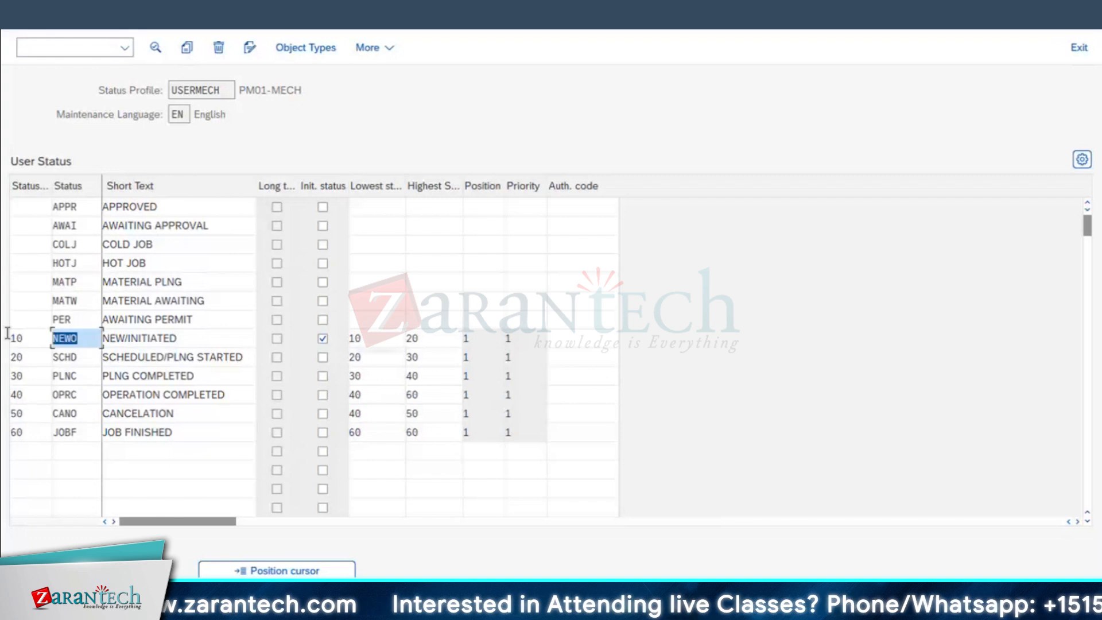
pyautogui.click(67, 338)
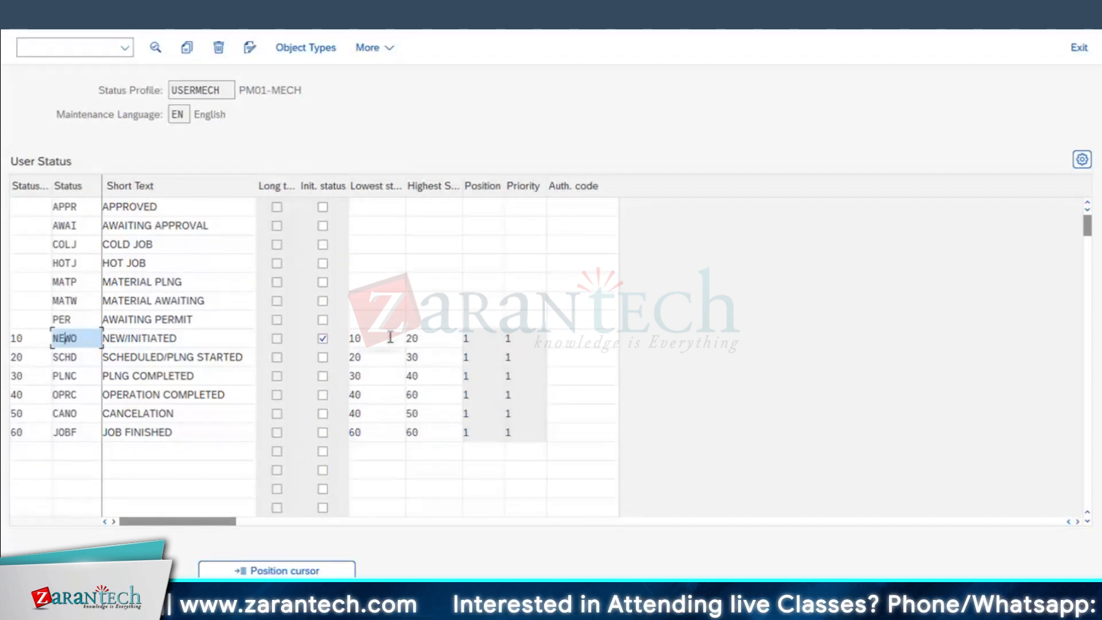
pyautogui.click(427, 342)
pyautogui.click(425, 358)
pyautogui.press('Down')
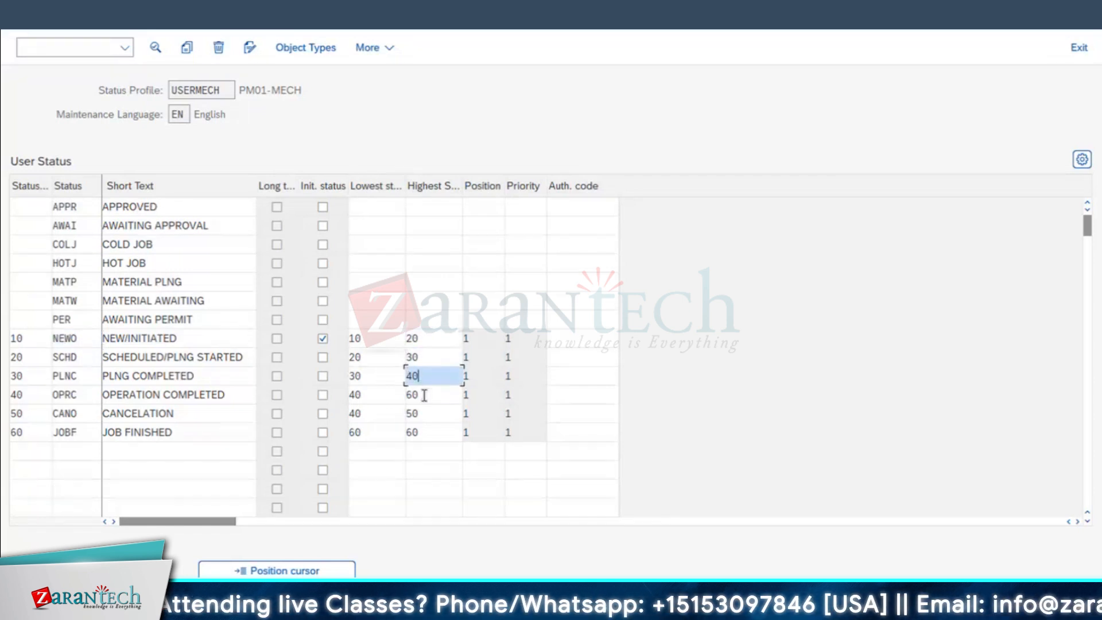
pyautogui.click(423, 413)
pyautogui.click(428, 431)
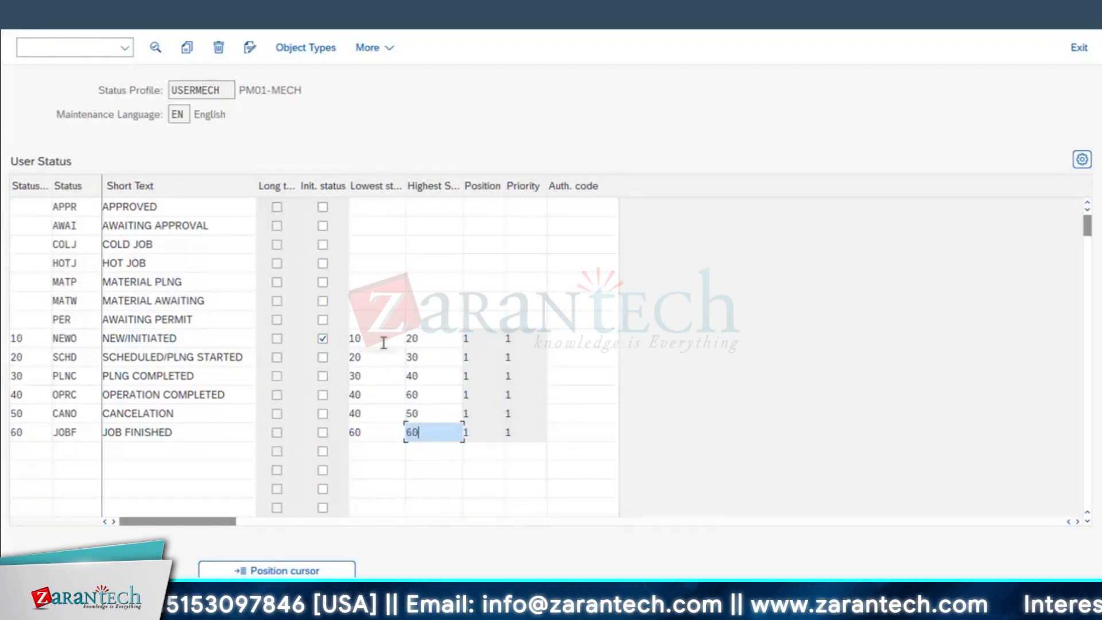
pyautogui.click(422, 339)
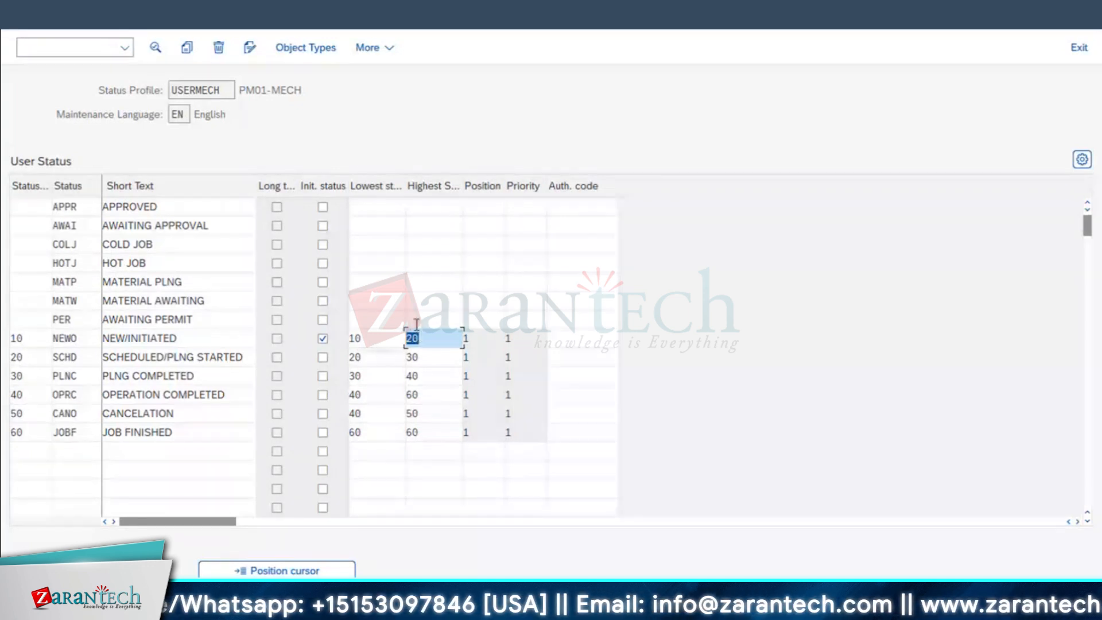
pyautogui.click(368, 415)
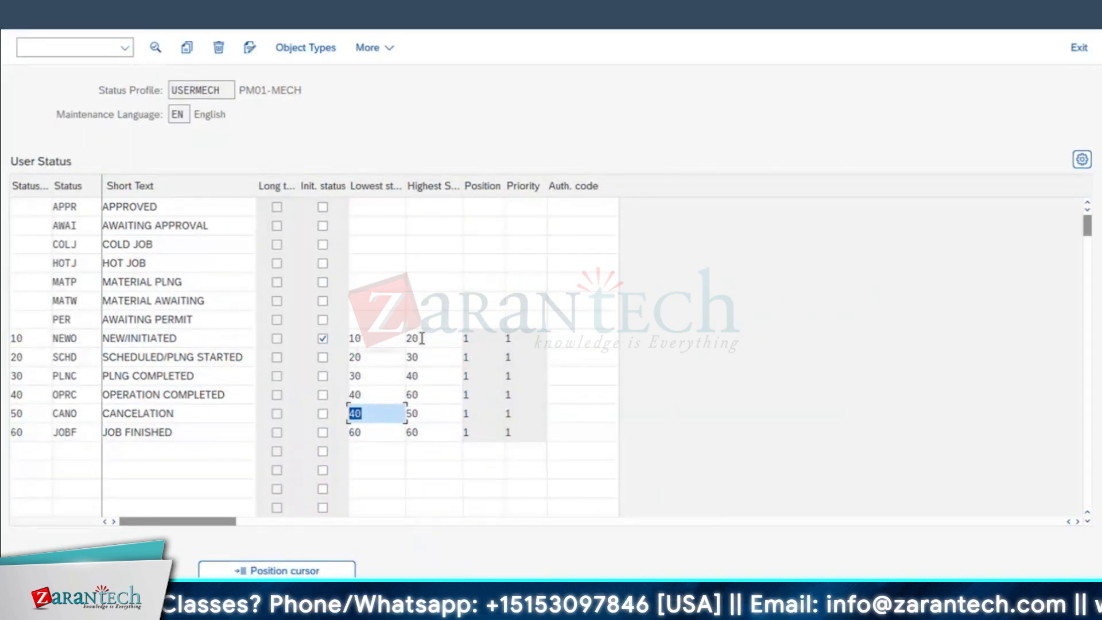
pyautogui.click(365, 356)
pyautogui.click(363, 375)
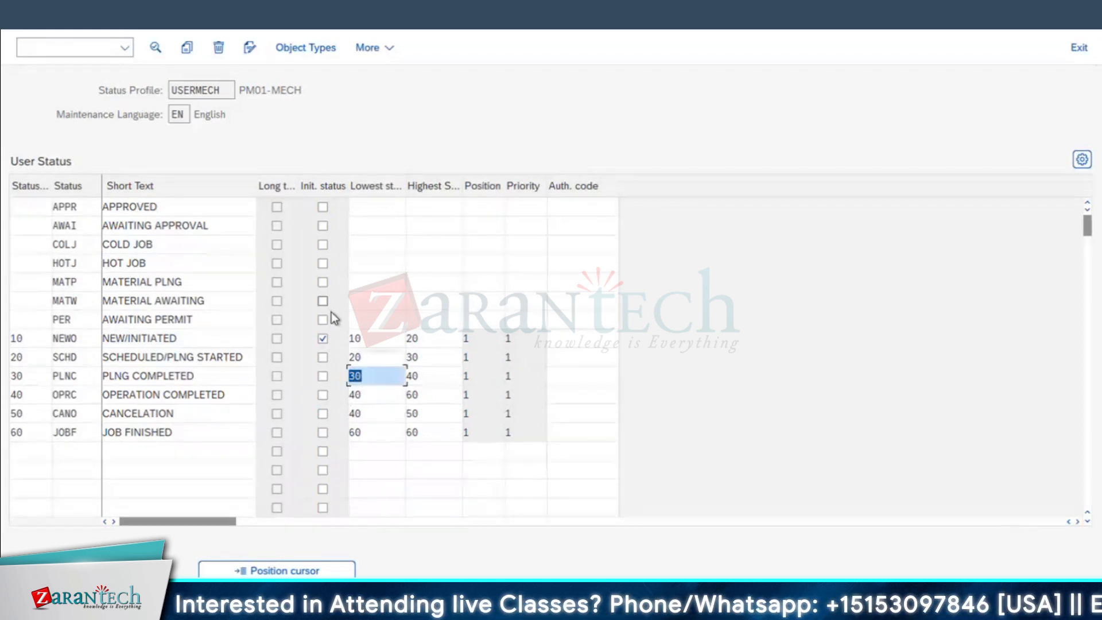
# Step: Review the forbidden business transactions in the transaction control of statuses NEWO, SCHD, PLNC and OPRC
pyautogui.doubleClick(67, 339)
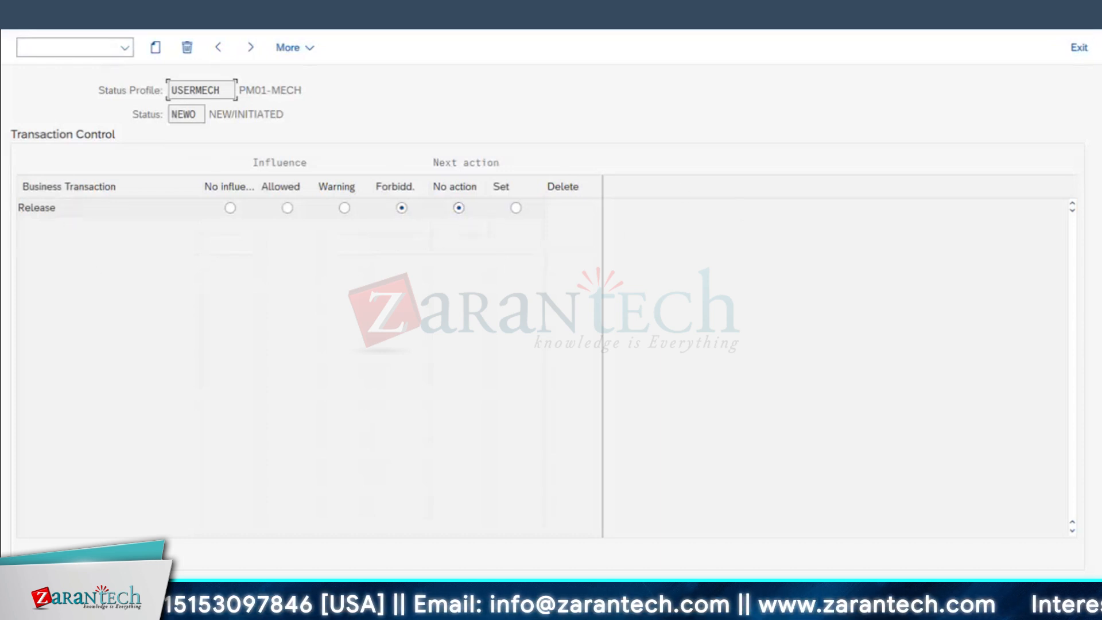
pyautogui.click(24, 17)
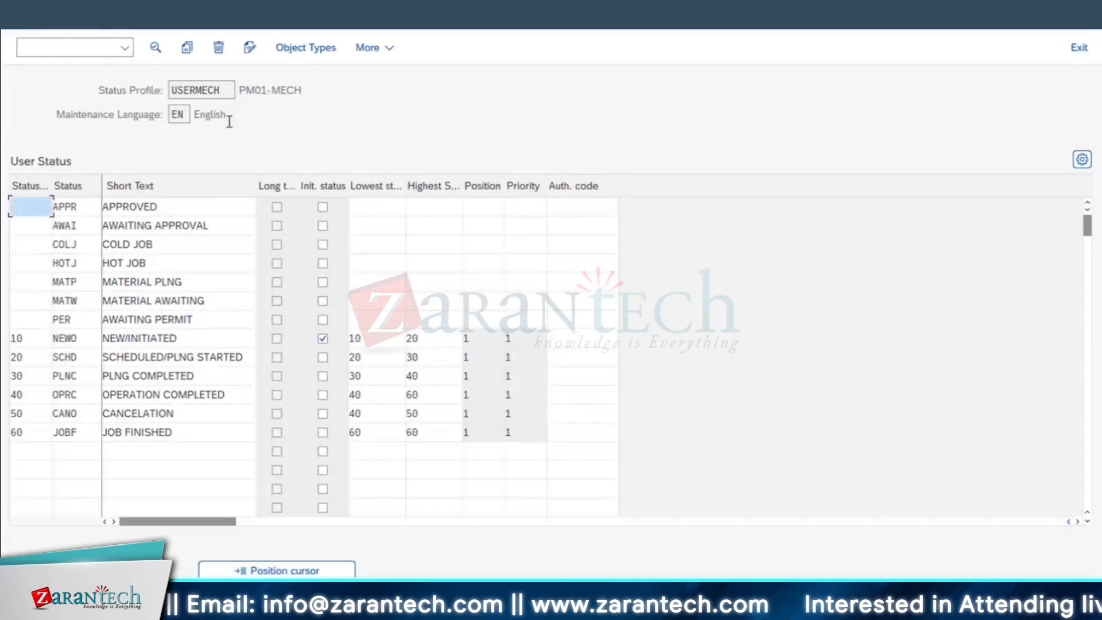
pyautogui.doubleClick(65, 357)
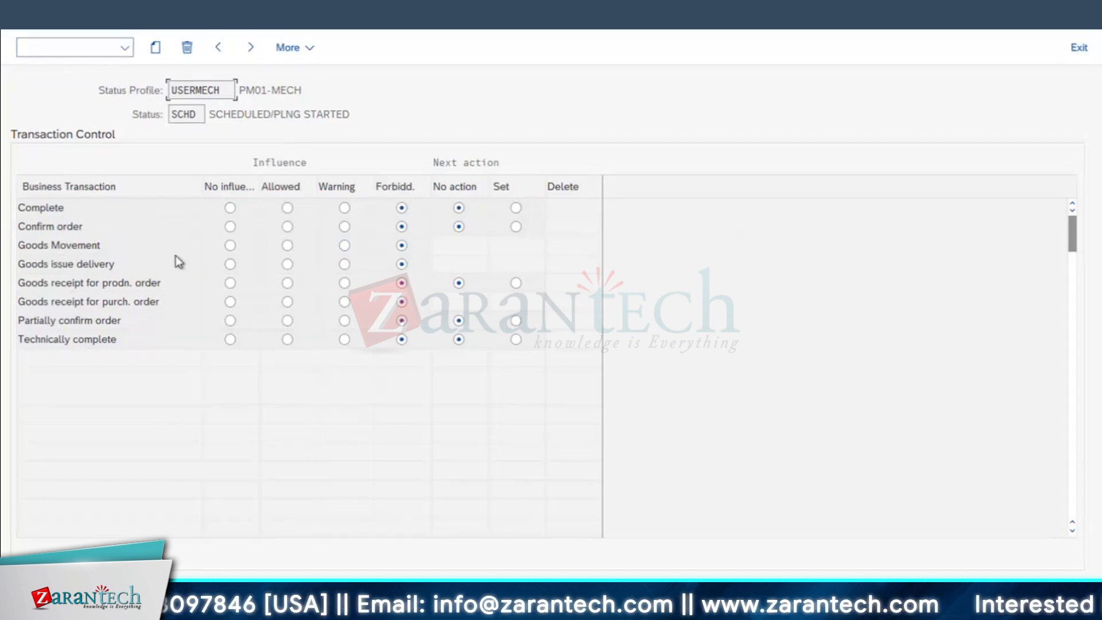
pyautogui.click(23, 16)
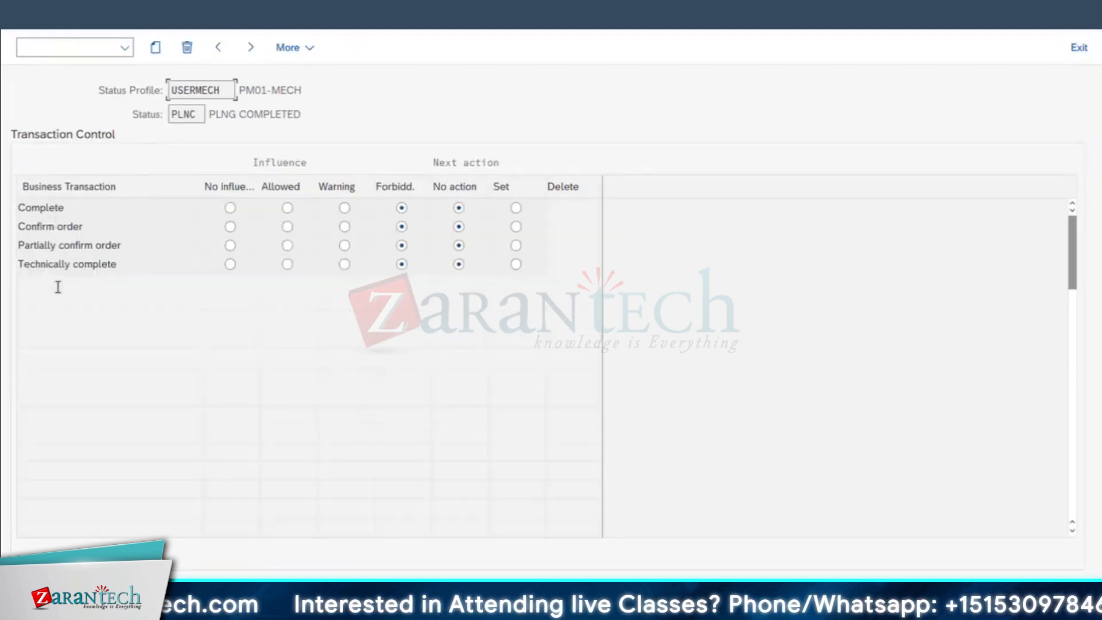
pyautogui.click(23, 16)
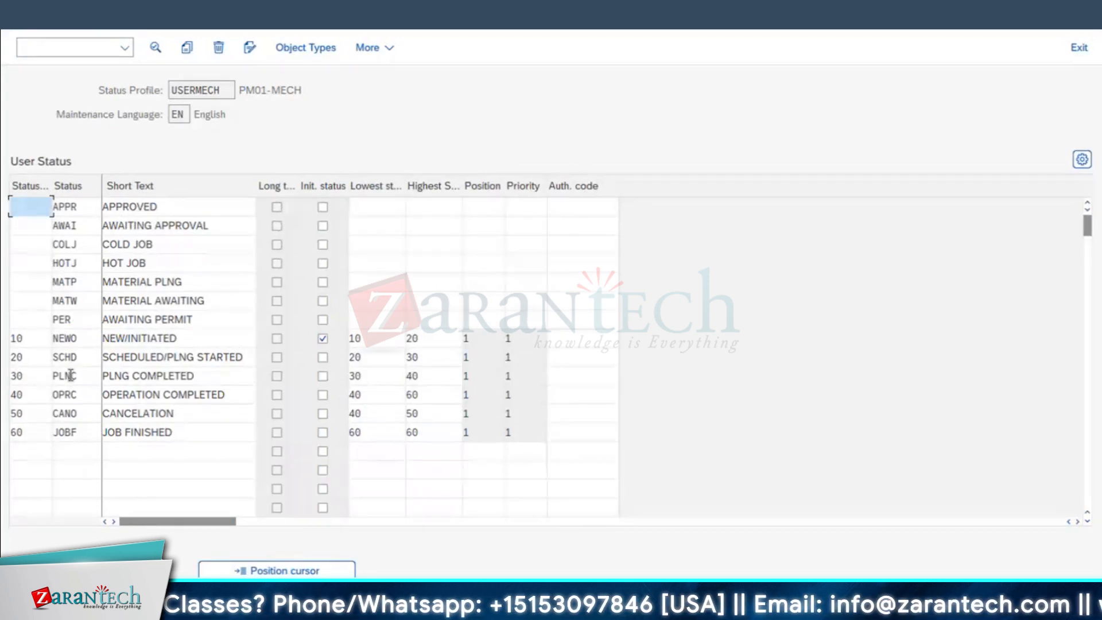
pyautogui.doubleClick(71, 397)
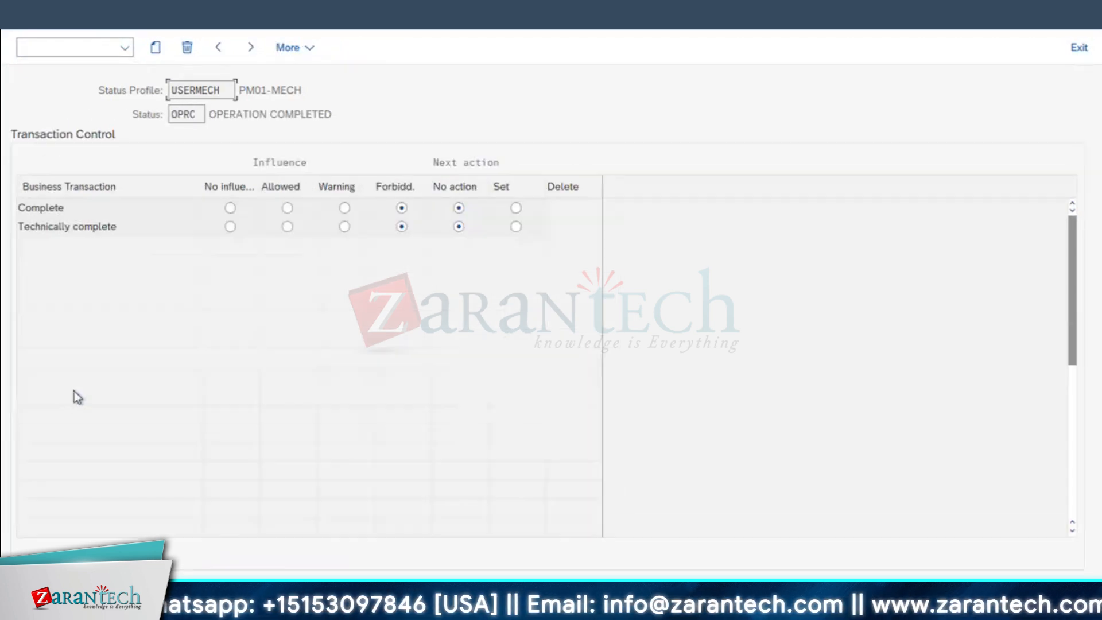
# Step: Review the transaction control of statuses CANO and JOBF and return to the user status list
pyautogui.click(23, 16)
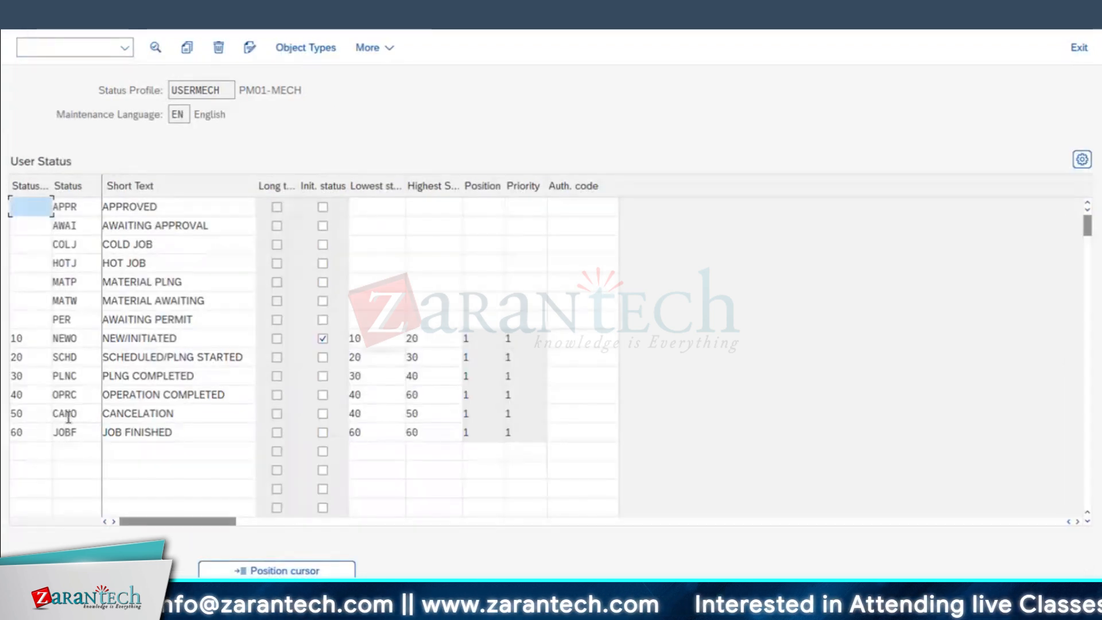
pyautogui.doubleClick(68, 417)
pyautogui.click(23, 16)
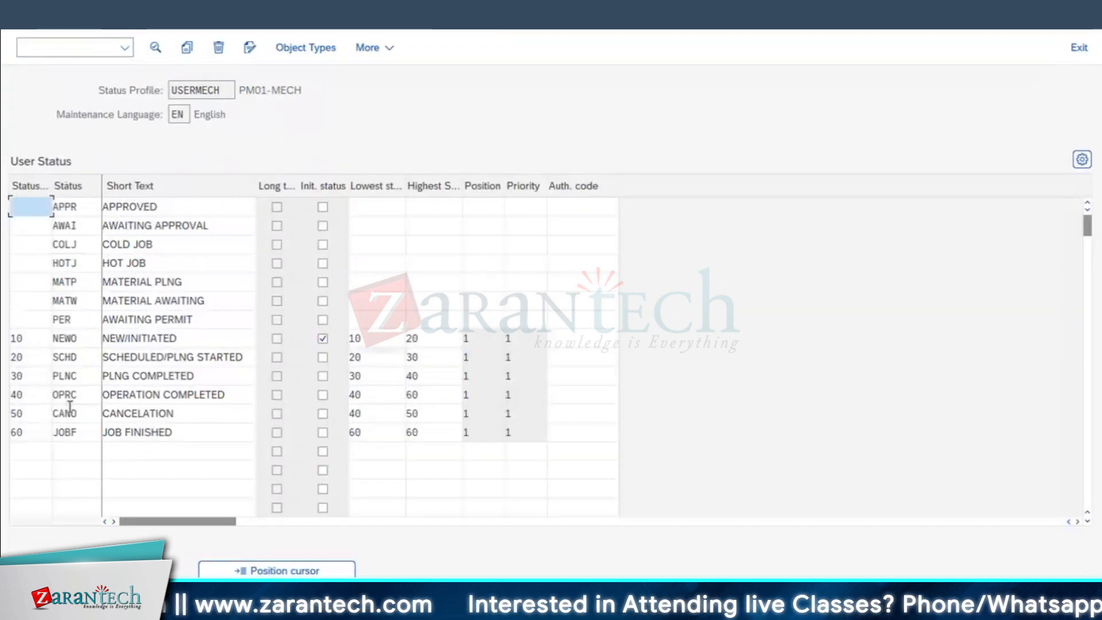
pyautogui.doubleClick(65, 433)
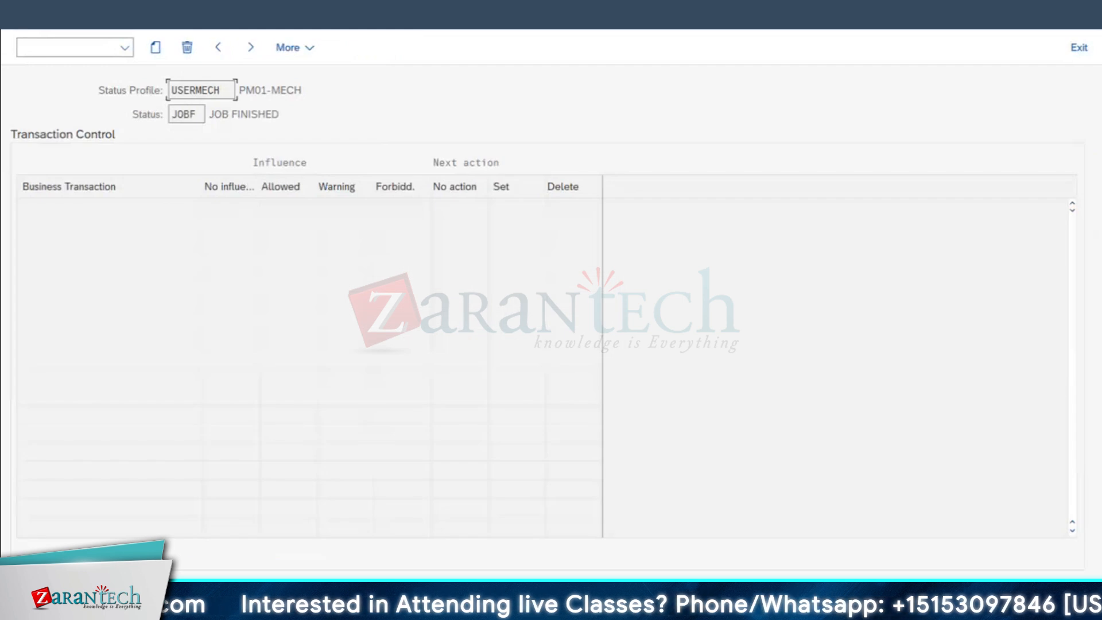
pyautogui.click(23, 16)
# Step: Leave the status profile definition and open the activity Assign User Status to Order Types
pyautogui.click(23, 16)
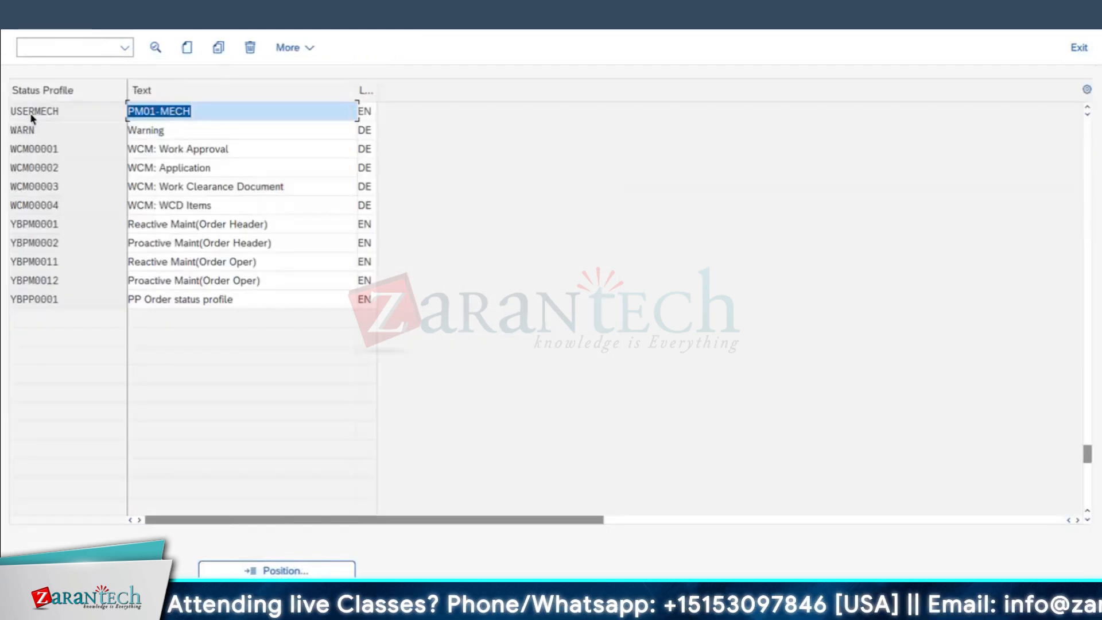
pyautogui.click(23, 16)
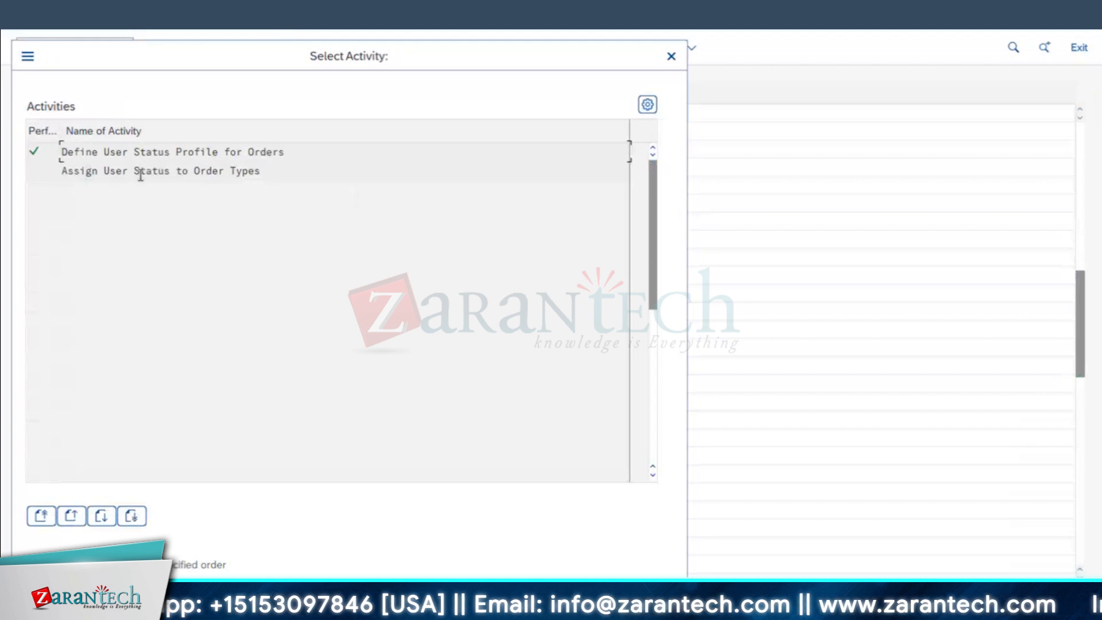
pyautogui.doubleClick(139, 175)
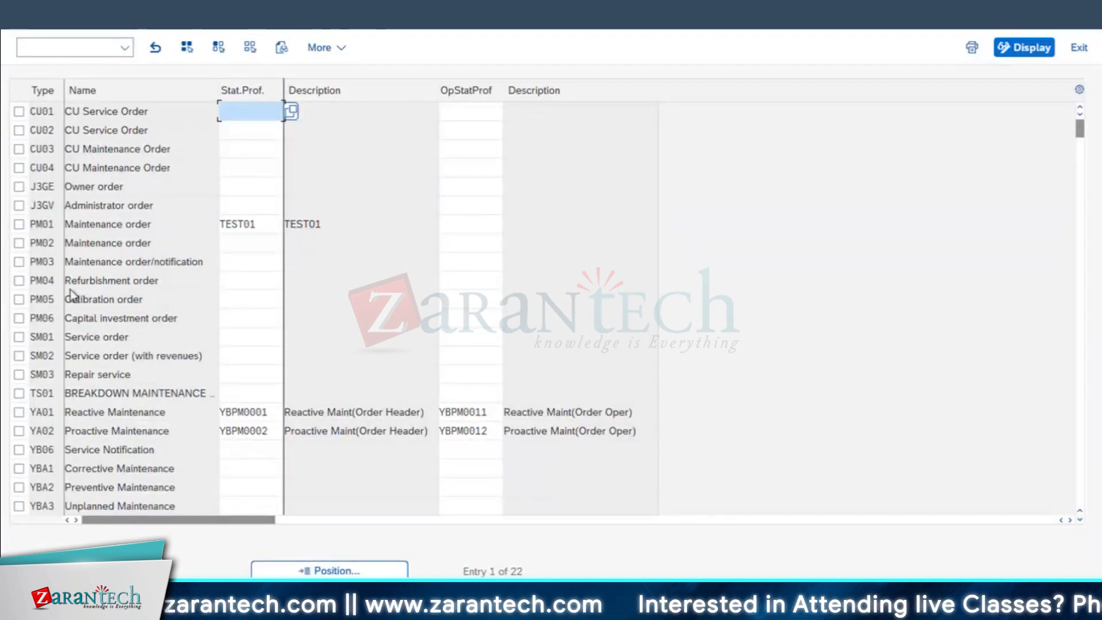
# Step: Assign status profile USERMECH to maintenance order type PM01 and save it under customizing request S4HK903007
pyautogui.click(43, 224)
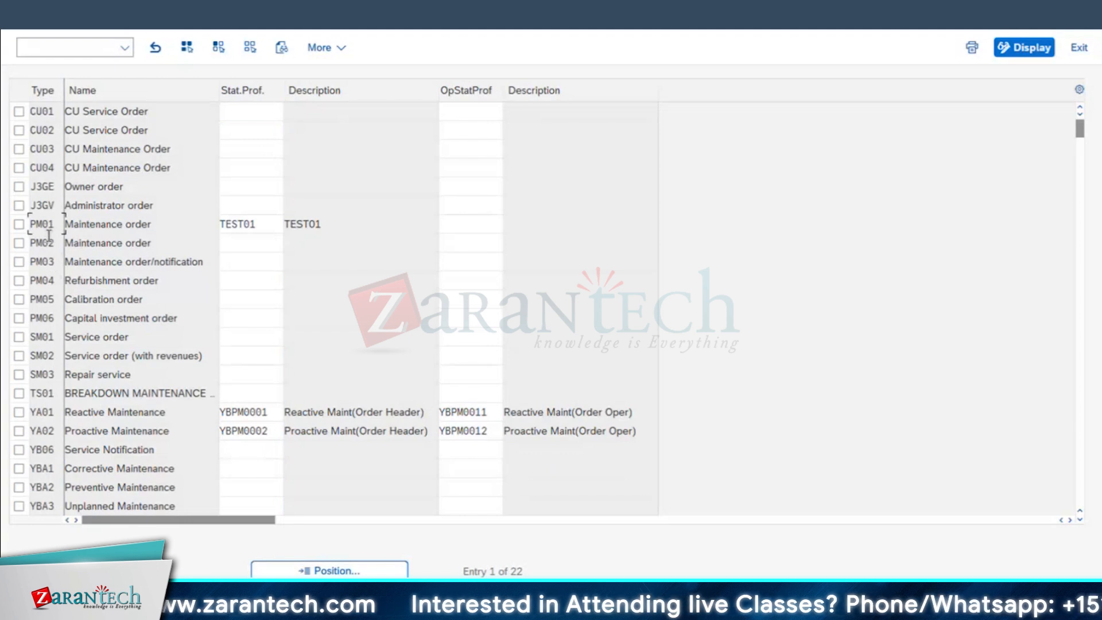
pyautogui.click(269, 220)
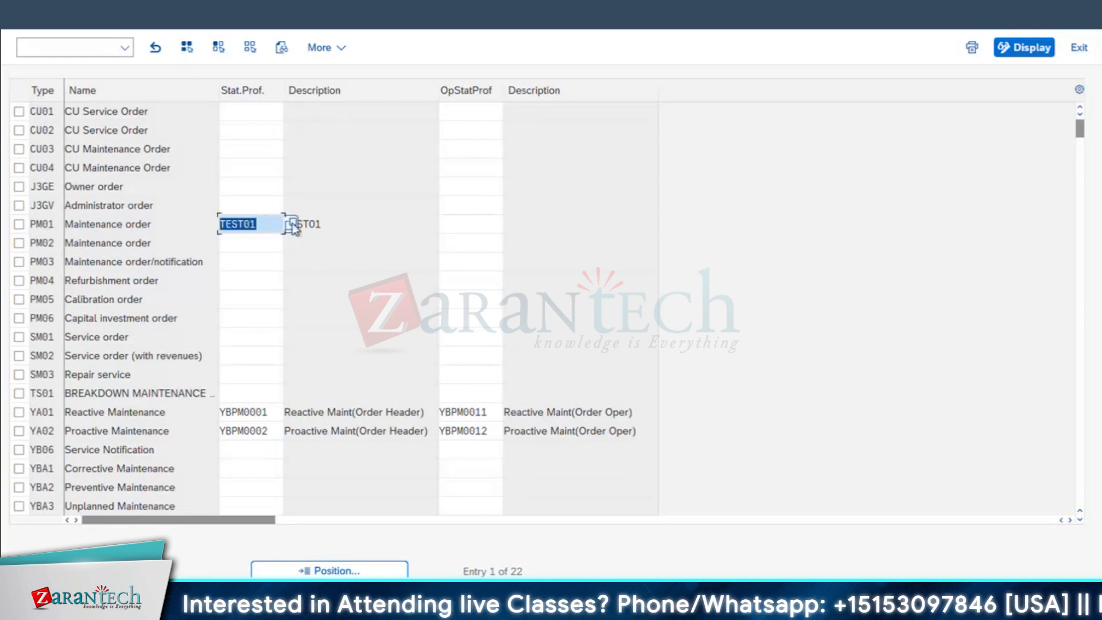
pyautogui.click(292, 223)
pyautogui.click(296, 224)
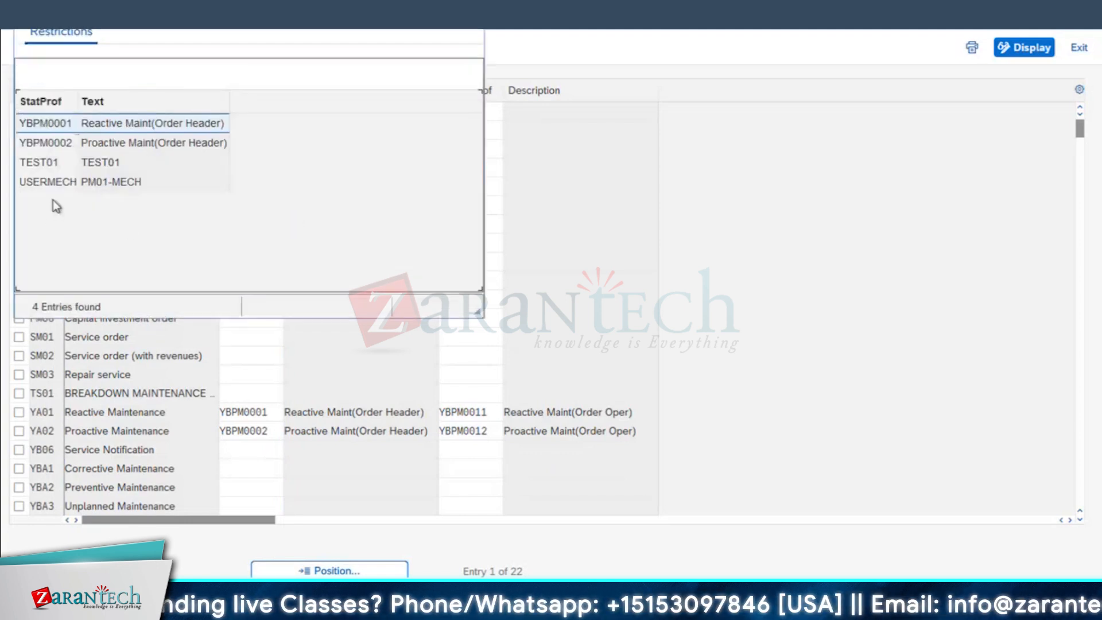
pyautogui.doubleClick(53, 184)
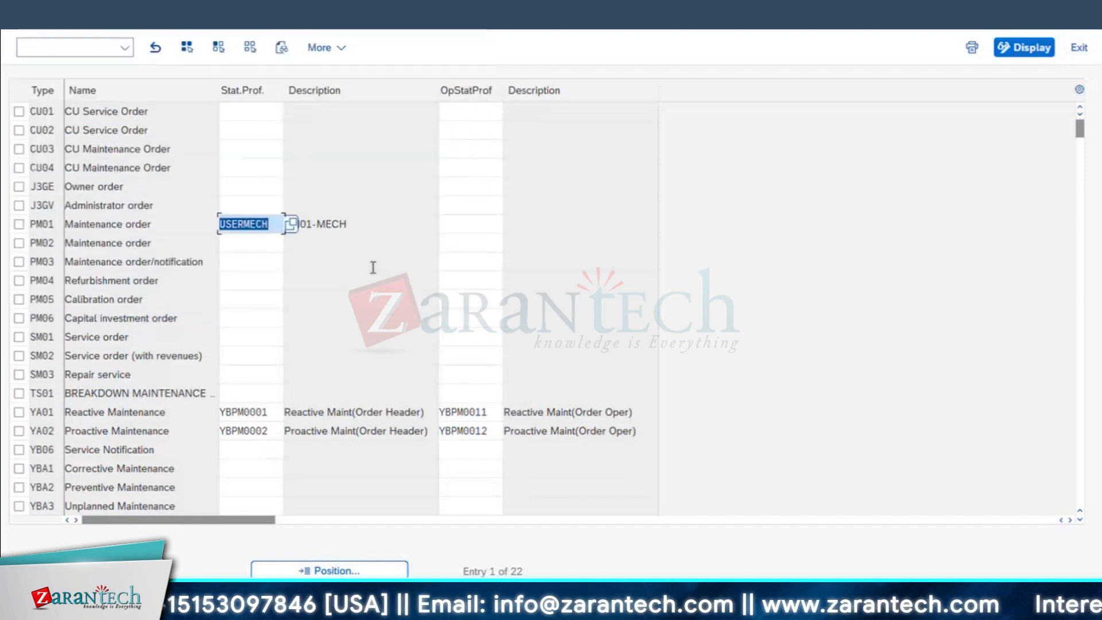
pyautogui.press('Tab')
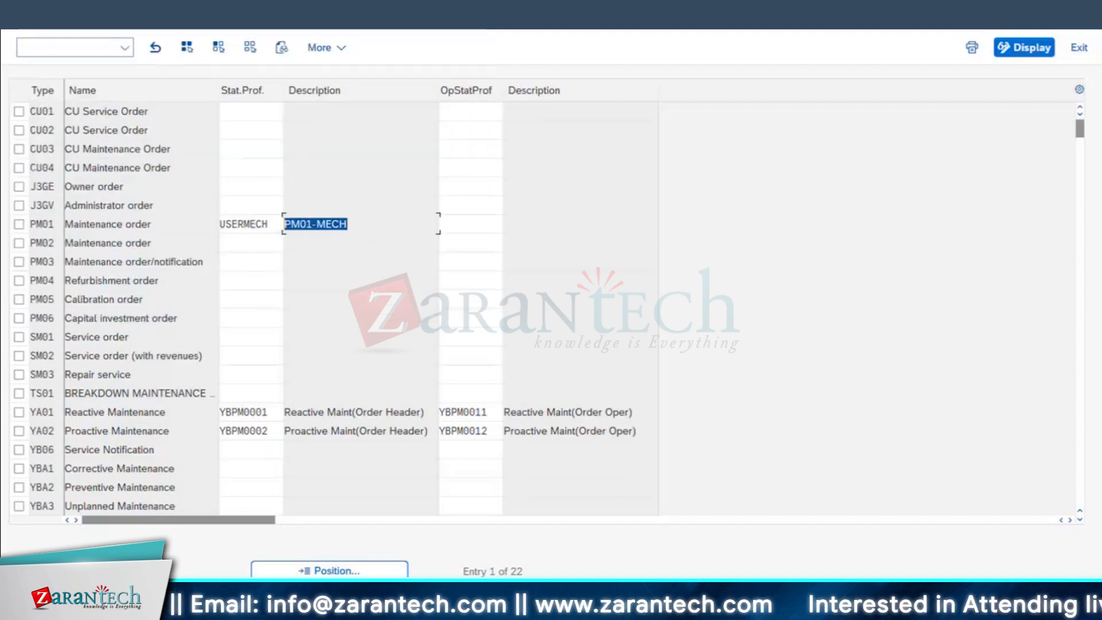
pyautogui.hotkey('ctrl', 's')
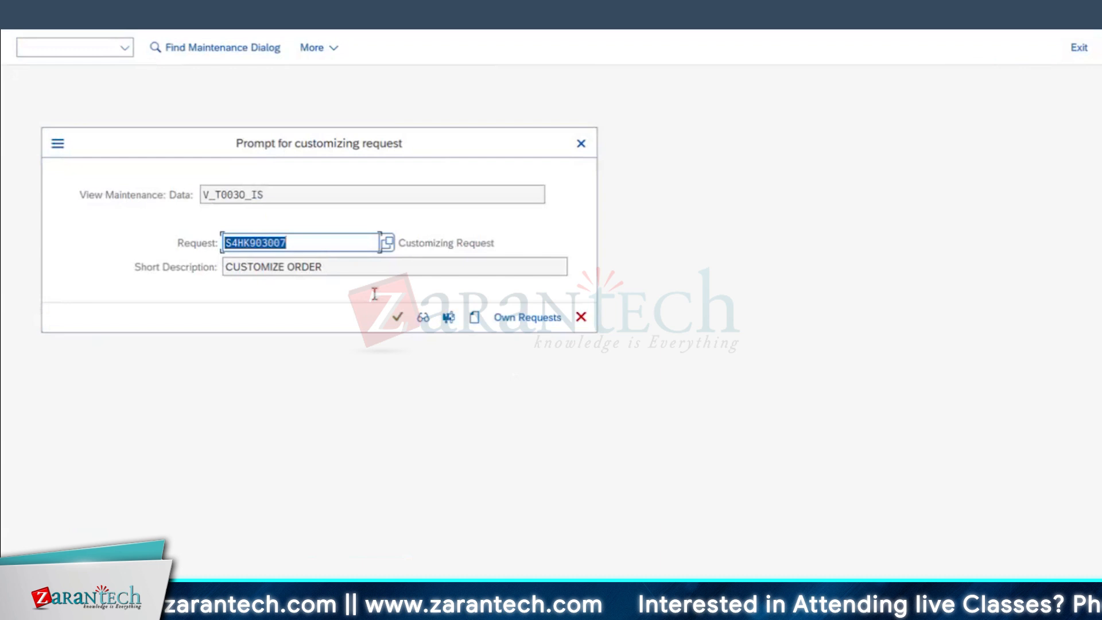
pyautogui.click(400, 319)
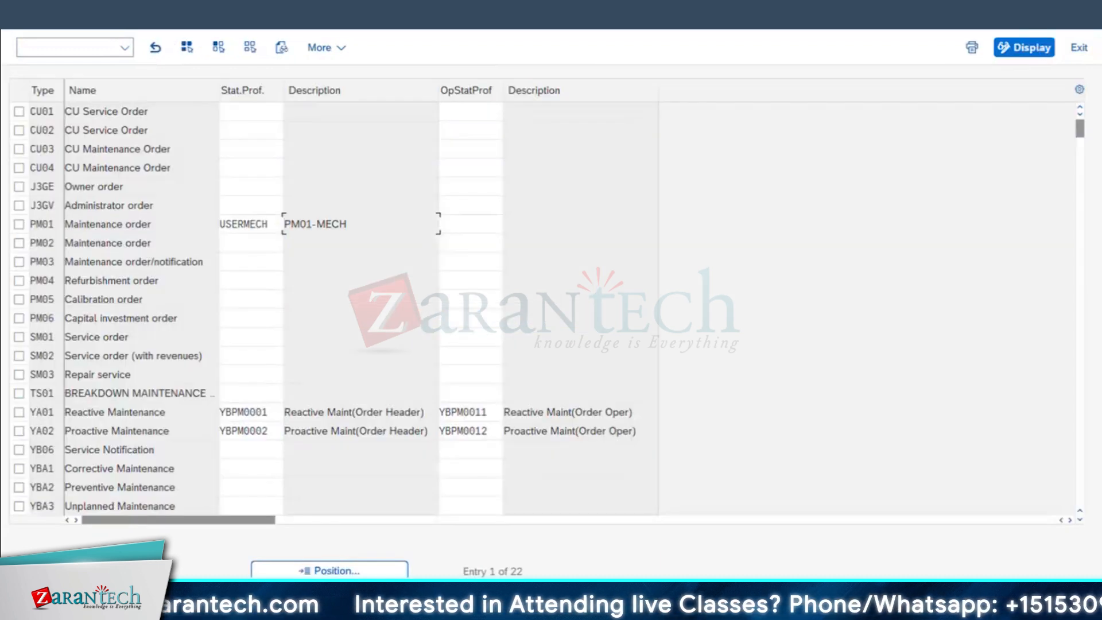
# Step: Switch to the measurement document creation session, leave it, and start transaction IW31
pyautogui.moveTo(312, 609)
pyautogui.click(747, 565)
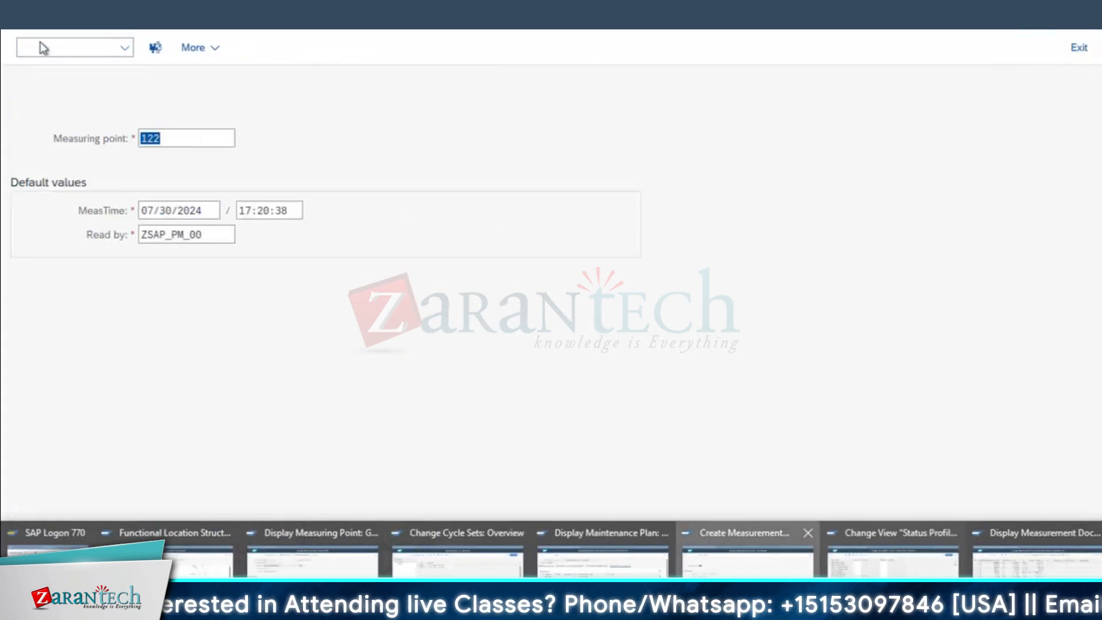
pyautogui.click(20, 18)
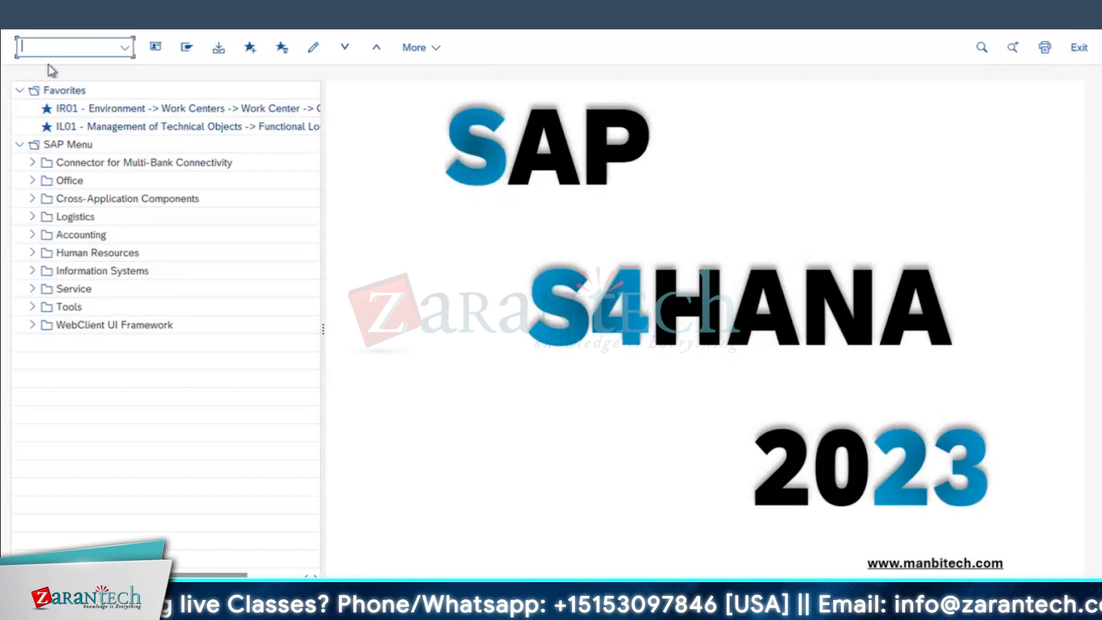
pyautogui.write('IW31')
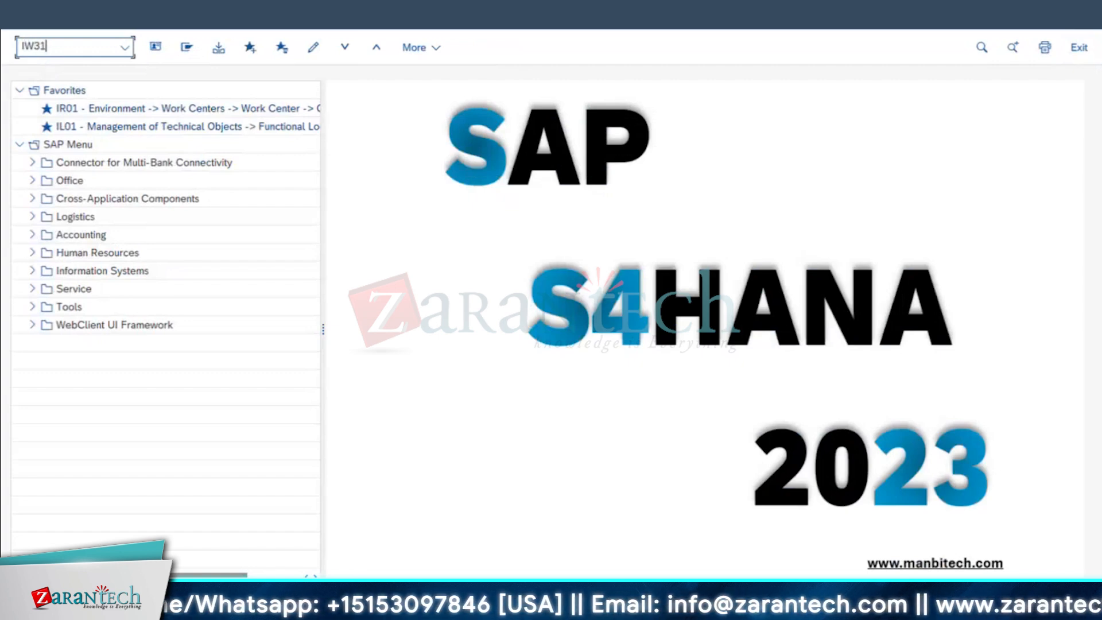
pyautogui.press('Return')
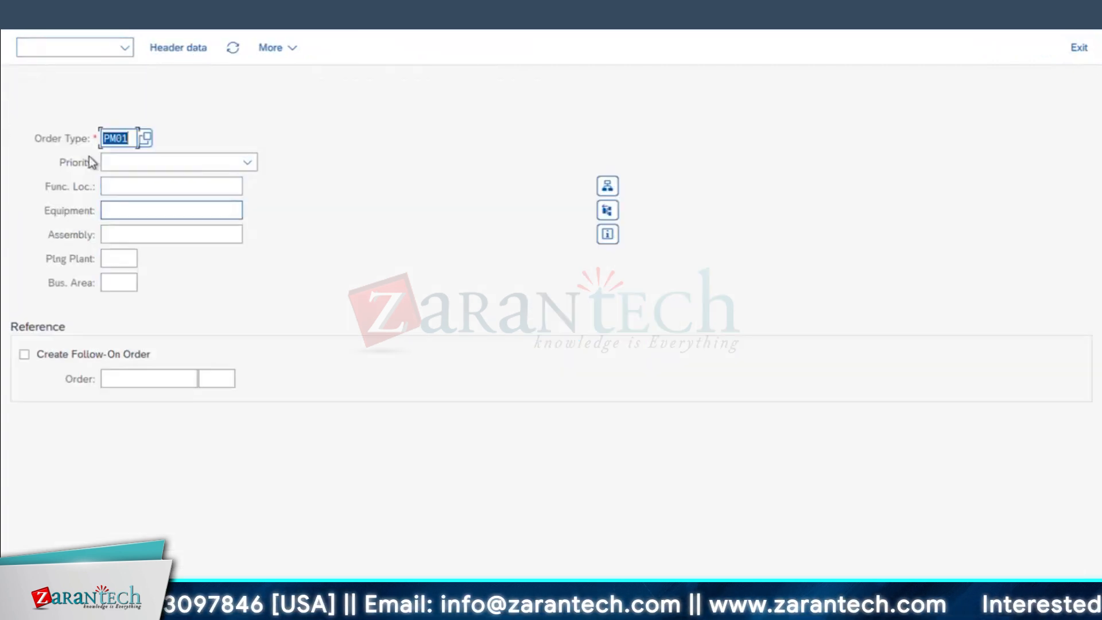
# Step: Start a PM01 order for equipment 10003060 and continue to its header data
pyautogui.click(133, 211)
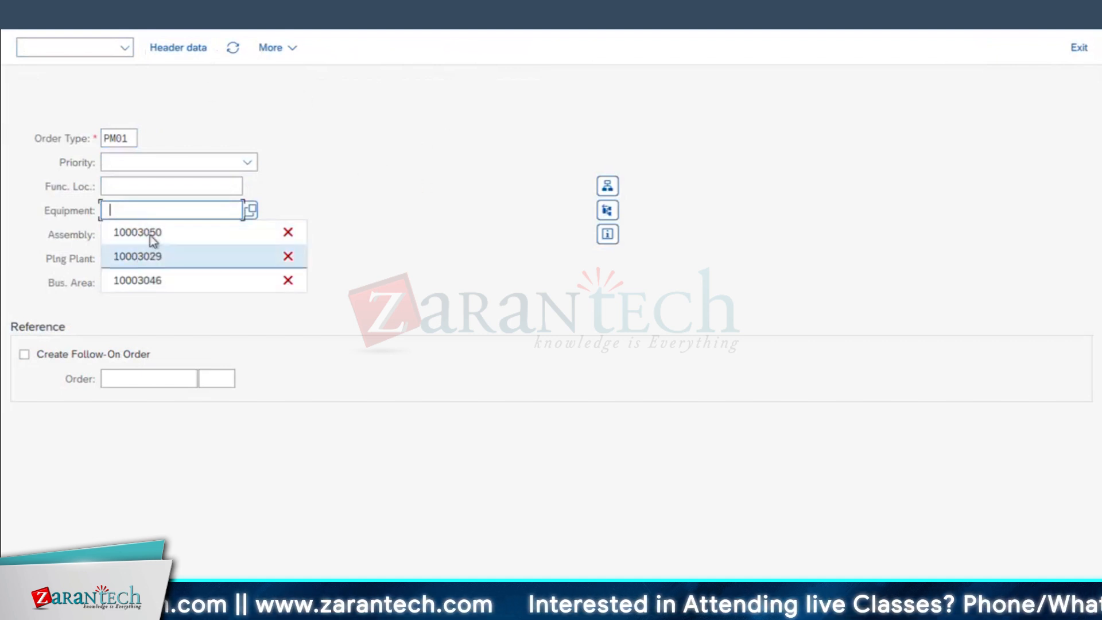
pyautogui.click(198, 226)
pyautogui.press('BackSpace')
pyautogui.press('BackSpace')
pyautogui.write('60')
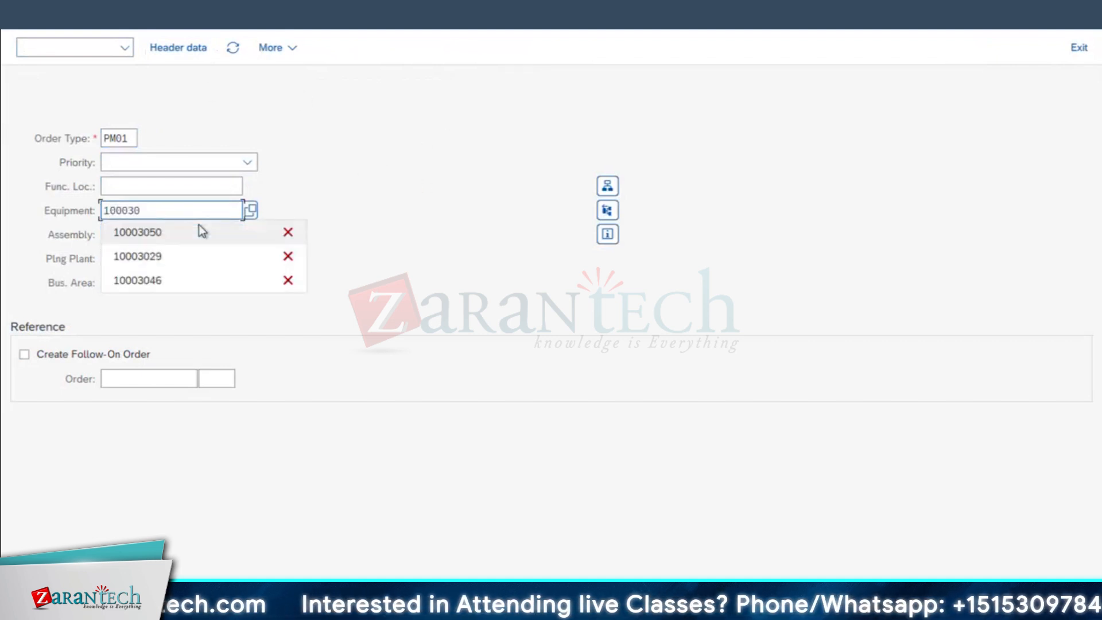
pyautogui.press('Return')
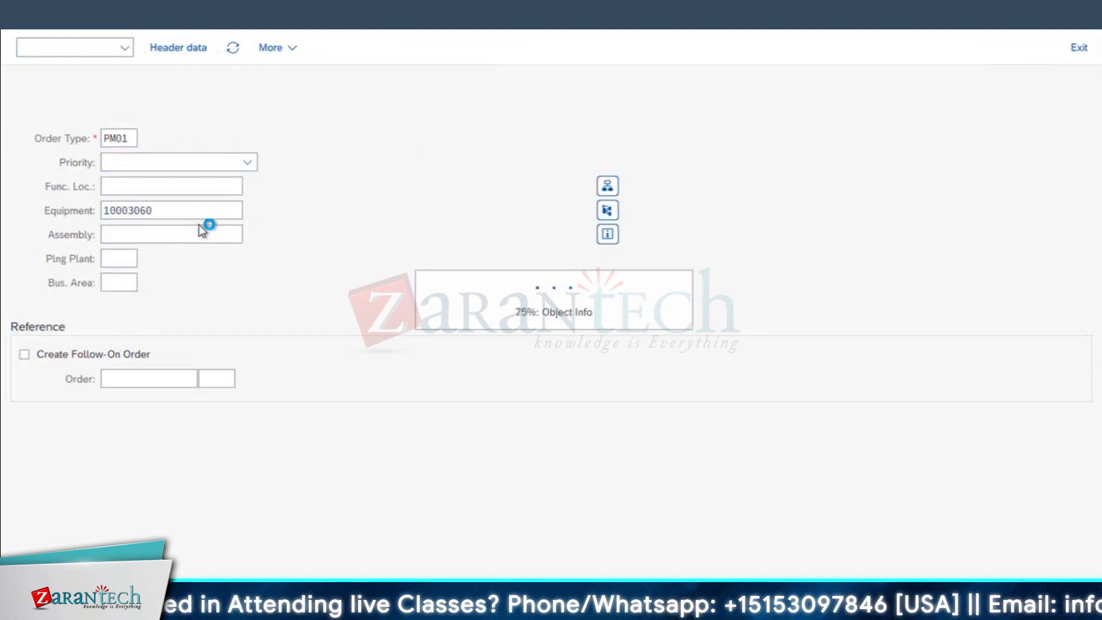
pyautogui.press('Return')
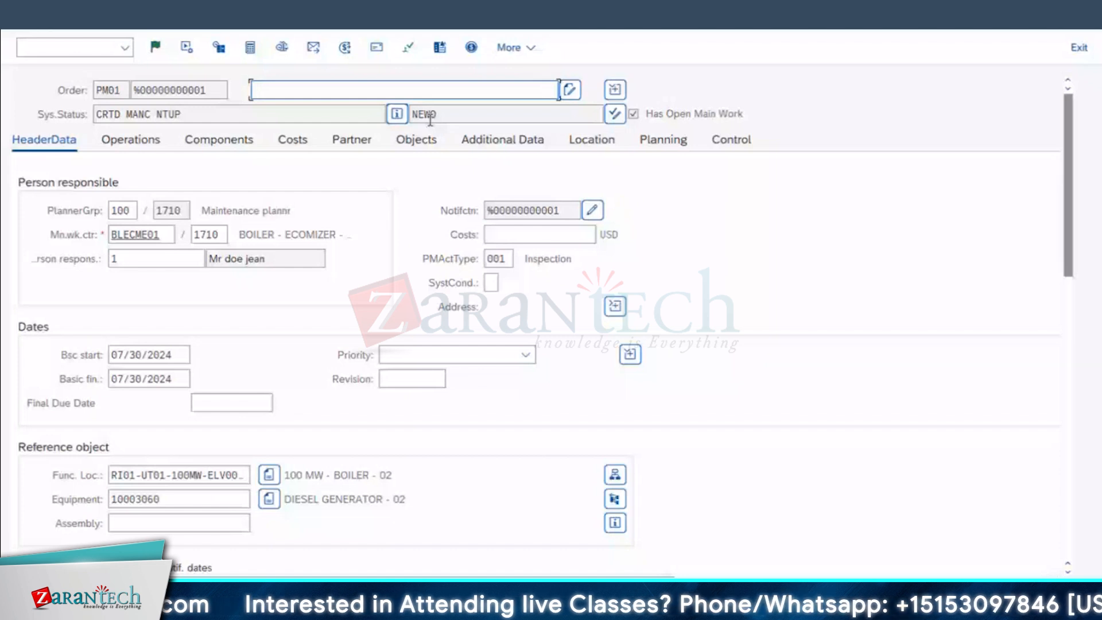
# Step: Review the user statuses with and without status number offered for the new order, then close the selection
pyautogui.click(614, 114)
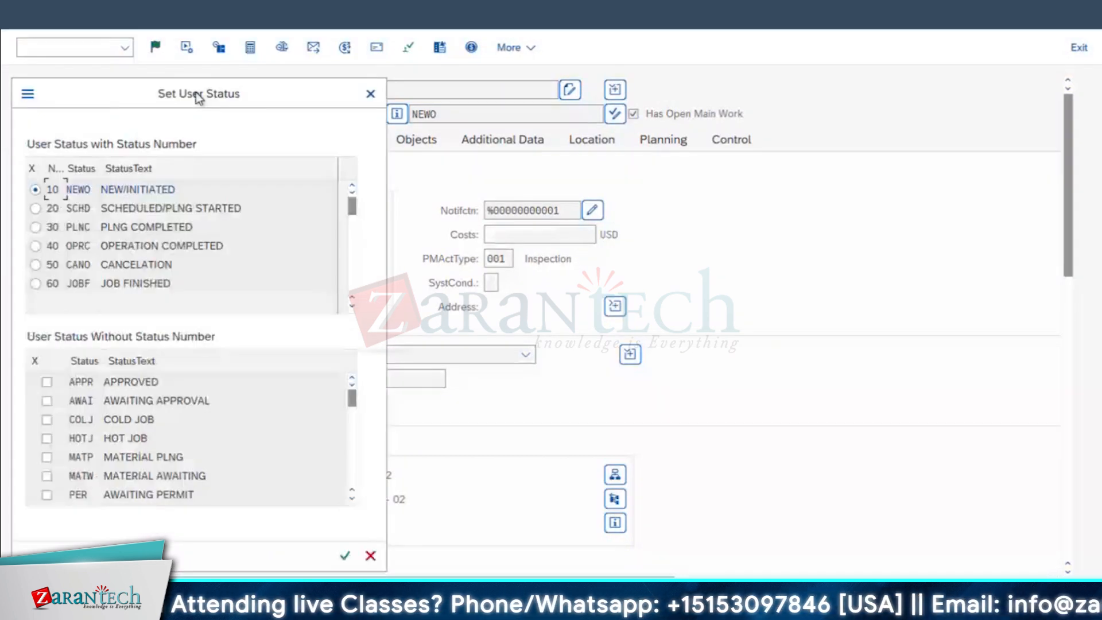
pyautogui.moveTo(198, 98); pyautogui.dragTo(821, 95)
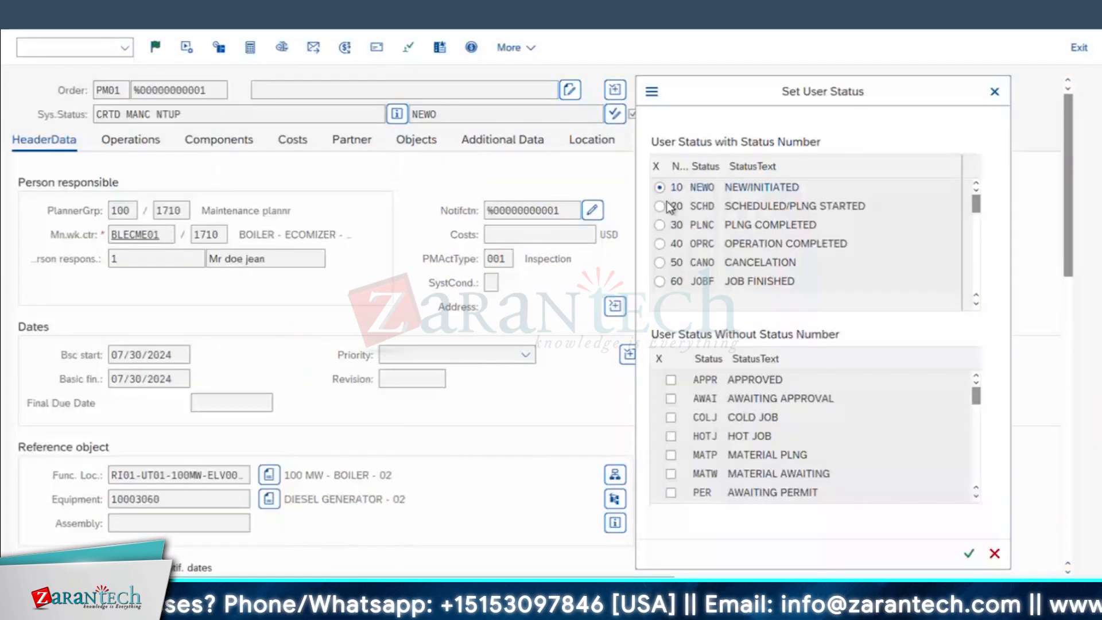
pyautogui.click(659, 188)
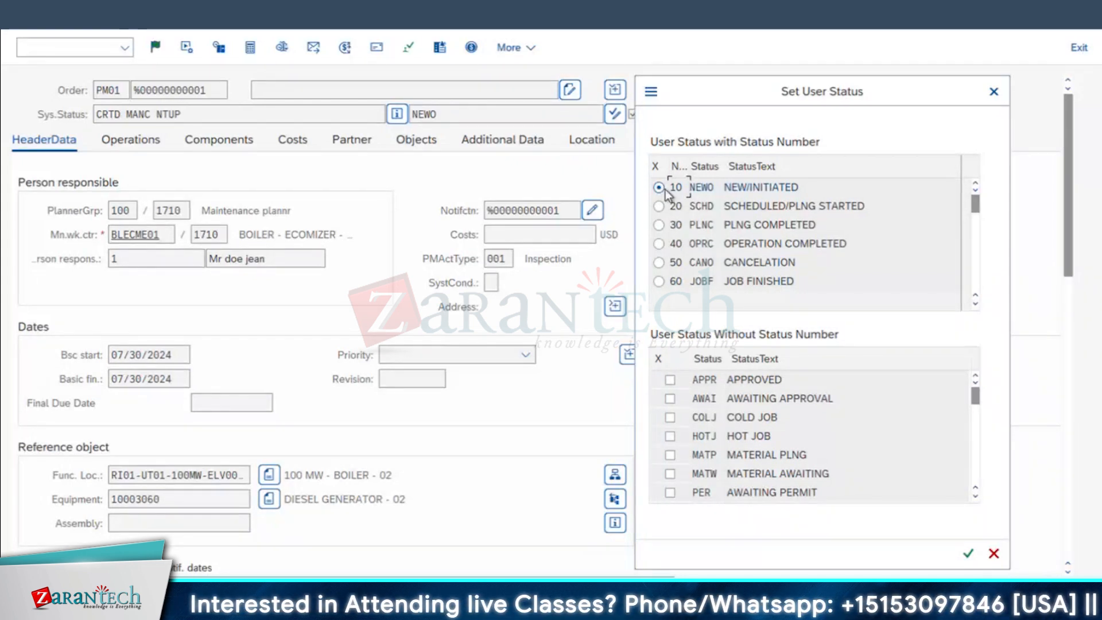
pyautogui.click(994, 91)
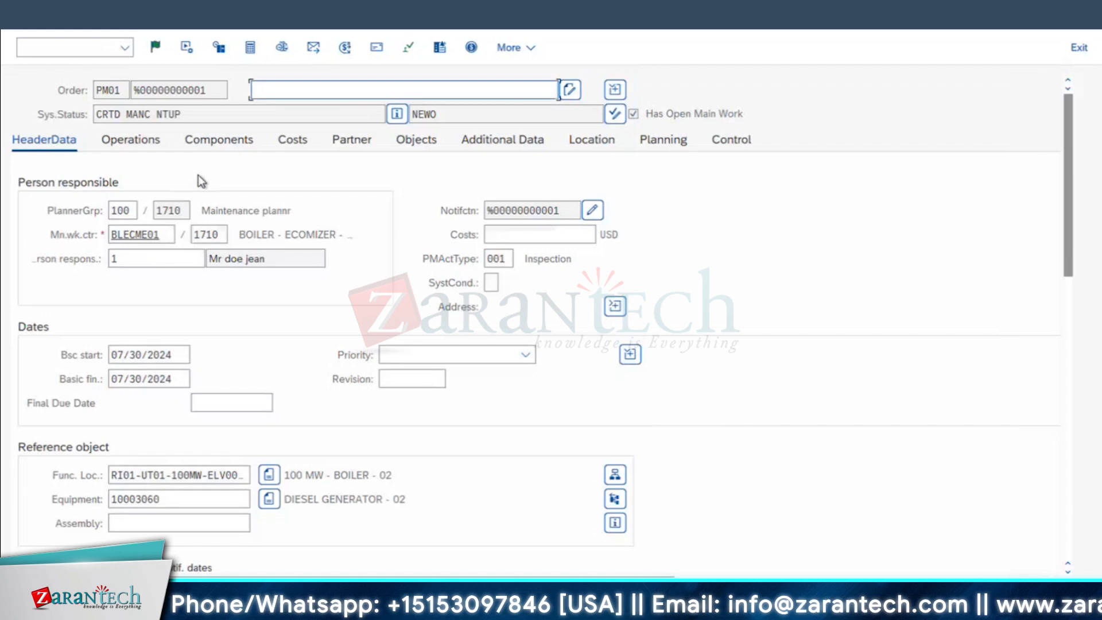
# Step: Set the order description to "USER STATUS - TEST CASE" and save the order
pyautogui.click(281, 89)
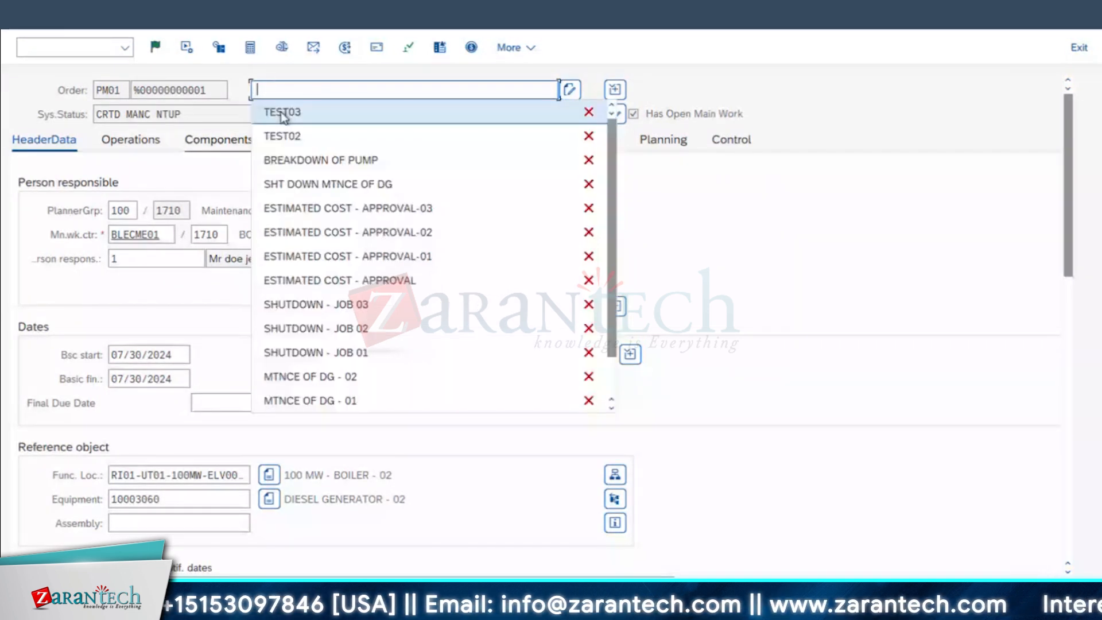
pyautogui.click(275, 90)
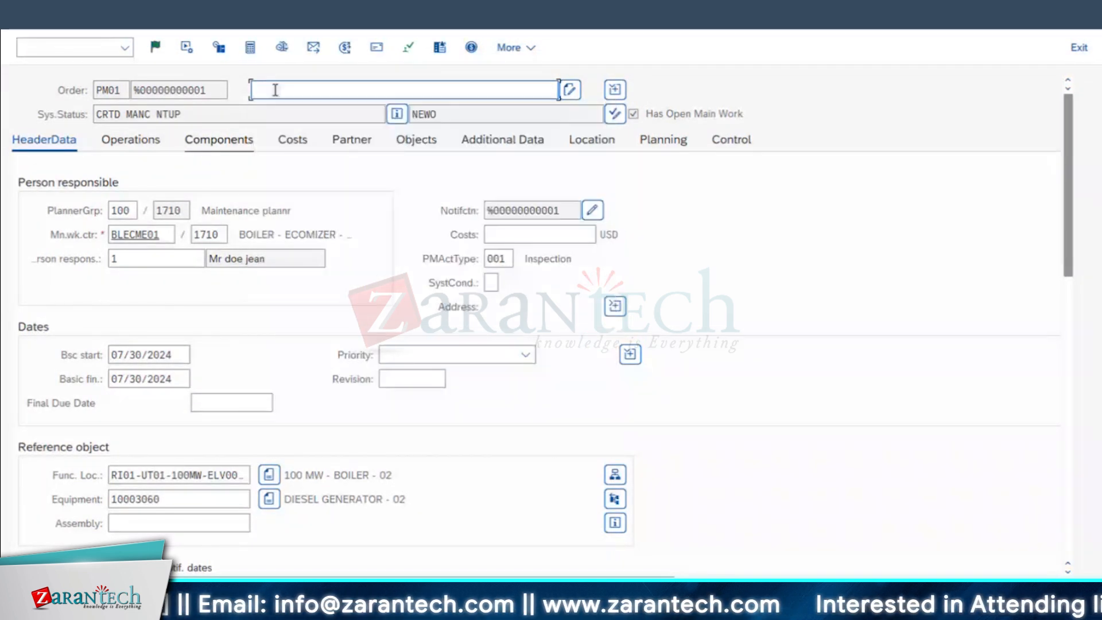
pyautogui.write('USER STSUS')
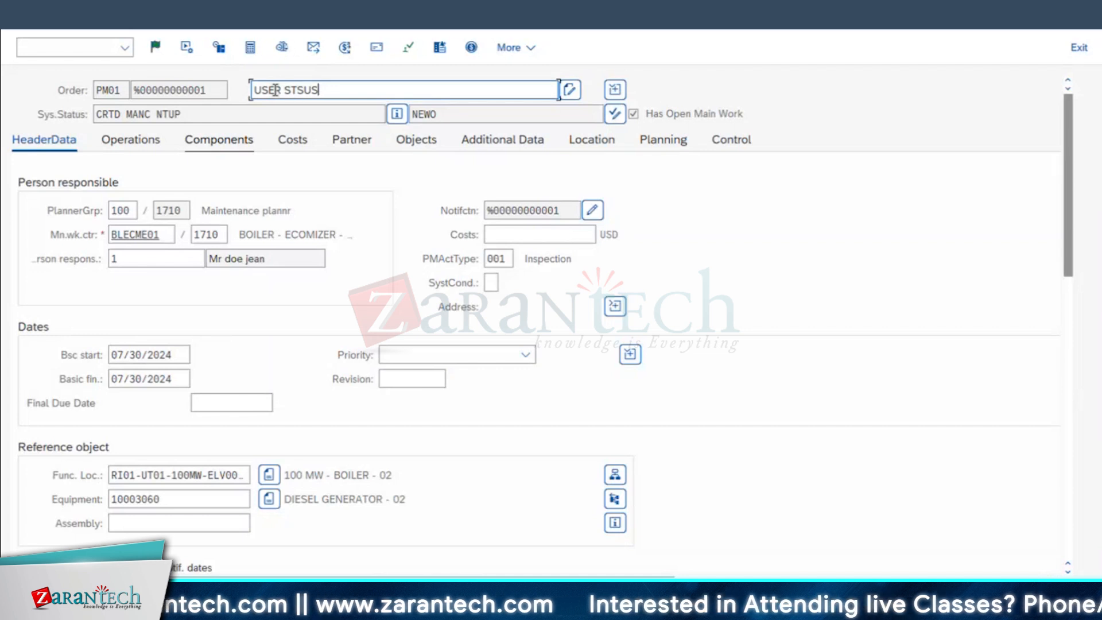
pyautogui.press('BackSpace')
pyautogui.press('BackSpace')
pyautogui.press('BackSpace')
pyautogui.write('ATUS 0')
pyautogui.press('BackSpace')
pyautogui.write('- TES')
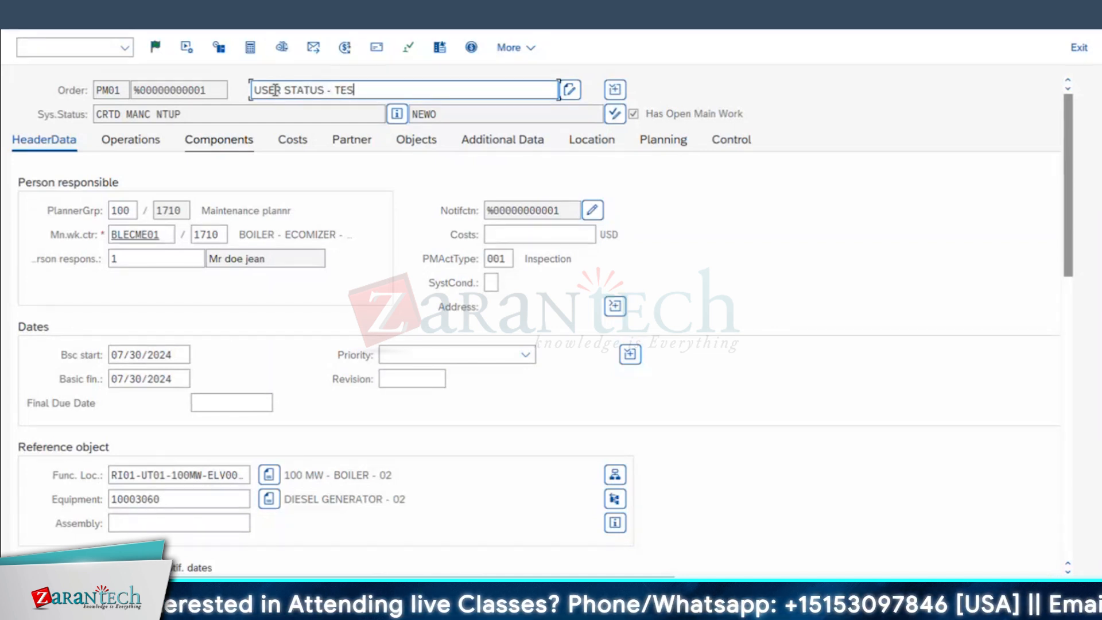
pyautogui.write('T CASE')
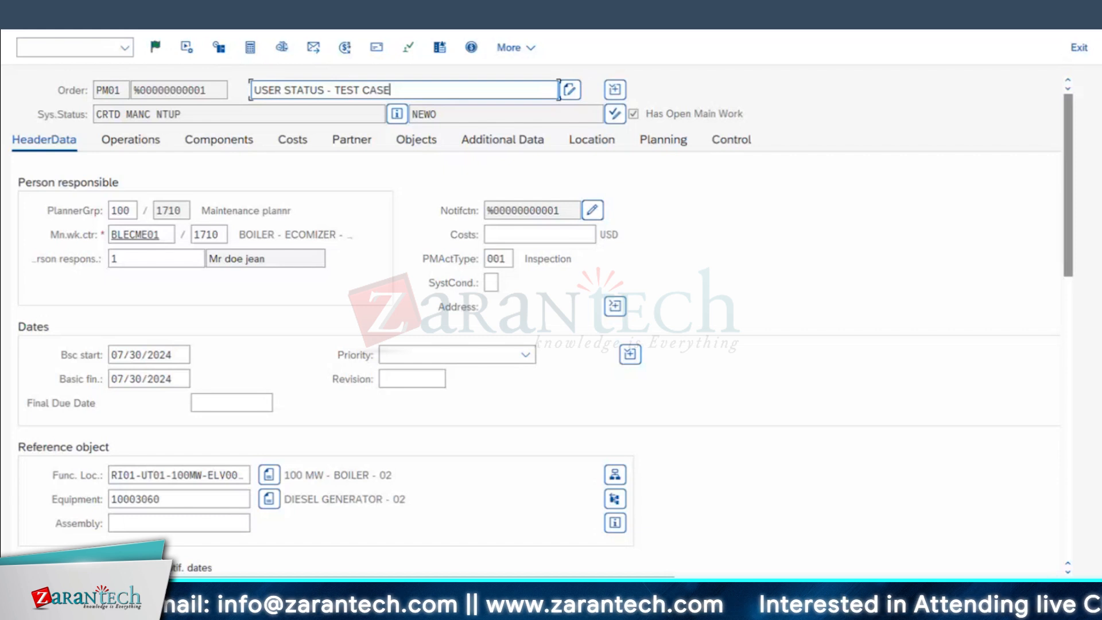
pyautogui.press('Return')
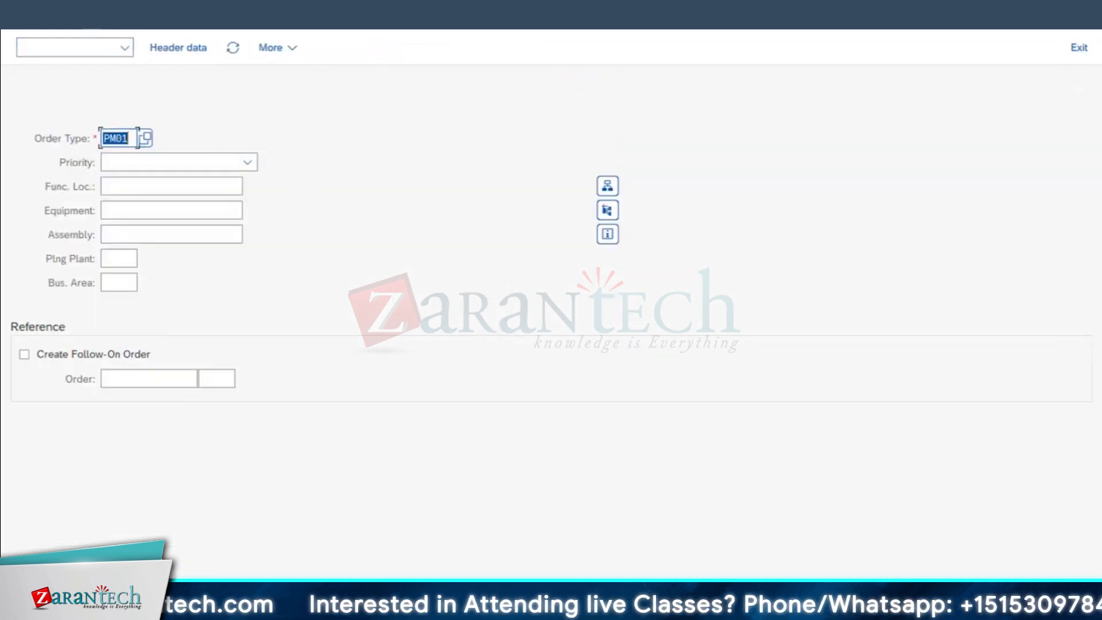
# Step: Open the newly saved maintenance order in change mode and check its user status
pyautogui.click(75, 47)
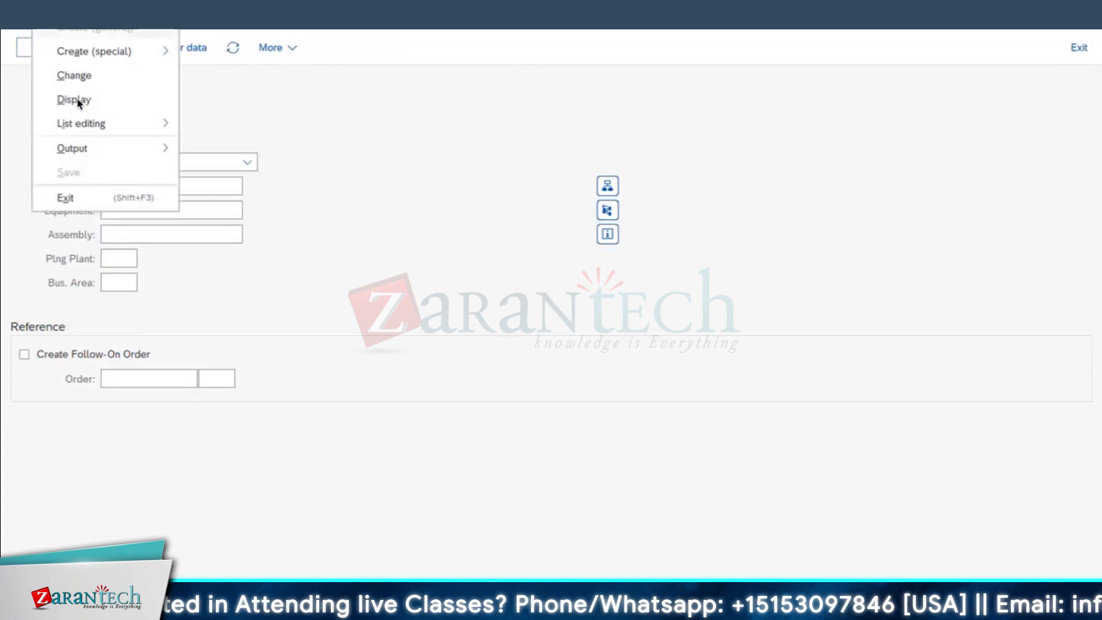
pyautogui.click(80, 76)
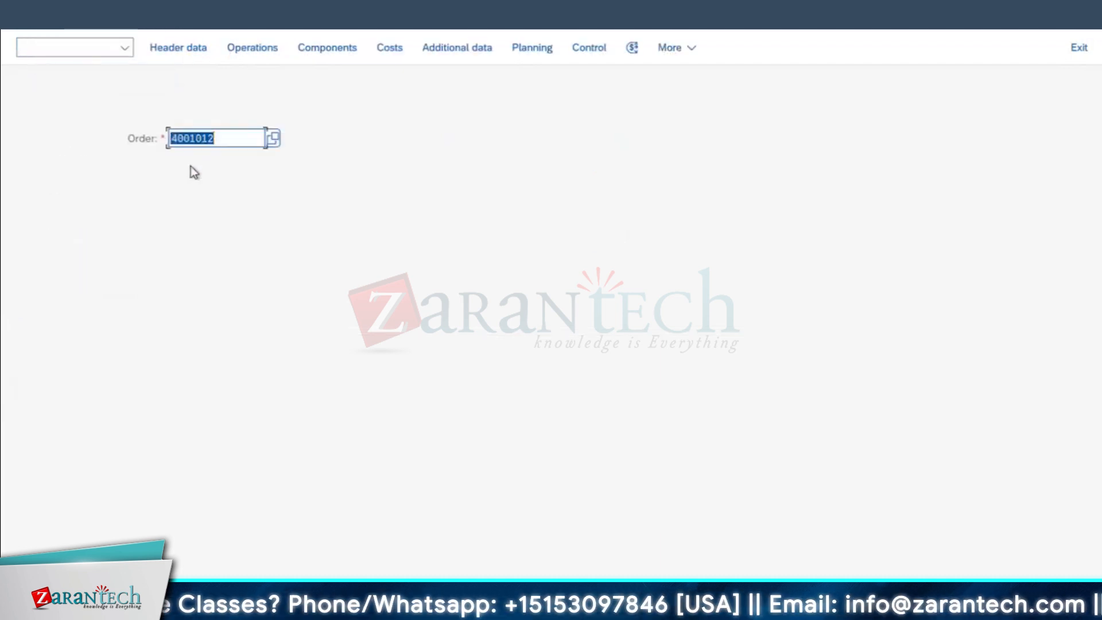
pyautogui.press('Return')
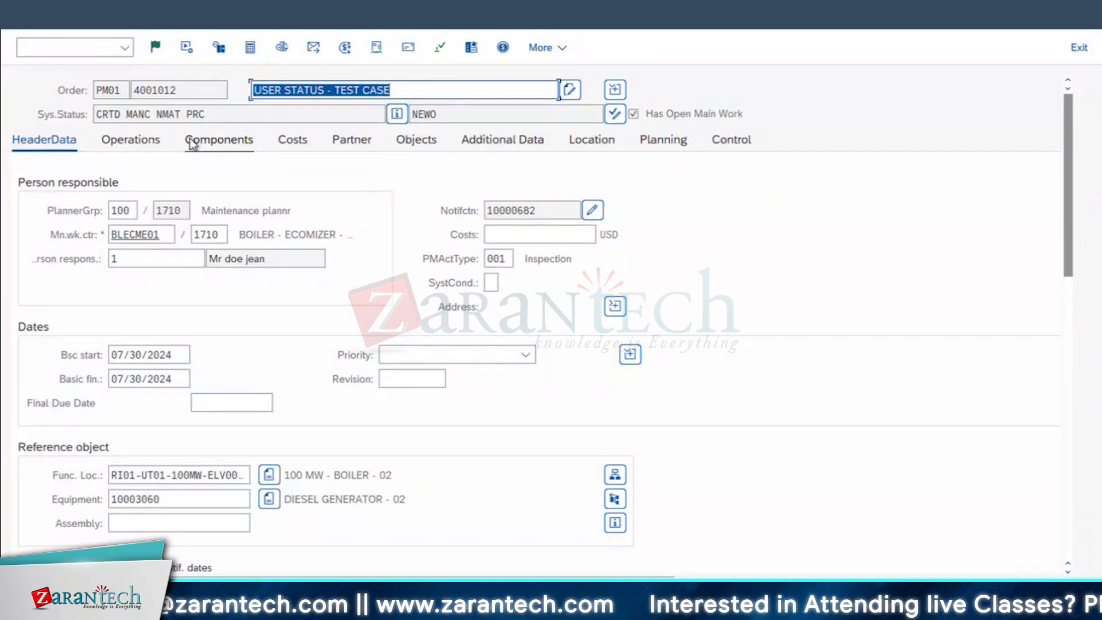
pyautogui.click(434, 117)
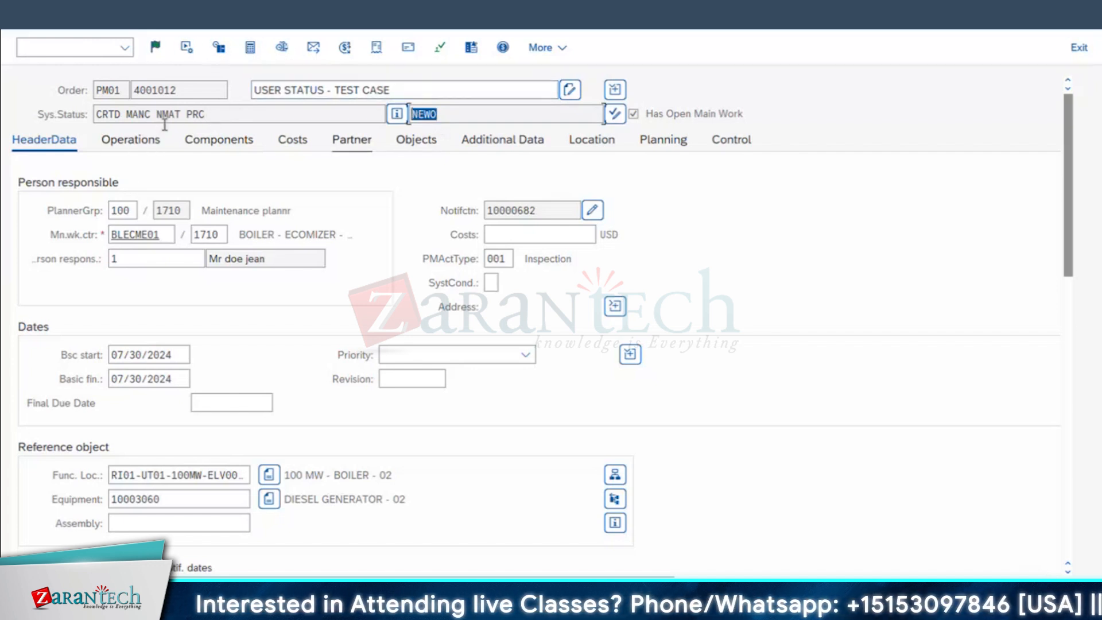
# Step: Try to release the order and read the status error's detailed explanation, including its diagnosis and procedure
pyautogui.moveTo(224, 115); pyautogui.dragTo(4, 118)
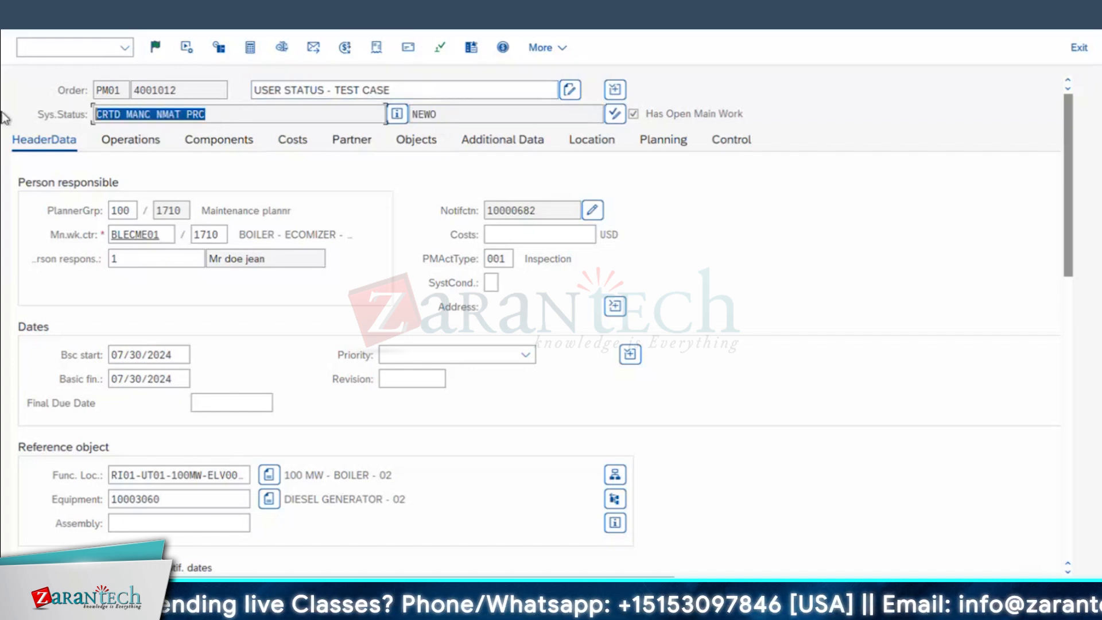
pyautogui.click(155, 47)
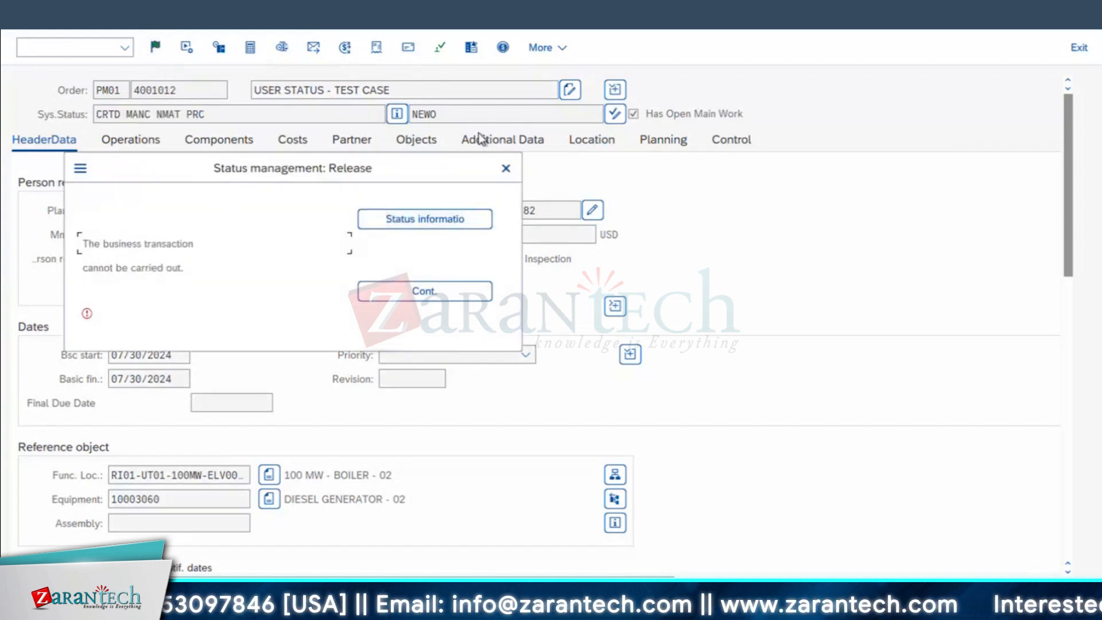
pyautogui.click(424, 221)
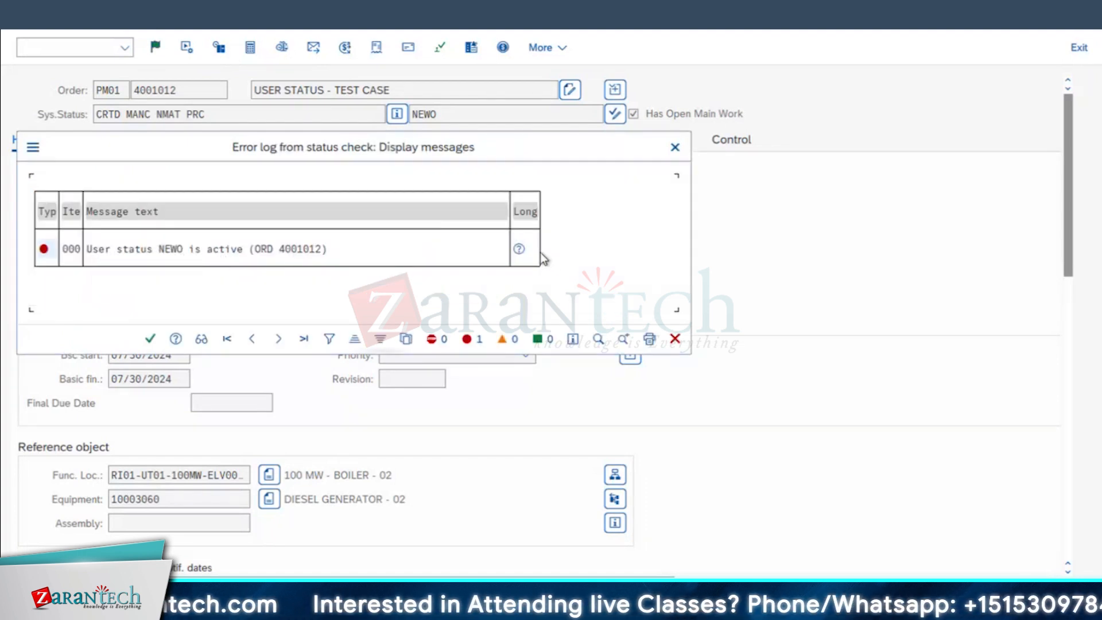
pyautogui.click(519, 250)
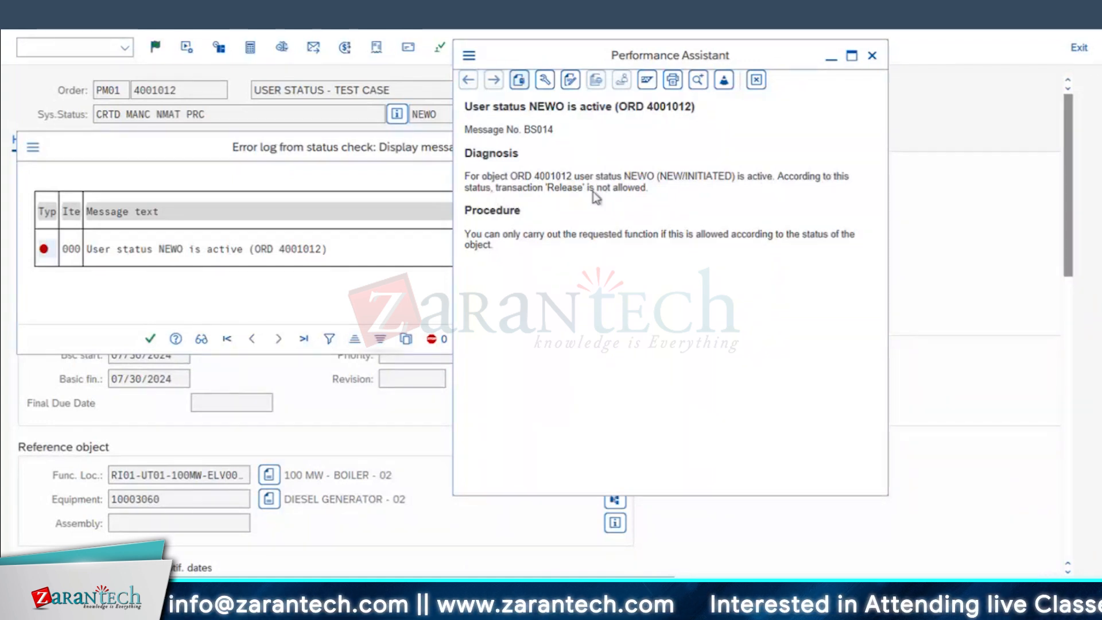
pyautogui.moveTo(648, 188); pyautogui.dragTo(496, 188)
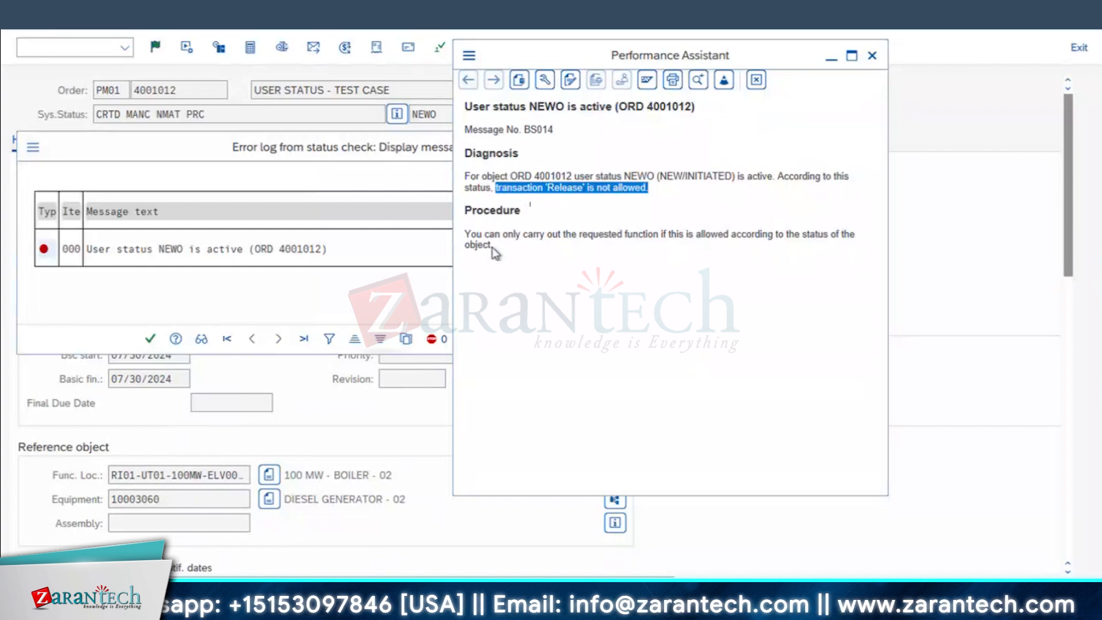
pyautogui.moveTo(491, 247); pyautogui.dragTo(465, 234)
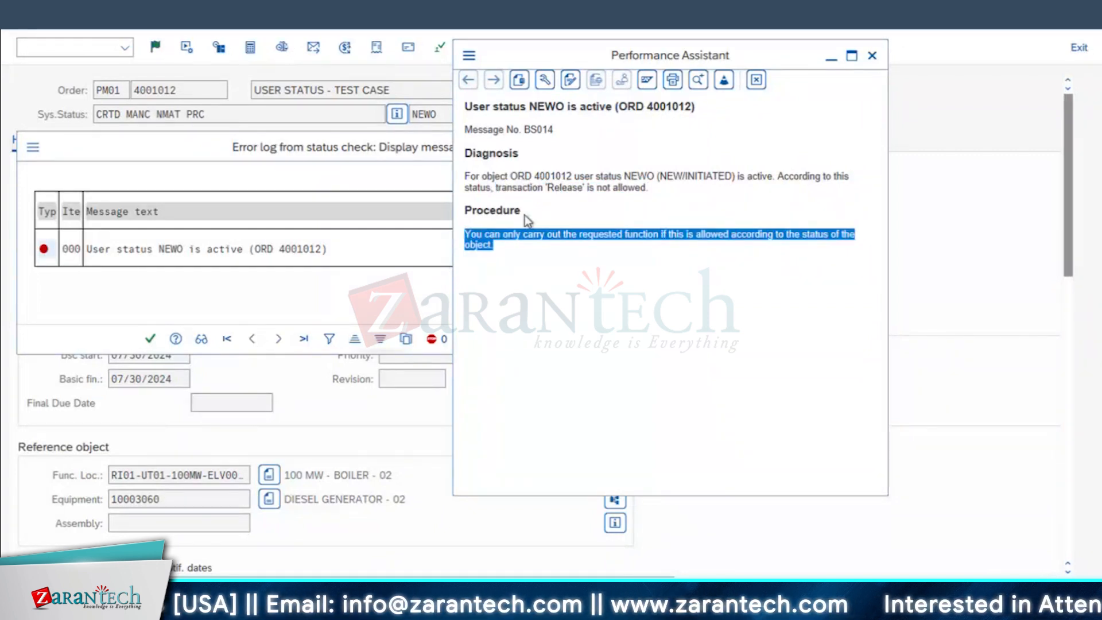
pyautogui.click(872, 55)
pyautogui.click(671, 148)
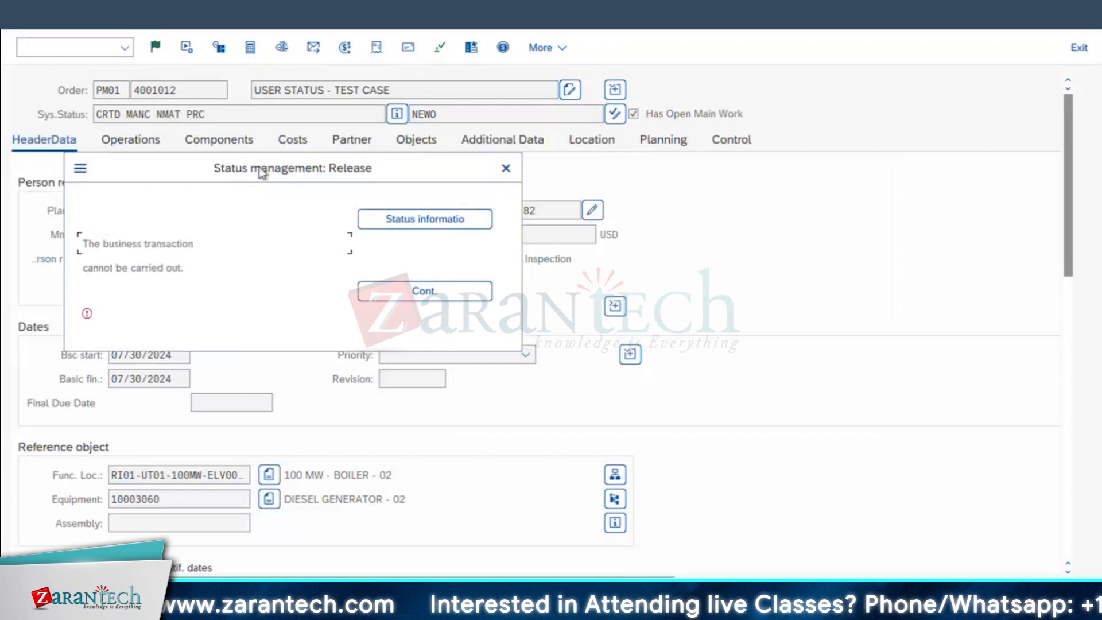
# Step: Assign the user statuses without number AWAI (awaiting approval), HOTJ (hot job) and MATP (material planning) to the order
pyautogui.click(615, 113)
pyautogui.moveTo(227, 94); pyautogui.dragTo(771, 92)
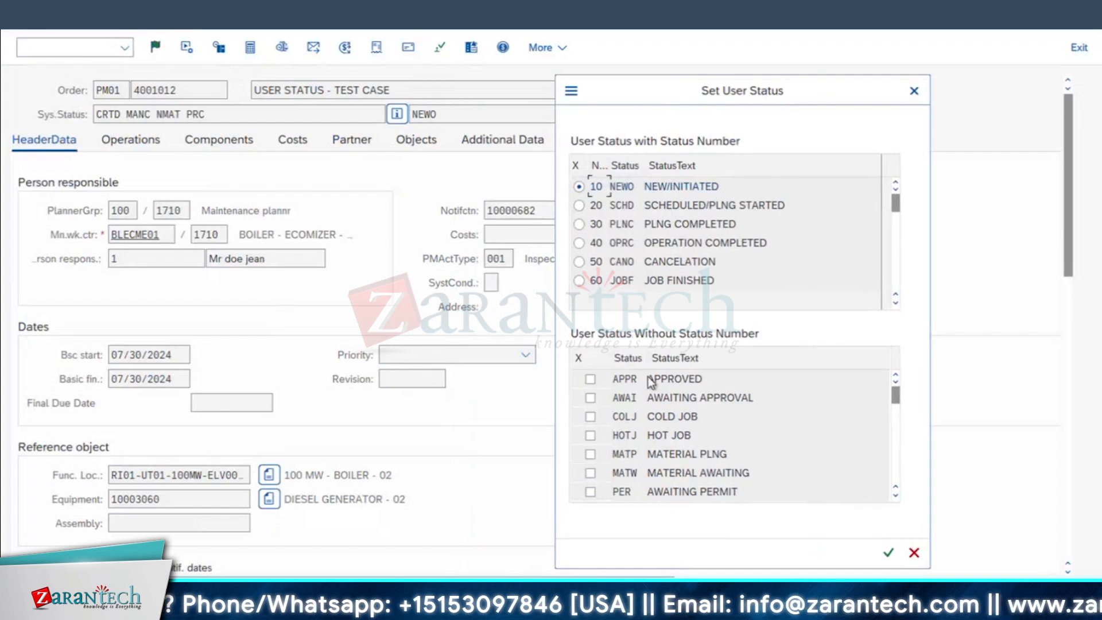
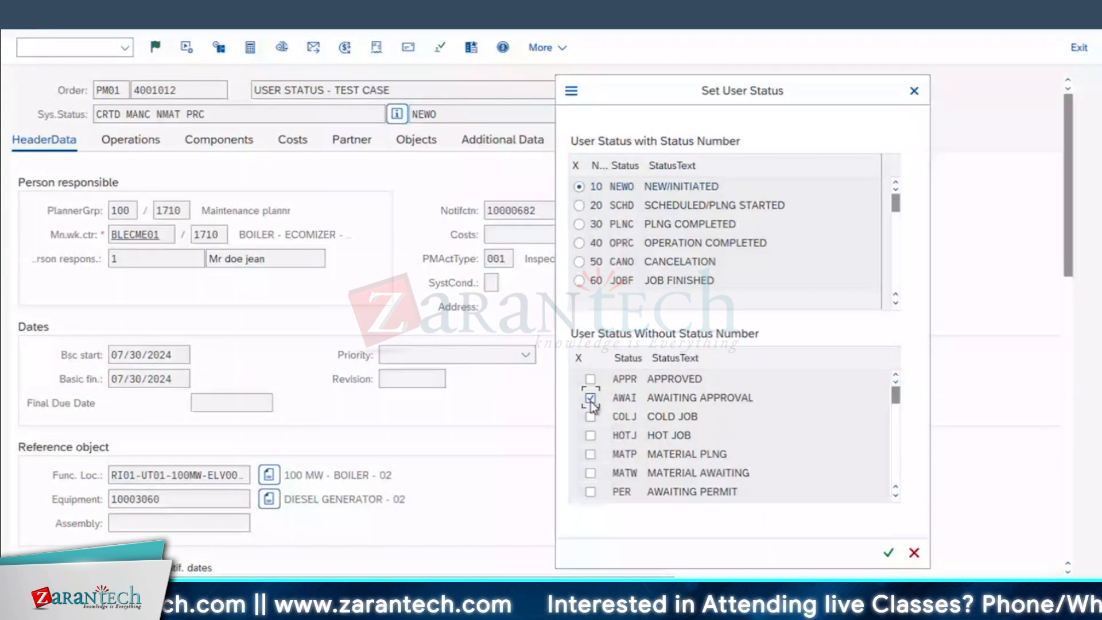
pyautogui.click(590, 437)
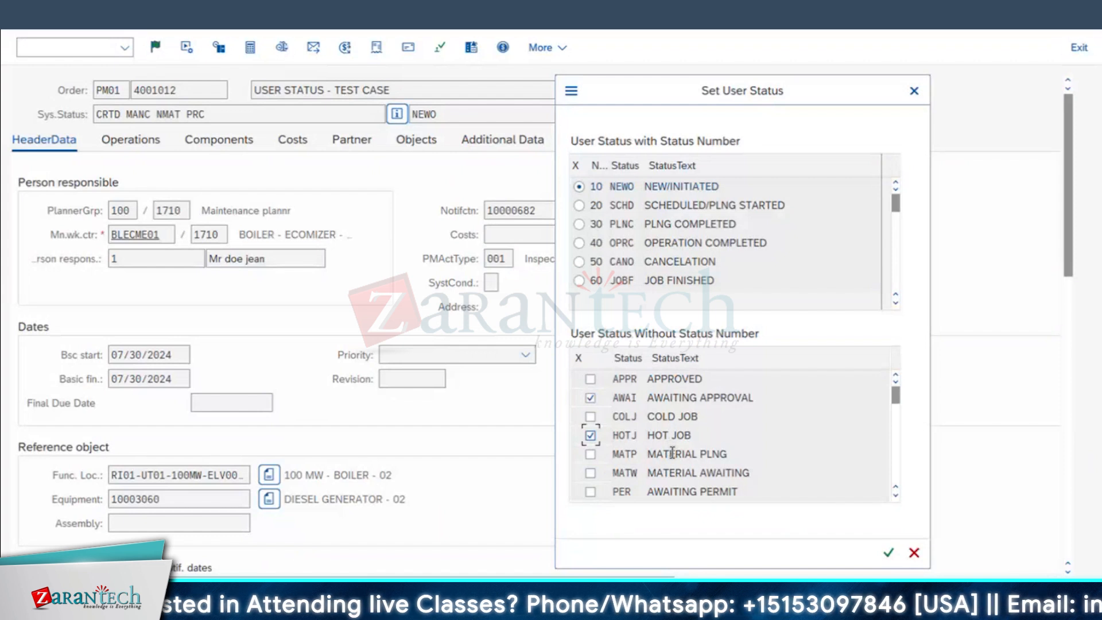
pyautogui.scroll(-3, 688, 474)
pyautogui.click(590, 397)
pyautogui.scroll(3, 631, 436)
pyautogui.click(590, 397)
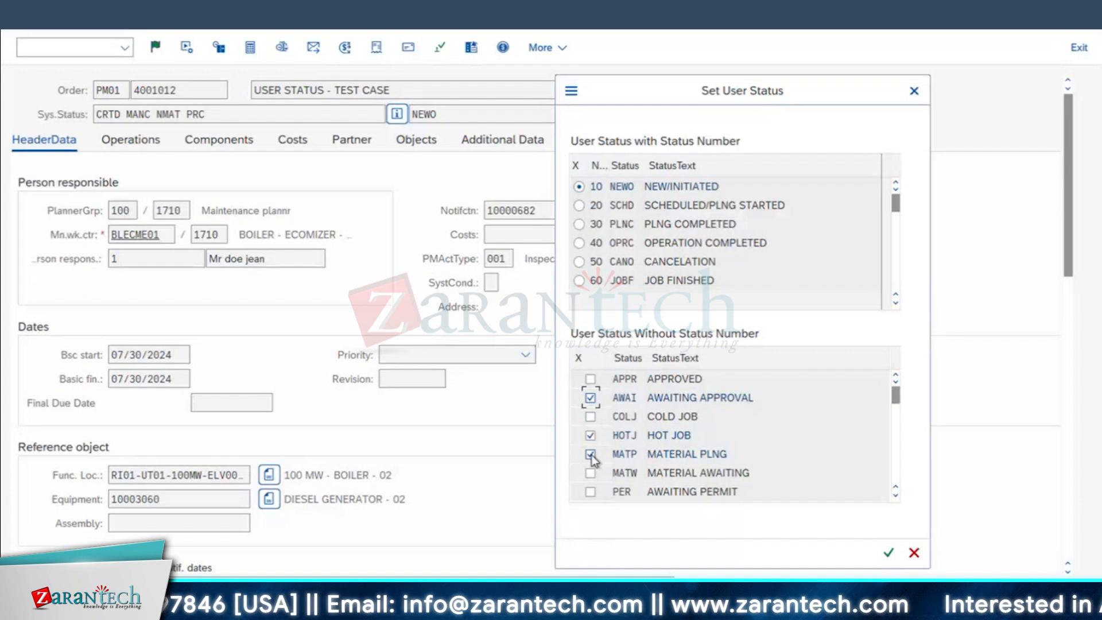
pyautogui.click(888, 553)
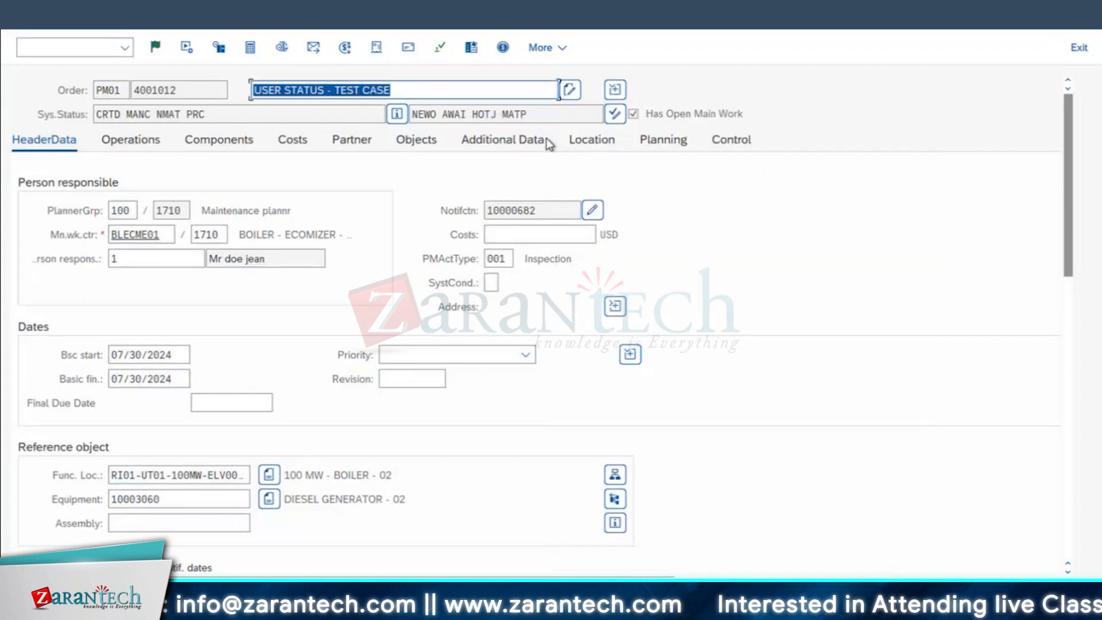
# Step: Check the order's assigned user statuses, and save and reopen the order in change mode
pyautogui.click(427, 113)
pyautogui.doubleClick(425, 113)
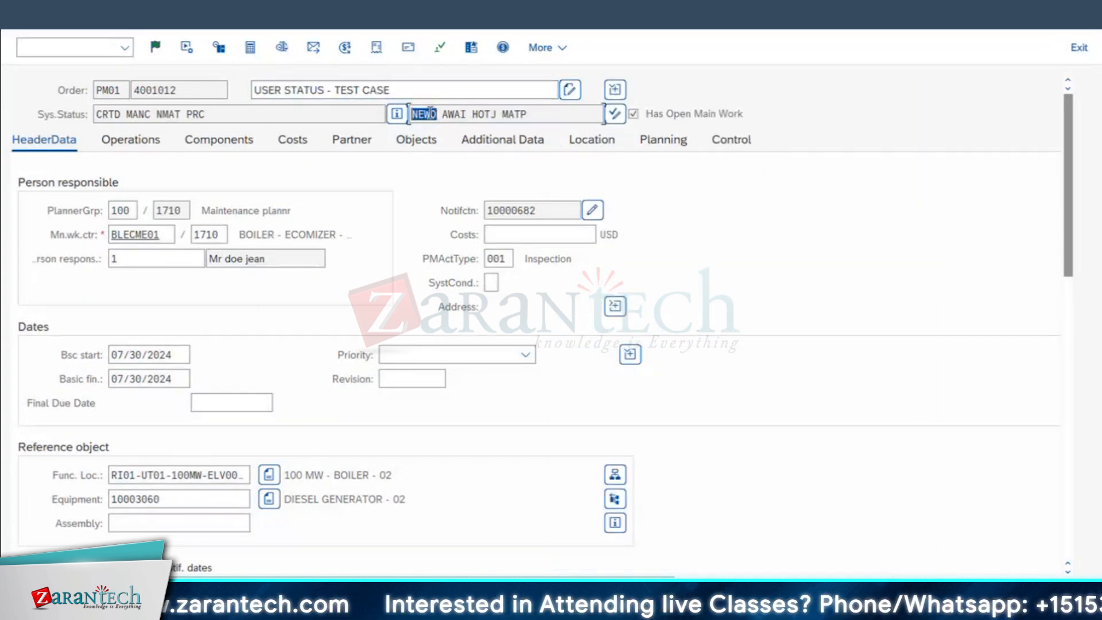
pyautogui.click(465, 115)
pyautogui.click(487, 114)
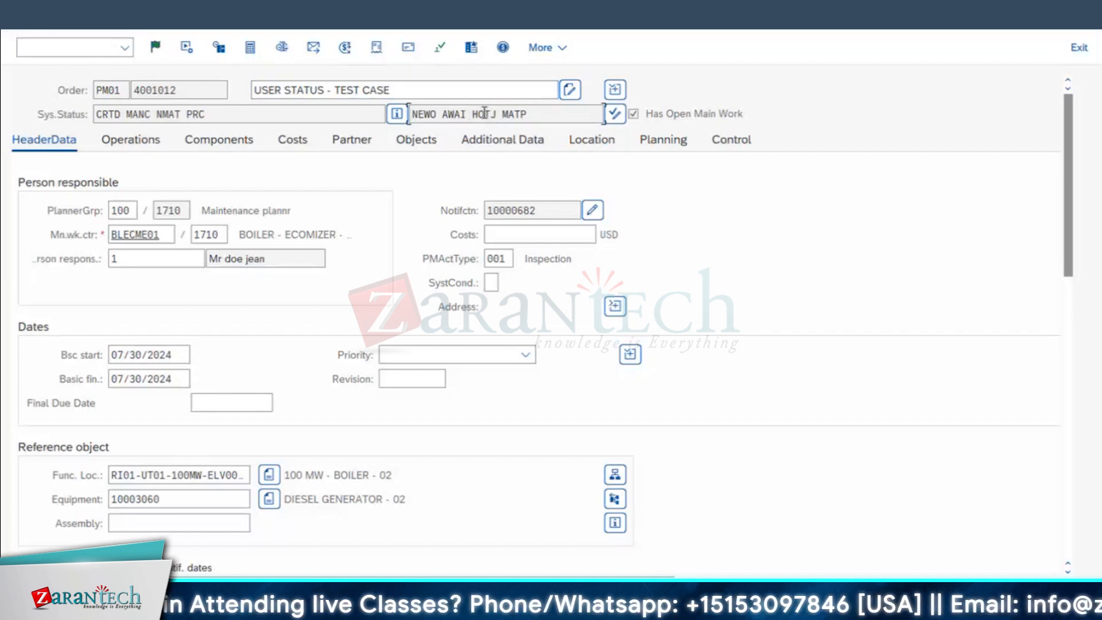
pyautogui.doubleClick(514, 114)
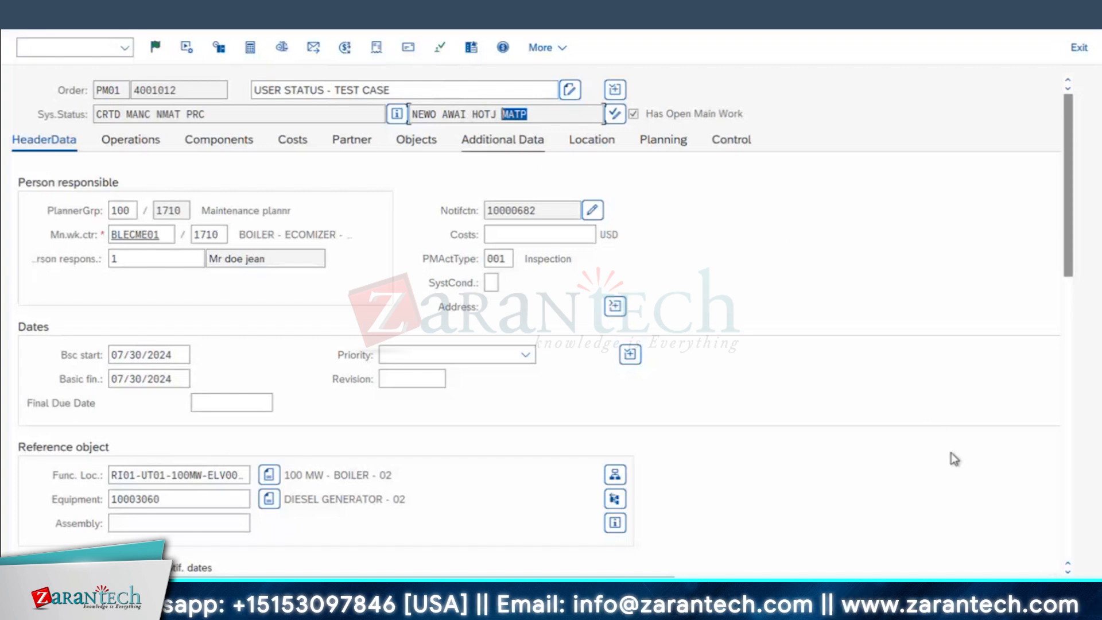
pyautogui.click(1015, 591)
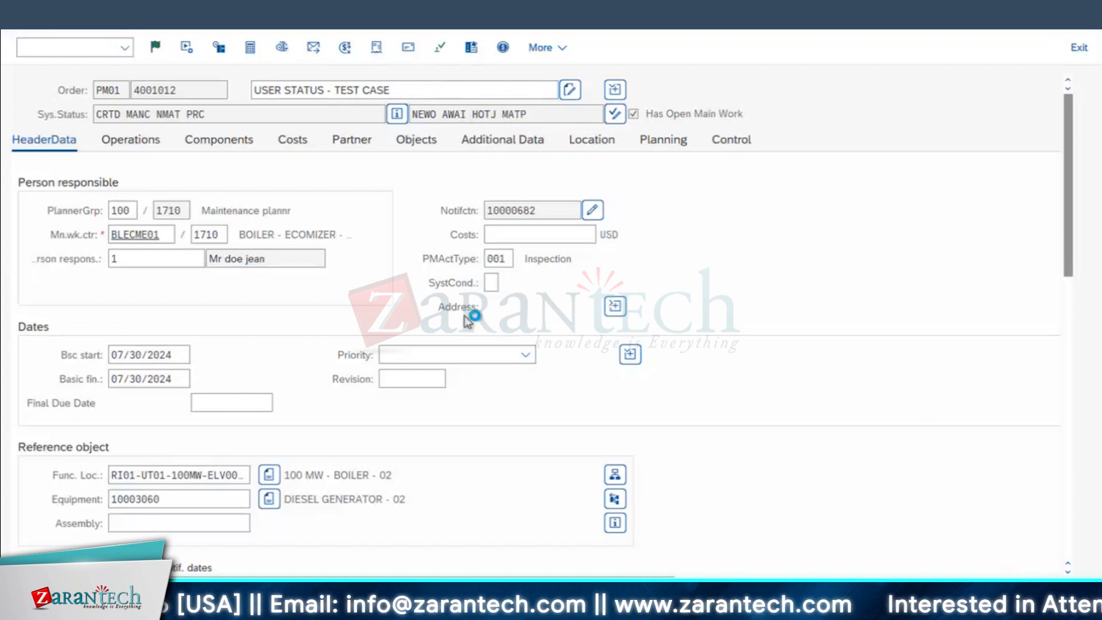
pyautogui.press('Return')
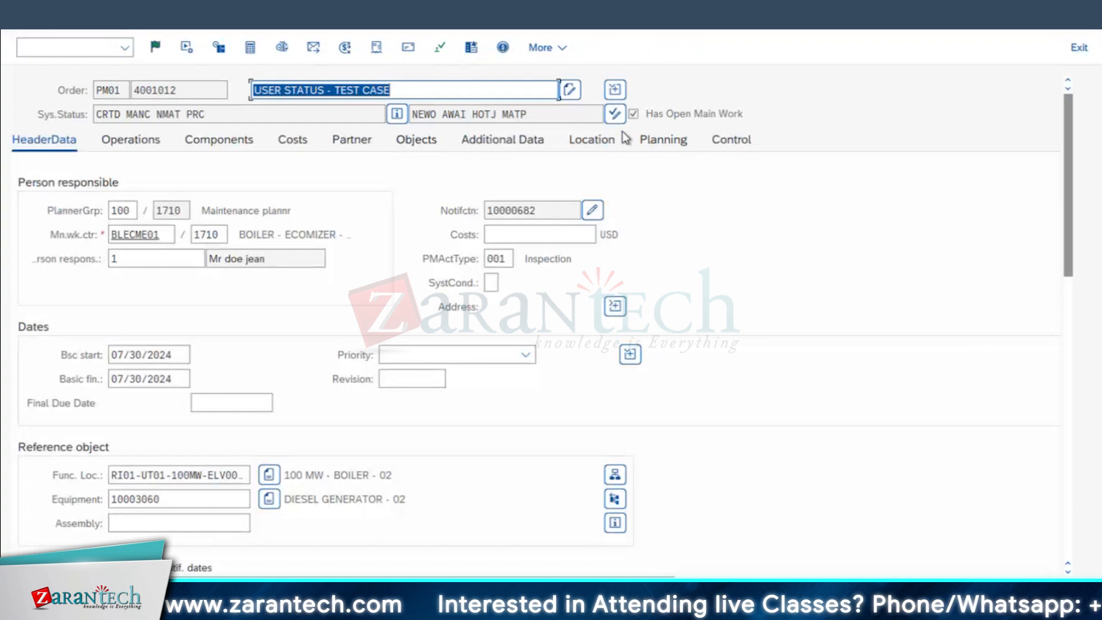
# Step: Set the order's numbered user status to 20 SCHD (scheduled/planning started), and save and reopen the order
pyautogui.click(611, 116)
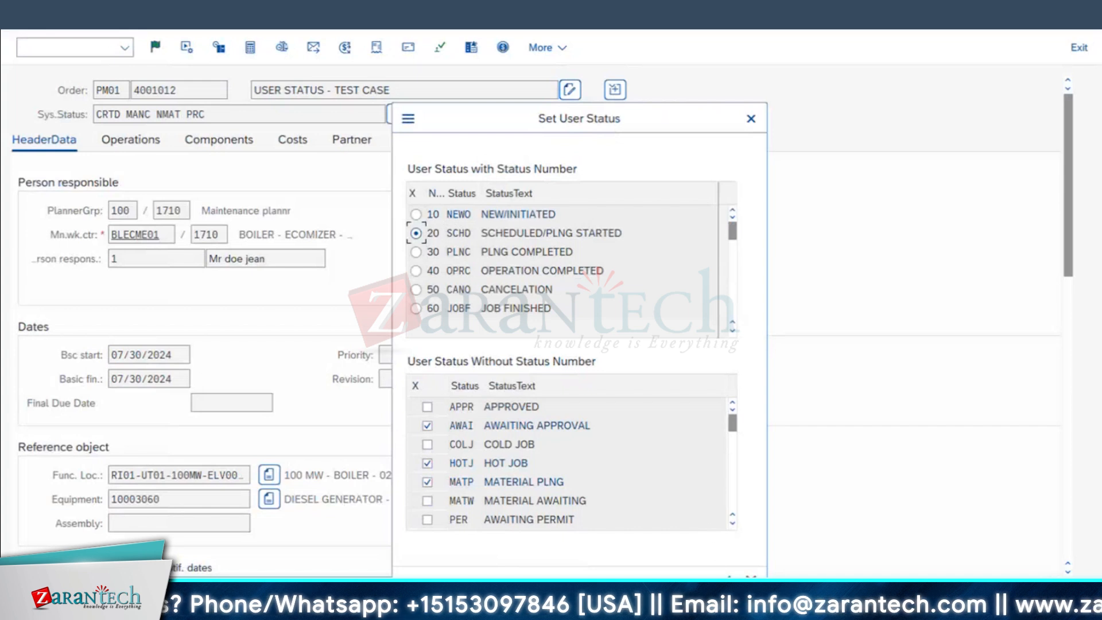
pyautogui.click(724, 577)
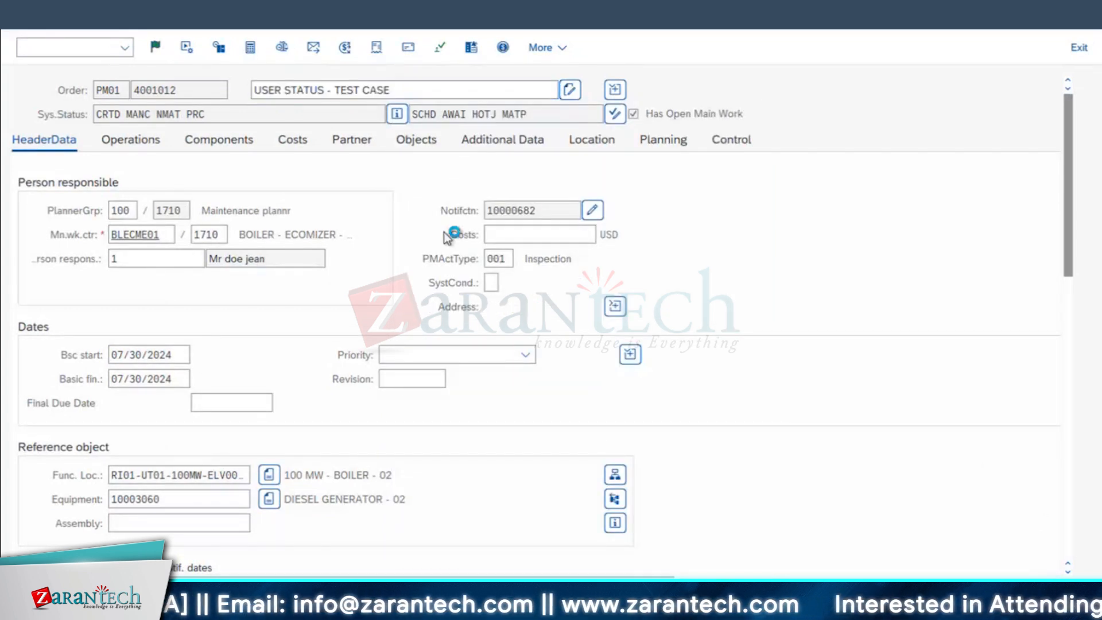
pyautogui.hotkey('ctrl', 's')
pyautogui.press('Return')
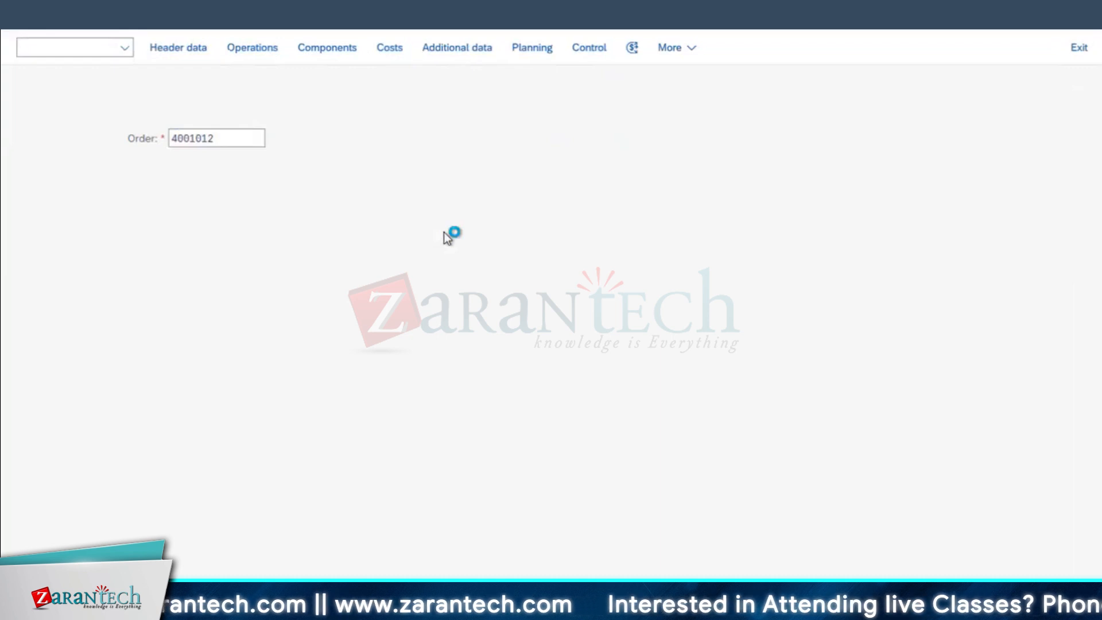
# Step: Try to set the order's numbered user status back to 10 NEWO (new/initiated)
pyautogui.click(614, 113)
pyautogui.click(35, 190)
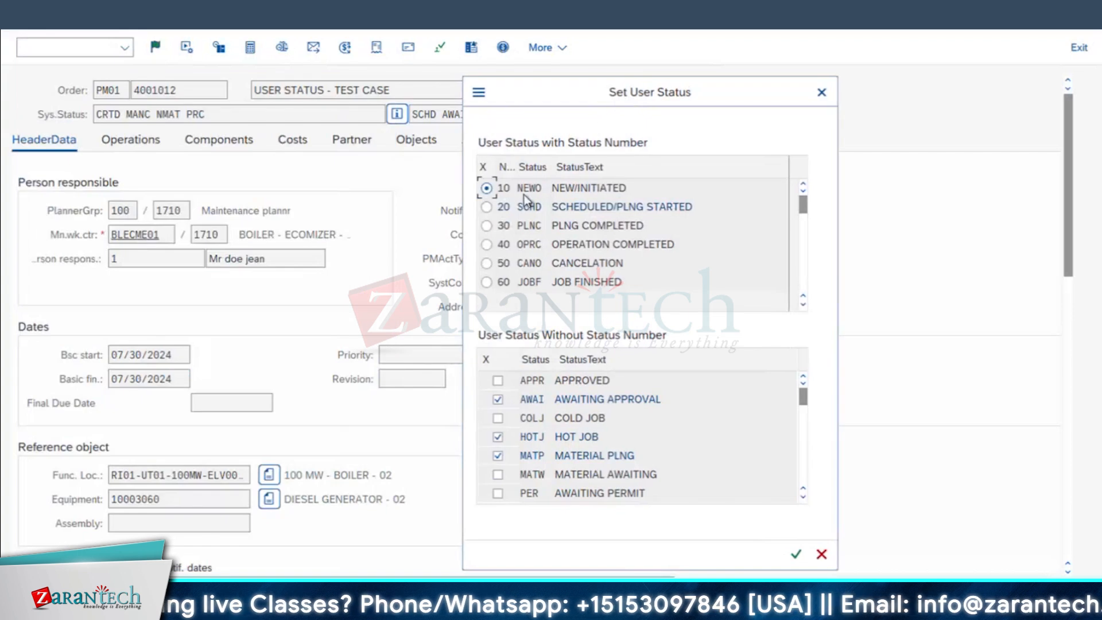
pyautogui.click(487, 207)
pyautogui.click(487, 189)
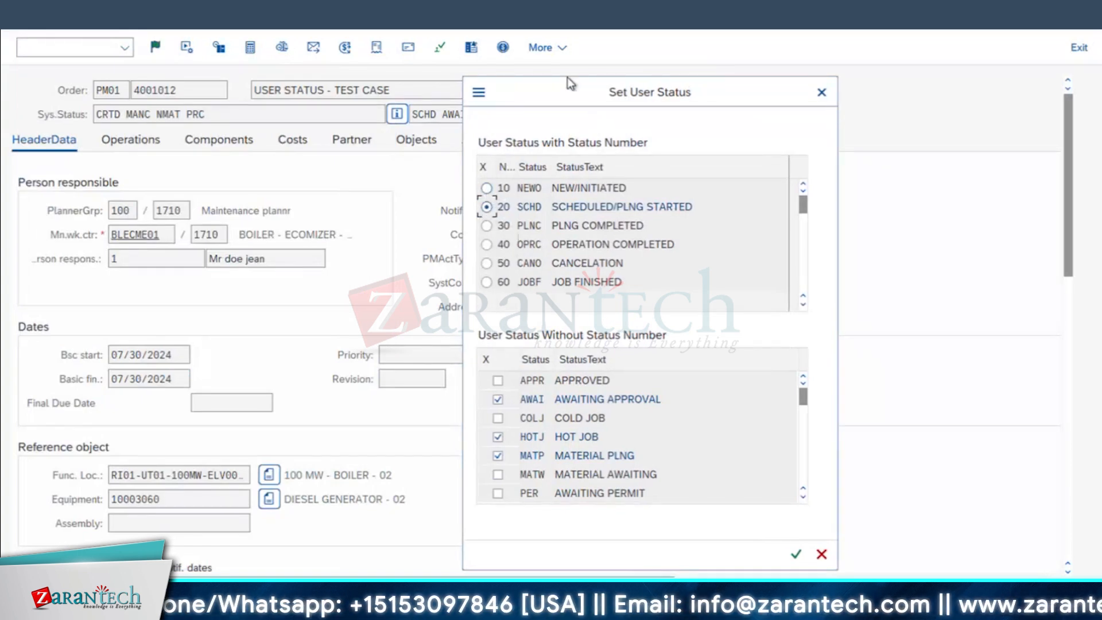
pyautogui.moveTo(546, 87); pyautogui.dragTo(679, 78)
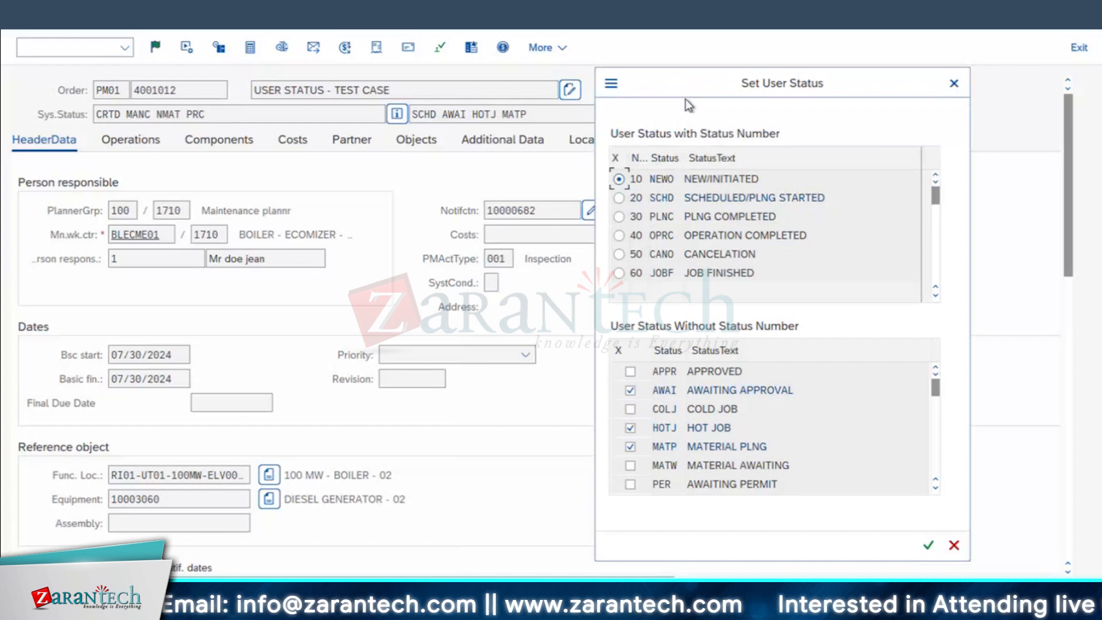
pyautogui.click(928, 544)
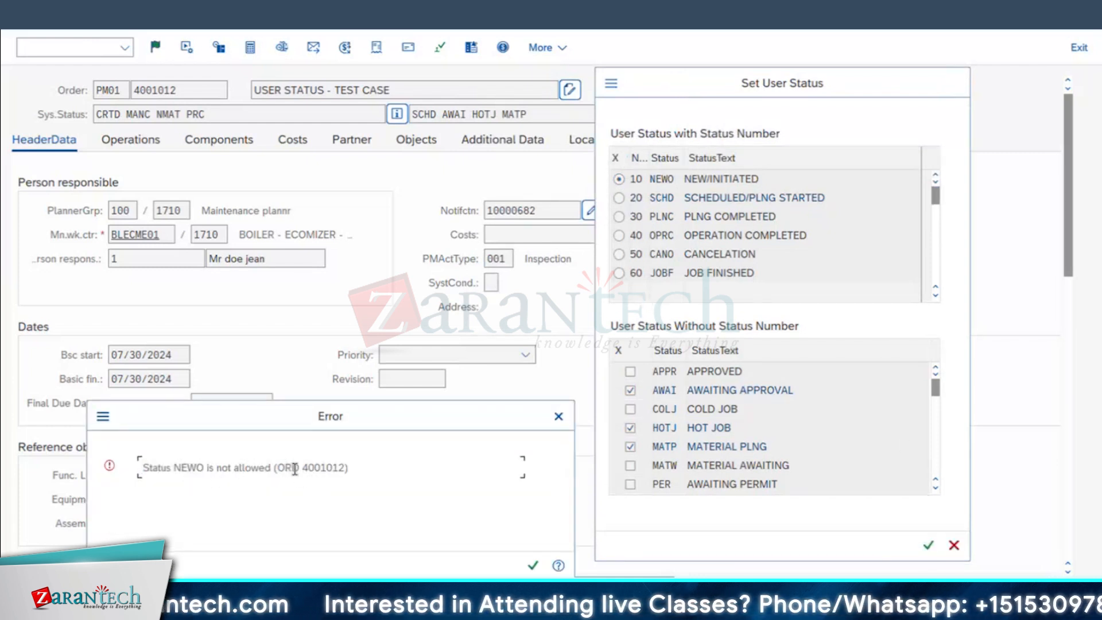
pyautogui.click(532, 565)
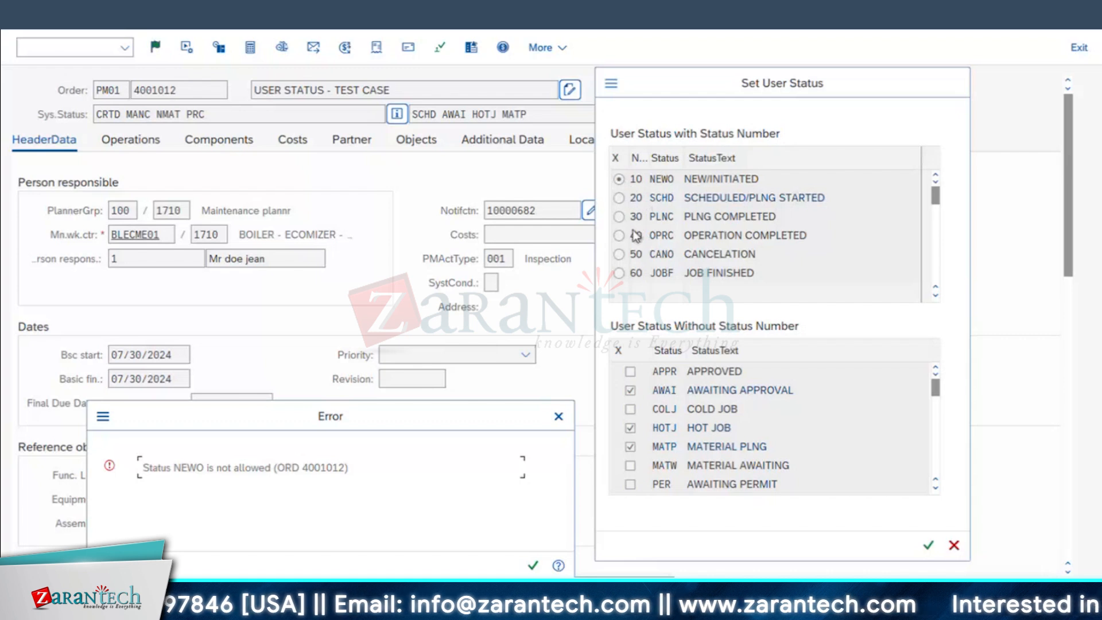
pyautogui.click(558, 416)
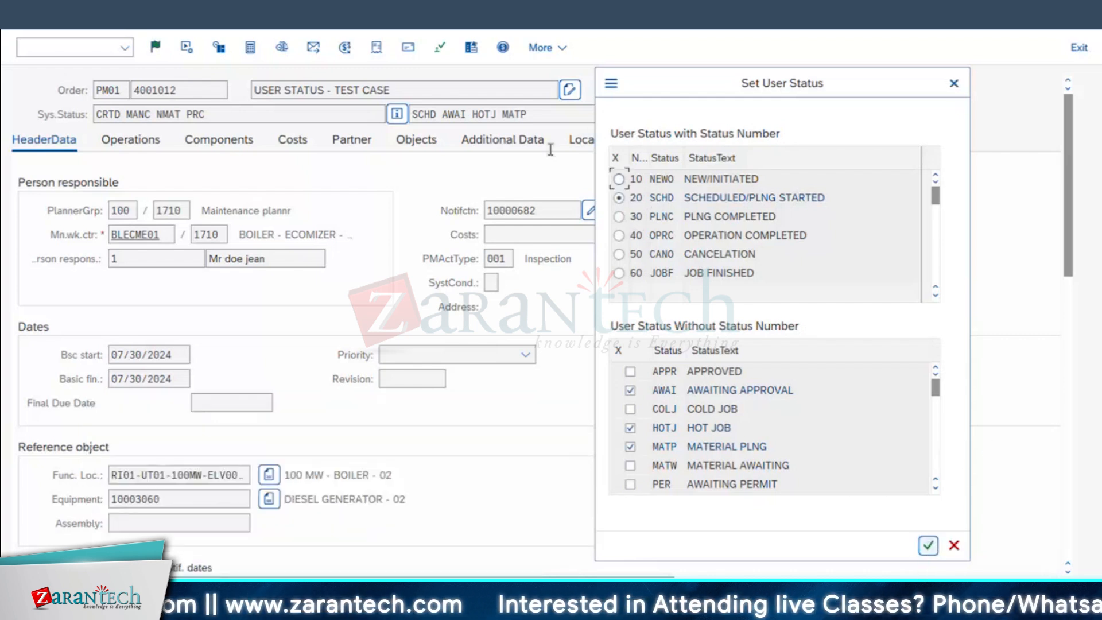
# Step: Confirm user status 20 SCHD for the order, and save and reopen the order
pyautogui.click(620, 197)
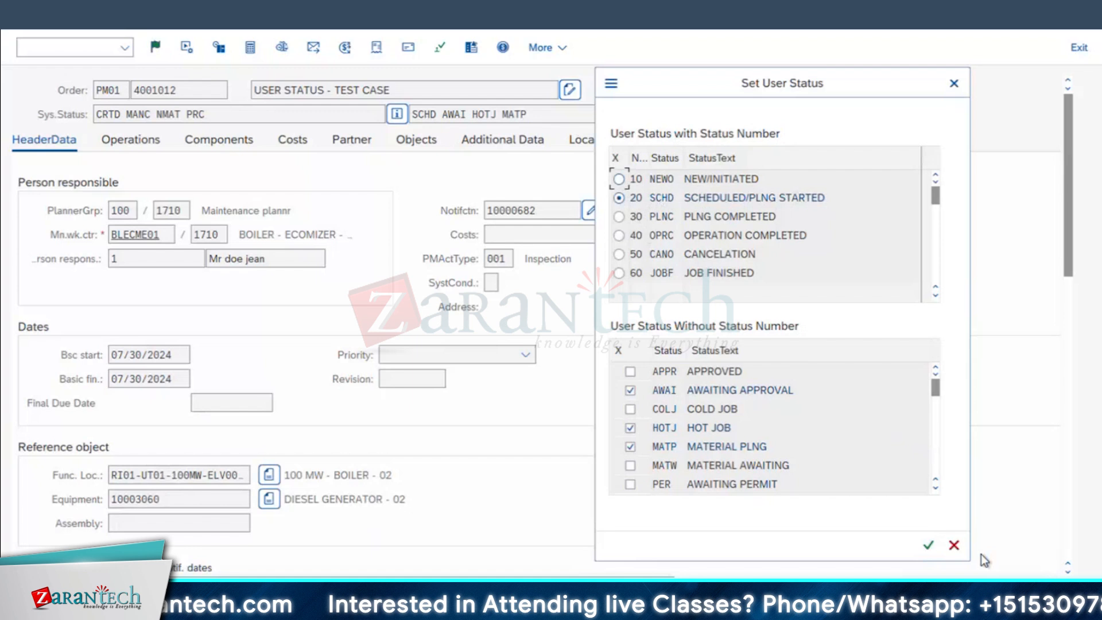
pyautogui.click(927, 544)
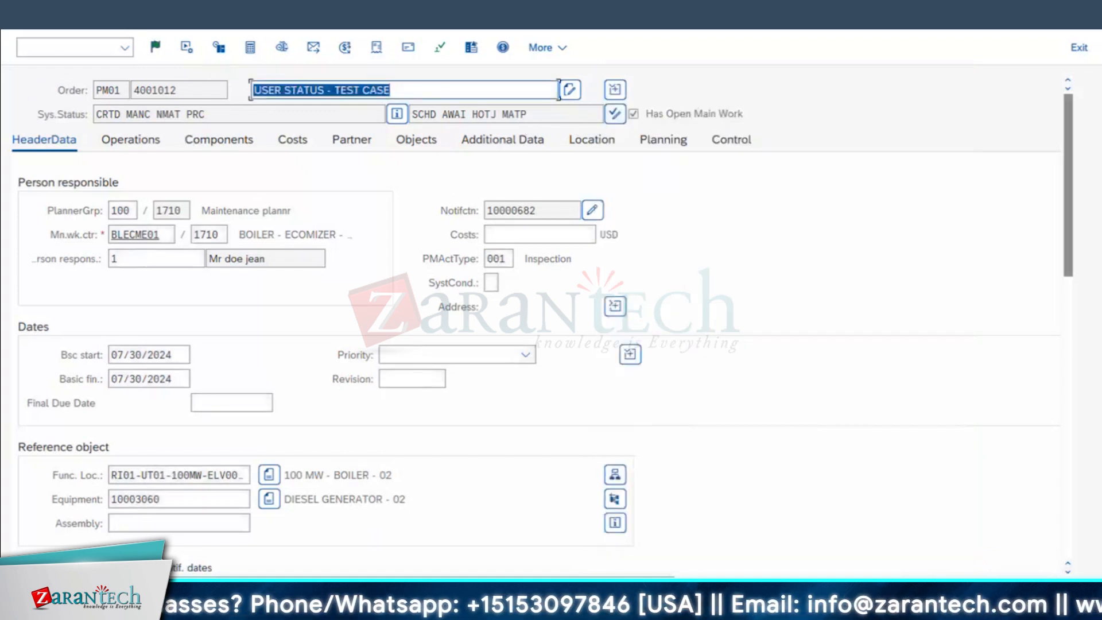
pyautogui.click(774, 243)
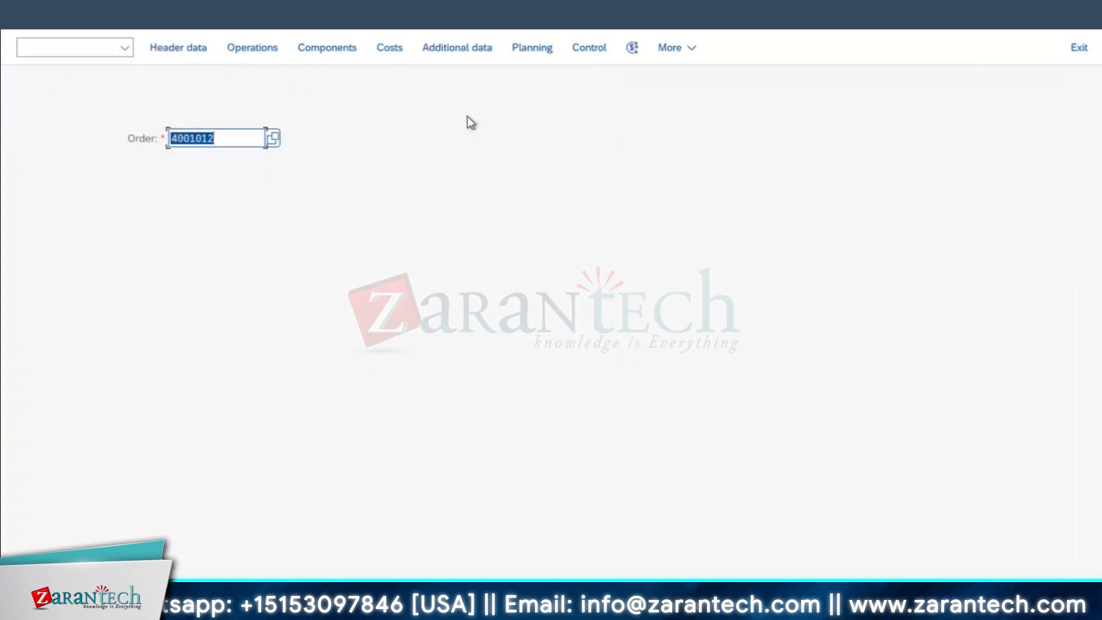
pyautogui.press('Return')
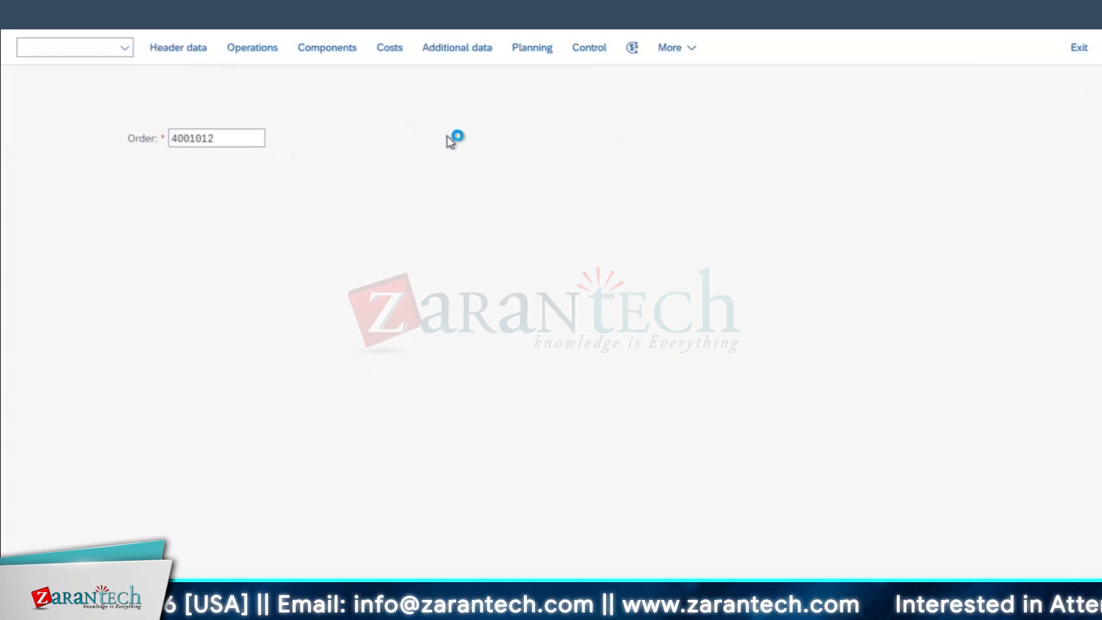
# Step: Replace the order's user status AWAI (awaiting approval) with APPR (approved)
pyautogui.click(614, 114)
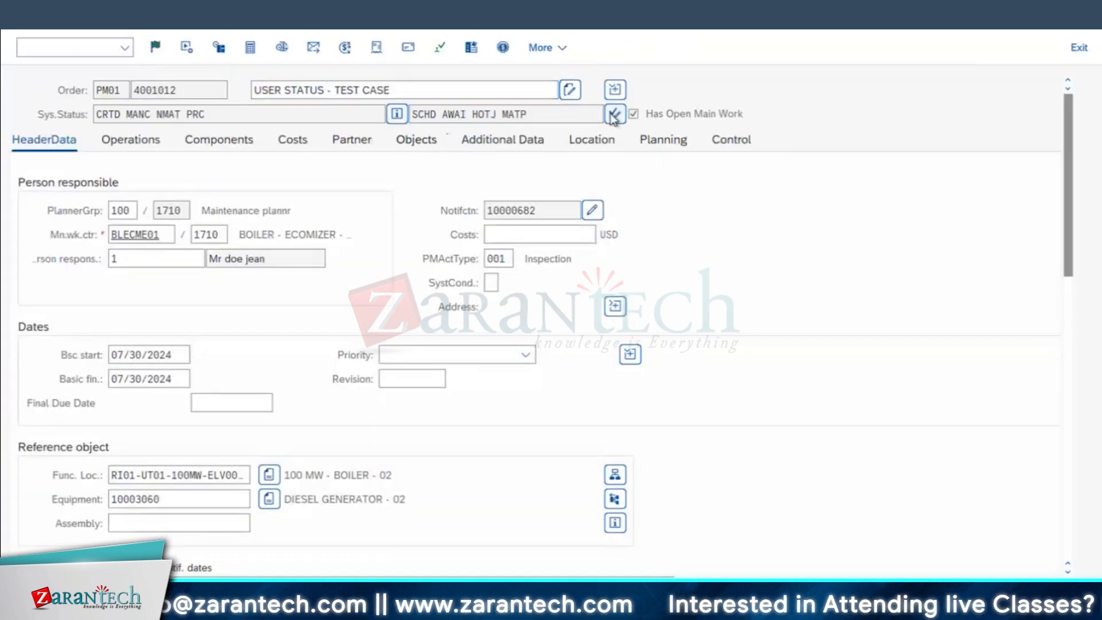
pyautogui.moveTo(714, 129); pyautogui.dragTo(795, 92)
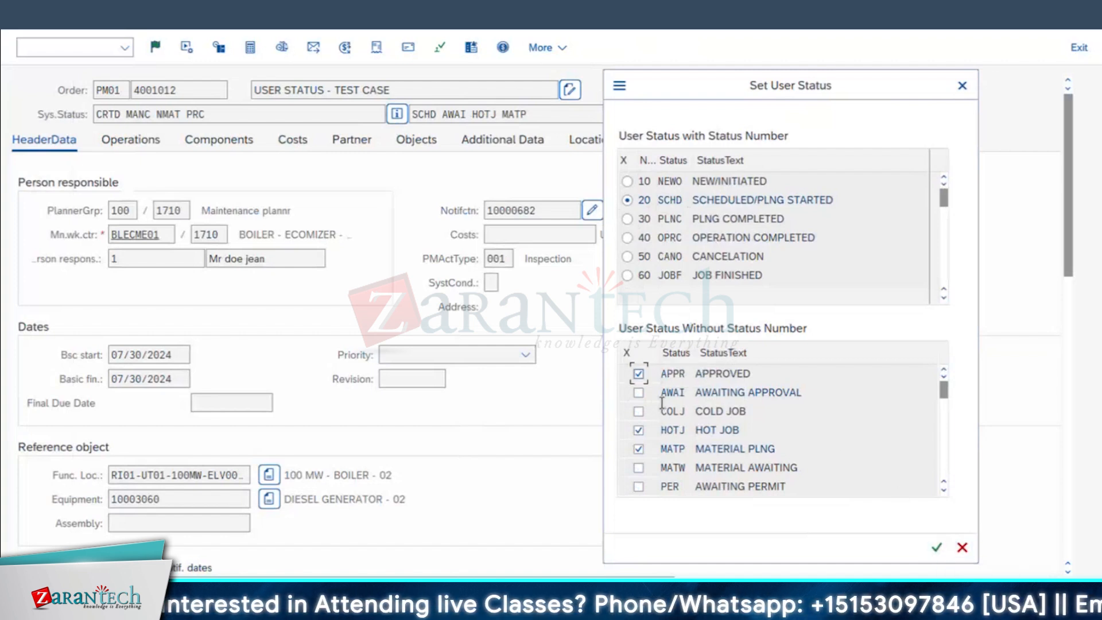
pyautogui.click(937, 549)
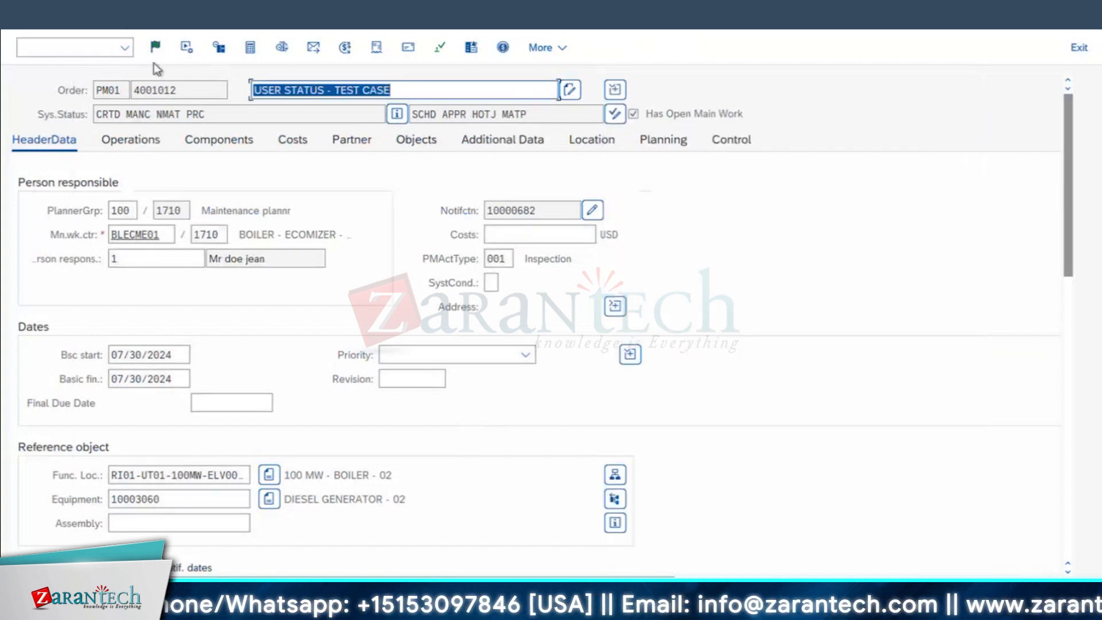
# Step: Release the maintenance order and save it
pyautogui.click(155, 48)
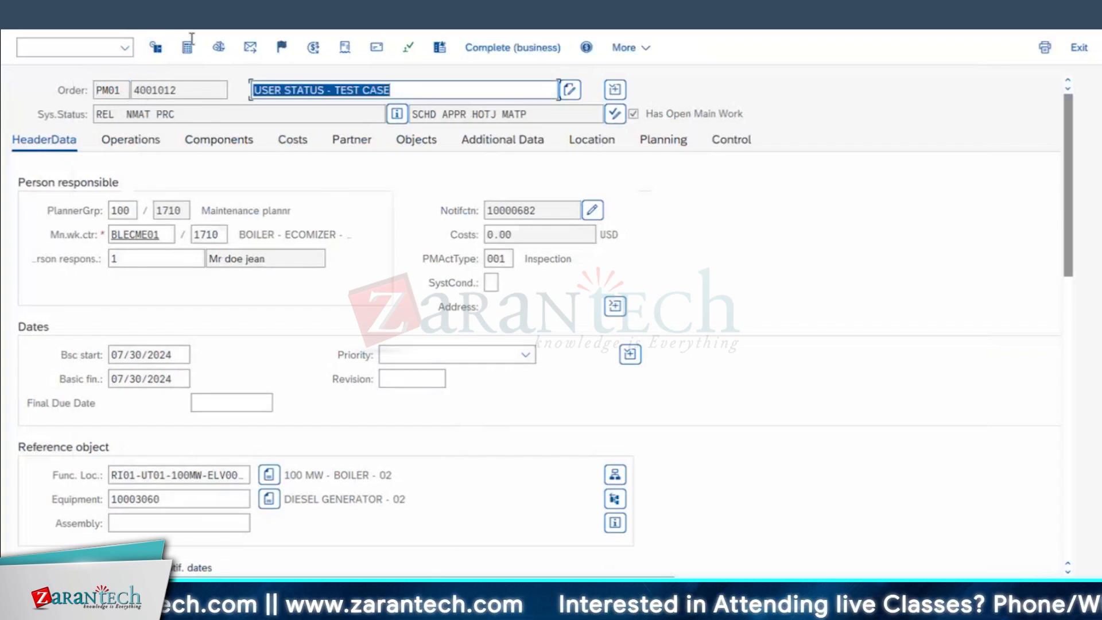
pyautogui.hotkey('ctrl', 's')
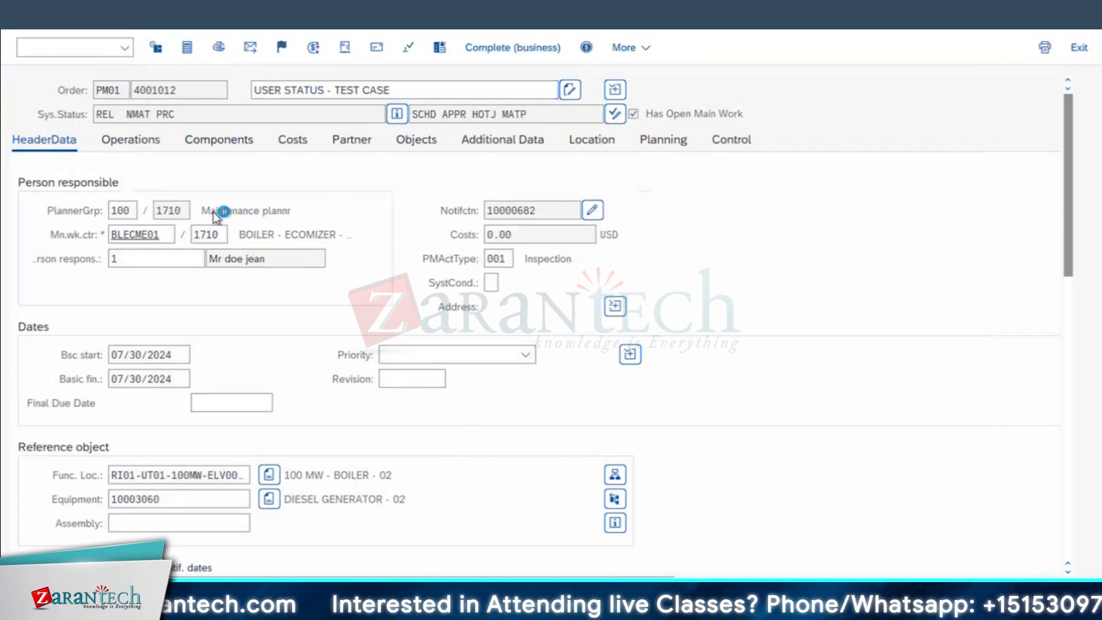
# Step: Reopen the maintenance order and add component AVC_RBT_MOTOR_1XX with quantity 1 and item category L
pyautogui.press('Return')
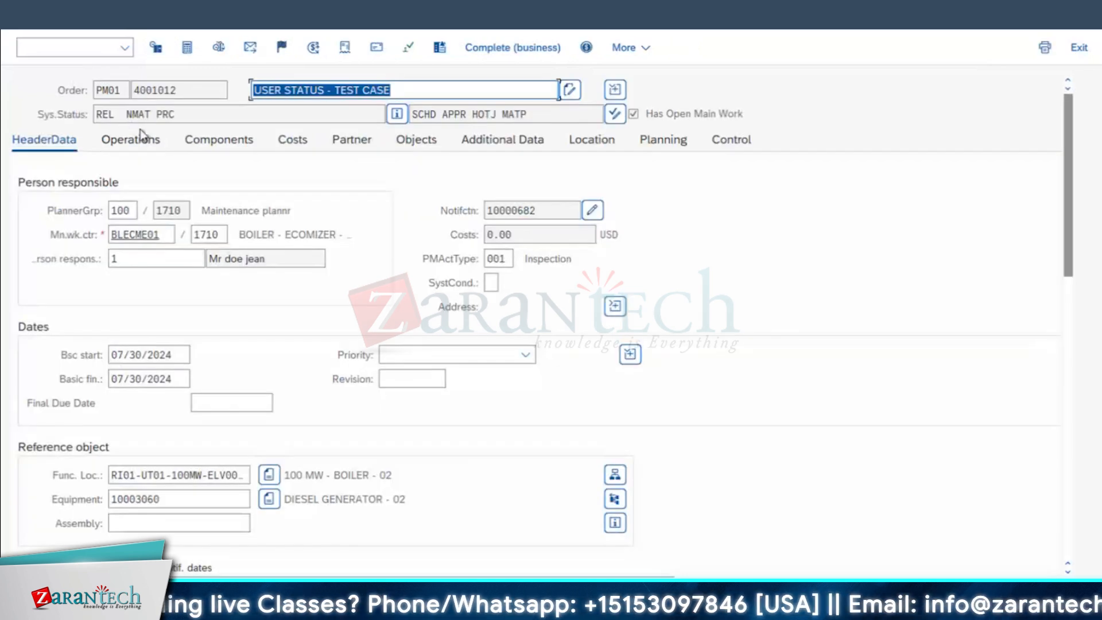
pyautogui.click(218, 139)
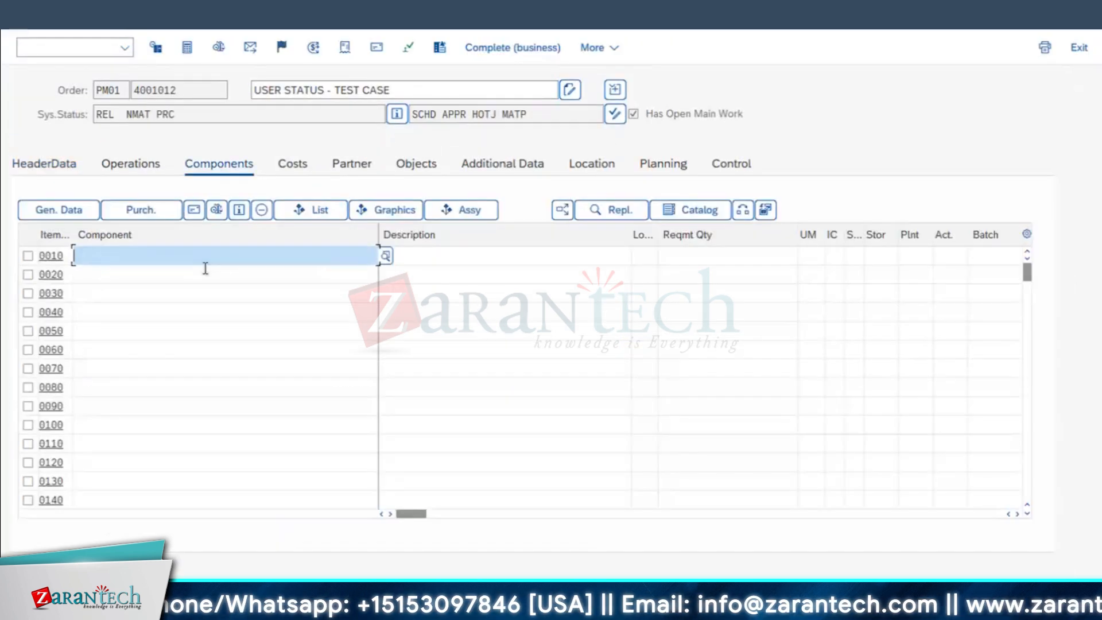
pyautogui.press('BackSpace')
pyautogui.click(171, 279)
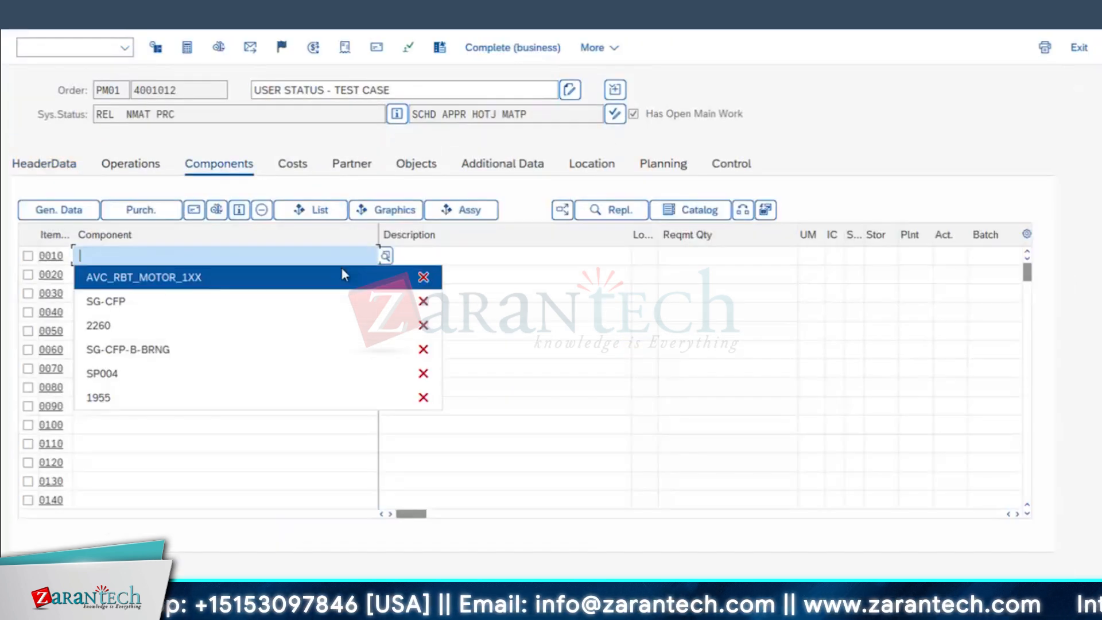
pyautogui.click(732, 258)
pyautogui.write('1')
pyautogui.press('Tab')
pyautogui.press('Tab')
pyautogui.write('L')
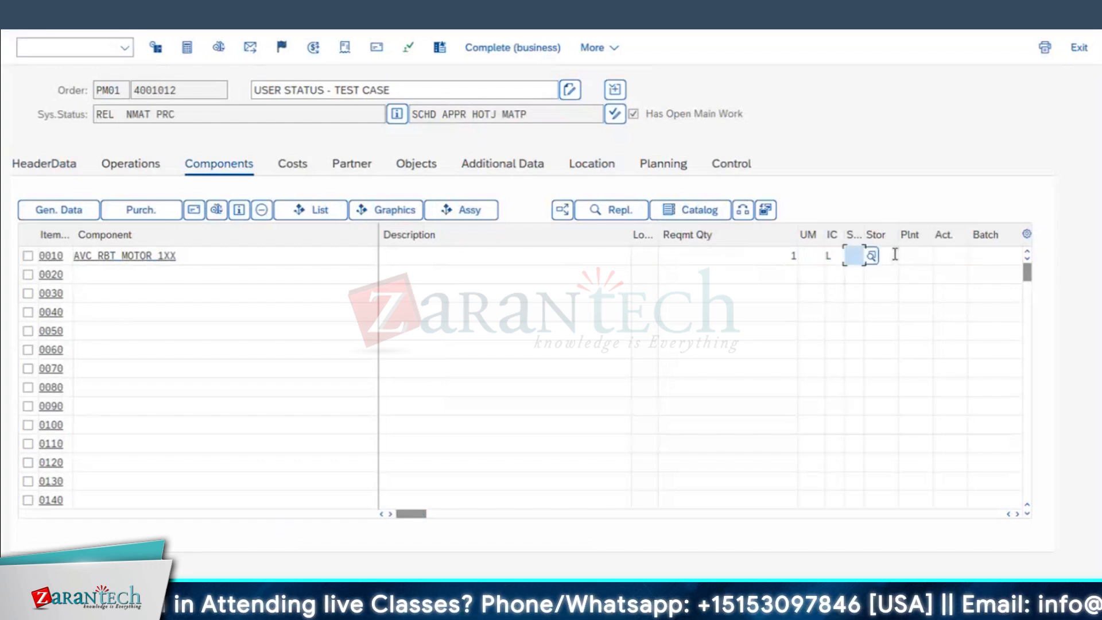
# Step: Assign storage location 171A to the motor component and save the maintenance order
pyautogui.press('Tab')
pyautogui.click(891, 278)
pyautogui.press('Return')
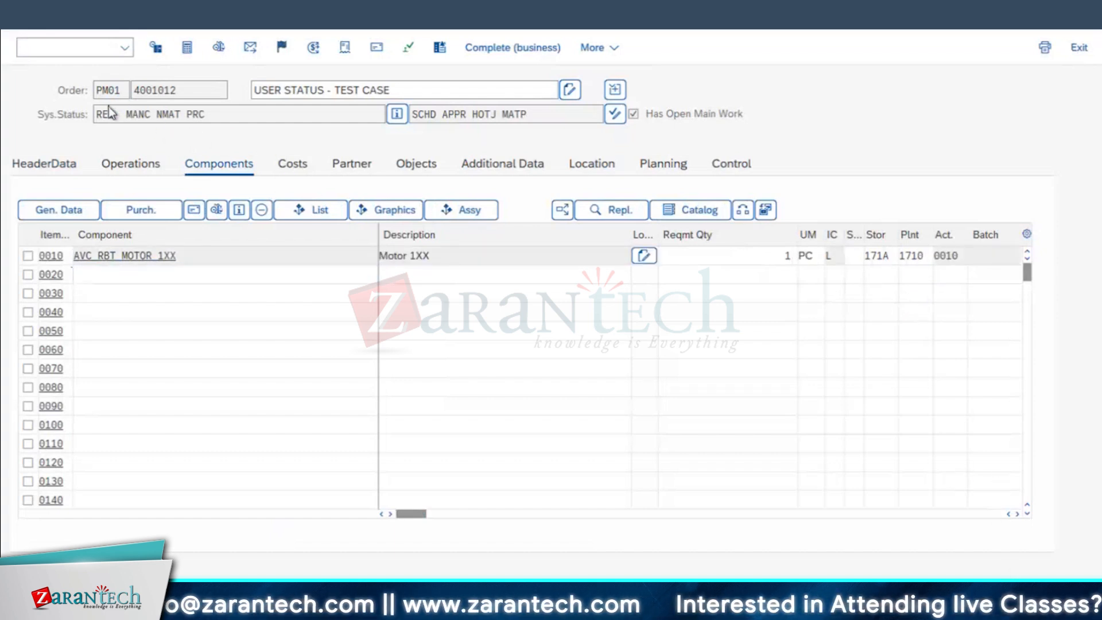
pyautogui.hotkey('ctrl', 's')
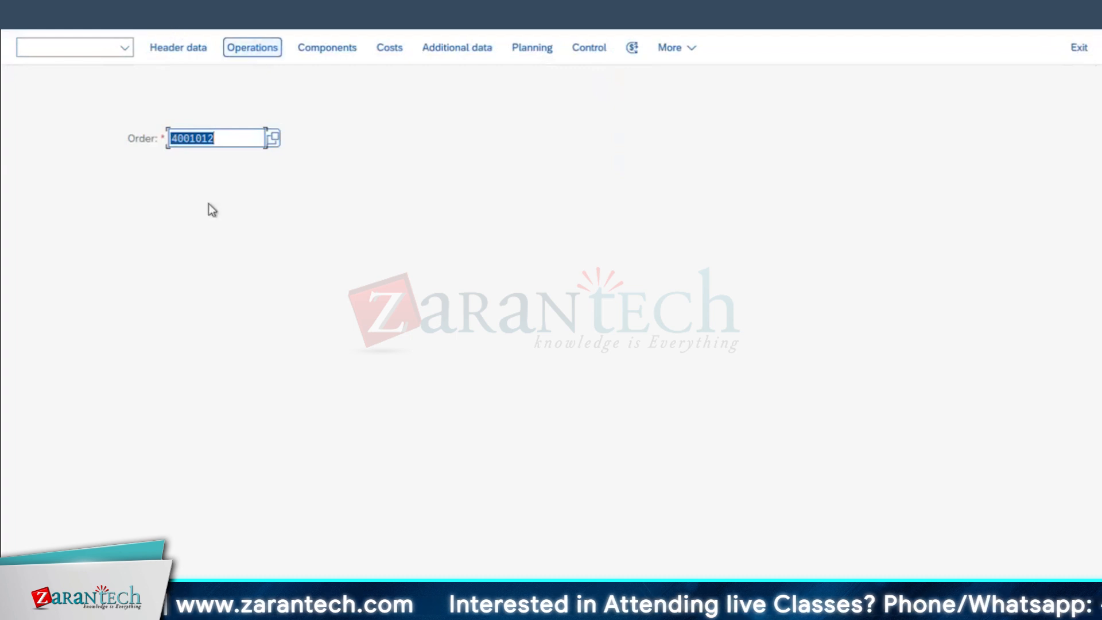
# Step: Open goods movement transaction MIGO in a new session from the status profile view
pyautogui.moveTo(597, 558)
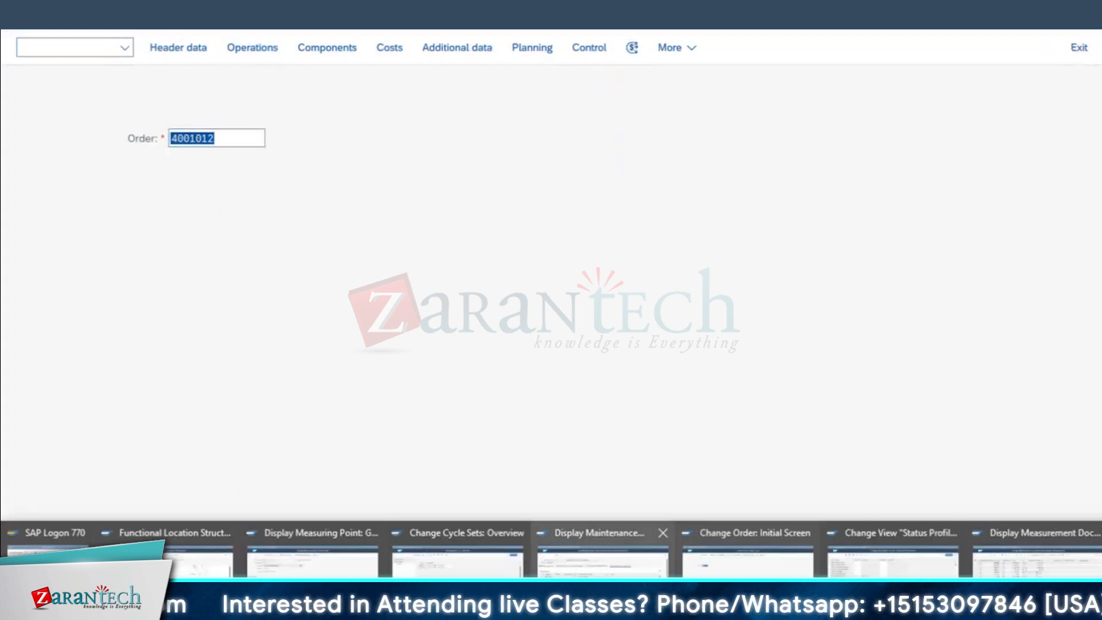
pyautogui.click(886, 570)
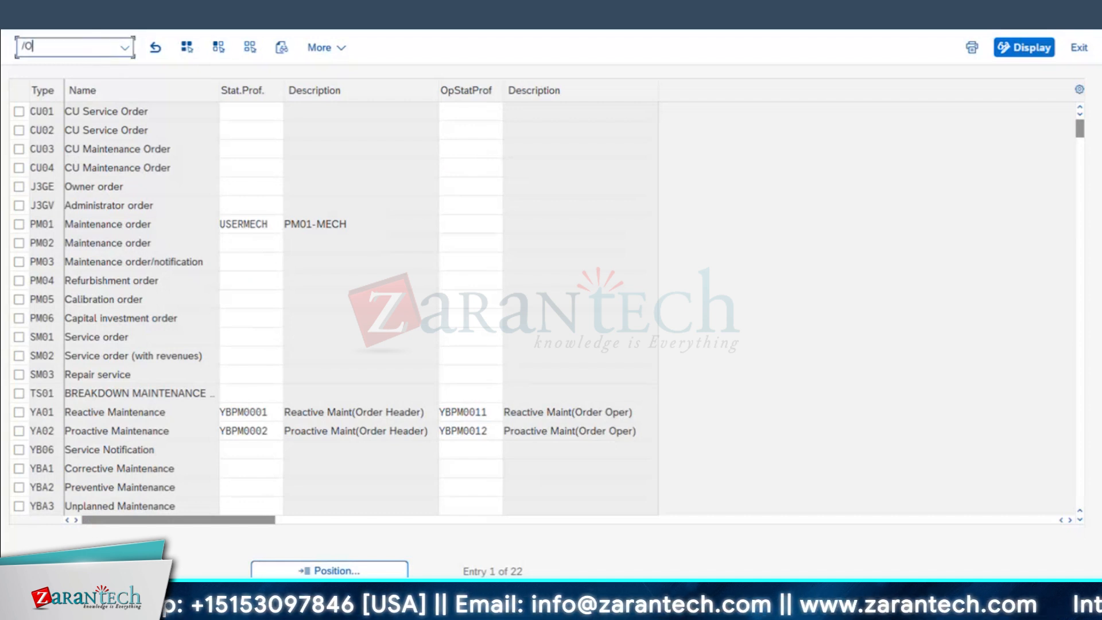
pyautogui.click(91, 45)
pyautogui.write('/OMIGO')
pyautogui.press('Return')
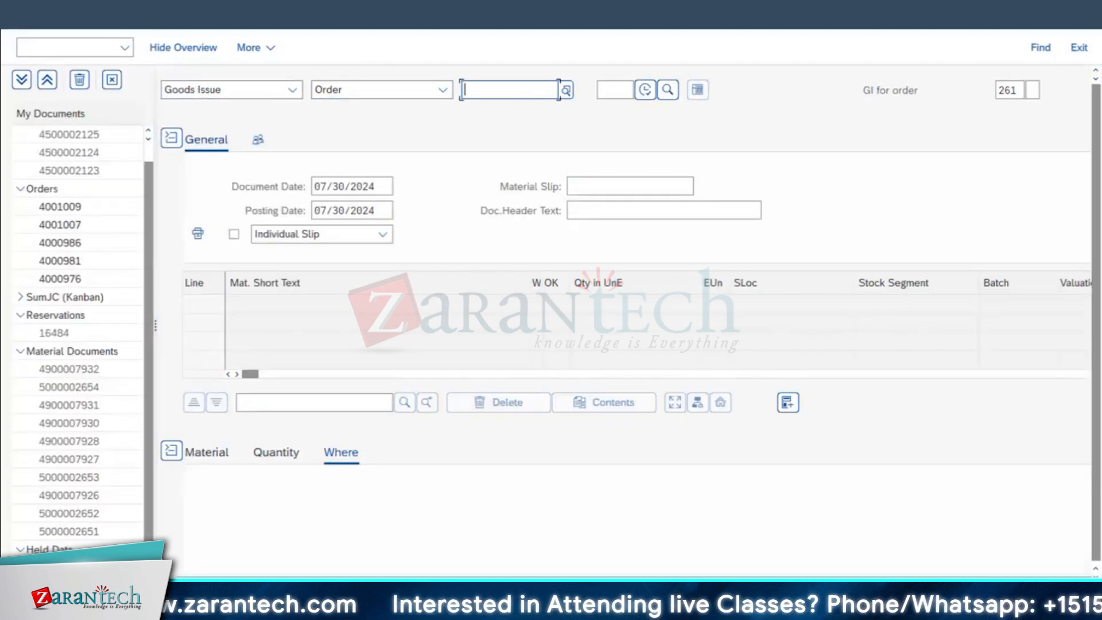
# Step: Copy the maintenance order's number into the MIGO goods issue and try to load the order
pyautogui.click(275, 607)
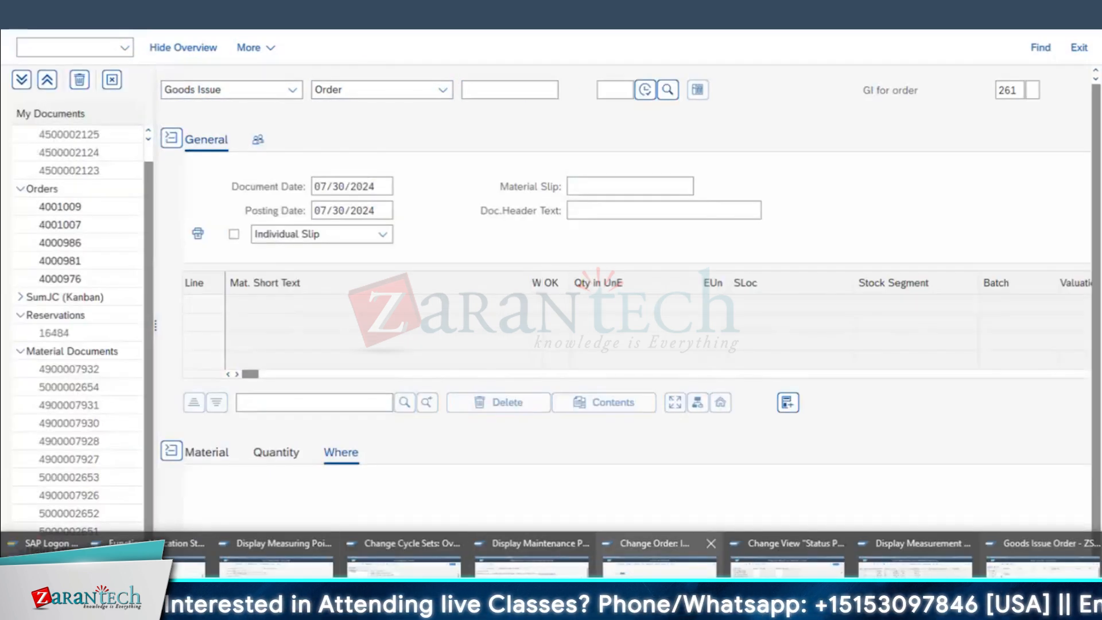
pyautogui.click(654, 560)
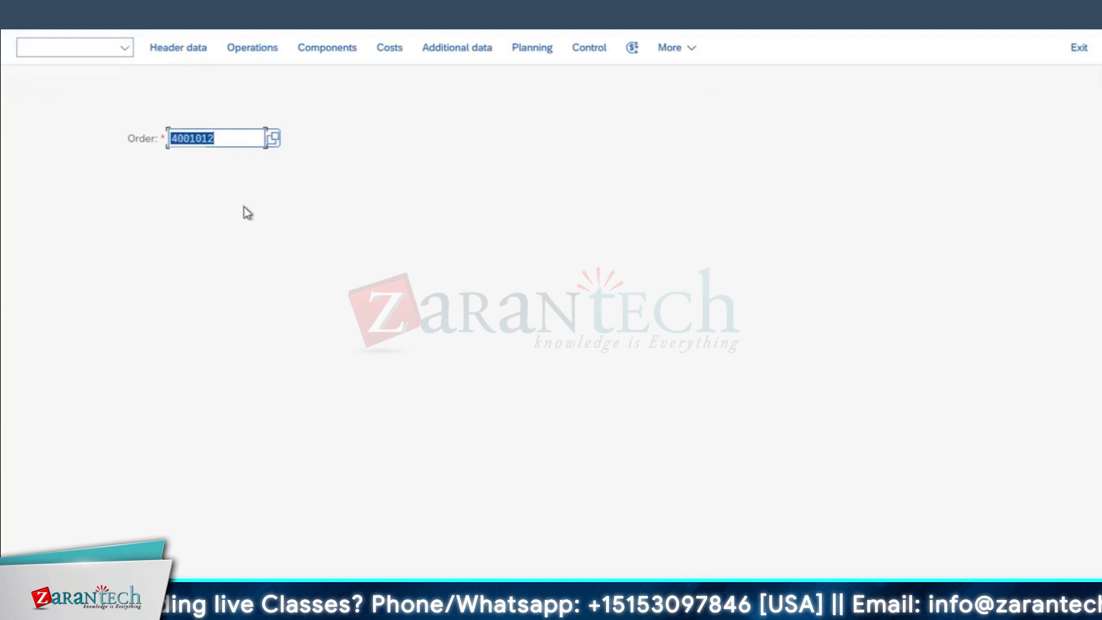
pyautogui.hotkey('ctrl', 'c')
pyautogui.click(275, 607)
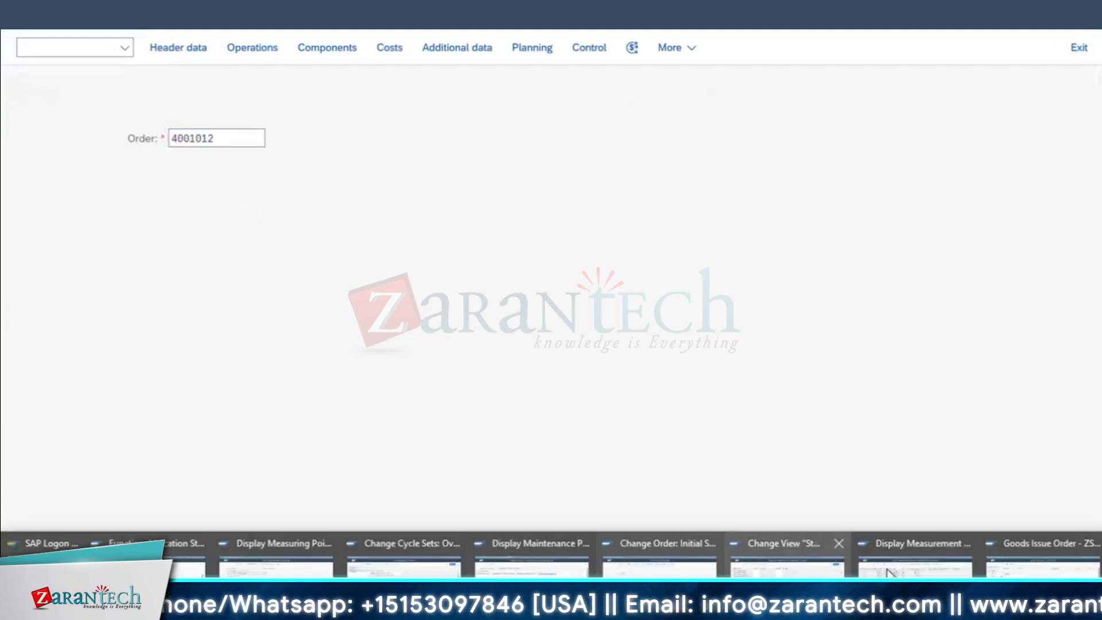
pyautogui.click(1043, 565)
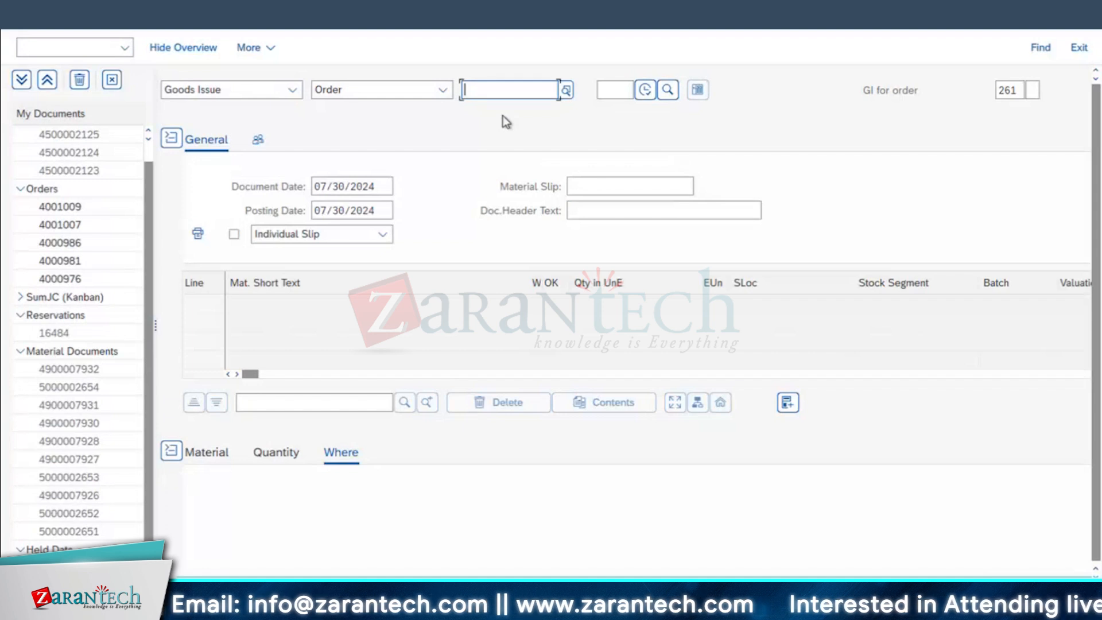
pyautogui.hotkey('ctrl', 'v')
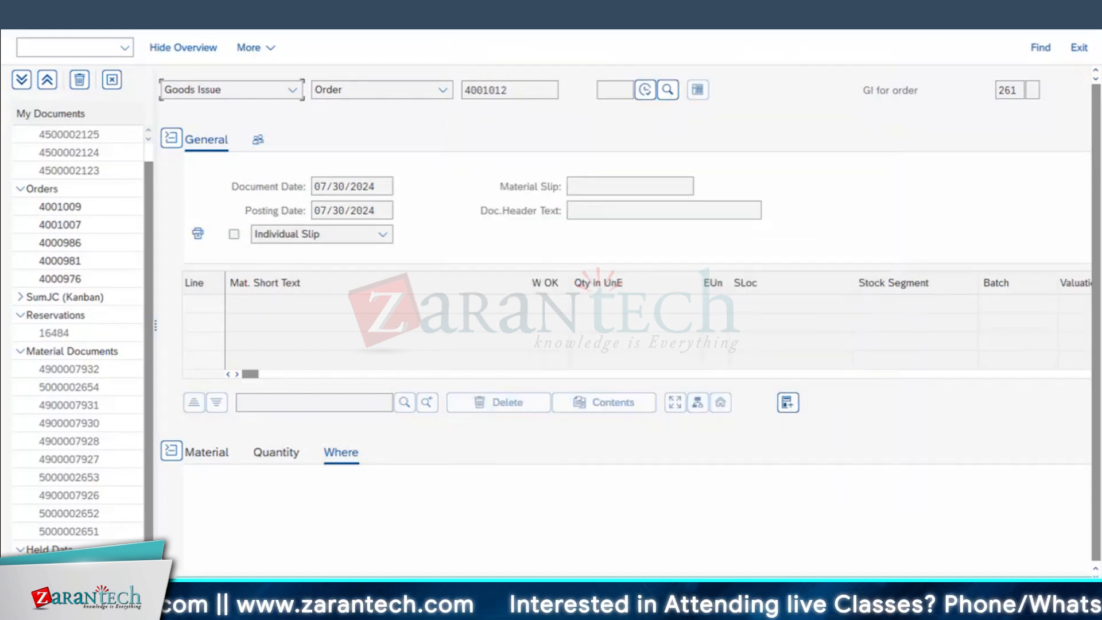
# Step: Reopen the maintenance order, set its numbered user status to 30 PLNC (planning completed), and save it
pyautogui.click(401, 607)
pyautogui.click(653, 566)
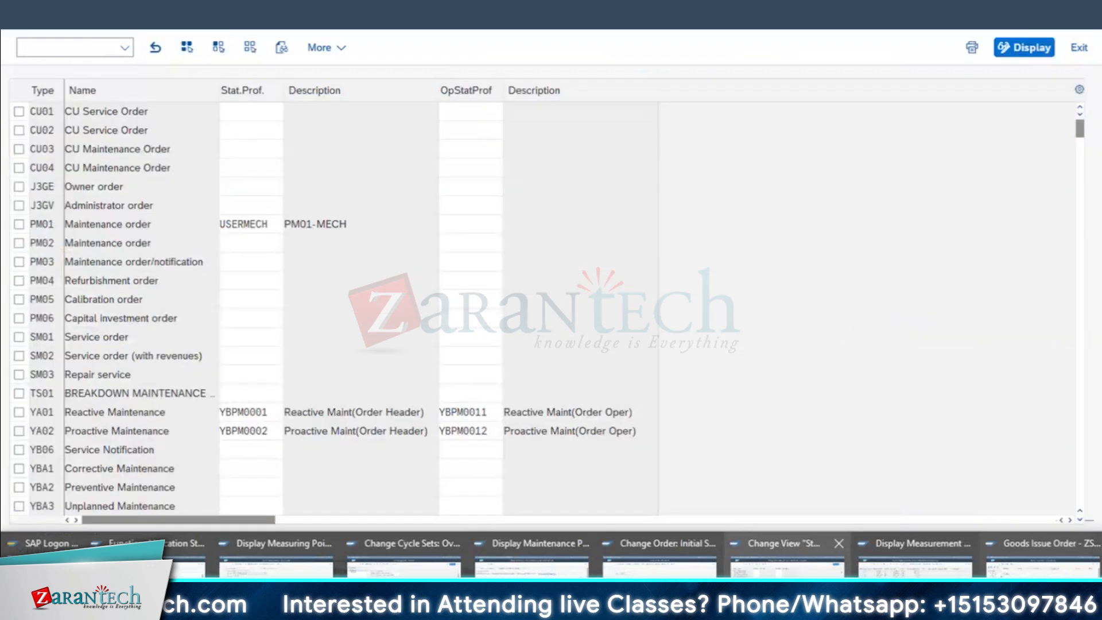
pyautogui.click(659, 594)
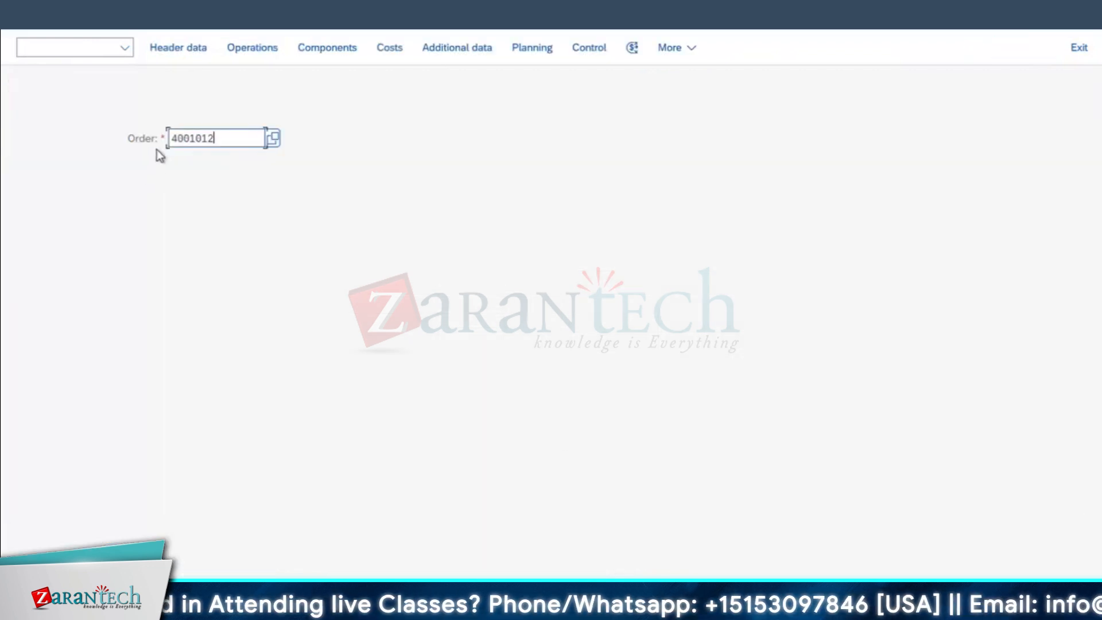
pyautogui.press('Return')
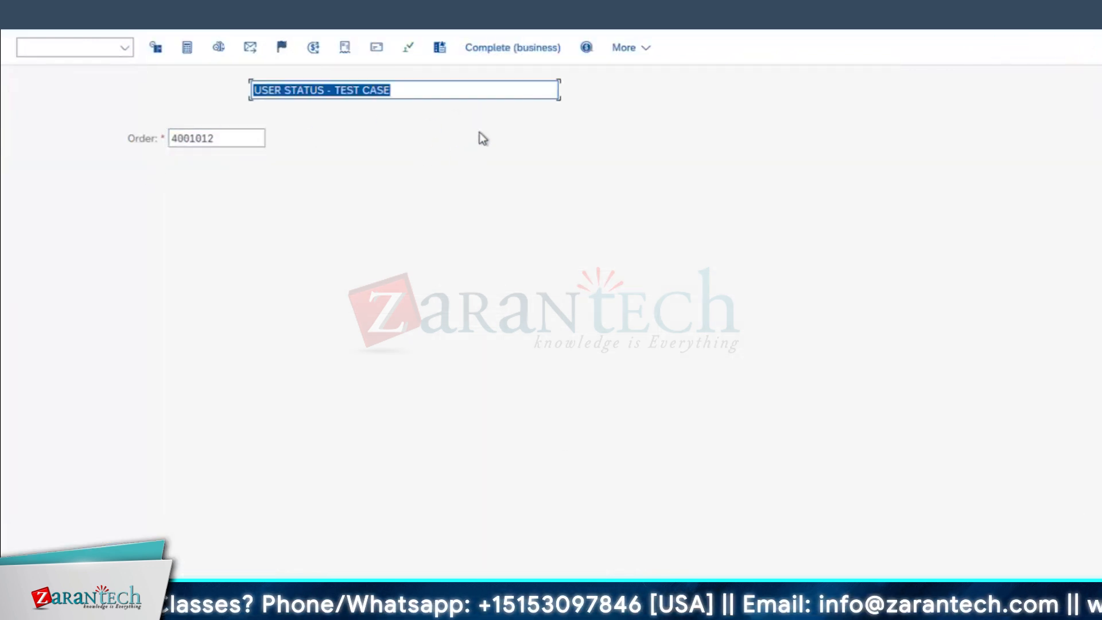
pyautogui.click(615, 114)
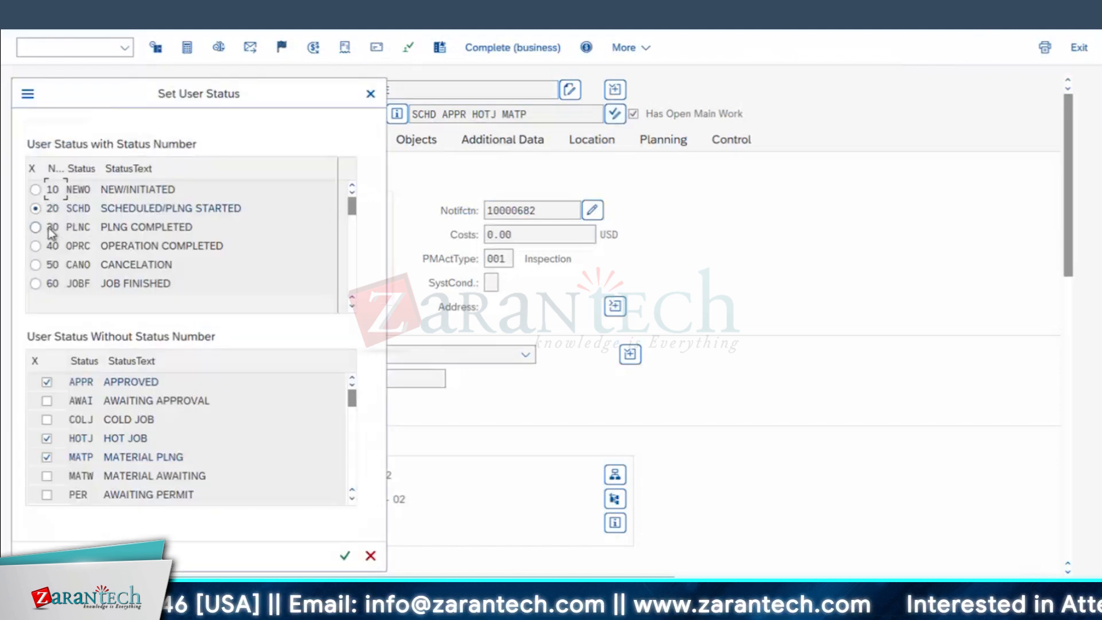
pyautogui.click(345, 556)
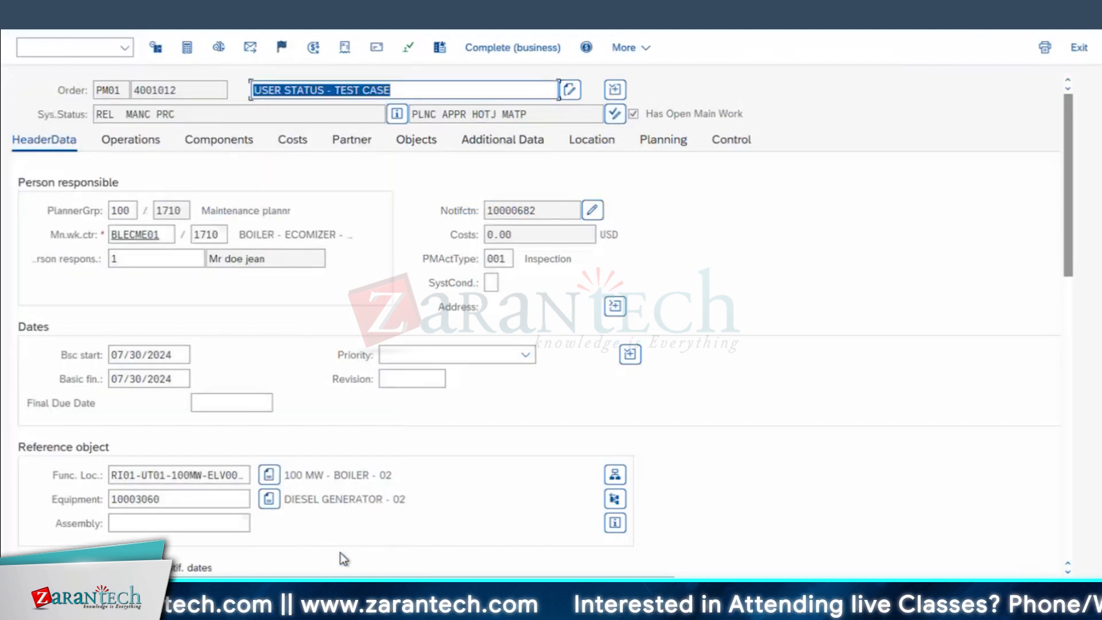
pyautogui.click(615, 114)
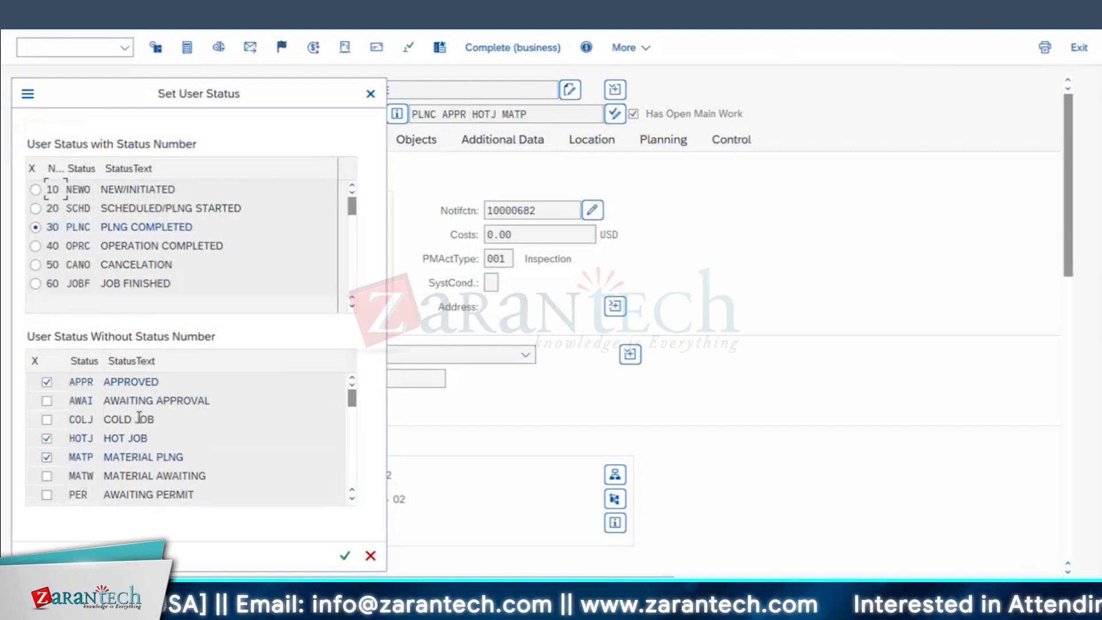
pyautogui.click(345, 556)
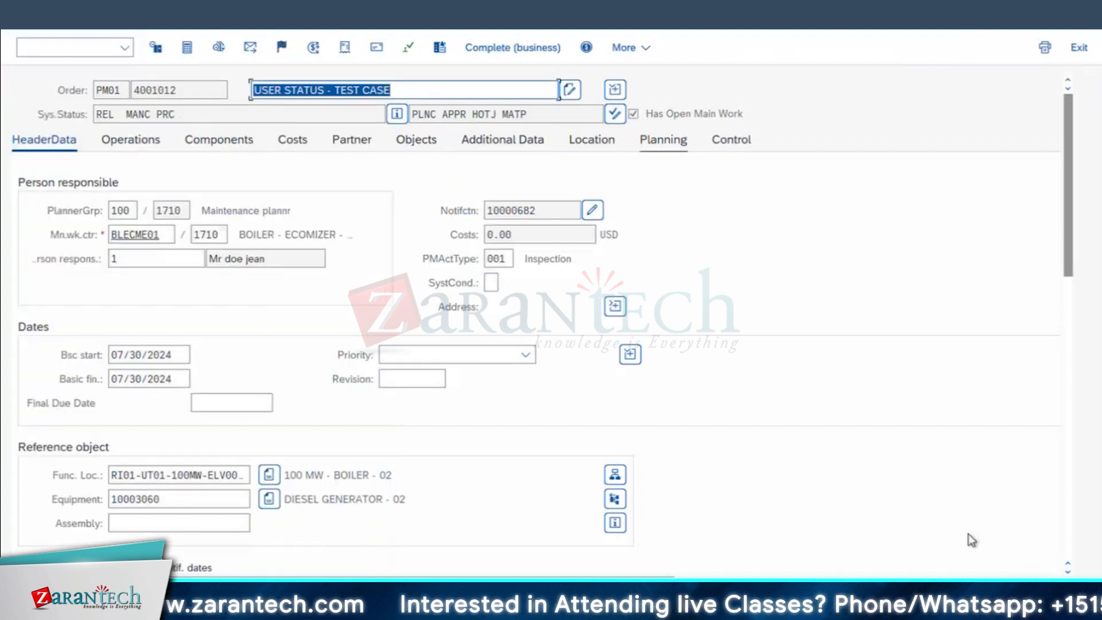
pyautogui.click(1033, 598)
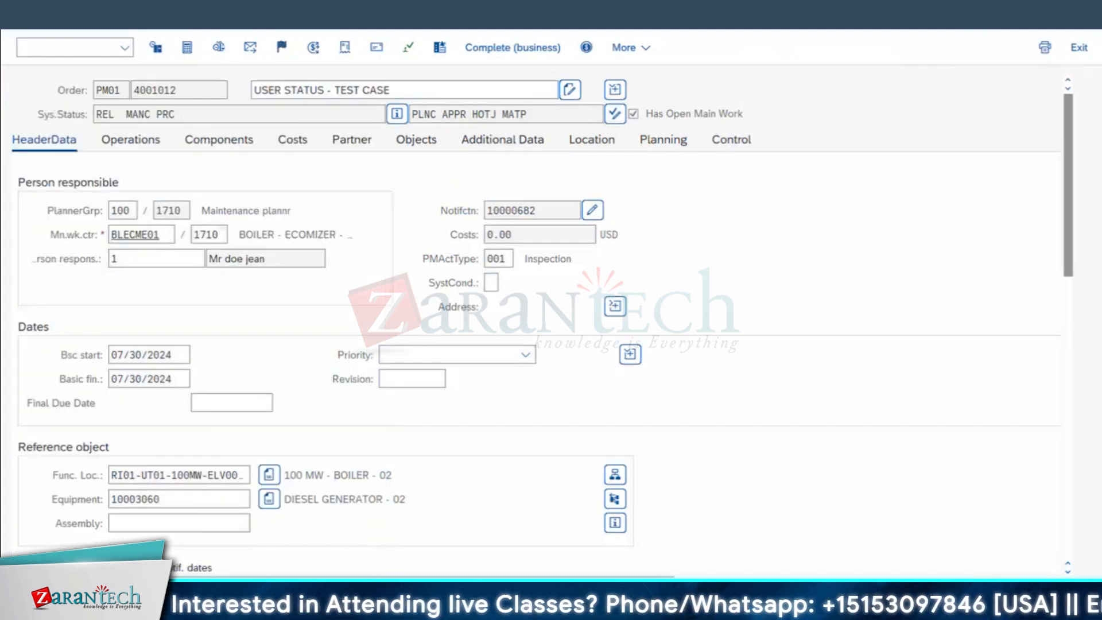
# Step: Return to the goods issue session and restart transaction MIGO in a new session
pyautogui.moveTo(643, 607)
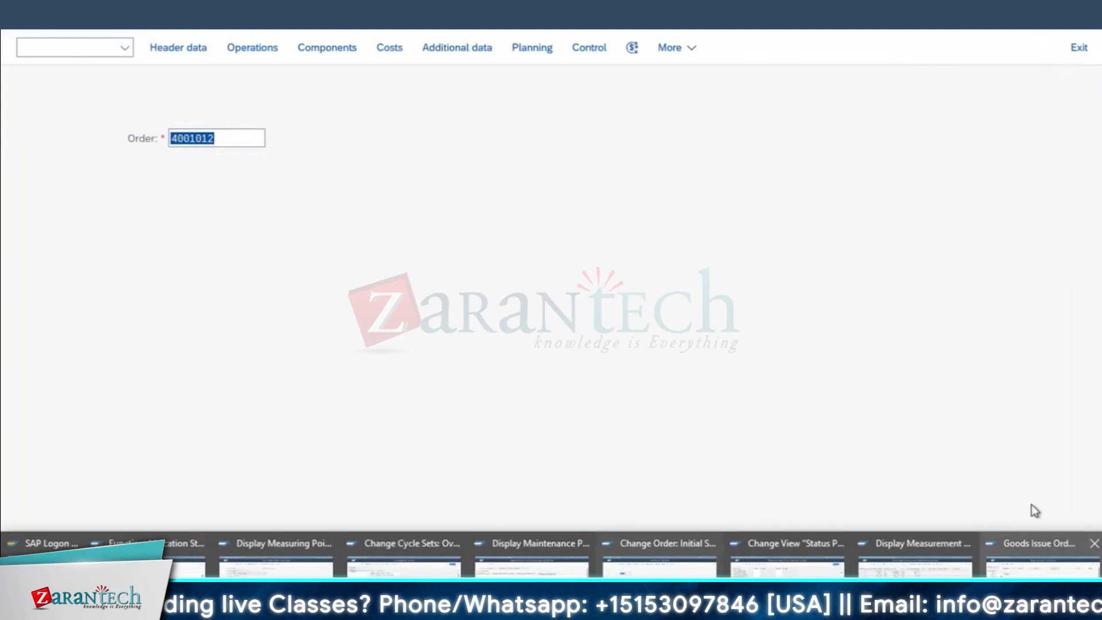
pyautogui.click(1040, 589)
pyautogui.click(28, 18)
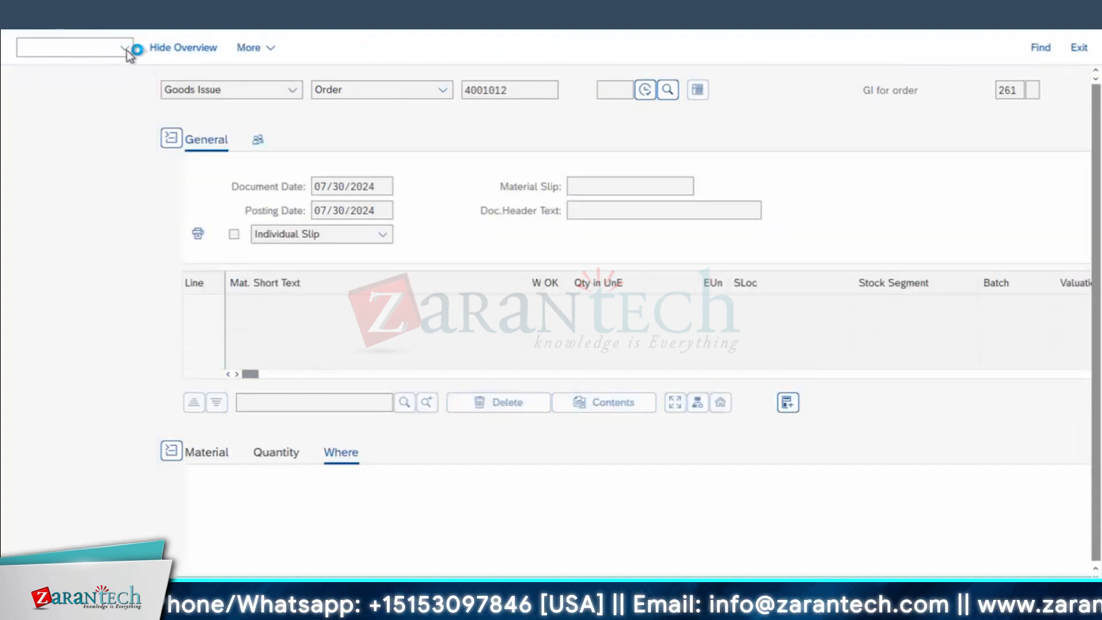
pyautogui.click(125, 48)
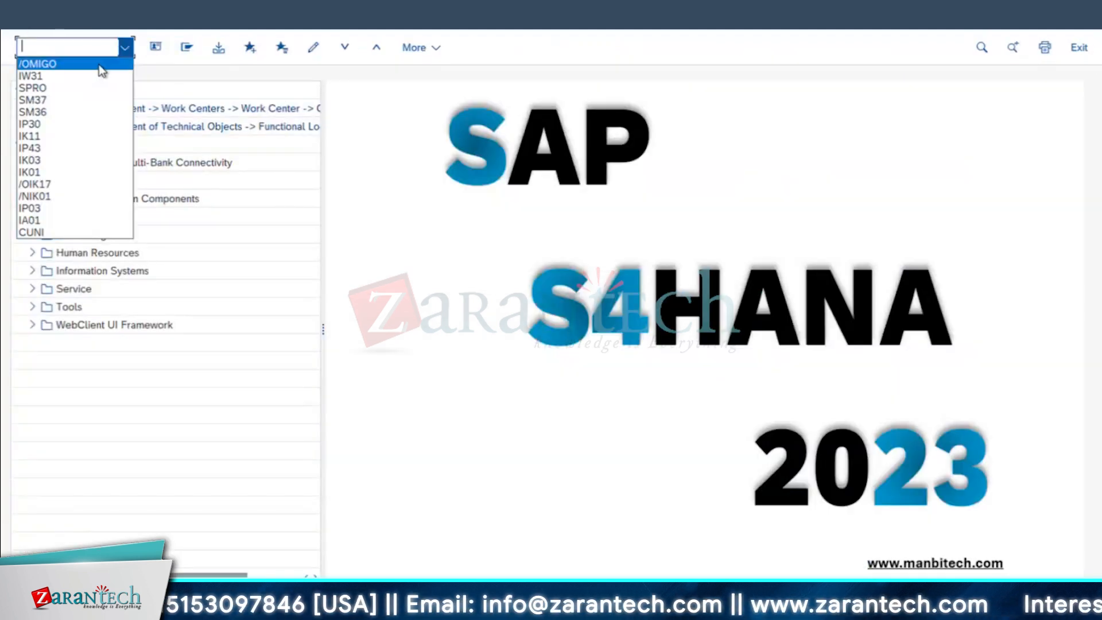
pyautogui.click(102, 66)
pyautogui.press('Return')
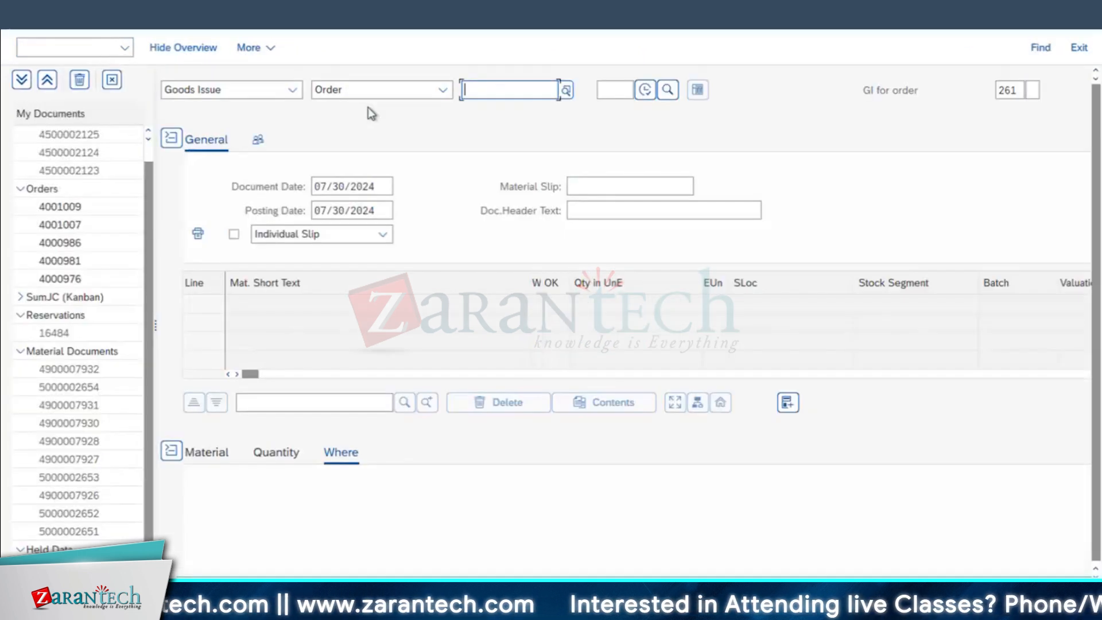
# Step: Load the maintenance order into the goods issue, mark the Motor 1XX item as OK, and post the document
pyautogui.click(536, 90)
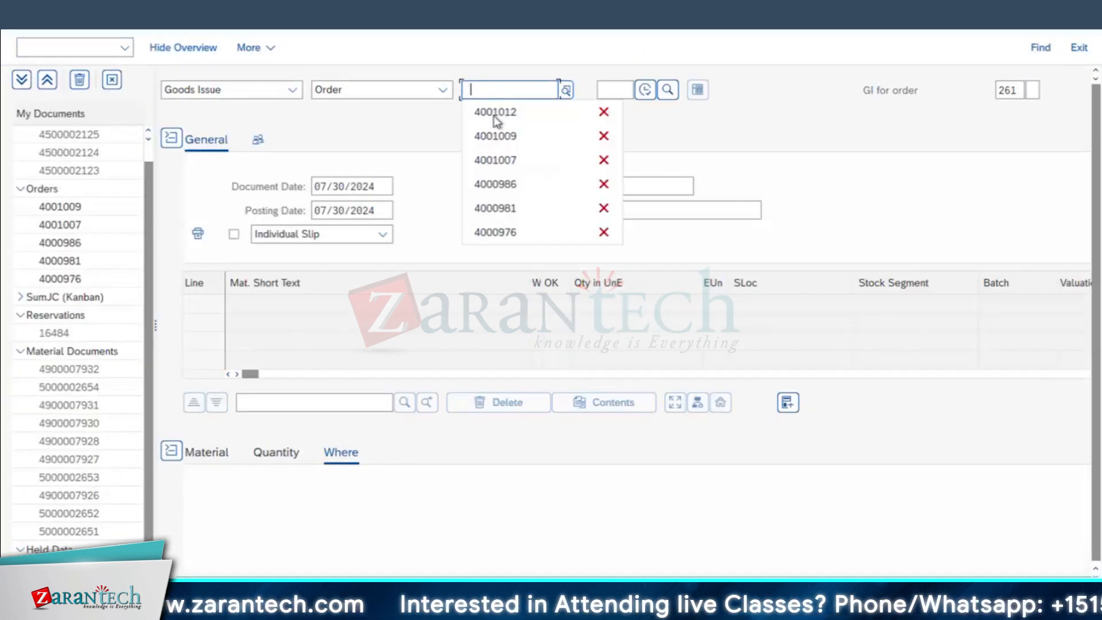
pyautogui.press('Return')
pyautogui.click(645, 91)
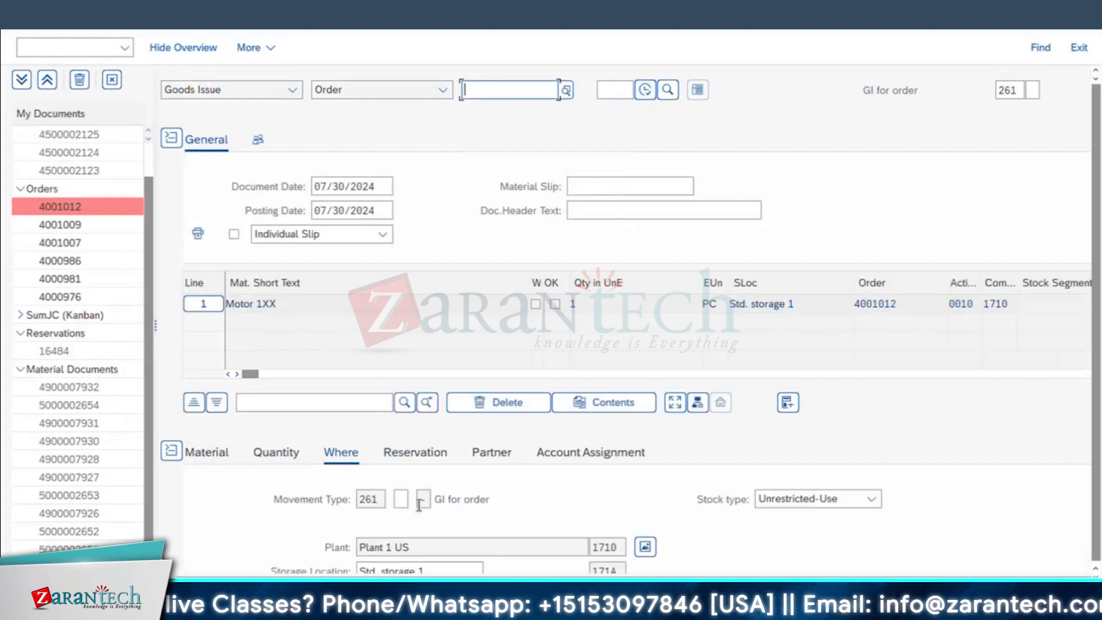
pyautogui.scroll(-3, 375, 491)
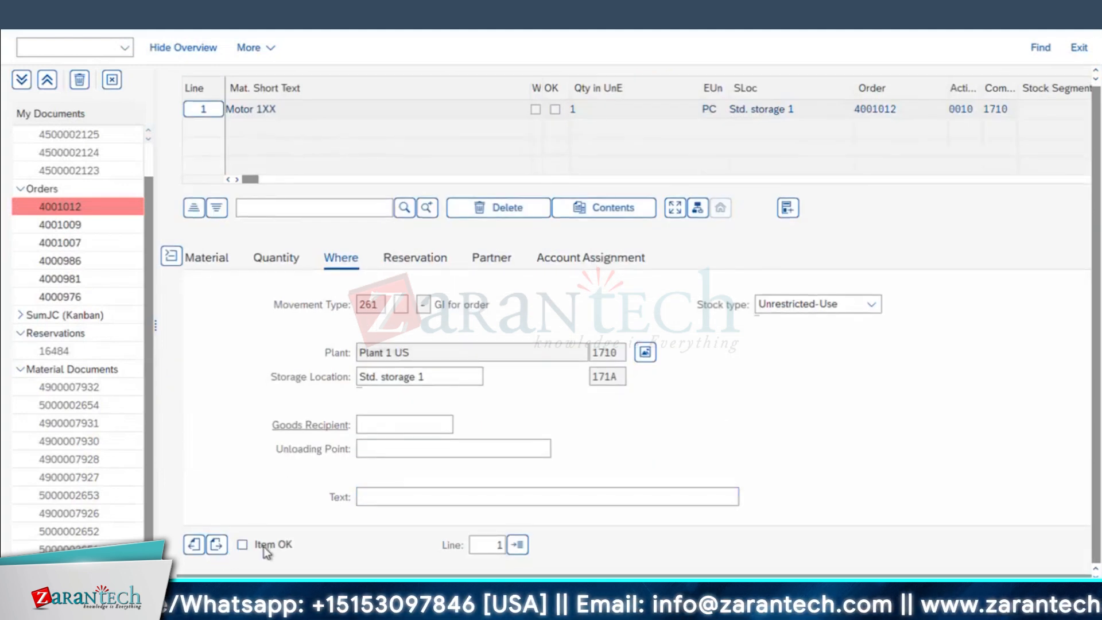
pyautogui.scroll(2, 731, 392)
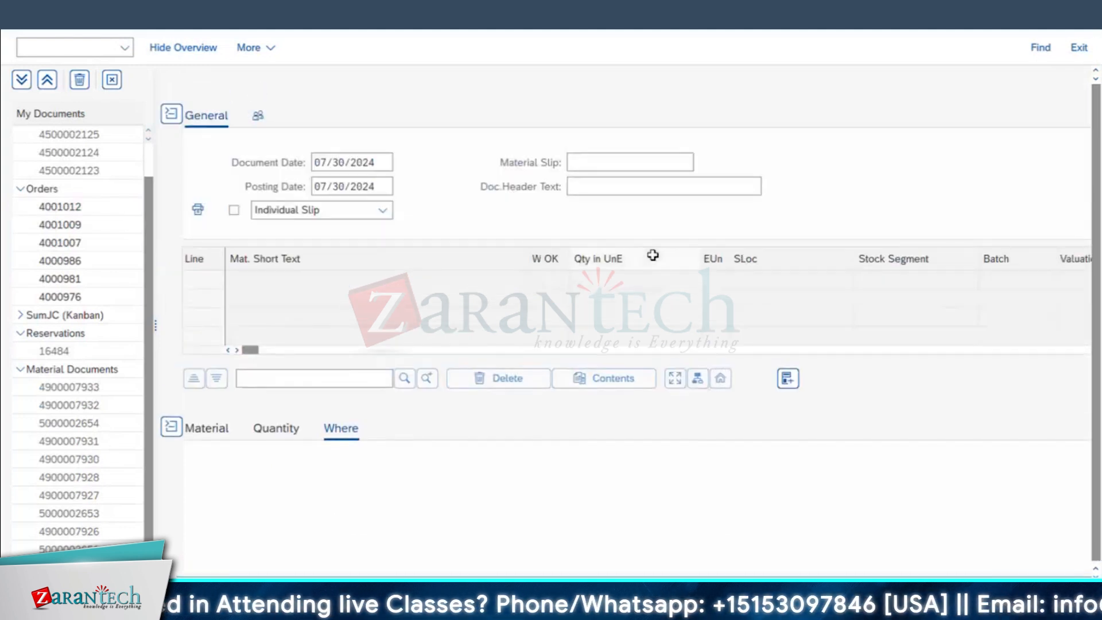
# Step: Reopen the maintenance order and check its system status after the goods issue
pyautogui.moveTo(367, 609)
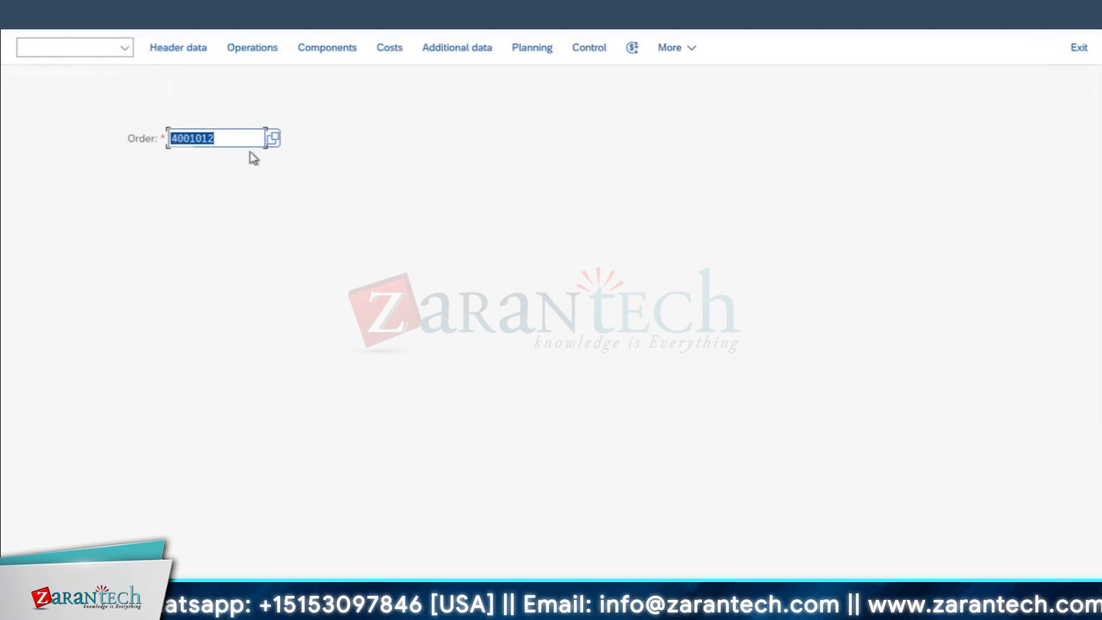
pyautogui.press('Return')
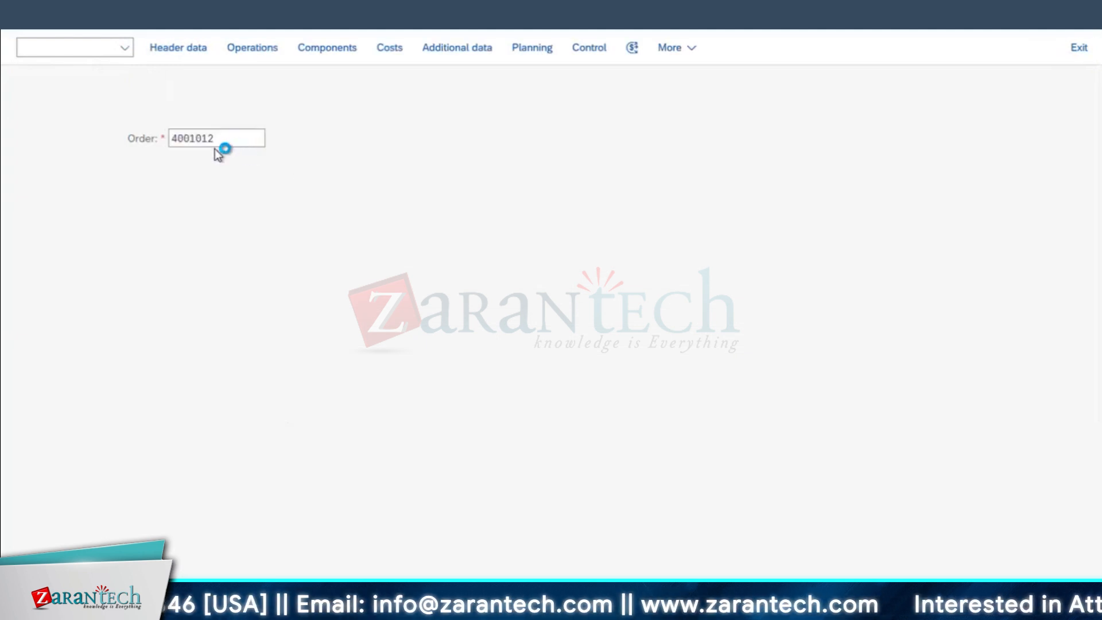
pyautogui.moveTo(151, 114); pyautogui.dragTo(131, 114)
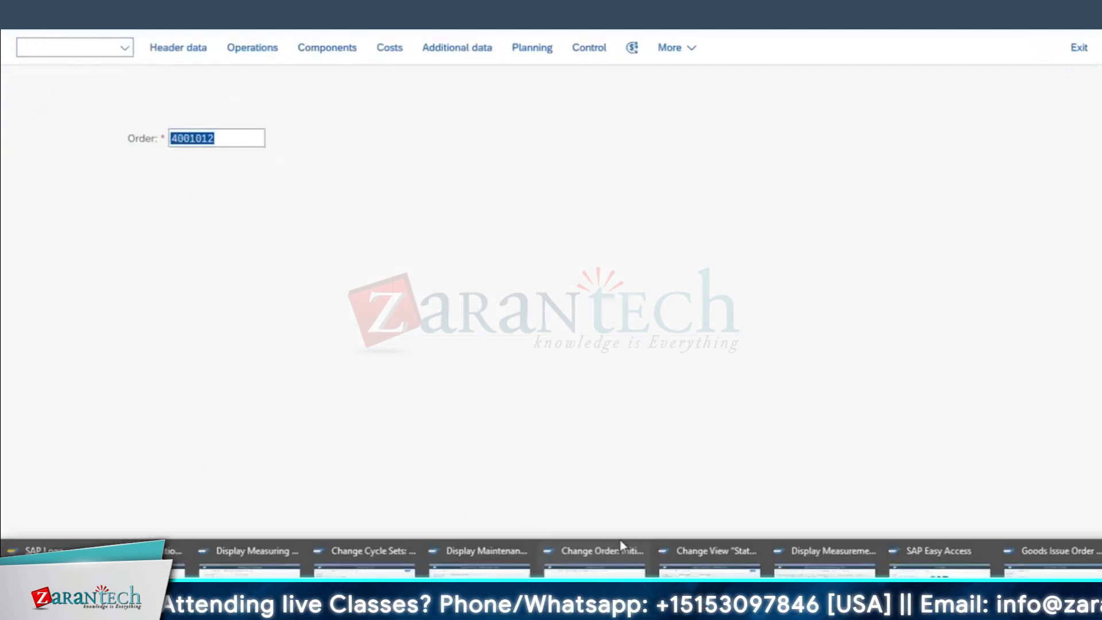
# Step: Switch to the measurement document session, open transaction IW41, and try to confirm the maintenance order
pyautogui.click(821, 551)
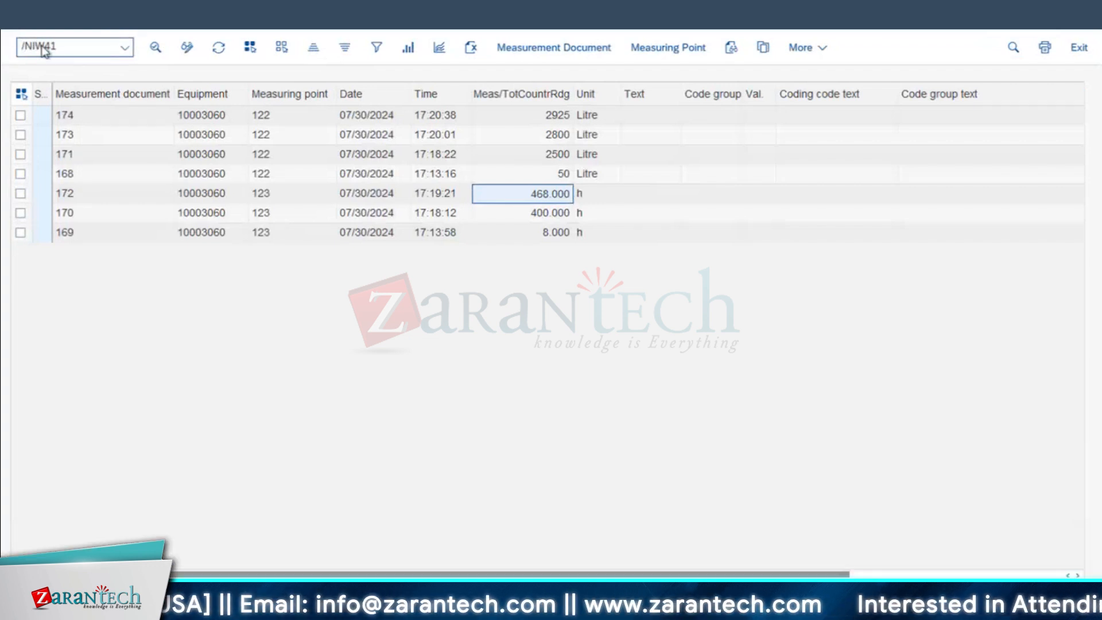
pyautogui.press('Return')
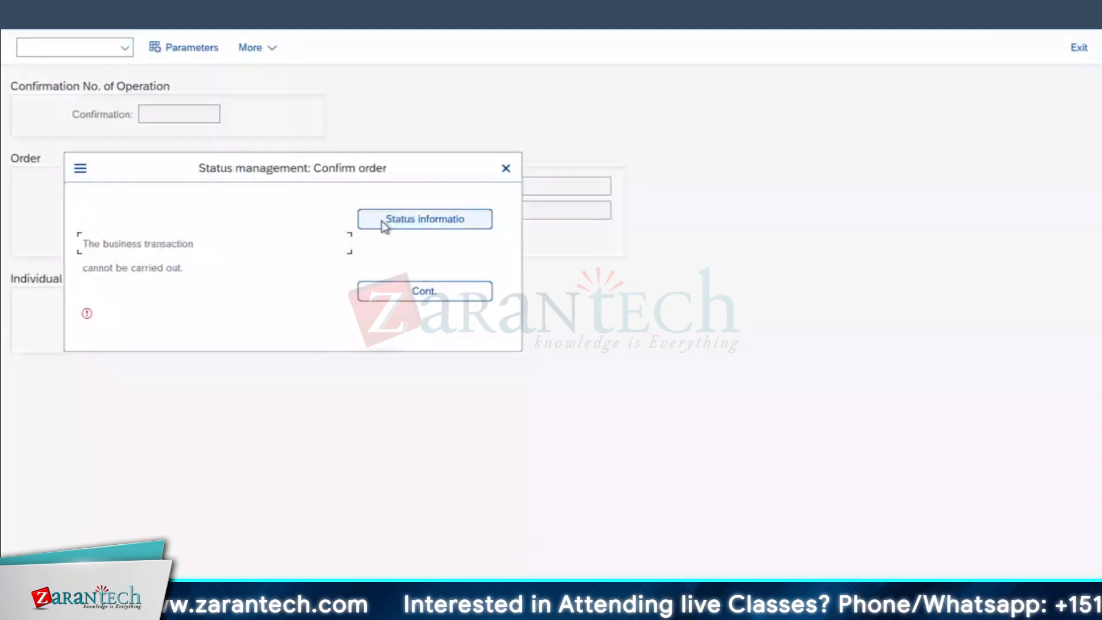
# Step: Display the status messages for the blocked confirmation and try to reopen the maintenance order for changes
pyautogui.click(381, 220)
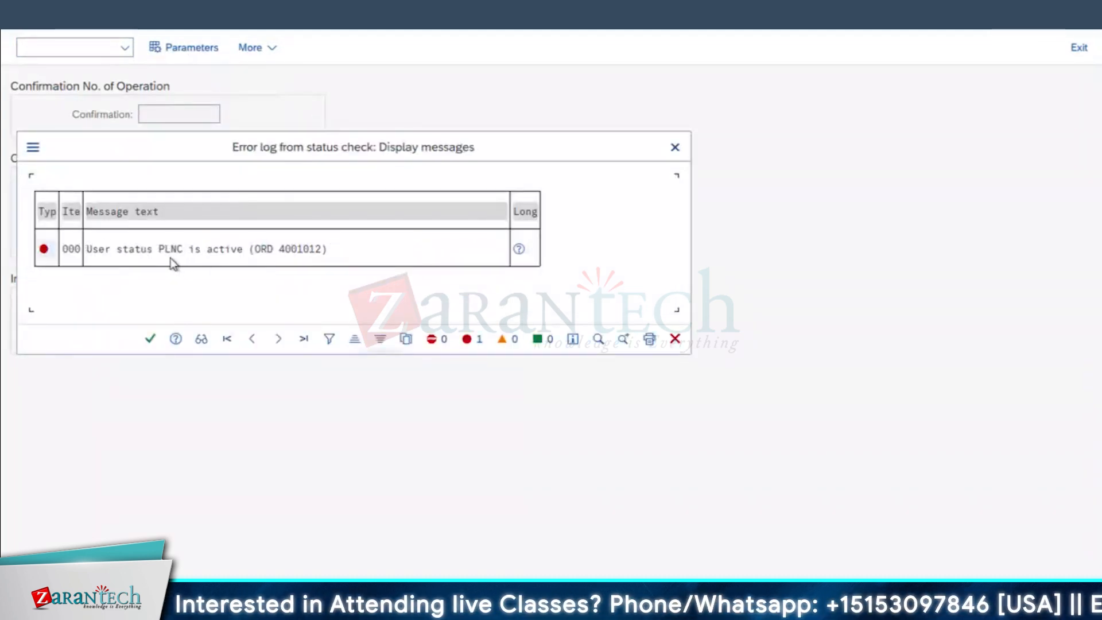
pyautogui.click(150, 339)
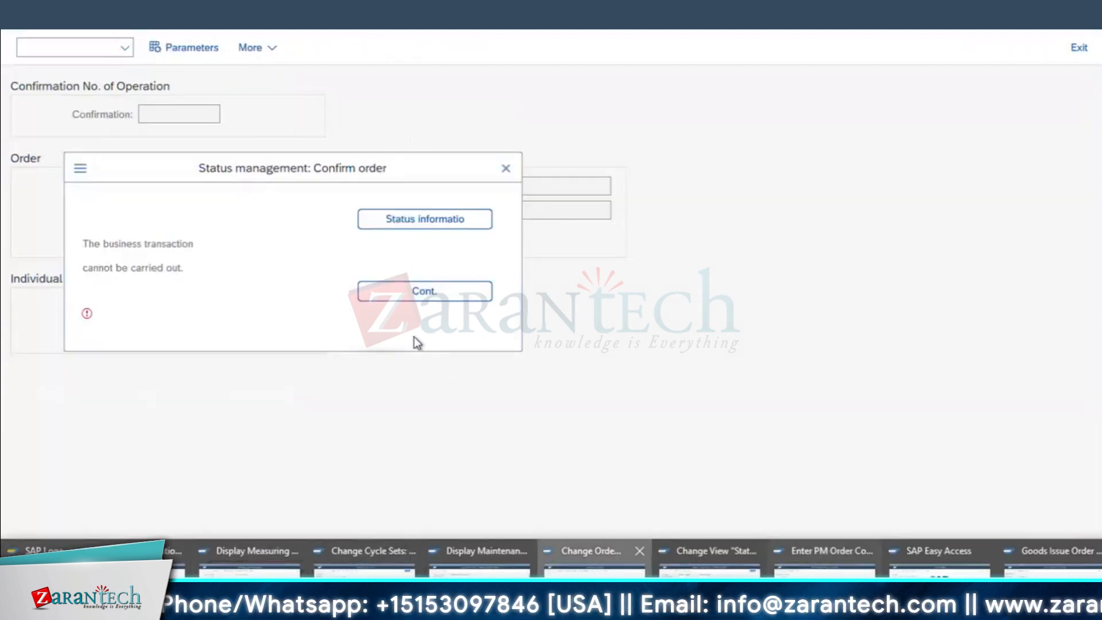
pyautogui.click(401, 291)
pyautogui.press('Return')
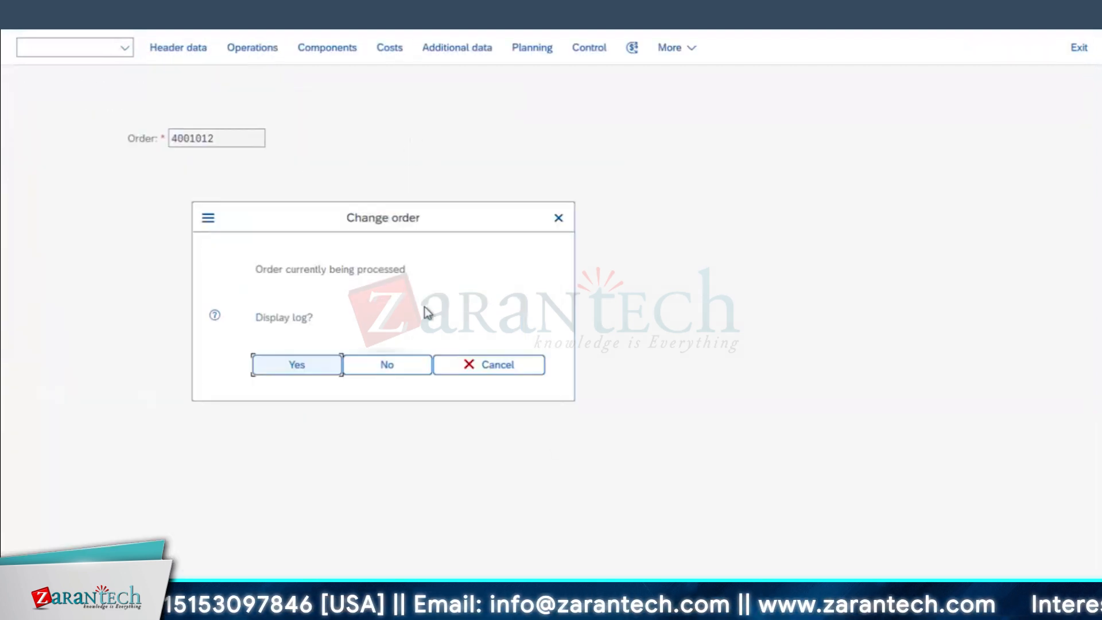
pyautogui.click(393, 368)
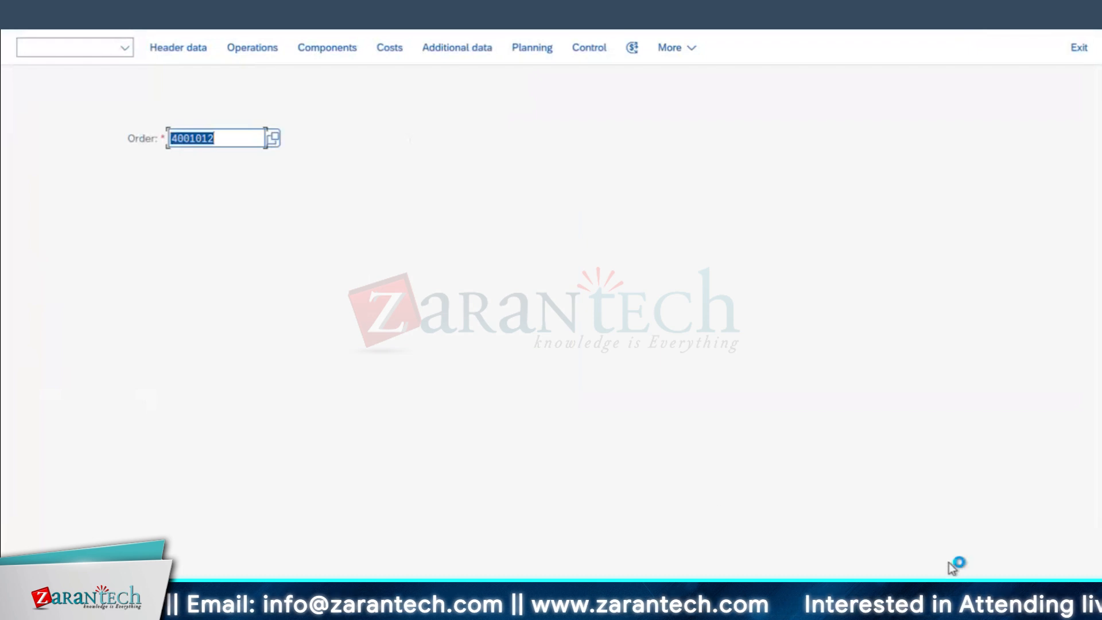
# Step: Return to the order confirmation session, dismiss the status management message, and leave the confirmation transaction
pyautogui.moveTo(954, 562)
pyautogui.click(825, 555)
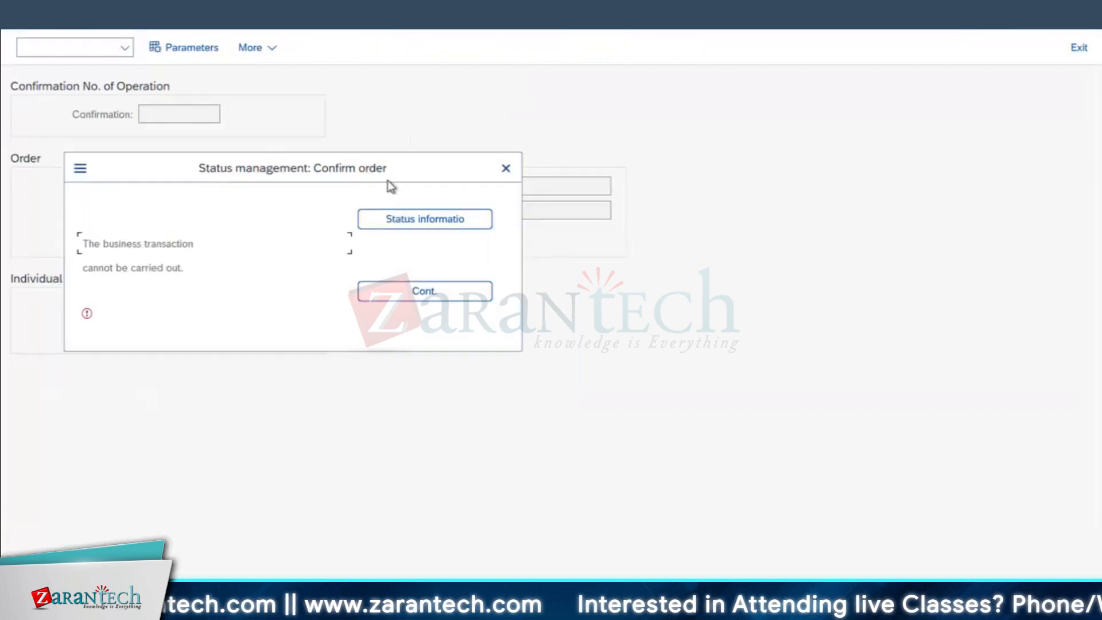
pyautogui.click(506, 169)
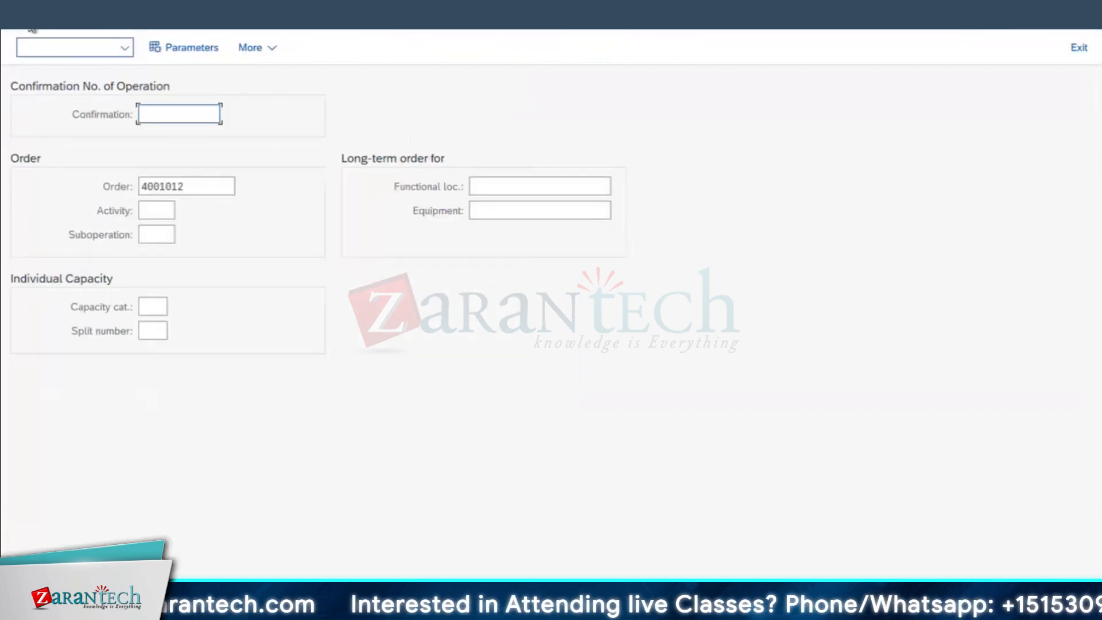
pyautogui.press('F3')
pyautogui.moveTo(470, 608)
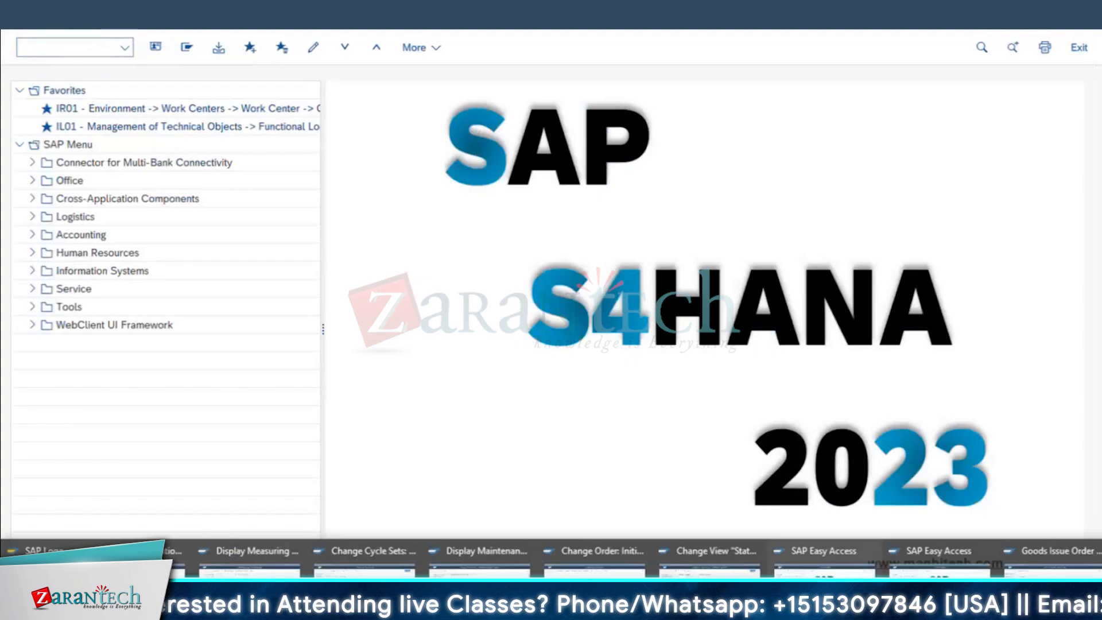
# Step: Reopen the maintenance order, set its user status to 40 OPRC (OPERATION COMPLETED), and save it
pyautogui.click(593, 559)
pyautogui.press('Return')
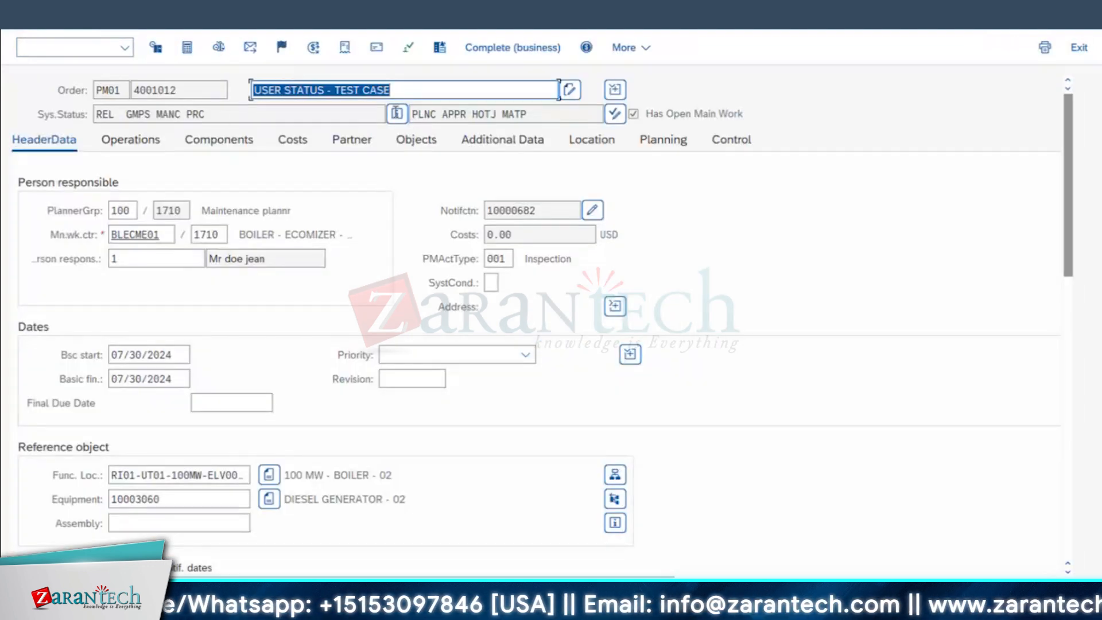
pyautogui.click(614, 114)
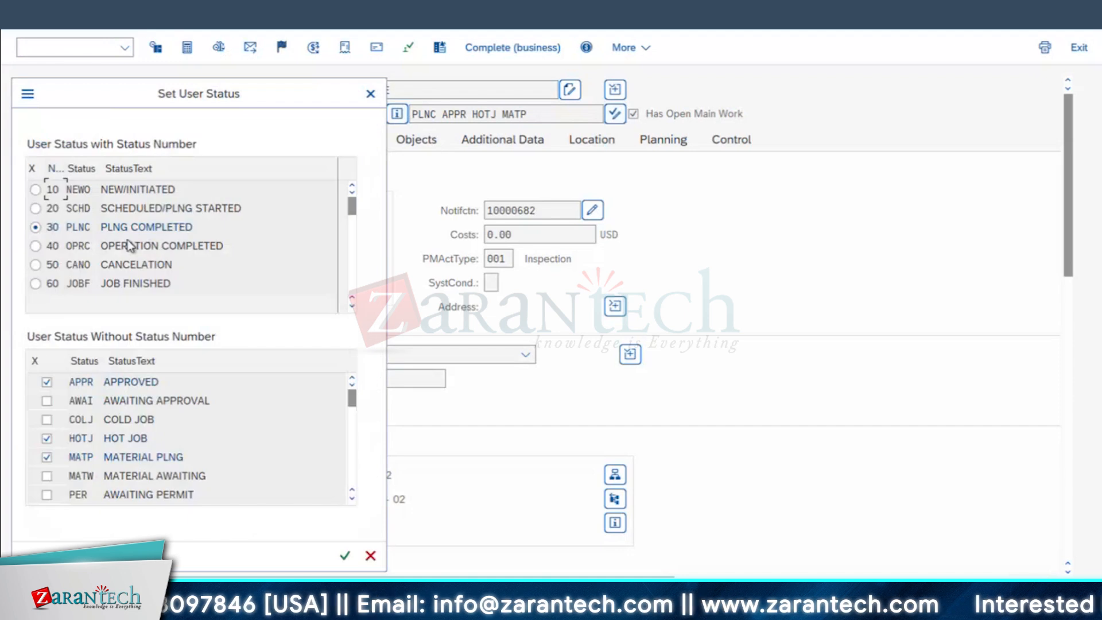
pyautogui.click(35, 246)
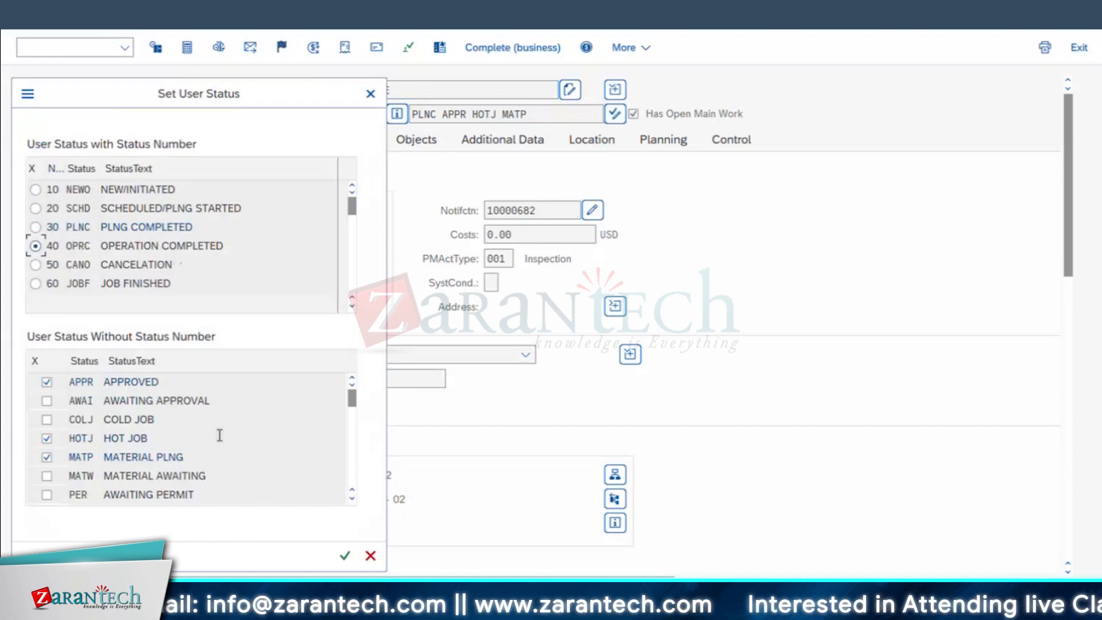
pyautogui.click(344, 555)
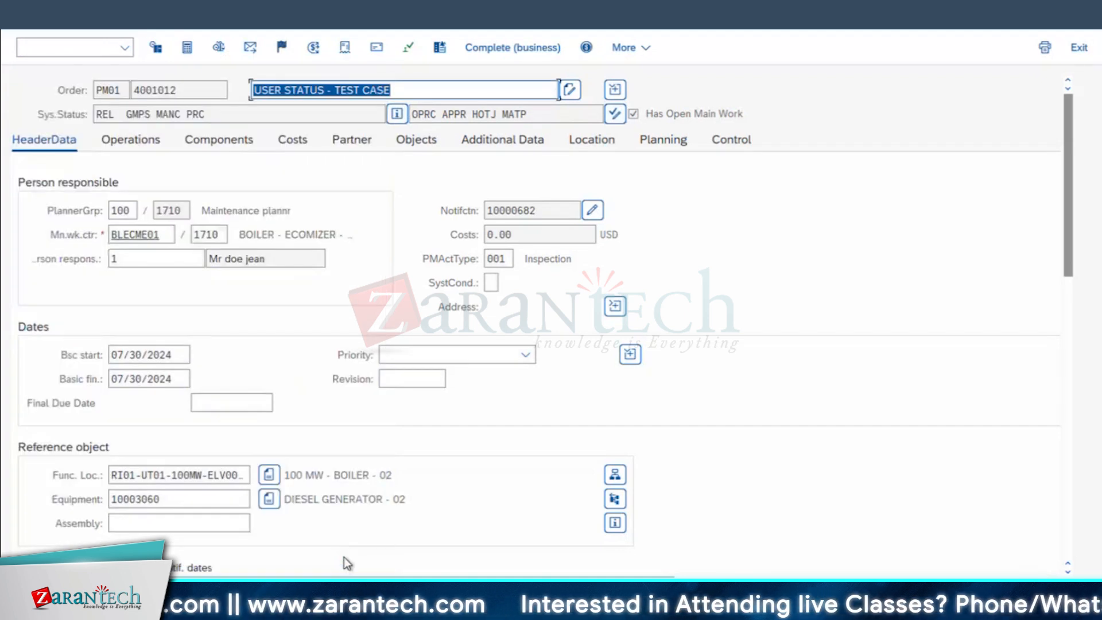
pyautogui.click(2, 101)
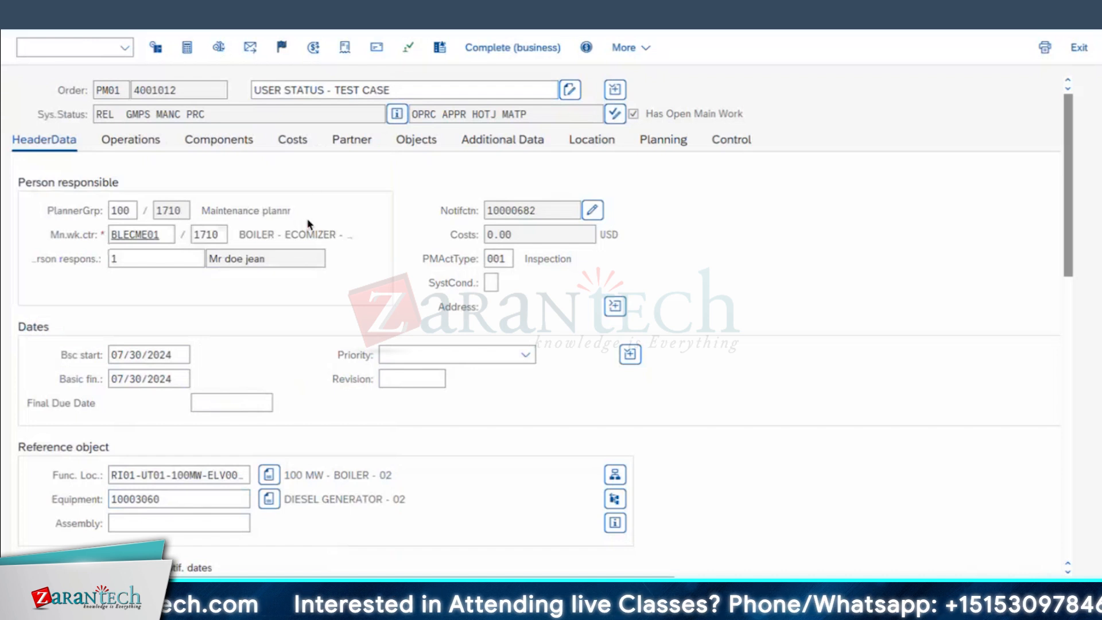
pyautogui.hotkey('ctrl', 's')
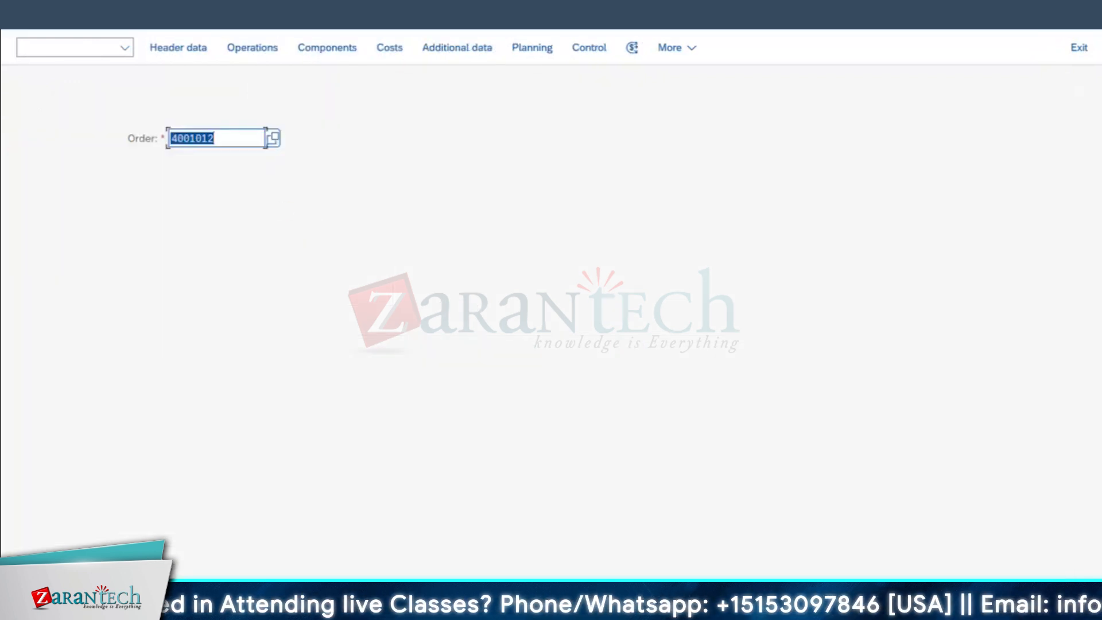
# Step: Start transaction IW41 in the free session and confirm the order's operation with Final Confirmation, No Remaining Work and Clear Open Reservations selected
pyautogui.moveTo(705, 567)
pyautogui.click(807, 566)
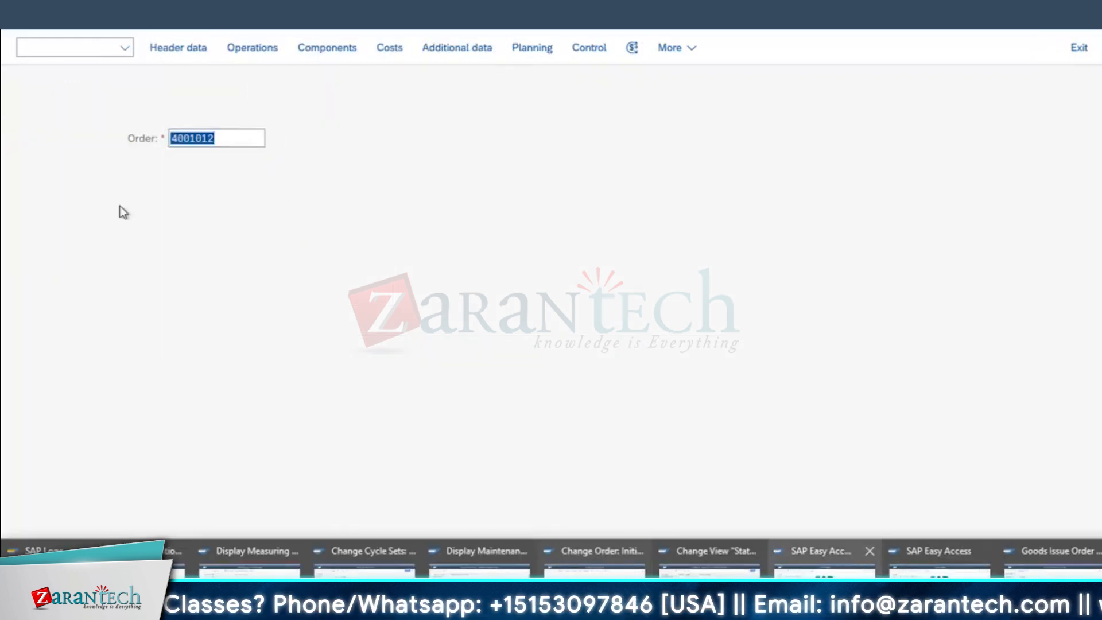
pyautogui.write('spro')
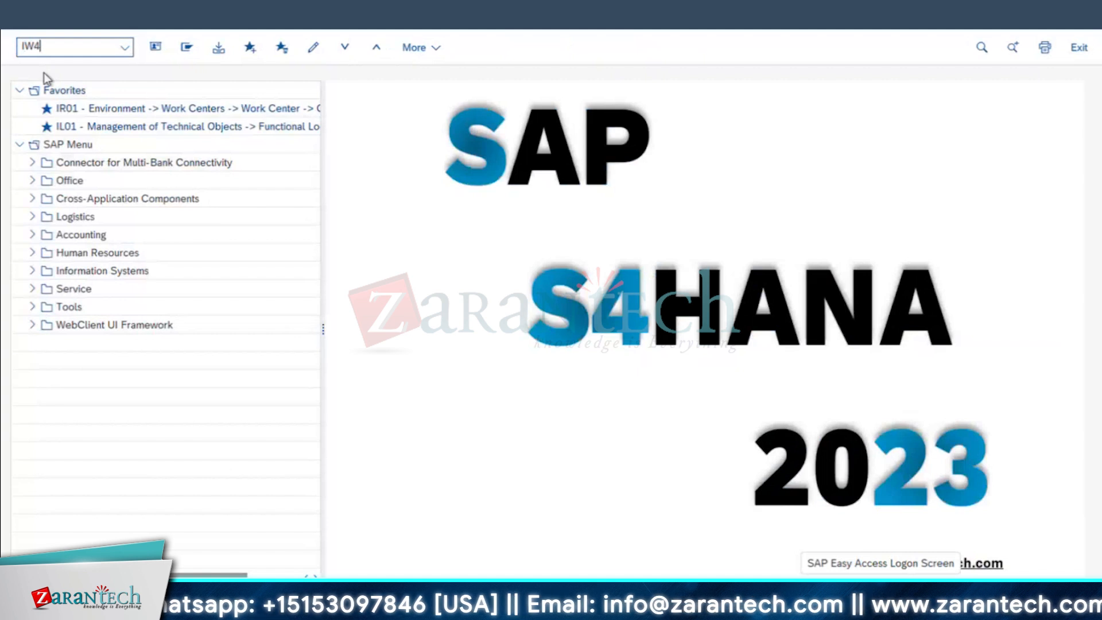
pyautogui.press('Return')
pyautogui.write('IW41')
pyautogui.press('Return')
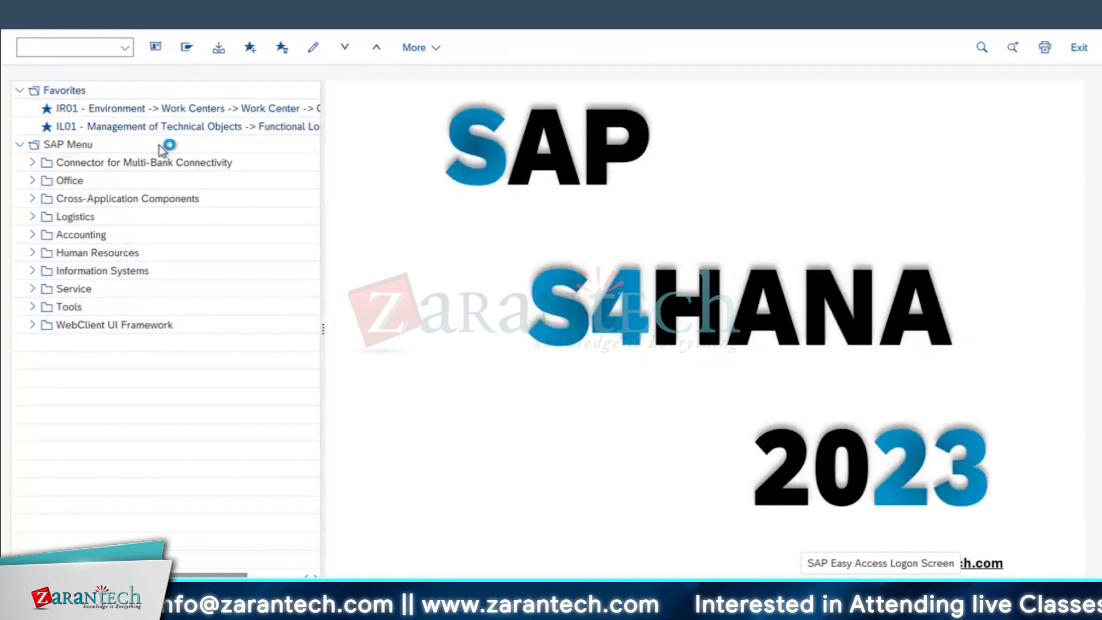
pyautogui.press('Return')
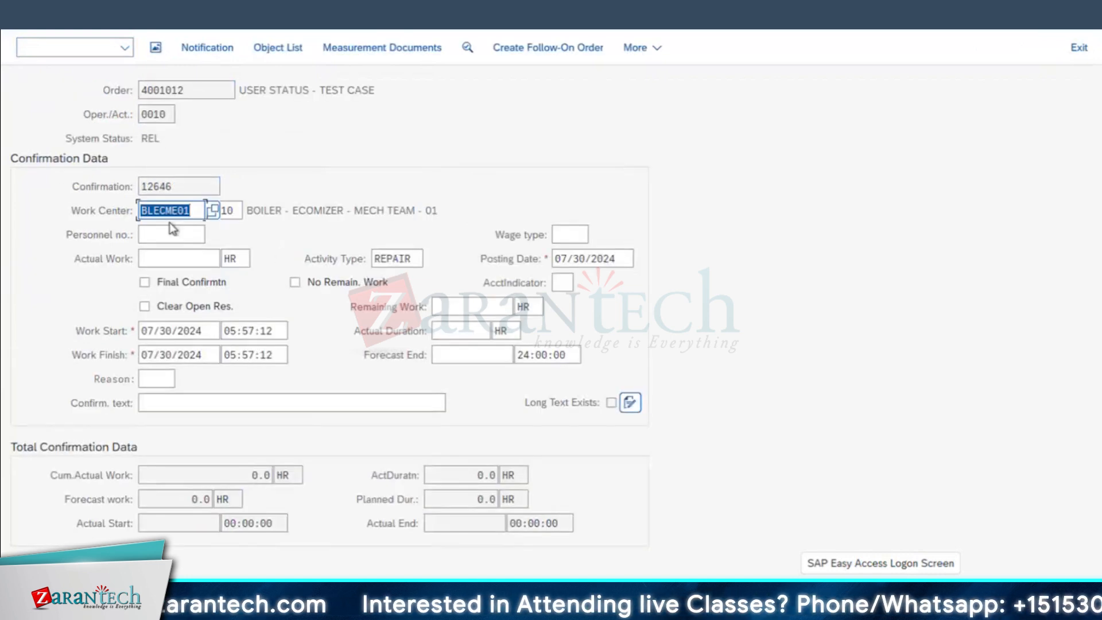
pyautogui.click(189, 283)
pyautogui.click(345, 284)
pyautogui.click(183, 305)
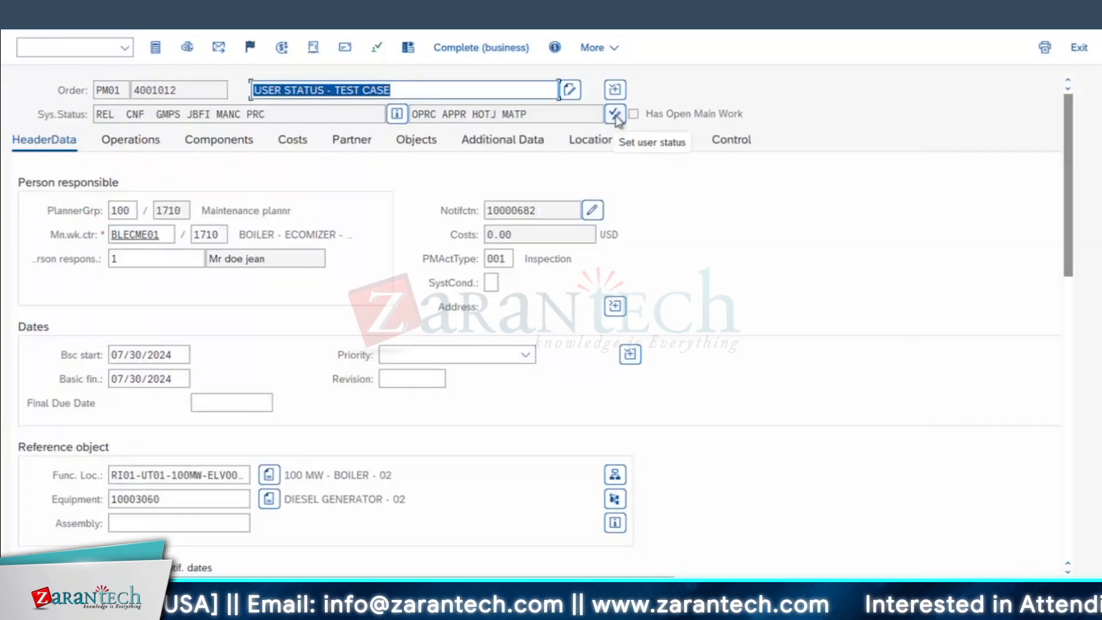
# Step: Set the confirmed order's user status to 50 CANO (CANCELATION) and save the order
pyautogui.click(614, 114)
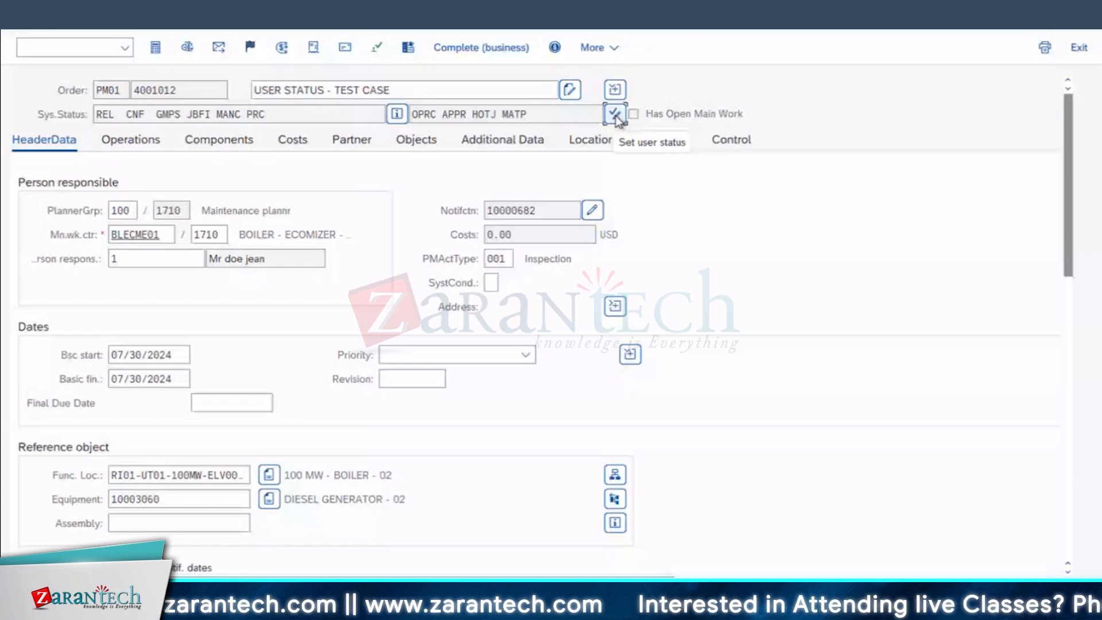
pyautogui.click(345, 555)
pyautogui.click(1026, 596)
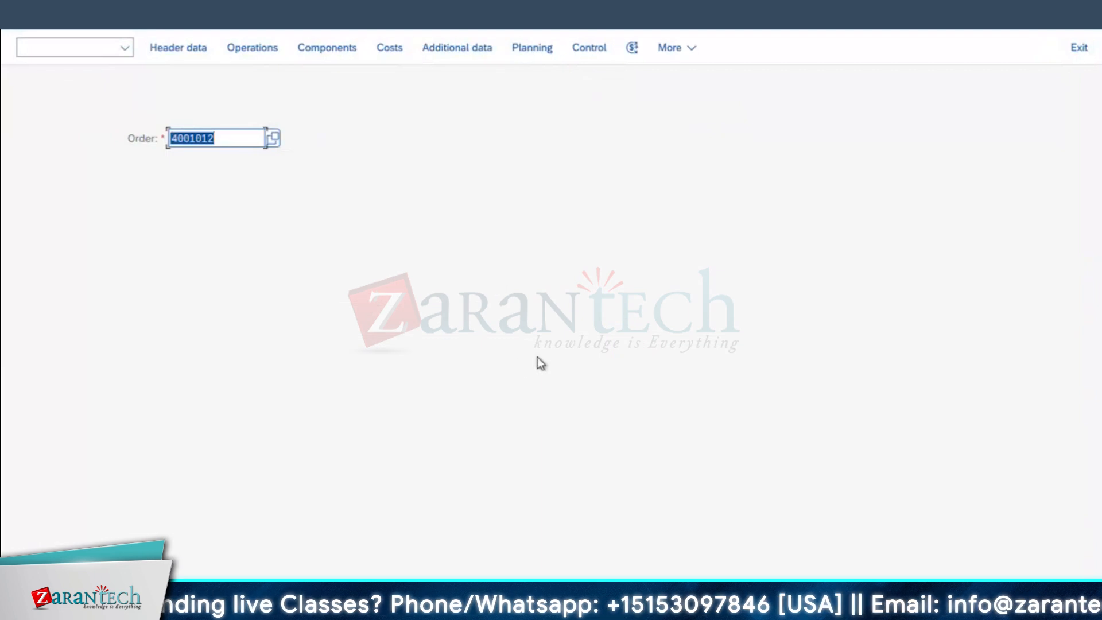
# Step: Reopen the maintenance order, return its user status to 40 OPRC (OPERATION COMPLETED), and save it
pyautogui.press('Return')
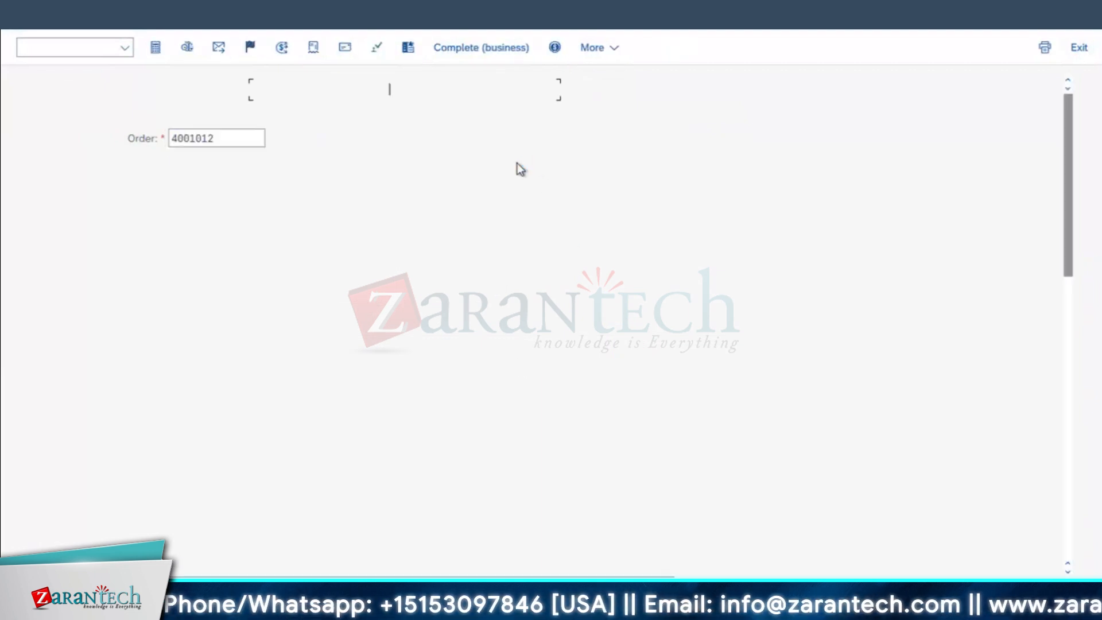
pyautogui.click(614, 114)
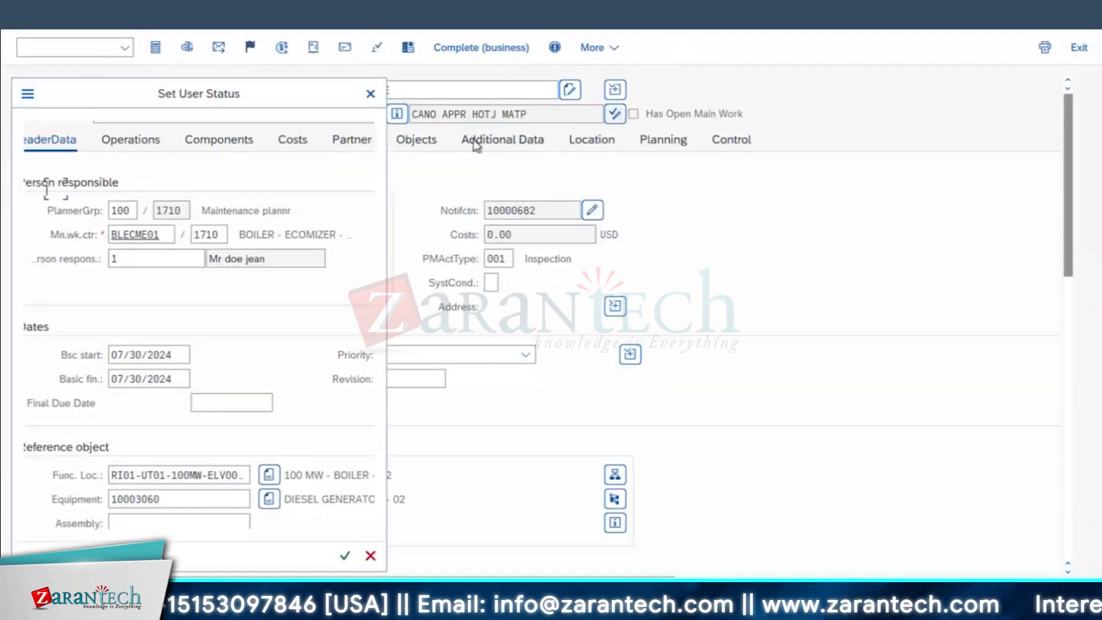
pyautogui.click(35, 245)
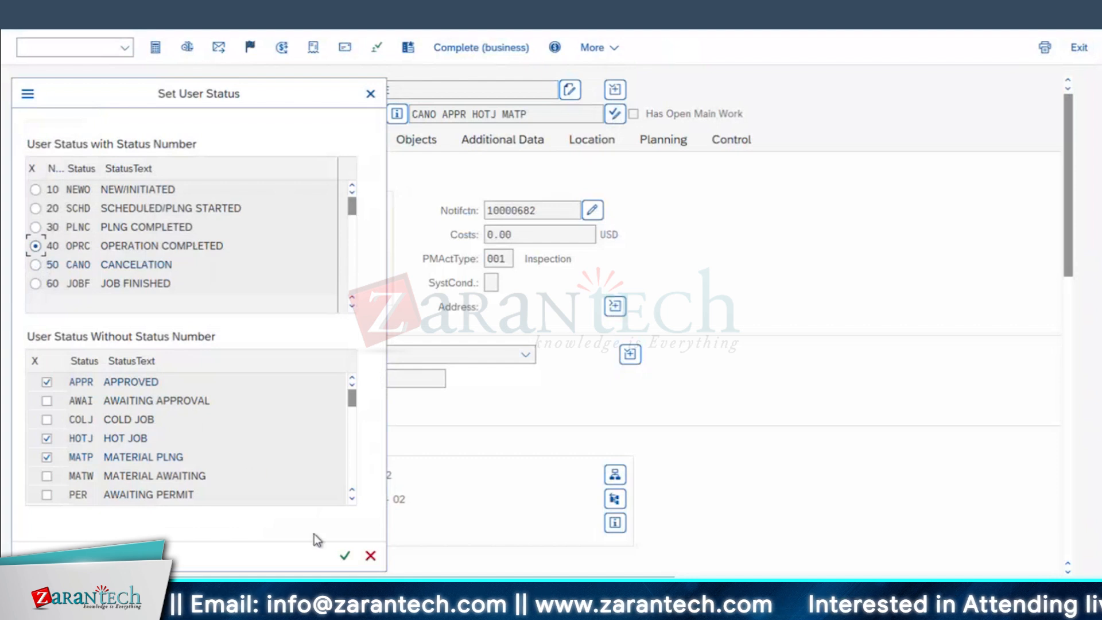
pyautogui.click(345, 556)
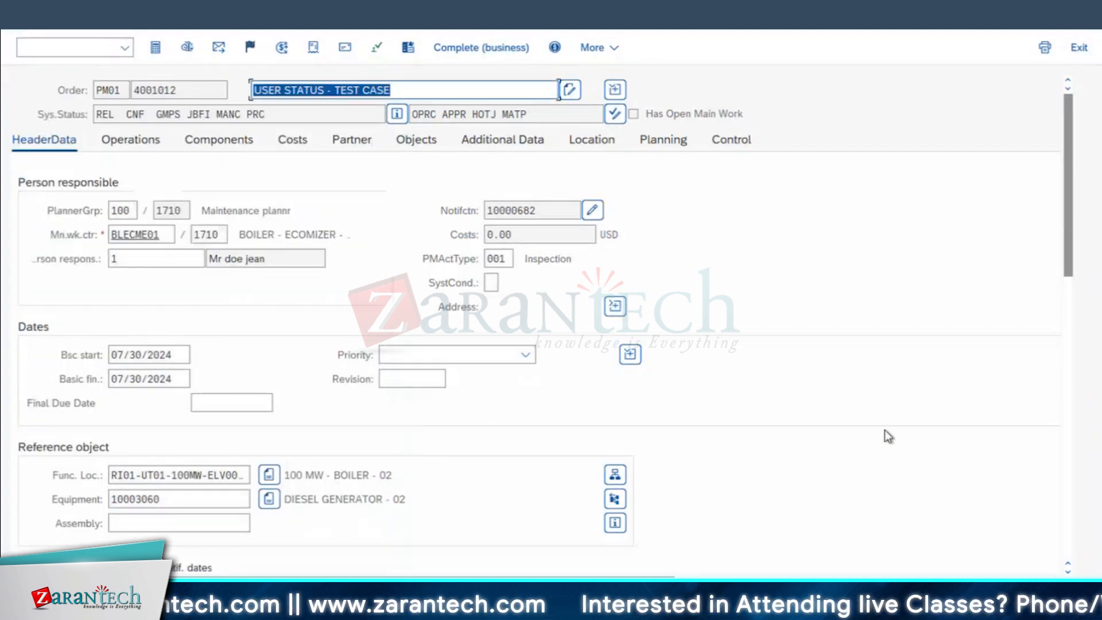
pyautogui.hotkey('ctrl', 's')
# Step: Reopen the order, change its user status again to 50 CANO (CANCELATION), and save it
pyautogui.press('Return')
pyautogui.click(614, 114)
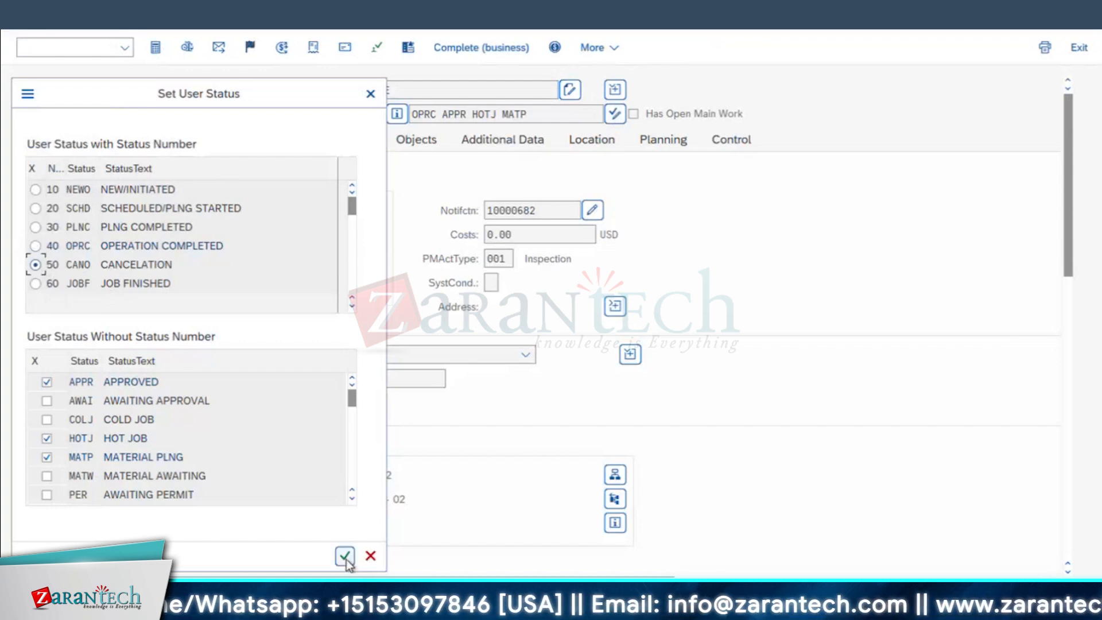
pyautogui.press('Return')
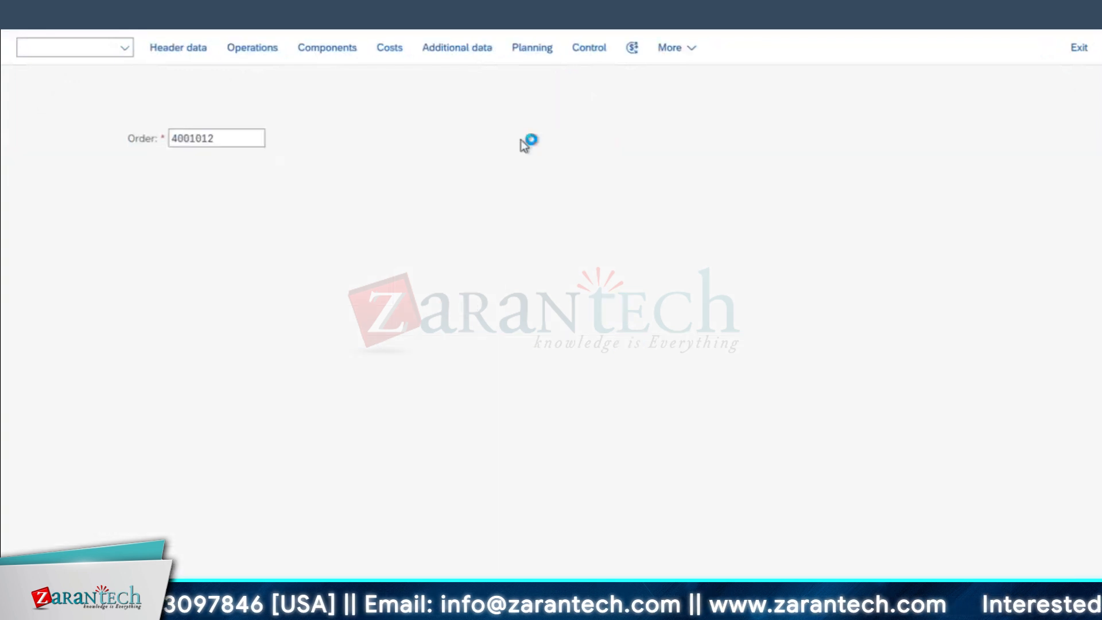
# Step: Try to switch the cancelled order's user status to 60 JOBF (JOB FINISHED), and set it to 40 OPRC instead
pyautogui.click(613, 115)
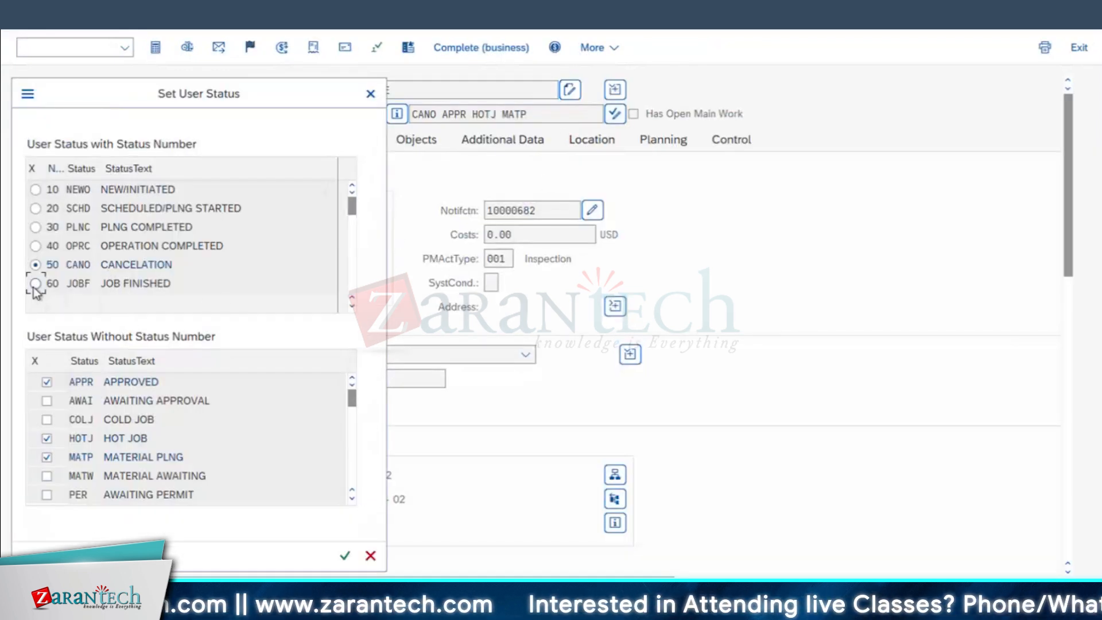
pyautogui.click(345, 557)
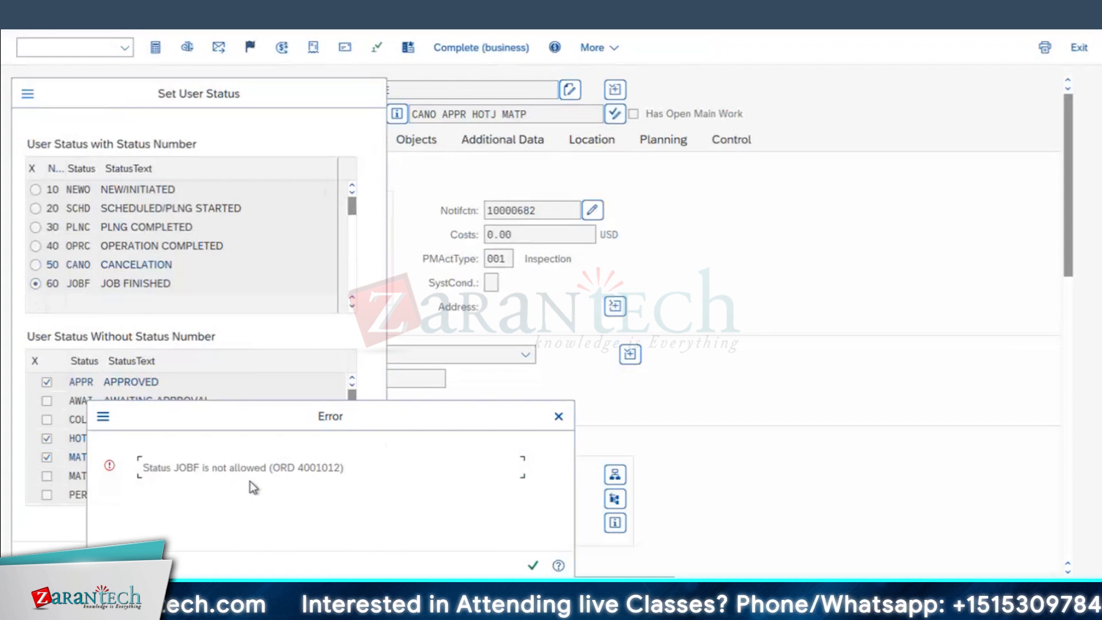
pyautogui.click(533, 567)
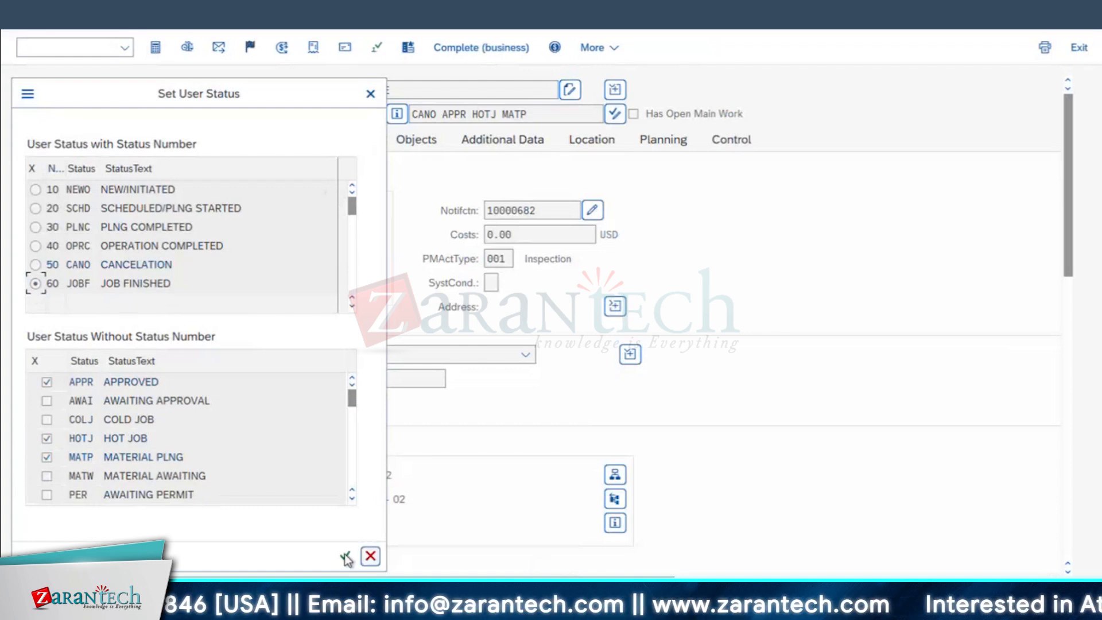
pyautogui.click(617, 116)
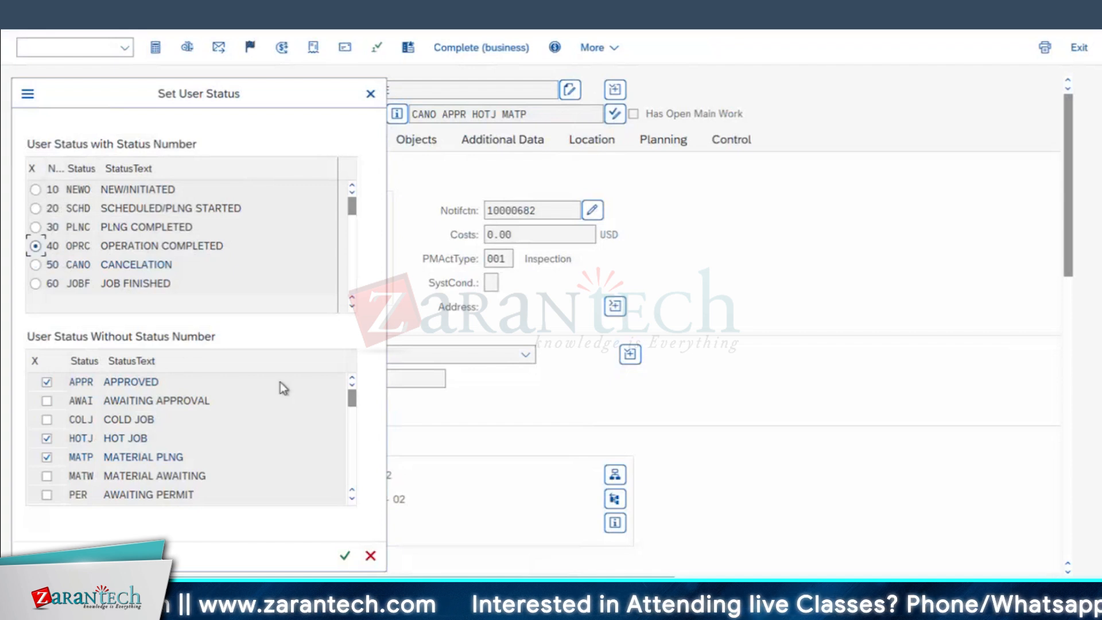
pyautogui.click(345, 555)
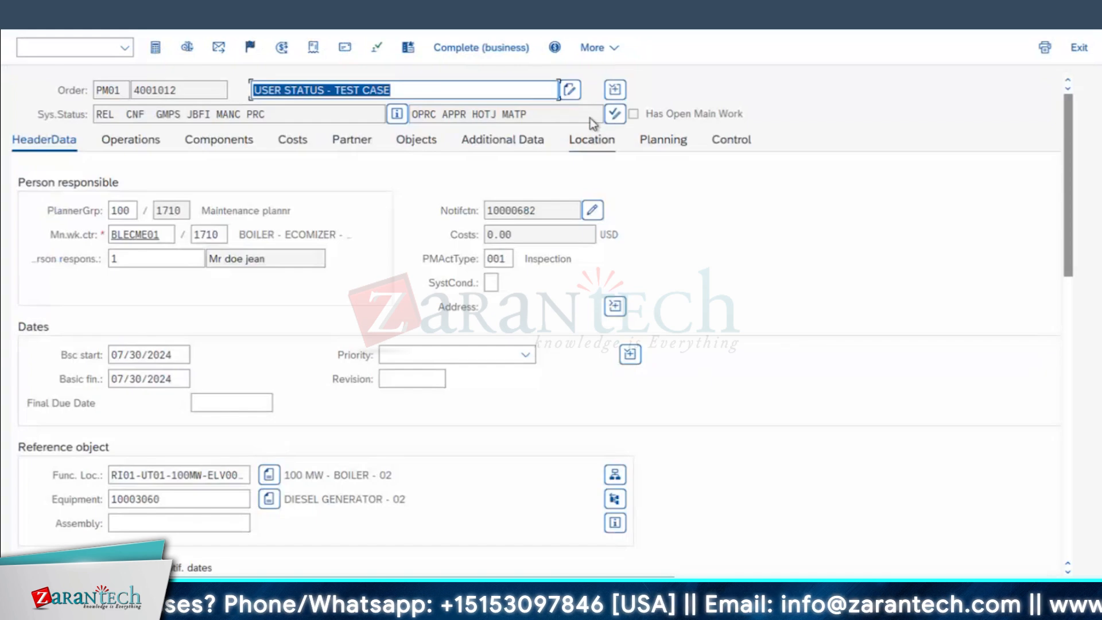
# Step: Set the order's user status to 60 JOBF (JOB FINISHED), save the order, and reopen it
pyautogui.click(615, 114)
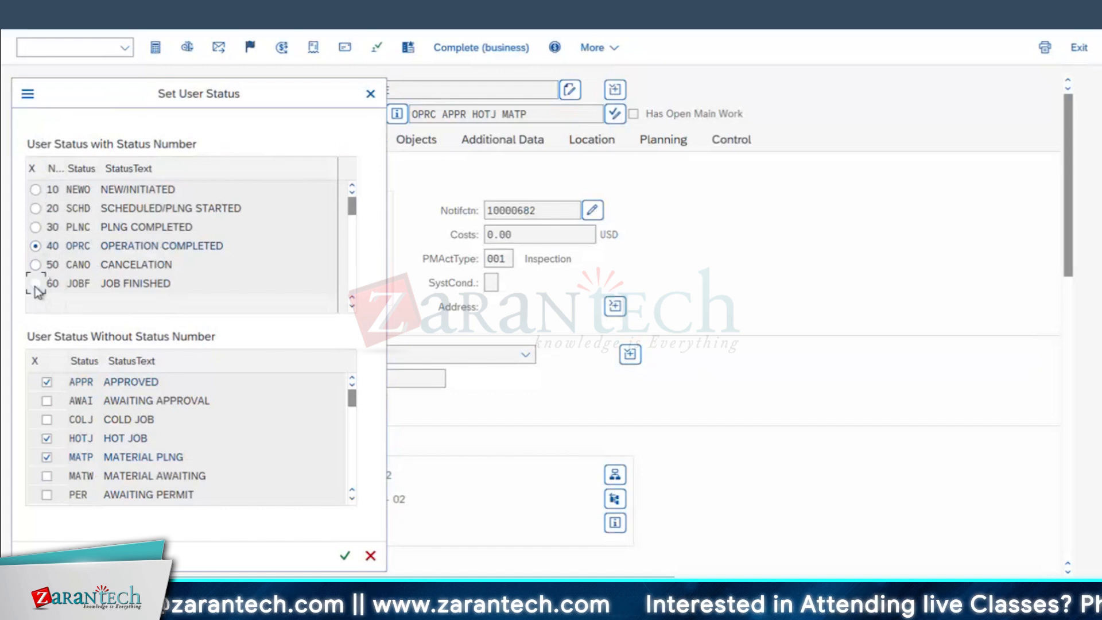
pyautogui.click(345, 558)
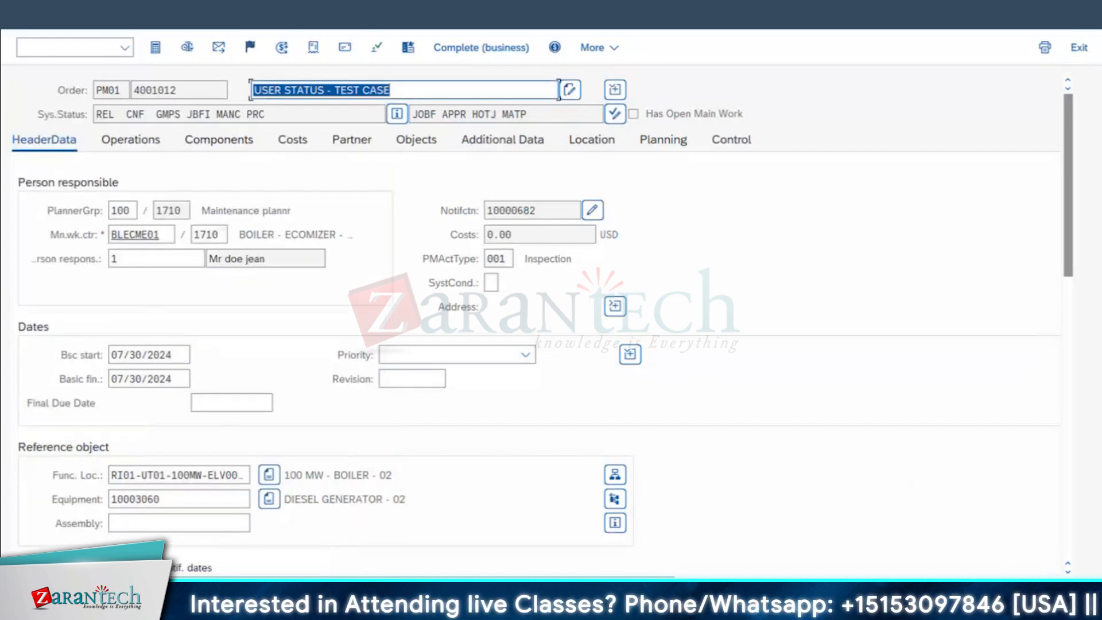
pyautogui.click(1032, 596)
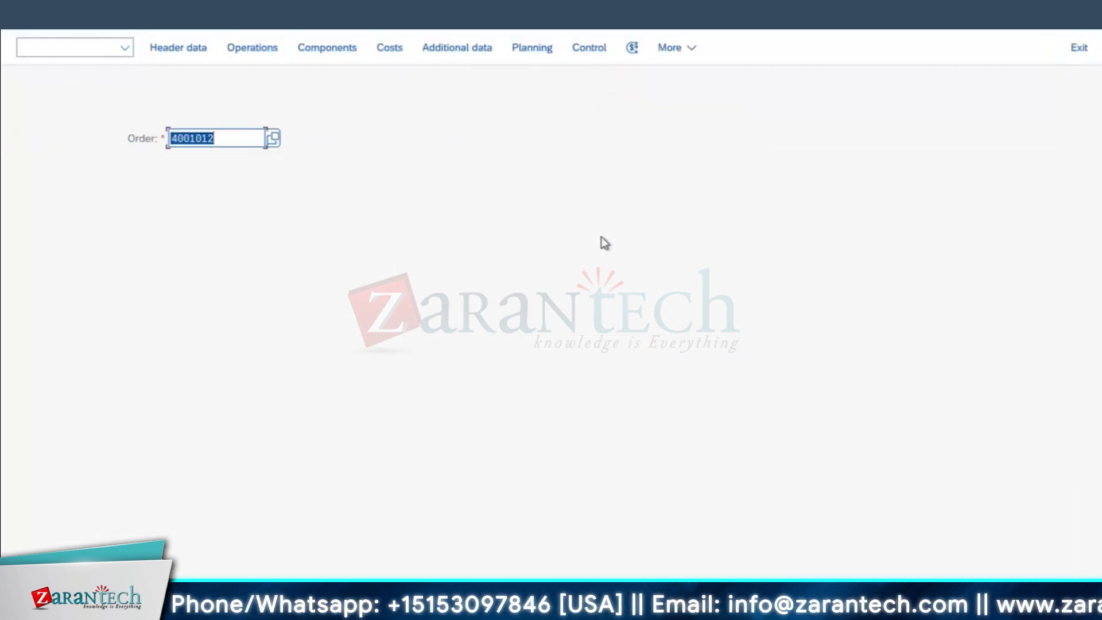
pyautogui.press('Return')
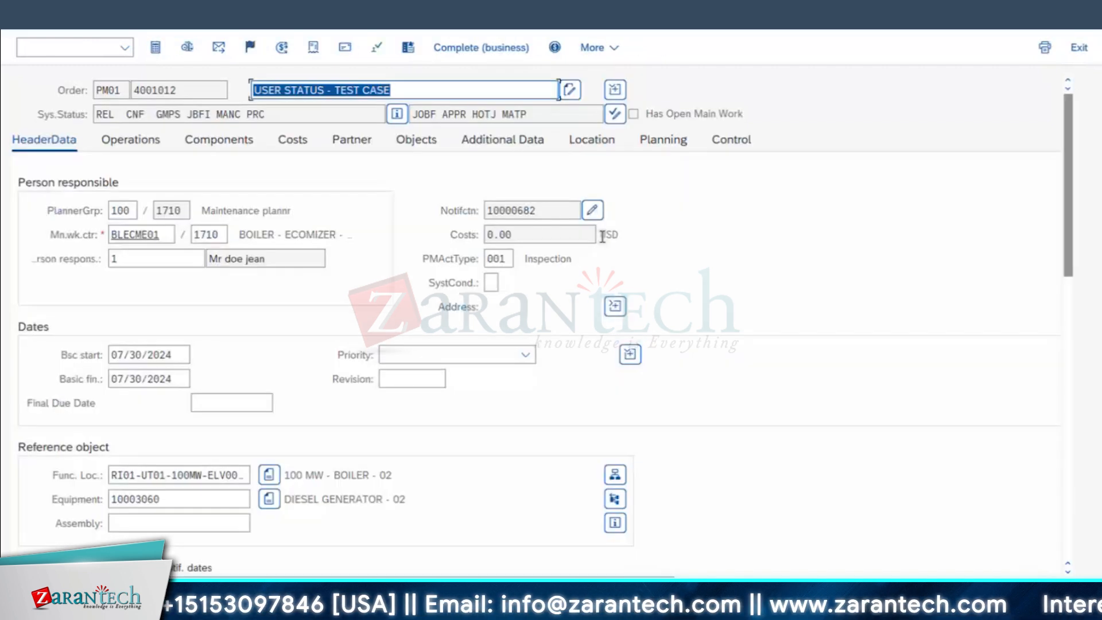
# Step: Review the maintenance order's user statuses with and without status number, and close the status selection
pyautogui.click(615, 113)
pyautogui.scroll(1, 92, 198)
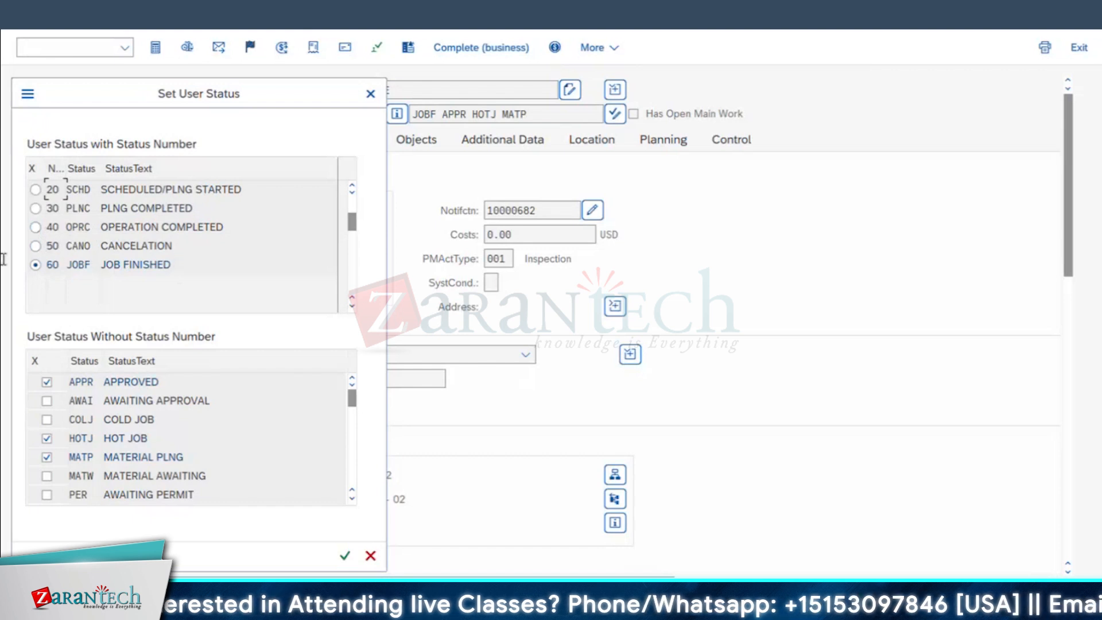
pyautogui.moveTo(172, 264); pyautogui.dragTo(4, 258)
pyautogui.moveTo(344, 95); pyautogui.dragTo(584, 95)
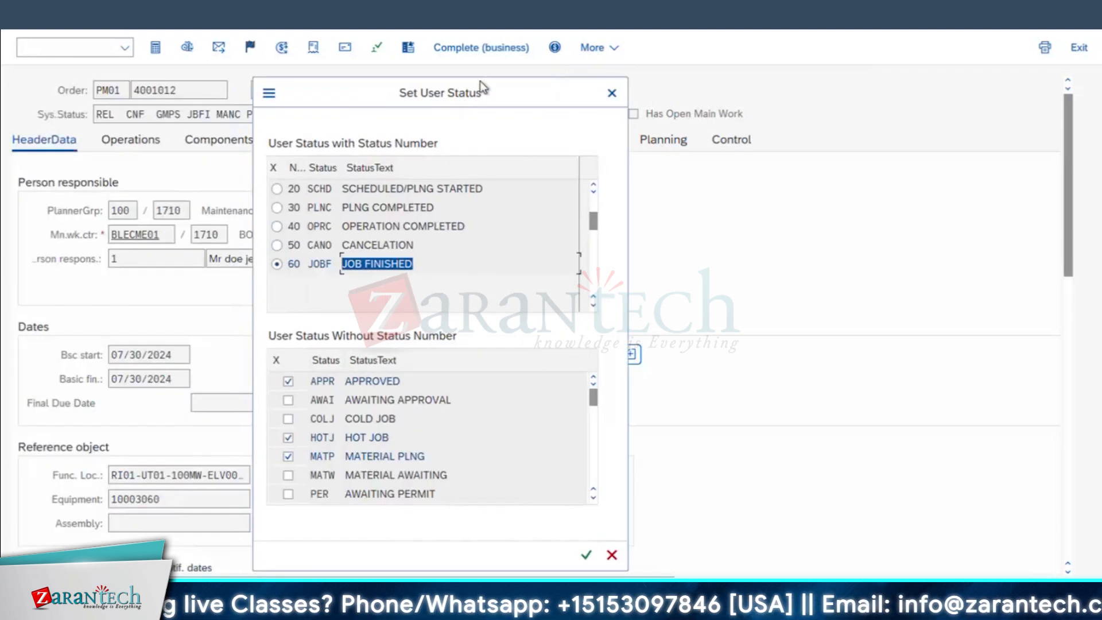
pyautogui.click(611, 93)
# Step: Try to technically complete the maintenance order and dismiss the resulting information message
pyautogui.click(250, 47)
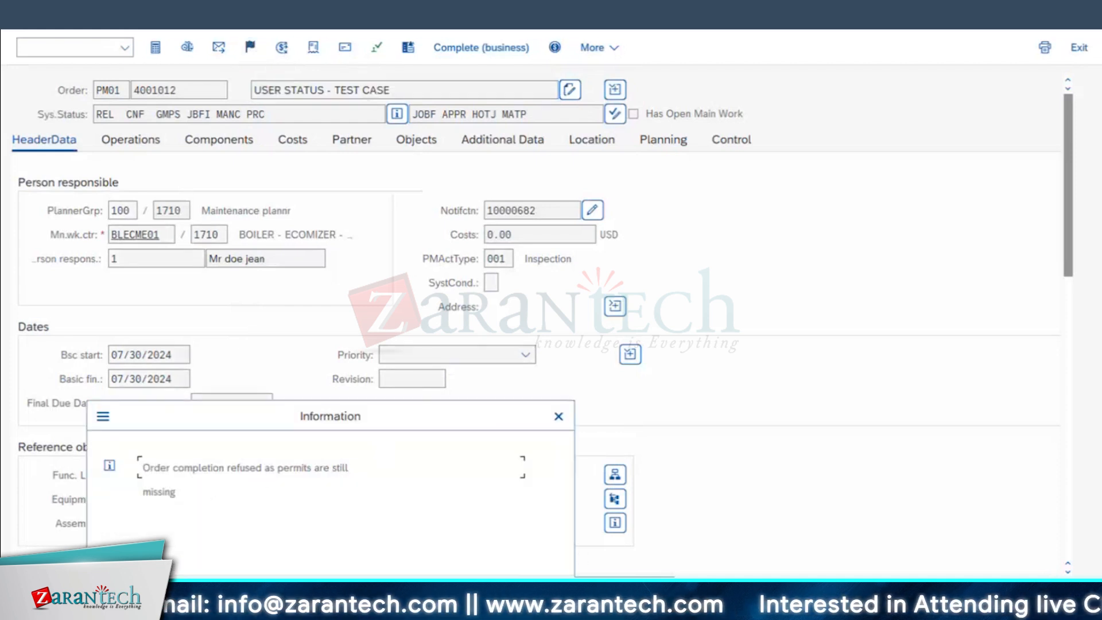
pyautogui.click(558, 417)
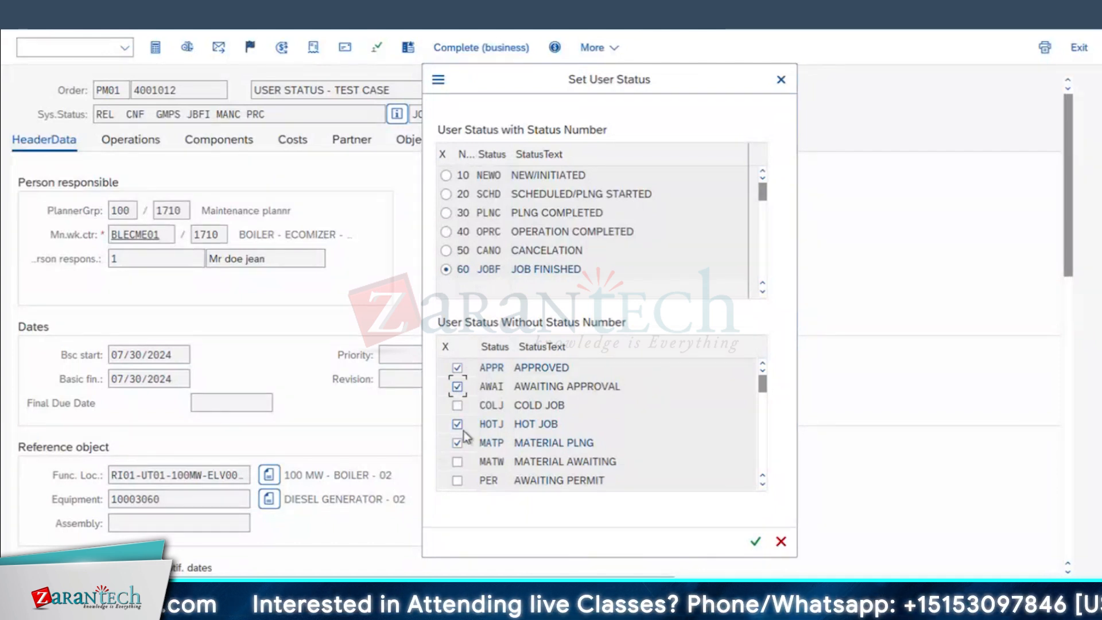
# Step: Deselect AWAI (AWAITING APPROVAL) among the order's user statuses without status number
pyautogui.click(457, 386)
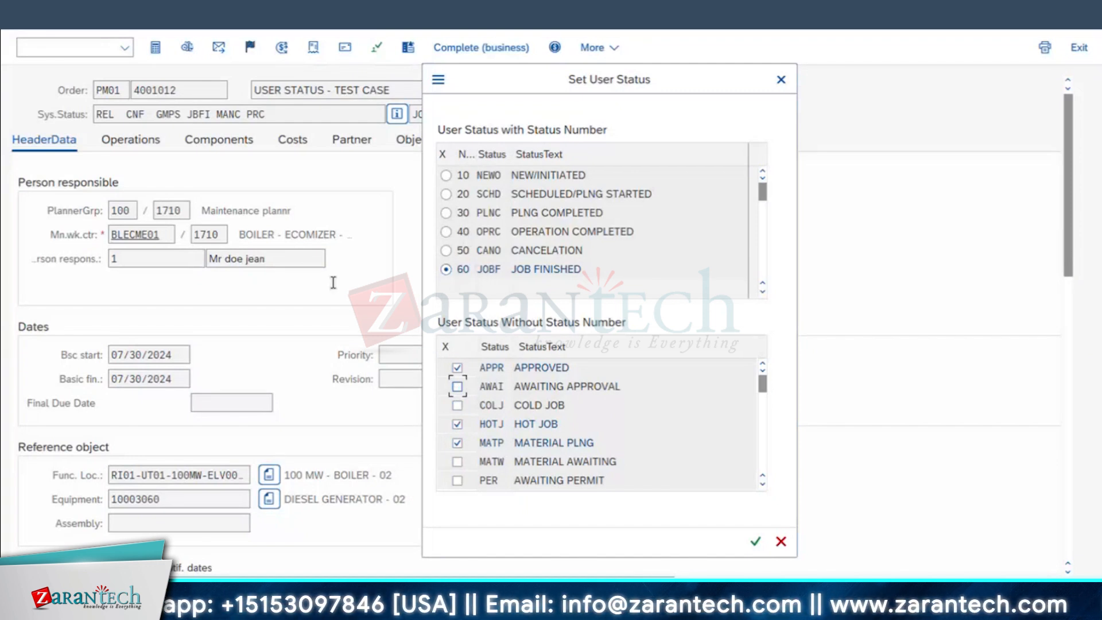
pyautogui.moveTo(582, 270); pyautogui.dragTo(347, 262)
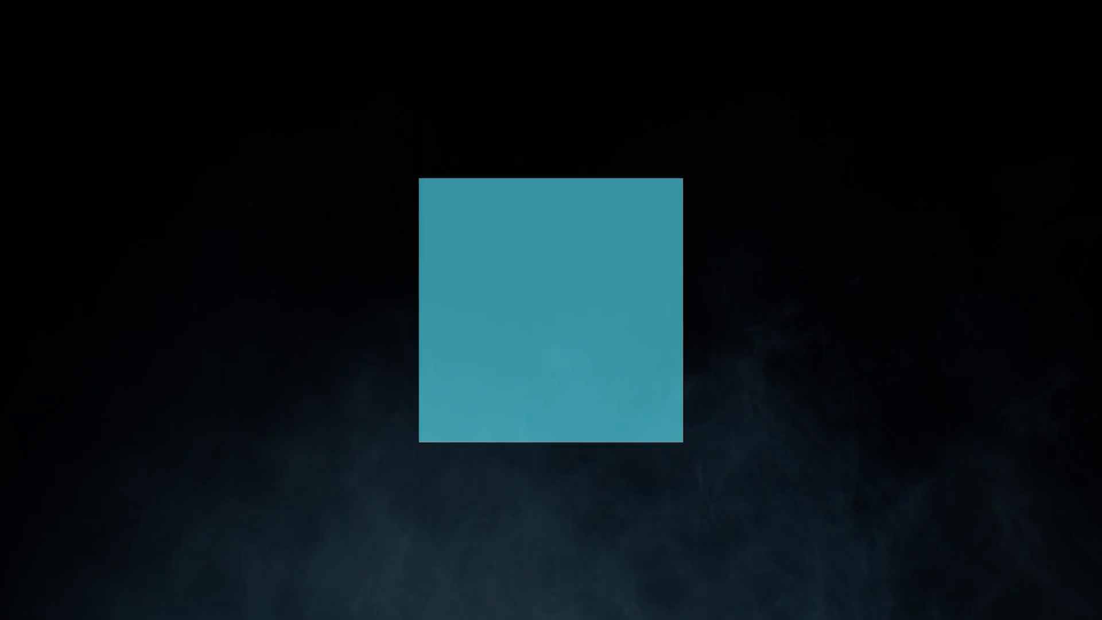